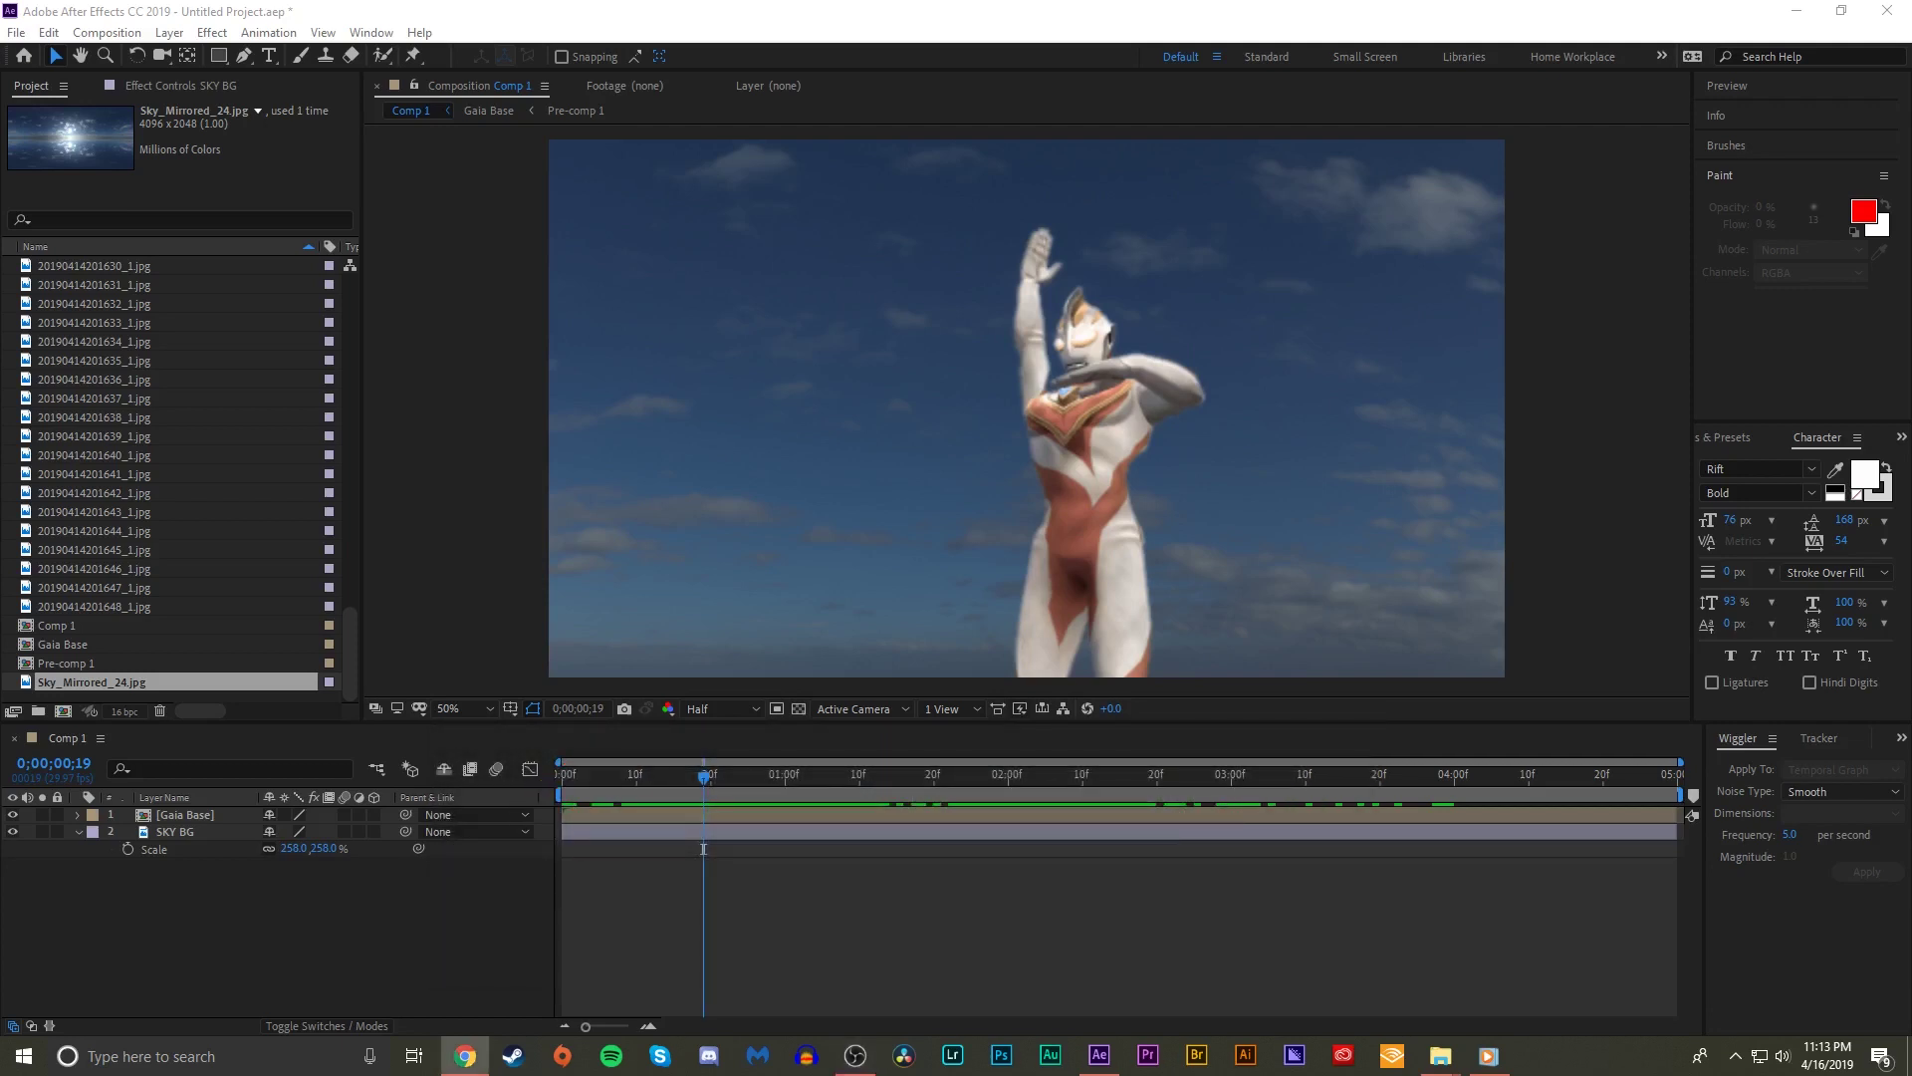
- Scrub through the figure's arm animation in Comp 1 and set the current time to 0;00;00;09
drag(703, 787, 1350, 712)
key(Home)
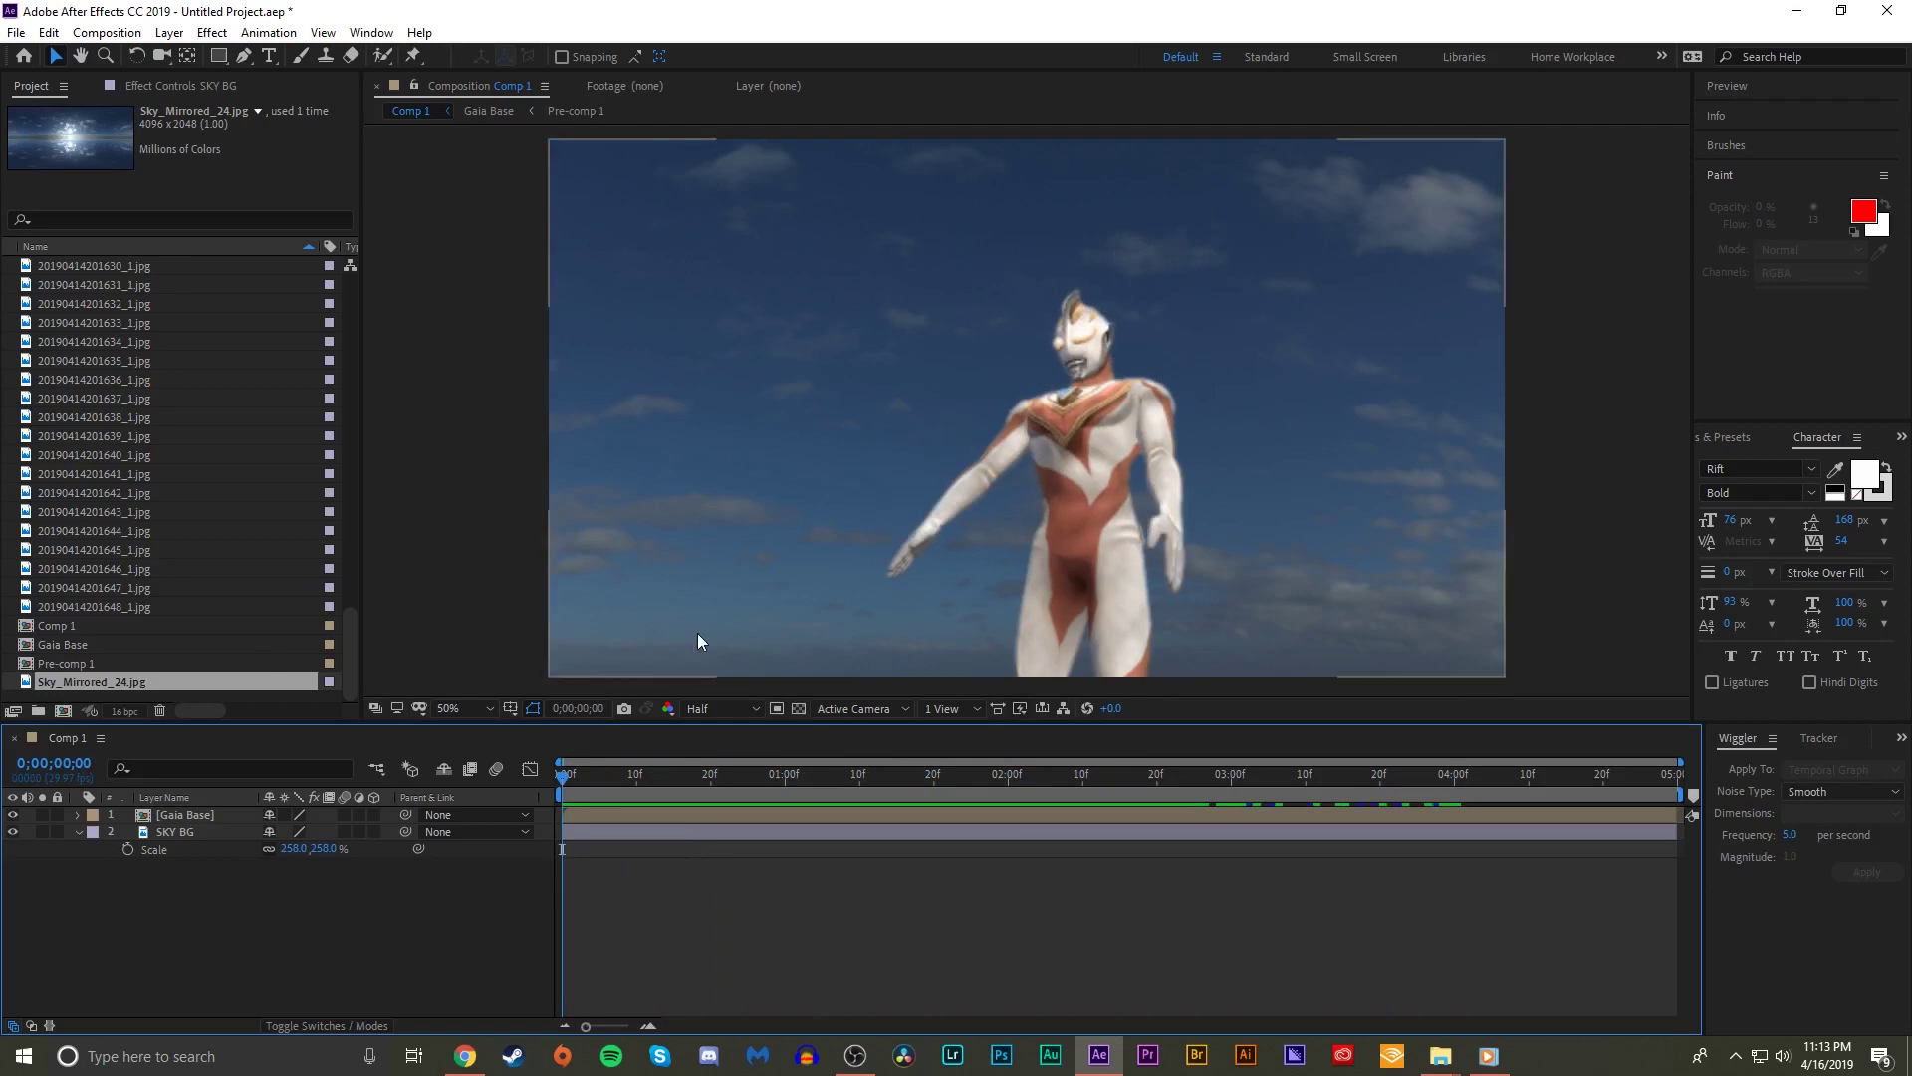
drag(582, 781, 681, 805)
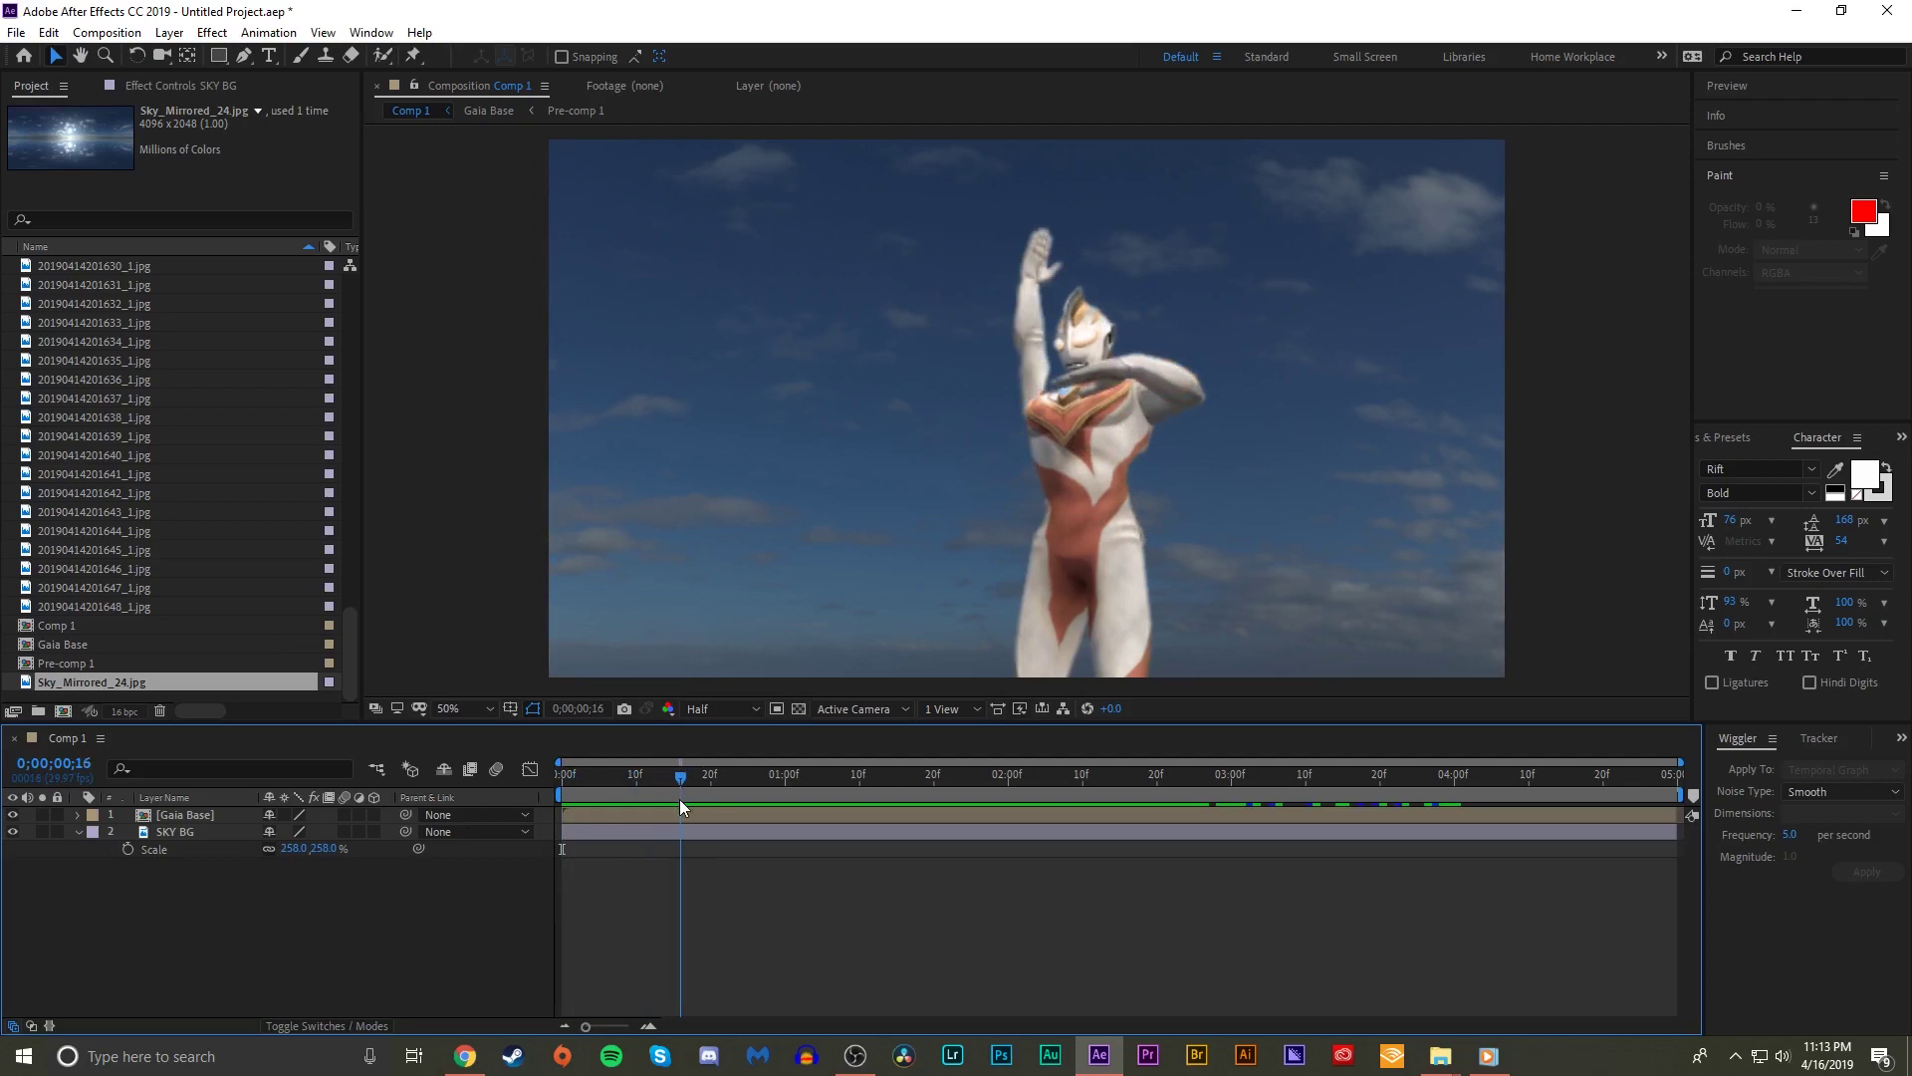
drag(681, 805, 961, 736)
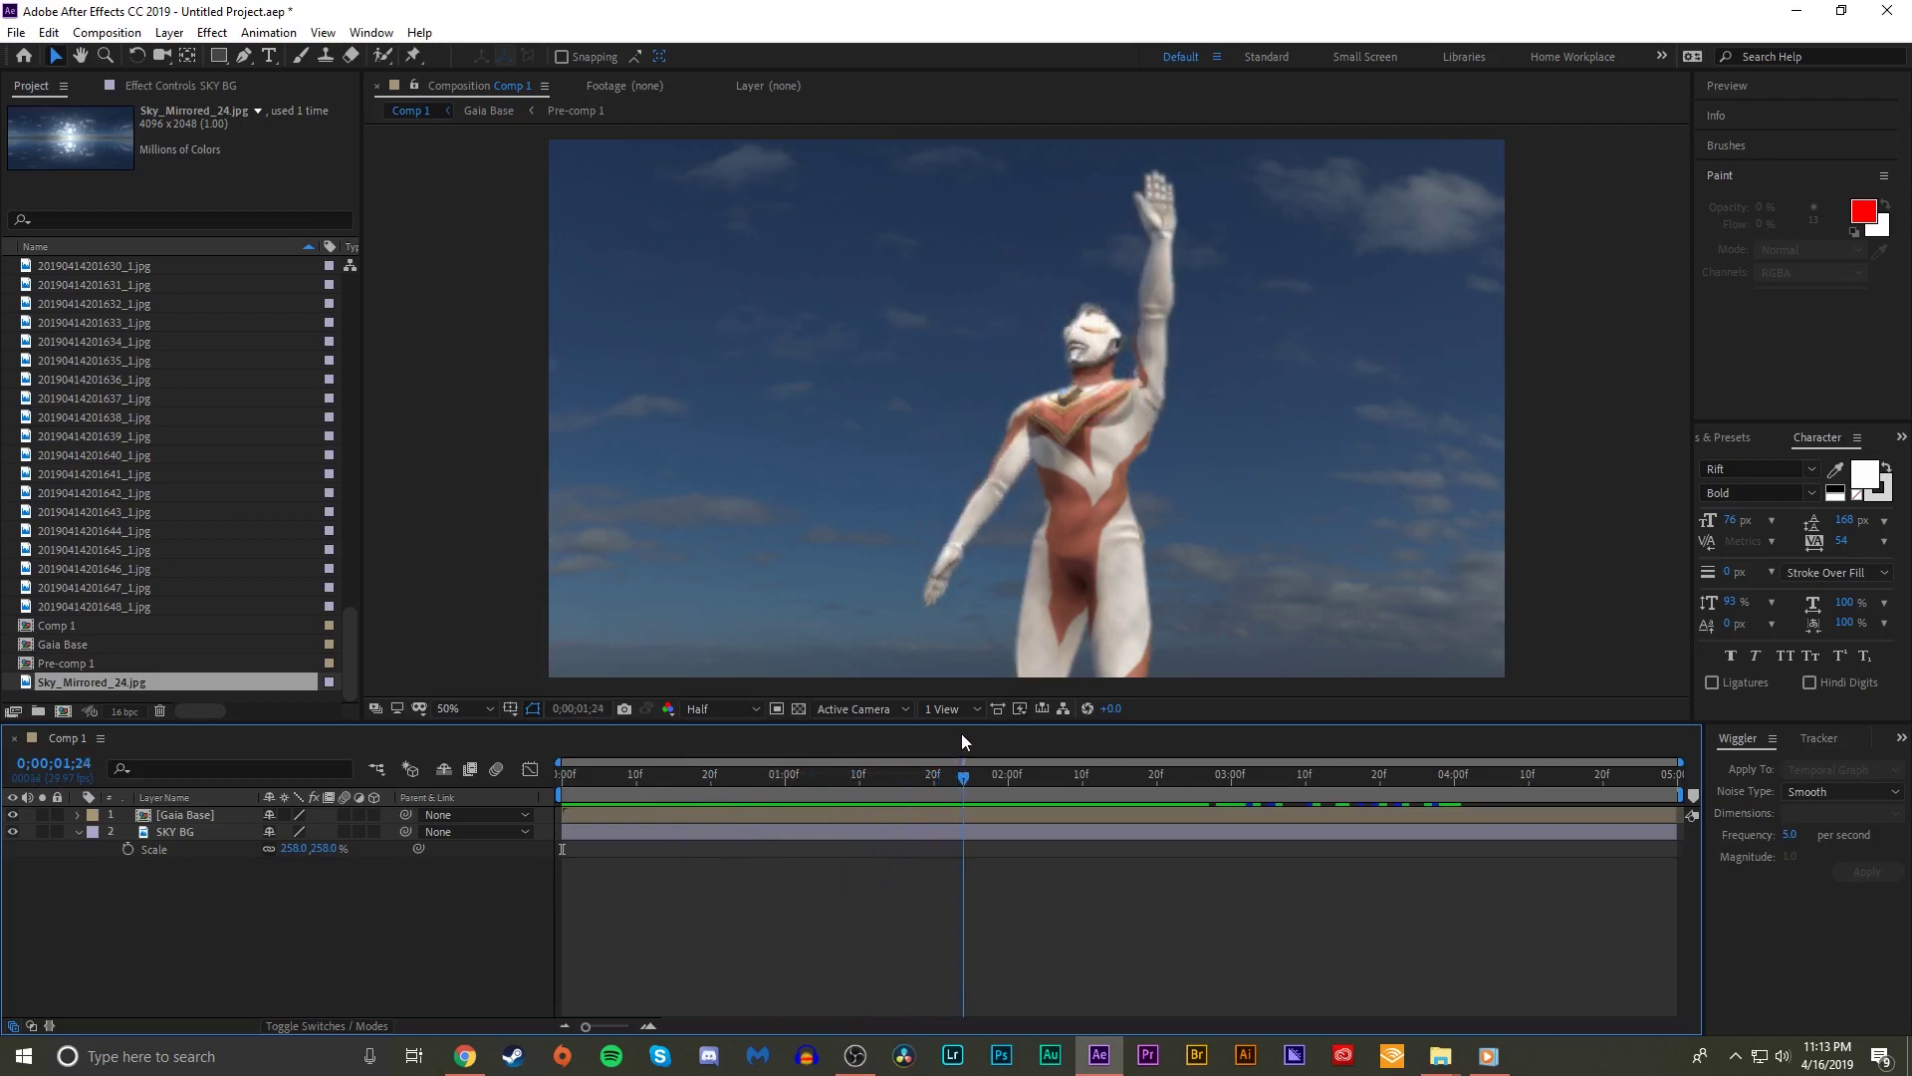
drag(961, 736, 632, 775)
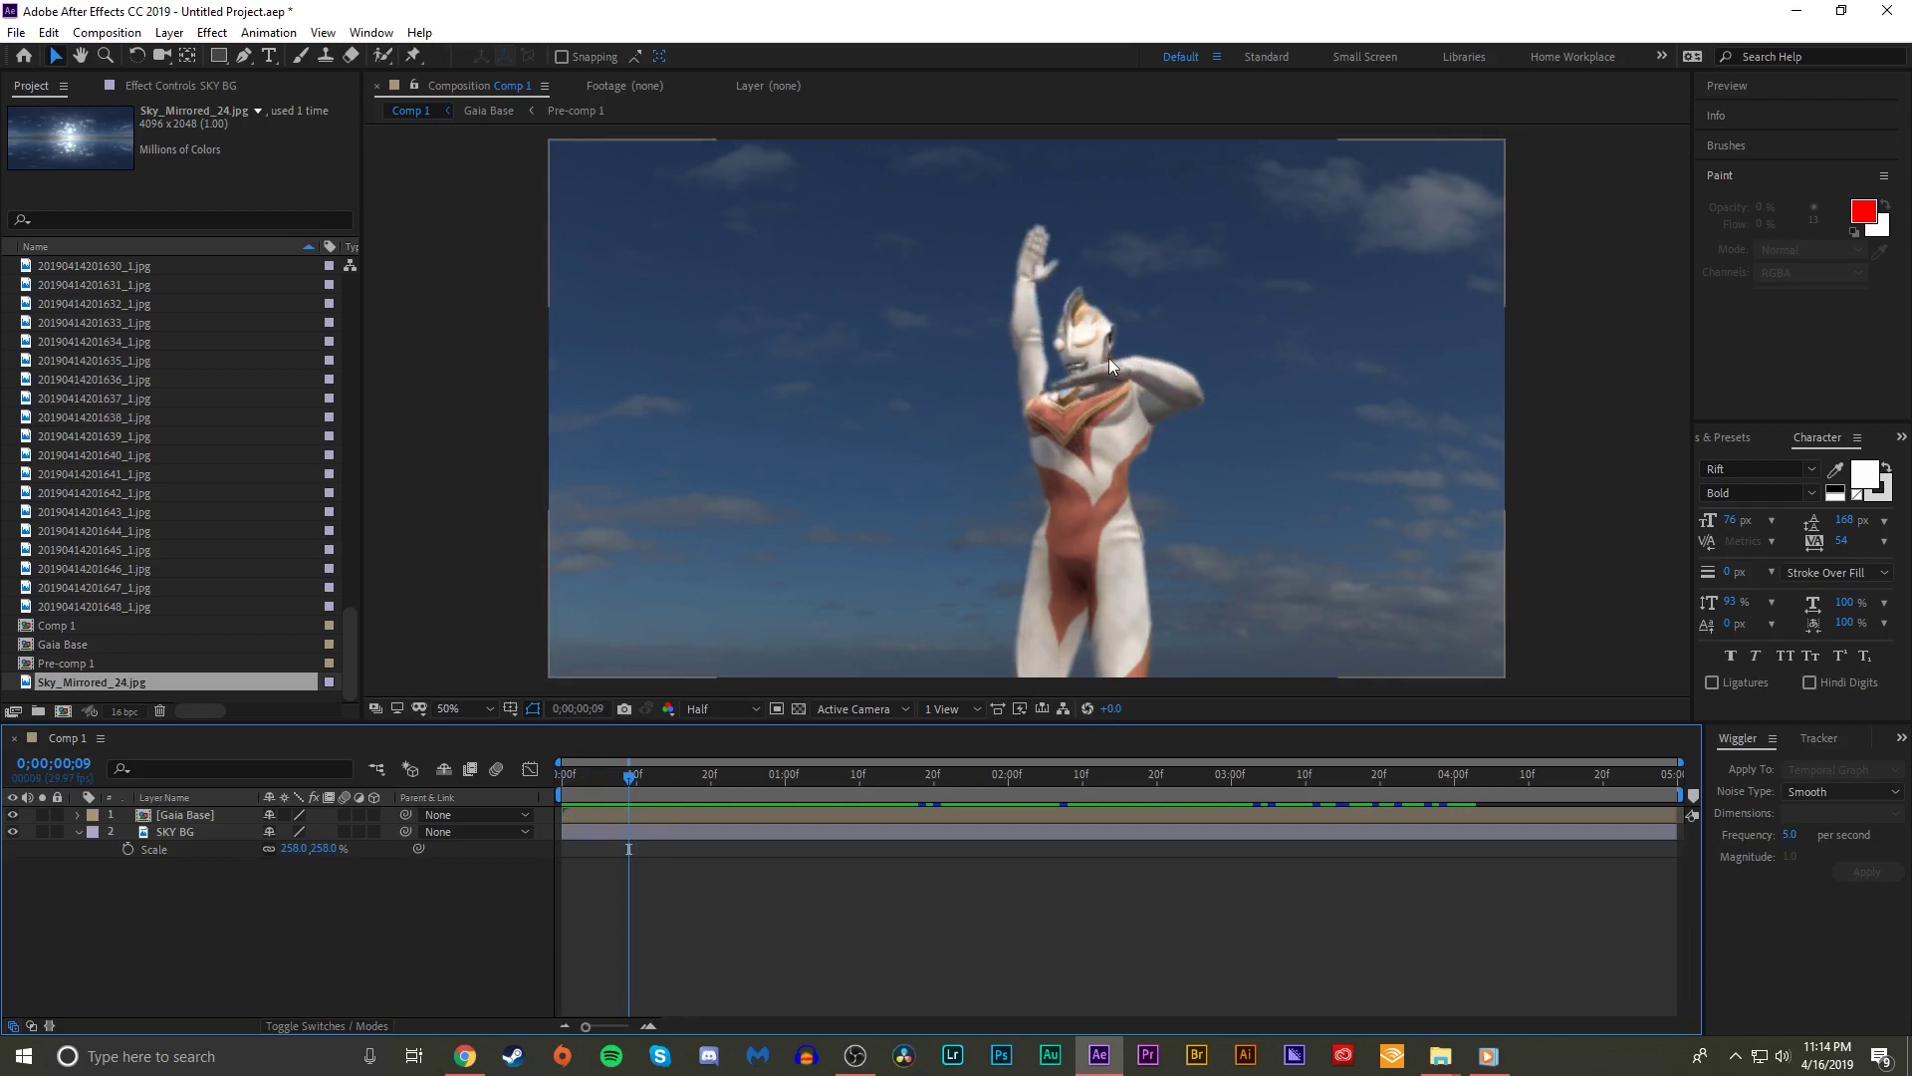
- Create a black 1920 x 1080 px solid layer named M1_Flare above the Gaia Base layer
scroll(1145, 366, up, 2)
scroll(1150, 399, down, 2)
key(ctrl+y)
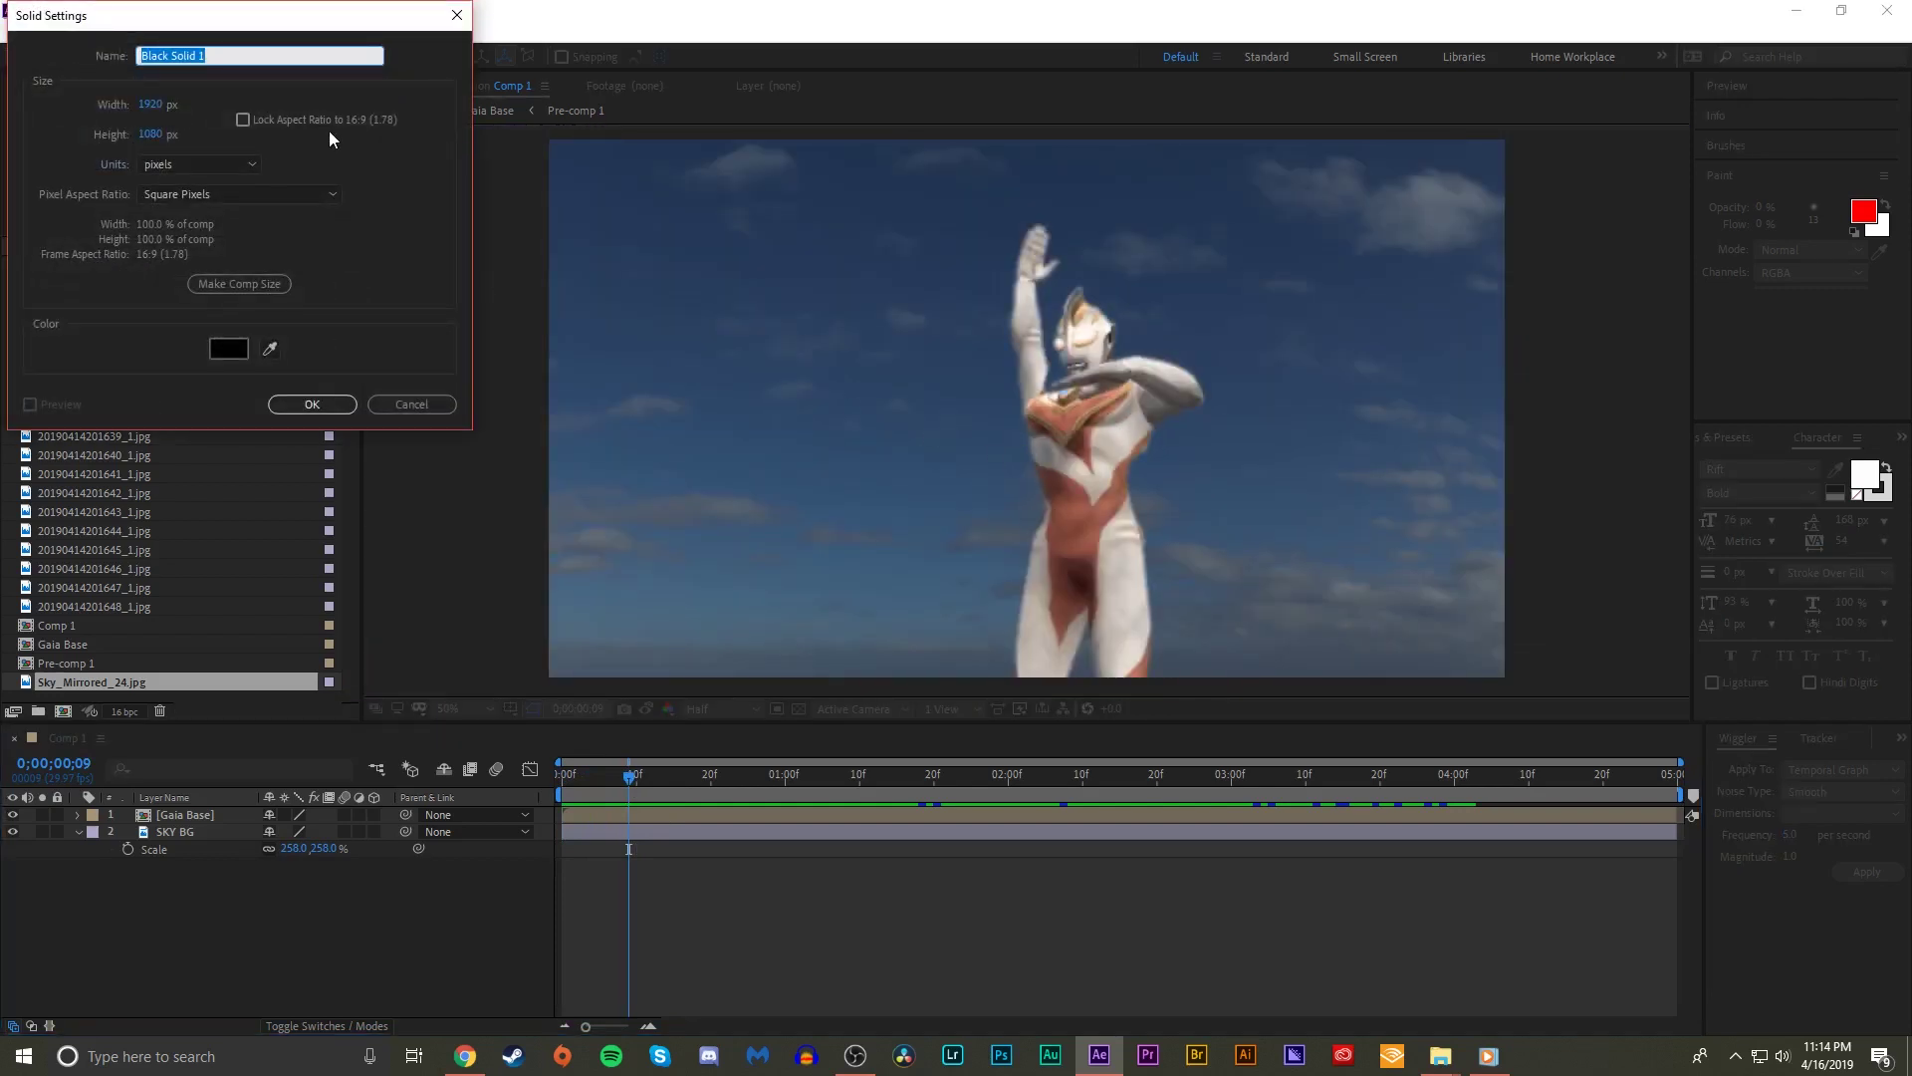
text(M1_Flare)
key(Return)
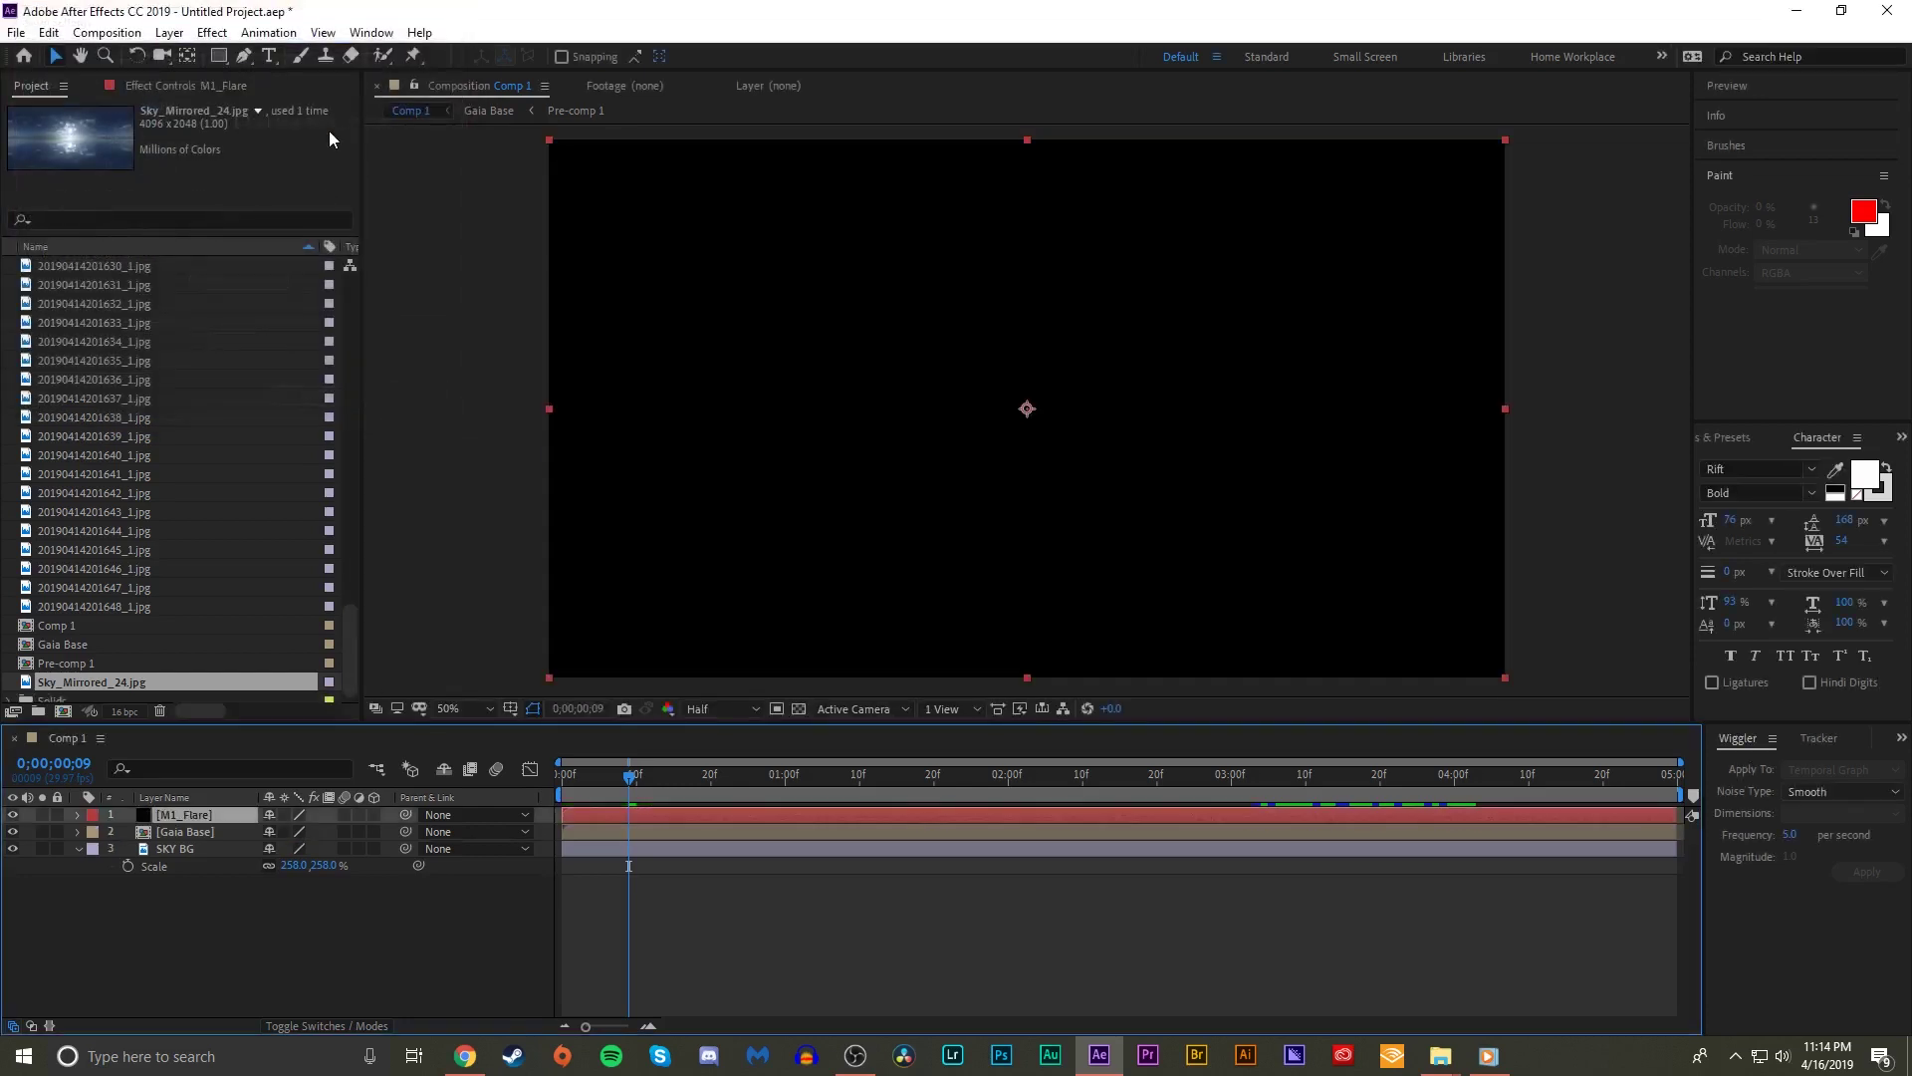
- Apply the Optical Flares effect to the M1_Flare layer and open the flare's options
key(ctrl+space)
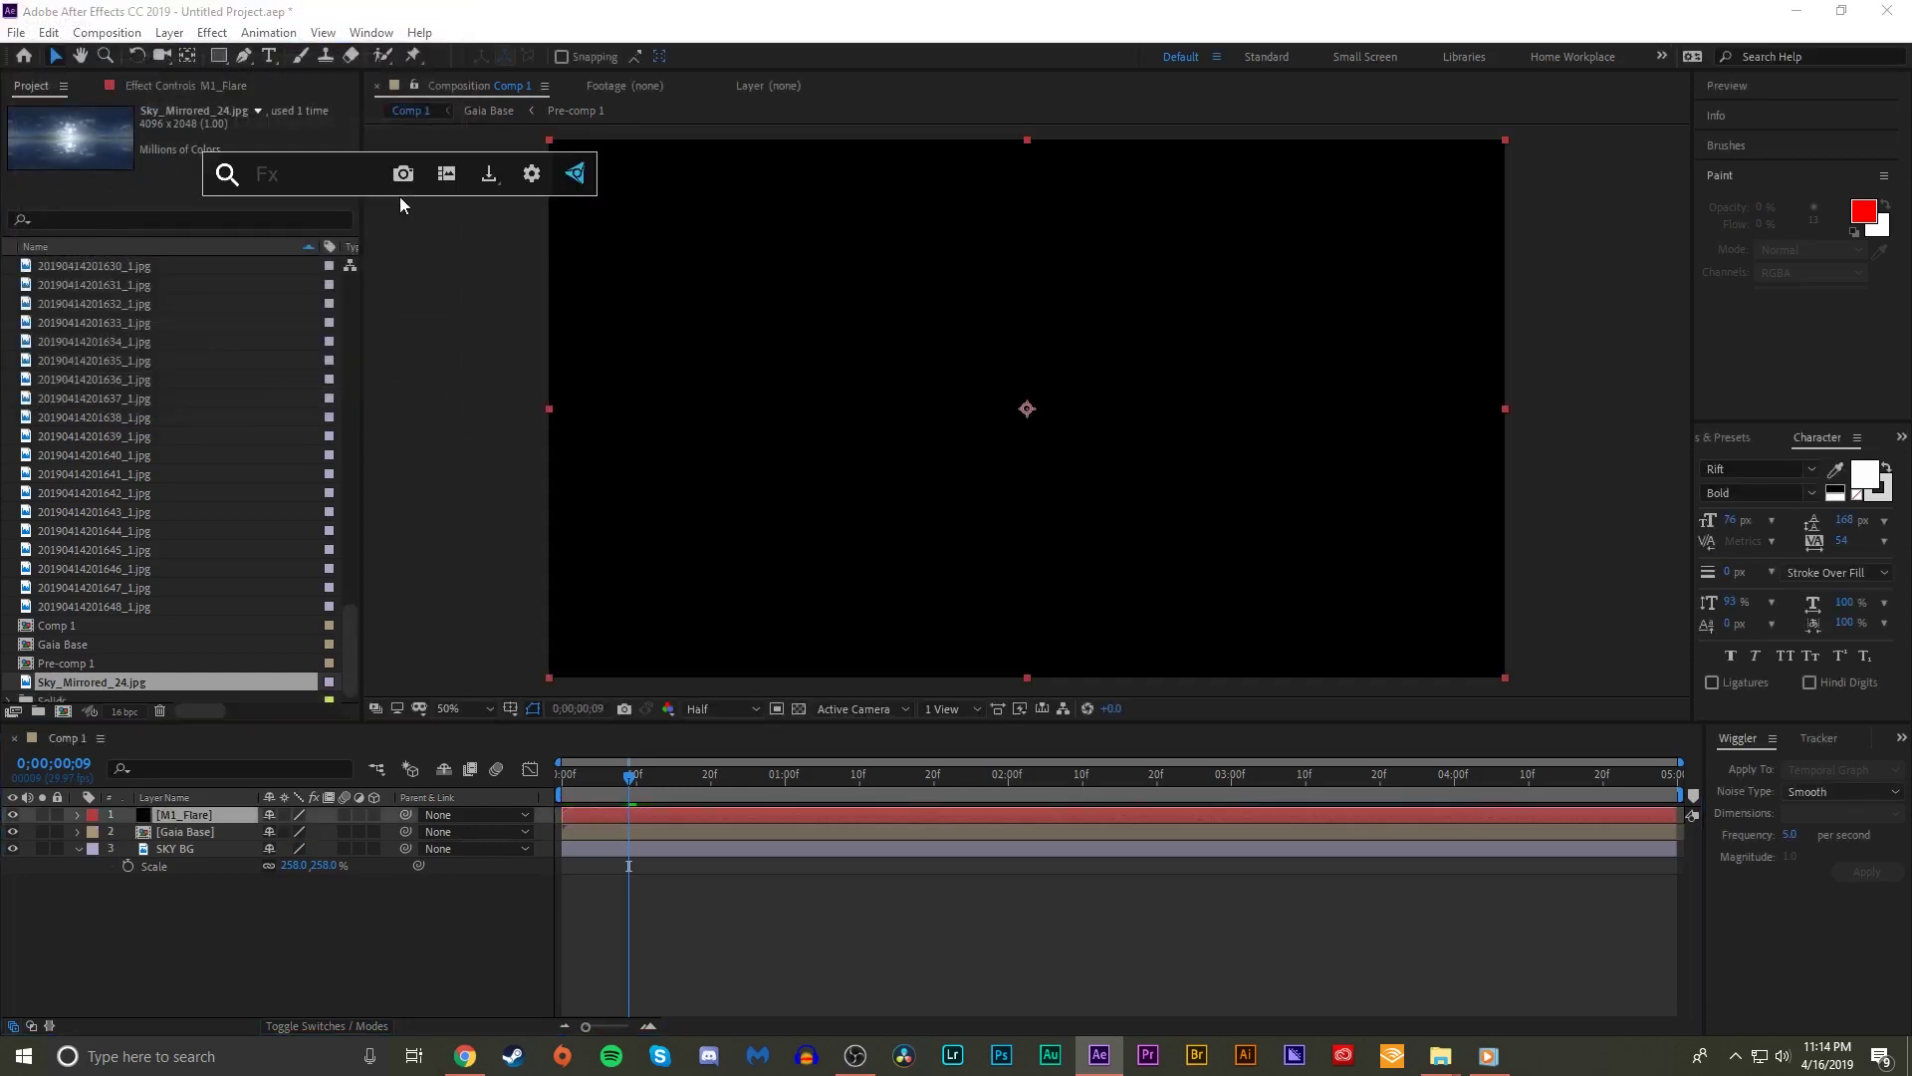
text(optical)
key(Return)
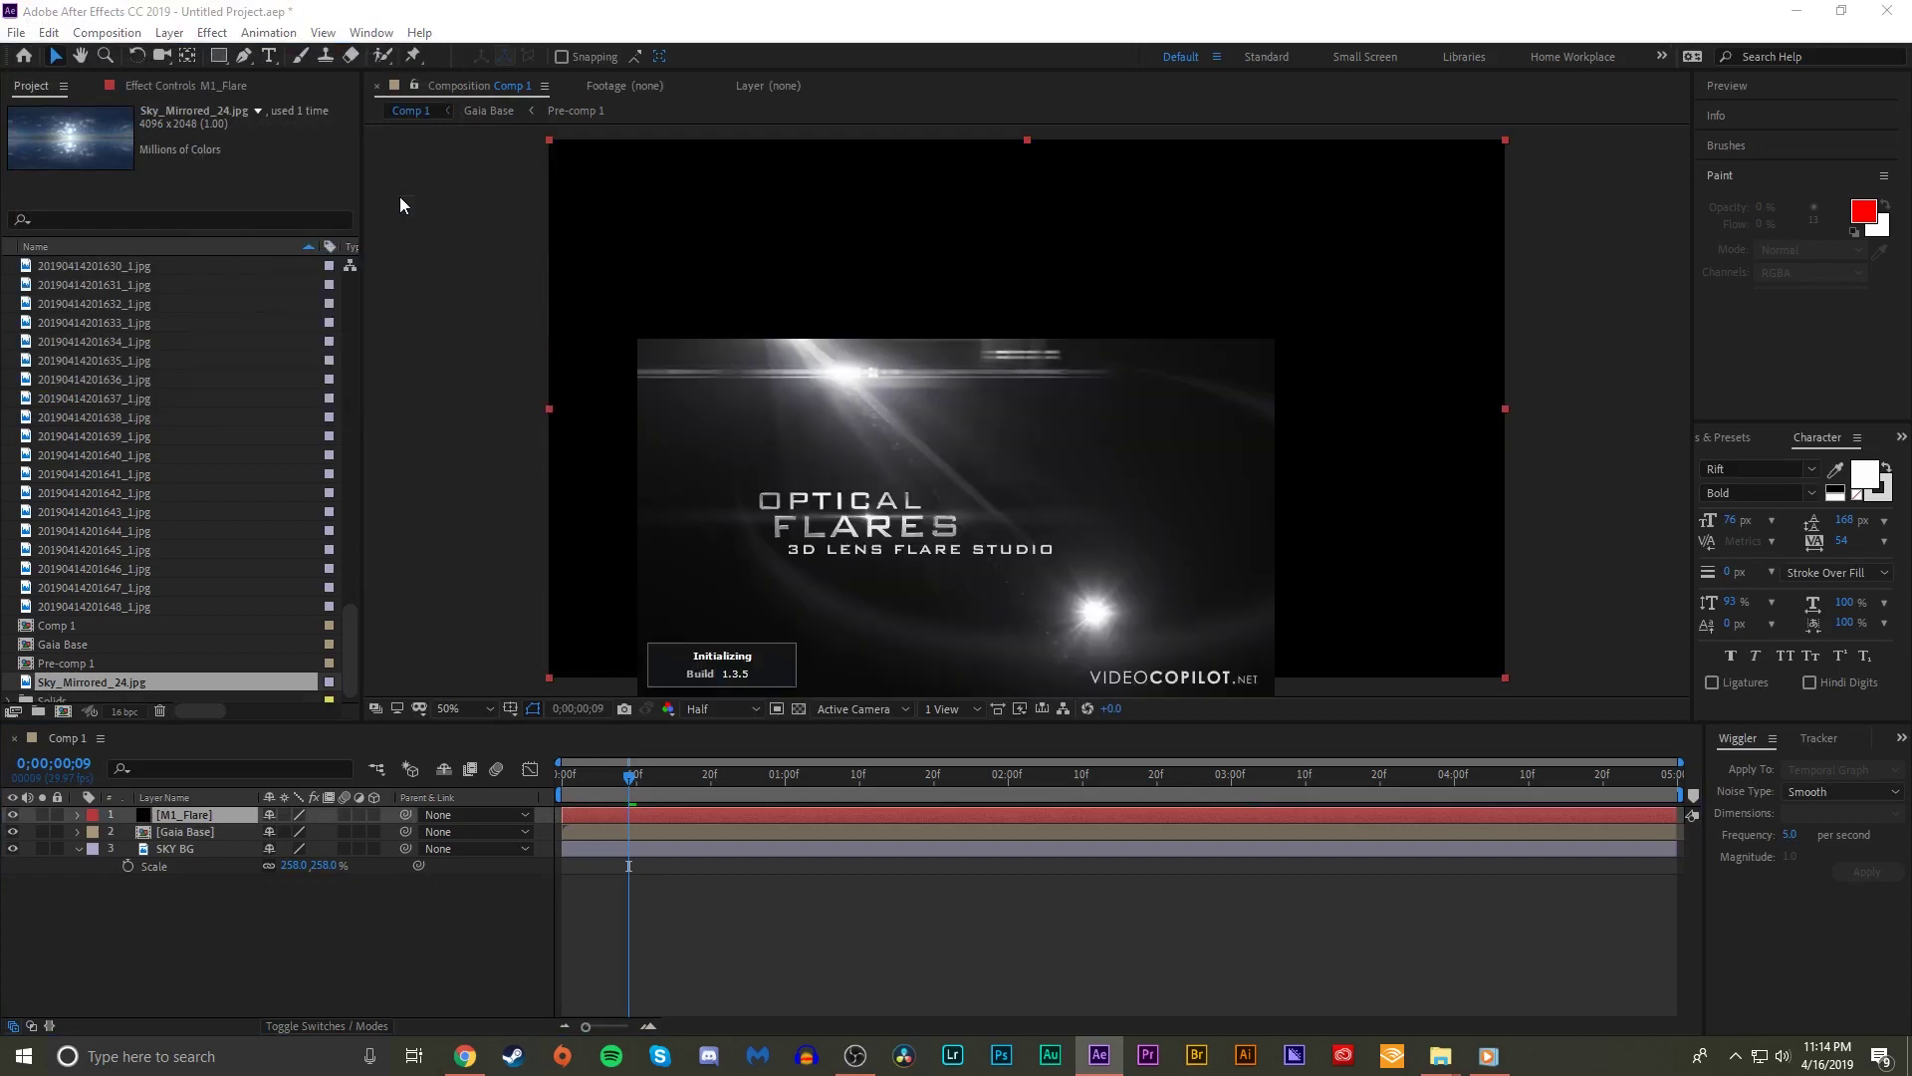
click(131, 170)
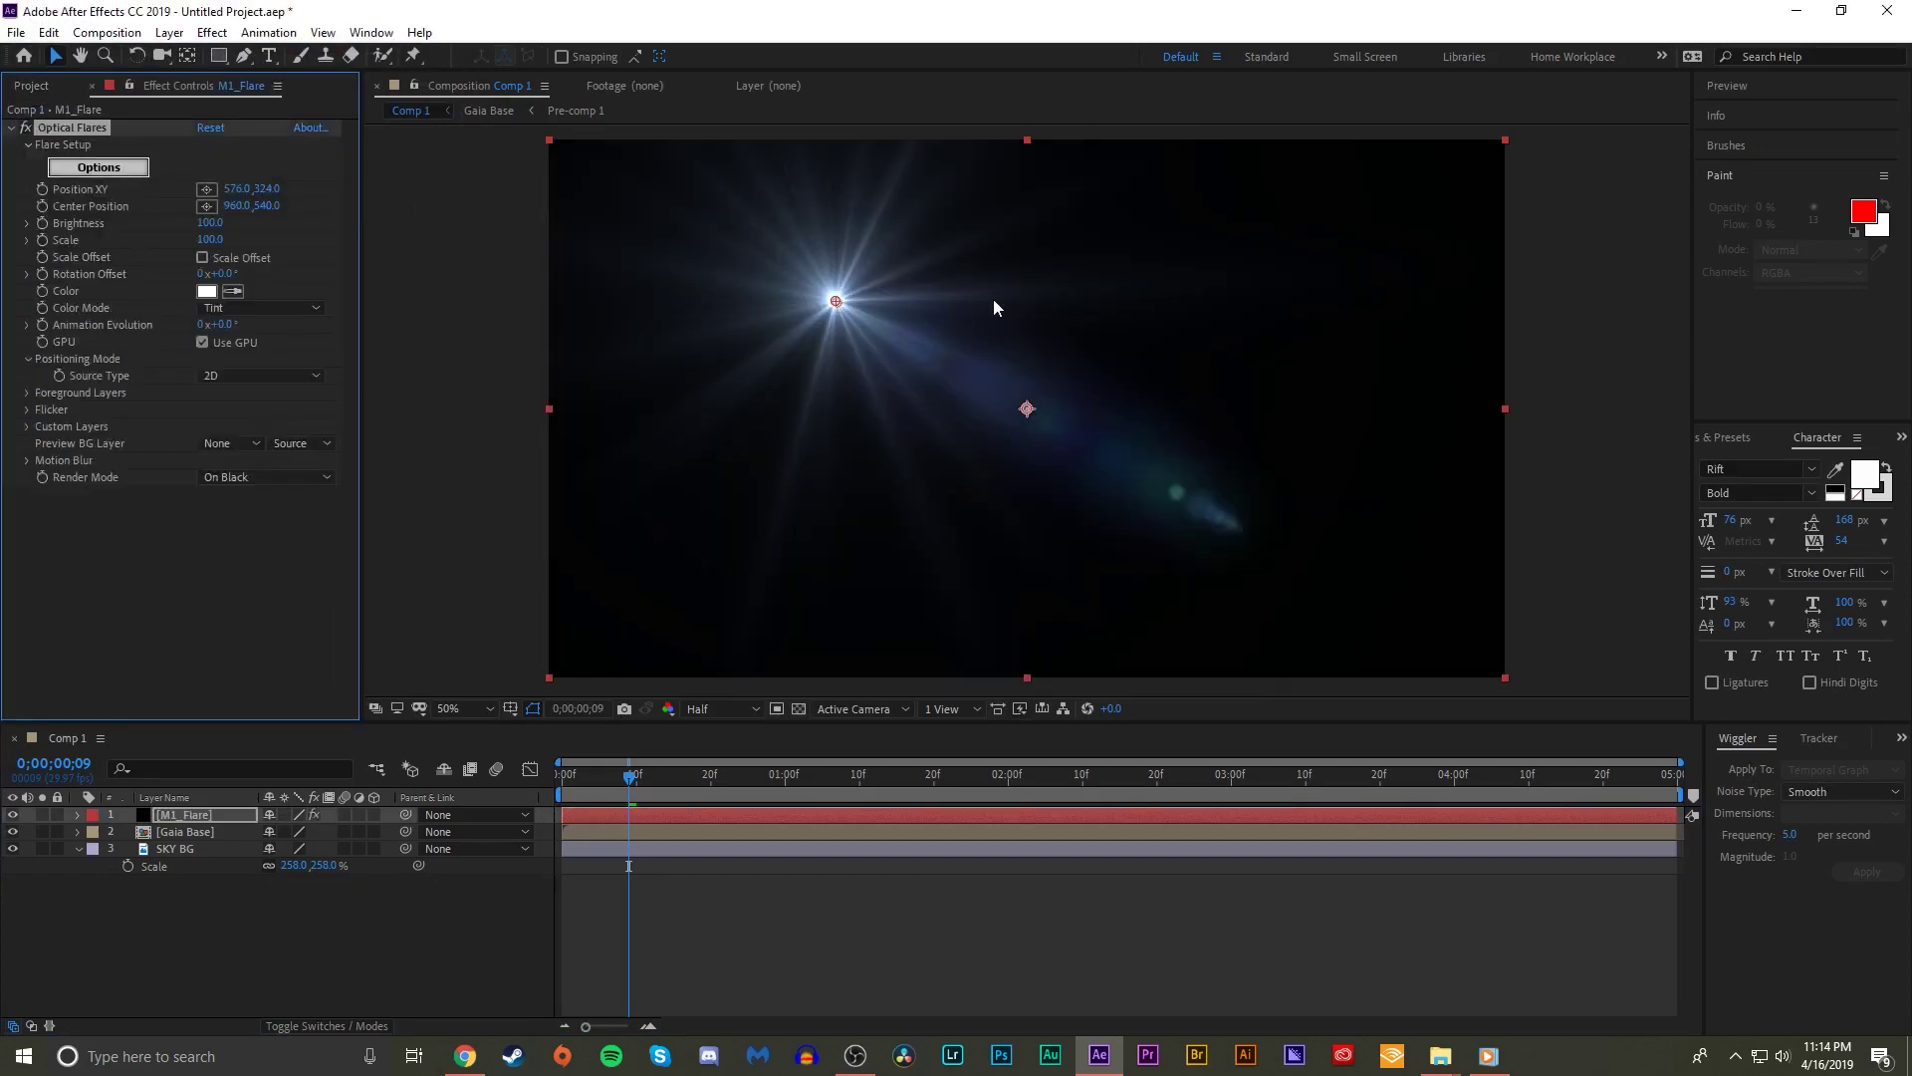
- Clear all default elements from the flare stack and show the basic lens objects
scroll(1139, 666, down, 3)
scroll(1139, 666, up, 3)
click(1118, 614)
click(1210, 615)
scroll(1225, 673, down, 3)
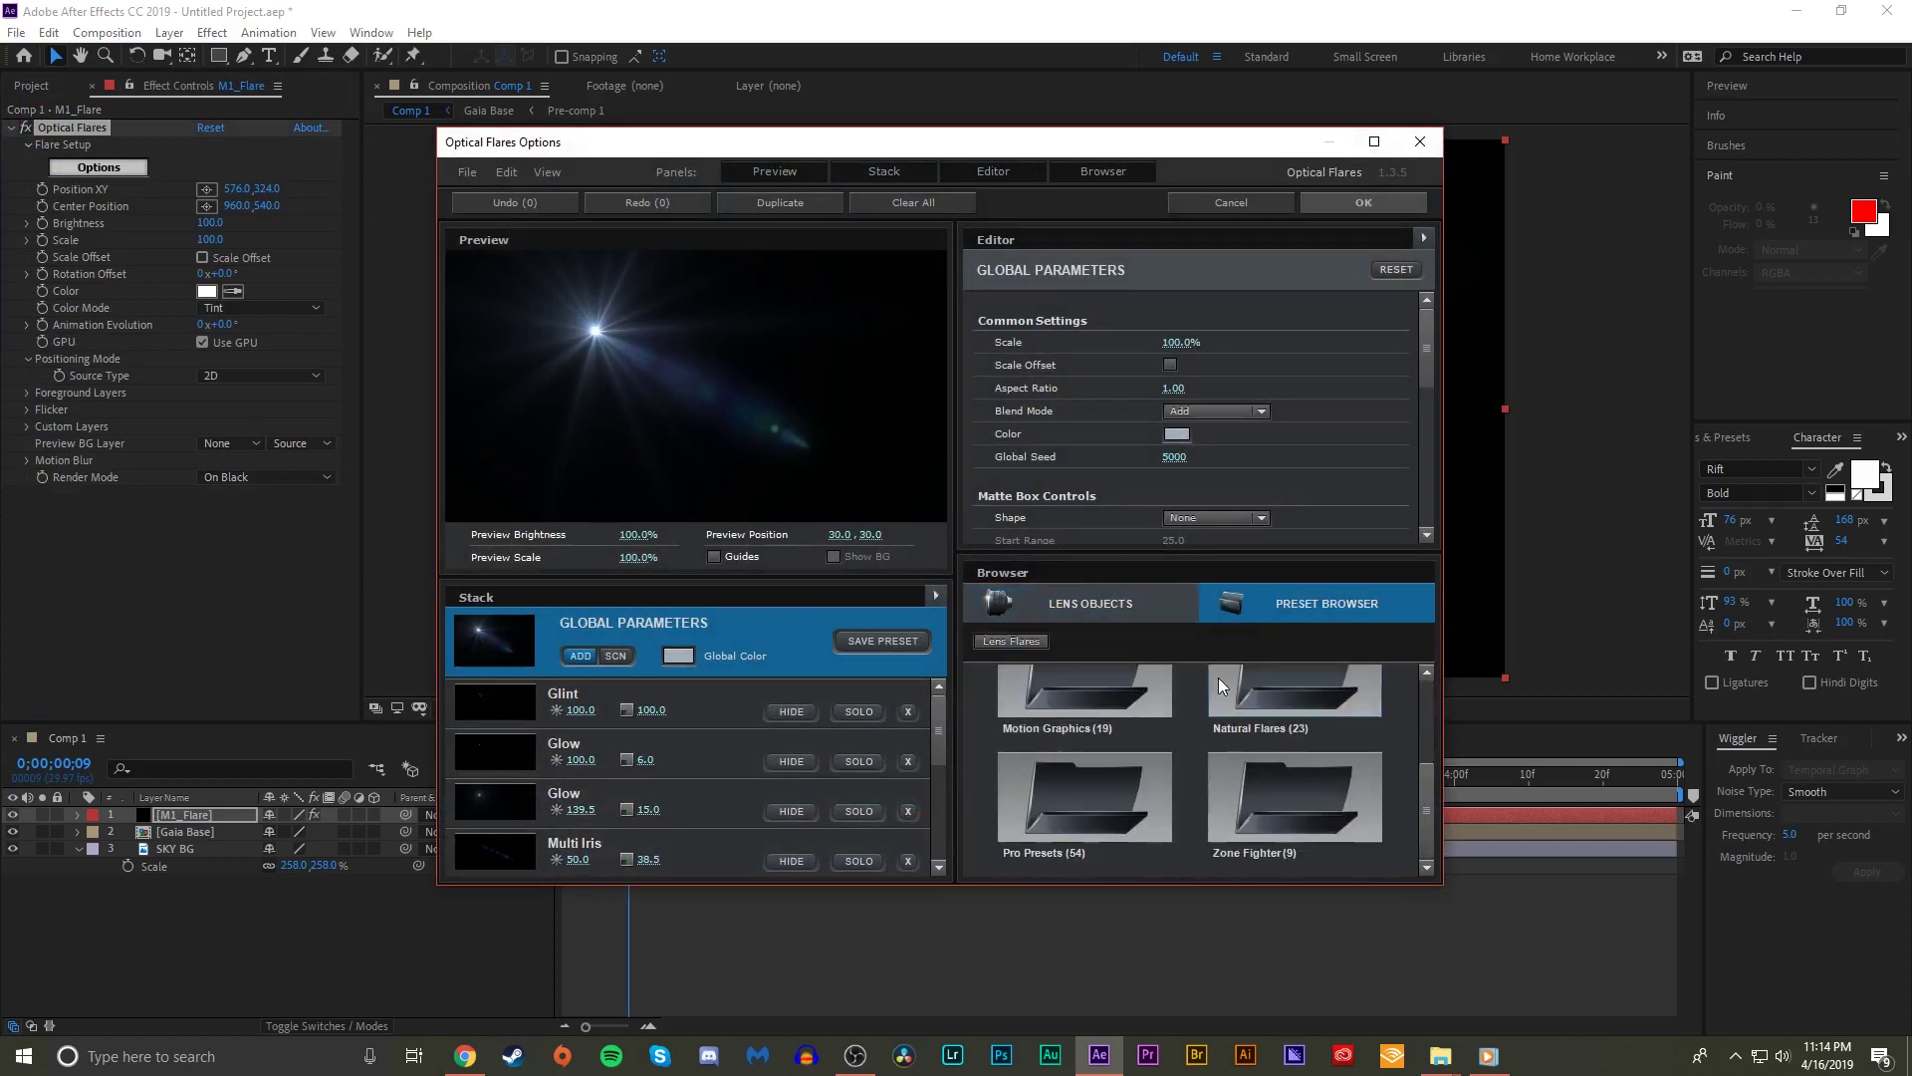
click(1135, 611)
click(911, 203)
click(889, 553)
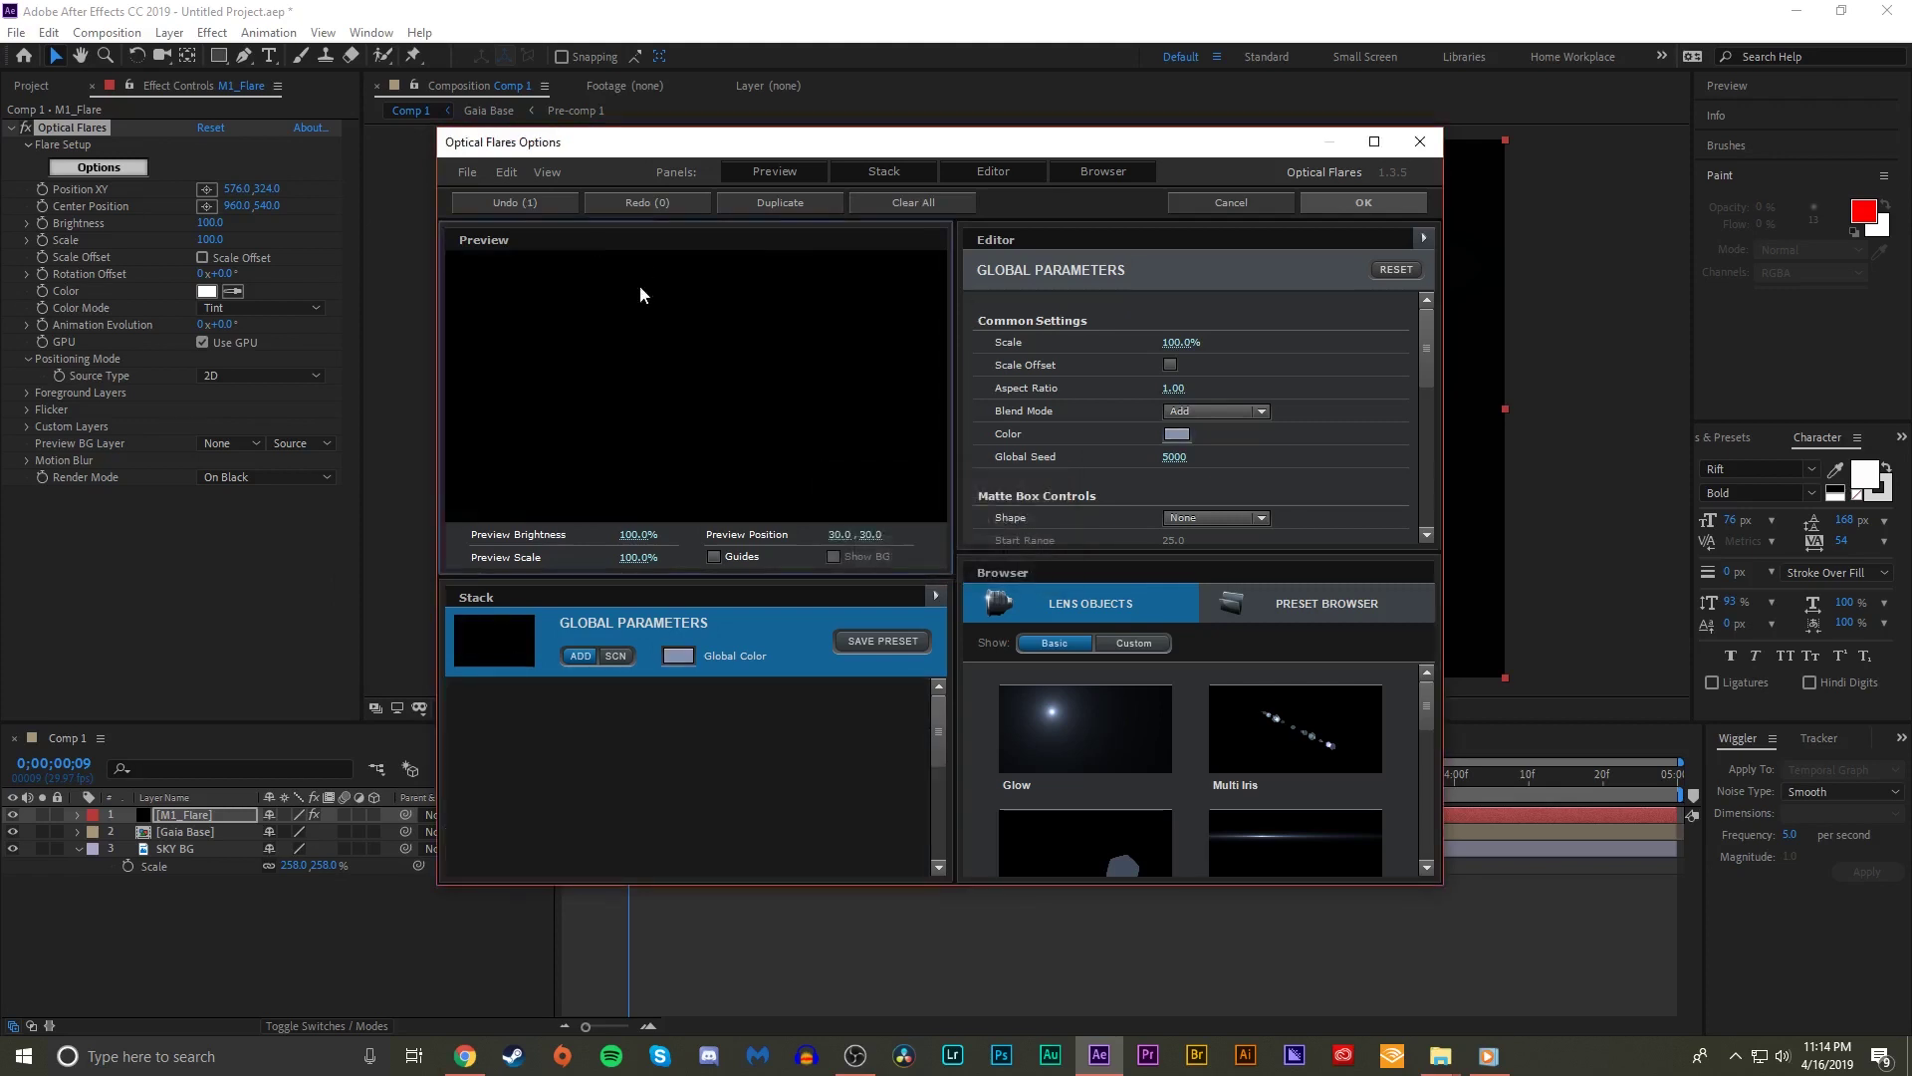
- Add the custom Bright Spike lens object to the flare and move the preview position to about 47.6, 50.2
scroll(1269, 697, down, 3)
scroll(1275, 687, up, 4)
click(1131, 645)
scroll(1190, 713, down, 3)
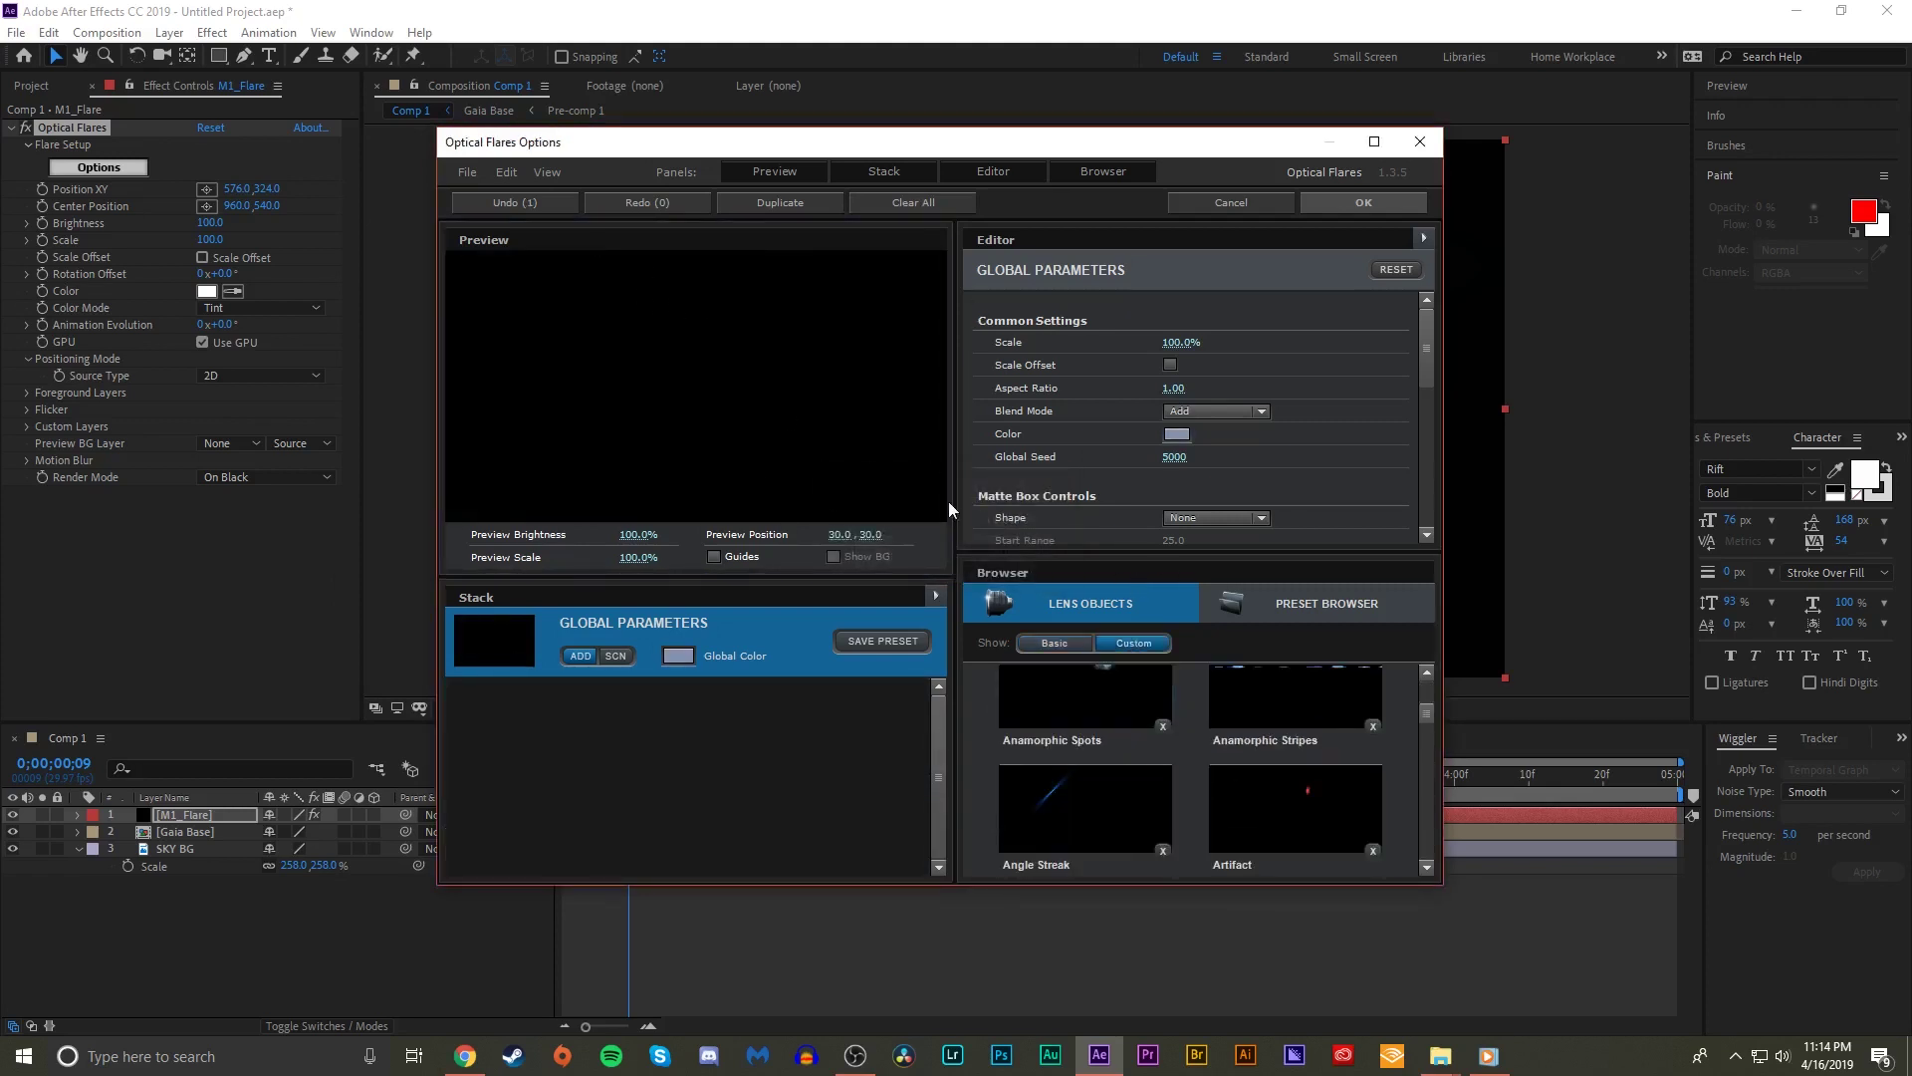
scroll(1240, 813, down, 3)
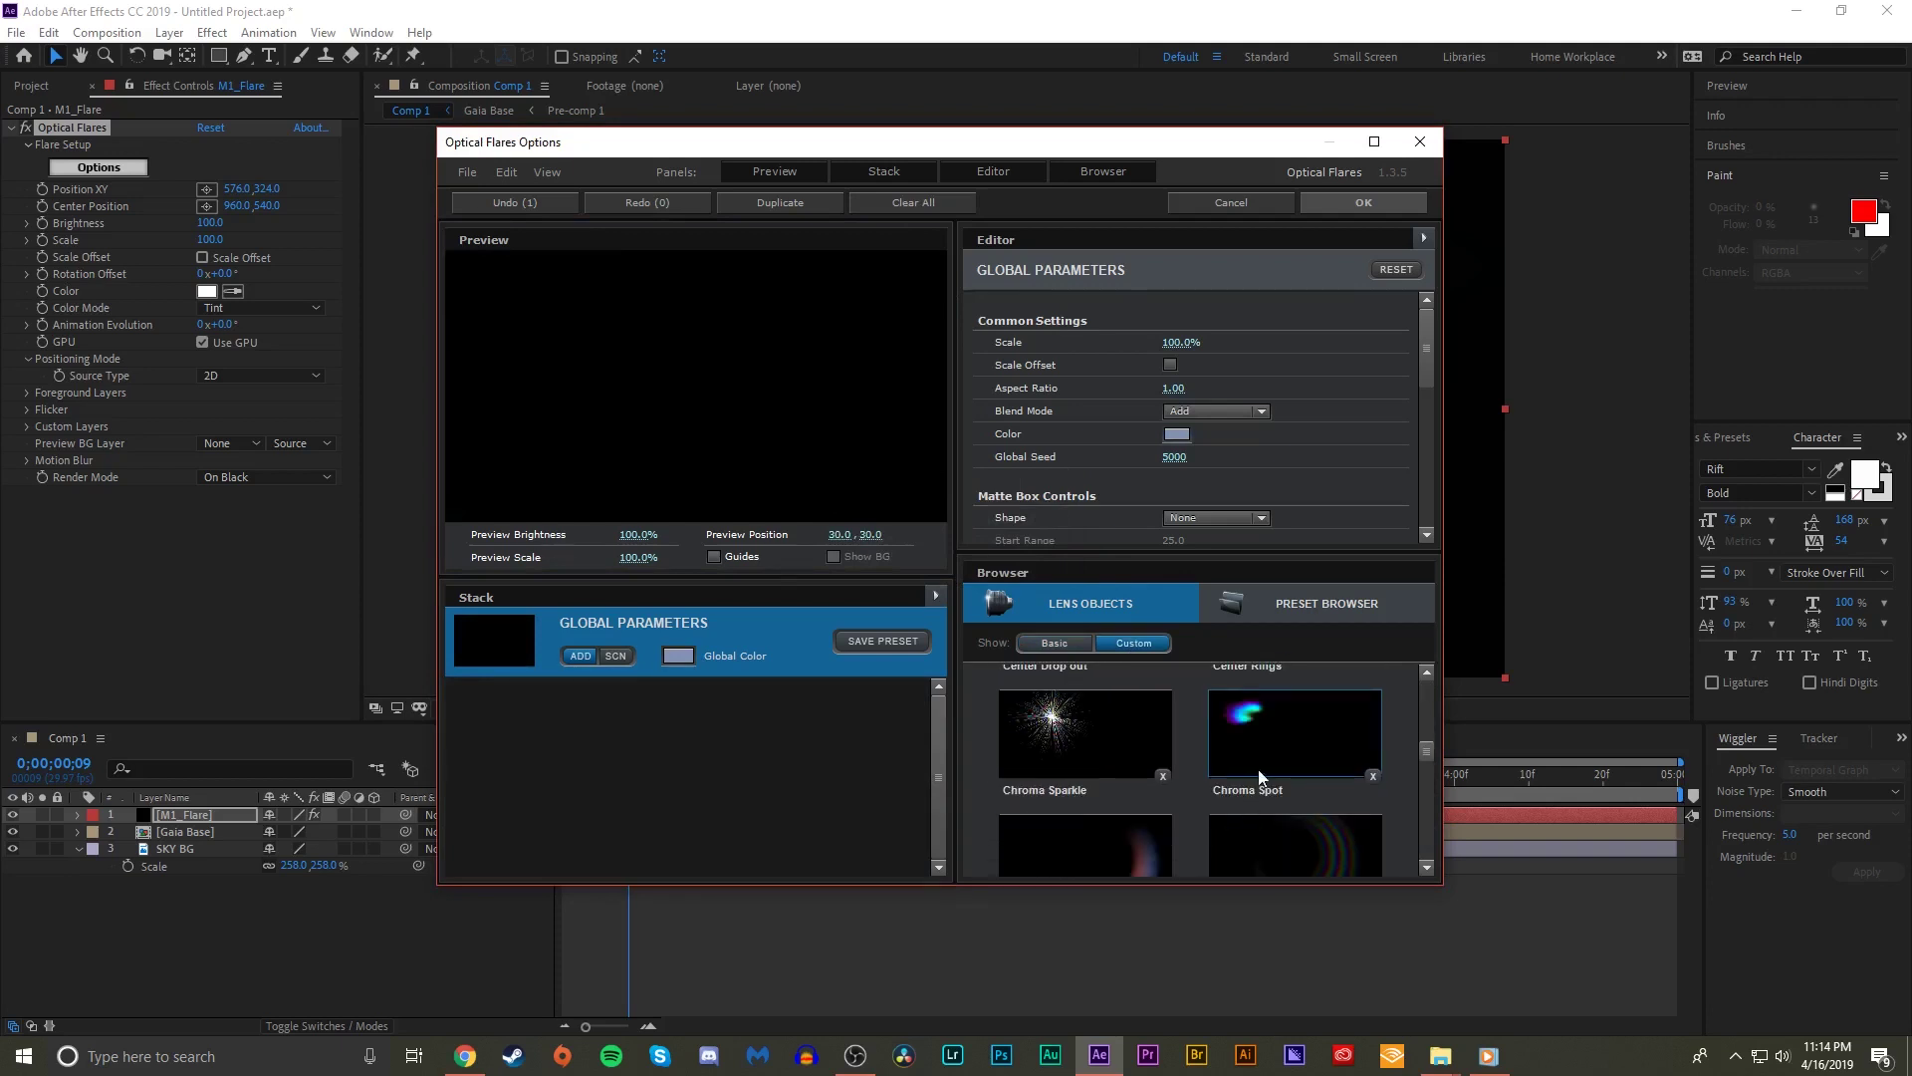
scroll(1285, 781, down, 3)
scroll(1335, 757, down, 2)
scroll(1348, 759, up, 8)
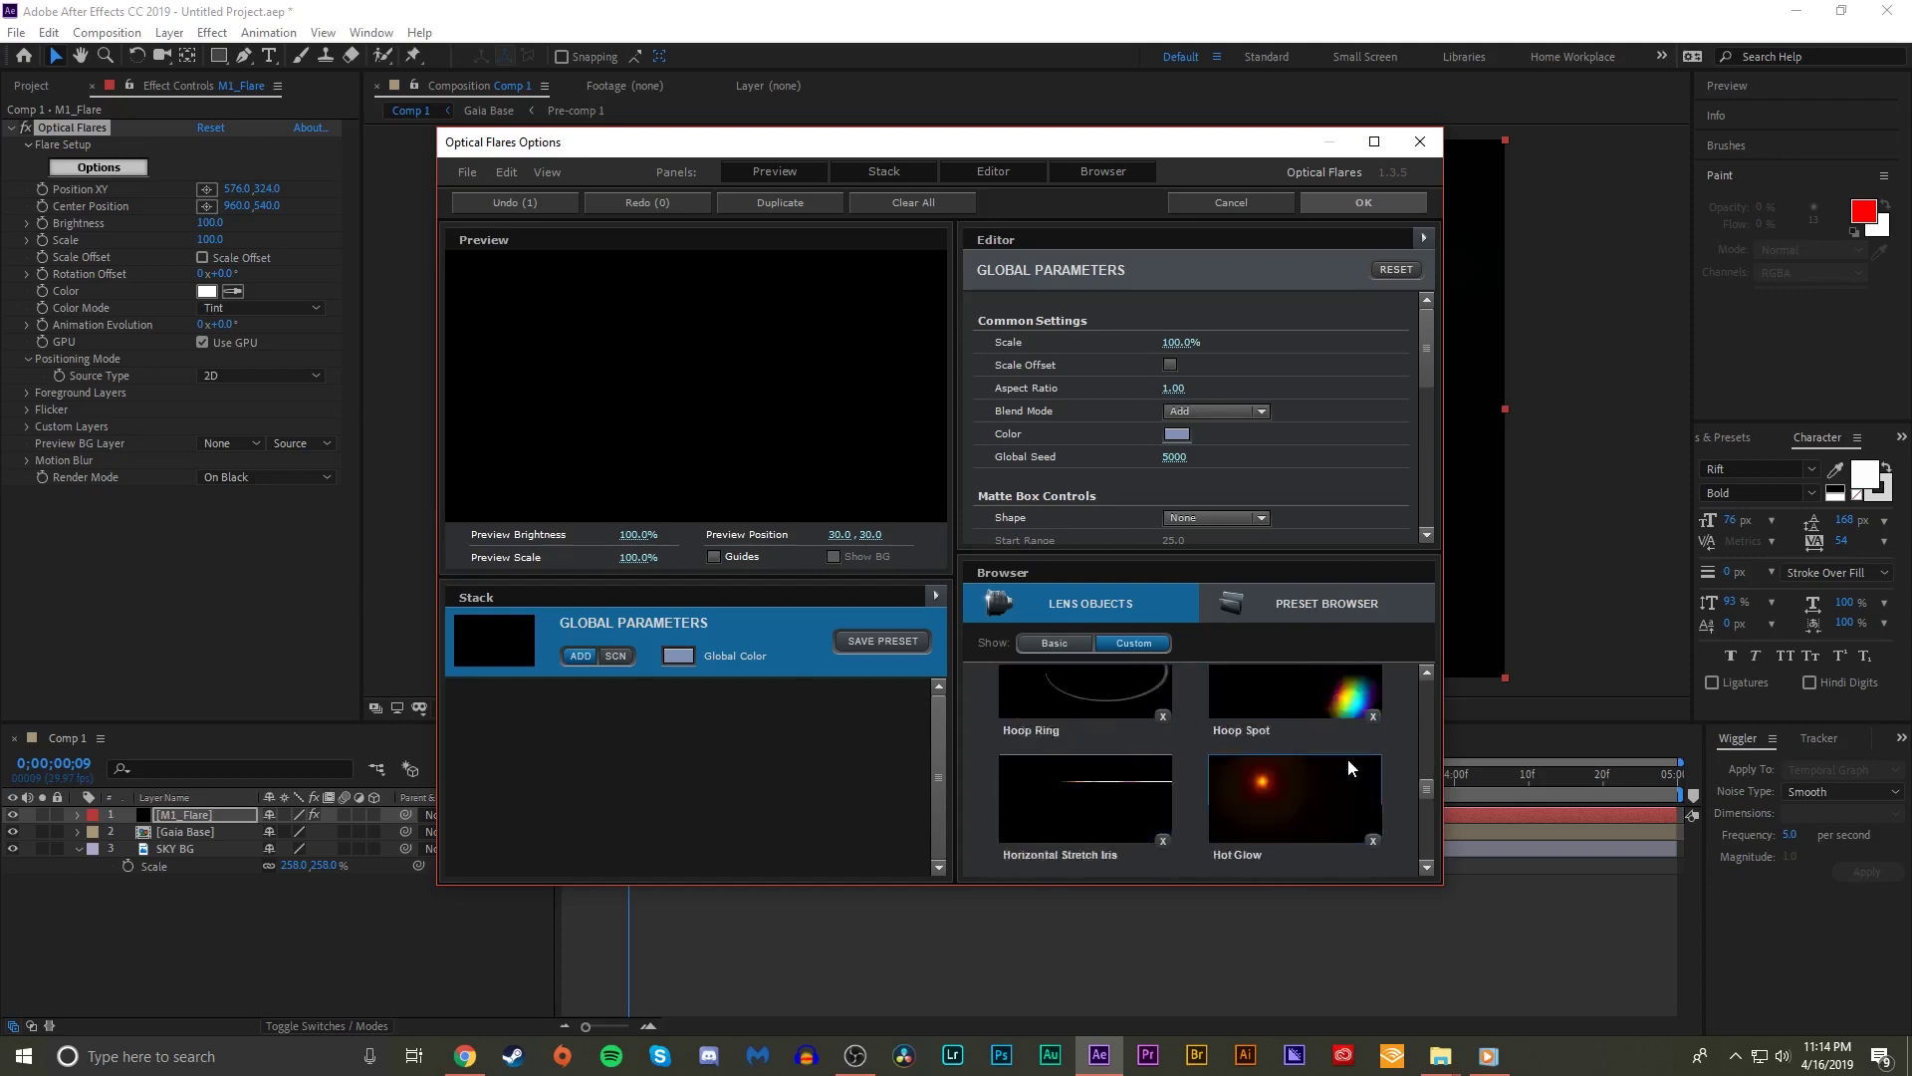
scroll(1225, 690, down, 4)
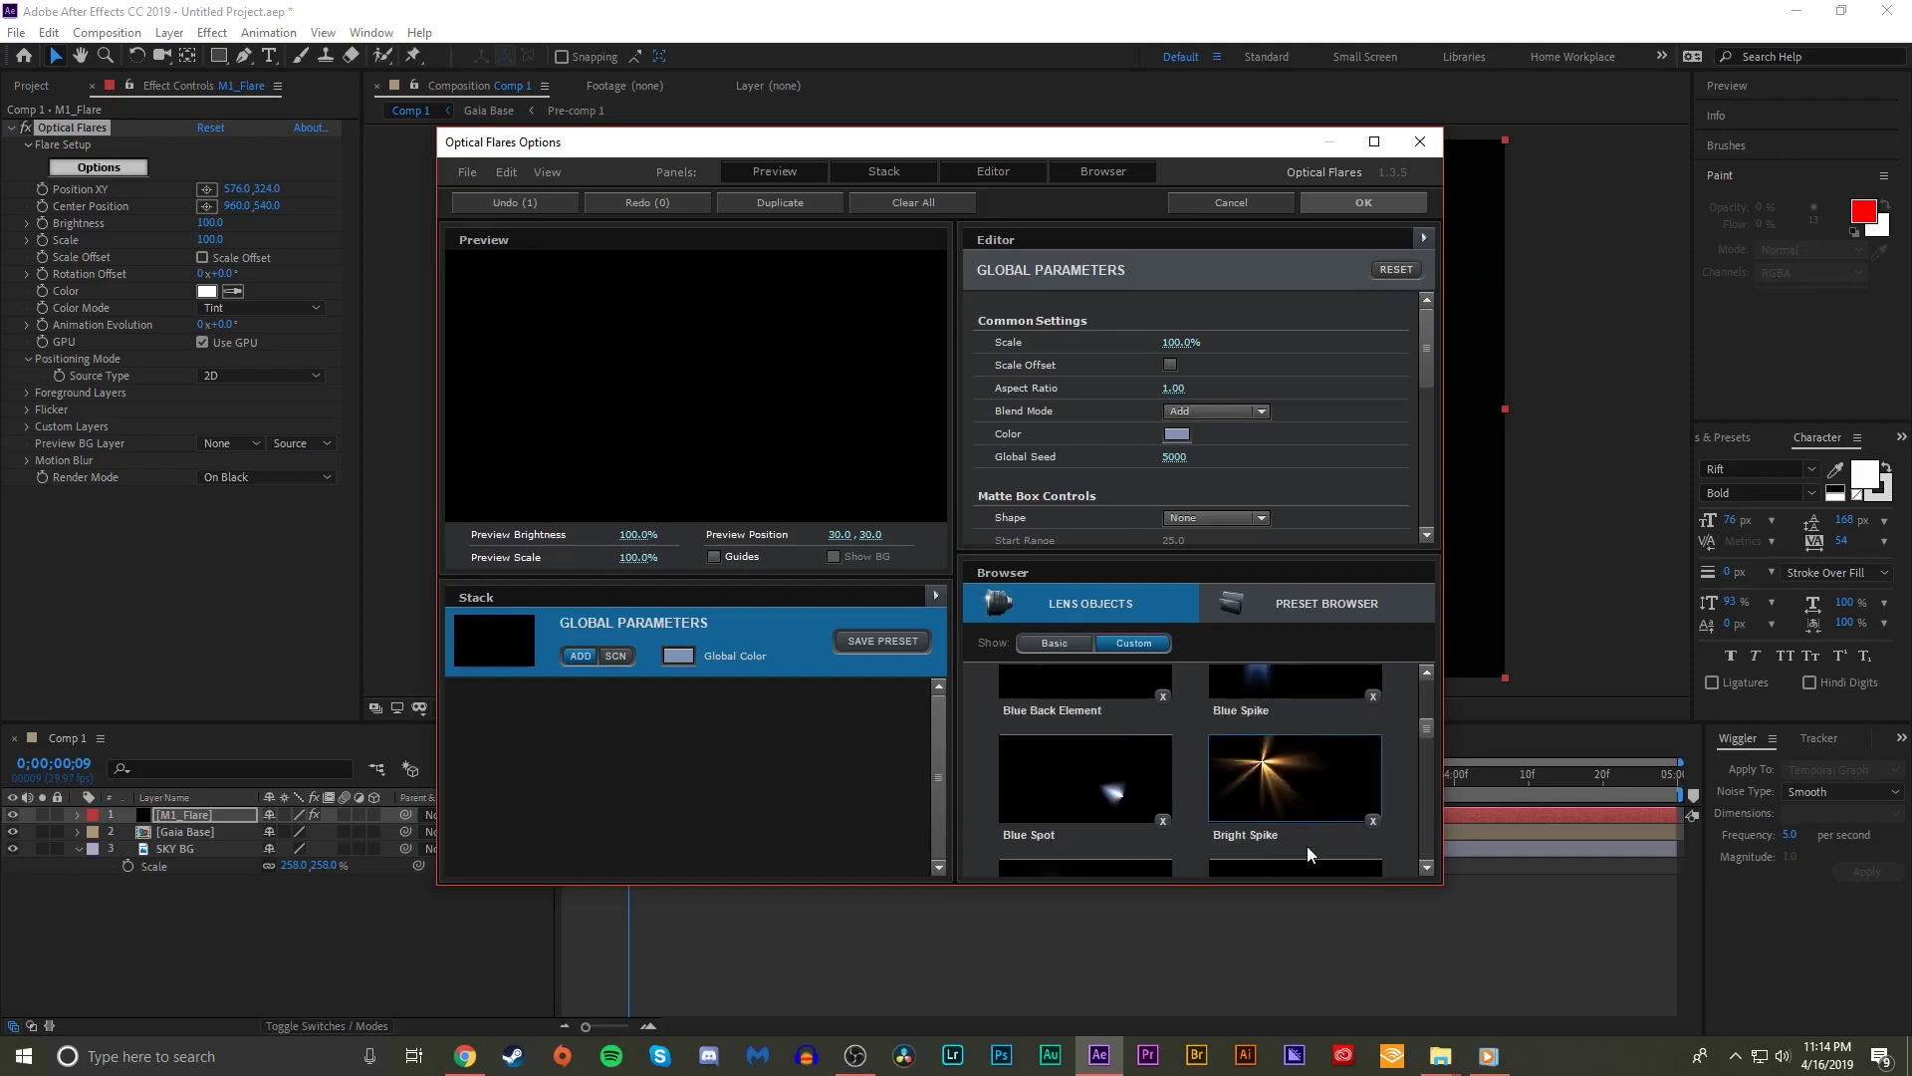
click(1306, 837)
drag(663, 363, 687, 386)
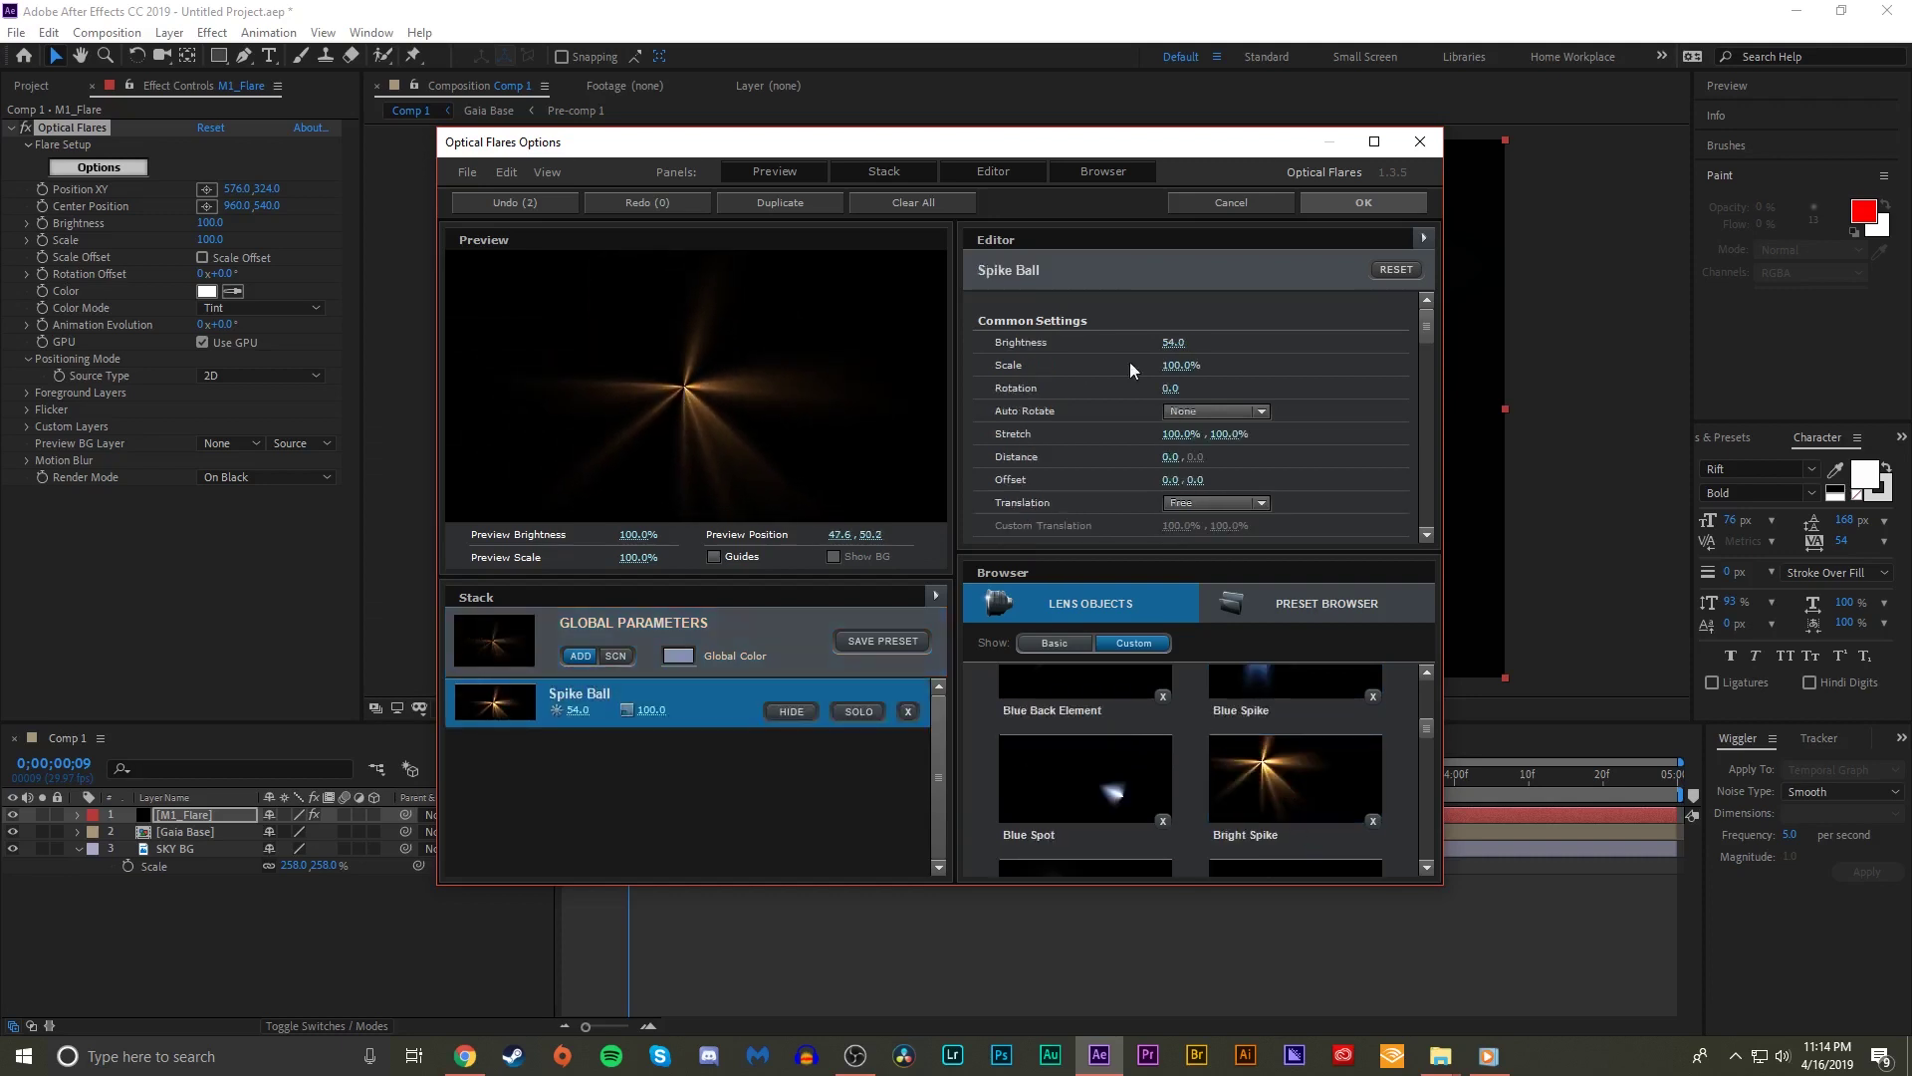
- Set the spike ball's brightness to 57 and scale to 121%, and change its Color 1 to red
drag(1176, 343, 1198, 344)
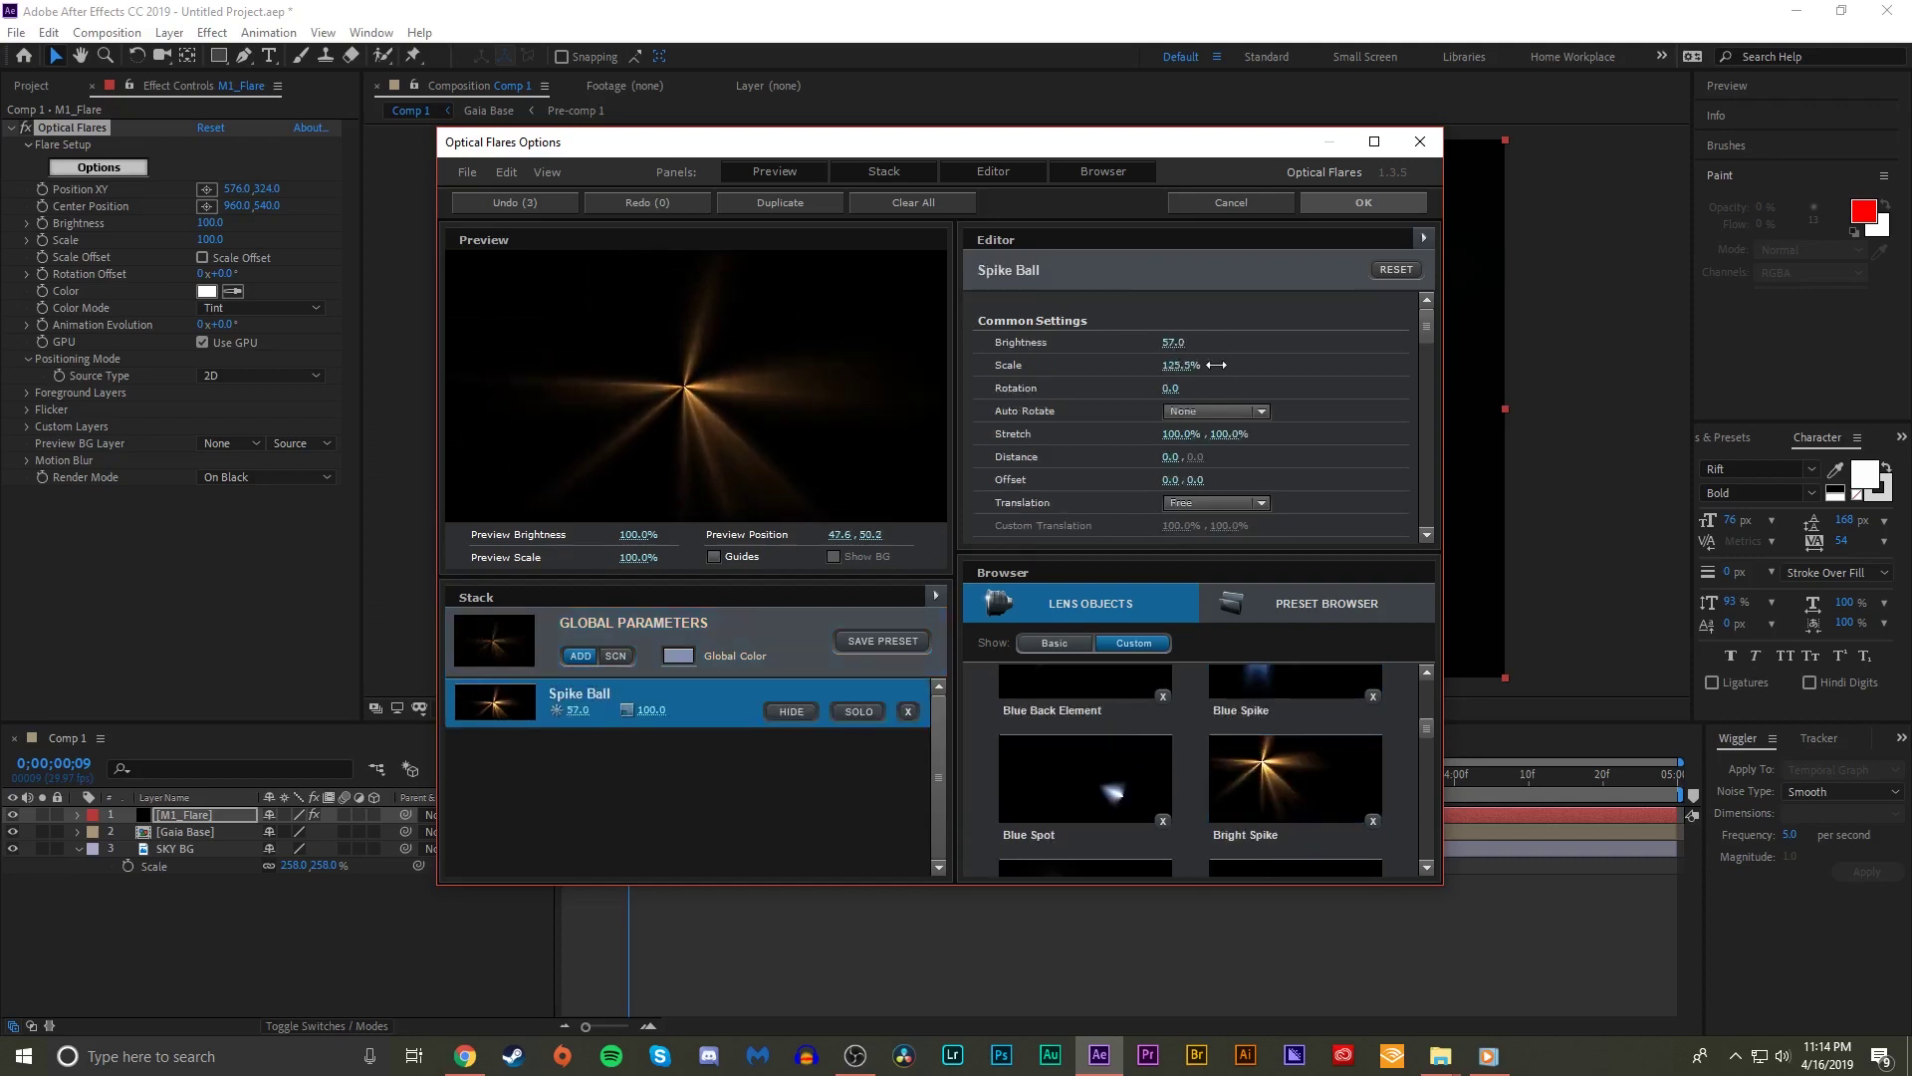
scroll(1162, 488, down, 3)
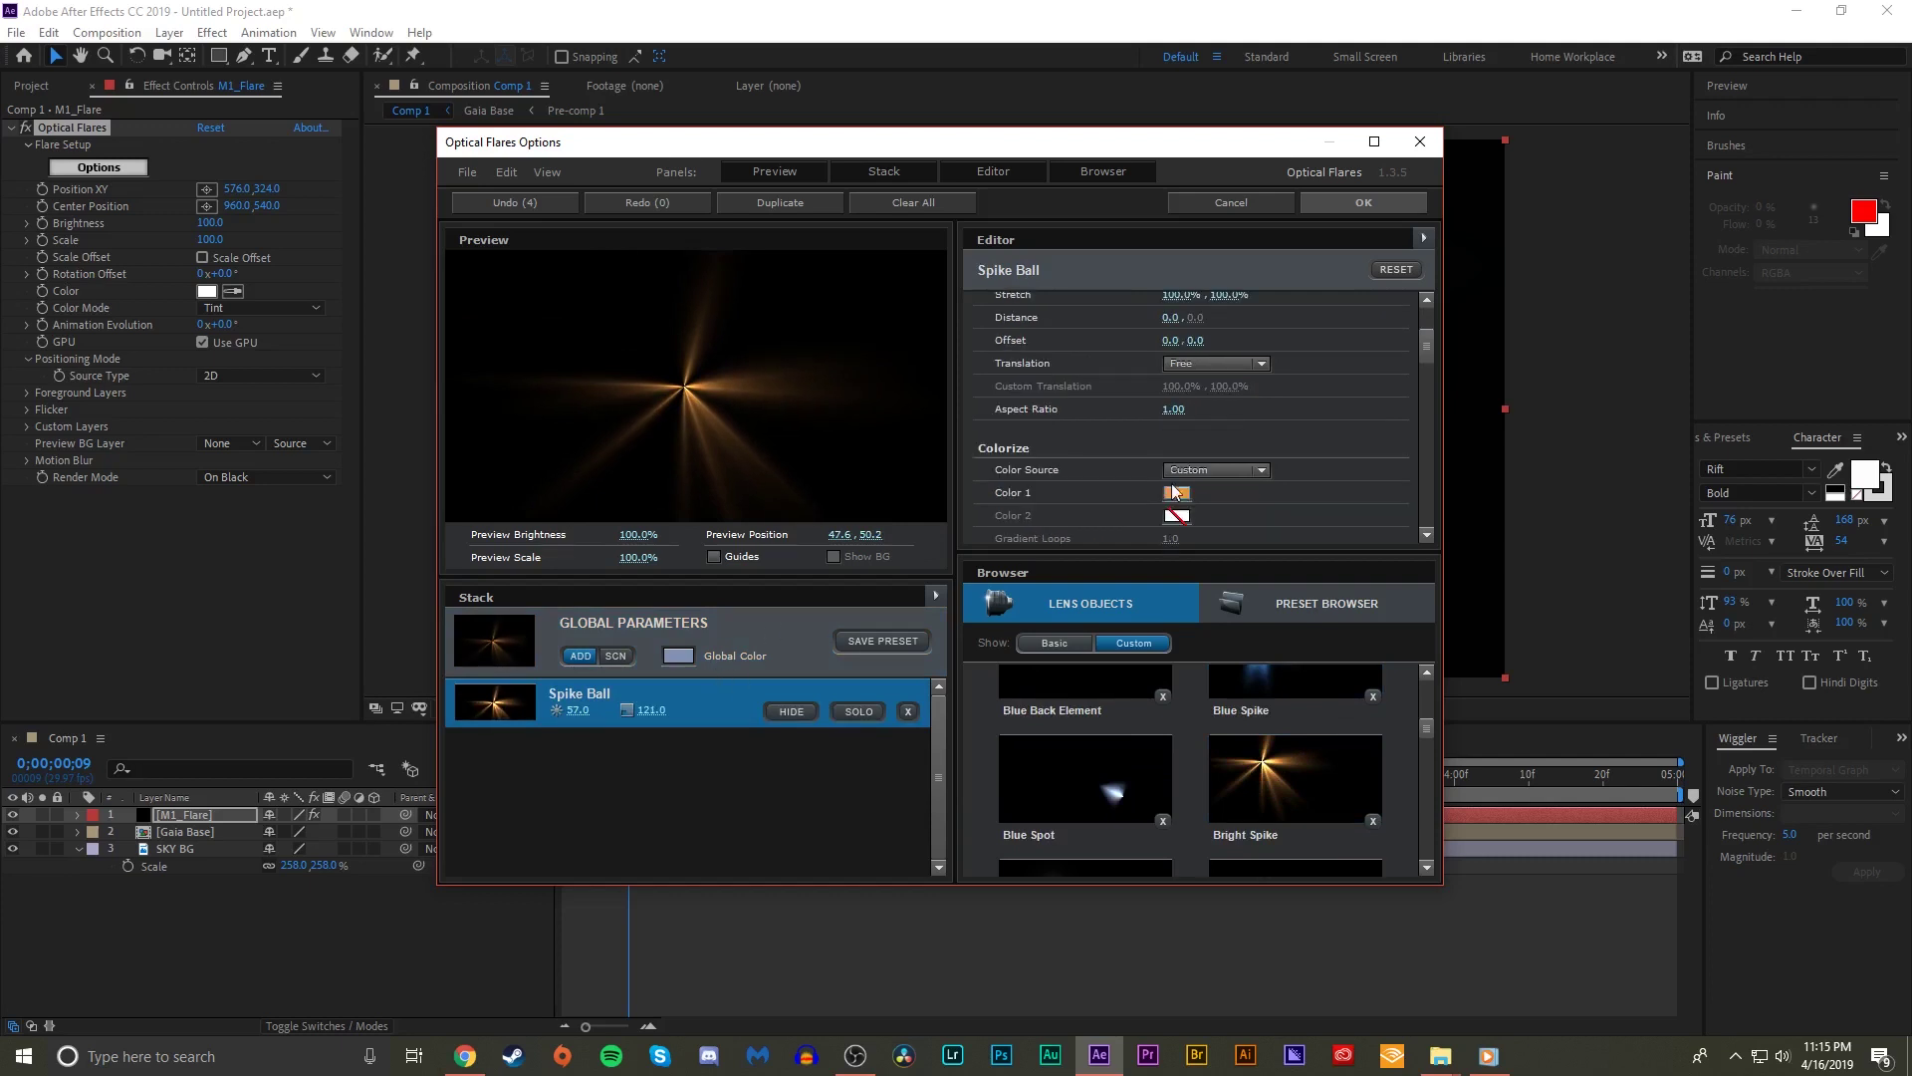
click(1181, 498)
click(1284, 398)
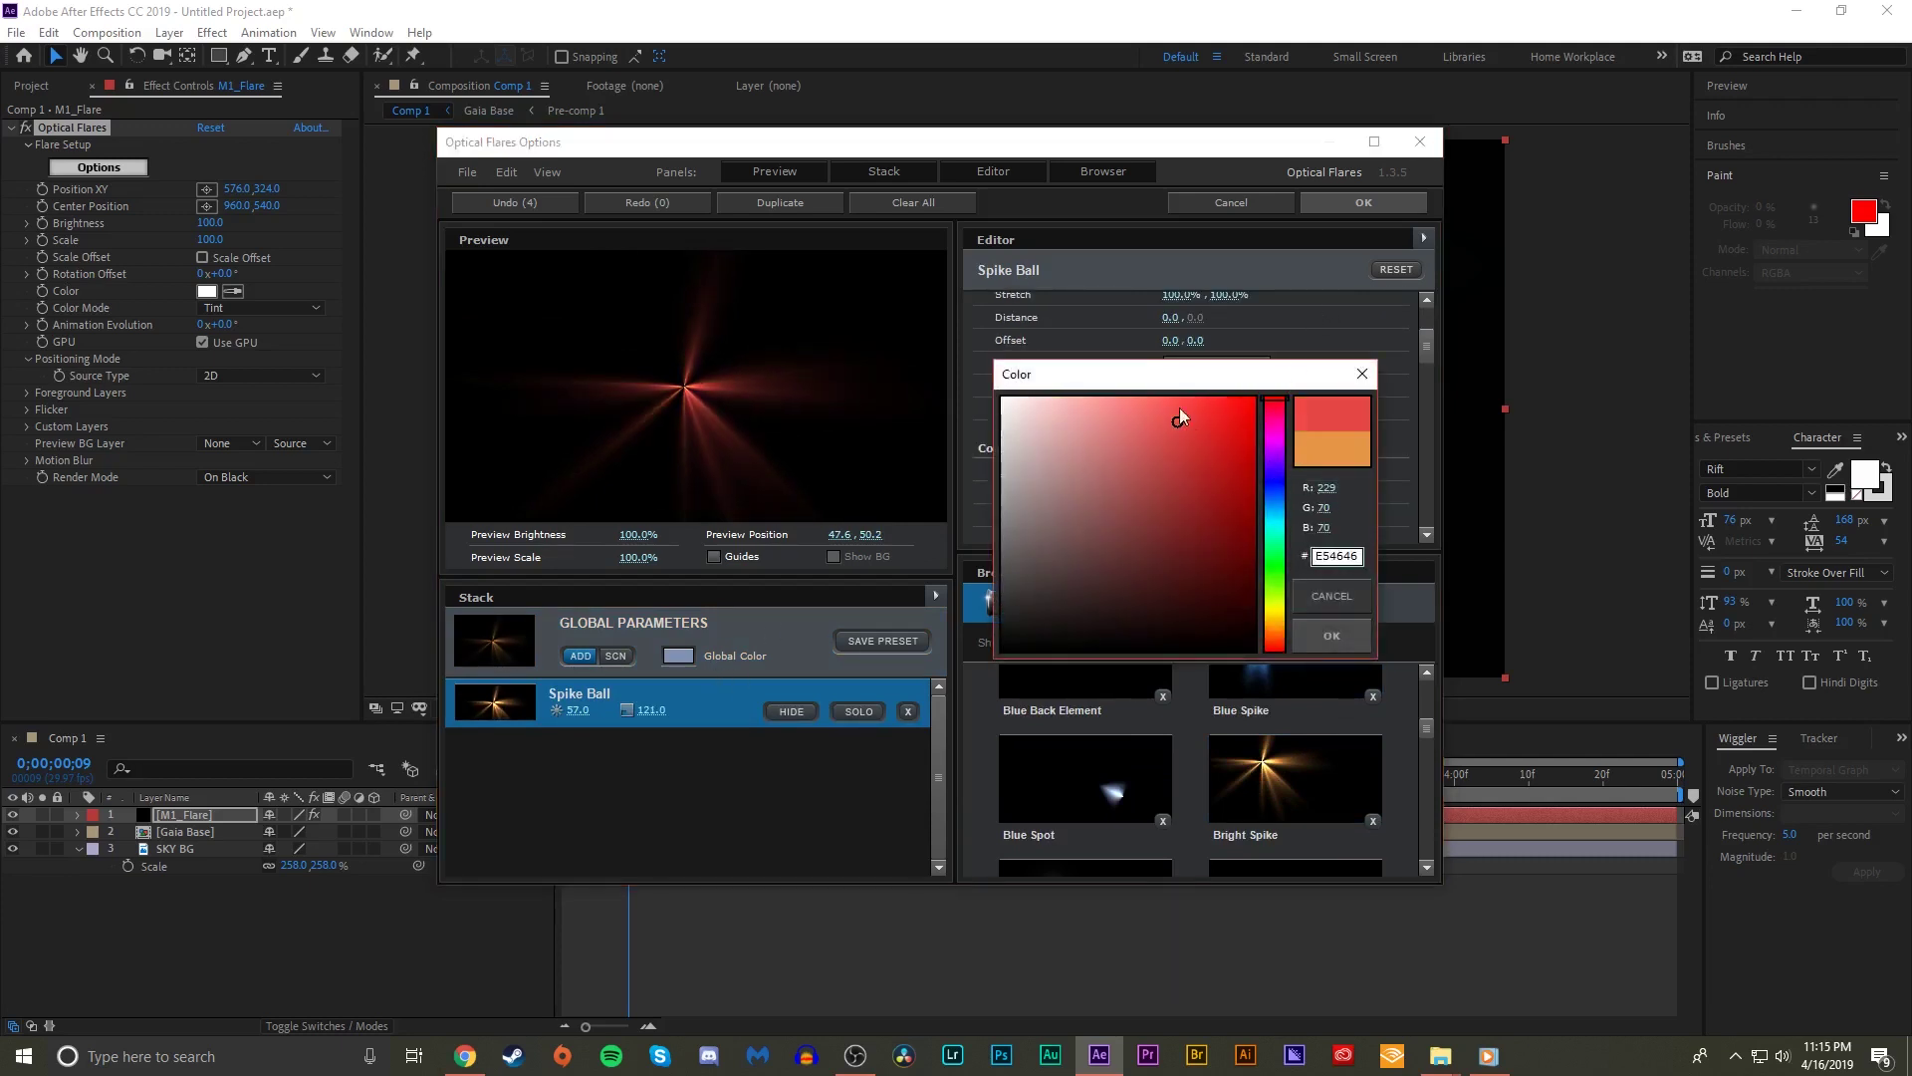
click(1332, 635)
- Shape the red spike ball with stretch 109.5%, 110.5%, complexity 19, length 67.5, length random 9.5% and thickness 106.5%
scroll(1225, 435, up, 3)
drag(1223, 434, 1247, 433)
scroll(1176, 470, down, 3)
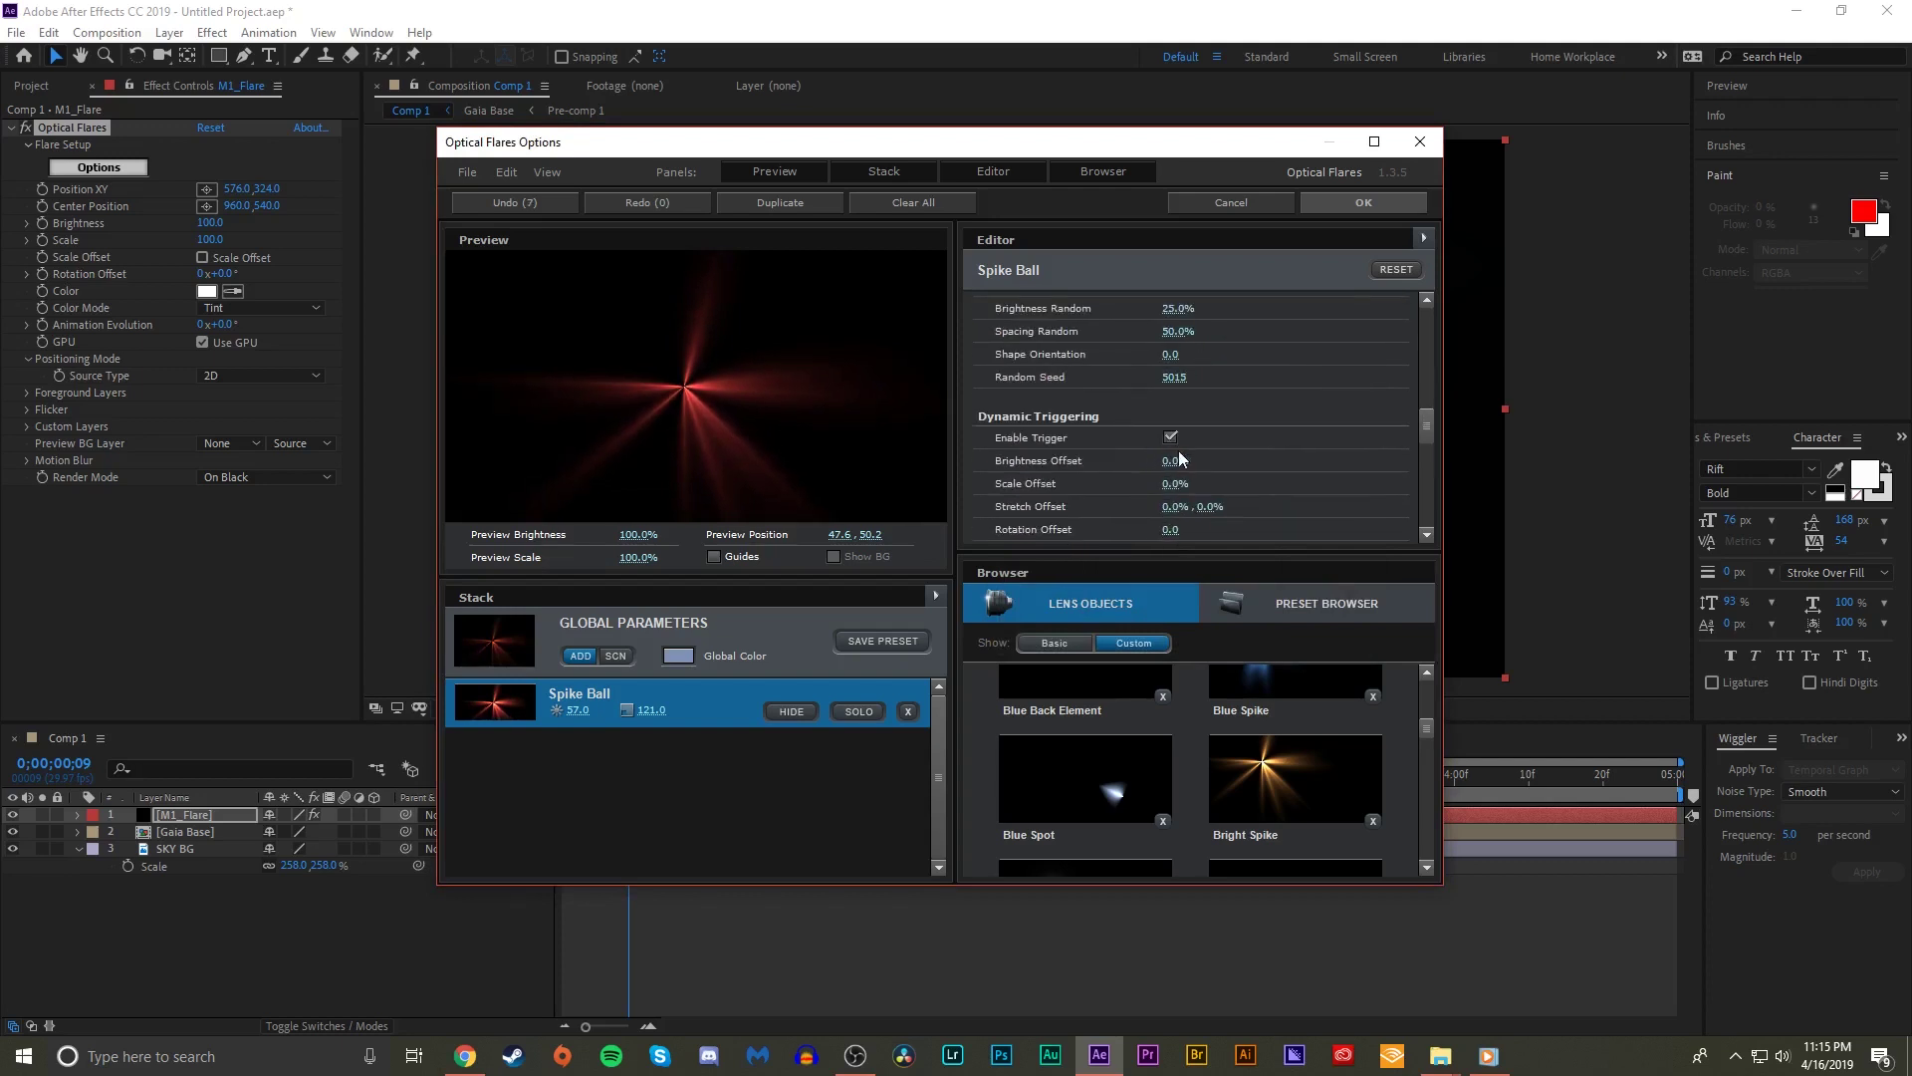
scroll(1186, 463, up, 3)
drag(1169, 334, 1188, 399)
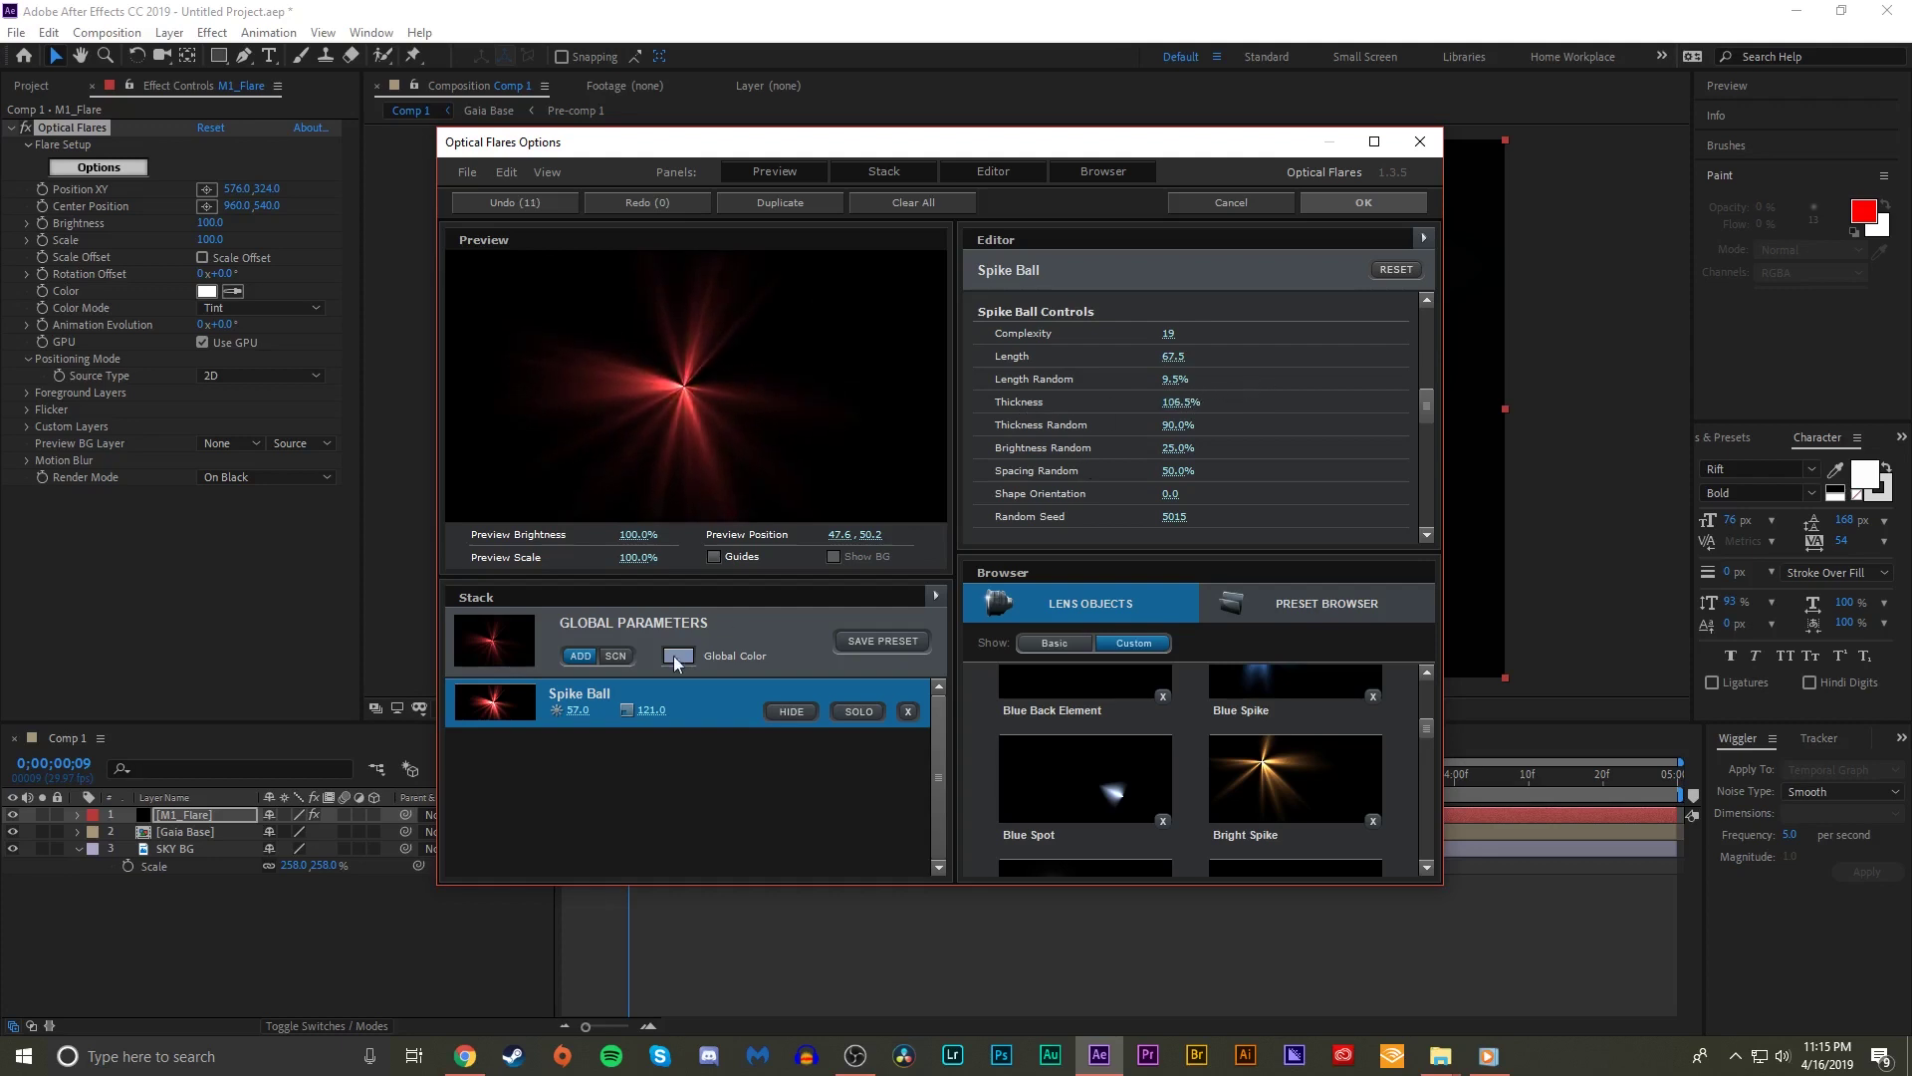
- Duplicate the red spike ball, set the copy's random seed to 5141 and its Color 1 to blue 4586FF
key(ctrl+d)
drag(1170, 512, 1220, 518)
scroll(1195, 438, up, 5)
click(1195, 481)
click(1275, 496)
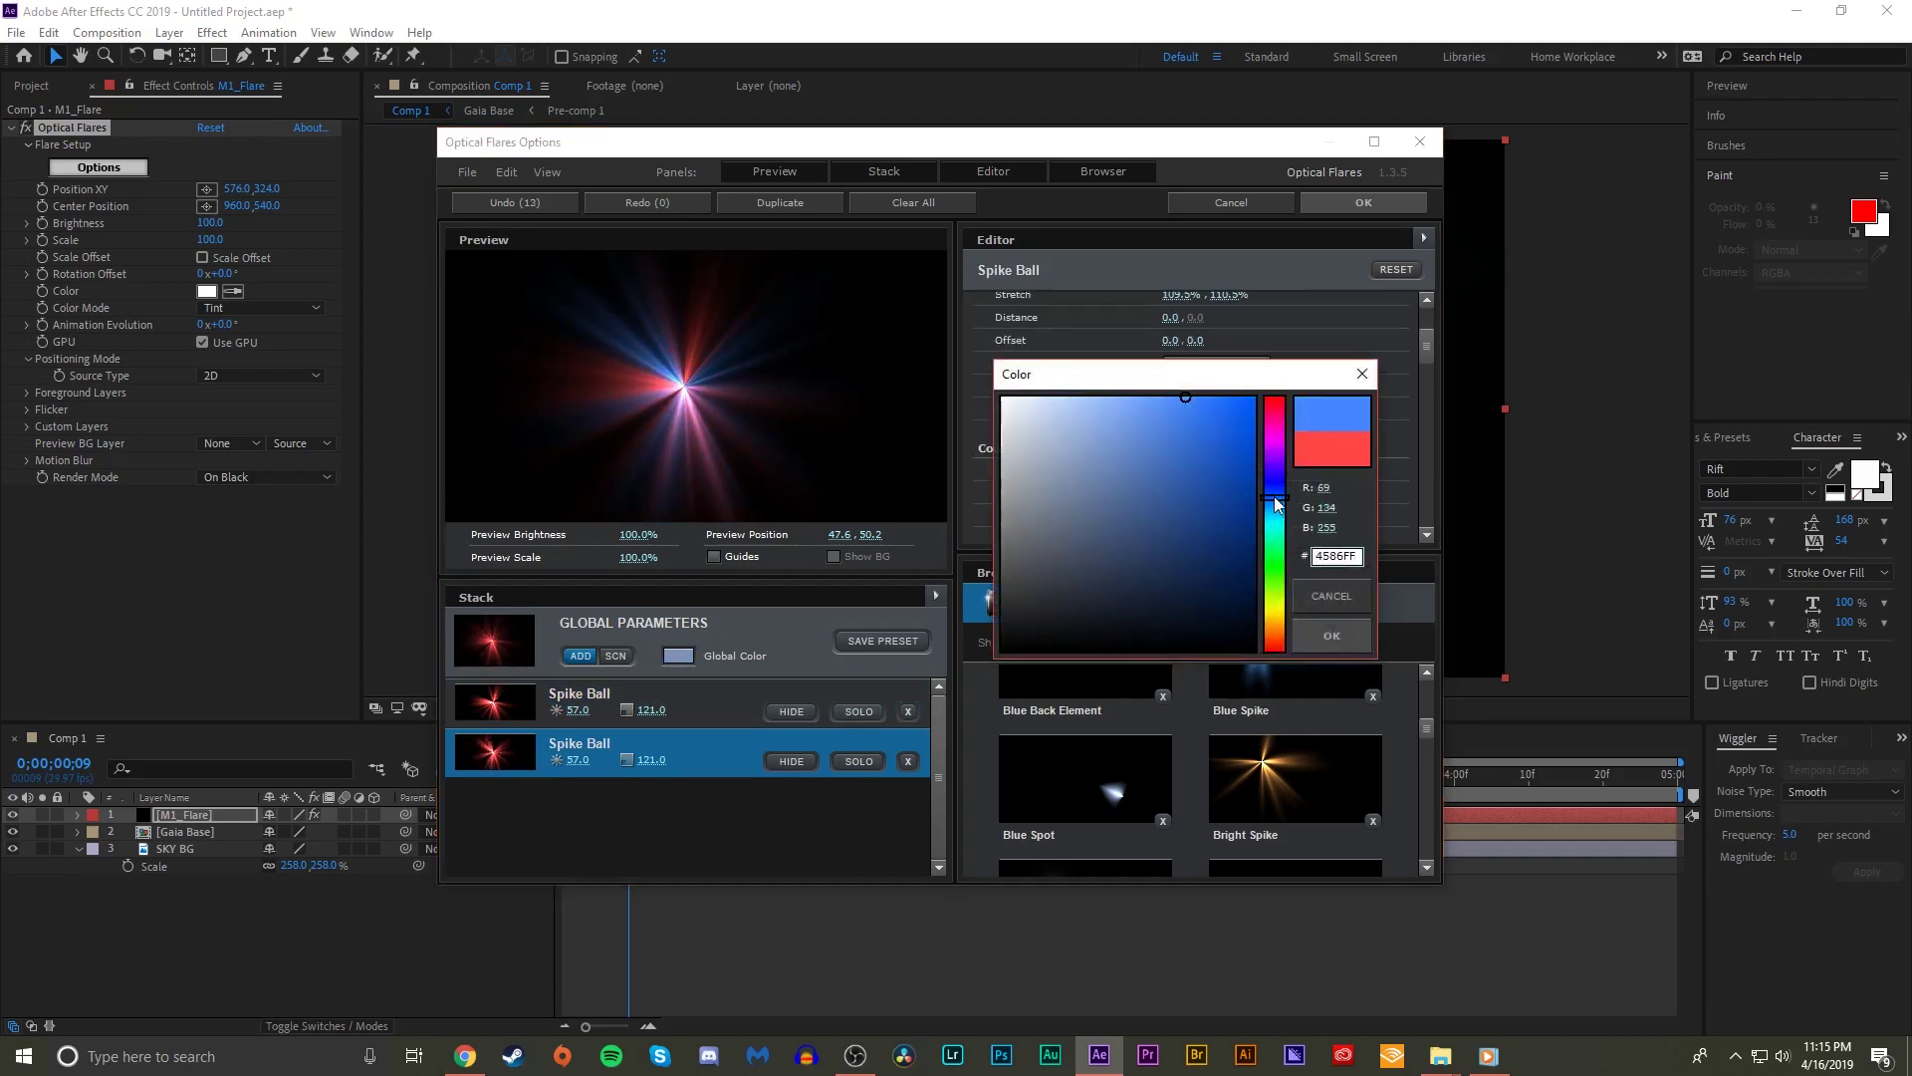
click(1332, 635)
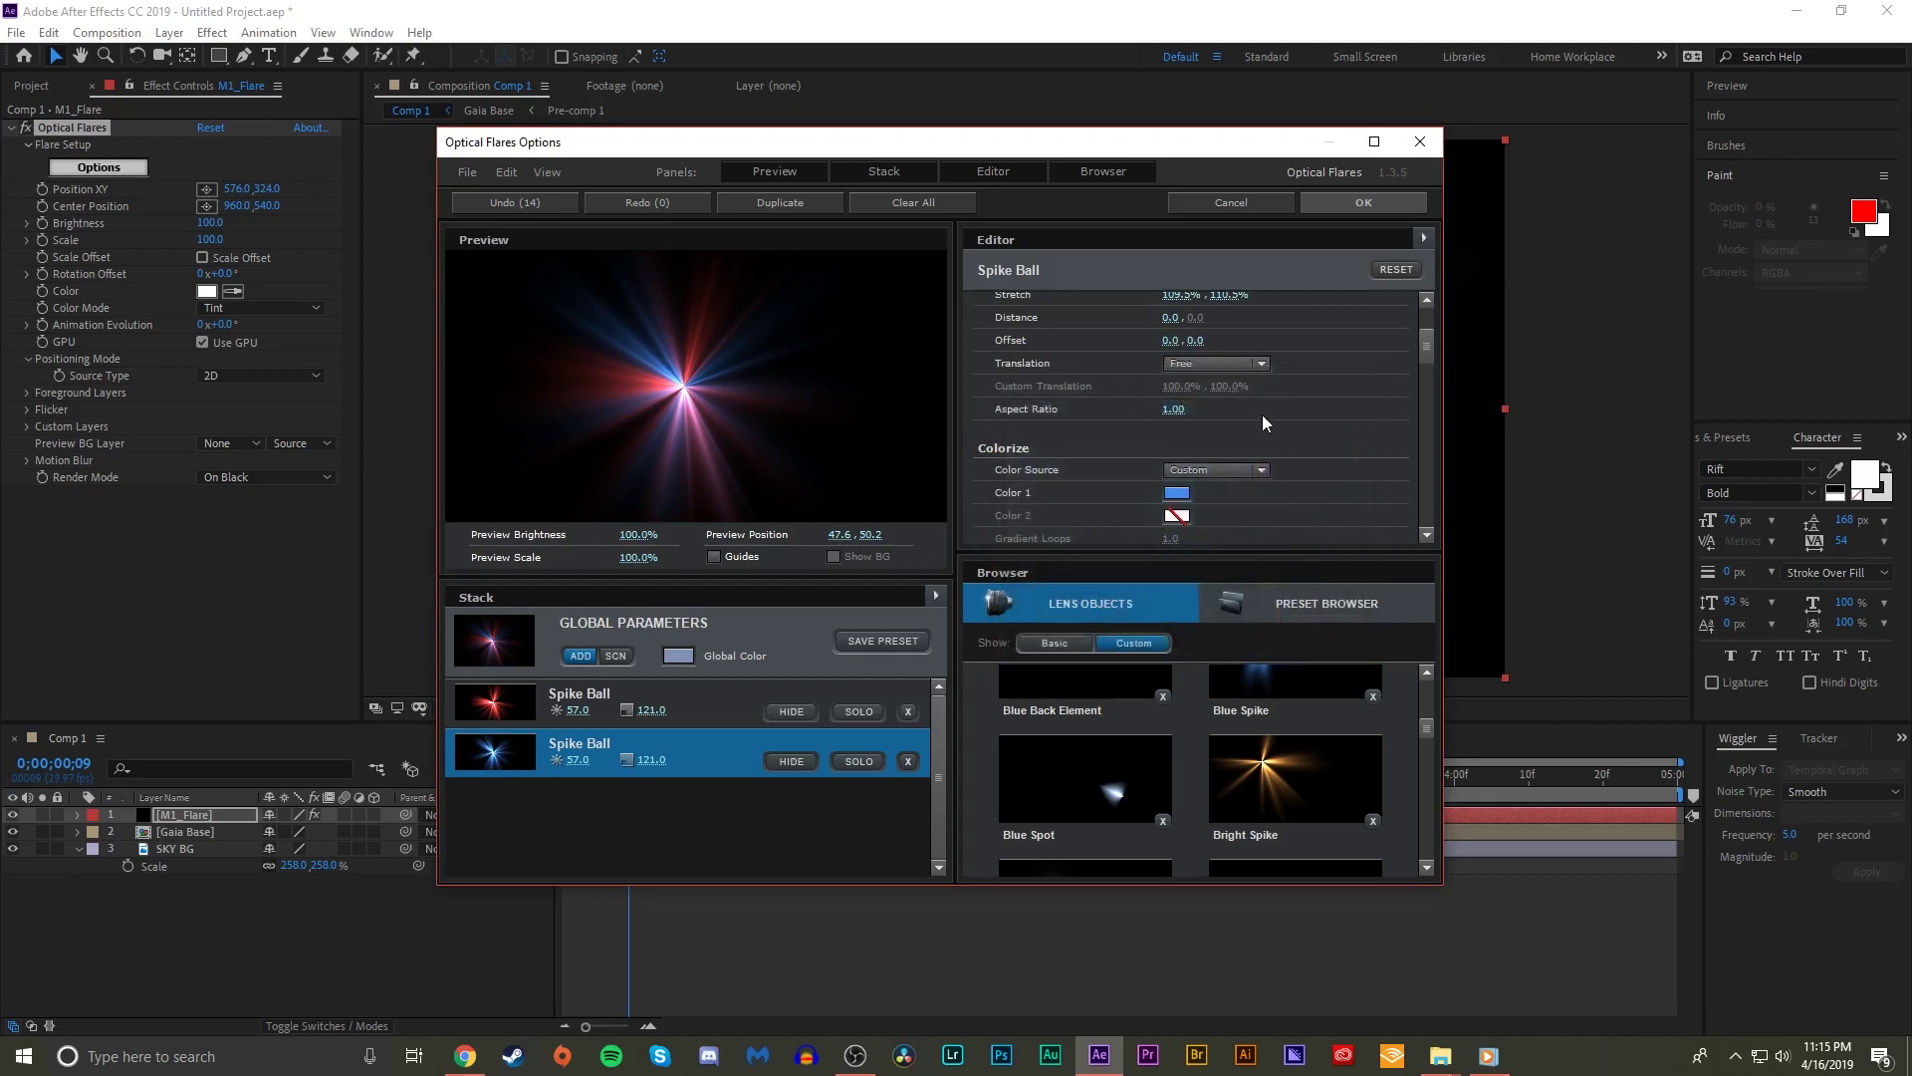
- Reduce the blue spike ball's stretch slightly and set its spacing random to 28.5%
scroll(1263, 414, up, 3)
drag(1227, 434, 1207, 435)
scroll(1225, 460, down, 6)
drag(1183, 469, 1095, 447)
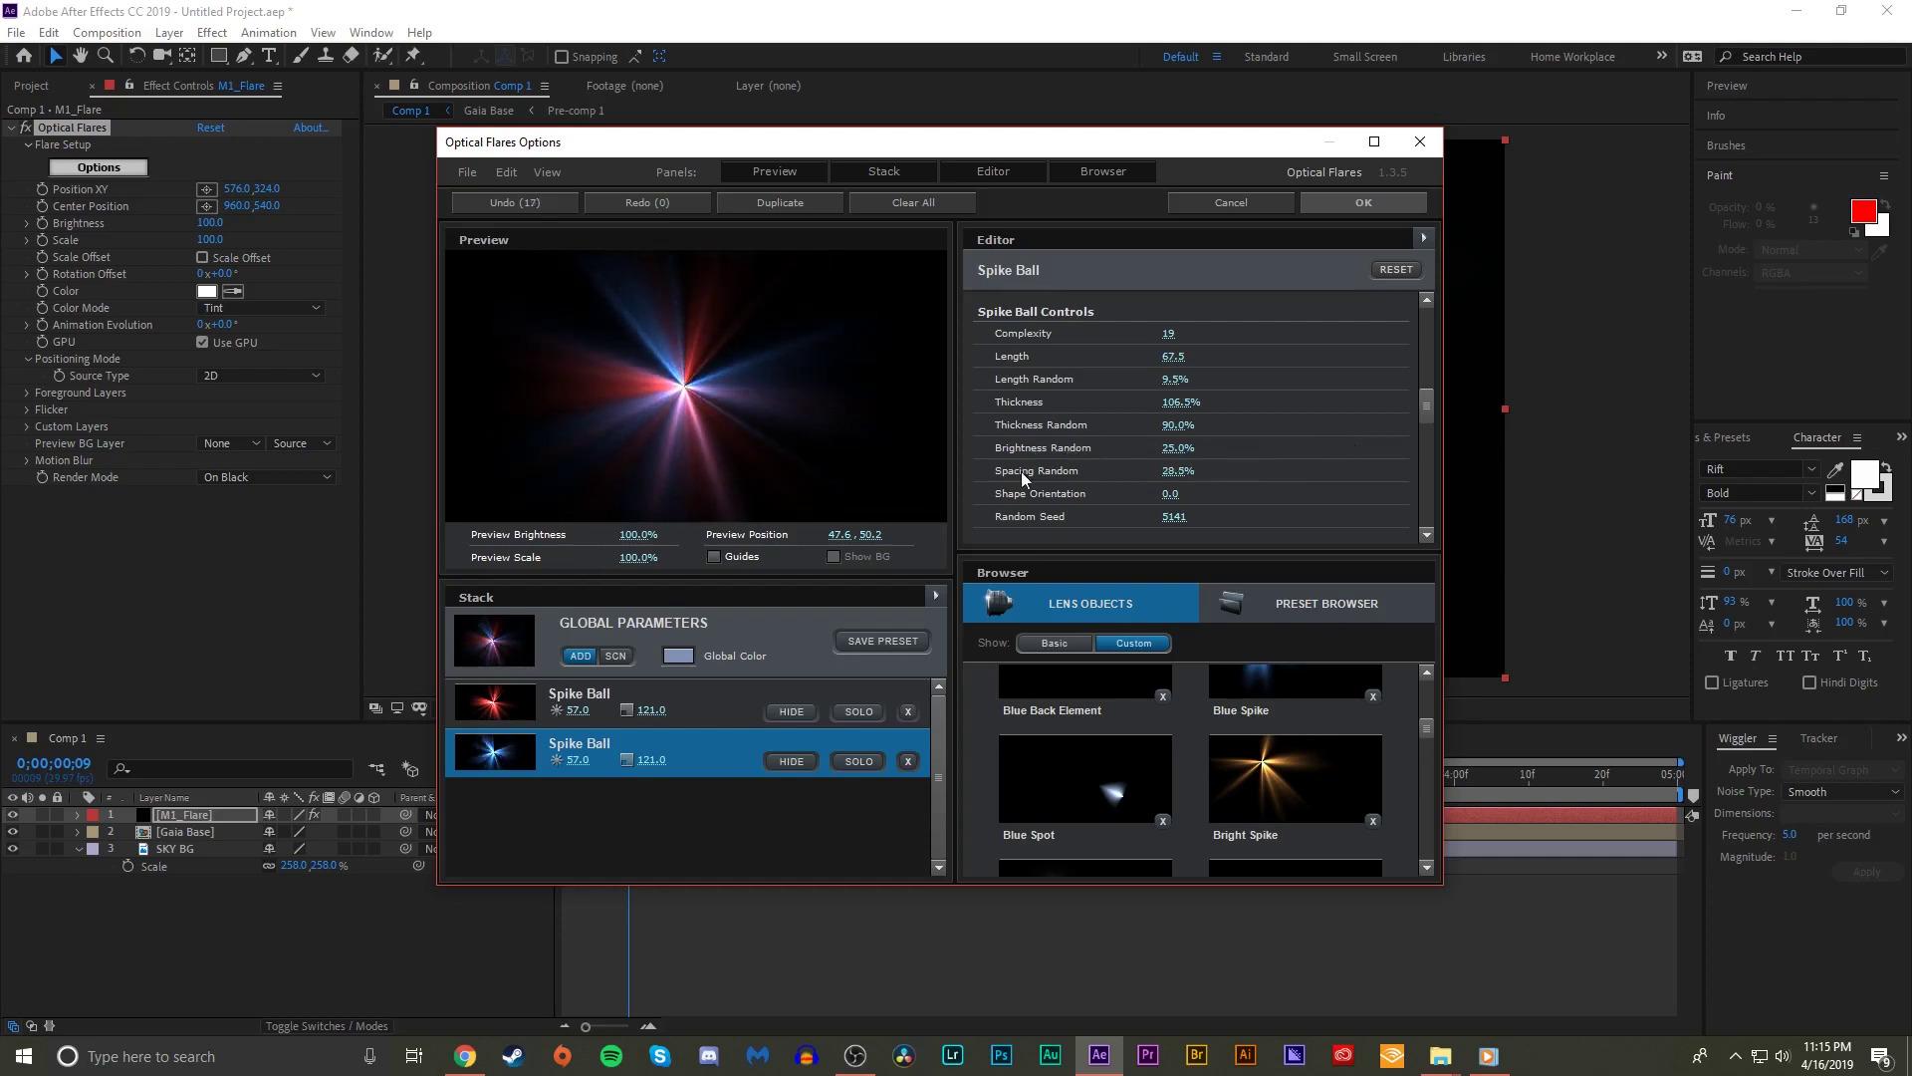
- Add a basic Glow object to the flare with brightness 62.5 and scale 23%
click(1083, 642)
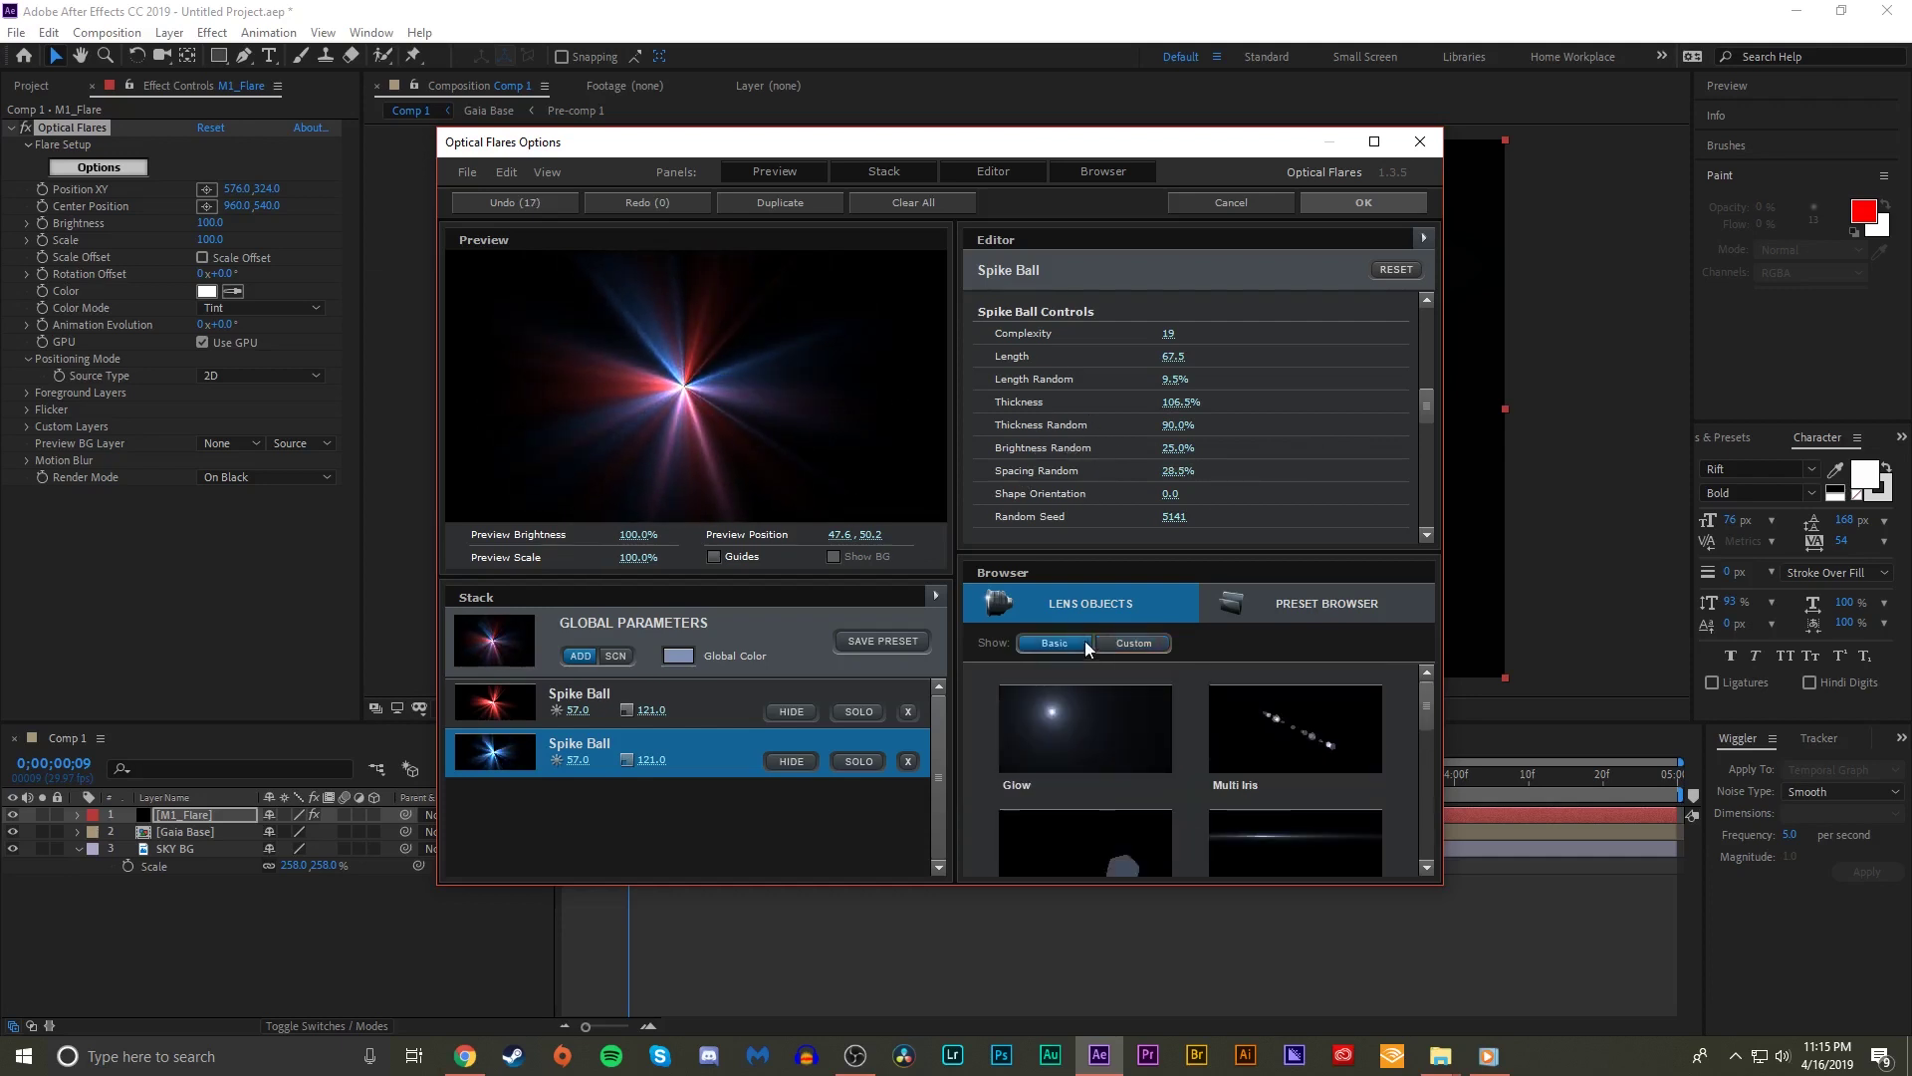
click(1100, 717)
scroll(1202, 510, up, 8)
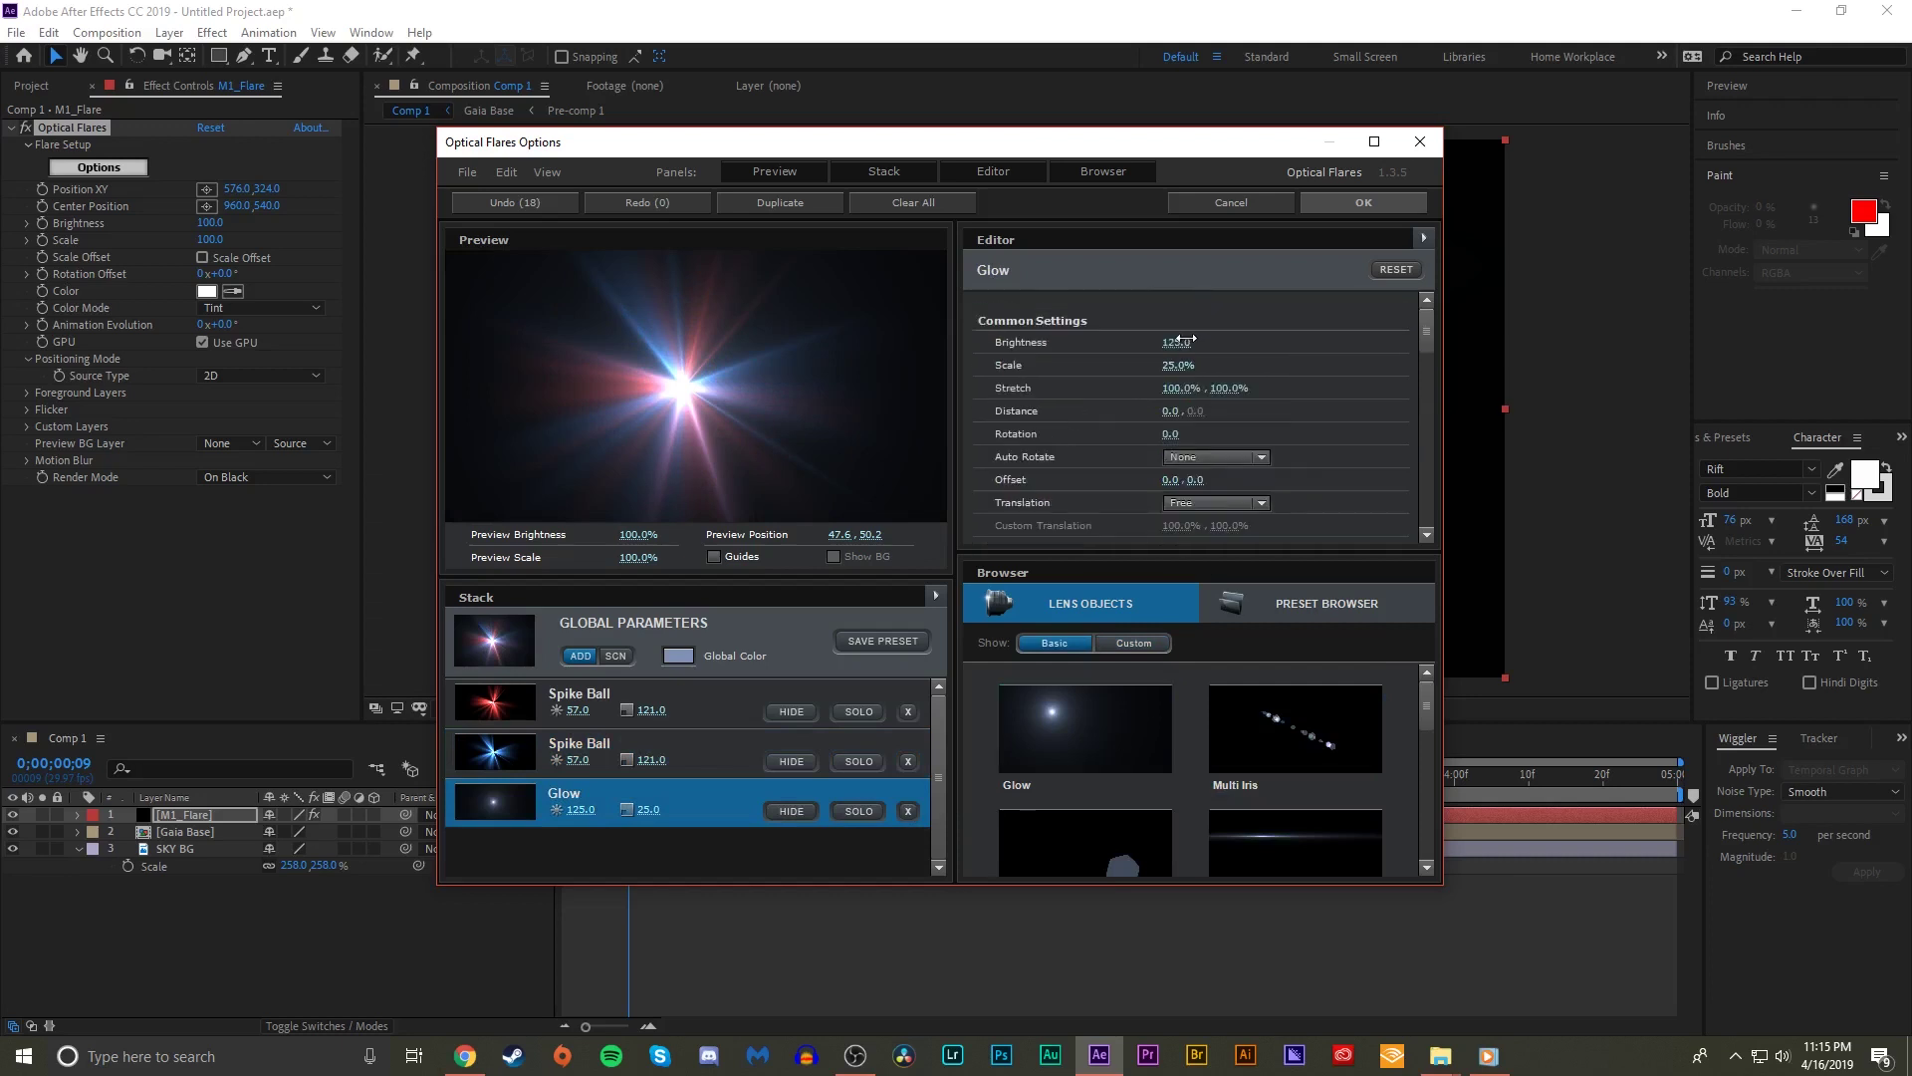
drag(1178, 362, 1048, 344)
mouse_move(1164, 367)
mouse_down()
mouse_move(1210, 361)
mouse_move(1180, 361)
mouse_up()
scroll(1181, 419, down, 5)
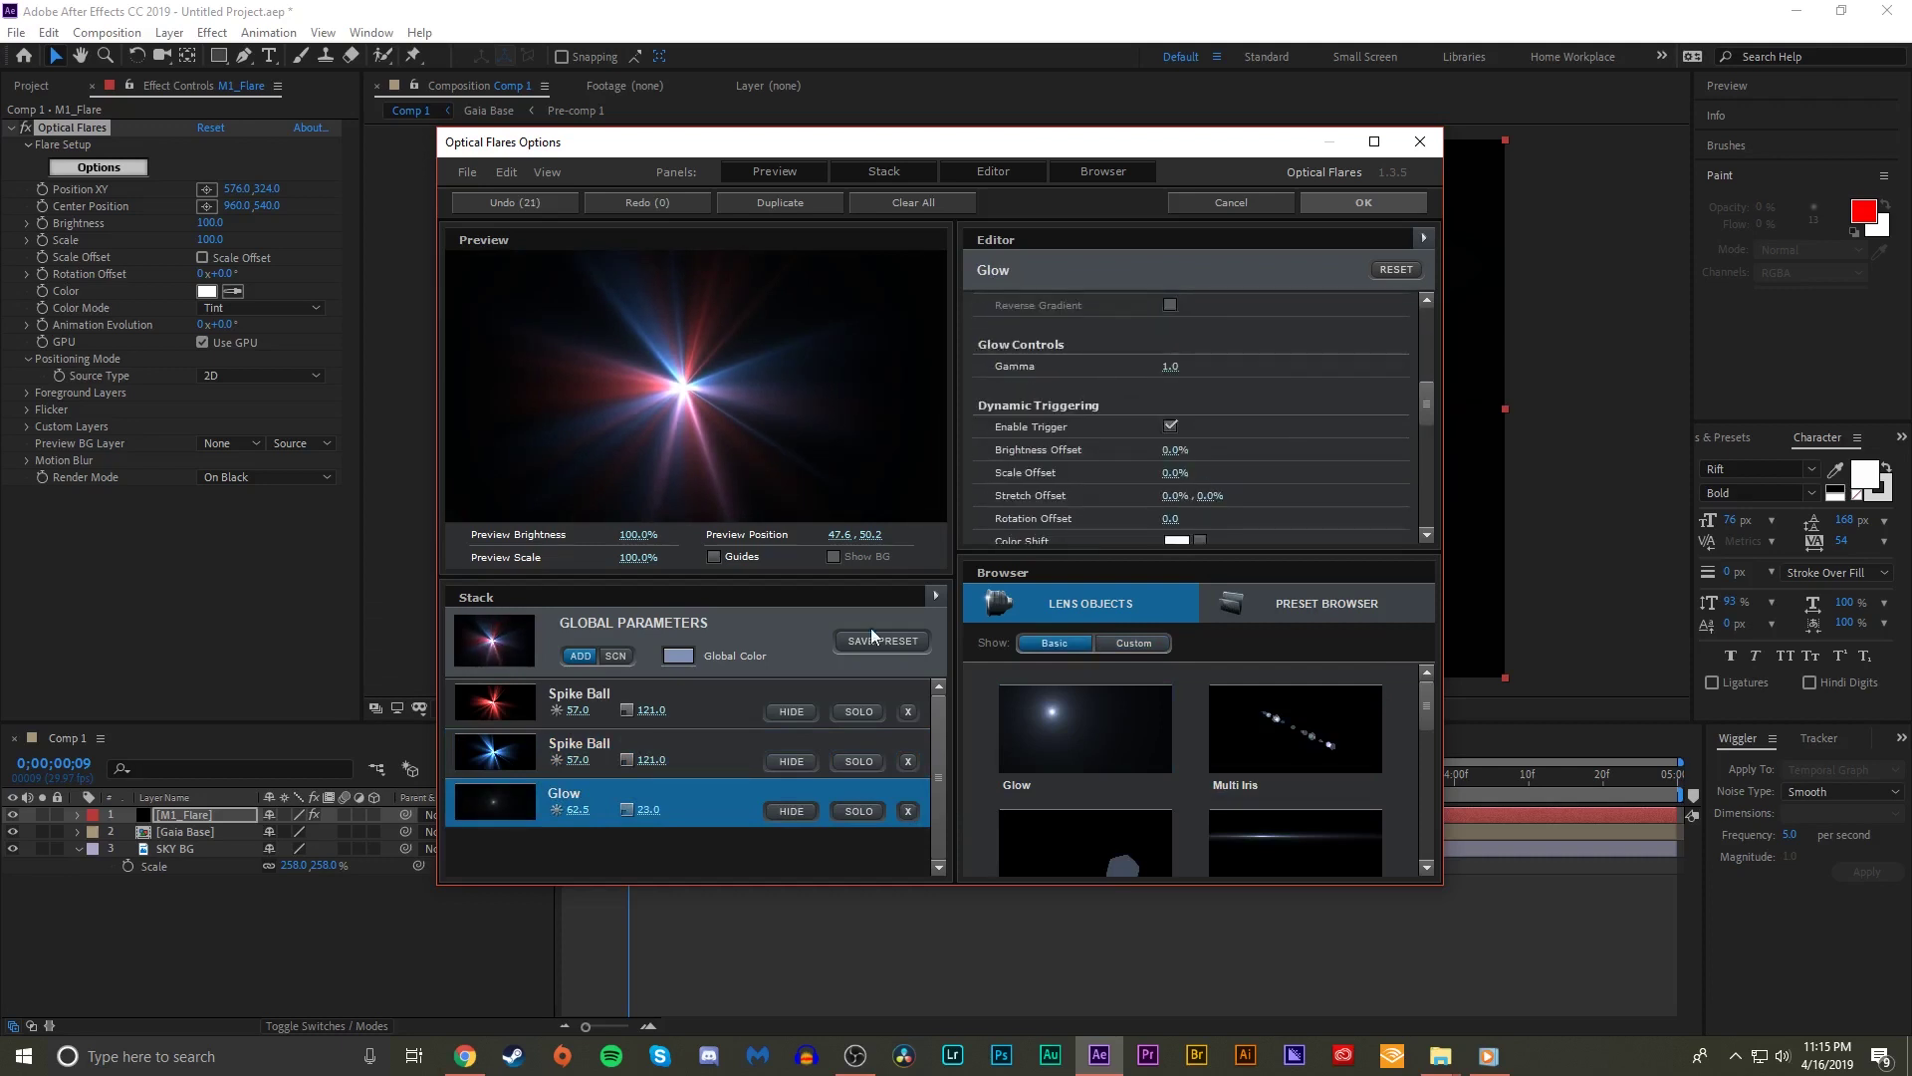
- Pick a new Color 1 for the glow and accept the flare design
scroll(1245, 428, up, 5)
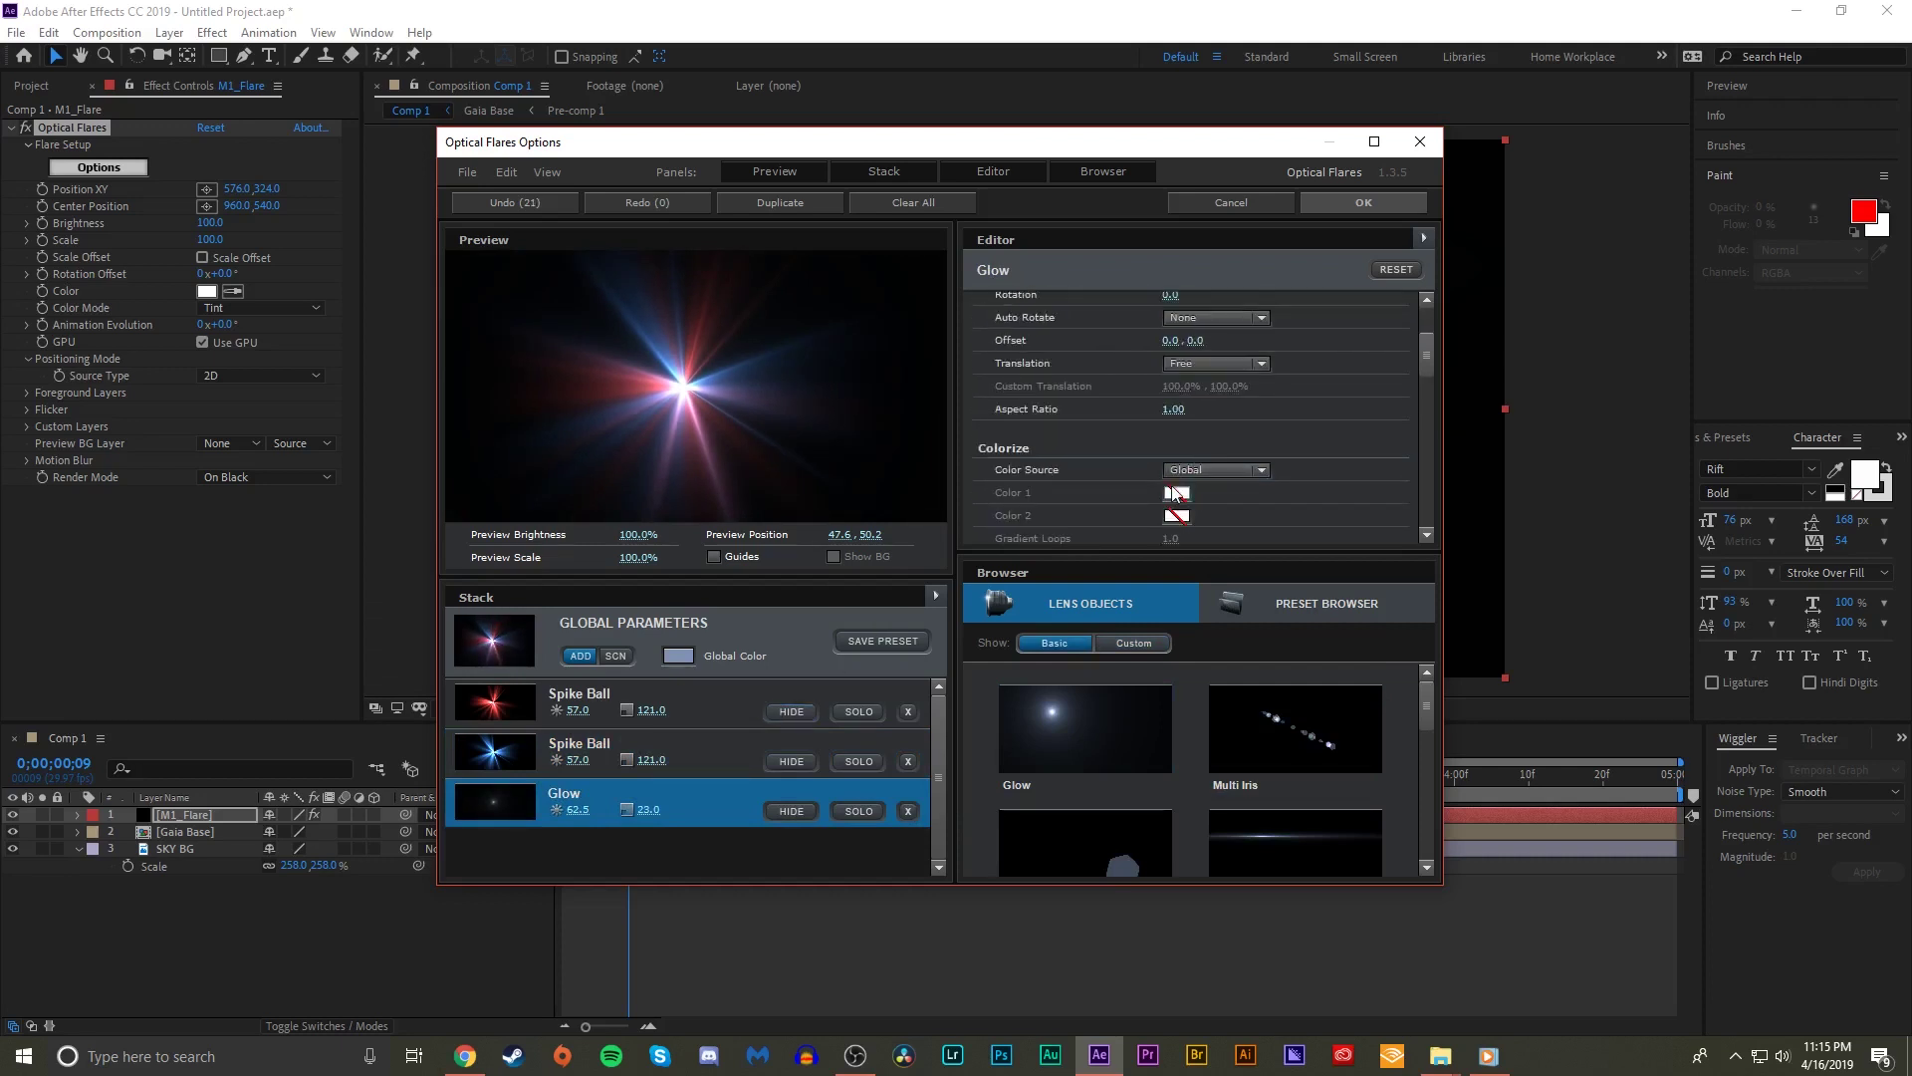
click(1177, 494)
drag(1084, 433, 1122, 308)
drag(1113, 454, 1144, 382)
click(1332, 633)
click(1362, 202)
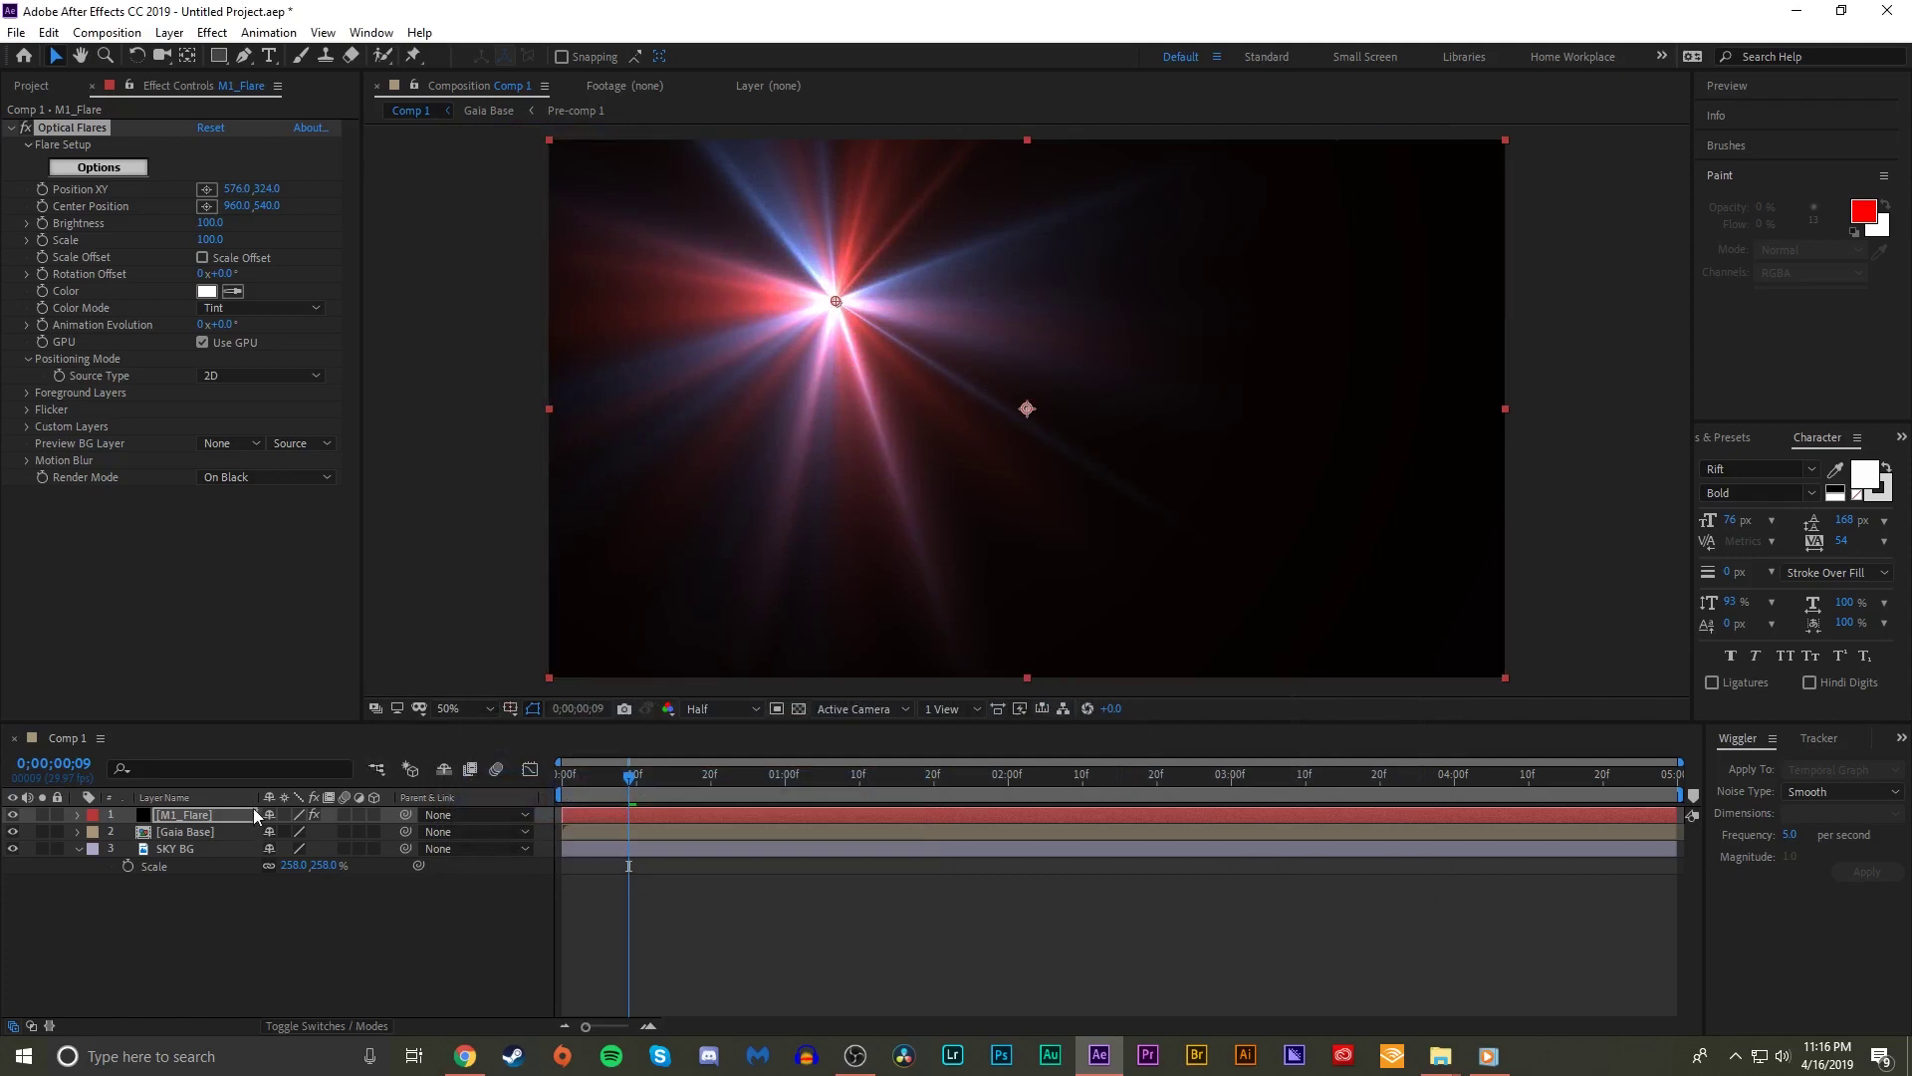
- Set the M1_Flare layer's blending mode to Screen and move the flare onto the figure's chest at 1036, 512
key(F4)
click(299, 815)
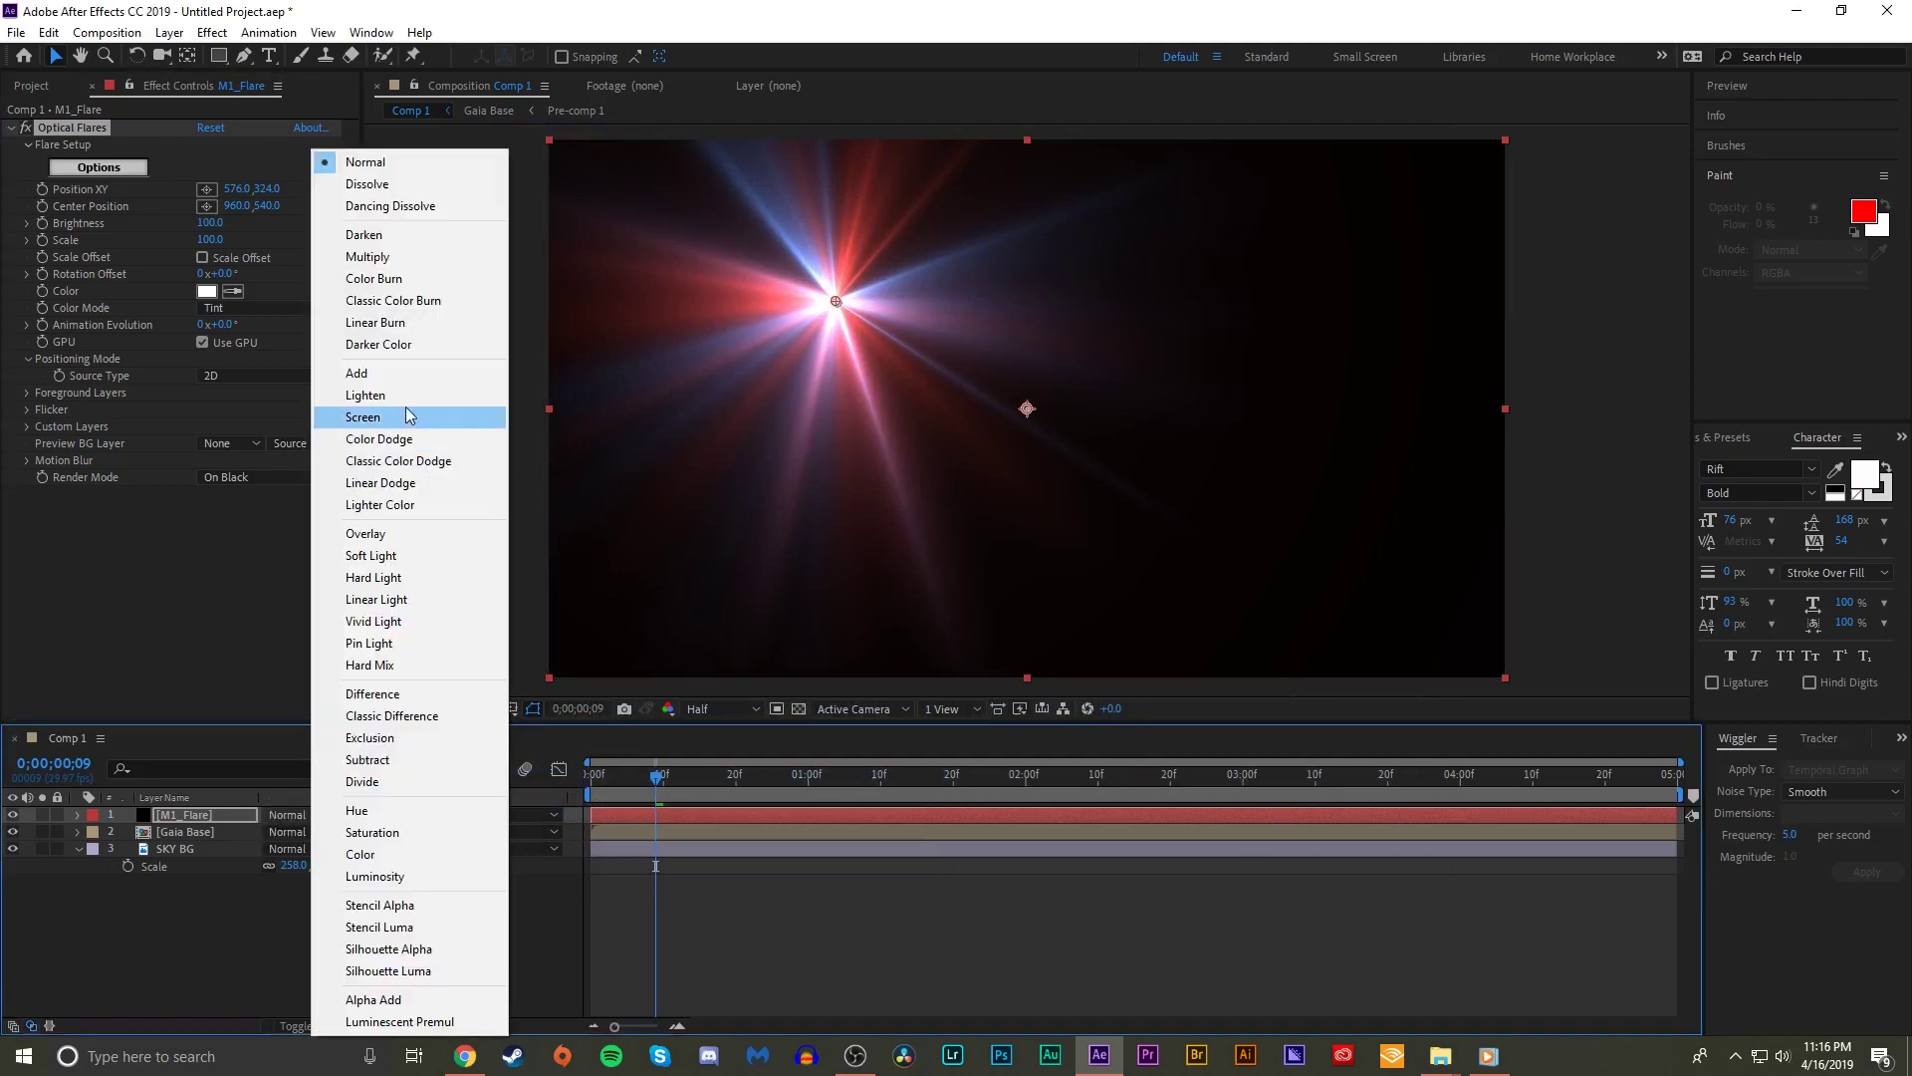
click(398, 418)
drag(835, 301, 1065, 395)
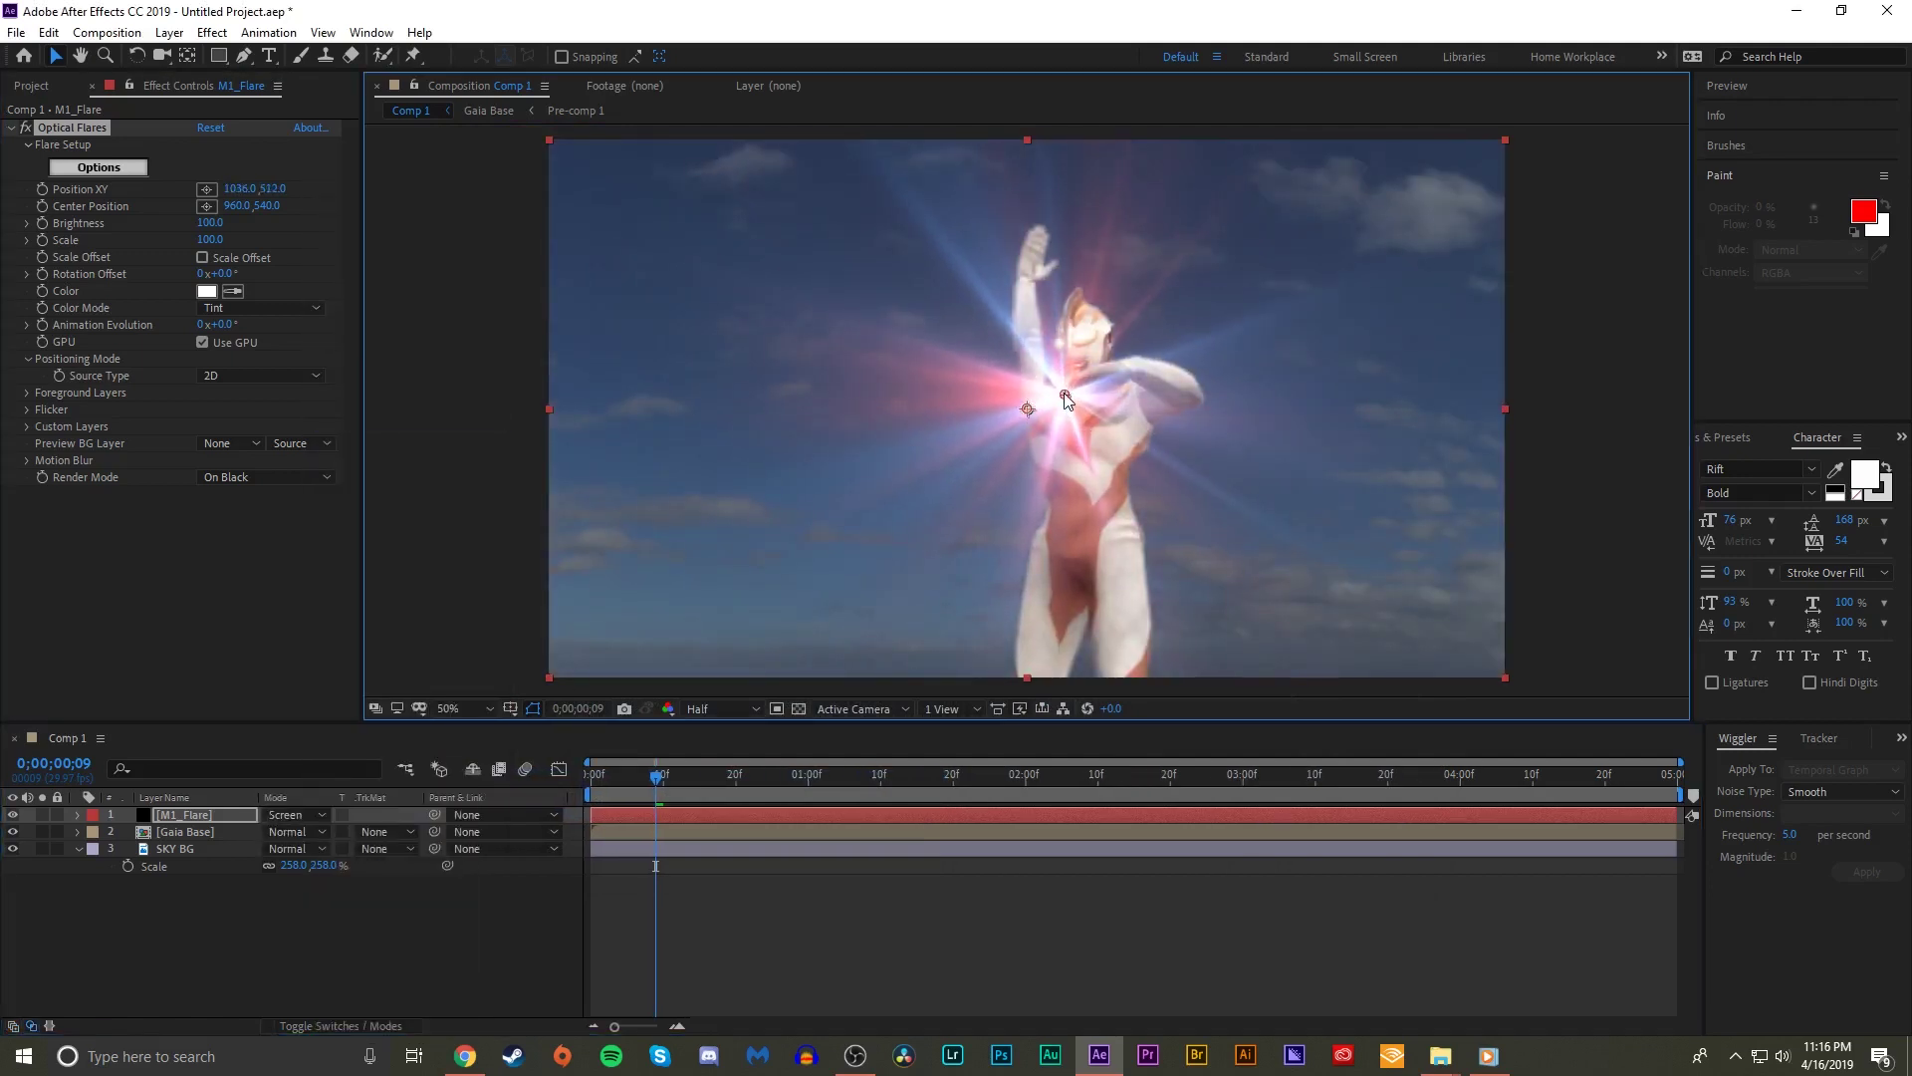
- Lower the flare's brightness to 20 and fine-tune its position on the chest to about 1036.5, 507
drag(232, 227, 152, 227)
scroll(1091, 305, up, 3)
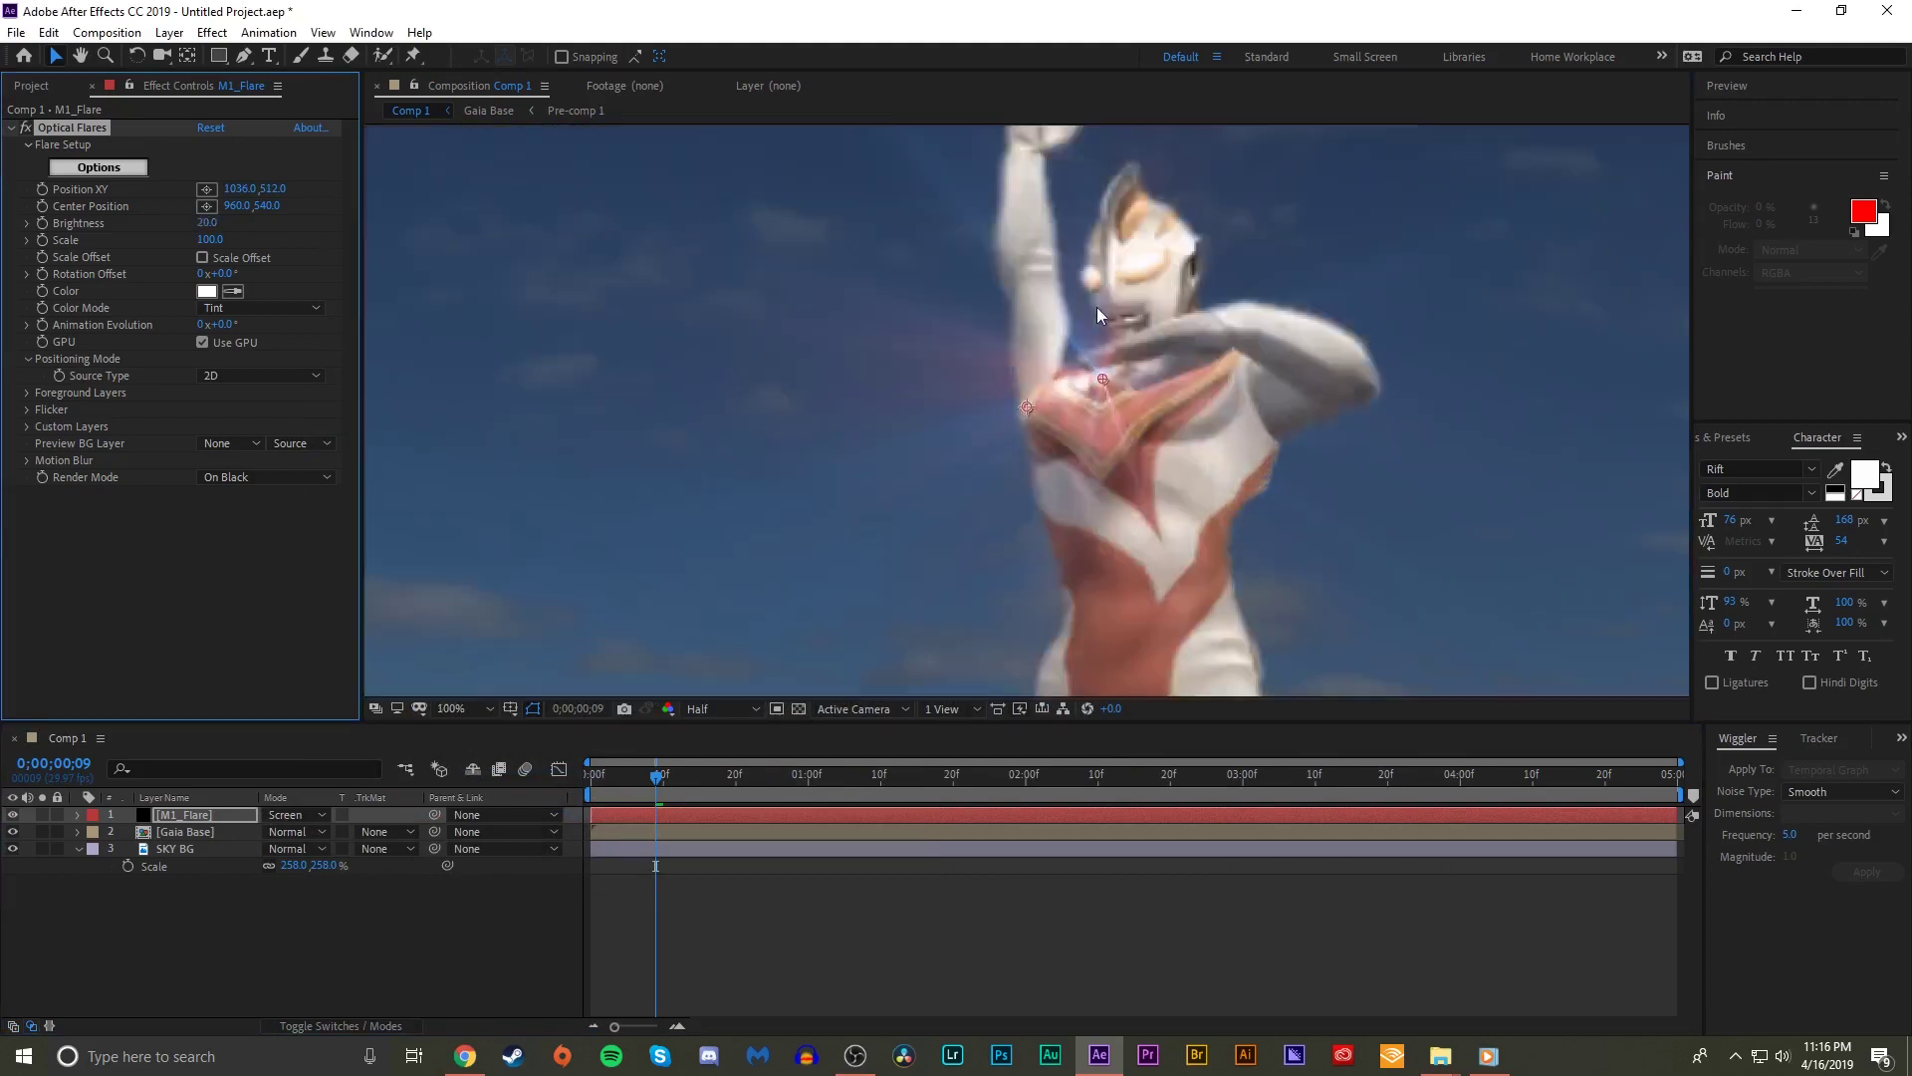
click(1181, 339)
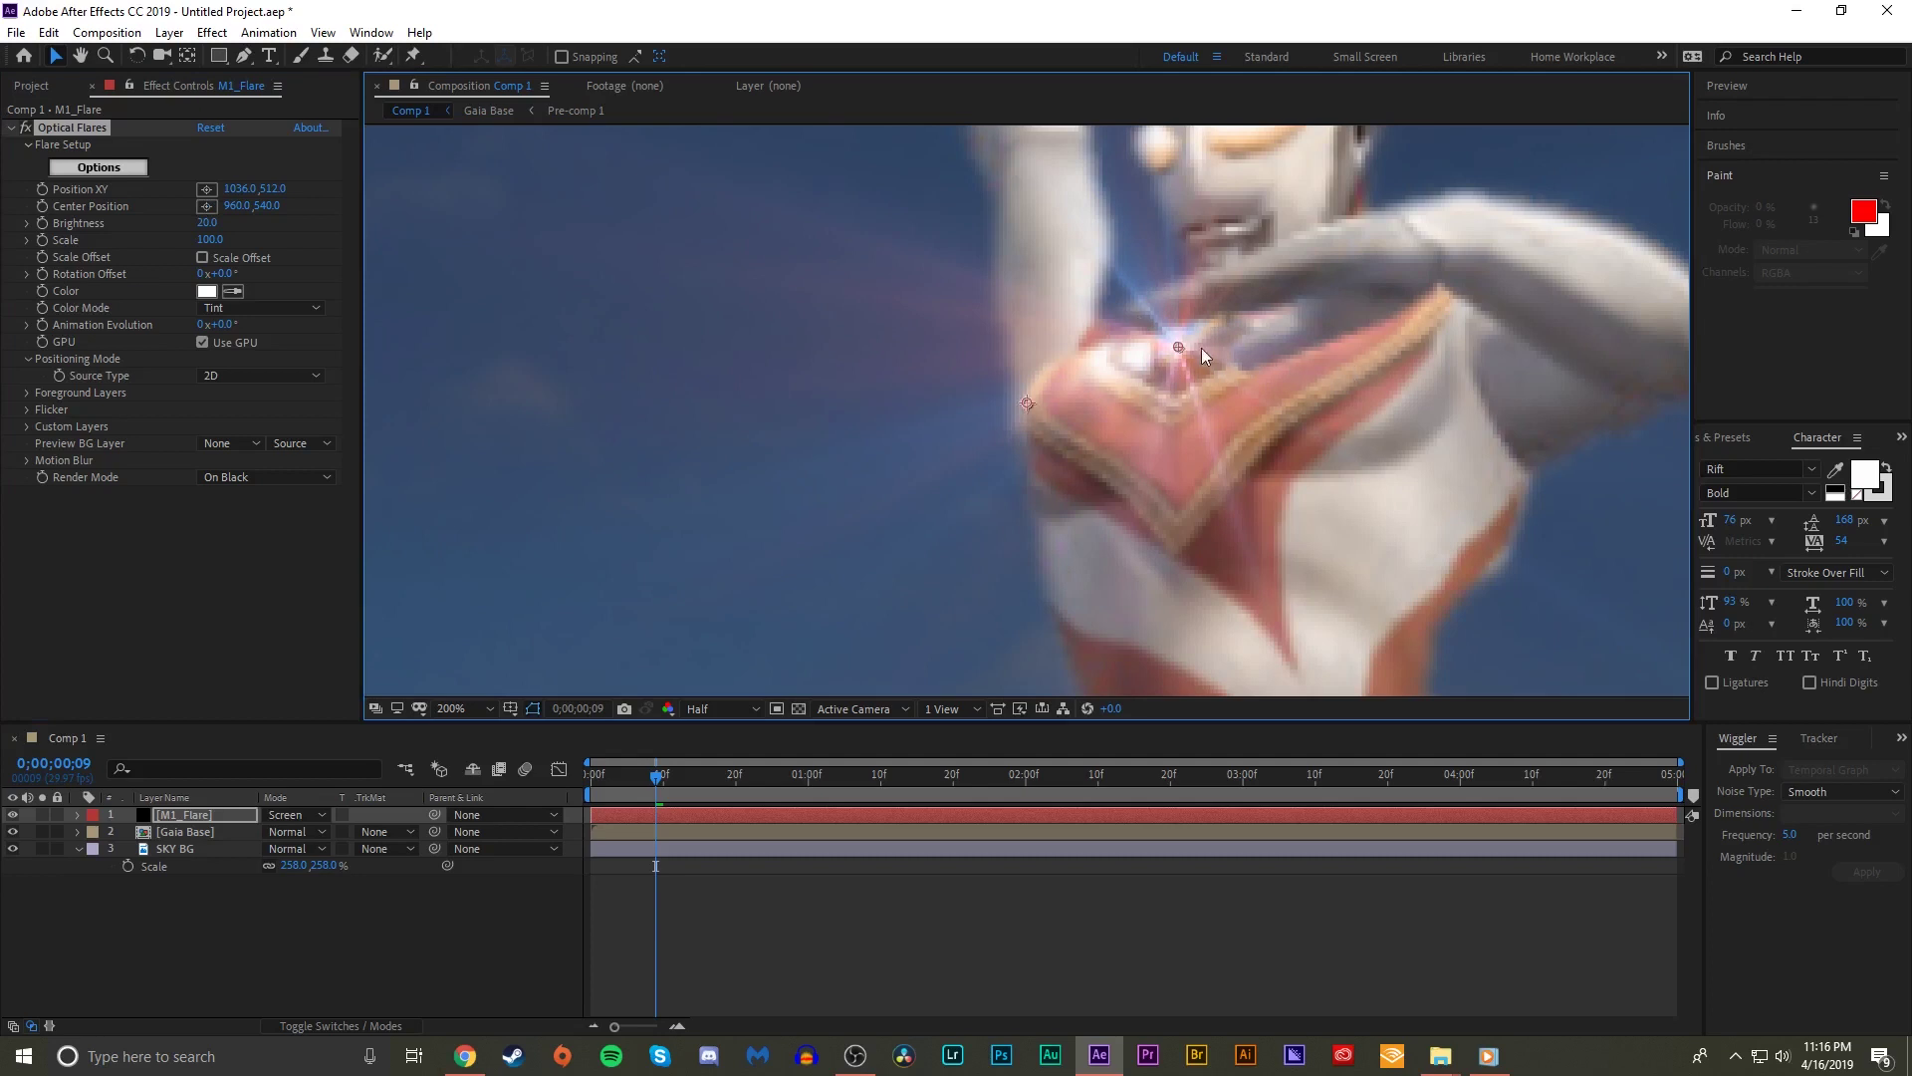
drag(1183, 345, 1180, 335)
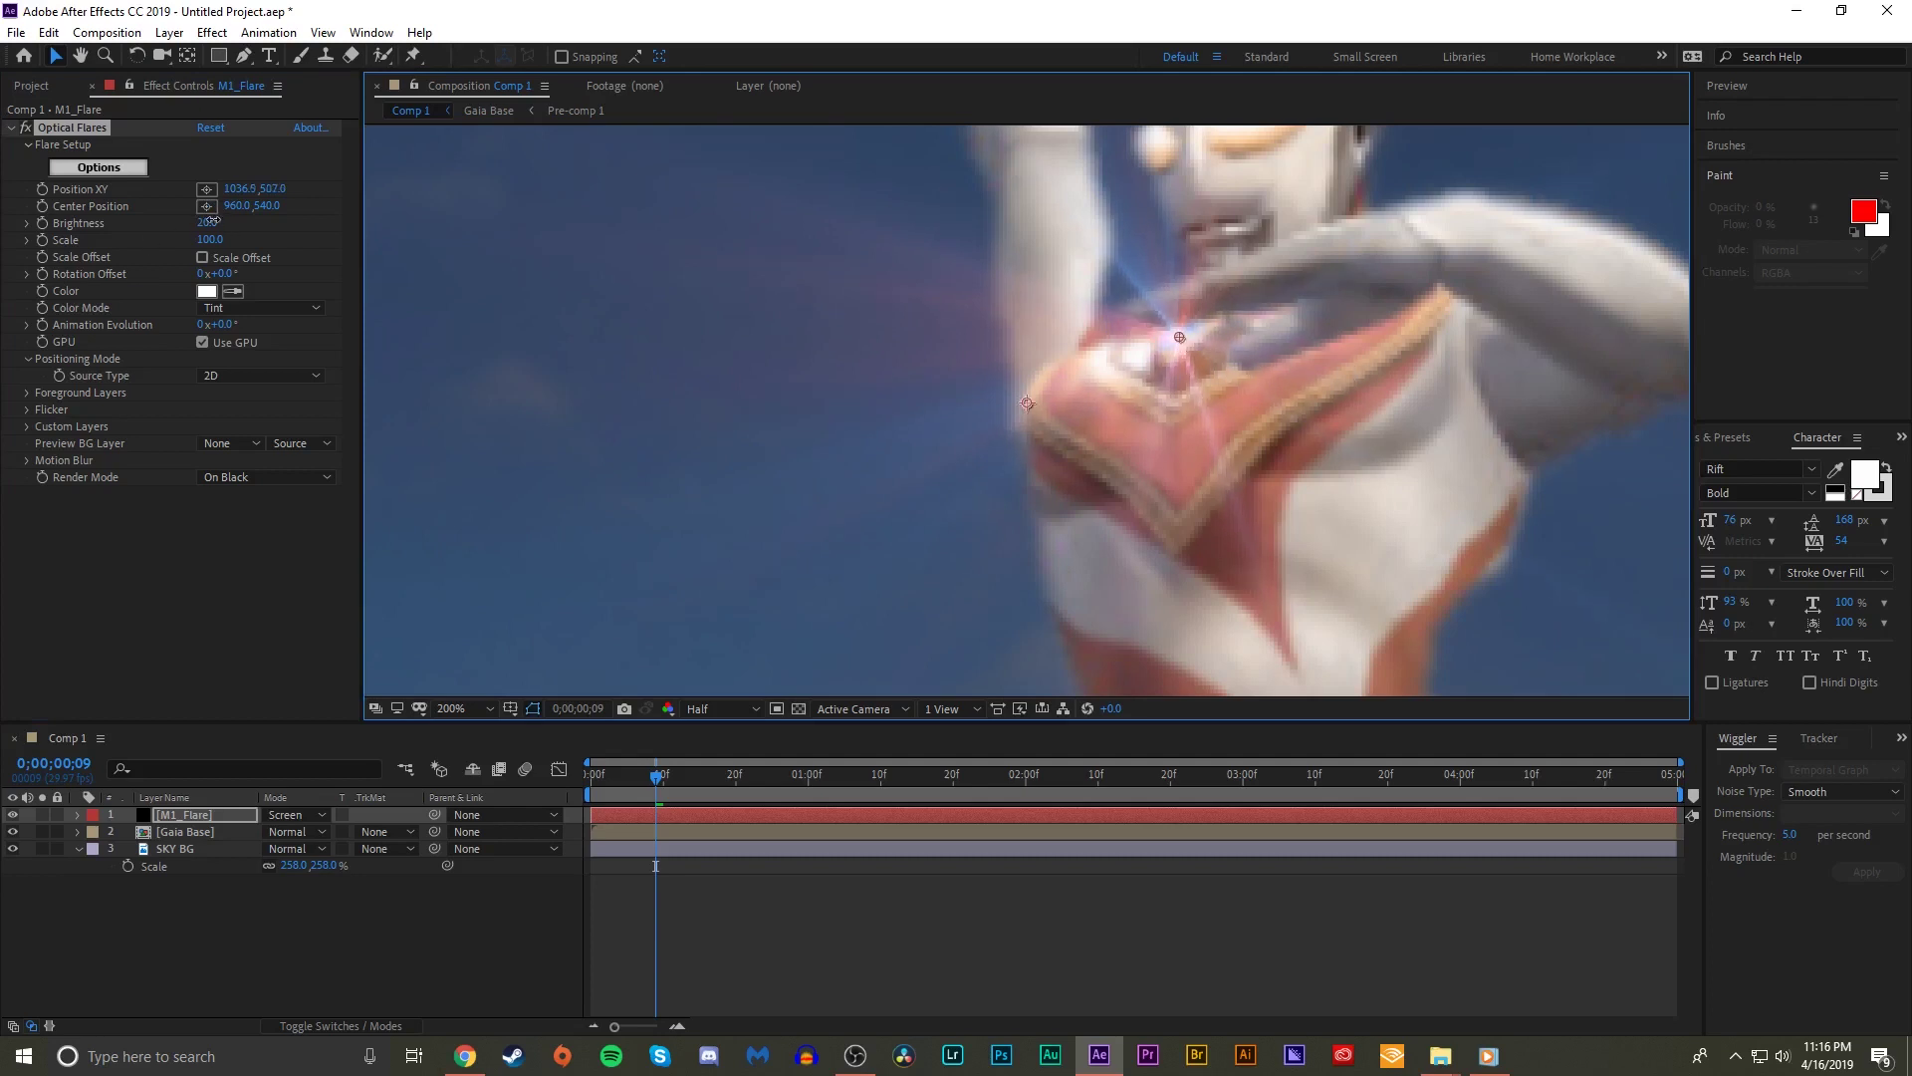
- Set the flare's brightness to 70 and move the current time to 0;00;00;08
drag(212, 221, 259, 221)
scroll(1174, 427, down, 6)
scroll(1145, 448, up, 2)
drag(733, 787, 648, 760)
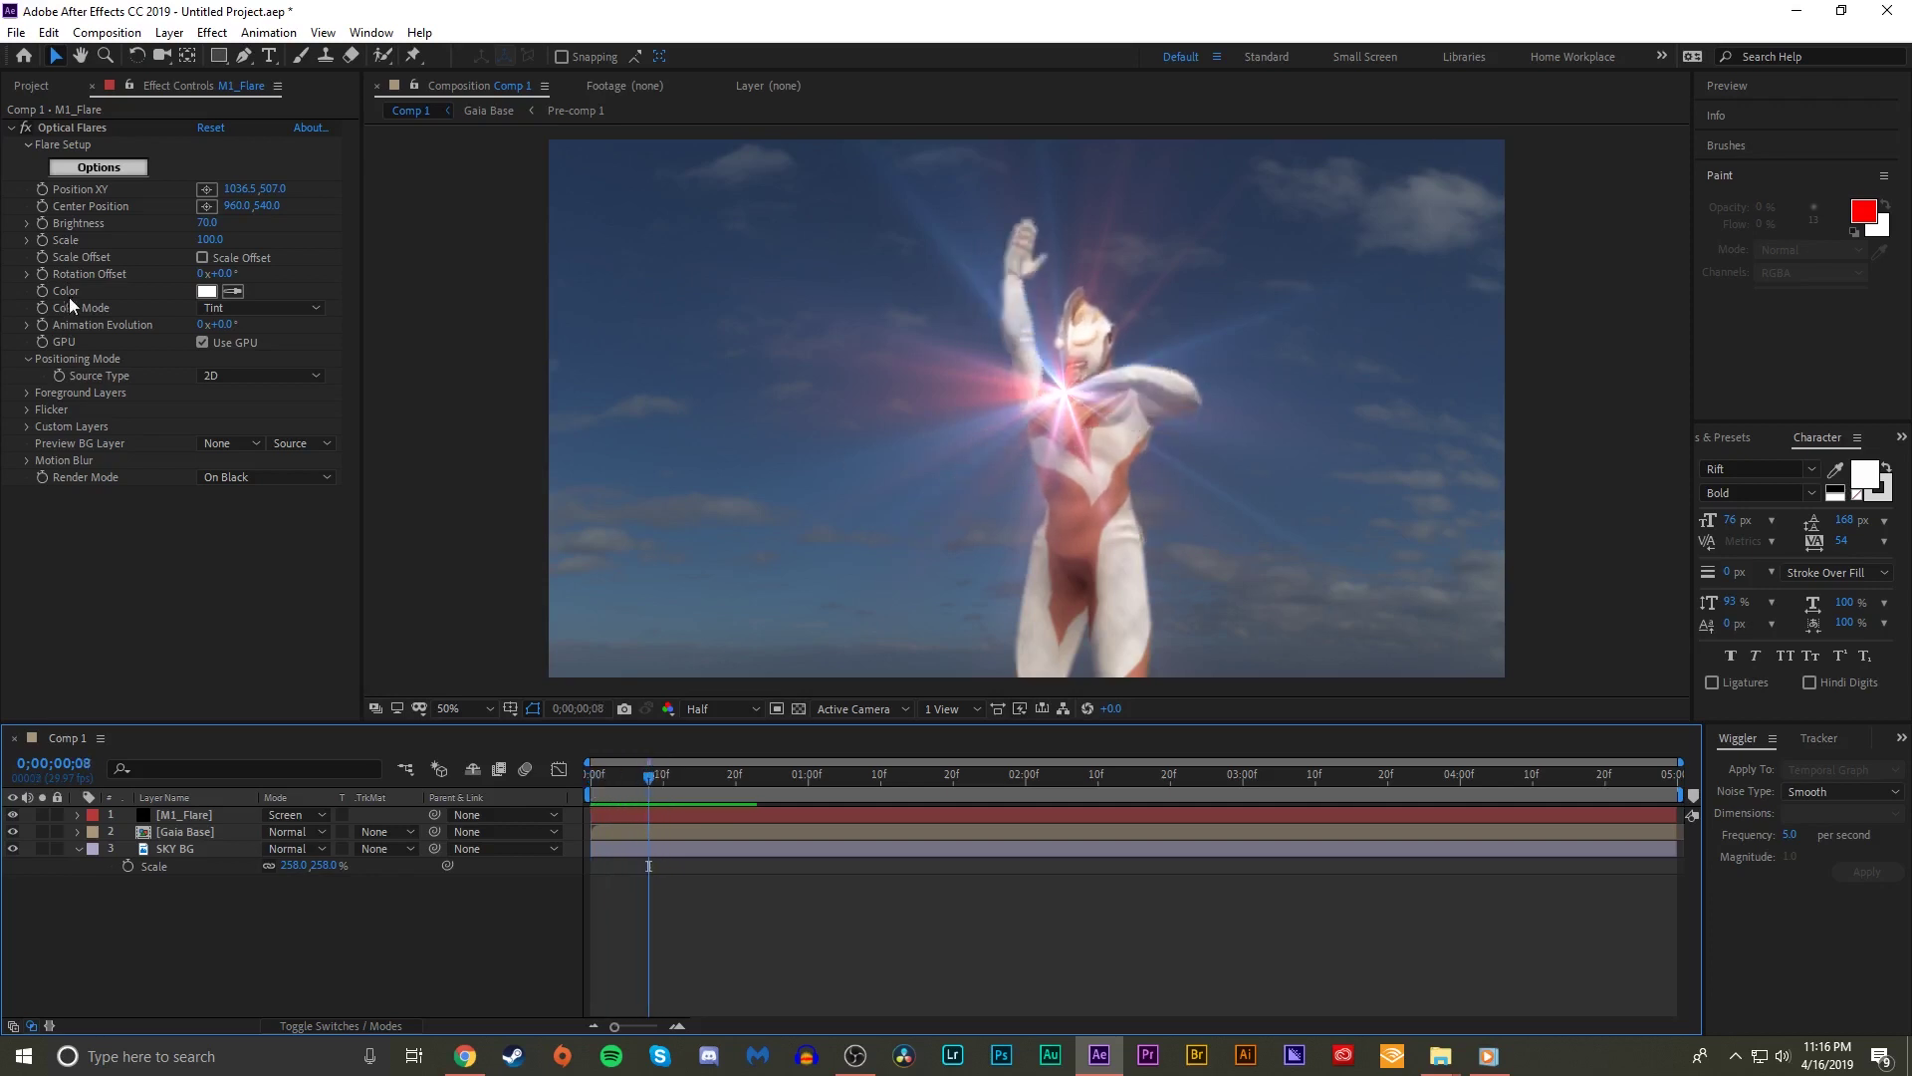
- Keyframe the flare's Brightness from 0 at 0;00;00;08 up to 140 at 0;00;00;13
drag(193, 223, 104, 223)
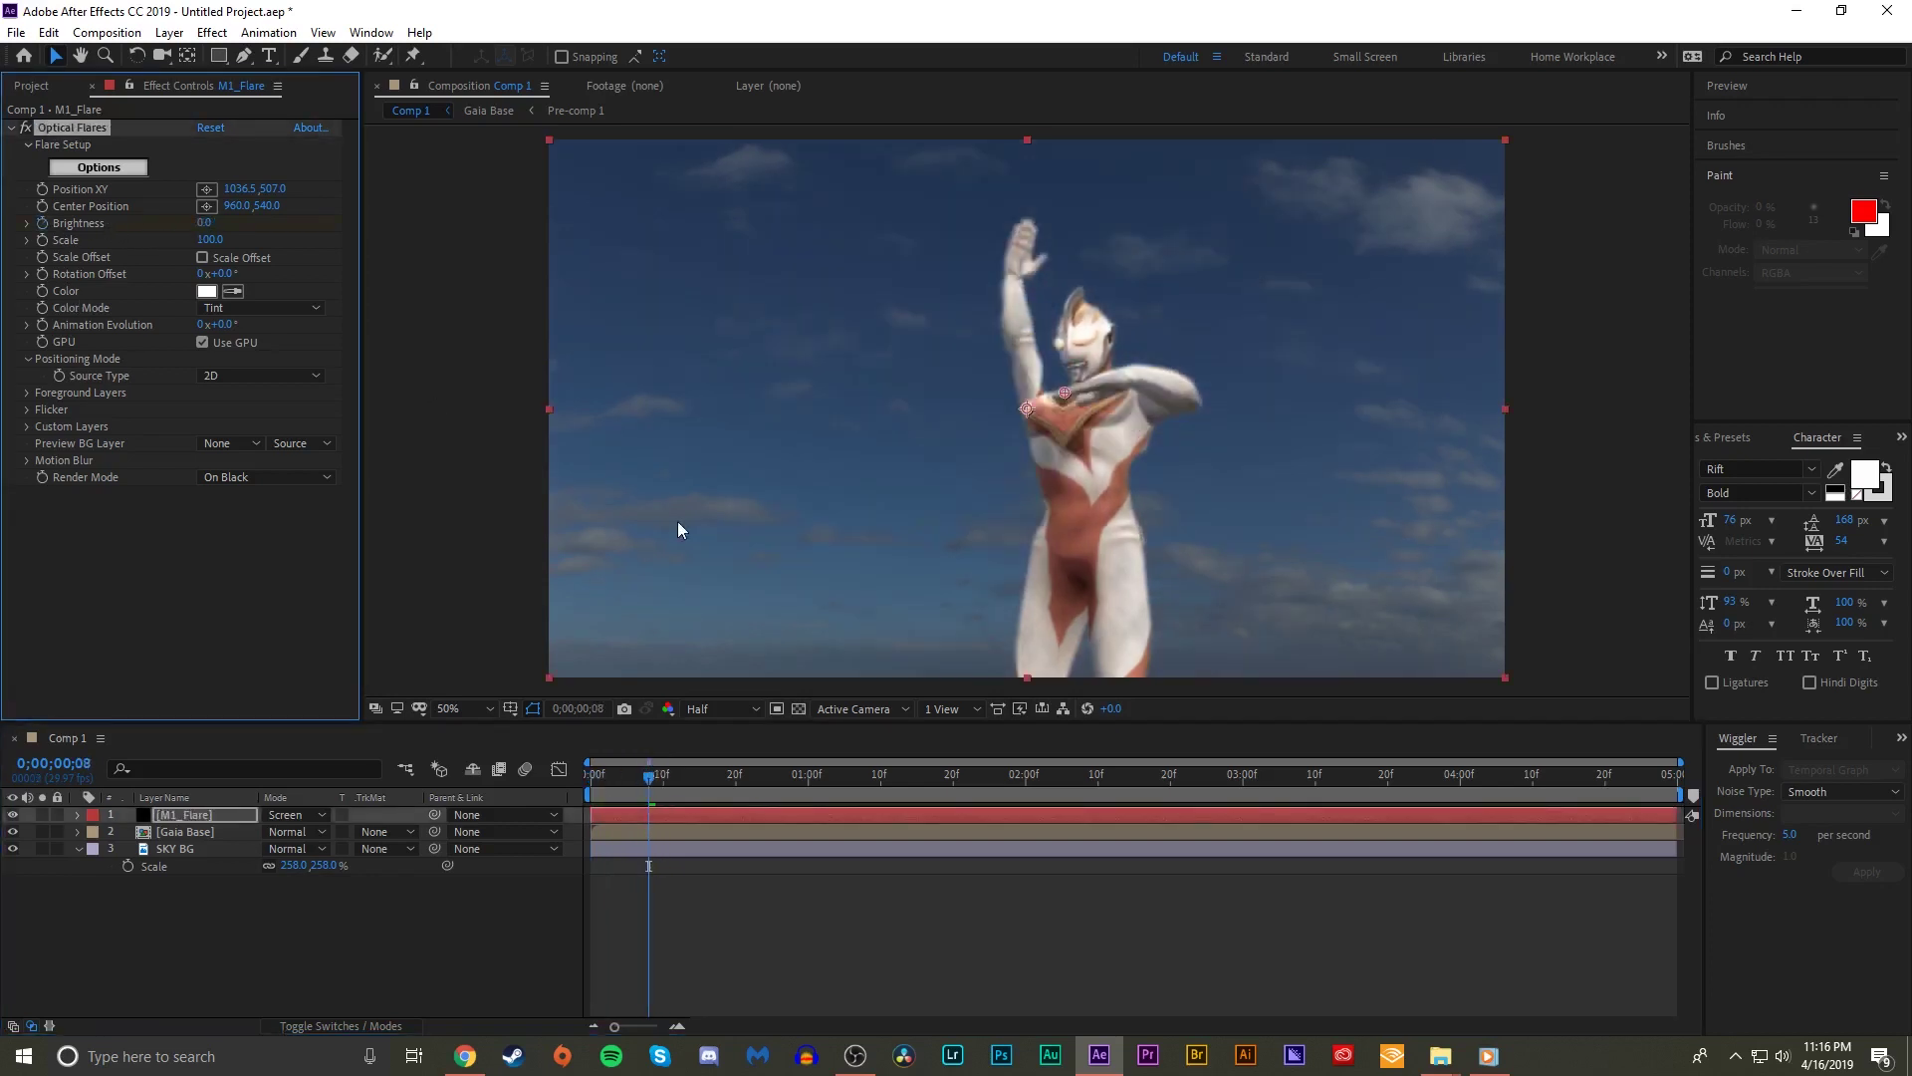
key(u)
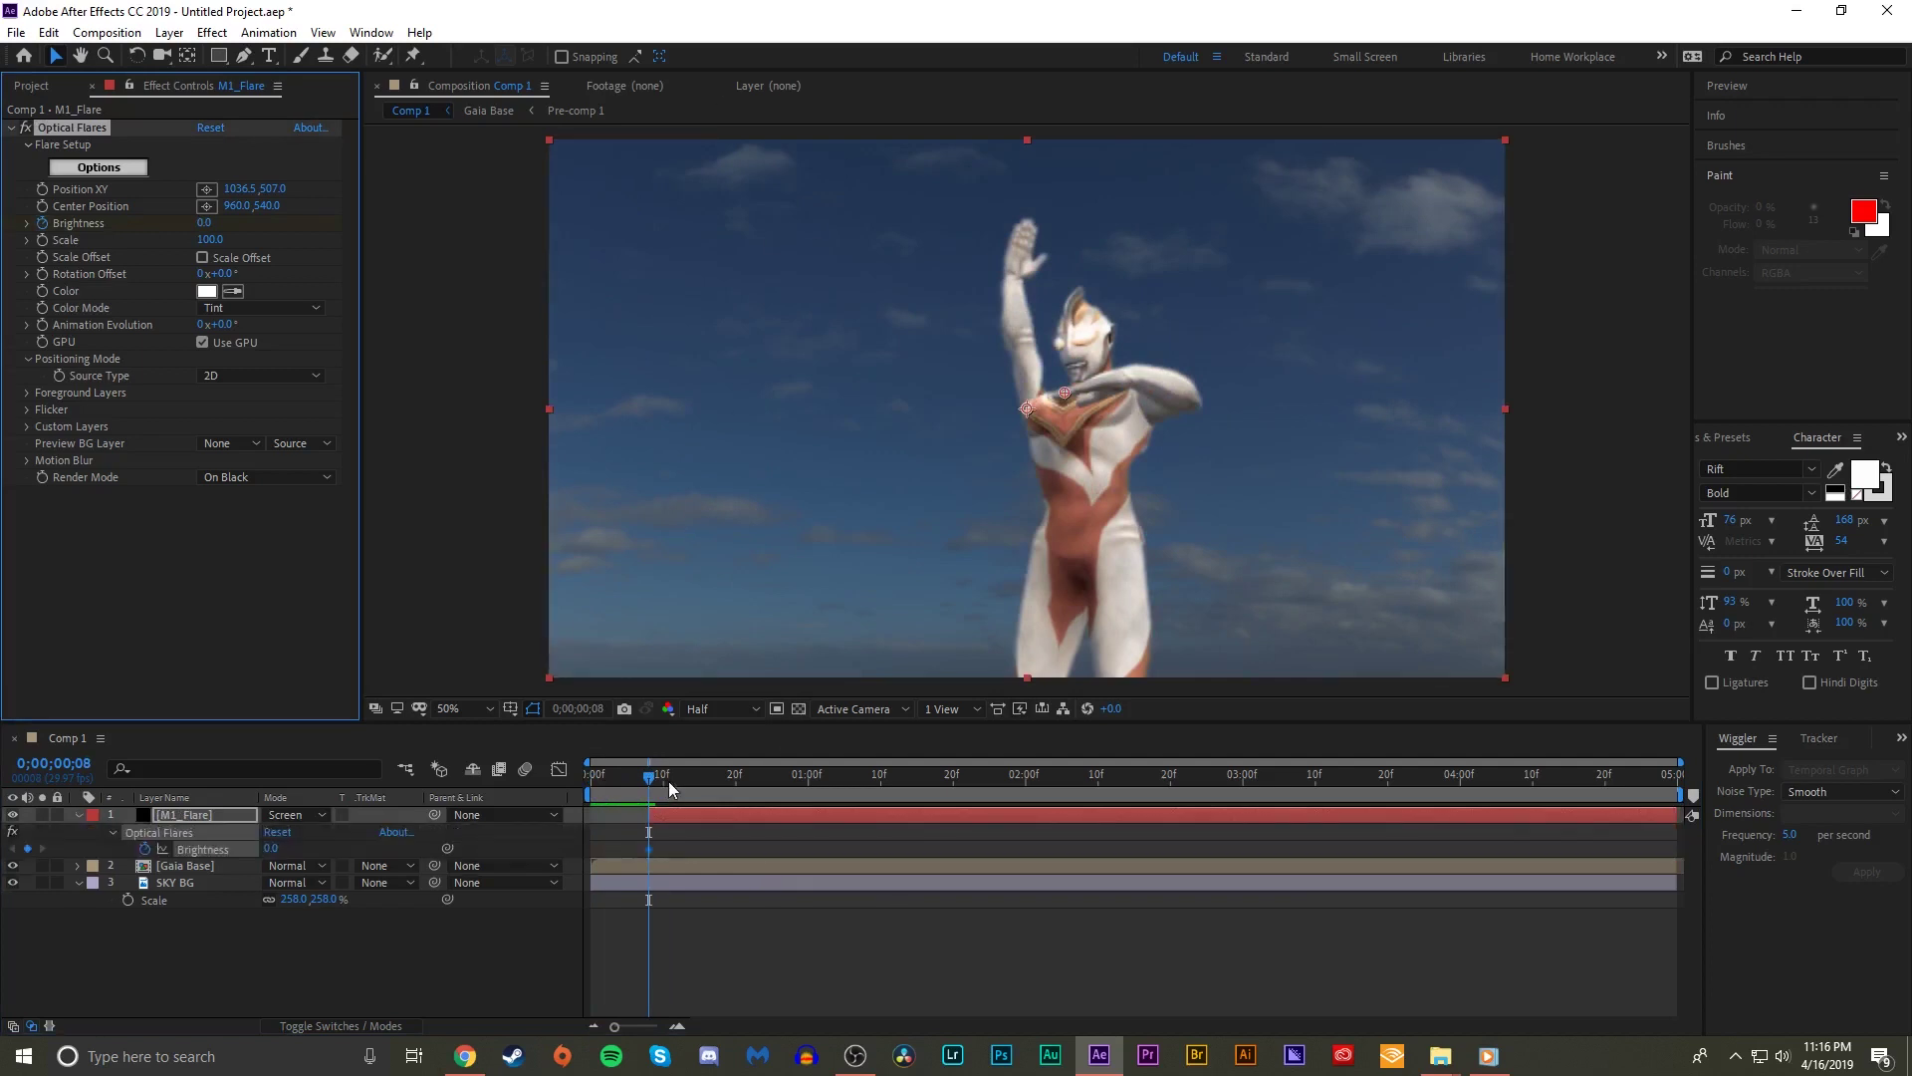
drag(648, 775, 685, 775)
click(213, 223)
drag(213, 223, 352, 223)
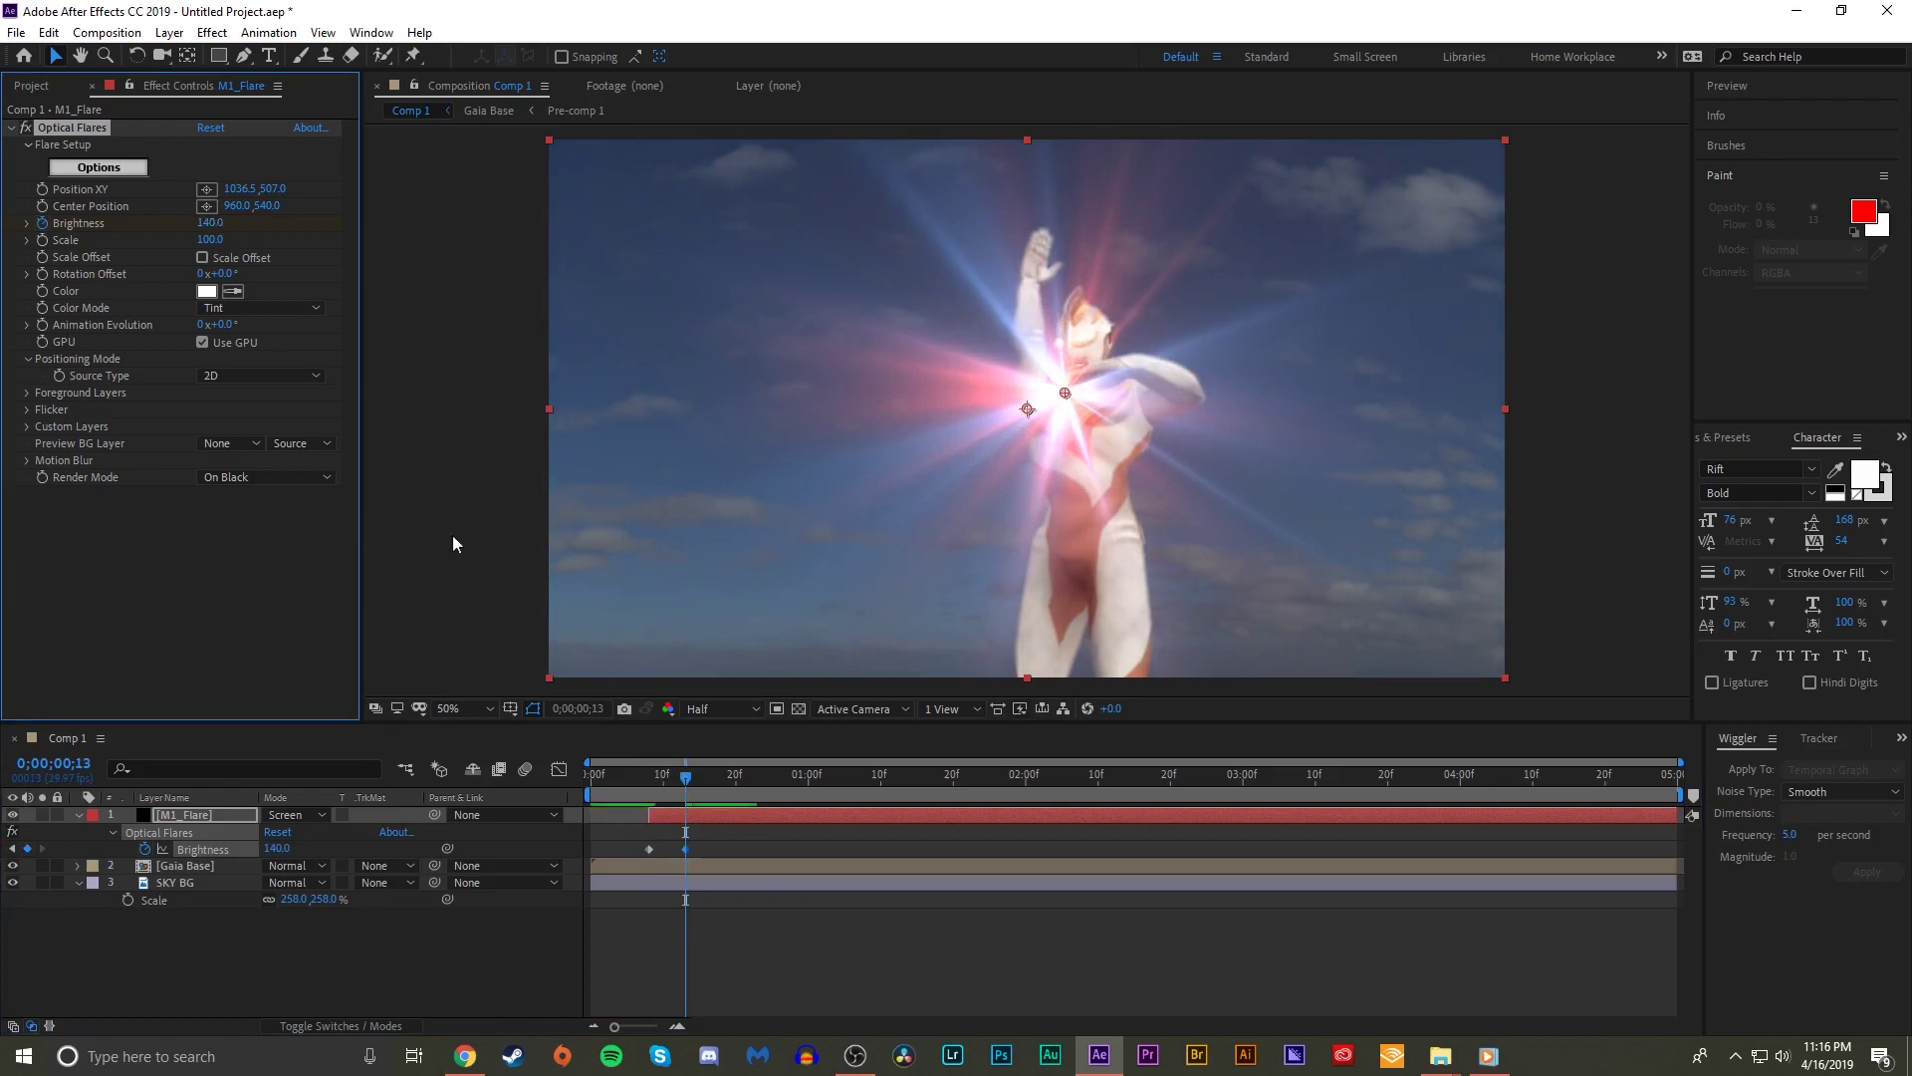
- Keyframe the Brightness back to 0 at 0;00;00;23, shift the peak keyframe one frame earlier and preview the flash
drag(692, 784, 757, 782)
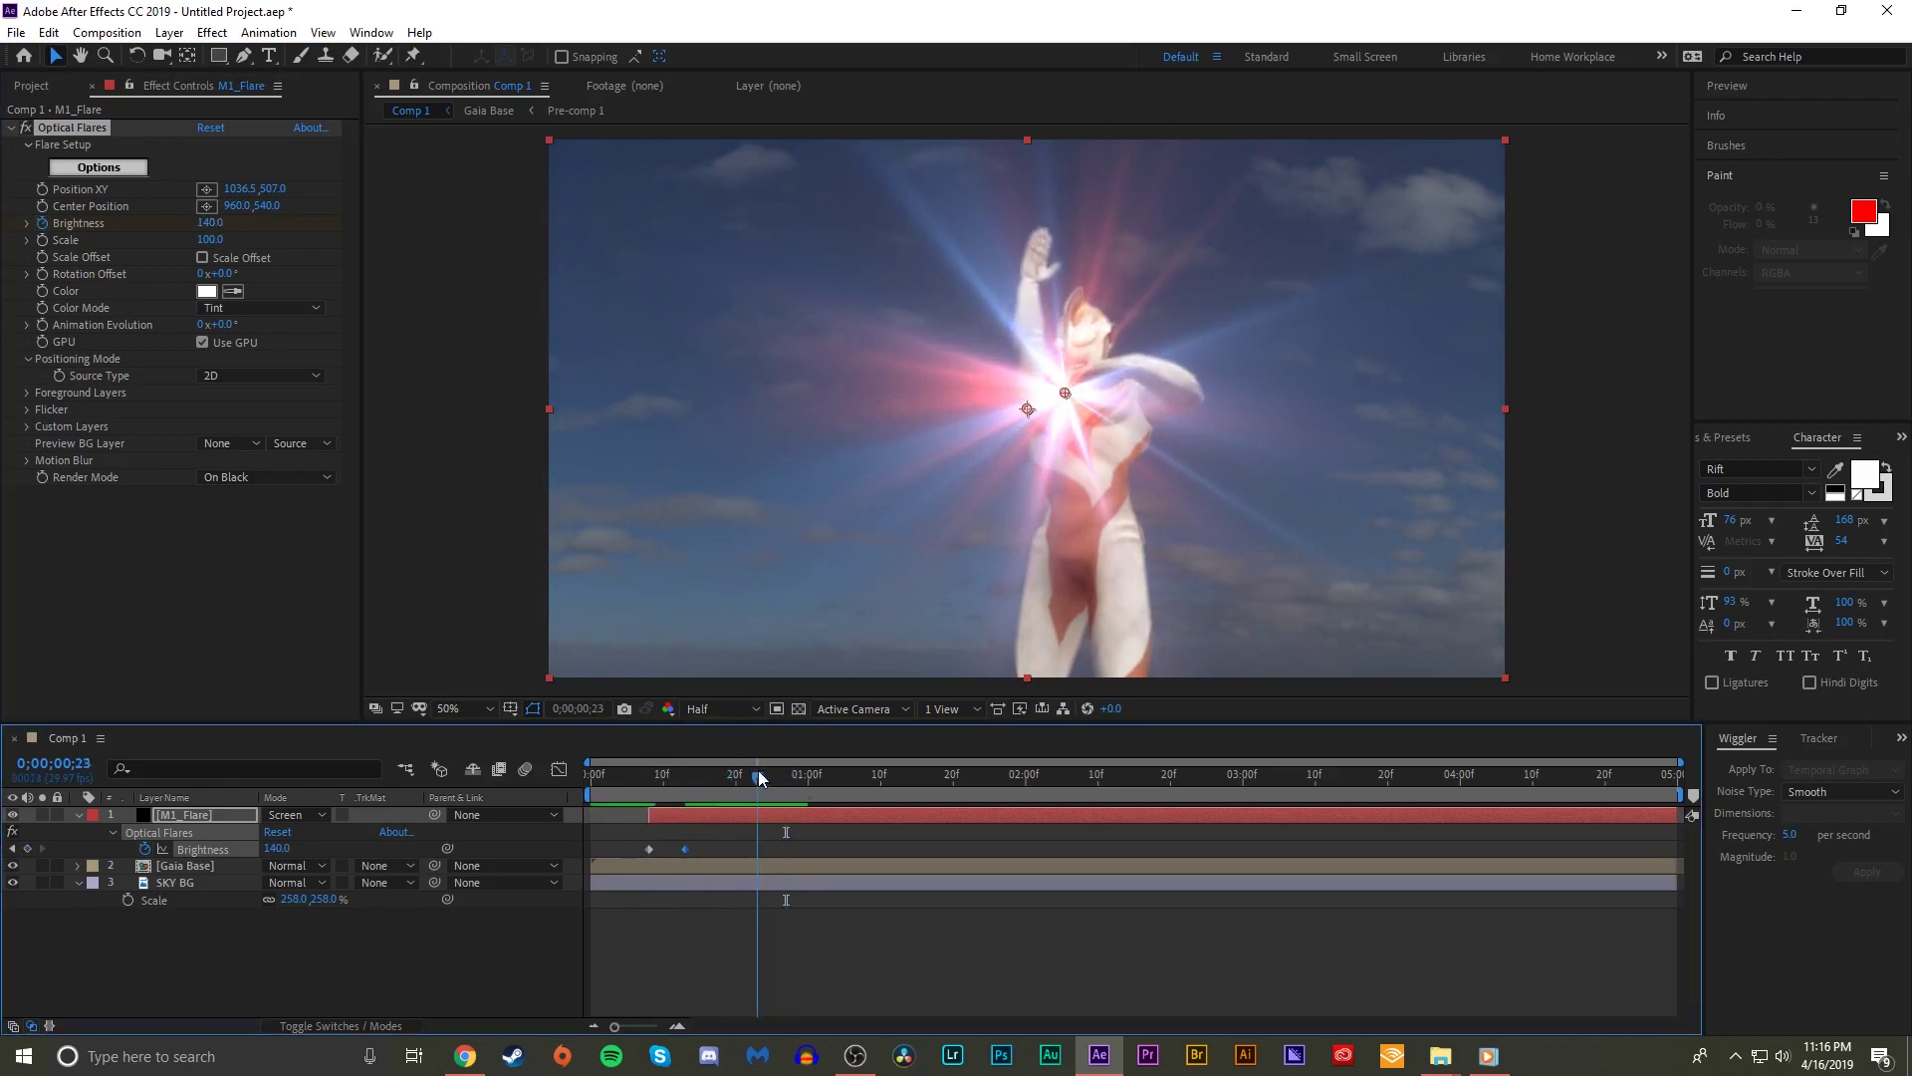
drag(209, 221, 70, 223)
click(685, 852)
drag(685, 855, 676, 859)
click(626, 775)
key(space)
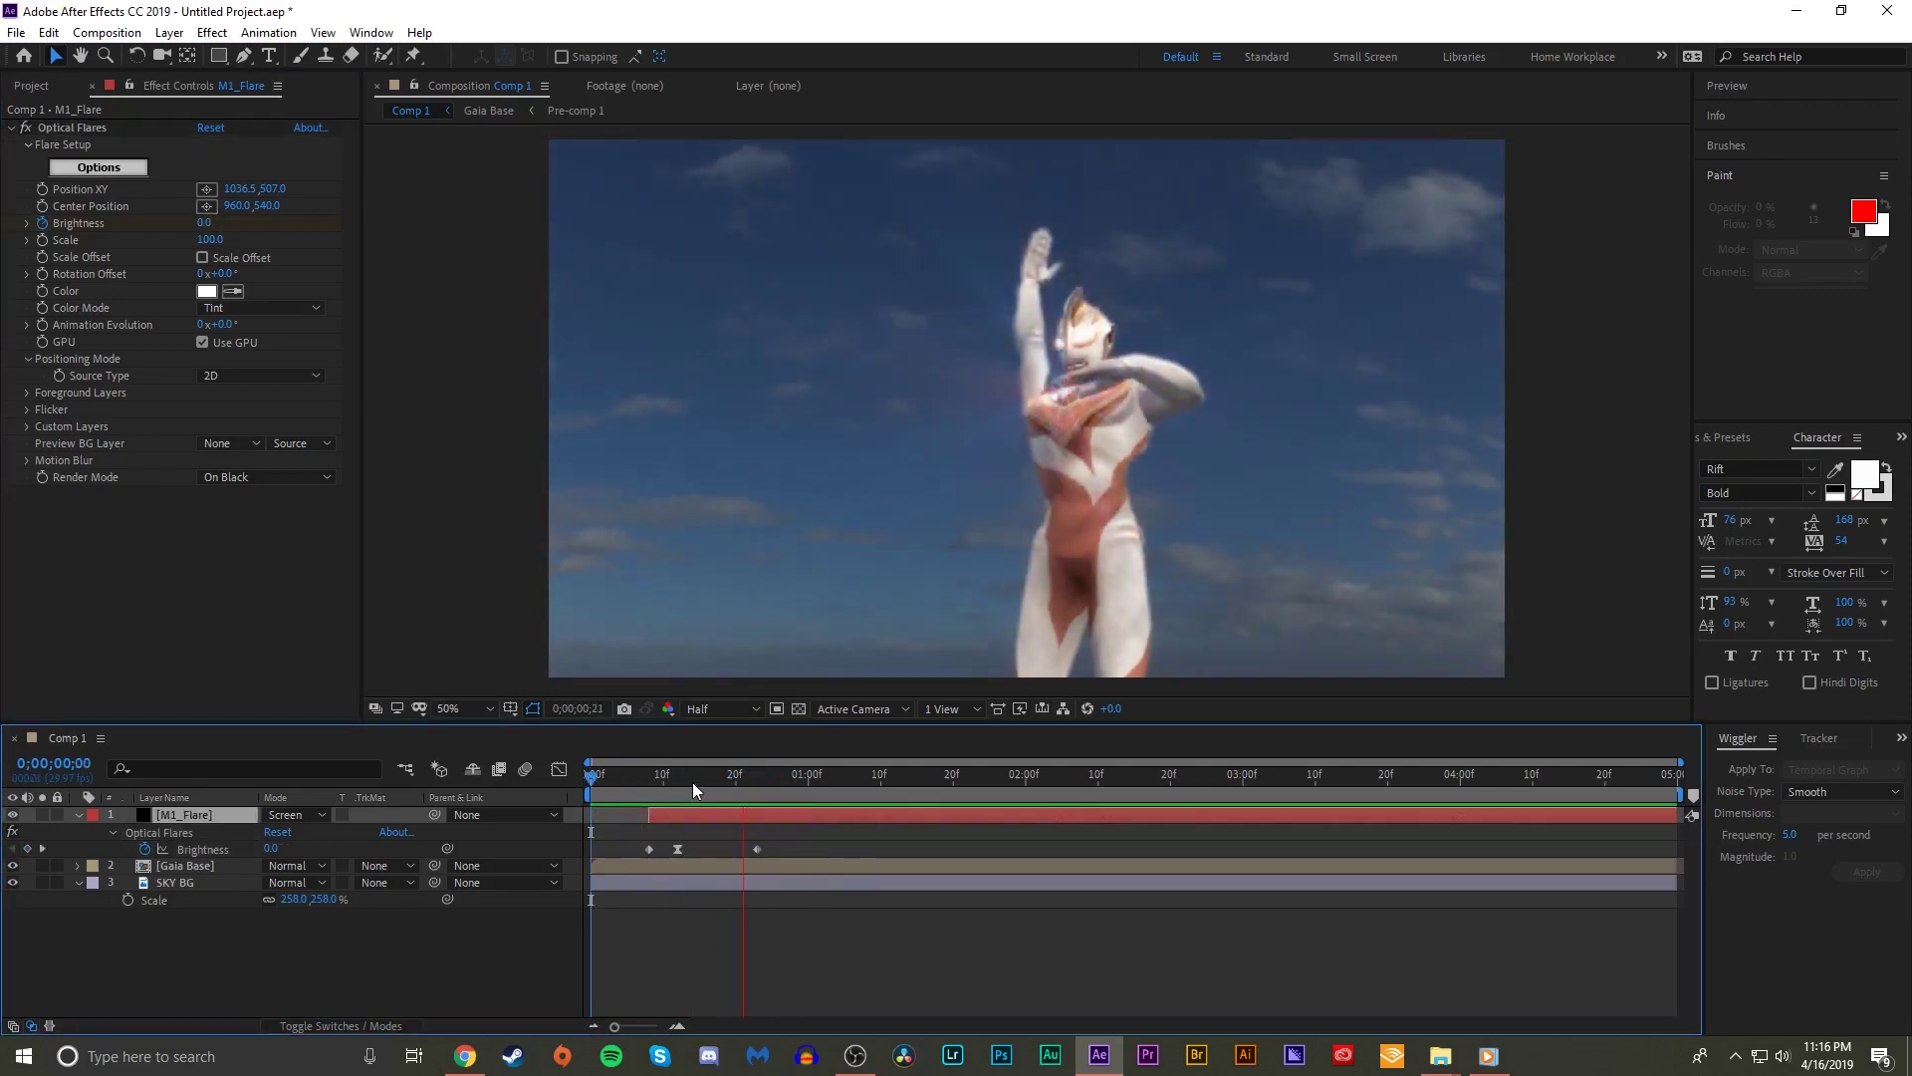
click(687, 776)
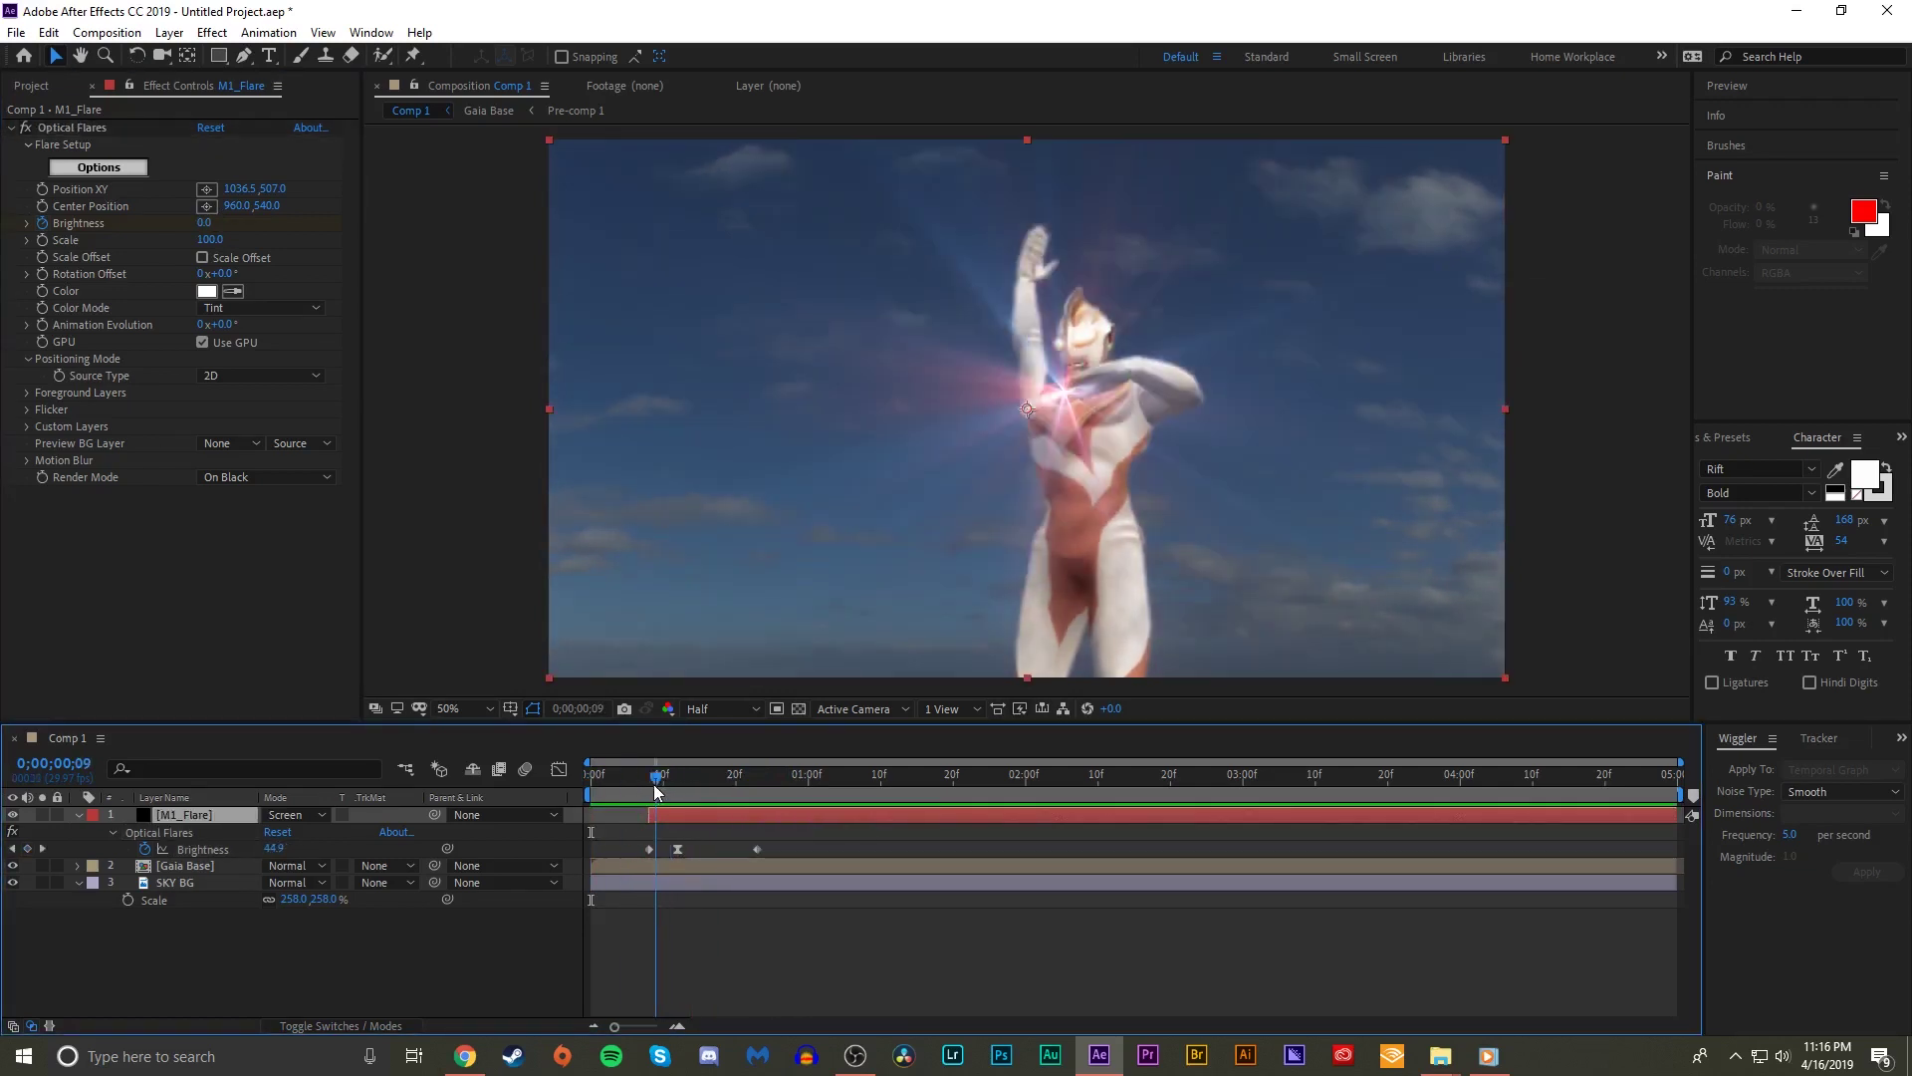
- Keyframe the flare's Animation Evolution from 0° at 0;00;00;08 to 179° at 0;00;00;23
drag(219, 324, 353, 325)
key(ctrl+z)
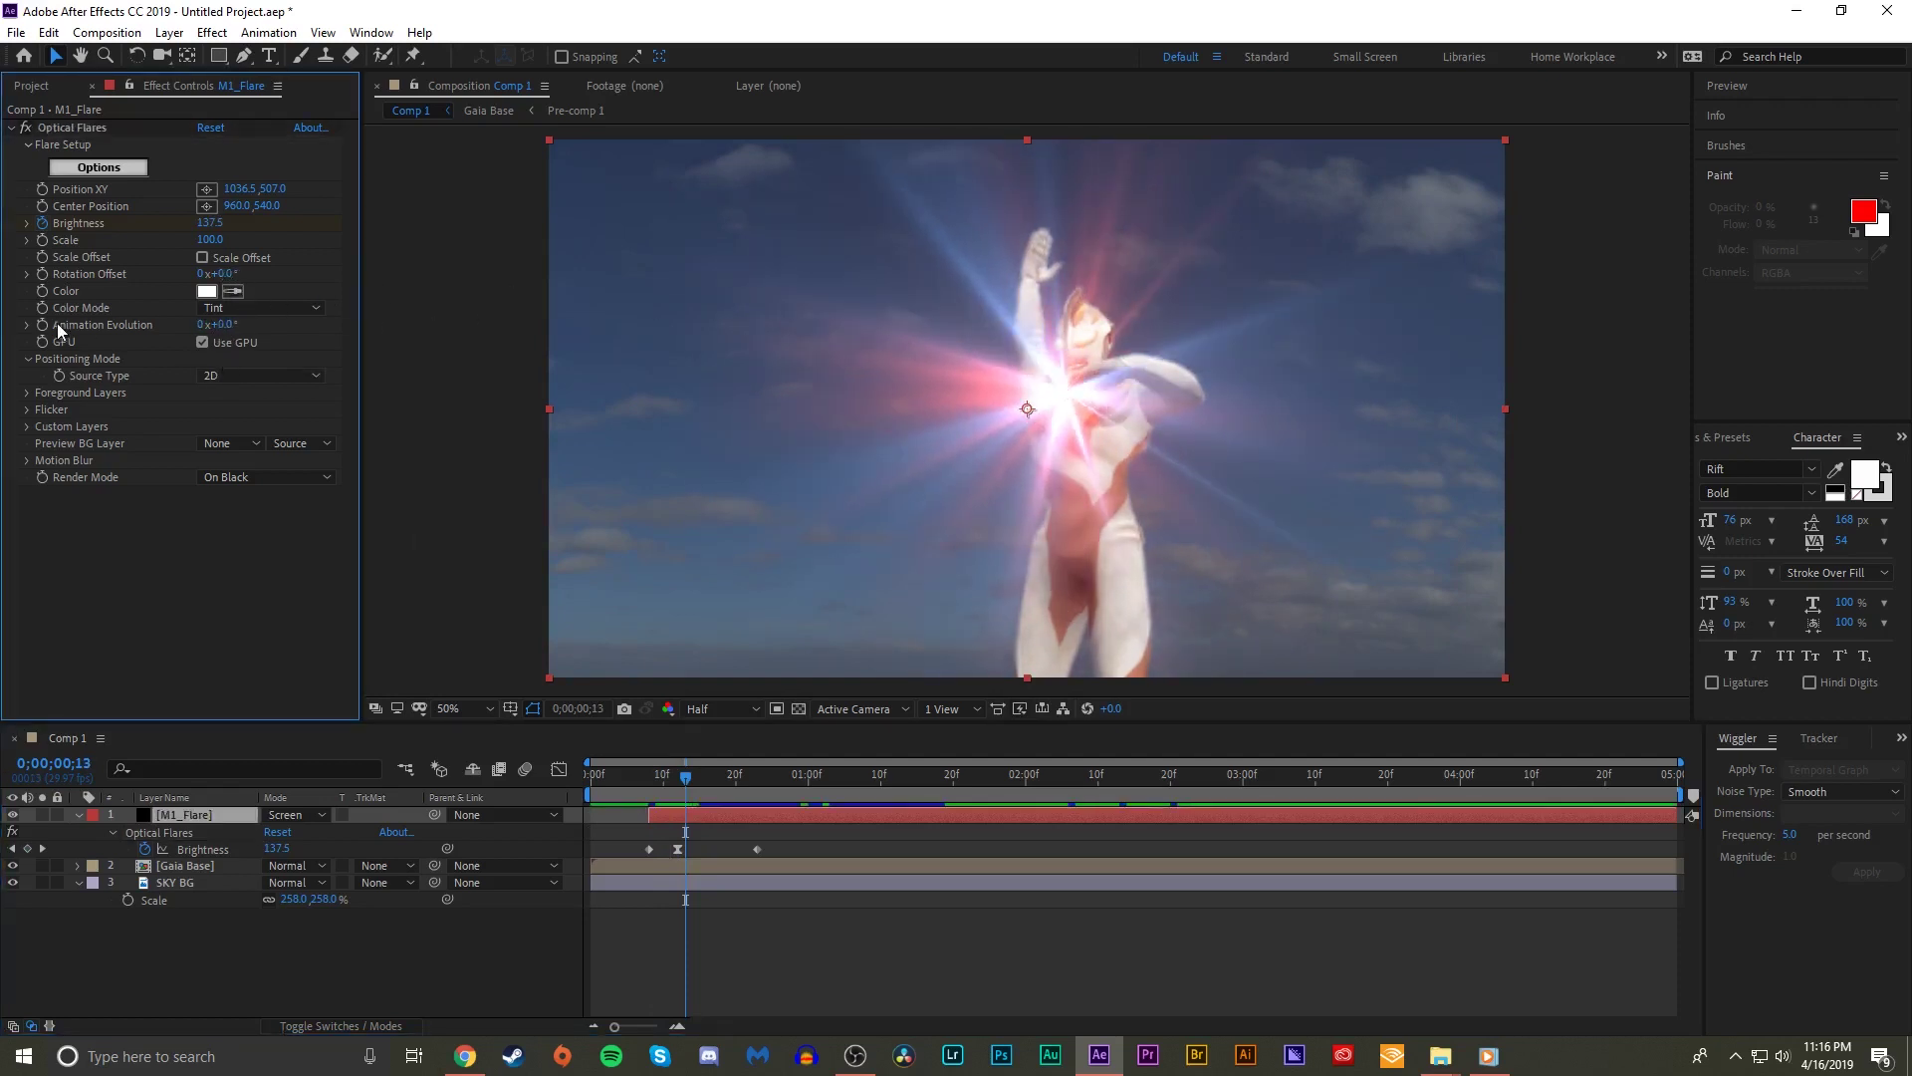
click(43, 325)
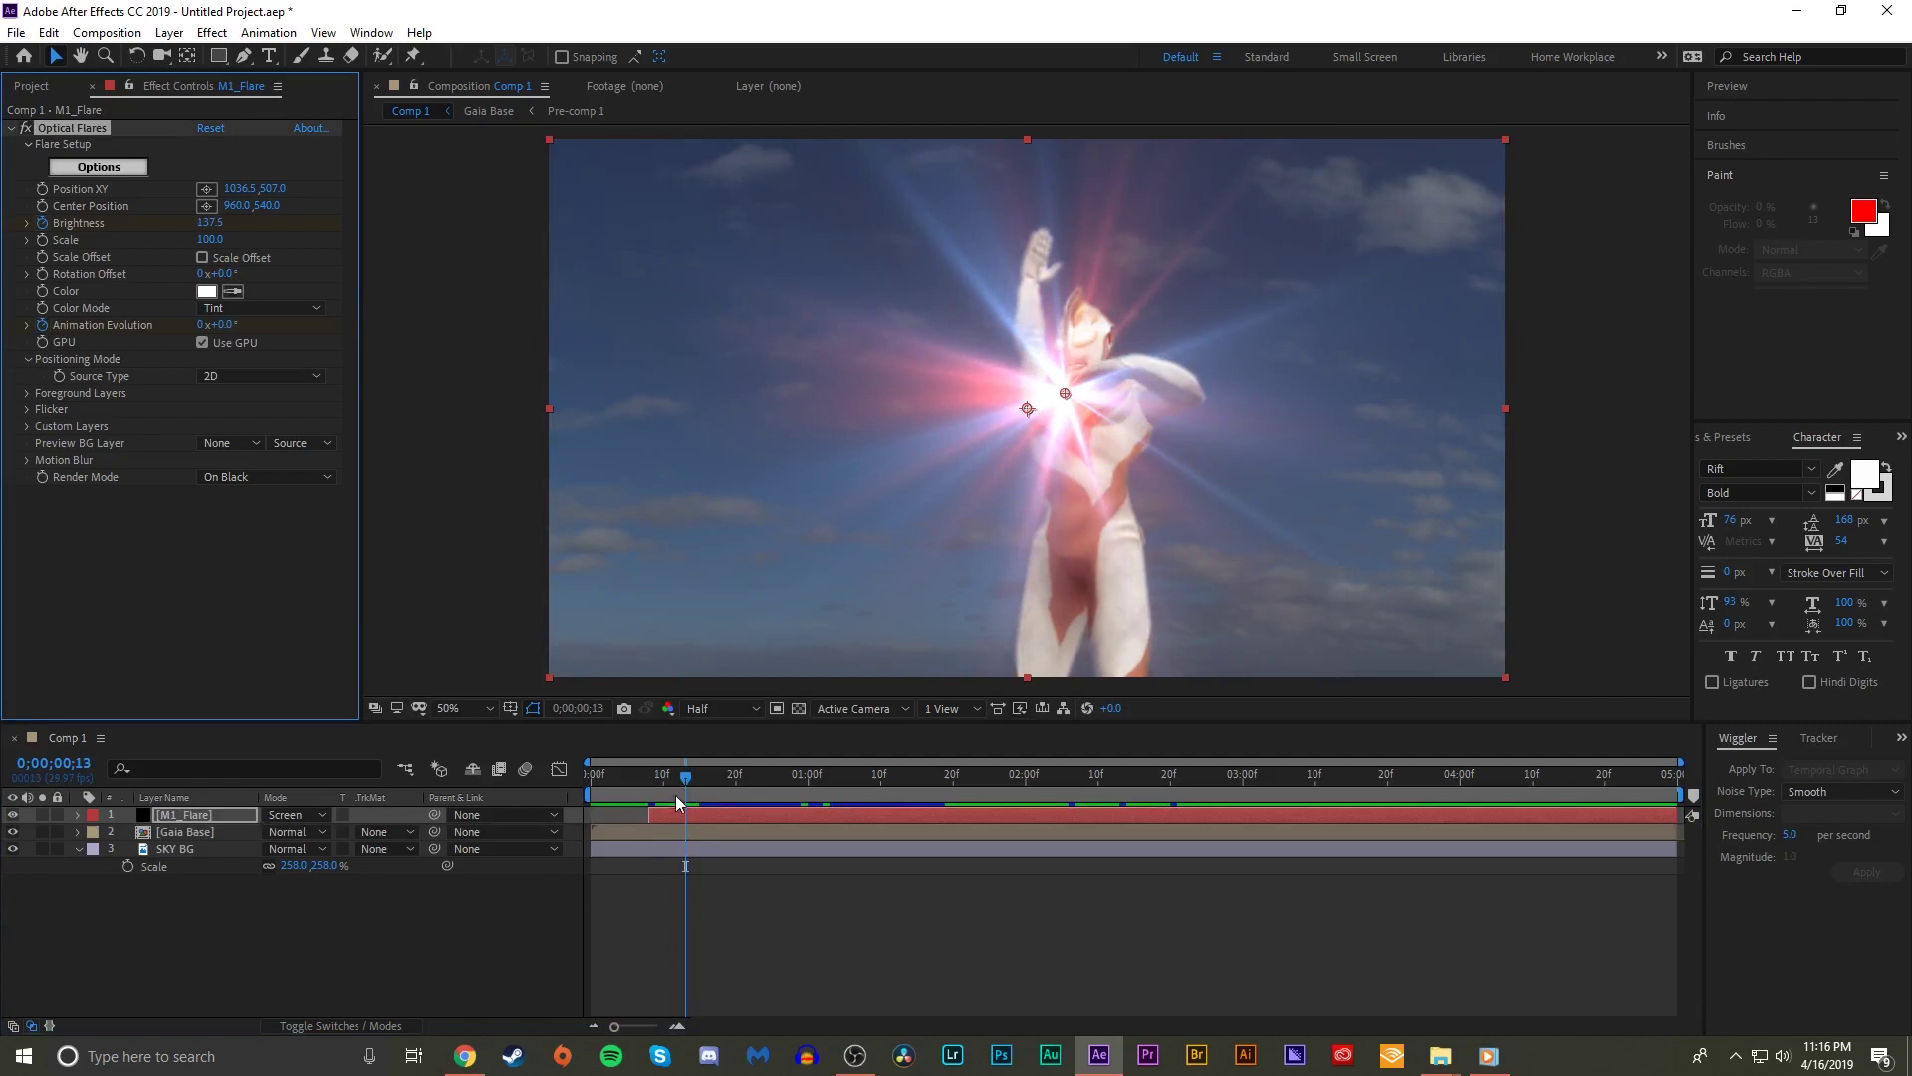
key(j)
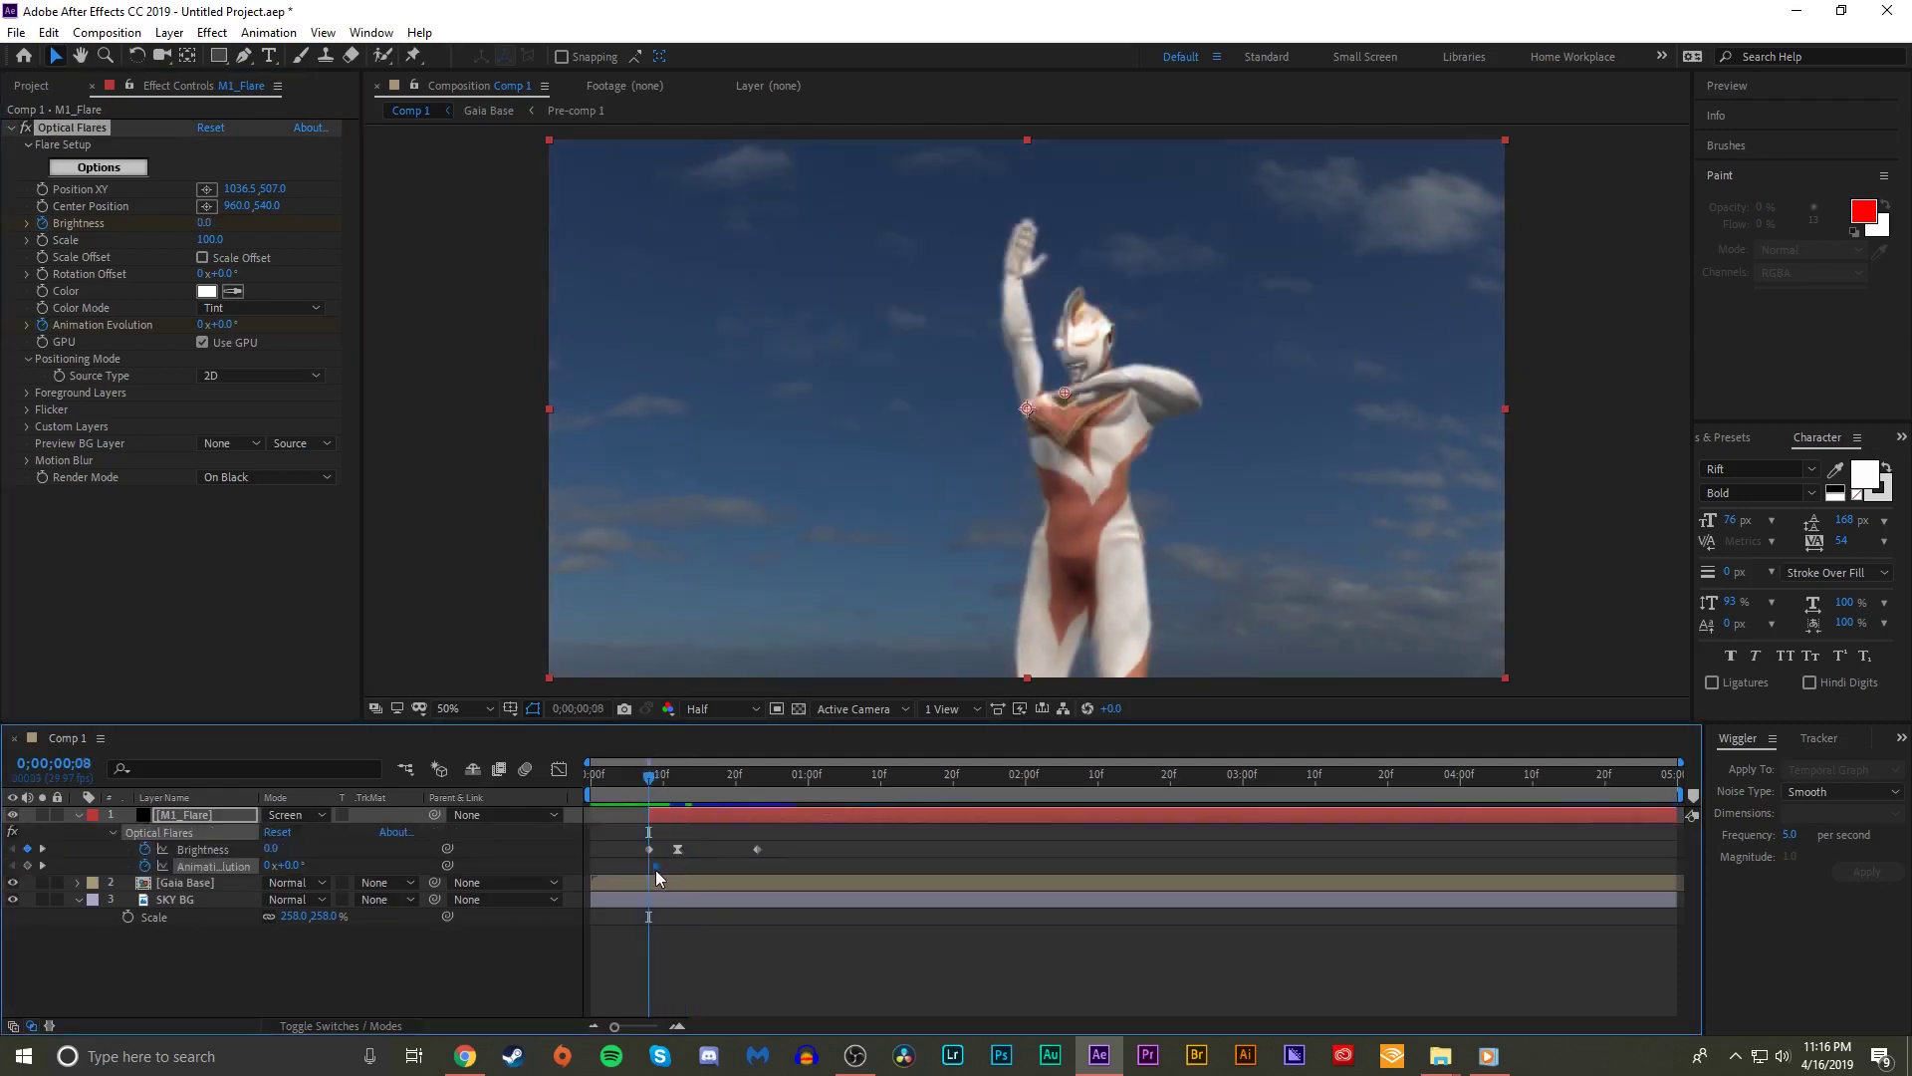
drag(653, 777, 757, 774)
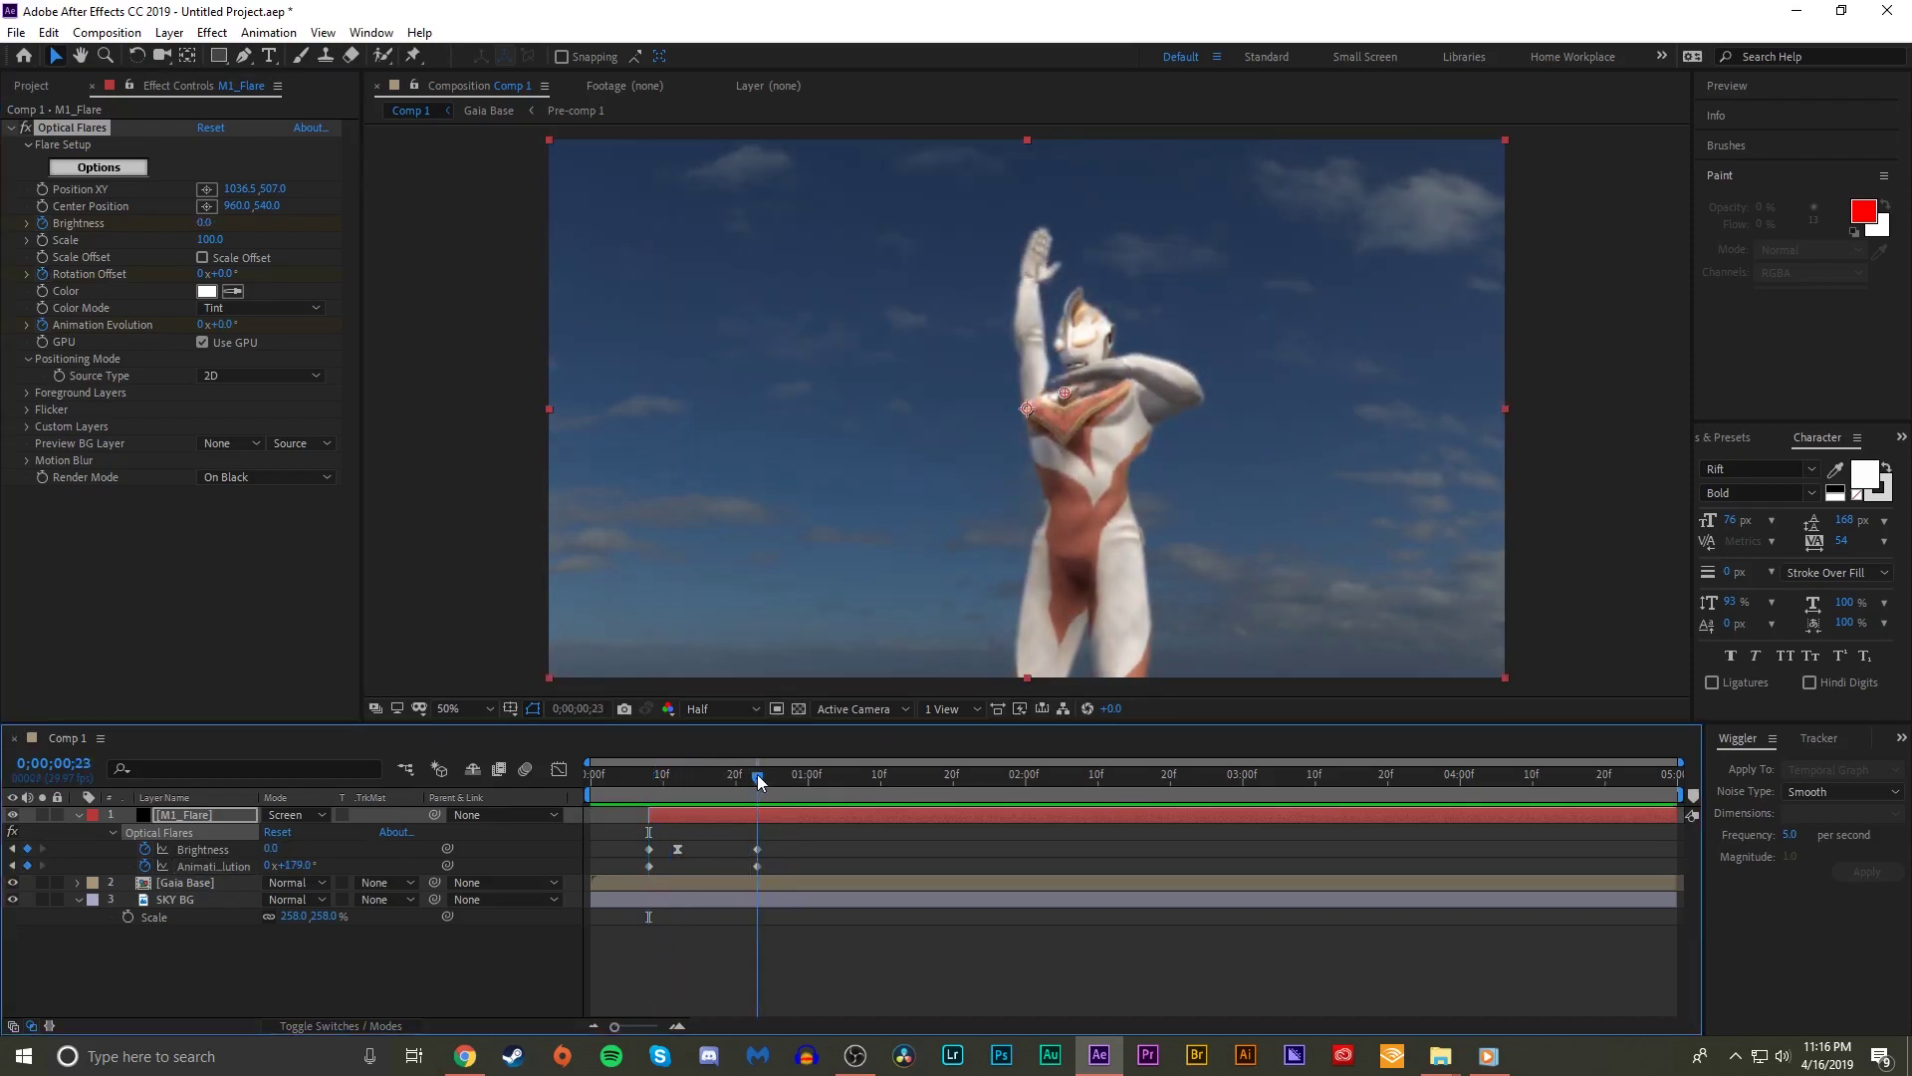
- Keyframe the flare's Rotation Offset to 42° at 0;00;00;23 and preview the rotating flash
key(u)
key(u)
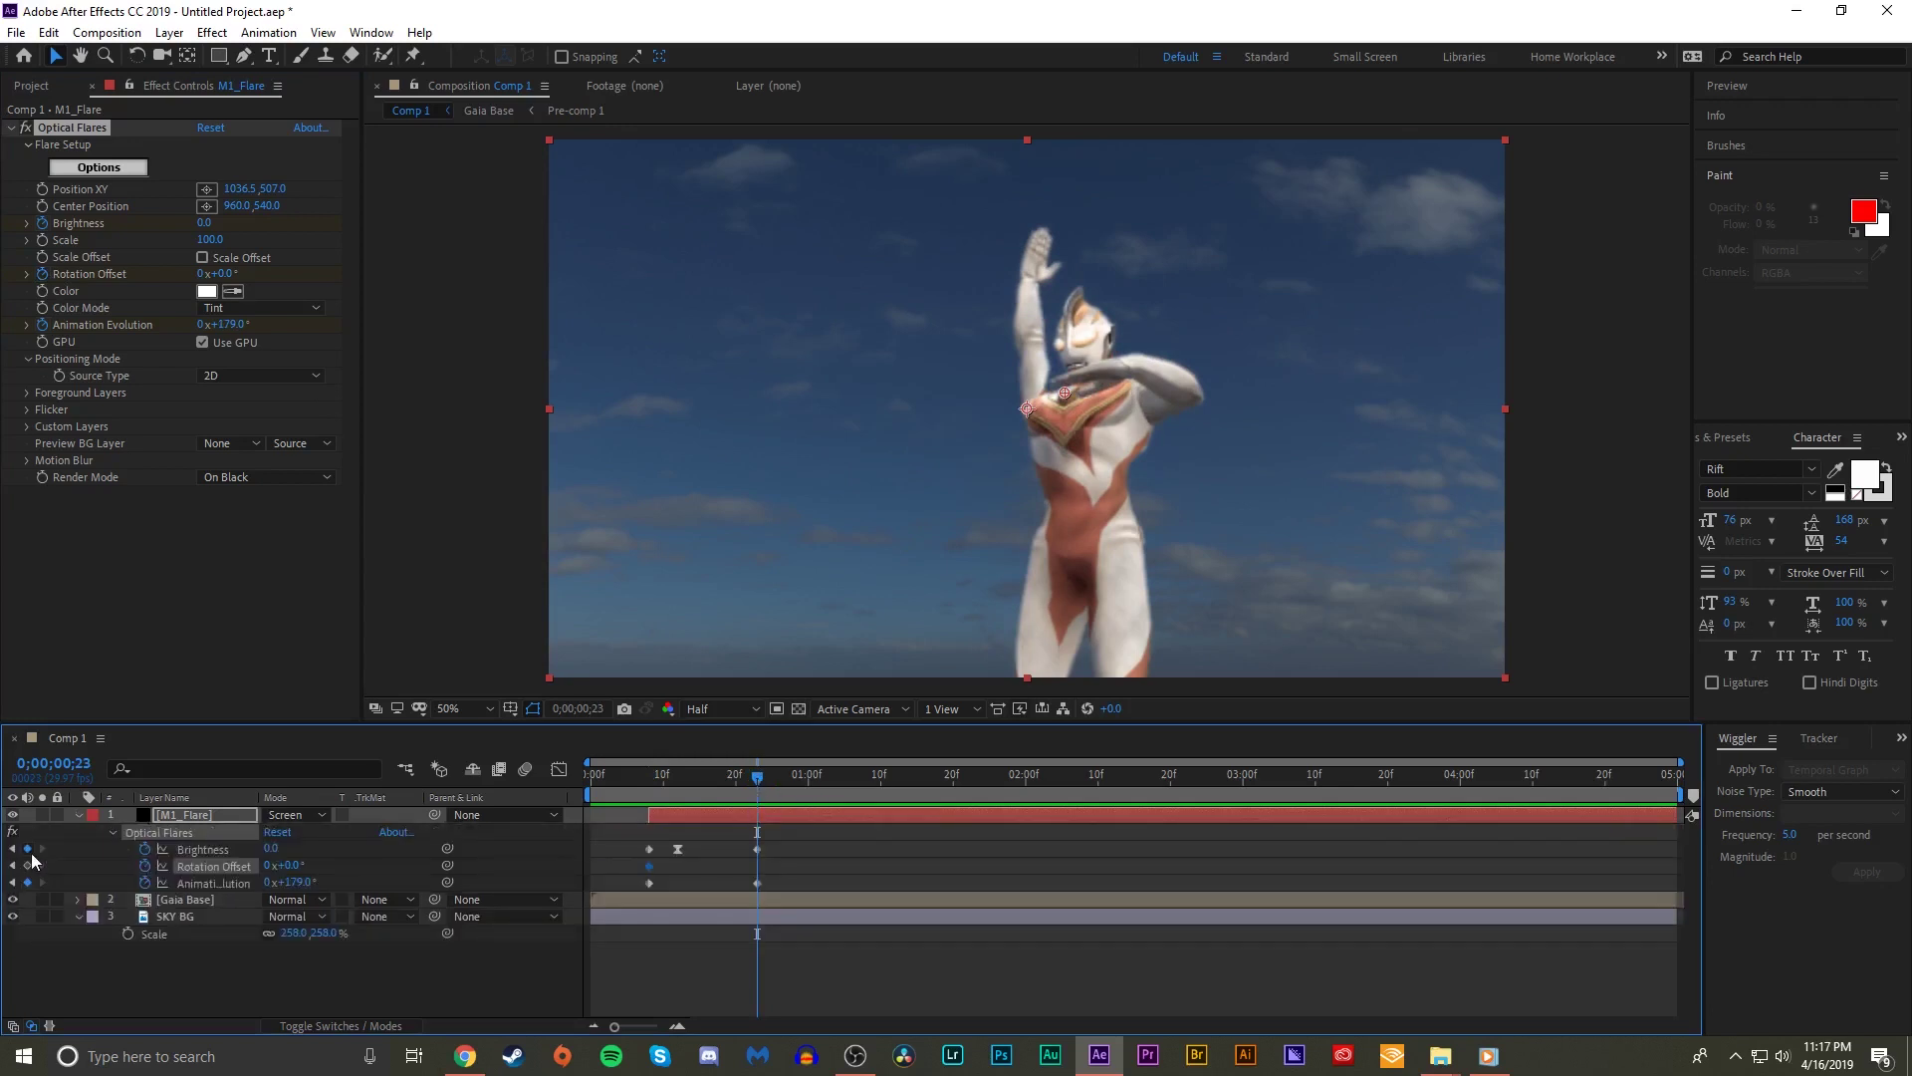
drag(292, 867, 314, 862)
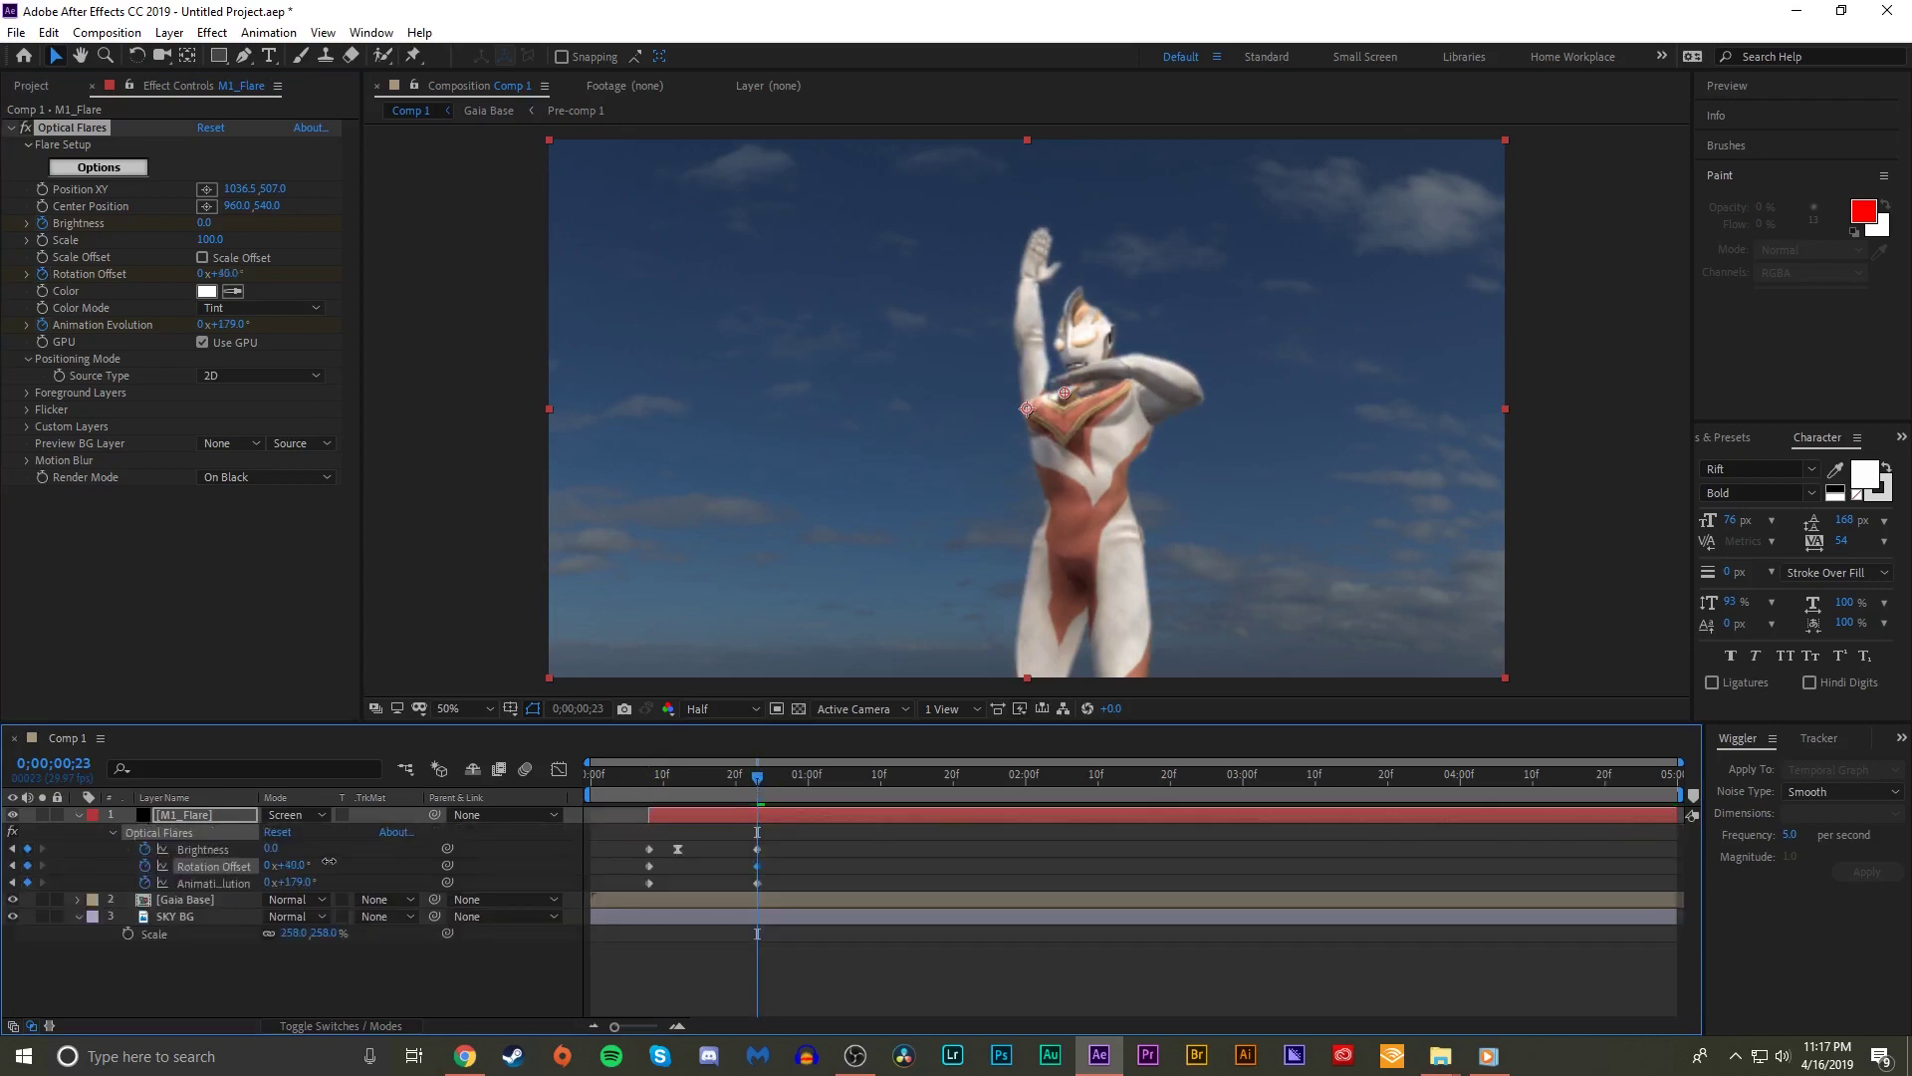
drag(696, 789, 634, 788)
key(space)
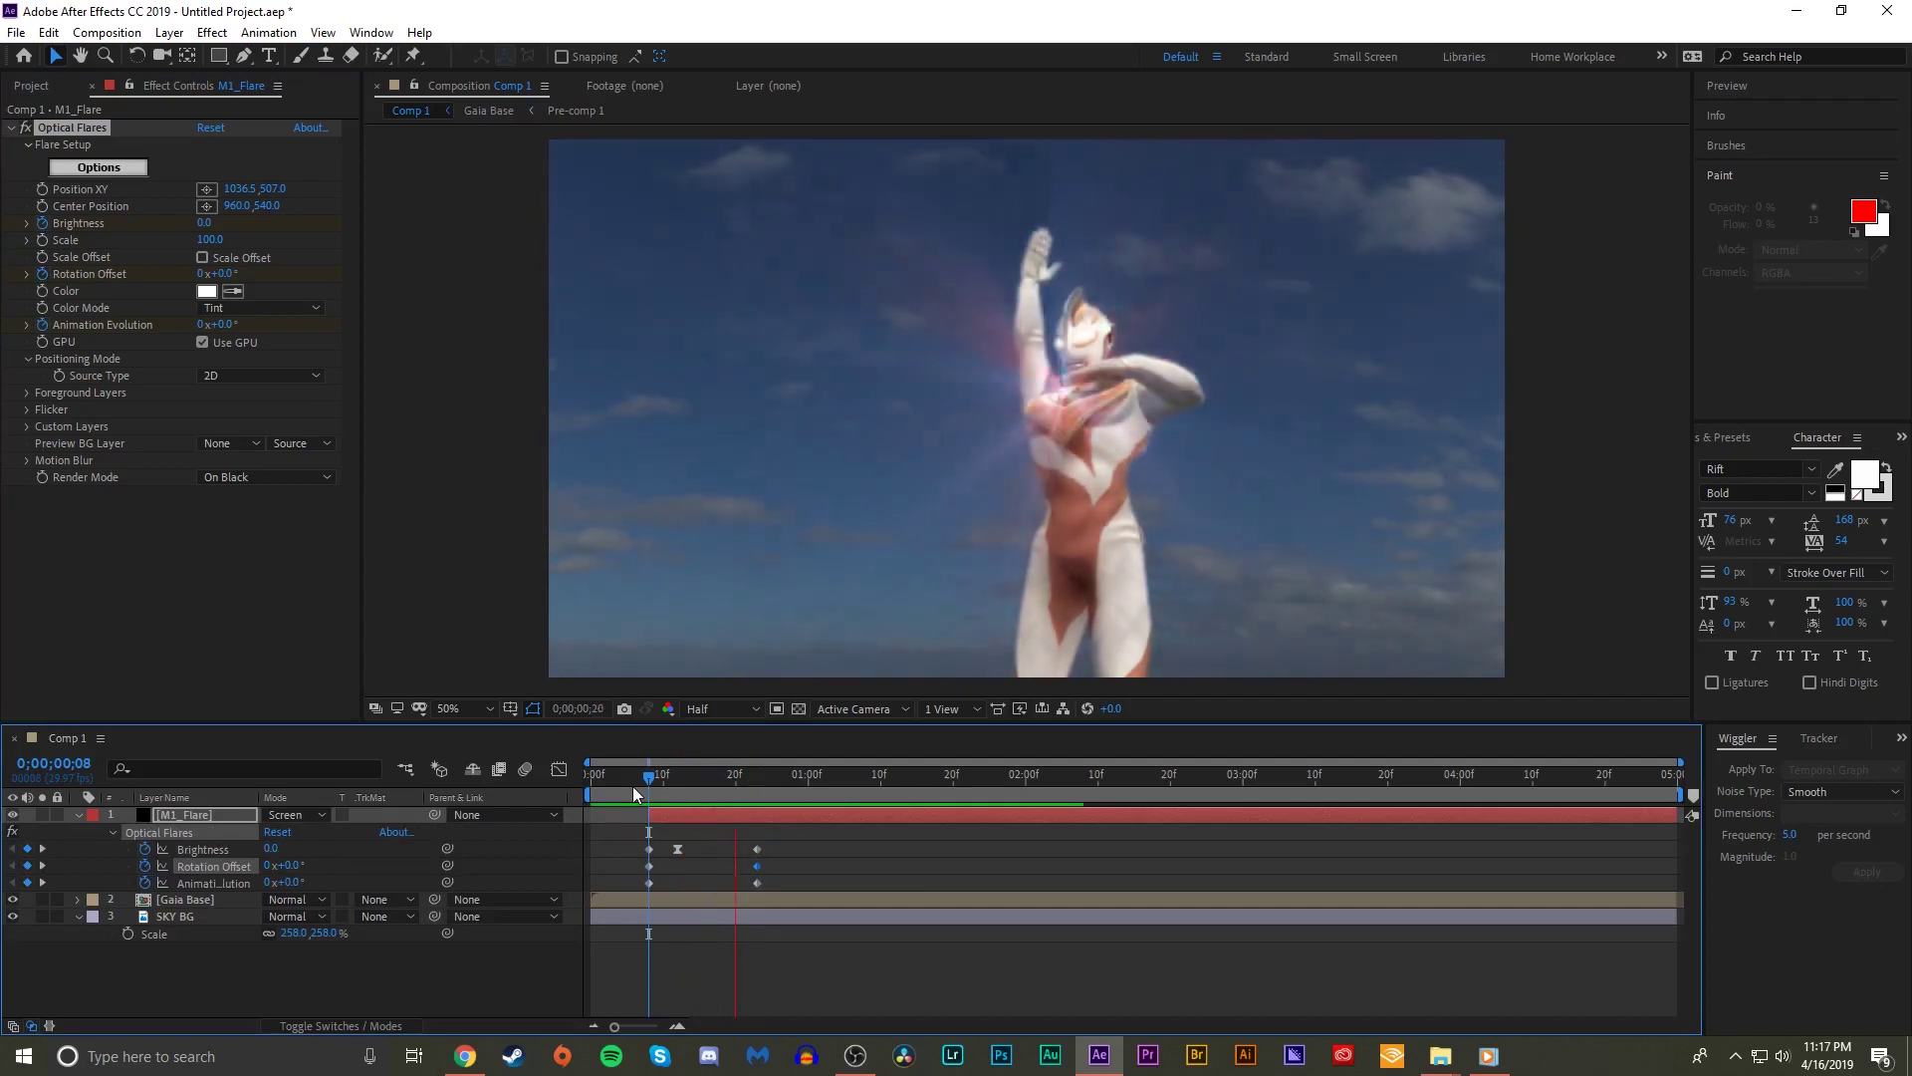
drag(637, 775, 714, 790)
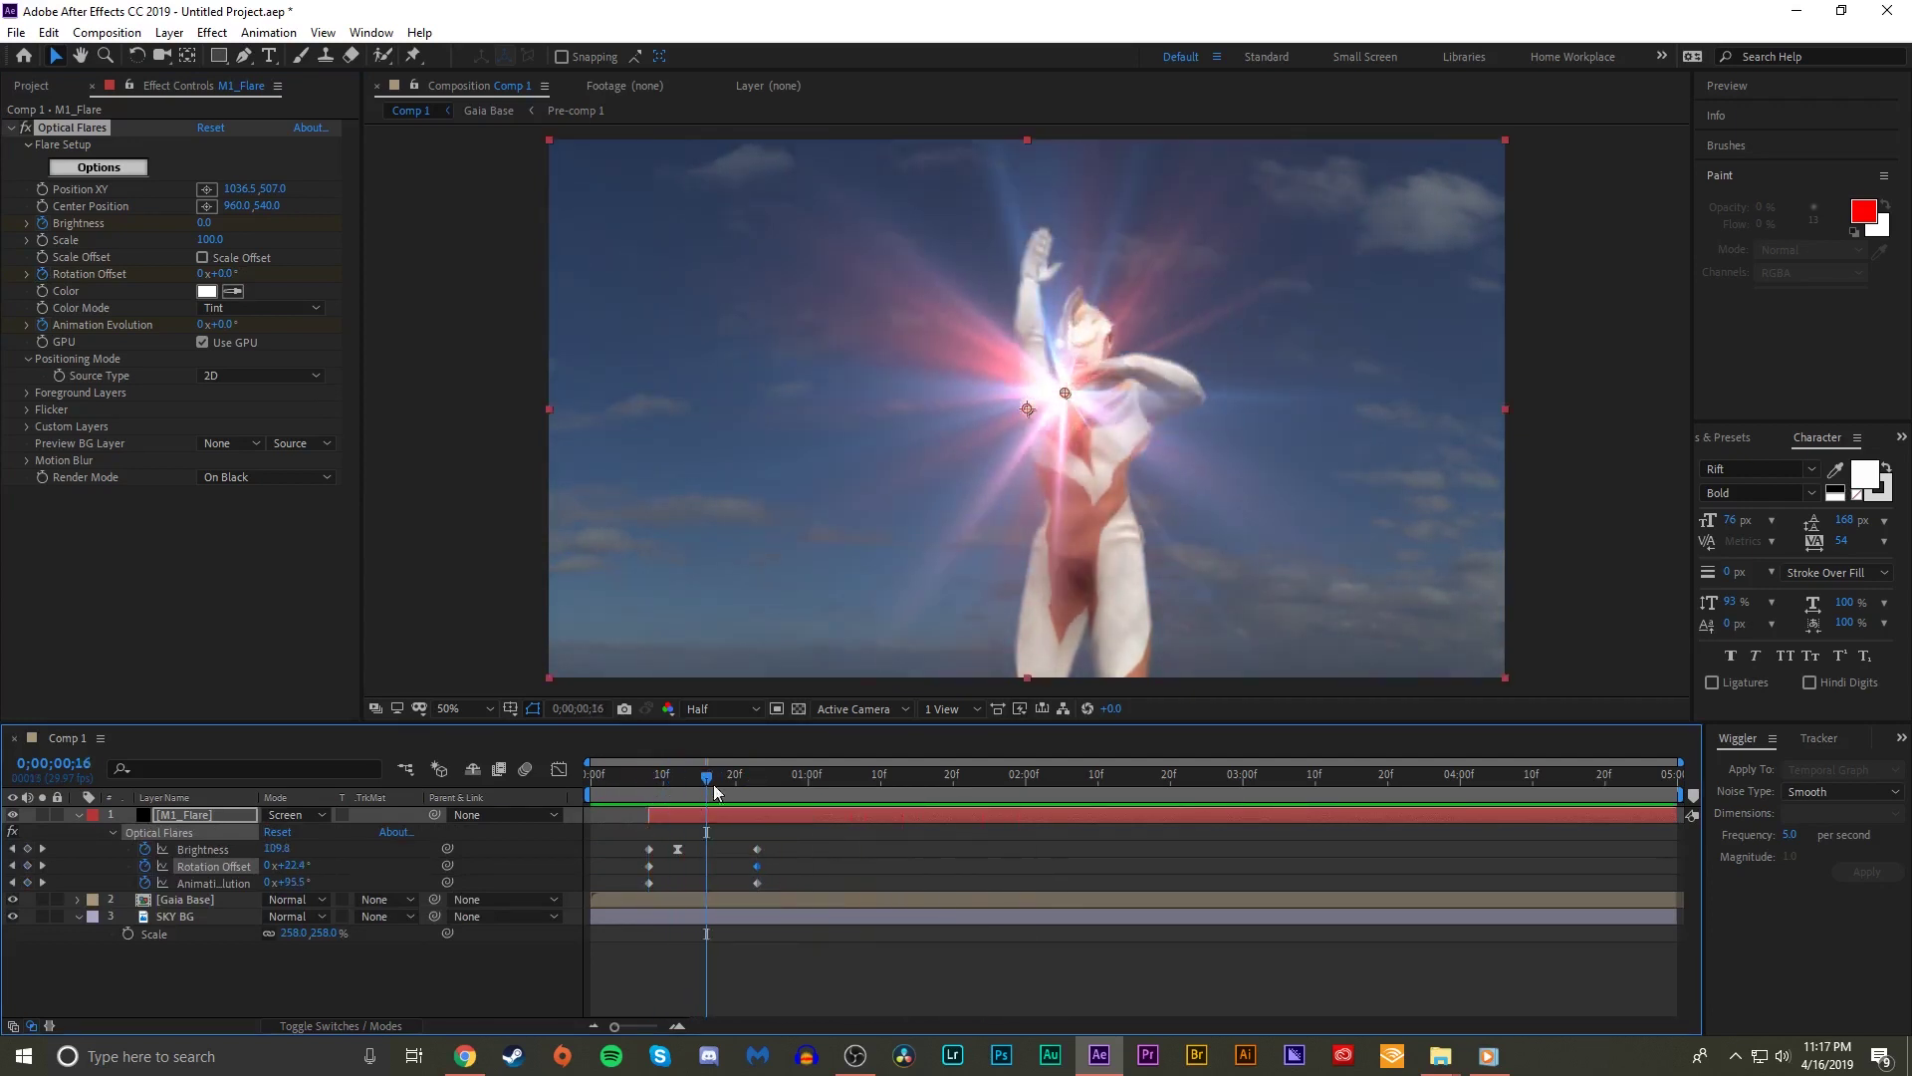
- Set the flare's flicker Speed to 32 and Amount to 100, and preview the flickering flash
click(27, 410)
drag(208, 451, 198, 460)
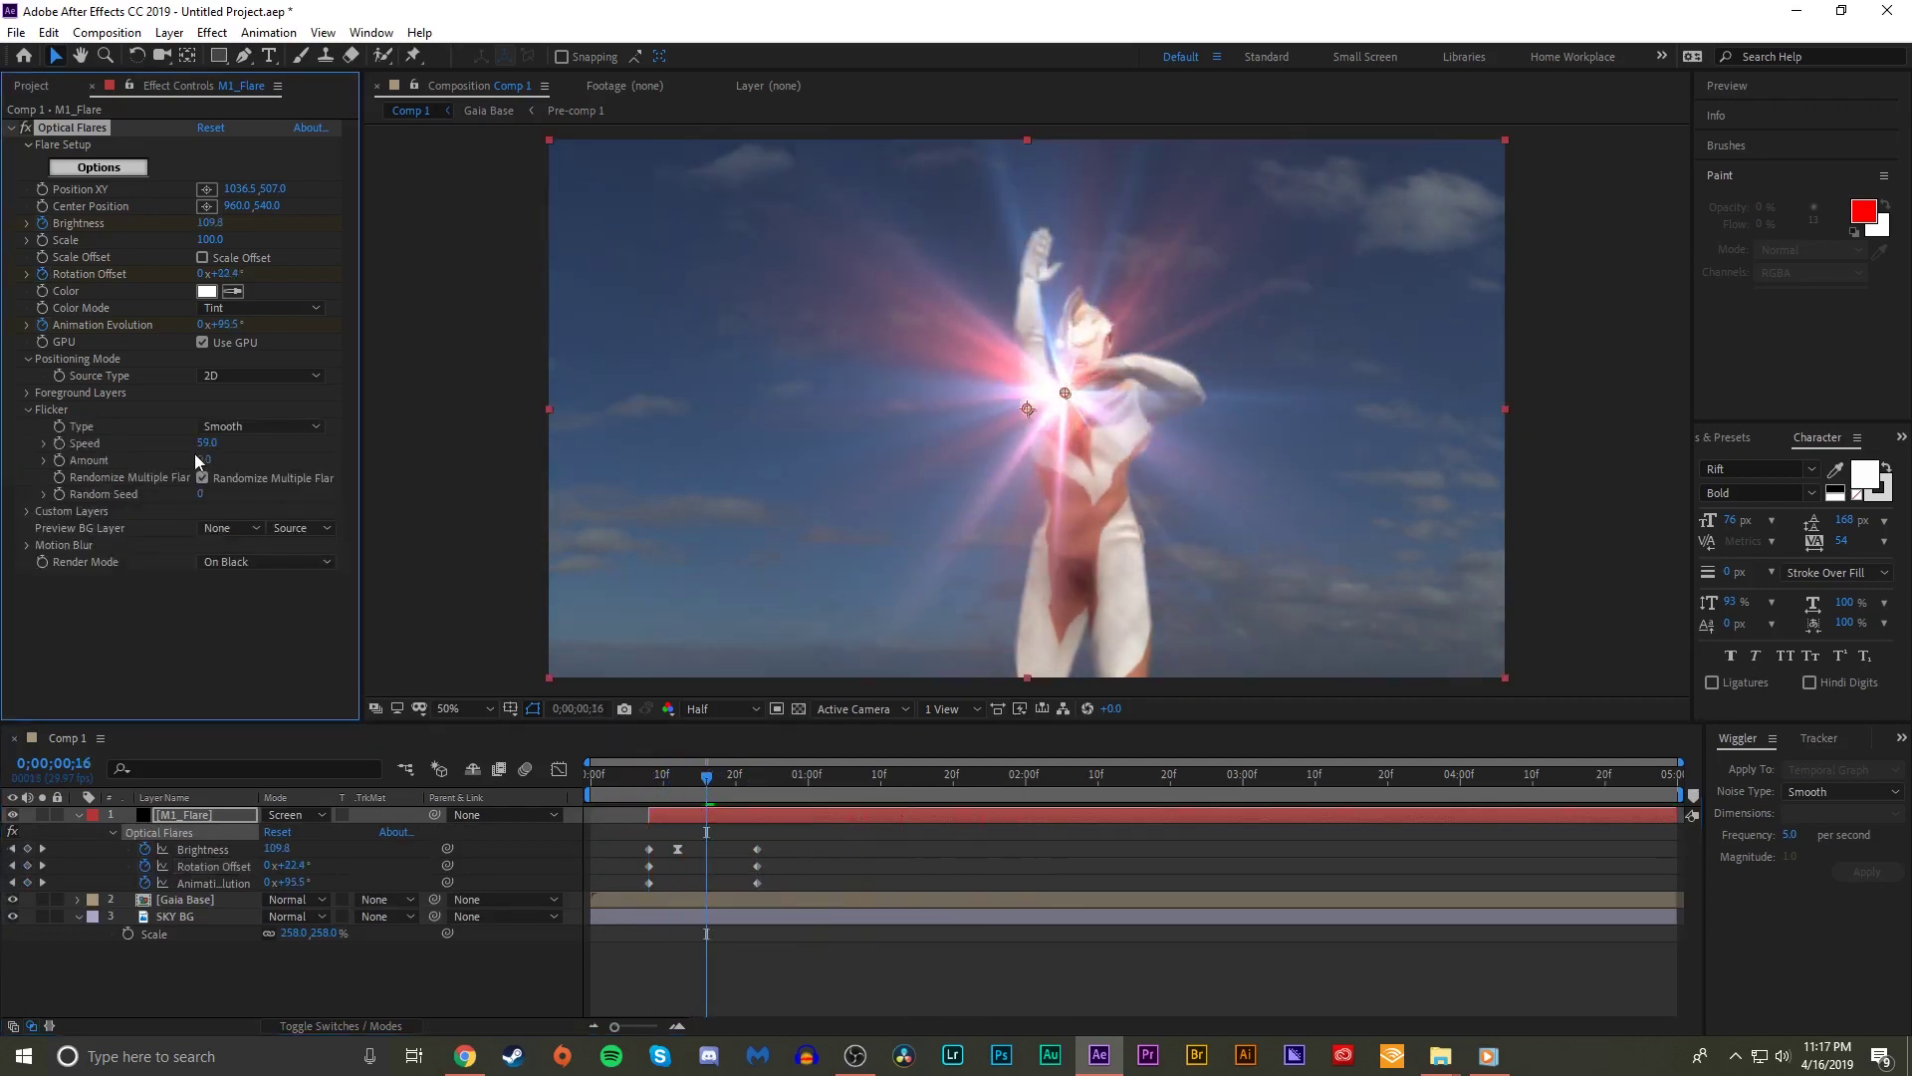
key(ctrl+z)
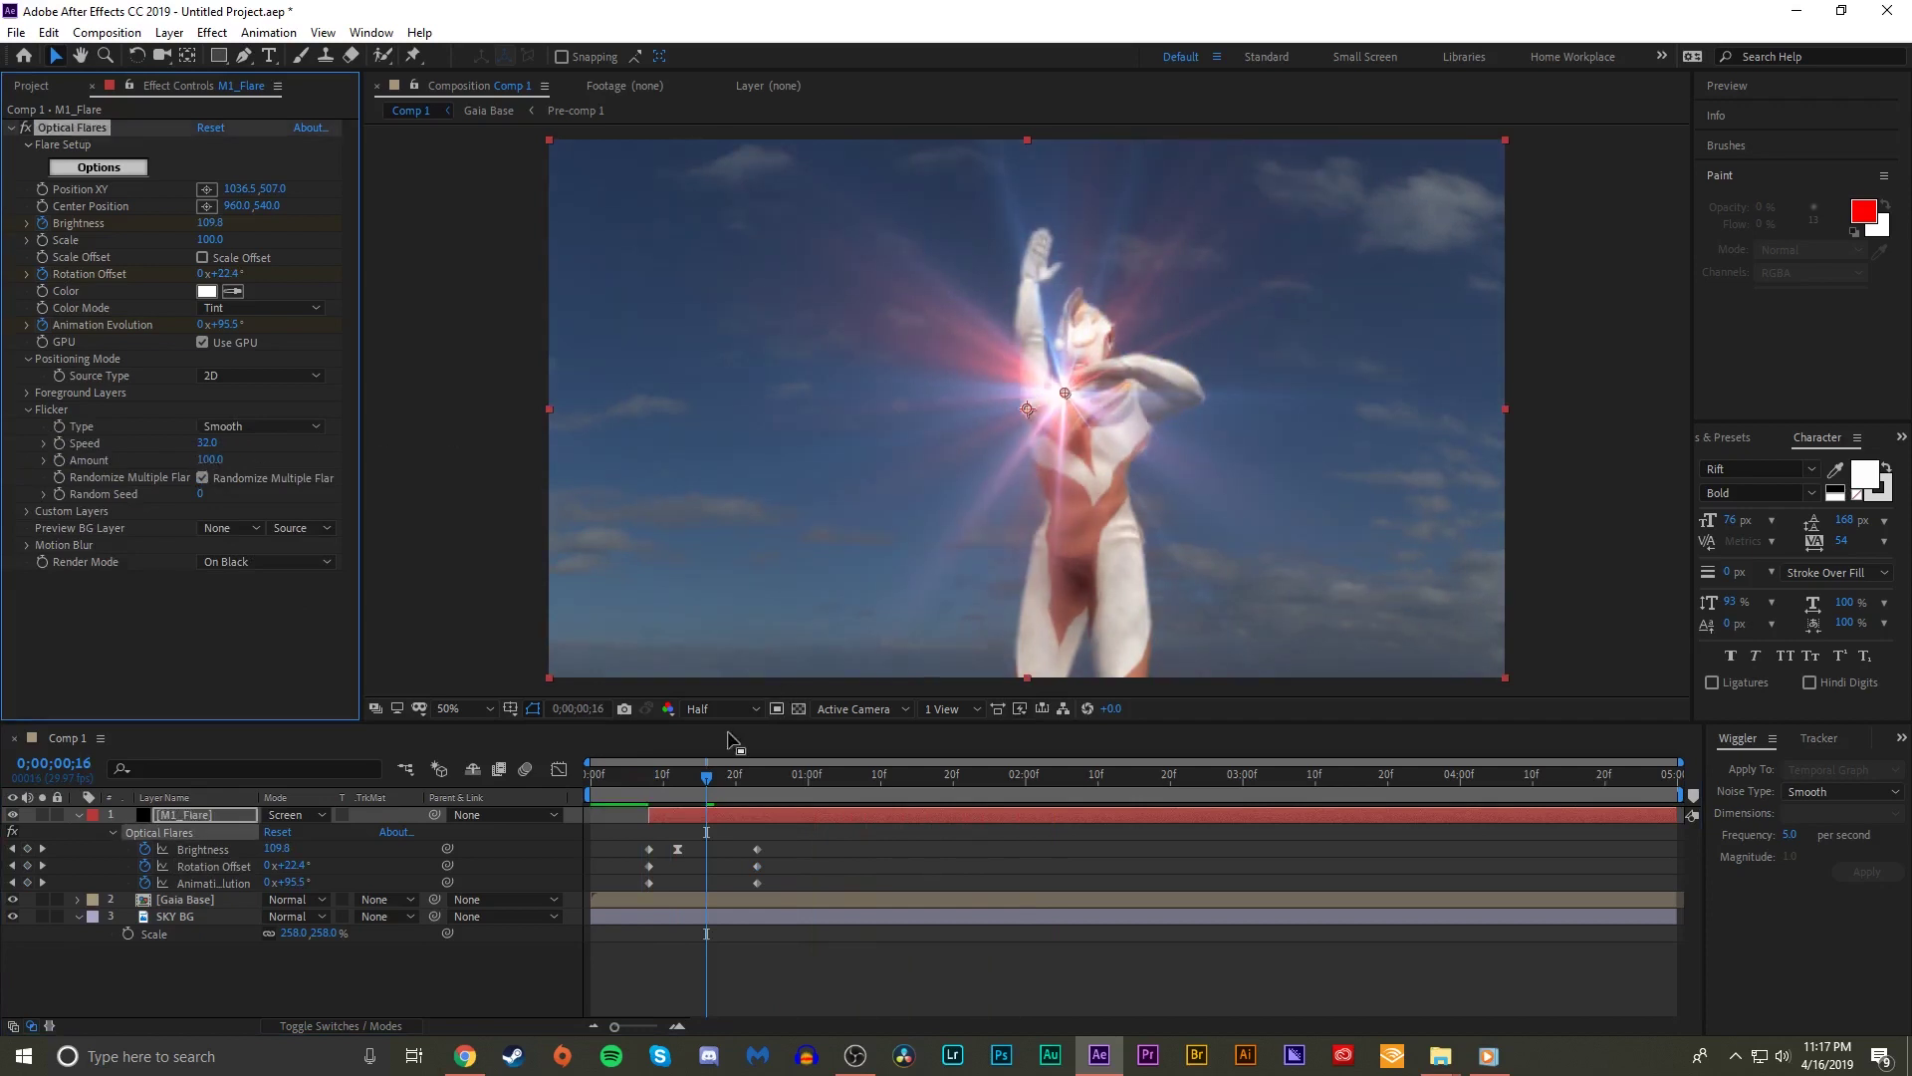
click(643, 777)
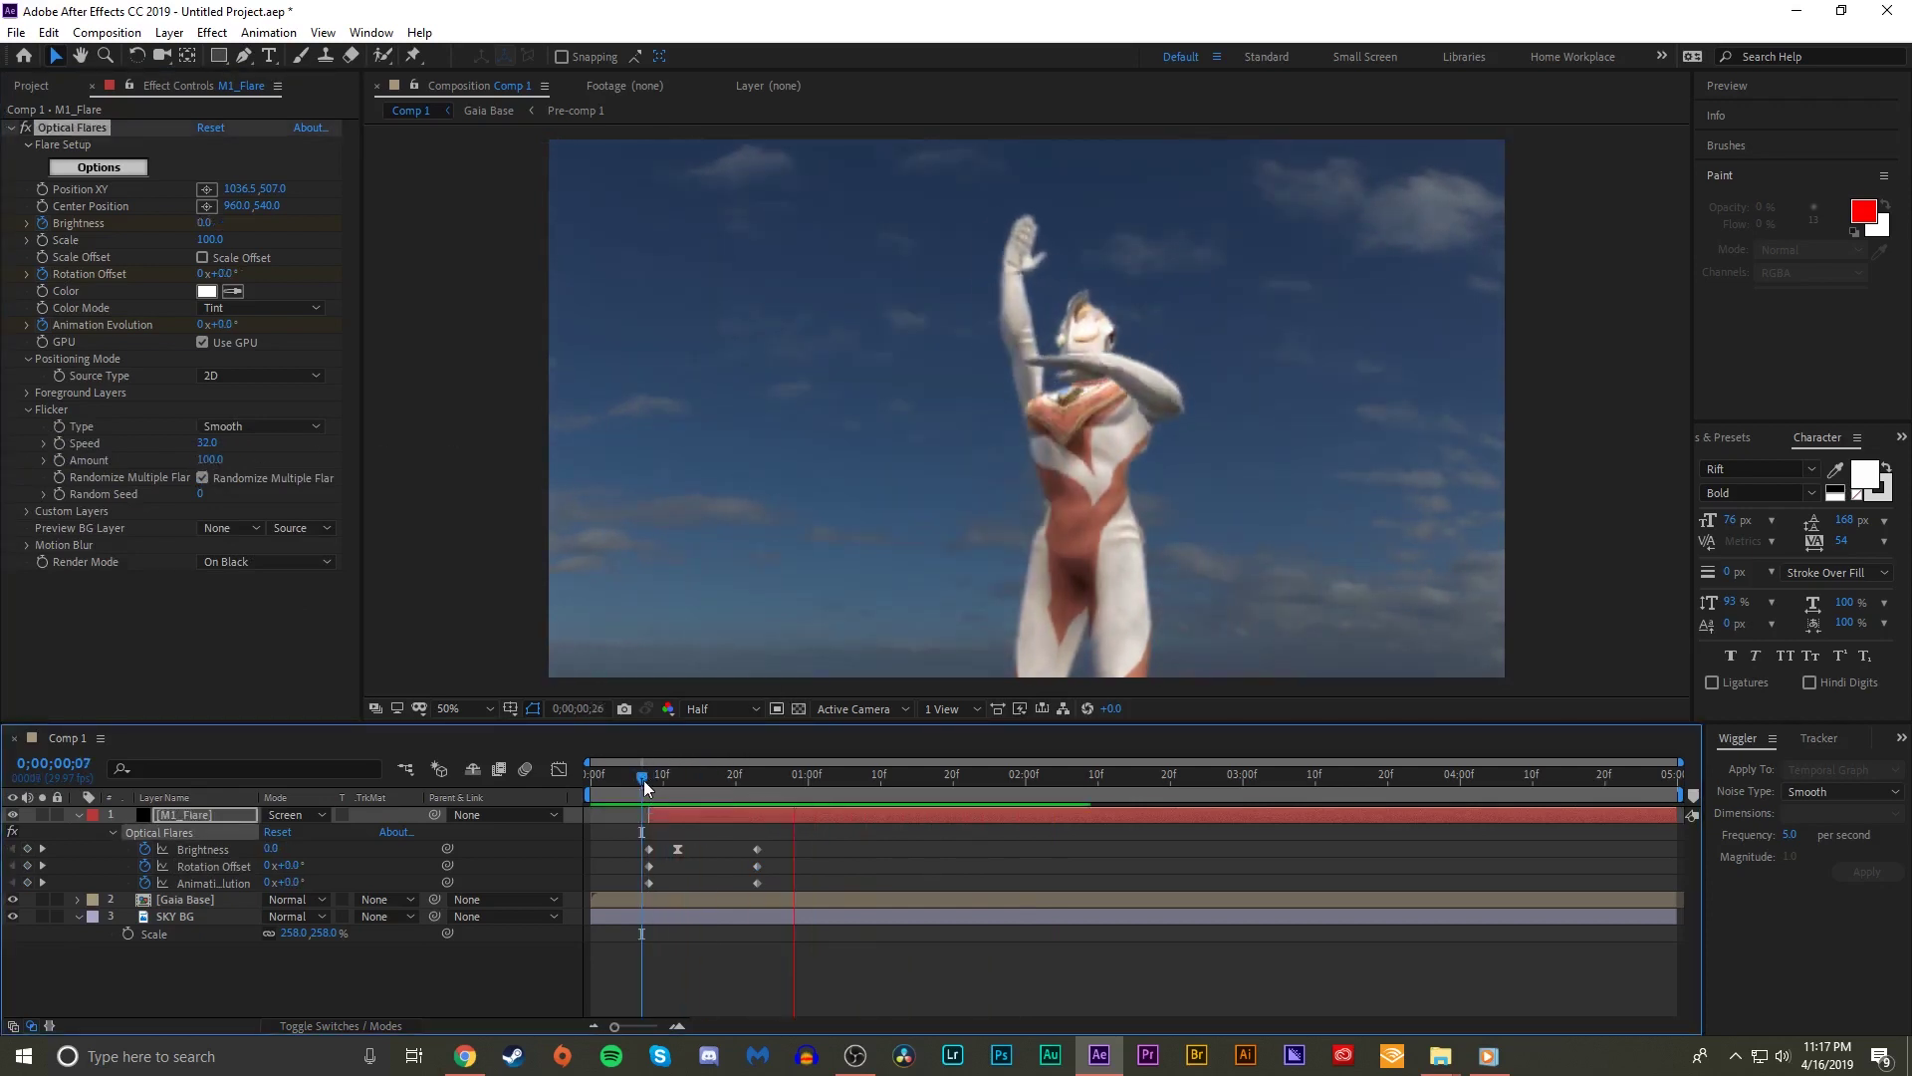
drag(644, 780, 607, 779)
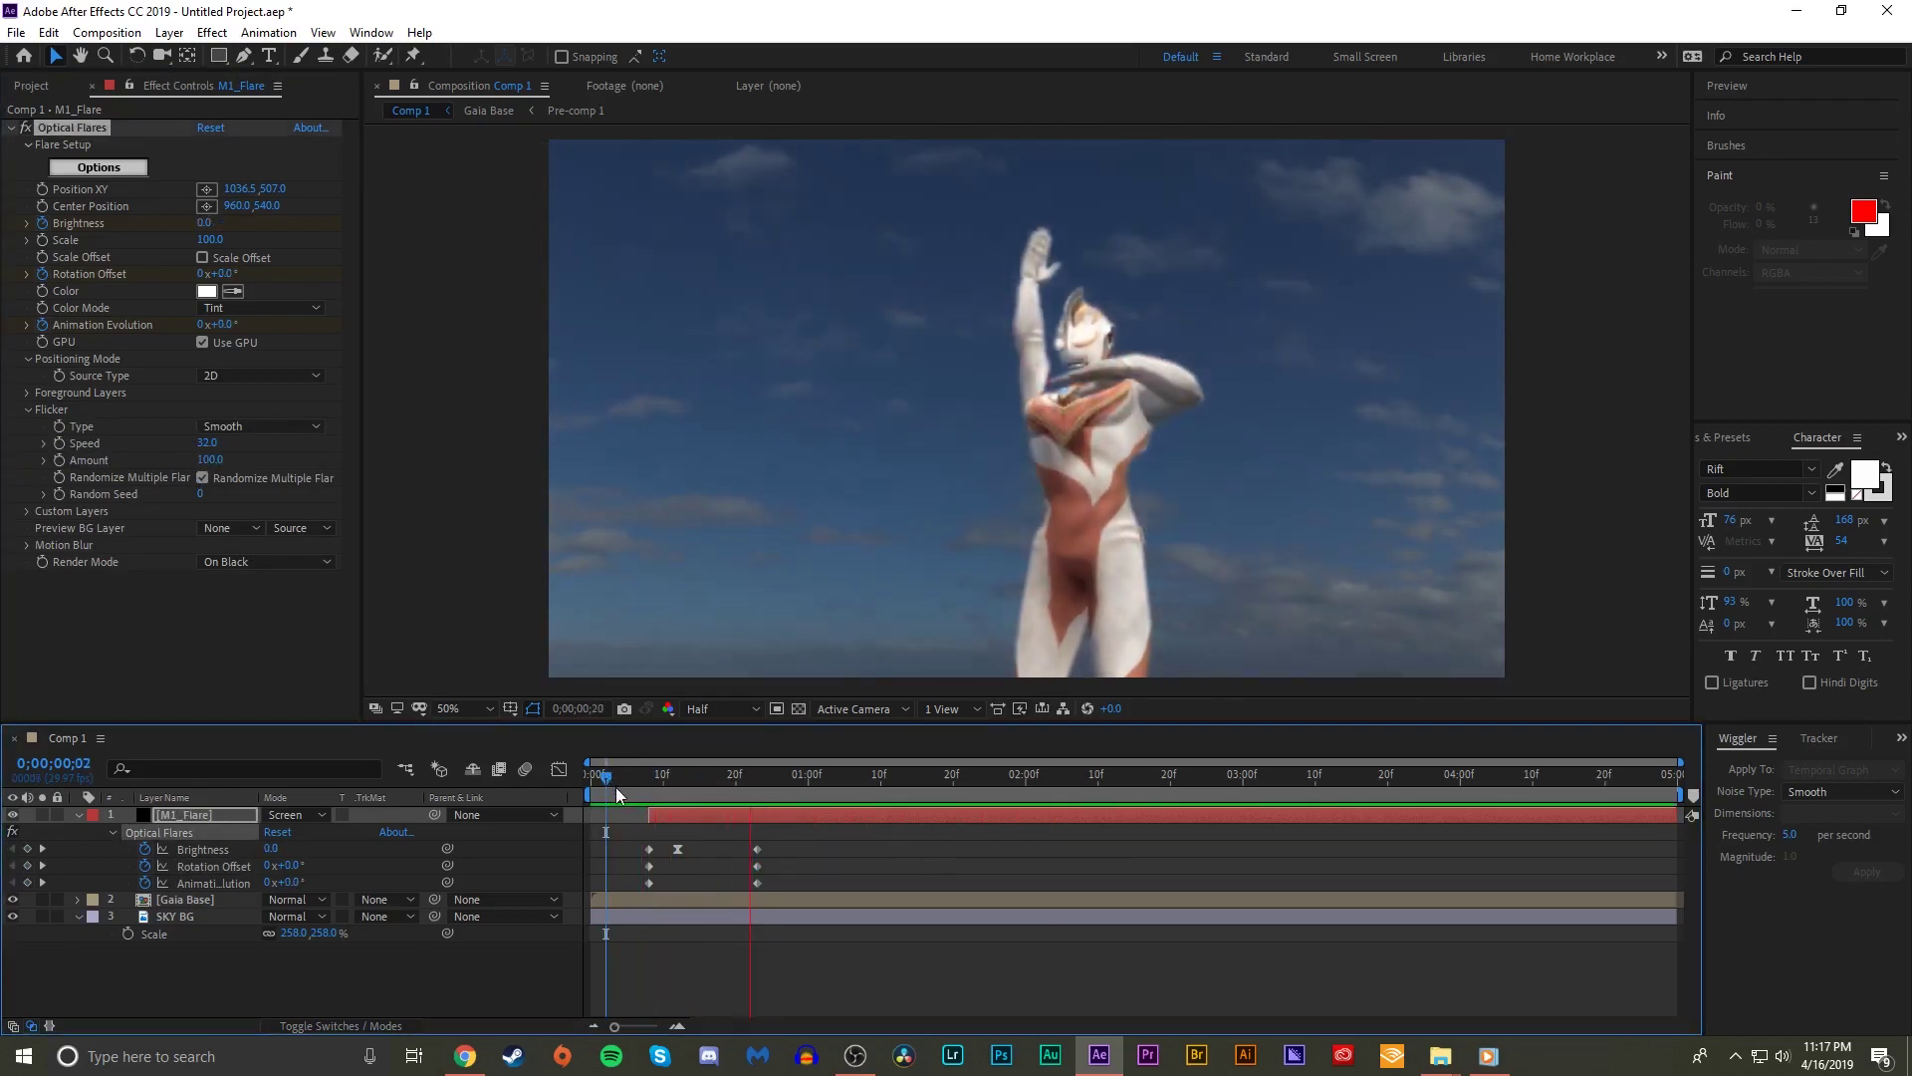
click(671, 785)
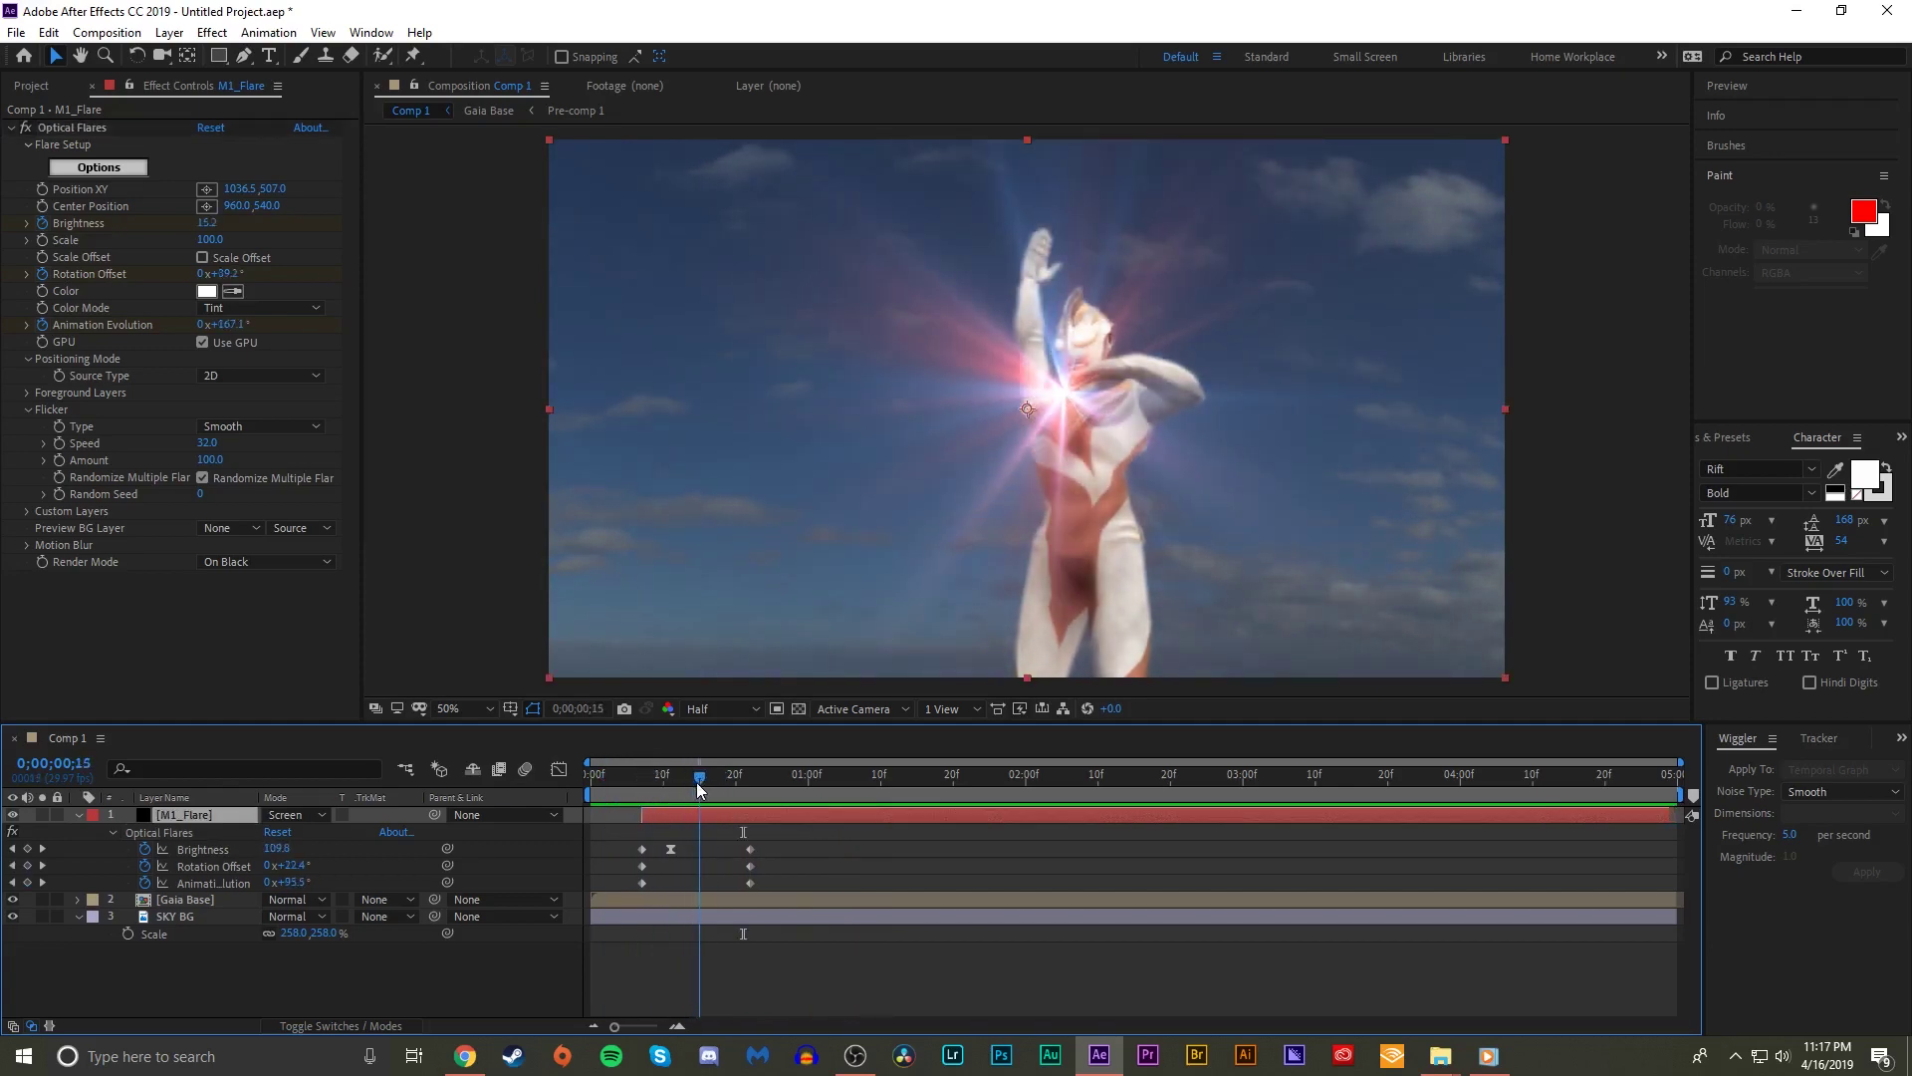
- Apply the Messy lens texture image to the flare's global parameters, accept the design and check it in the composition
click(110, 175)
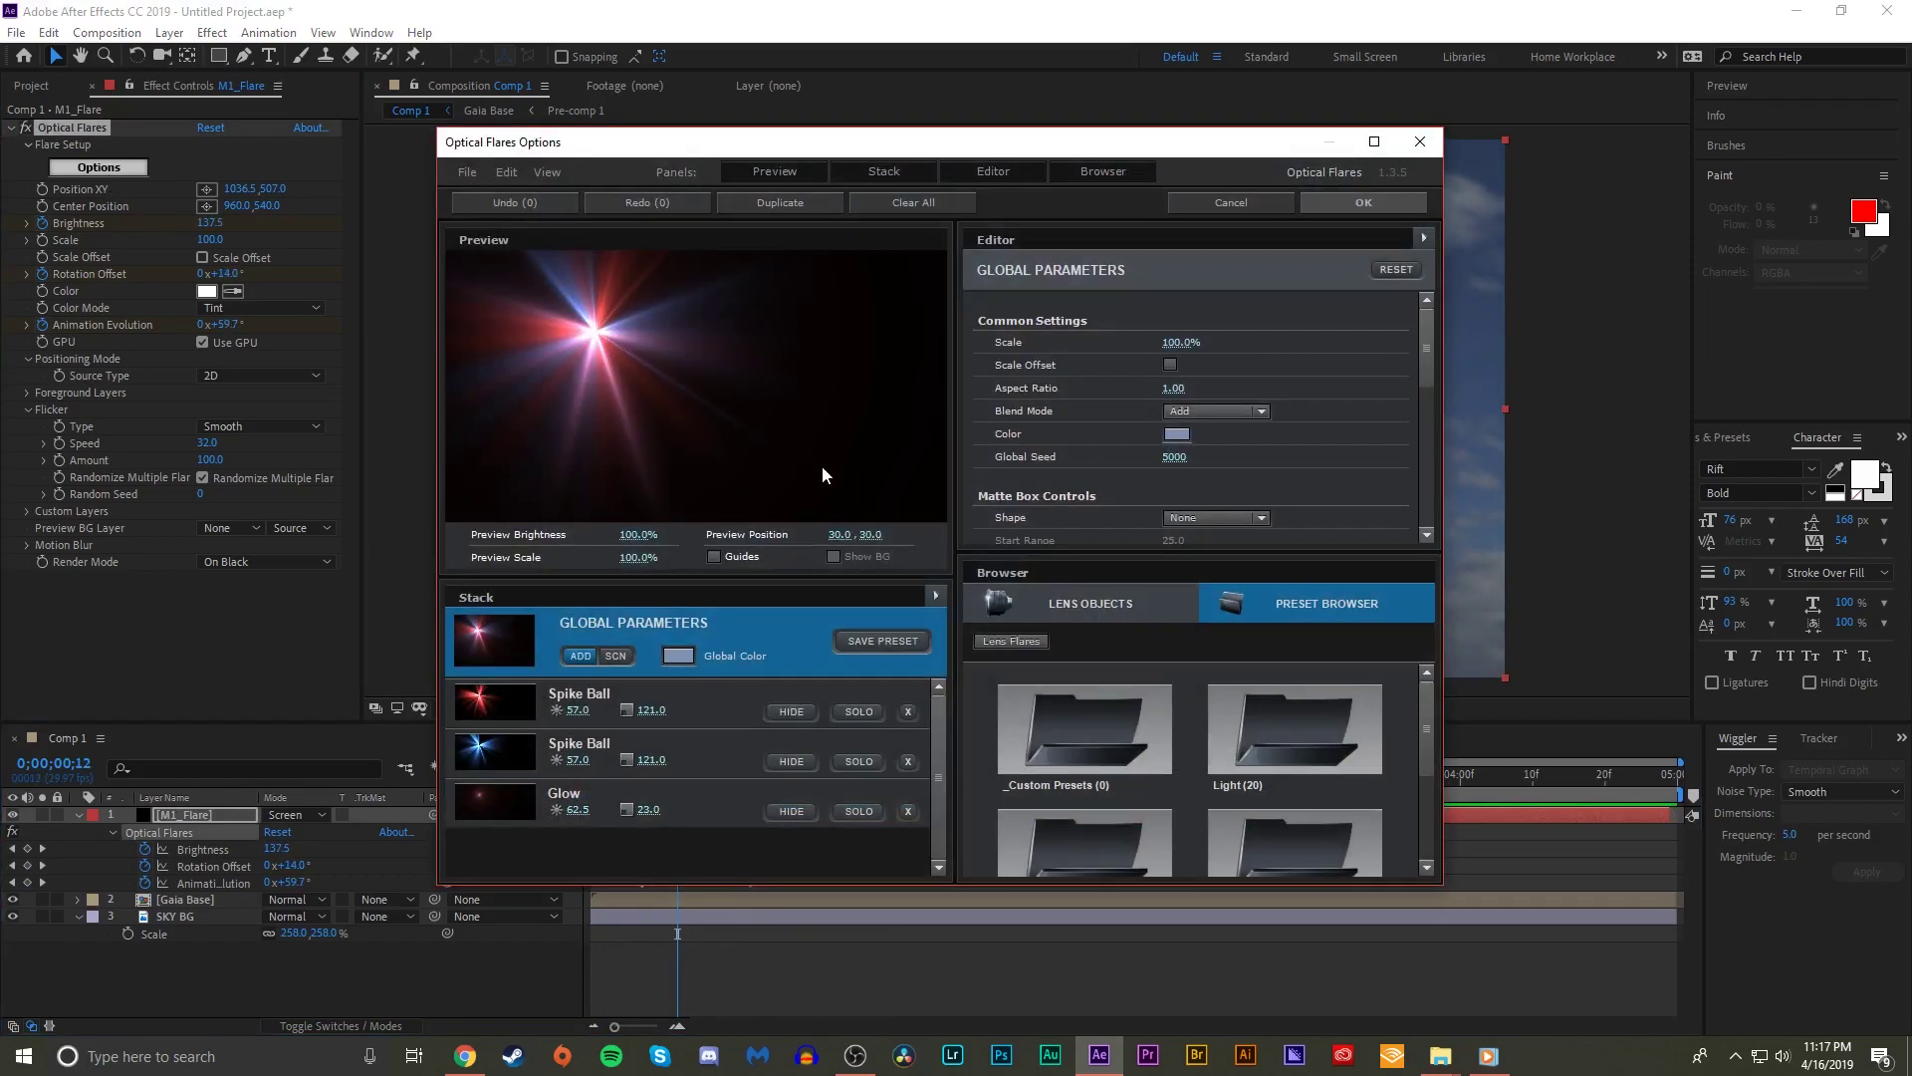
scroll(1095, 492, down, 3)
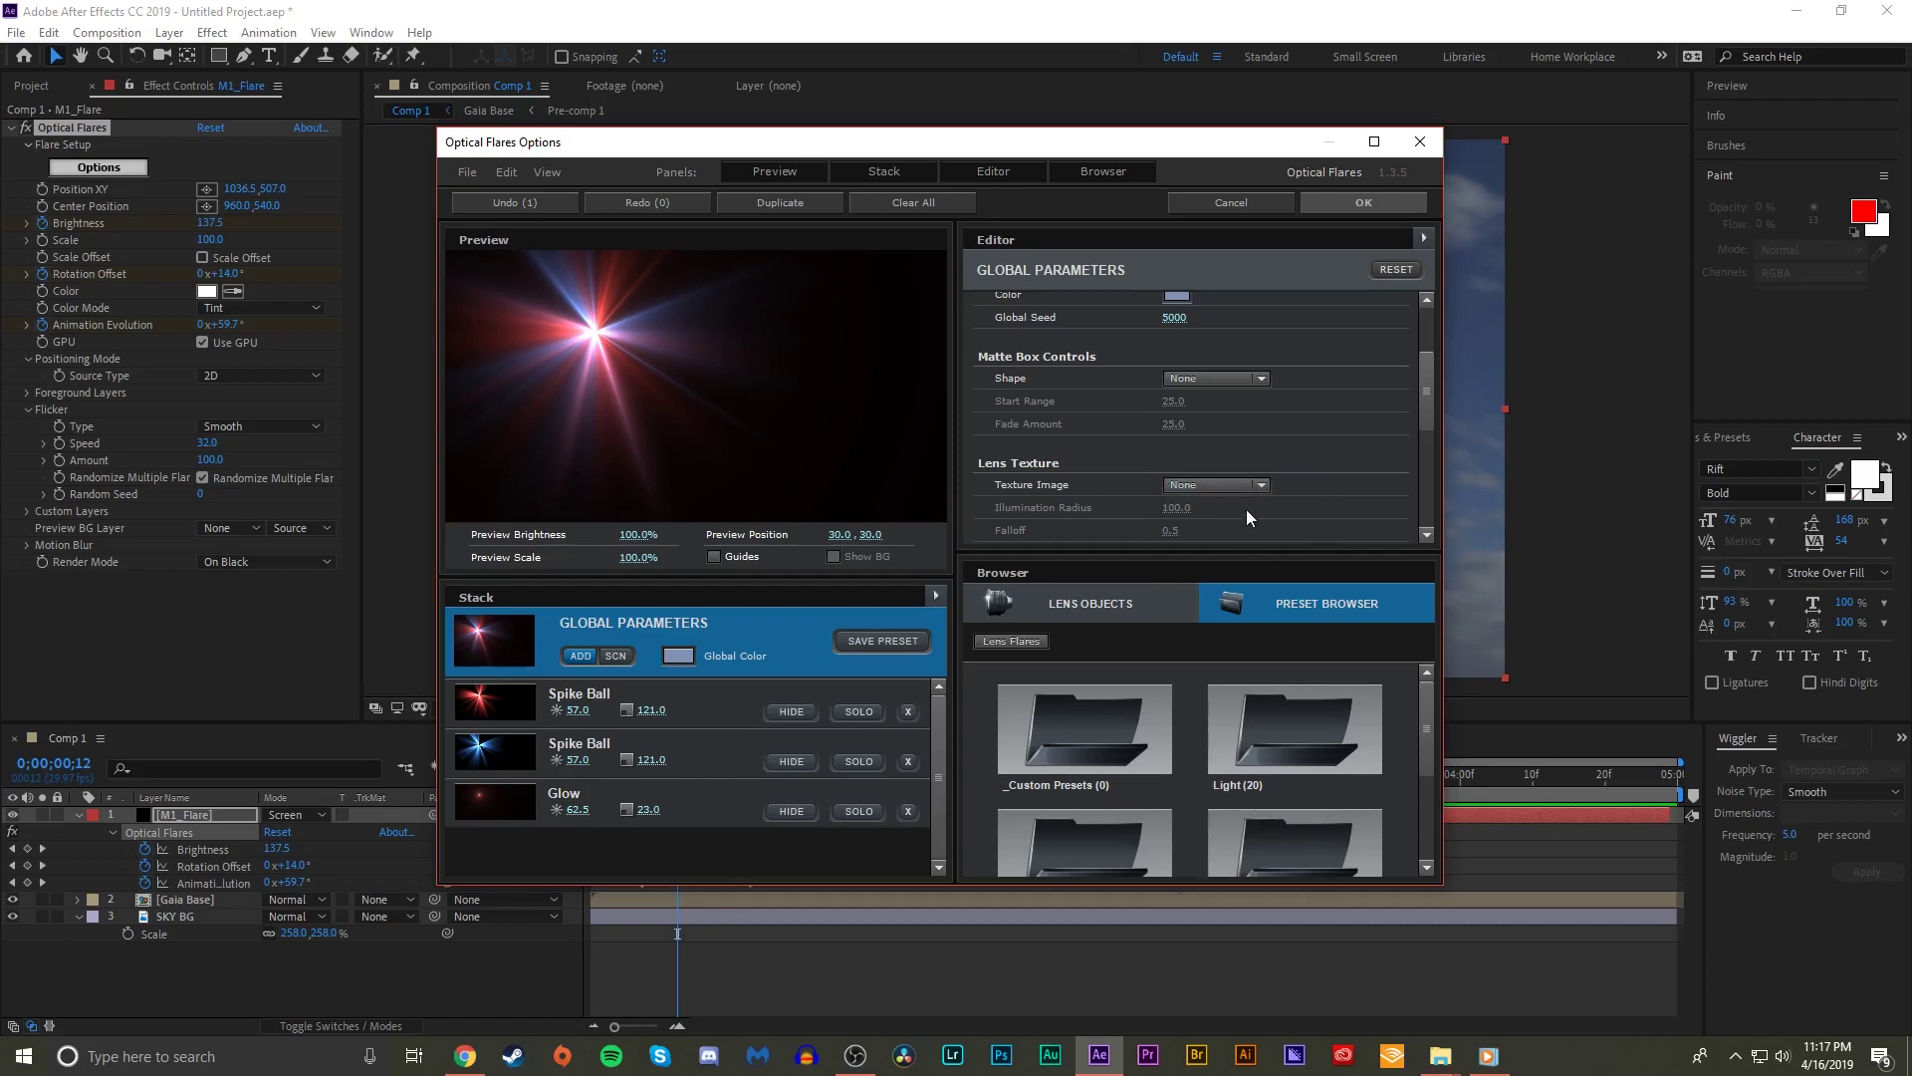
click(1216, 485)
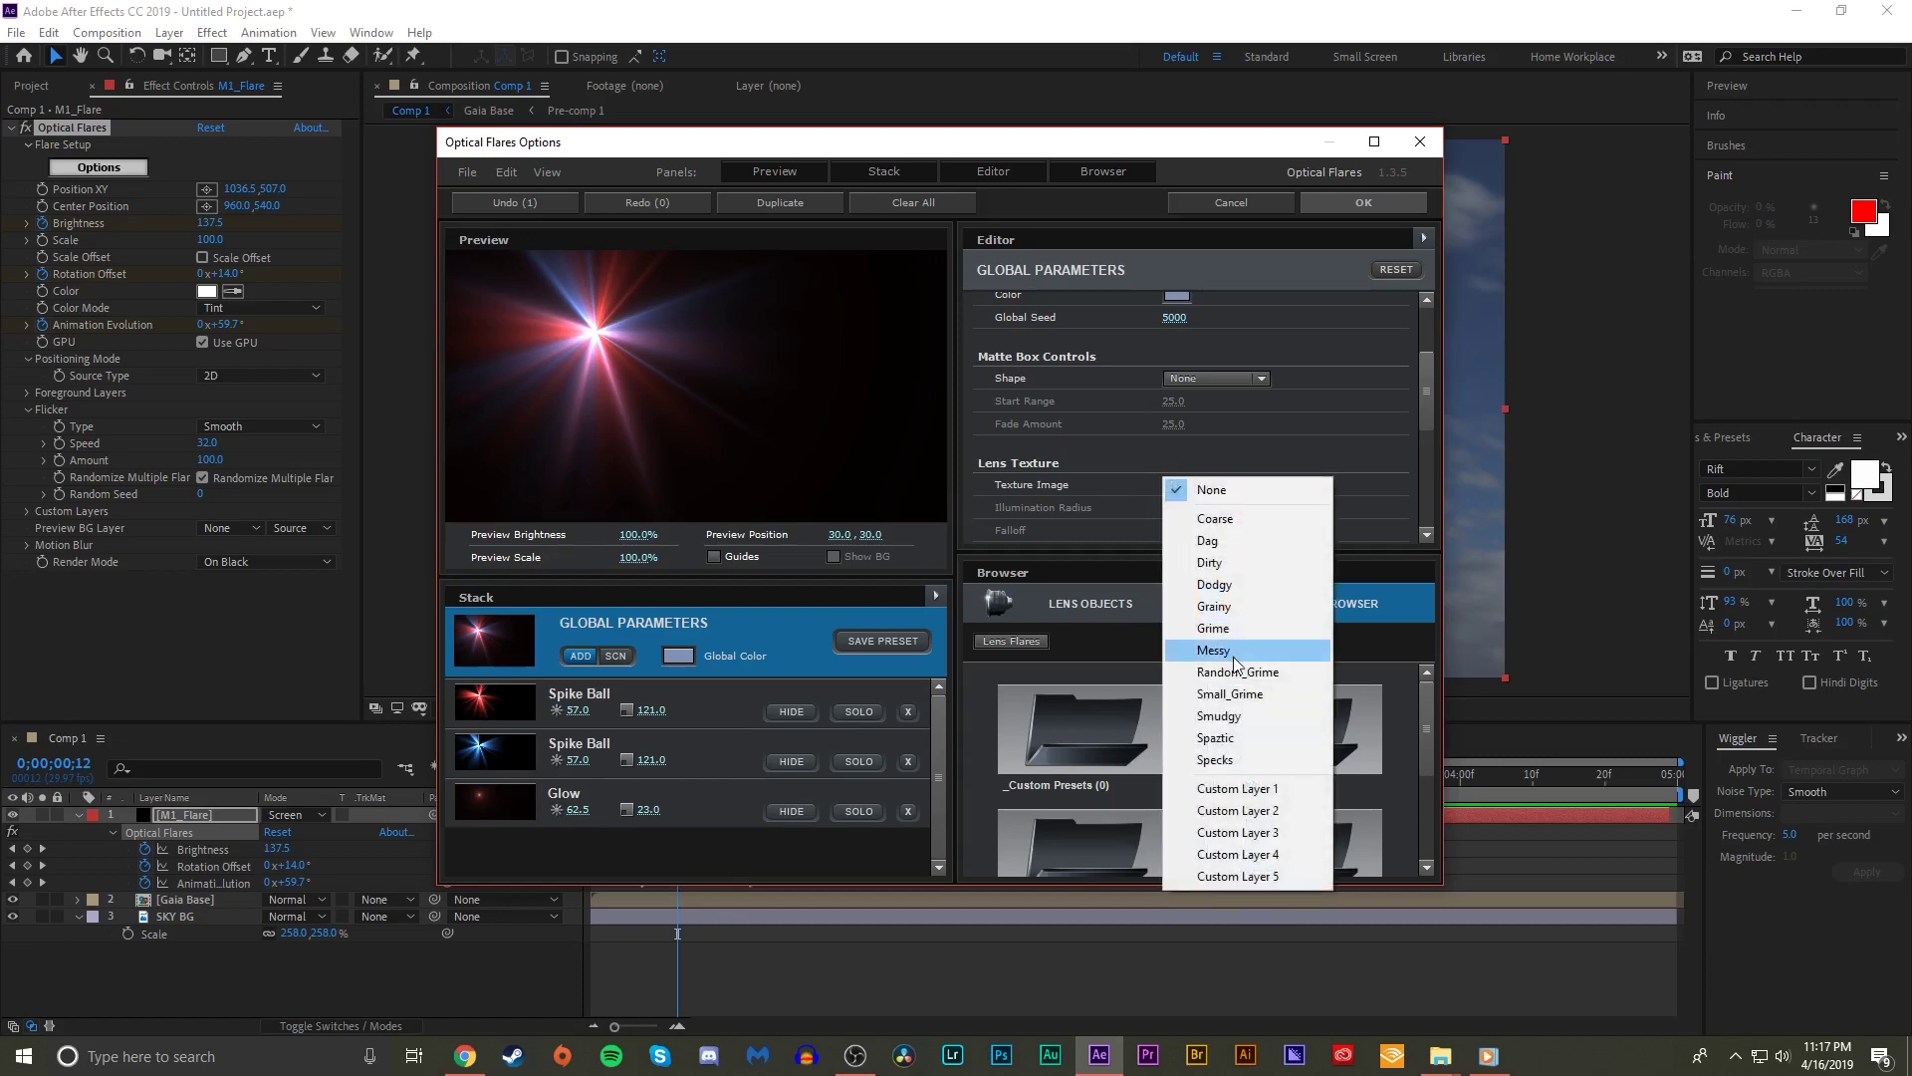
click(1240, 649)
click(1366, 203)
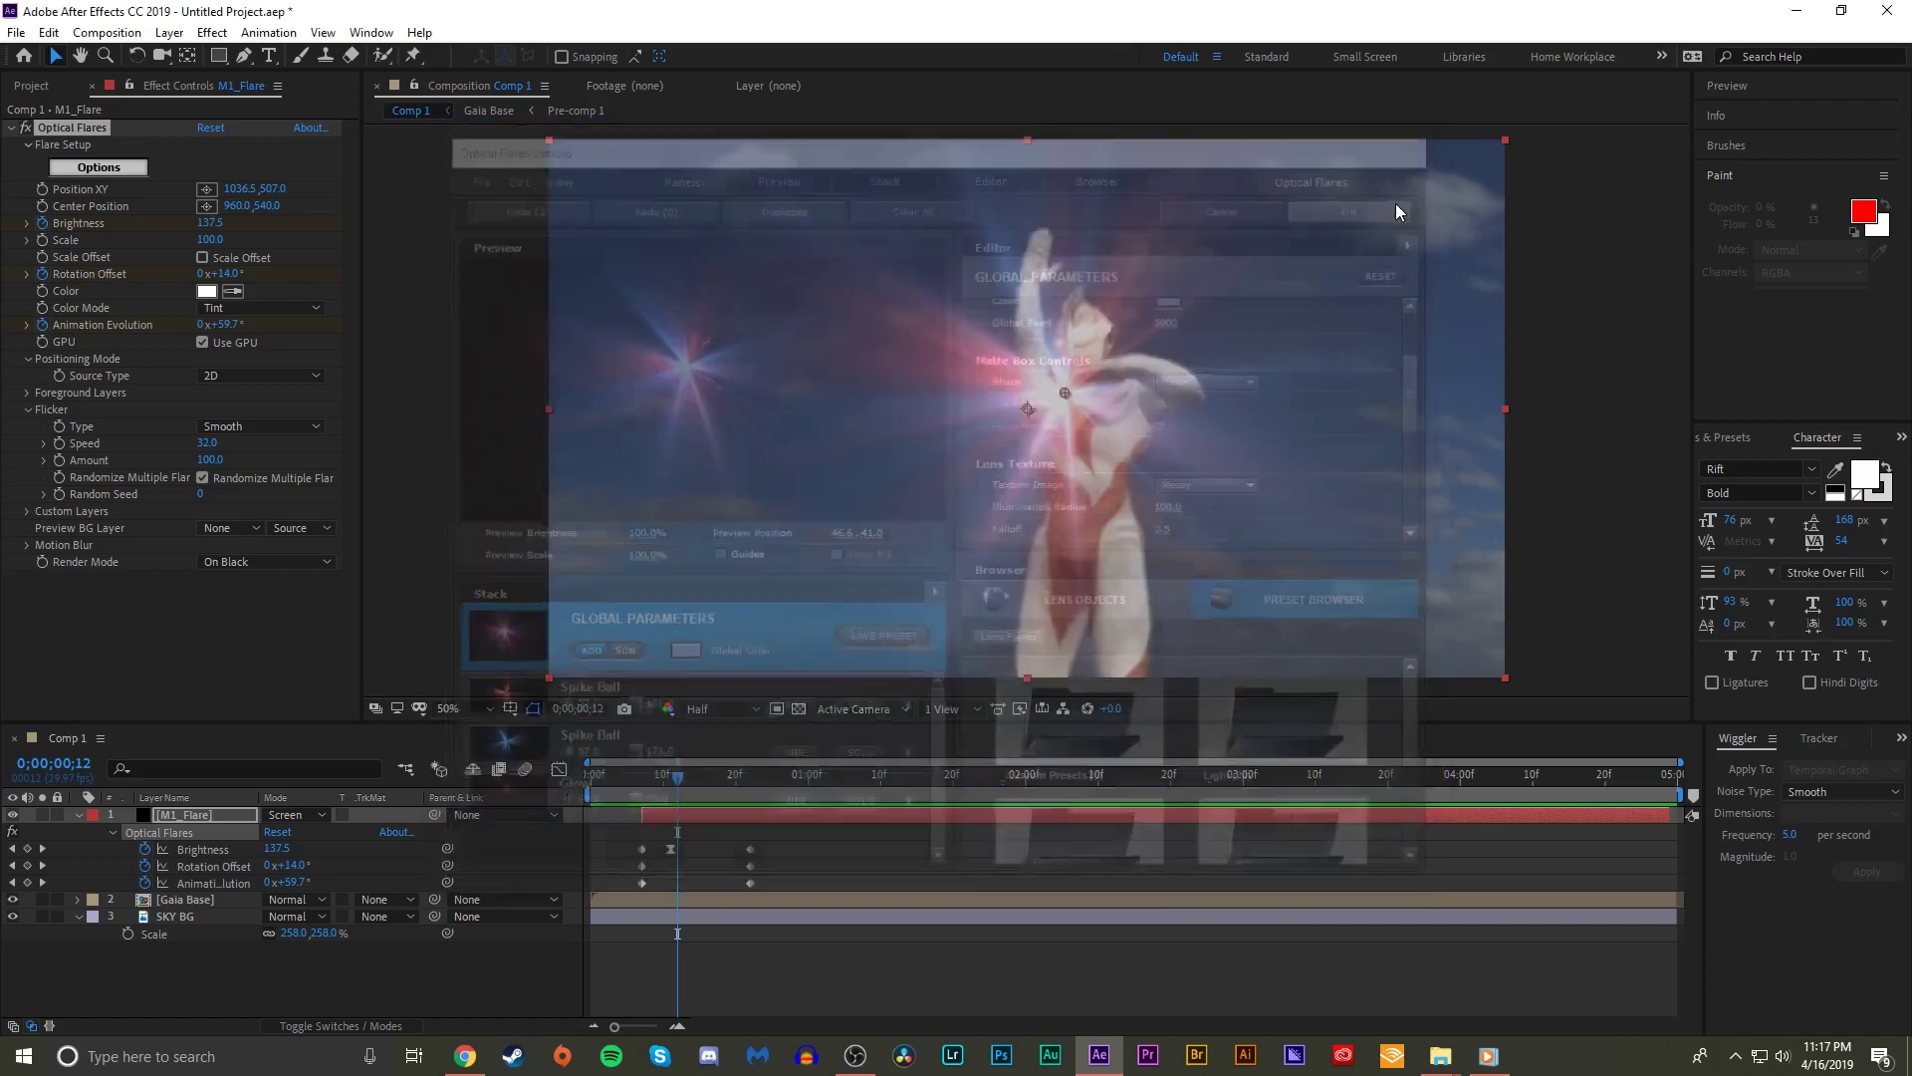
mouse_move(678, 775)
mouse_down()
mouse_move(613, 776)
mouse_move(676, 777)
mouse_up()
key(space)
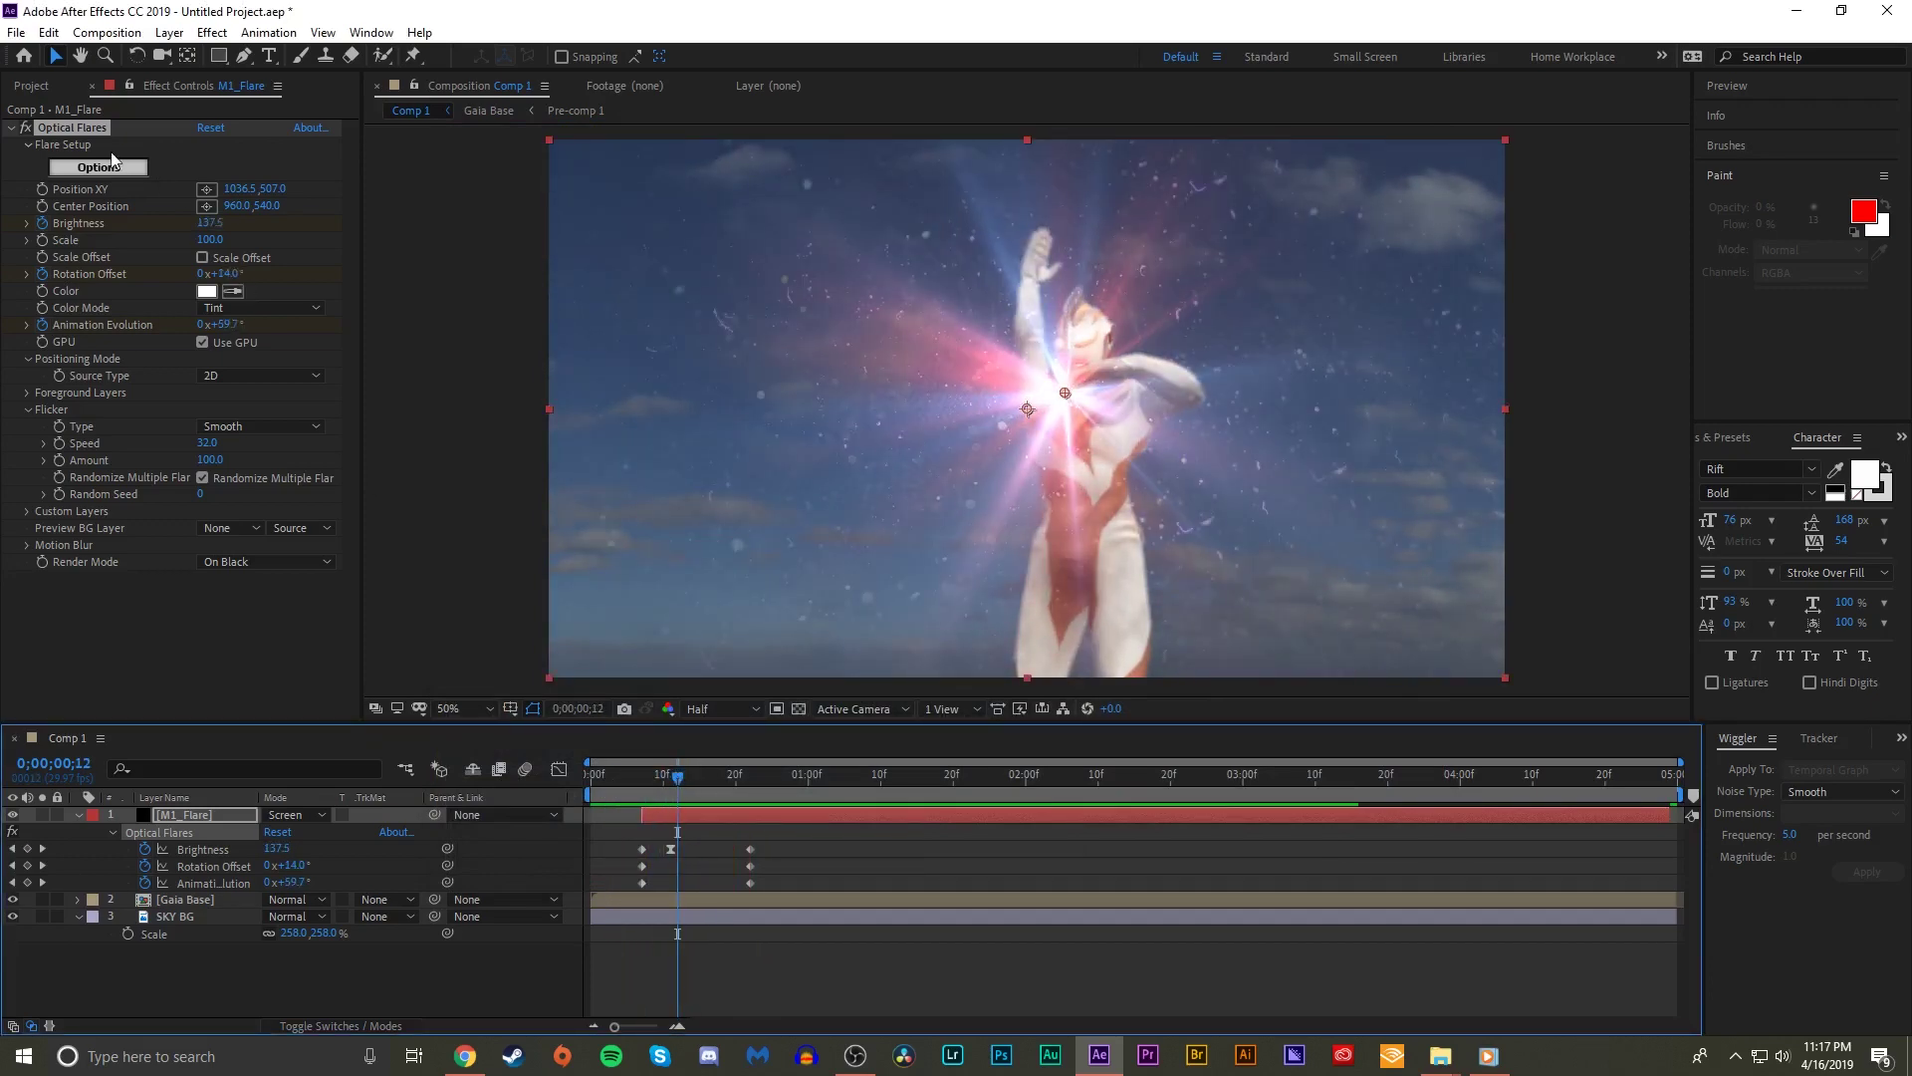
- Add a Lens Orbs object to the flare design and reposition the flare in the preview to check it
click(99, 167)
click(1006, 594)
scroll(1227, 707, down, 3)
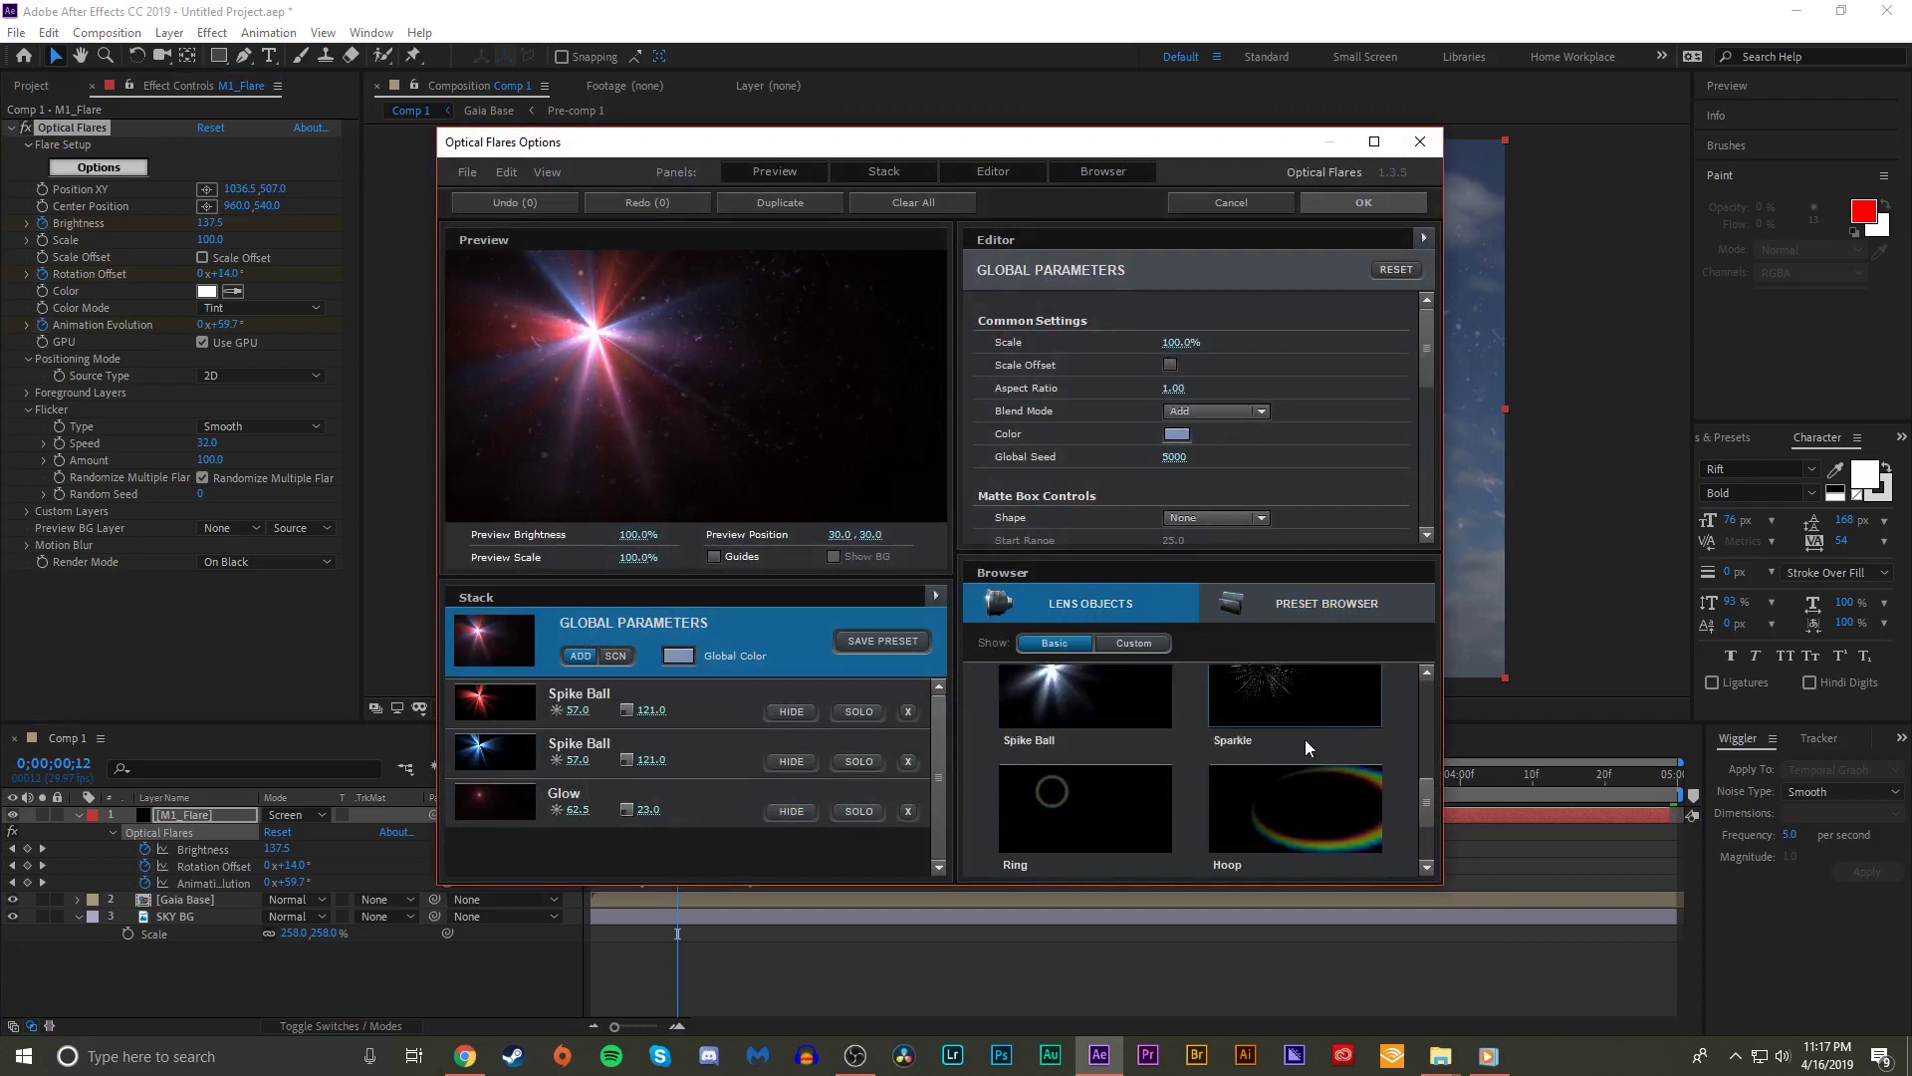
scroll(1305, 739, down, 2)
click(1295, 793)
click(689, 397)
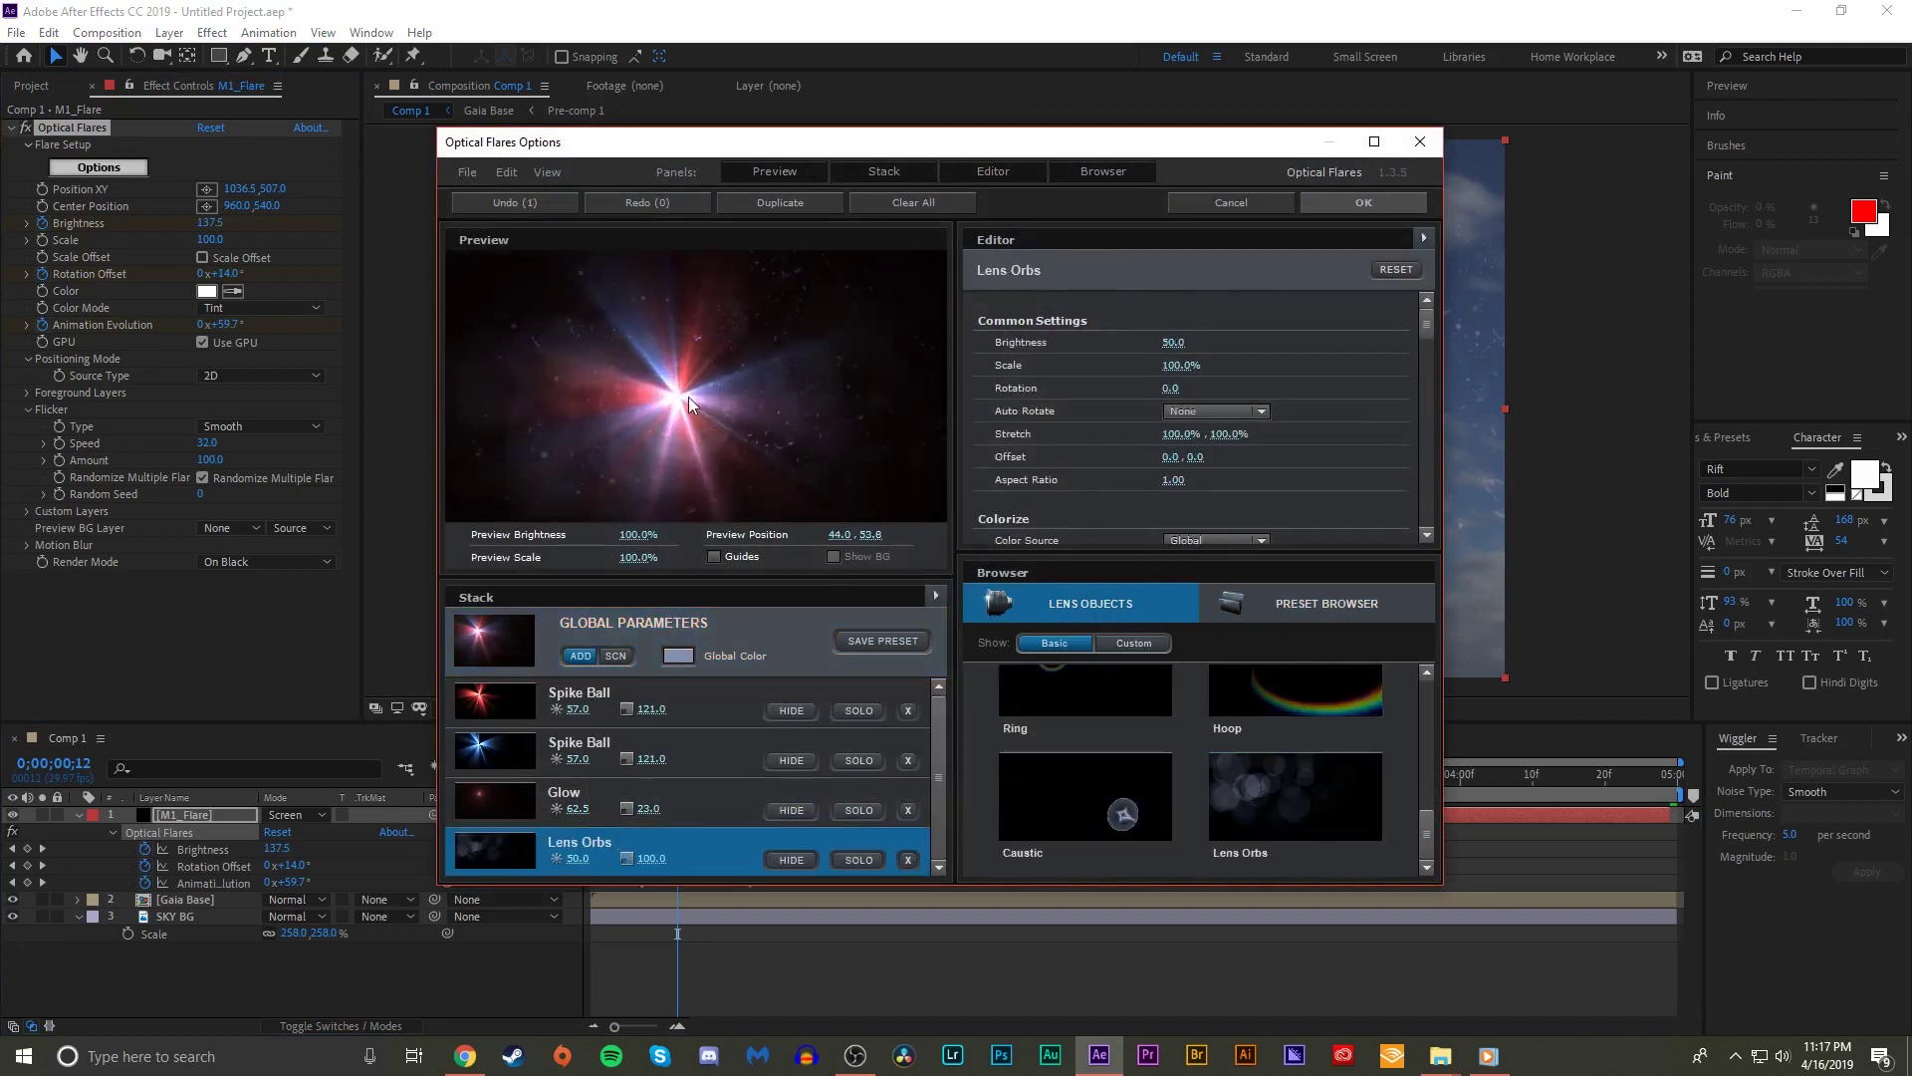
click(677, 370)
- Pick a new color for the added lens object in the flare design
scroll(1190, 419, down, 3)
click(1192, 446)
click(1274, 431)
drag(1179, 393, 1074, 258)
click(1332, 567)
scroll(1289, 749, up, 3)
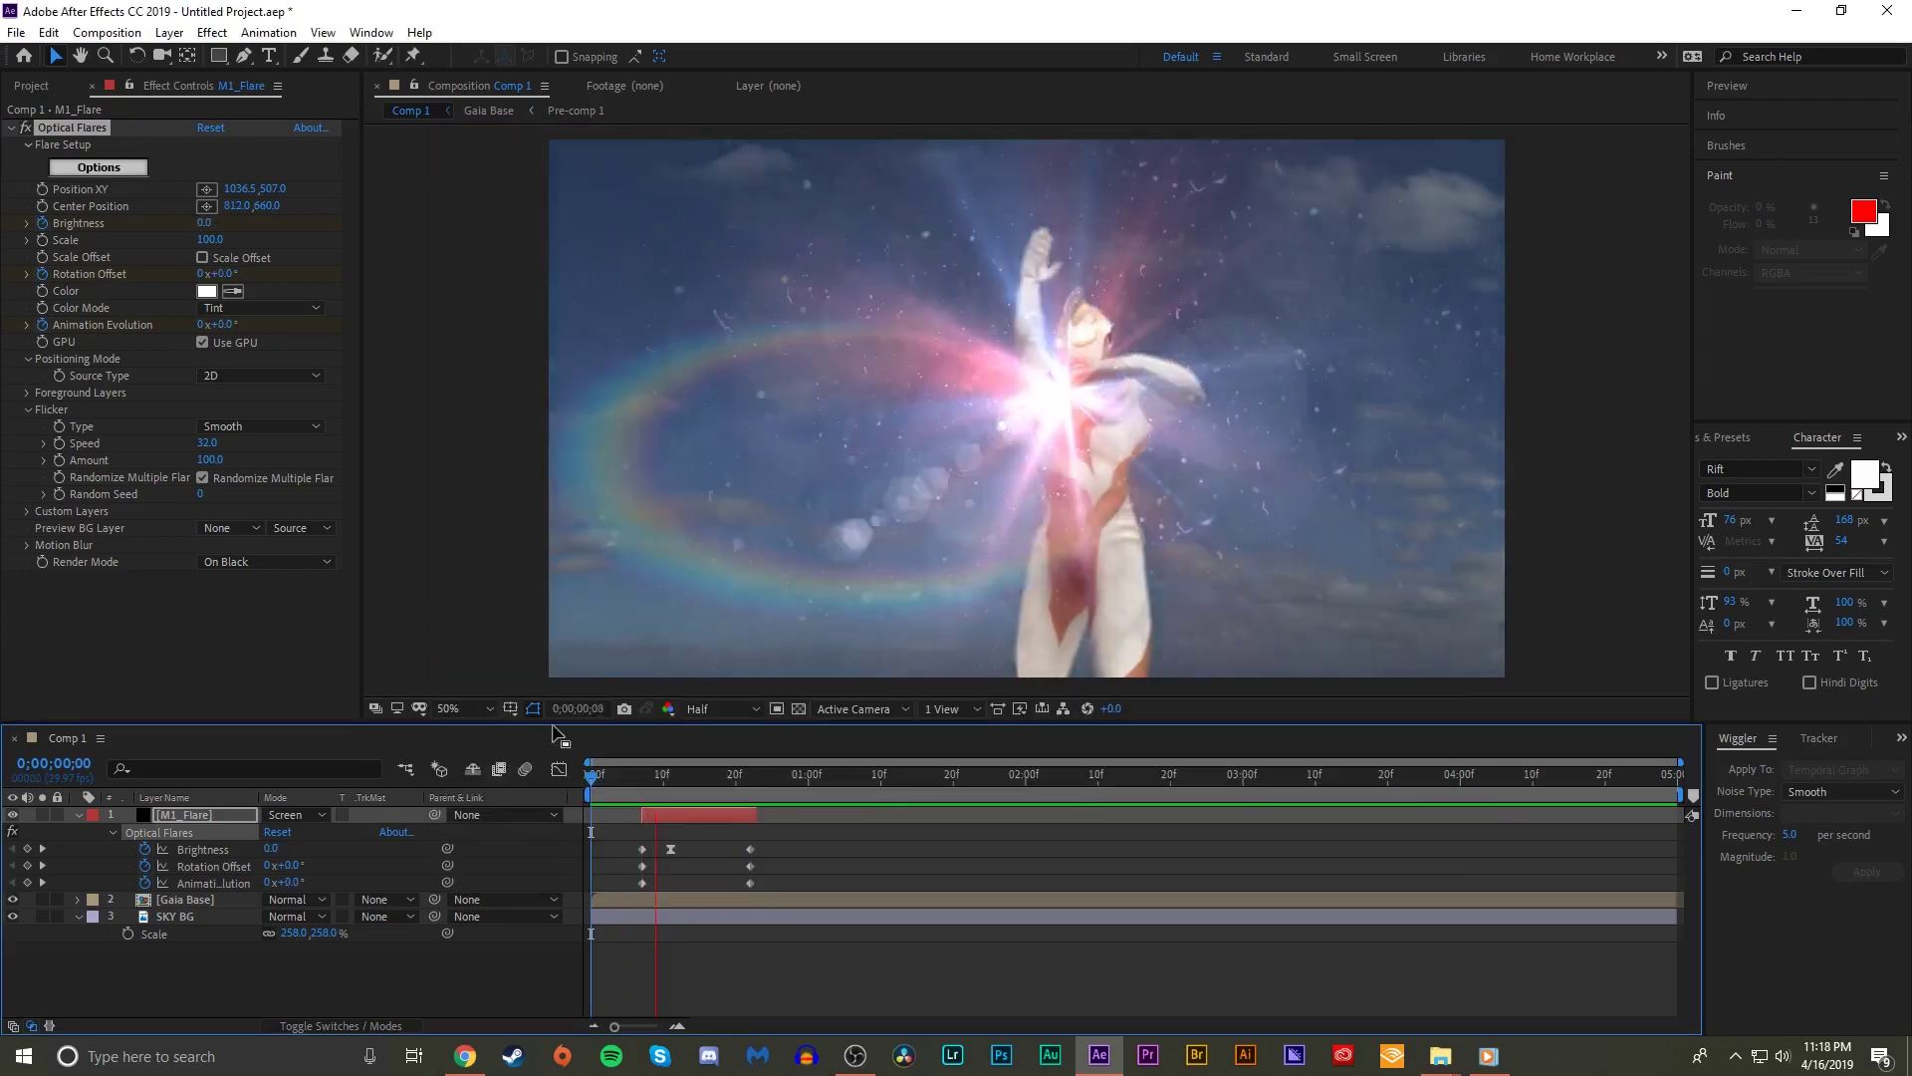
- At 0;00;01;03, create a black solid named M2_Particles_1 and apply the CC Particle World effect to it
drag(744, 780, 829, 782)
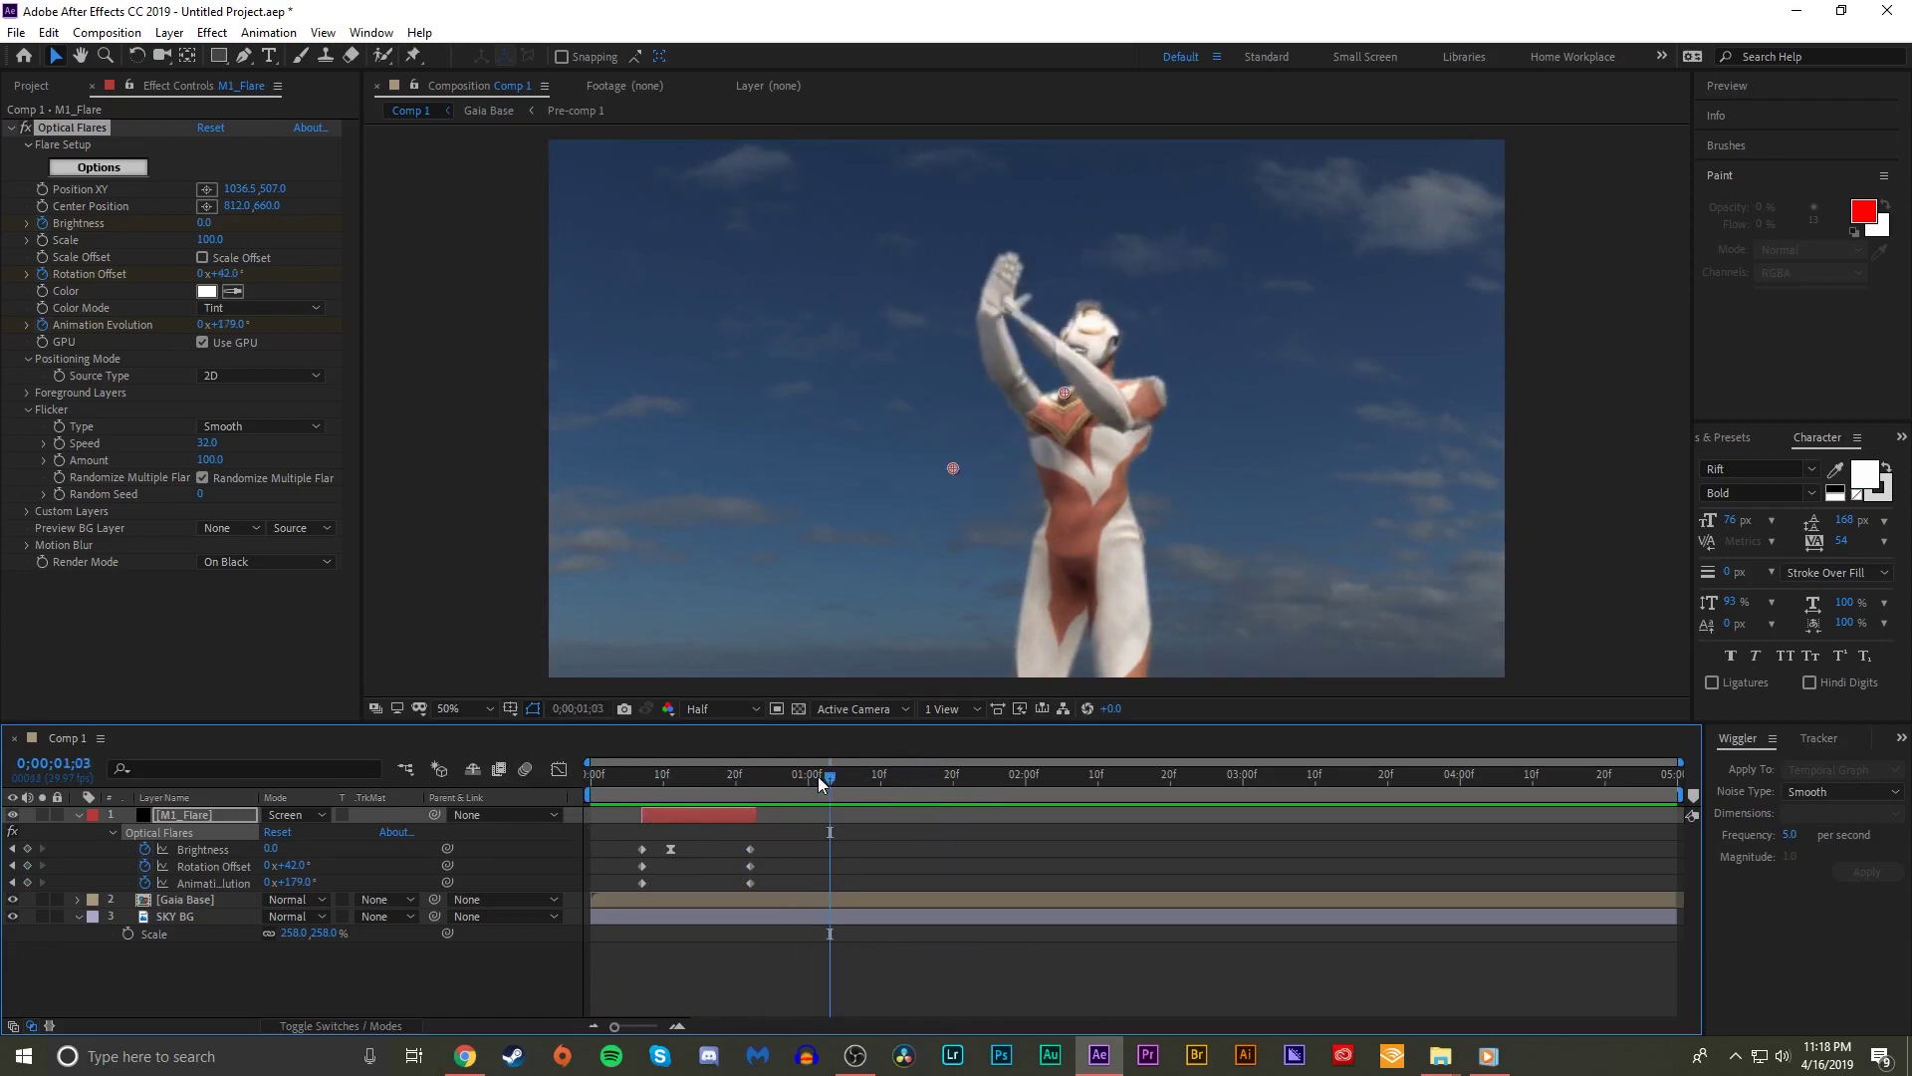
key(ctrl+y)
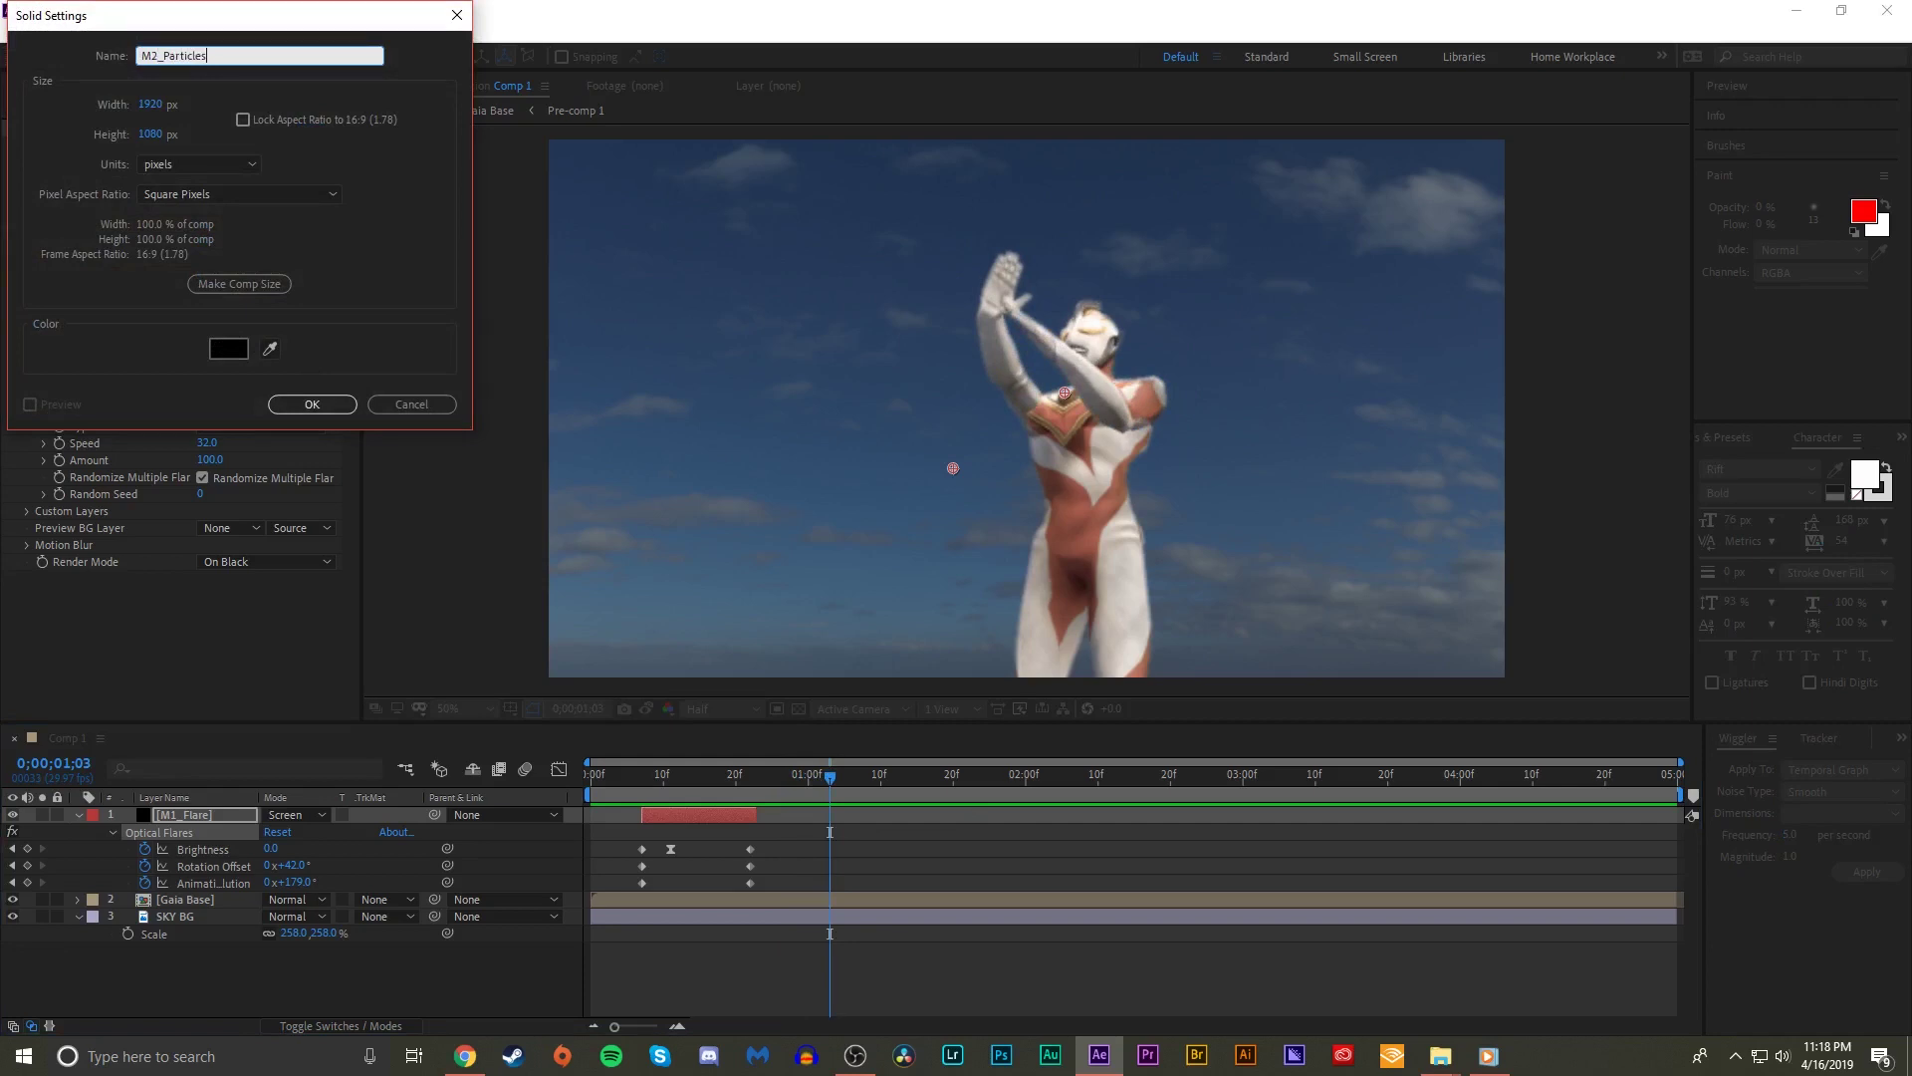
key(Return)
key(ctrl+space)
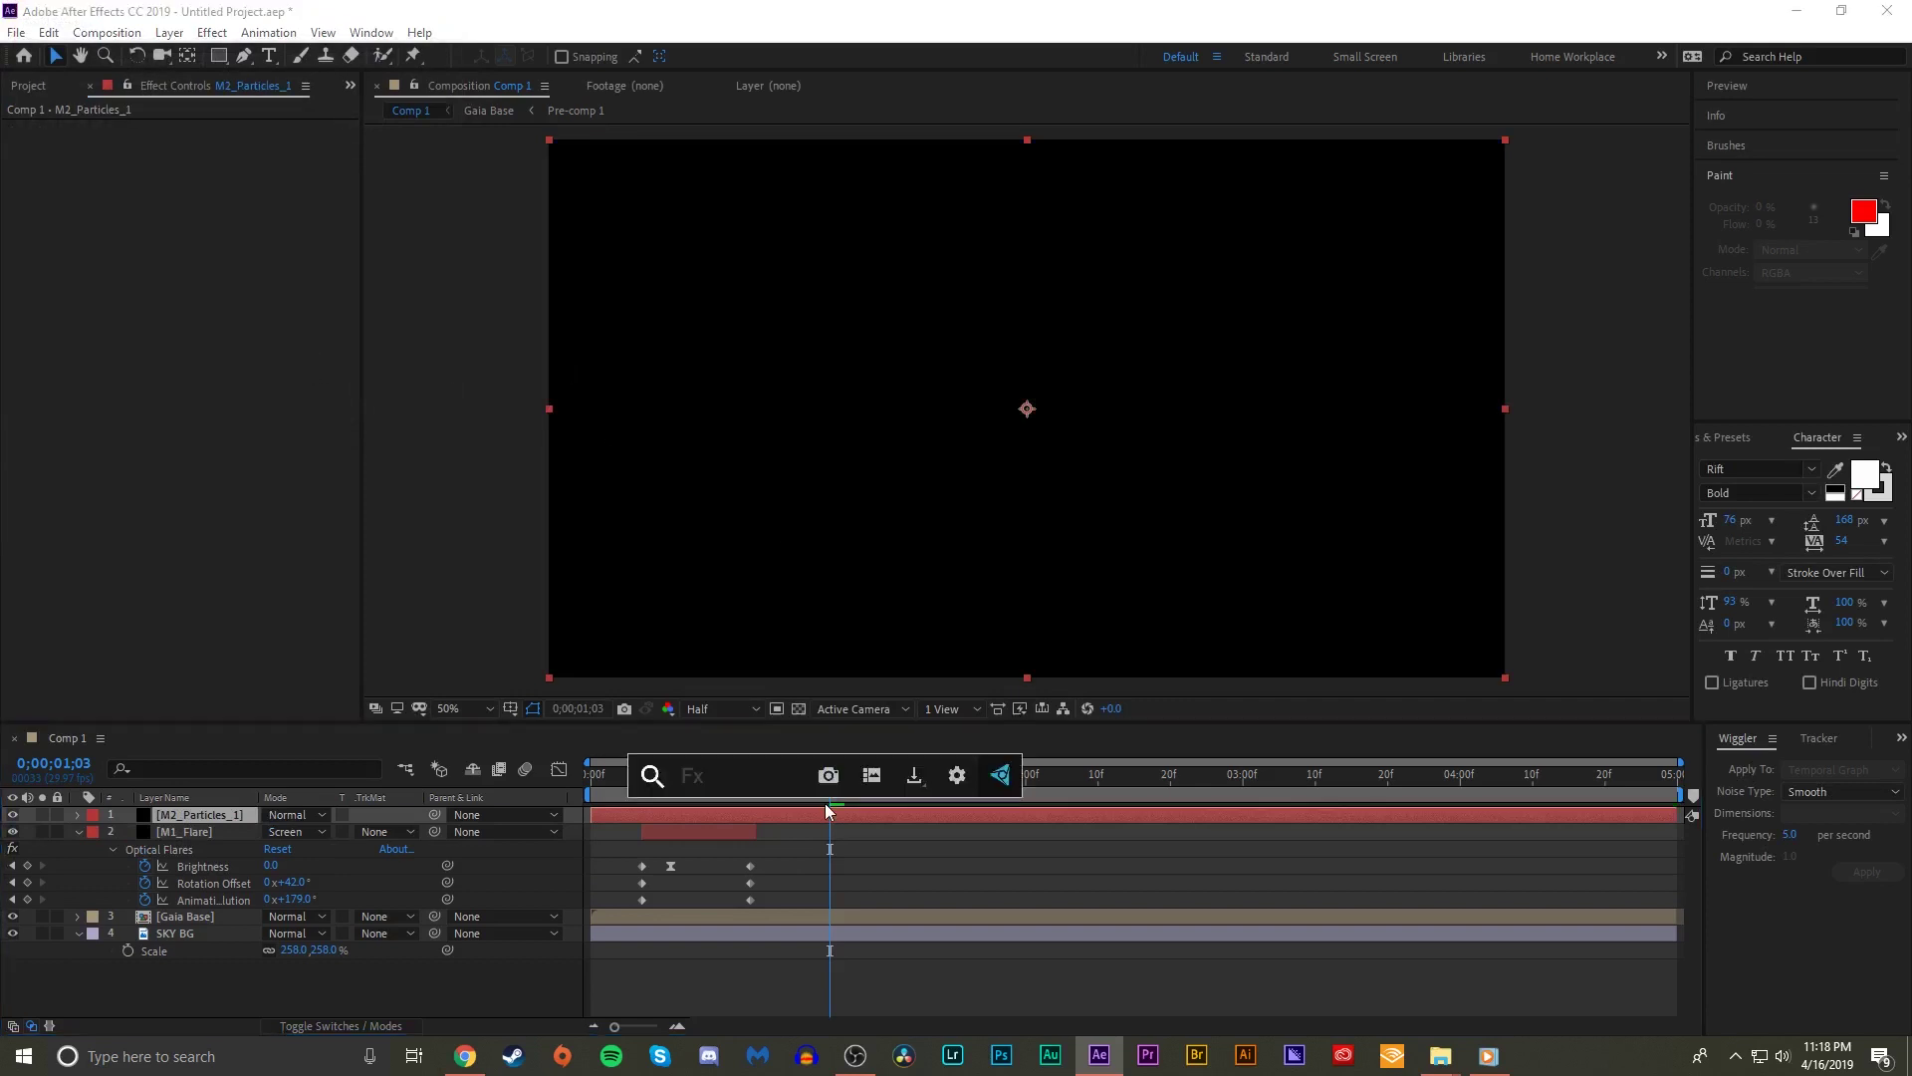
text(cc particle)
key(Down)
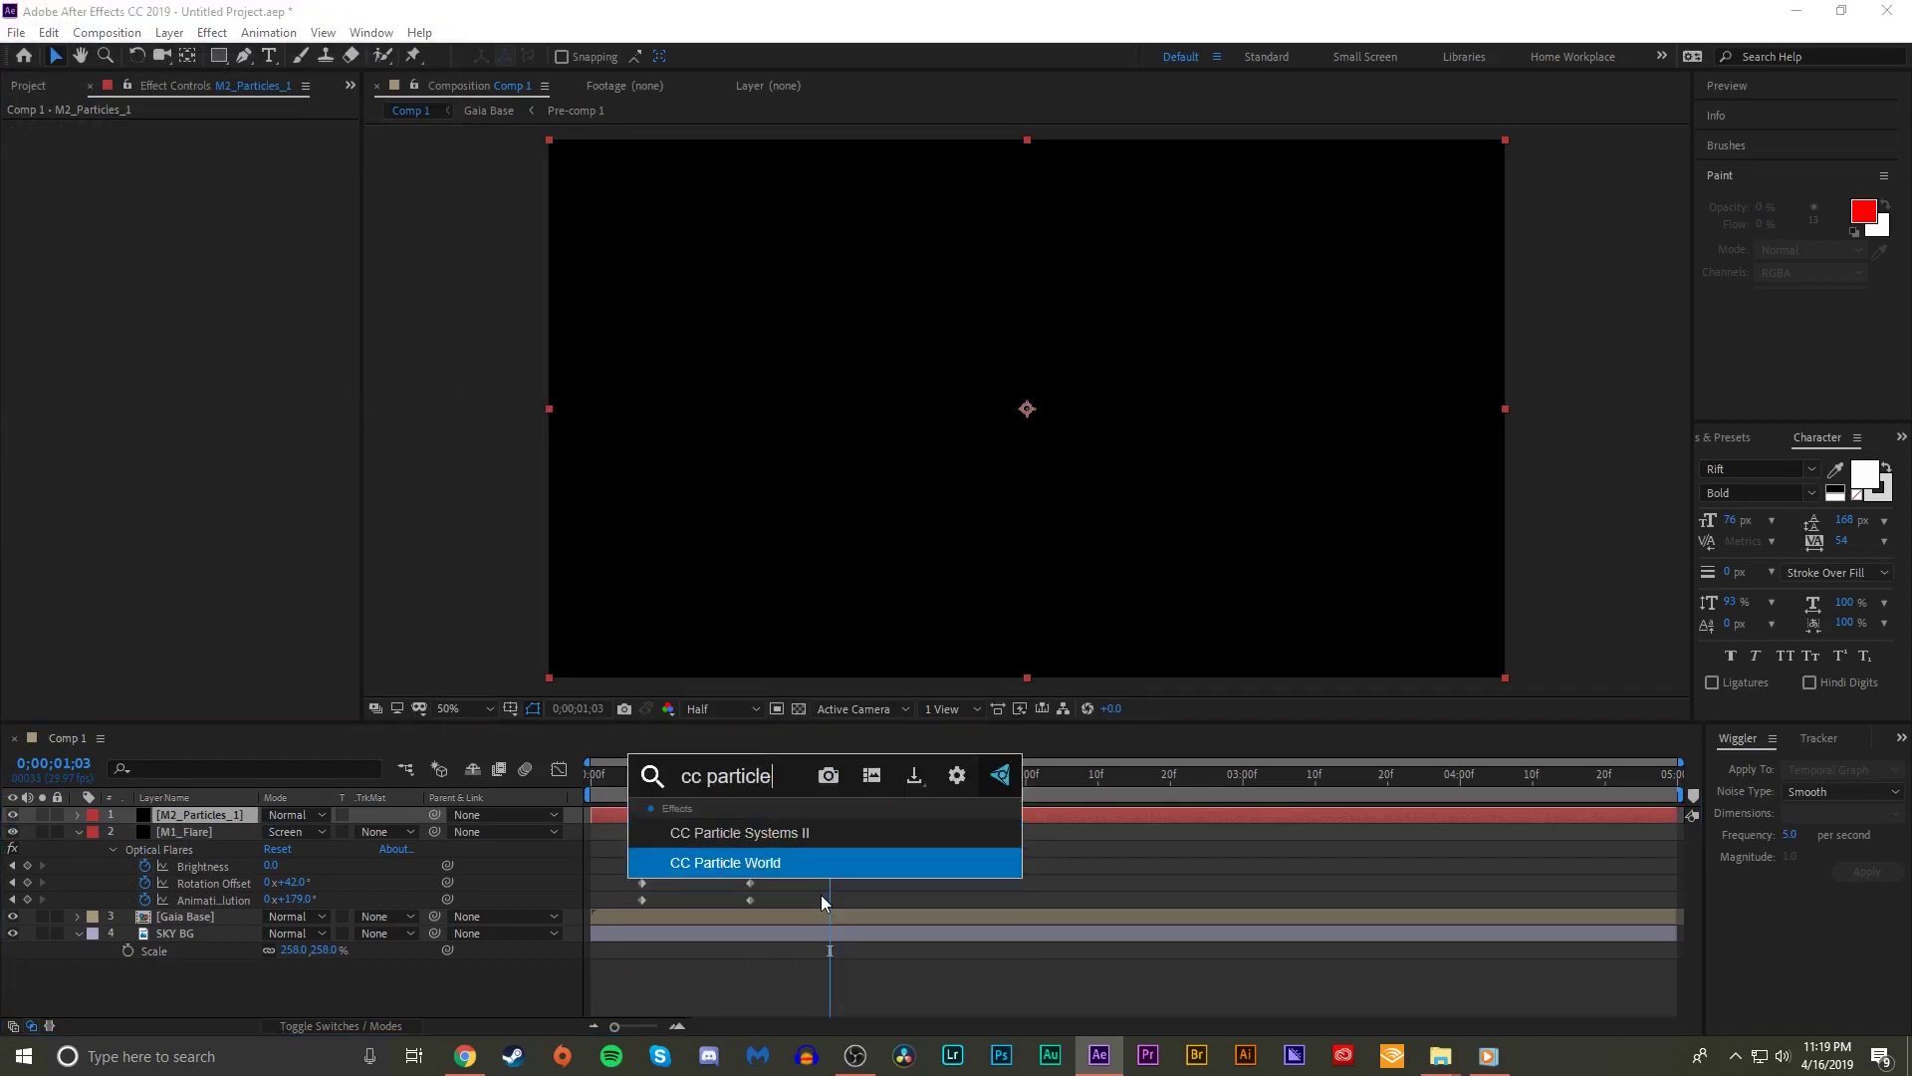
key(Return)
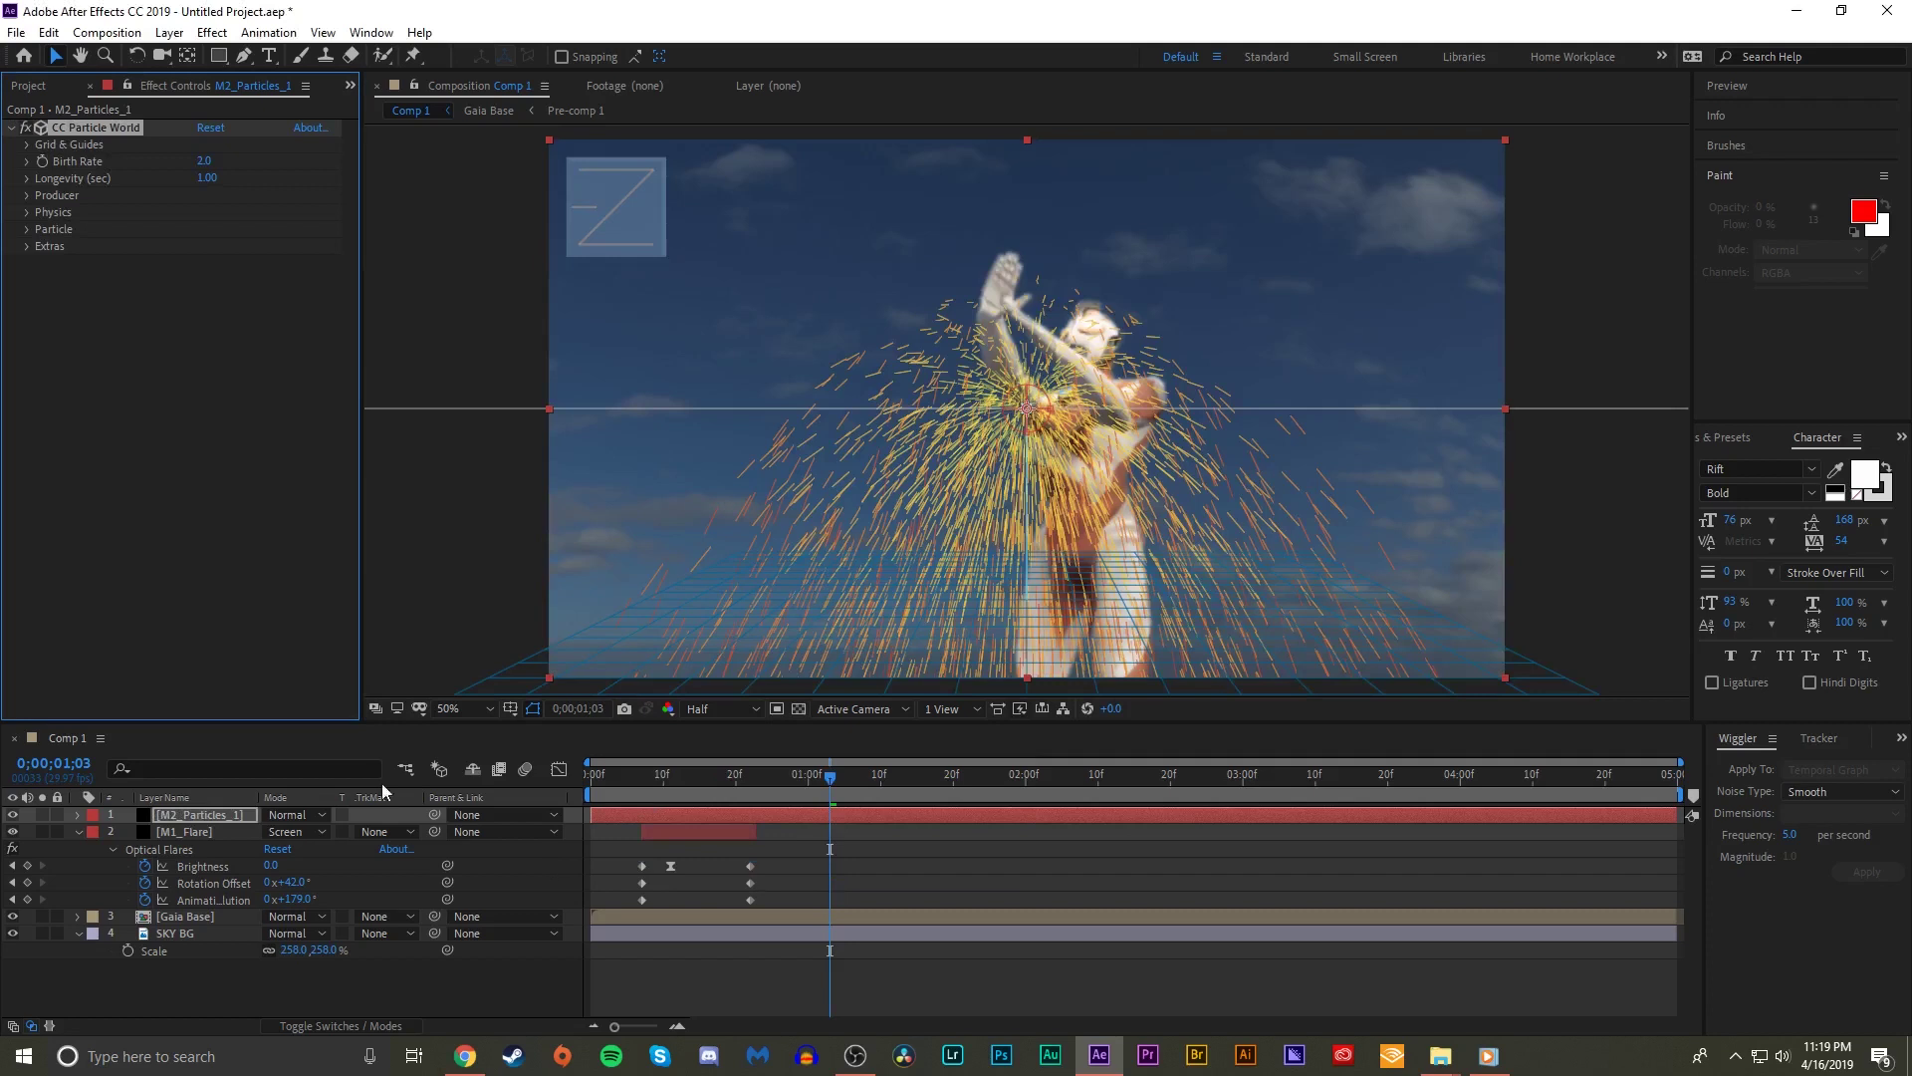
- Set the particles' Gravity to 0 and move the emitter onto the figure's raised hands at 0;00;01;07
click(27, 212)
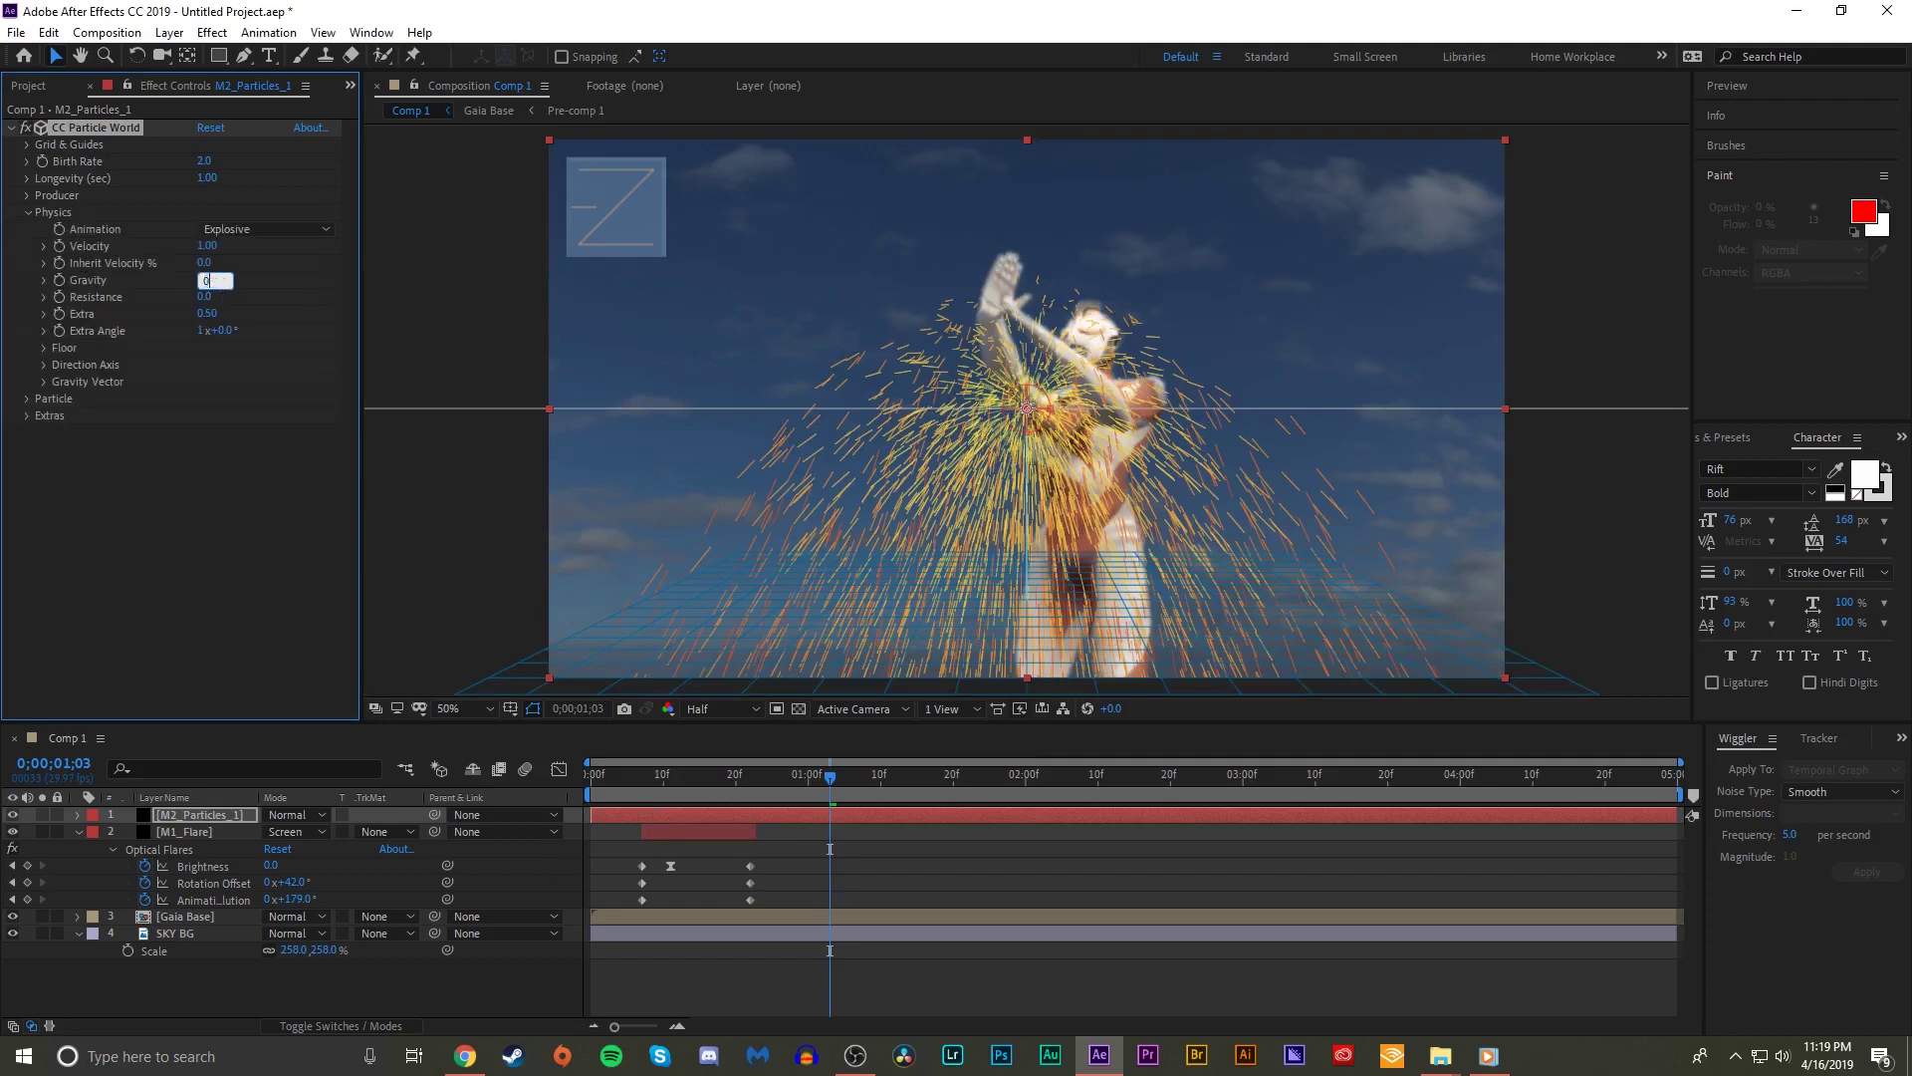
text(0)
key(Return)
drag(1040, 415, 1012, 364)
drag(755, 780, 863, 790)
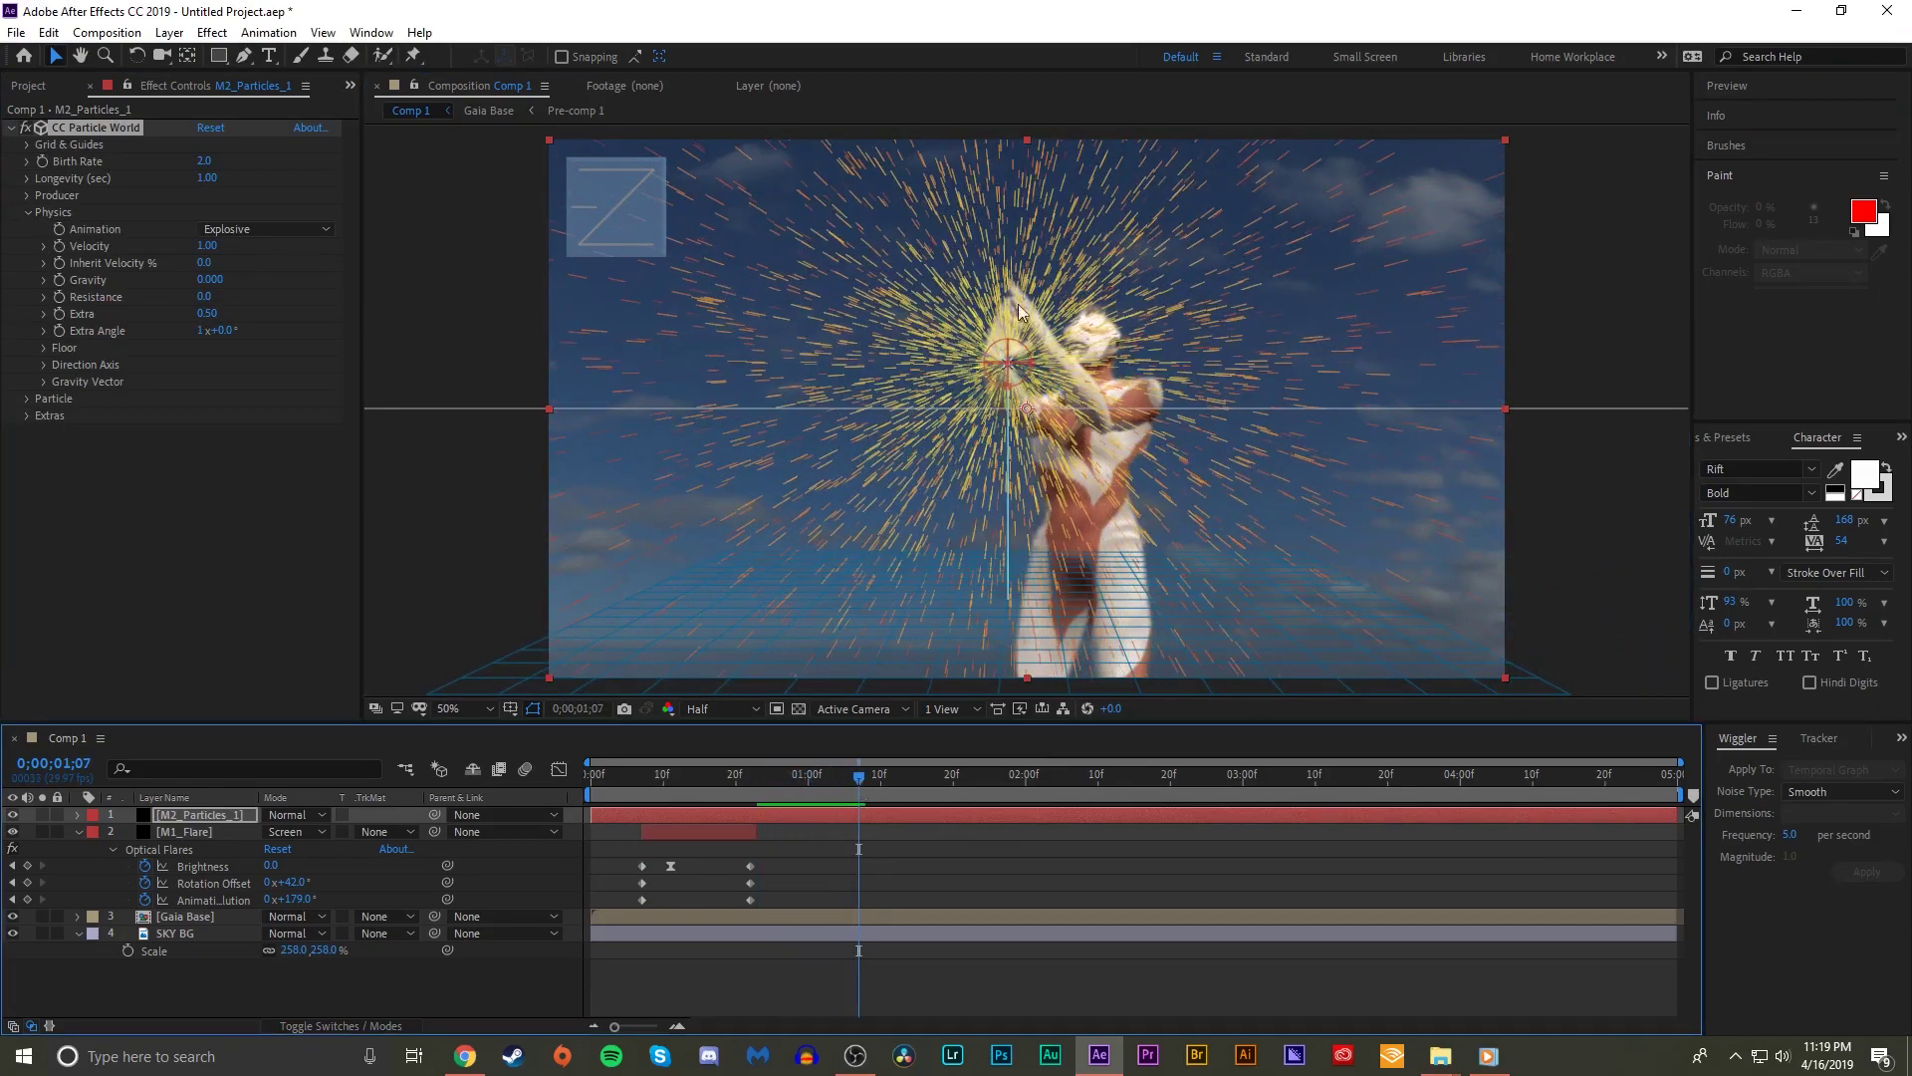
drag(1006, 372, 1010, 334)
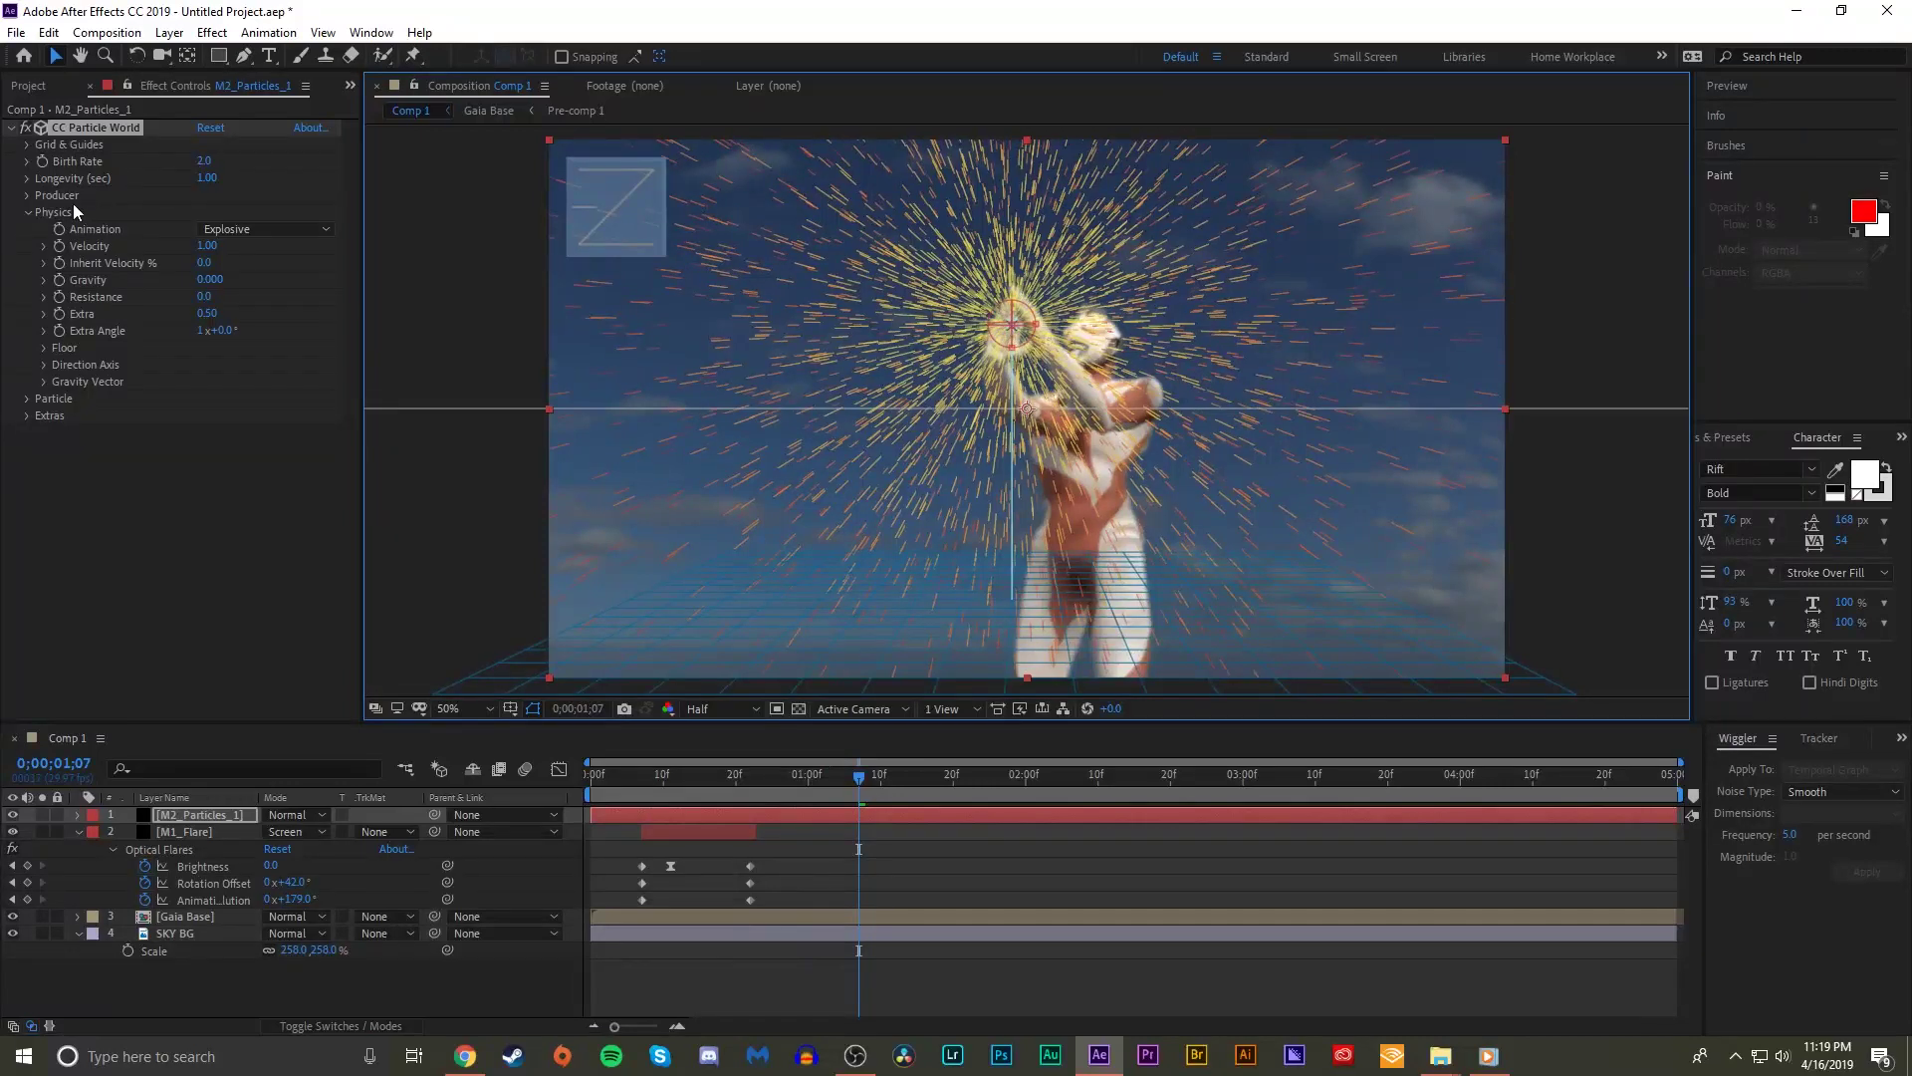
- Change the particles to the Faded Sphere type with a Birth Rate of 0.1 and a Birth Size of 0.430
drag(203, 161, 171, 156)
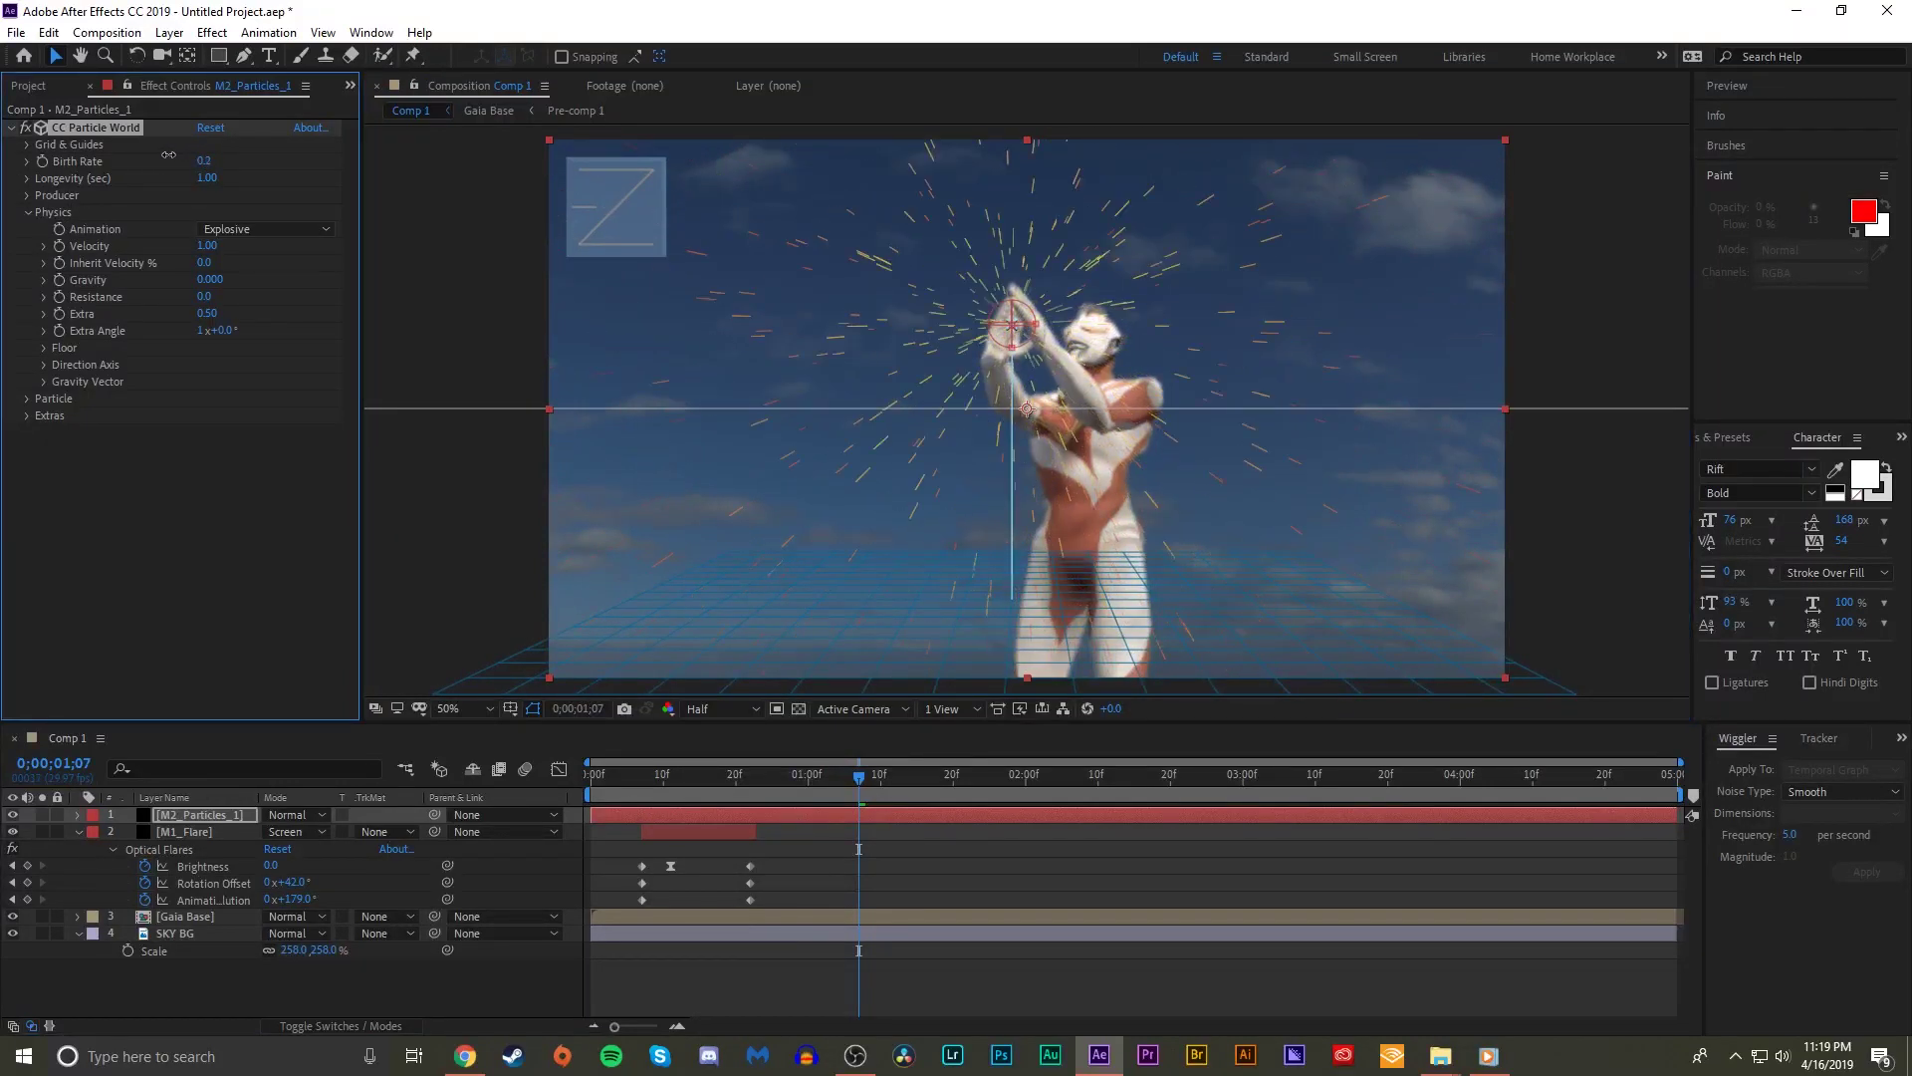
click(27, 399)
click(213, 415)
click(333, 493)
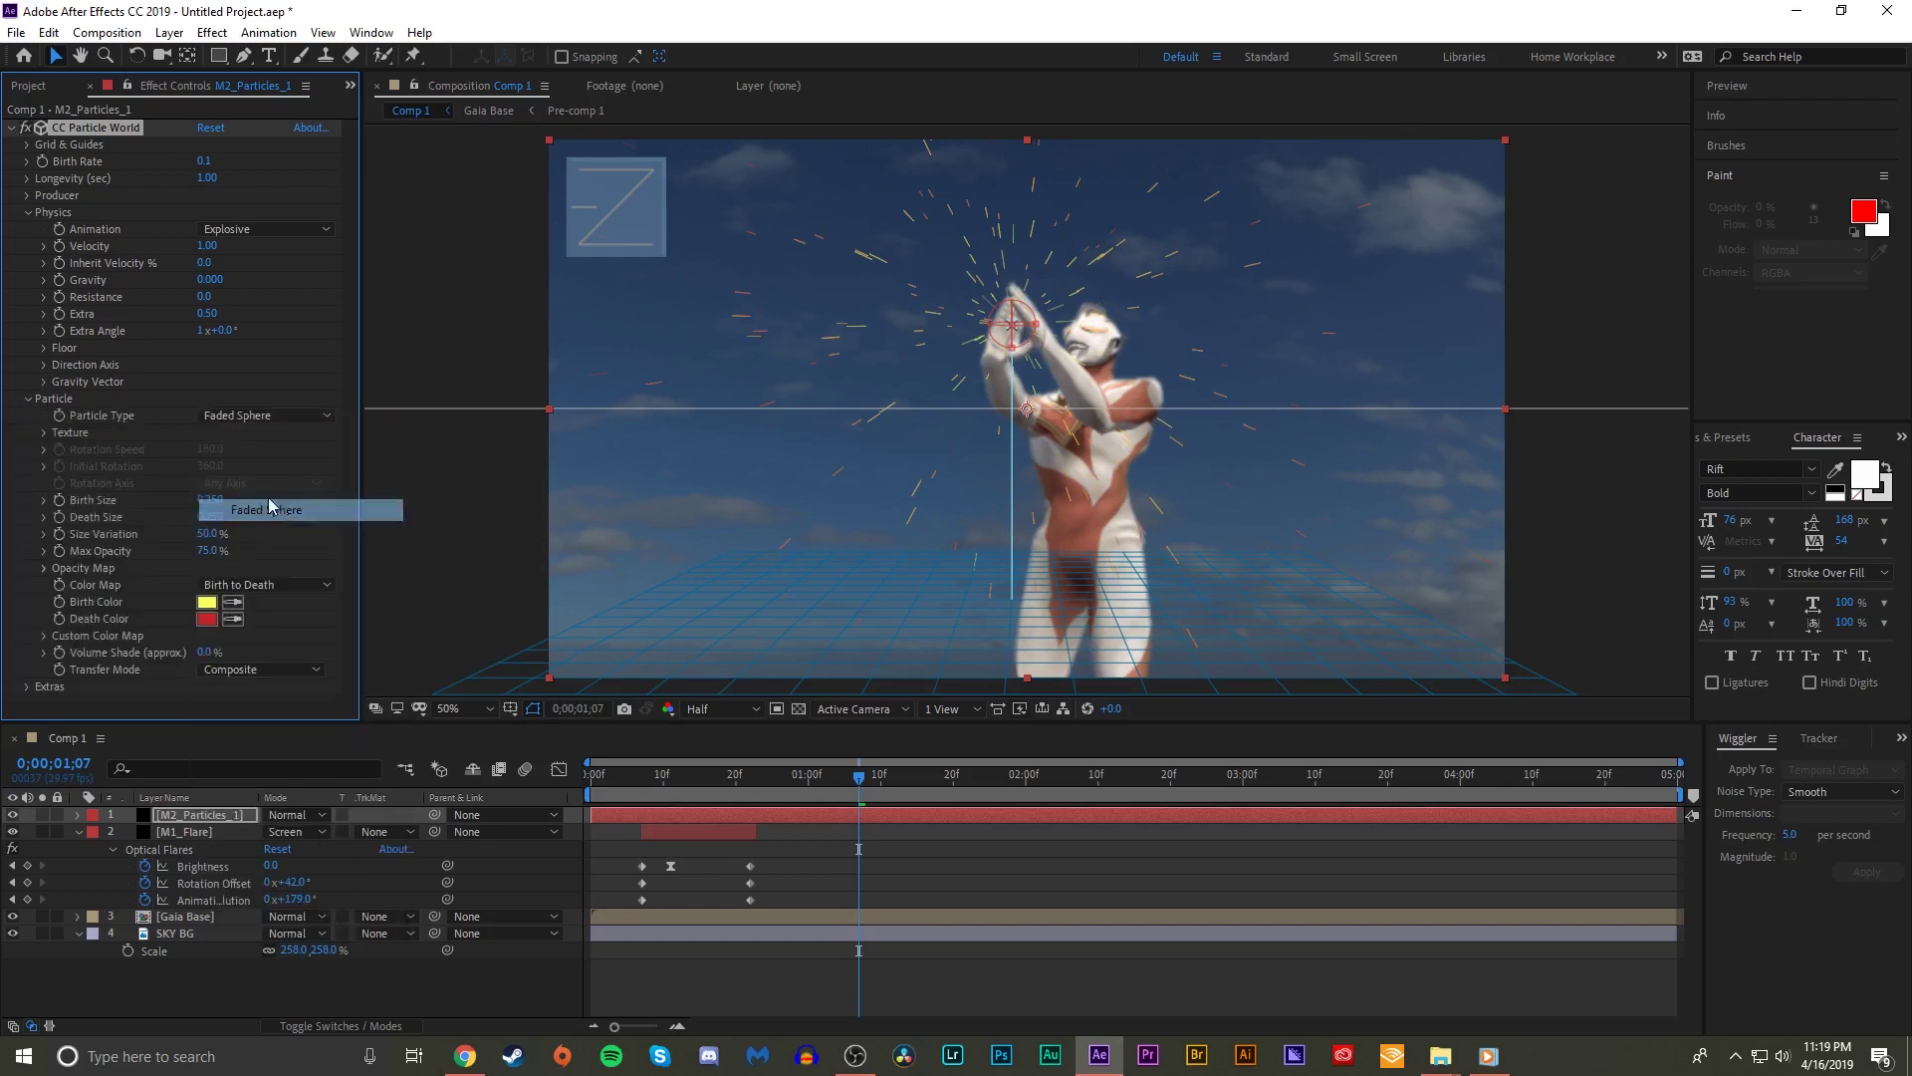
drag(212, 507, 237, 498)
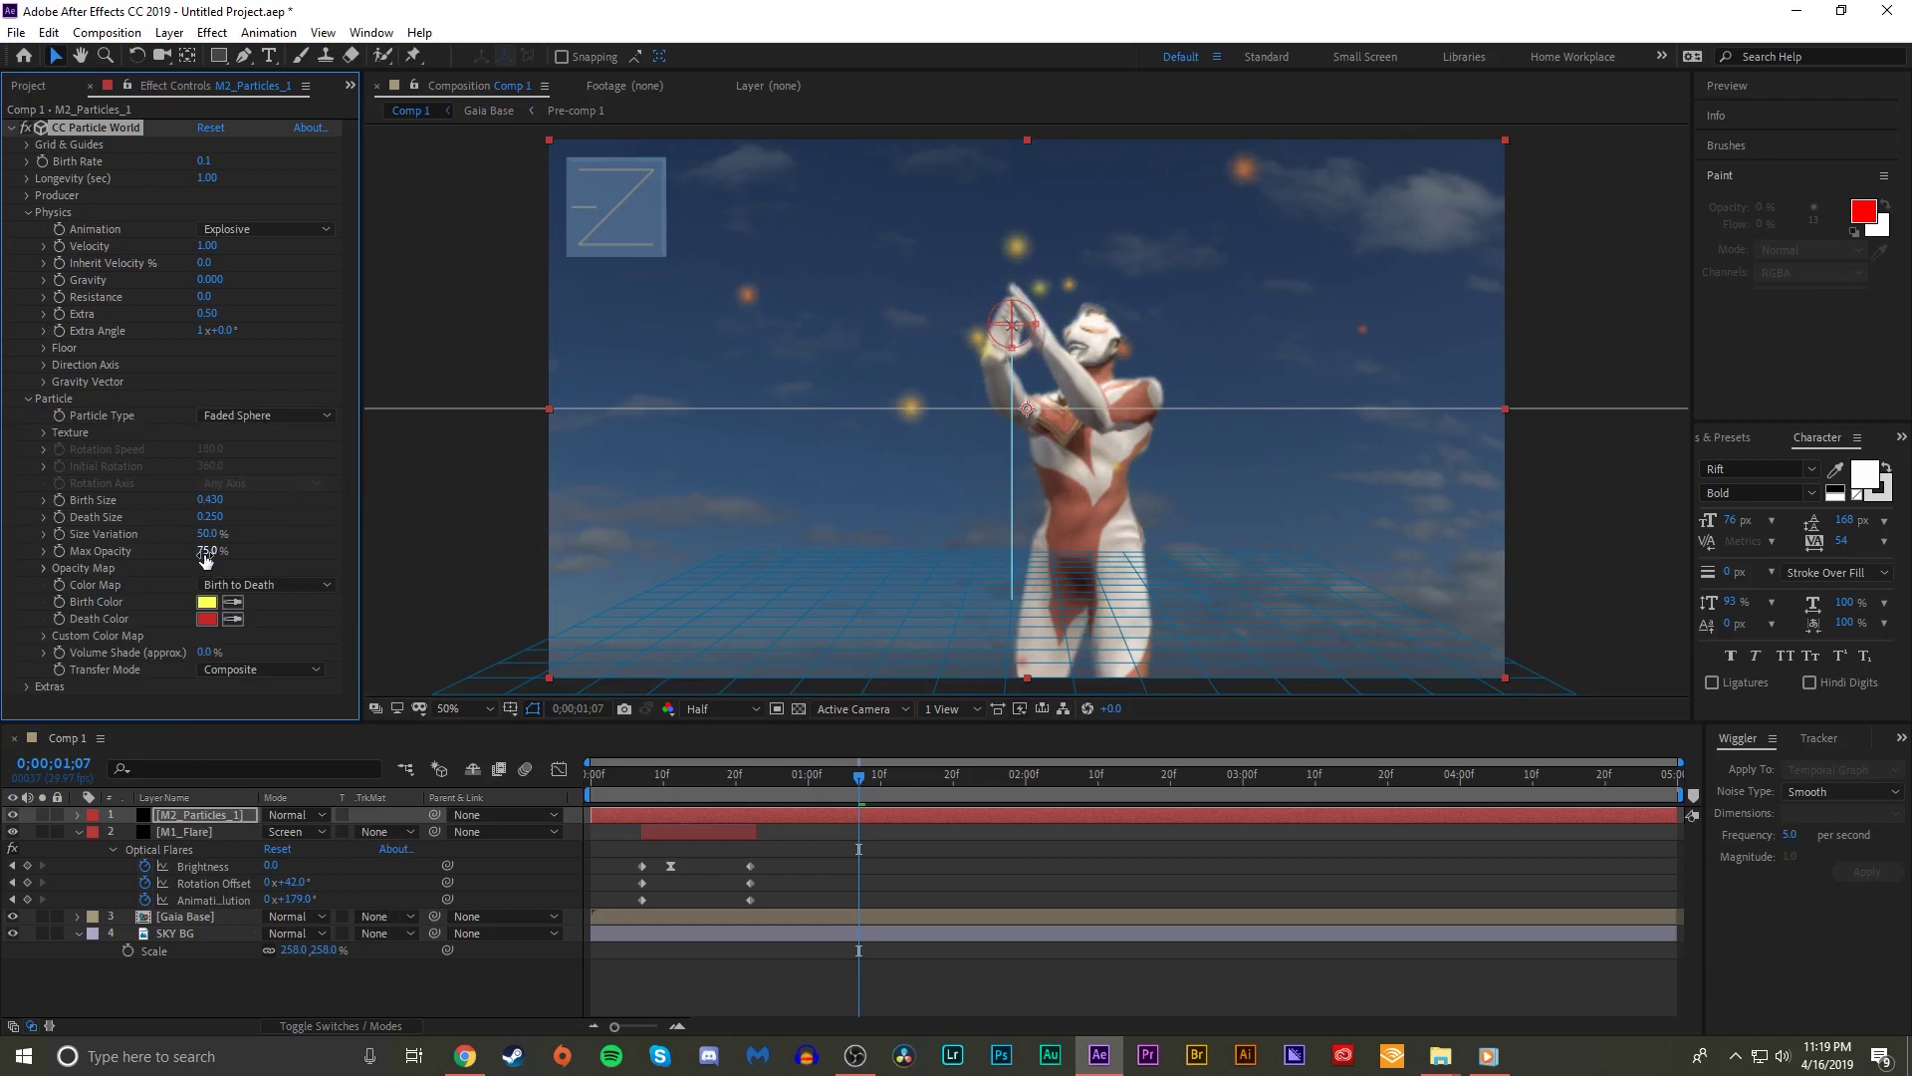
- Play back the composition from several earlier points to review the flare and the particle burst
key(space)
click(785, 775)
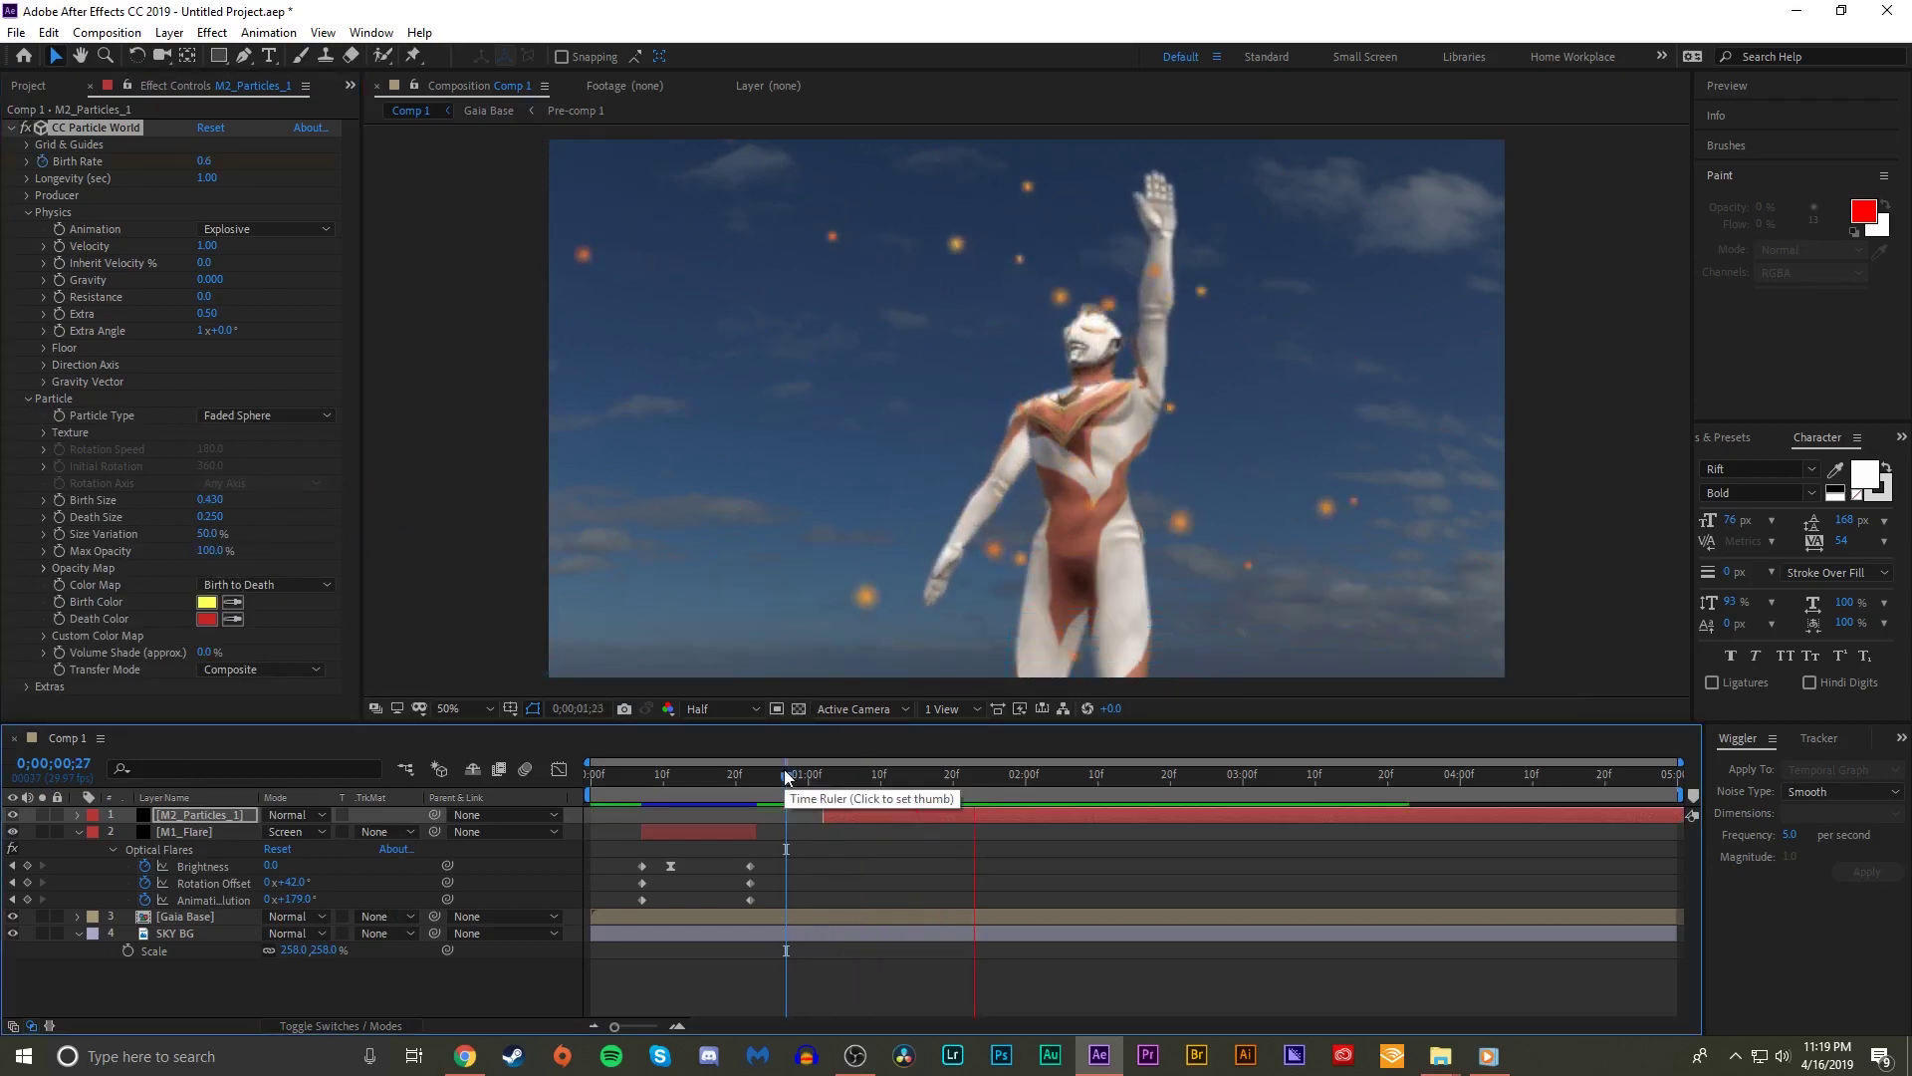
click(735, 774)
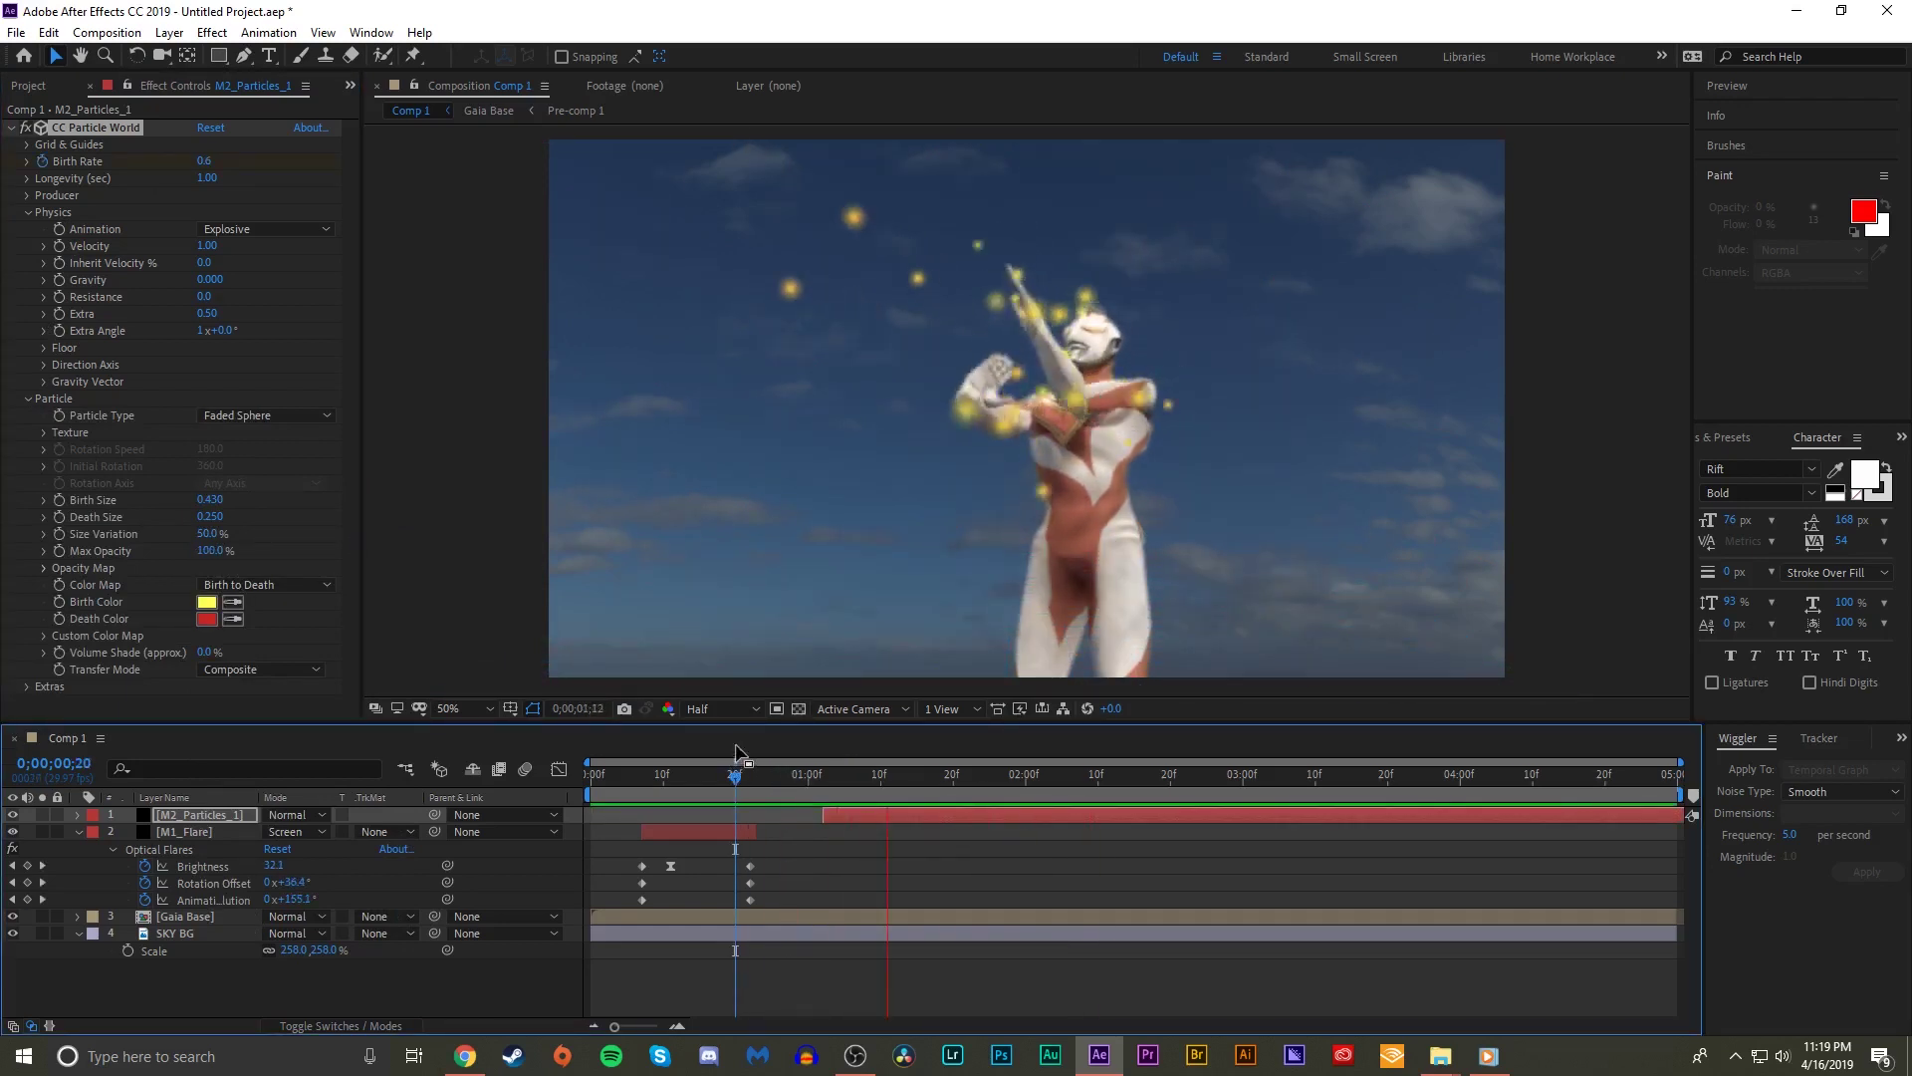
click(634, 776)
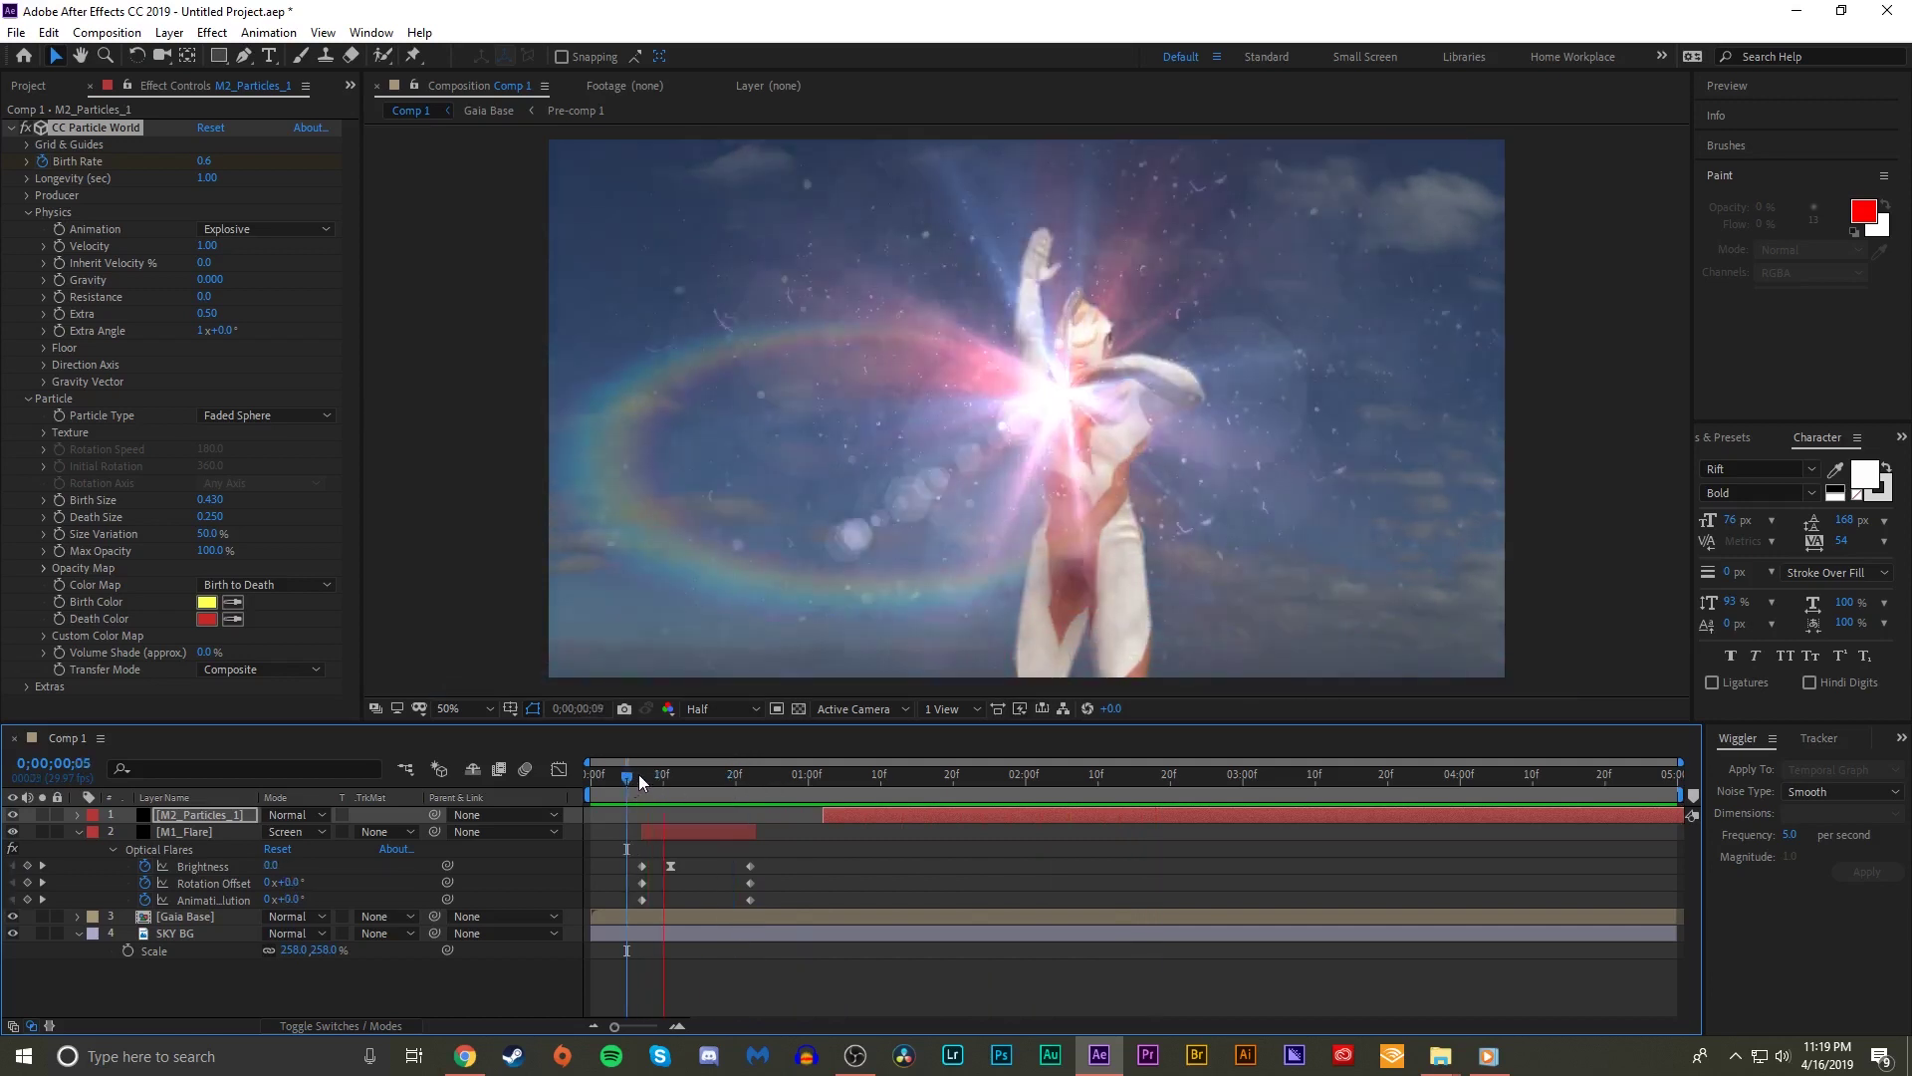
- Apply the CC Radial Fast Blur effect to the M2_Particles_1 layer
click(894, 807)
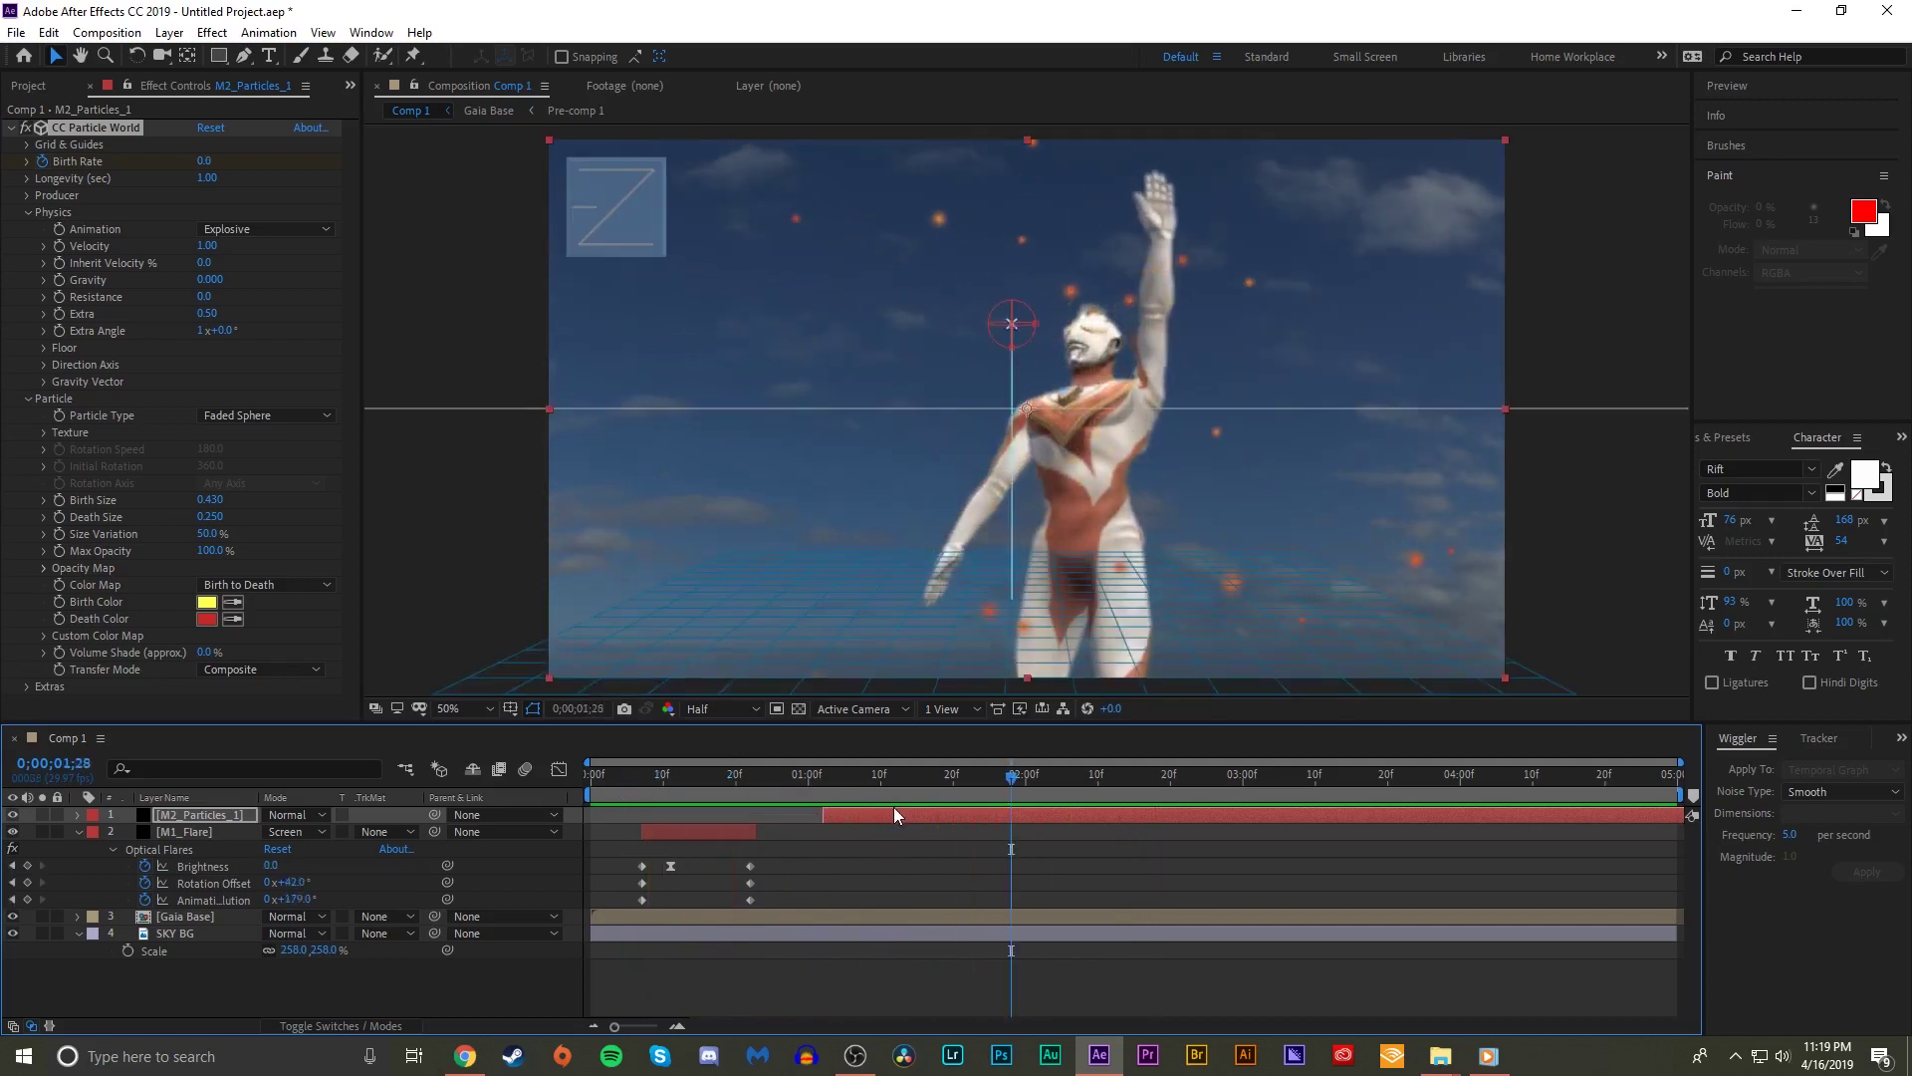
click(888, 808)
key(ctrl+space)
text(fast)
click(826, 869)
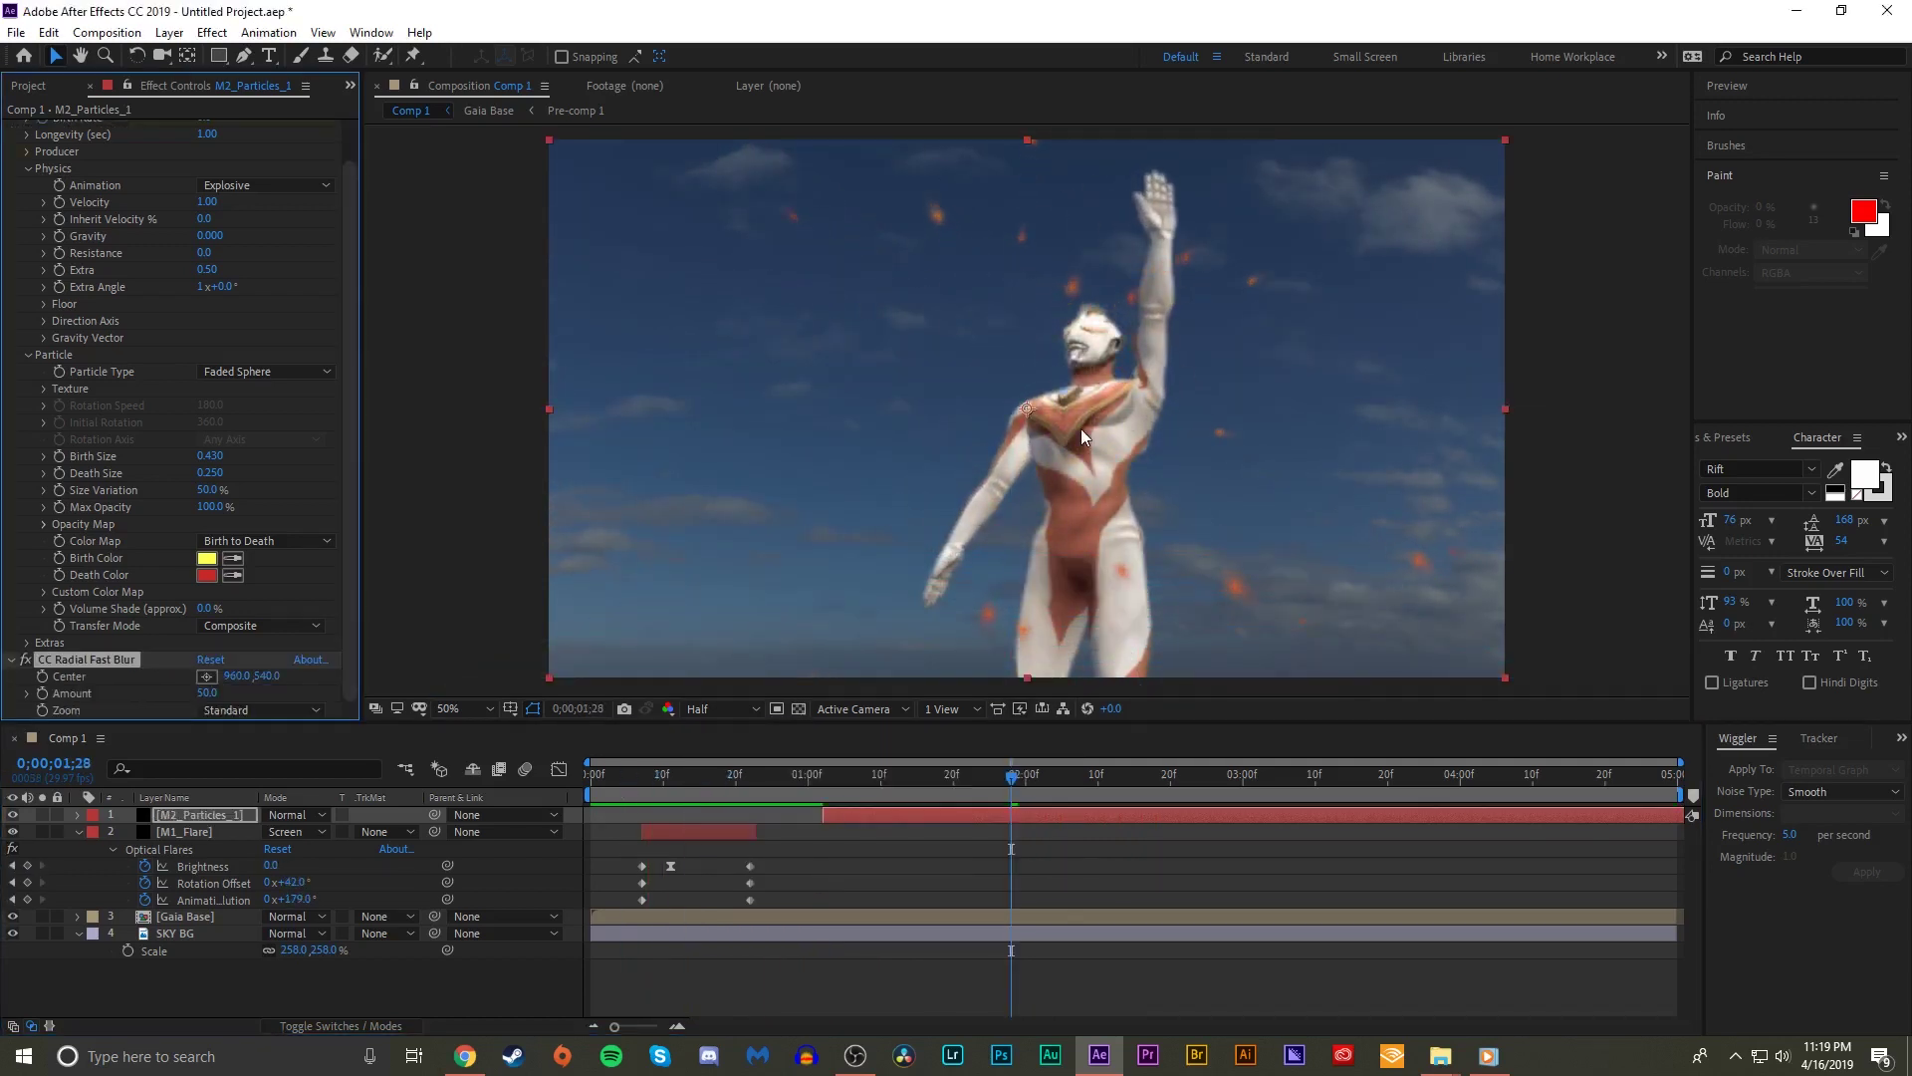
- At 0;00;01;07, centre the radial blur on the figure's raised hands and set its Amount to 94
click(860, 778)
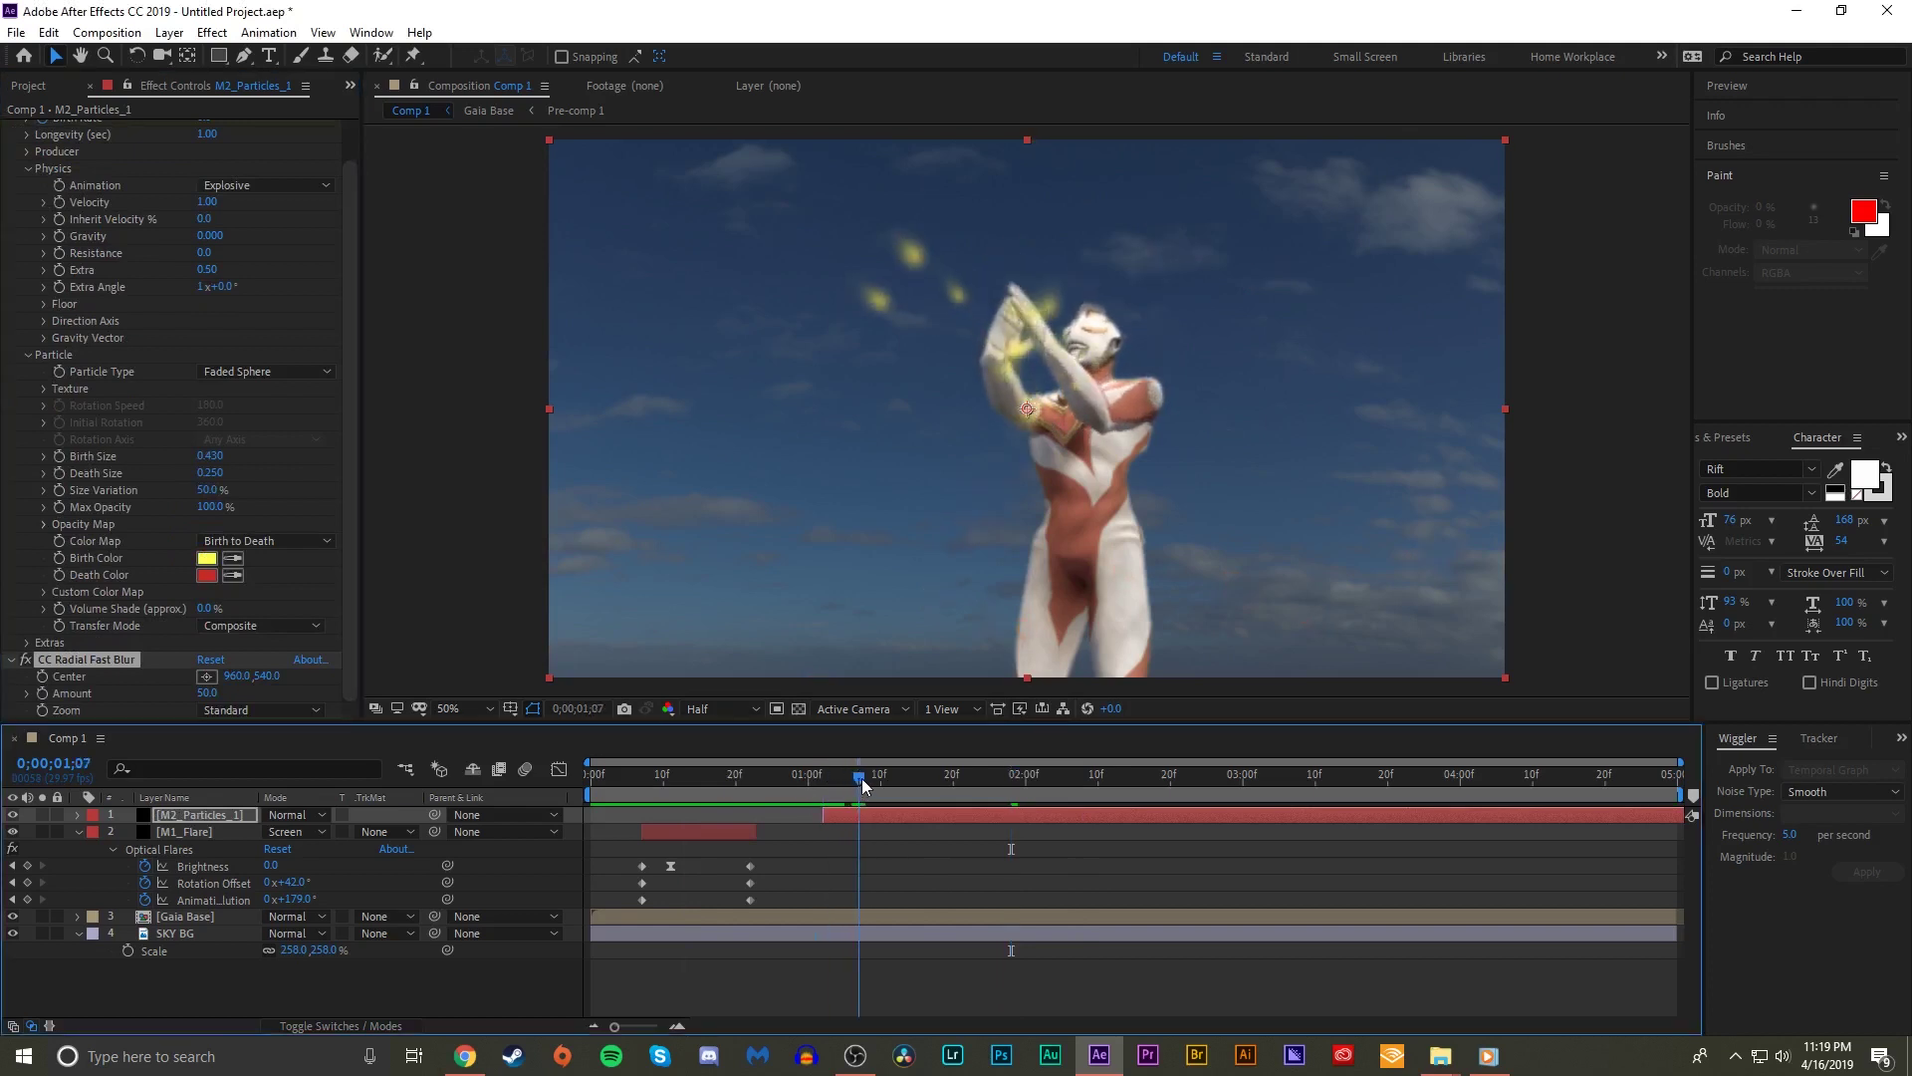
drag(1037, 421, 1026, 329)
drag(210, 696, 244, 685)
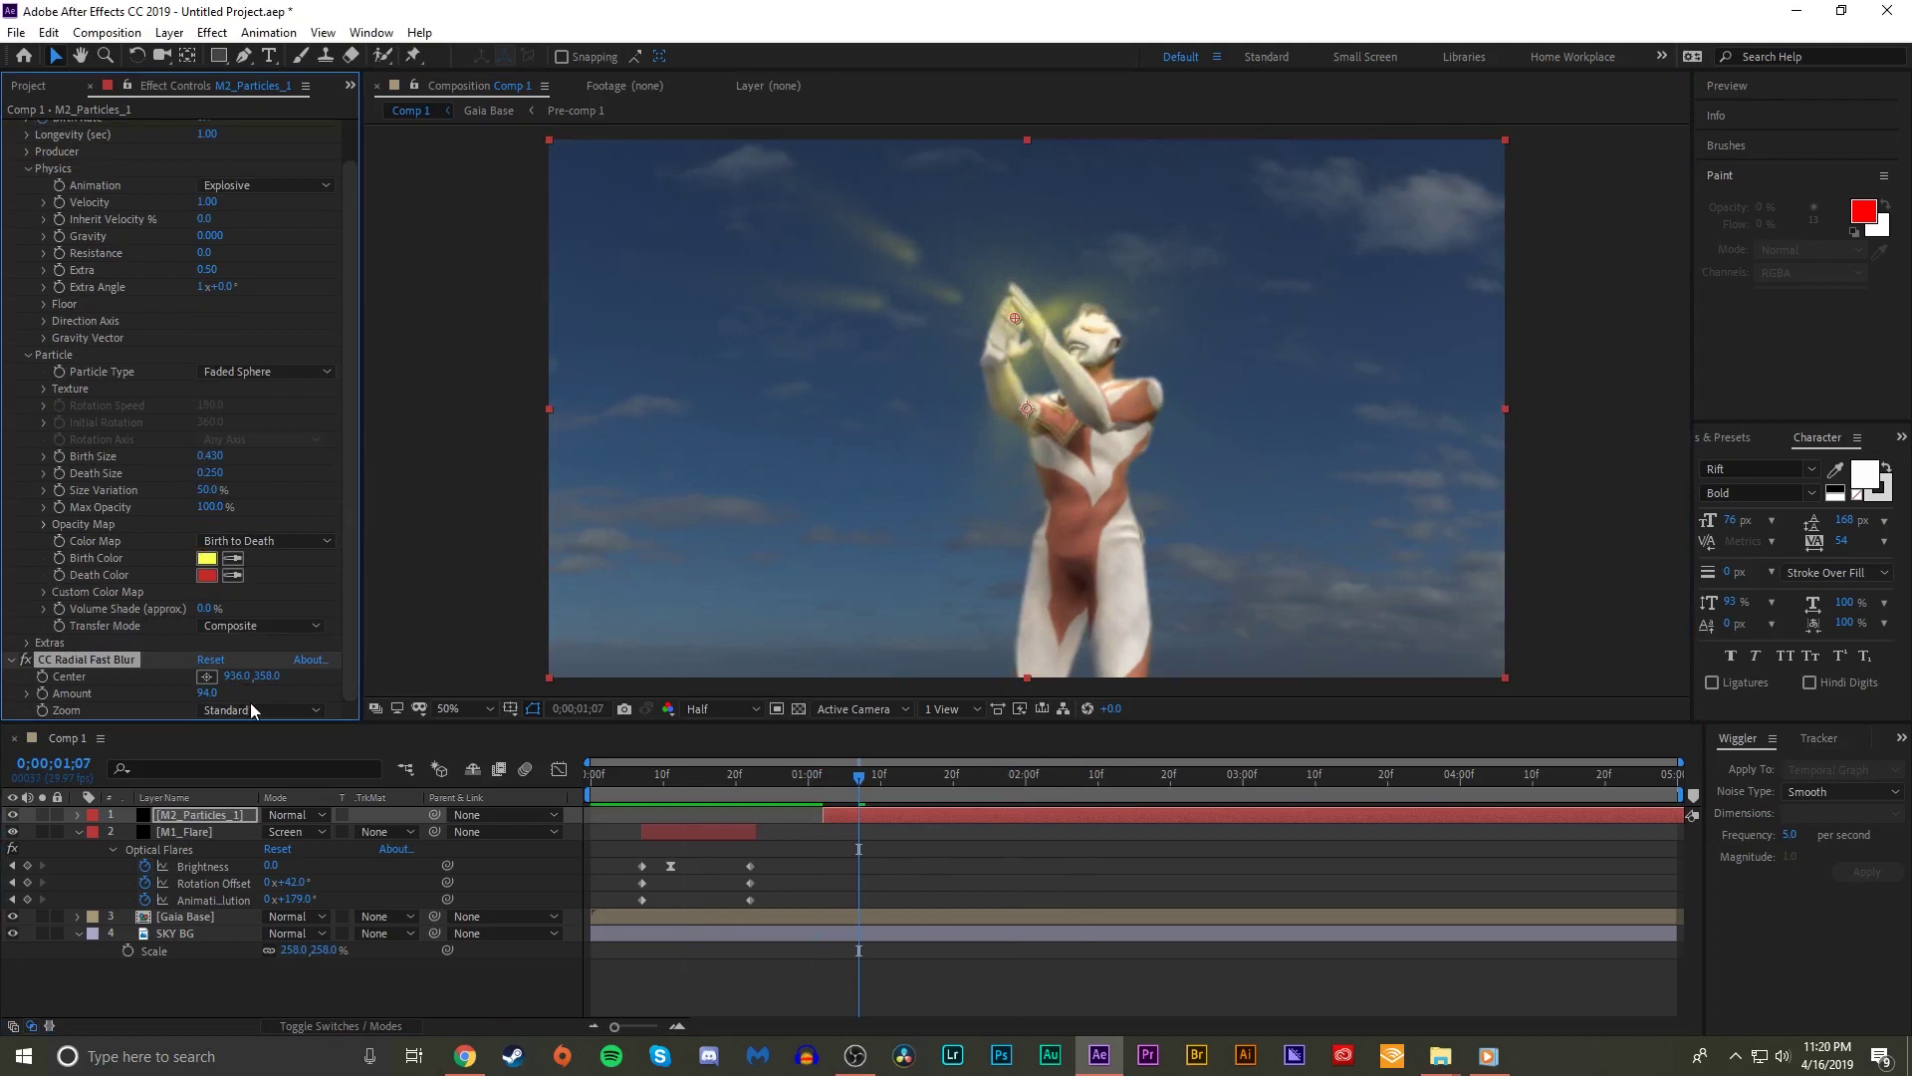
- Add a Glow effect to the particle layer with a Glow Threshold of 37.3% and a Glow Radius of 31
key(ctrl+space)
text(g;)
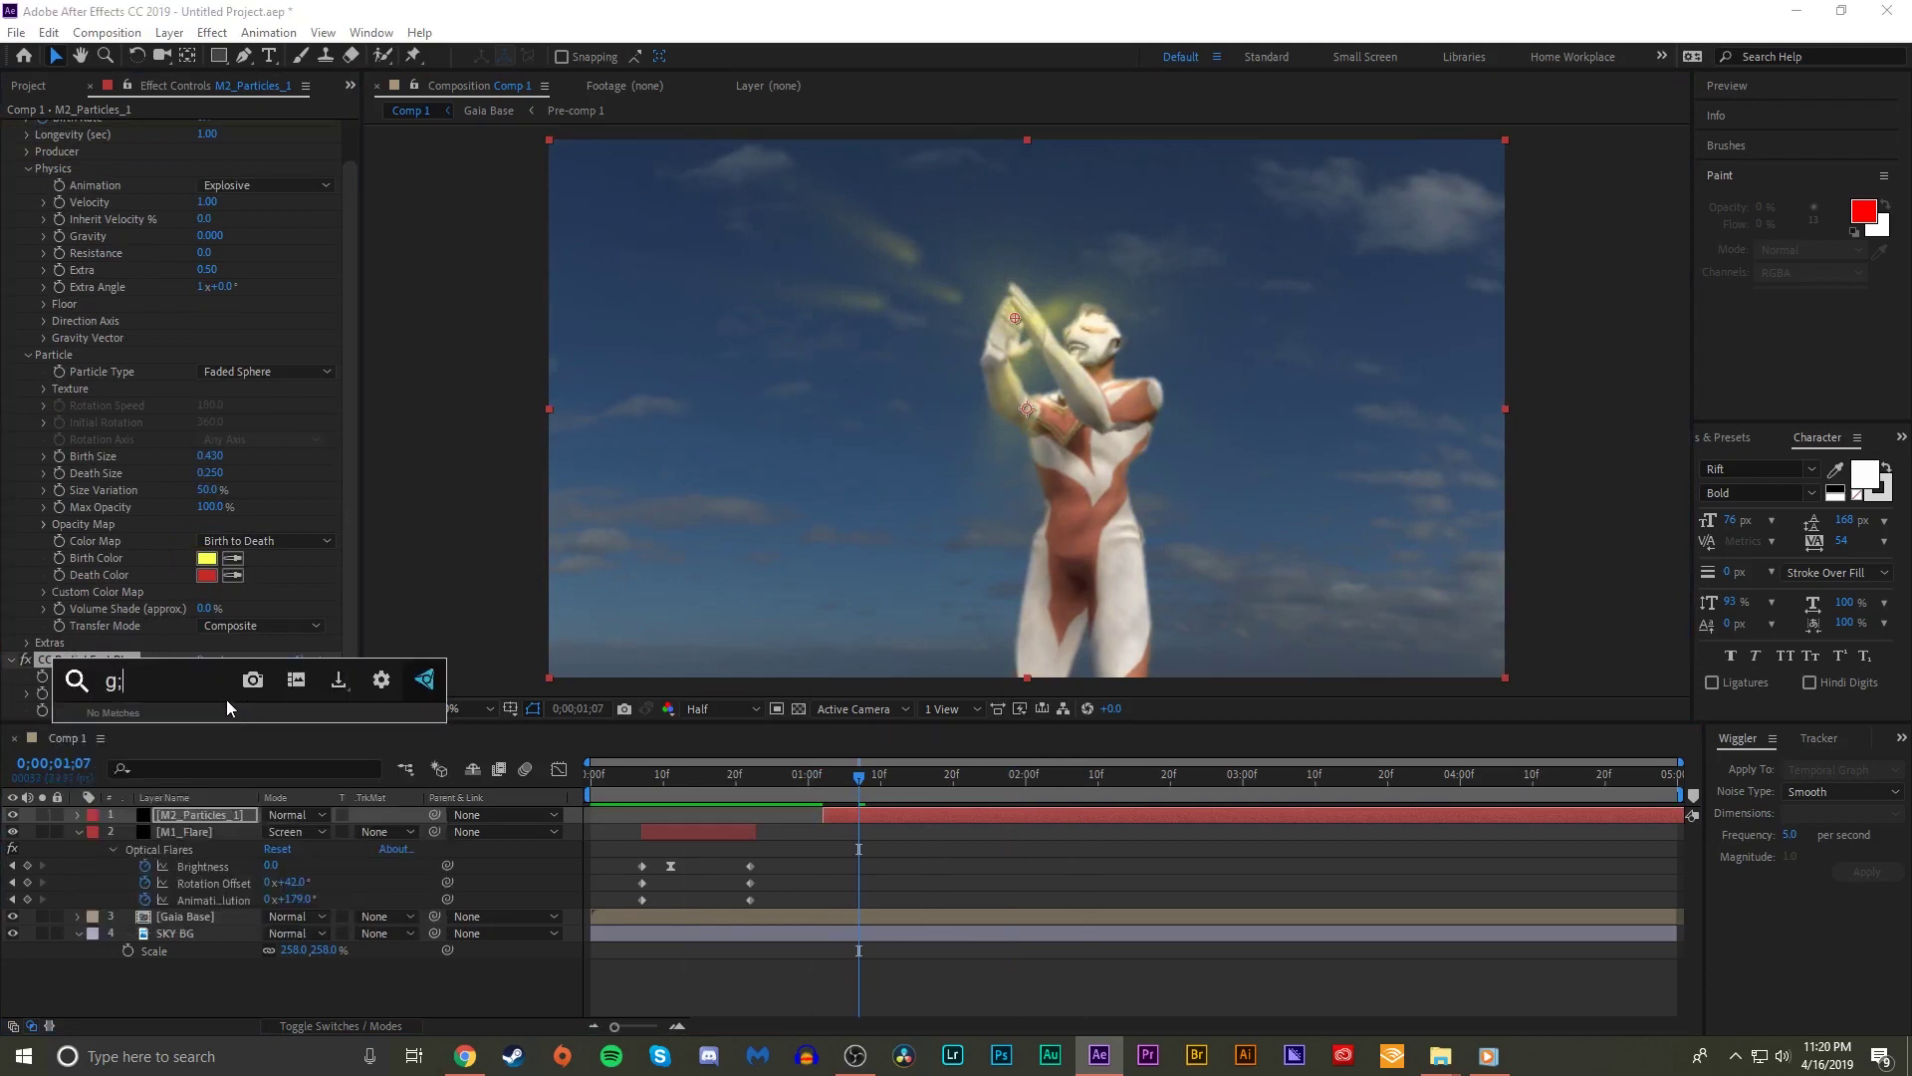
key(BackSpace)
text(l)
click(191, 739)
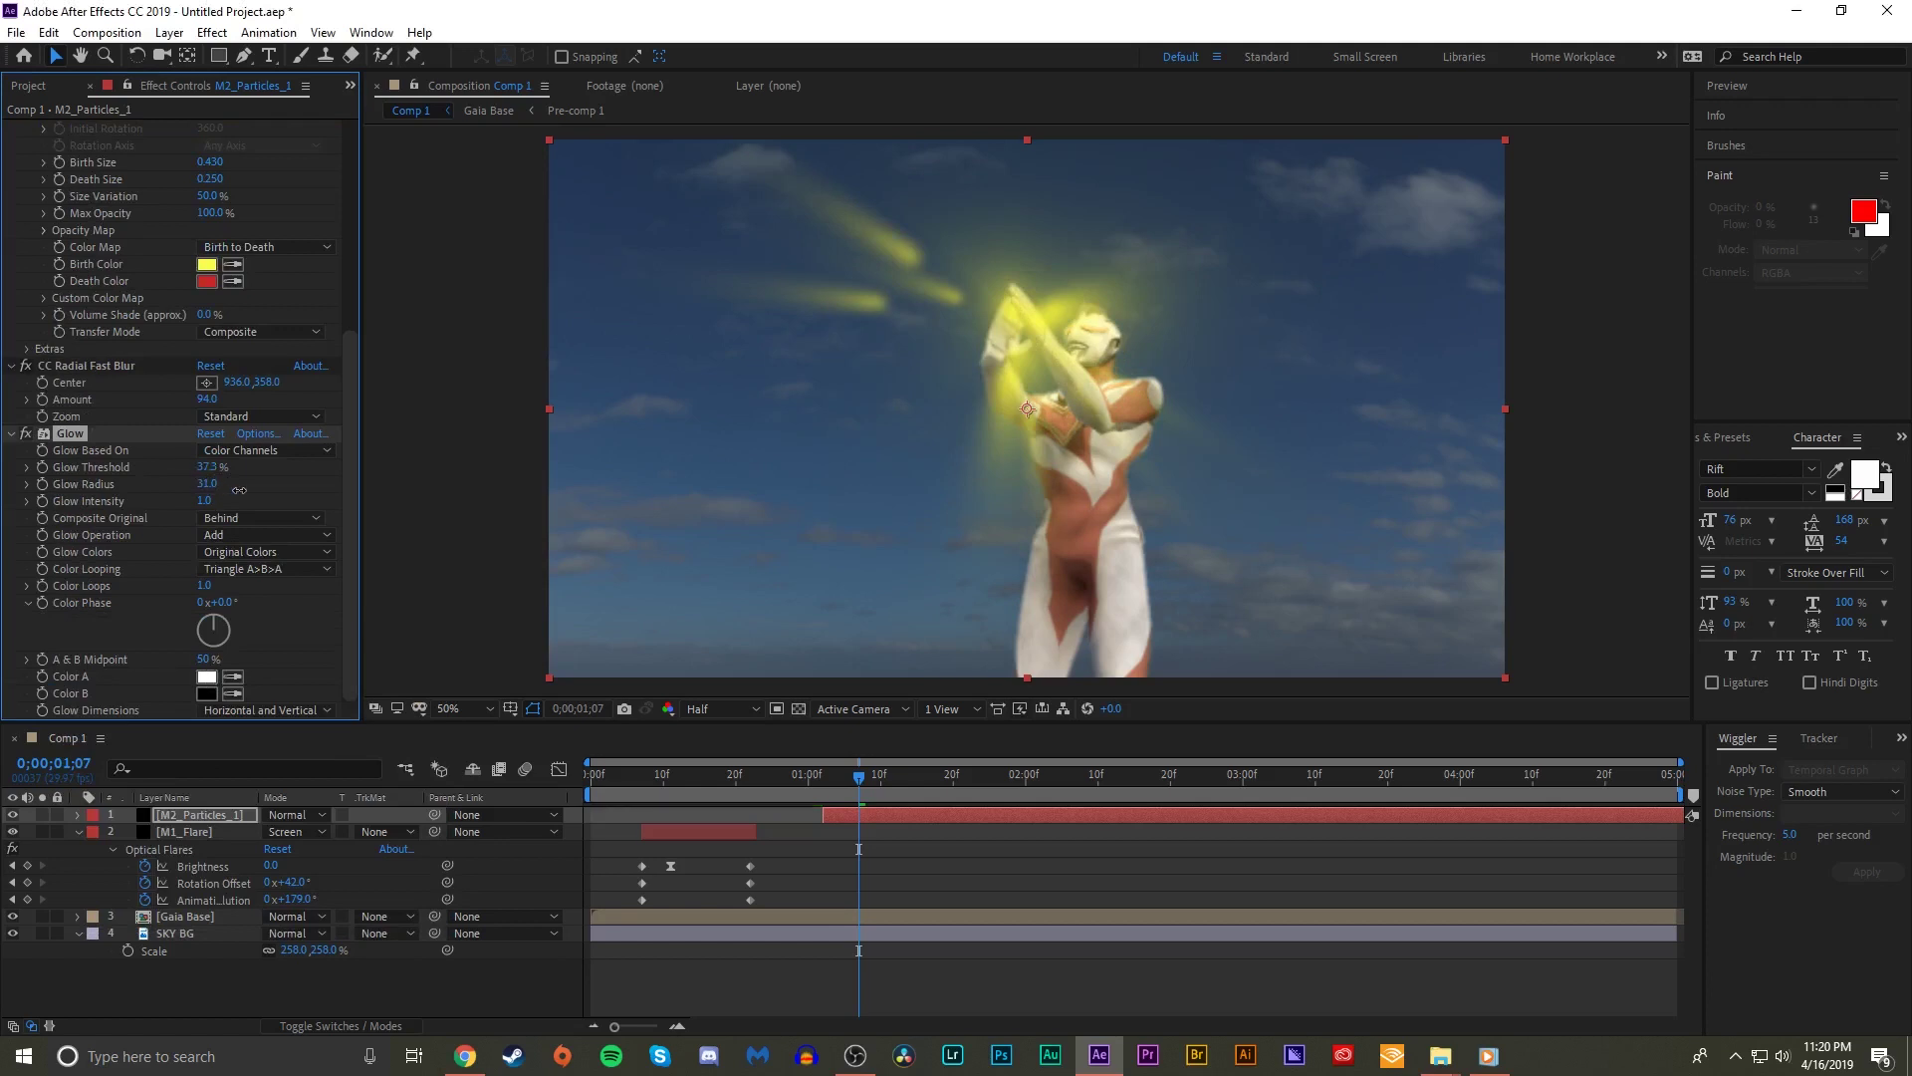
- Duplicate the Glow with a Threshold of 50.6% and a Radius of 64, and set the particle layer's blending mode to Screen
key(ctrl+d)
drag(206, 467, 238, 468)
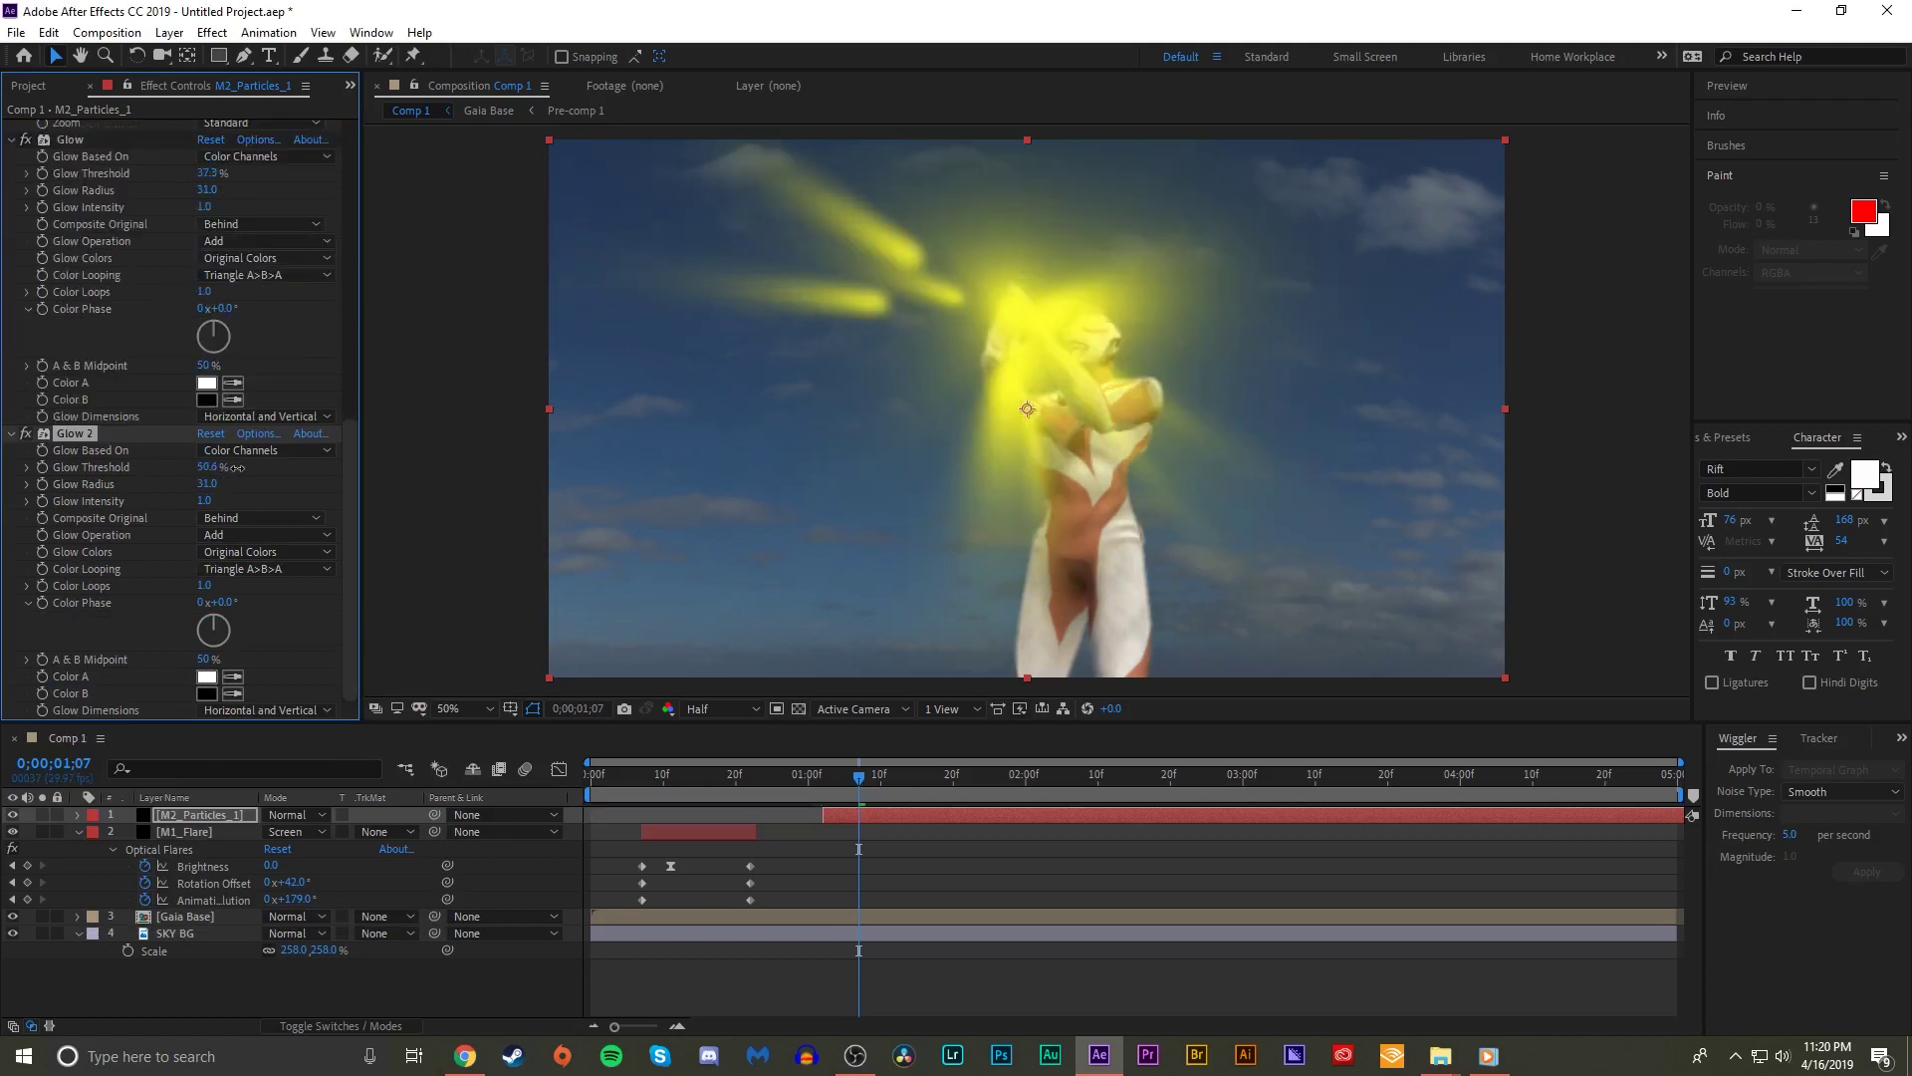
click(287, 815)
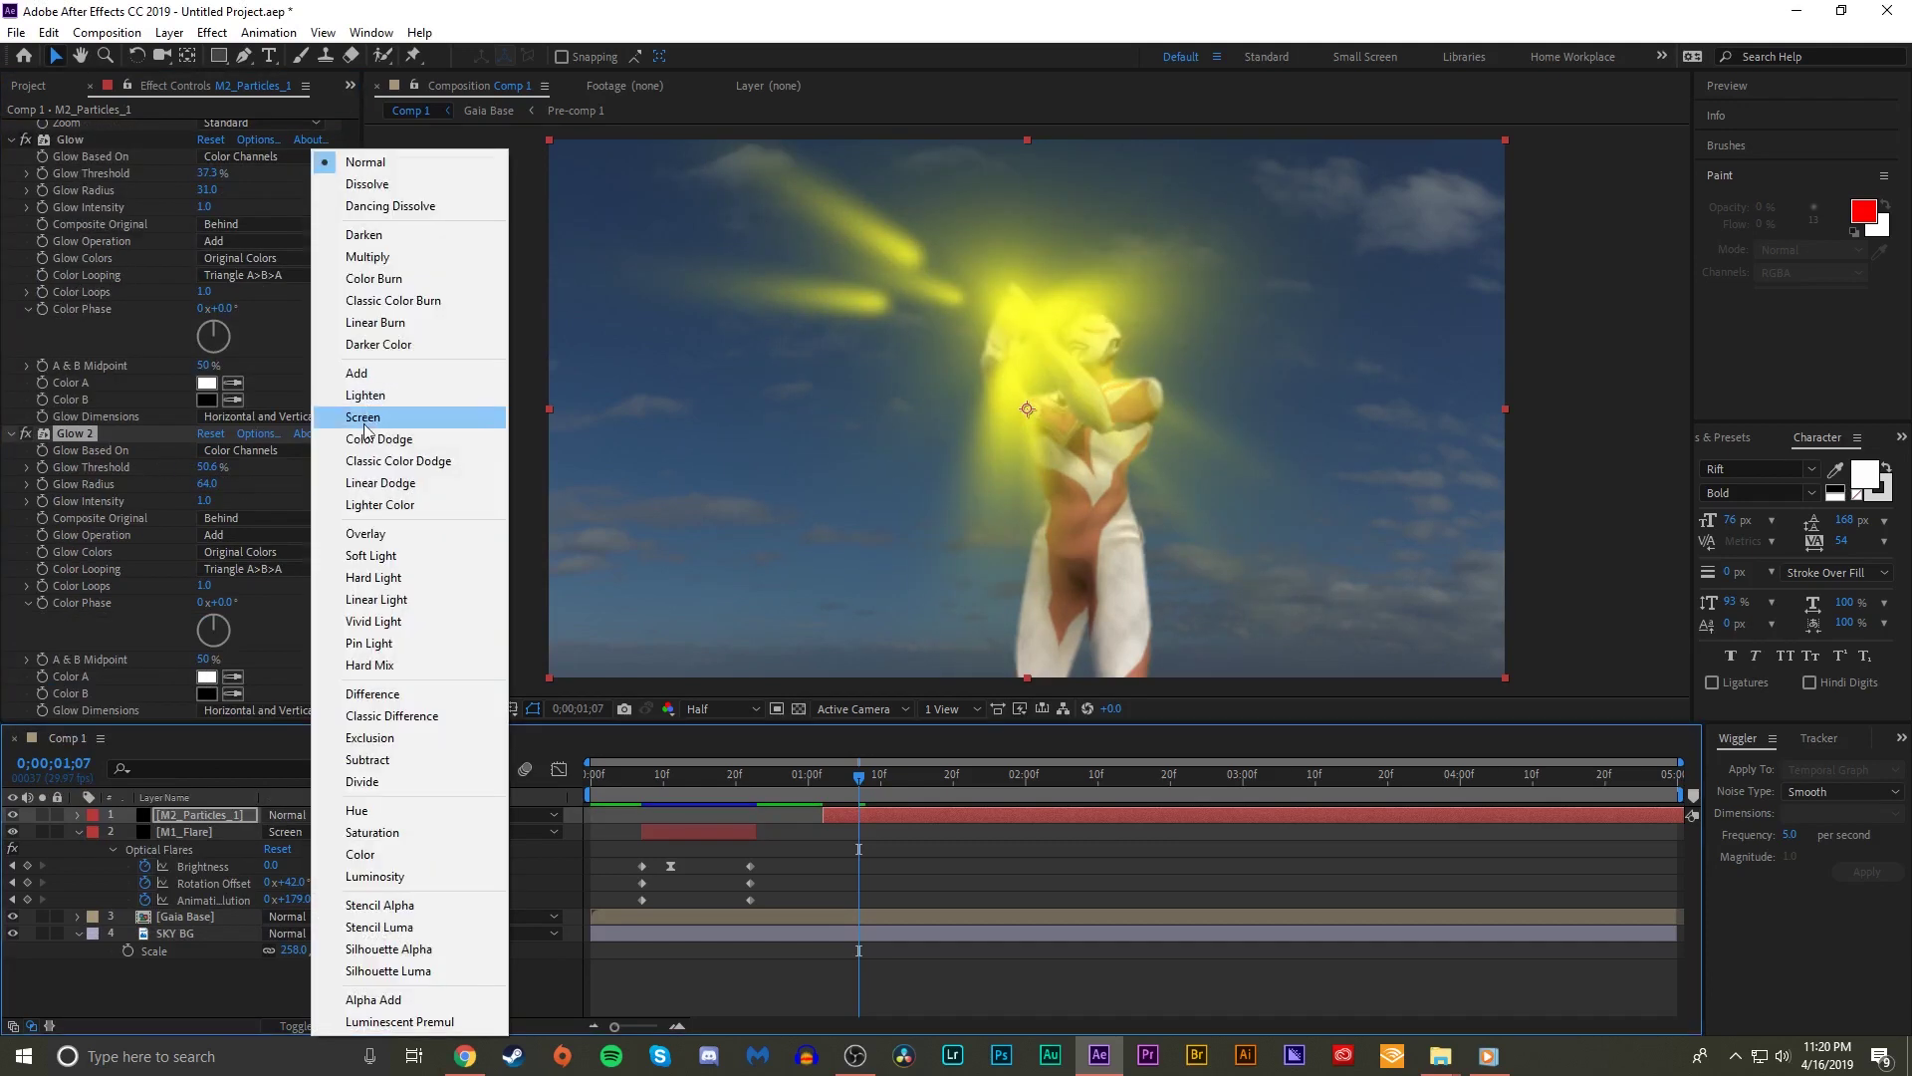
click(364, 418)
- Set the particles' Birth Color to orange, FFA92F
scroll(279, 354, up, 8)
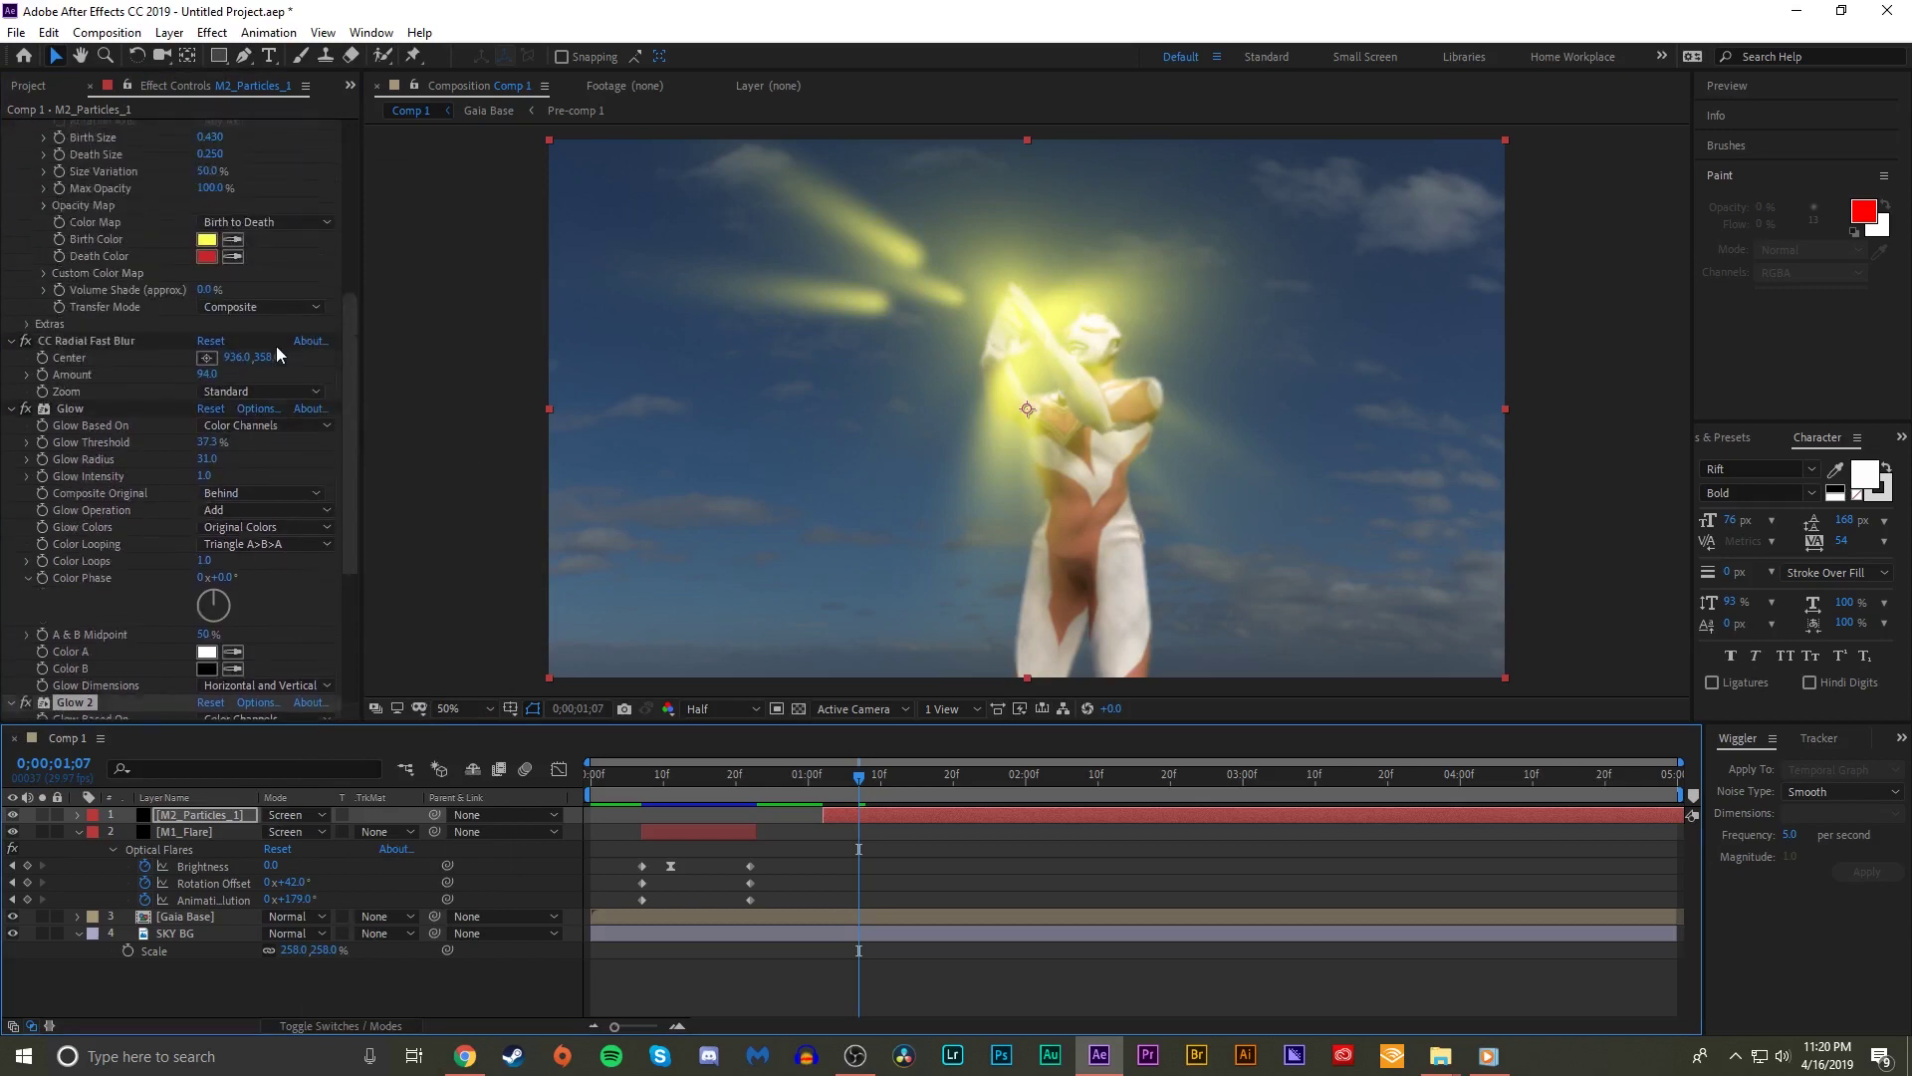
click(207, 418)
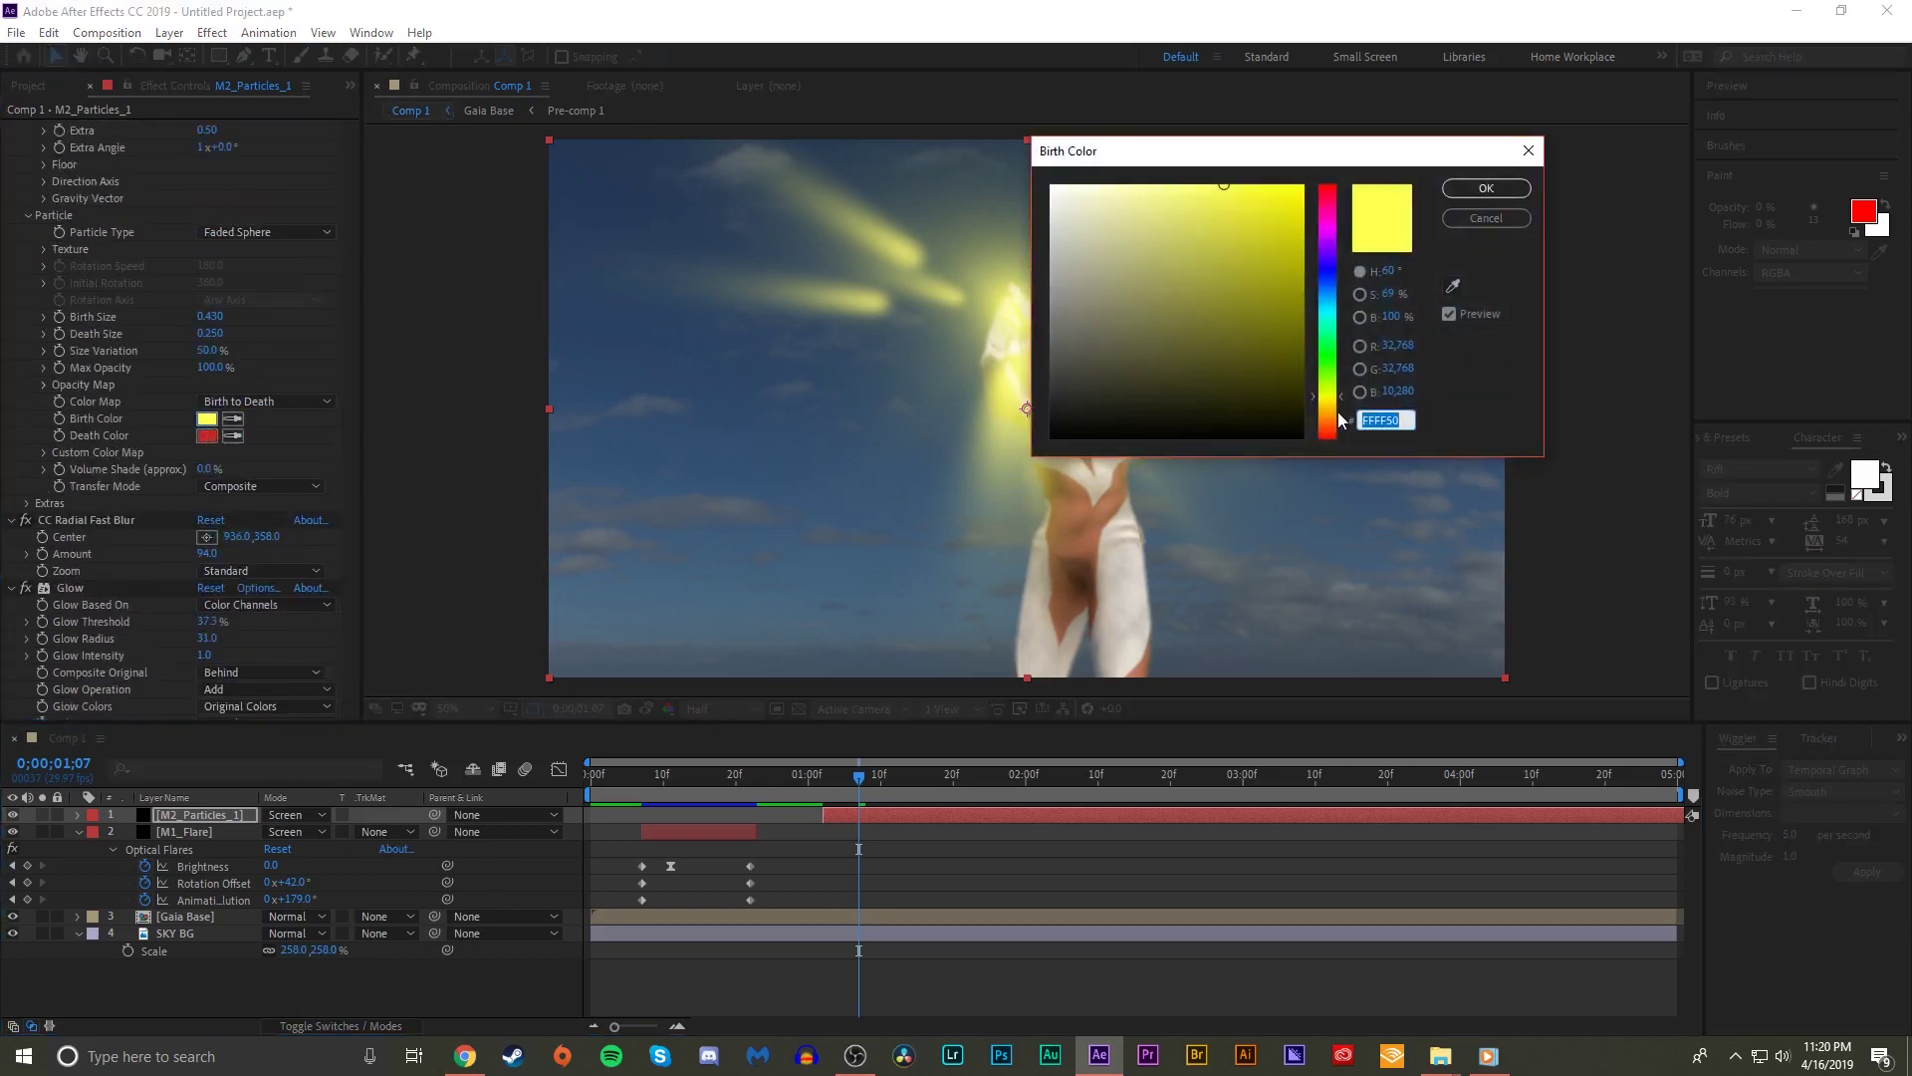
click(1331, 413)
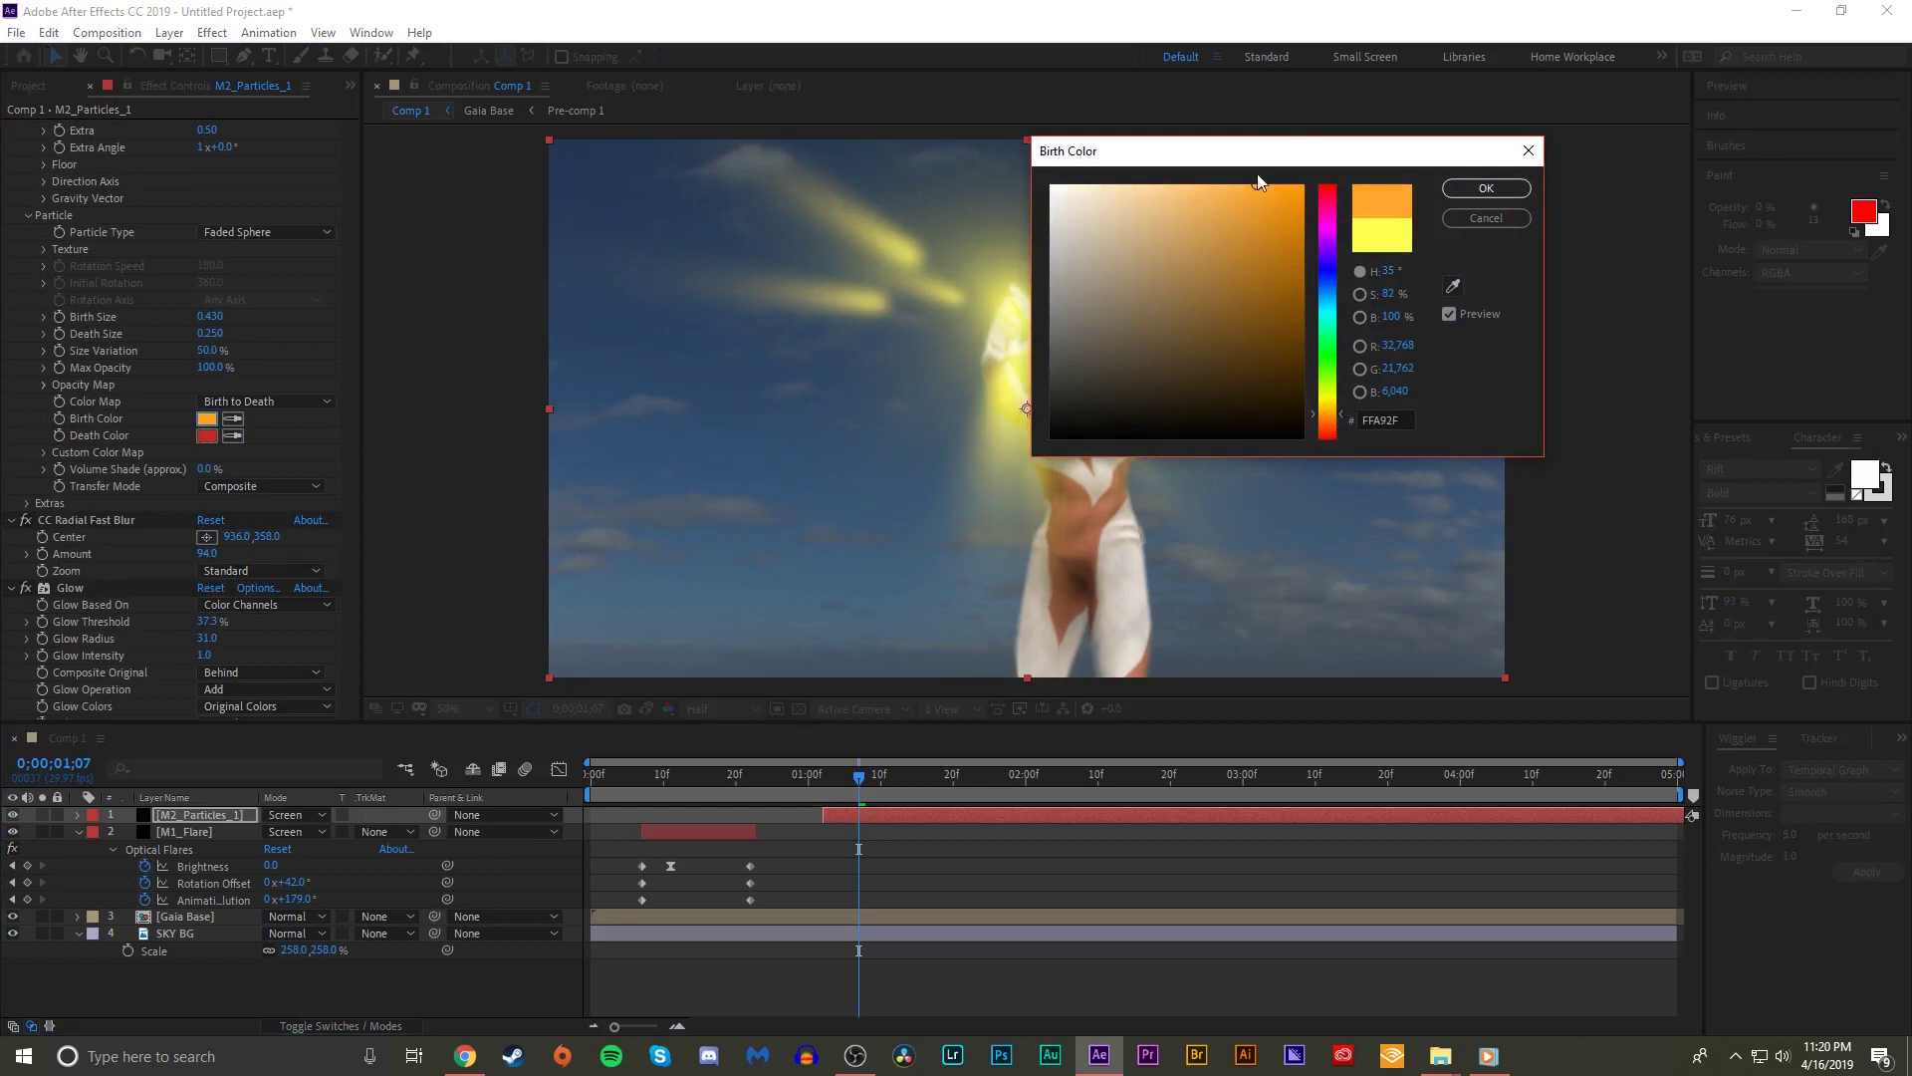
click(1456, 189)
- Change the particles' Death Color from red to orange
click(207, 436)
click(1328, 422)
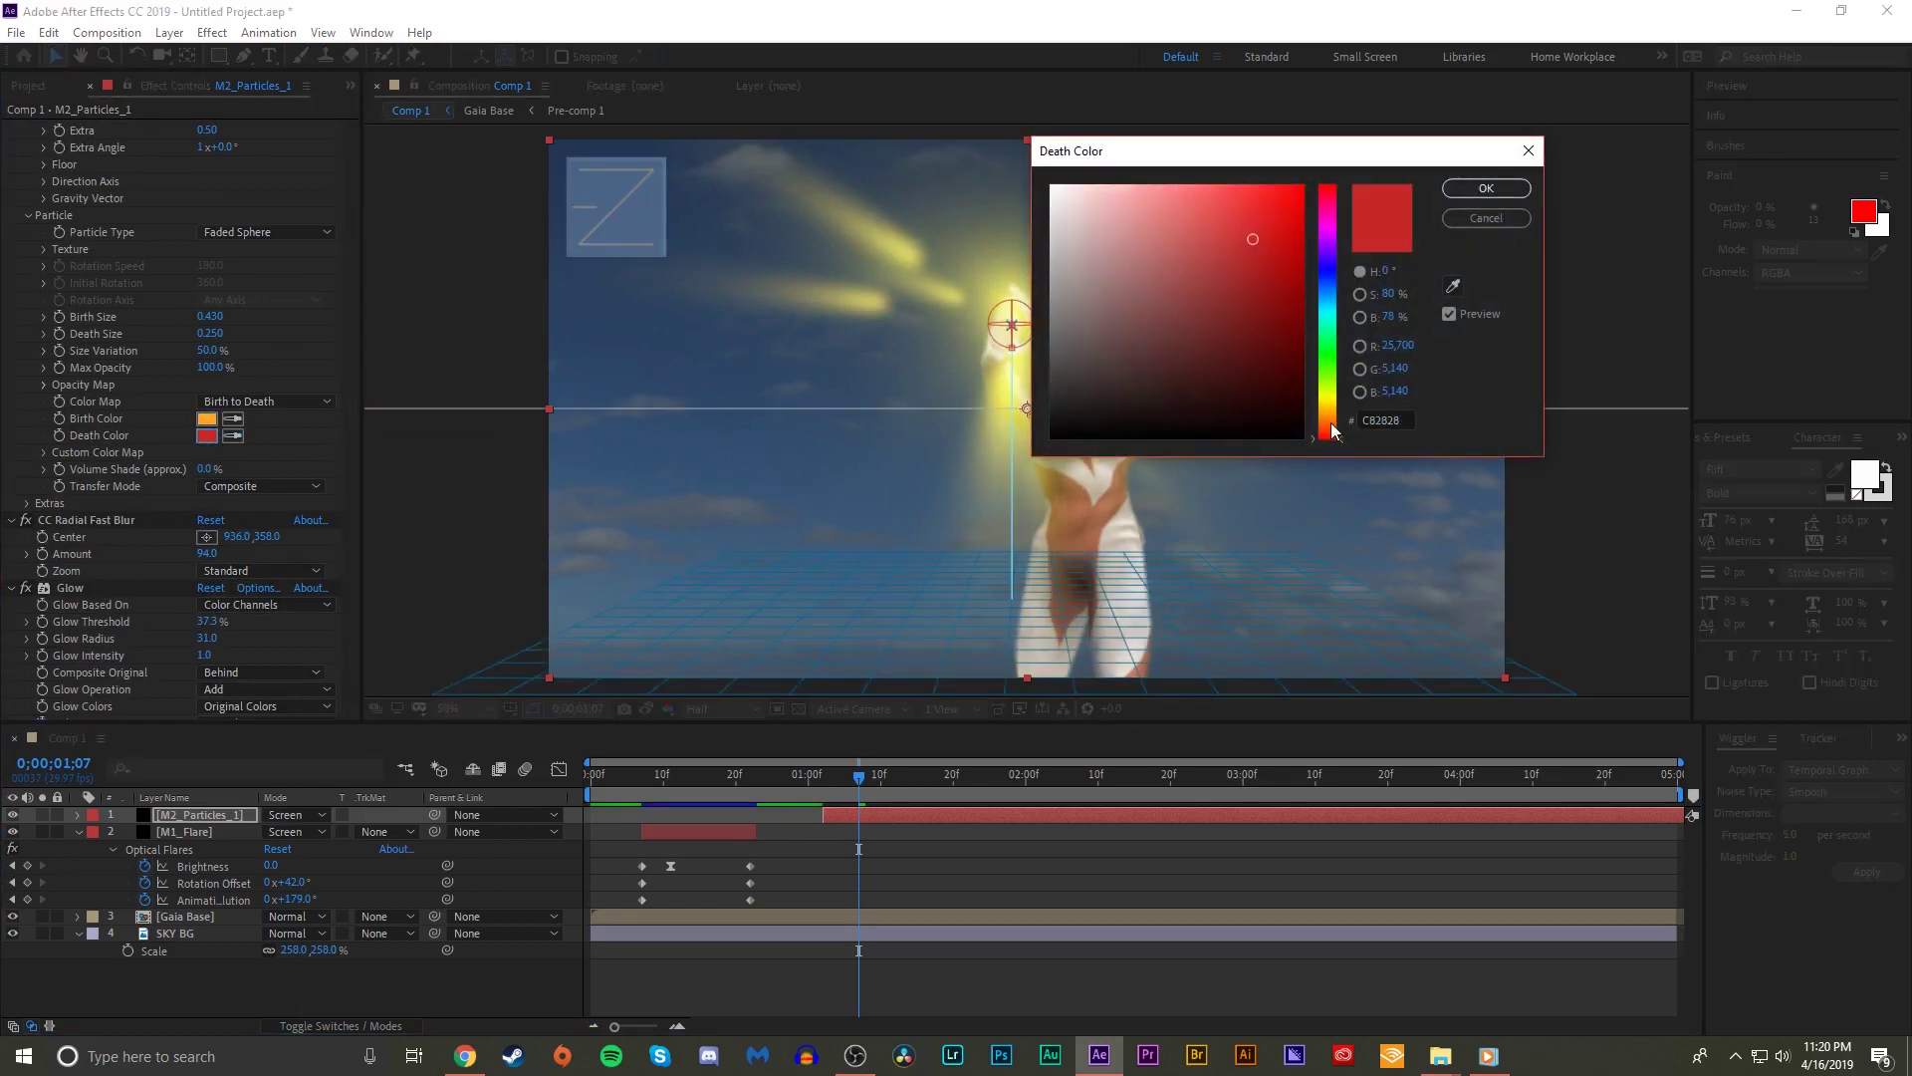
drag(1235, 204, 1252, 157)
click(1486, 218)
- At 0;00;01;13, change the particles' Birth Color to a deeper red-orange, about FF6A2F
drag(815, 800, 903, 792)
click(206, 419)
mouse_move(1328, 413)
mouse_down()
mouse_move(1330, 453)
mouse_move(1331, 436)
mouse_up()
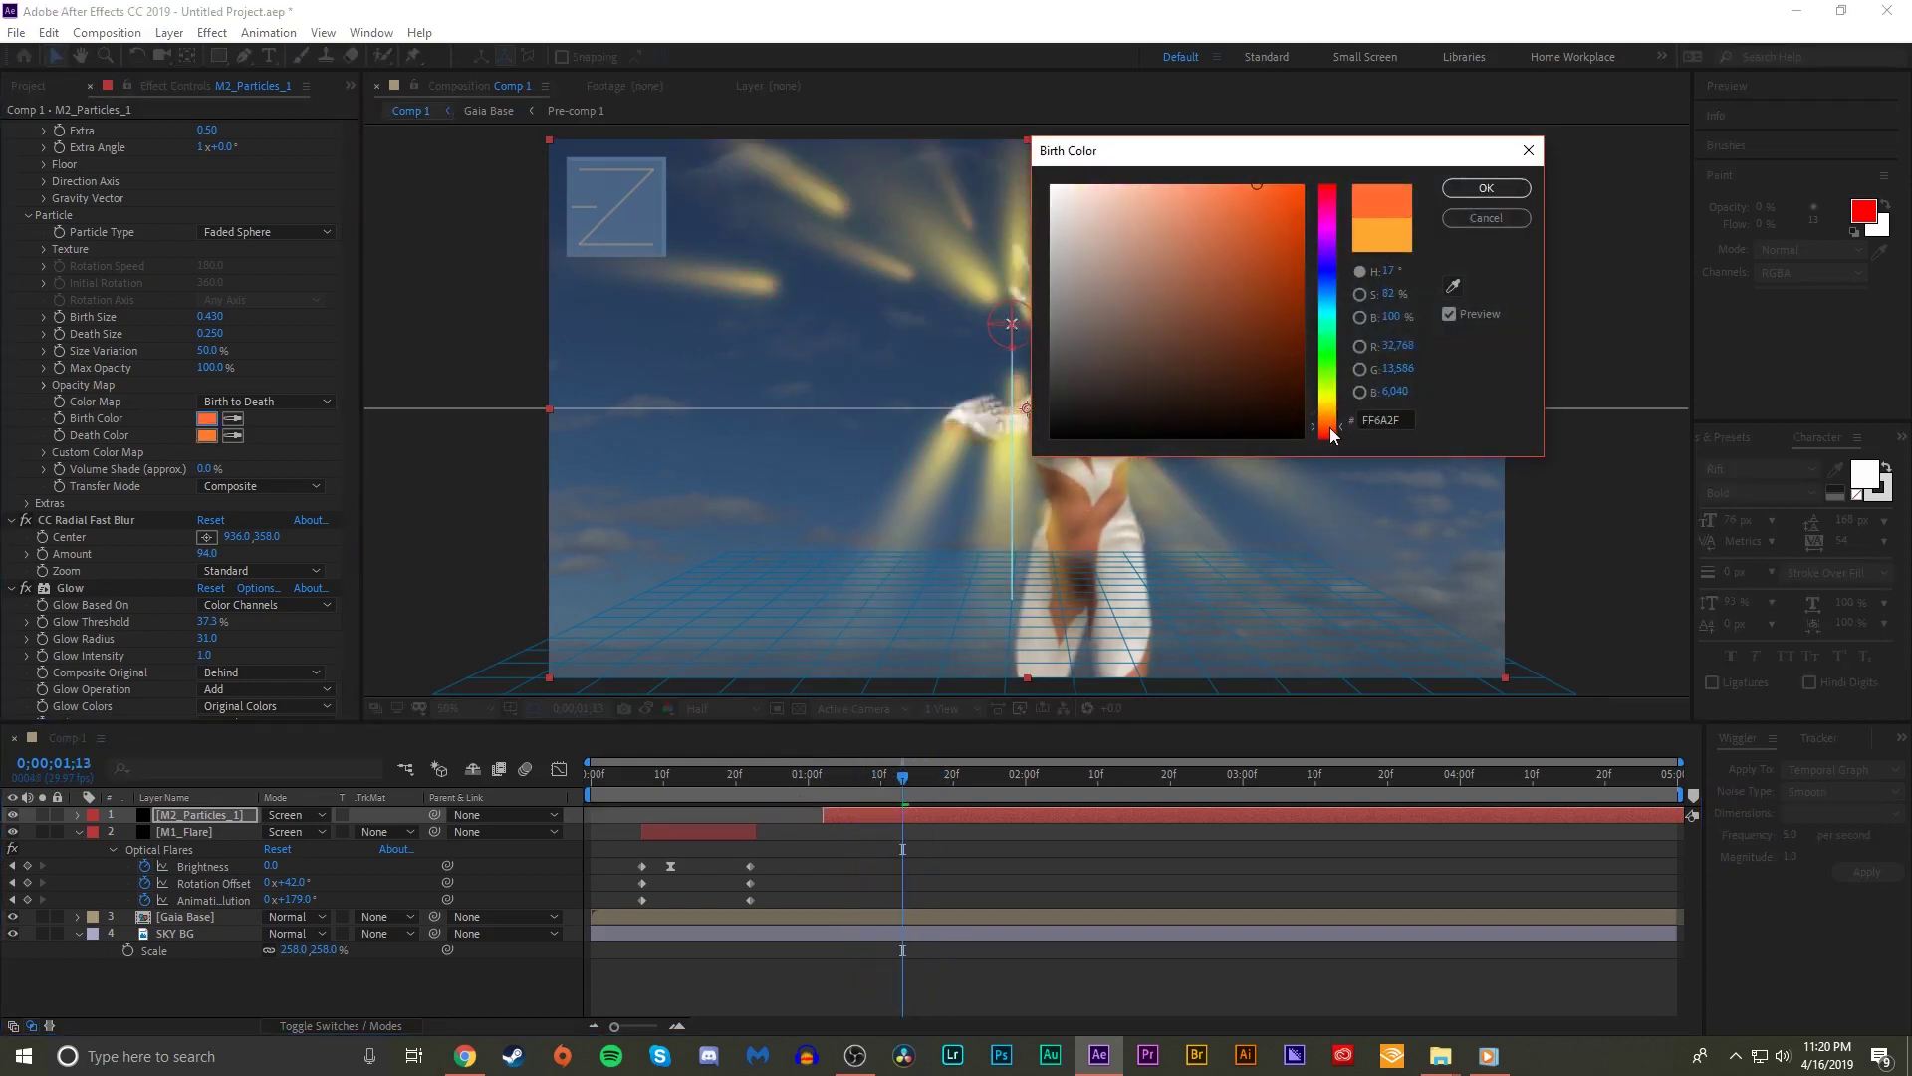
click(1486, 188)
- Set the particles' Velocity to 2.11 and shift the M2_Particles_1 layer to start at 0;00;01;04
drag(902, 774, 974, 787)
scroll(160, 189, up, 4)
drag(209, 245, 286, 231)
drag(797, 784, 859, 816)
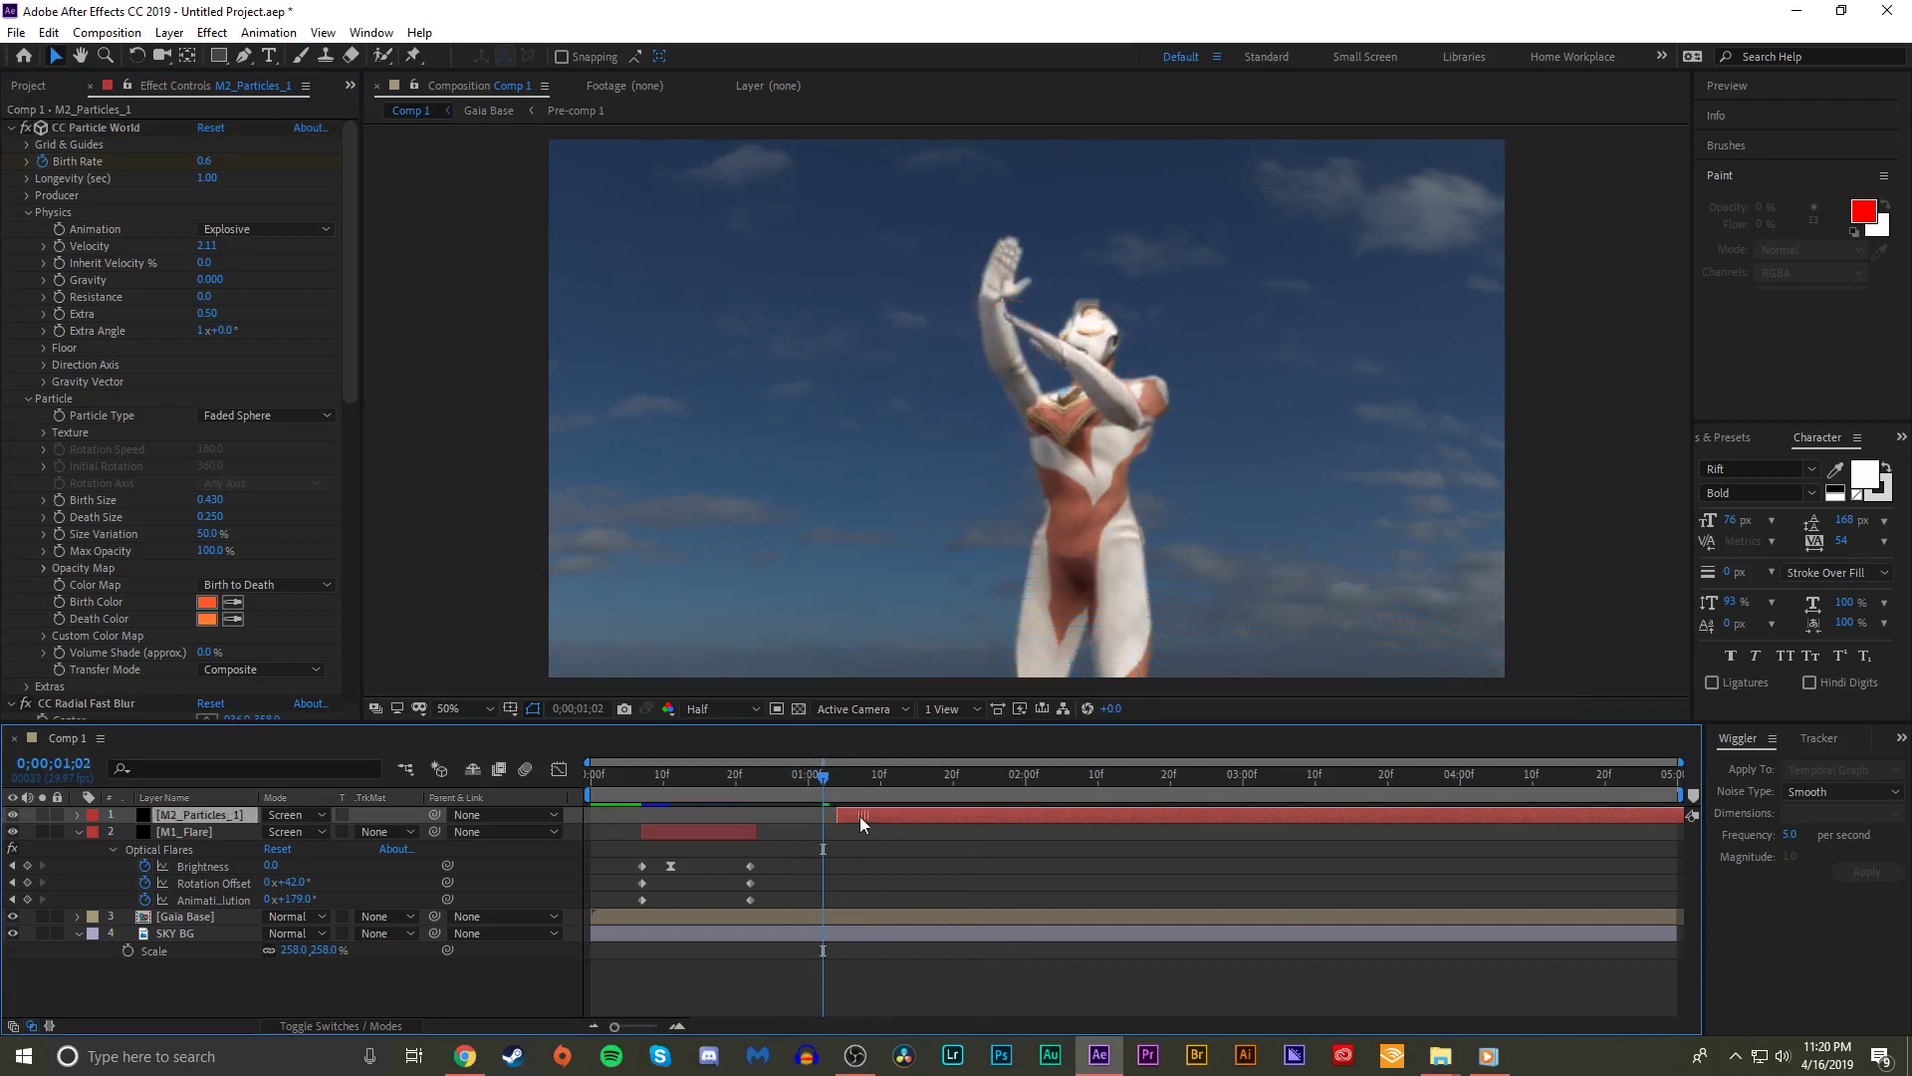
- Preview the burst while setting Longevity to 0.39, Velocity to 2.80, Extra to 0.76 and Extra Angle to 1x+55°
key(space)
drag(859, 791, 894, 794)
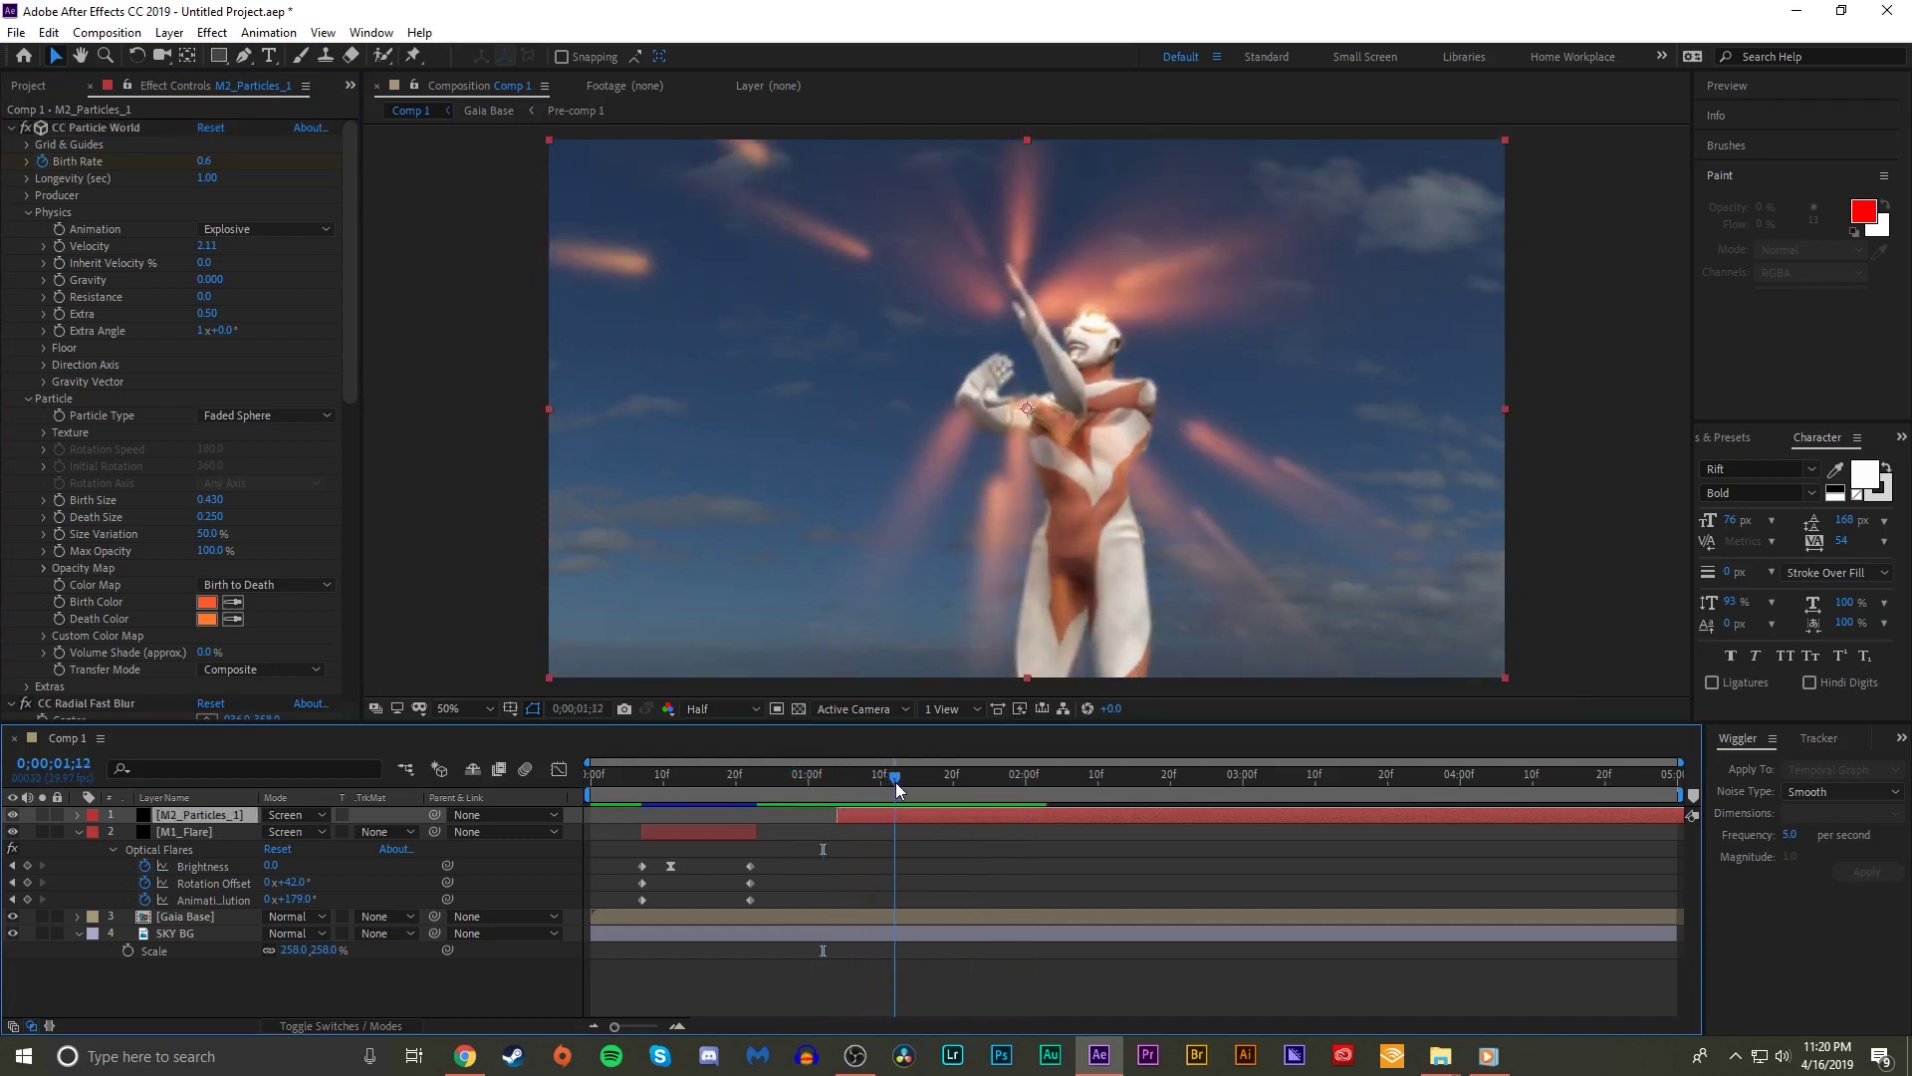
click(219, 207)
key(ctrl+z)
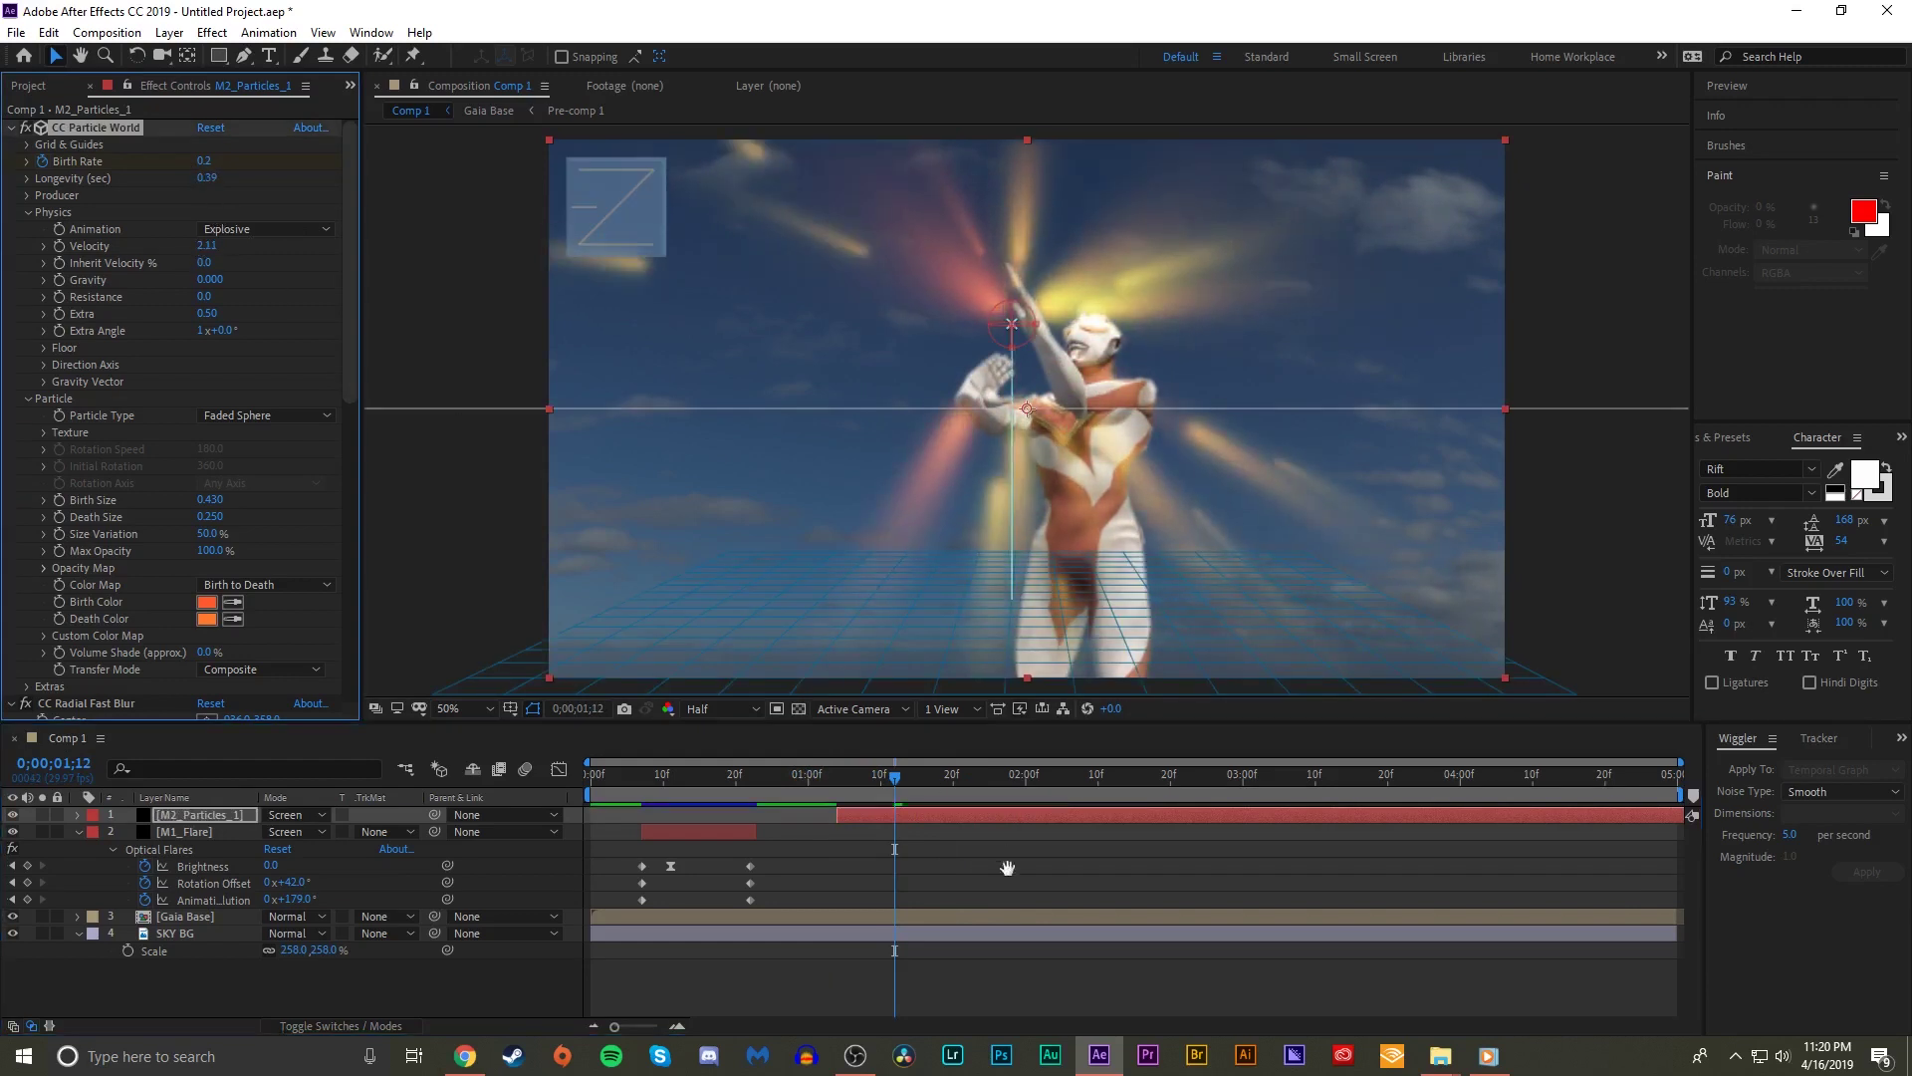
key(space)
drag(989, 792, 908, 783)
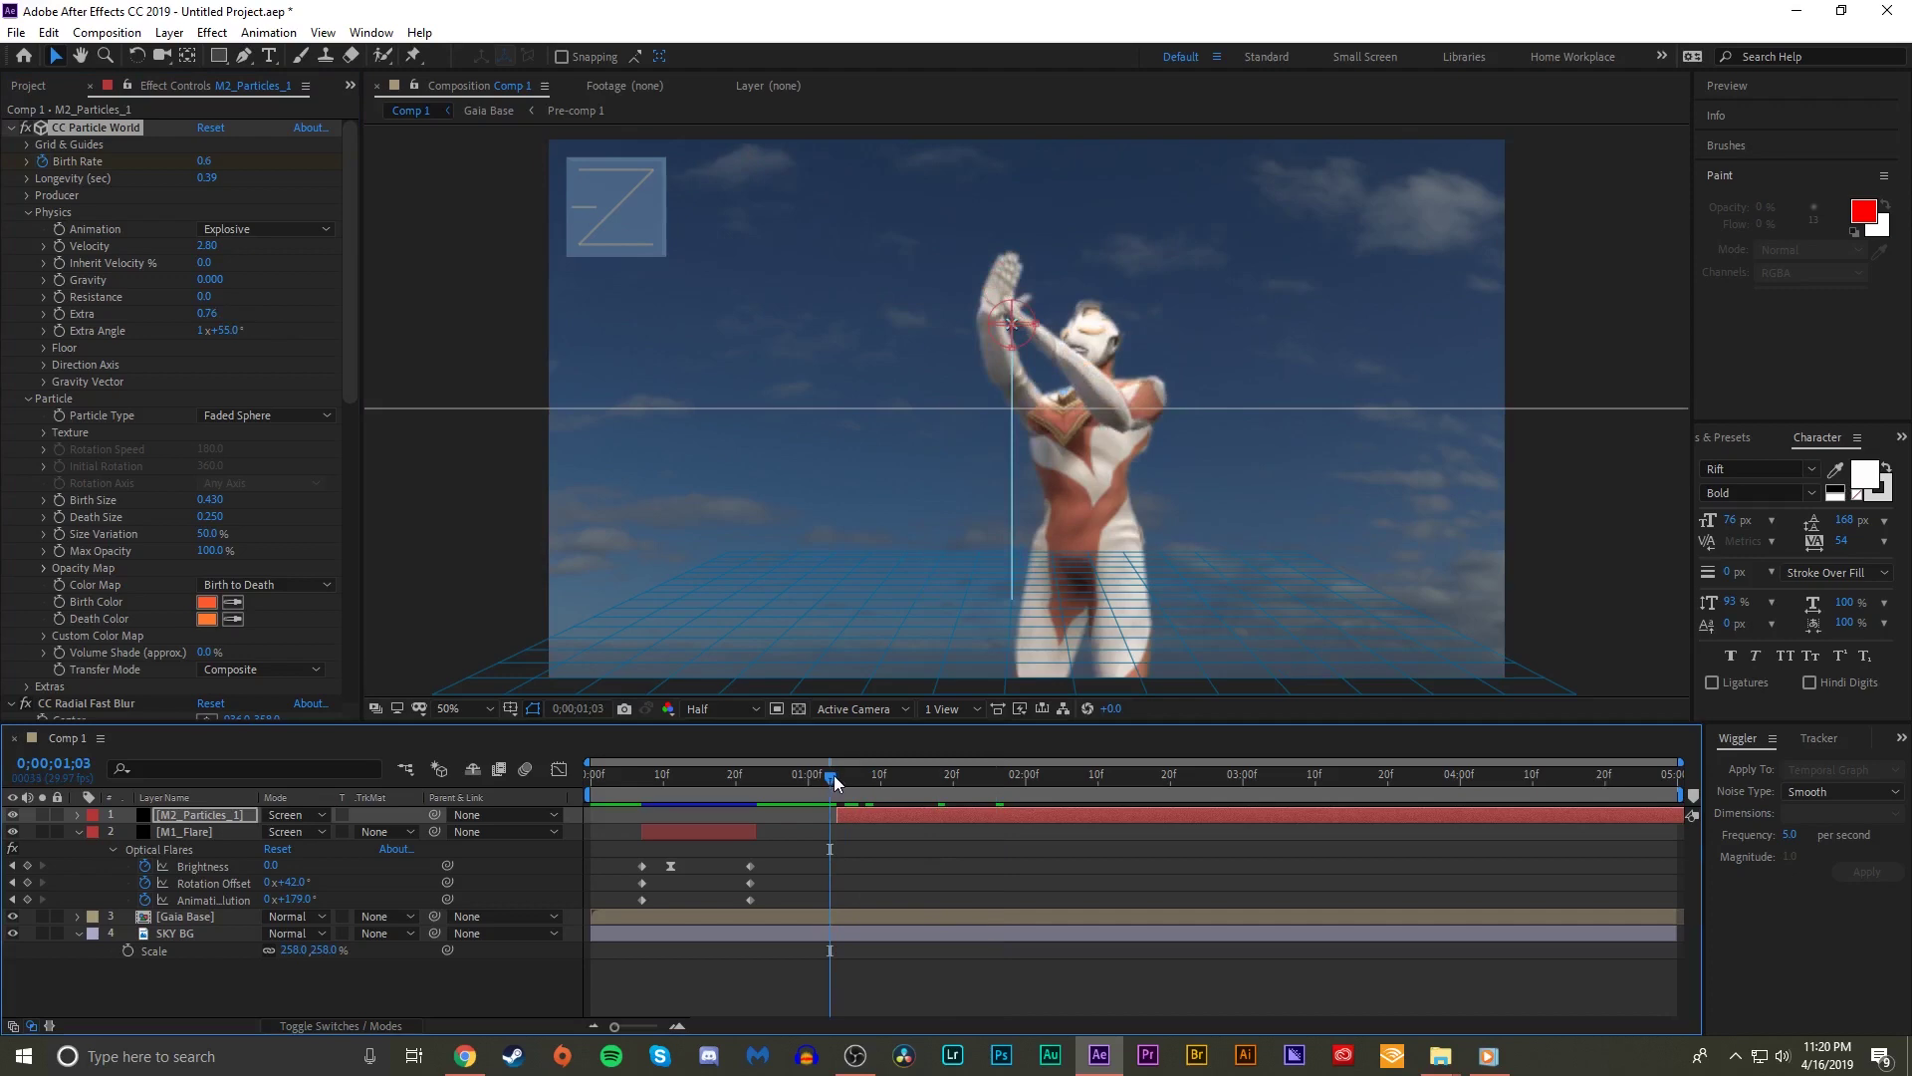
mouse_move(909, 784)
mouse_down()
mouse_move(662, 797)
mouse_move(908, 794)
mouse_move(785, 784)
mouse_move(917, 775)
mouse_move(894, 773)
mouse_up()
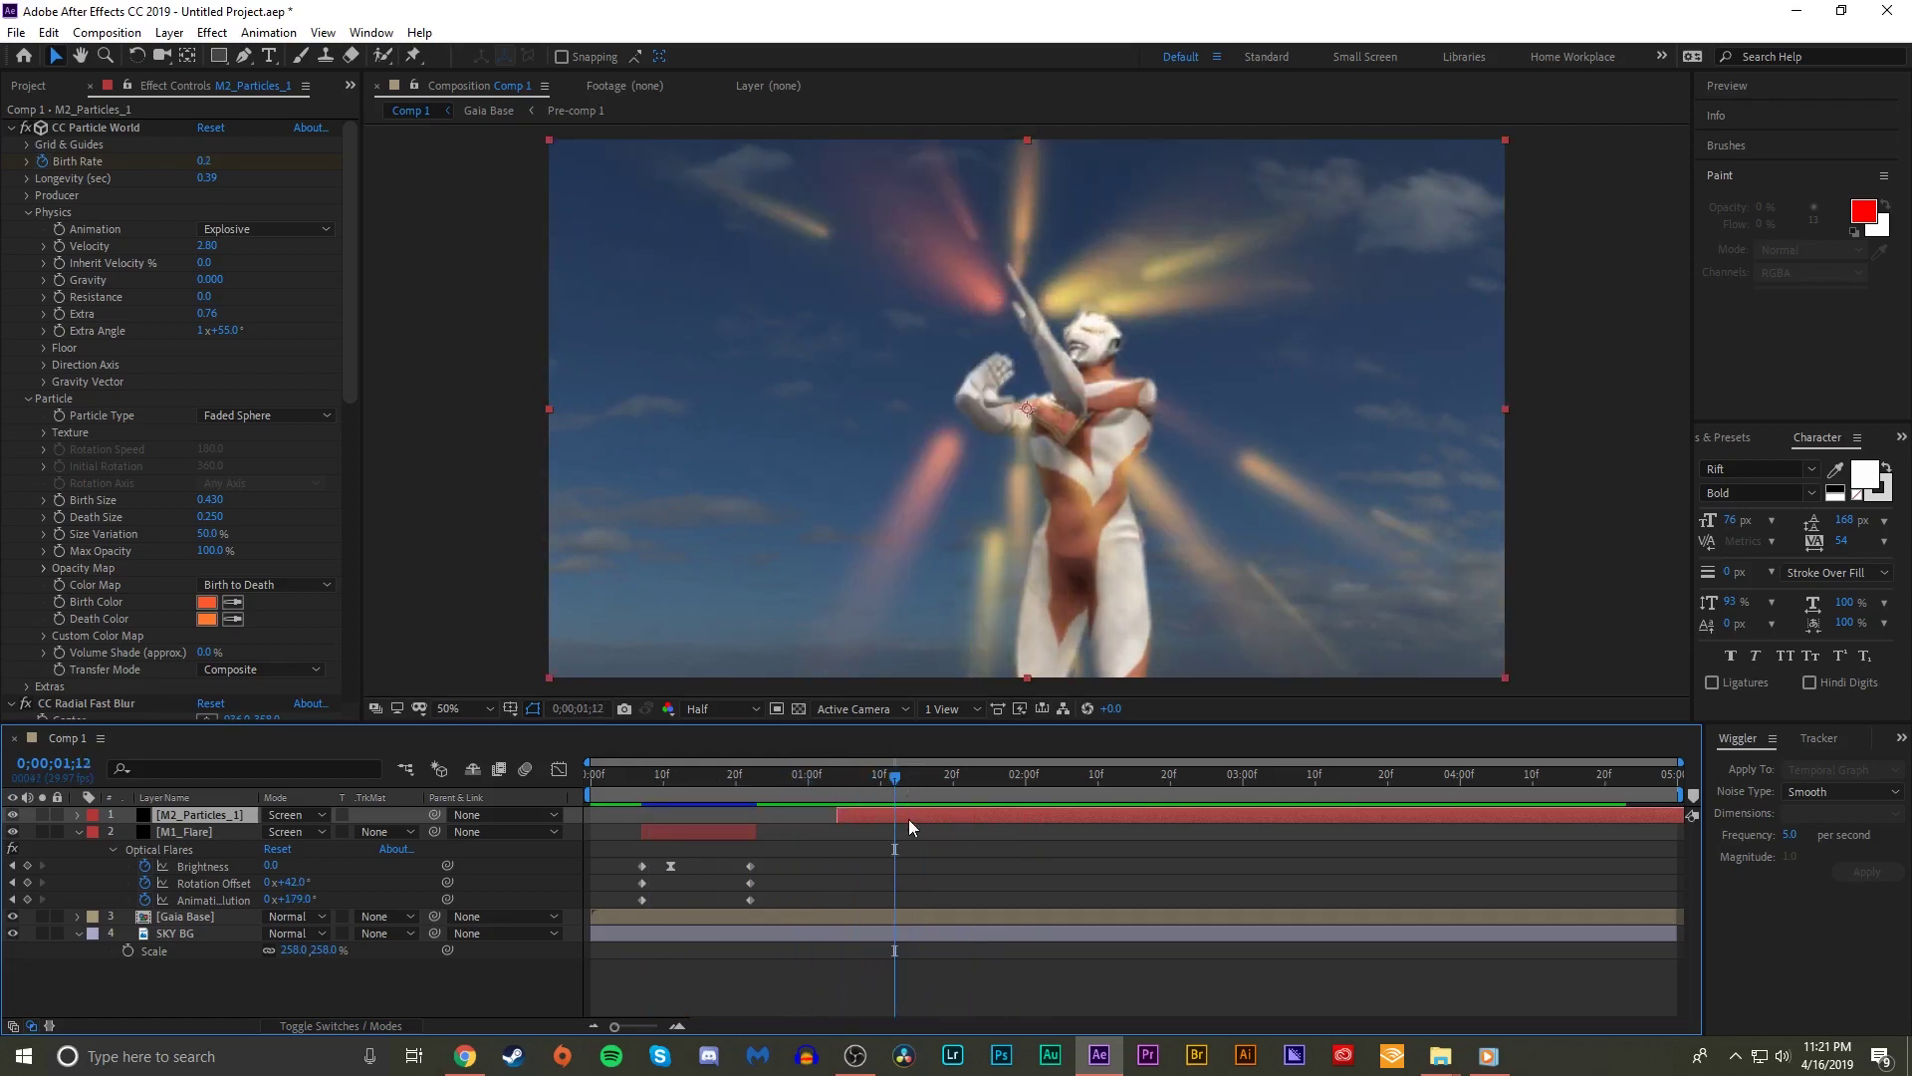
- Add the CC Vector Blur effect to the M2_Particles_1 layer and set its Amount to 42
key(ctrl+space)
text(rad)
click(846, 849)
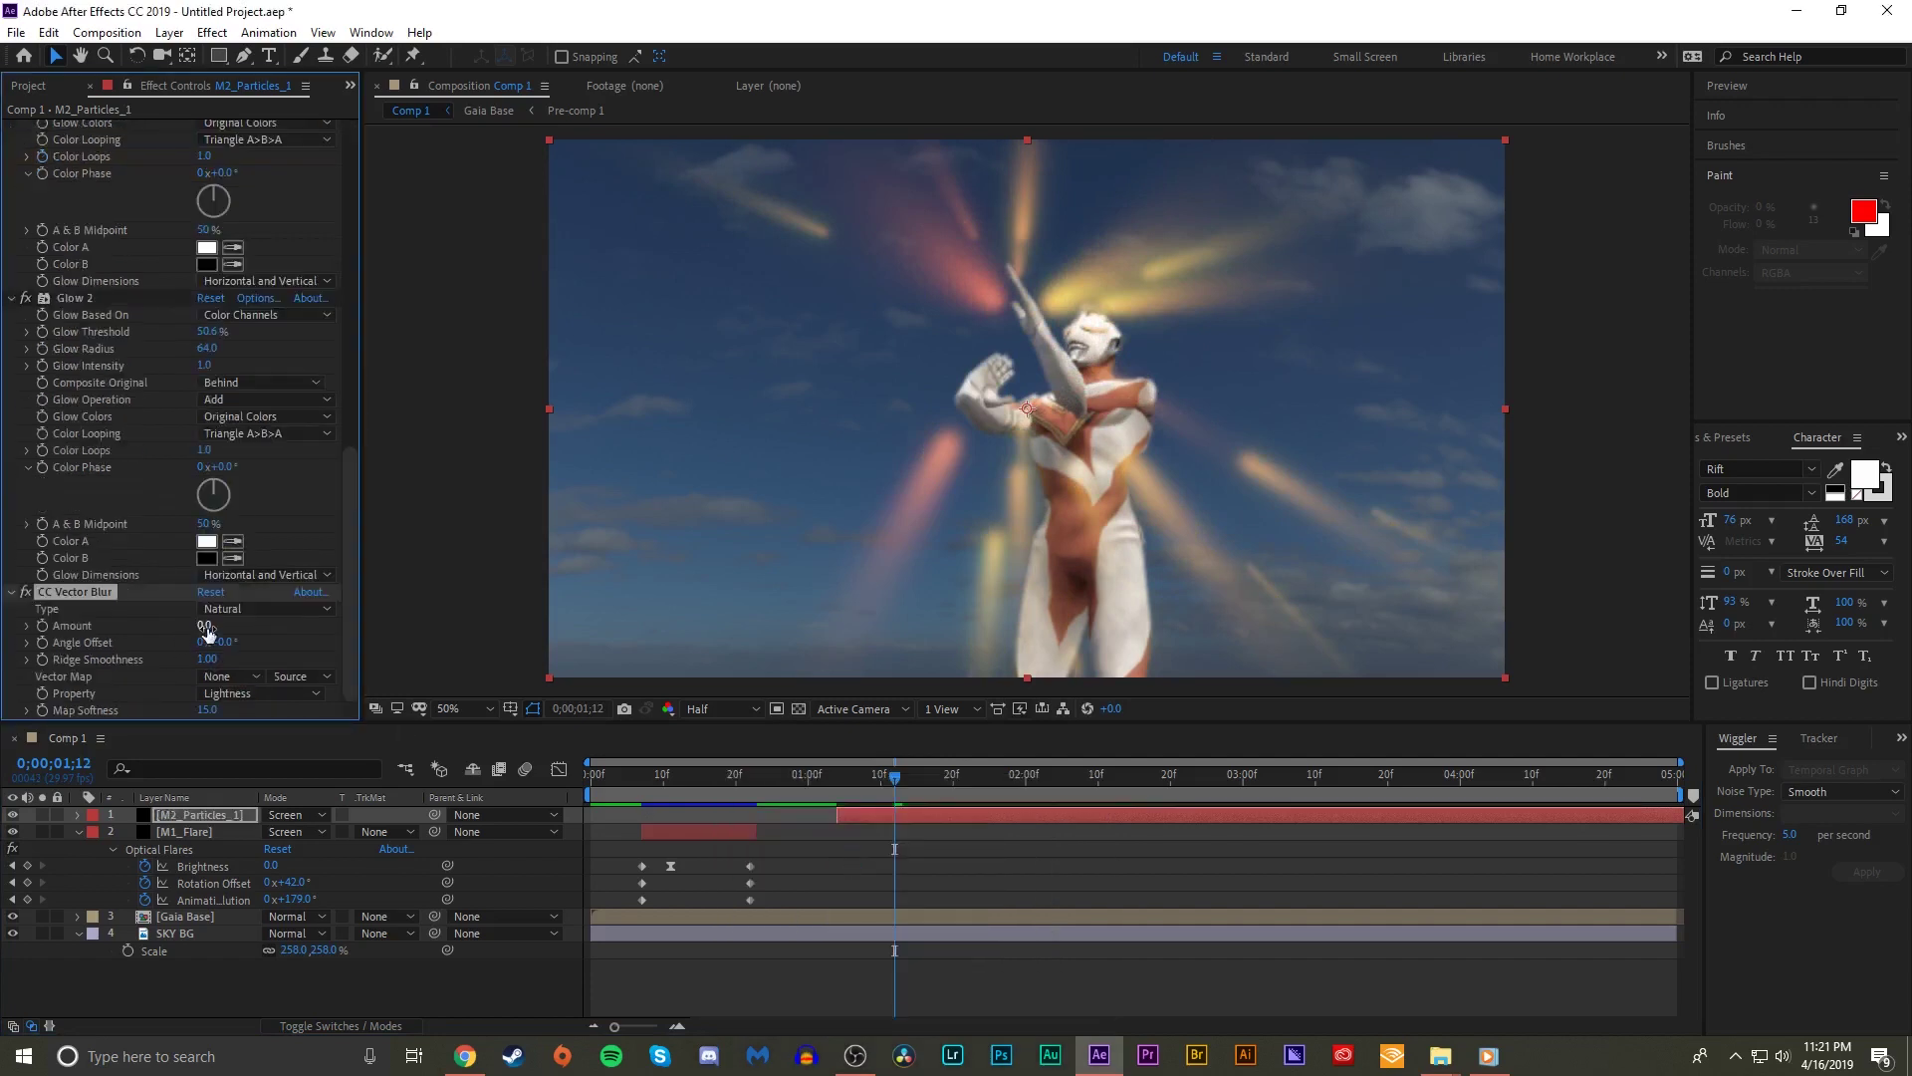
drag(246, 624, 250, 622)
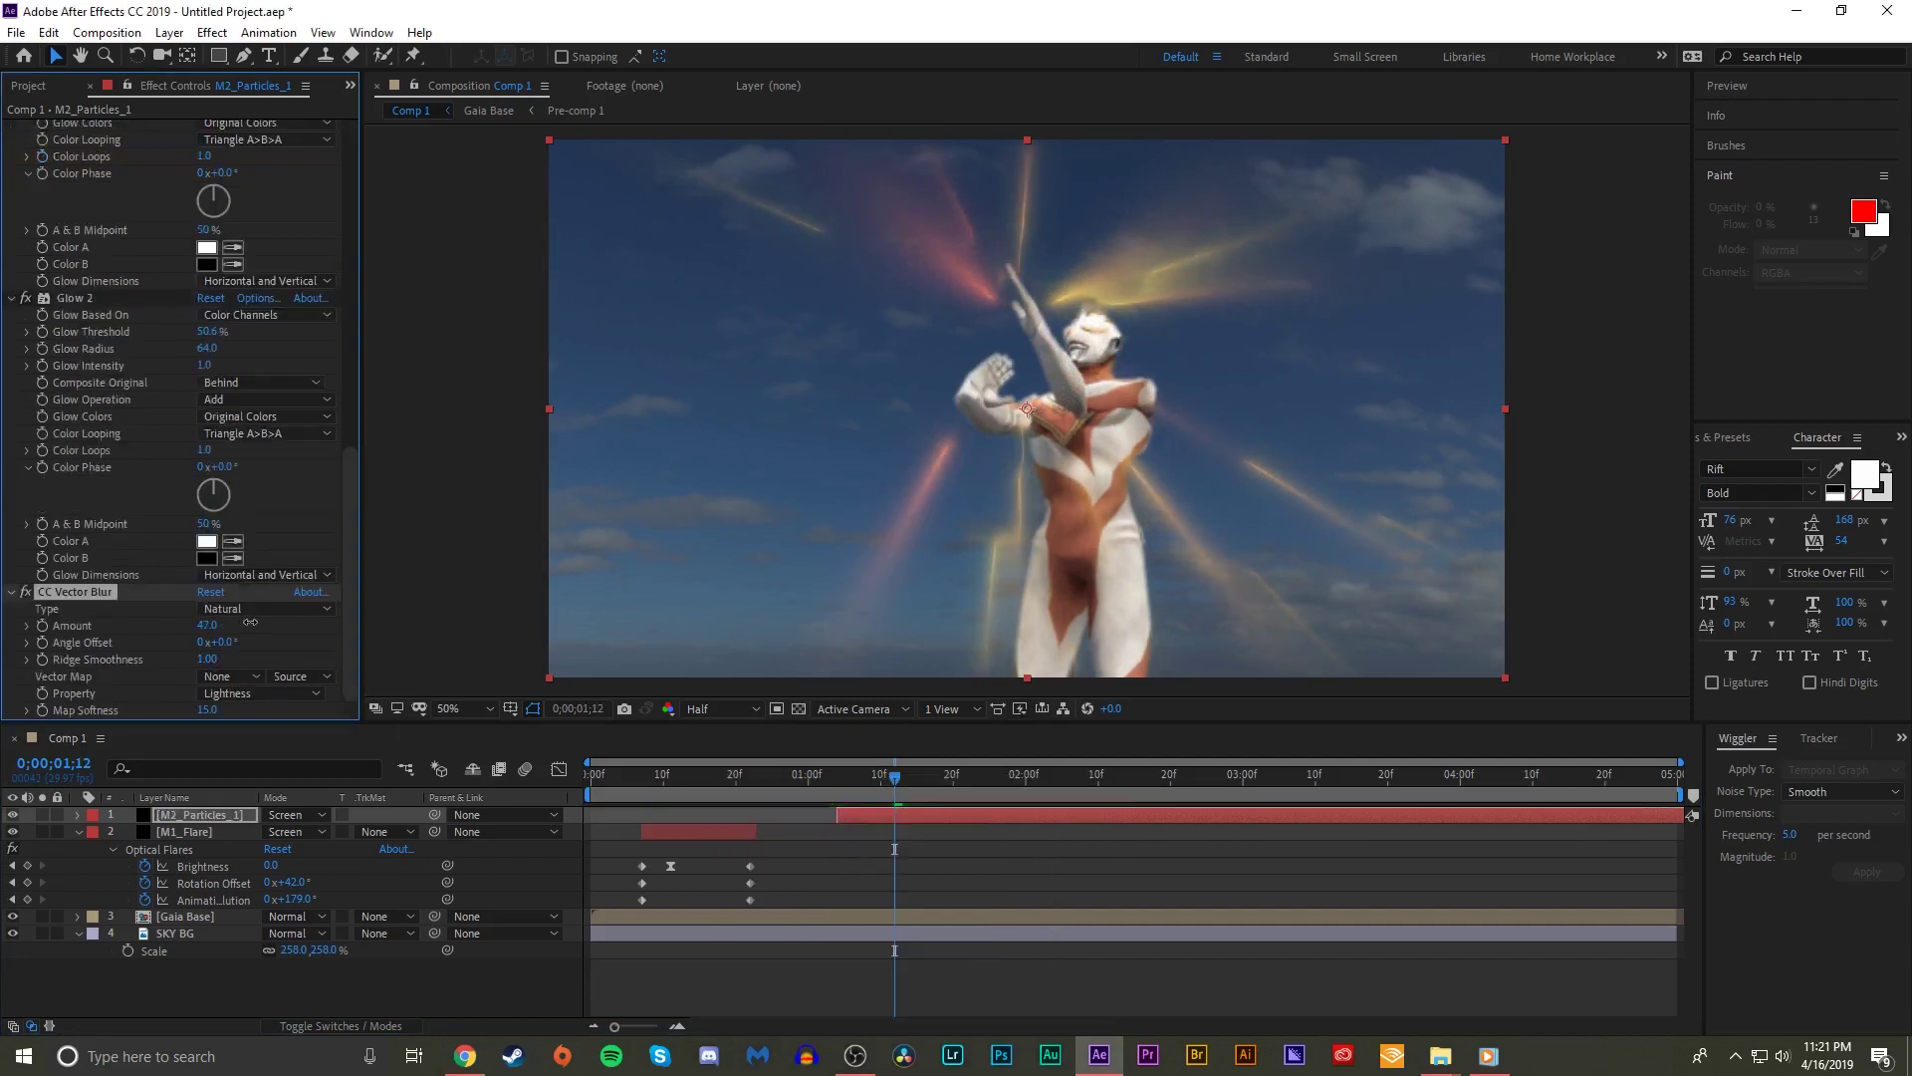
drag(853, 779, 895, 779)
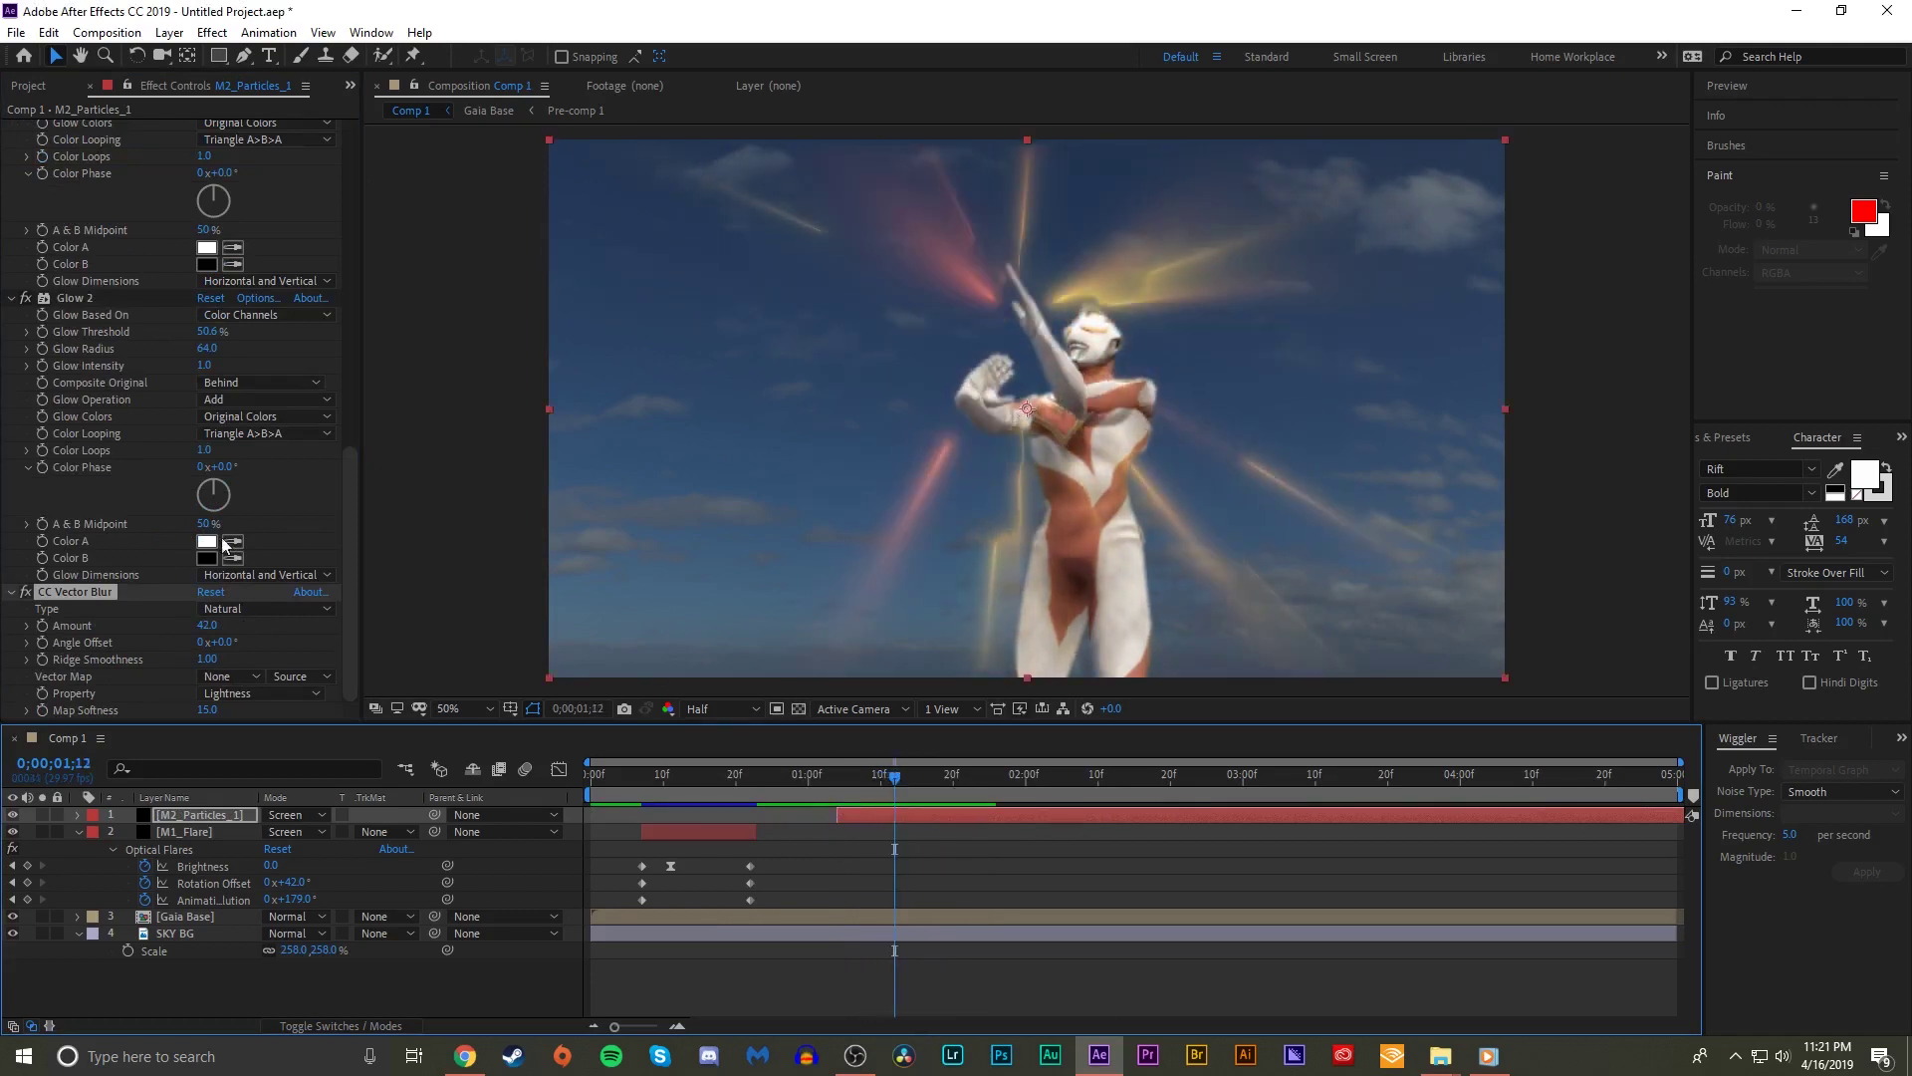
- Show the particle layer's keyframes and set the first Birth Rate keyframe at 0;00;01;04 to 1.5
drag(349, 589, 213, 161)
key(u)
drag(839, 769, 897, 784)
- Duplicate the M2_Particles_1 layer and rename the copy M2_Particles_2
key(ctrl+d)
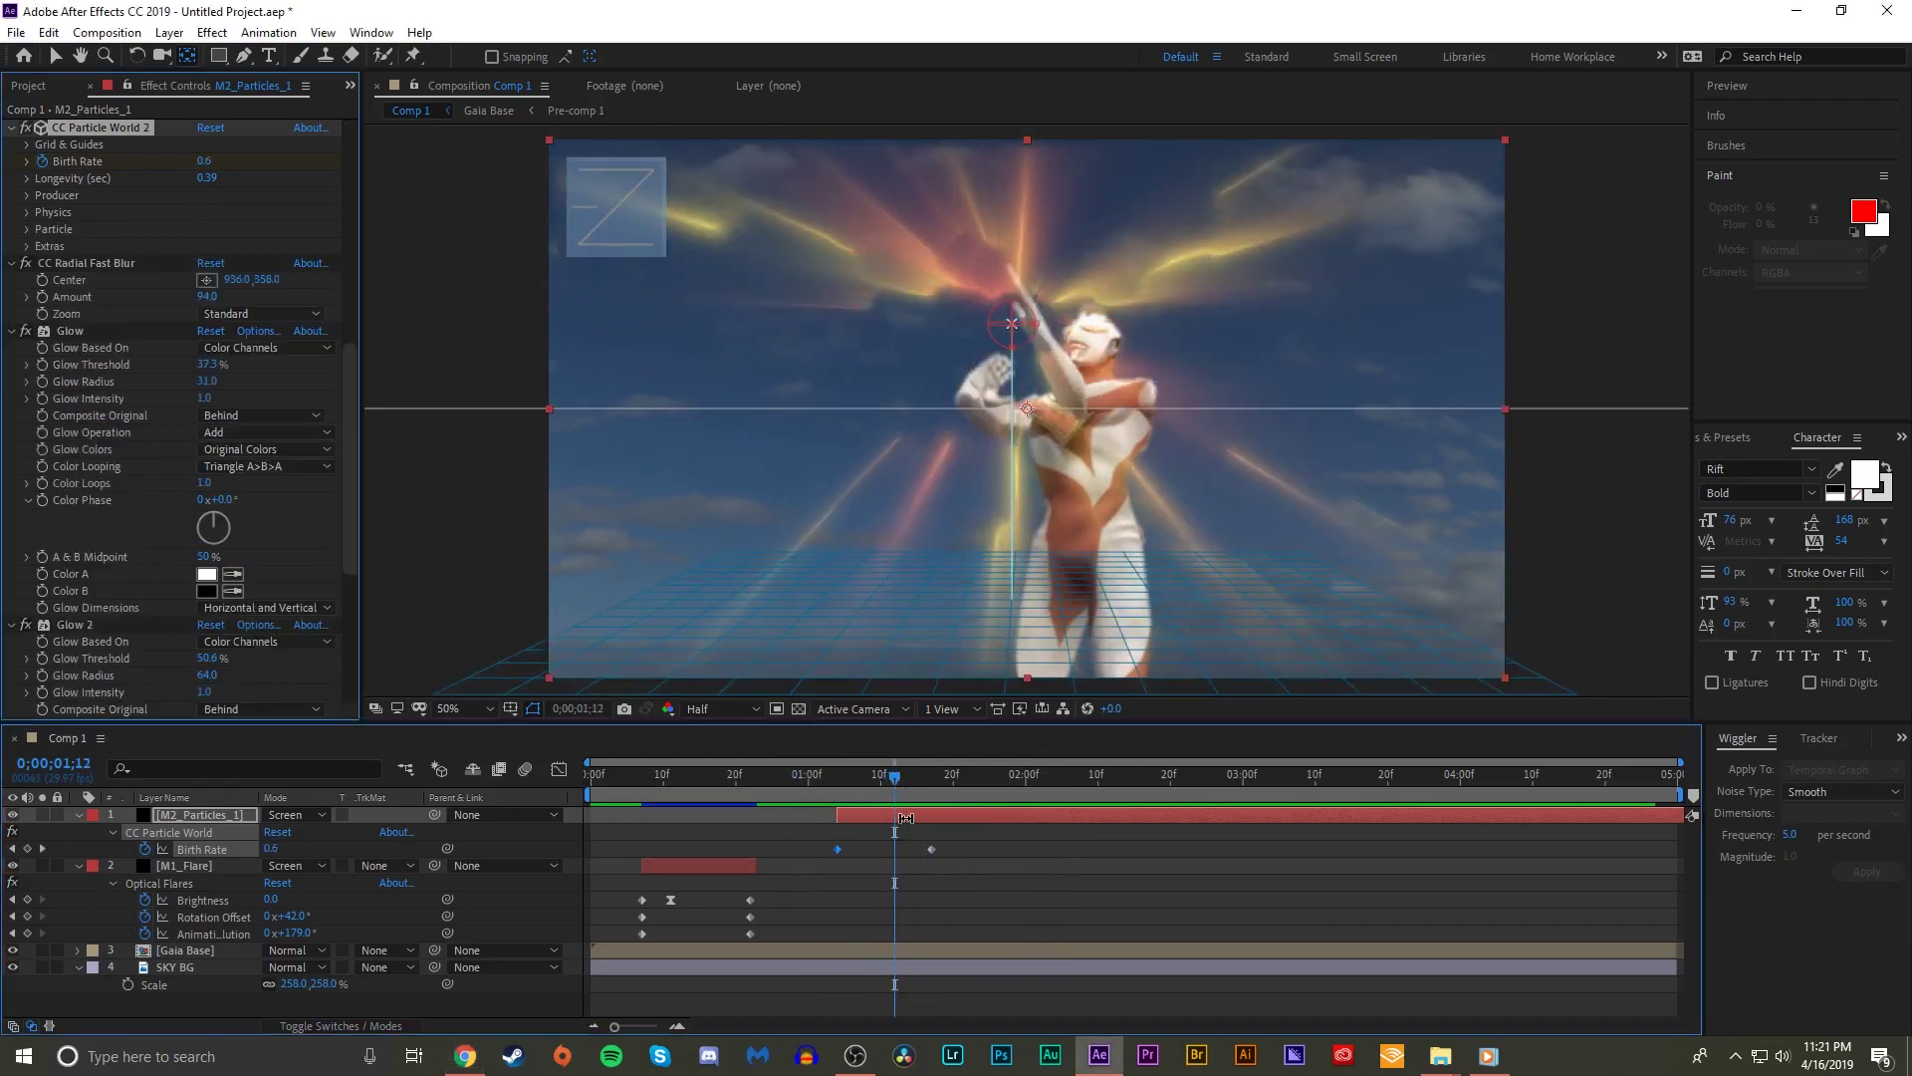
key(ctrl+d)
key(Return)
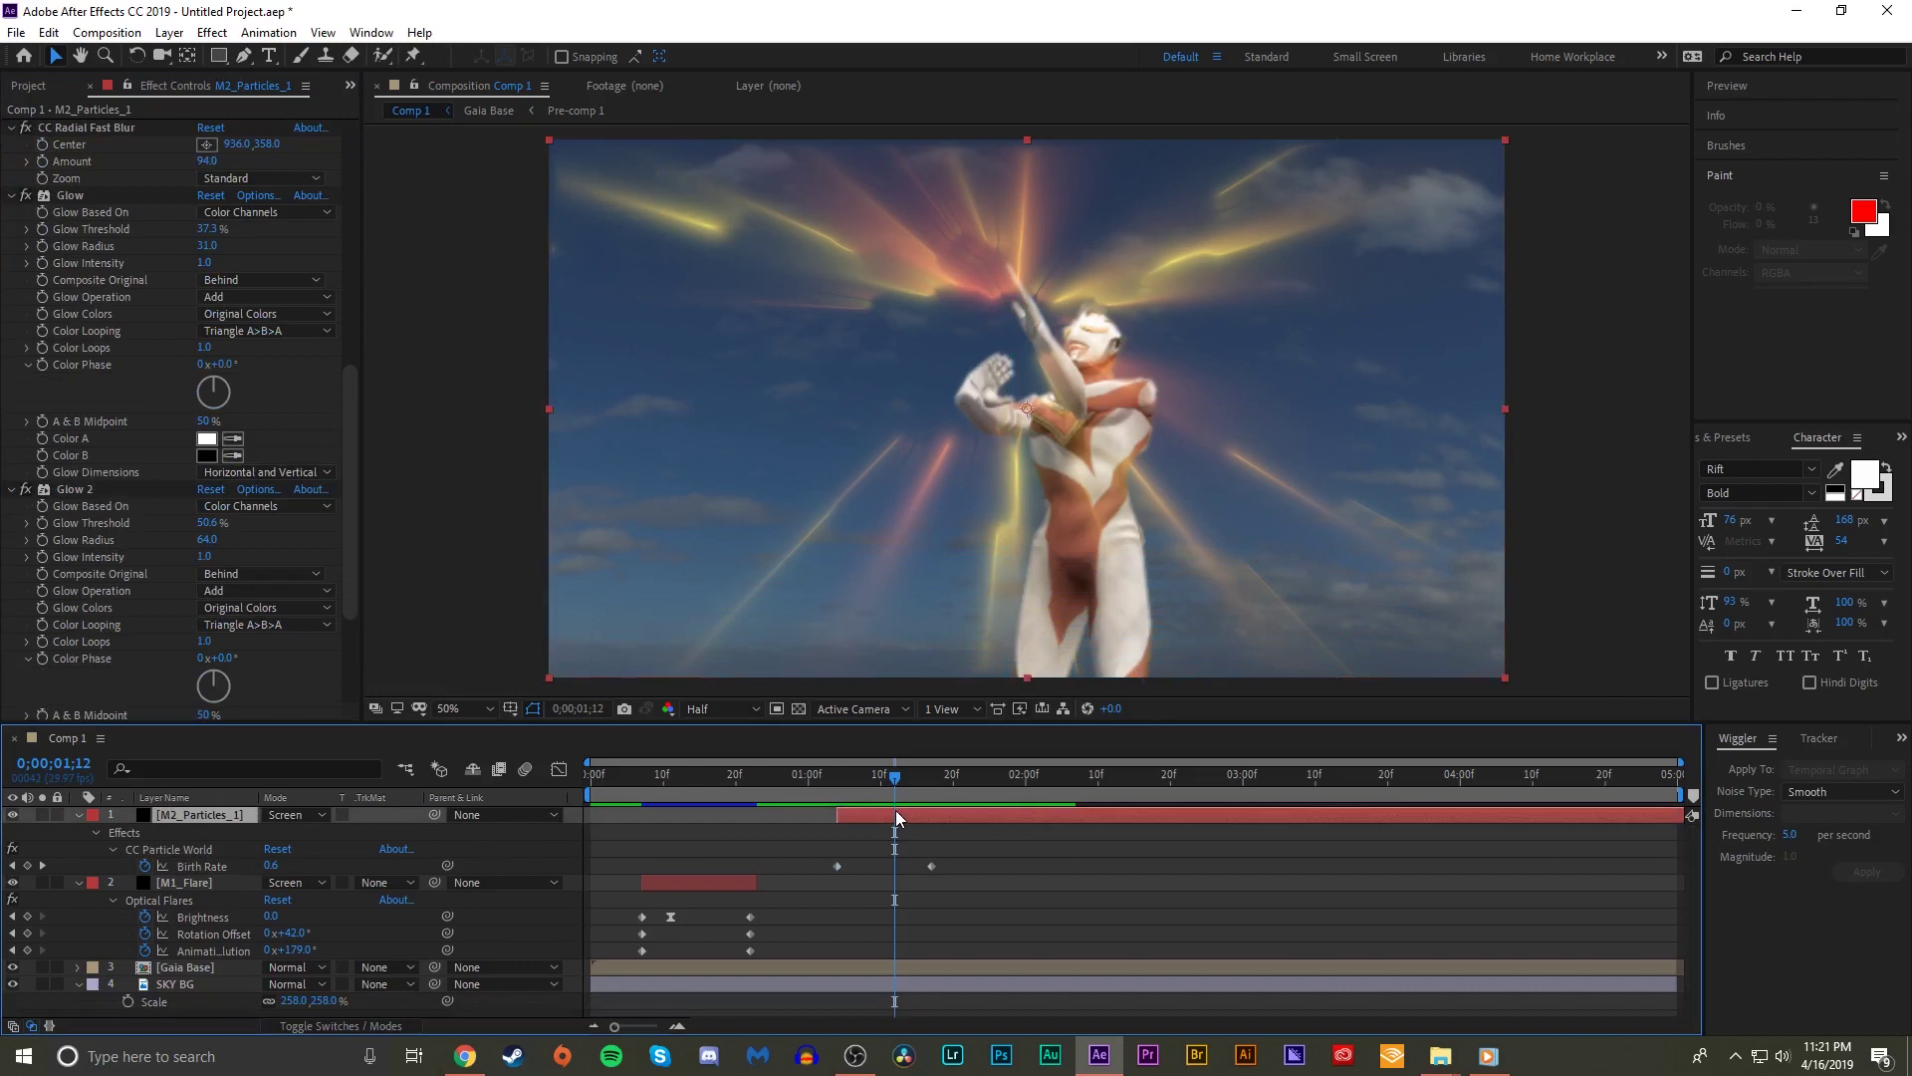
right_click(237, 815)
key(Escape)
key(End)
key(BackSpace)
text(2)
key(Return)
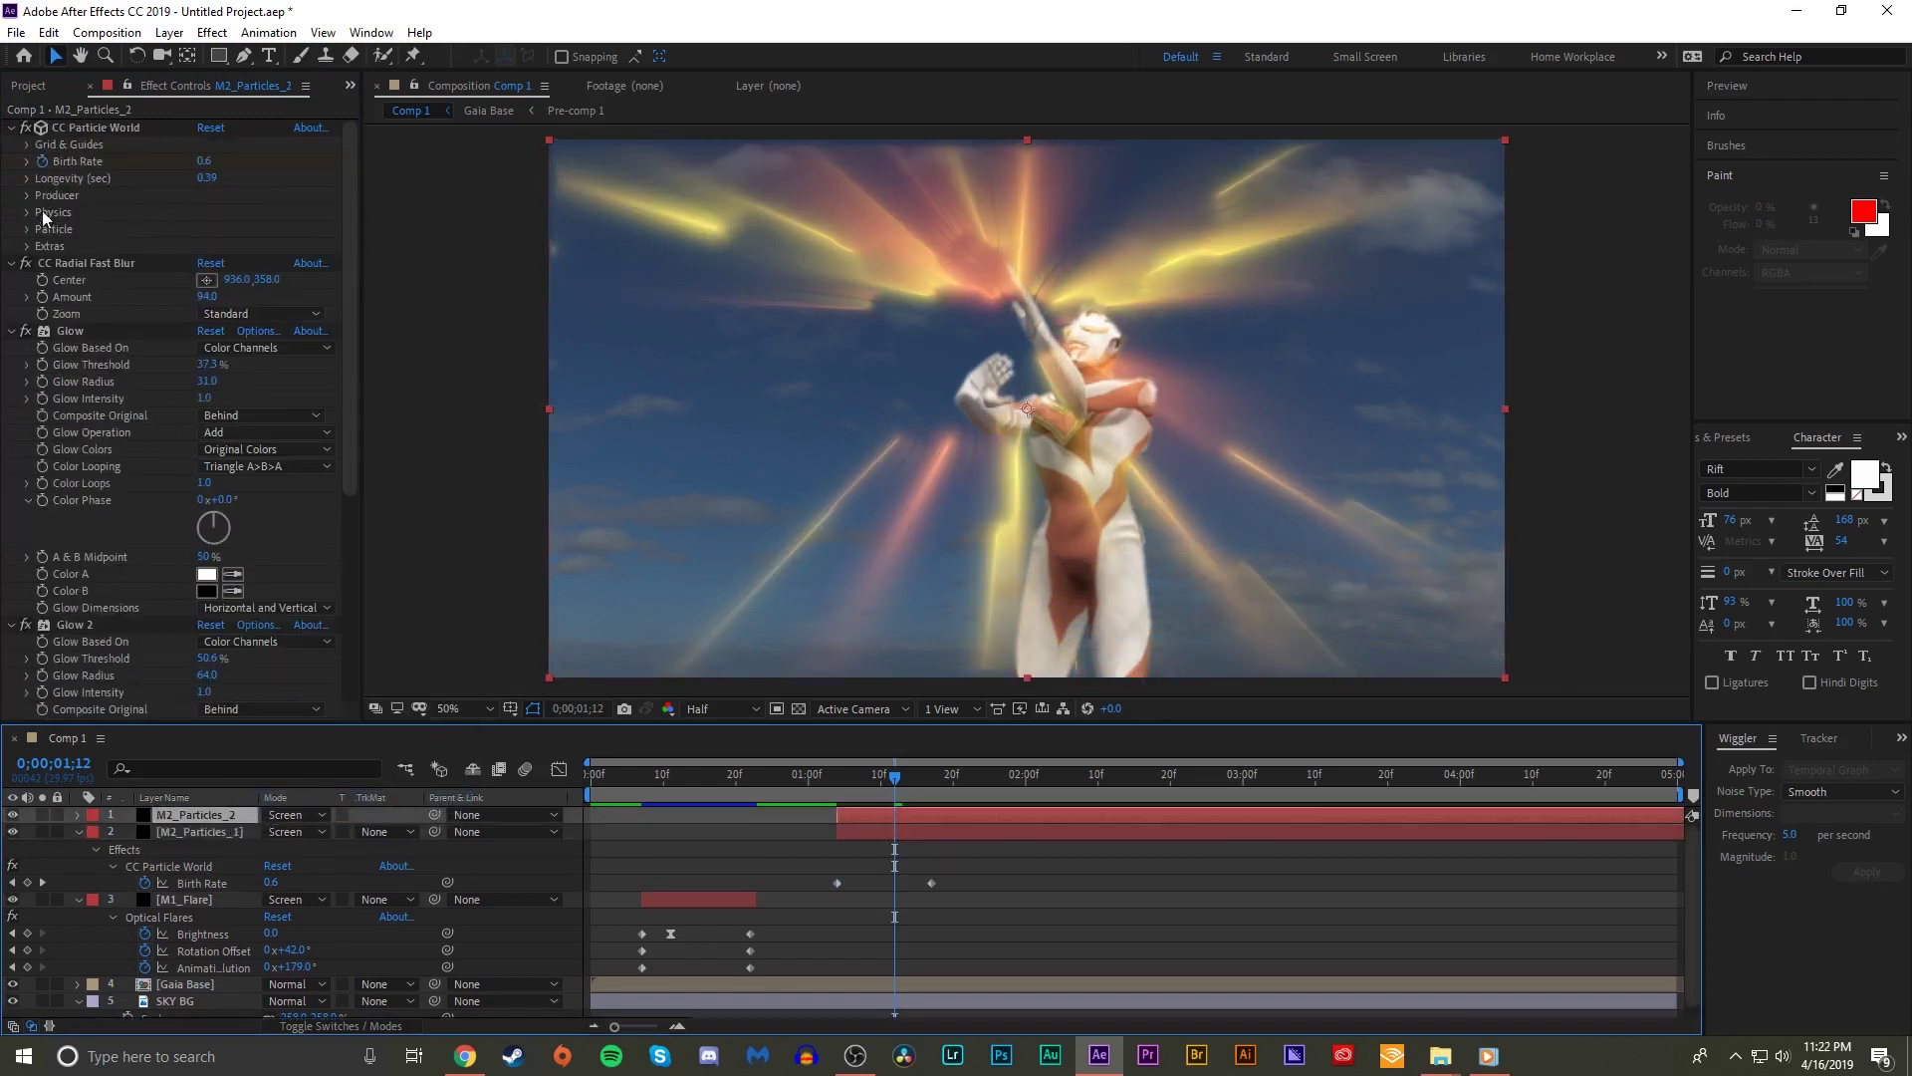
- Collapse and switch off the radial blur, both Glow effects and CC Vector Blur on the M2_Particles_2 layer
click(11, 263)
click(11, 280)
click(11, 297)
click(25, 313)
click(25, 297)
click(25, 280)
click(25, 263)
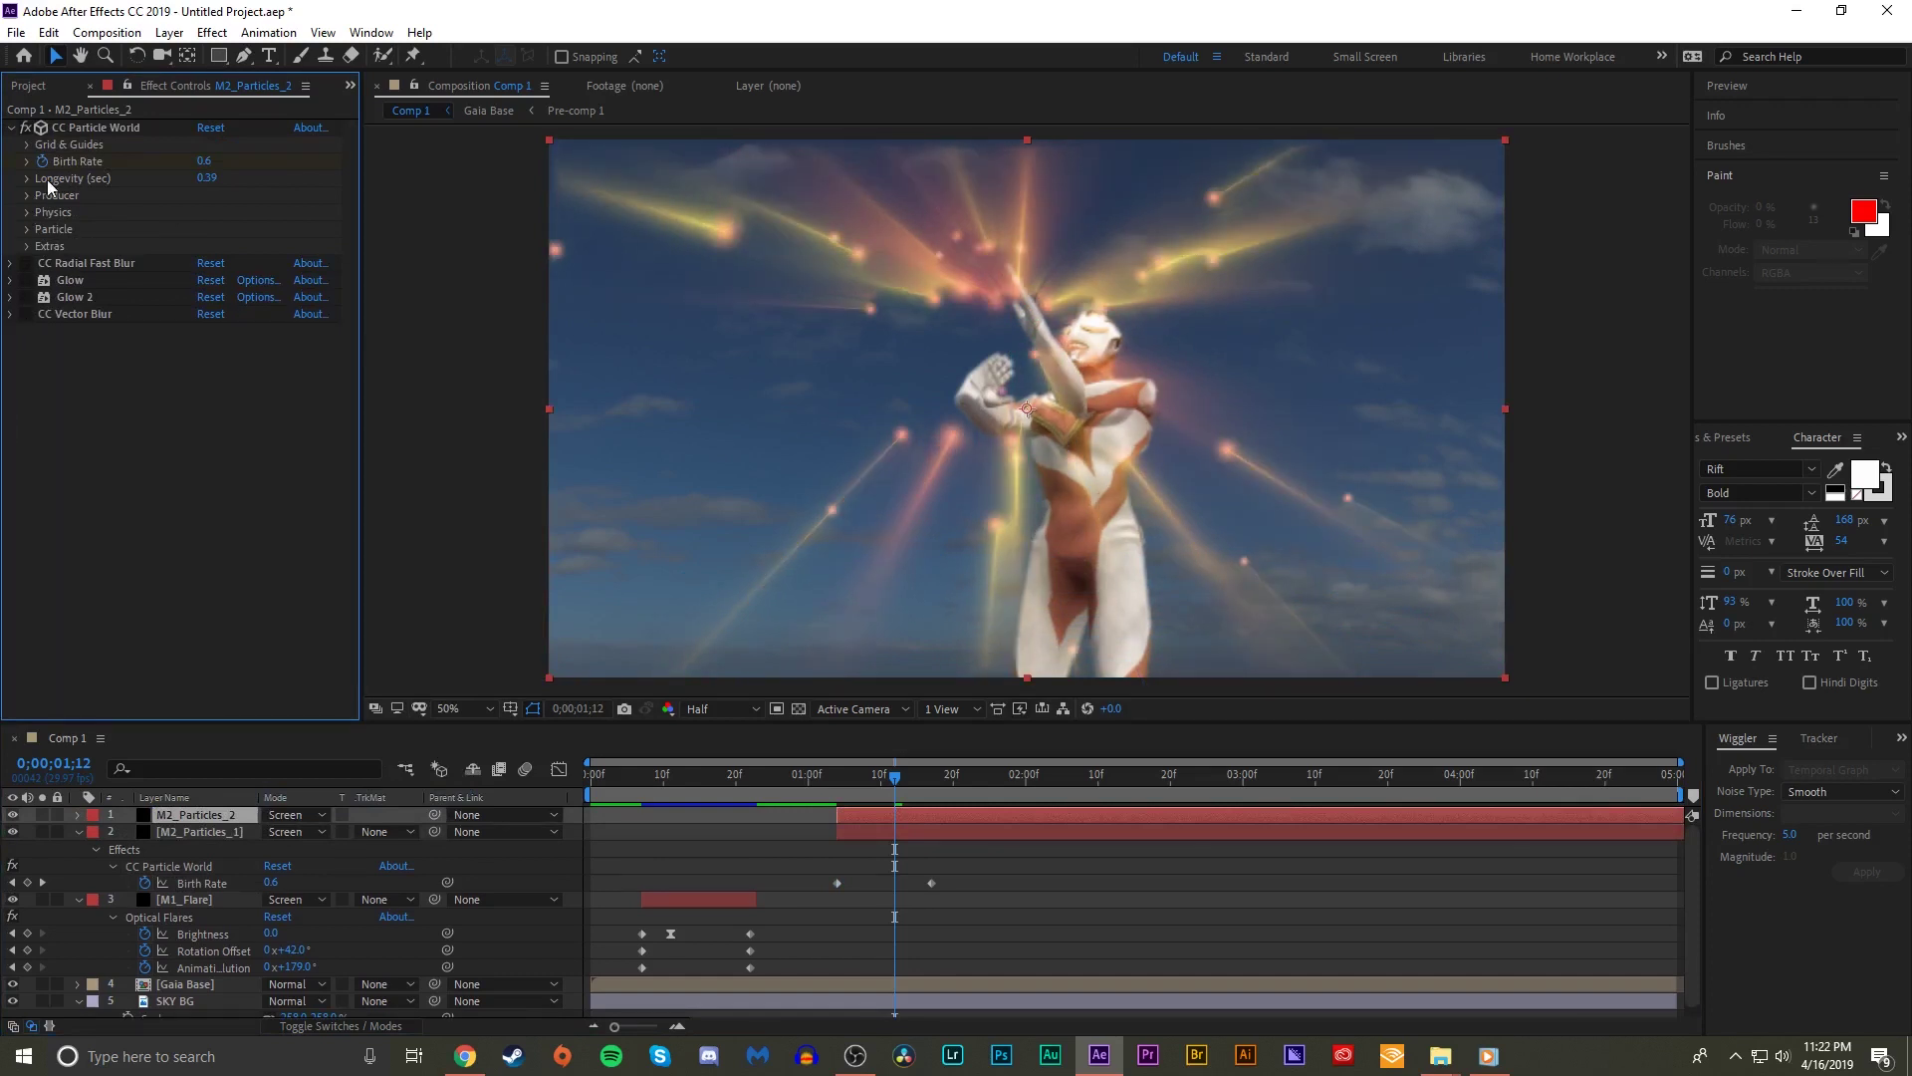
- Change the M2_Particles_2 particle type to Line
click(26, 229)
click(26, 229)
click(26, 229)
click(325, 249)
click(291, 260)
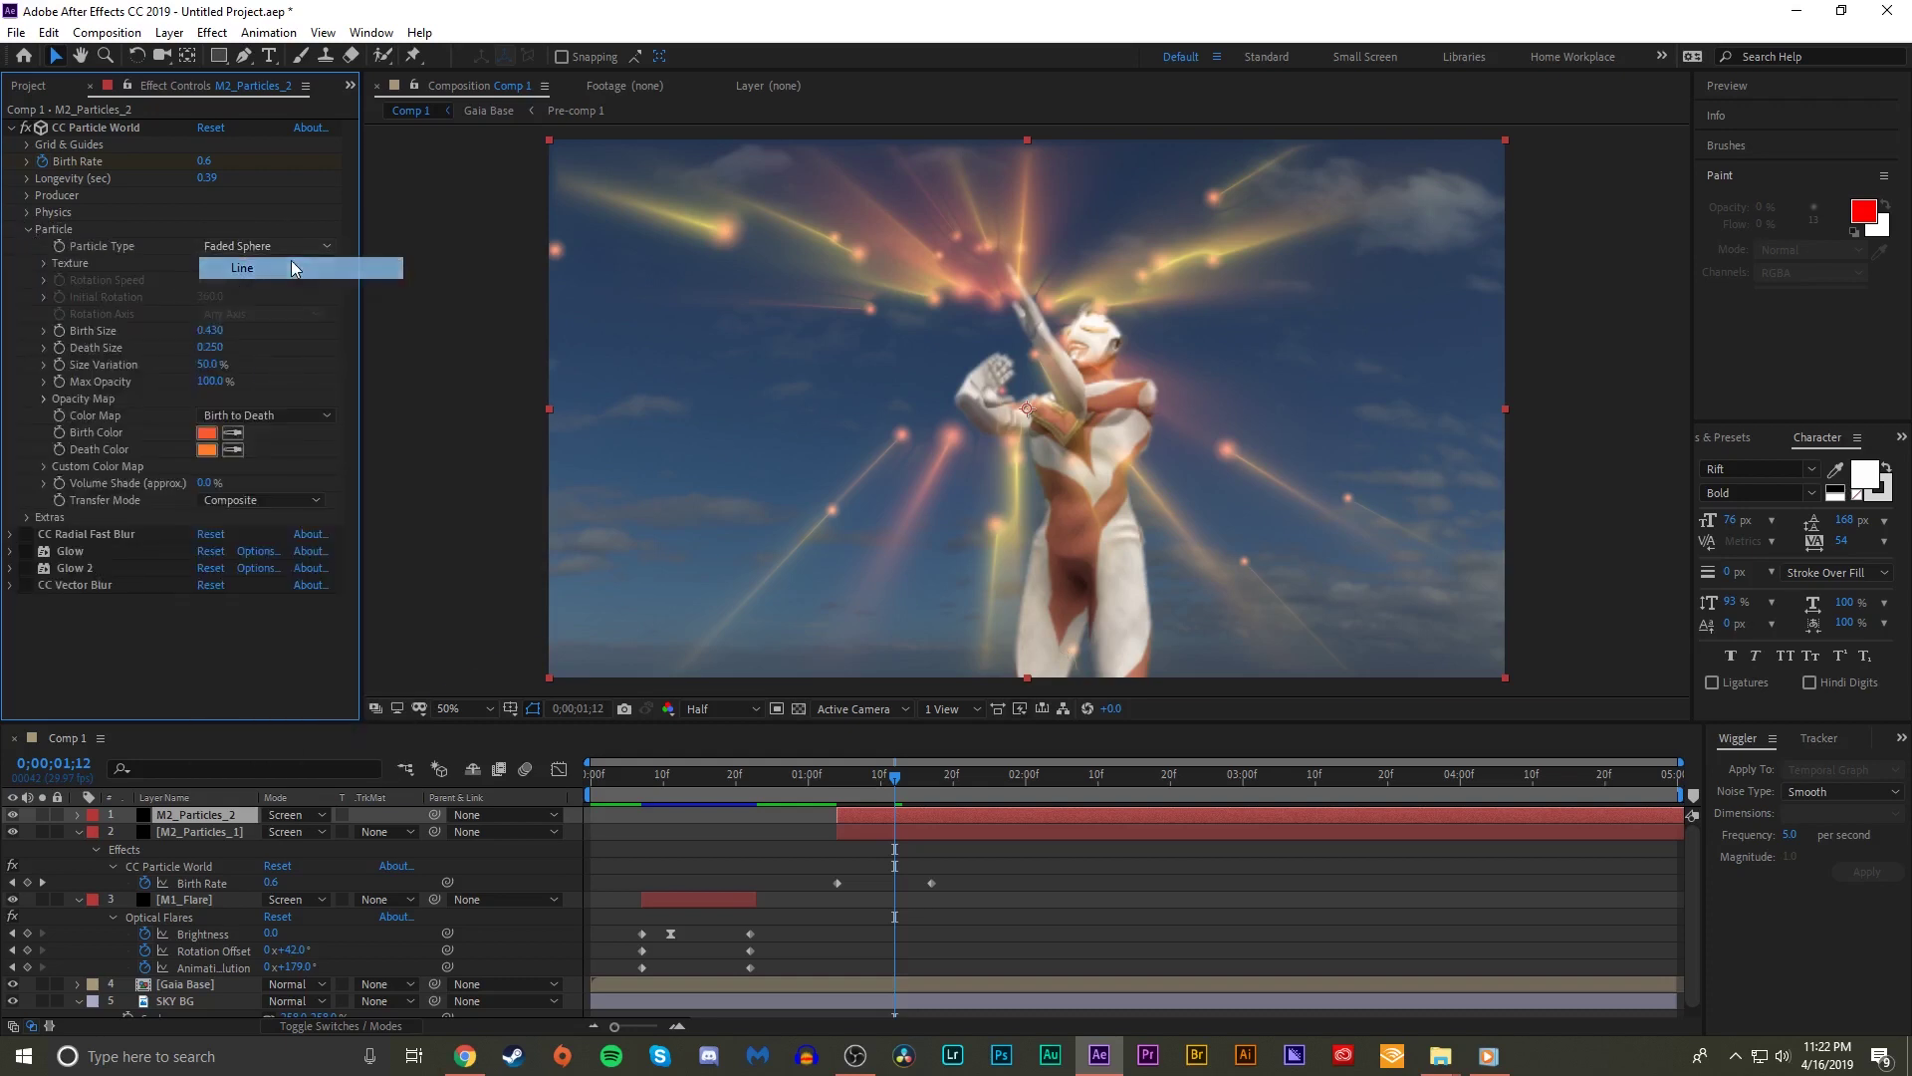
- Set the Birth Rate of M2_Particles_2 to 0.3 at 0;00;01;04 and play back the burst
drag(851, 785, 838, 783)
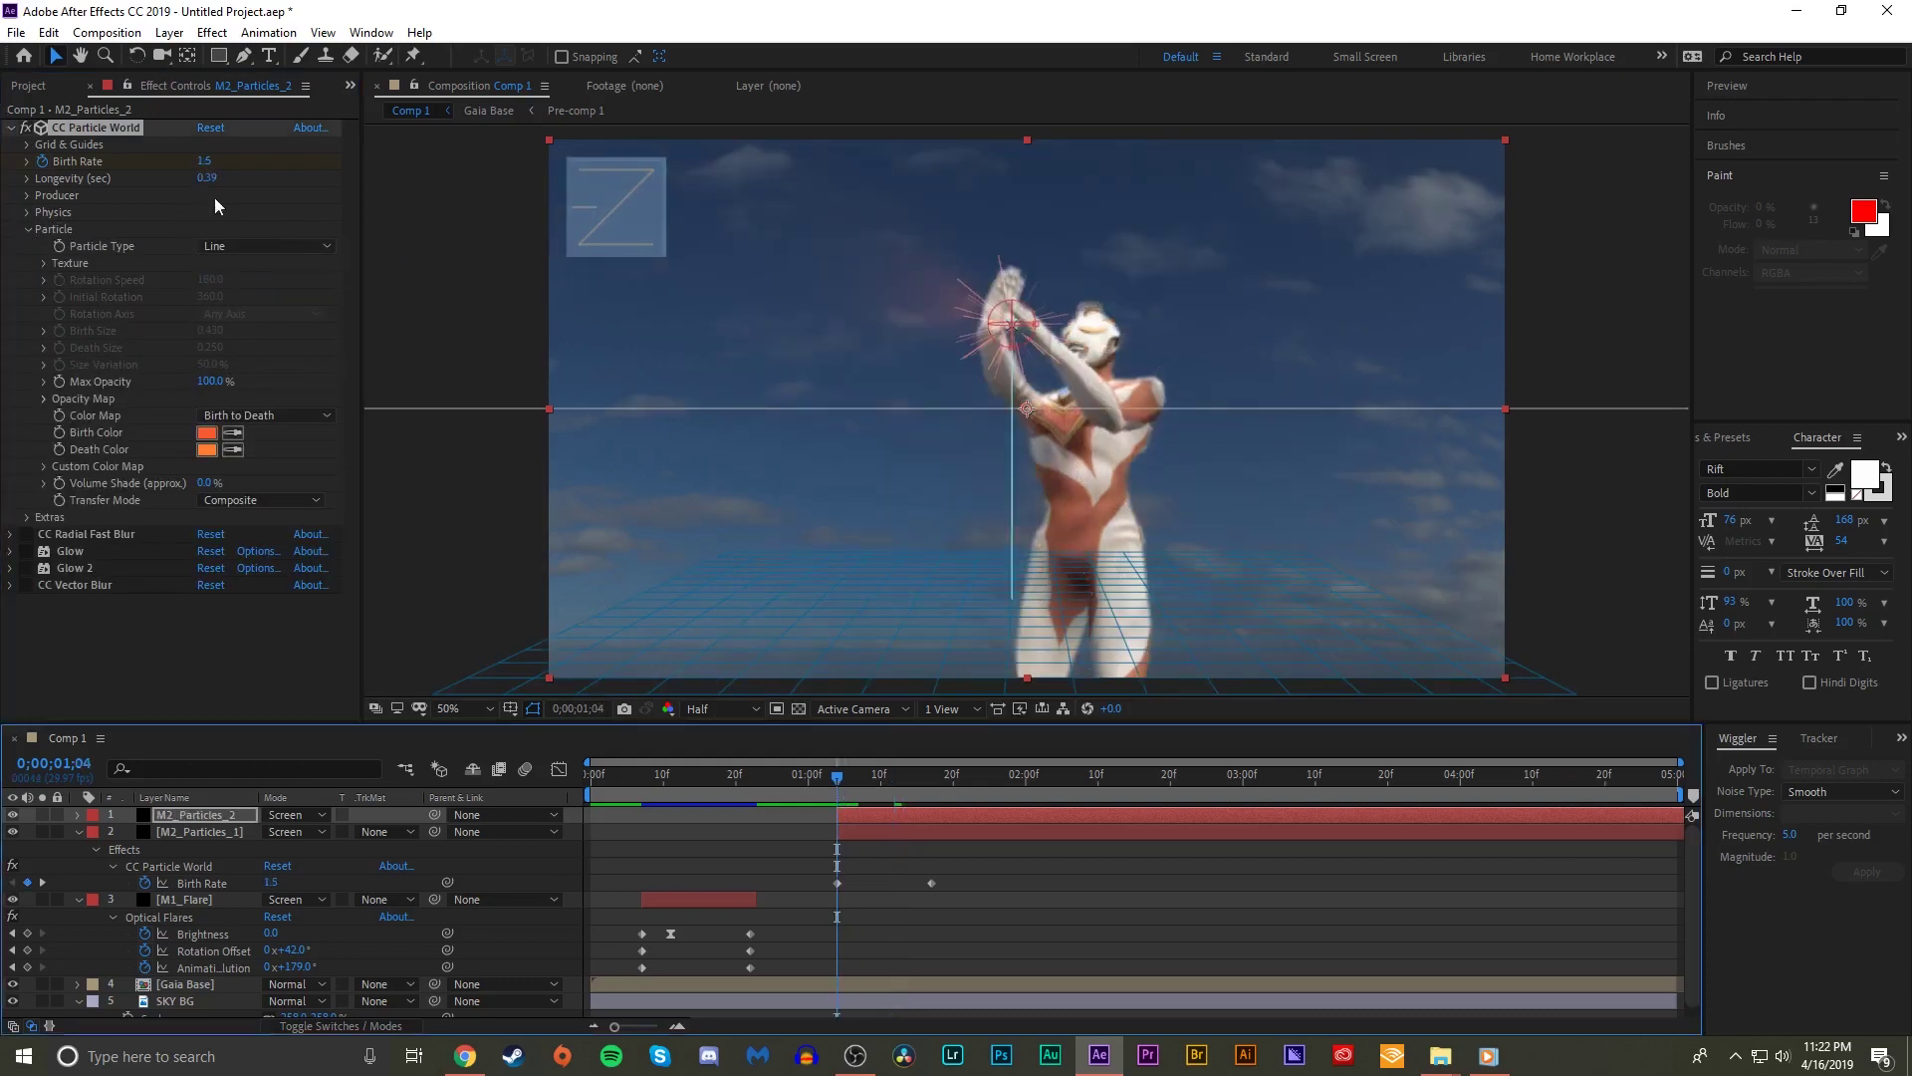
drag(213, 178, 214, 180)
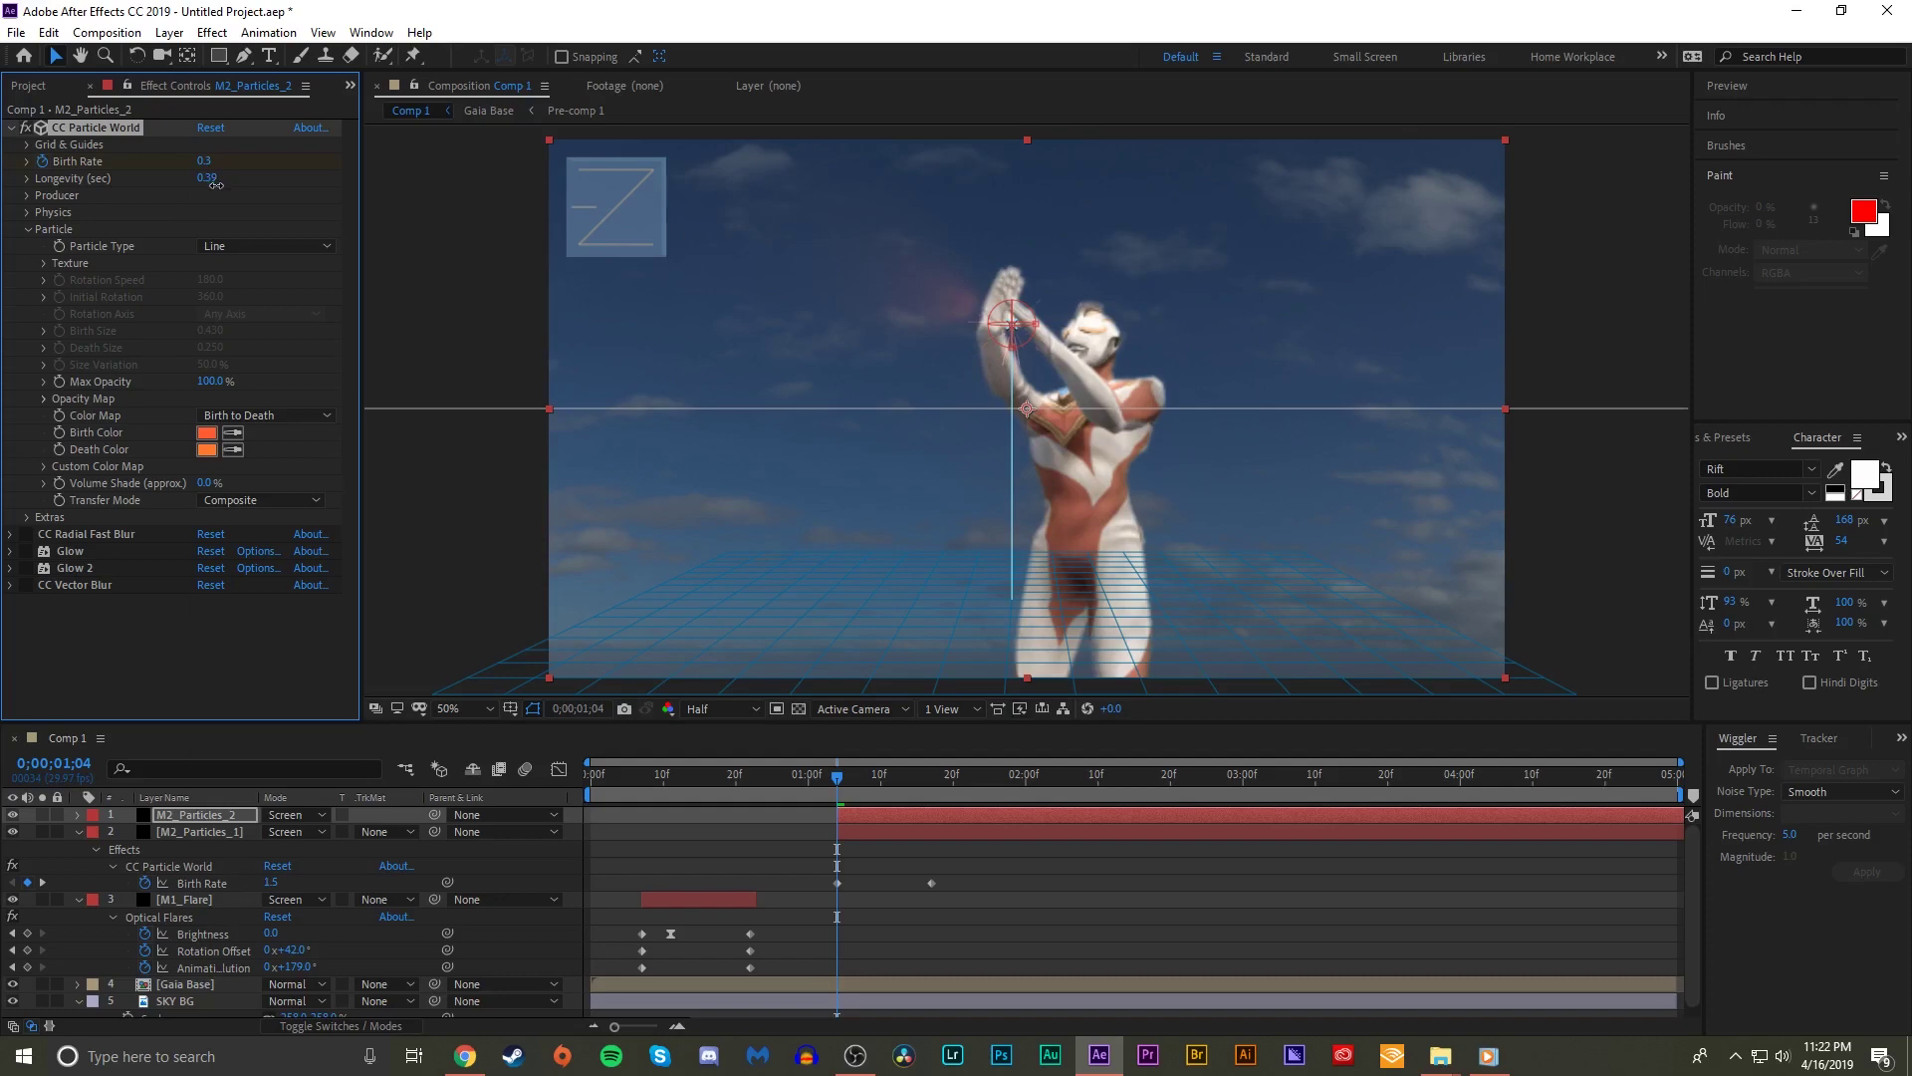
key(space)
- At 0;00;01;10, switch CC Radial Fast Blur and the first Glow back on for M2_Particles_2
drag(842, 778, 883, 783)
click(25, 536)
click(25, 553)
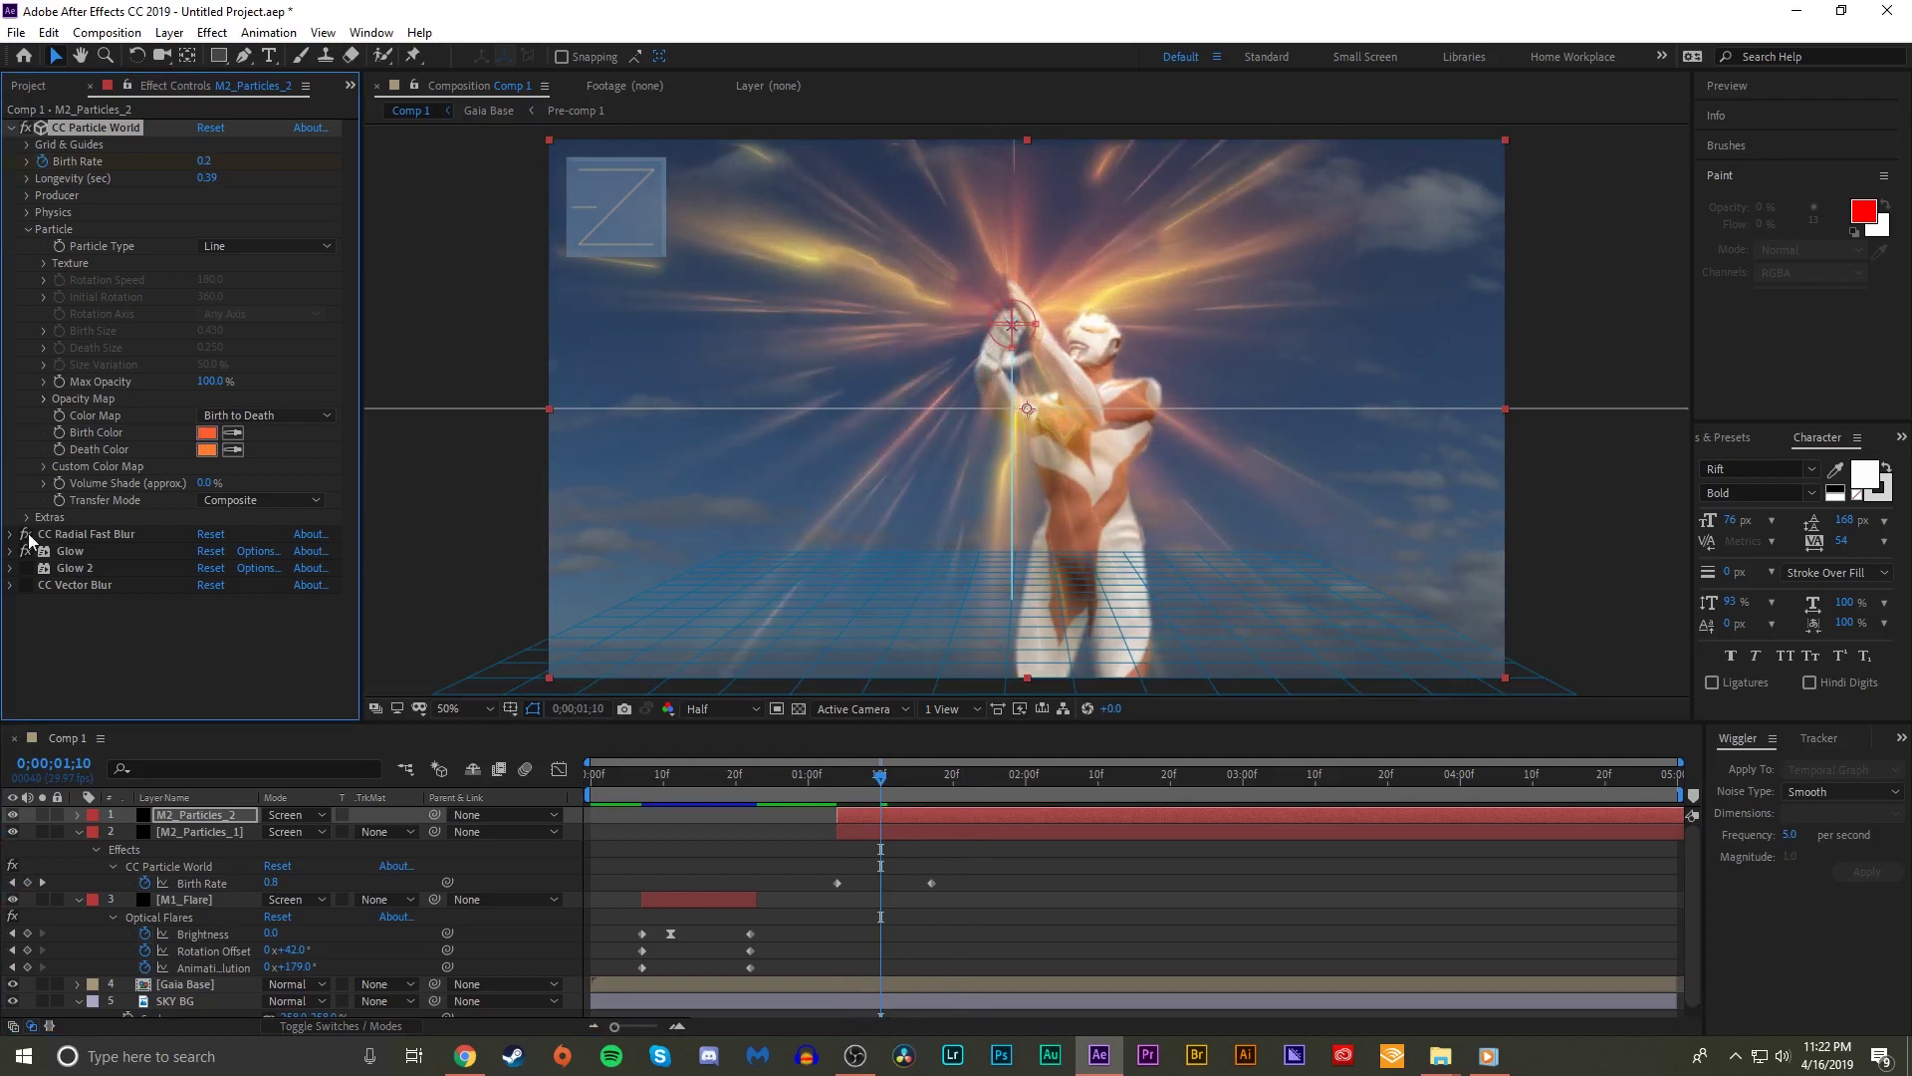
- Switch on Glow 2 for M2_Particles_2 and enable motion blur on both particle layers
click(25, 568)
key(F4)
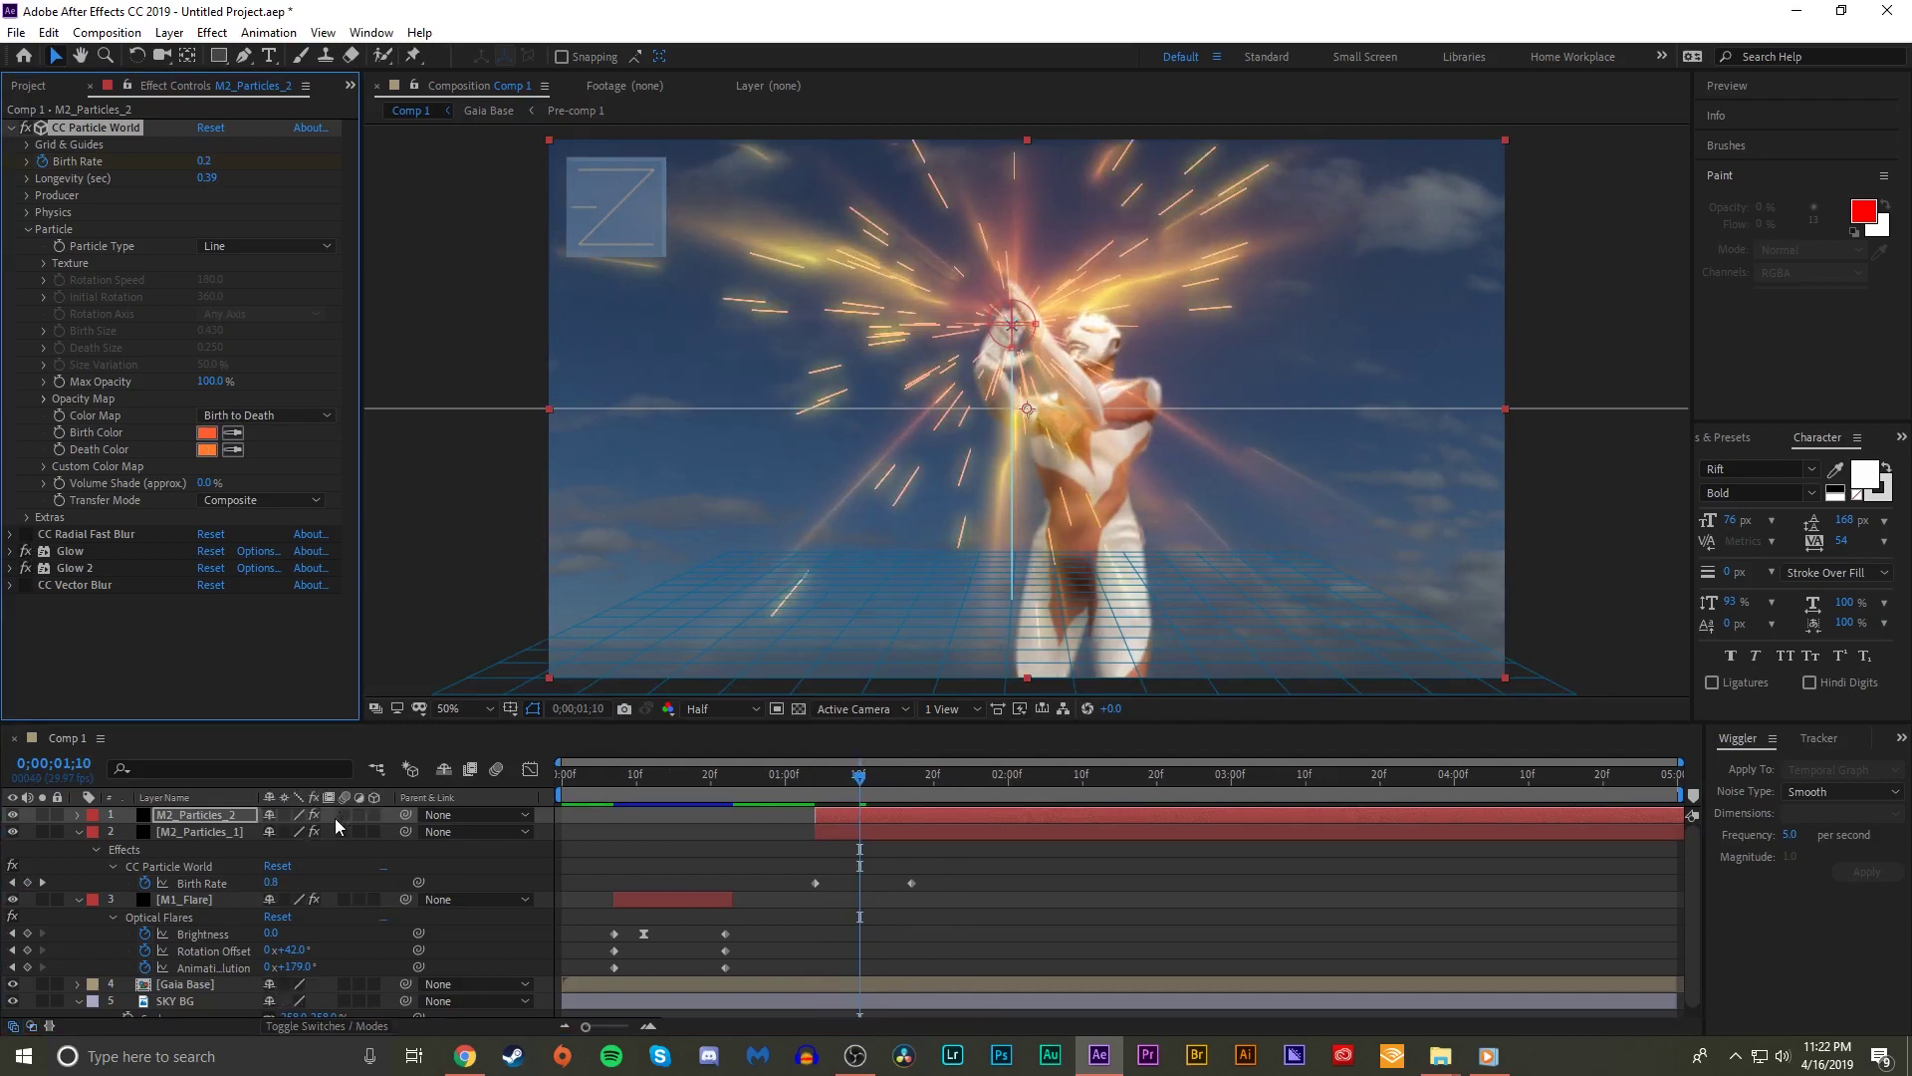
click(345, 832)
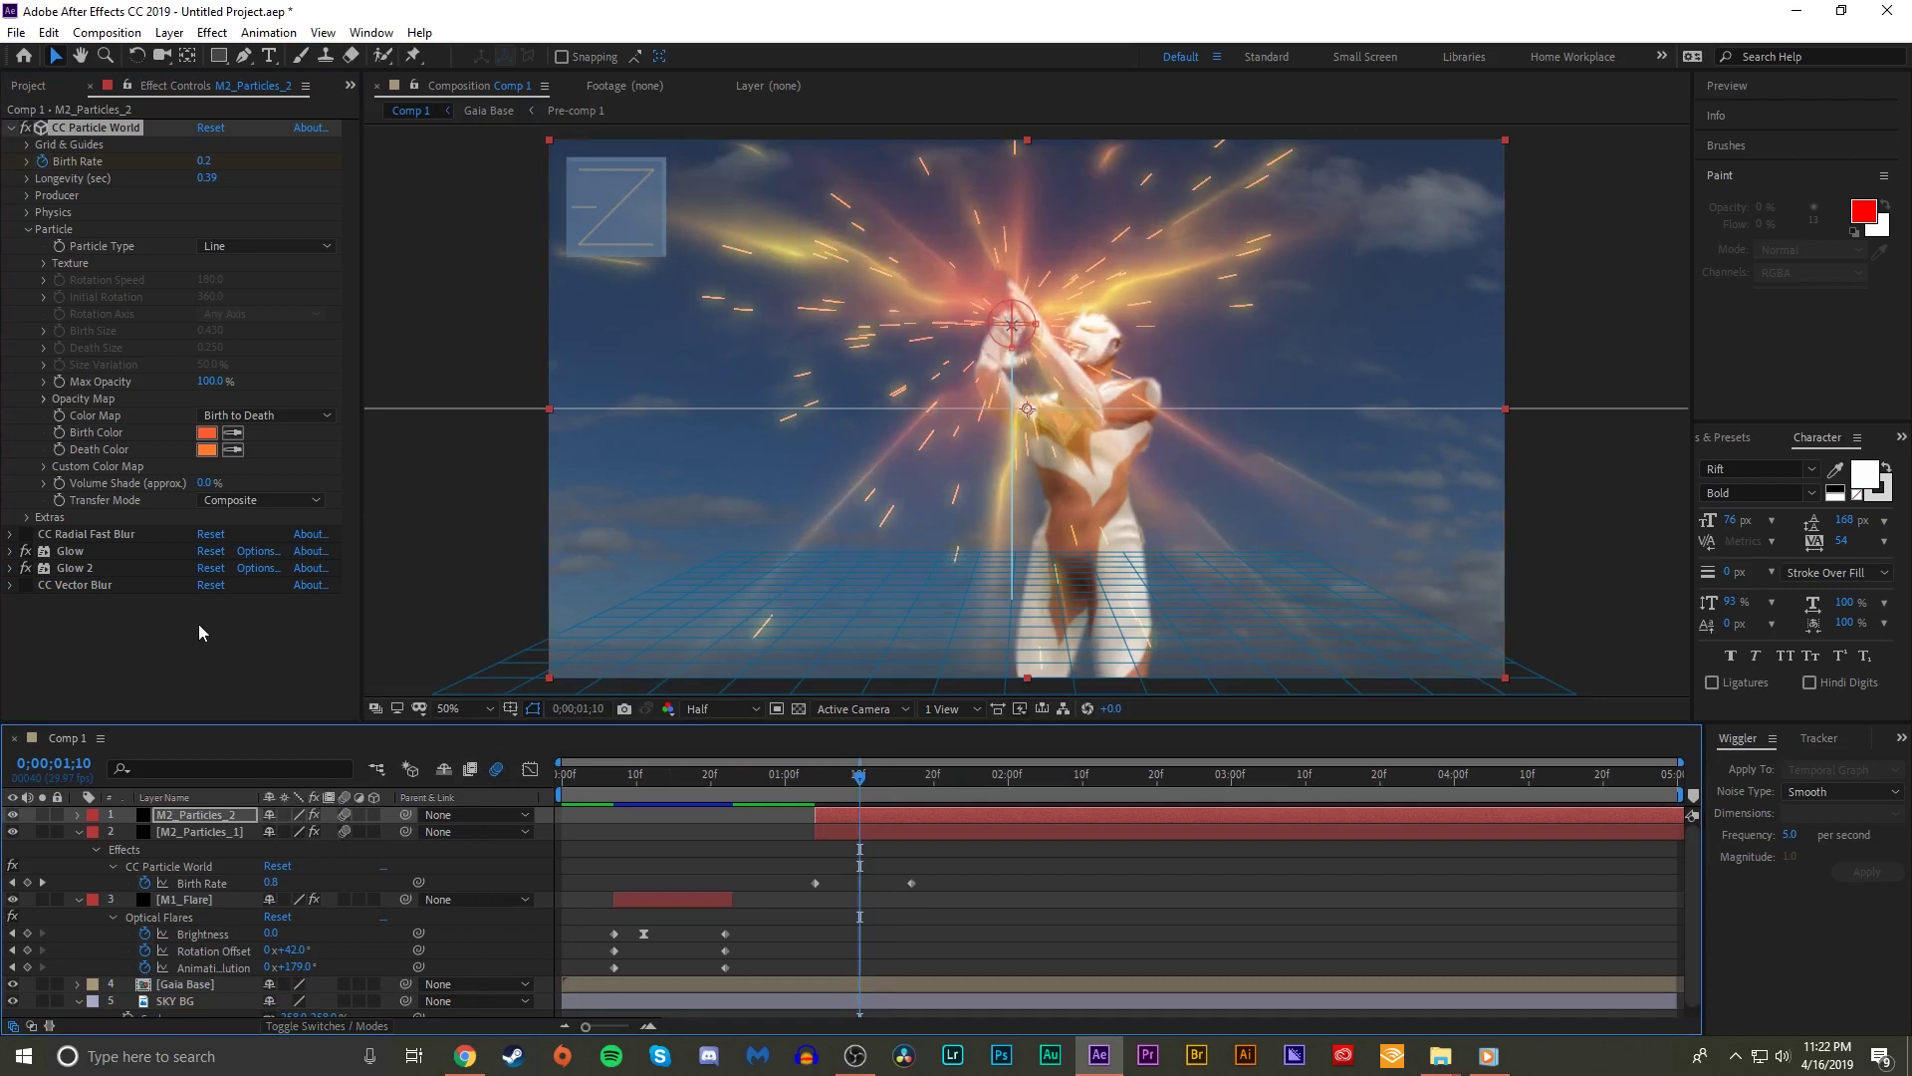
- Switch CC Radial Fast Blur back on for M2_Particles_2 and set its Amount to 51
click(24, 534)
click(10, 534)
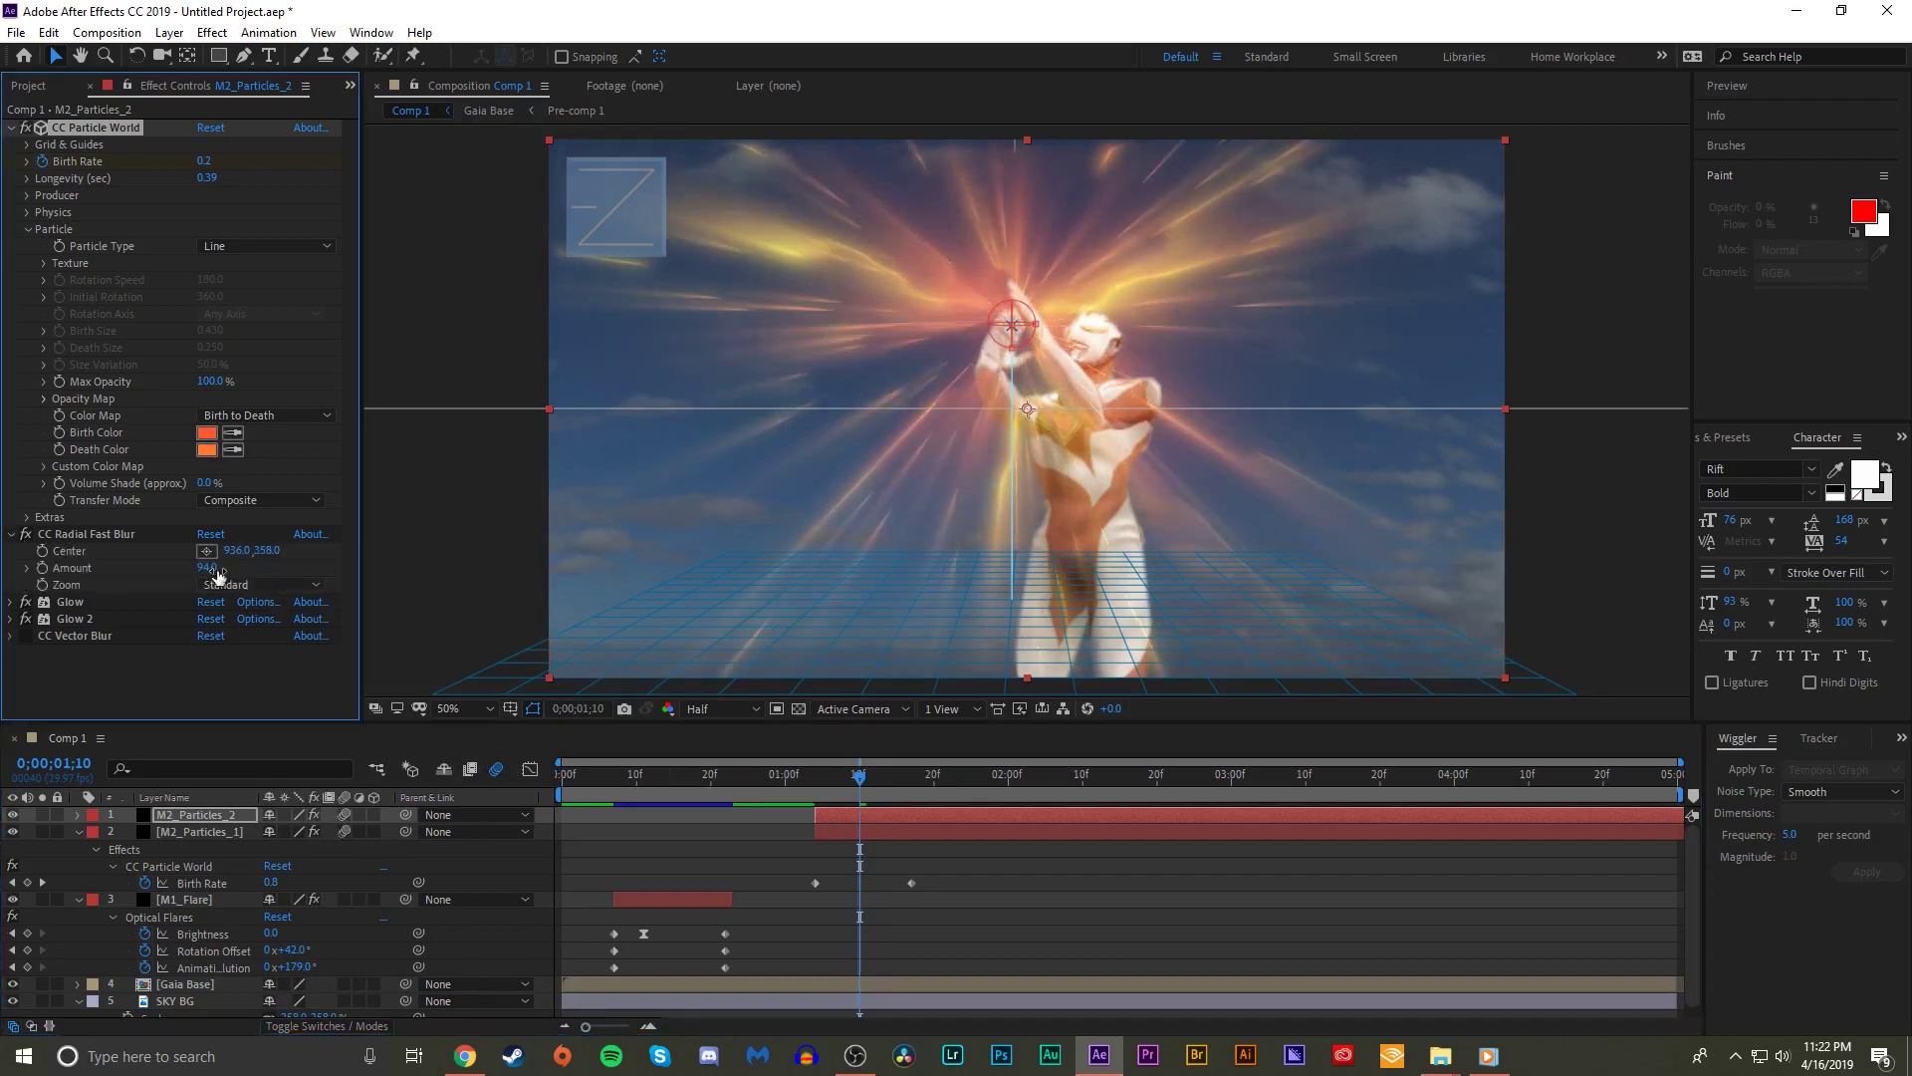
drag(209, 567, 180, 568)
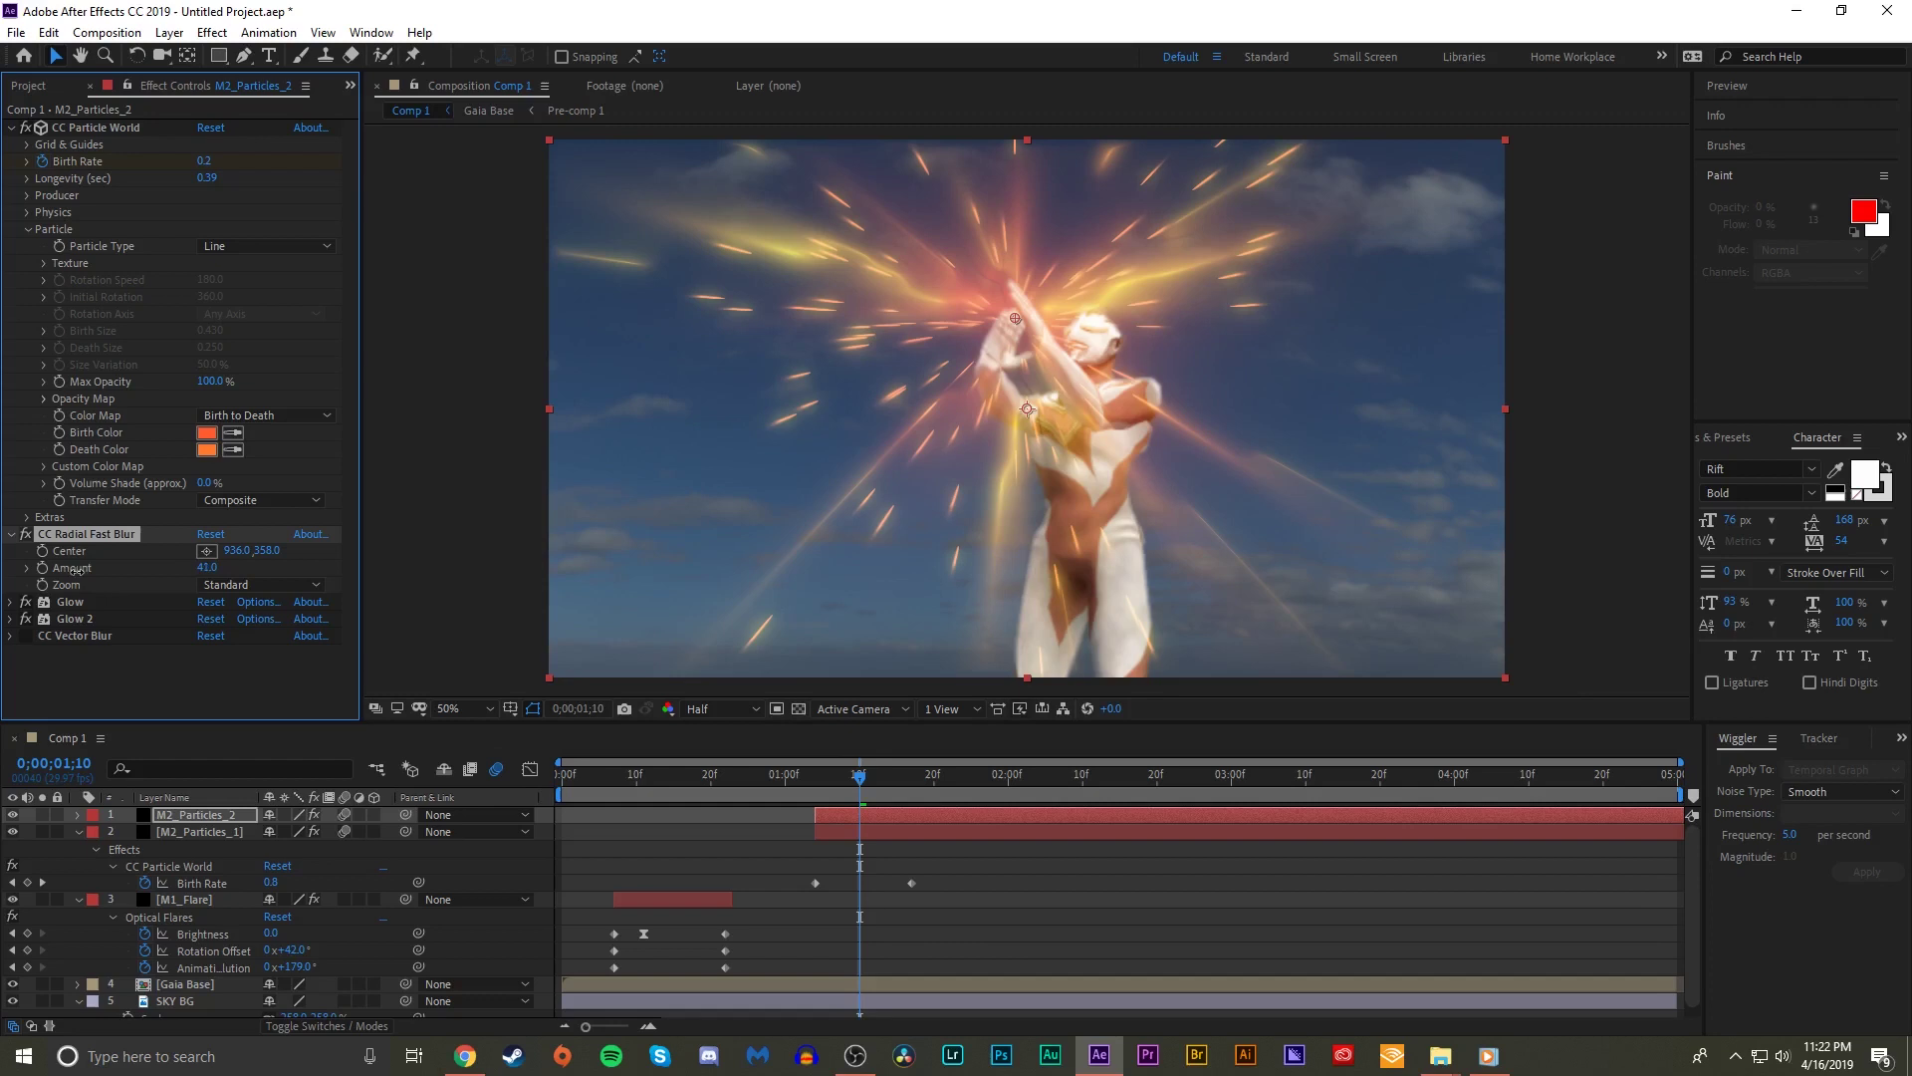
- Switch on CC Vector Blur for M2_Particles_2, set its Amount to 12 and play back the burst
click(27, 636)
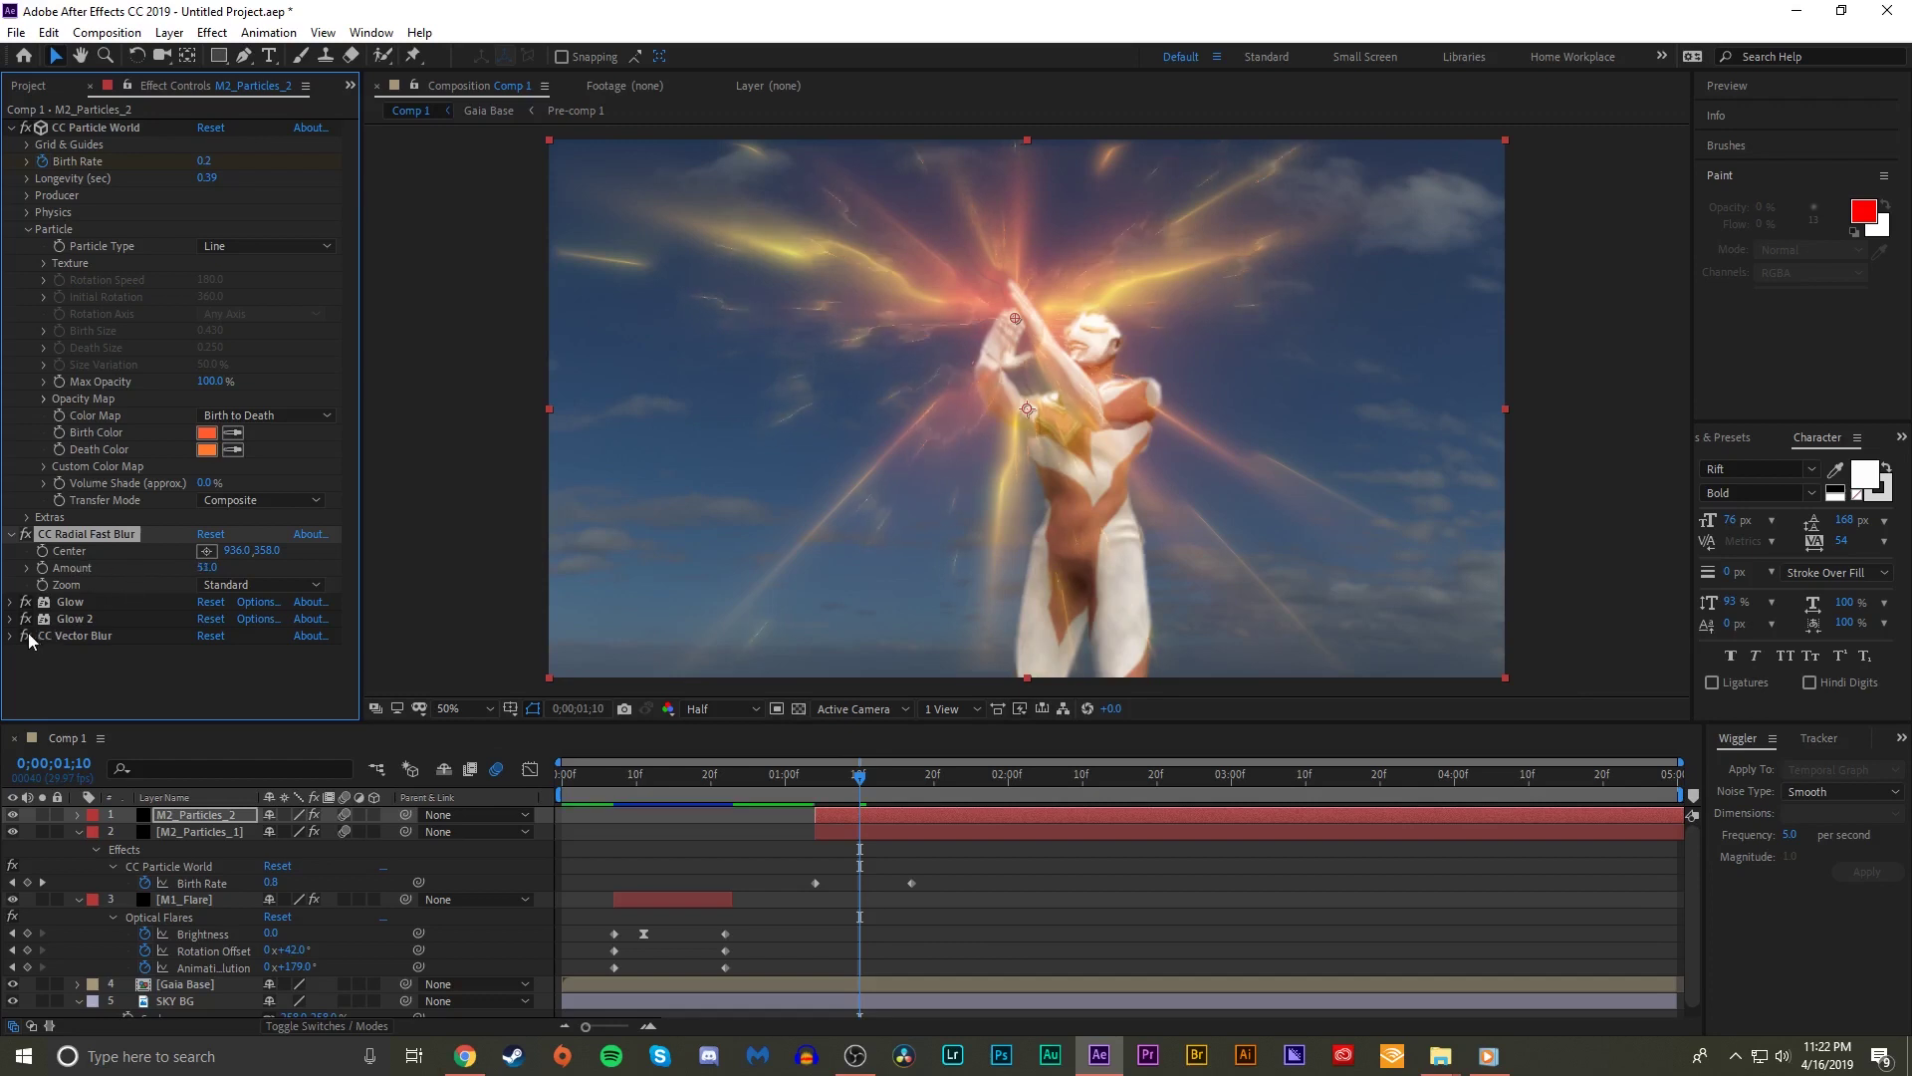
click(10, 636)
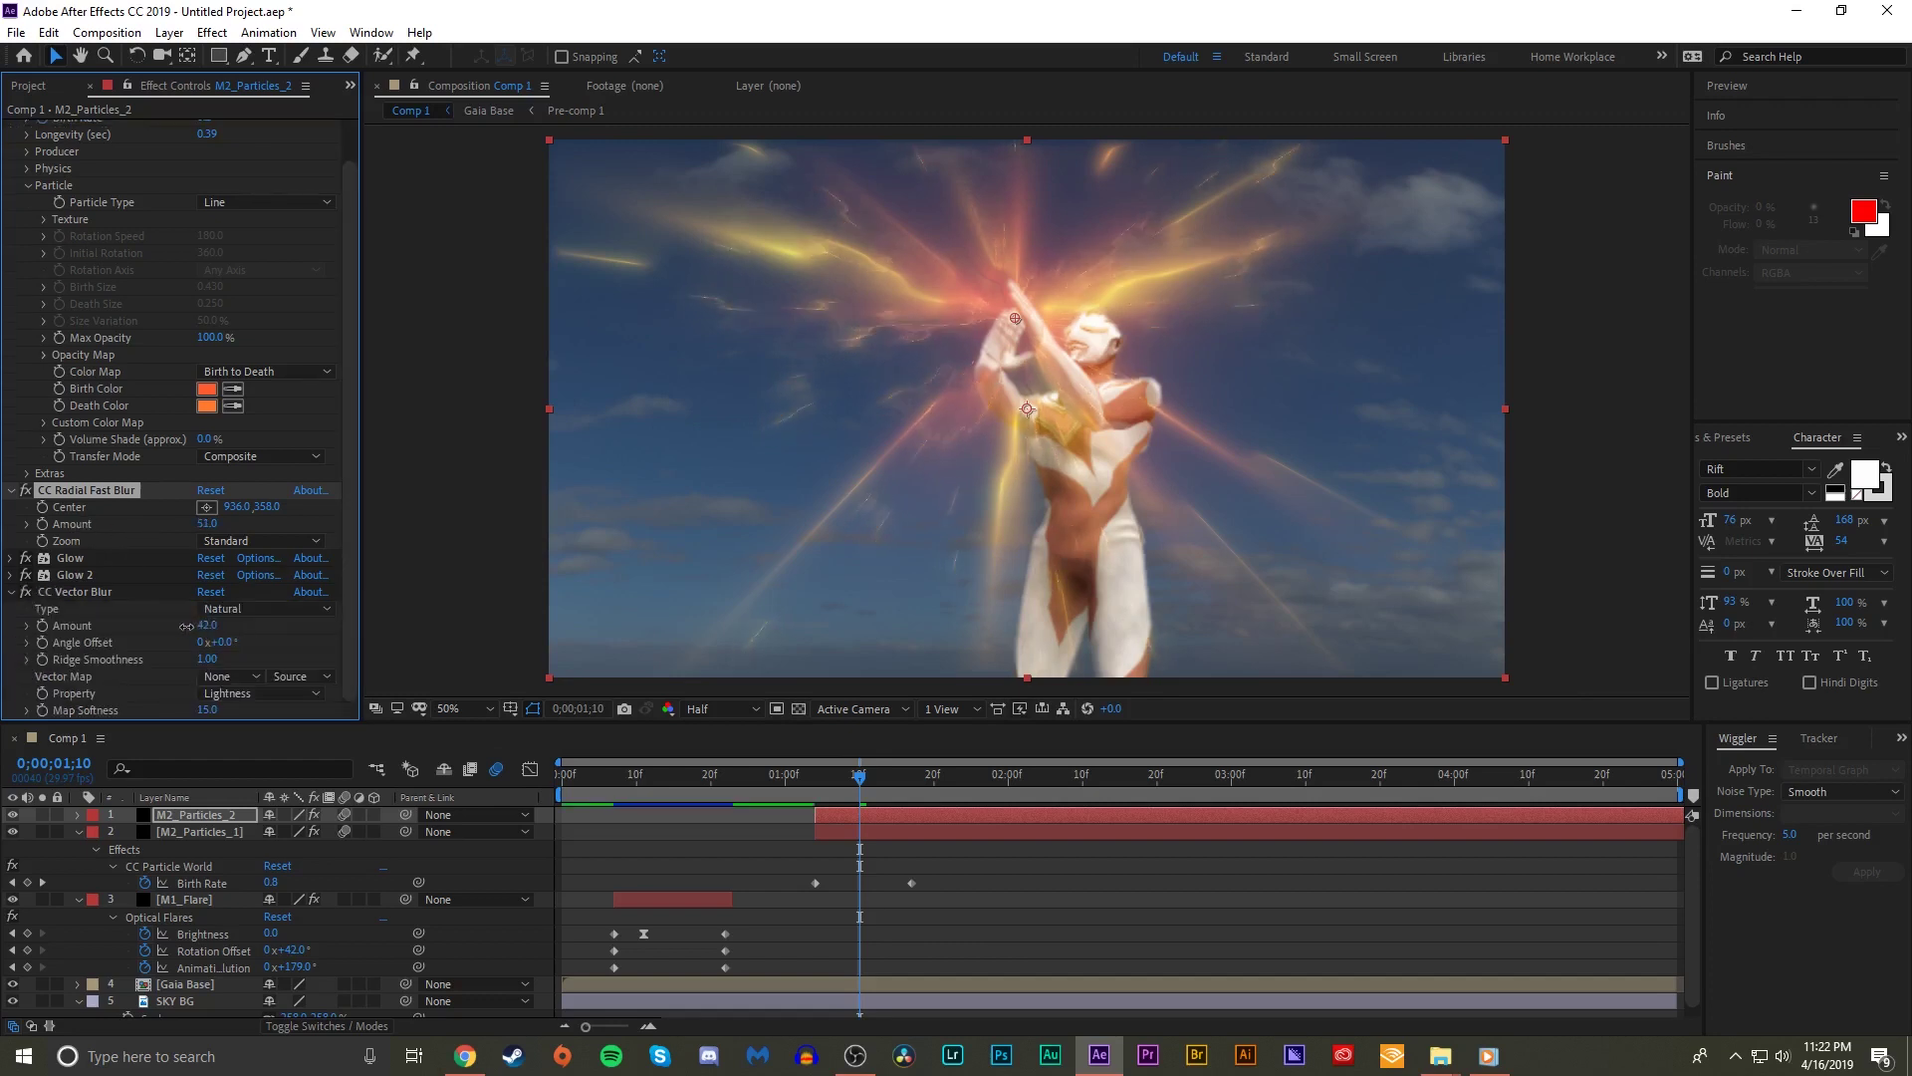
drag(193, 625, 177, 624)
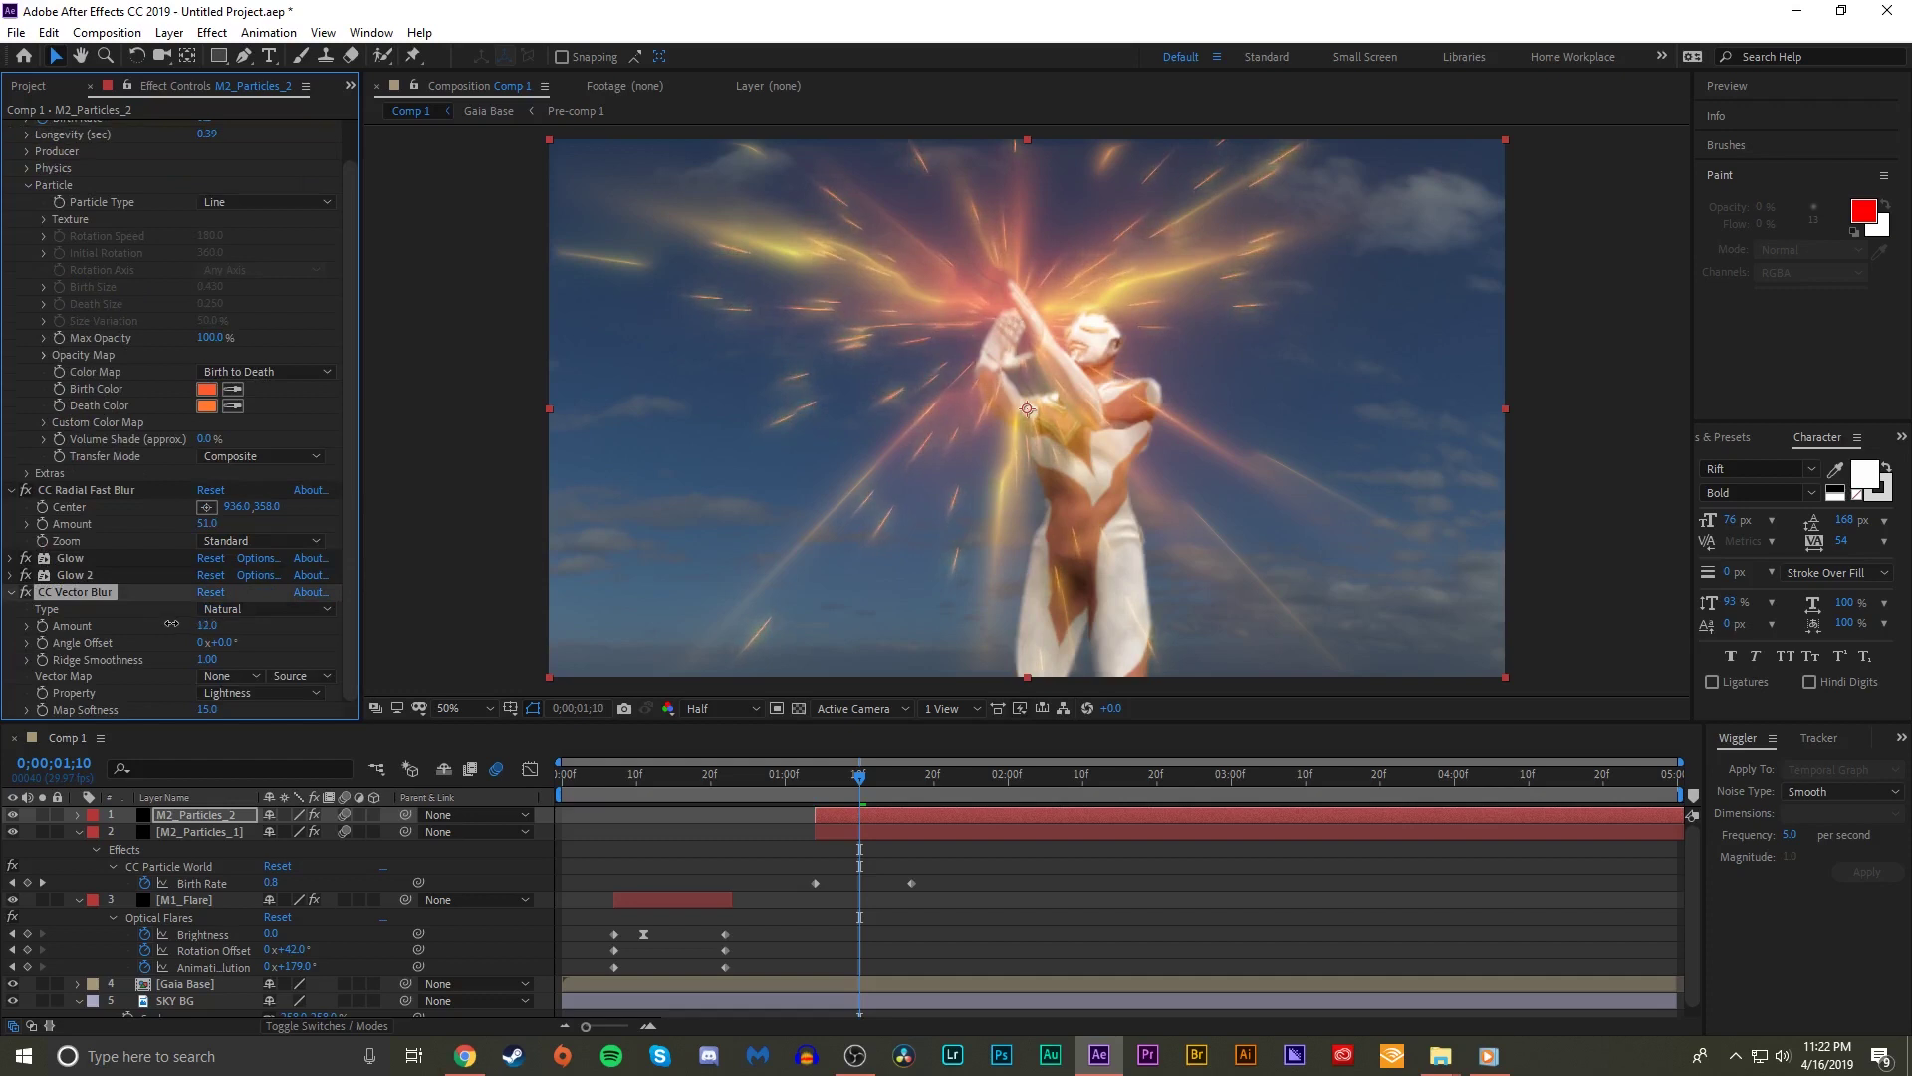
drag(843, 778, 767, 779)
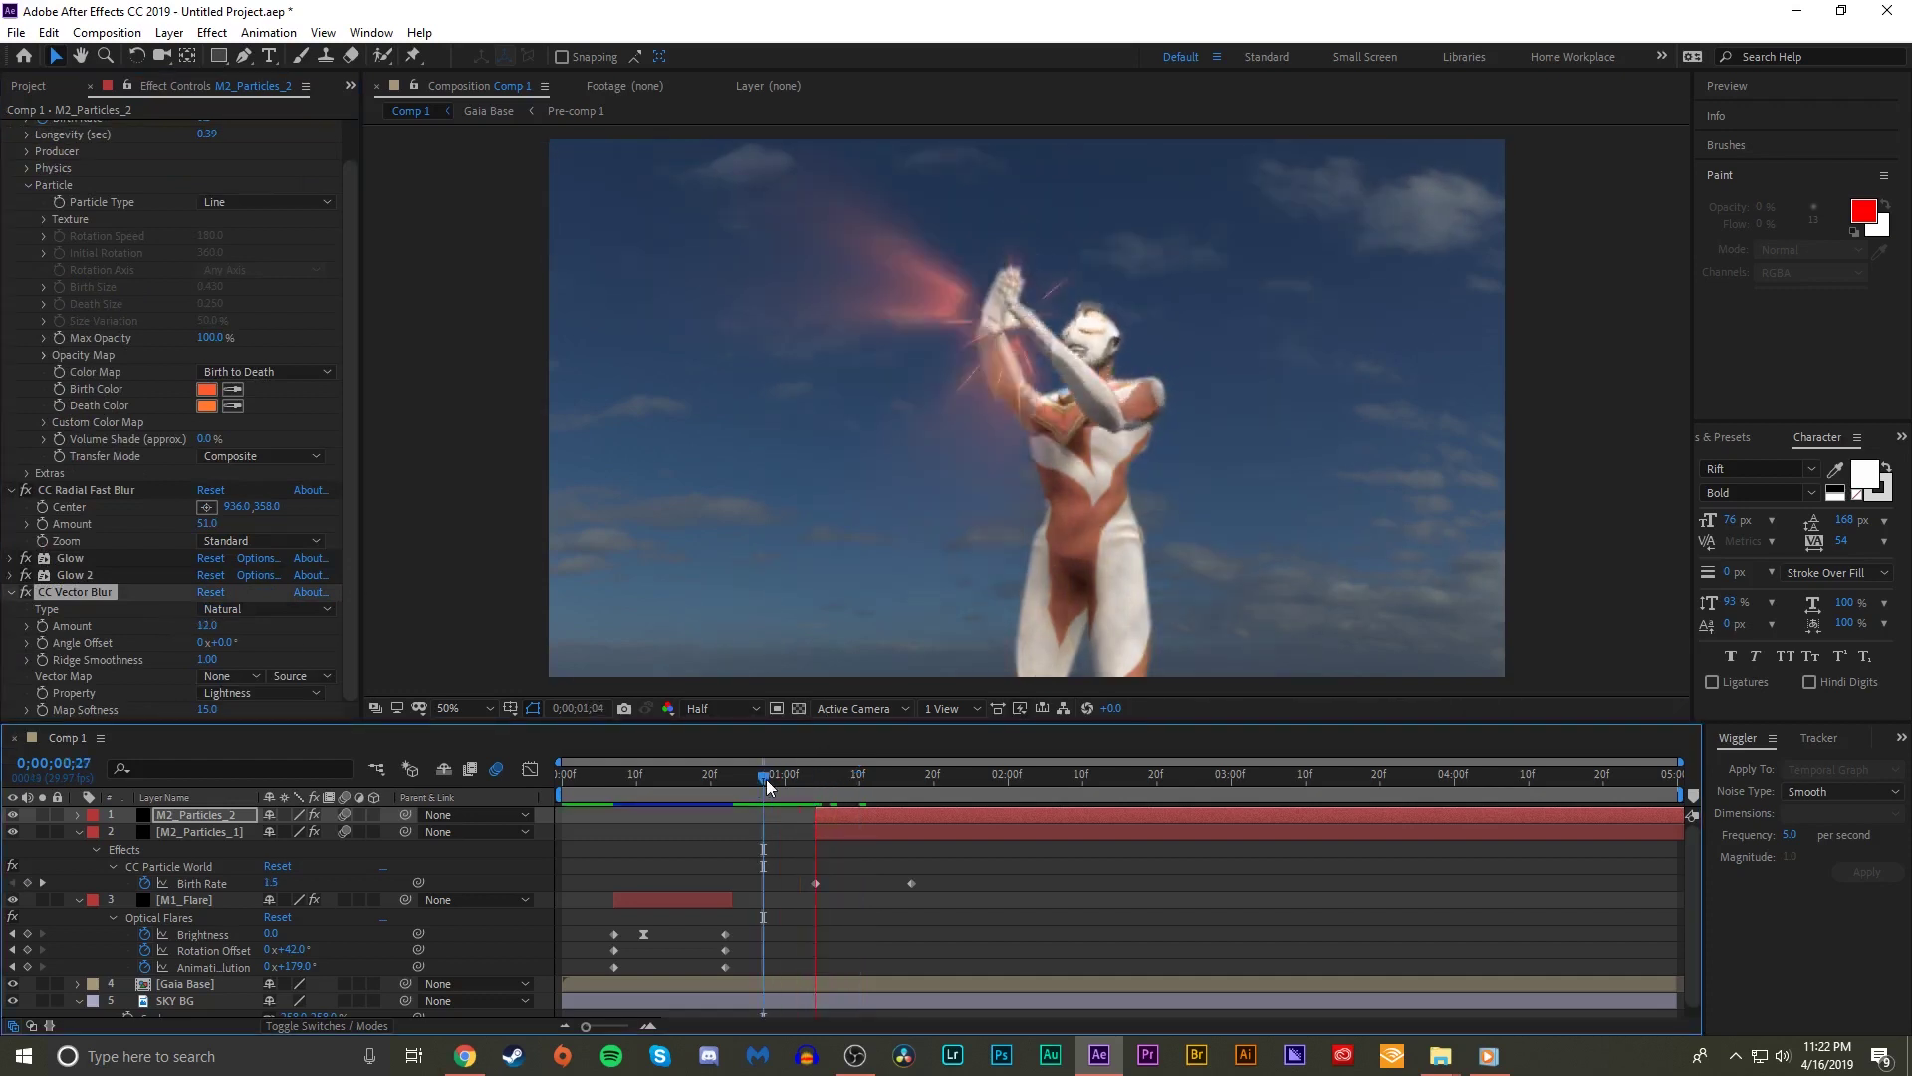
key(space)
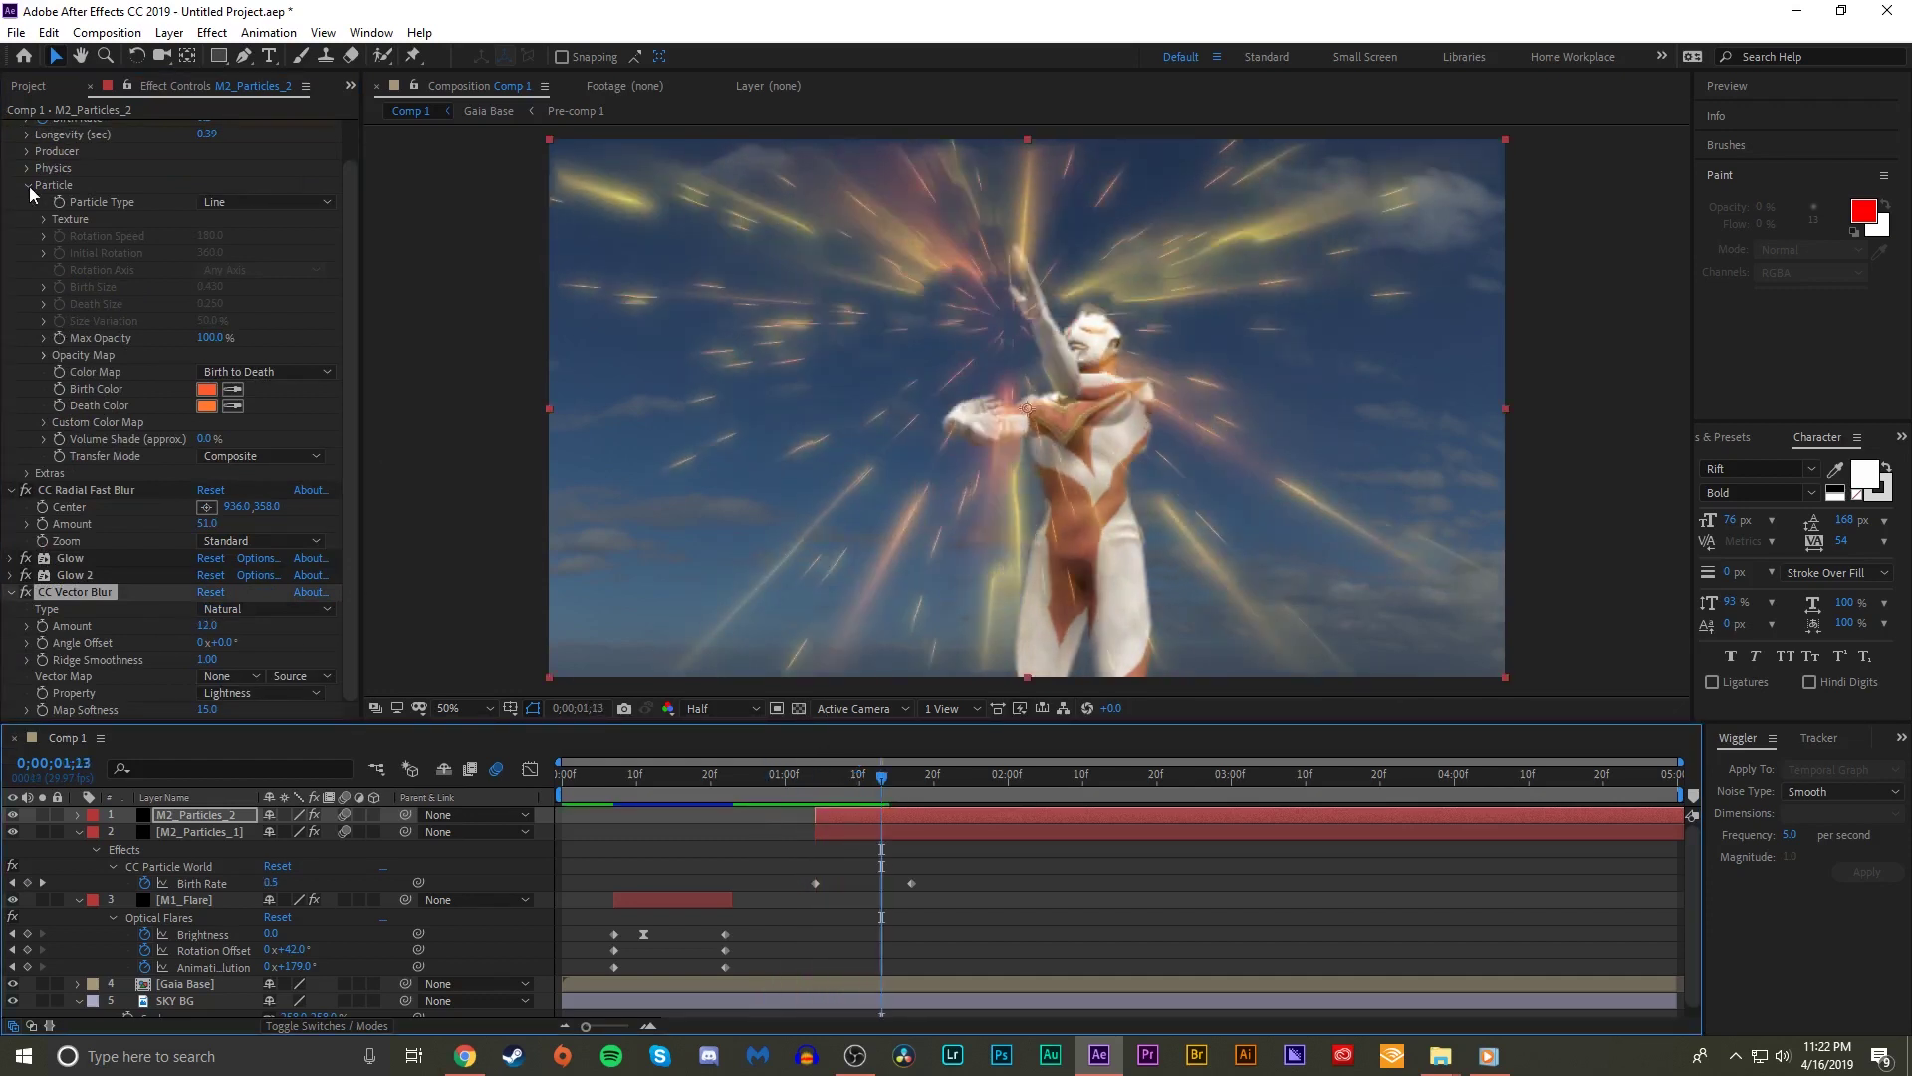
- Set the CC Particle World Random Seed of M2_Particles_2 to 9320 and preview the animation
click(28, 473)
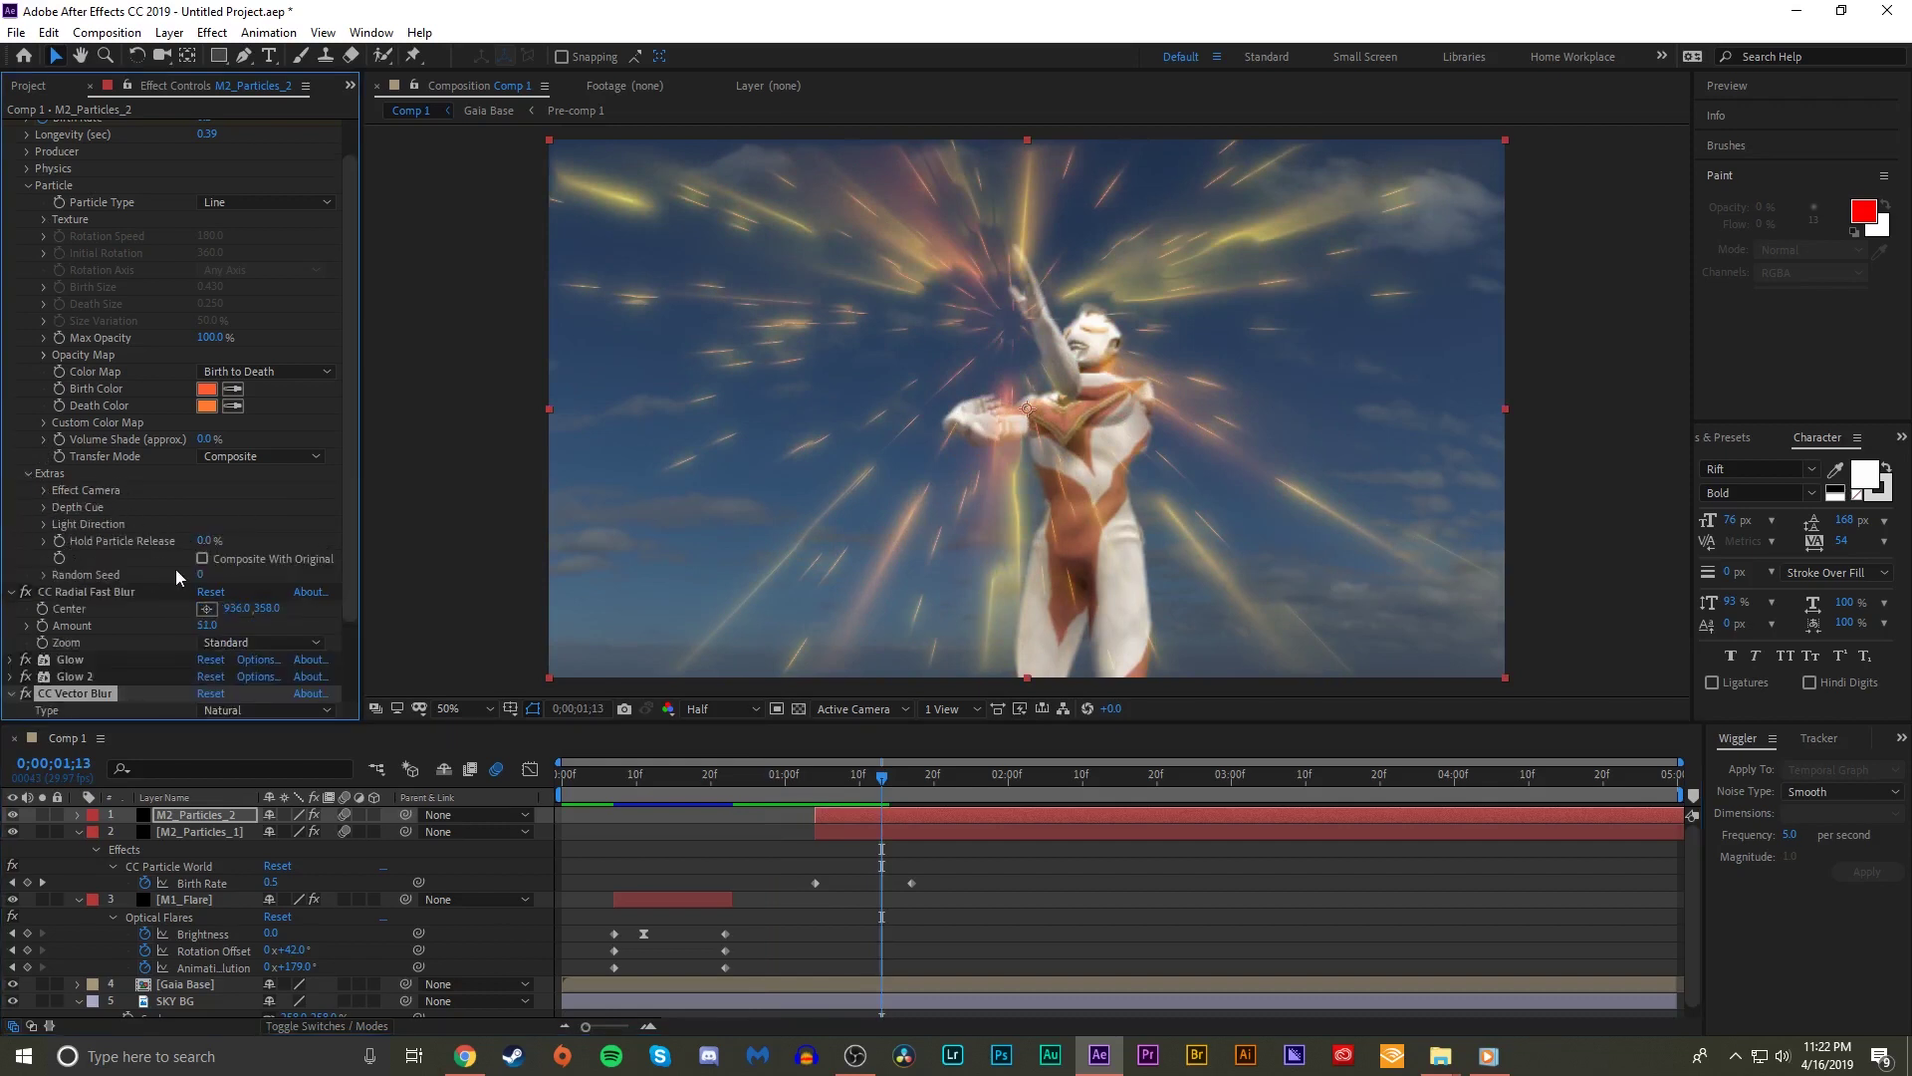
click(201, 575)
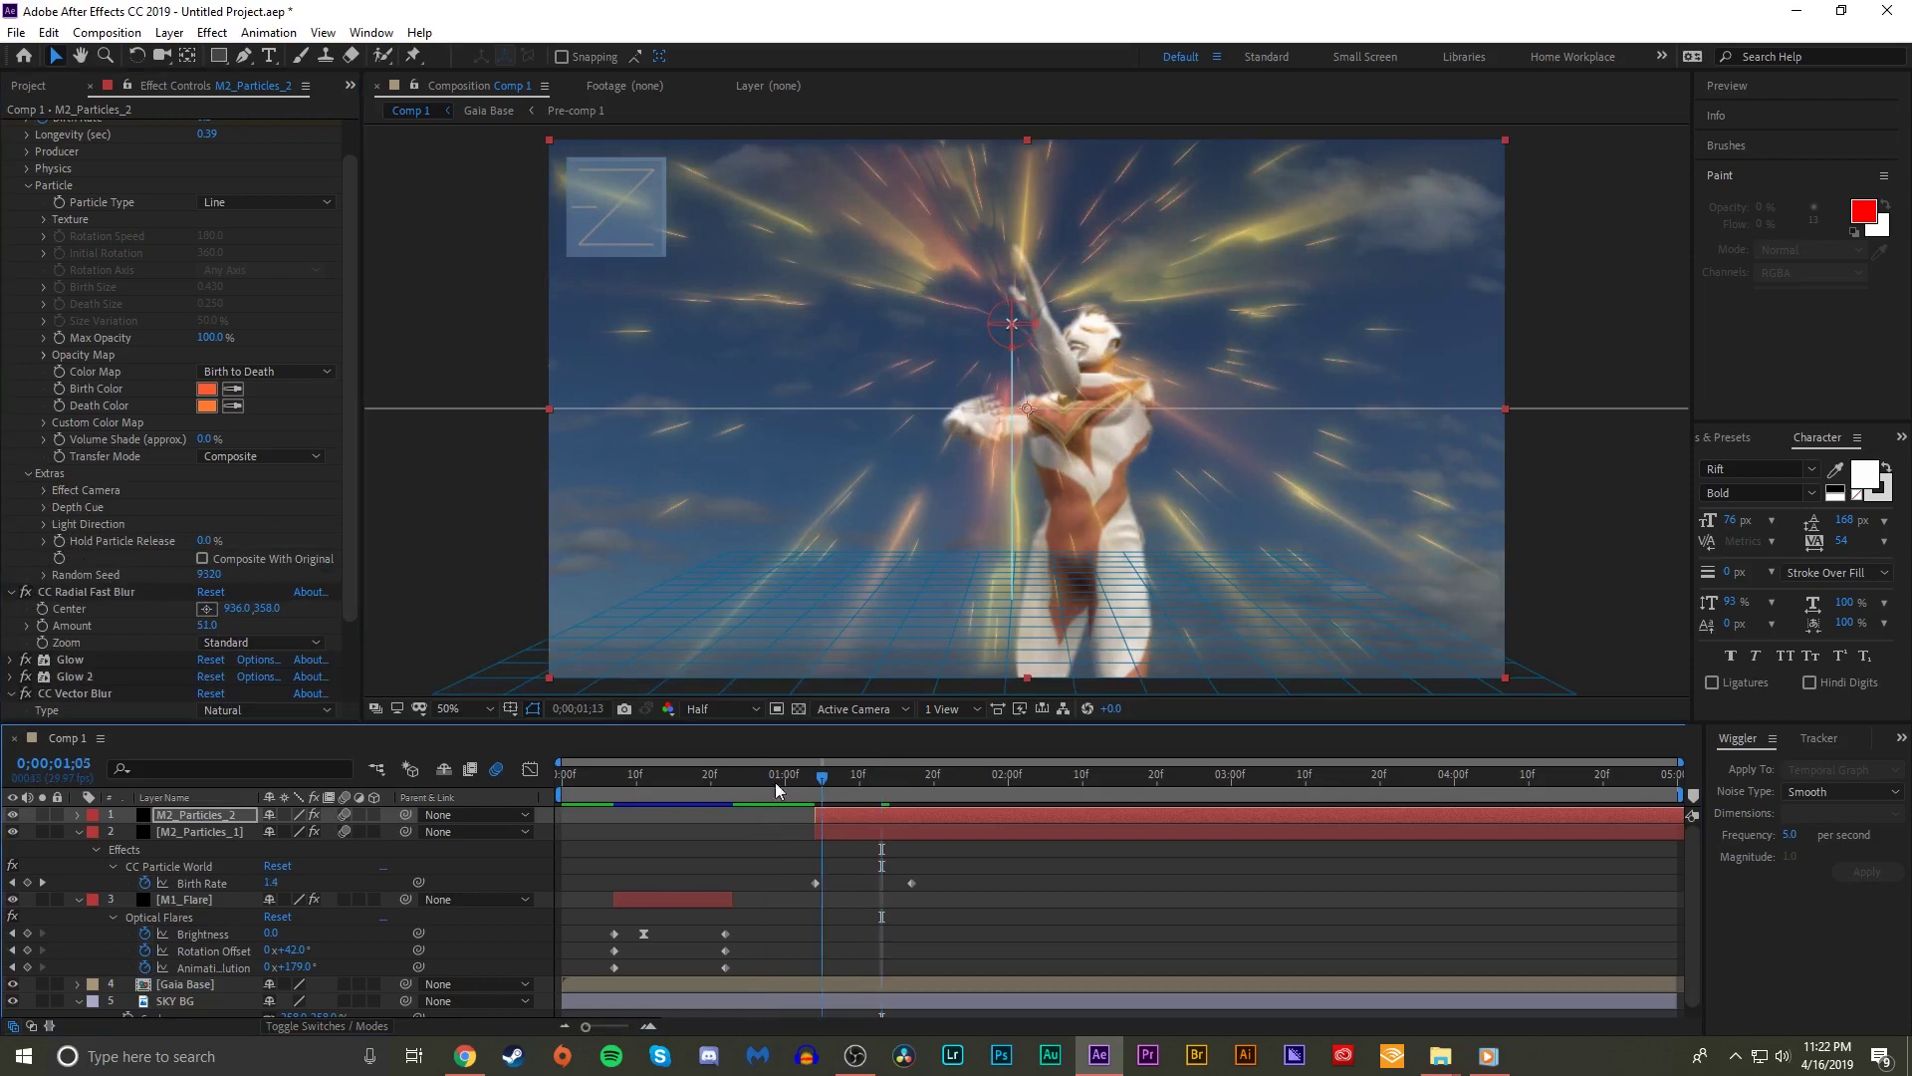
key(space)
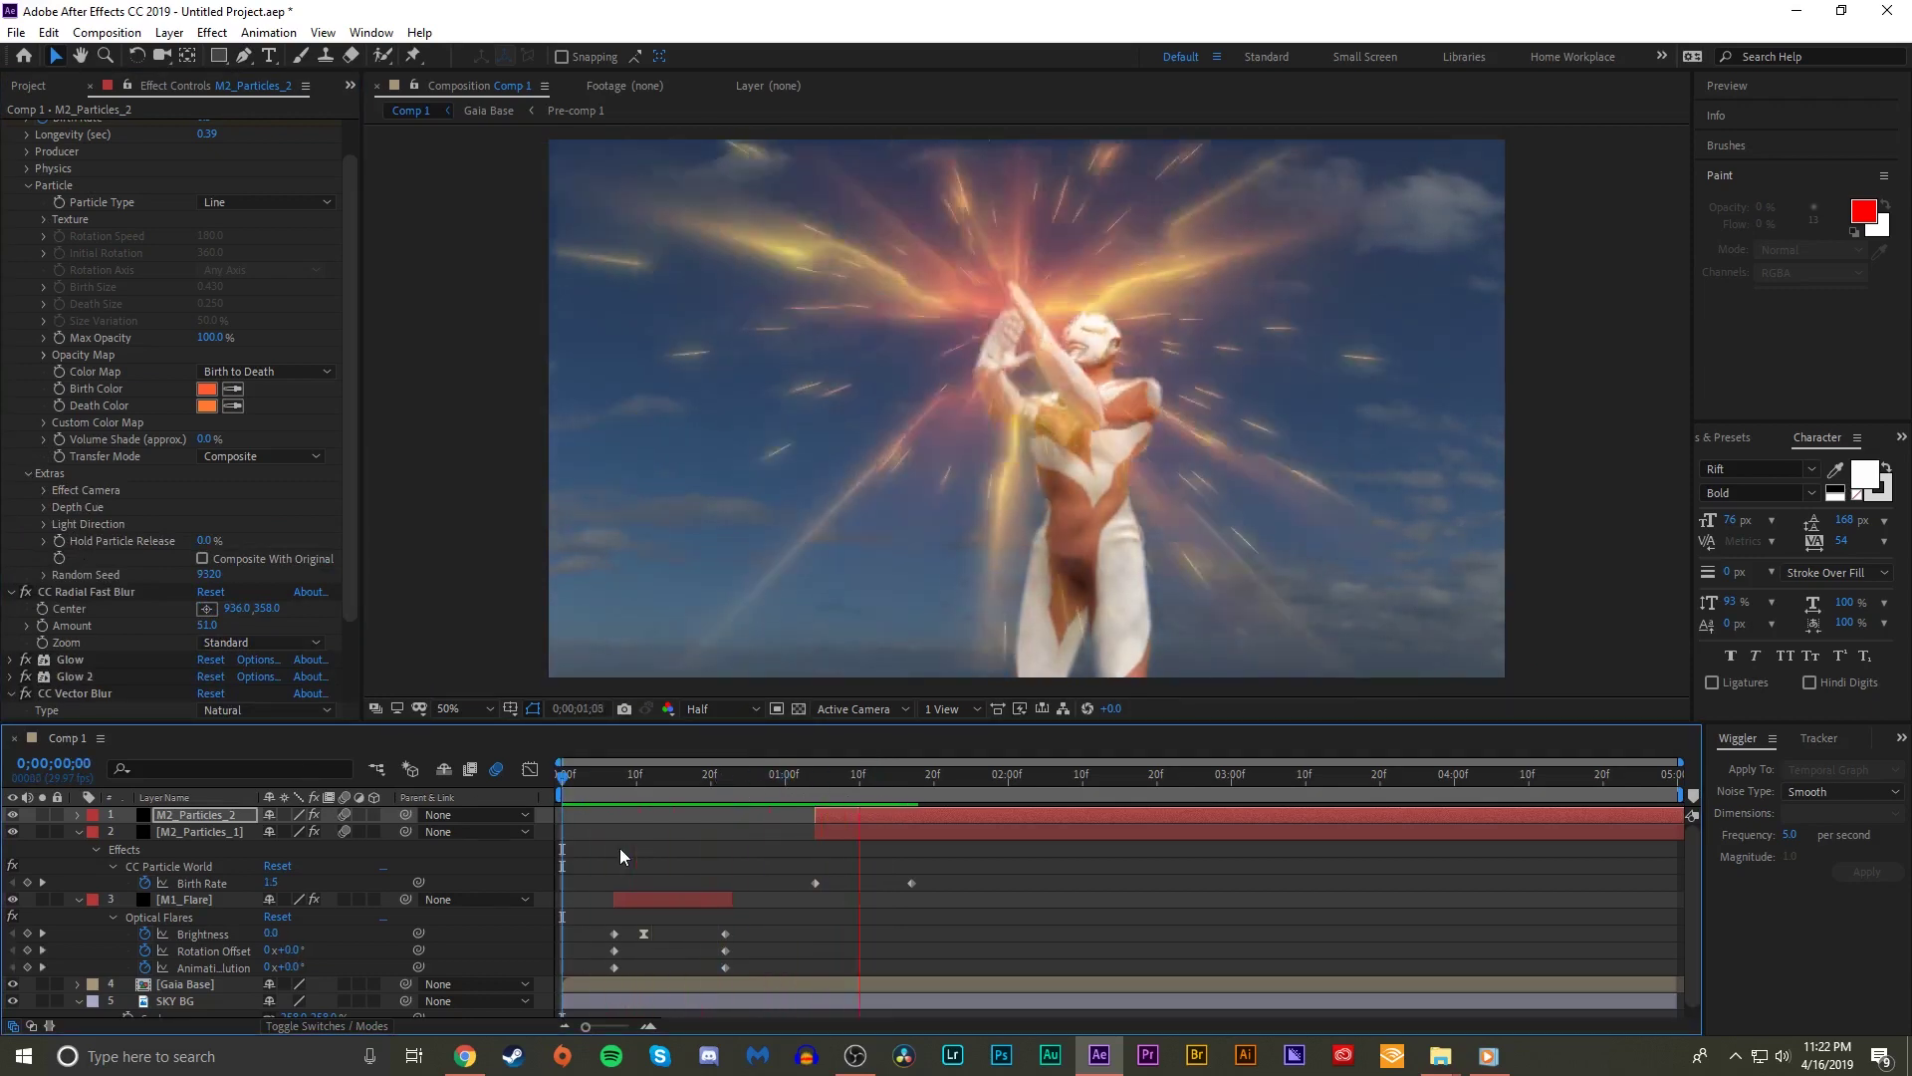
click(786, 777)
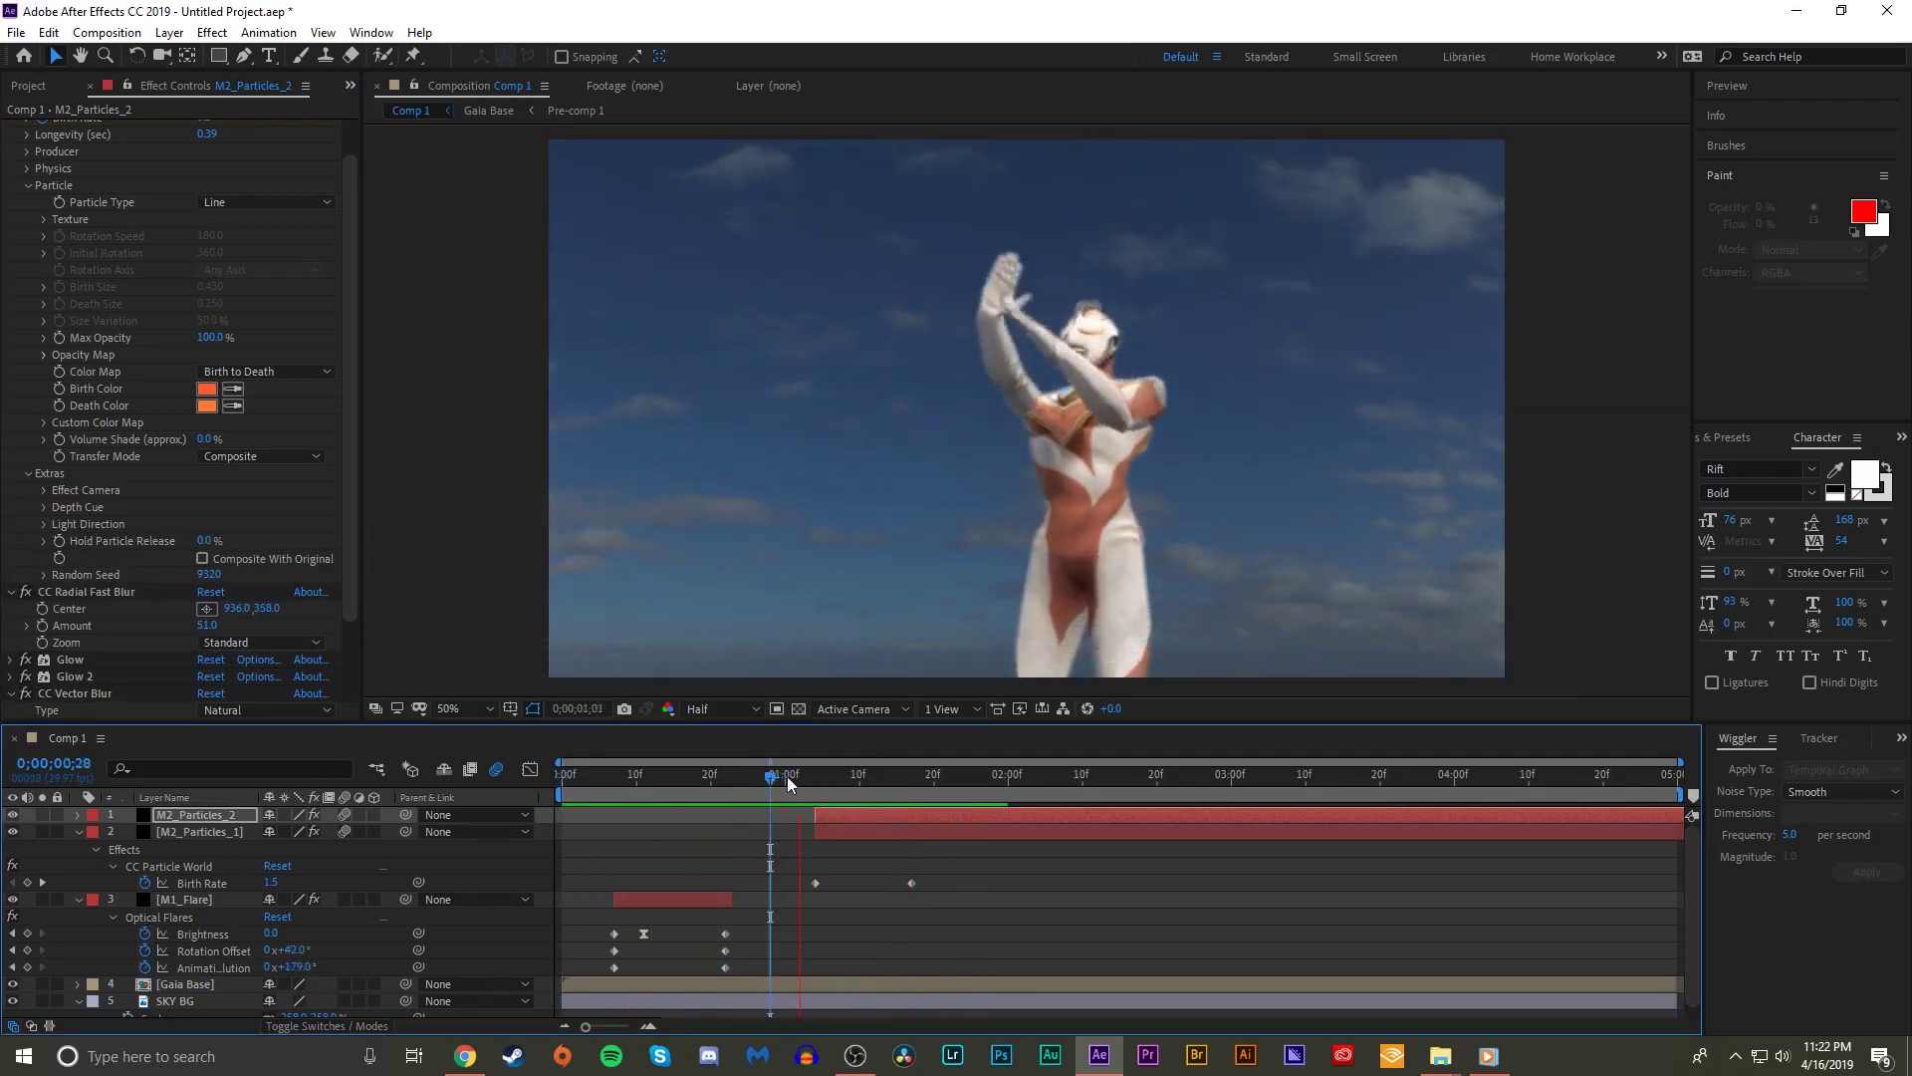
drag(787, 775, 683, 775)
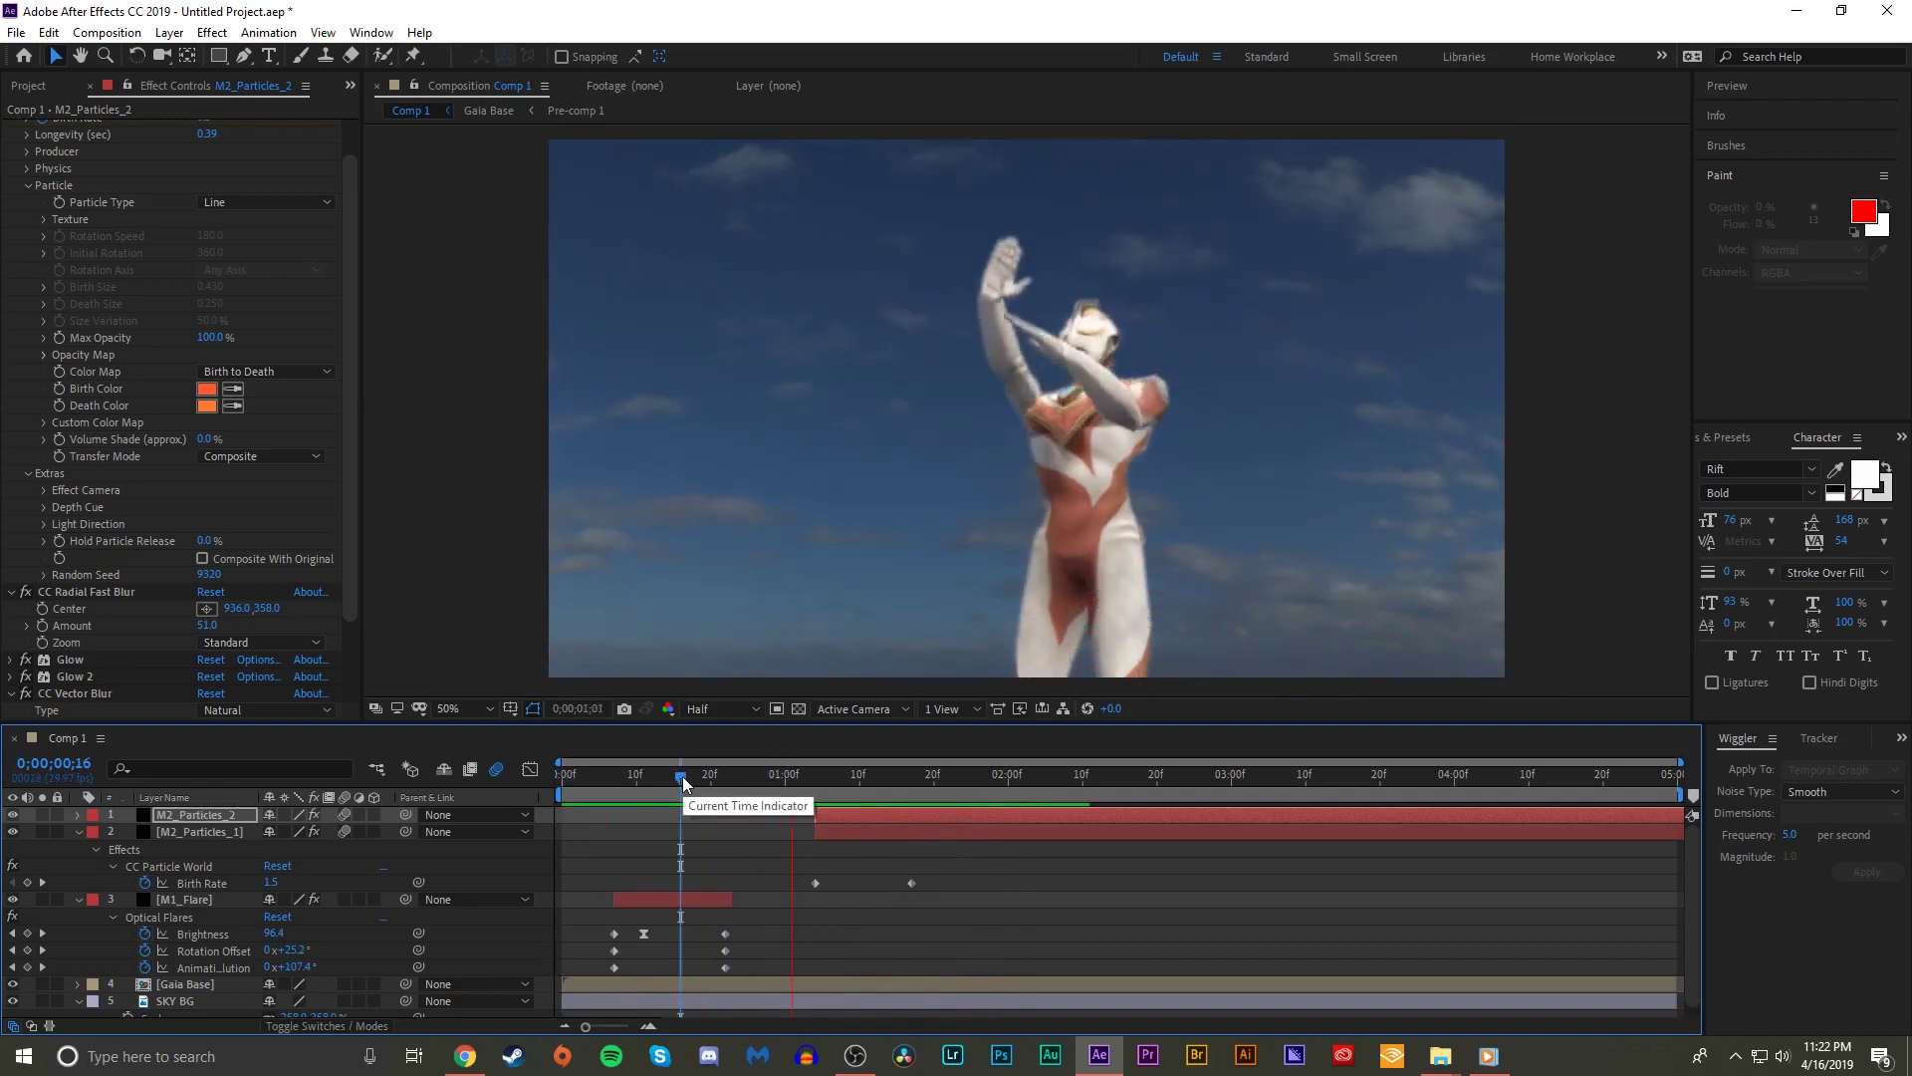
key(space)
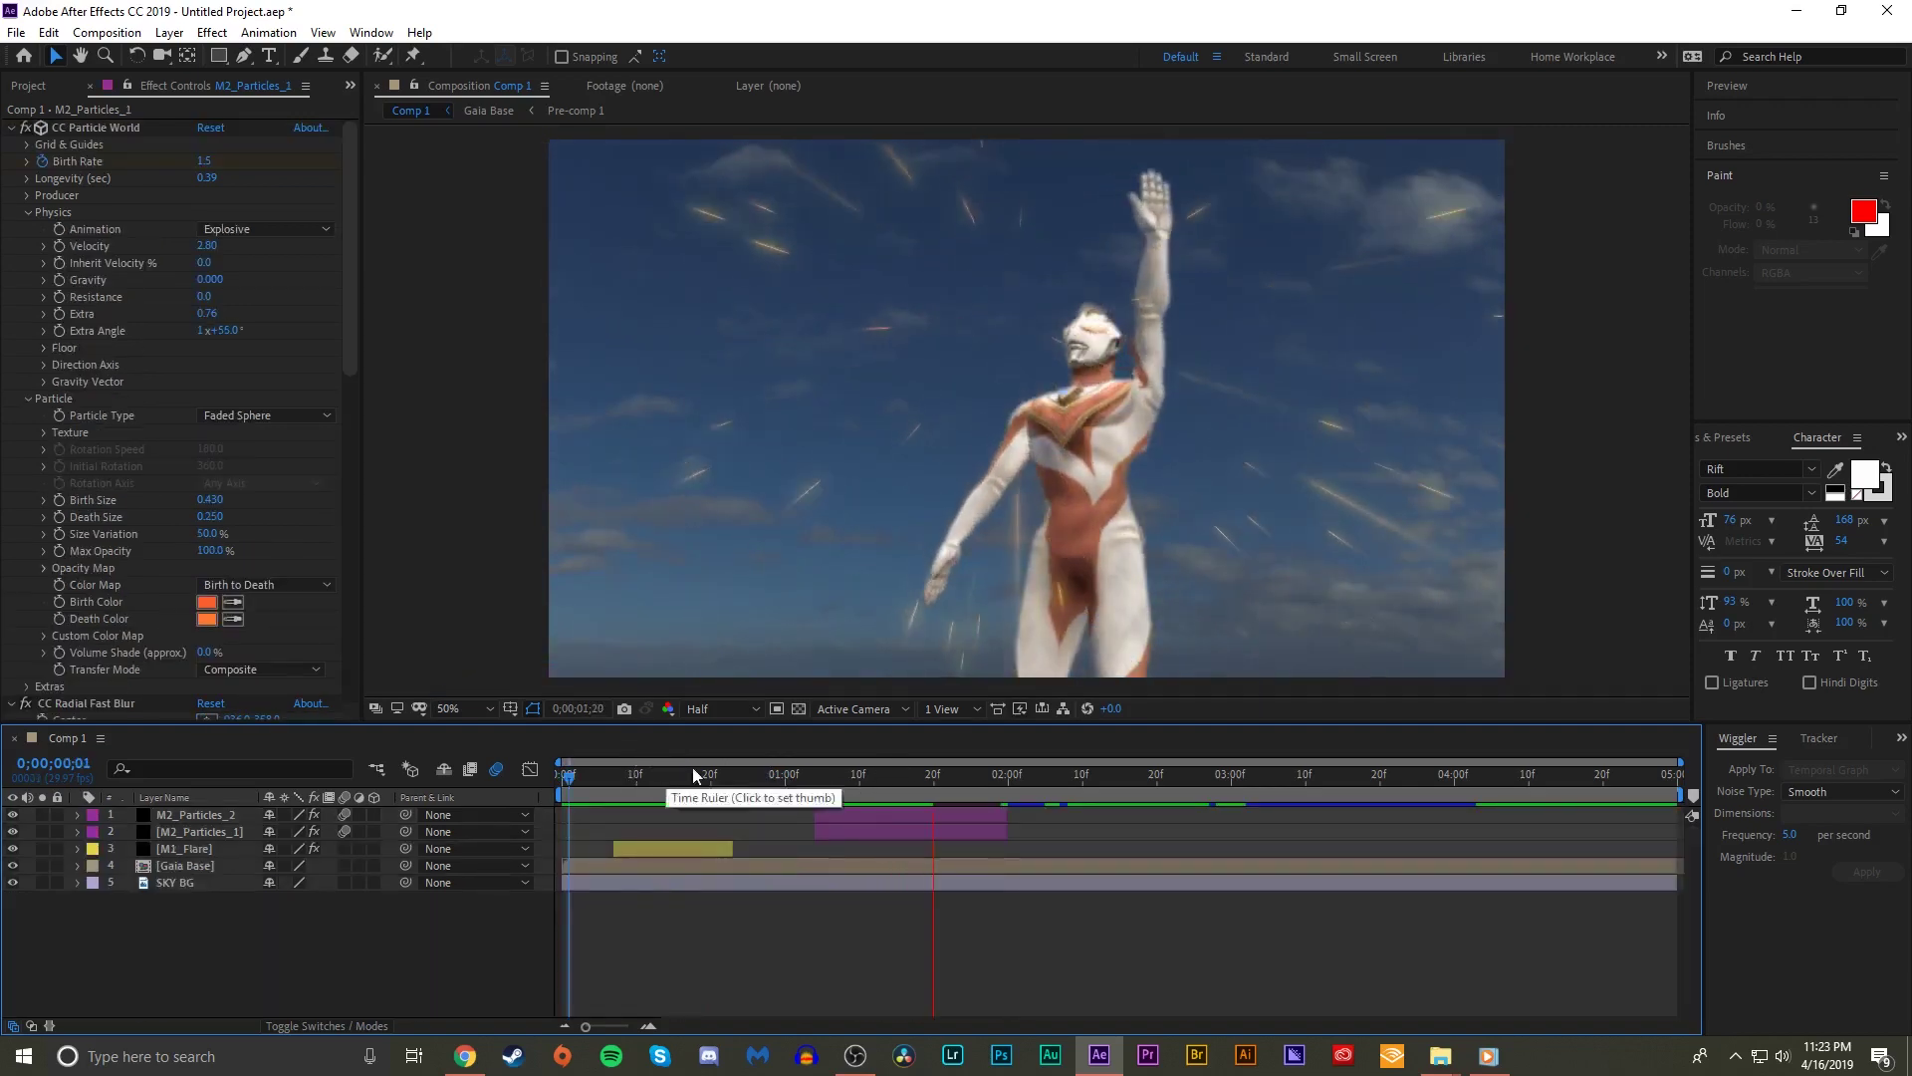
- Stop the preview and examine Gaia's arm movement between 0;00;02;11 and 0;00;02;29
key(space)
drag(1272, 770, 1226, 795)
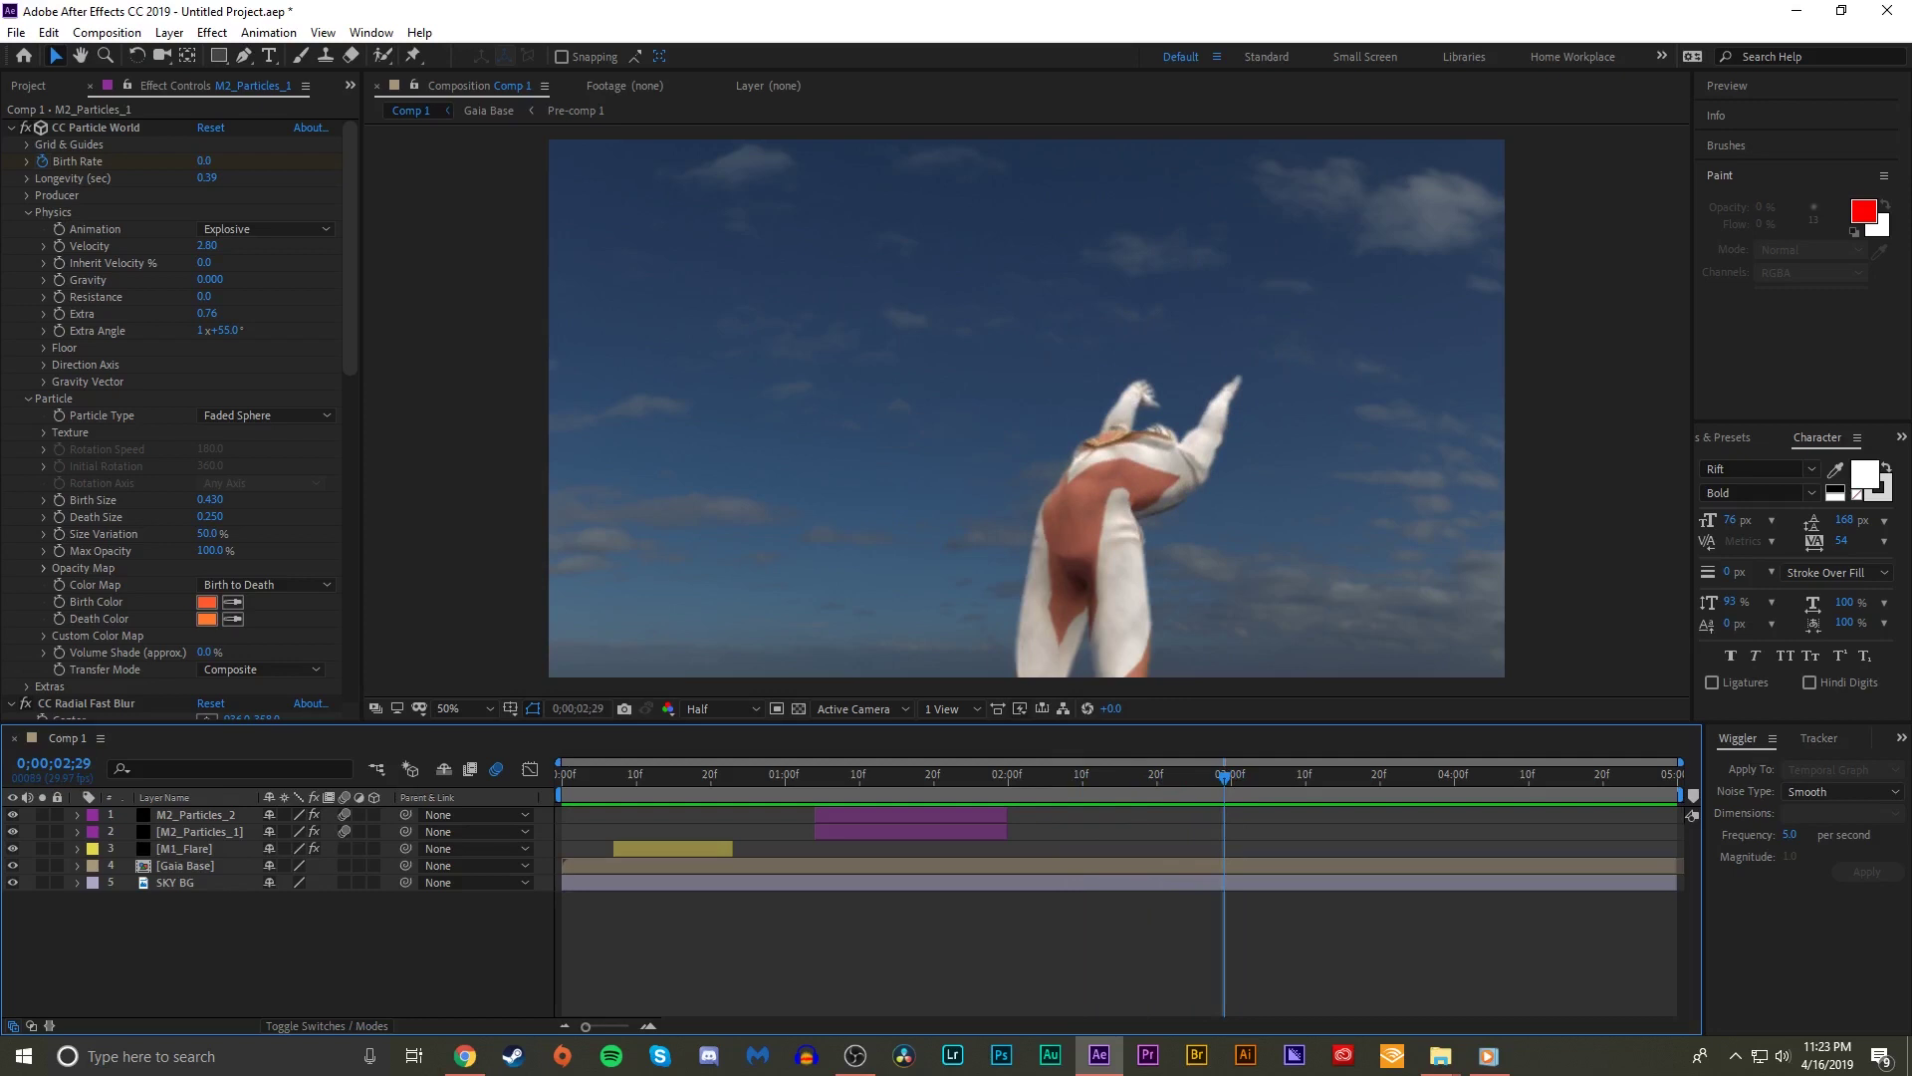
key(alt+Tab)
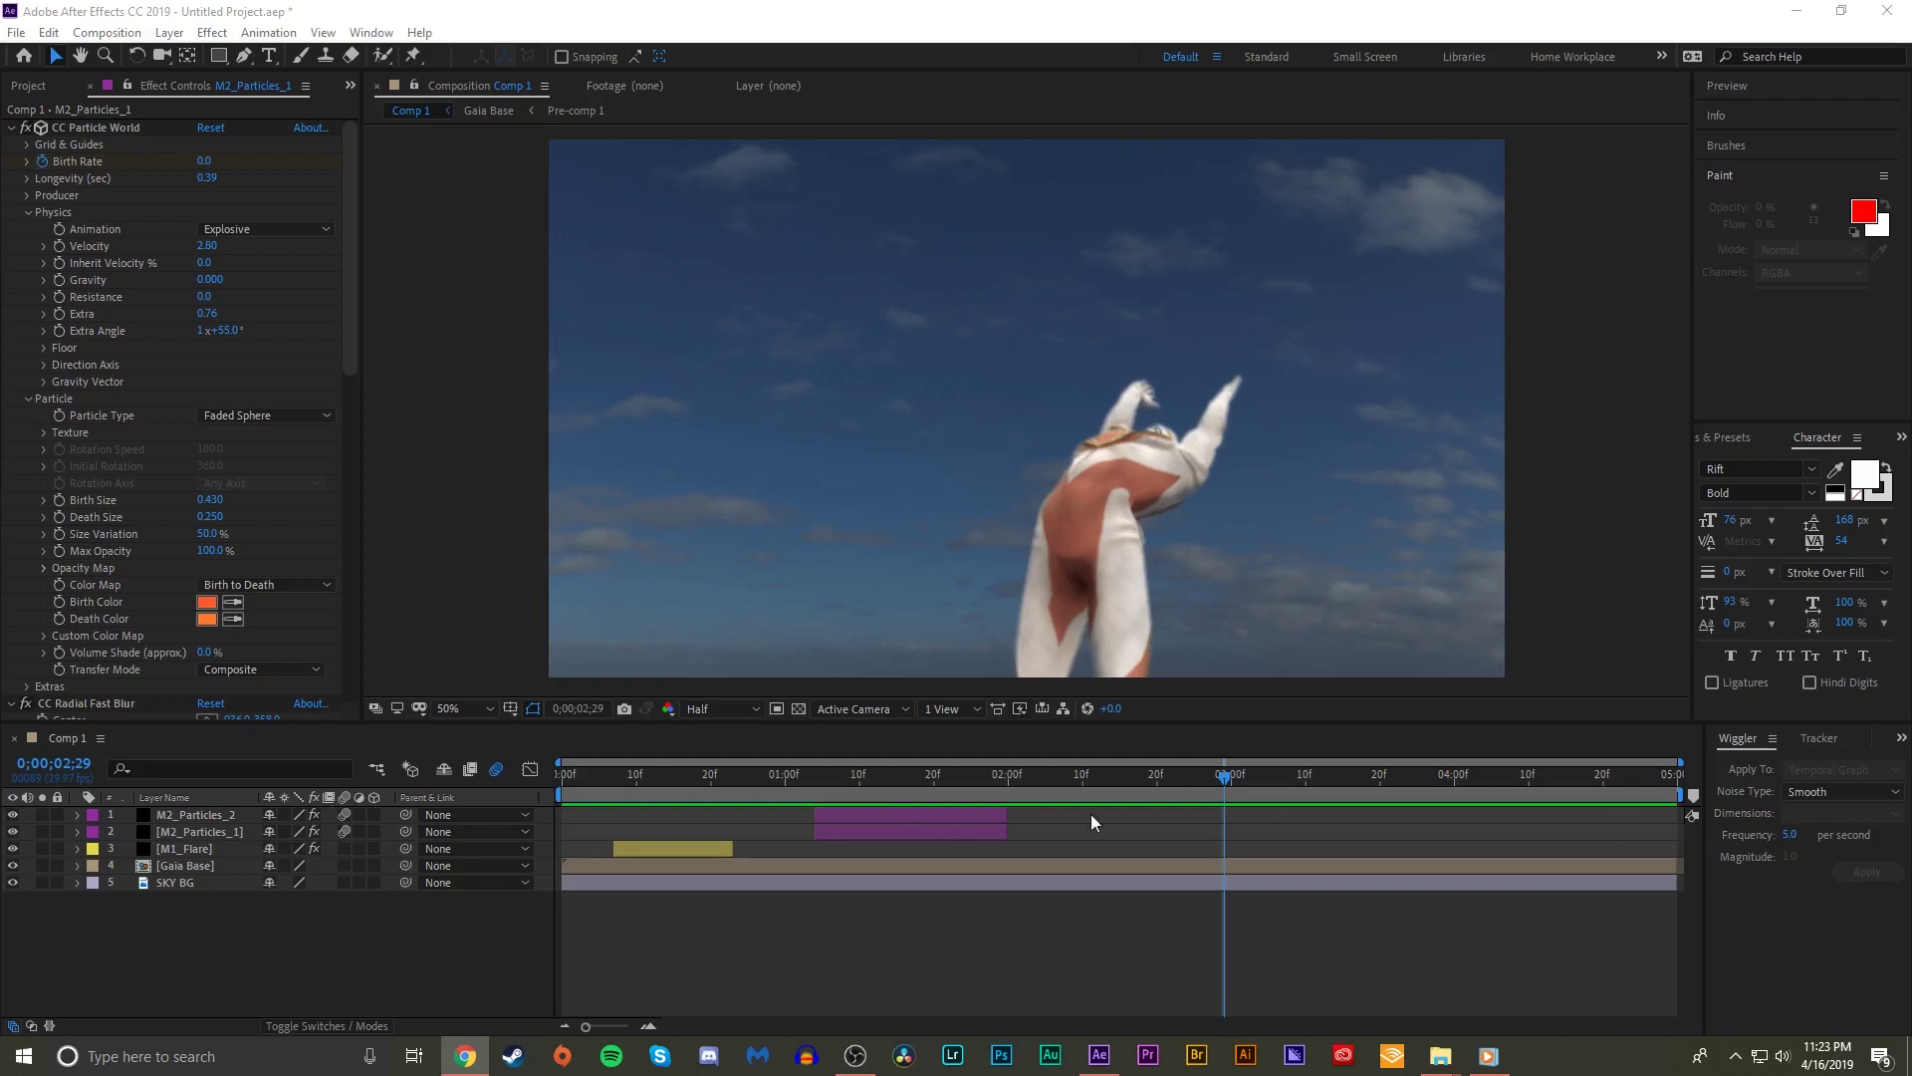
drag(1224, 797, 1090, 793)
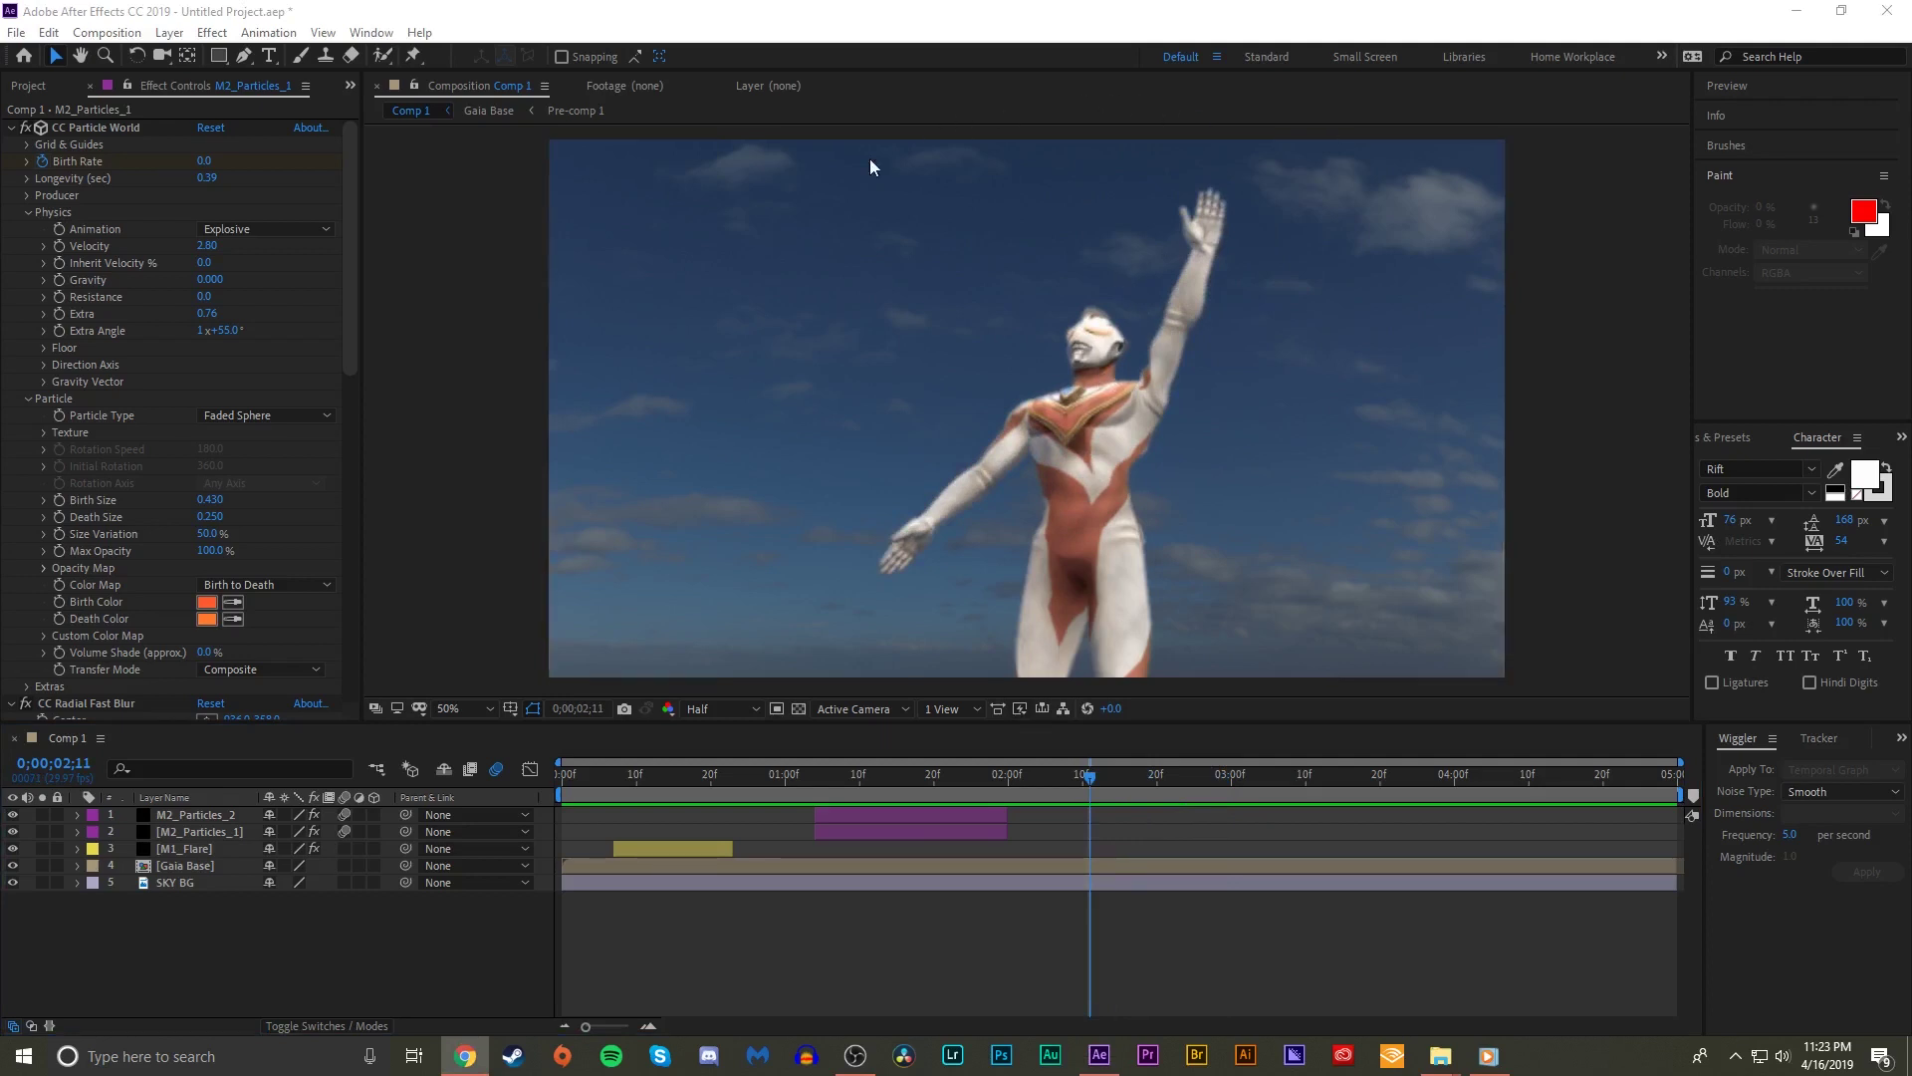
drag(1091, 775, 1194, 773)
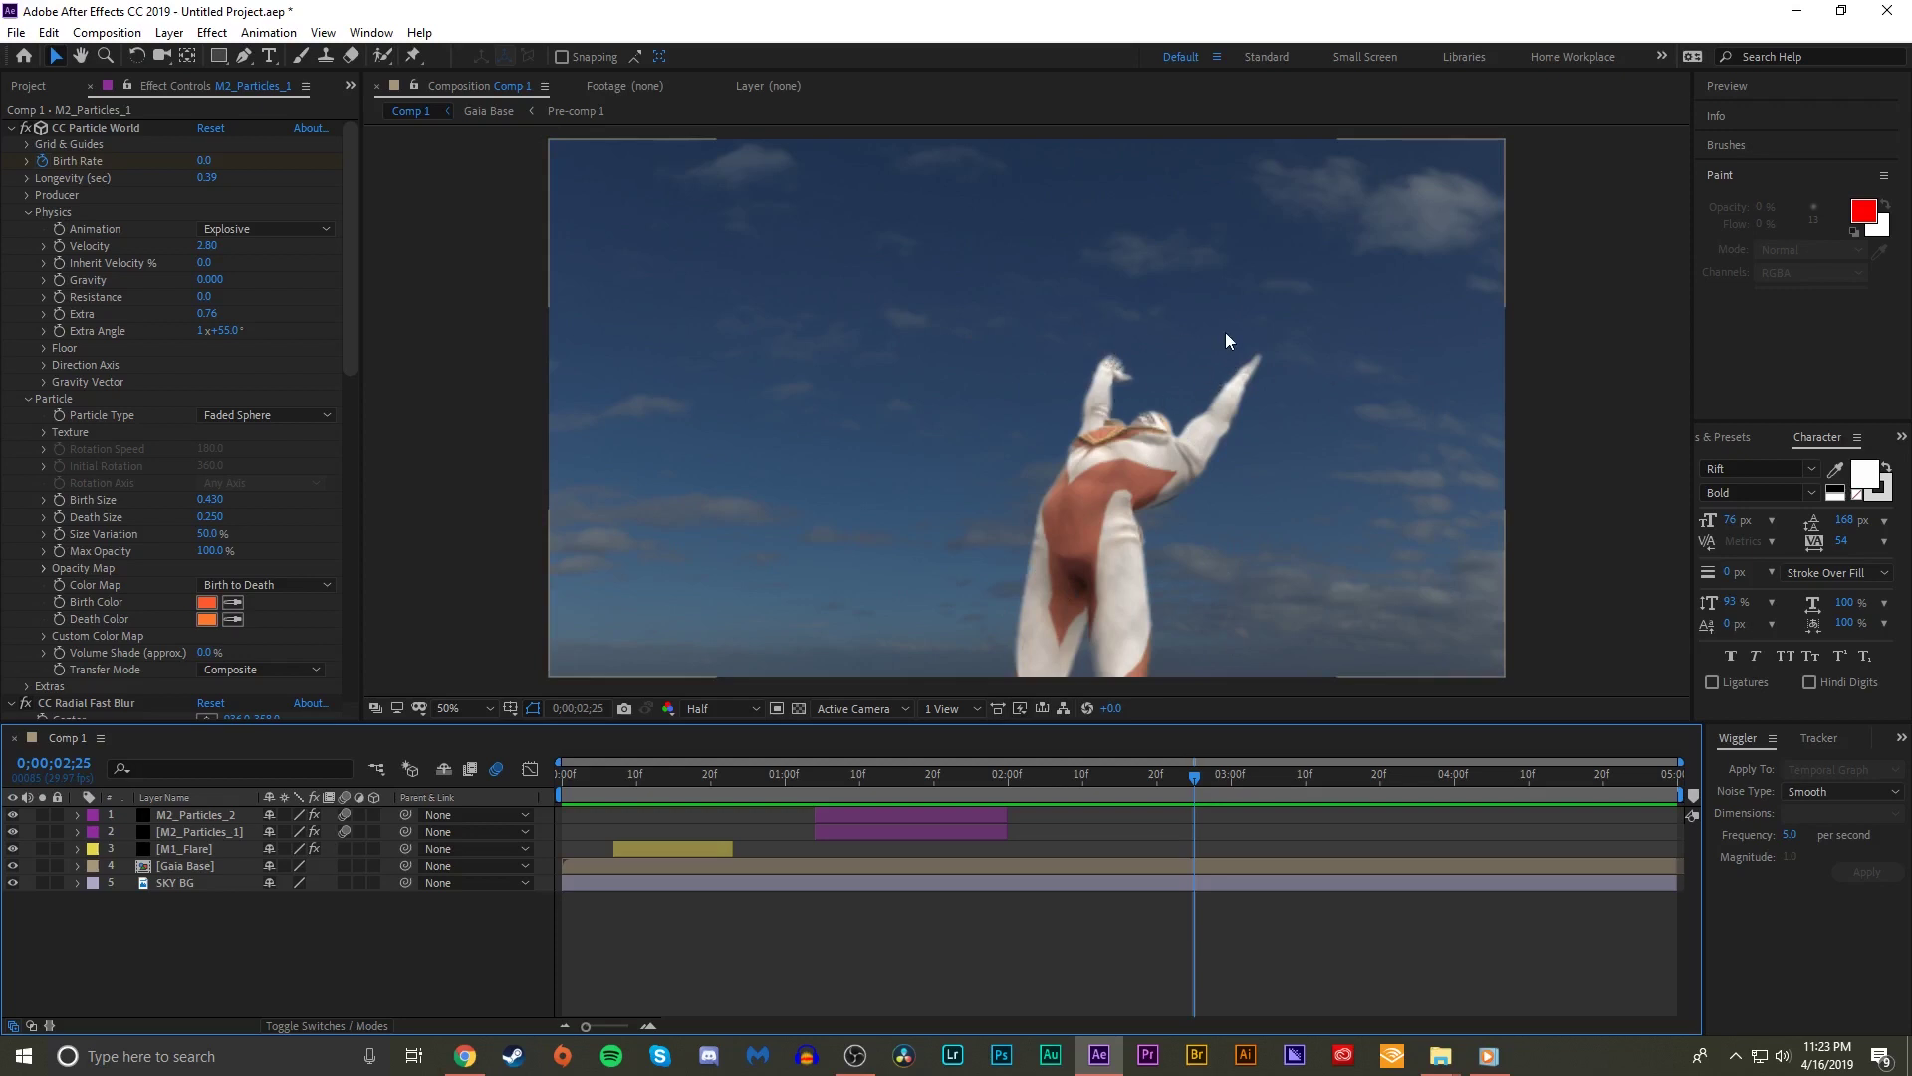
click(465, 1056)
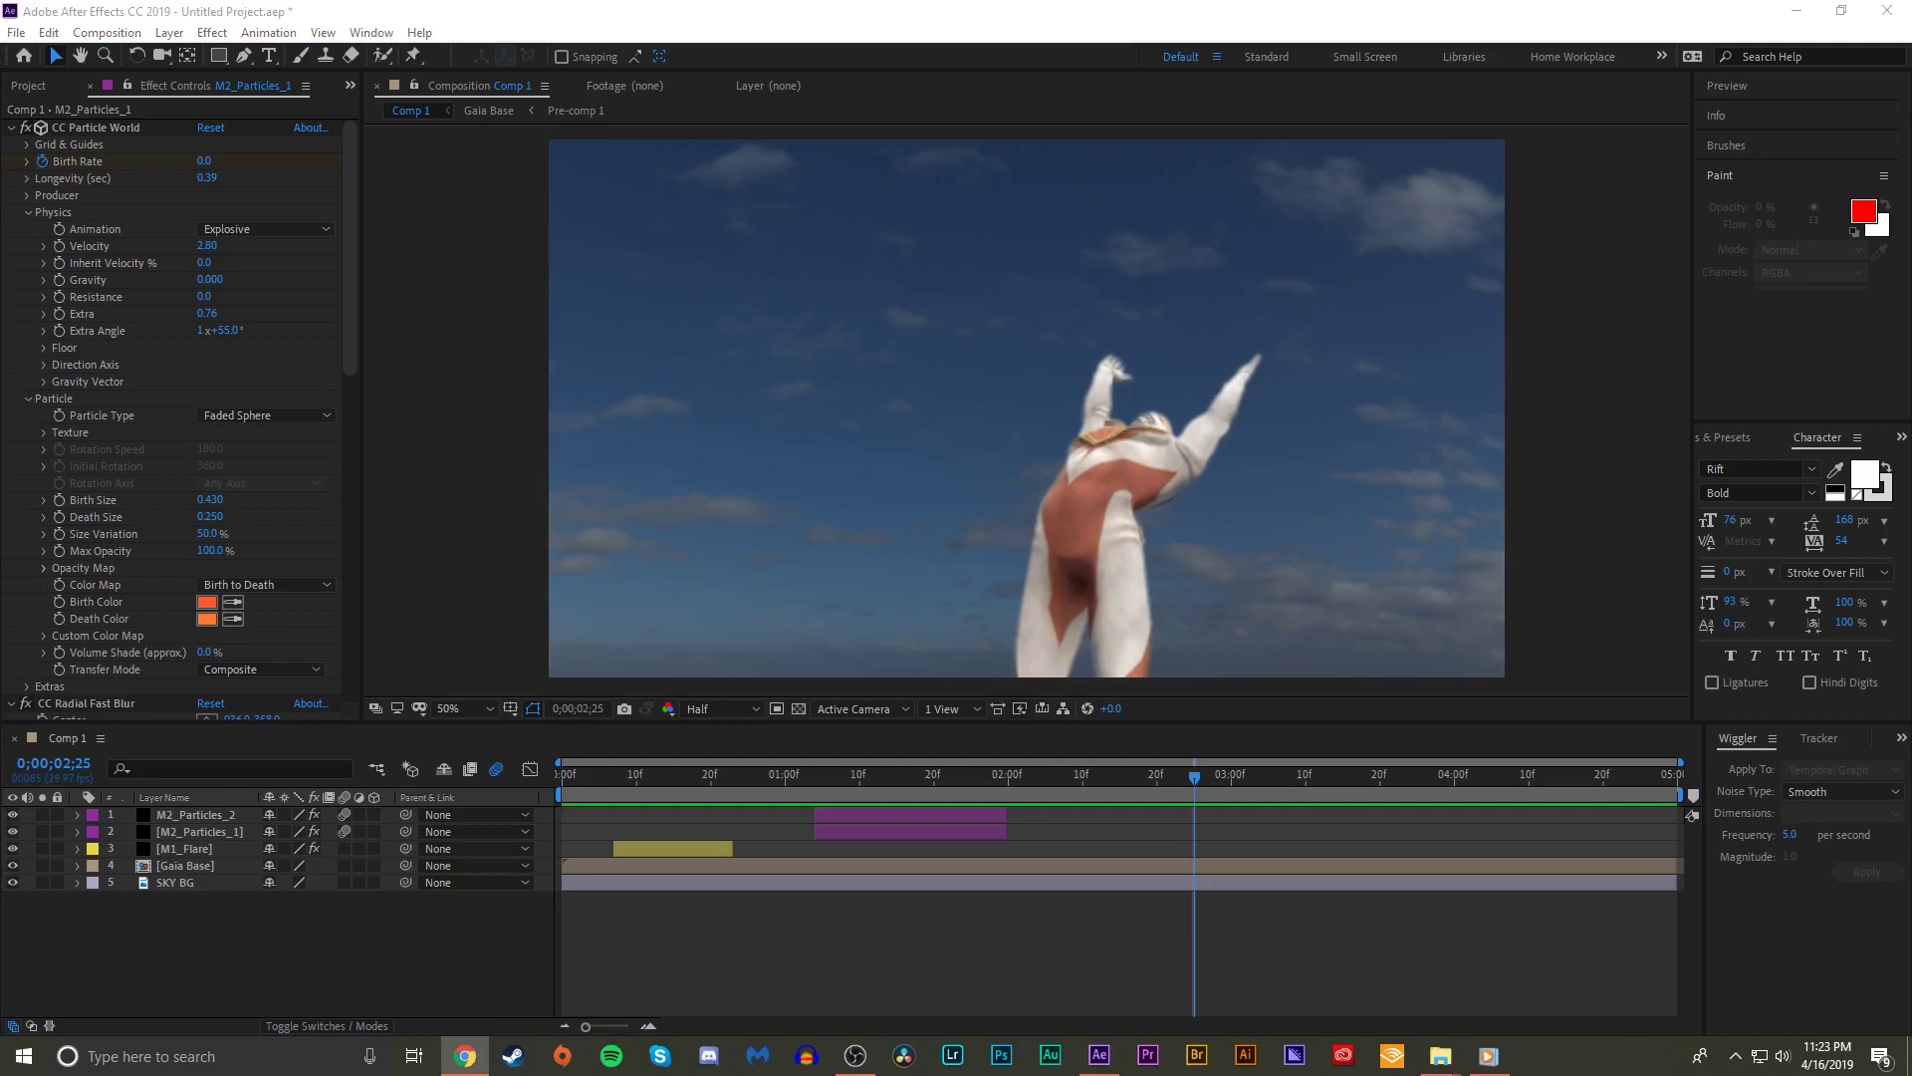
- Import the 1 Star Shower video from the RocketStock RS - Nebula folder into the project
click(40, 87)
scroll(271, 442, up, 5)
scroll(263, 443, down, 5)
scroll(261, 441, down, 1)
click(235, 693)
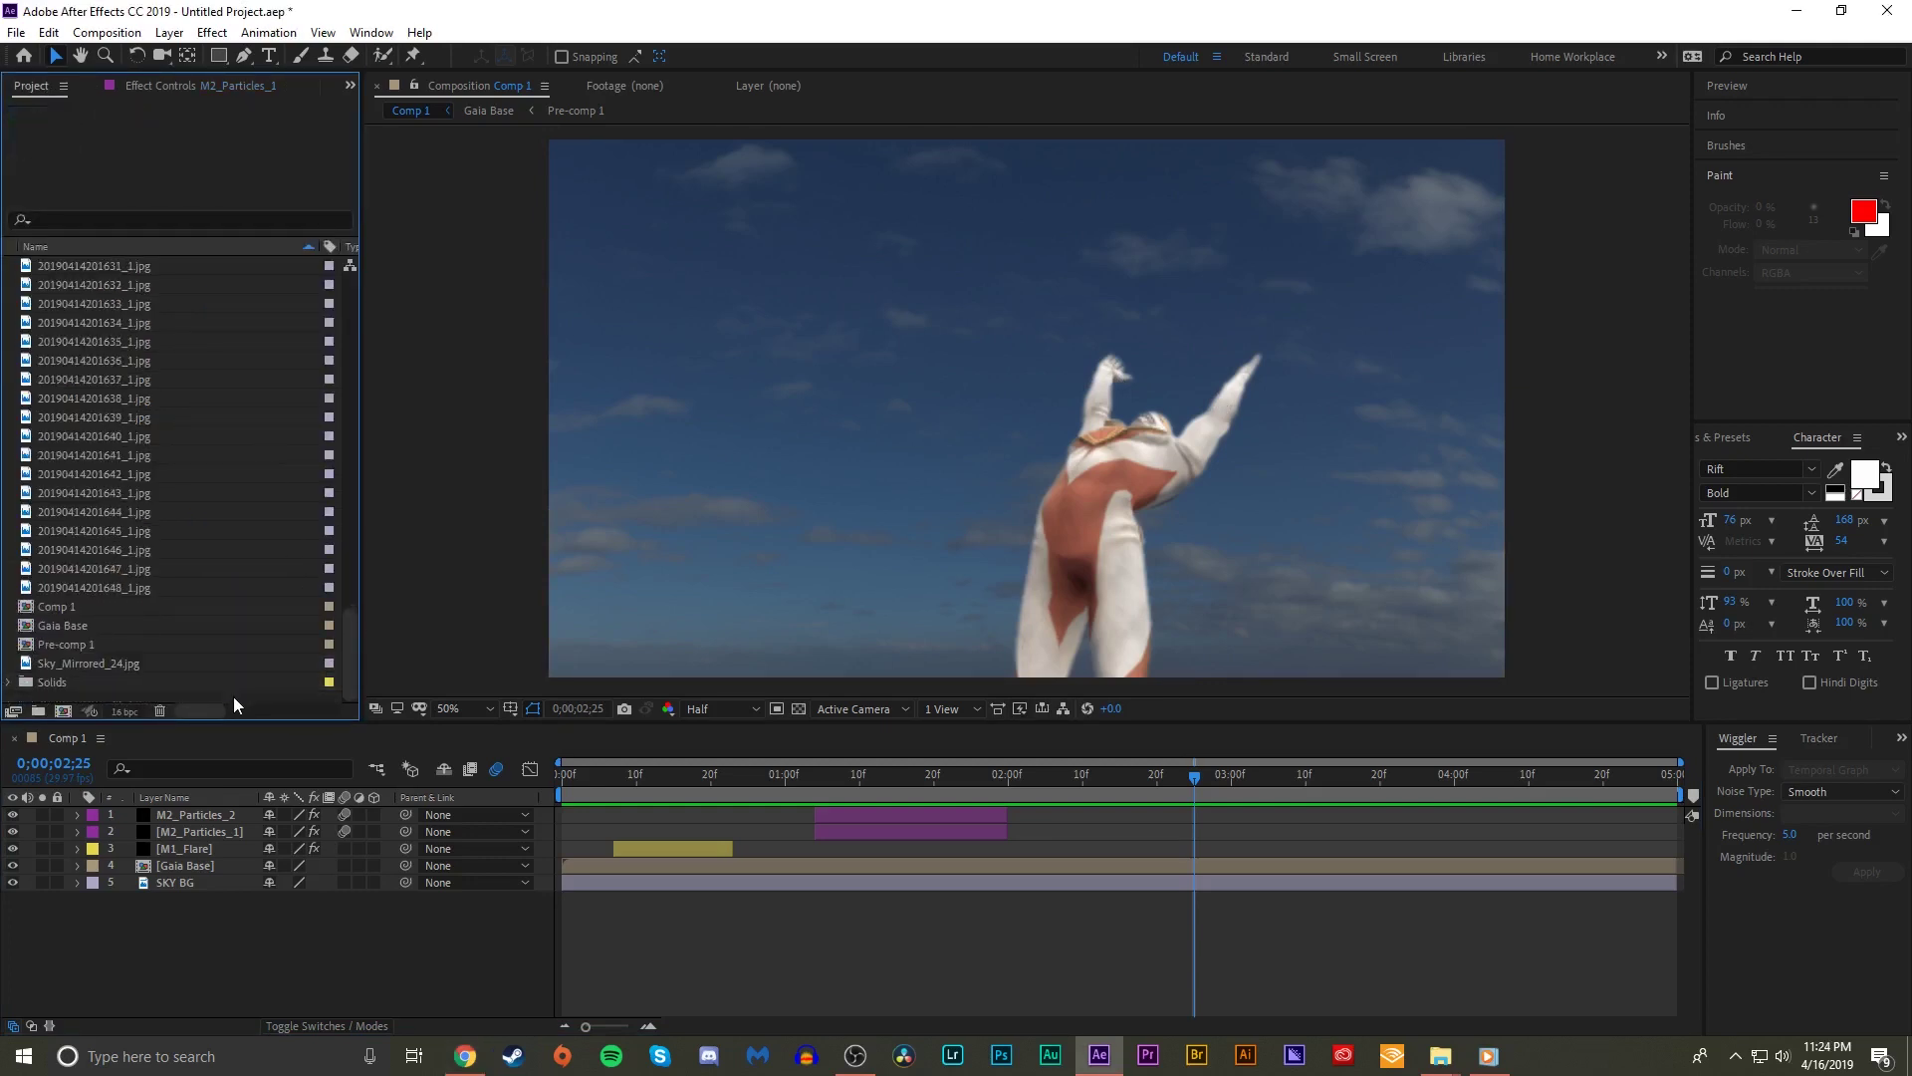
double_click(166, 695)
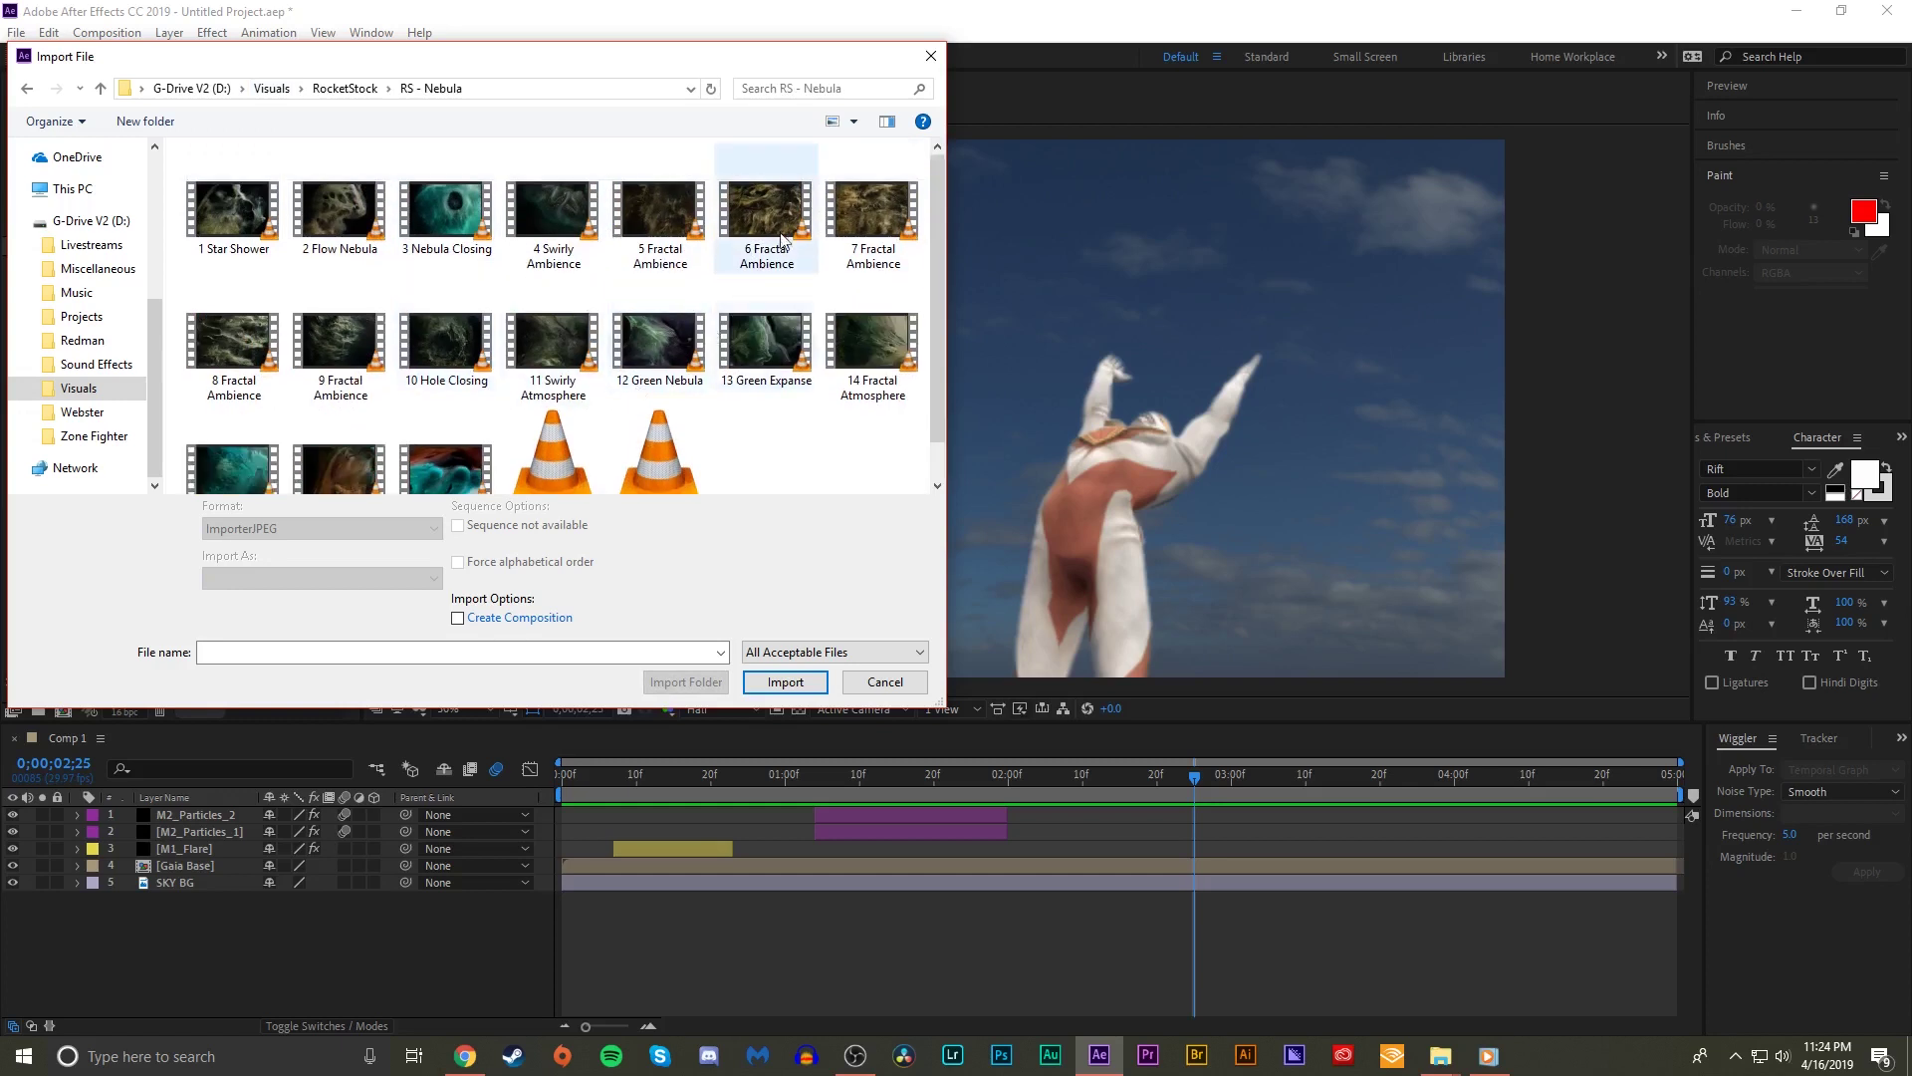
scroll(553, 239, down, 1)
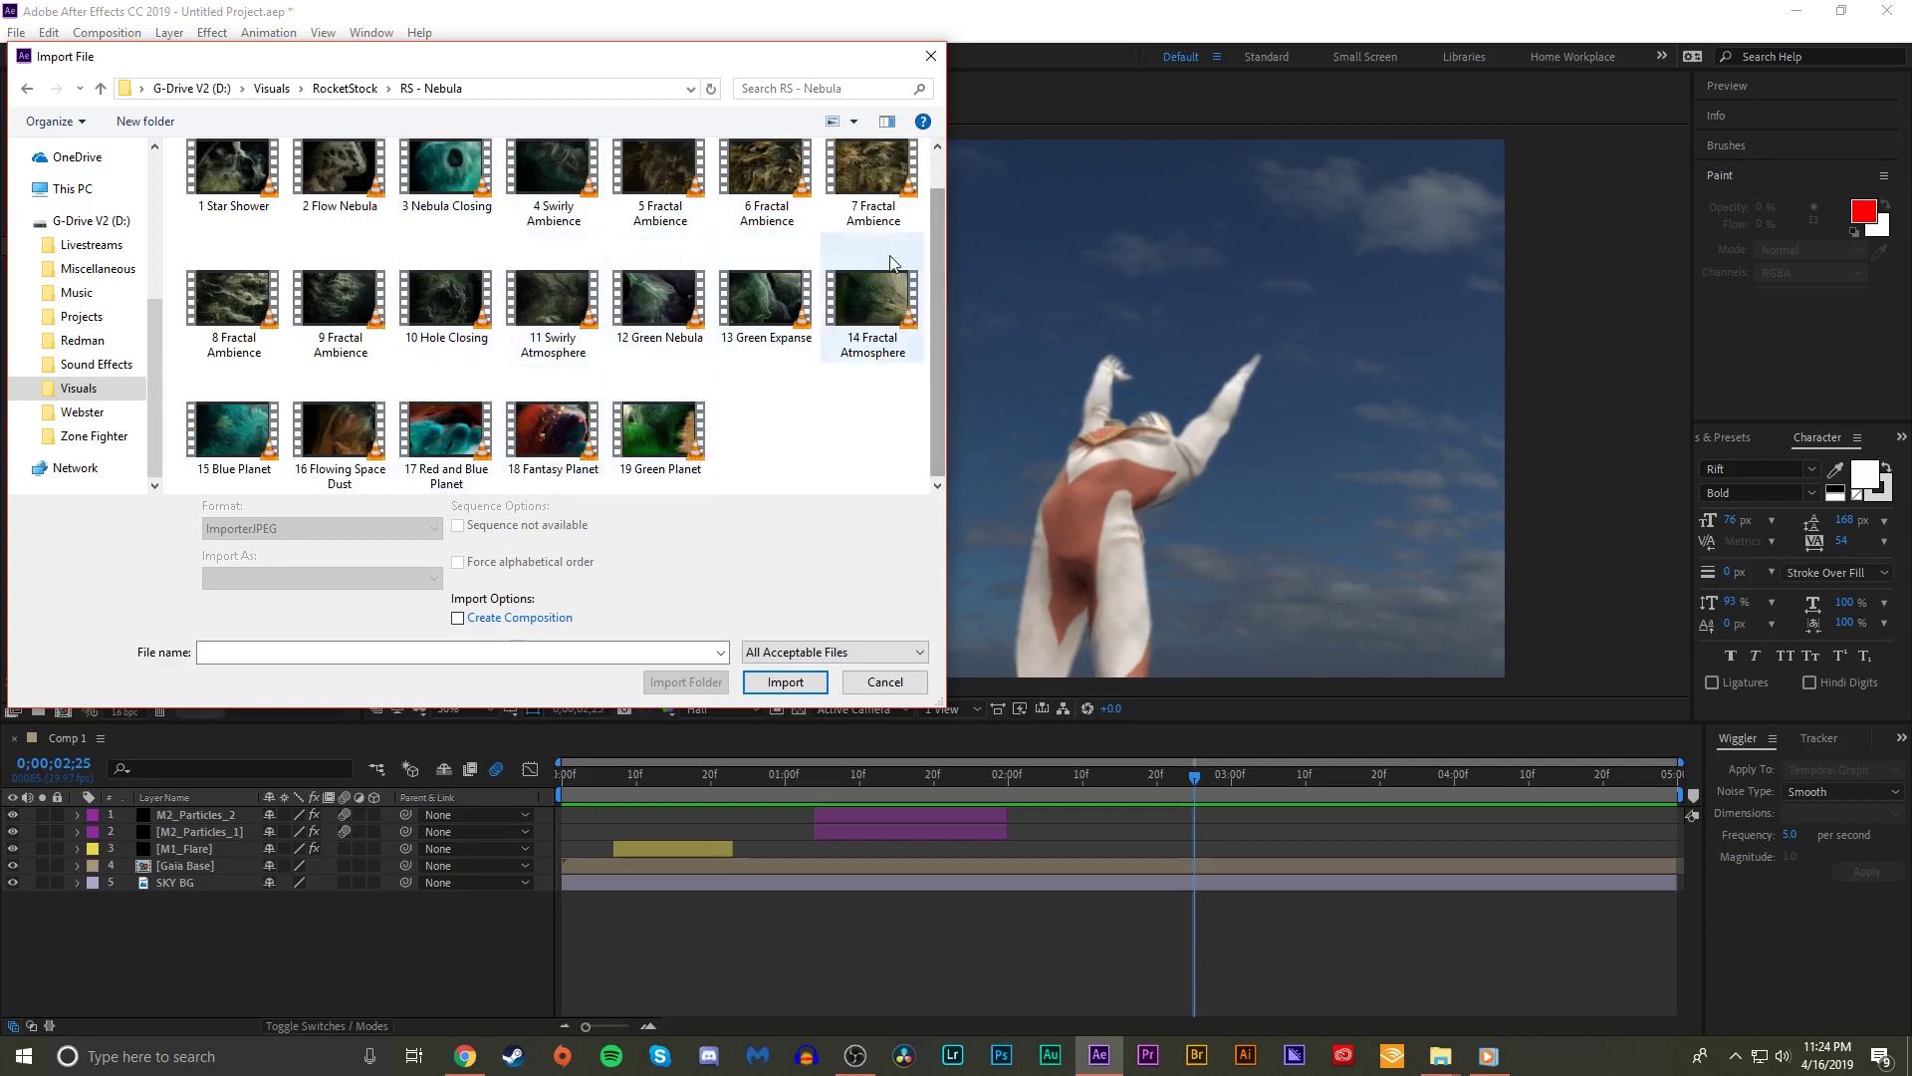
scroll(892, 261, up, 1)
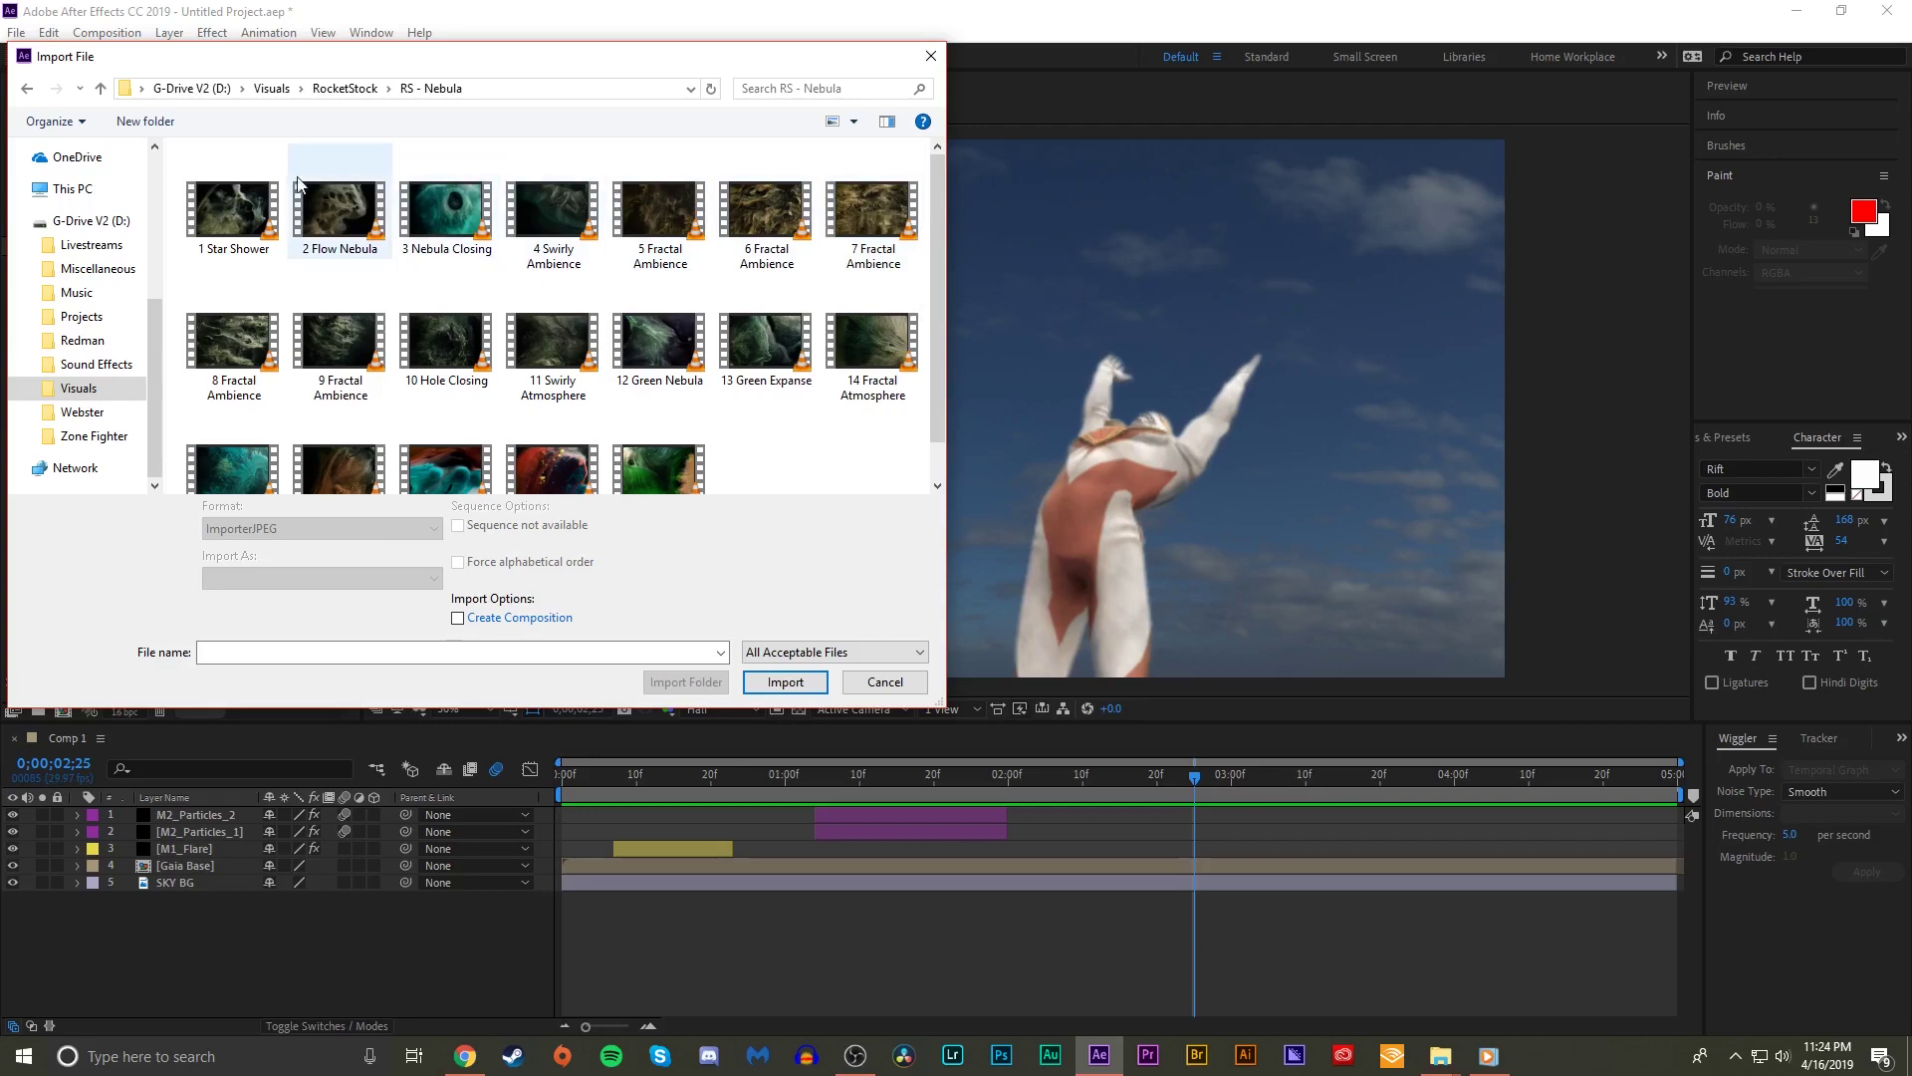
double_click(241, 187)
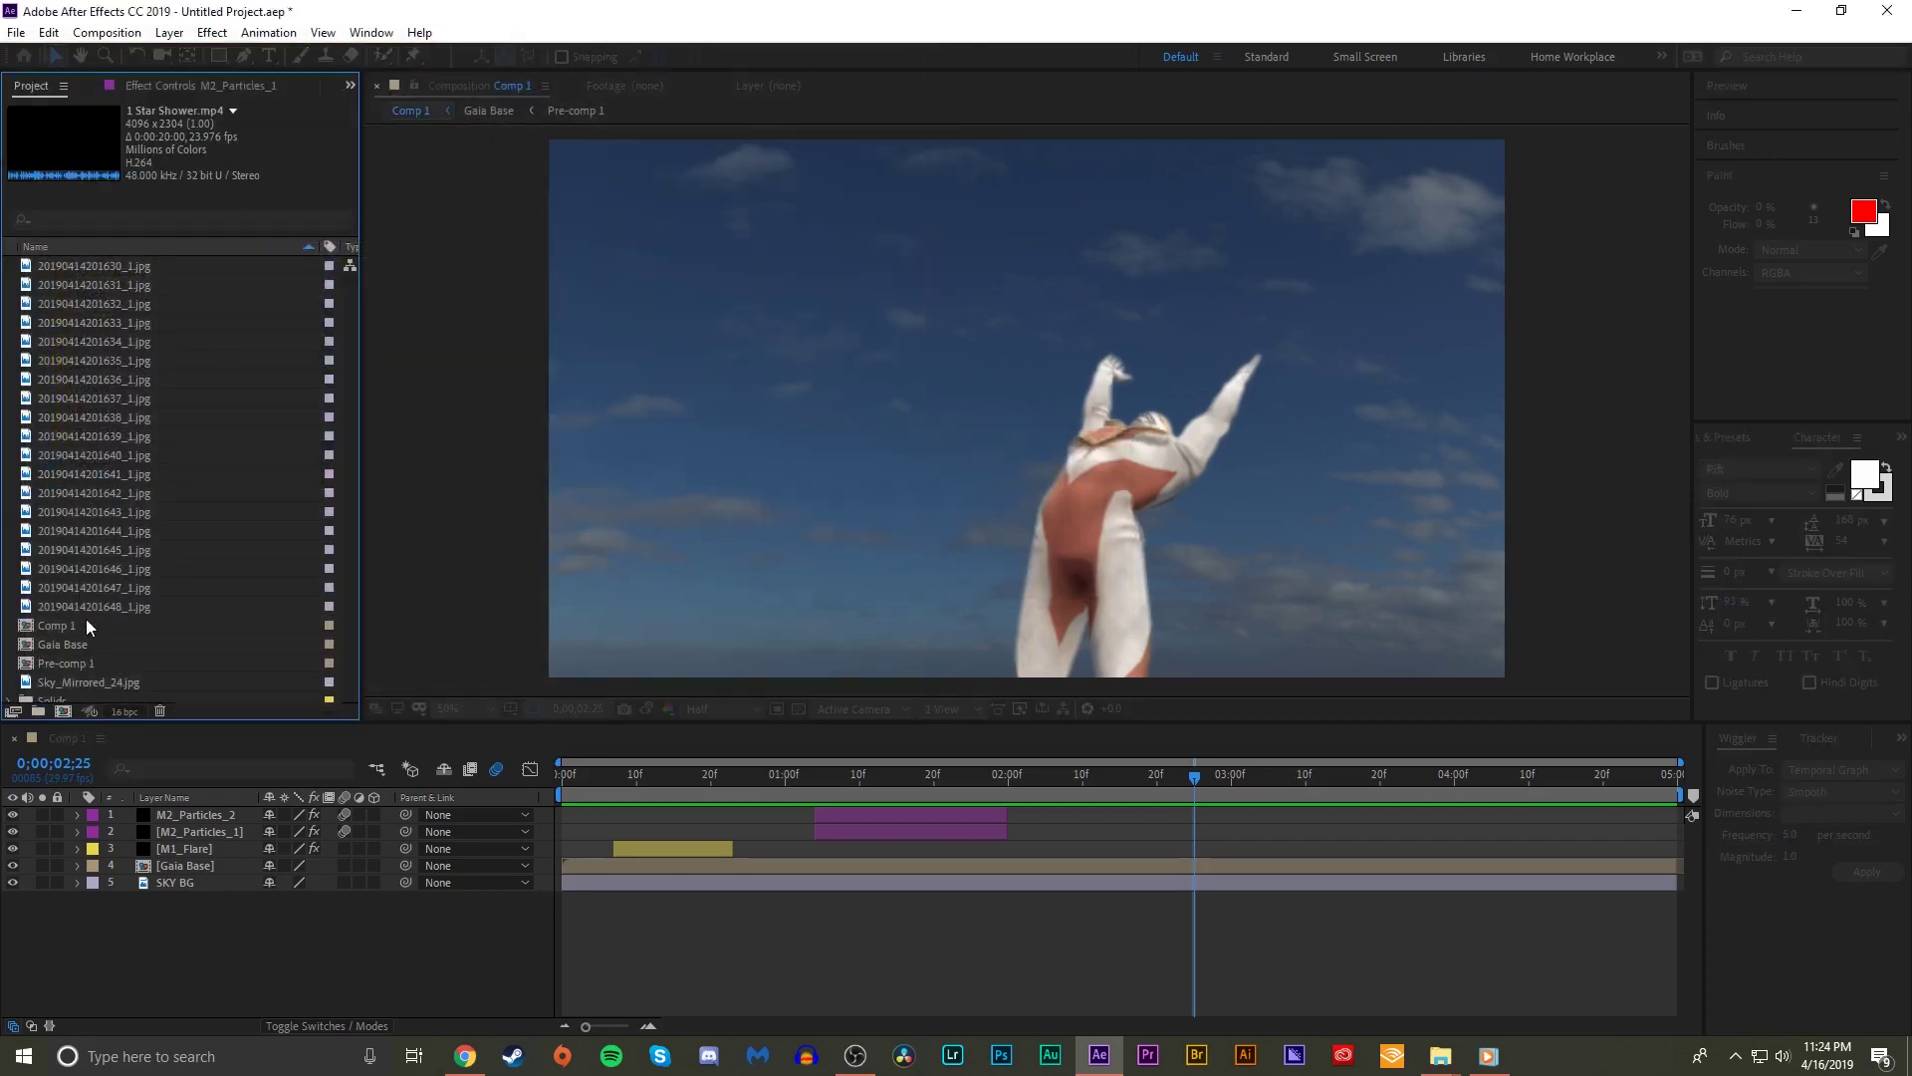
- Add 1 Star Shower.mp4 as the topmost layer of Comp 1 and scale it to 55%
drag(75, 267, 921, 812)
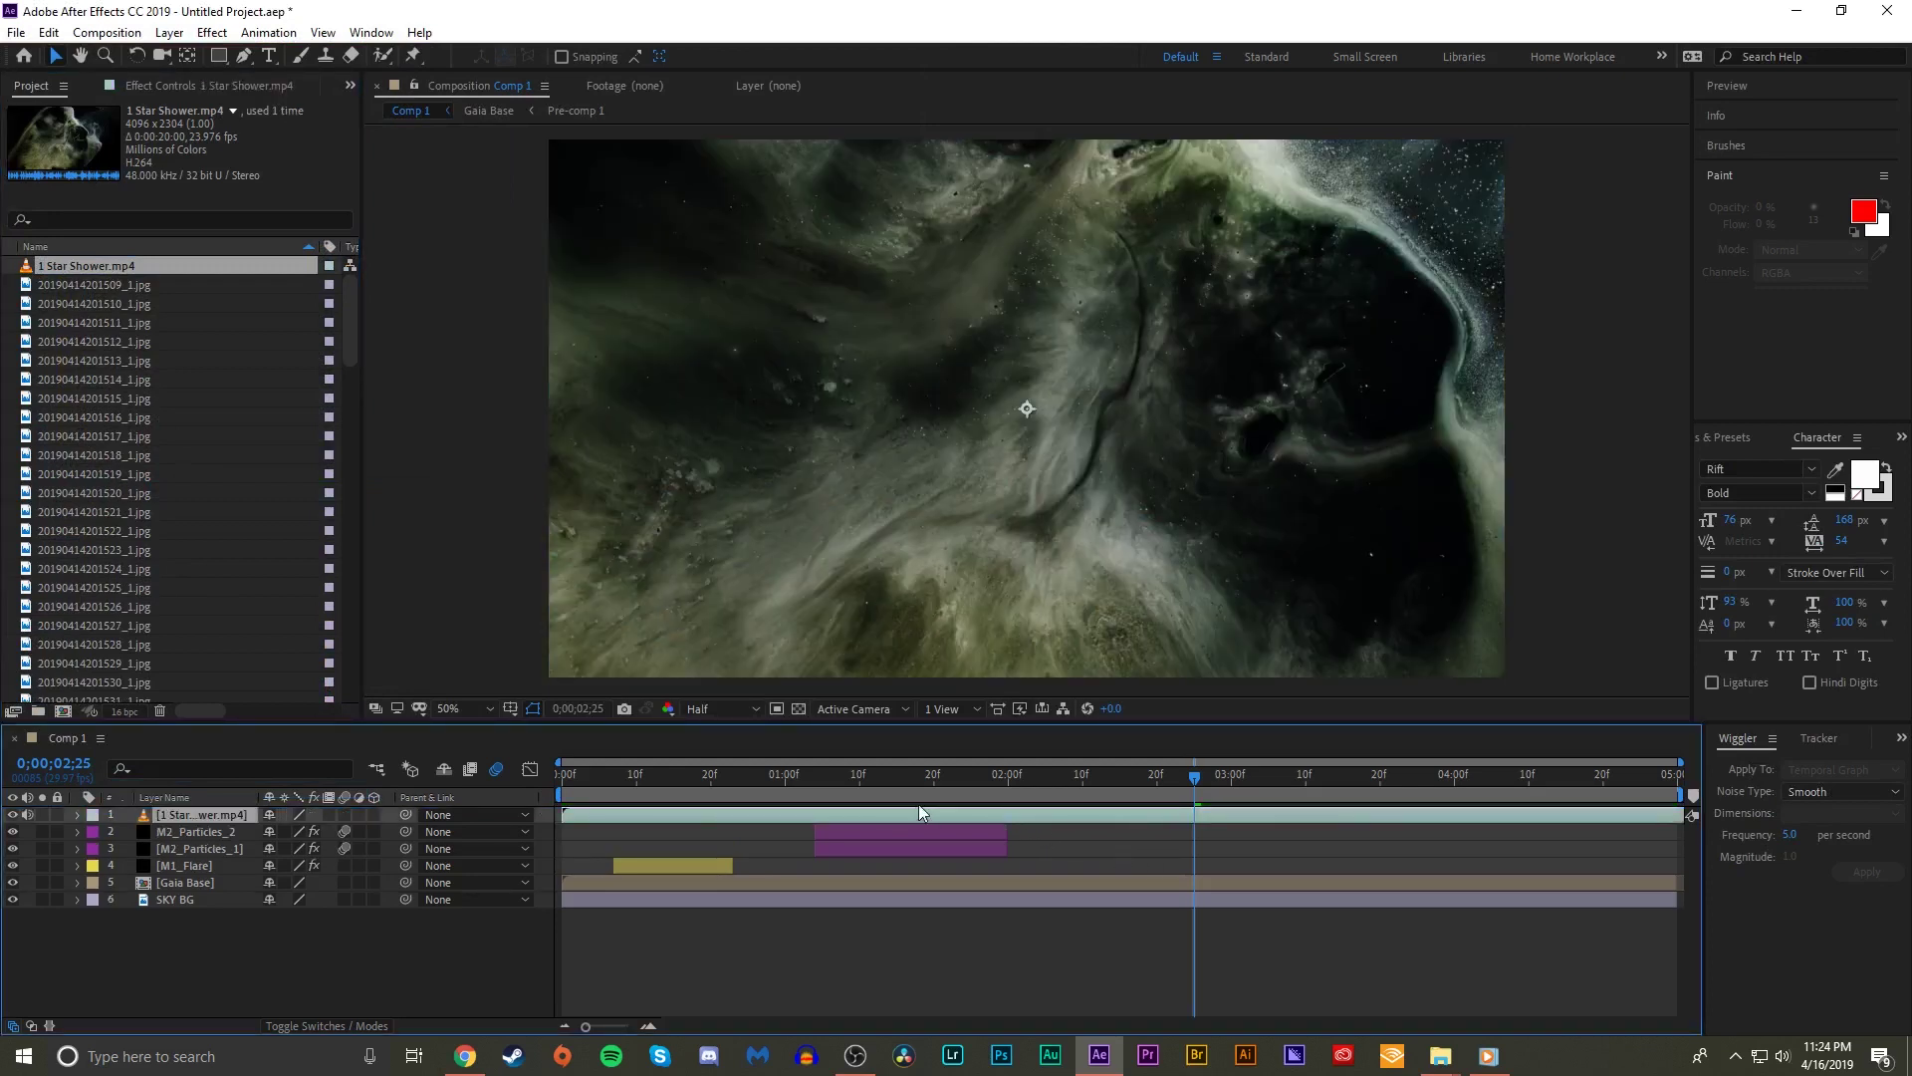
key(s)
drag(294, 832, 279, 830)
- Set the Star Shower layer's blending mode to Screen and shift it slightly down and right in the frame
key(F4)
click(294, 815)
click(396, 425)
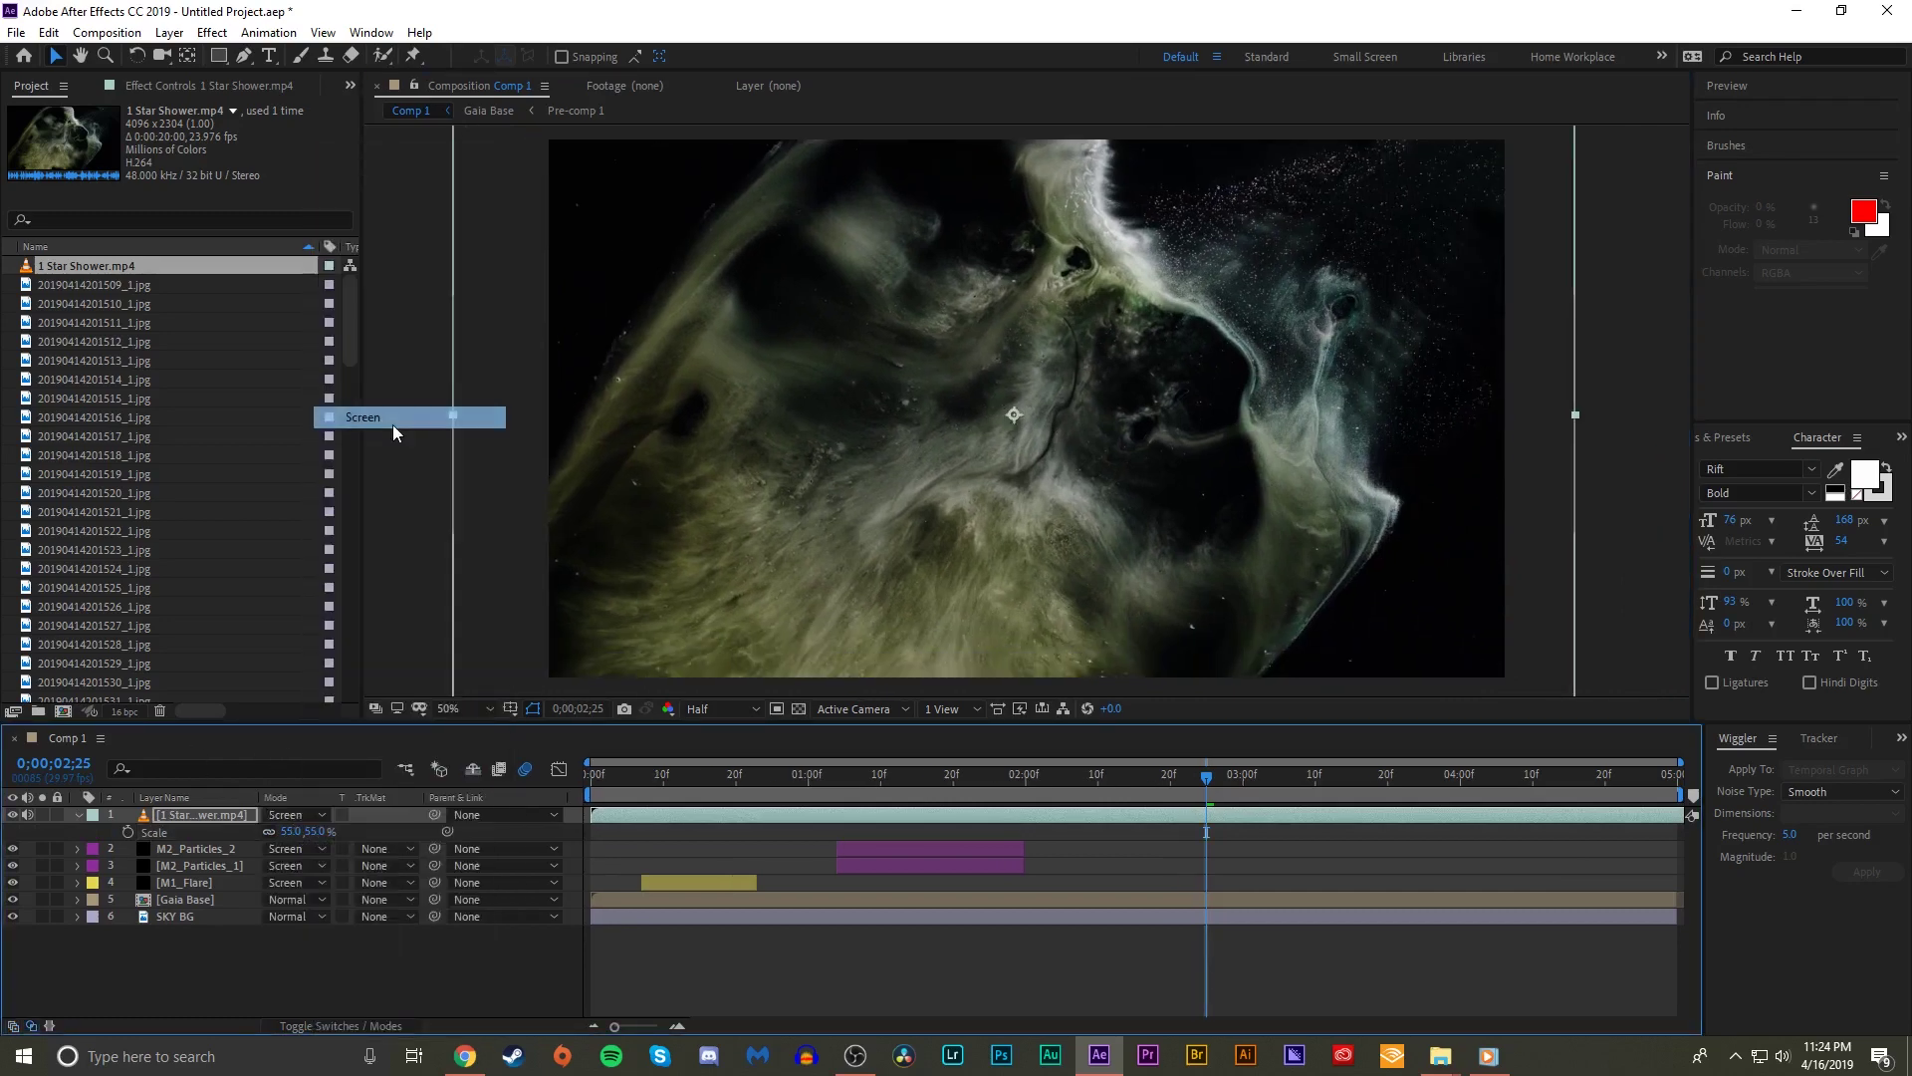
drag(1038, 610, 1089, 622)
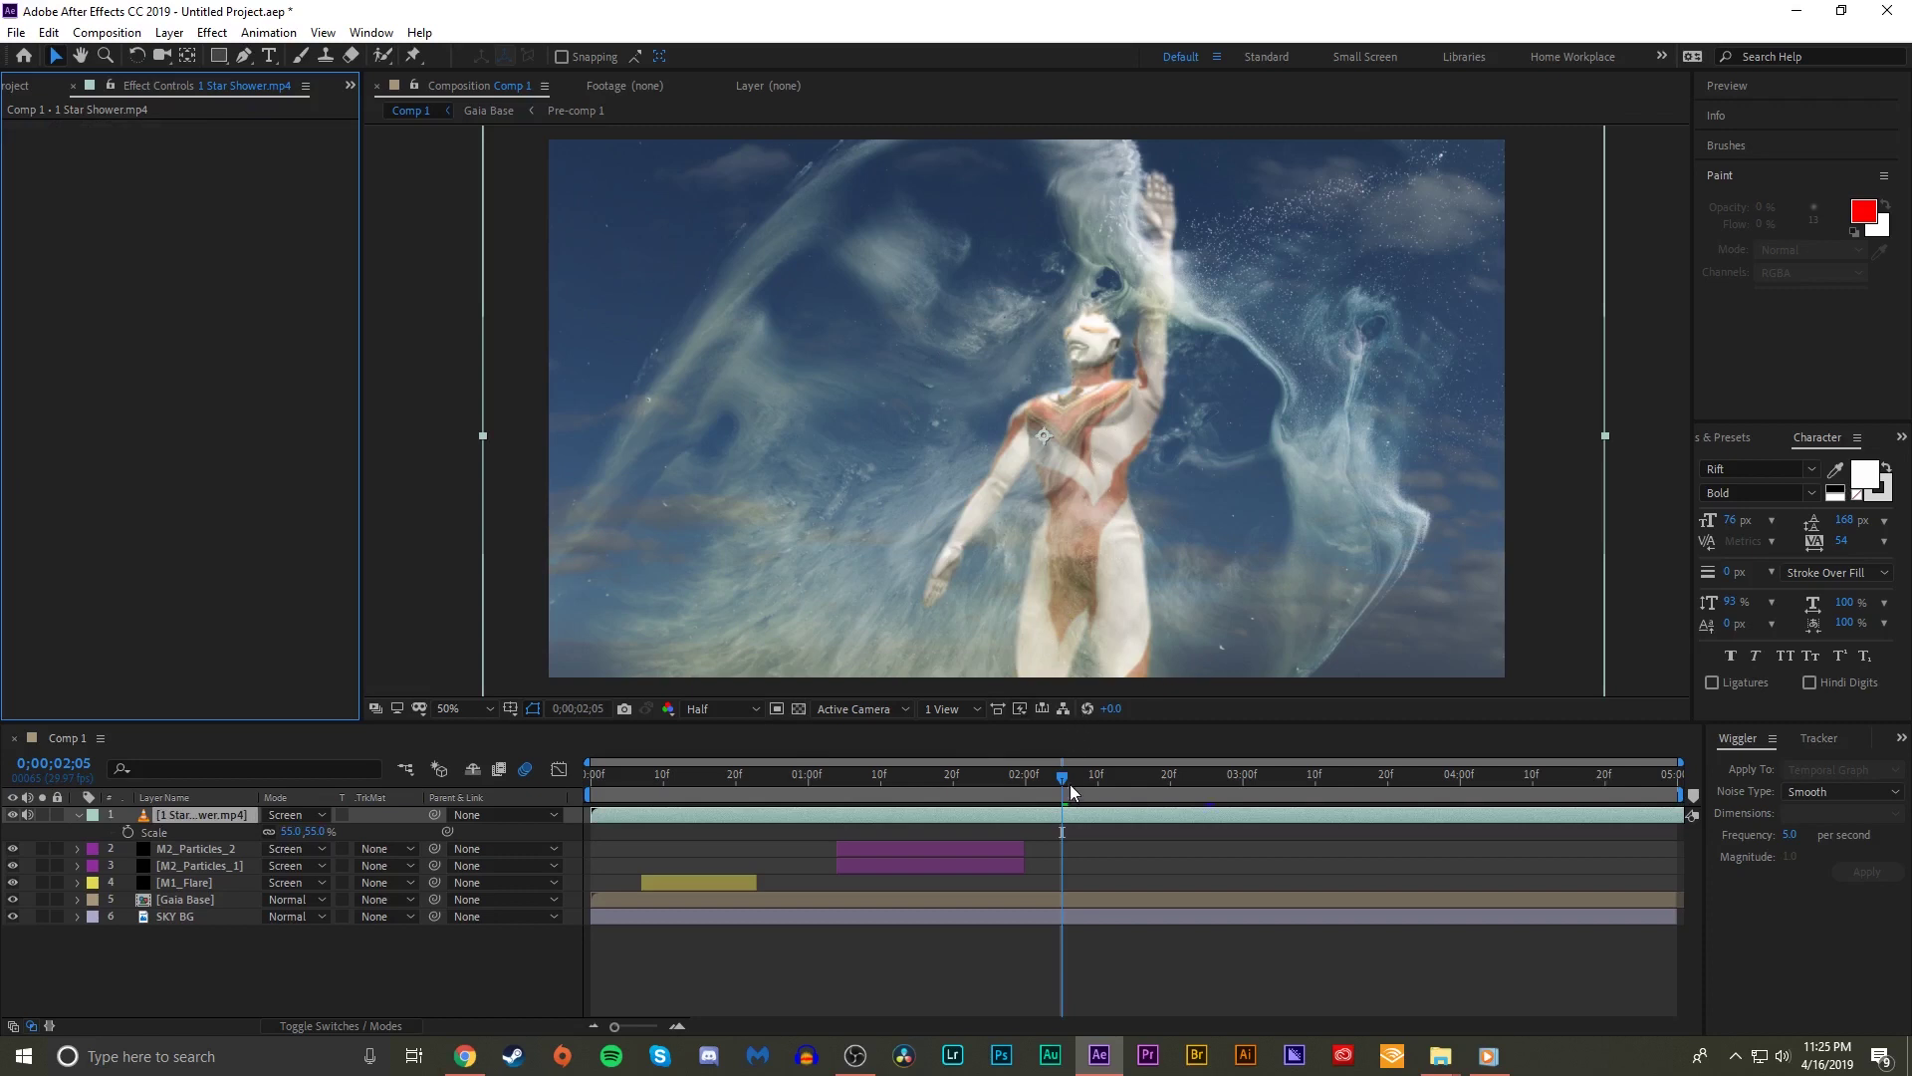
- At 0;00;03;00, apply the Polar Coordinates effect to the Star Shower layer
drag(1070, 785, 1243, 773)
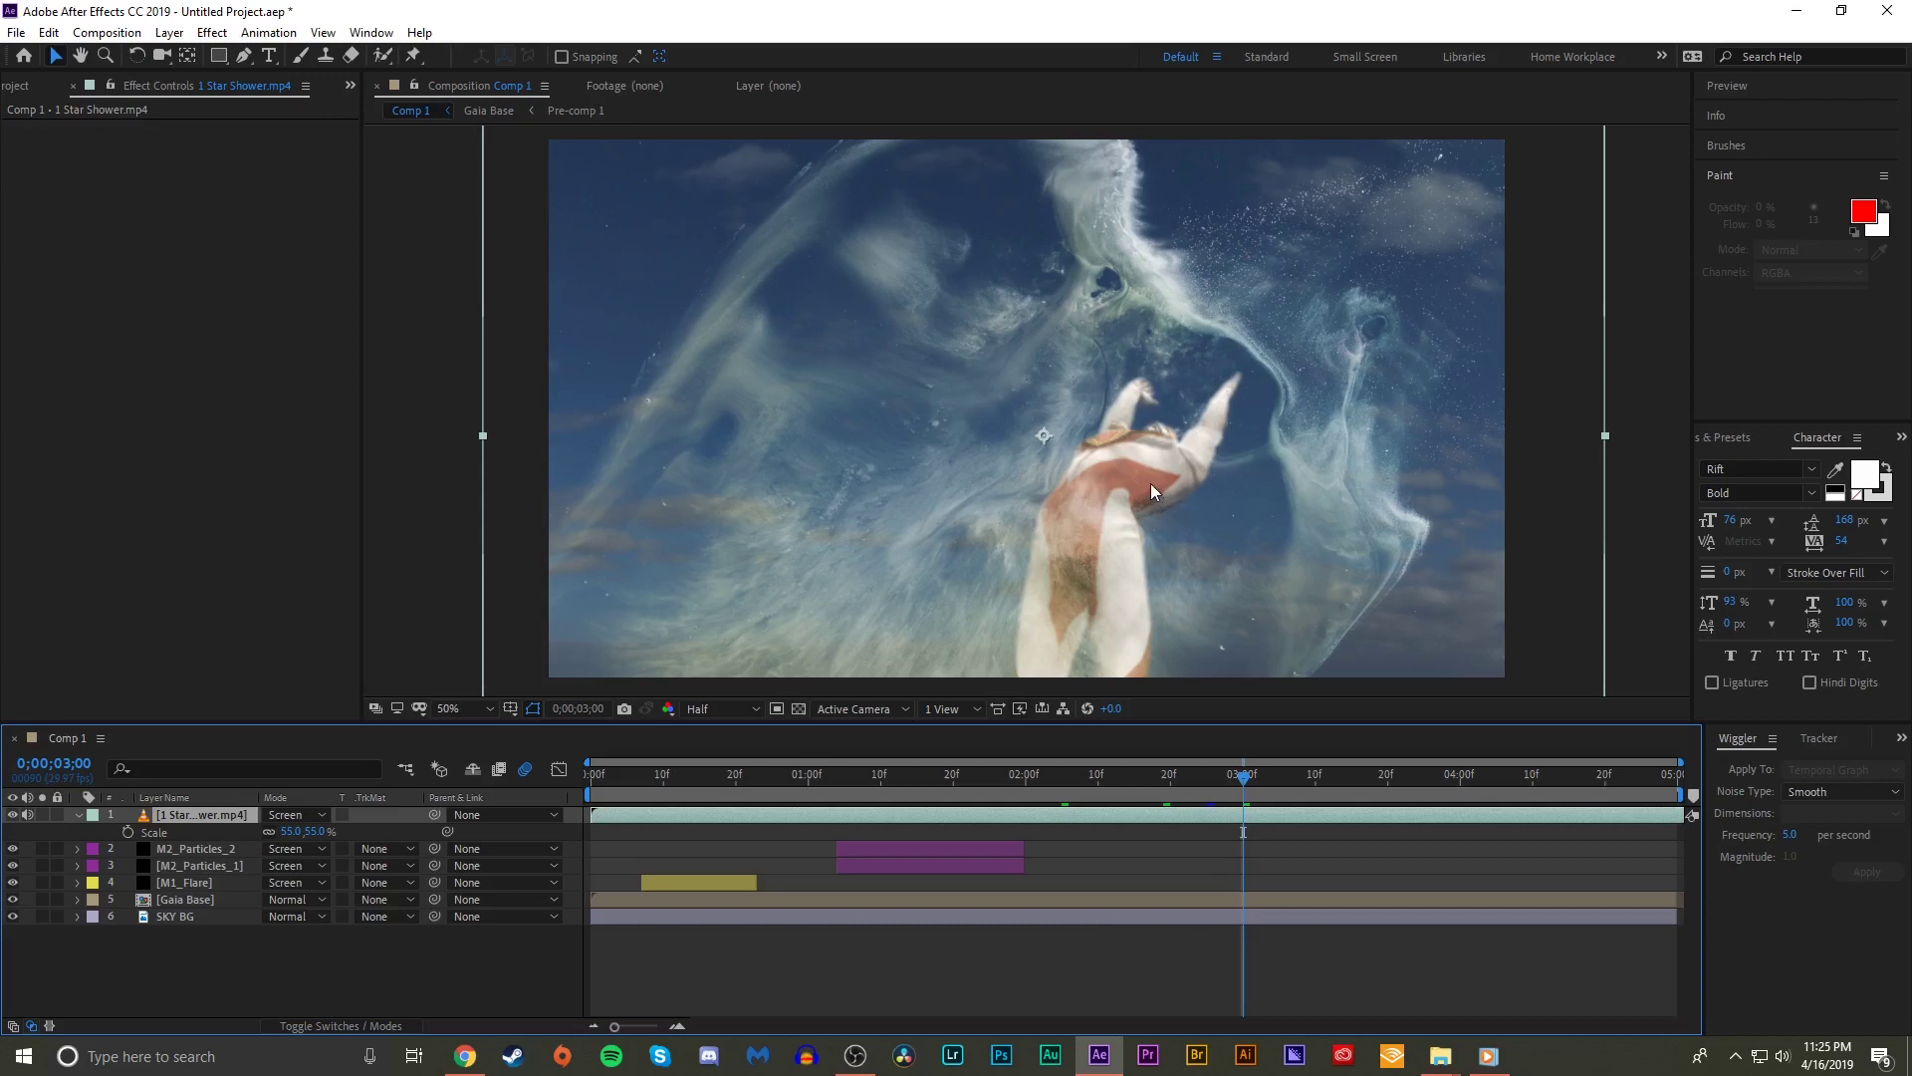
key(ctrl+space)
text(ar c)
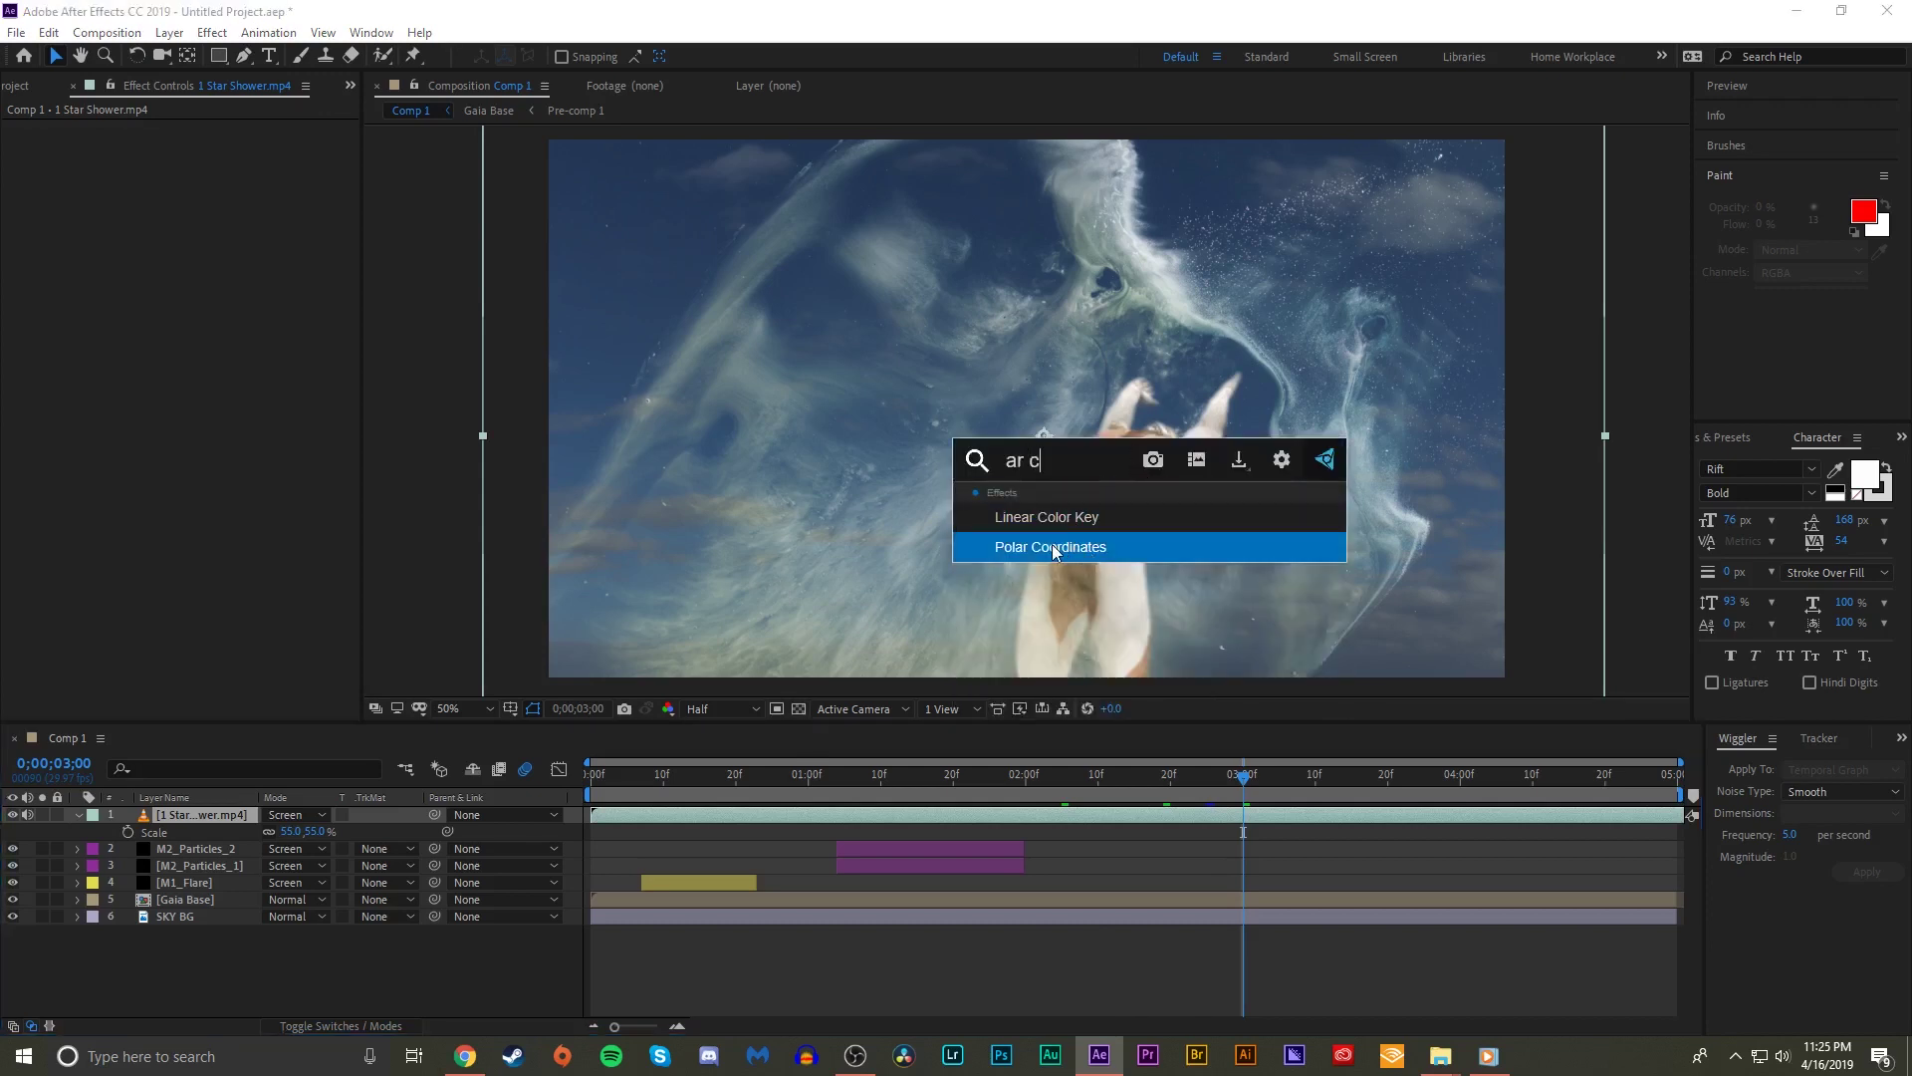
click(1054, 547)
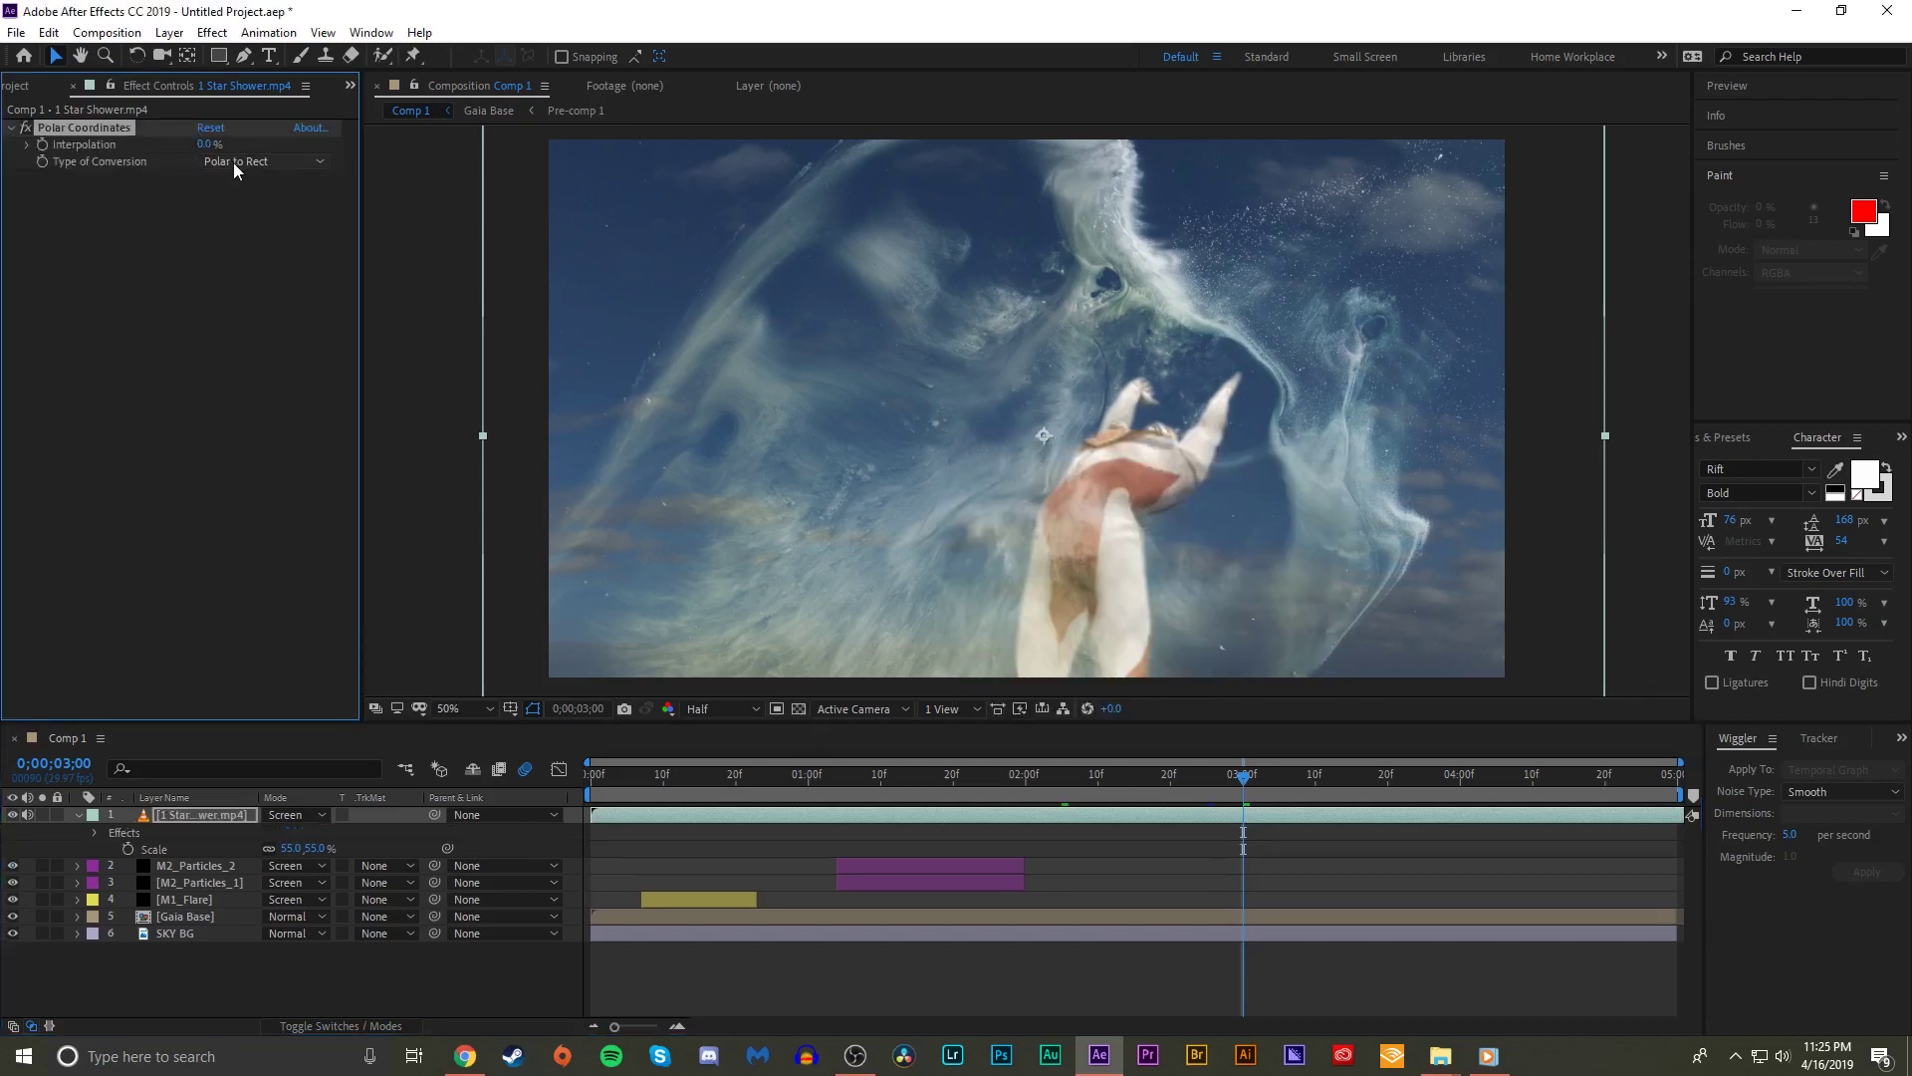
- Set the Polar Coordinates conversion to Rect to Polar with 100% Interpolation
mouse_move(213, 145)
mouse_down()
mouse_move(343, 160)
mouse_move(217, 138)
mouse_up()
click(283, 165)
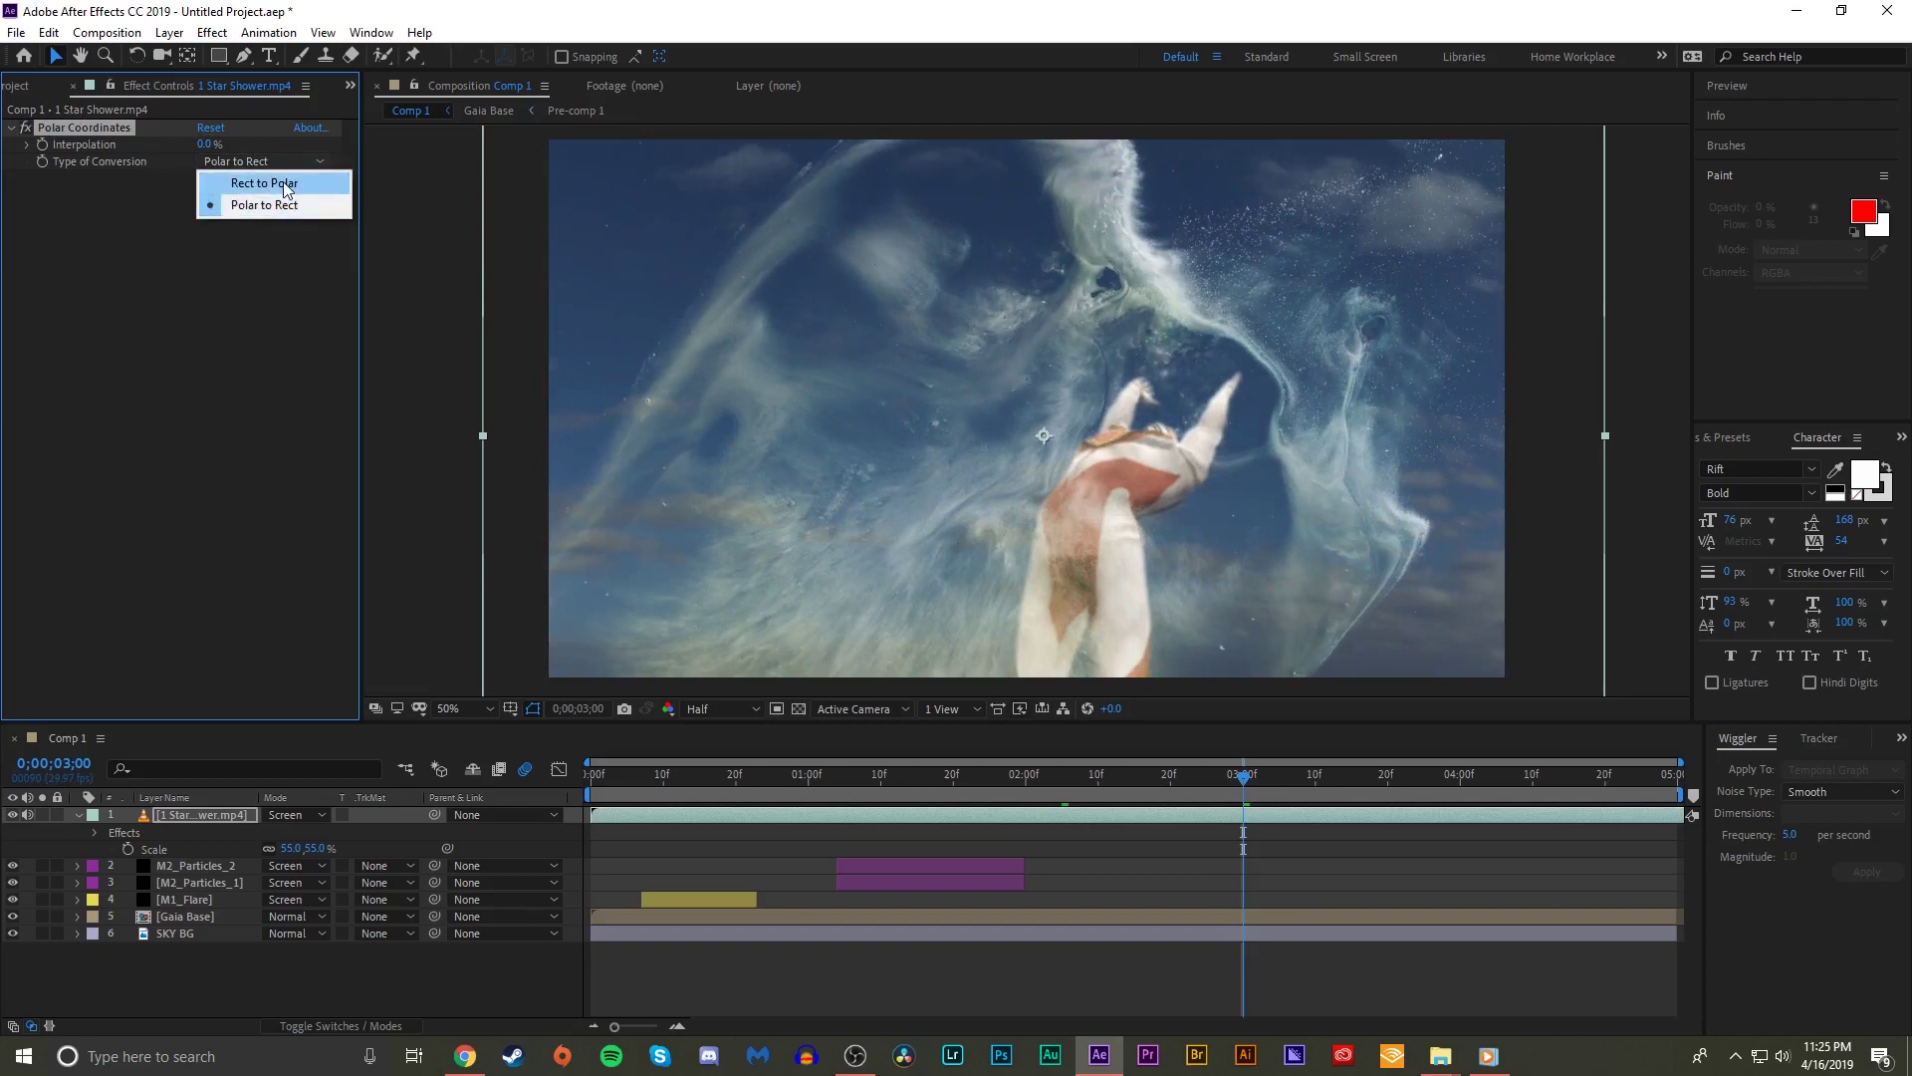
click(286, 185)
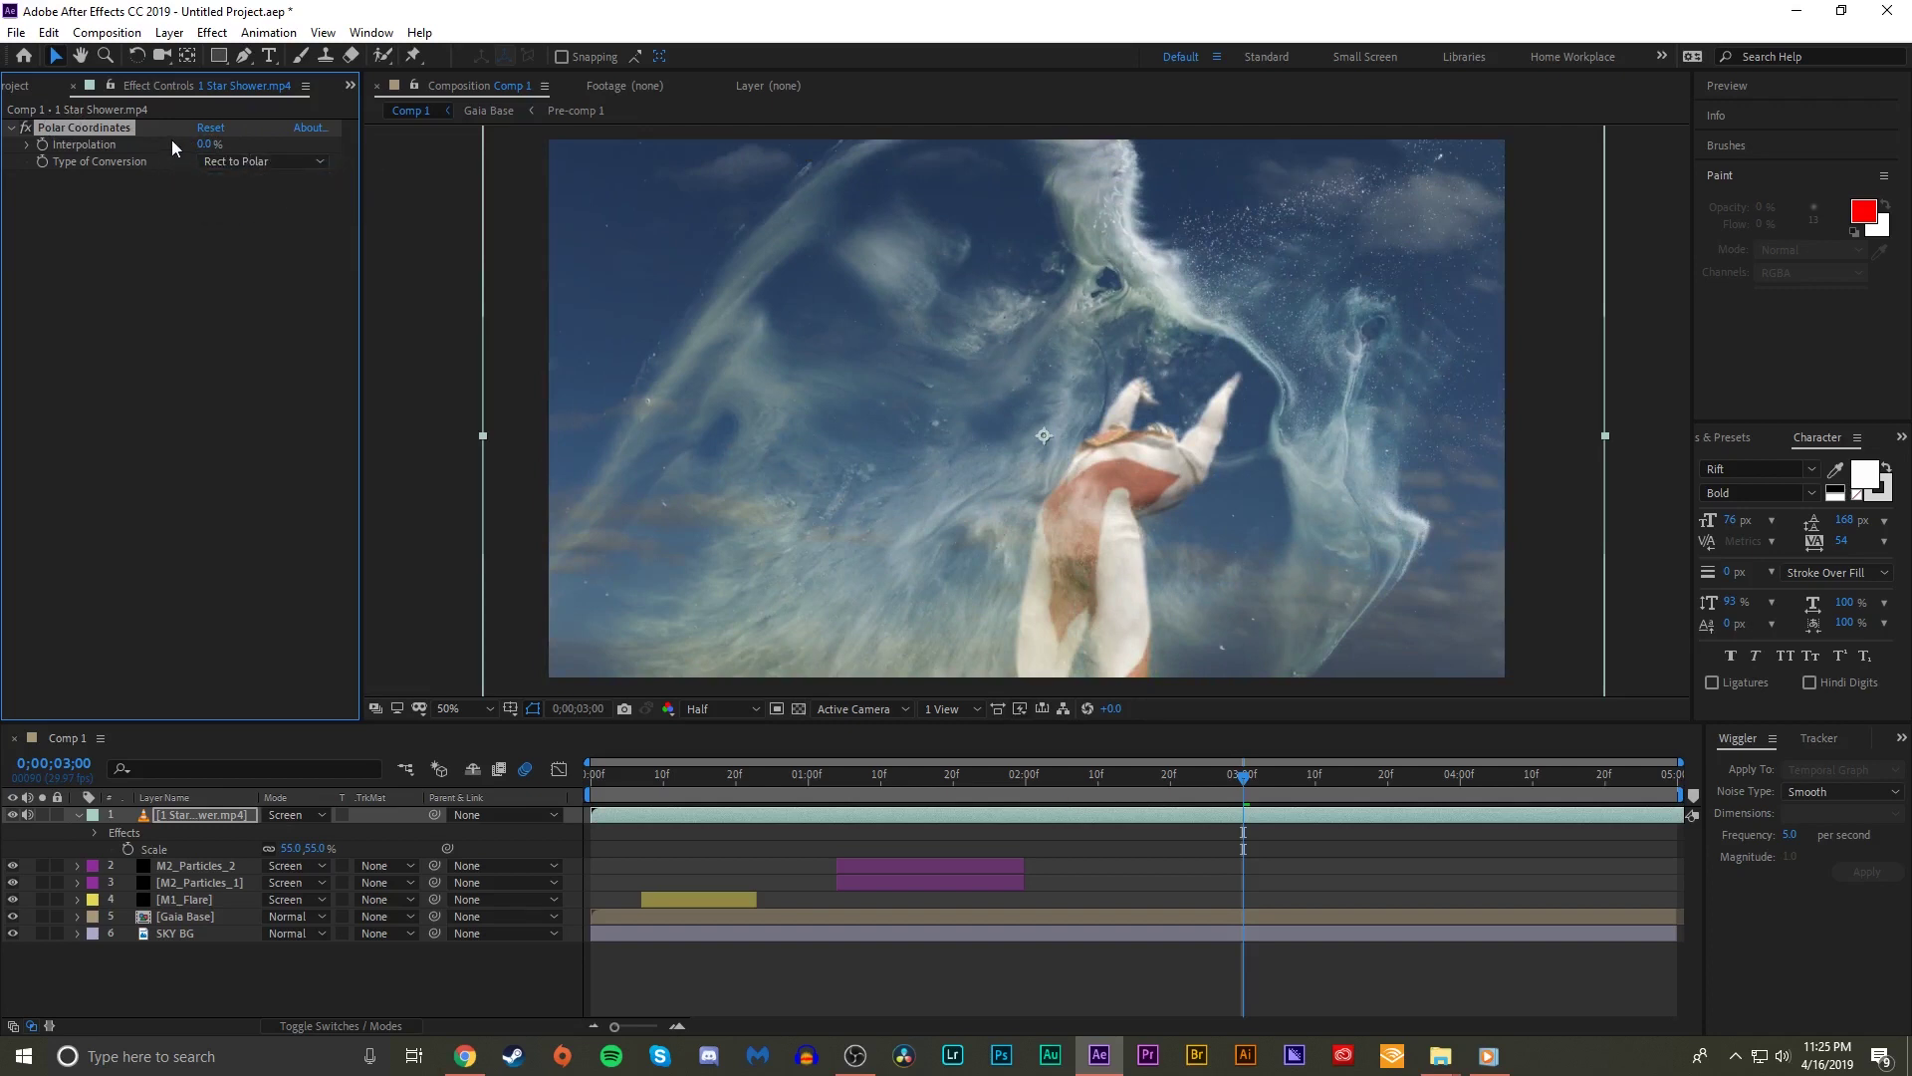
drag(209, 144, 372, 153)
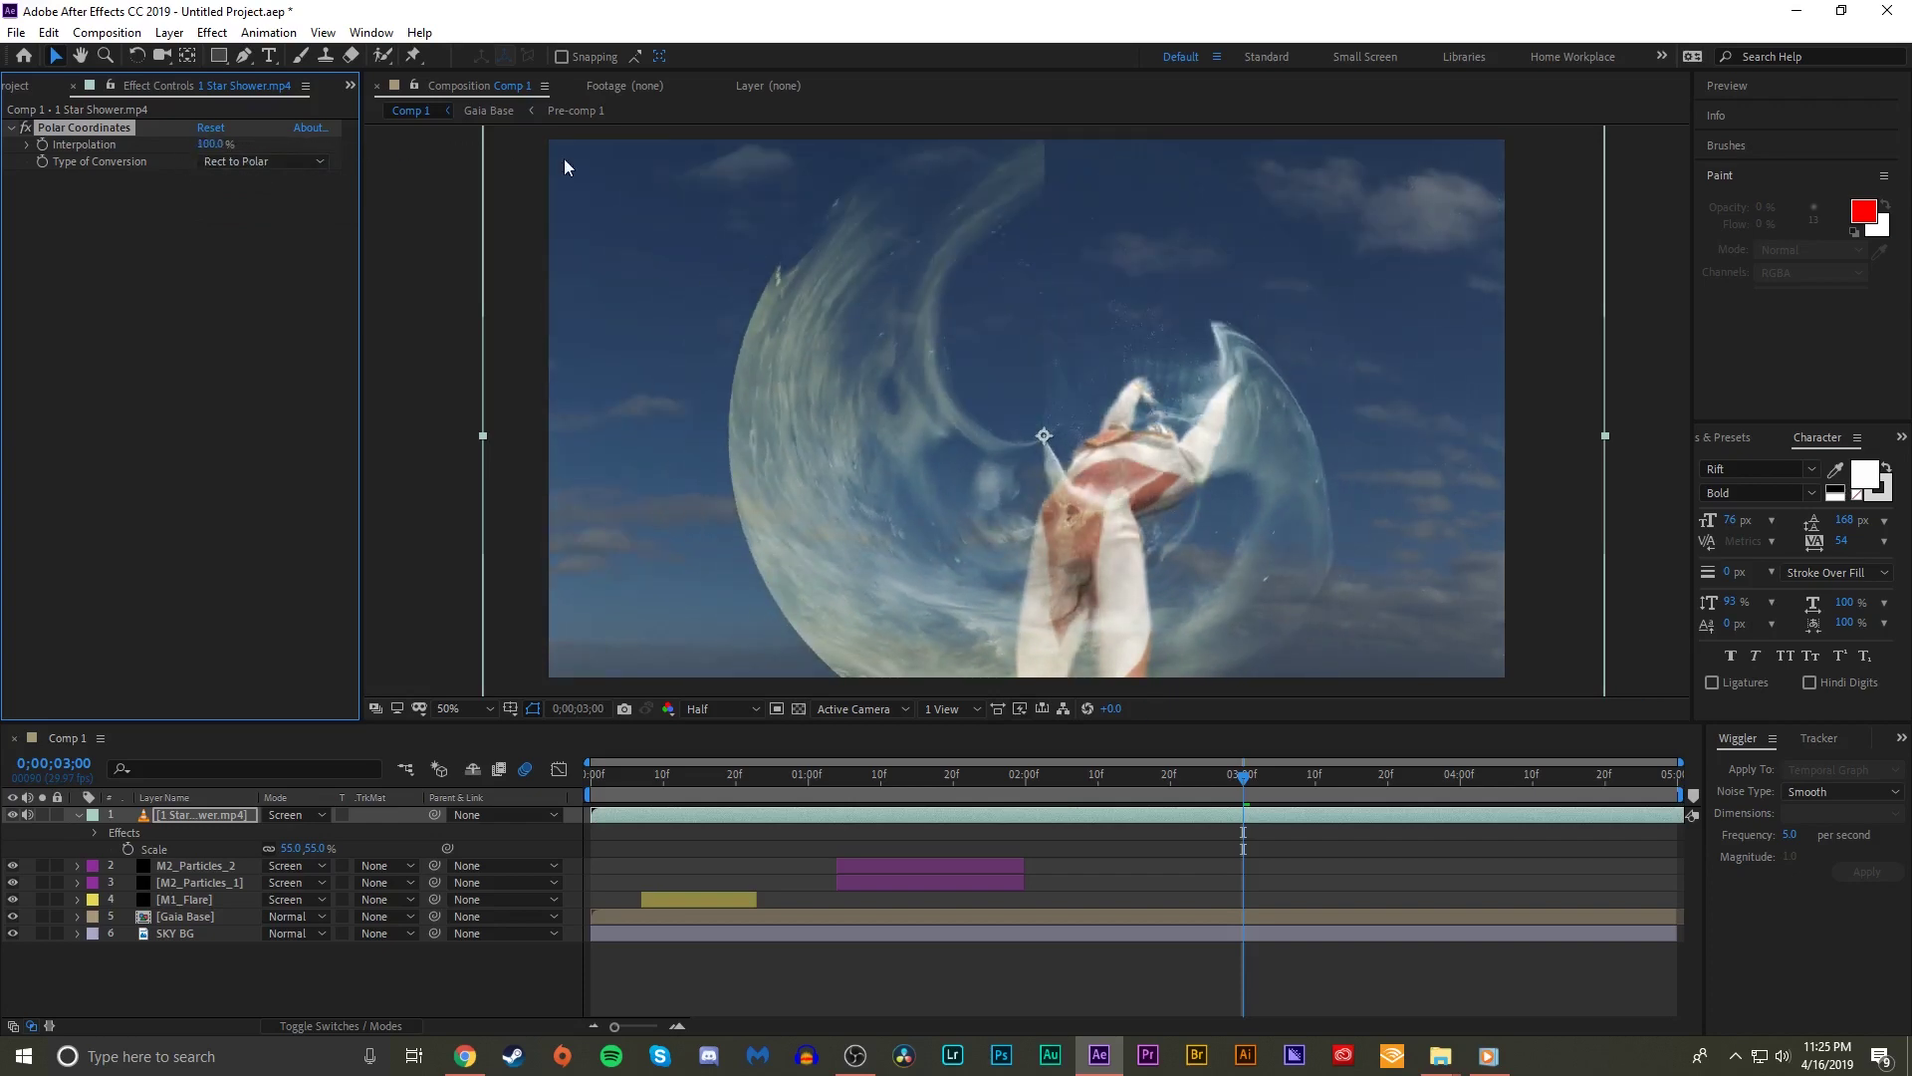
key(comma)
key(comma)
key(comma)
key(comma)
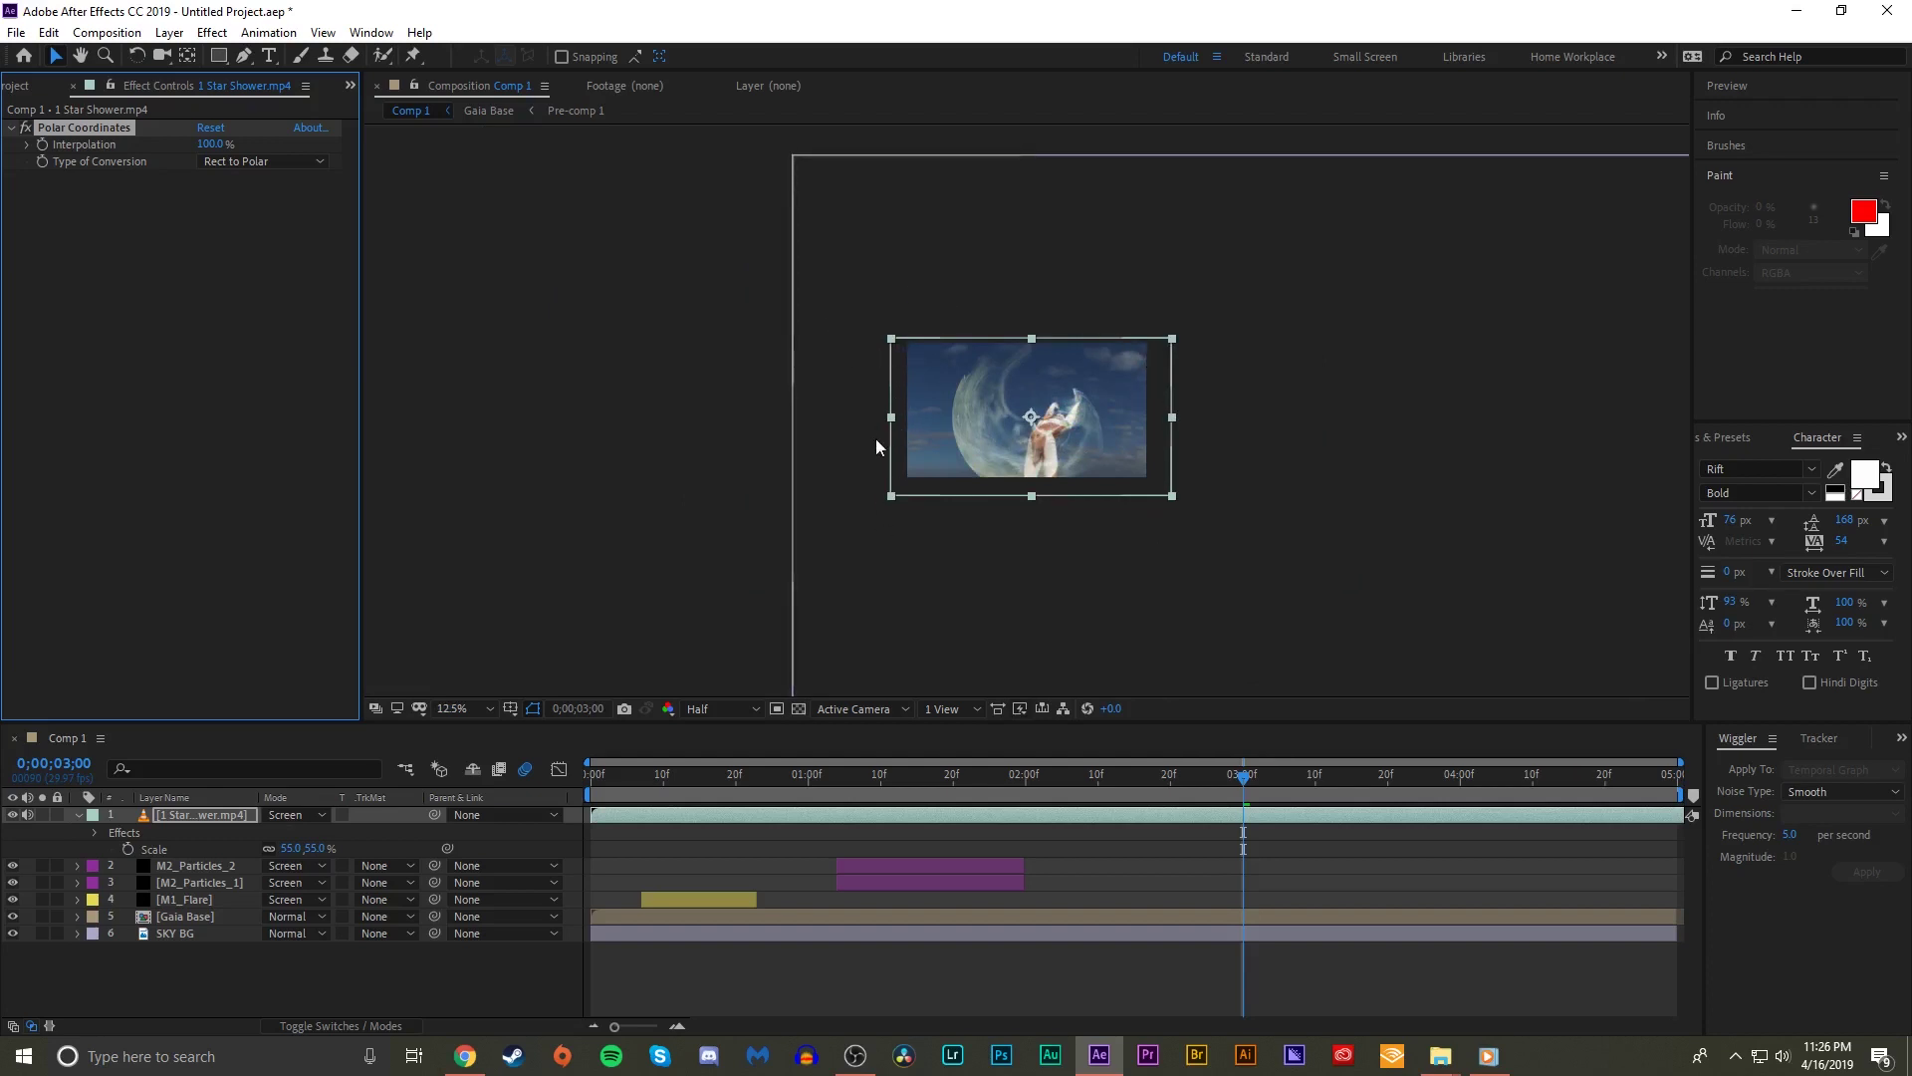
key(period)
key(period)
key(period)
key(period)
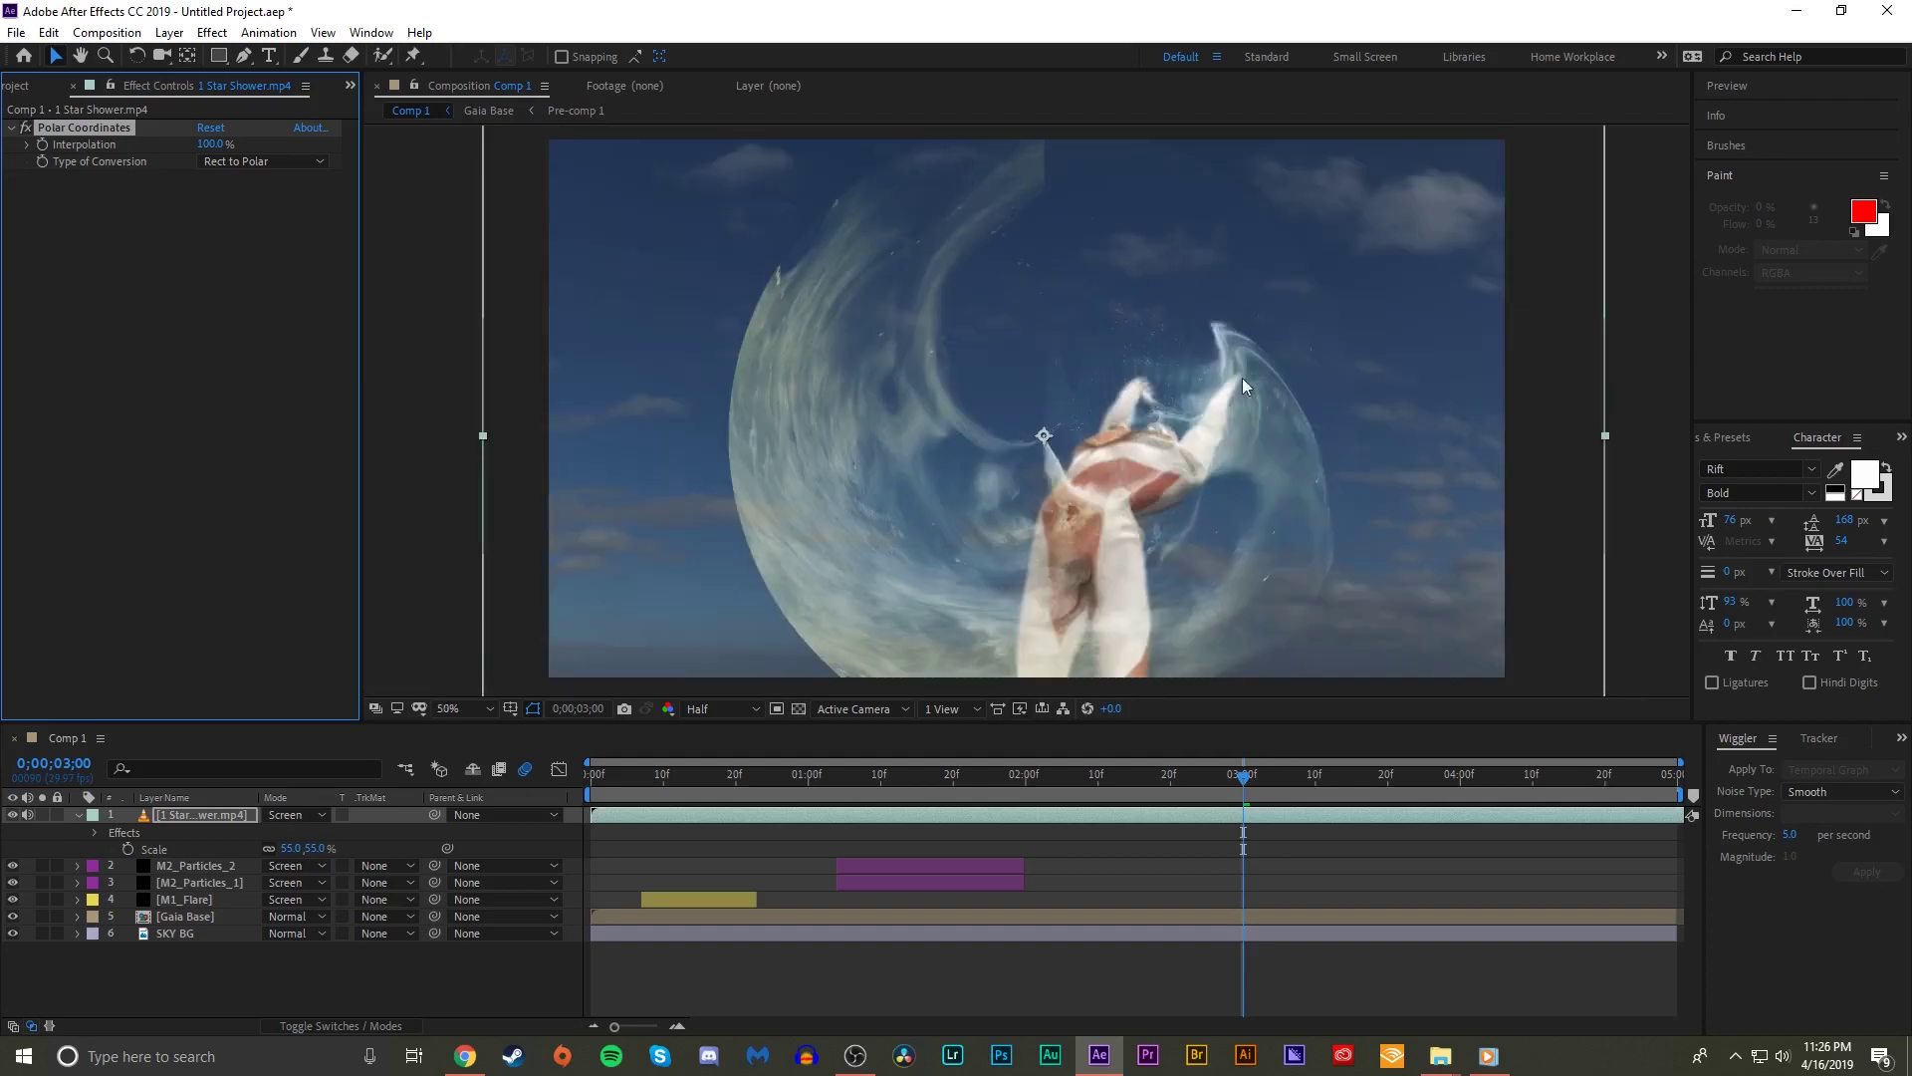
key(comma)
key(period)
key(comma)
key(period)
- Reset the Polar Coordinates effect and set it to Polar to Rect with roughly half interpolation
drag(217, 153, 59, 157)
click(211, 127)
click(243, 161)
click(257, 205)
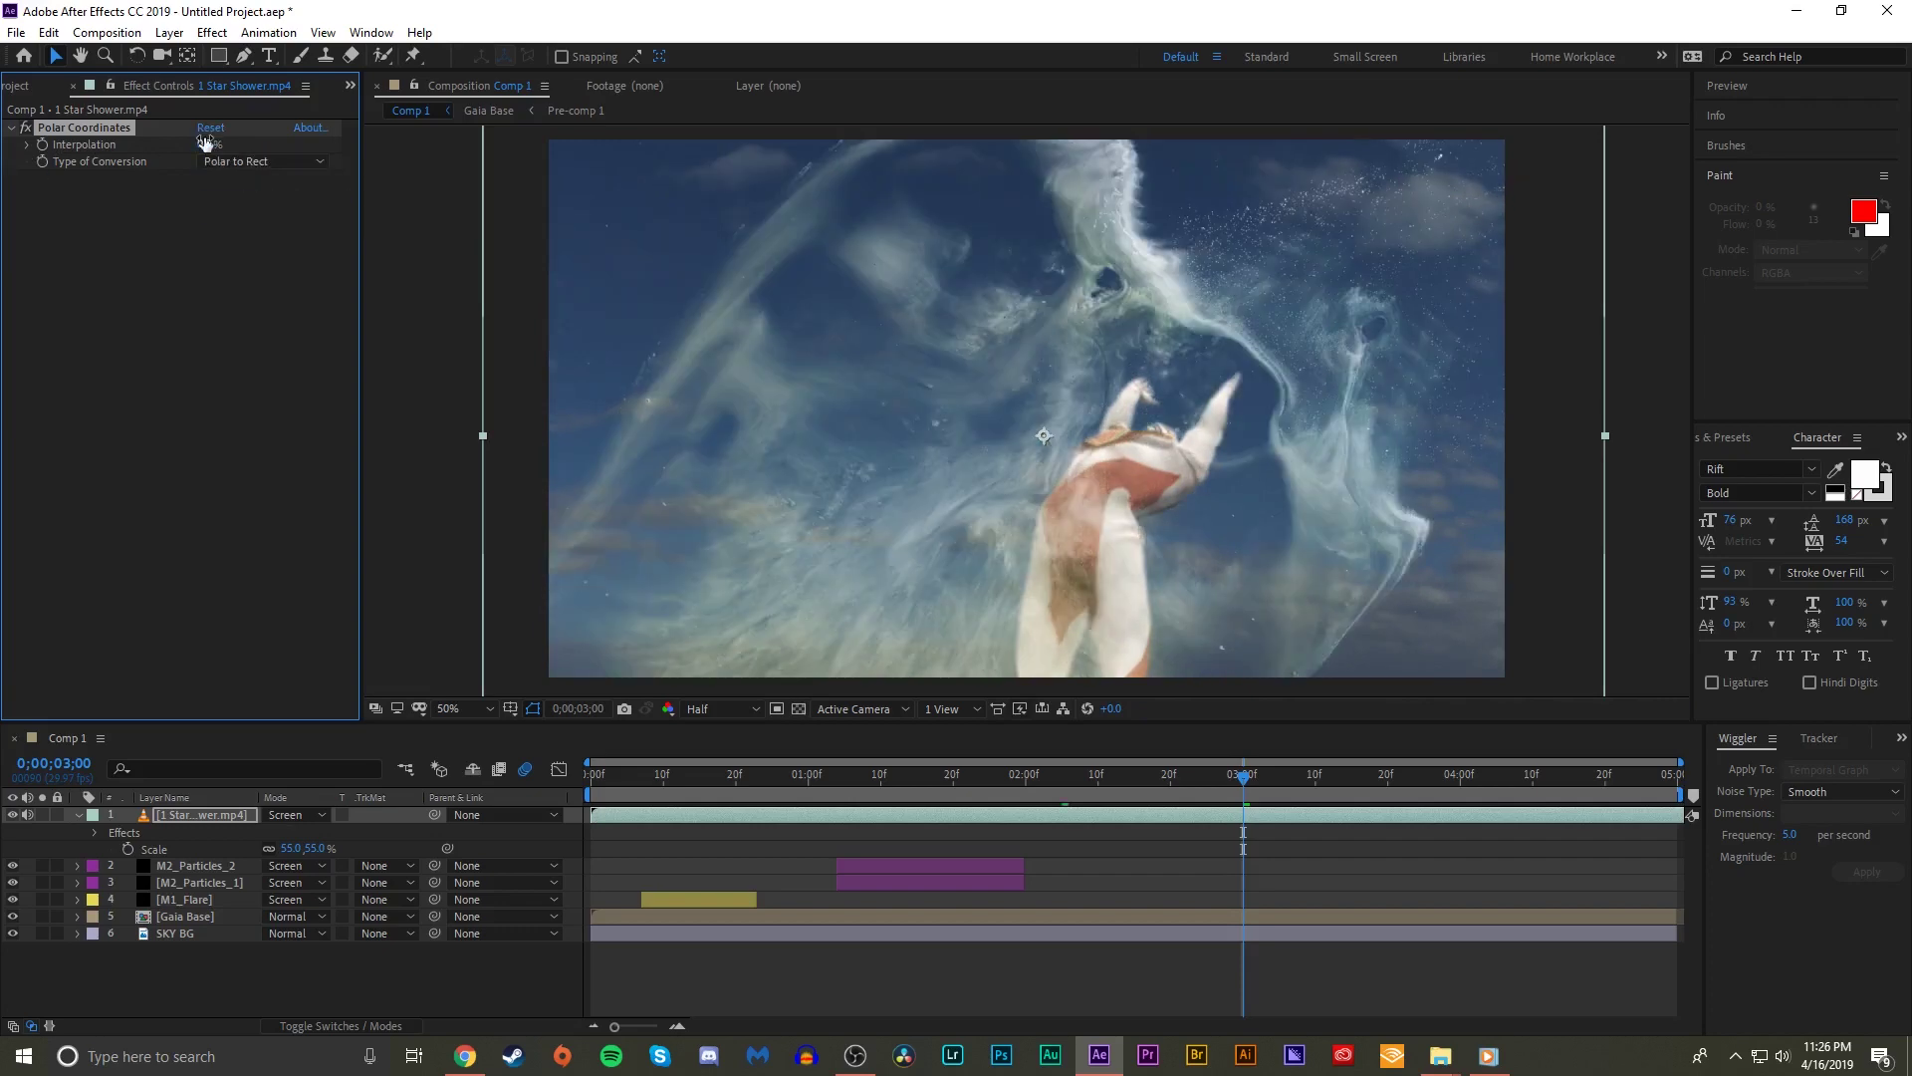
mouse_move(204, 141)
mouse_down()
mouse_move(319, 141)
mouse_move(177, 127)
mouse_up()
drag(207, 144, 253, 145)
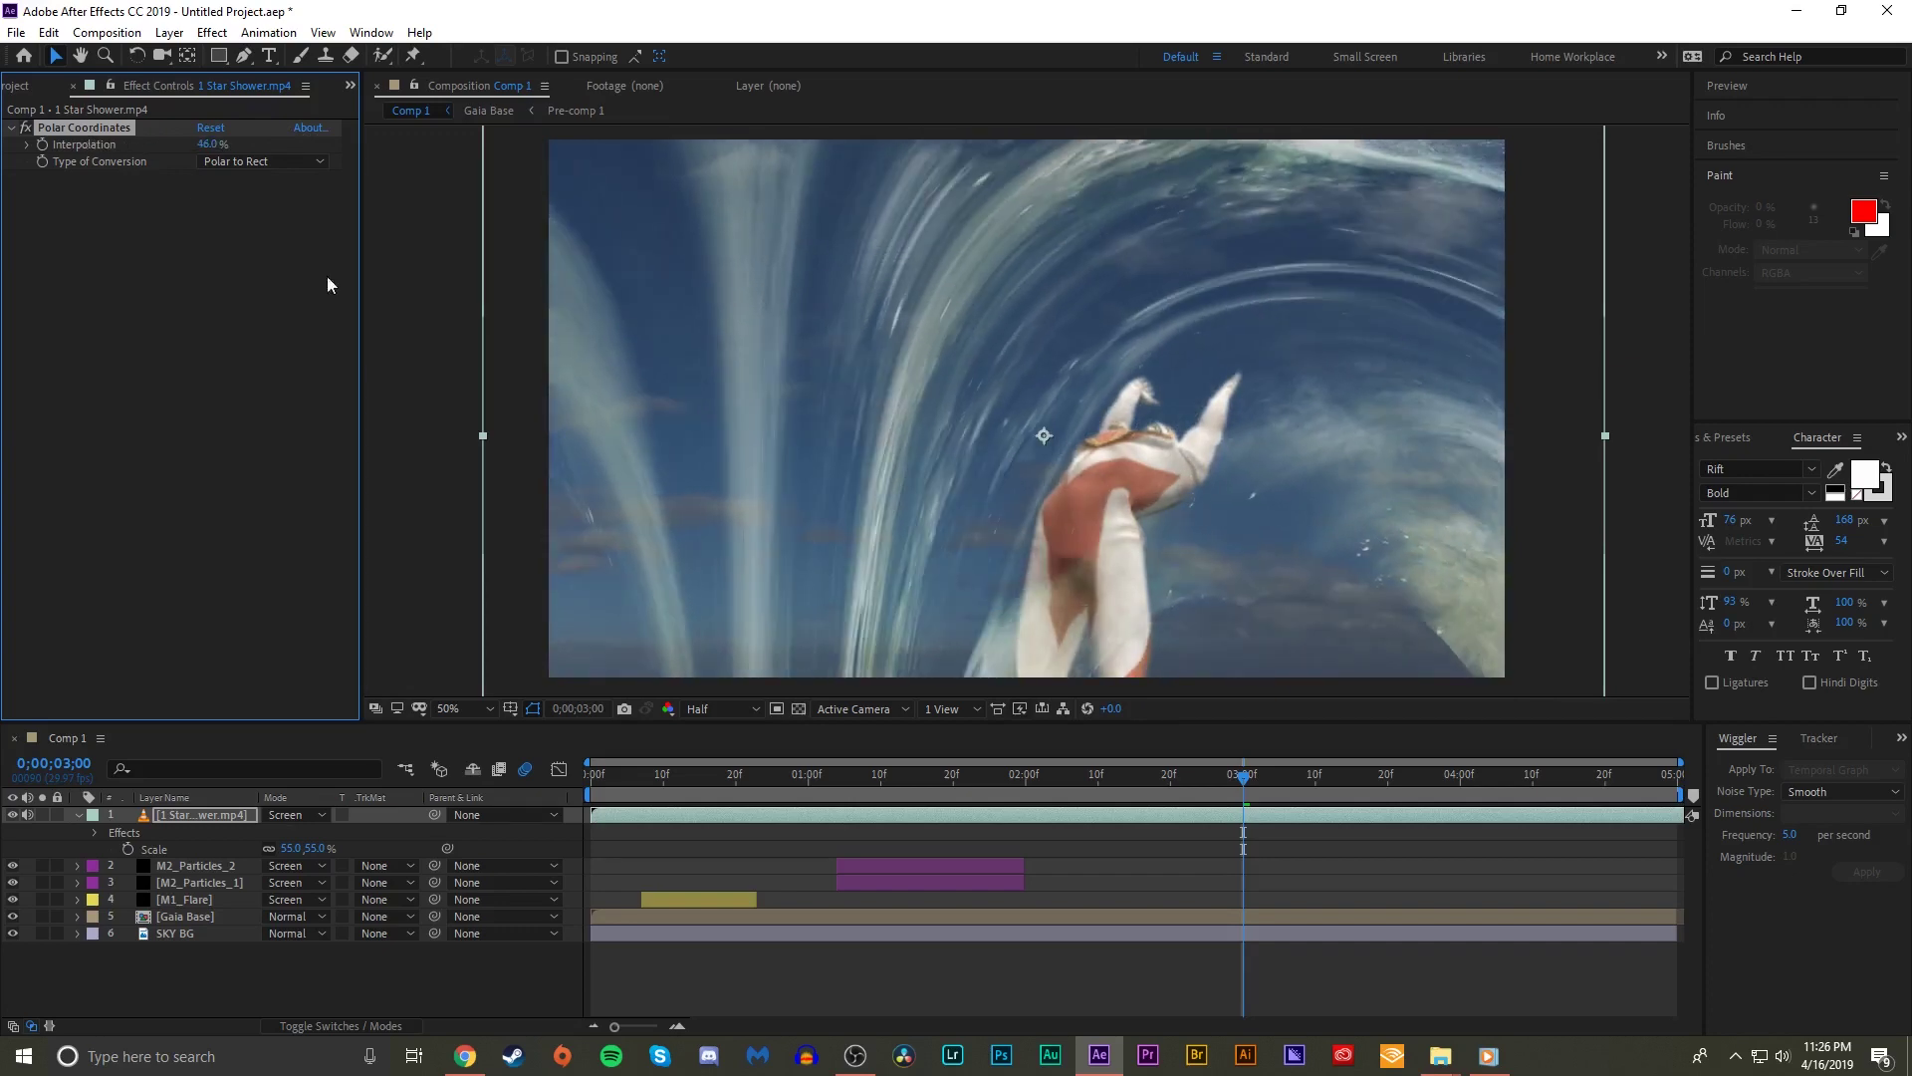
- Move the Star Shower layer rightward in the frame and flip it horizontally
click(960, 328)
right_click(998, 448)
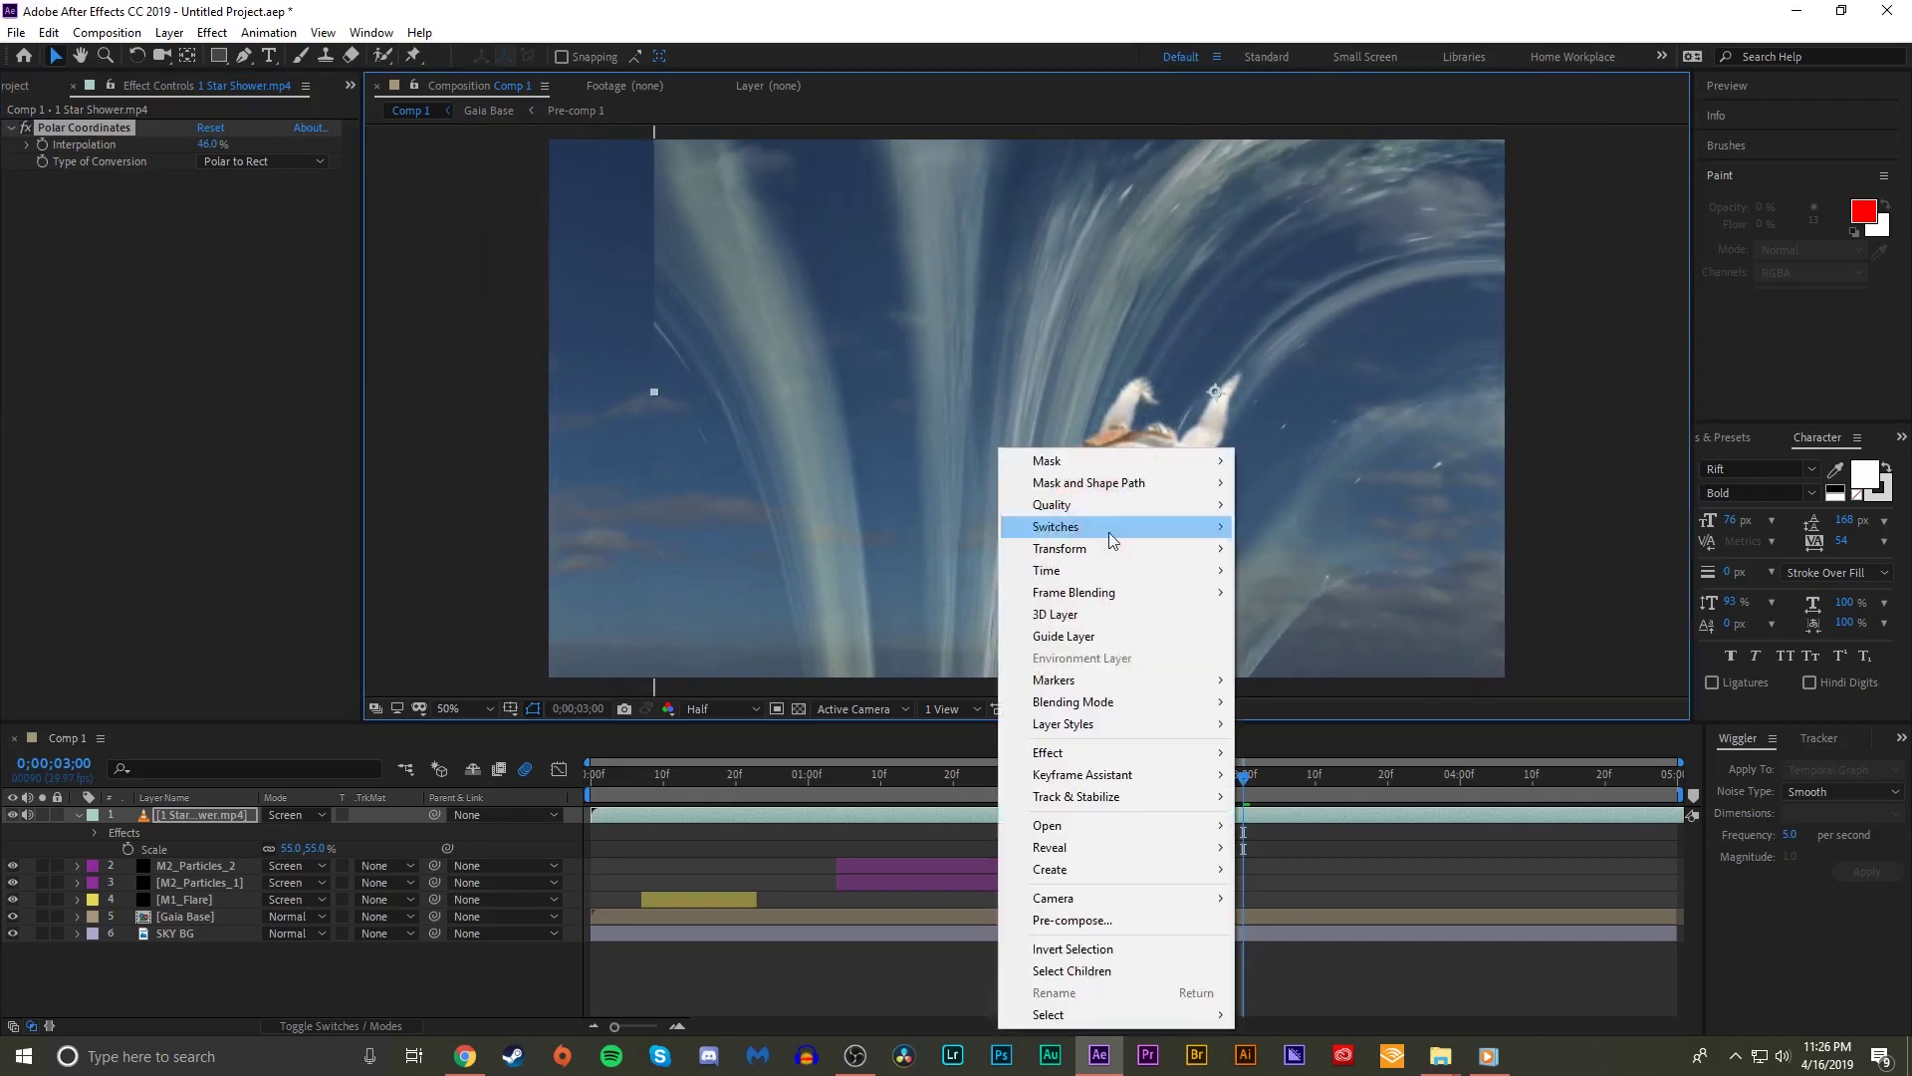
mouse_move(1165, 548)
click(1302, 715)
- Tilt the mirrored Star Shower layer and stretch its scale to -78%, 93% so it covers the whole frame
right_click(1196, 334)
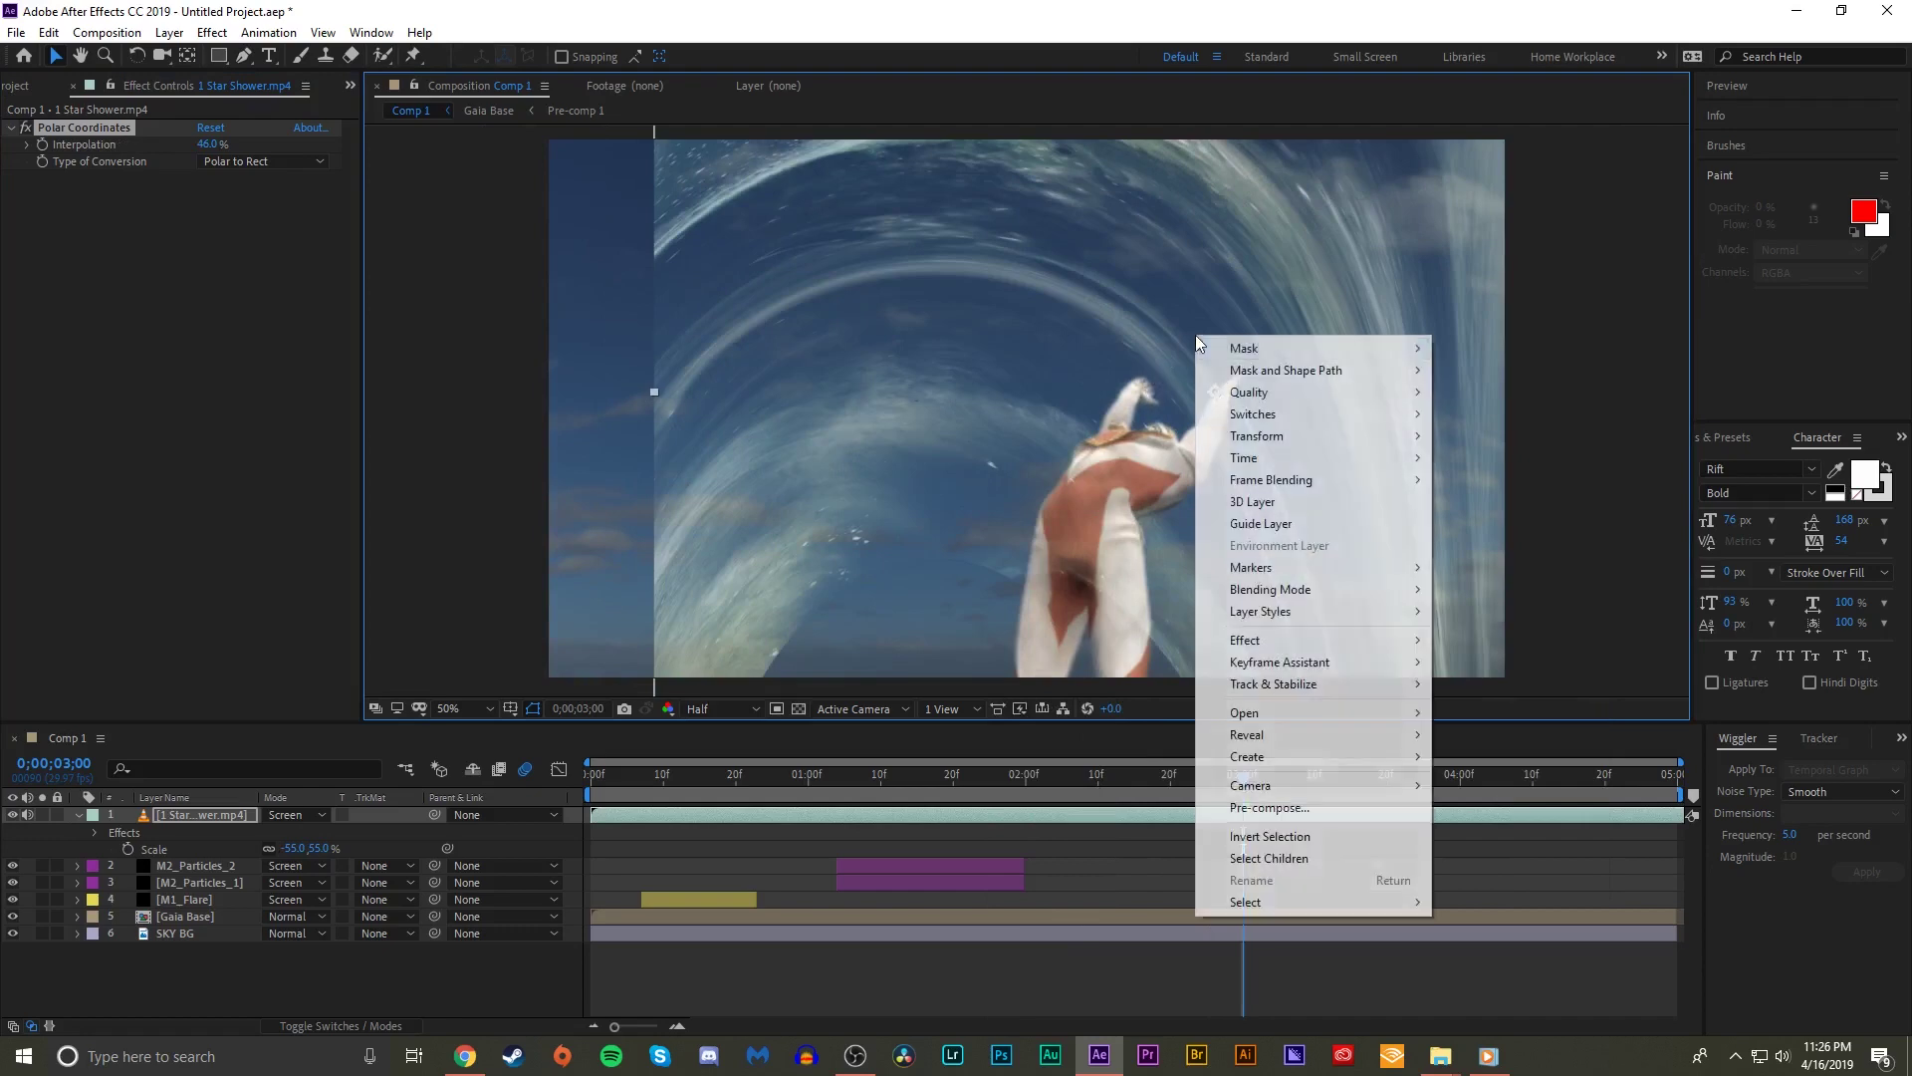
mouse_move(1318, 443)
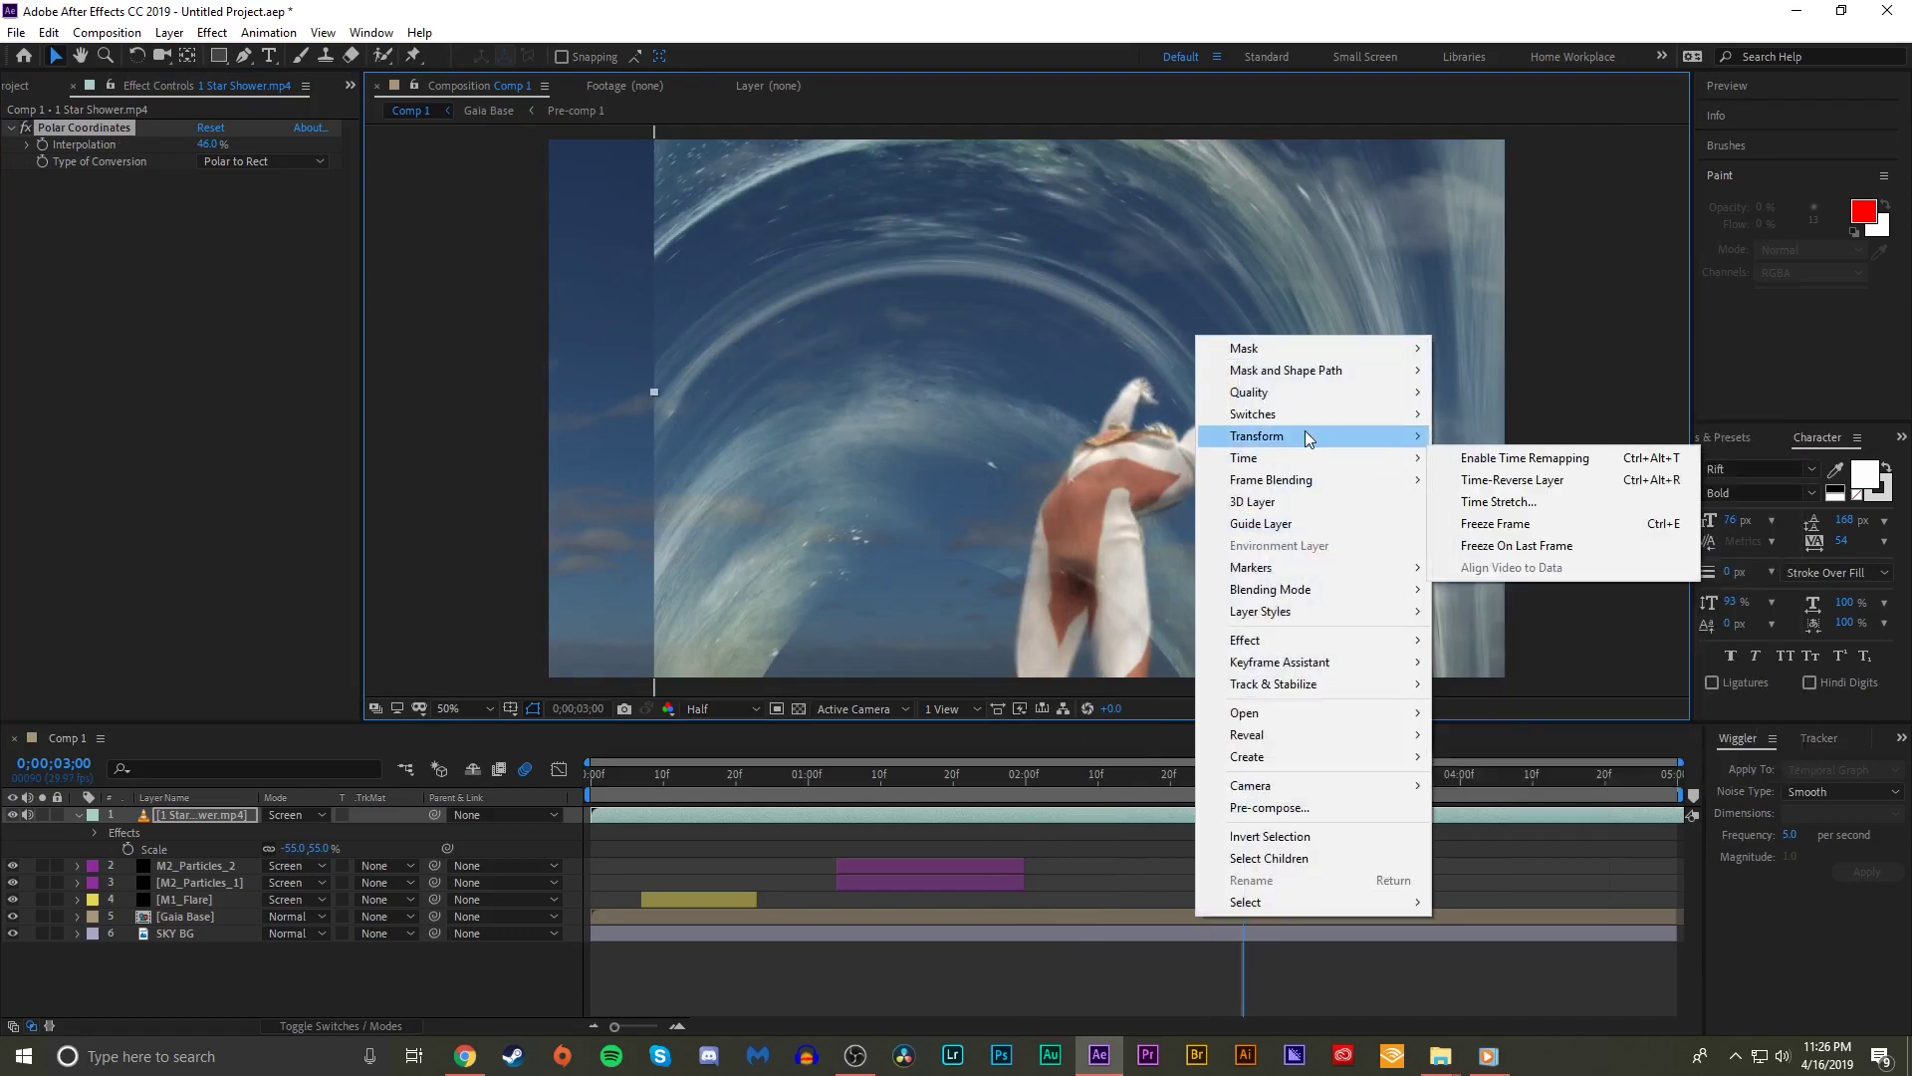
click(1520, 627)
drag(1386, 466, 1182, 457)
- Keyframe the Polar Coordinates Interpolation at 53% at 0;00;03;00 on the Star Shower layer
mouse_move(207, 149)
mouse_down()
mouse_move(149, 151)
mouse_move(172, 157)
mouse_up()
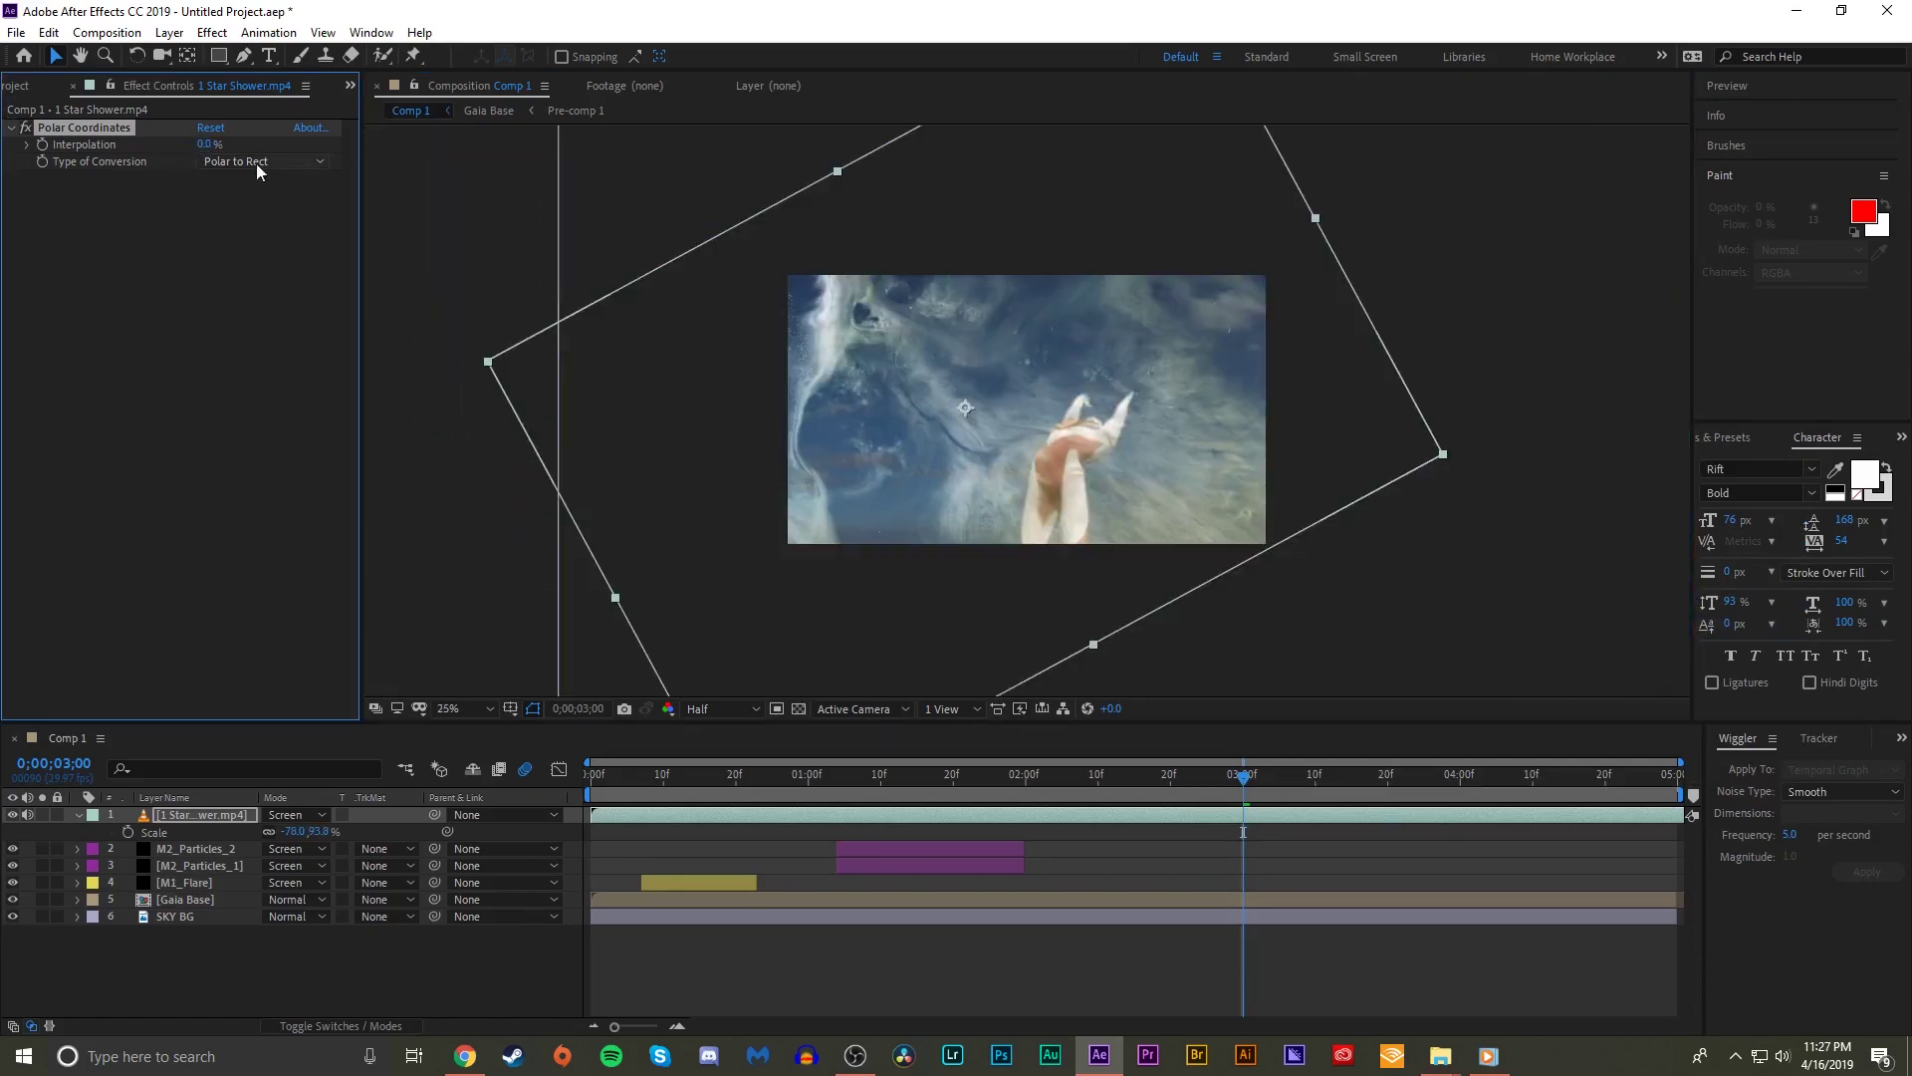
drag(204, 153, 271, 155)
key(period)
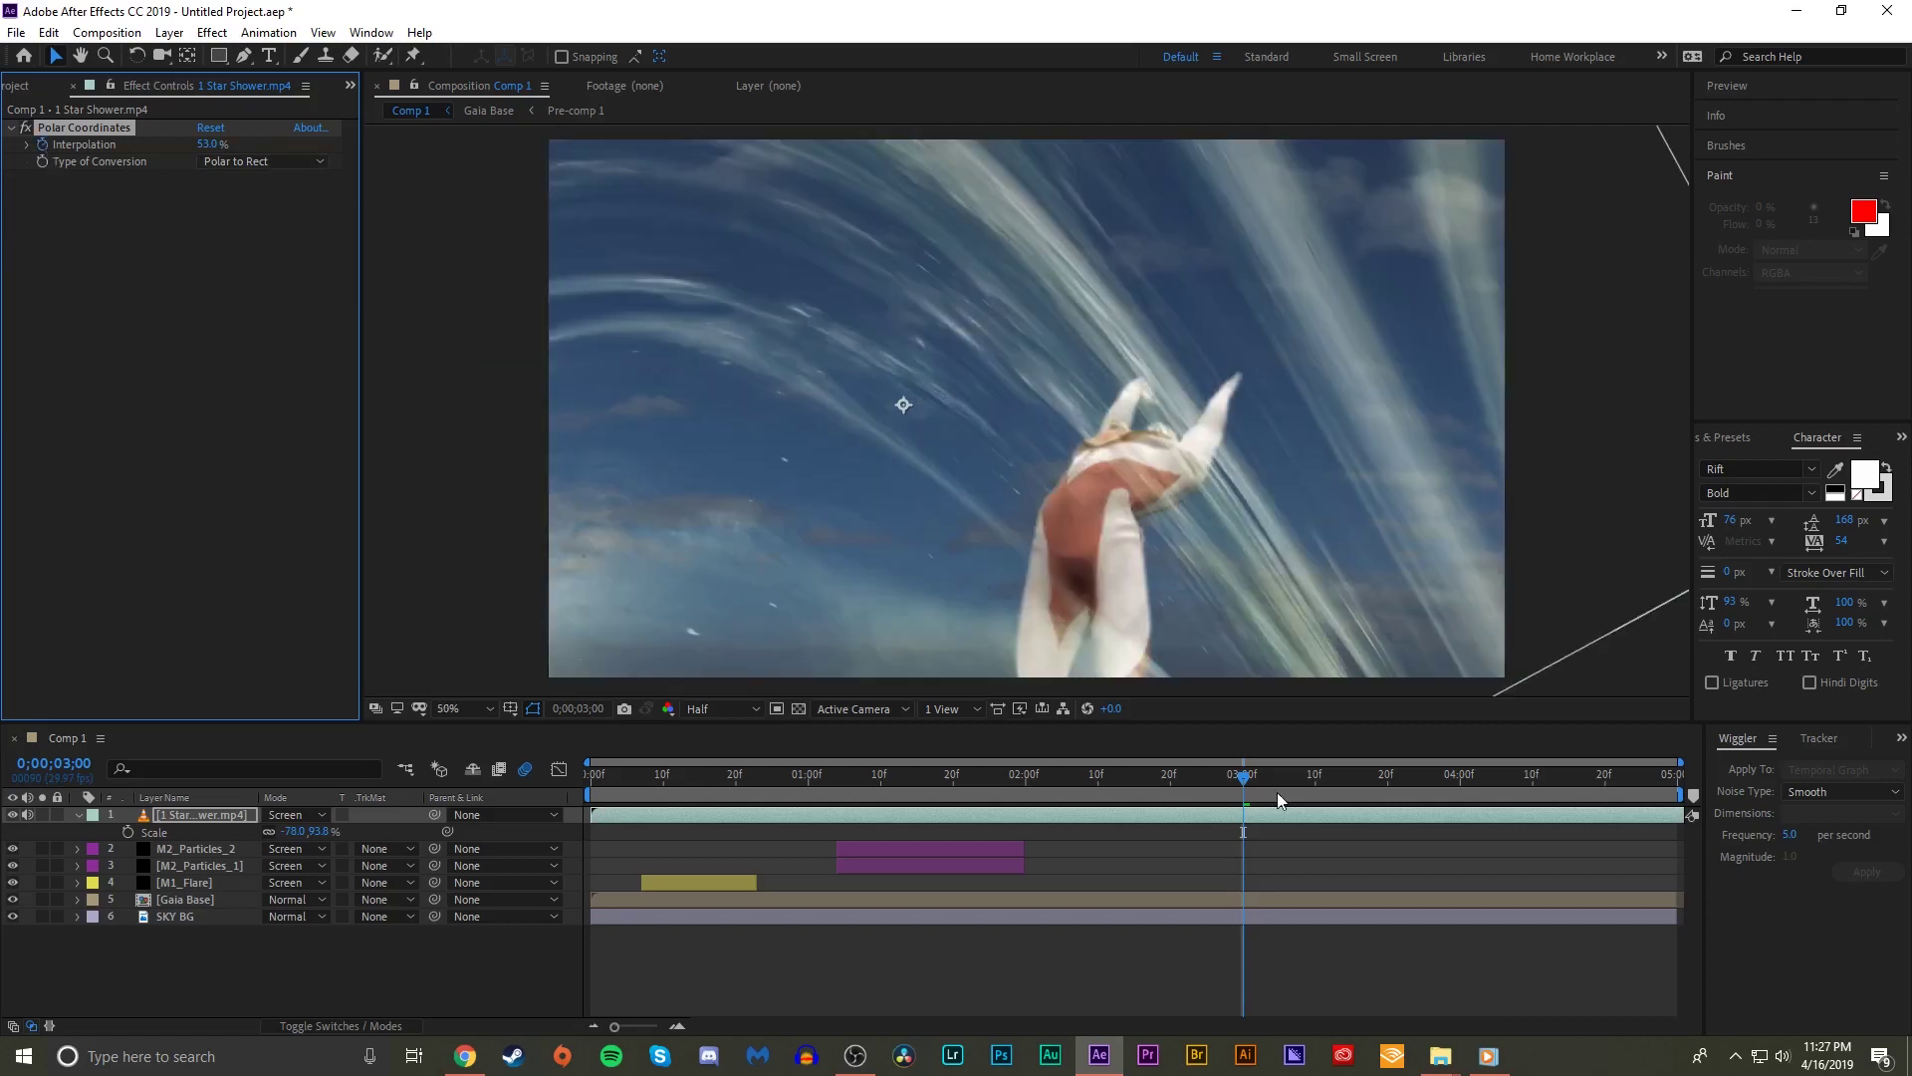
key(u)
- At 0;00;02;06, keyframe the Polar Coordinates Interpolation at 0% and preview the warp
drag(1246, 785, 1203, 780)
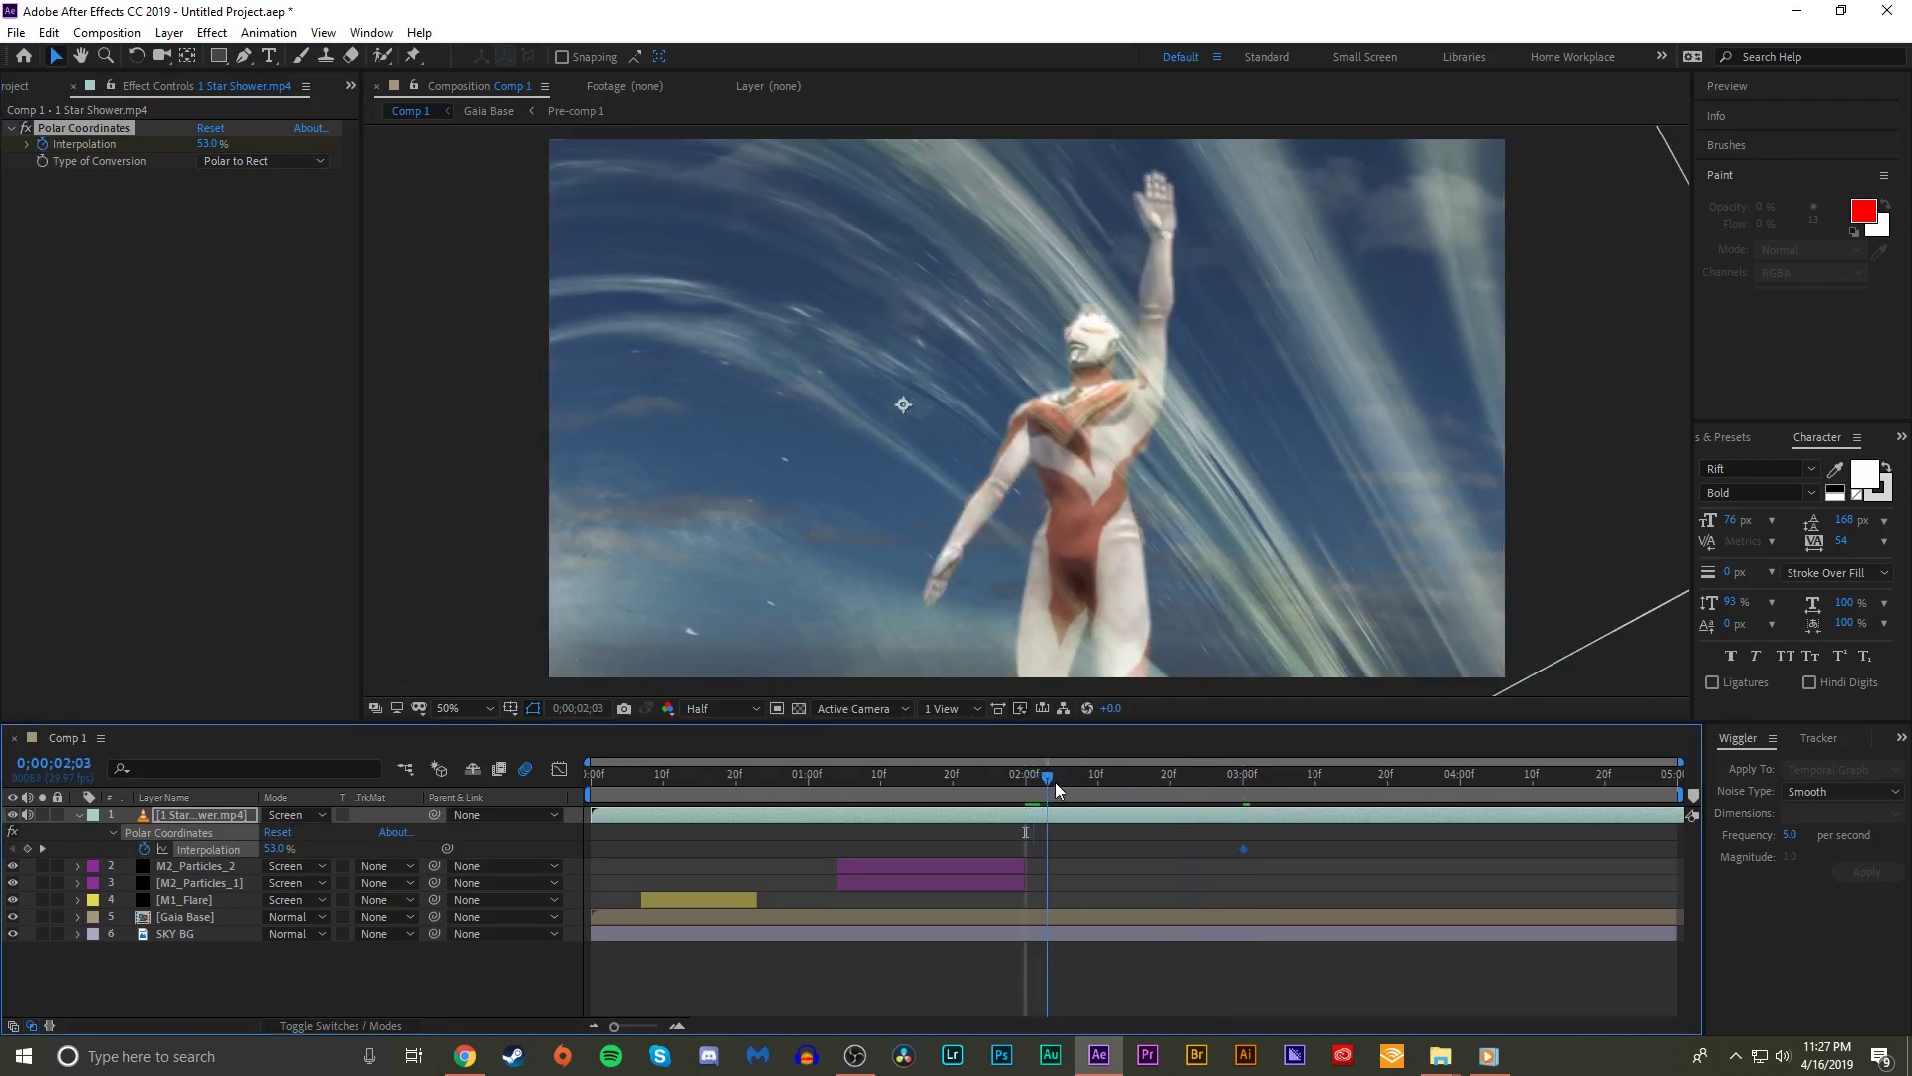
drag(1103, 769, 1077, 780)
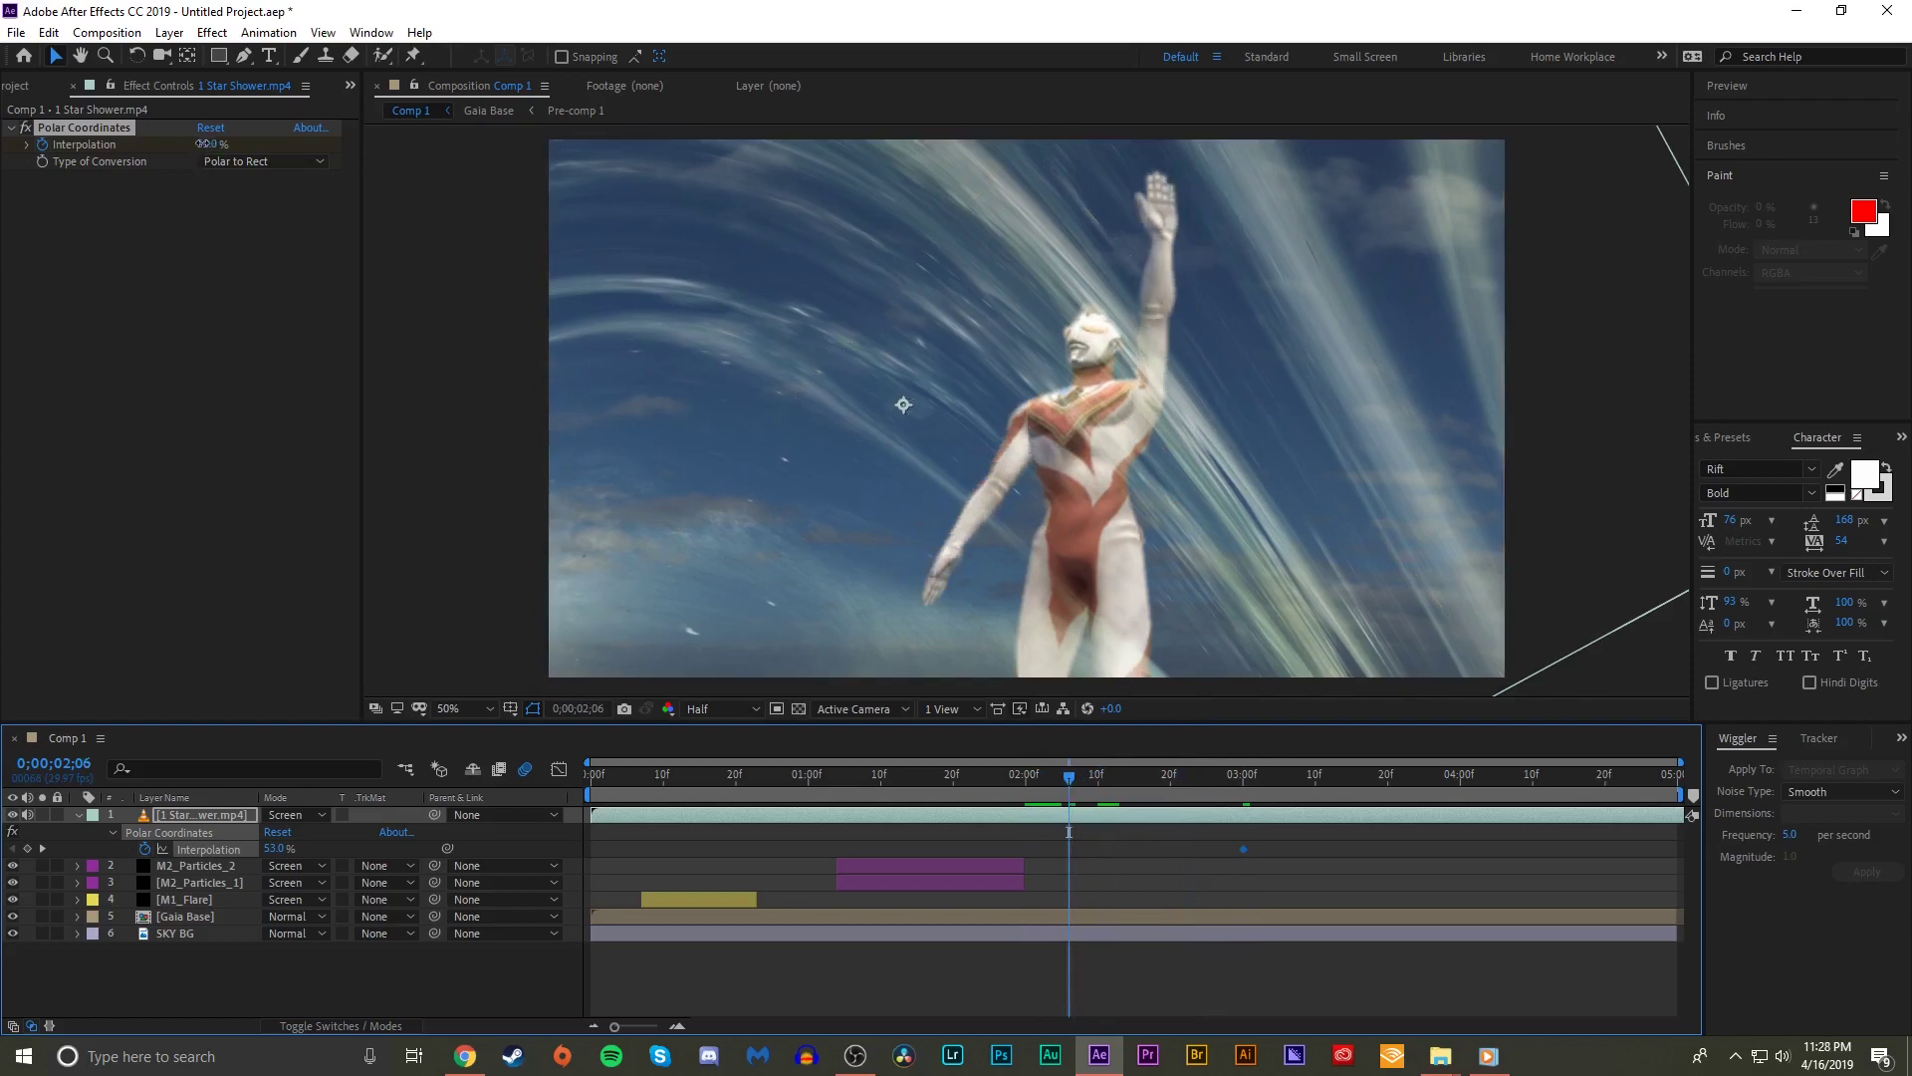
drag(204, 143, 189, 144)
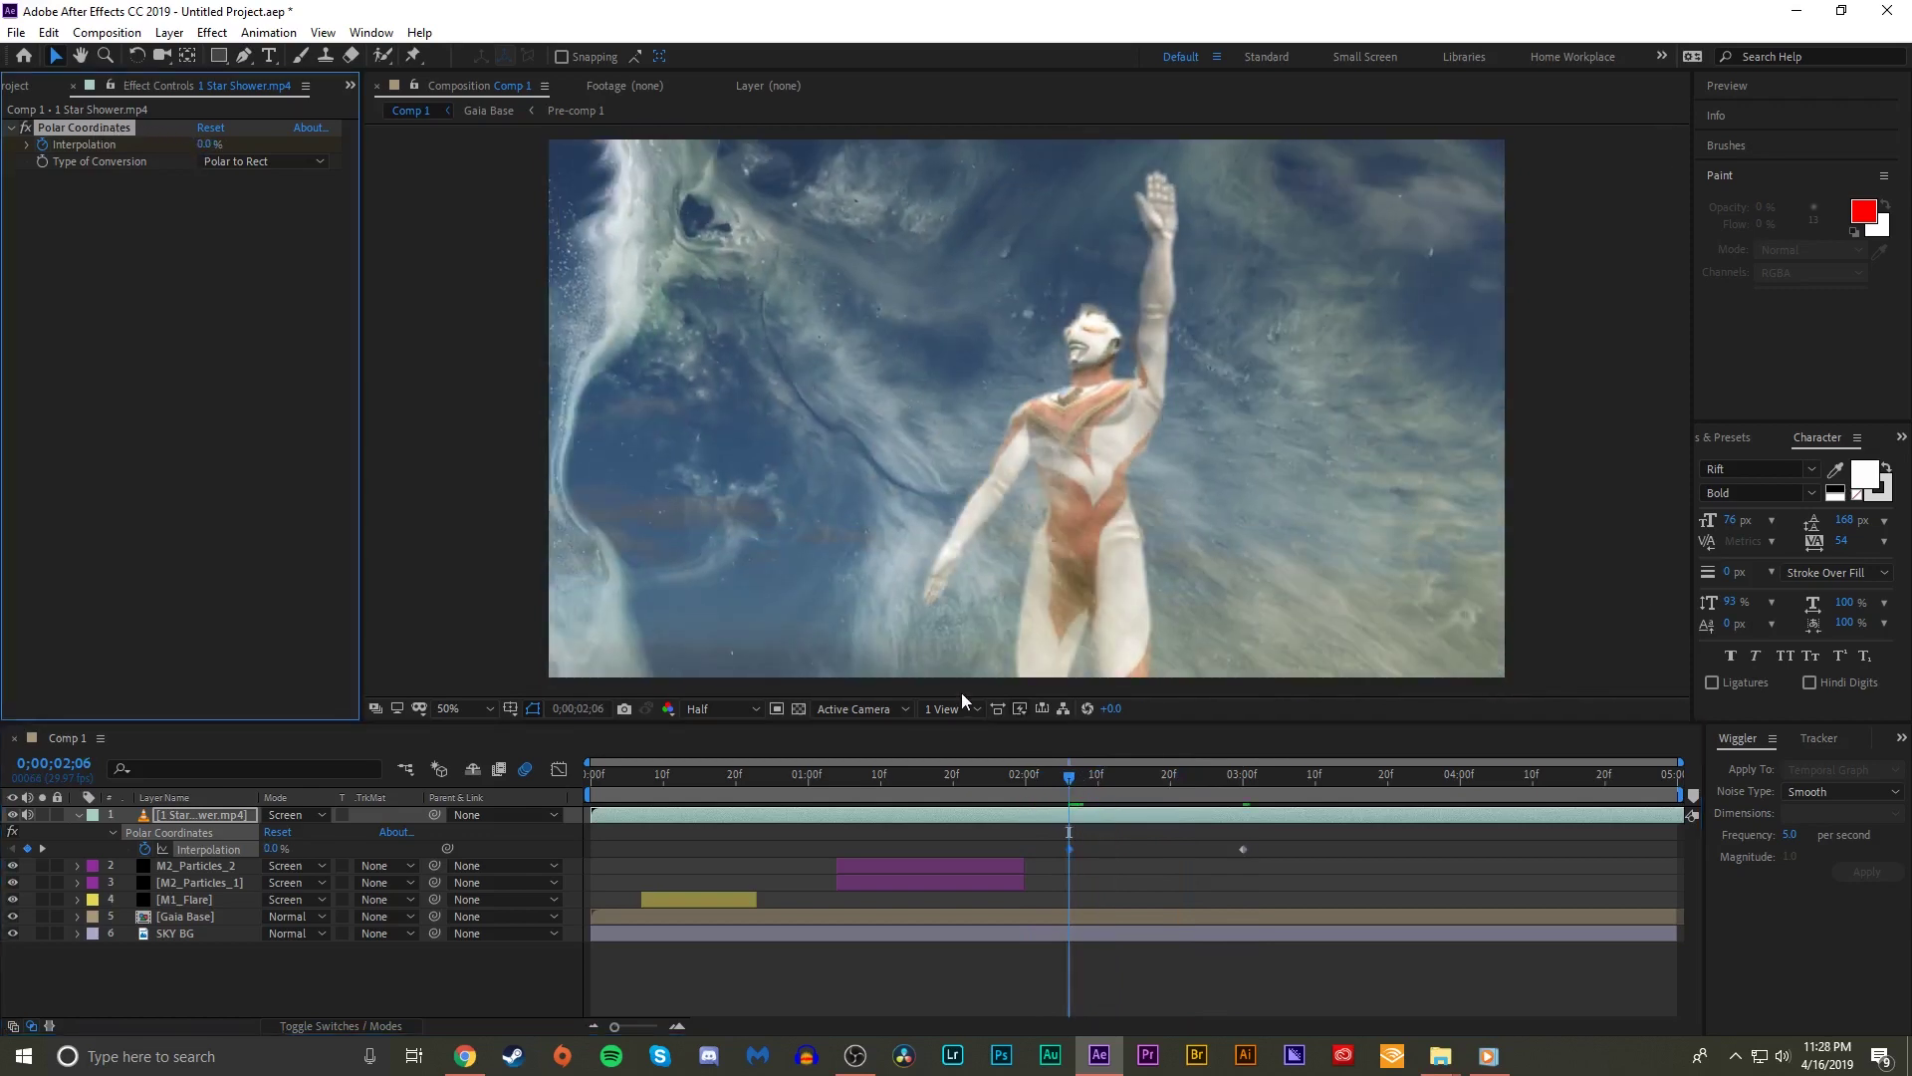
key(space)
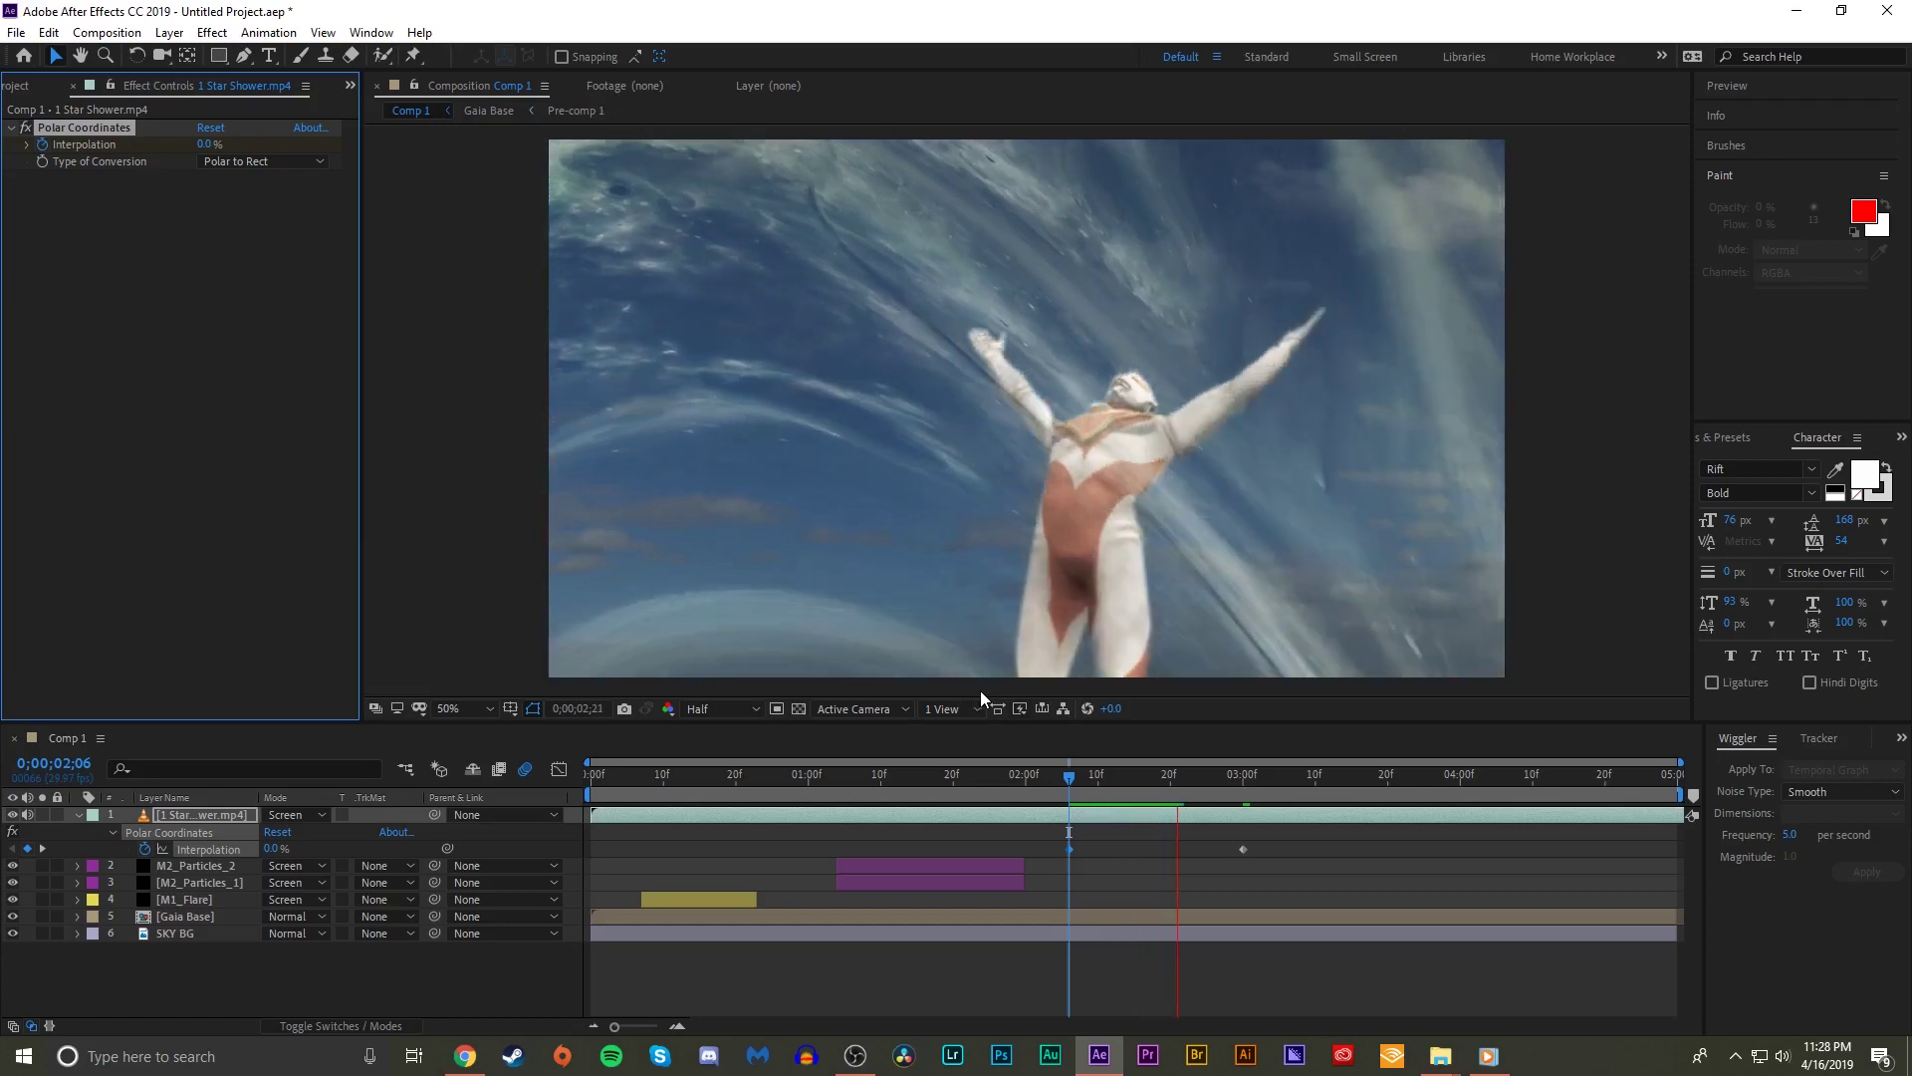
- Fade the Star Shower layer out by keyframing Opacity from 100% just before 0;00;03;00 to 0% at about 0;00;03;01
click(1245, 787)
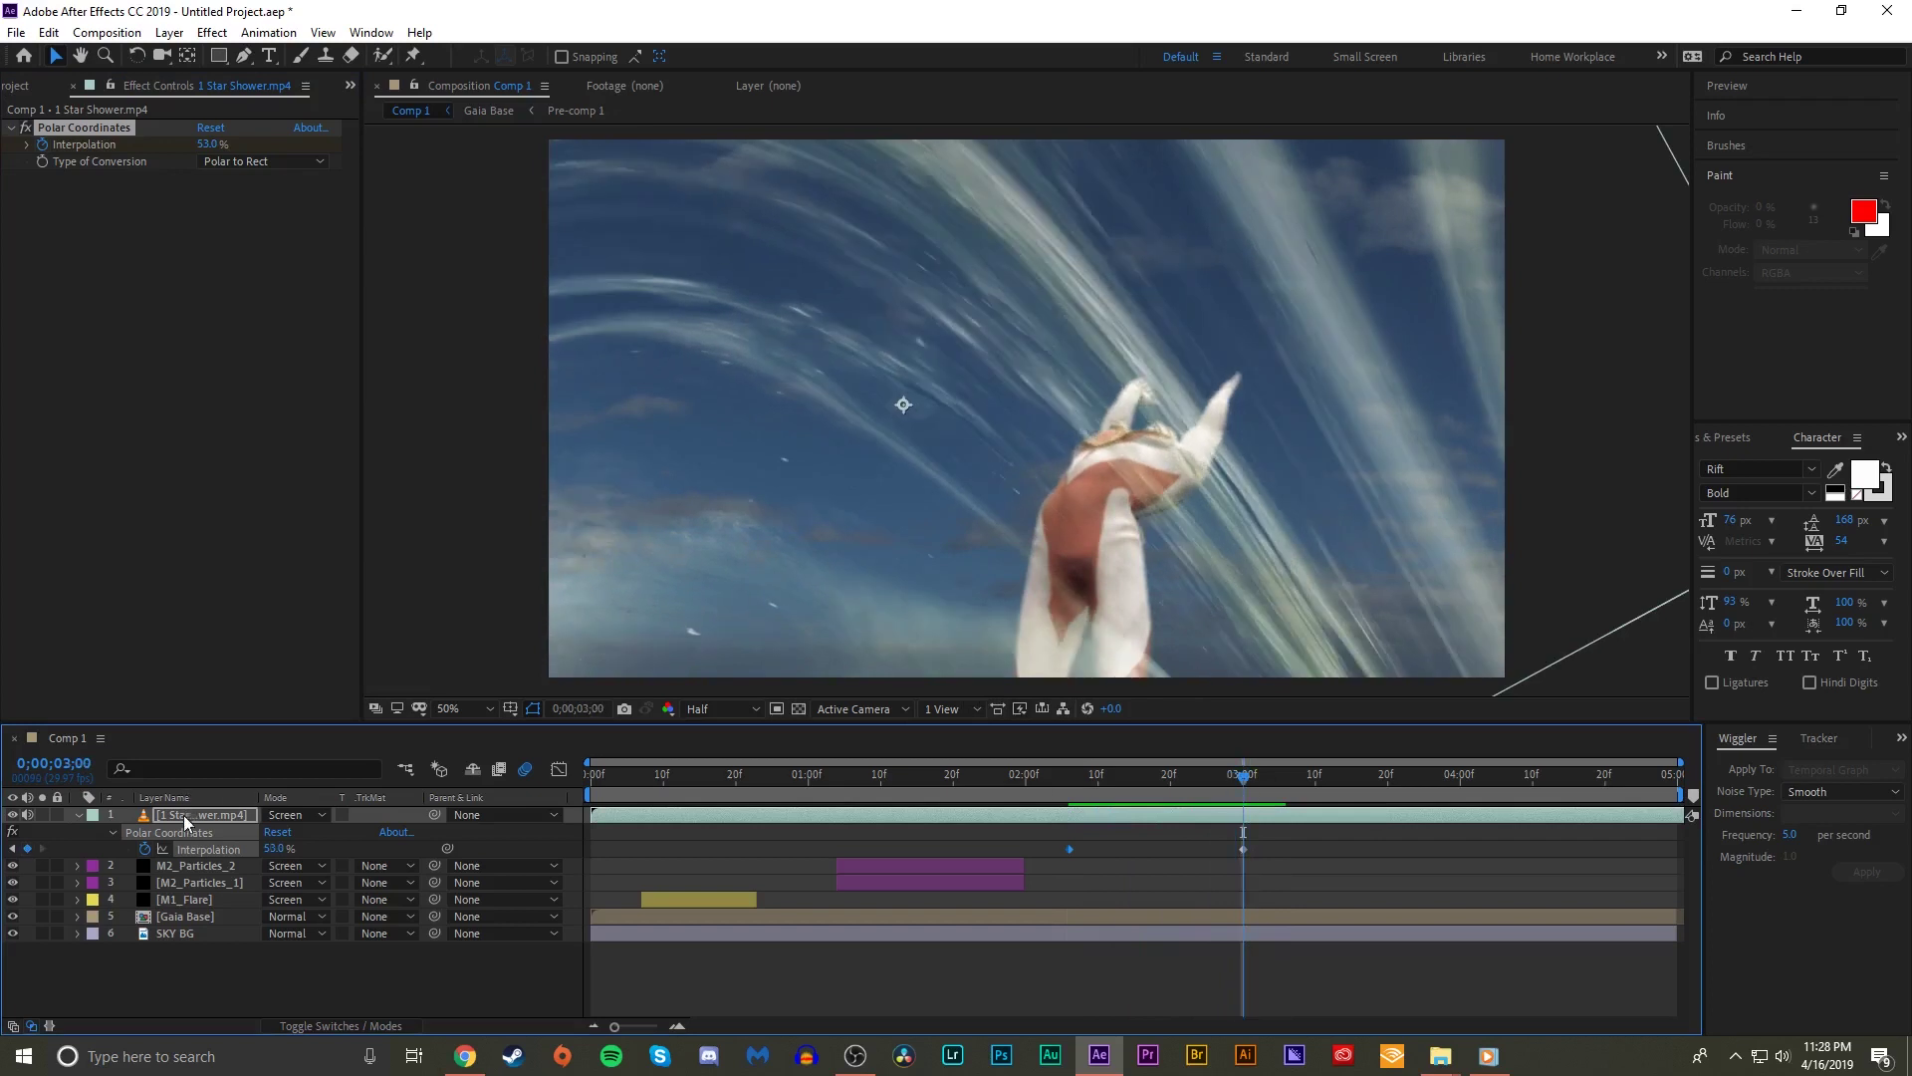
key(t)
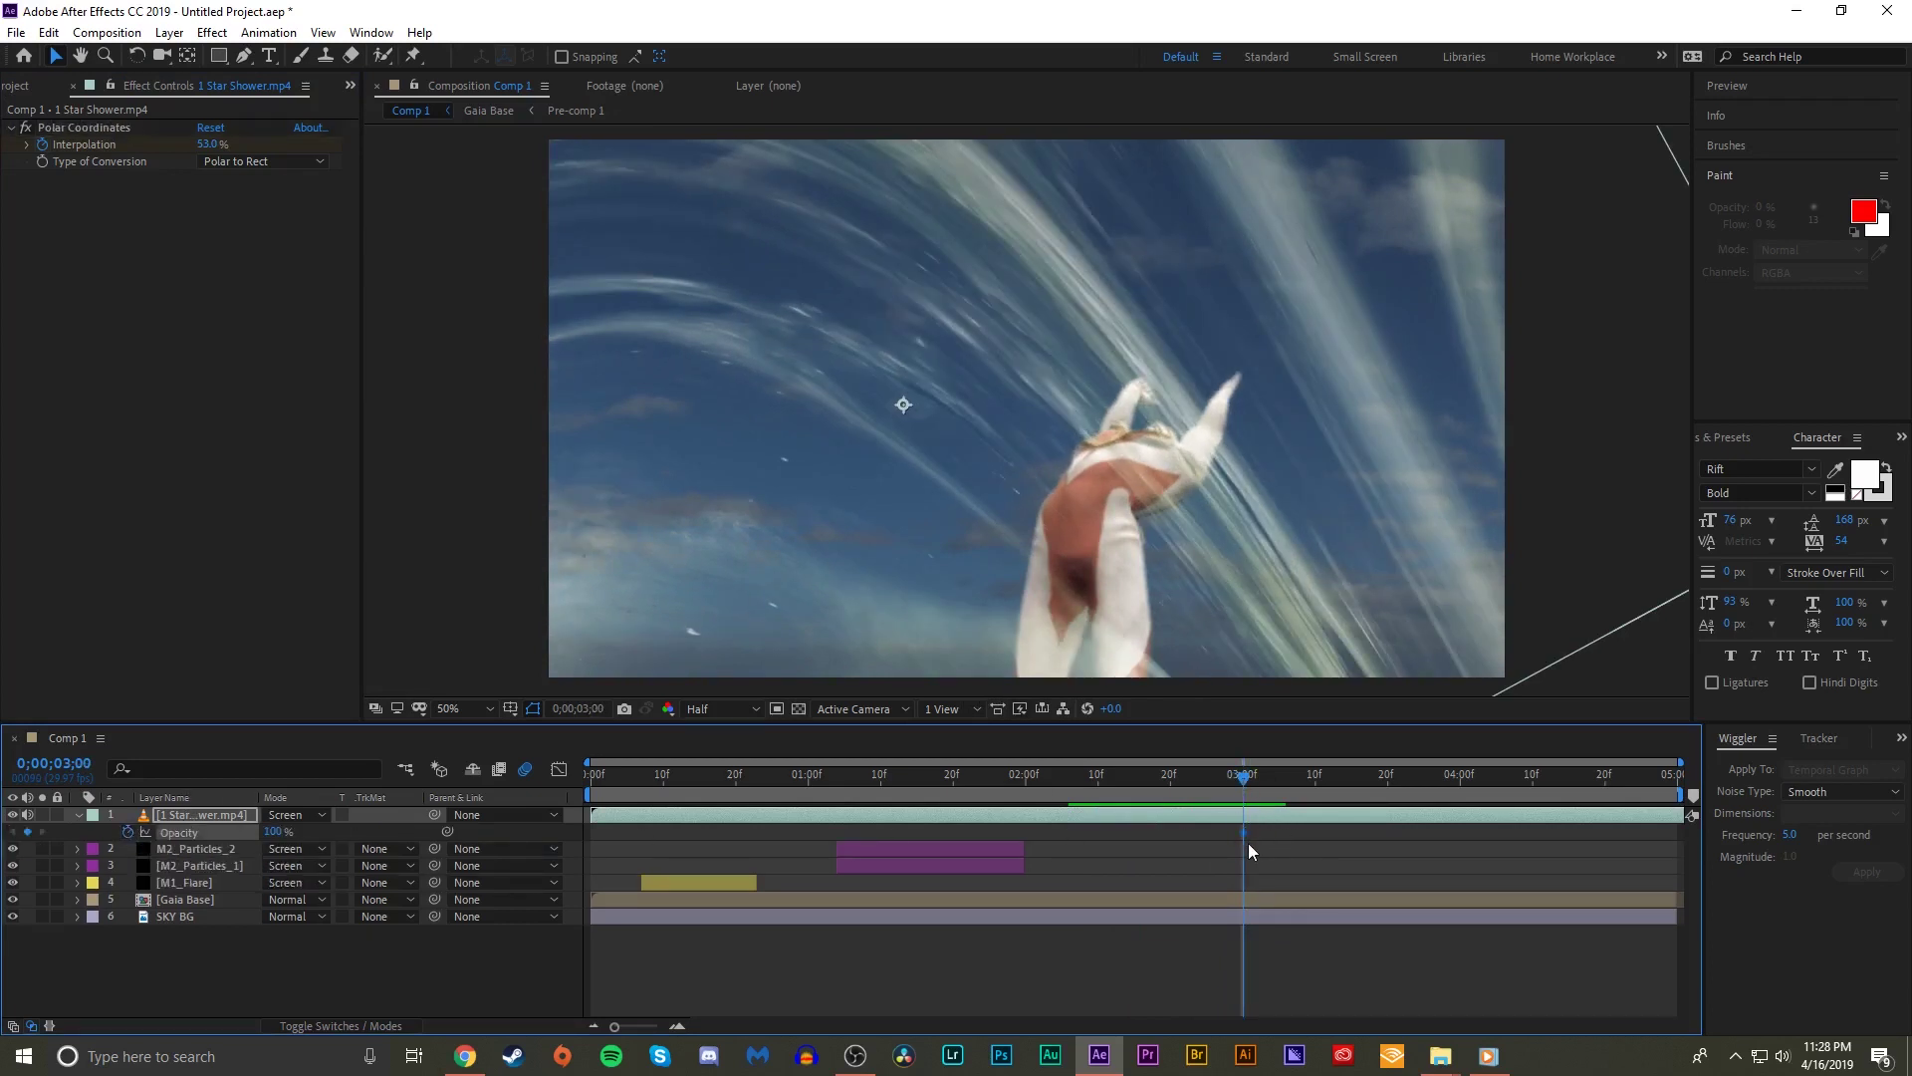
key(u)
key(Page_Down)
key(Page_Down)
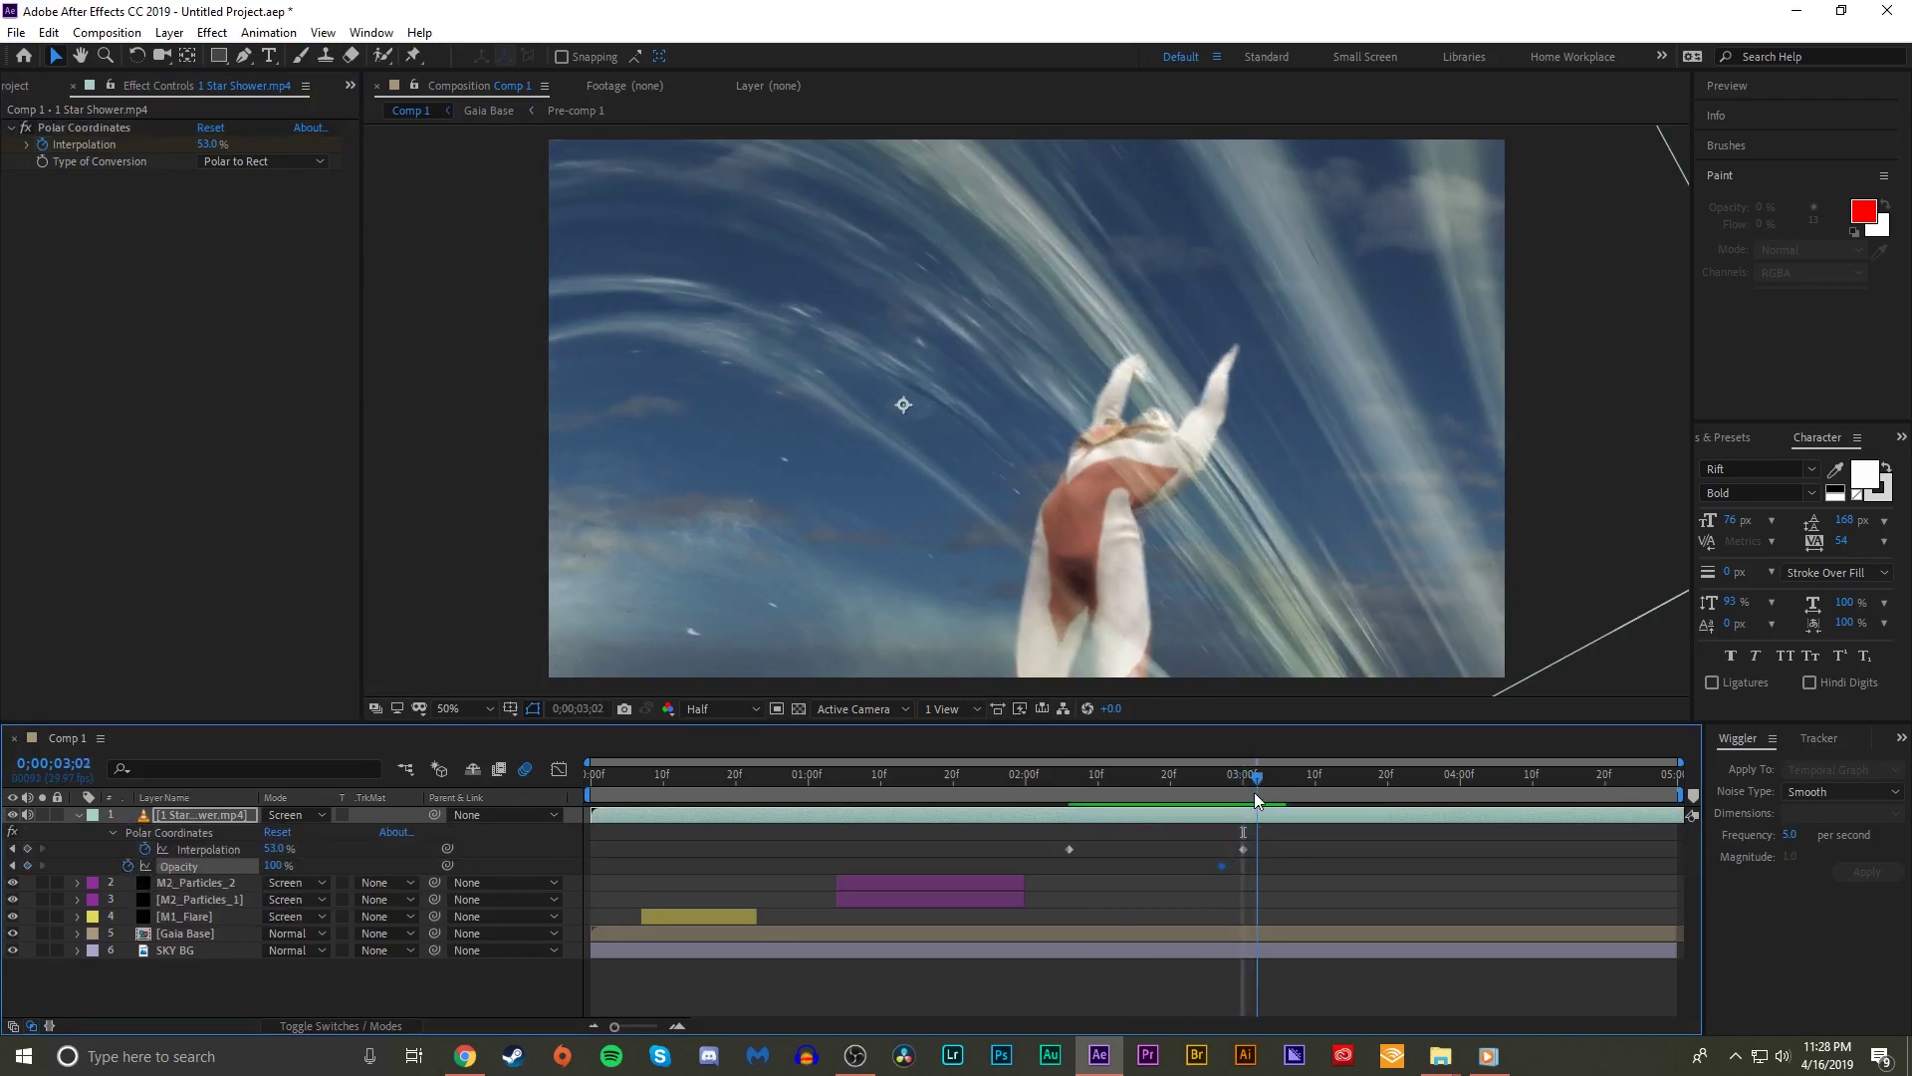
drag(269, 865, 104, 864)
click(1253, 870)
drag(1257, 865, 1250, 866)
click(1222, 866)
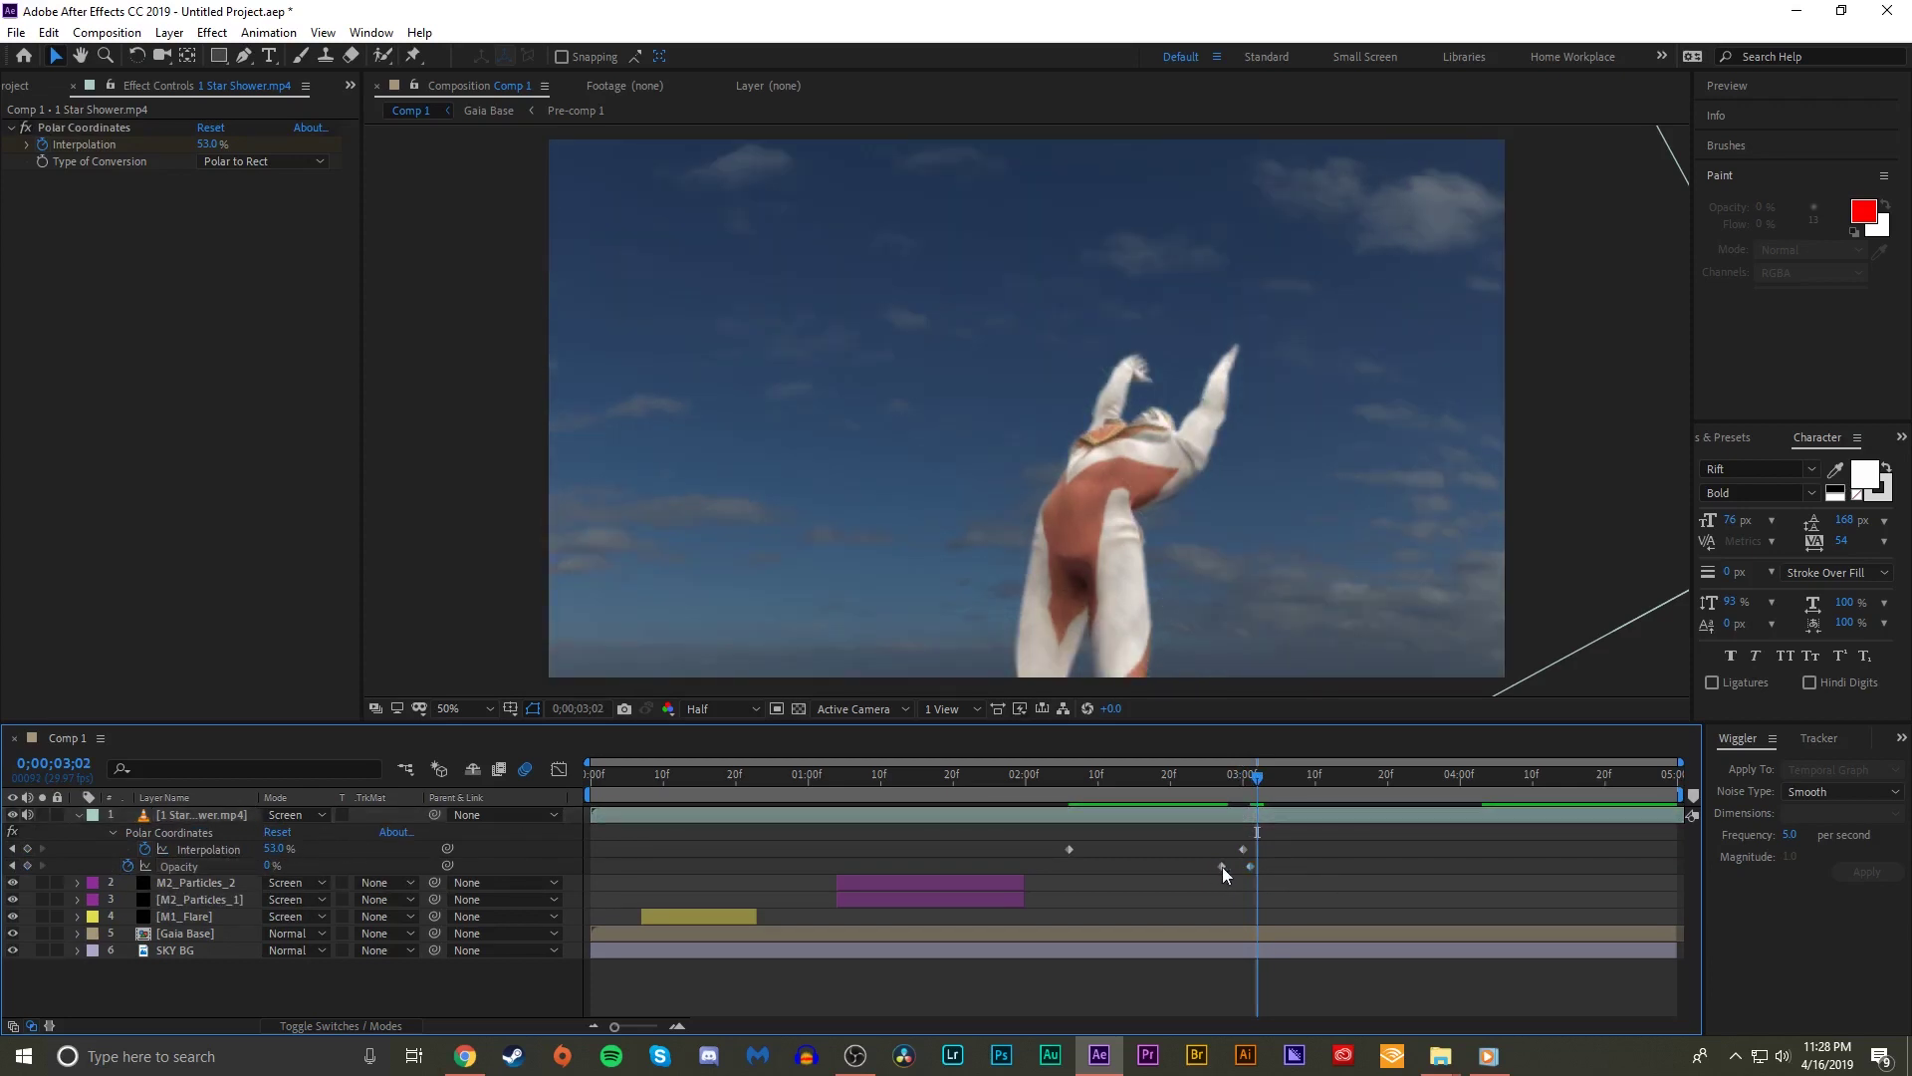
- Fade the Star Shower layer in from 0% Opacity at 0;00;02;04 to 100% at 0;00;02;15, trim its start to 0;00;02;04 and preview
drag(1187, 779, 1054, 787)
drag(277, 865, 100, 866)
click(256, 815)
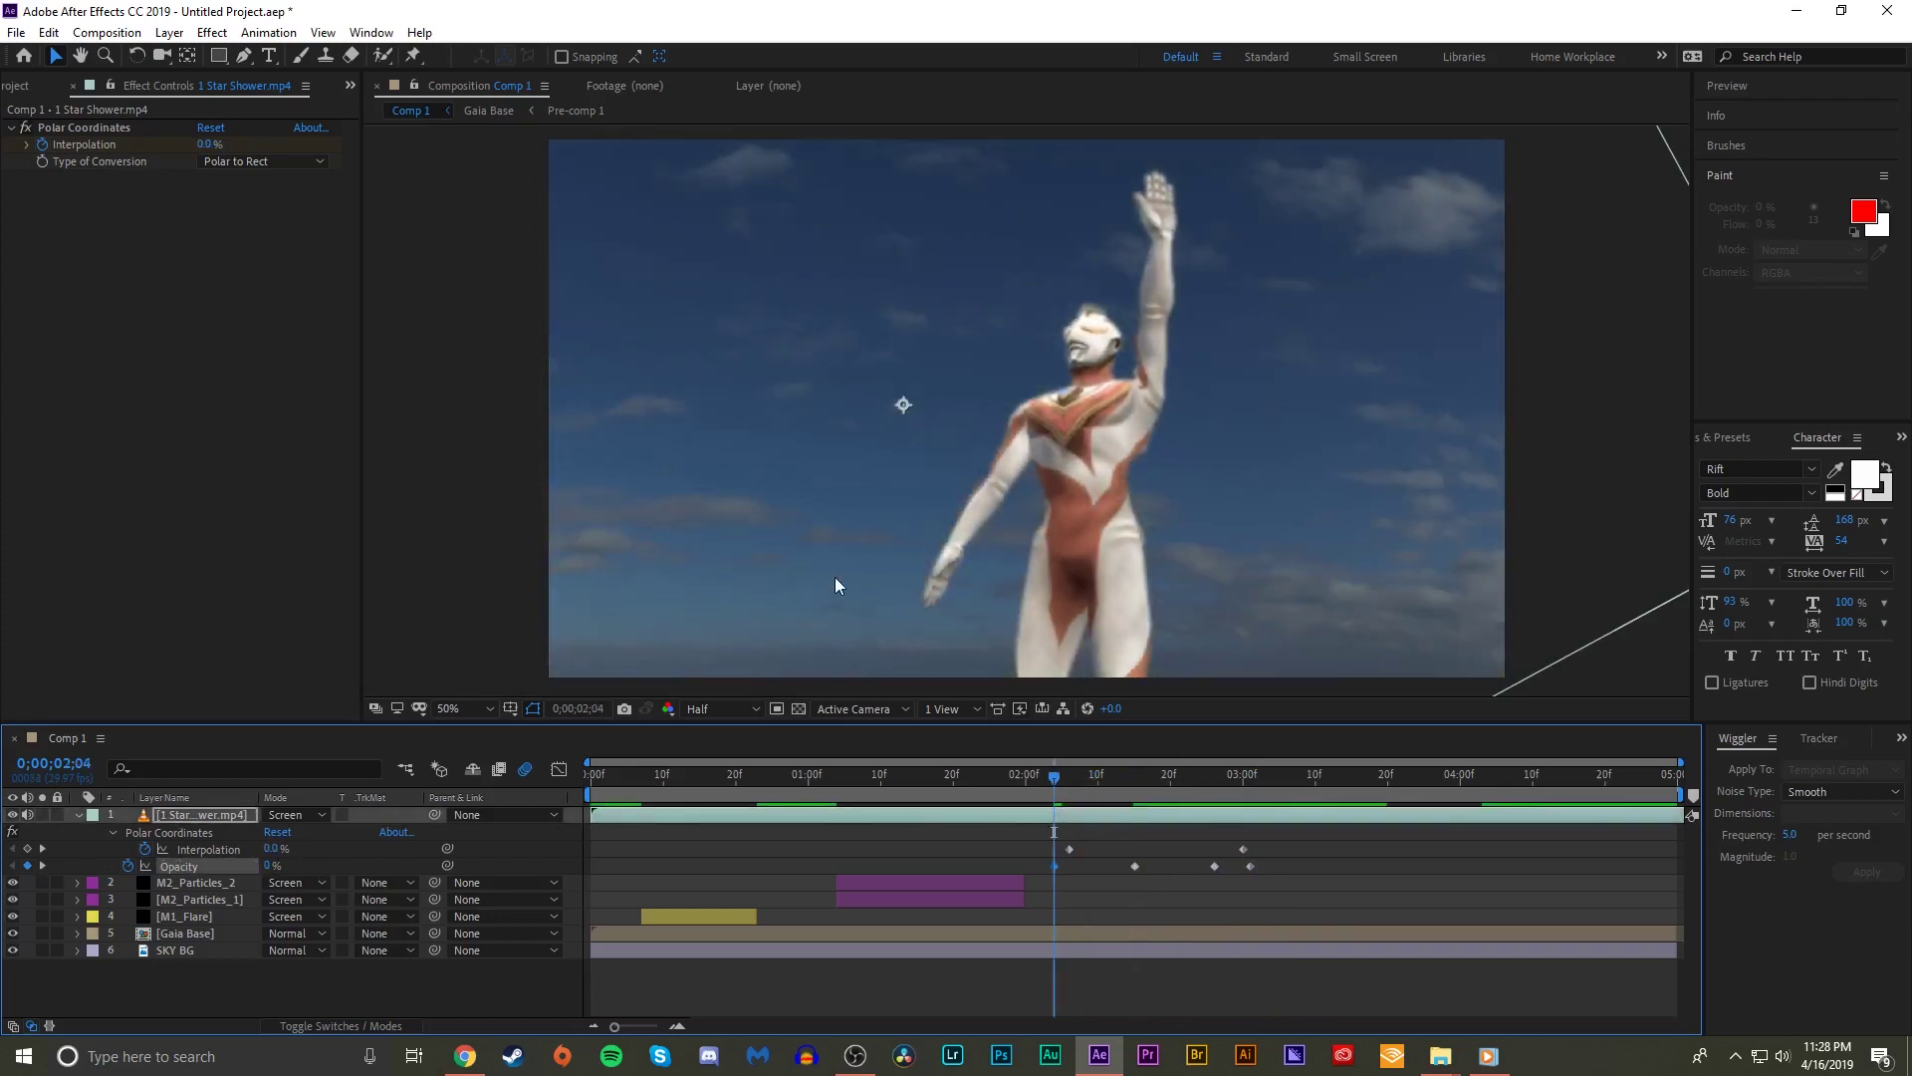
key(space)
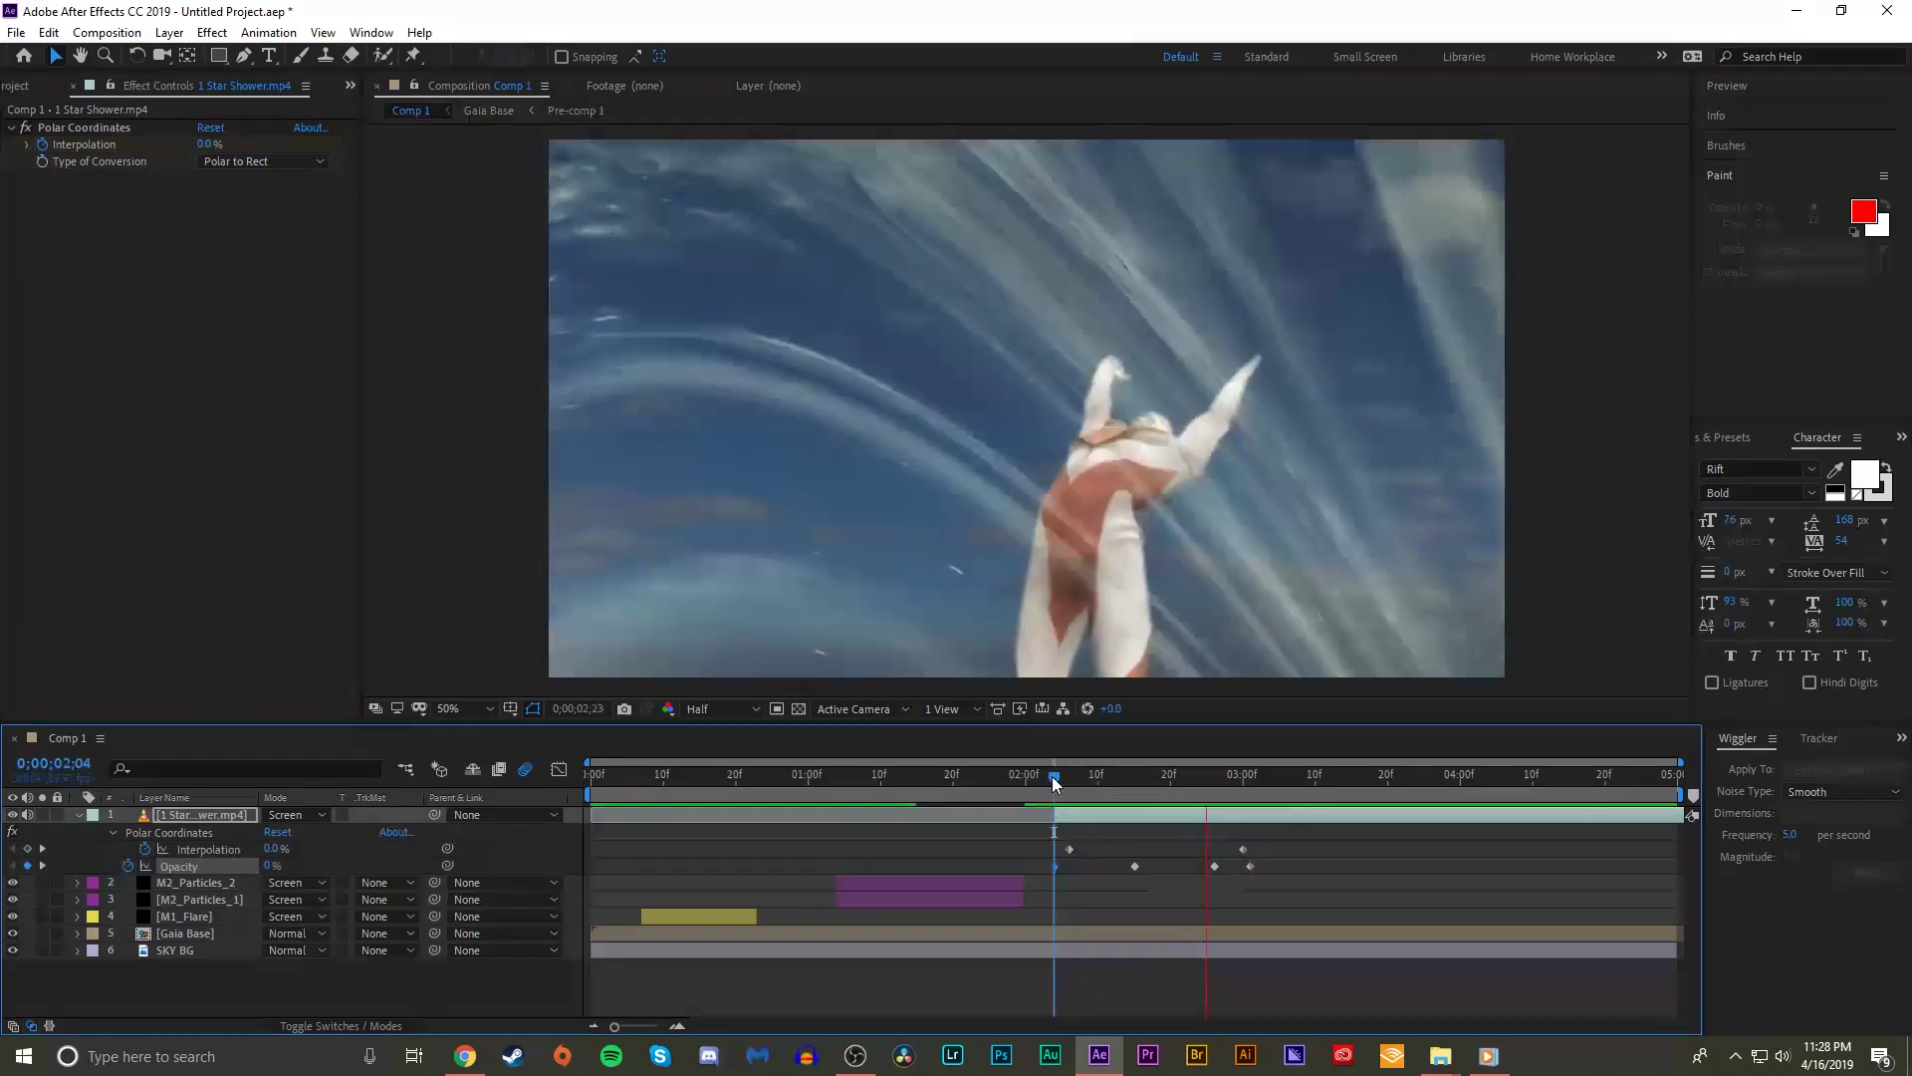
key(space)
- At 0;00;02;12, draw a closed freeform mask on the Star Shower layer below the figure's arms and around the right side of the frame
drag(1068, 783, 1134, 802)
mouse_move(1135, 724)
mouse_down()
mouse_move(1223, 696)
mouse_move(1108, 702)
mouse_move(1228, 683)
mouse_move(1090, 701)
mouse_move(1134, 697)
mouse_move(1112, 697)
mouse_up()
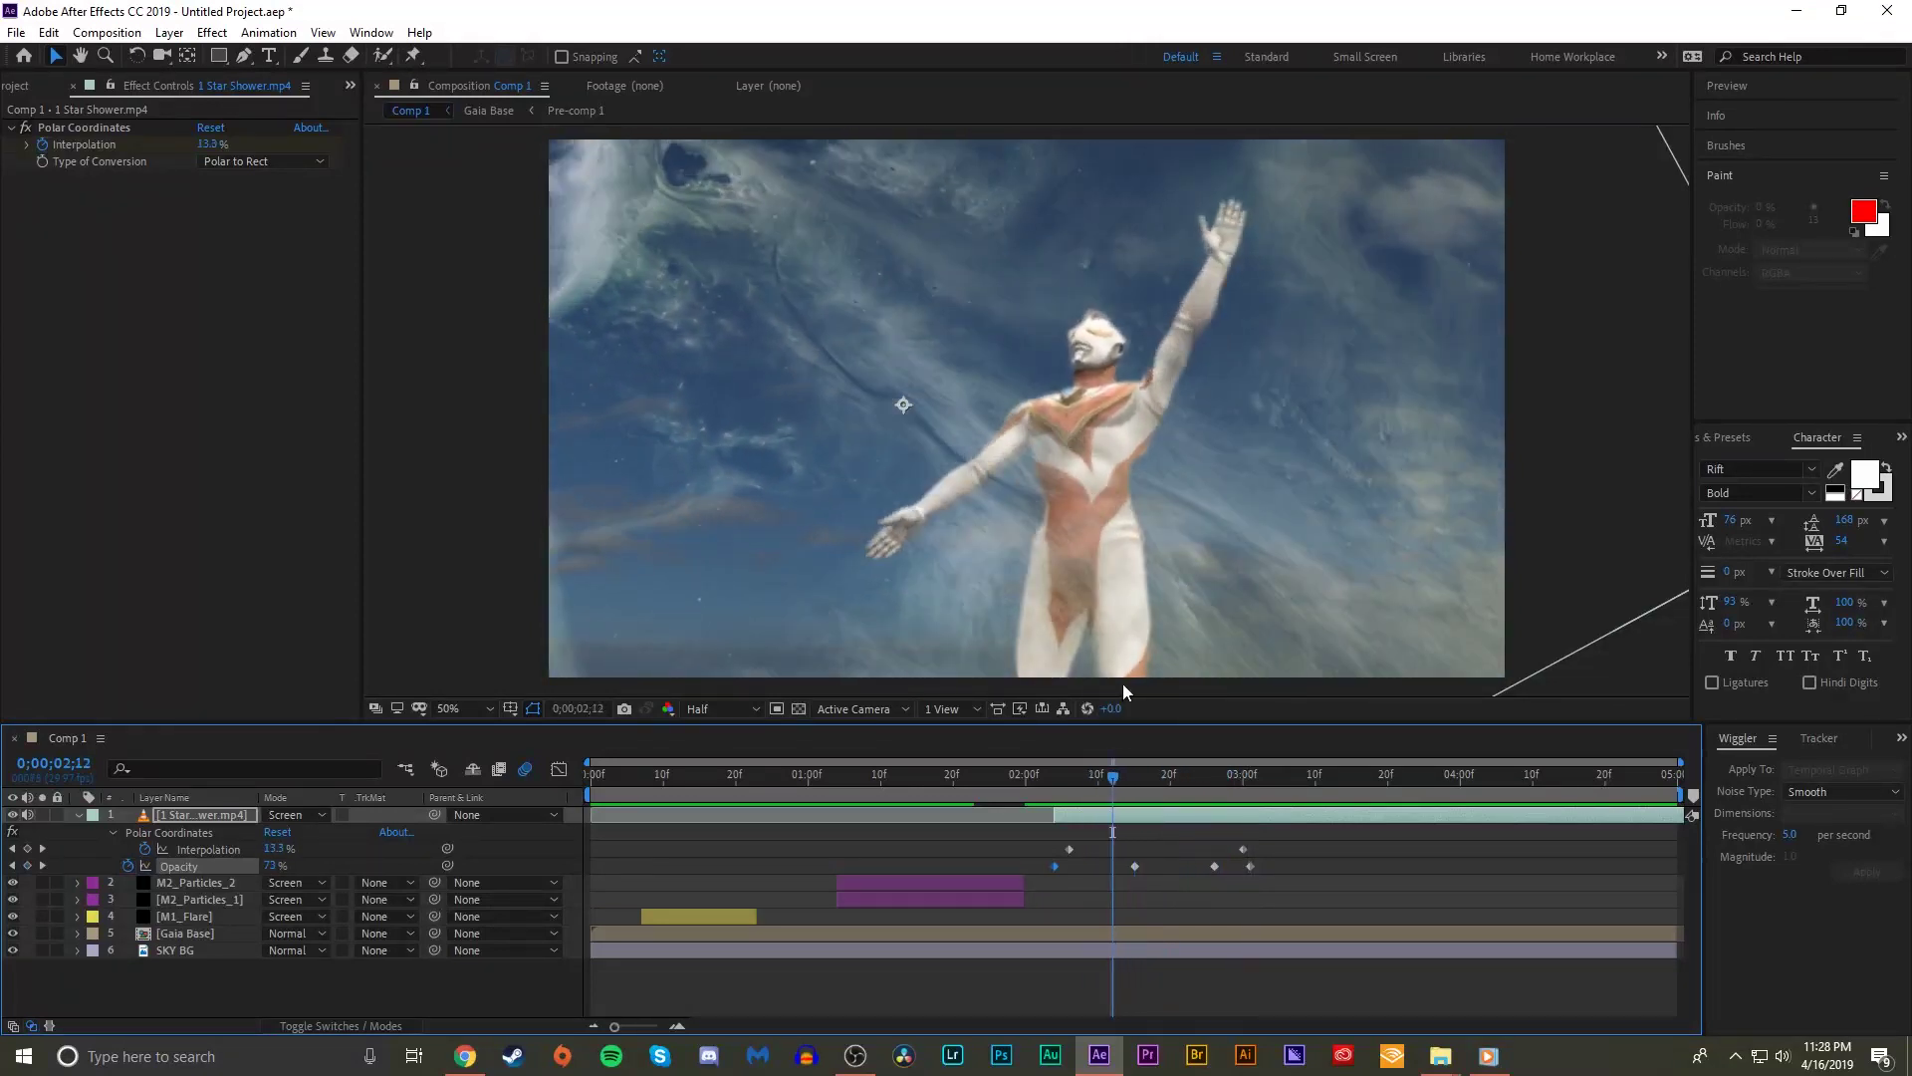
key(comma)
key(g)
drag(710, 436, 798, 388)
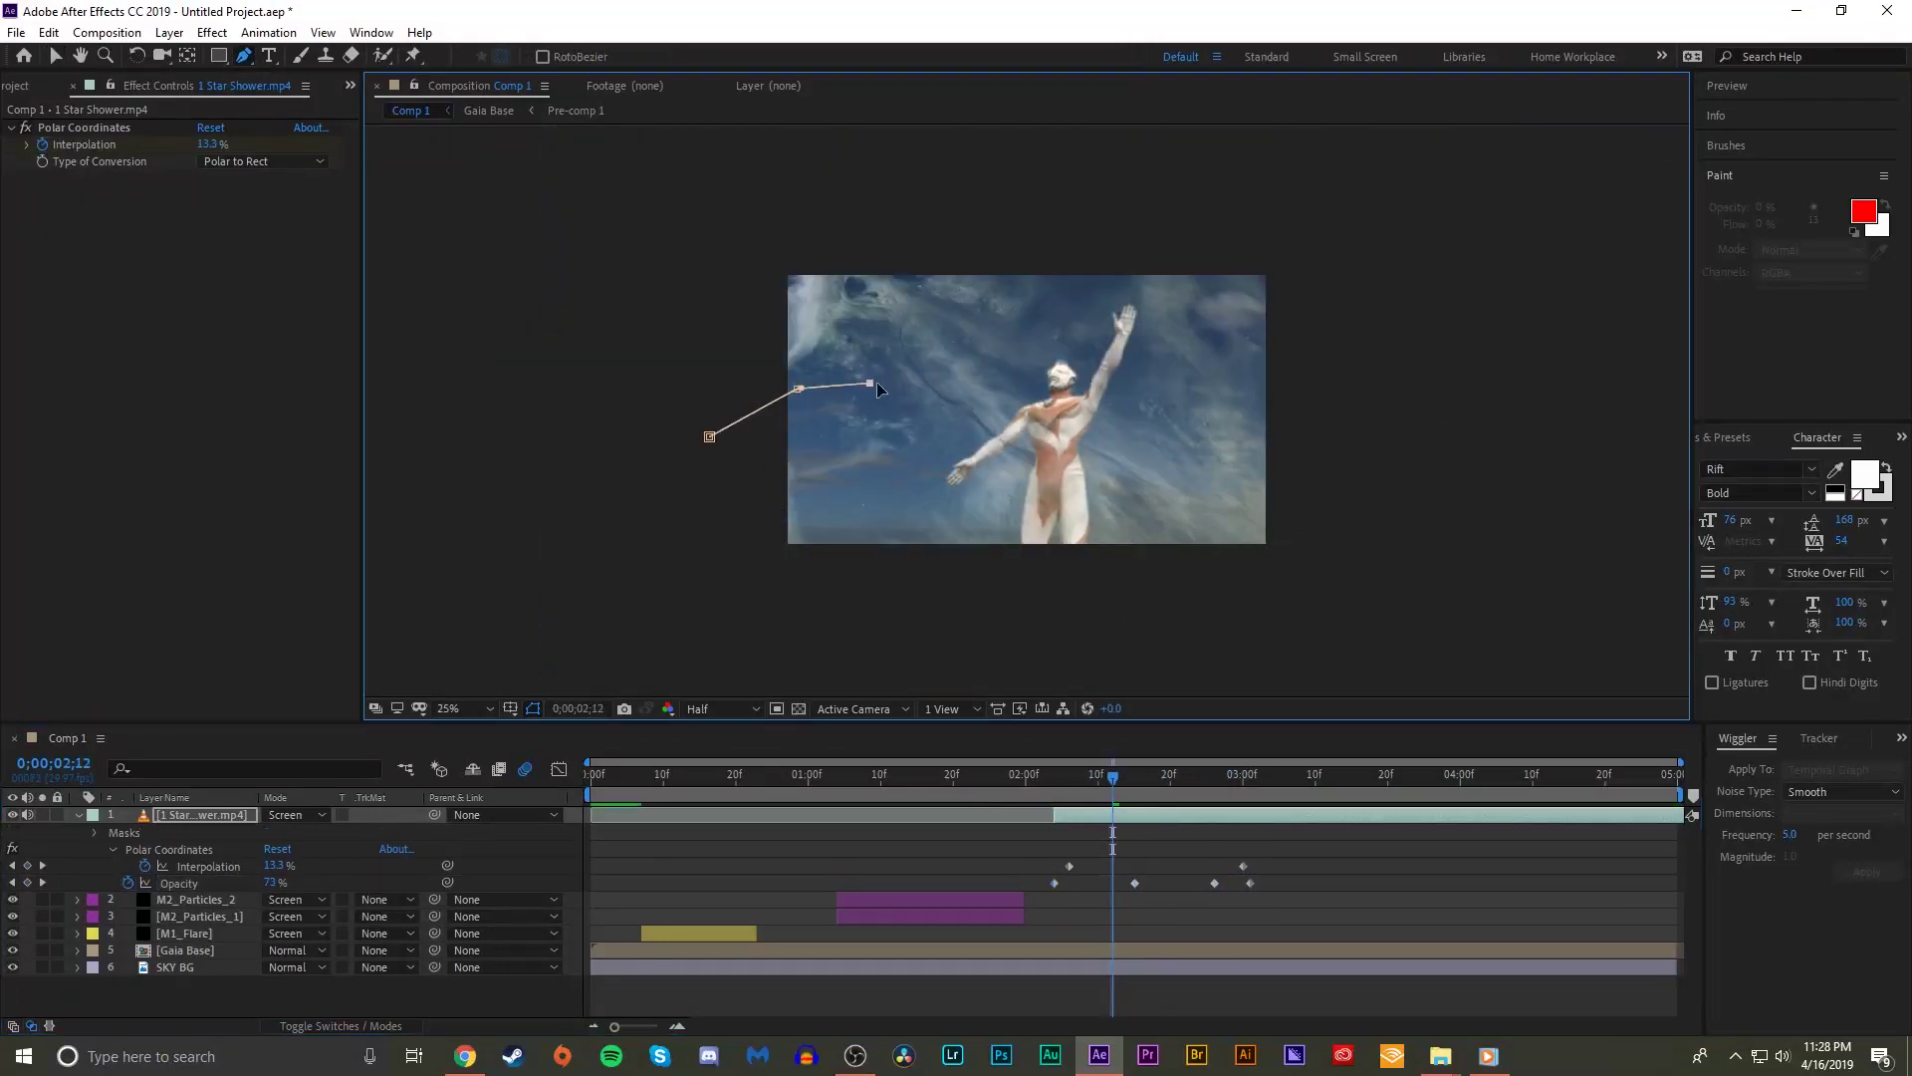
drag(1278, 555, 1263, 543)
click(1223, 515)
click(1127, 453)
click(1120, 403)
click(1146, 354)
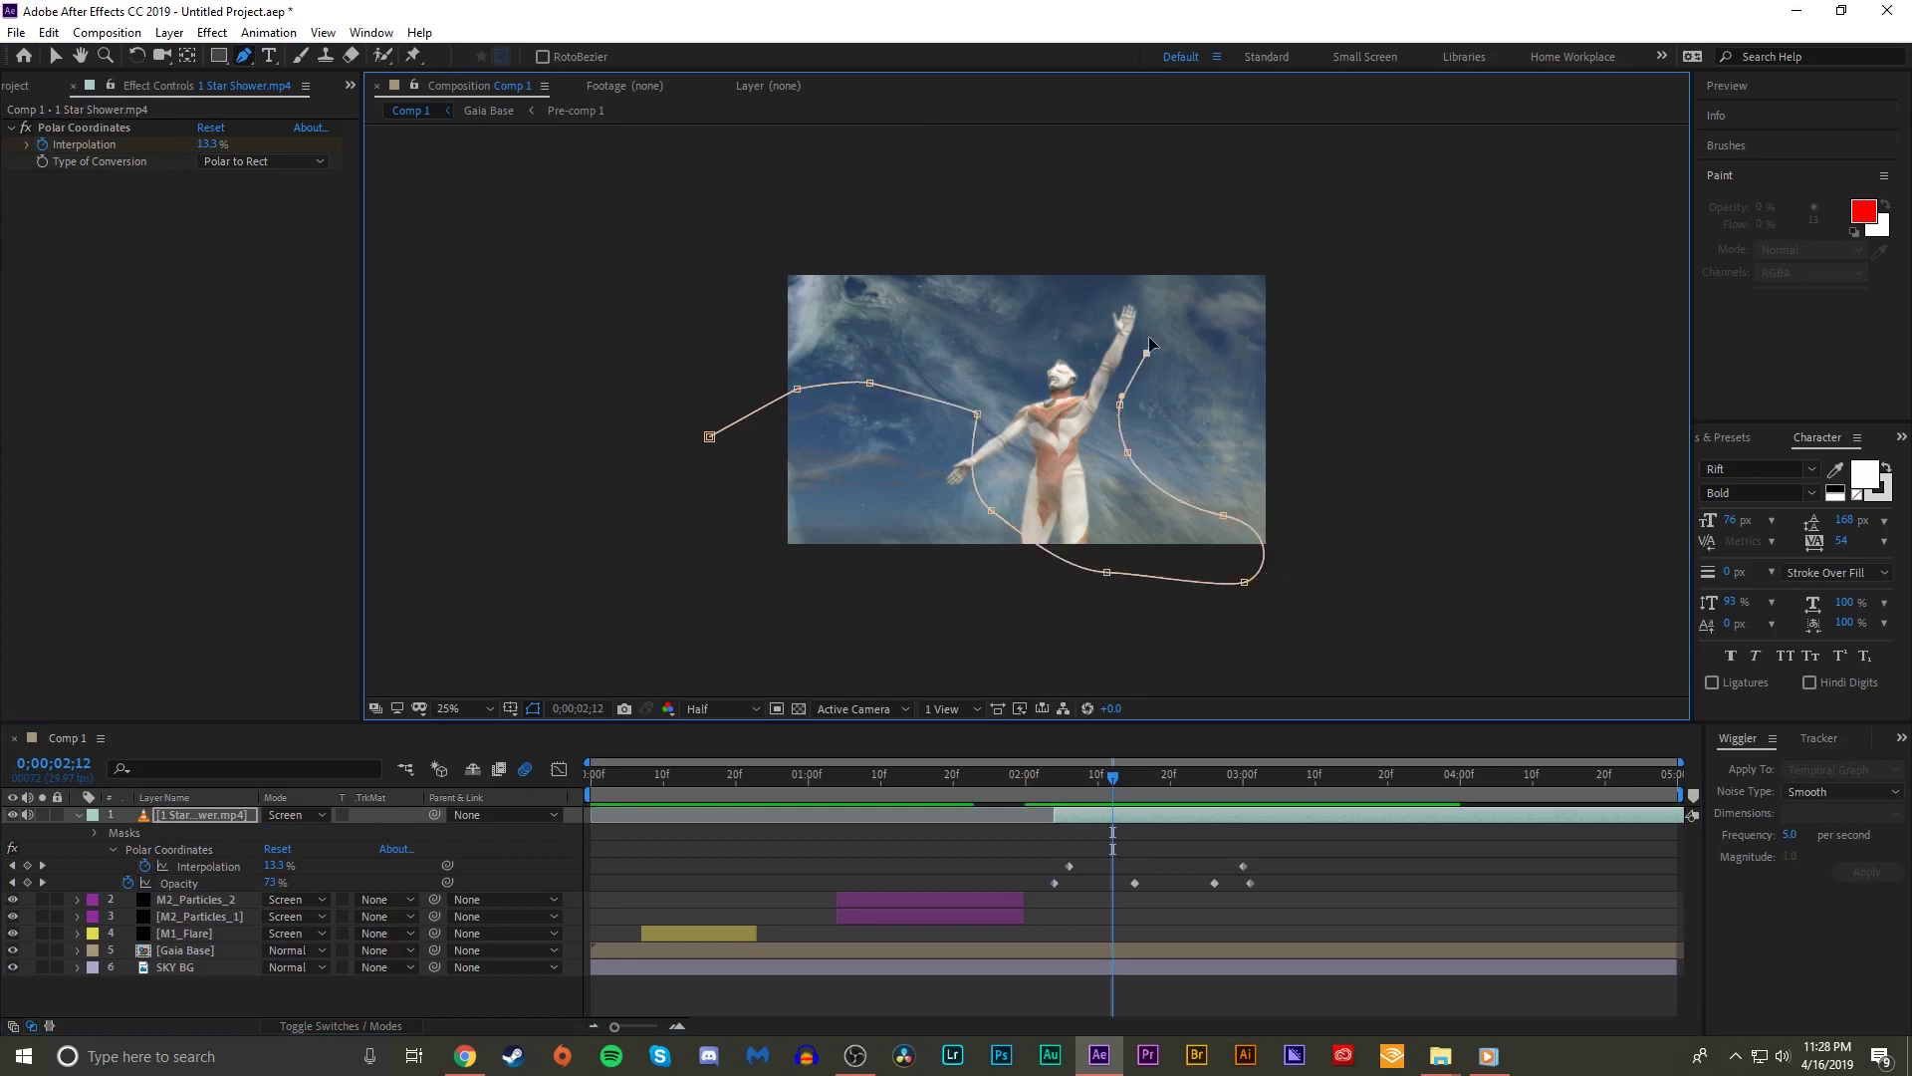
click(1448, 551)
drag(1328, 649, 1219, 673)
drag(1005, 646, 879, 640)
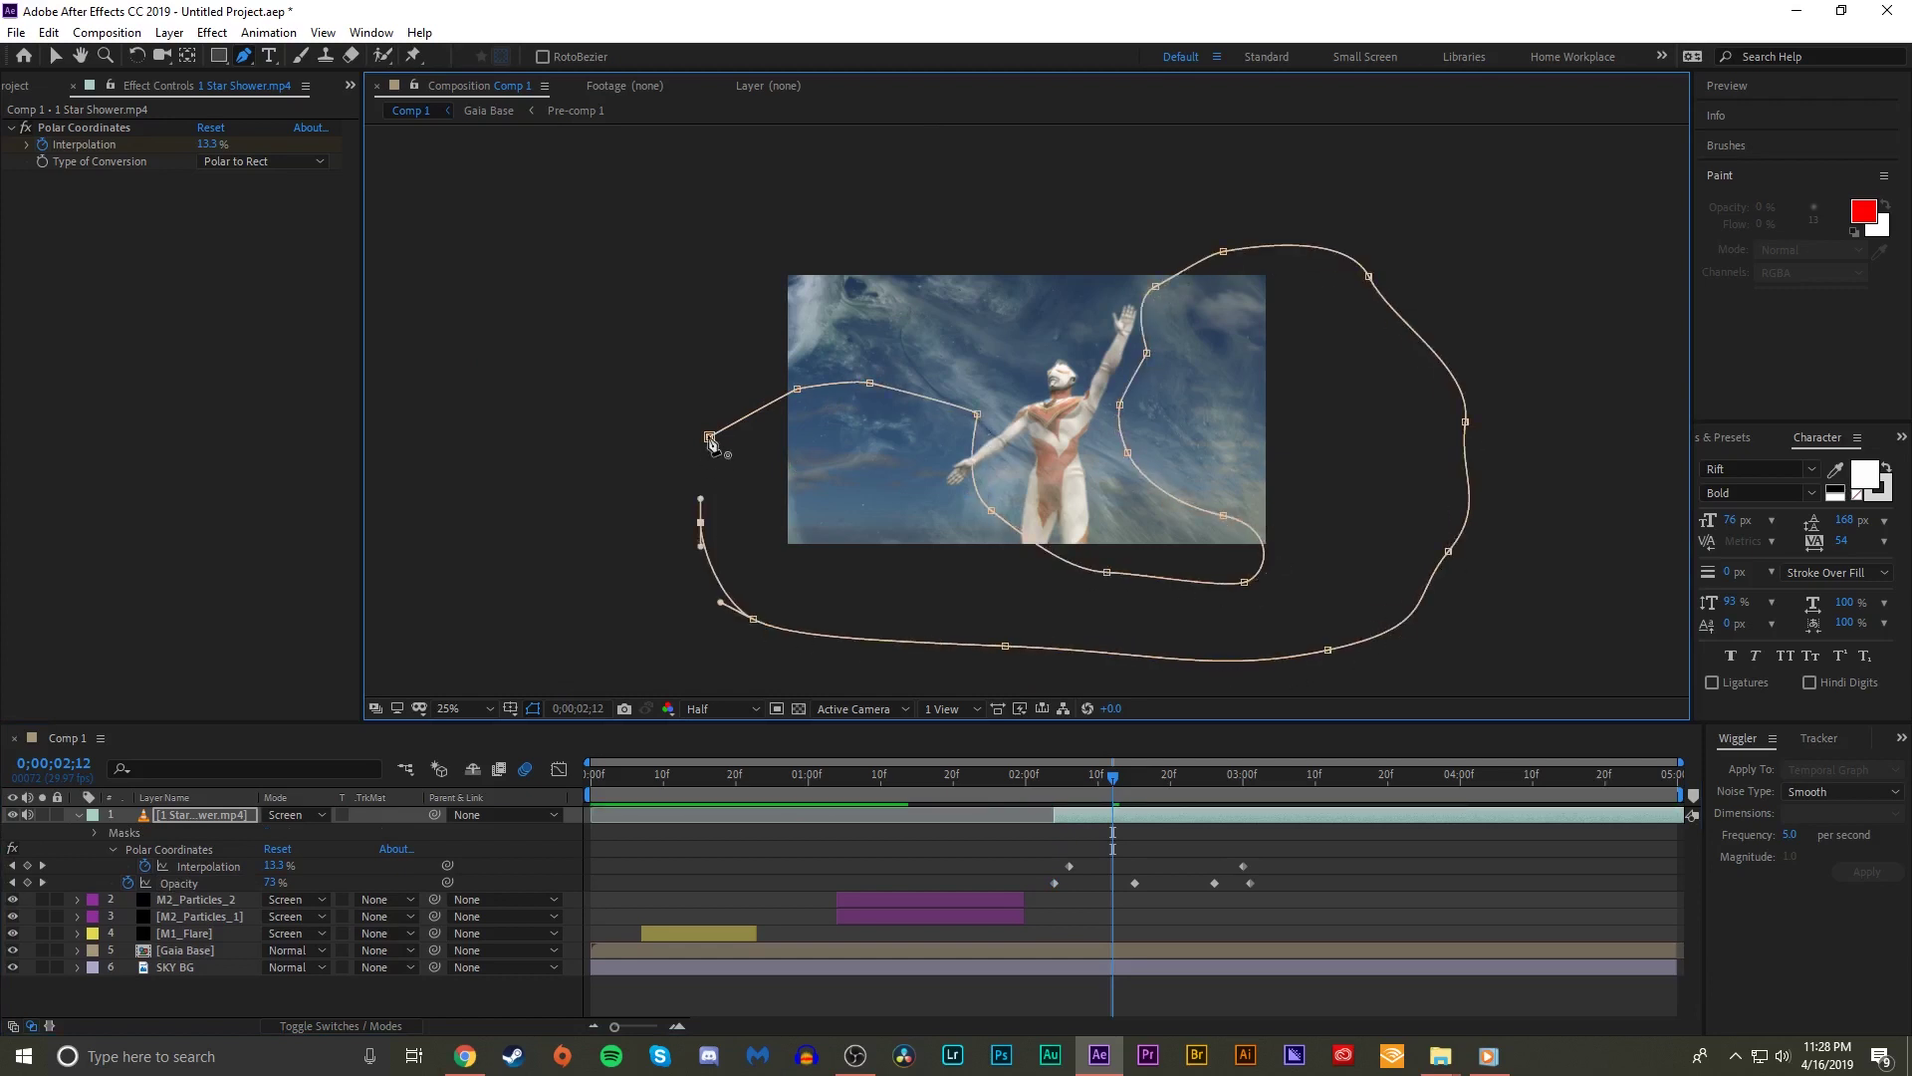
click(709, 436)
- Set the Star Shower layer's mask to Subtract and feather it by about 111 pixels
key(period)
key(f)
click(294, 832)
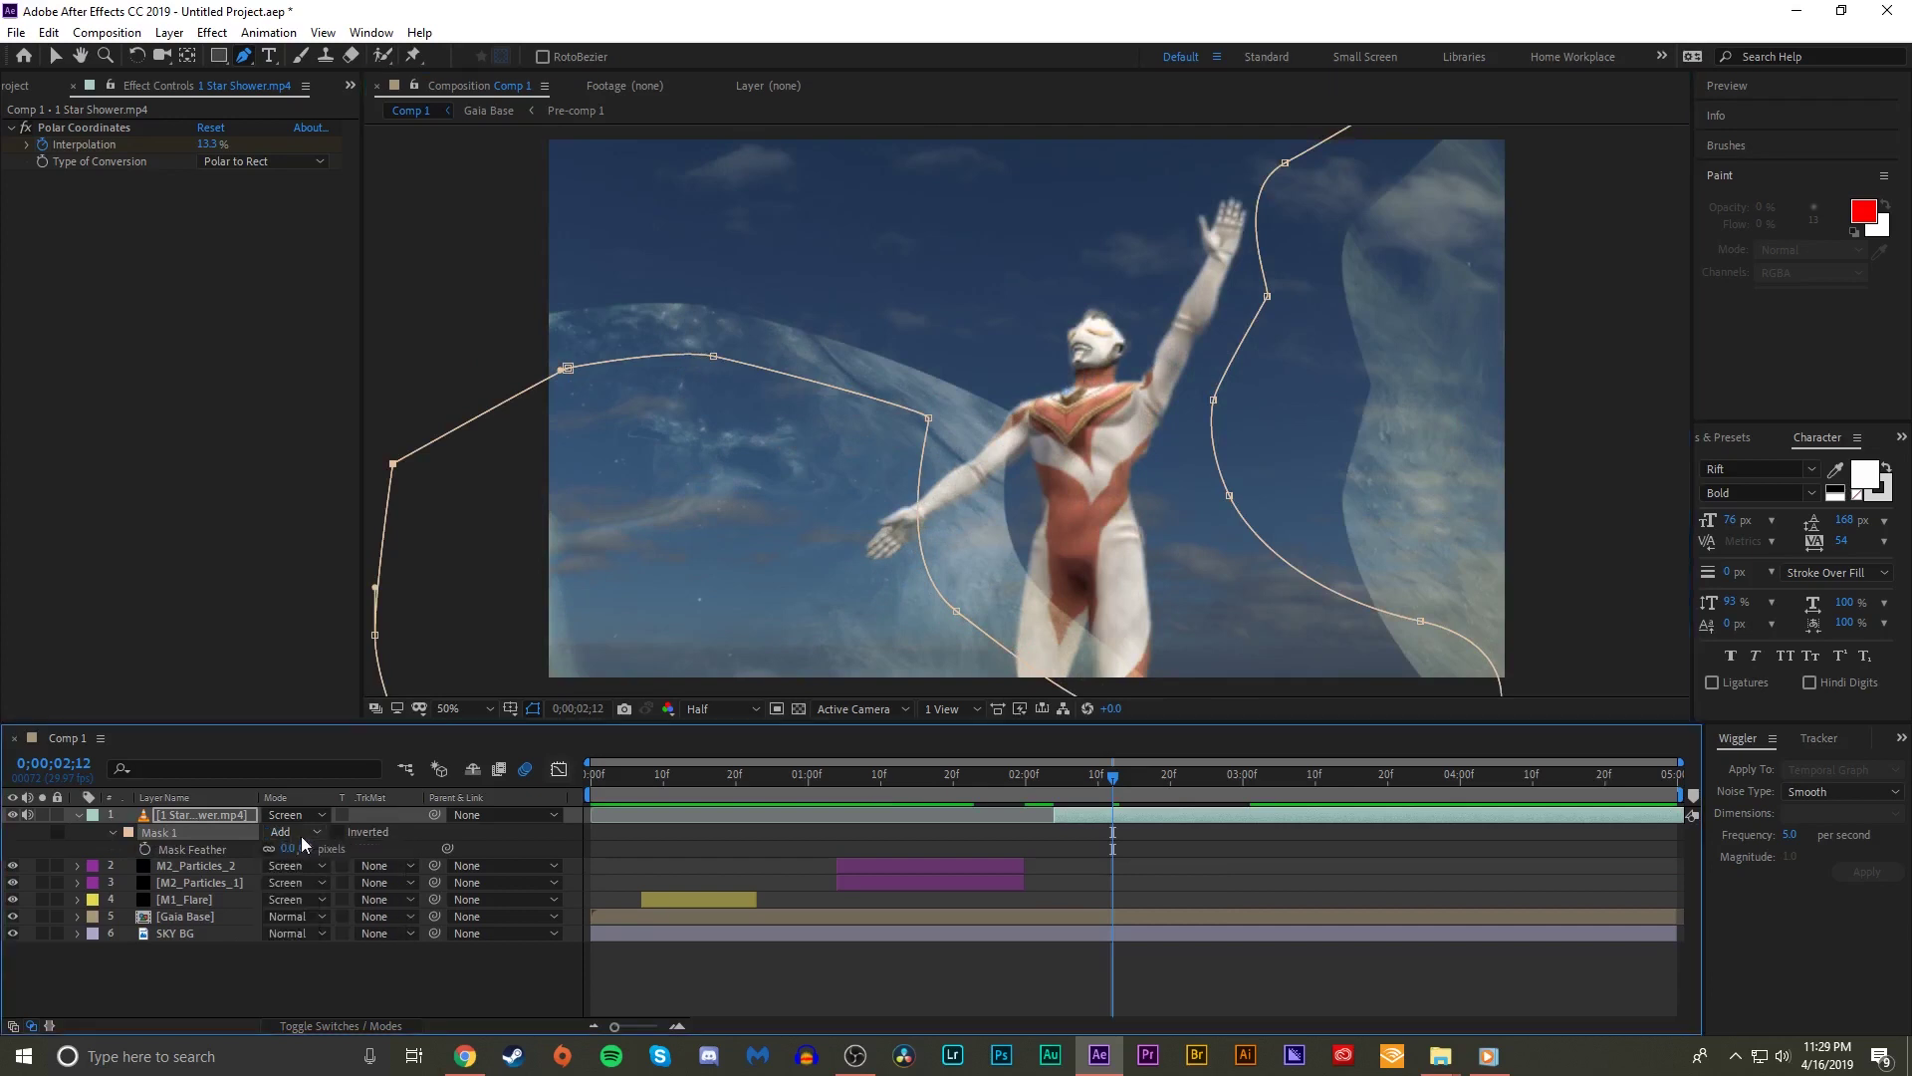
click(304, 896)
drag(283, 849, 349, 847)
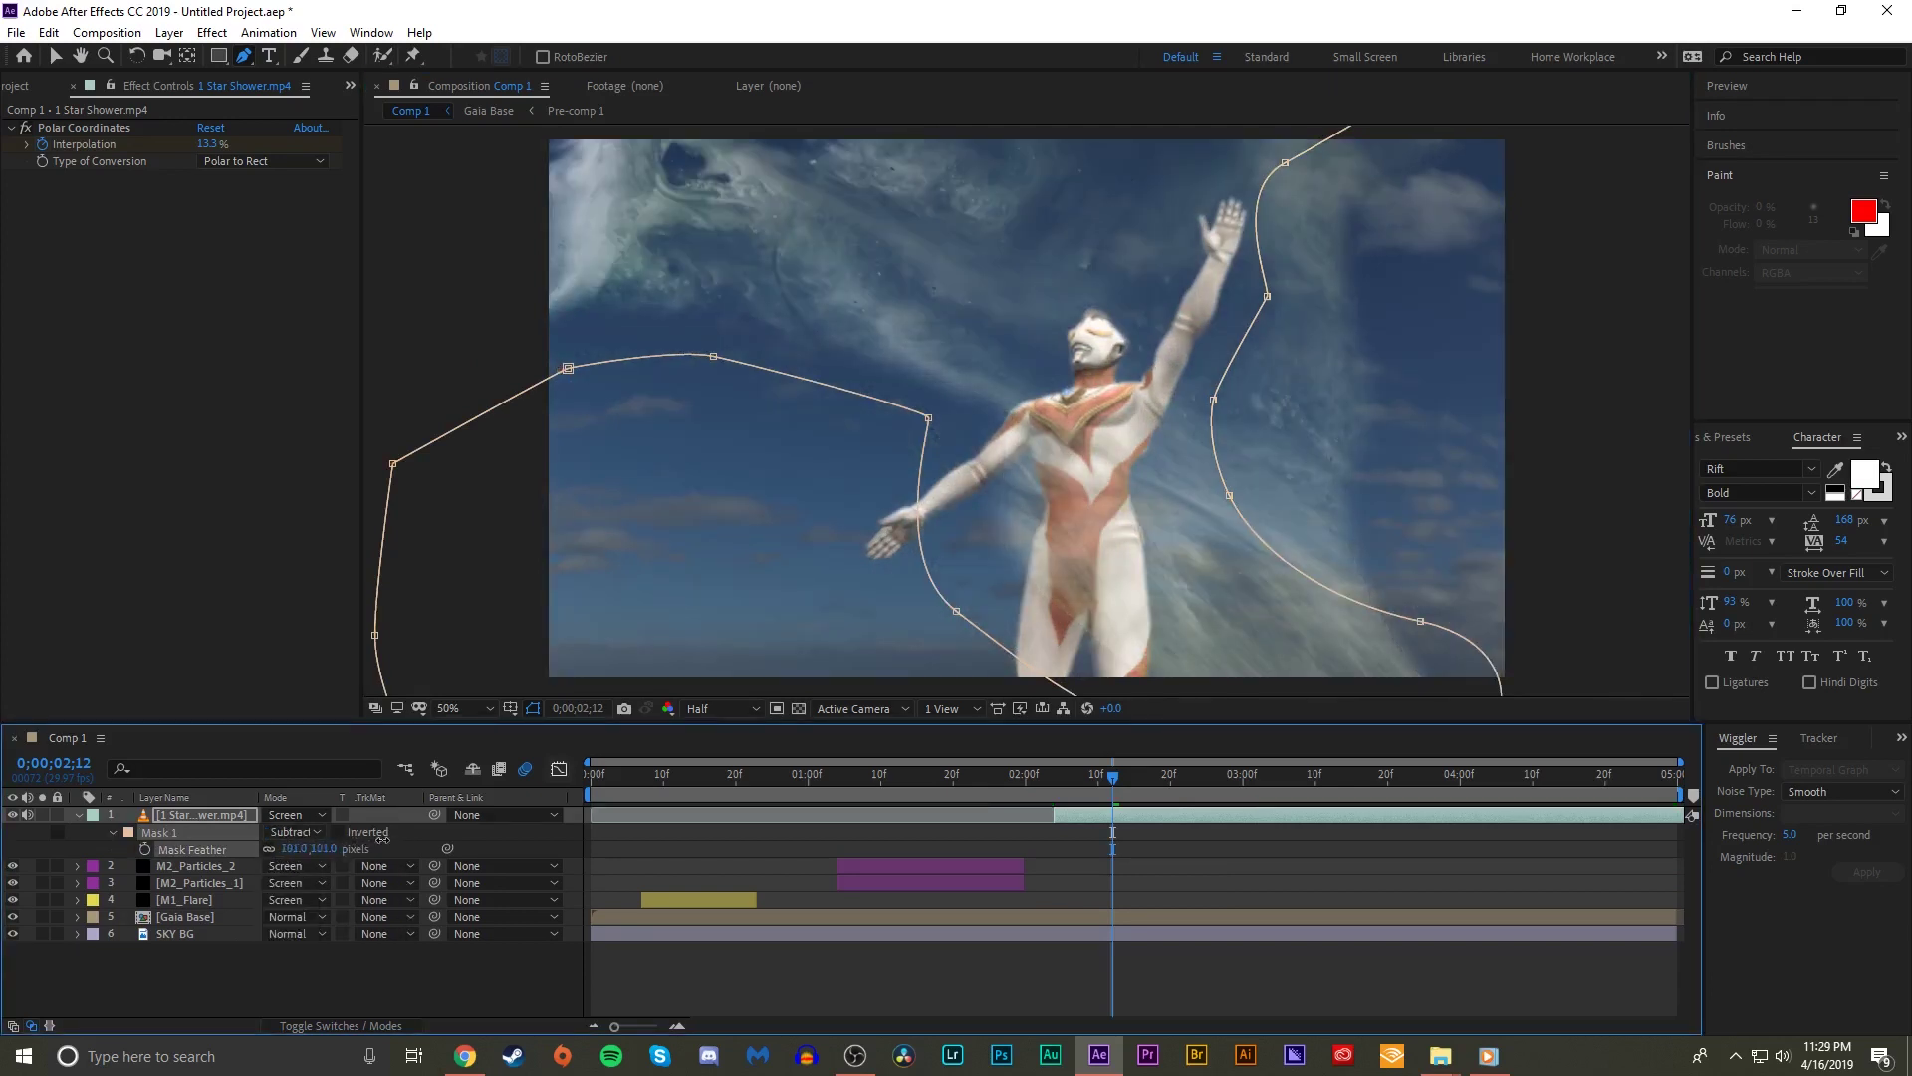
- At 0;00;02;29, set the mask mode to None and compare the layer with Polar Coordinates off and on
drag(1092, 777, 1235, 784)
click(313, 832)
click(313, 849)
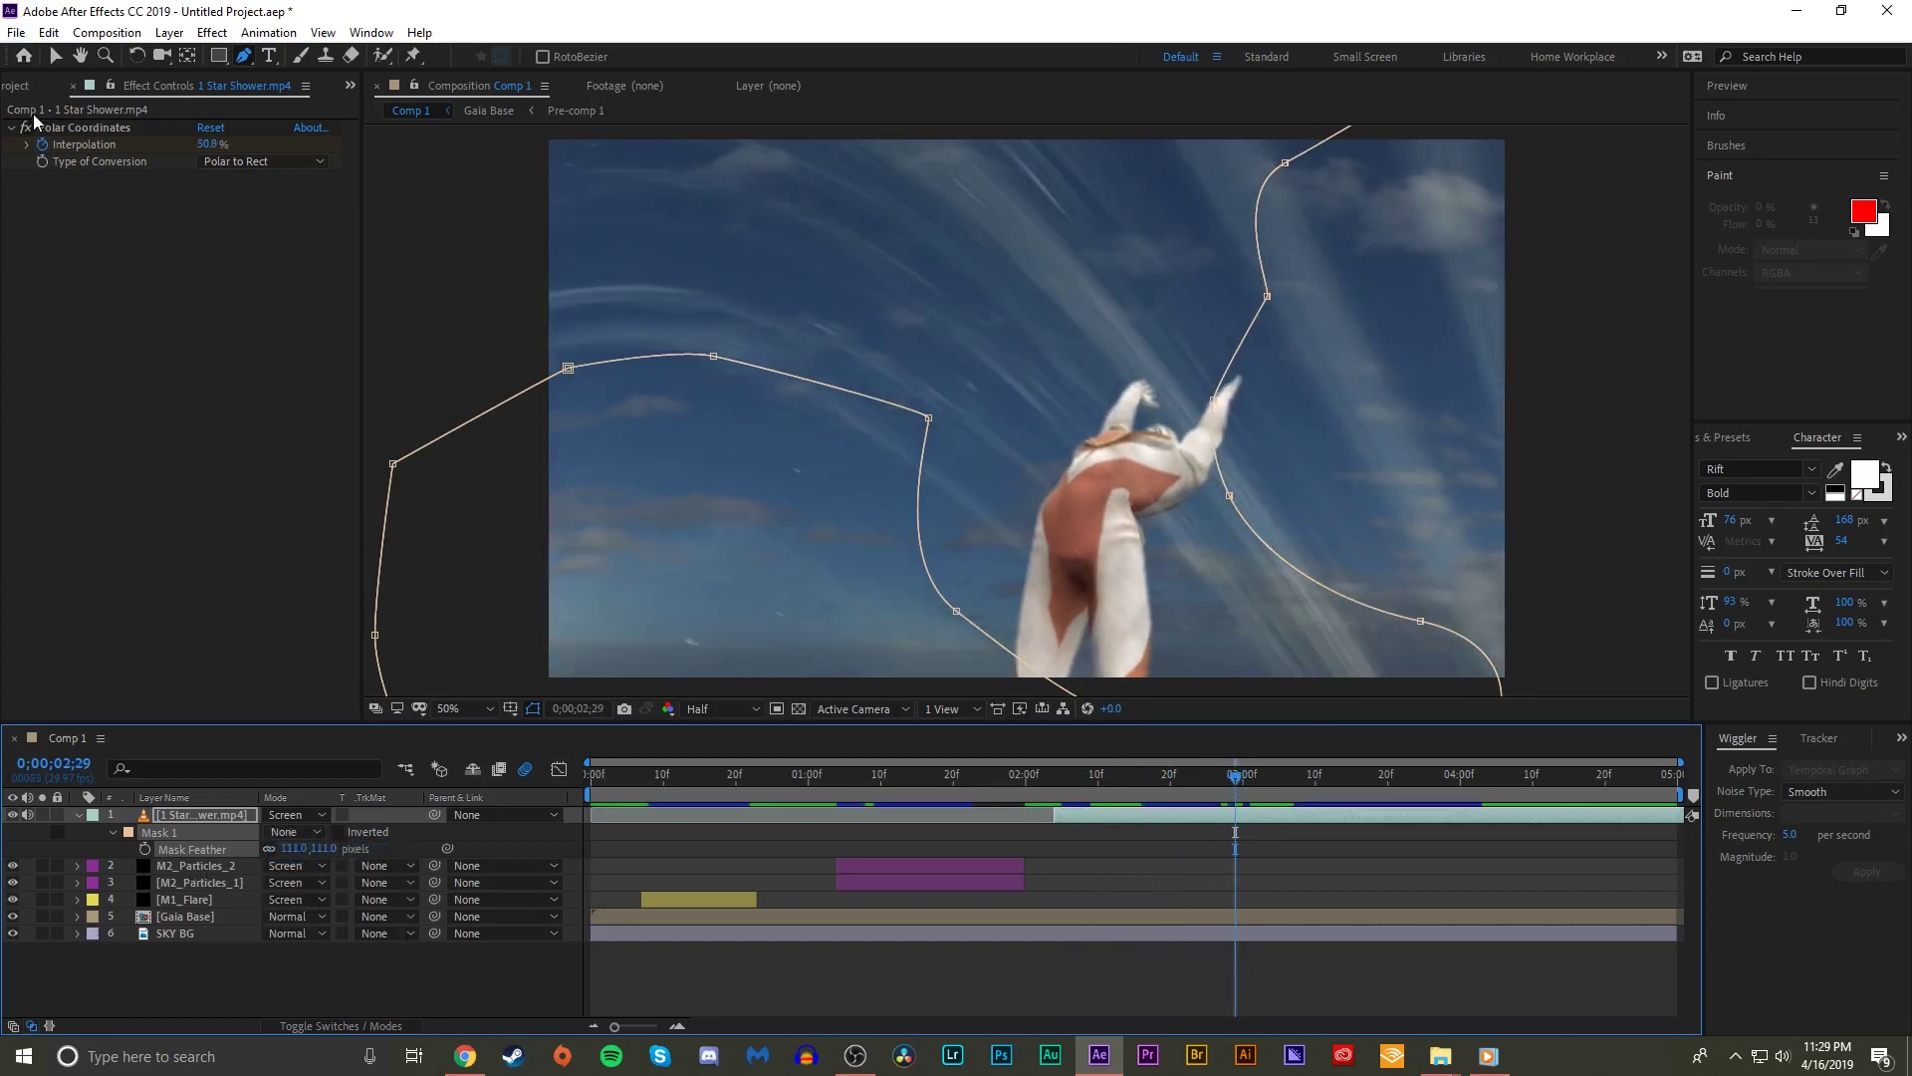
click(31, 129)
key(comma)
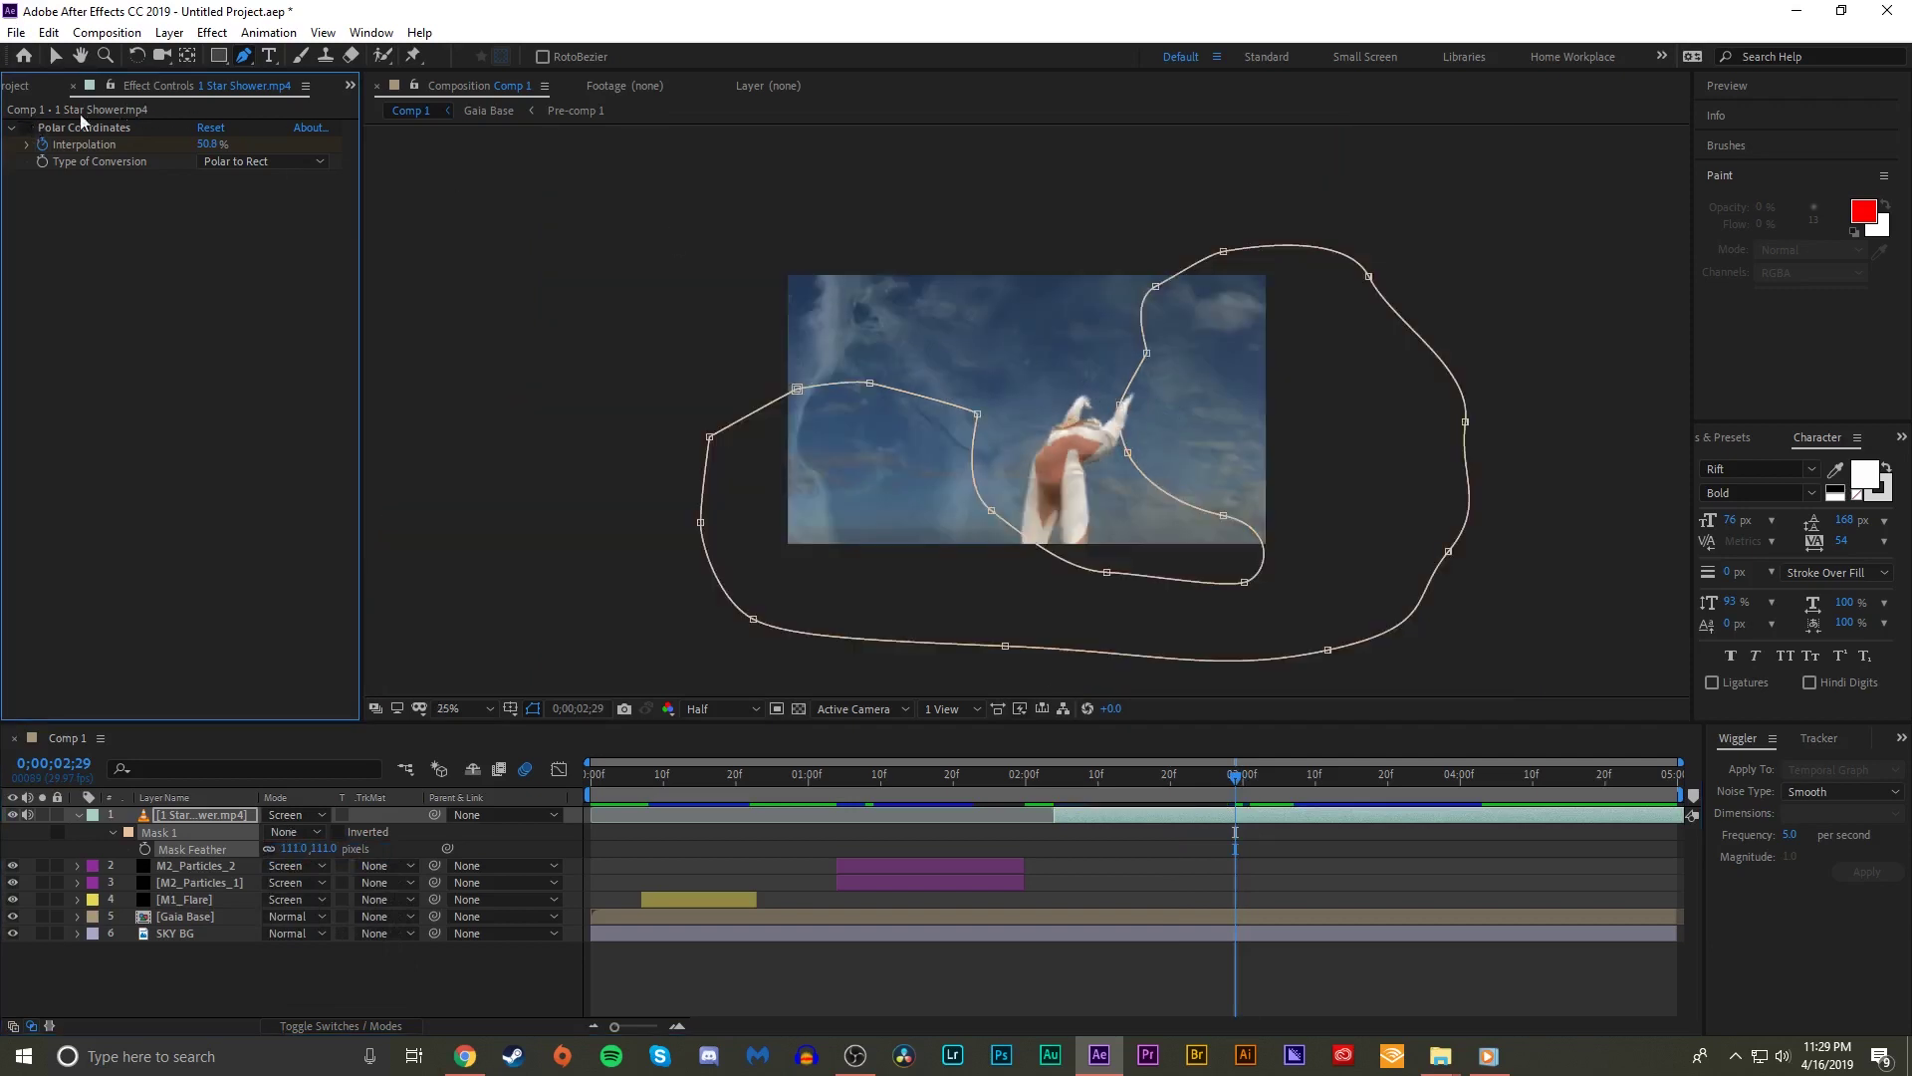
click(24, 128)
key(period)
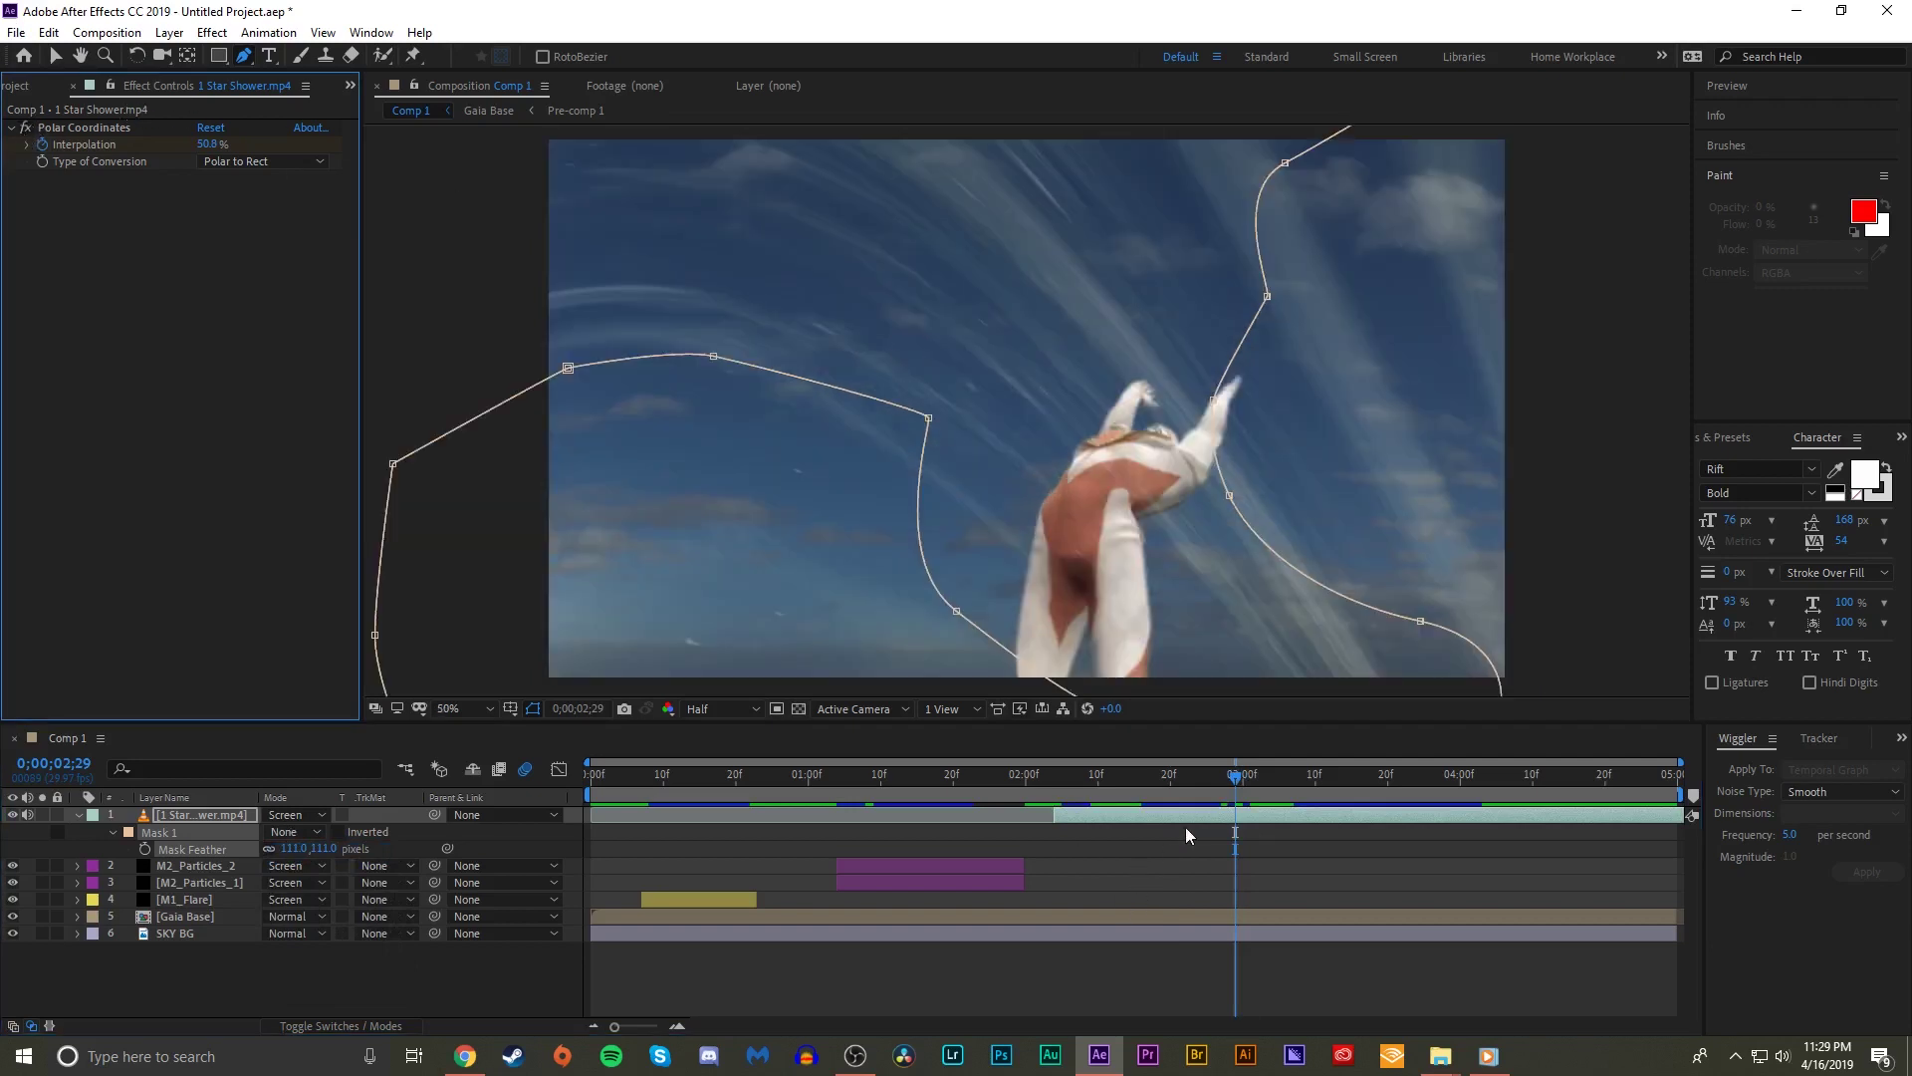
- Delete the mask from the Star Shower layer
key(v)
click(193, 837)
key(Delete)
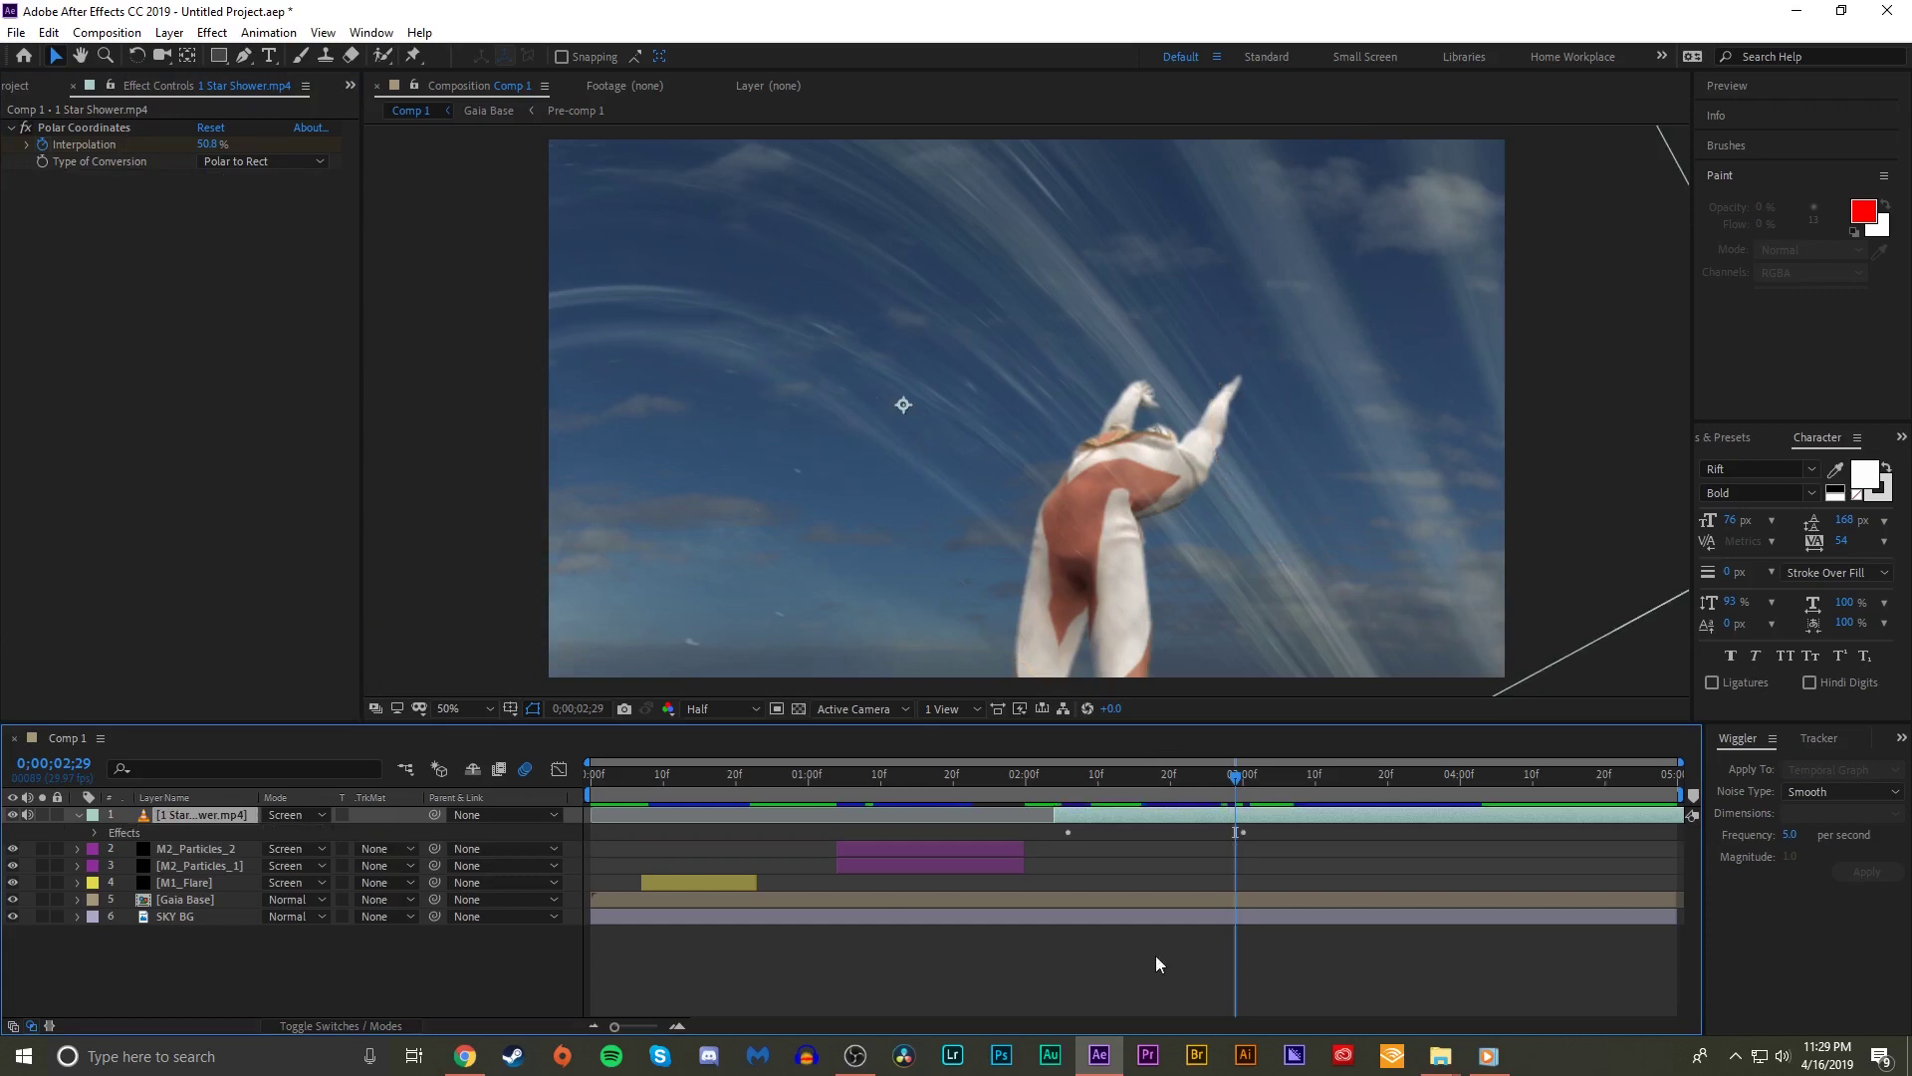
- Pre-compose the Star Shower layer as M3_Nebula with all attributes moved into it, and set the new layer's blending mode to Screen
right_click(1190, 827)
click(1285, 793)
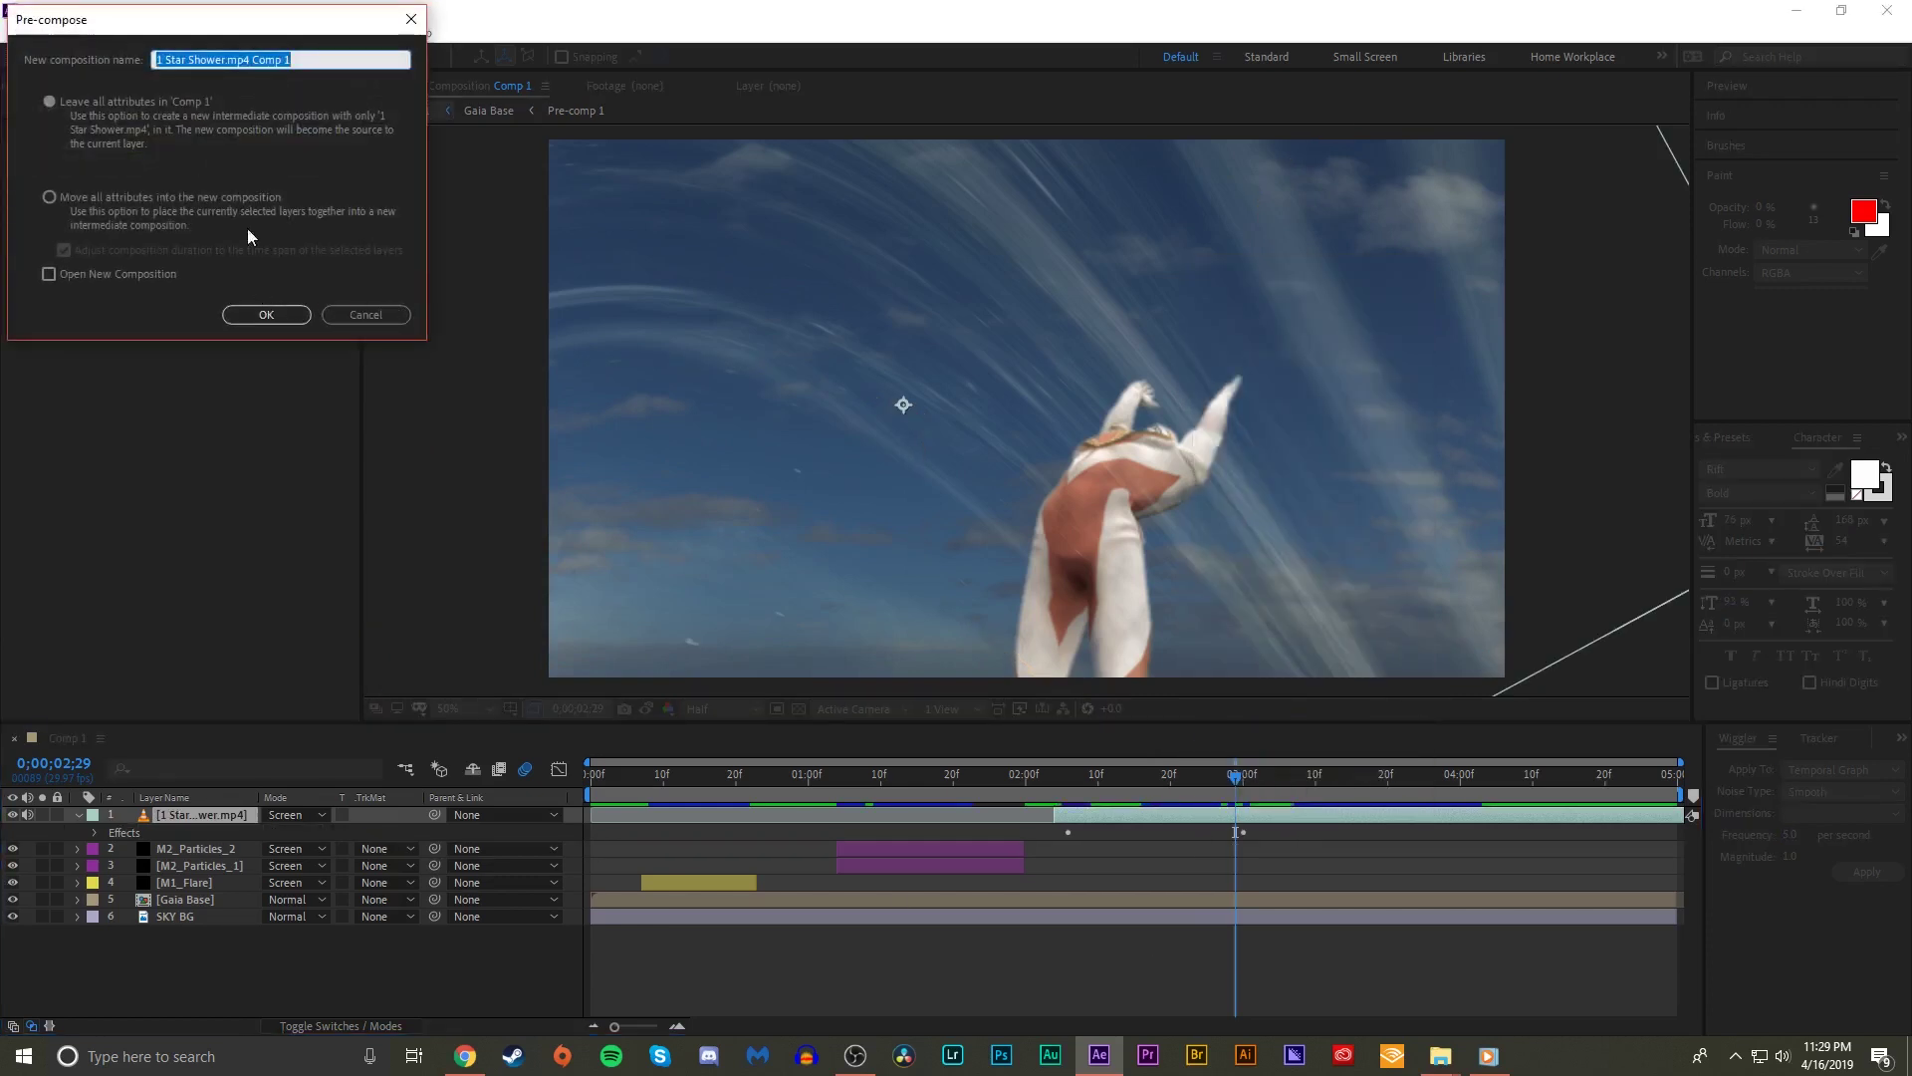
click(233, 192)
click(305, 60)
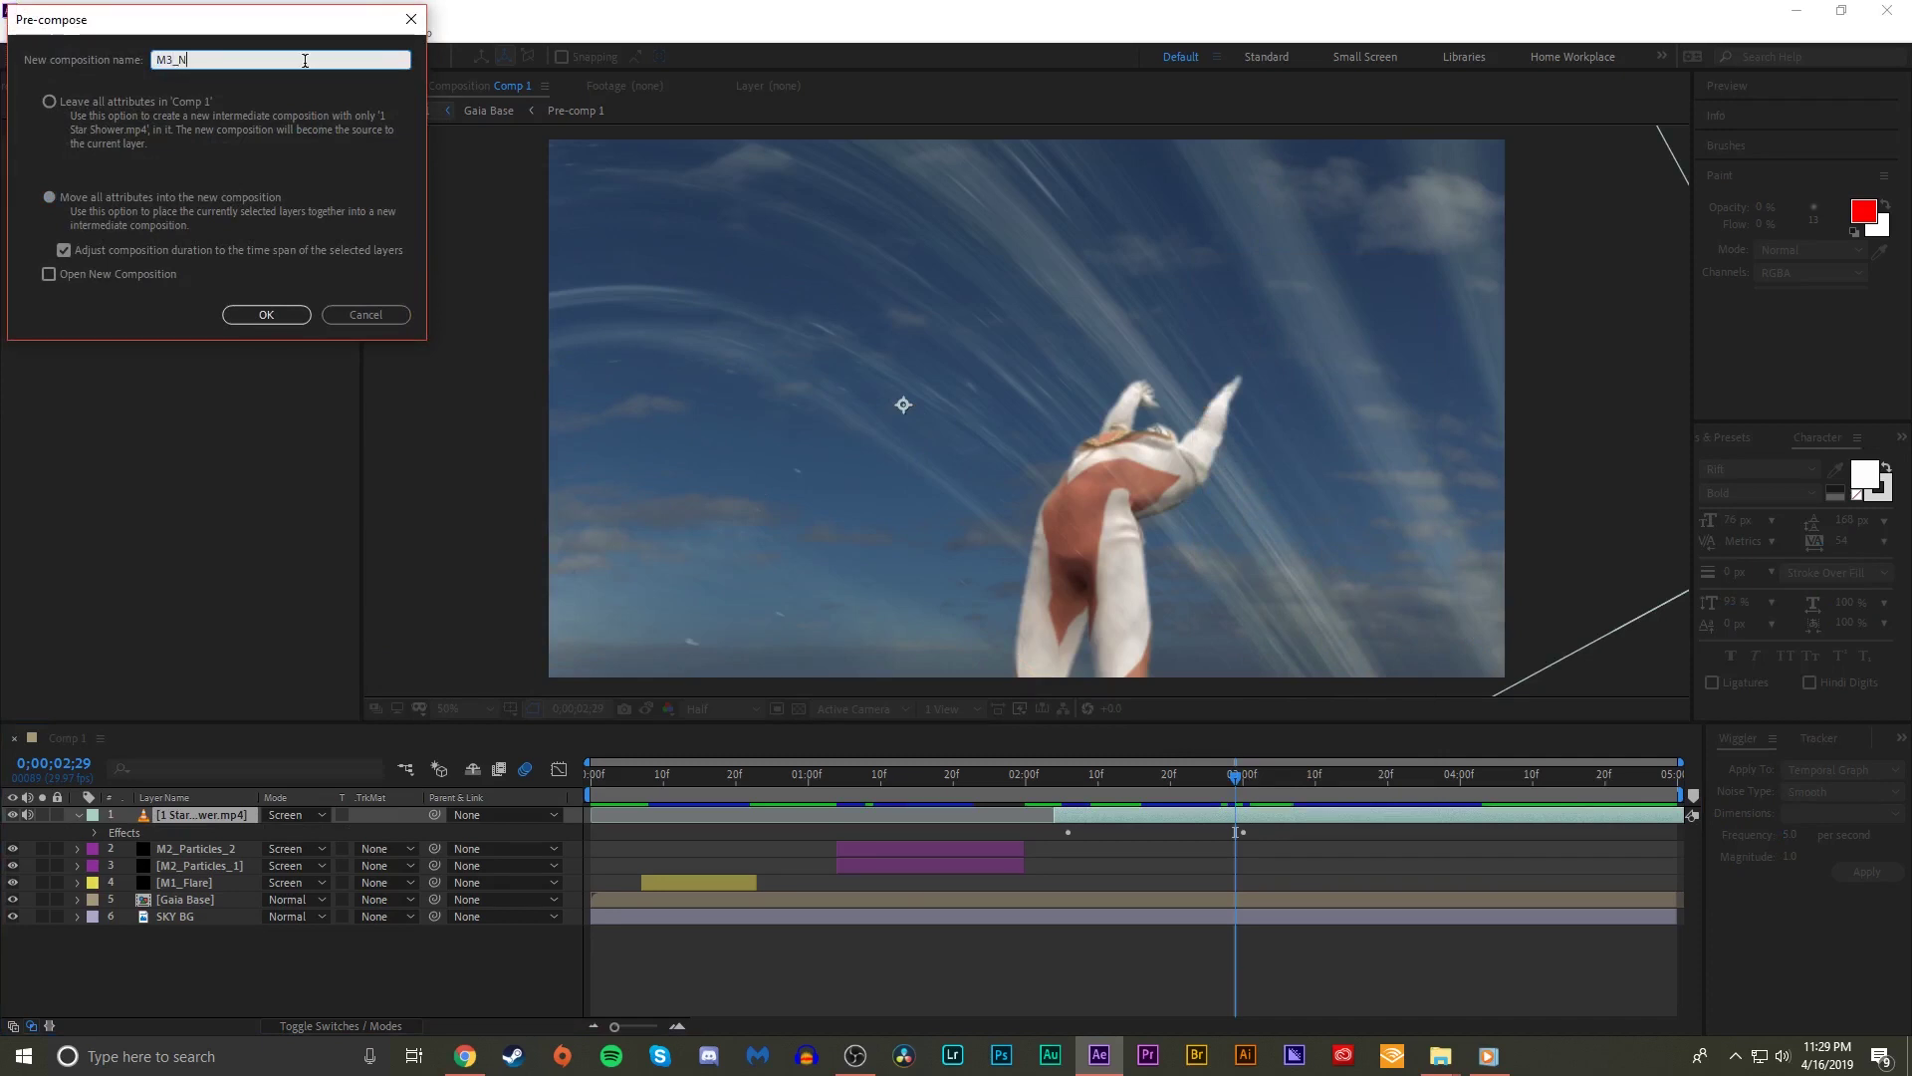
text(M3_Nebula)
key(Return)
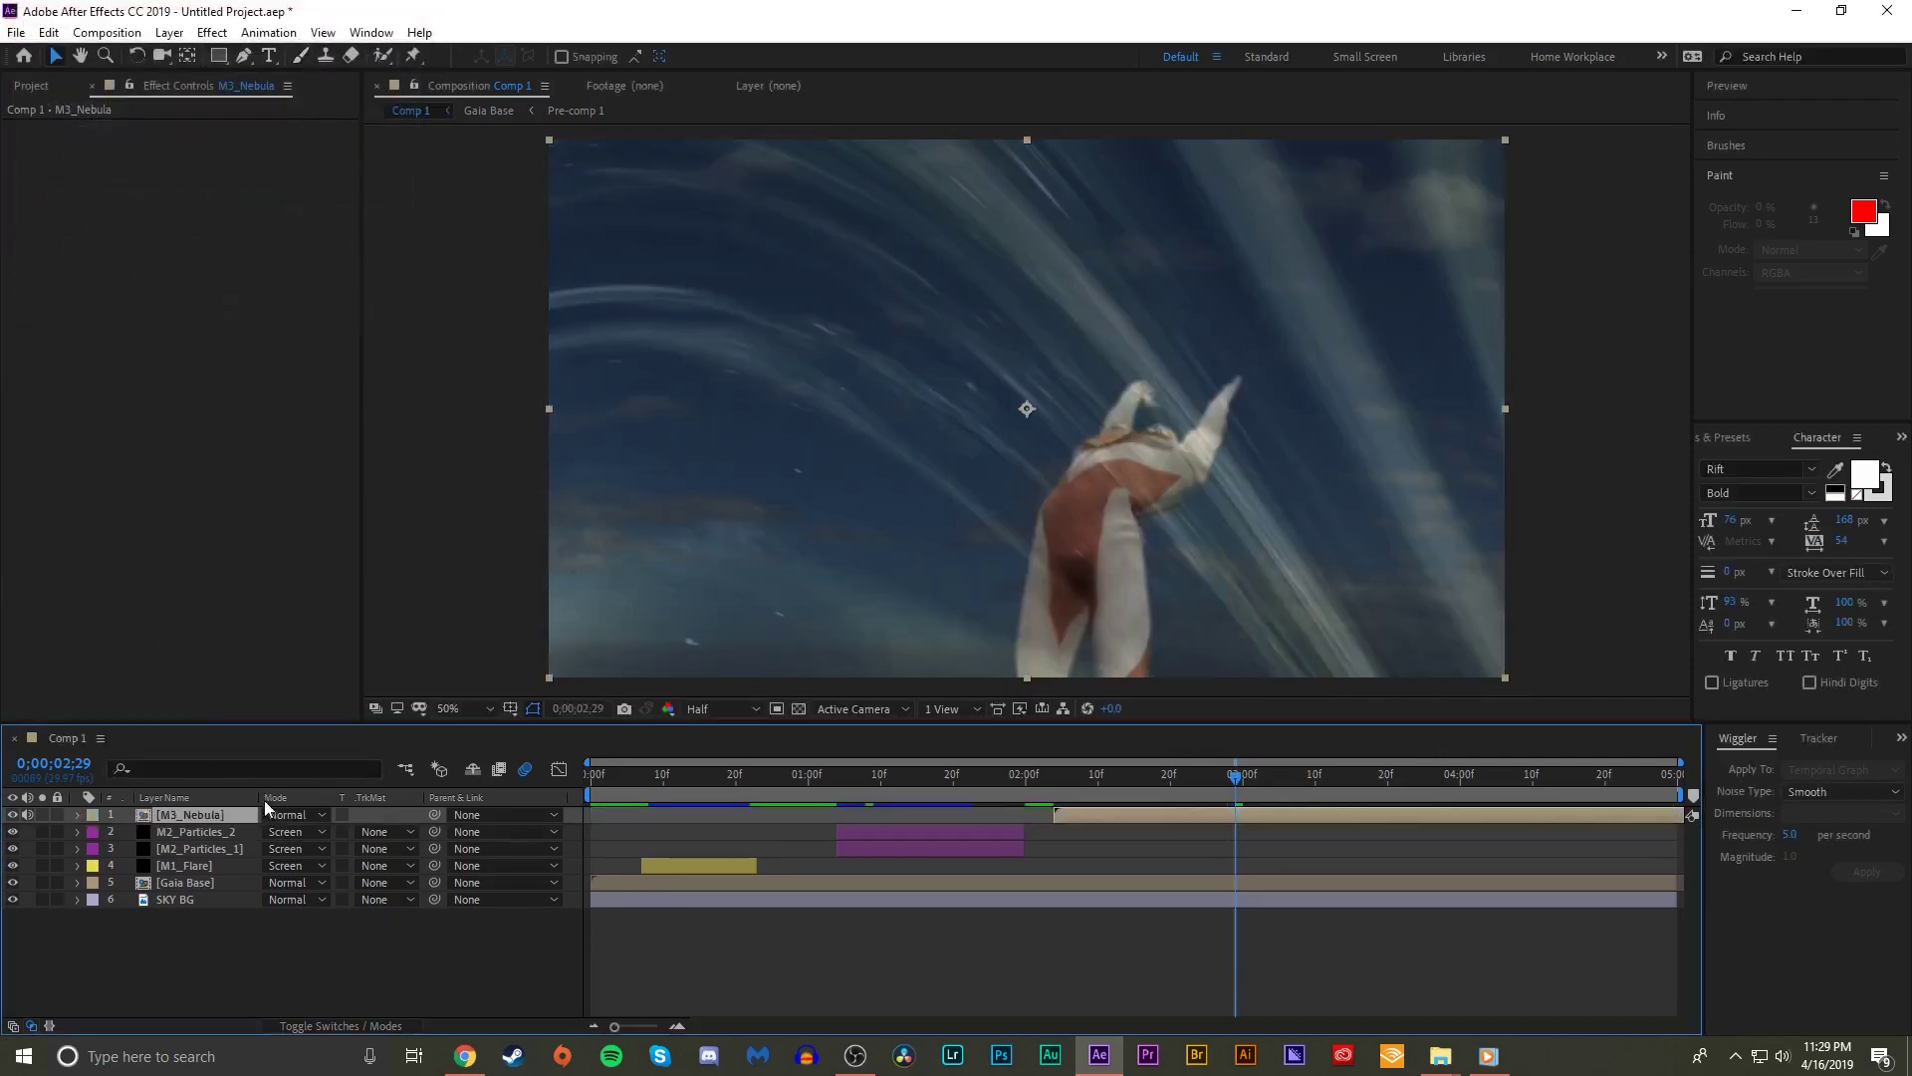
click(294, 814)
click(359, 409)
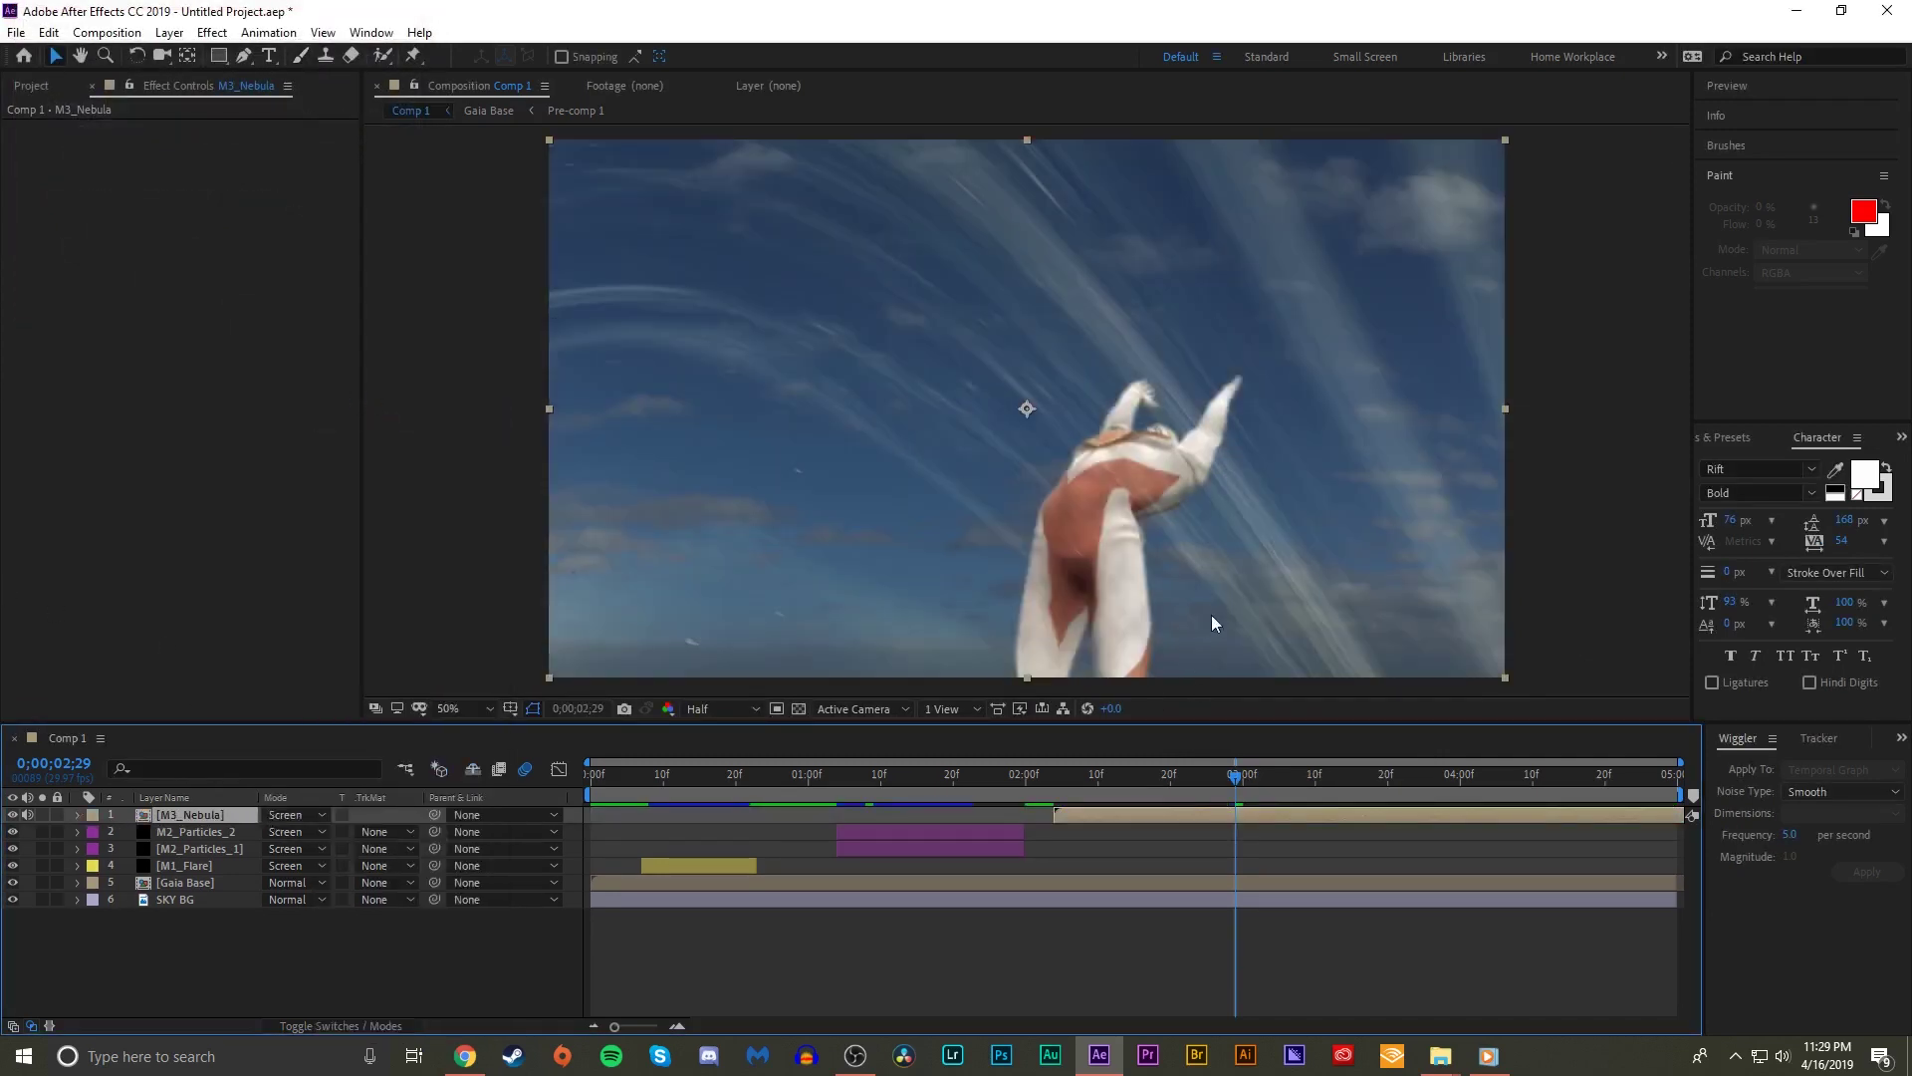
- At 0;00;02;15, draw a freeform mask around the lower part of M3_Nebula, set it to Subtract and feather it by 300 pixels
mouse_move(1144, 785)
mouse_down()
mouse_move(1080, 783)
mouse_move(1138, 792)
mouse_up()
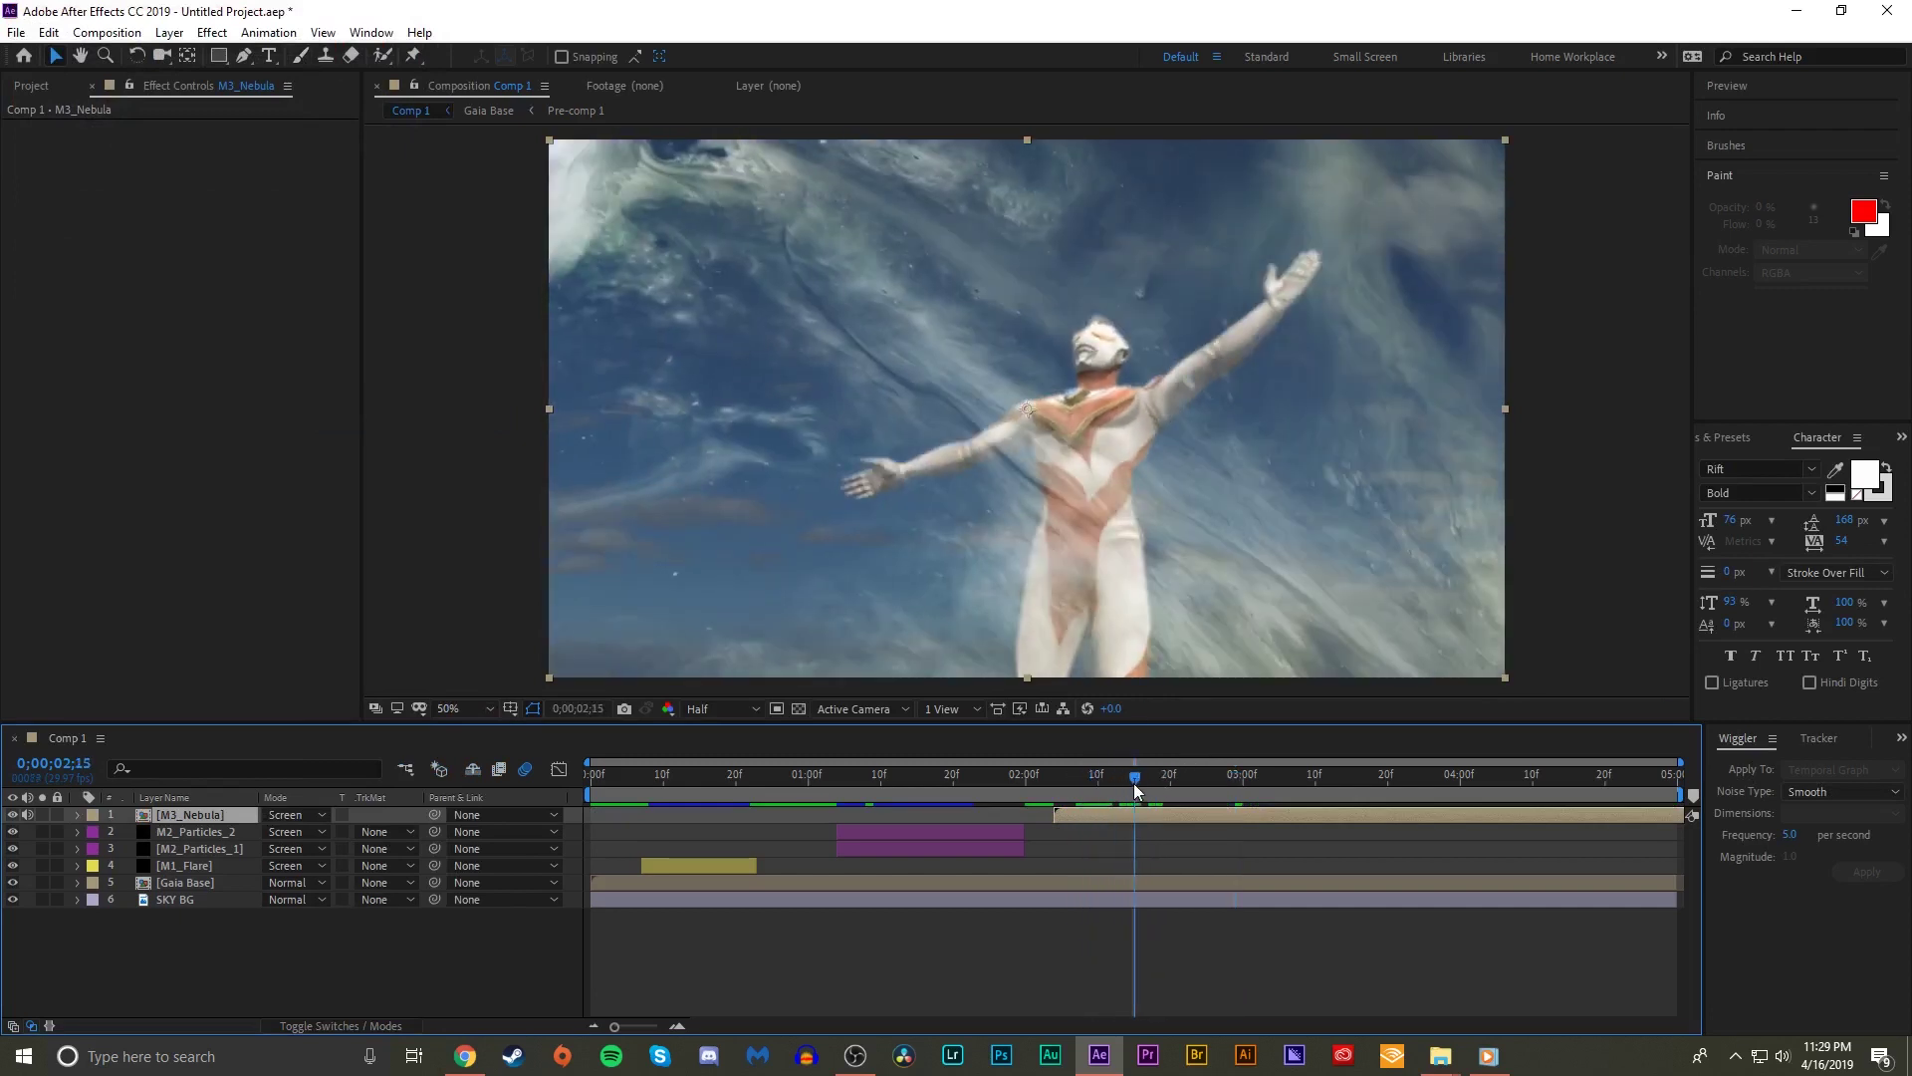
key(comma)
click(1013, 567)
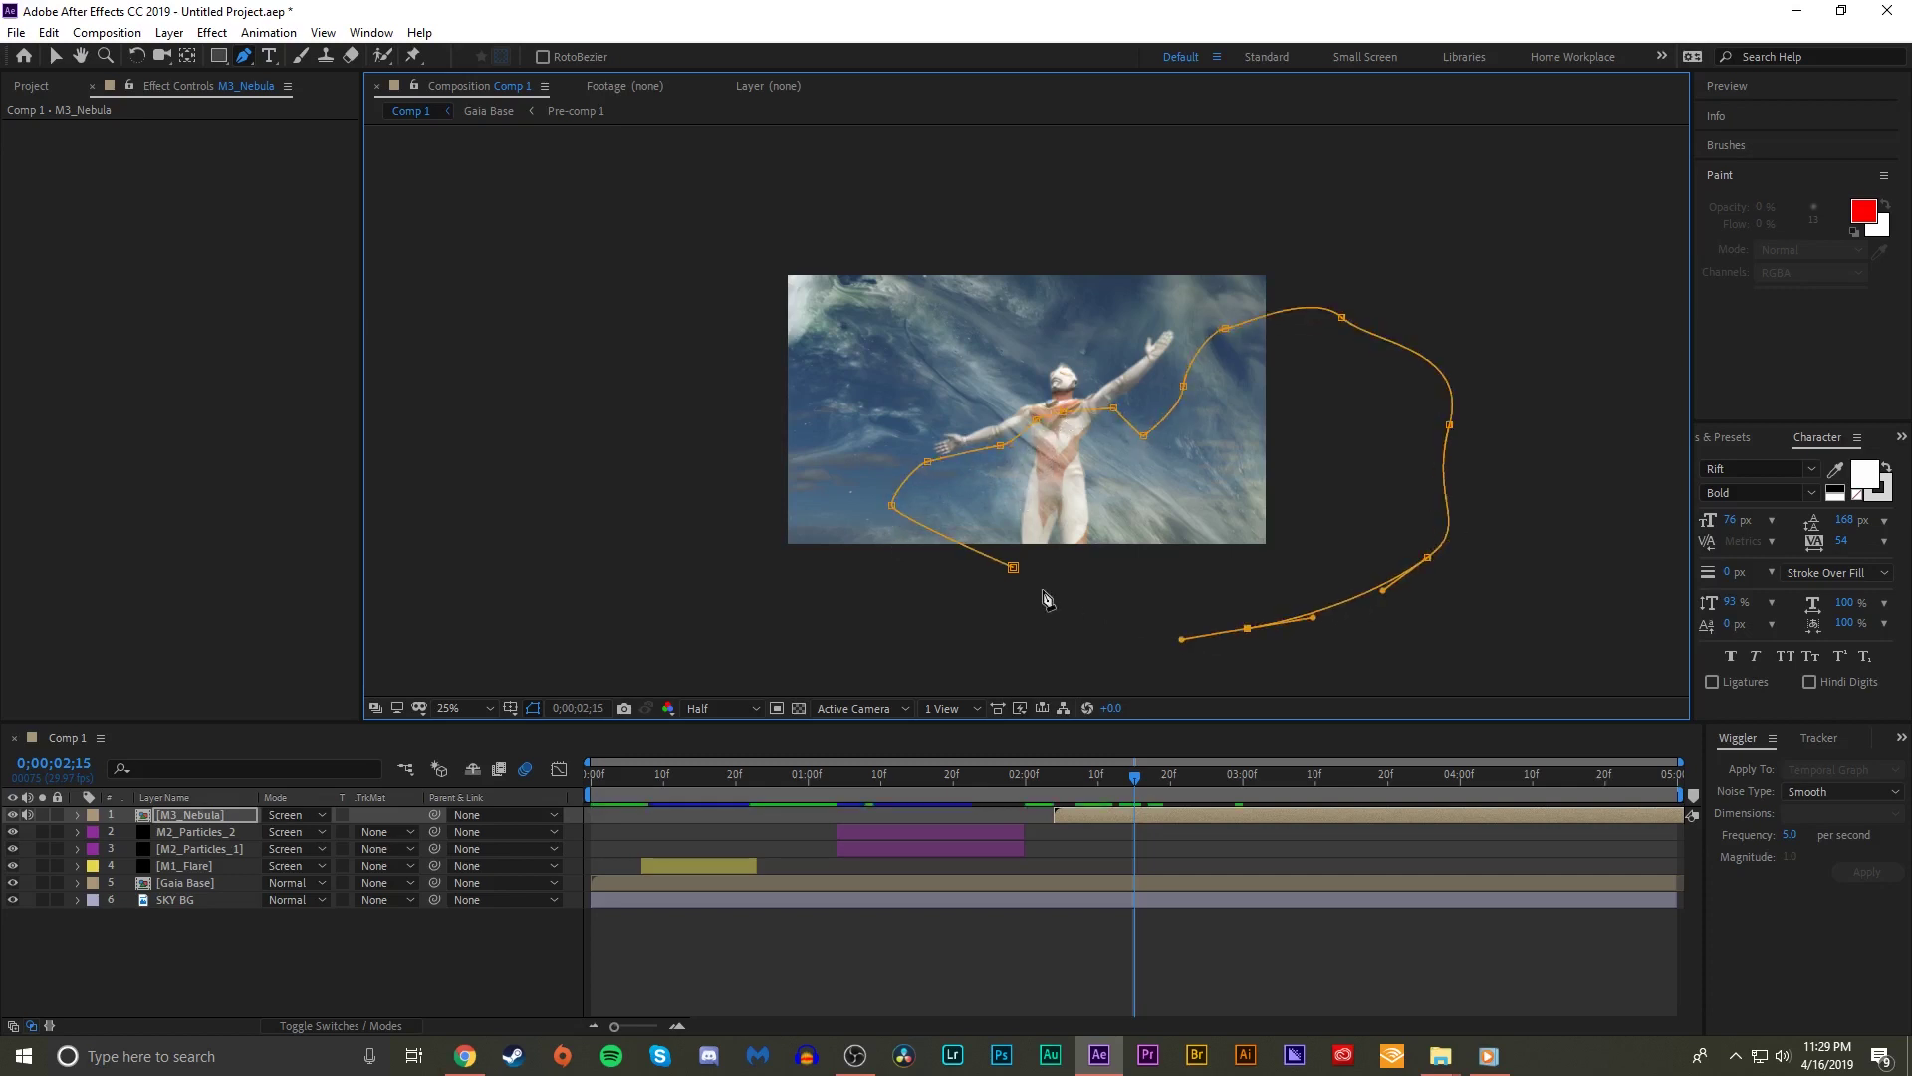
key(m)
key(period)
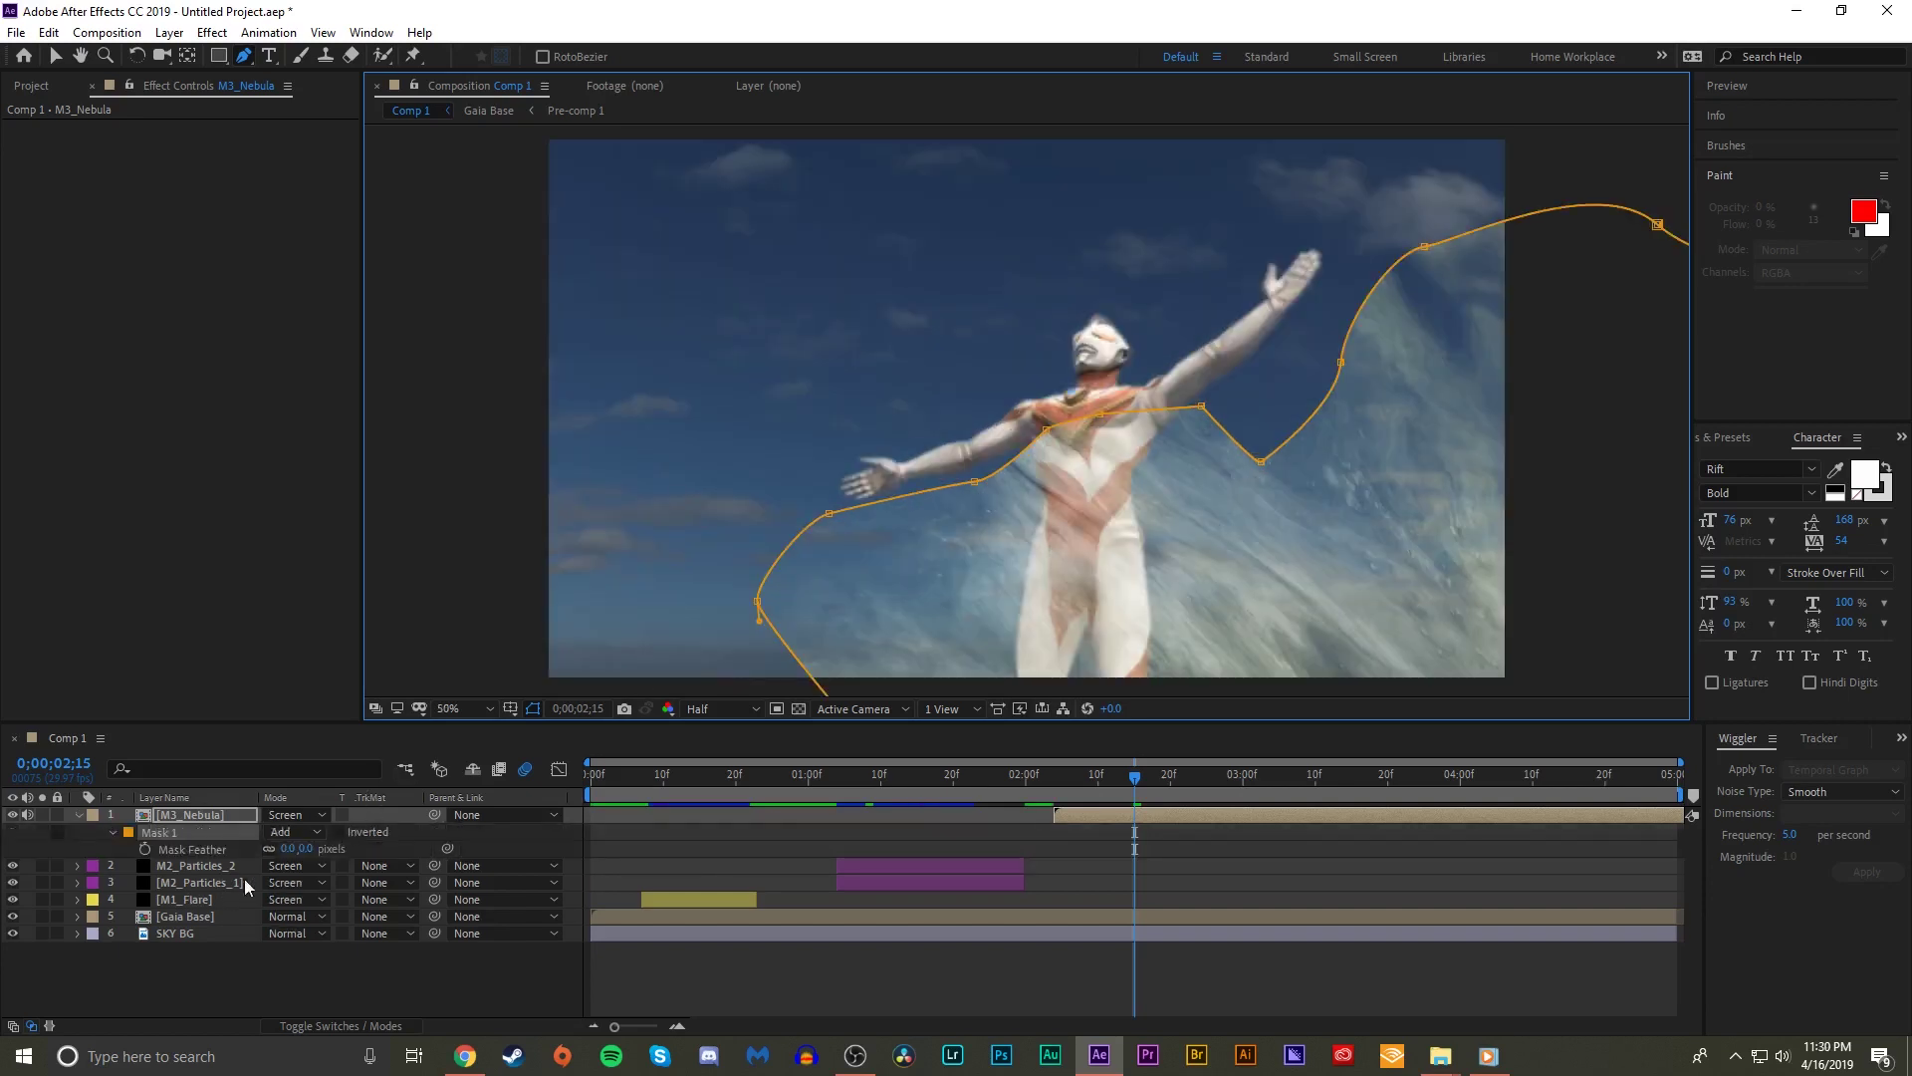
key(s)
key(f)
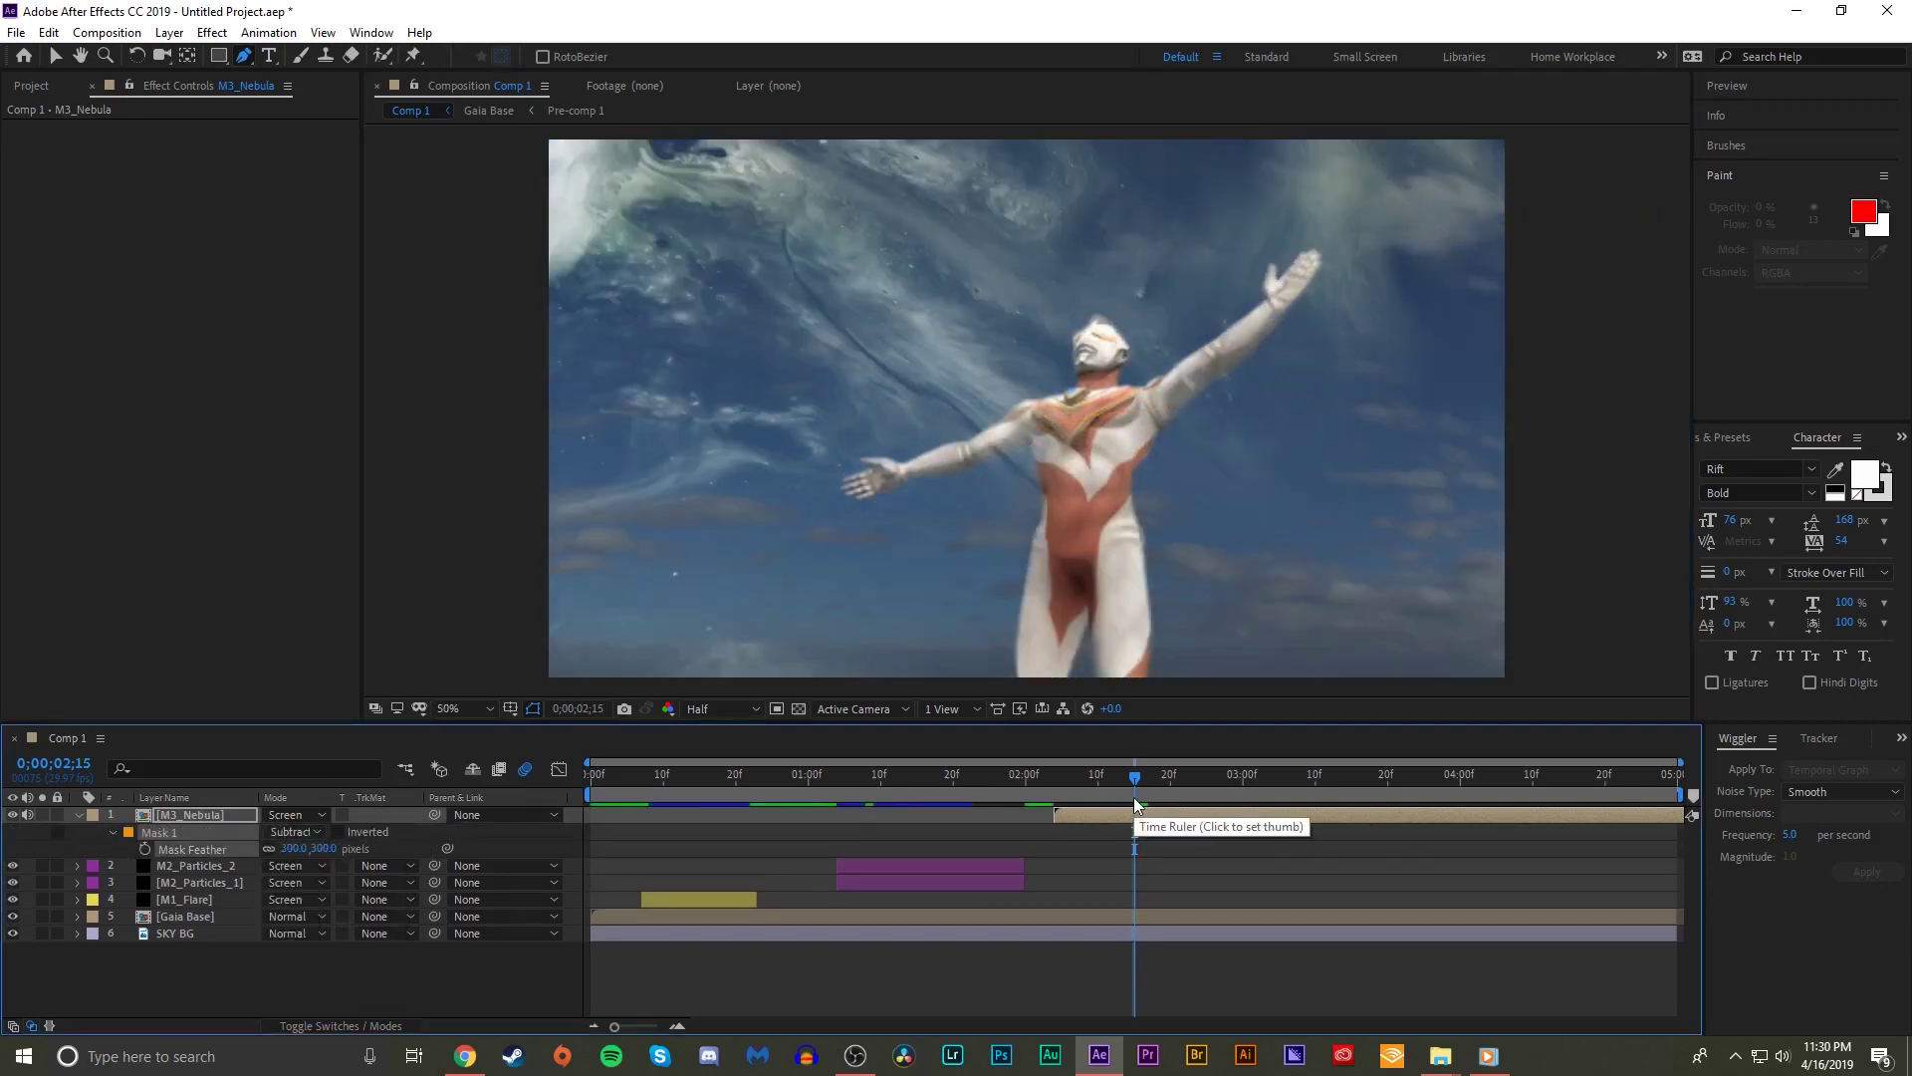
key(space)
click(1026, 785)
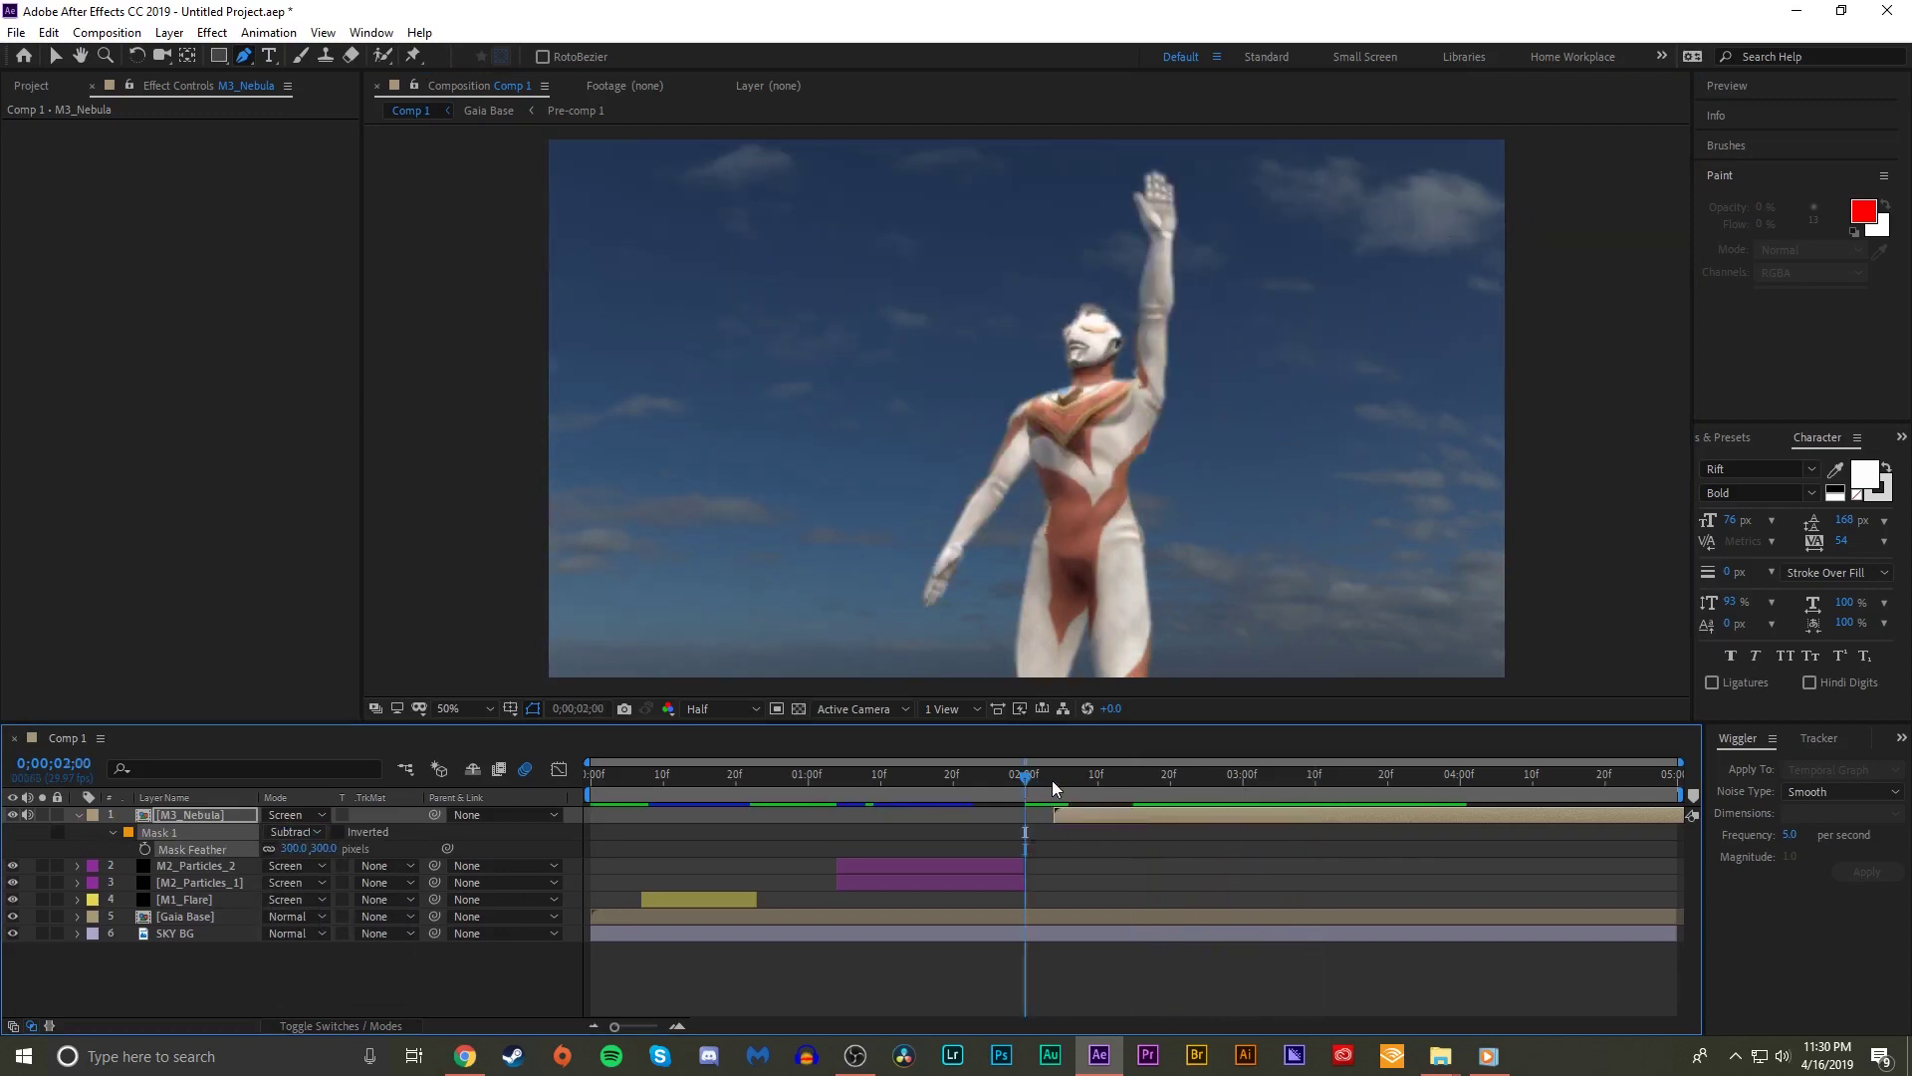
- At 0;00;02;19, add a Glow effect to M3_Nebula, lowering the threshold to about 36% and raising the radius to about 149
click(1070, 780)
drag(1074, 782, 1165, 786)
key(ctrl+space)
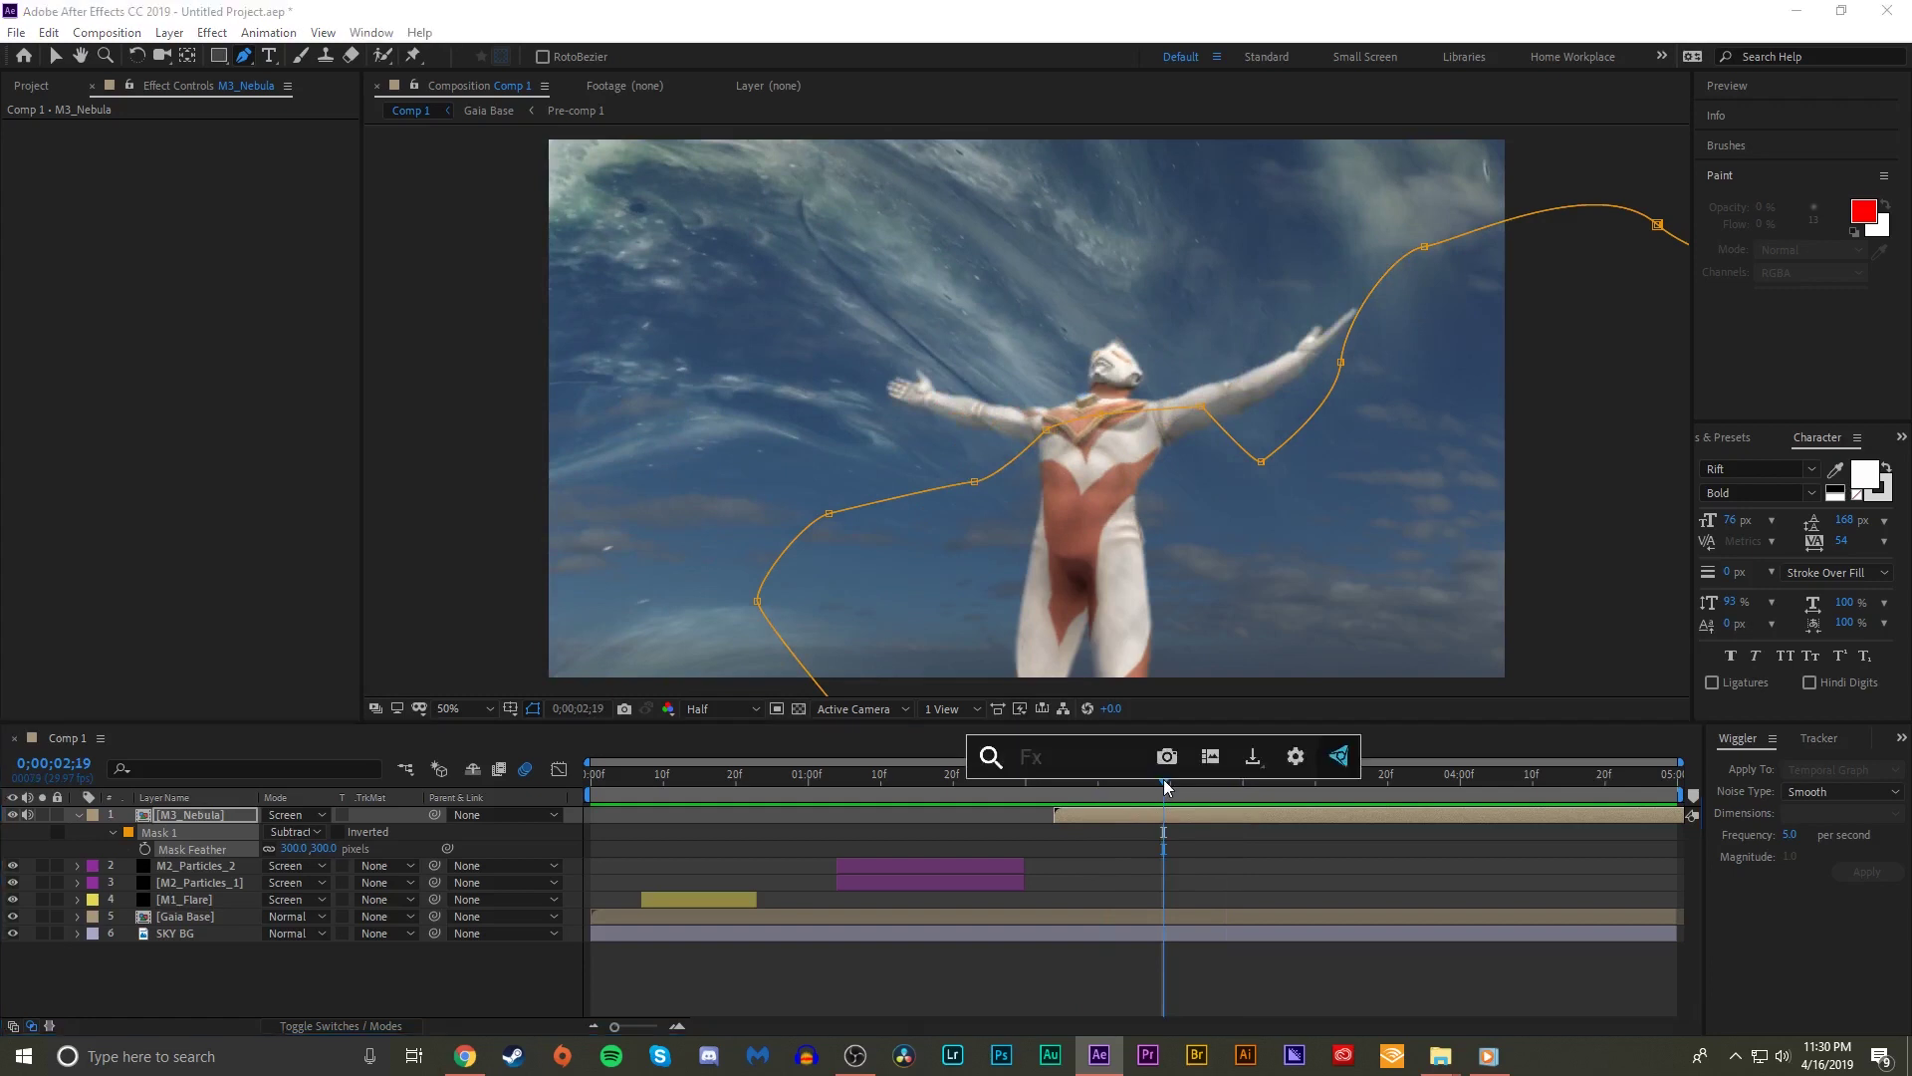
text(glo)
click(1079, 810)
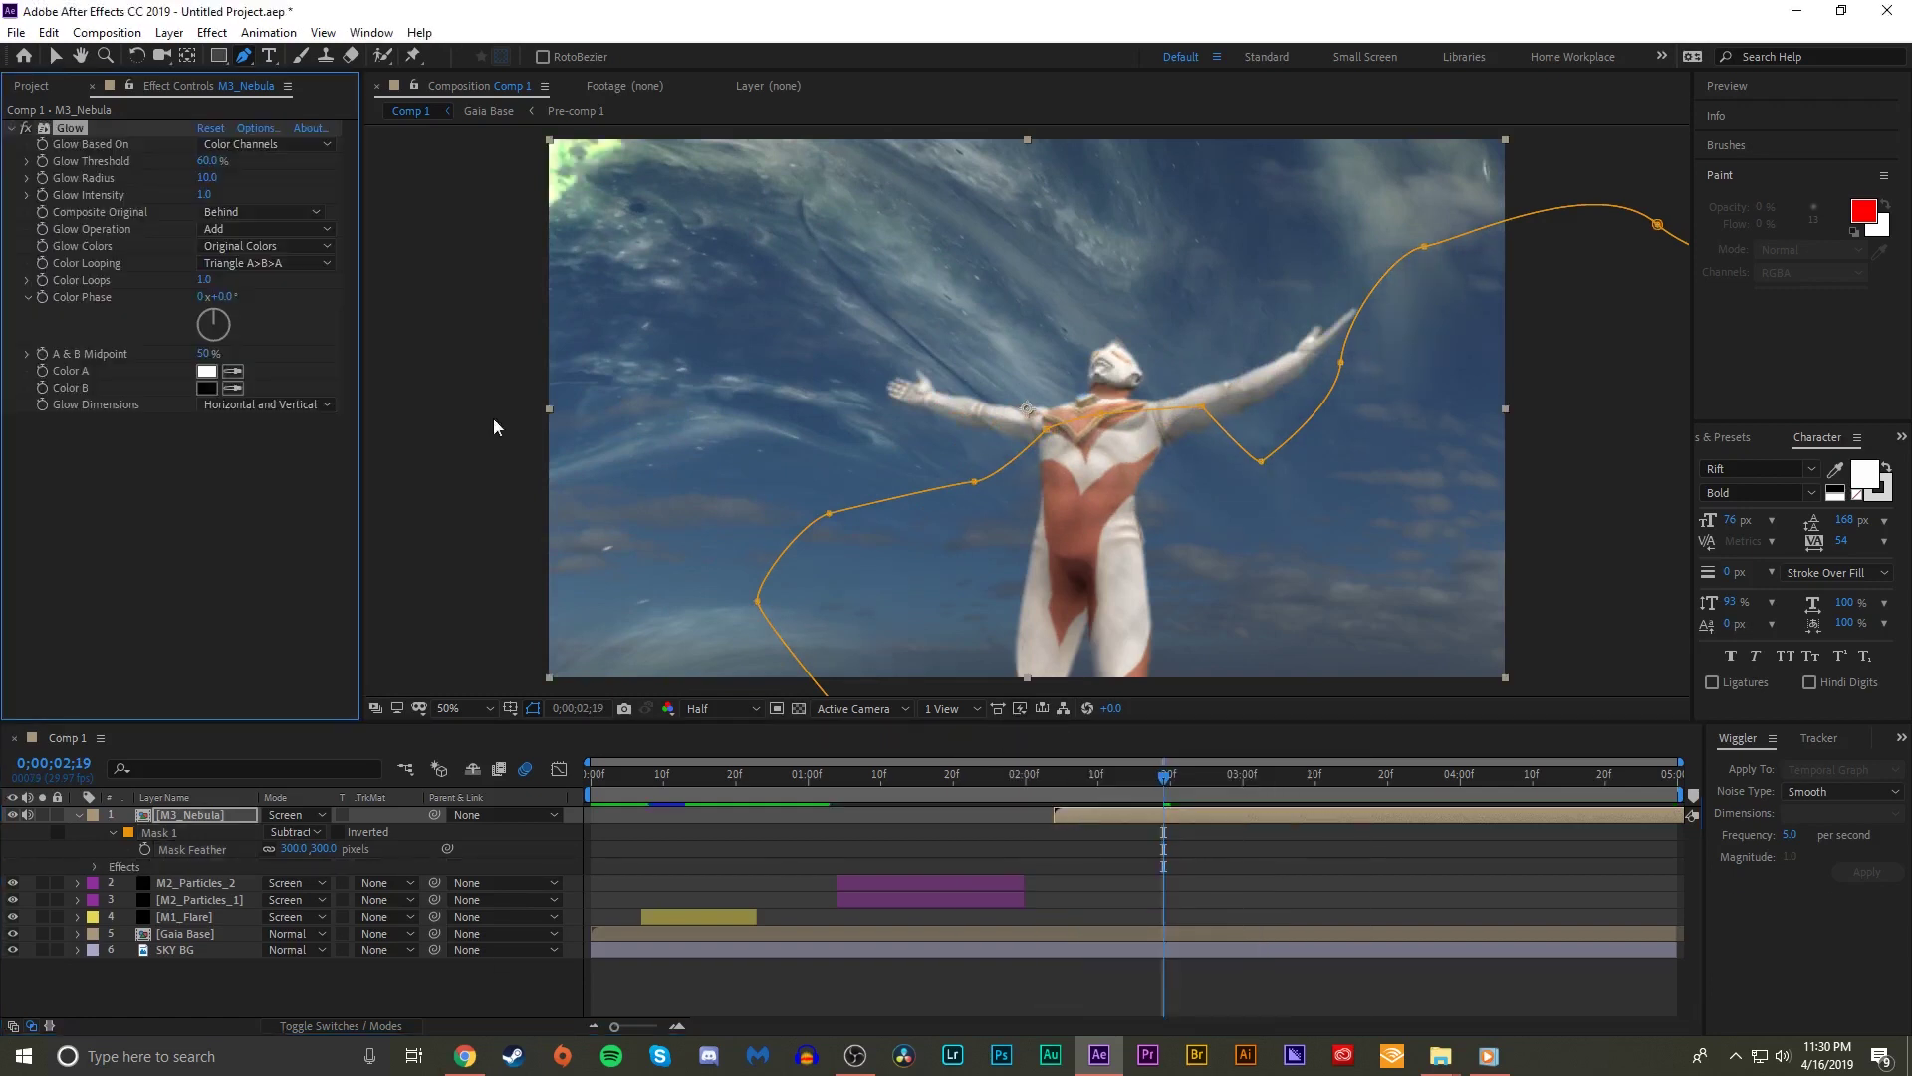
drag(195, 162, 337, 168)
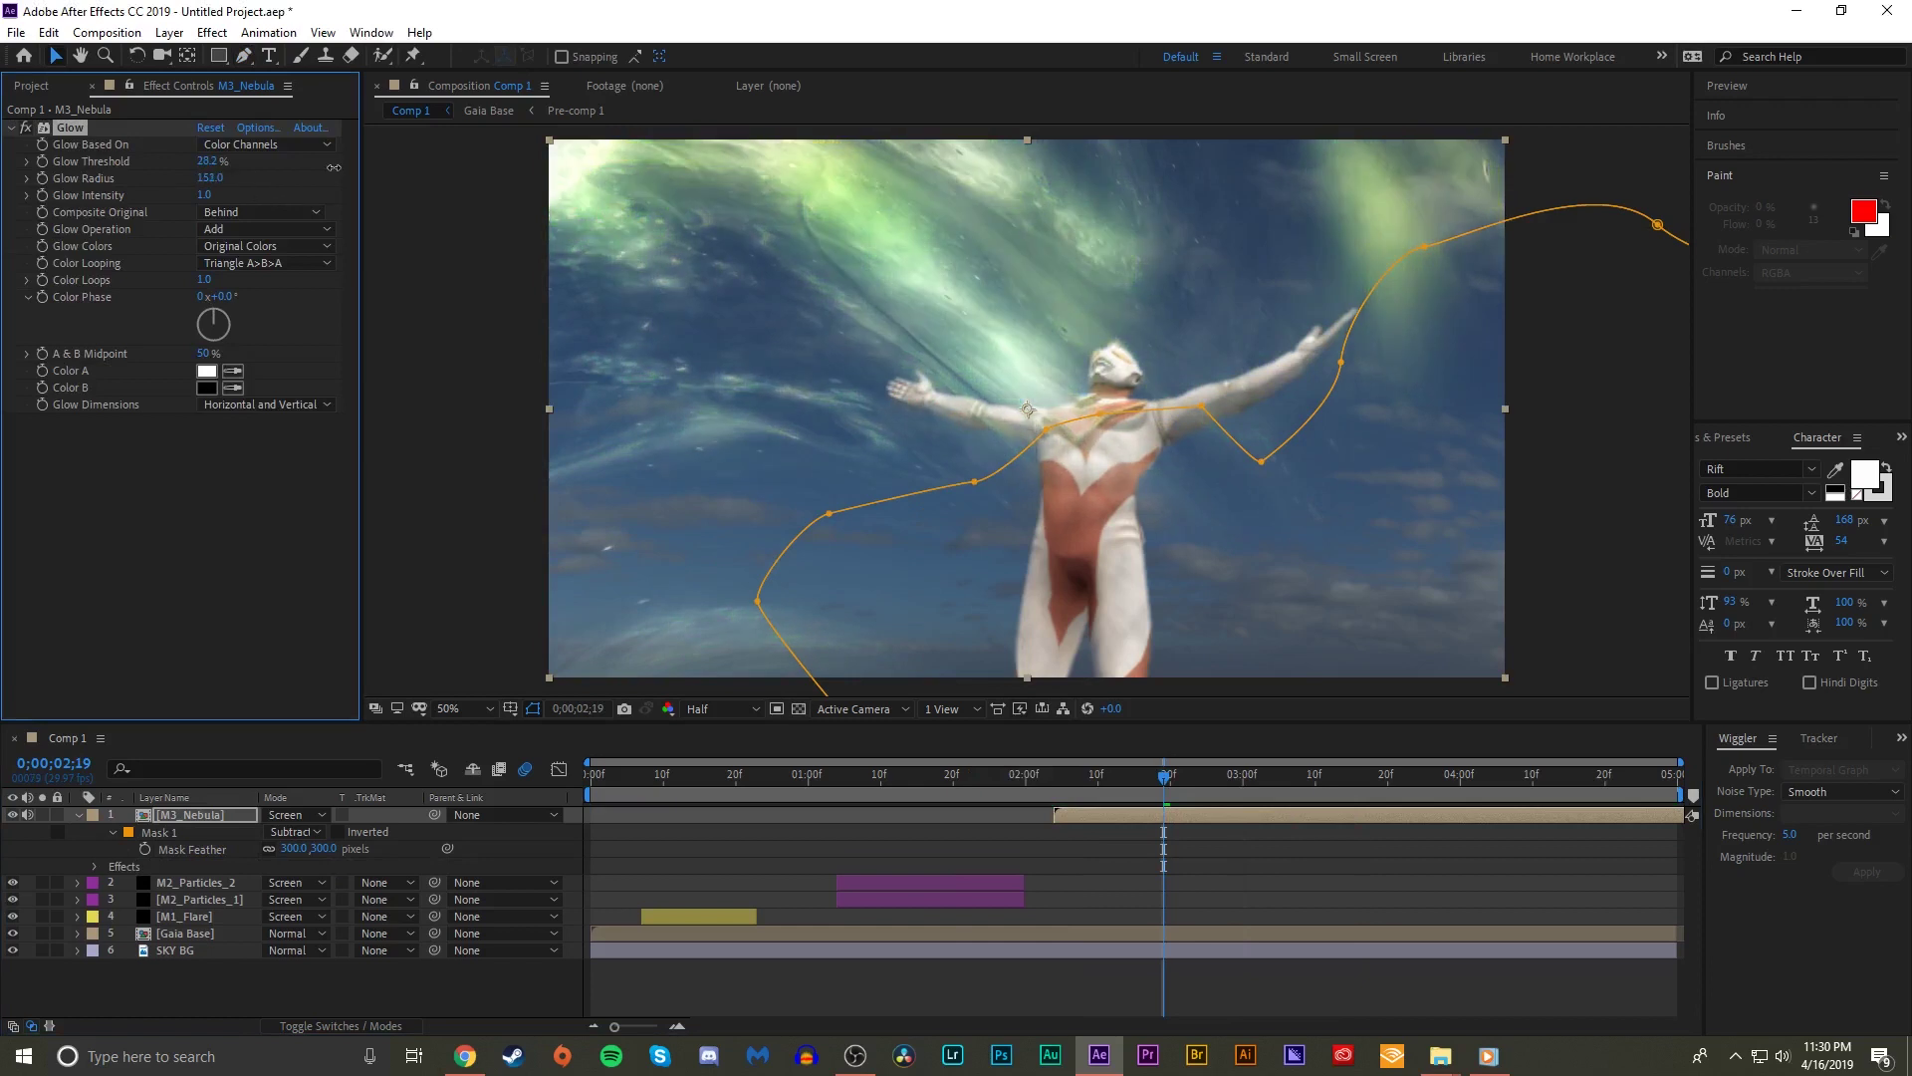
- Apply CC Toner to M3_Nebula and change its midtones to a greyish blue
key(ctrl+space)
text(cc t)
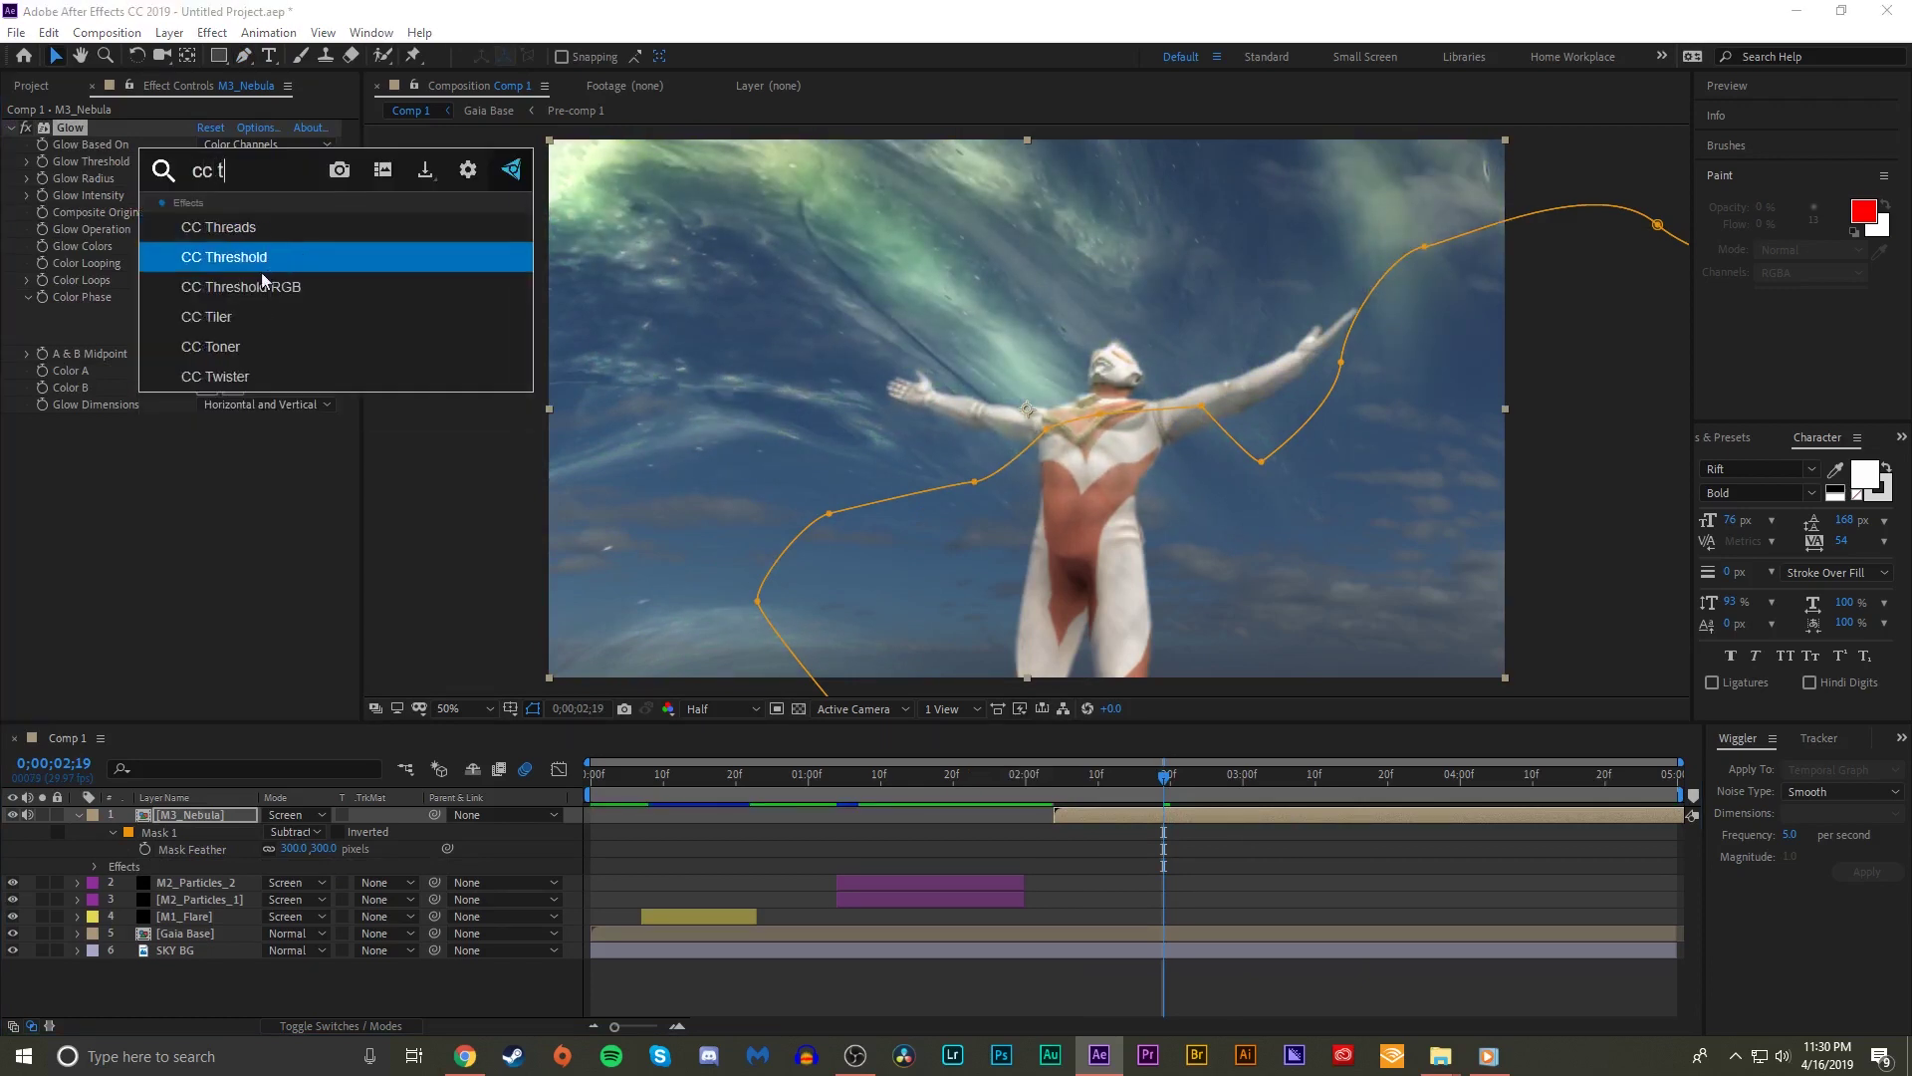
click(210, 345)
click(207, 489)
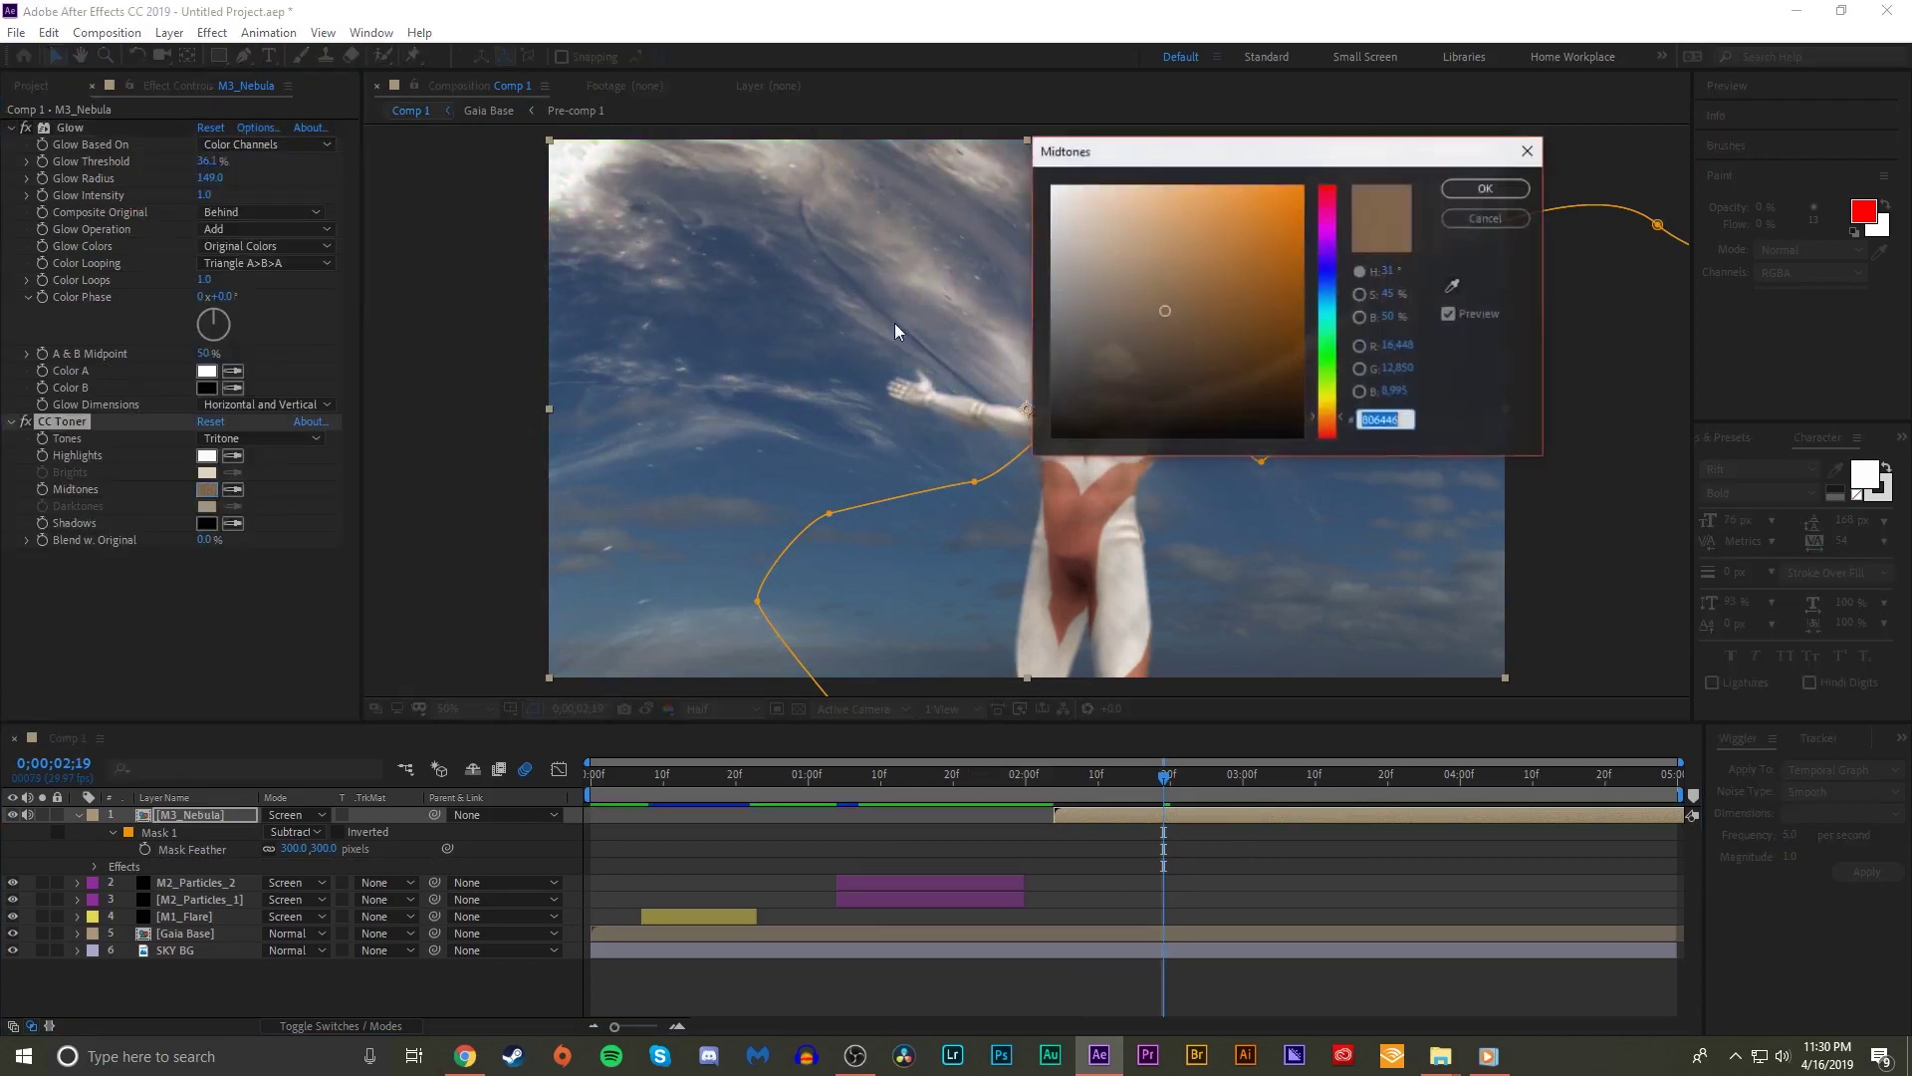
click(1334, 287)
click(1084, 292)
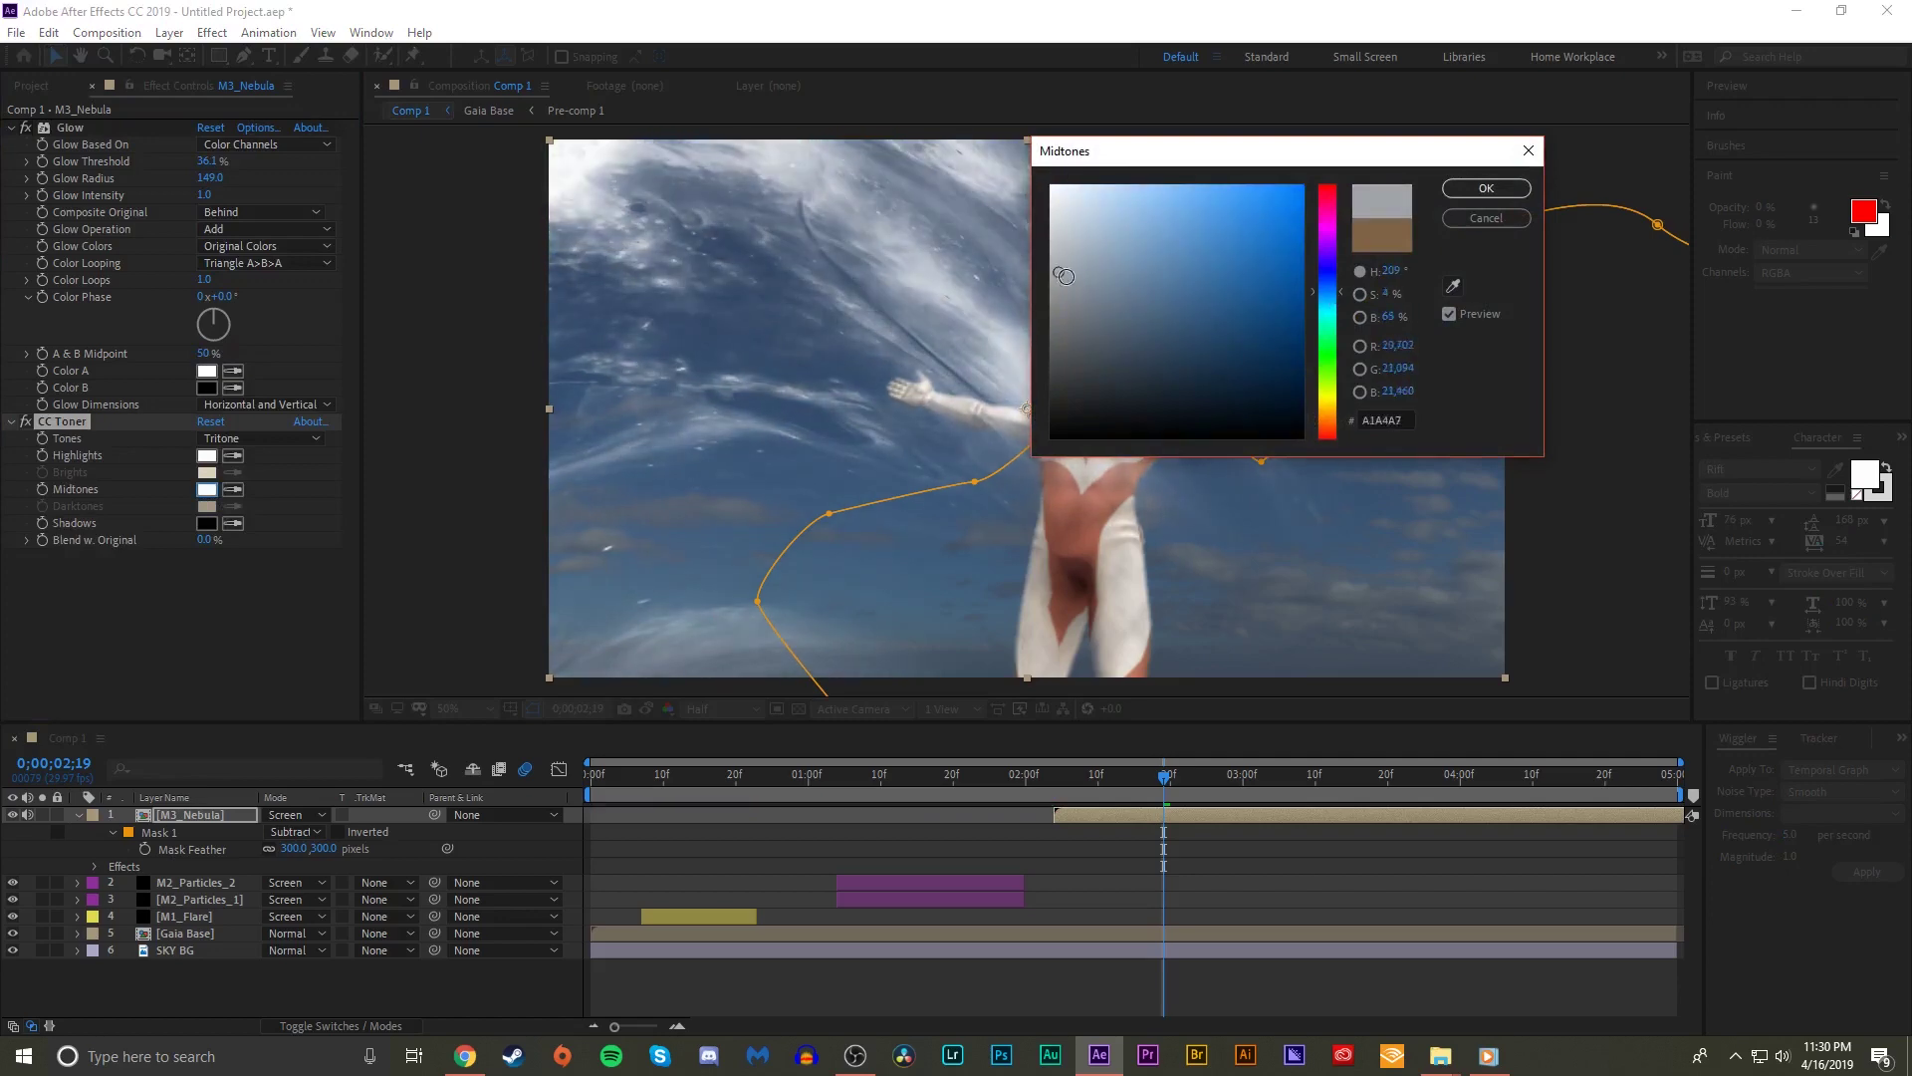
click(1486, 188)
- Add Camera Lens Blur to M3_Nebula with a blur radius of 6 and Repeat Edge Pixels enabled, and preview it
mouse_move(1144, 781)
mouse_down()
mouse_move(1238, 781)
mouse_move(936, 786)
mouse_move(1215, 768)
mouse_move(1096, 781)
mouse_move(1150, 775)
mouse_up()
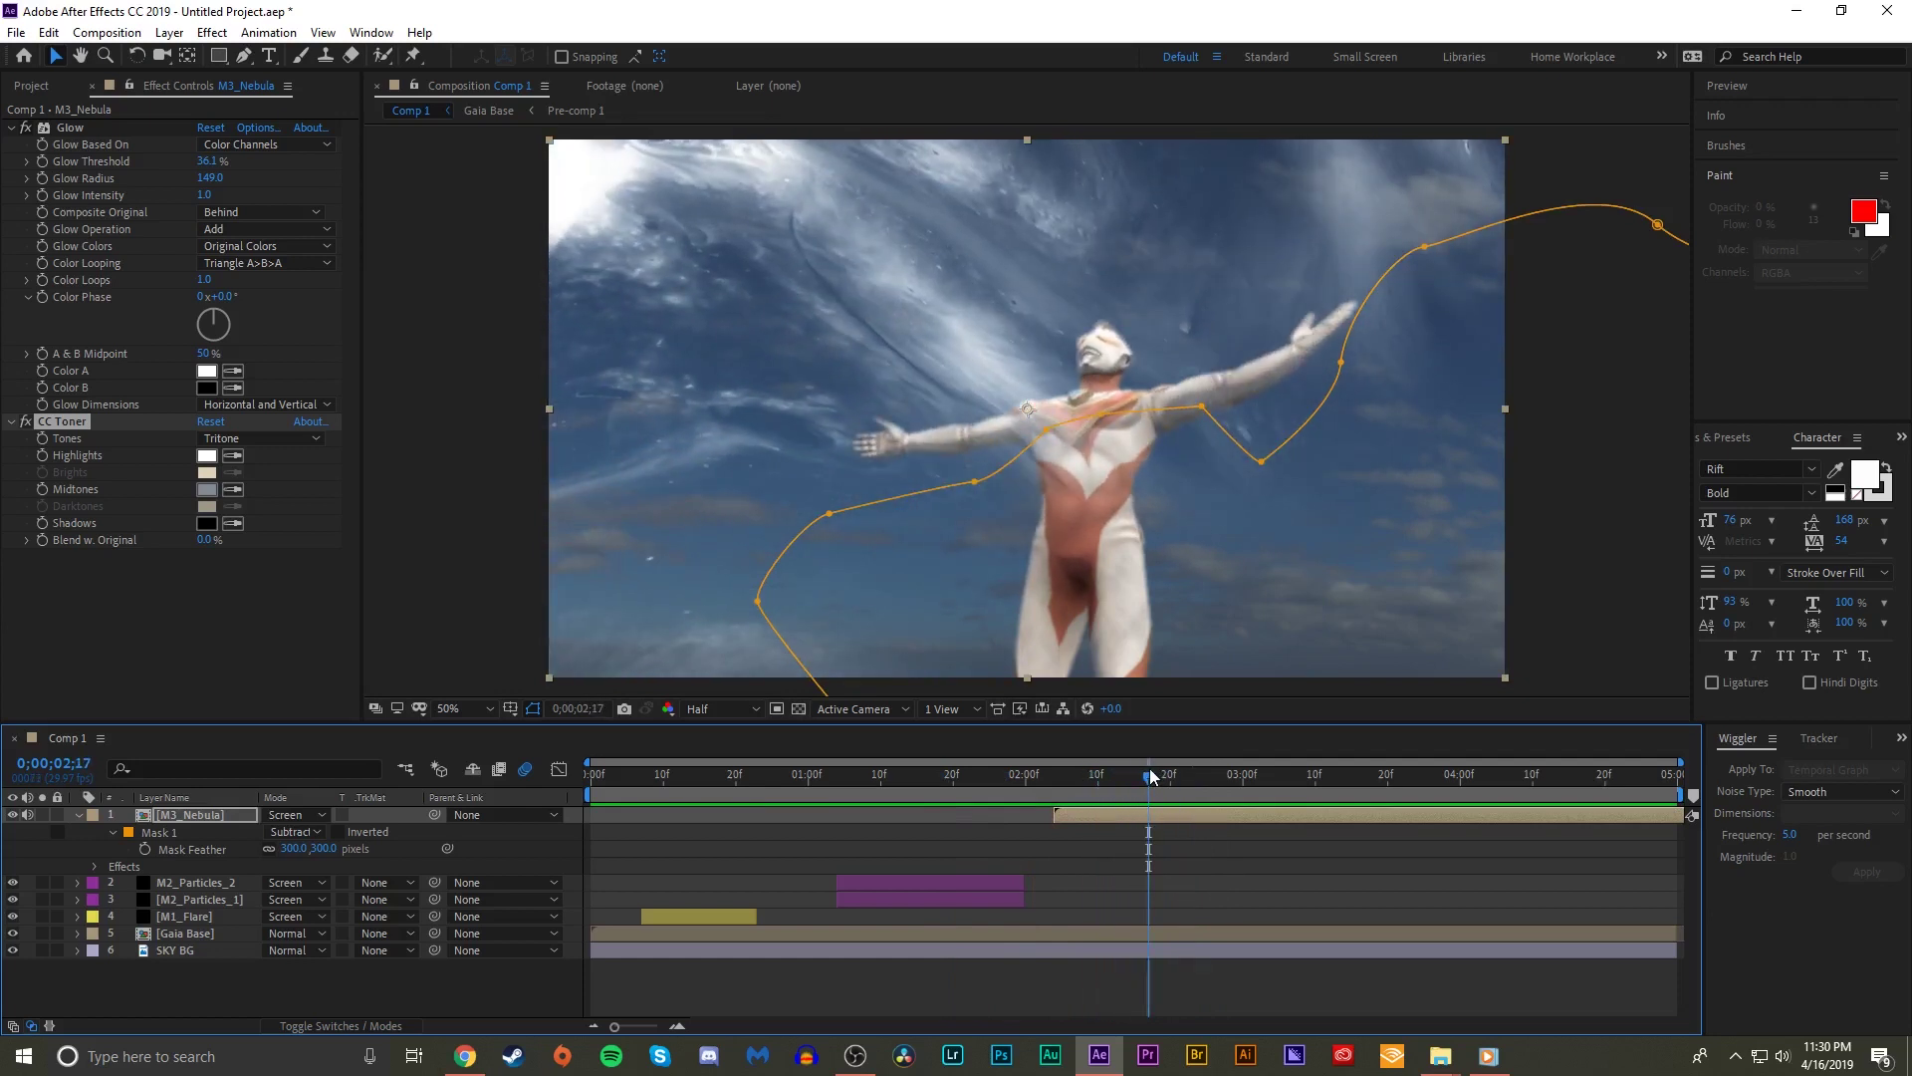
key(ctrl+space)
text(cam)
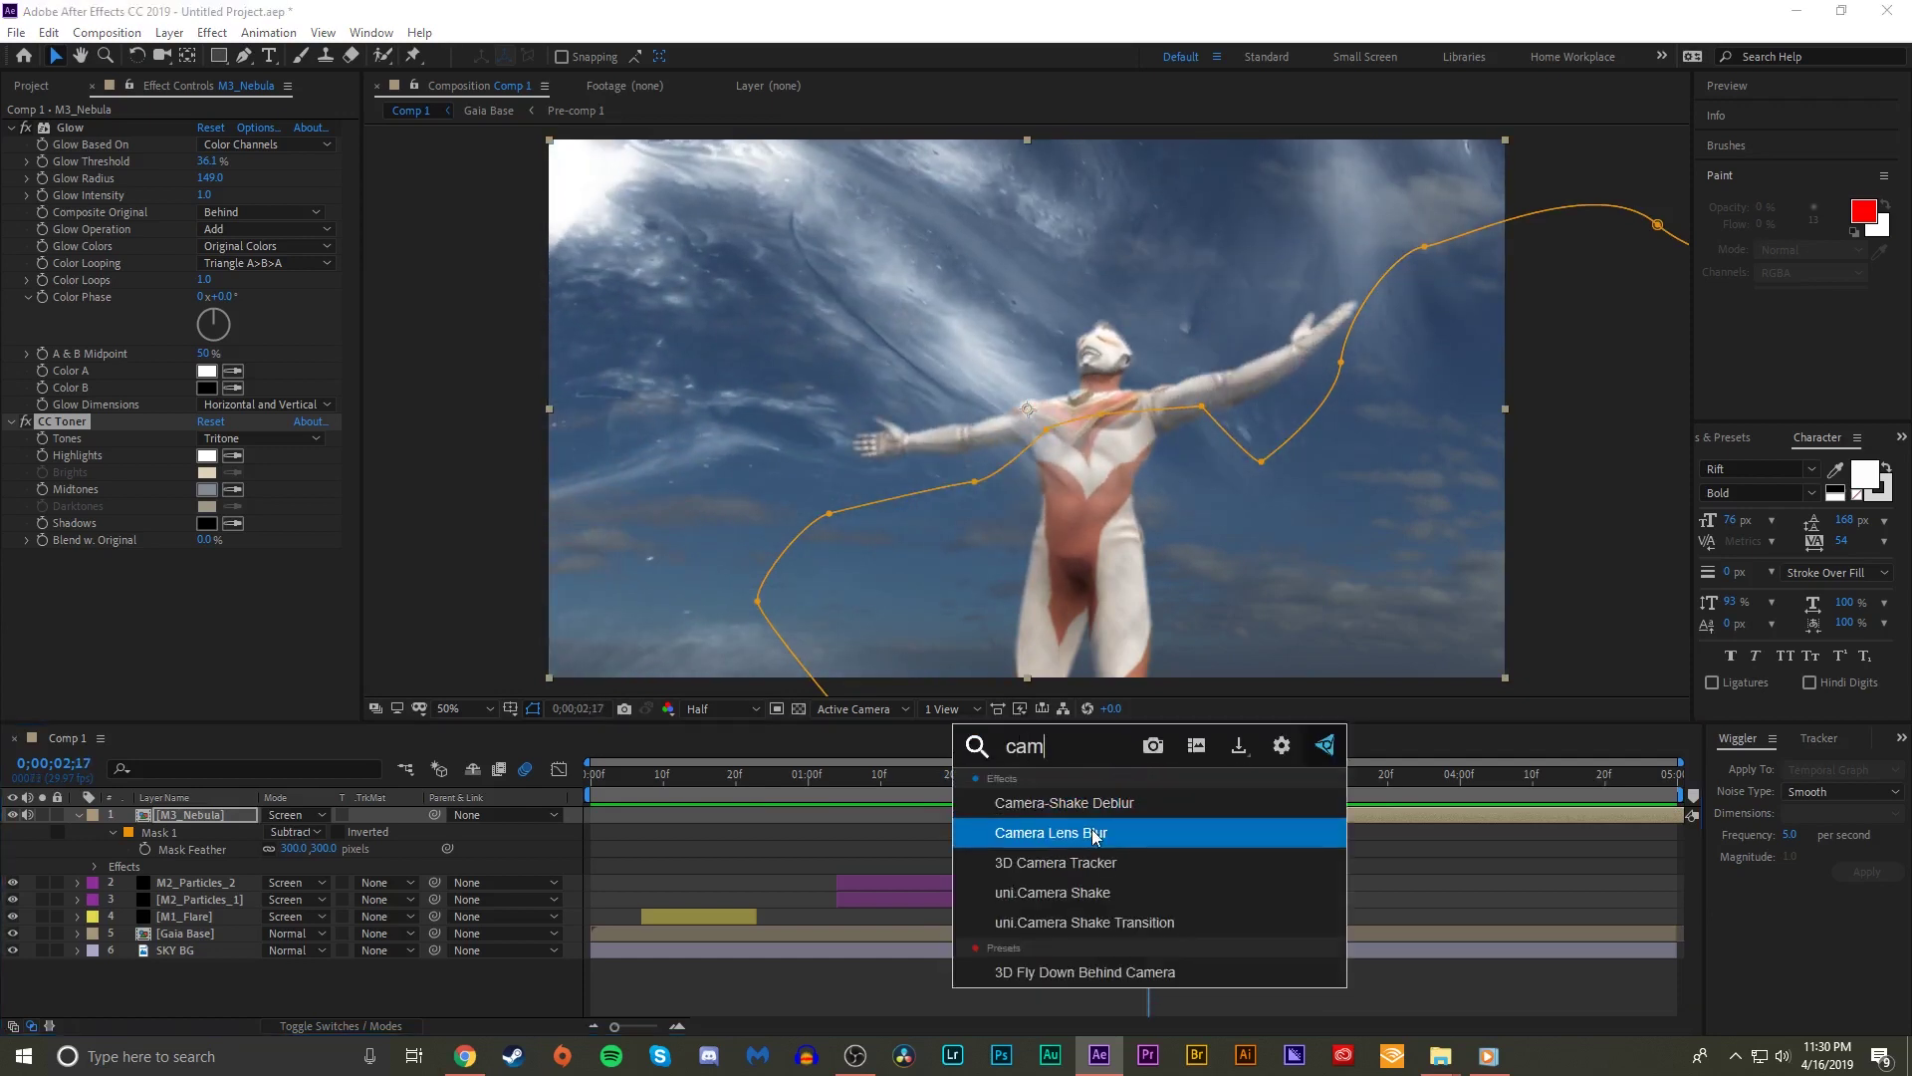
click(1095, 833)
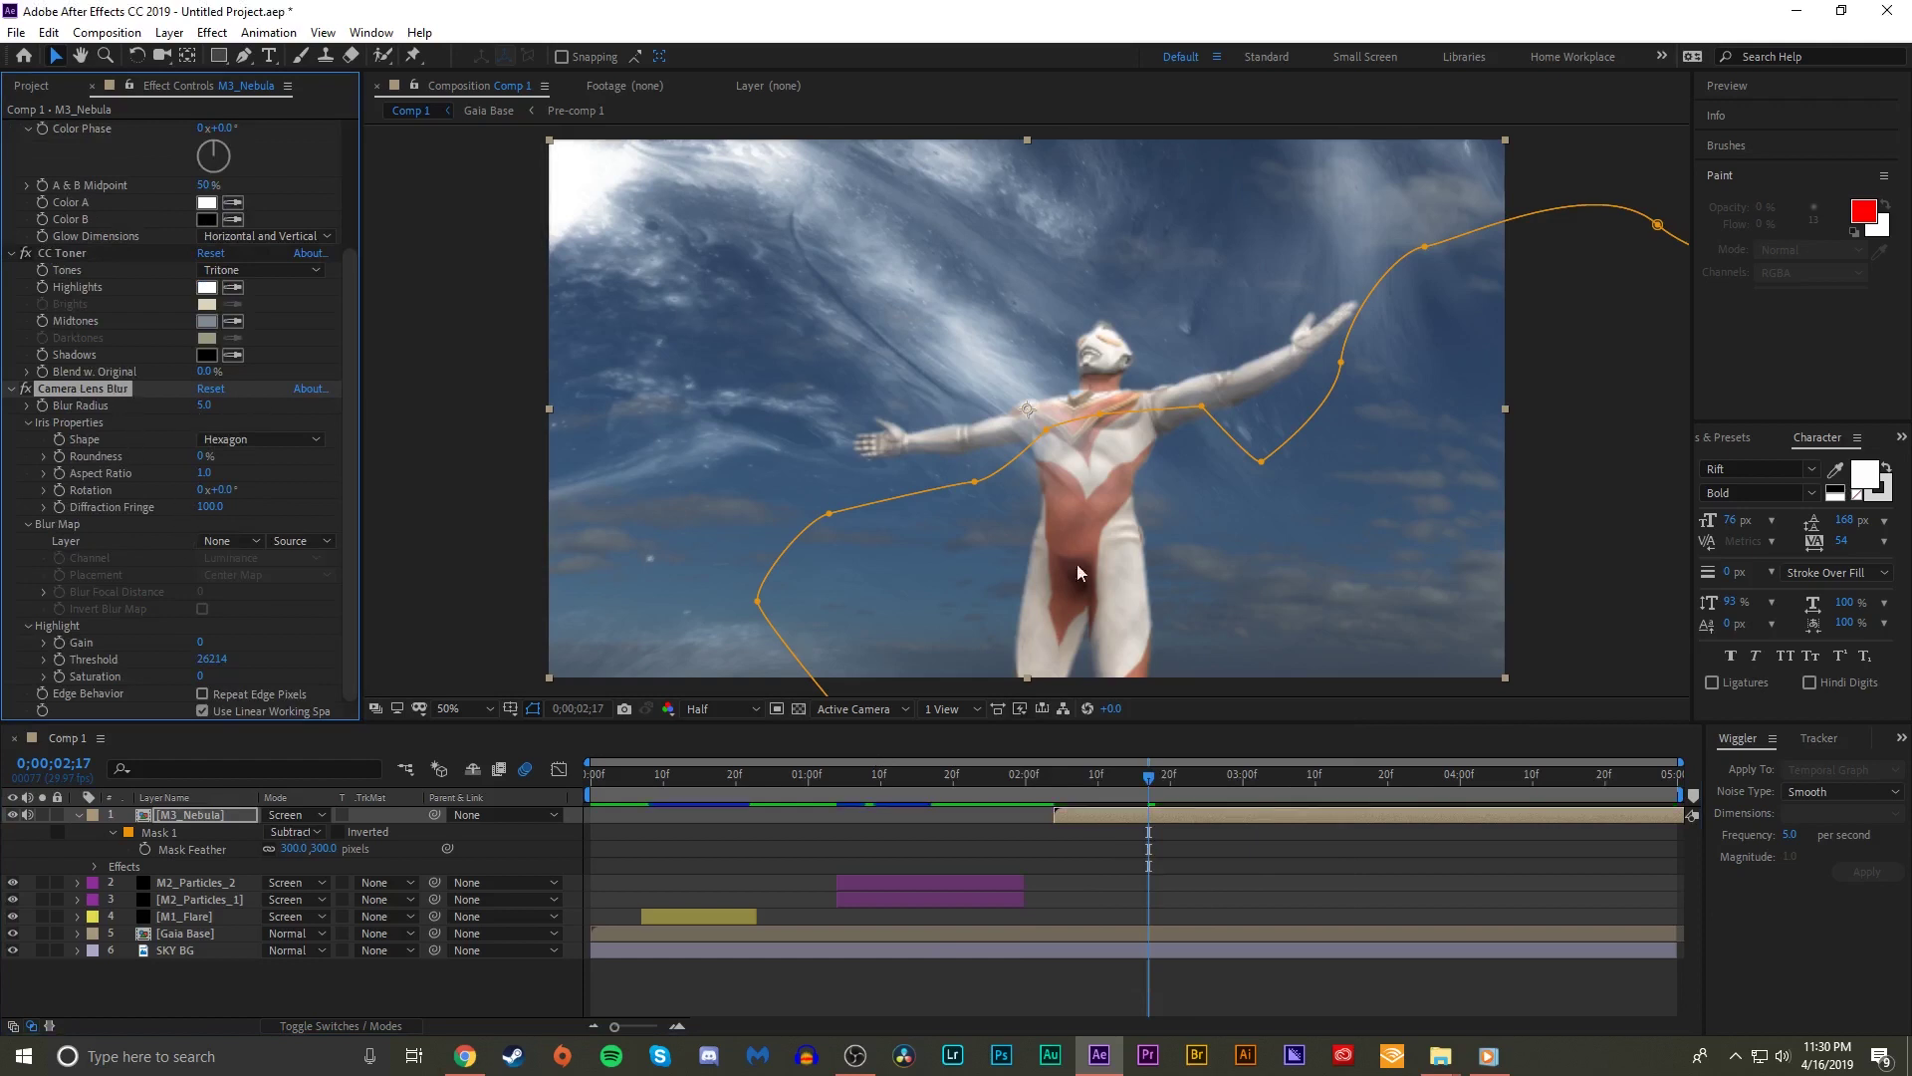
drag(218, 406, 220, 405)
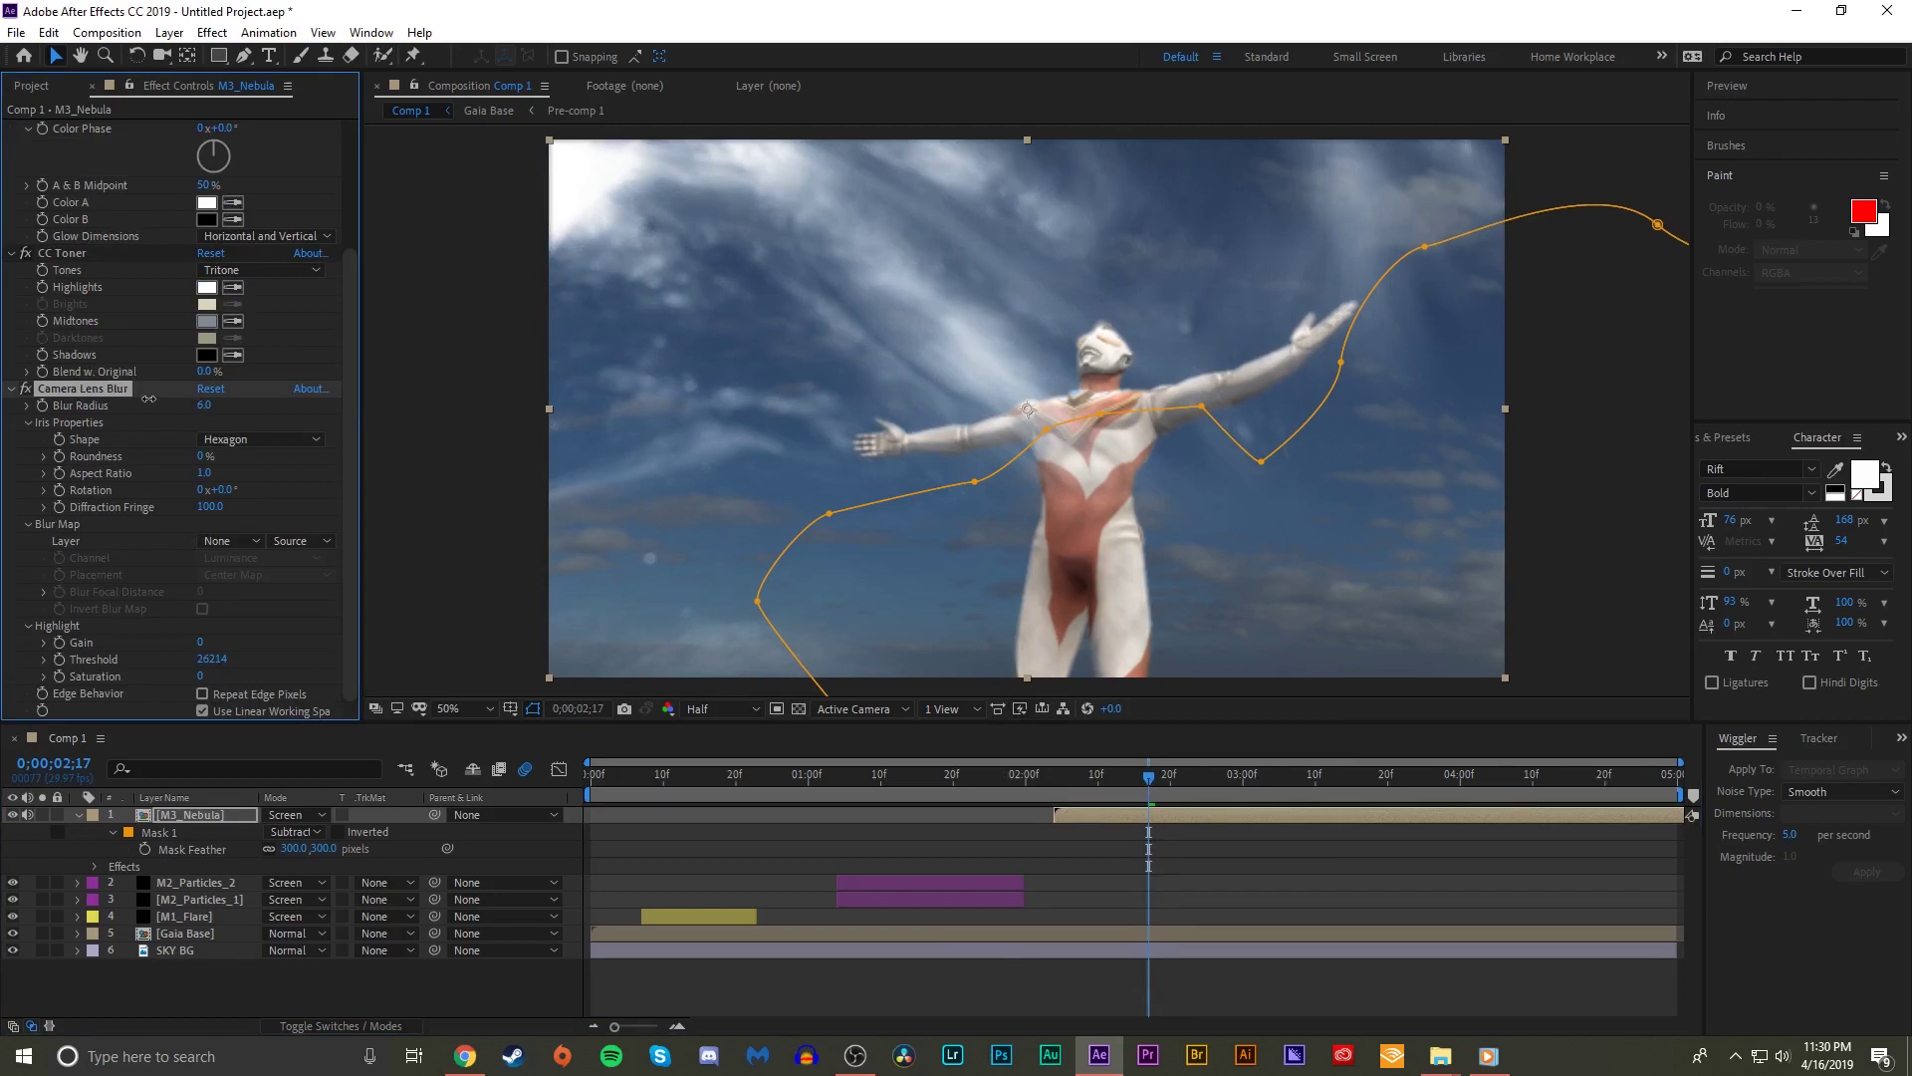
click(1056, 777)
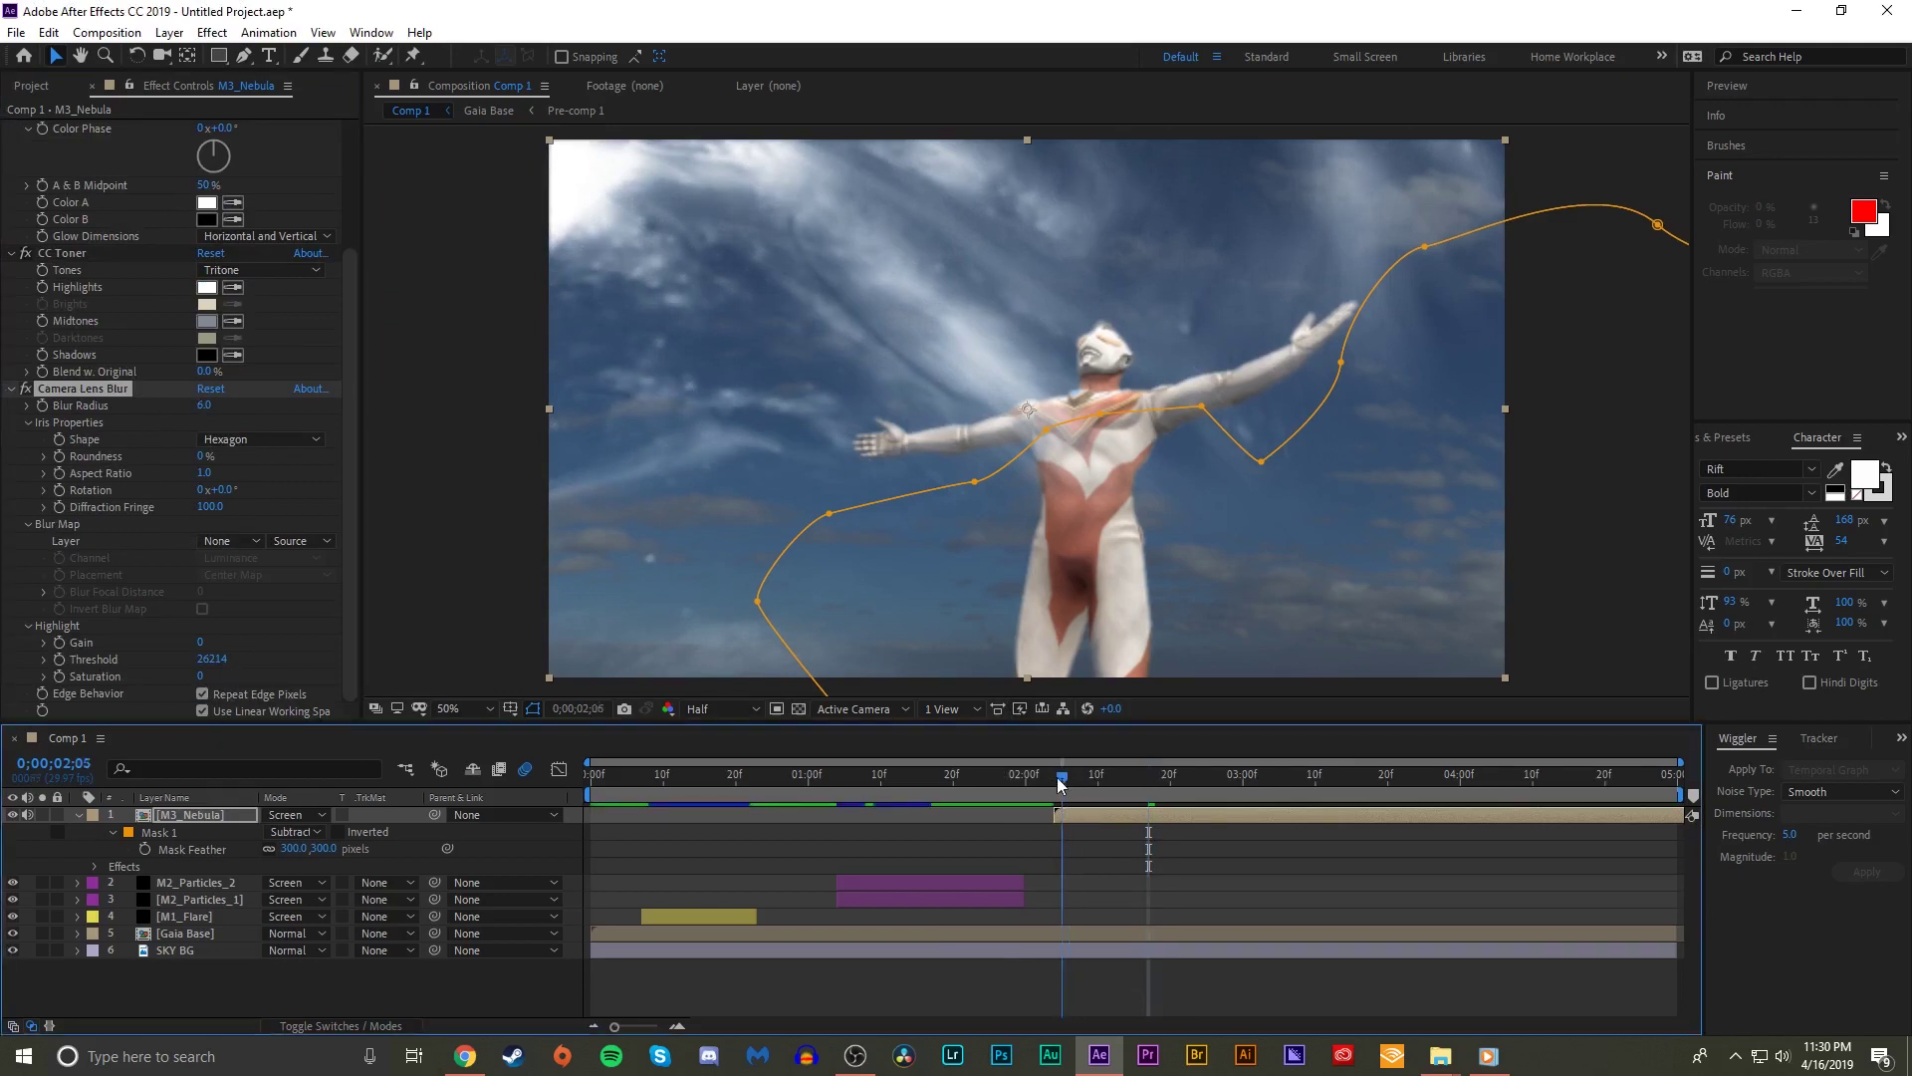
key(space)
- Apply Turbulent Displace to M3_Nebula with an amount of 95 and a size of 205
drag(1056, 776, 1133, 782)
key(ctrl+space)
text(turb)
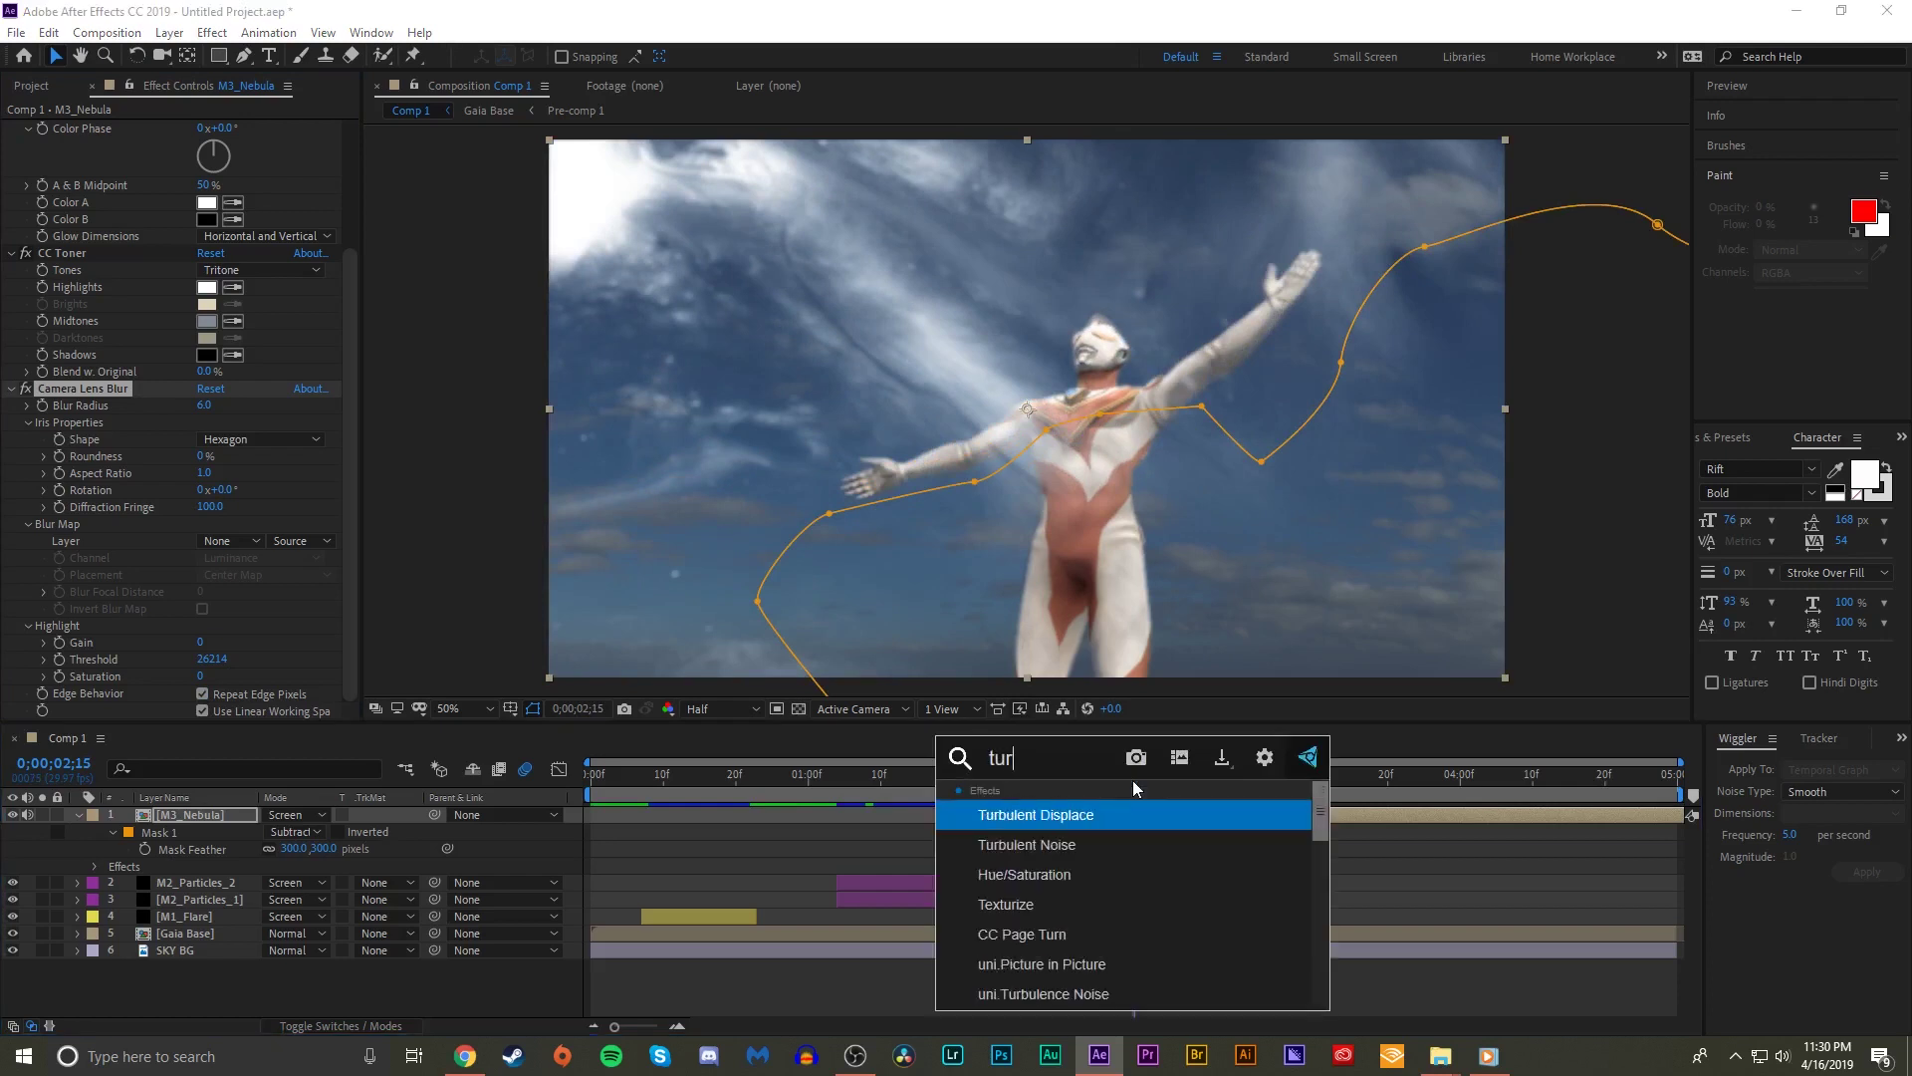
click(1060, 808)
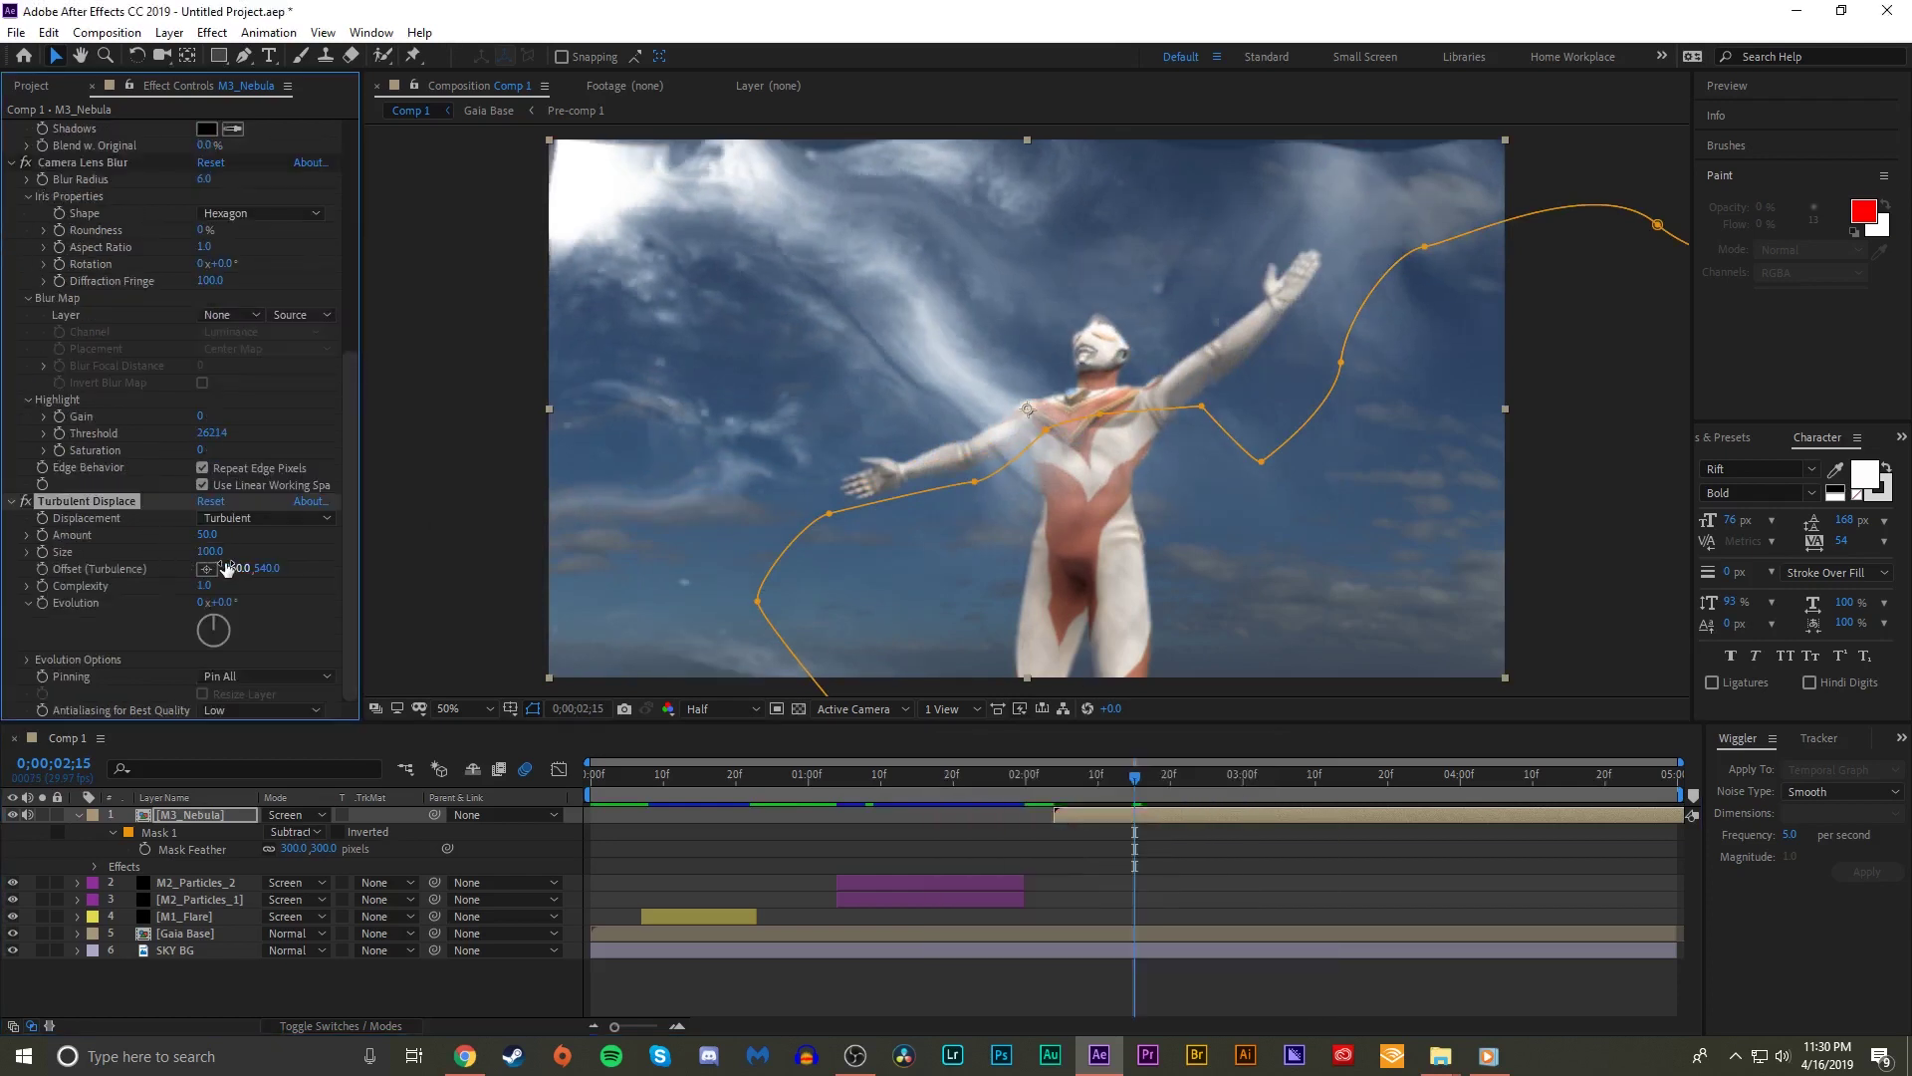
drag(190, 552, 247, 534)
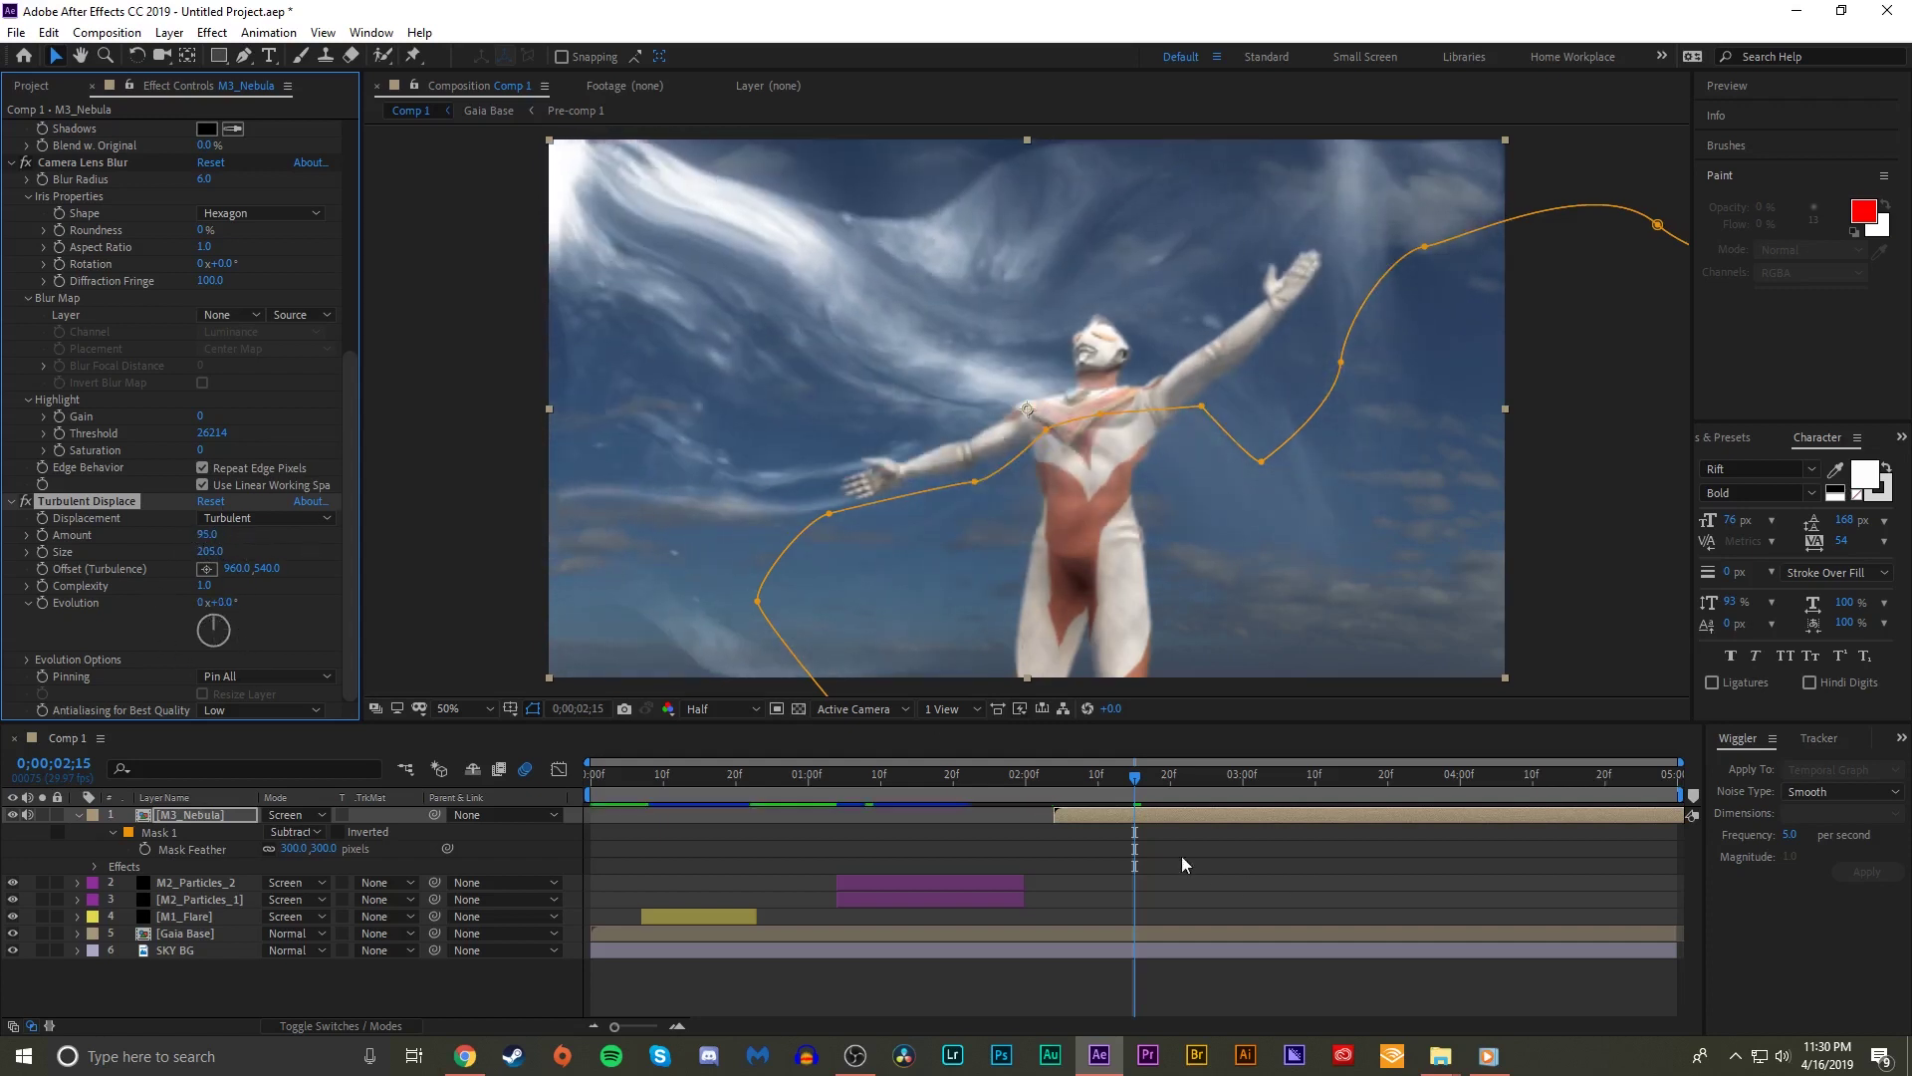
- Keyframe the Turbulent Displace evolution from 0° at 0;00;02;04 to 148° at 0;00;03;01, and scrub through the result
click(1054, 776)
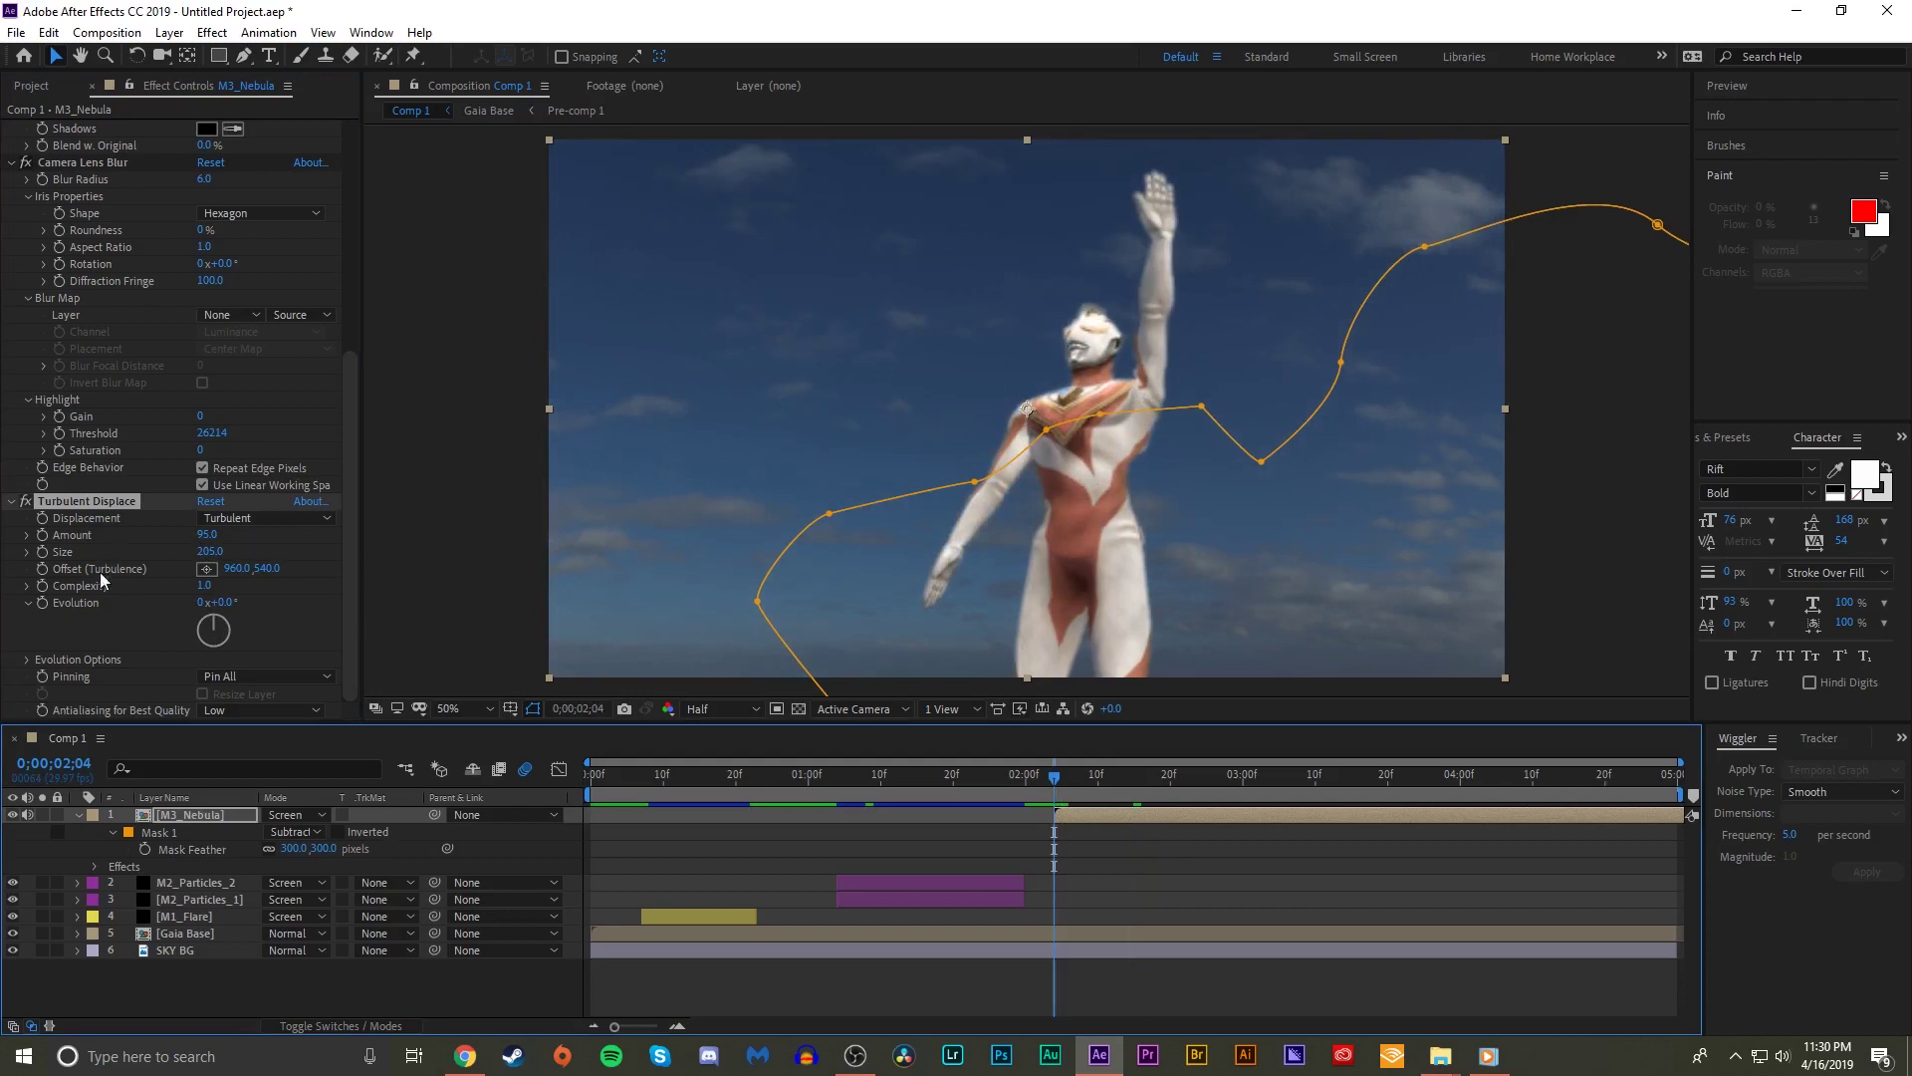
click(41, 604)
drag(1088, 775, 1241, 775)
drag(227, 598, 280, 595)
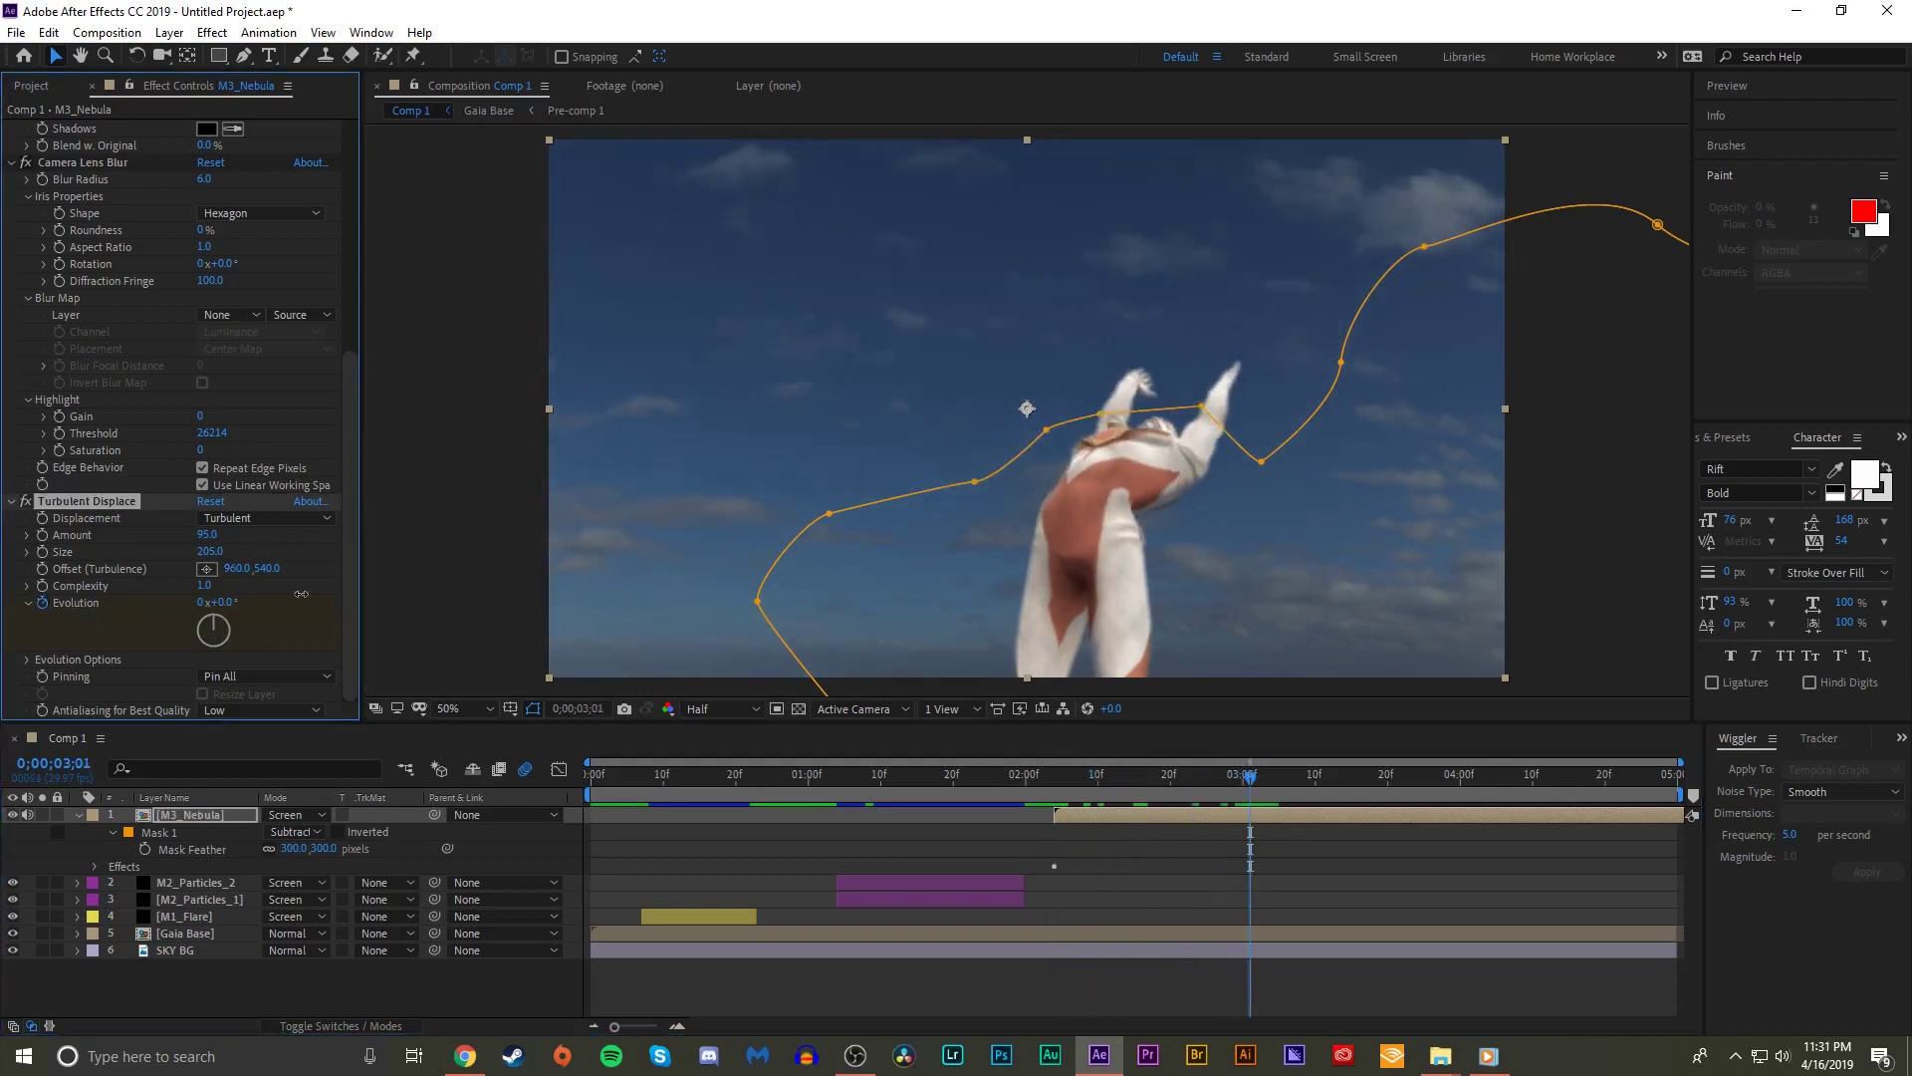
drag(1253, 827, 1225, 793)
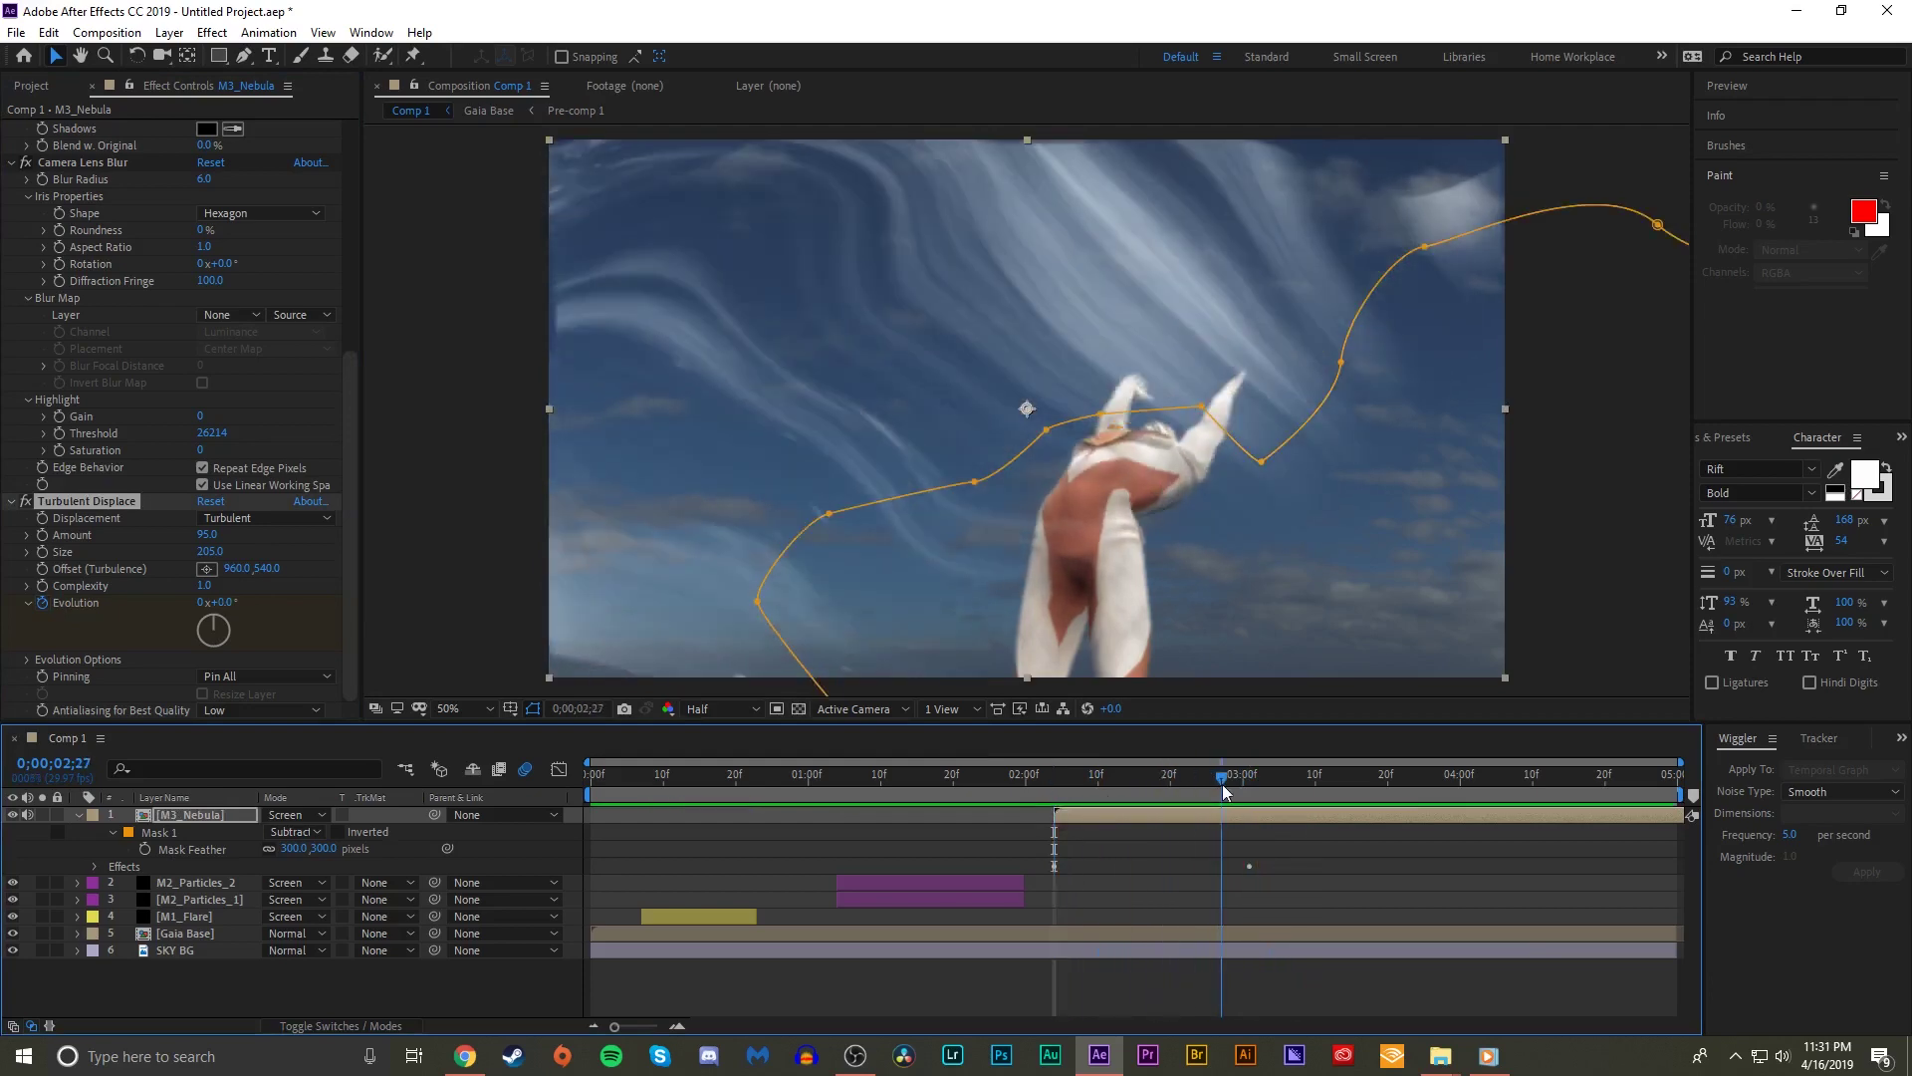
- Reduce the Turbulent Displace amount to 69 and size to 34, and preview the animation
drag(207, 541, 36, 554)
click(1031, 779)
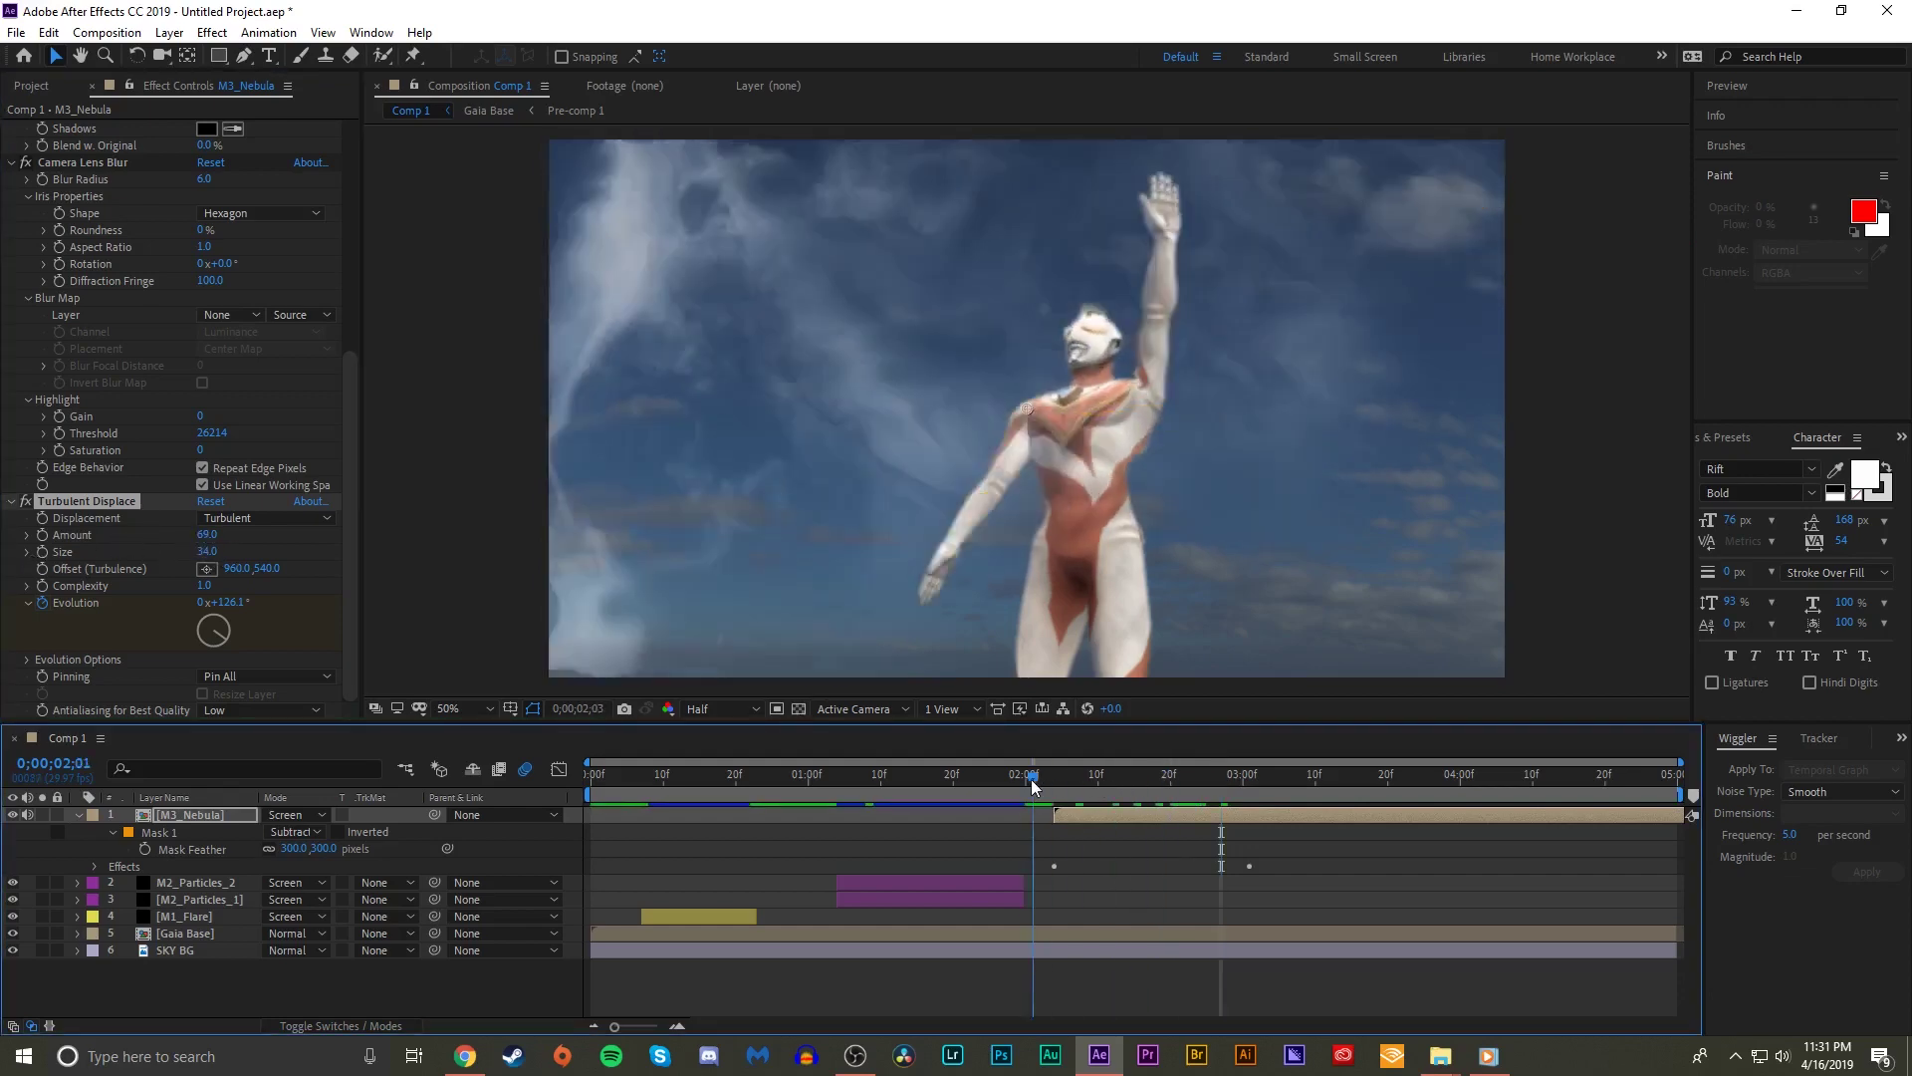
click(1047, 779)
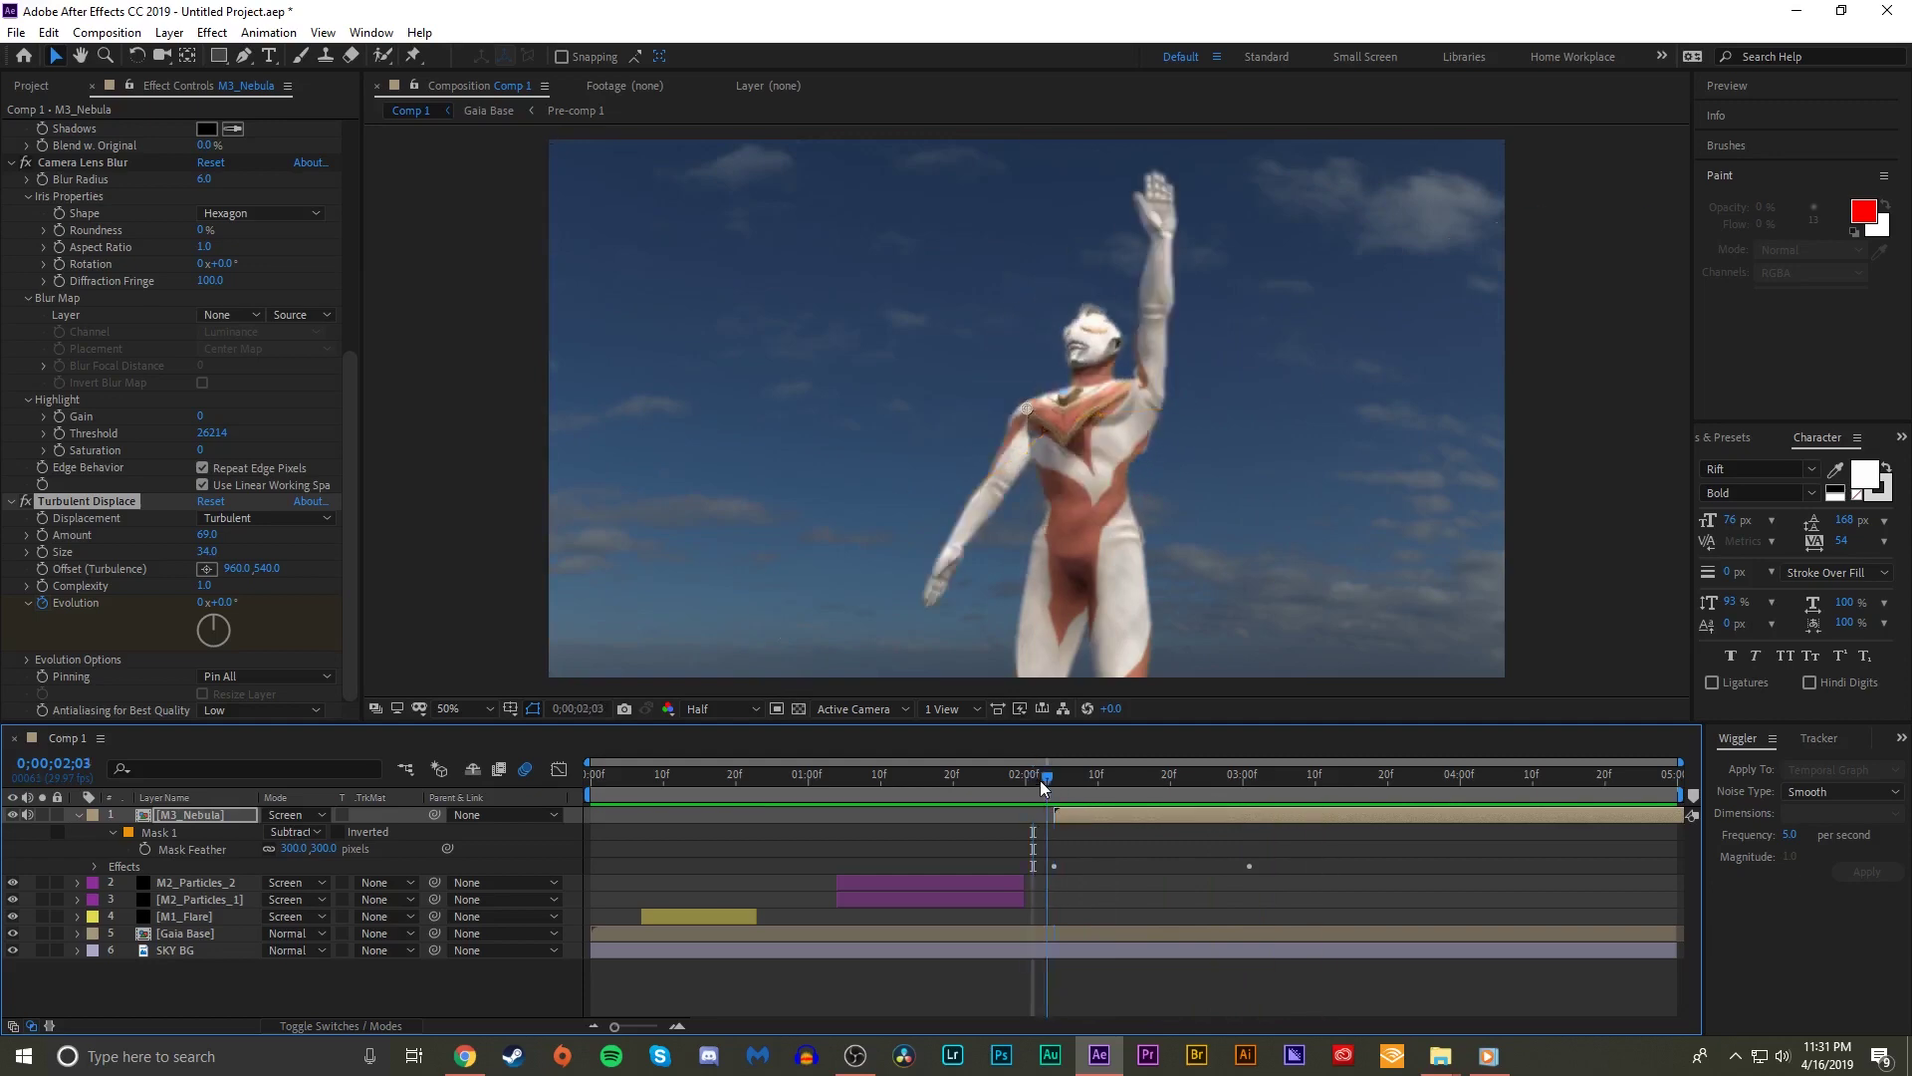
key(space)
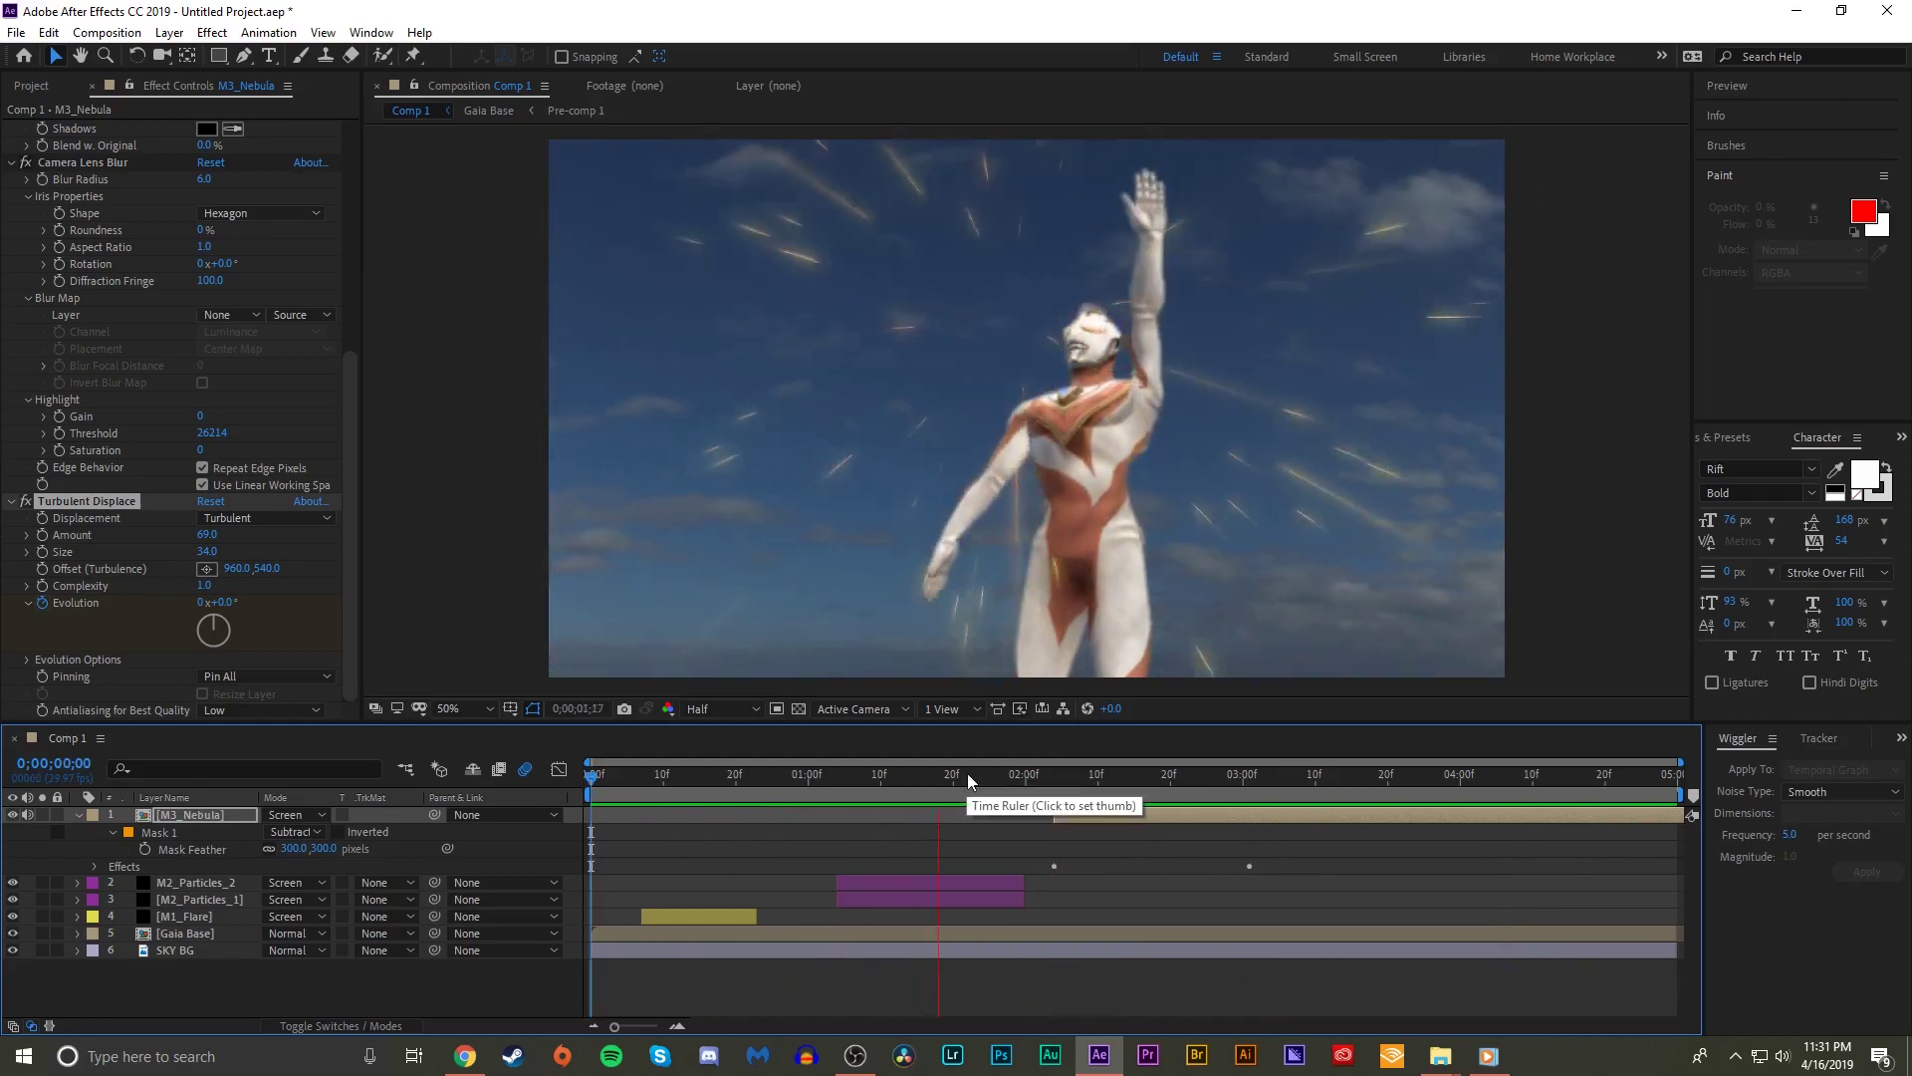
click(1118, 781)
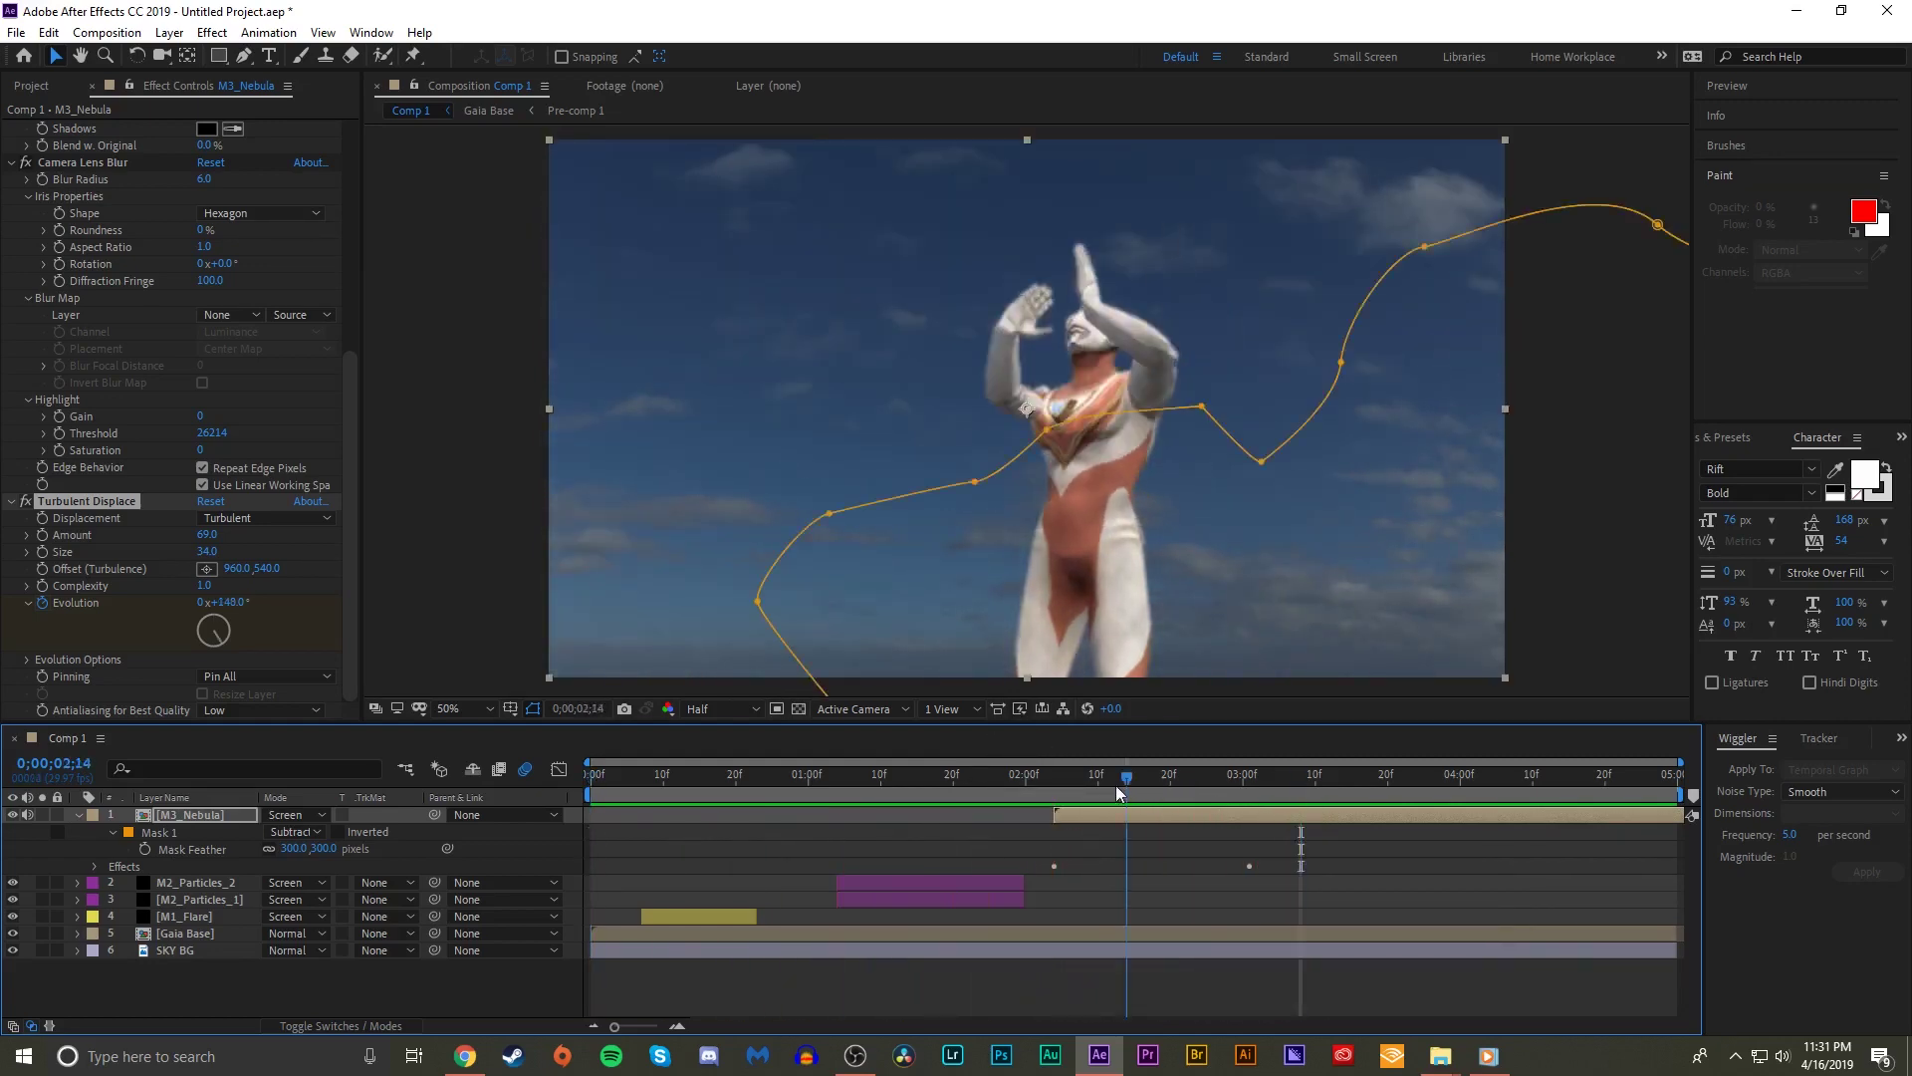
- Trim the end of the M3_Nebula layer to 0;00;03;01 and collapse its properties
drag(1144, 795, 1247, 795)
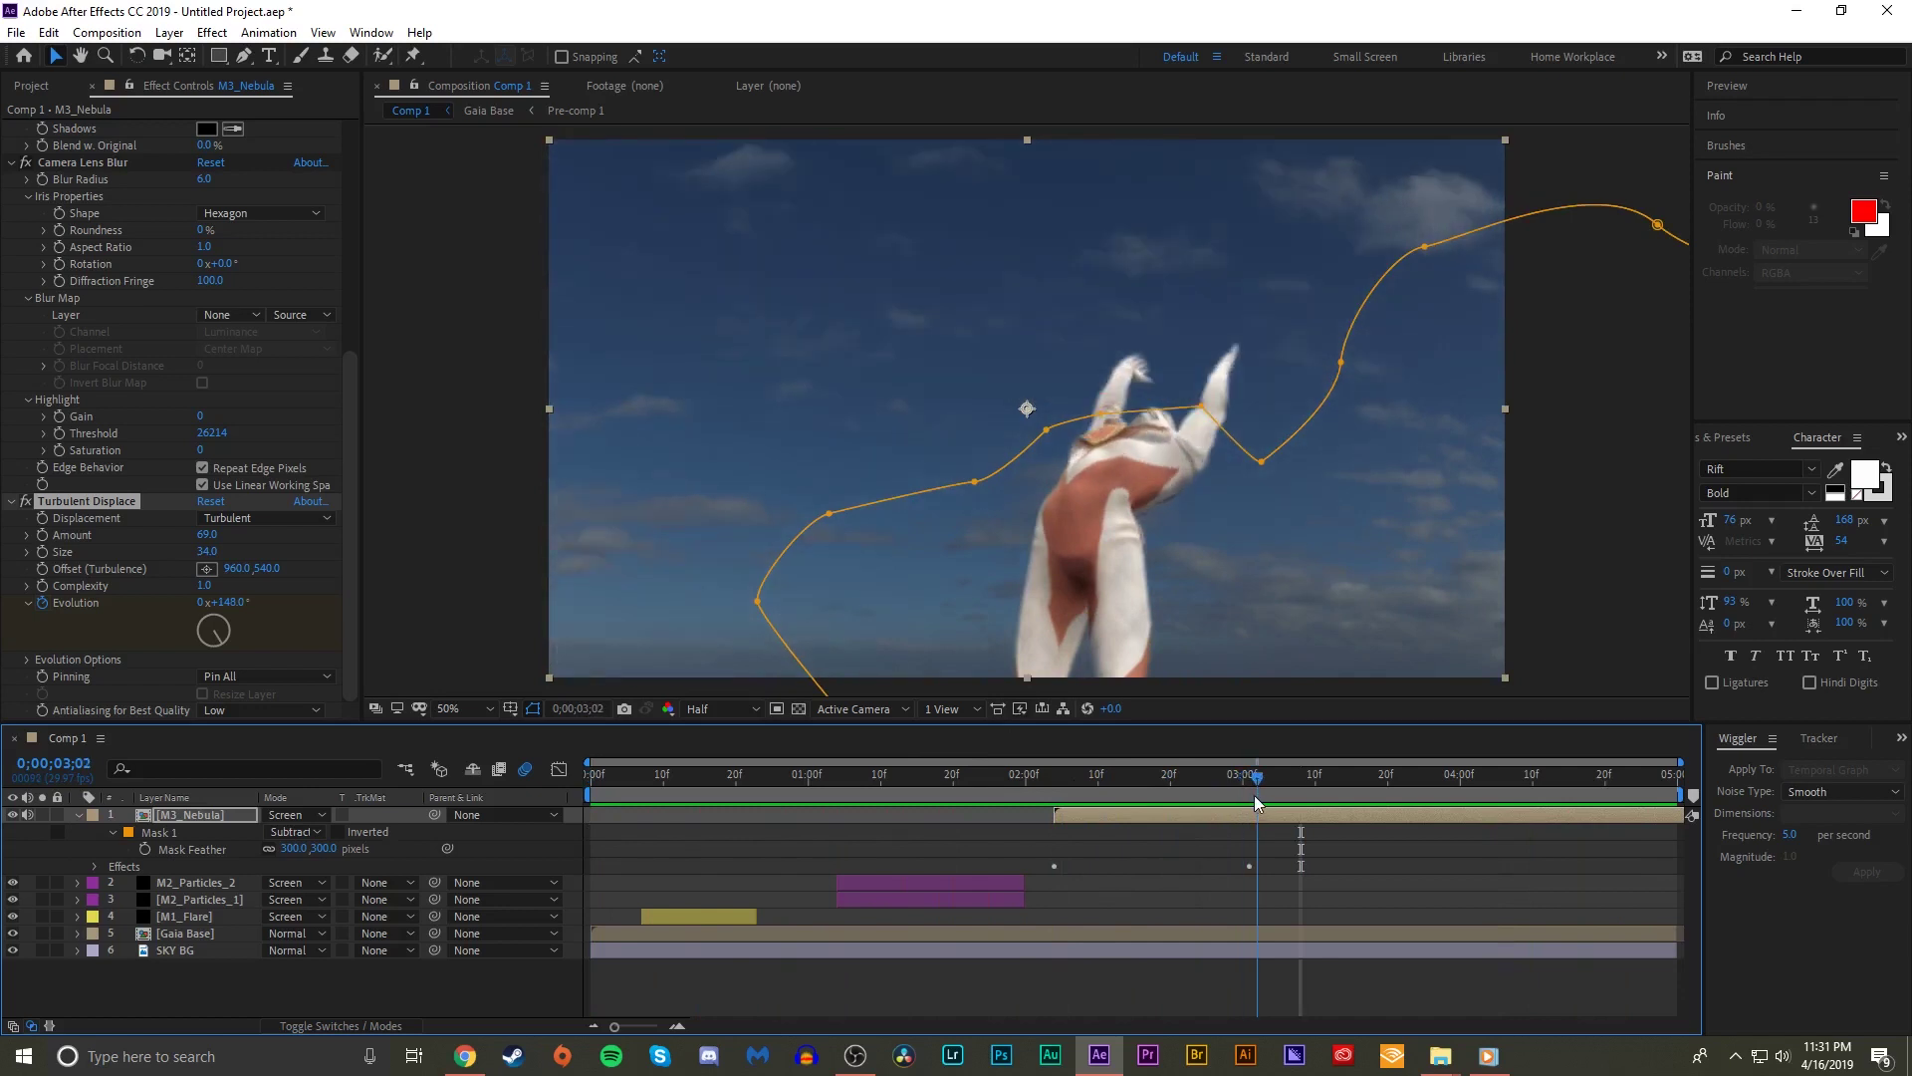
click(1301, 834)
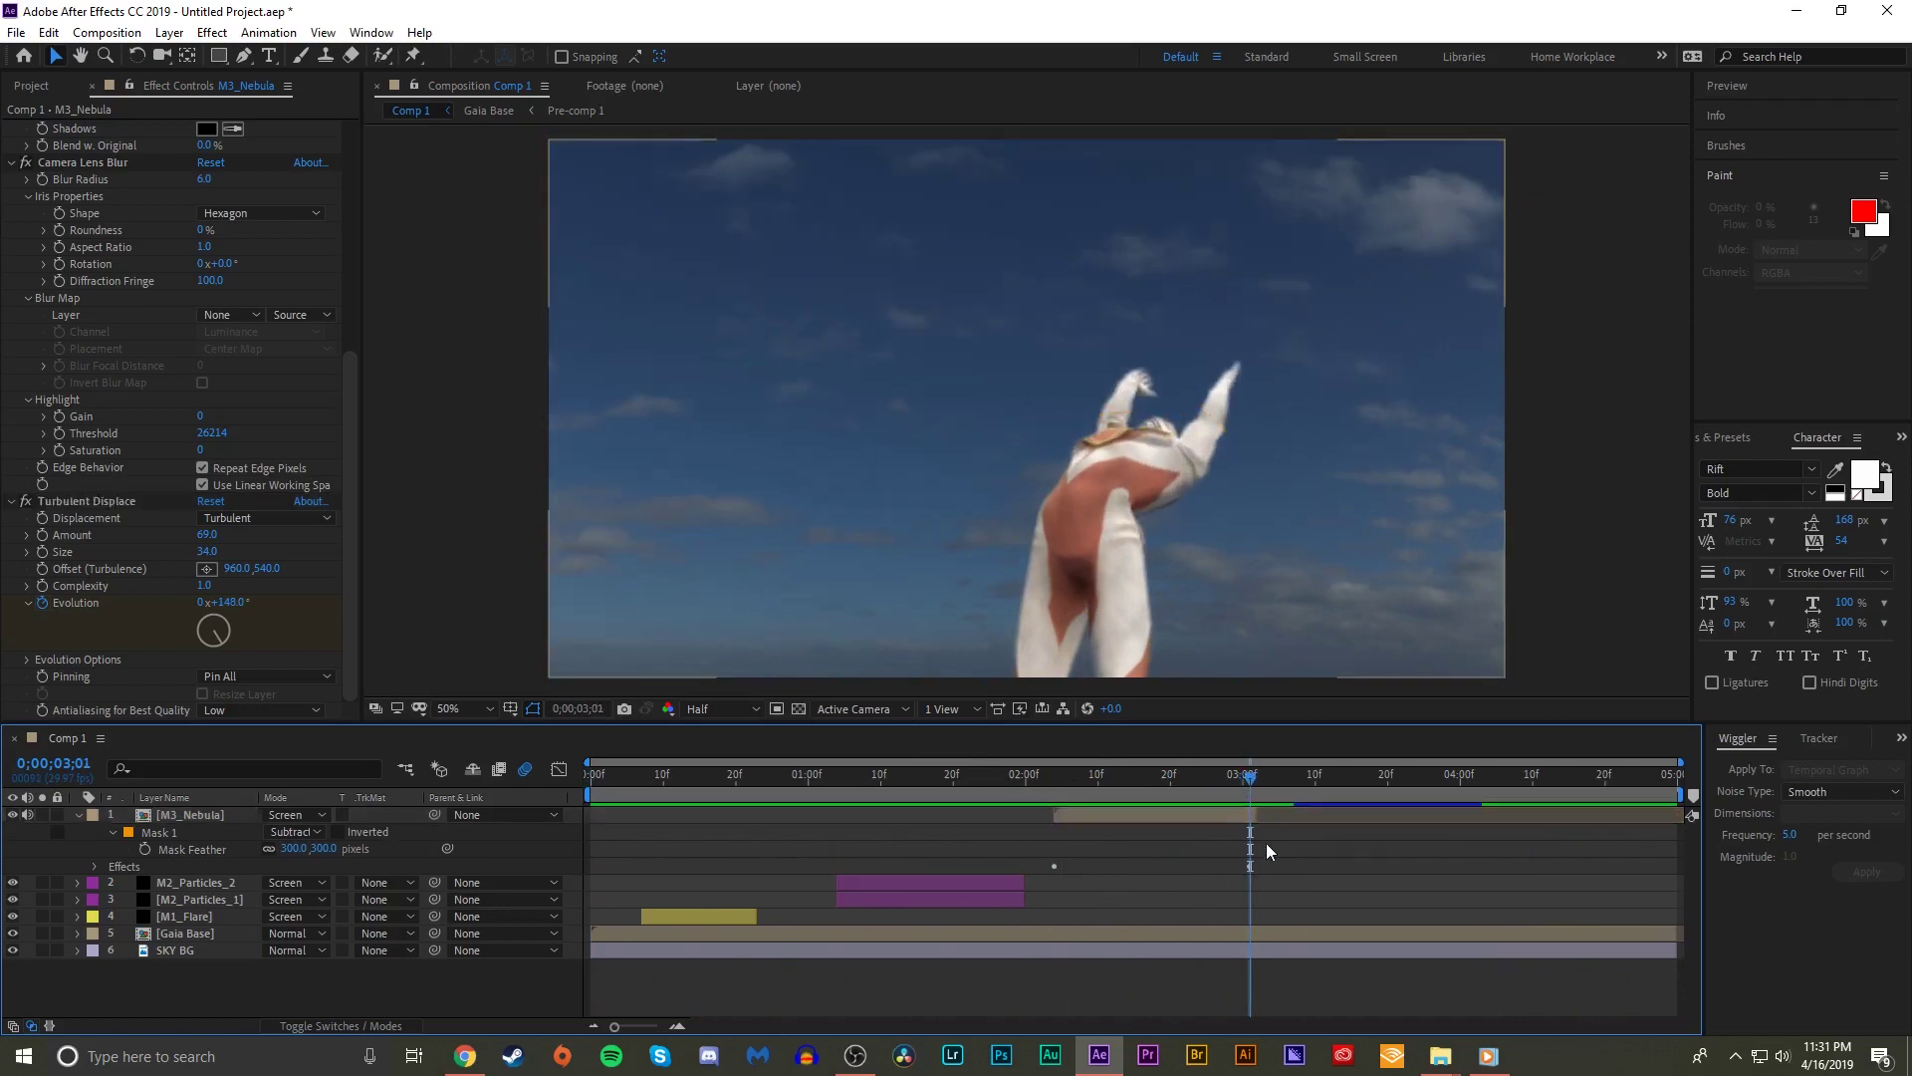
key(u)
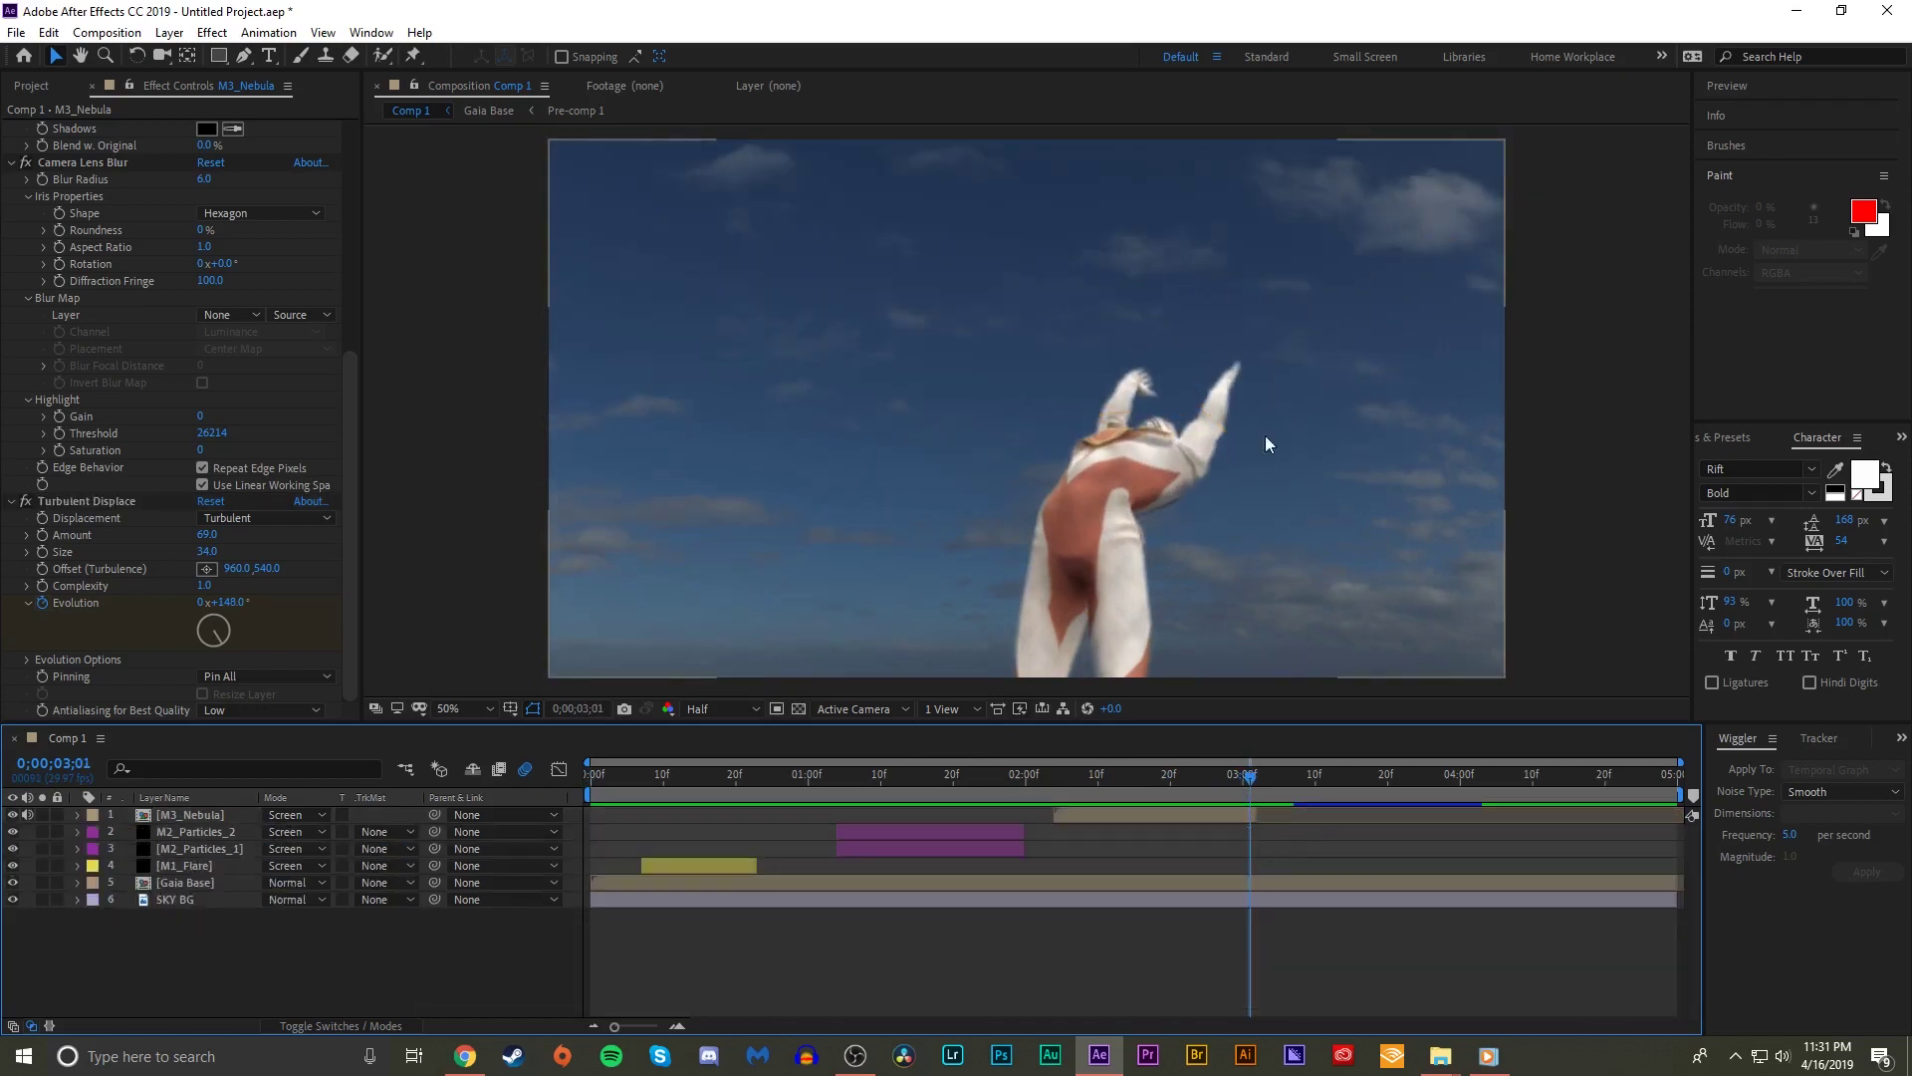
- Expand the Shockwave_Project footage folders among the project's VFX items and select AE_Shockwave.mov
click(31, 85)
scroll(199, 324, down, 3)
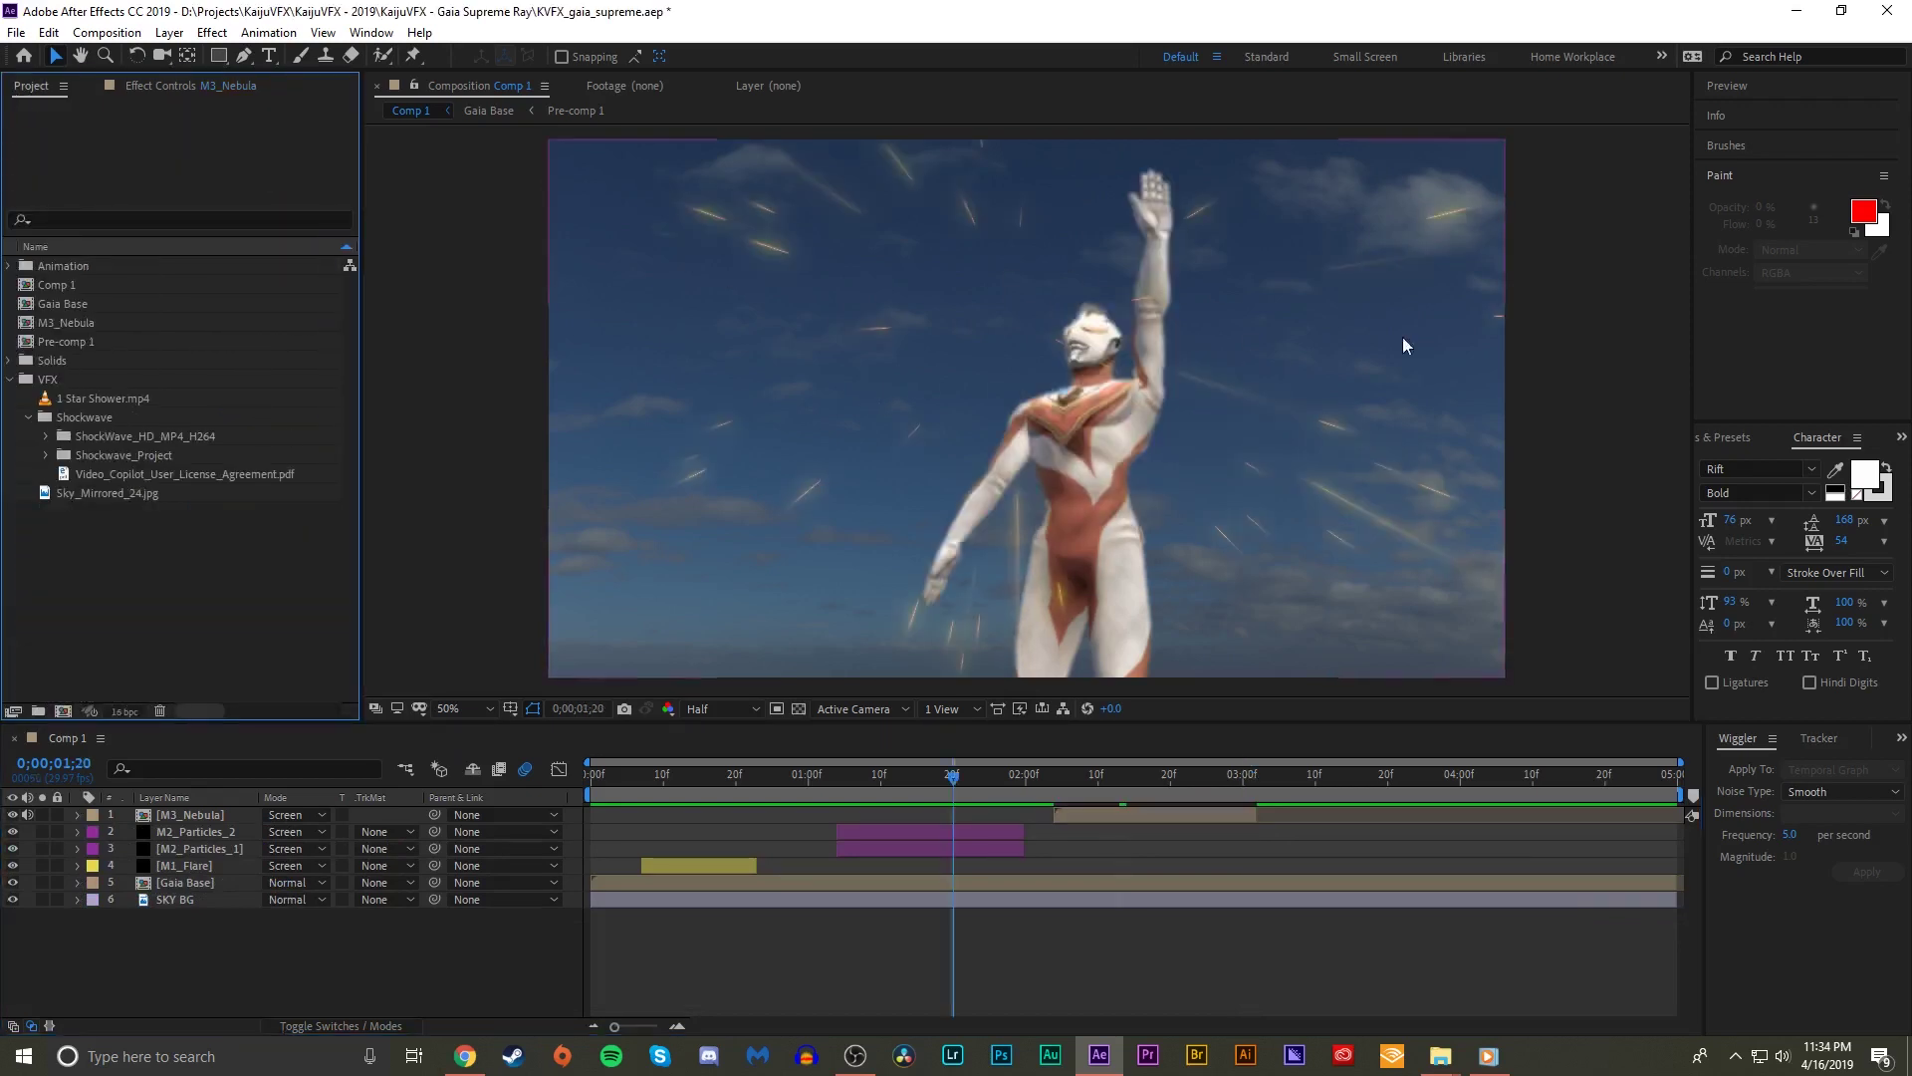
click(862, 1065)
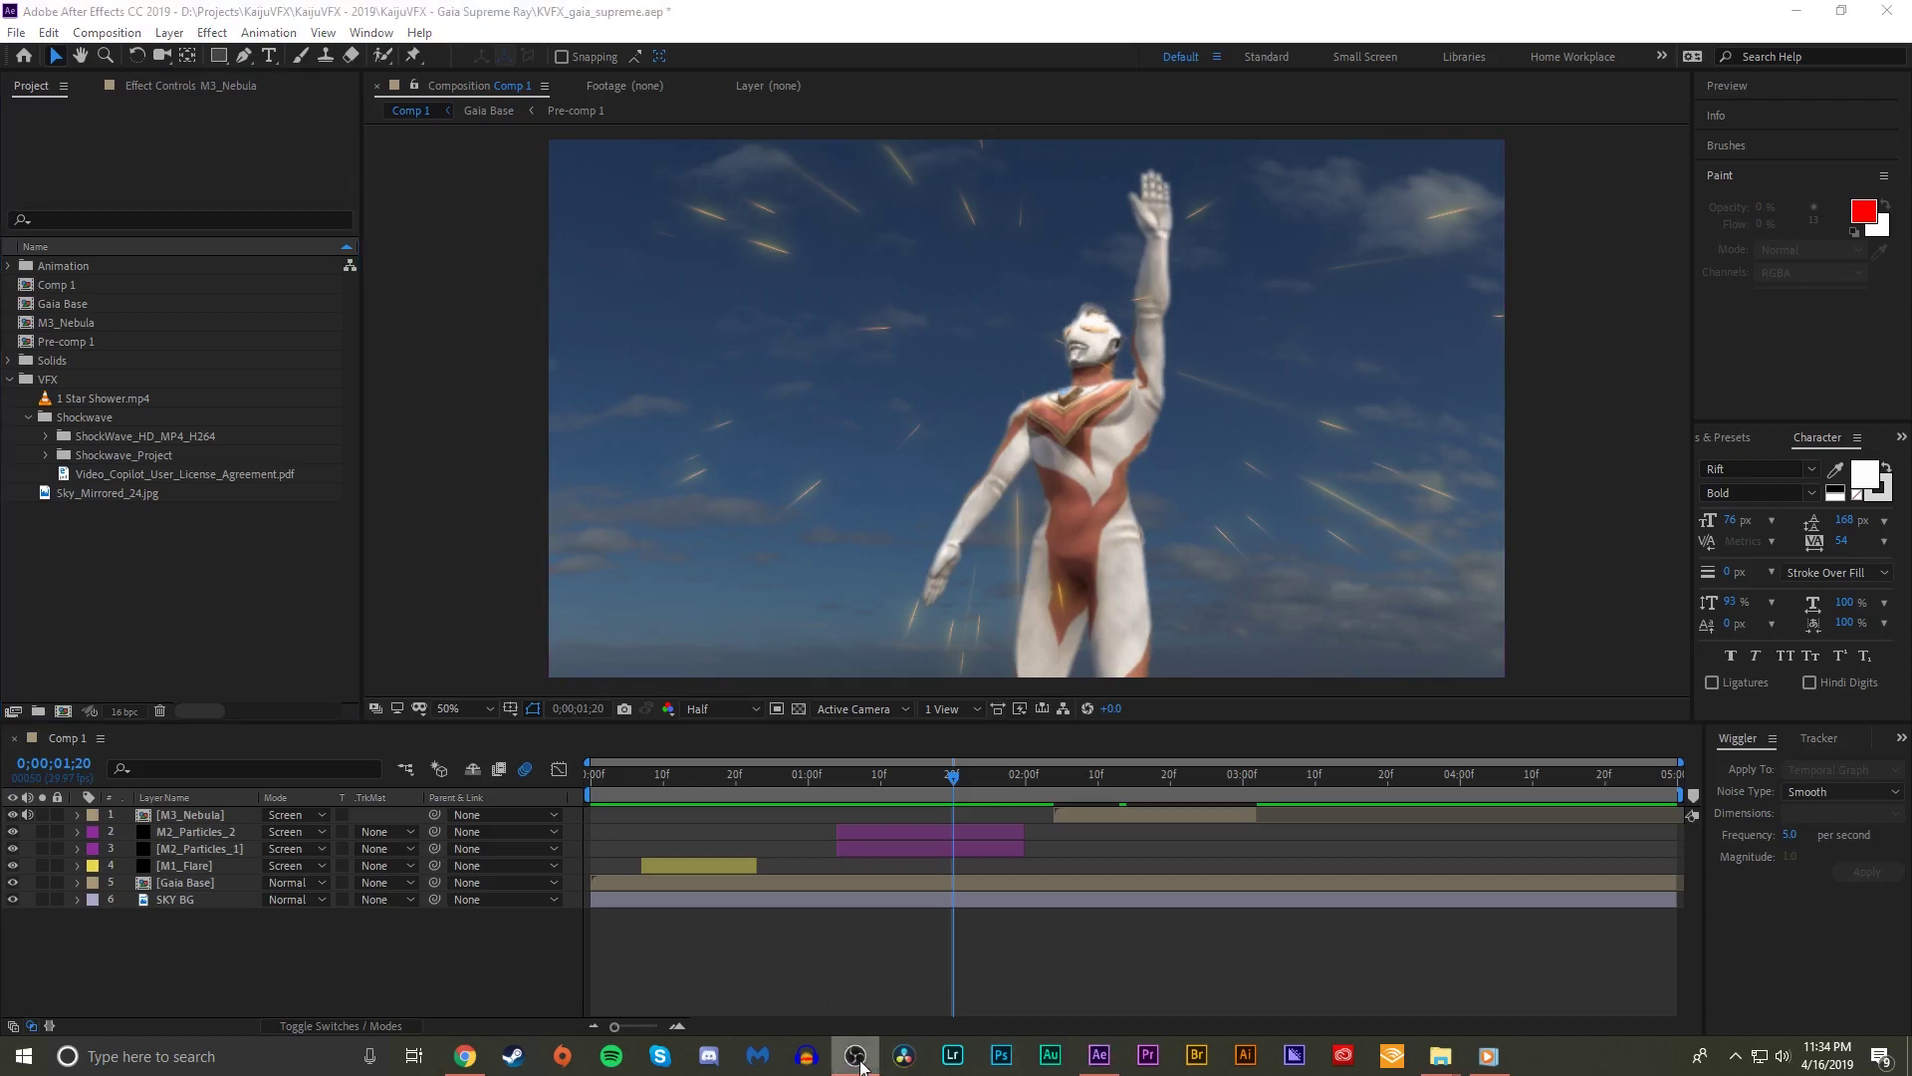
click(861, 1064)
click(46, 455)
click(65, 475)
double_click(132, 494)
click(165, 512)
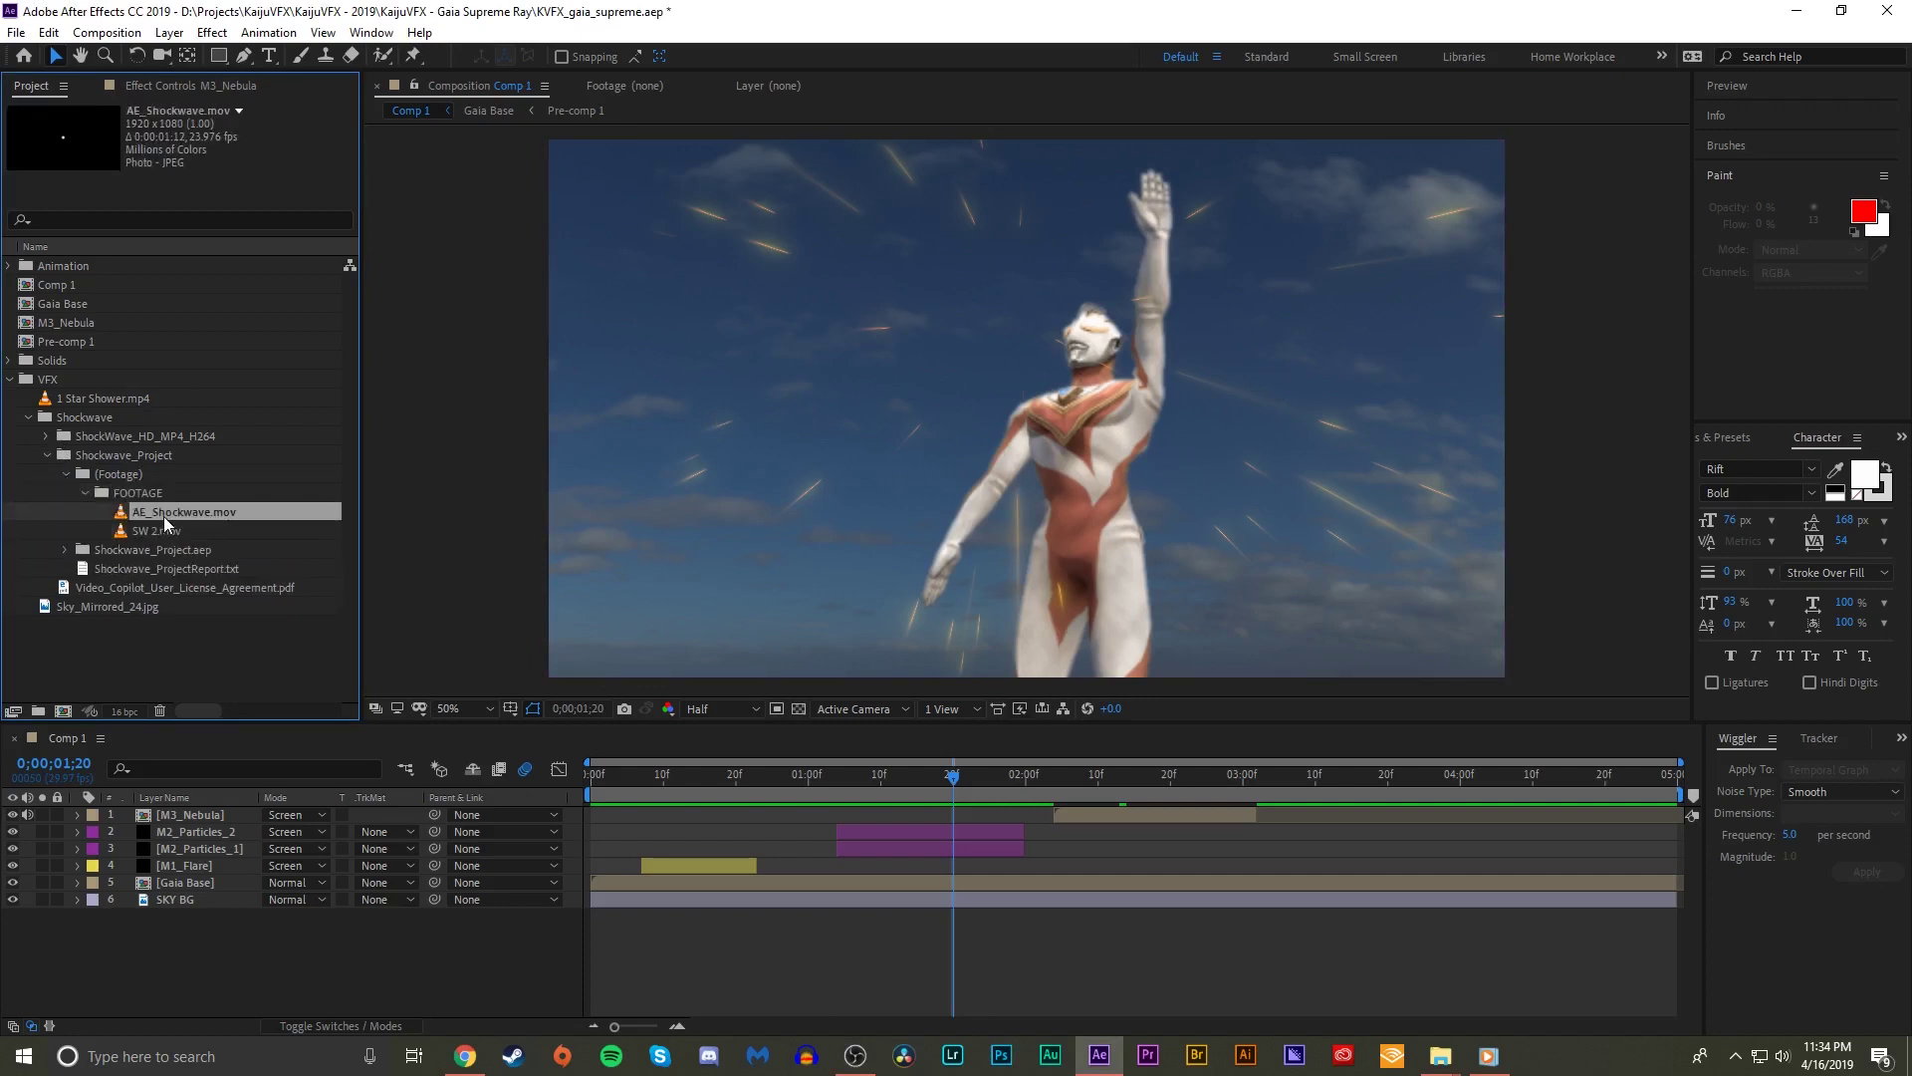
- Preview the AE_Shockwave.mov and SW 2.mov clips, ending on AE_Shockwave.mov
double_click(163, 513)
key(space)
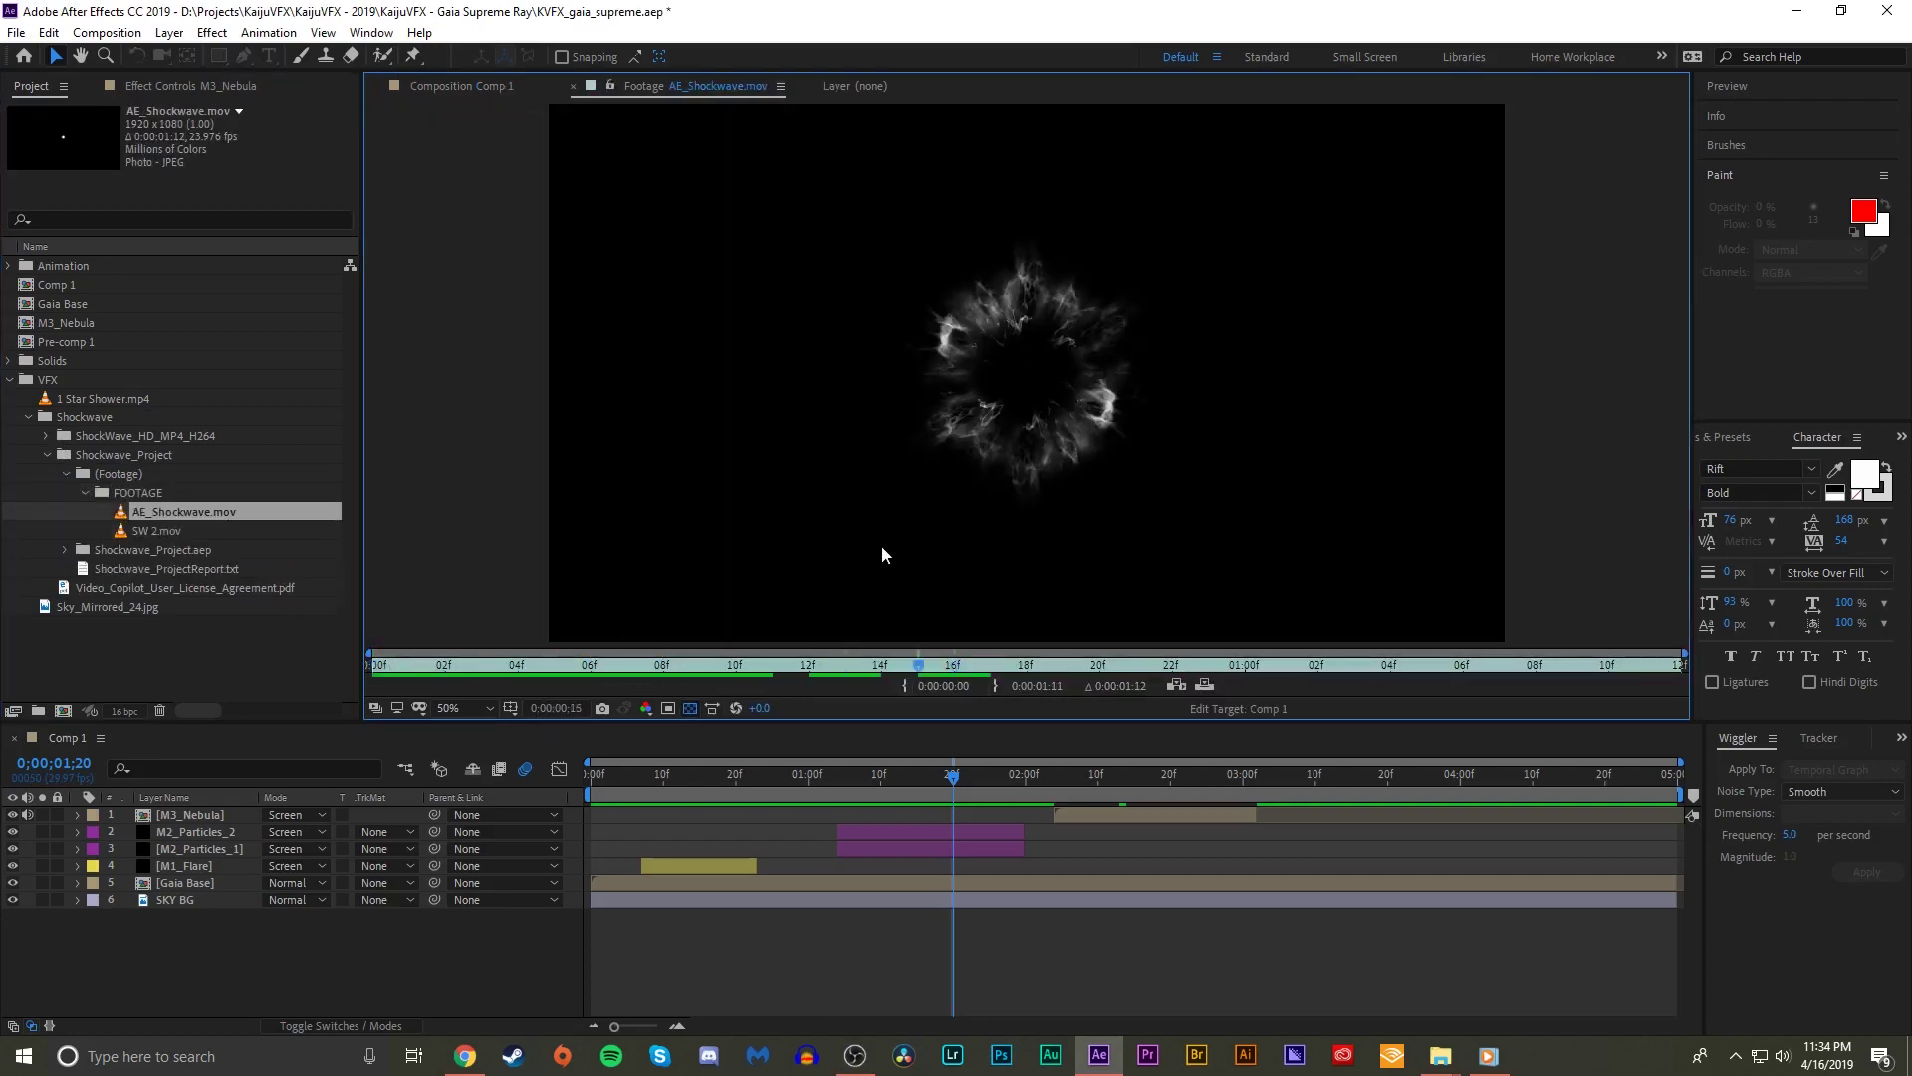
double_click(193, 534)
key(space)
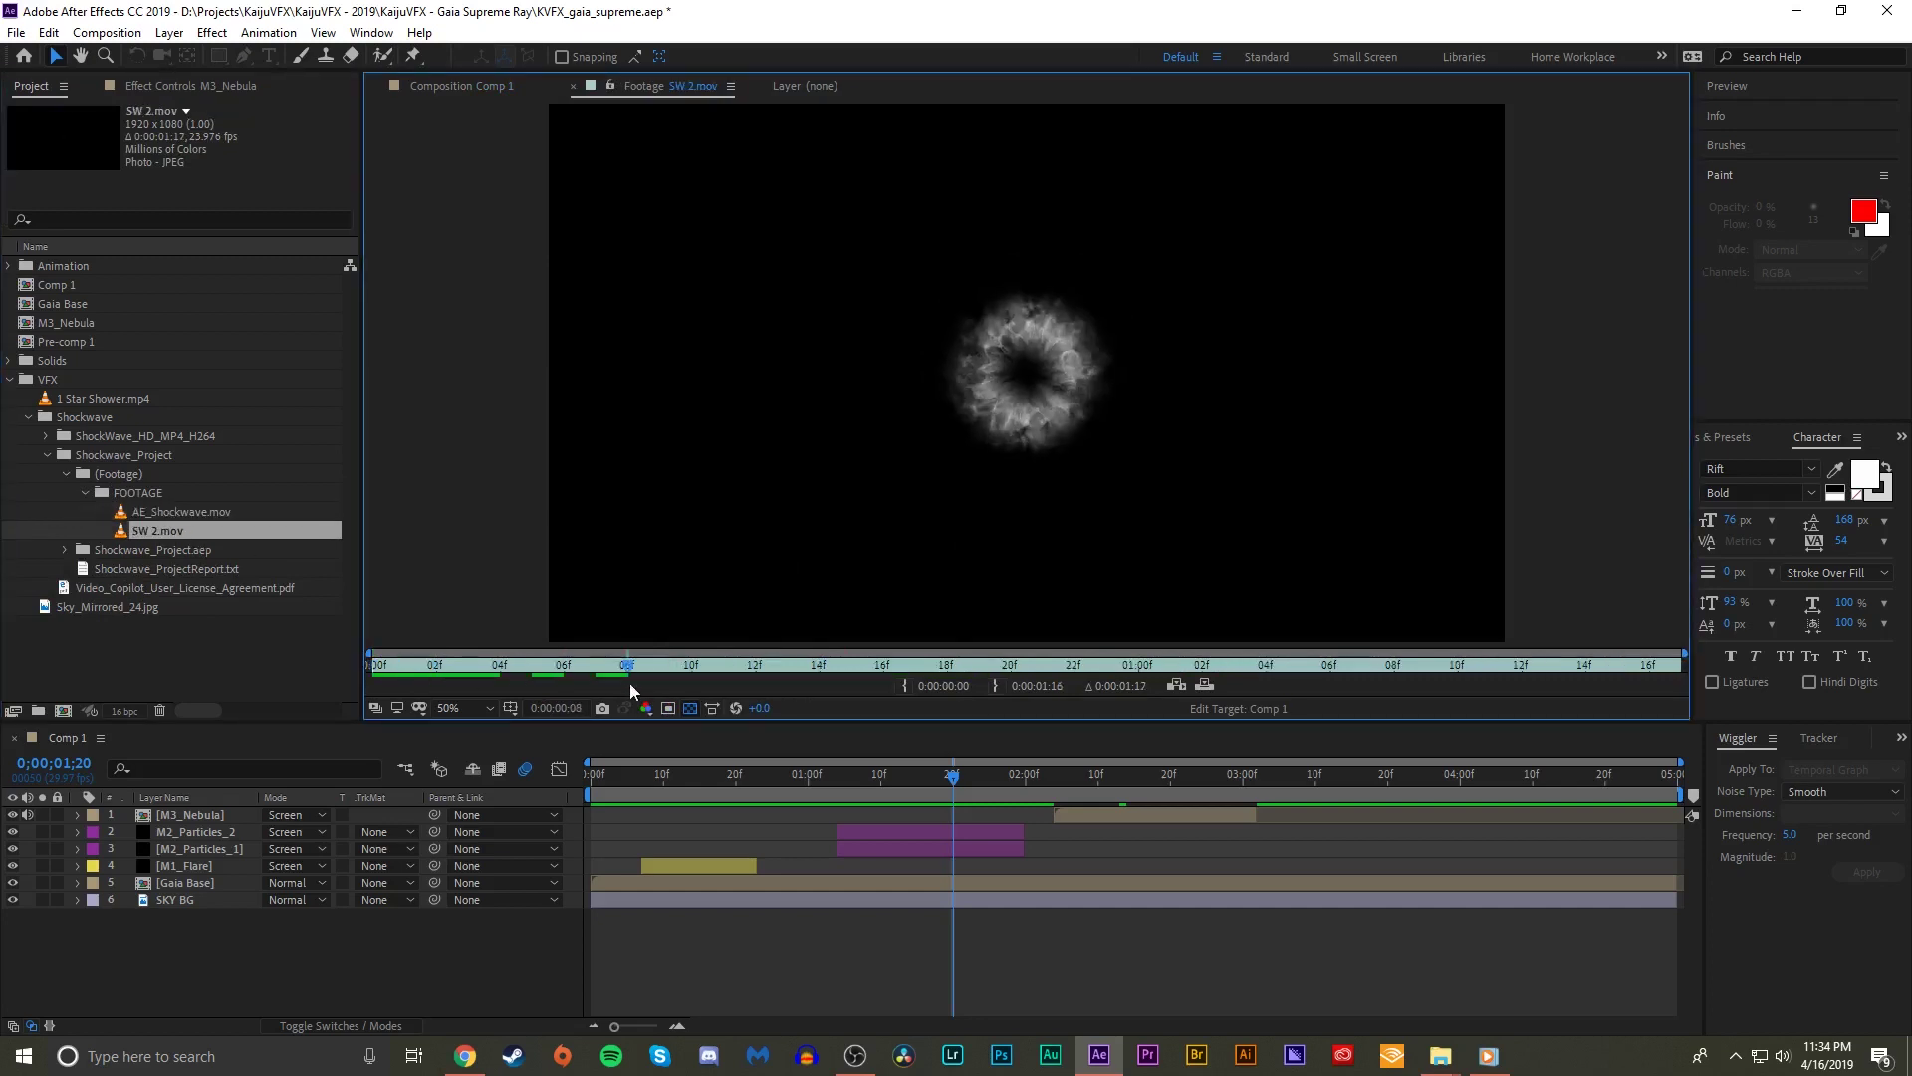
double_click(156, 513)
click(422, 666)
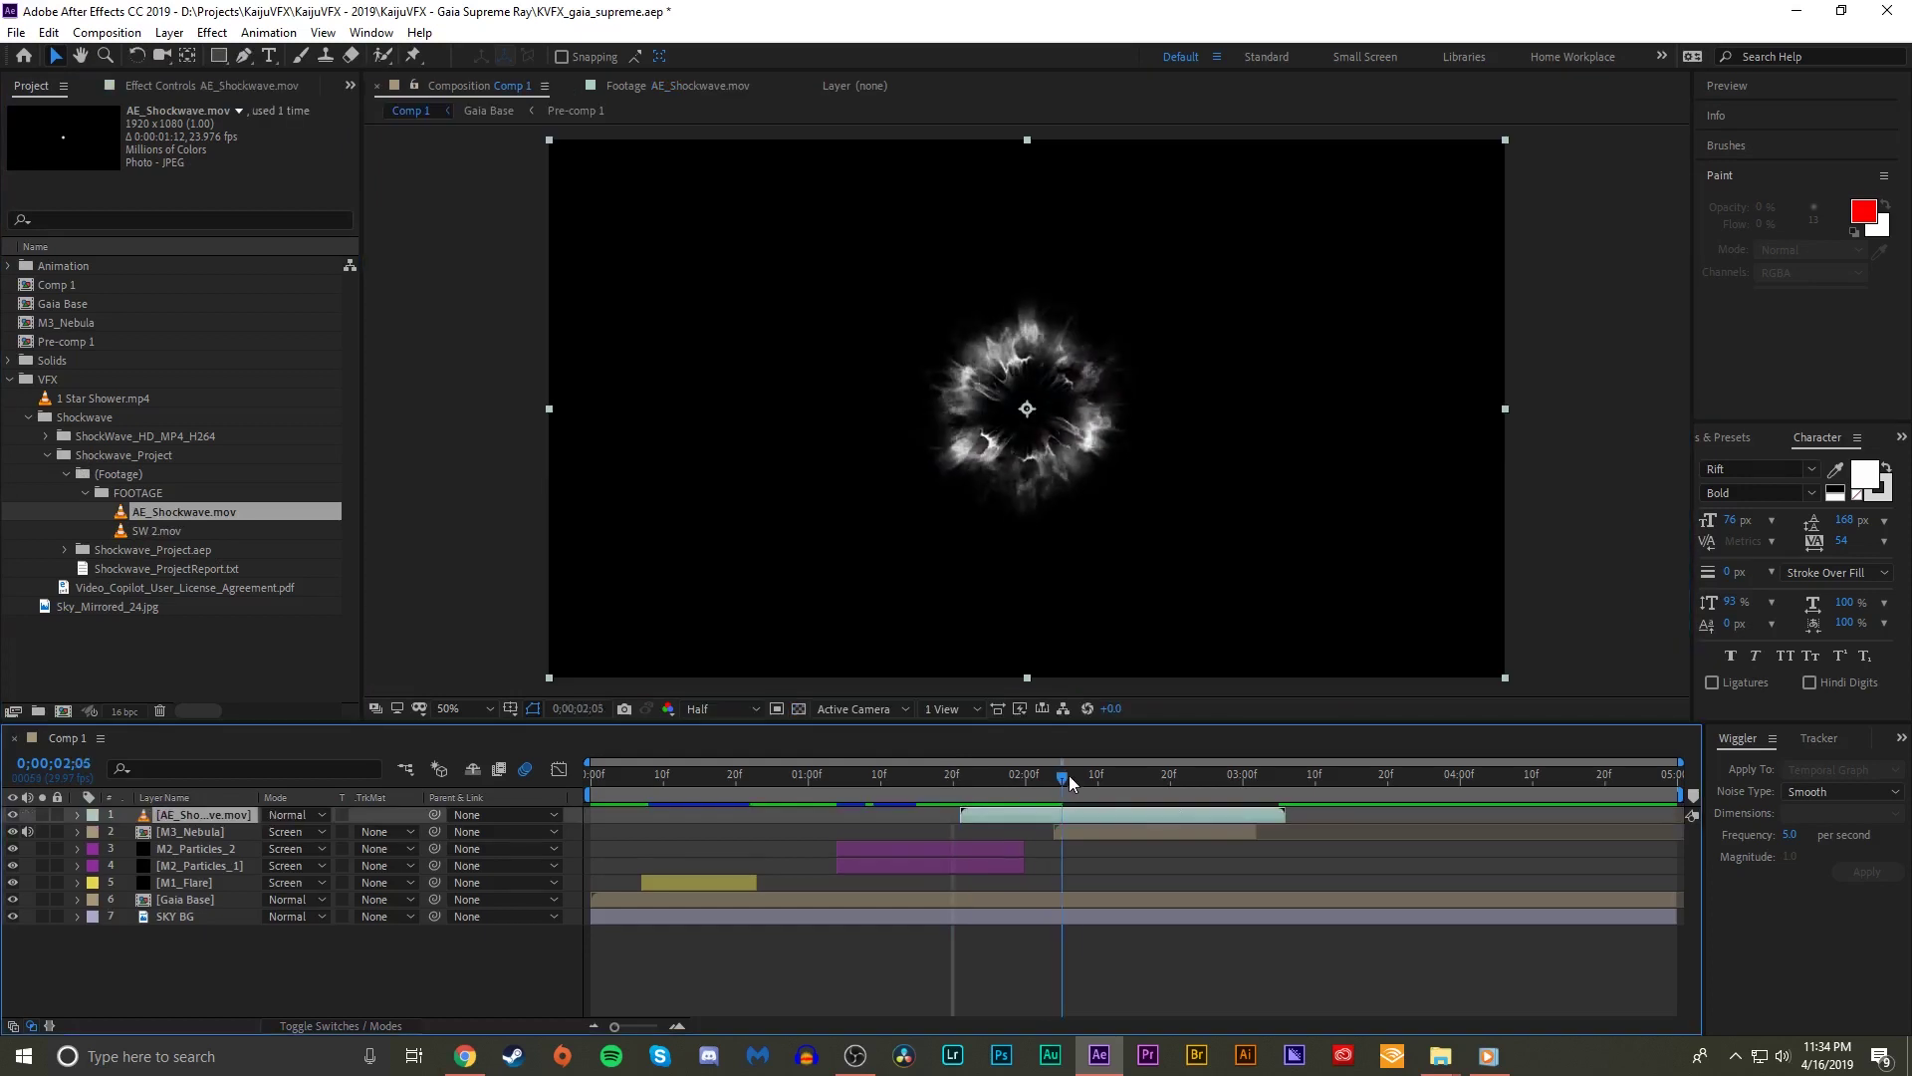
- Time-reverse the AE_Shockwave.mov layer and scrub through the reversed clip
drag(1071, 783, 1228, 777)
right_click(1073, 817)
mouse_move(1229, 379)
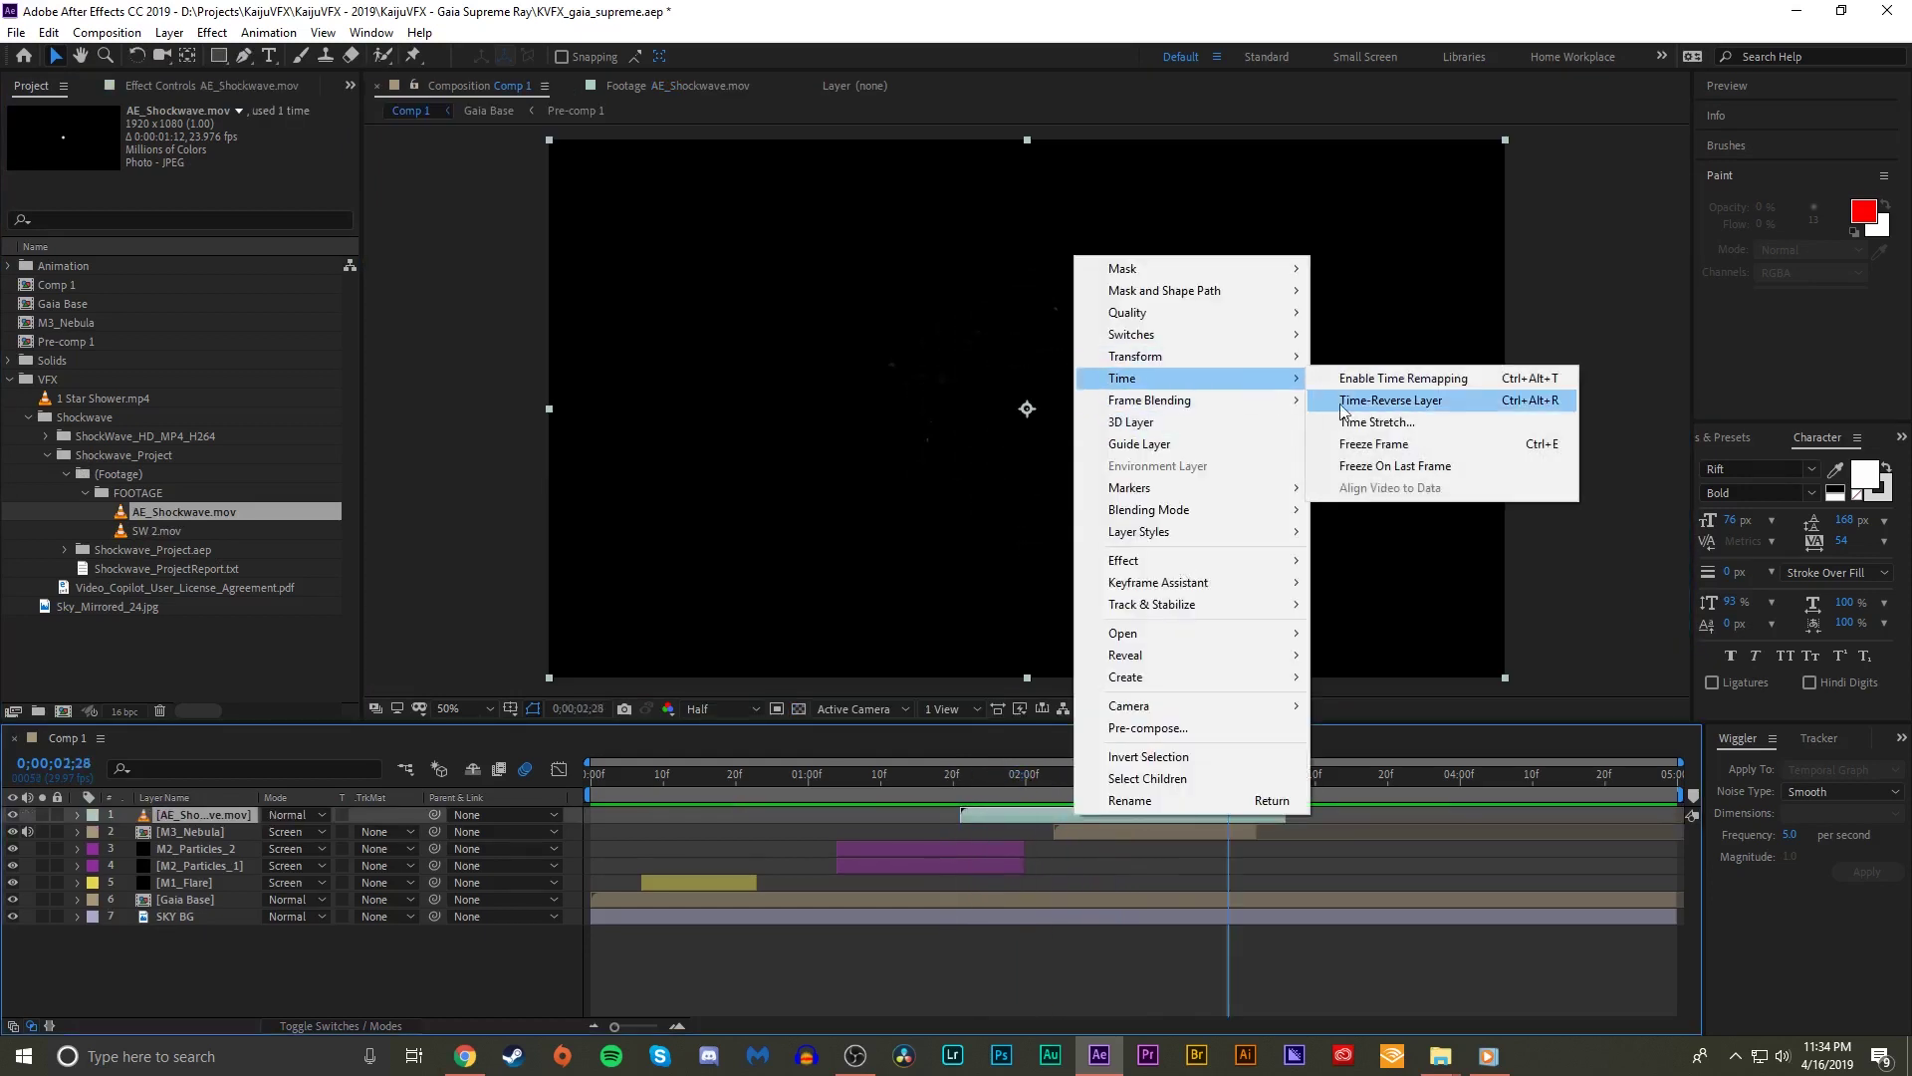
click(1342, 401)
drag(1046, 777, 1149, 777)
- Apply the CC Toner effect to the AE_Shockwave.mov layer
key(ctrl+space)
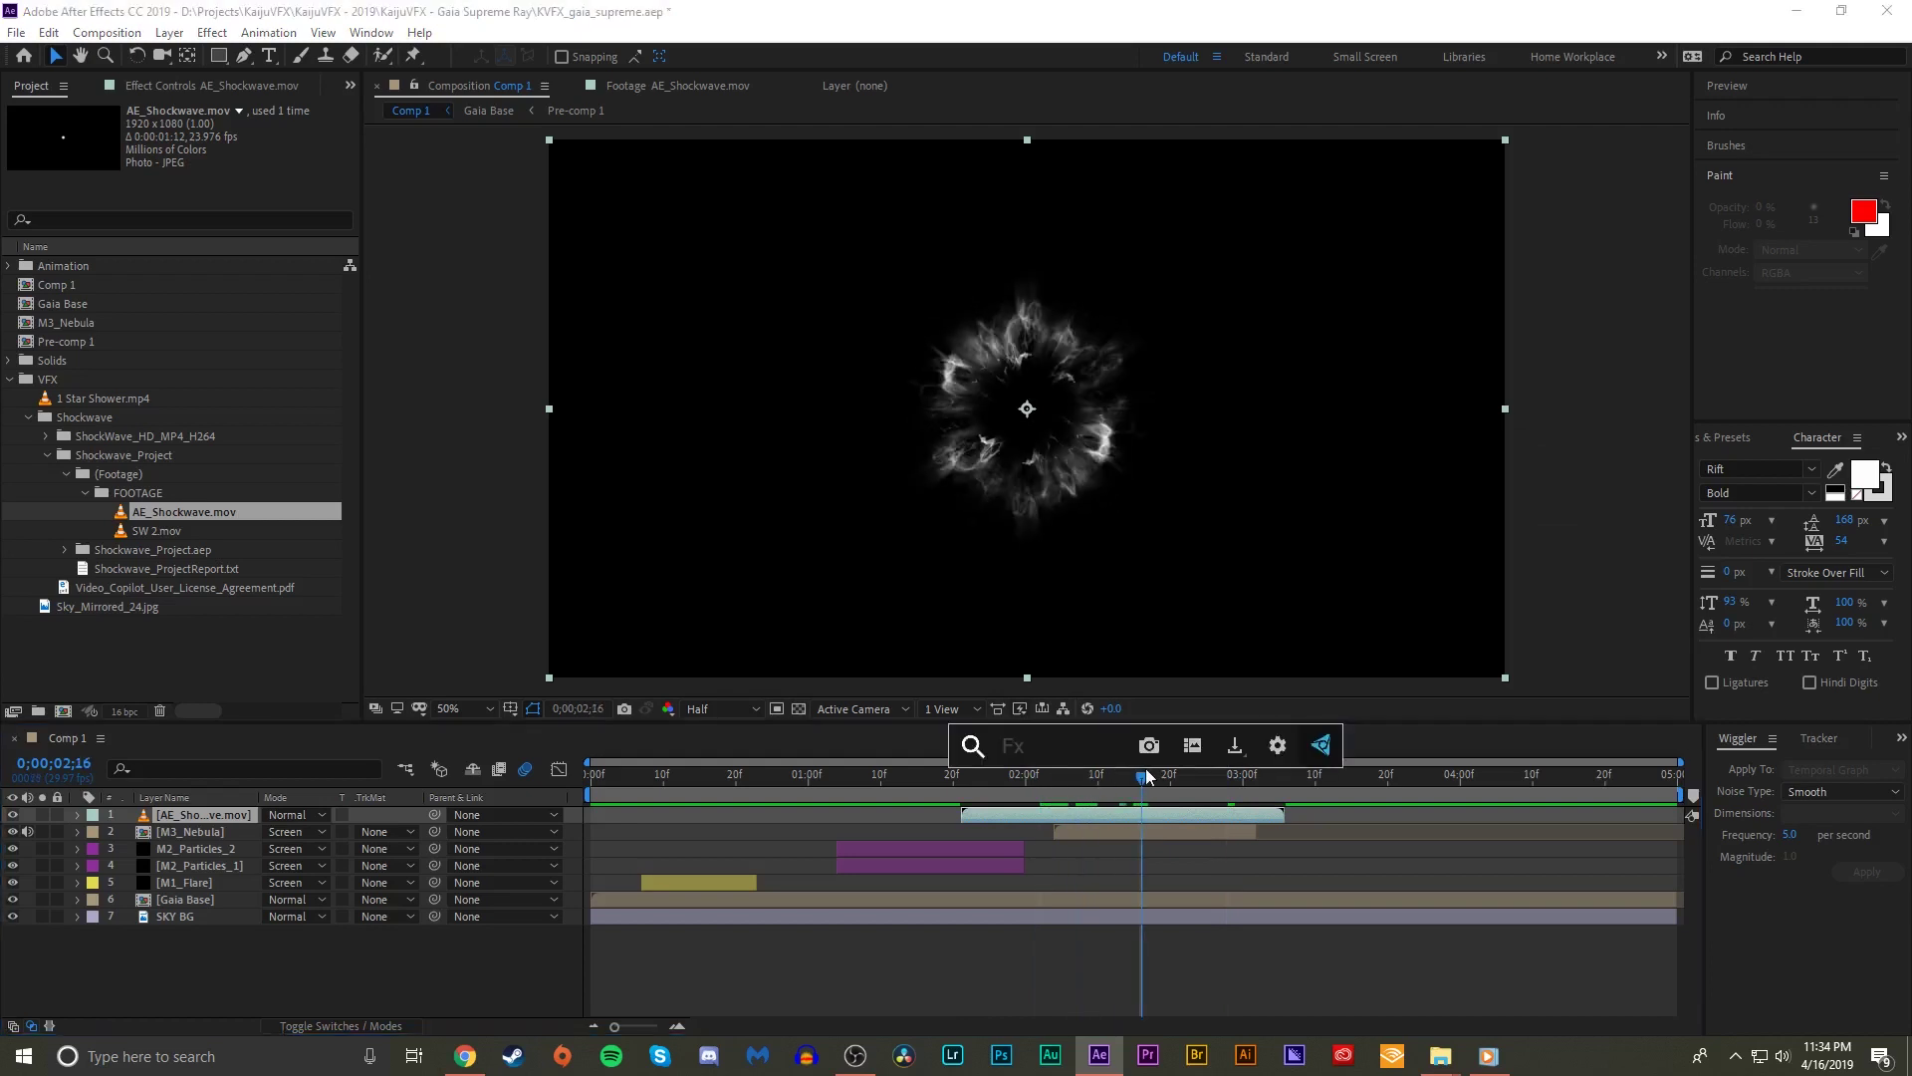
text(cc t)
key(Down)
key(Down)
key(Down)
key(Down)
key(Return)
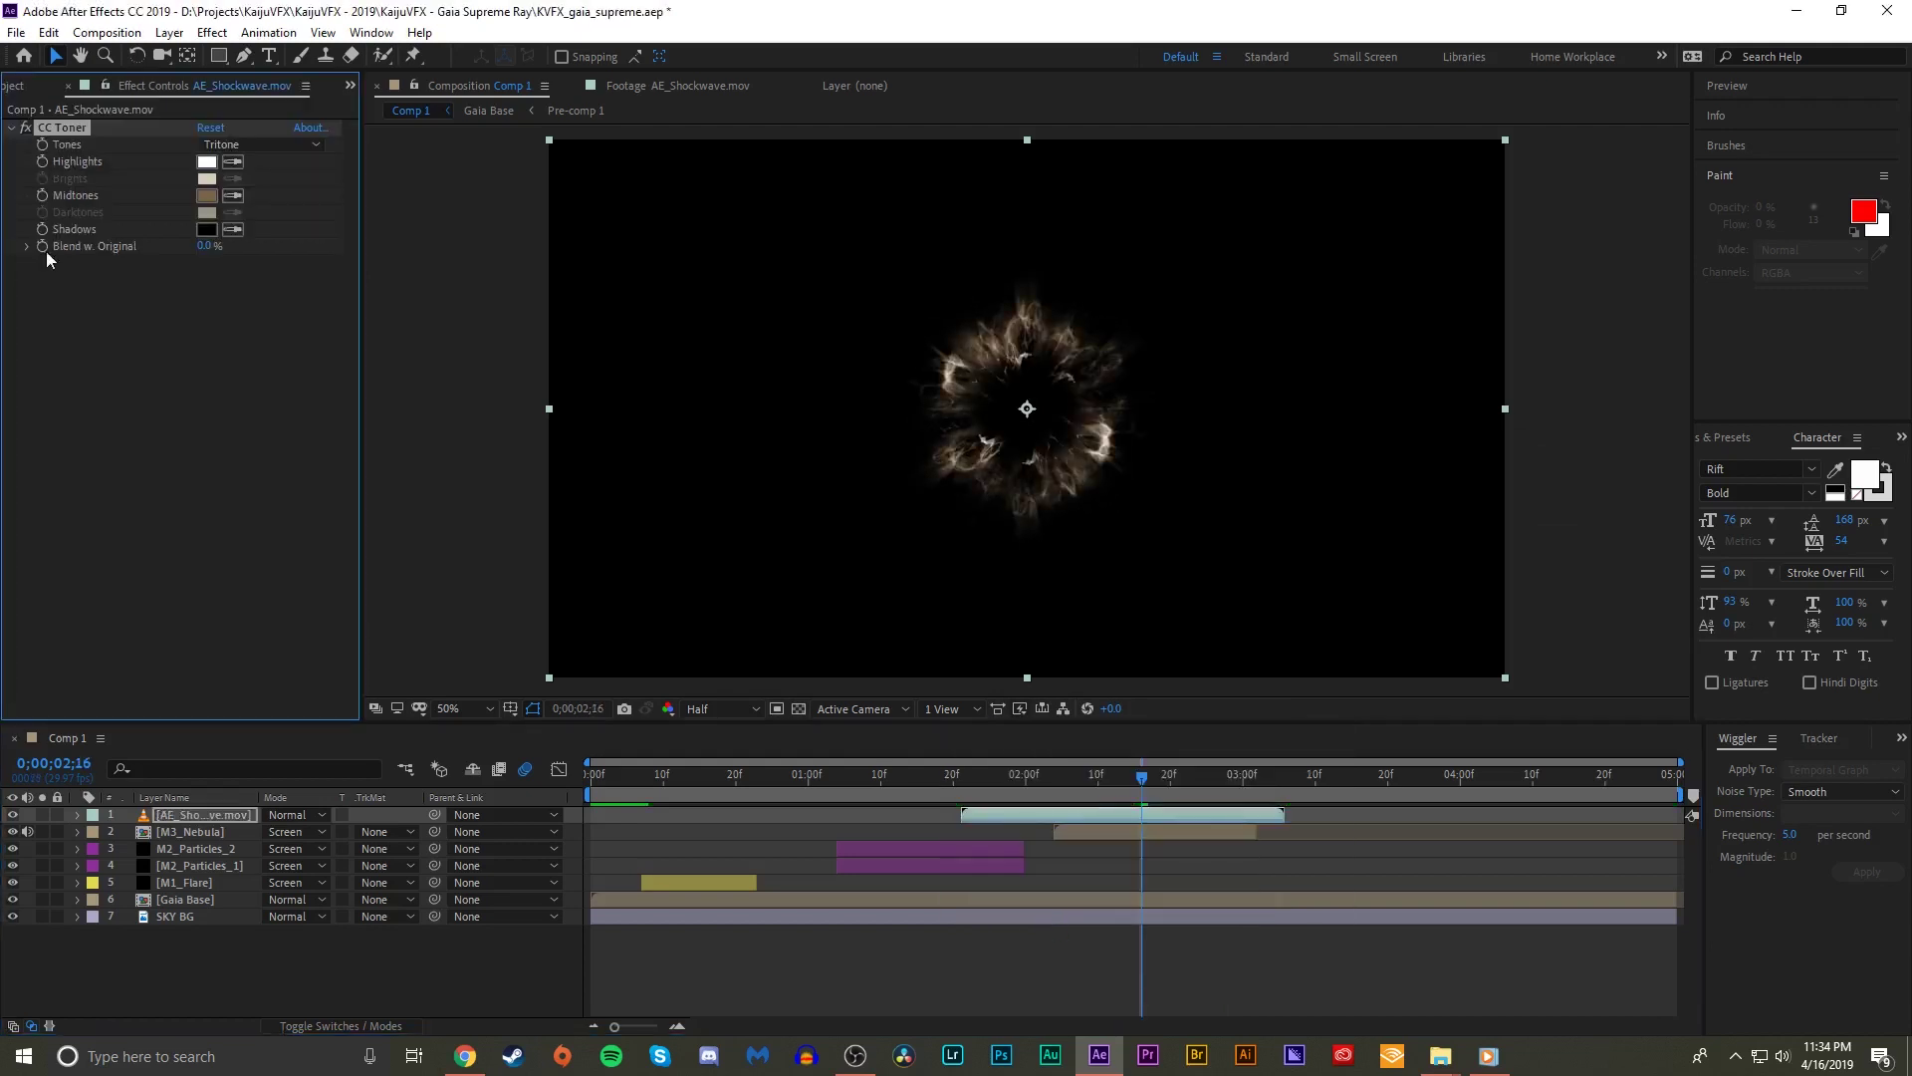
- Change the CC Toner midtones of the shockwave to an orange-red colour
click(206, 195)
drag(1328, 394, 1341, 431)
click(1245, 216)
click(1486, 189)
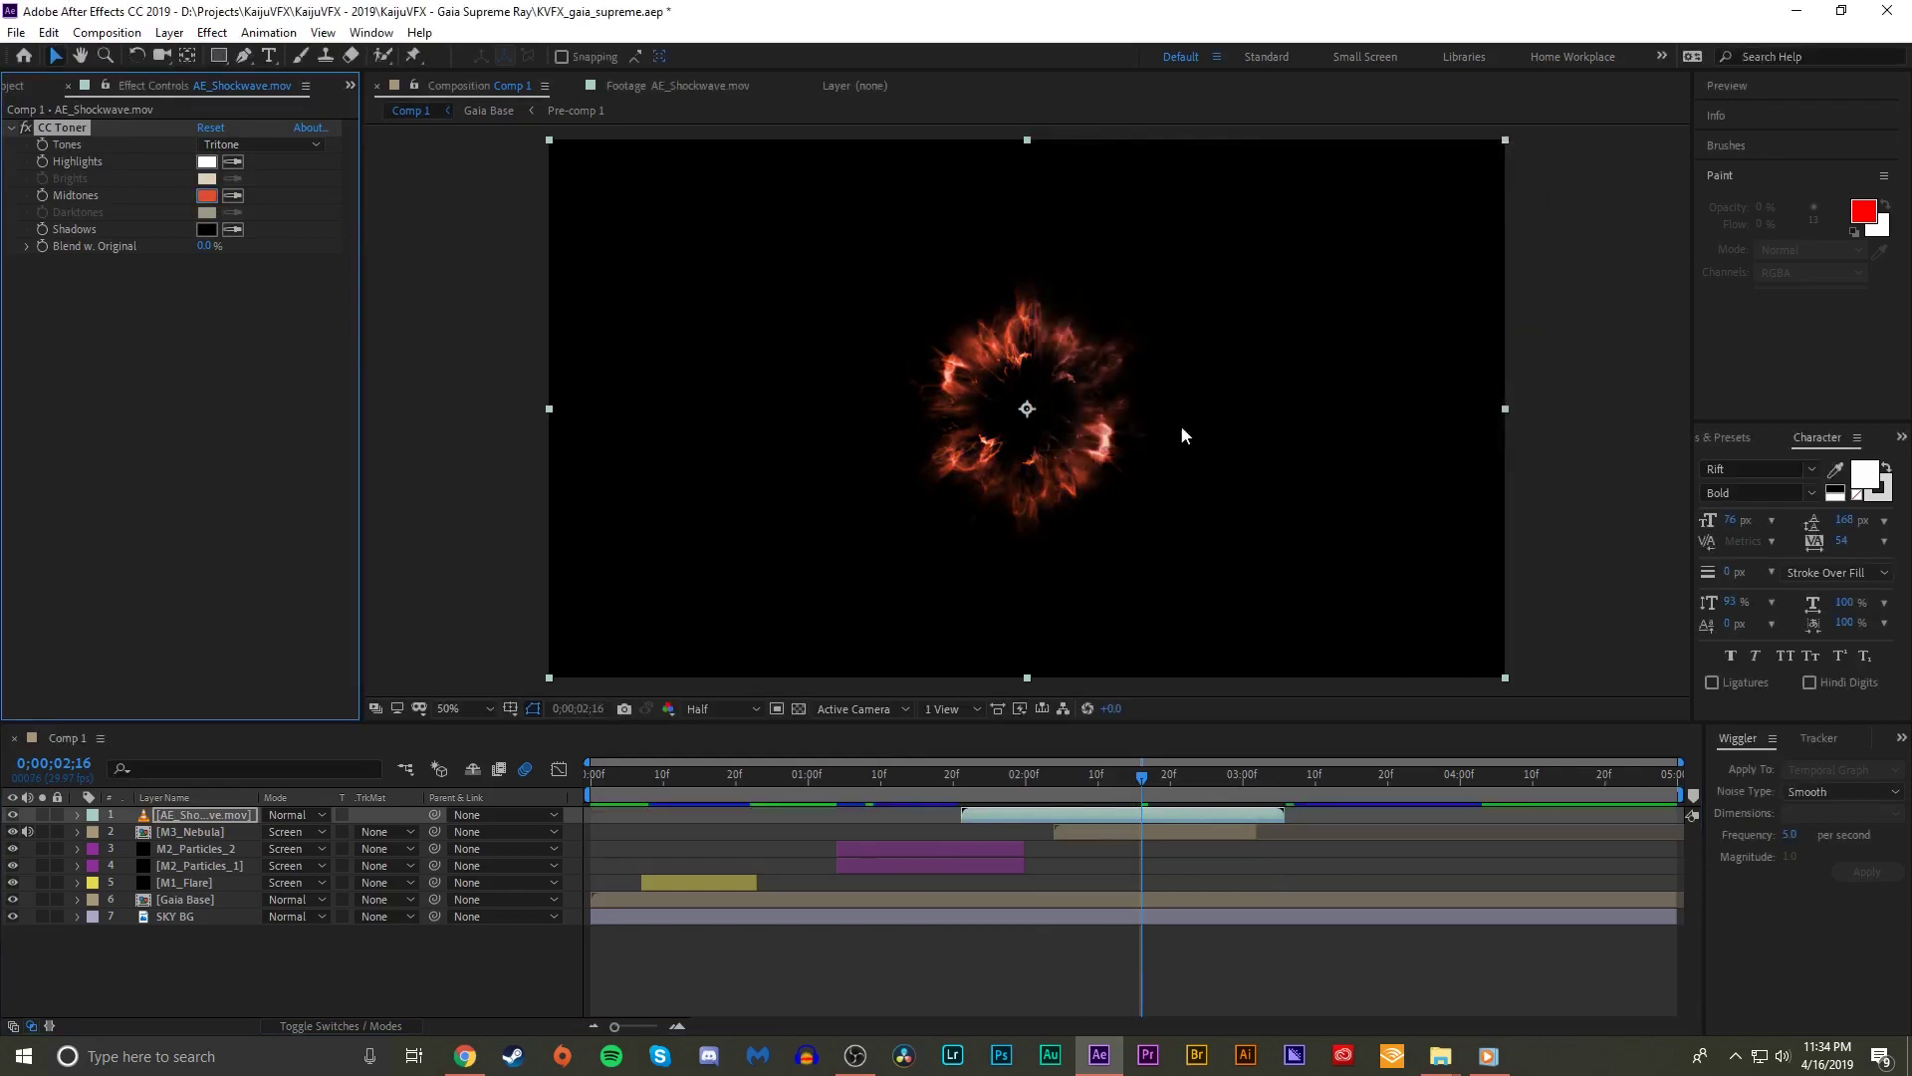
- Add a Radial Blur to the shockwave layer with the Spin type and an amount of 19
key(ctrl+space)
text(rad)
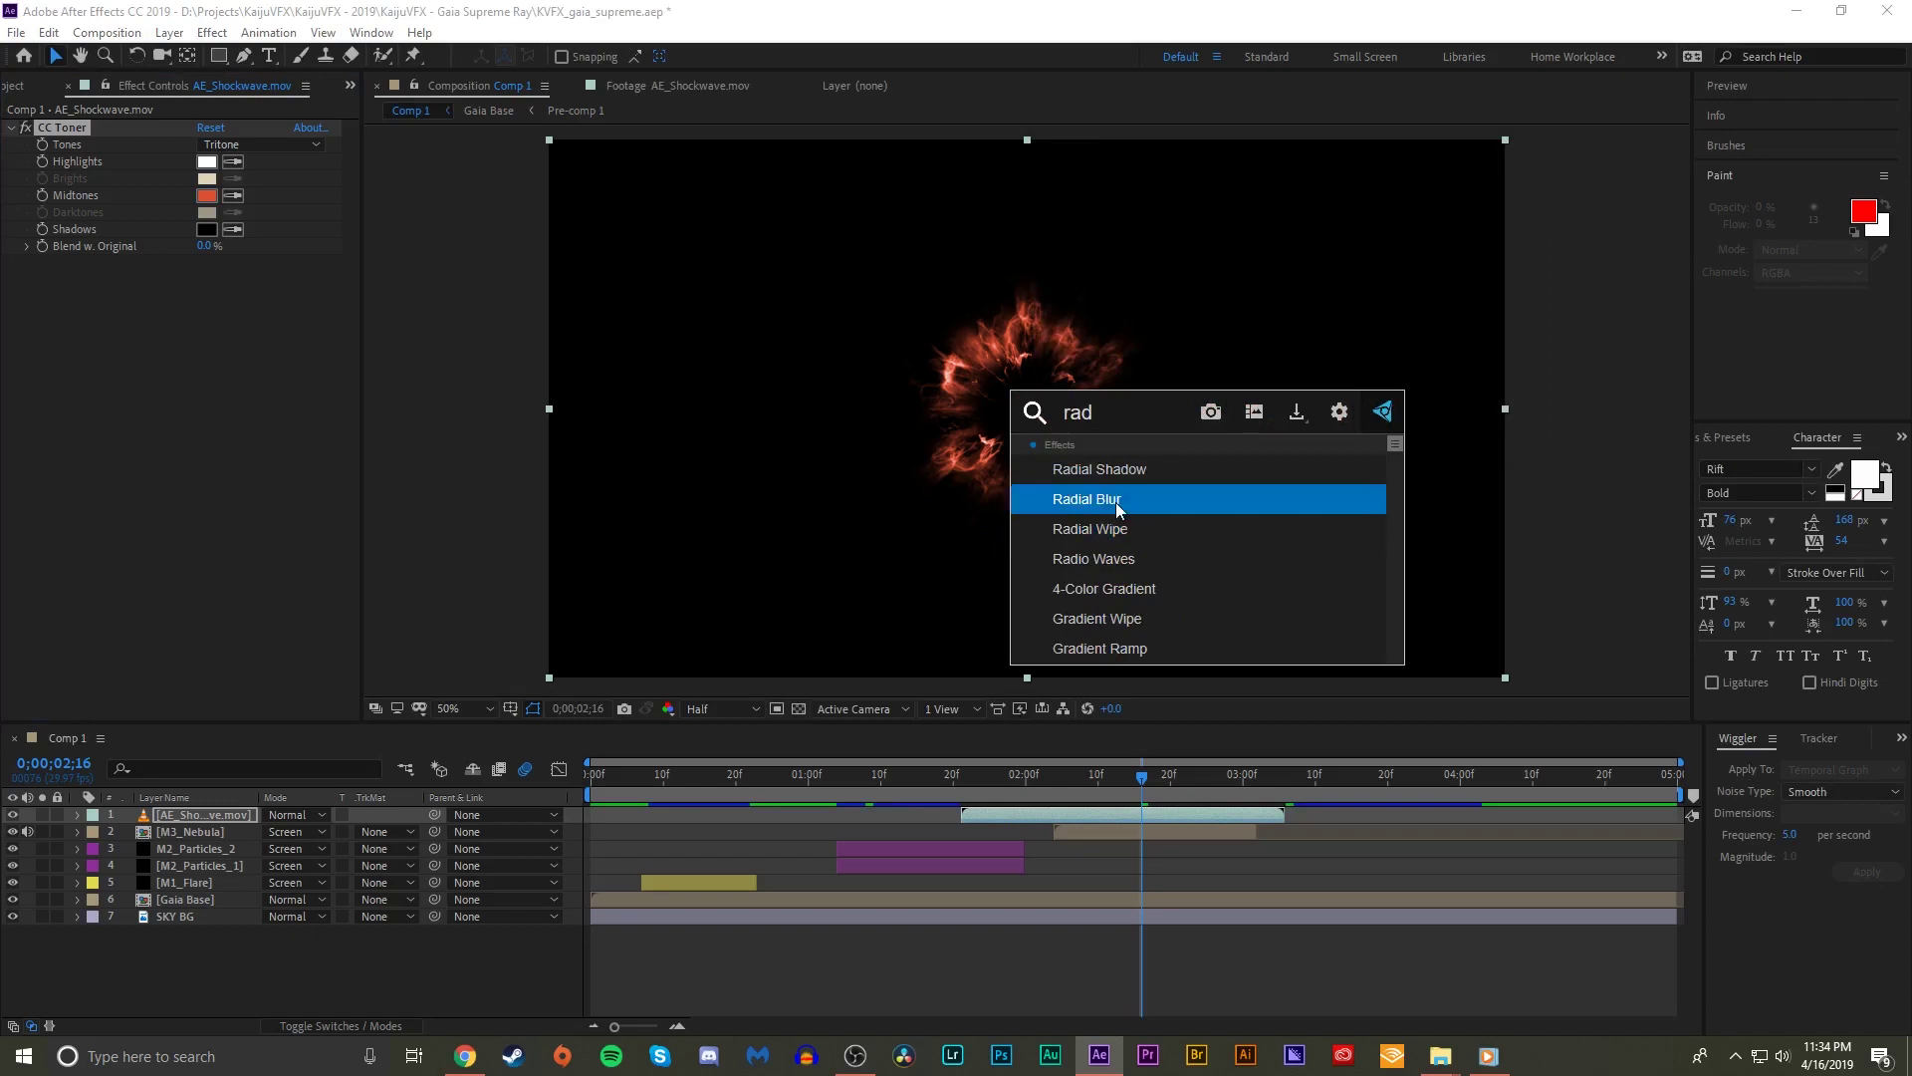
click(1115, 500)
drag(229, 452, 227, 452)
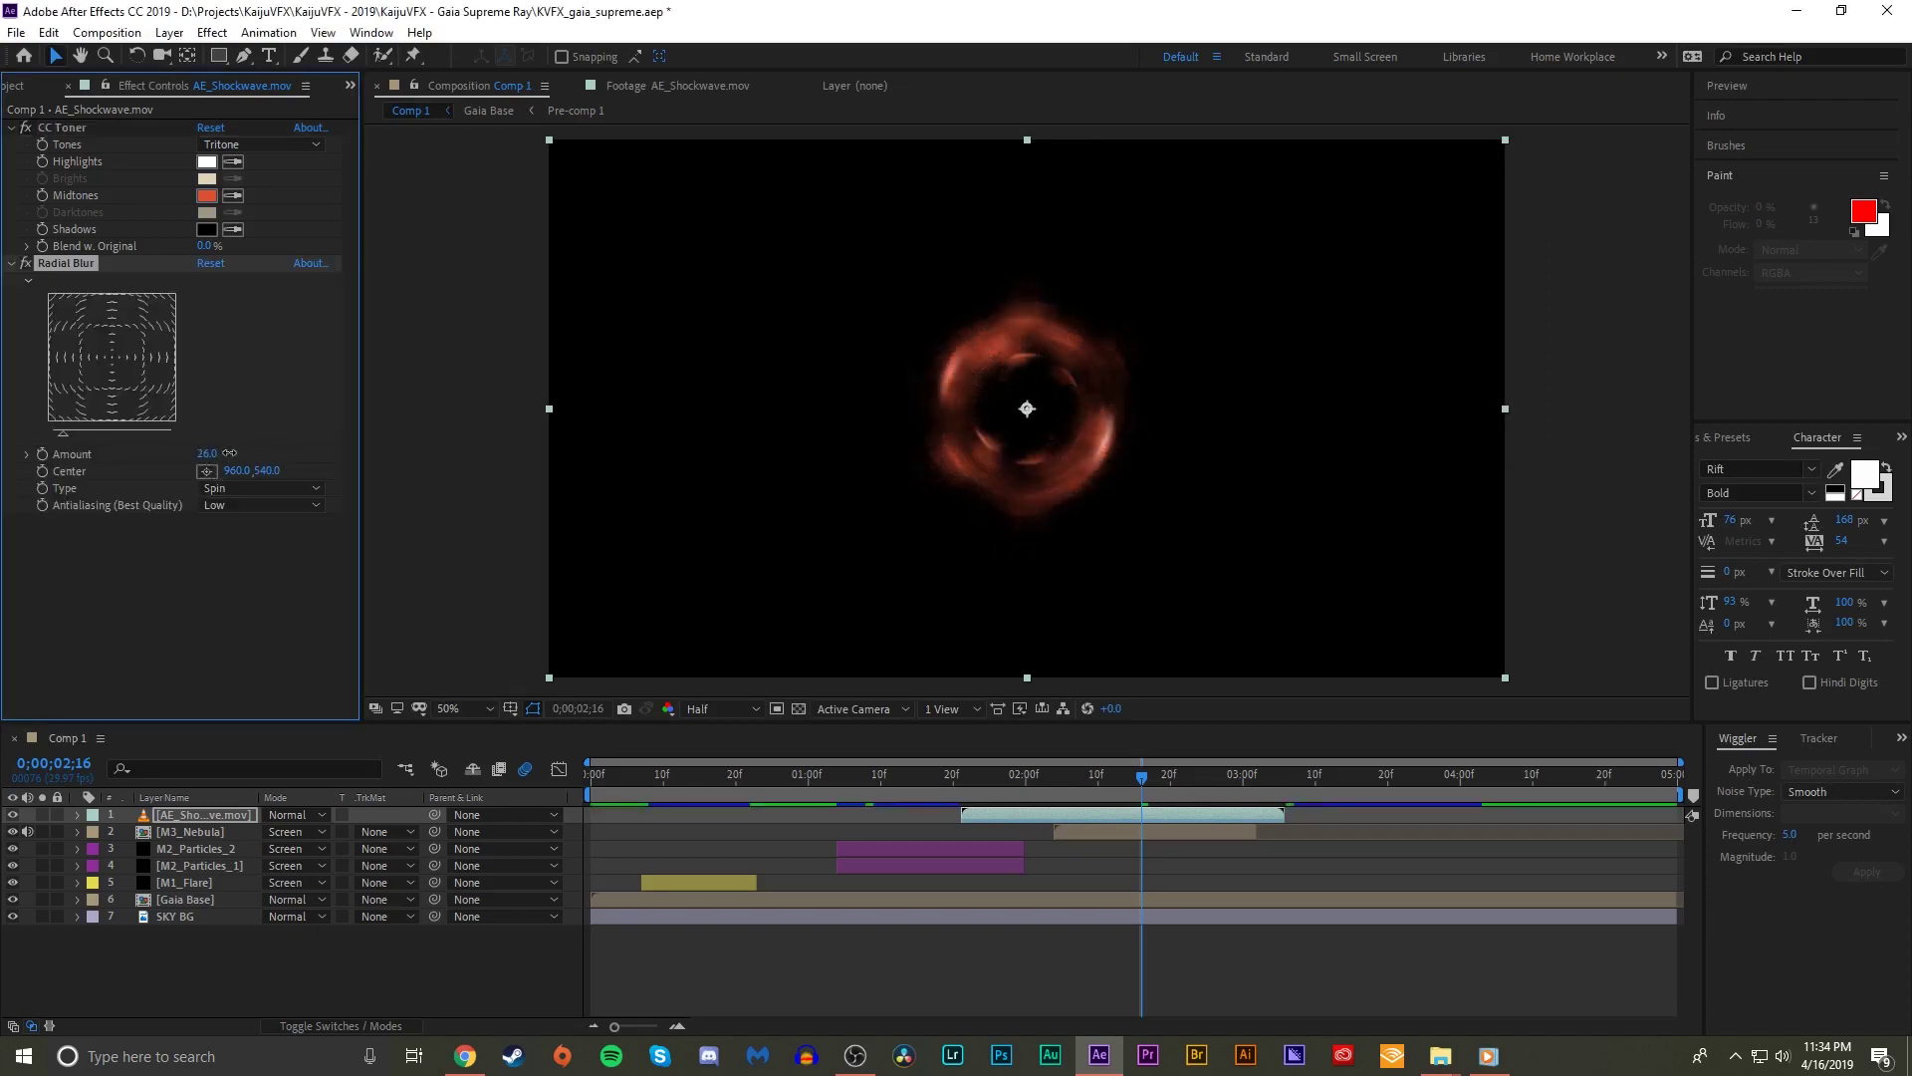
- Add a Glow to the shockwave with threshold 20.8% and radius 246, and set the layer's blending mode to Screen
key(ctrl+space)
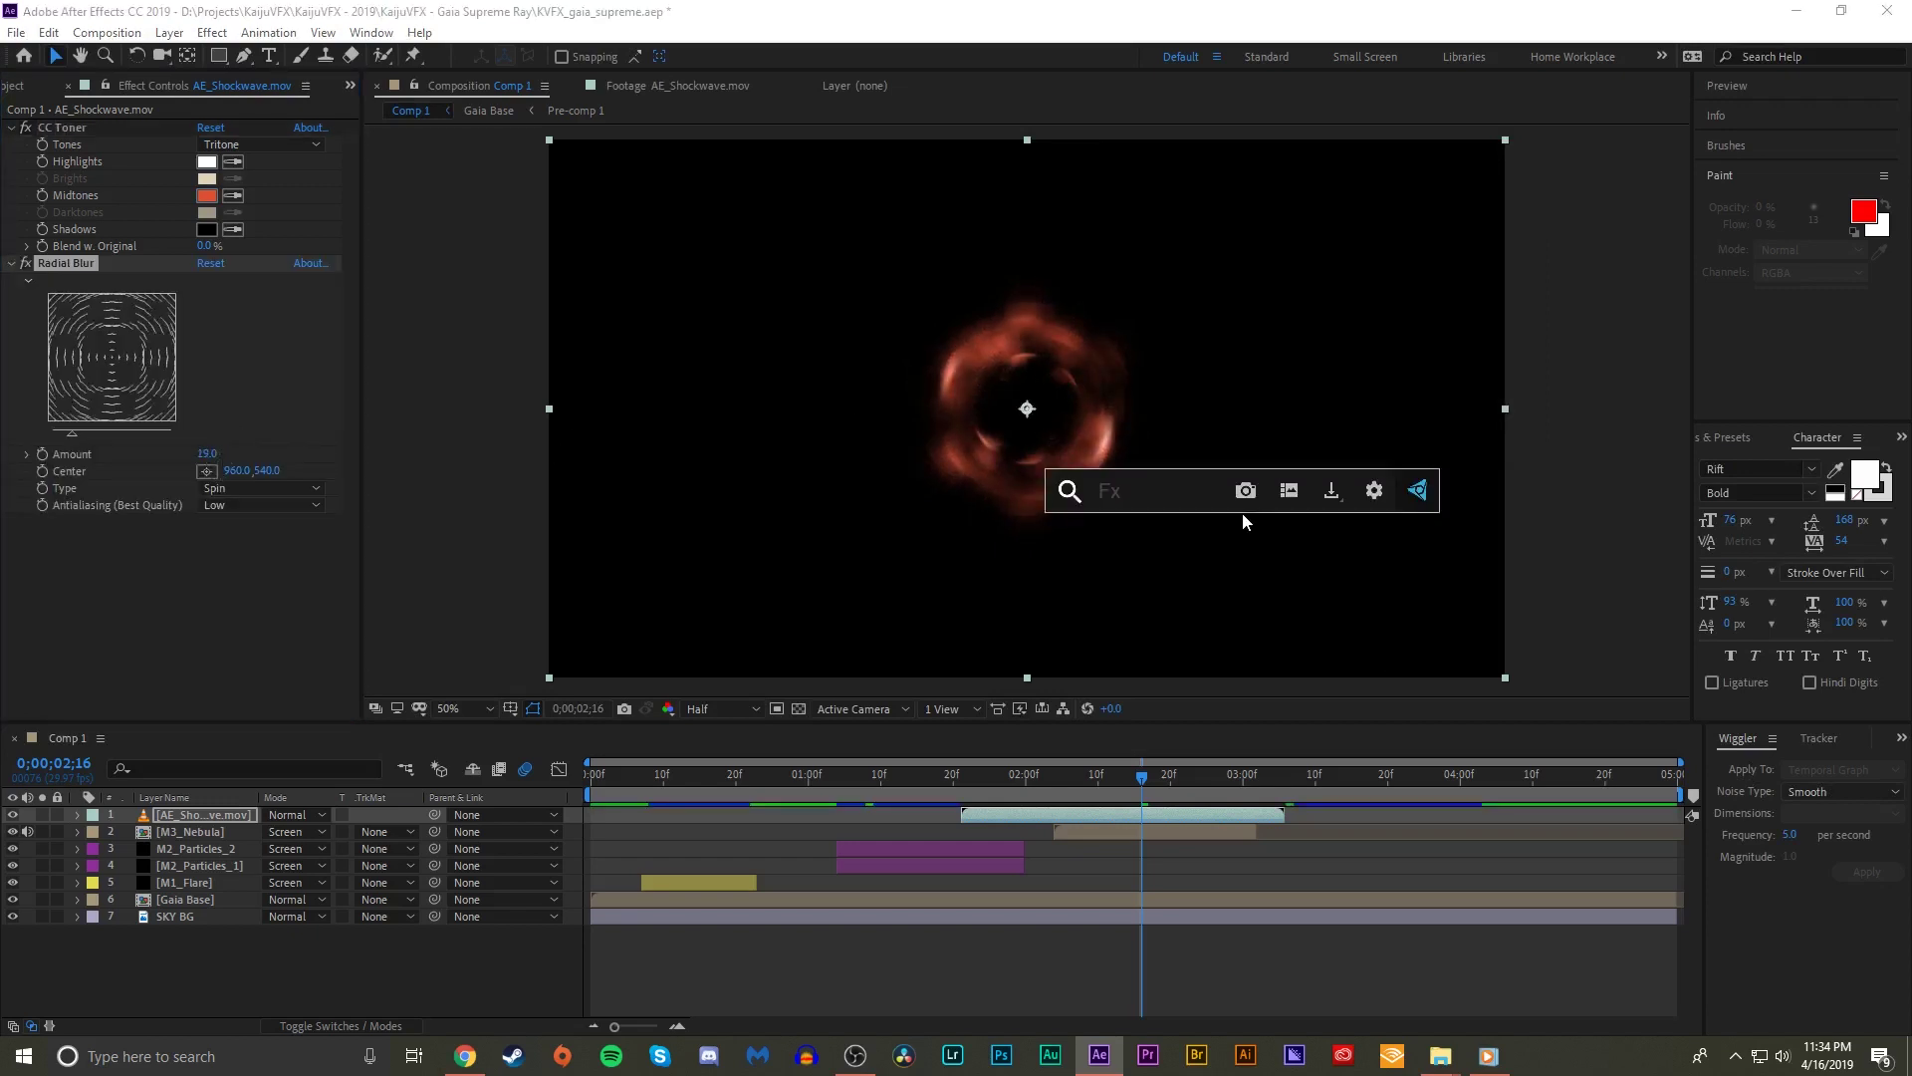
text(glo)
click(1127, 540)
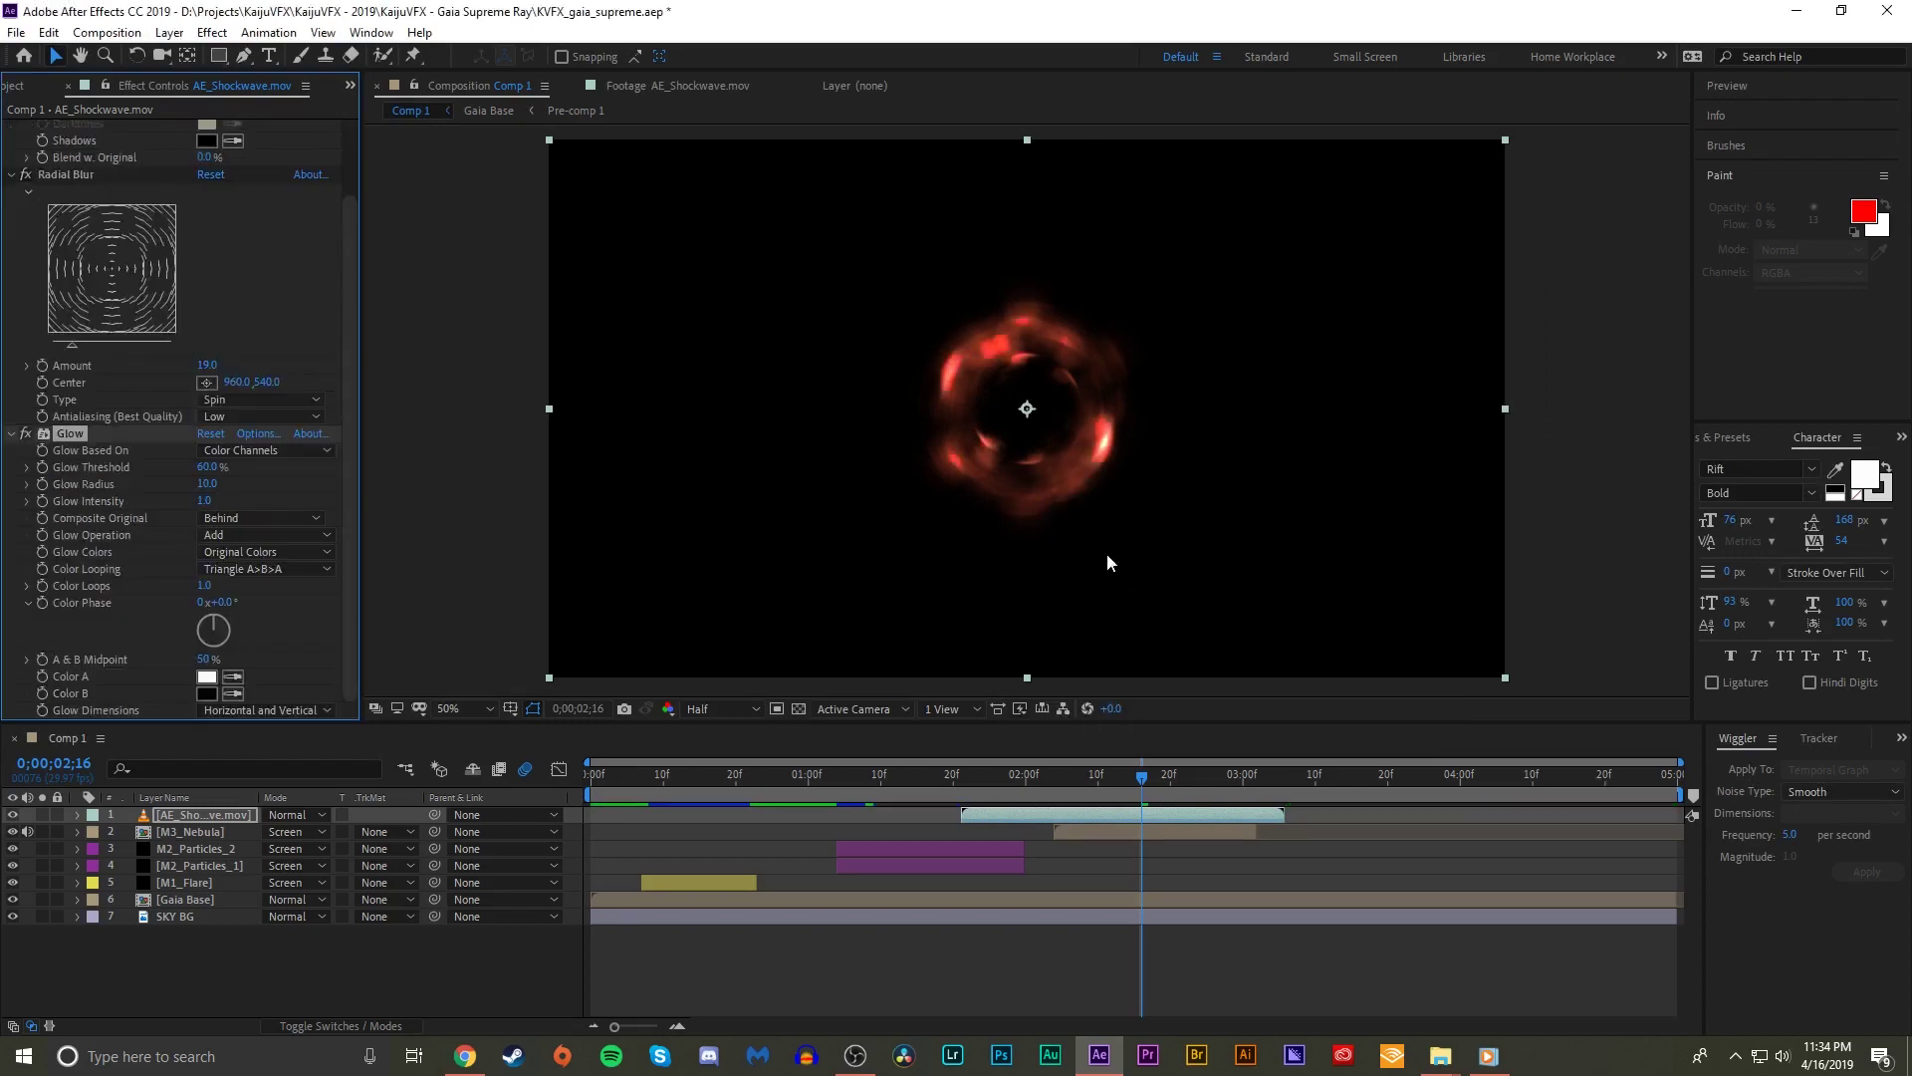
drag(209, 466, 283, 479)
click(293, 814)
click(334, 414)
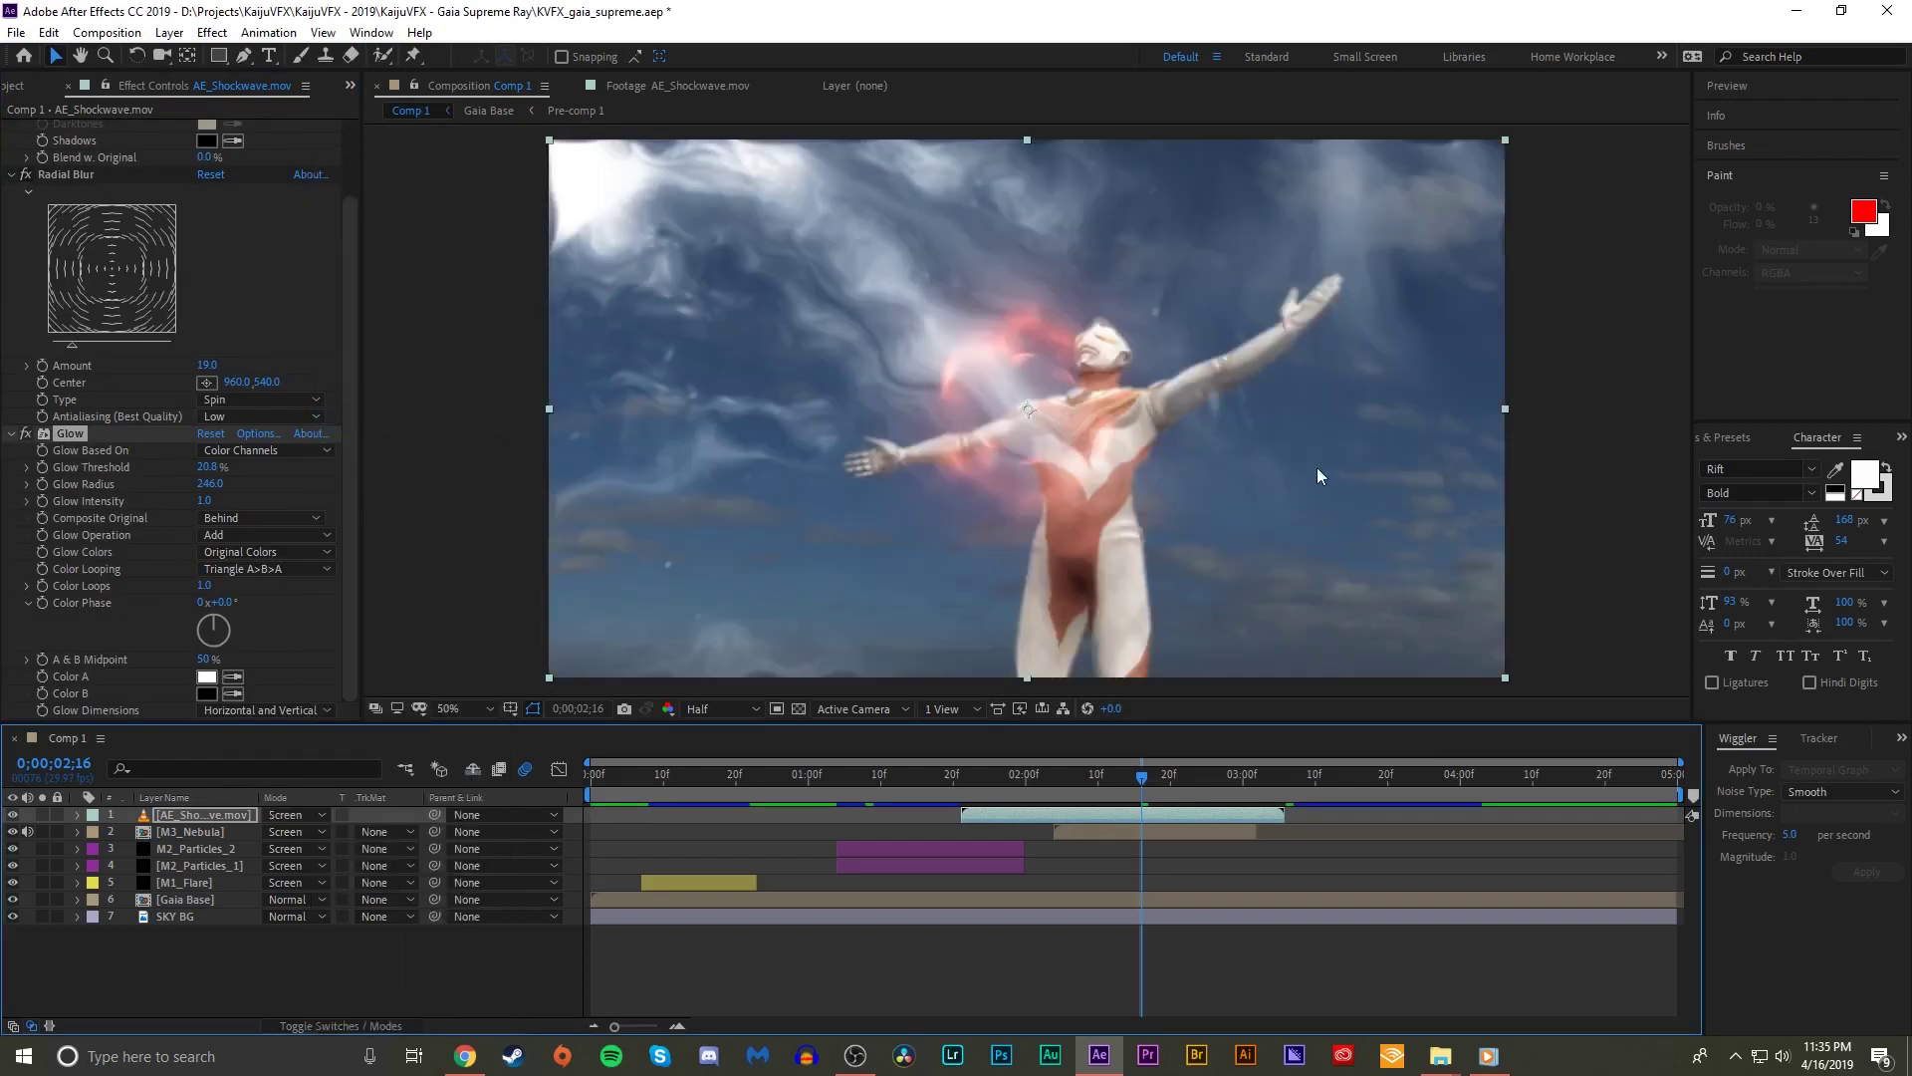
- At 0;00;03;01, position the shockwave ring between the figure's raised hands
key(s)
drag(295, 832, 435, 798)
key(ctrl+z)
click(1217, 785)
drag(1223, 783, 1249, 783)
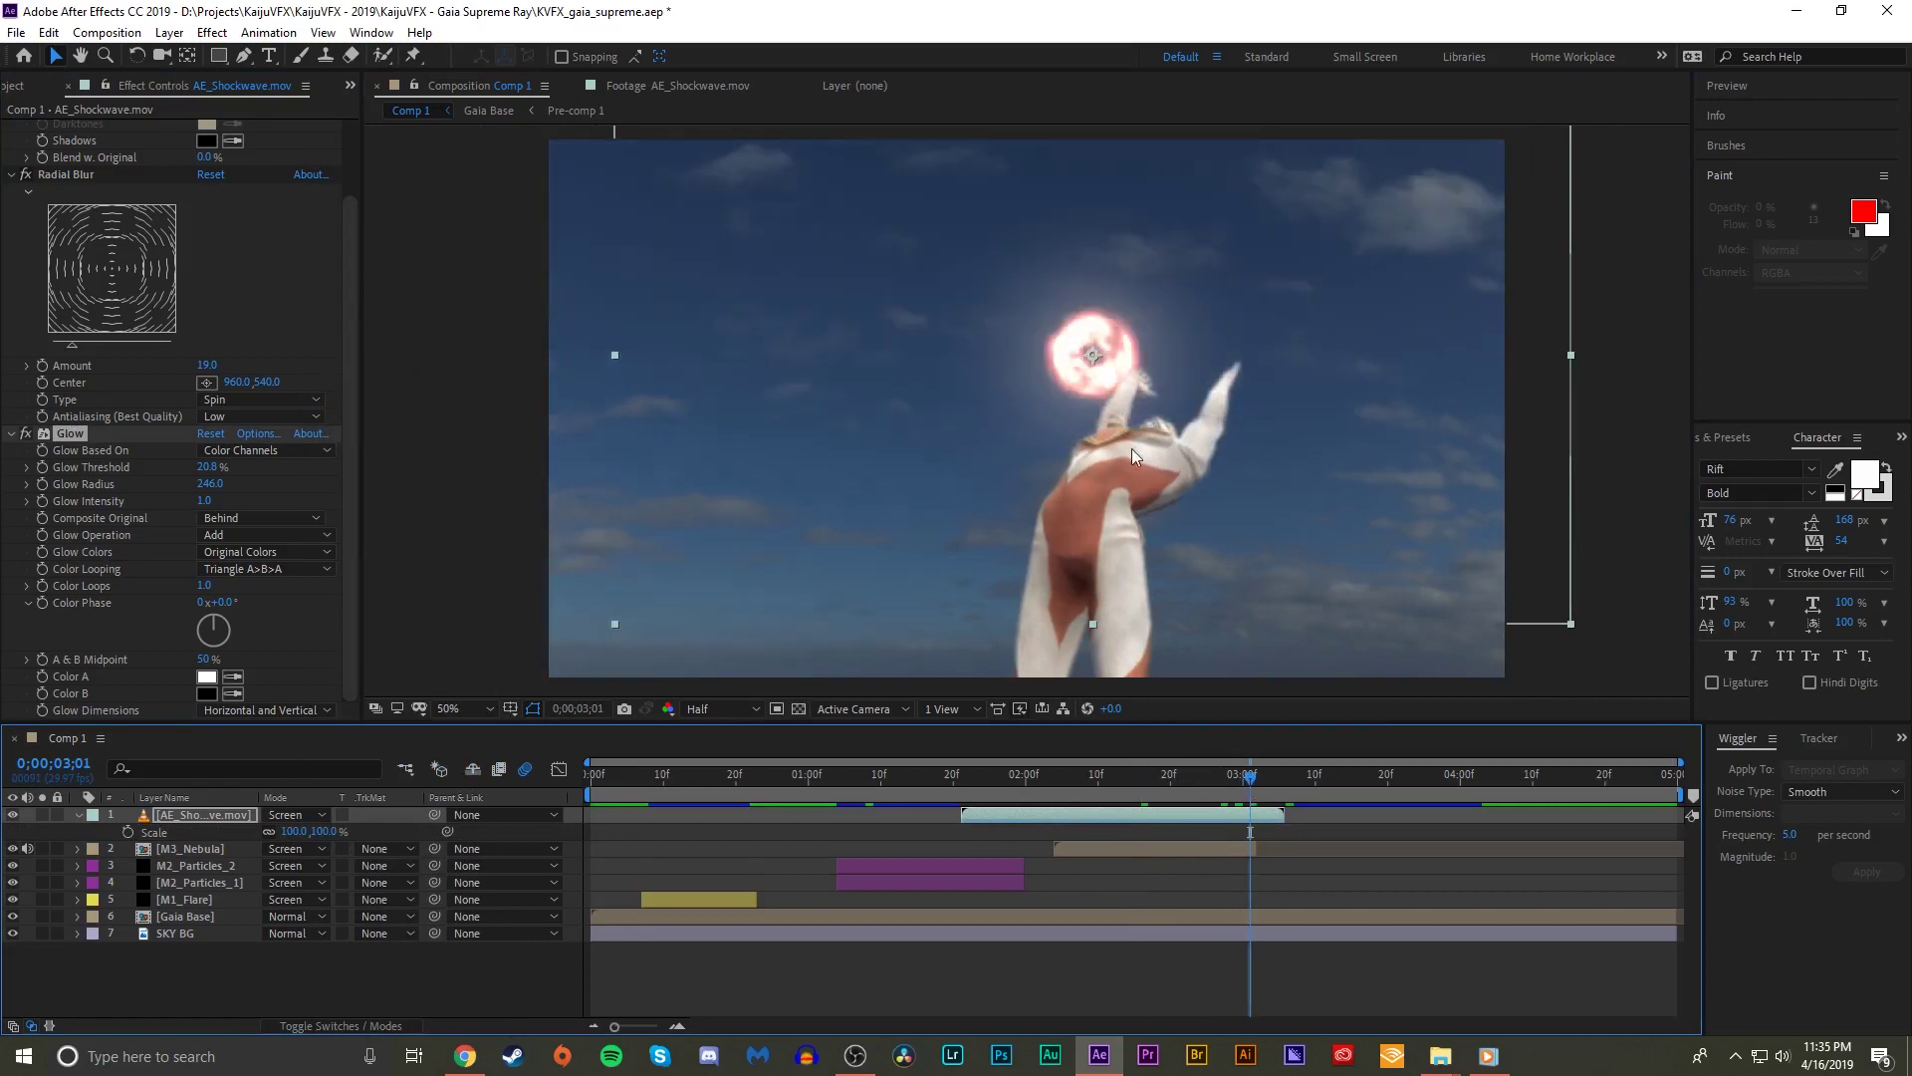
drag(1235, 413, 1217, 414)
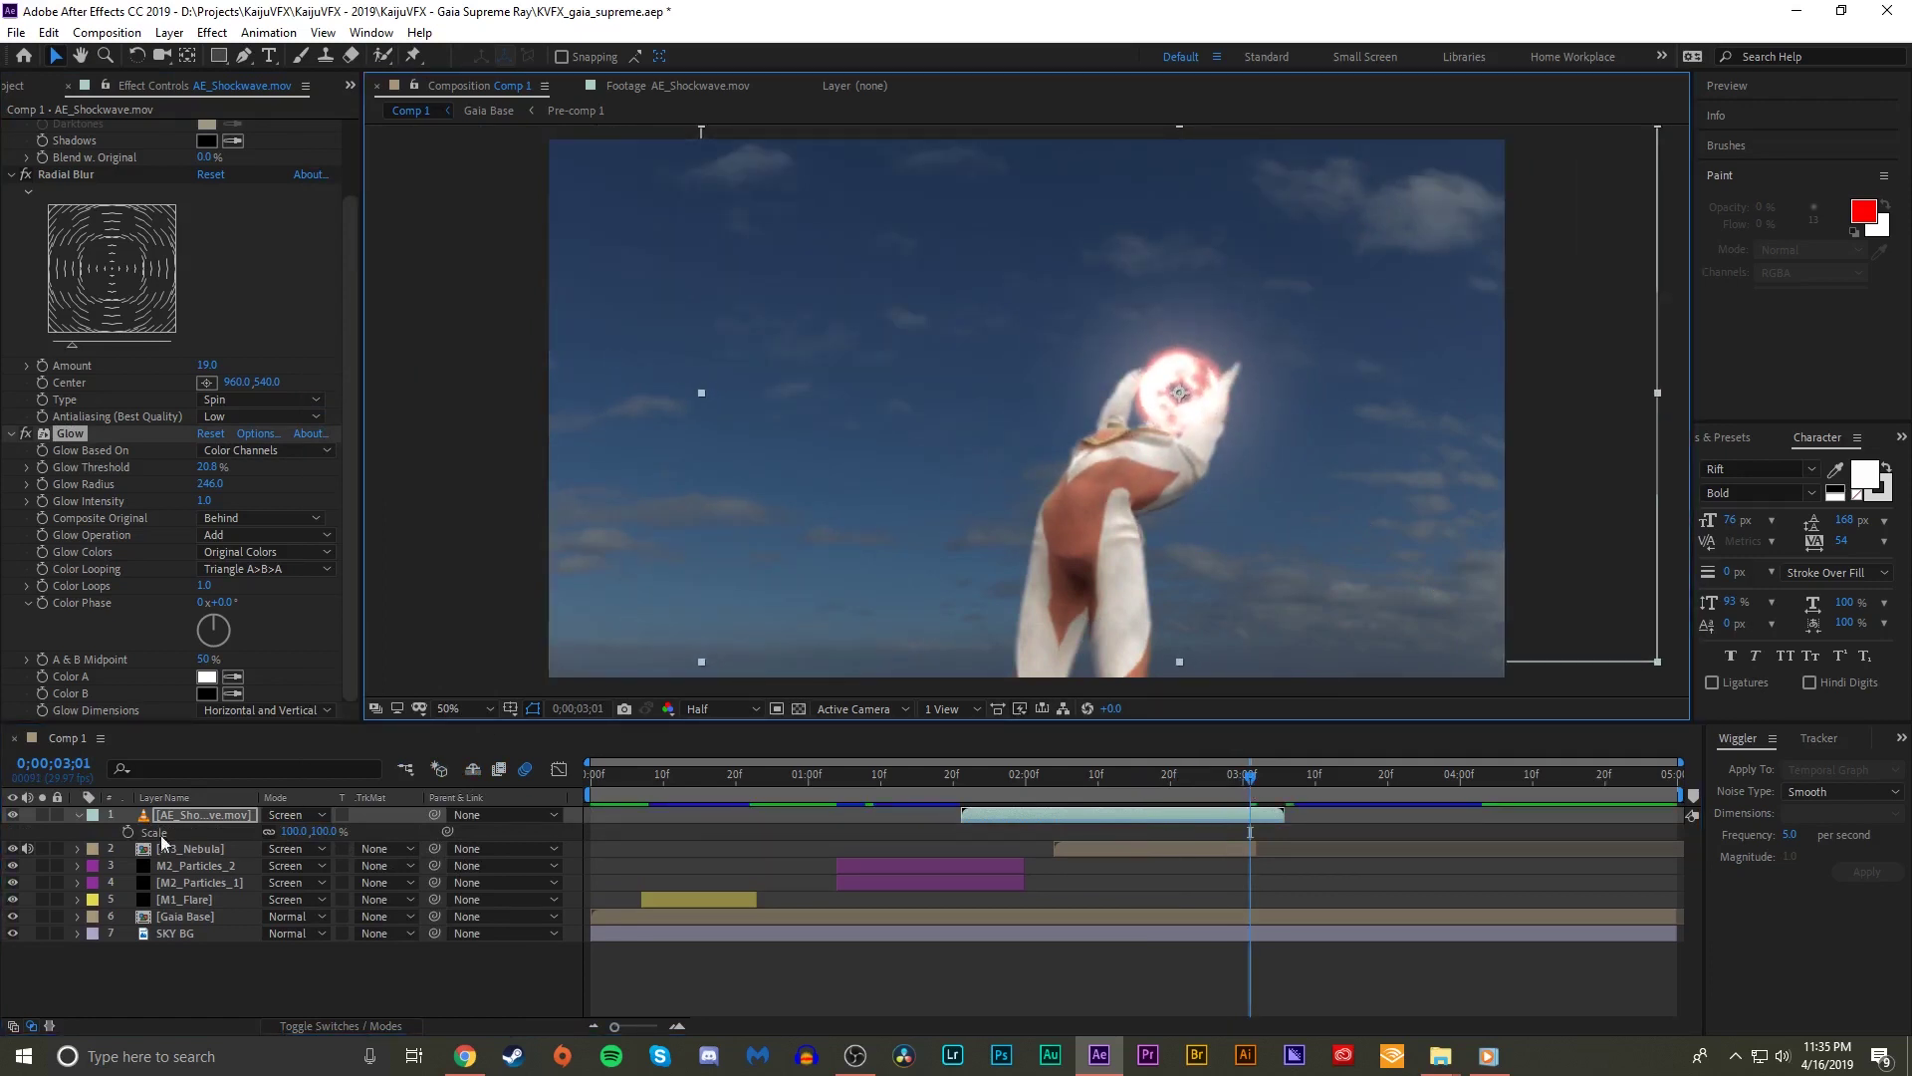
- Keyframe the shockwave's scale at 100% at 0;00;03;01 and at 1051% at 0;00;02;11
click(129, 833)
drag(1210, 786, 1106, 785)
drag(329, 835, 1073, 662)
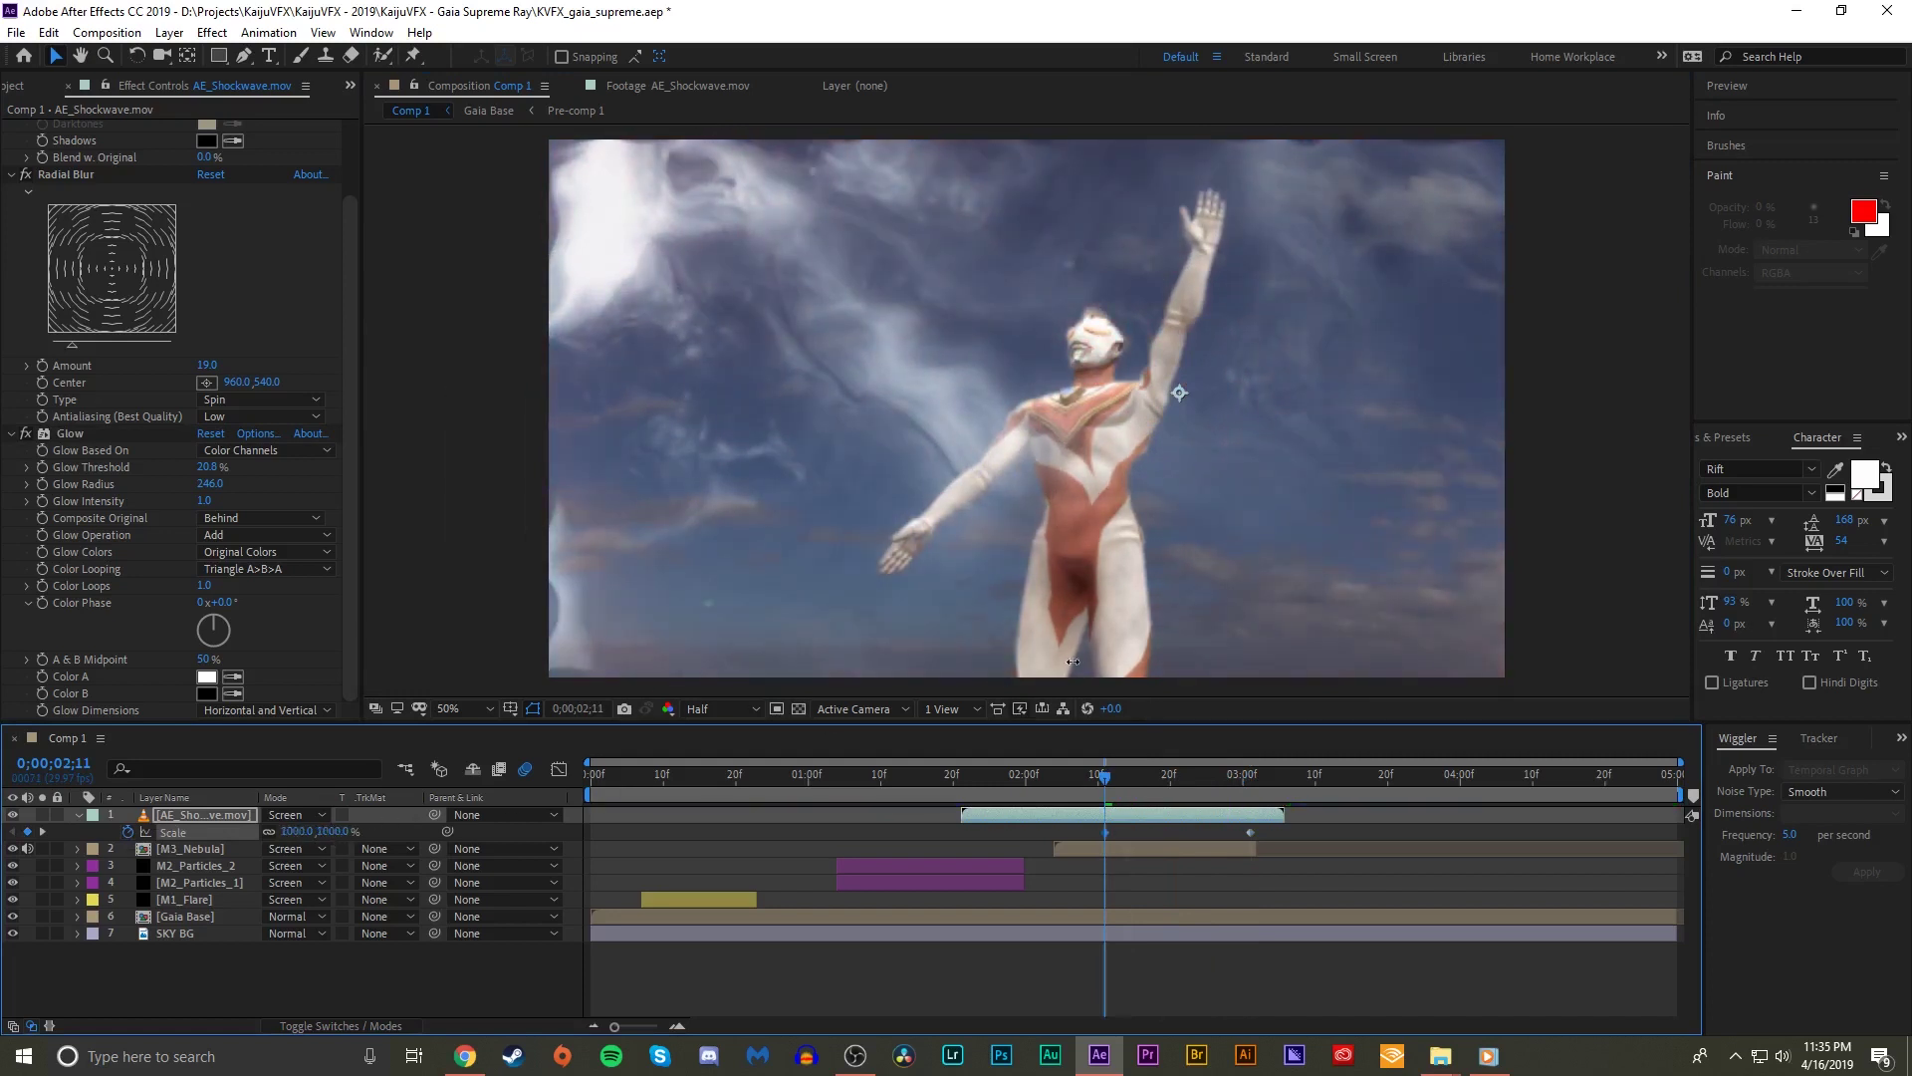
- Keyframe the shockwave's position at 0;00;02;11 and 0;00;03;01, raising it to 1266, 448 at the second keyframe
key(p)
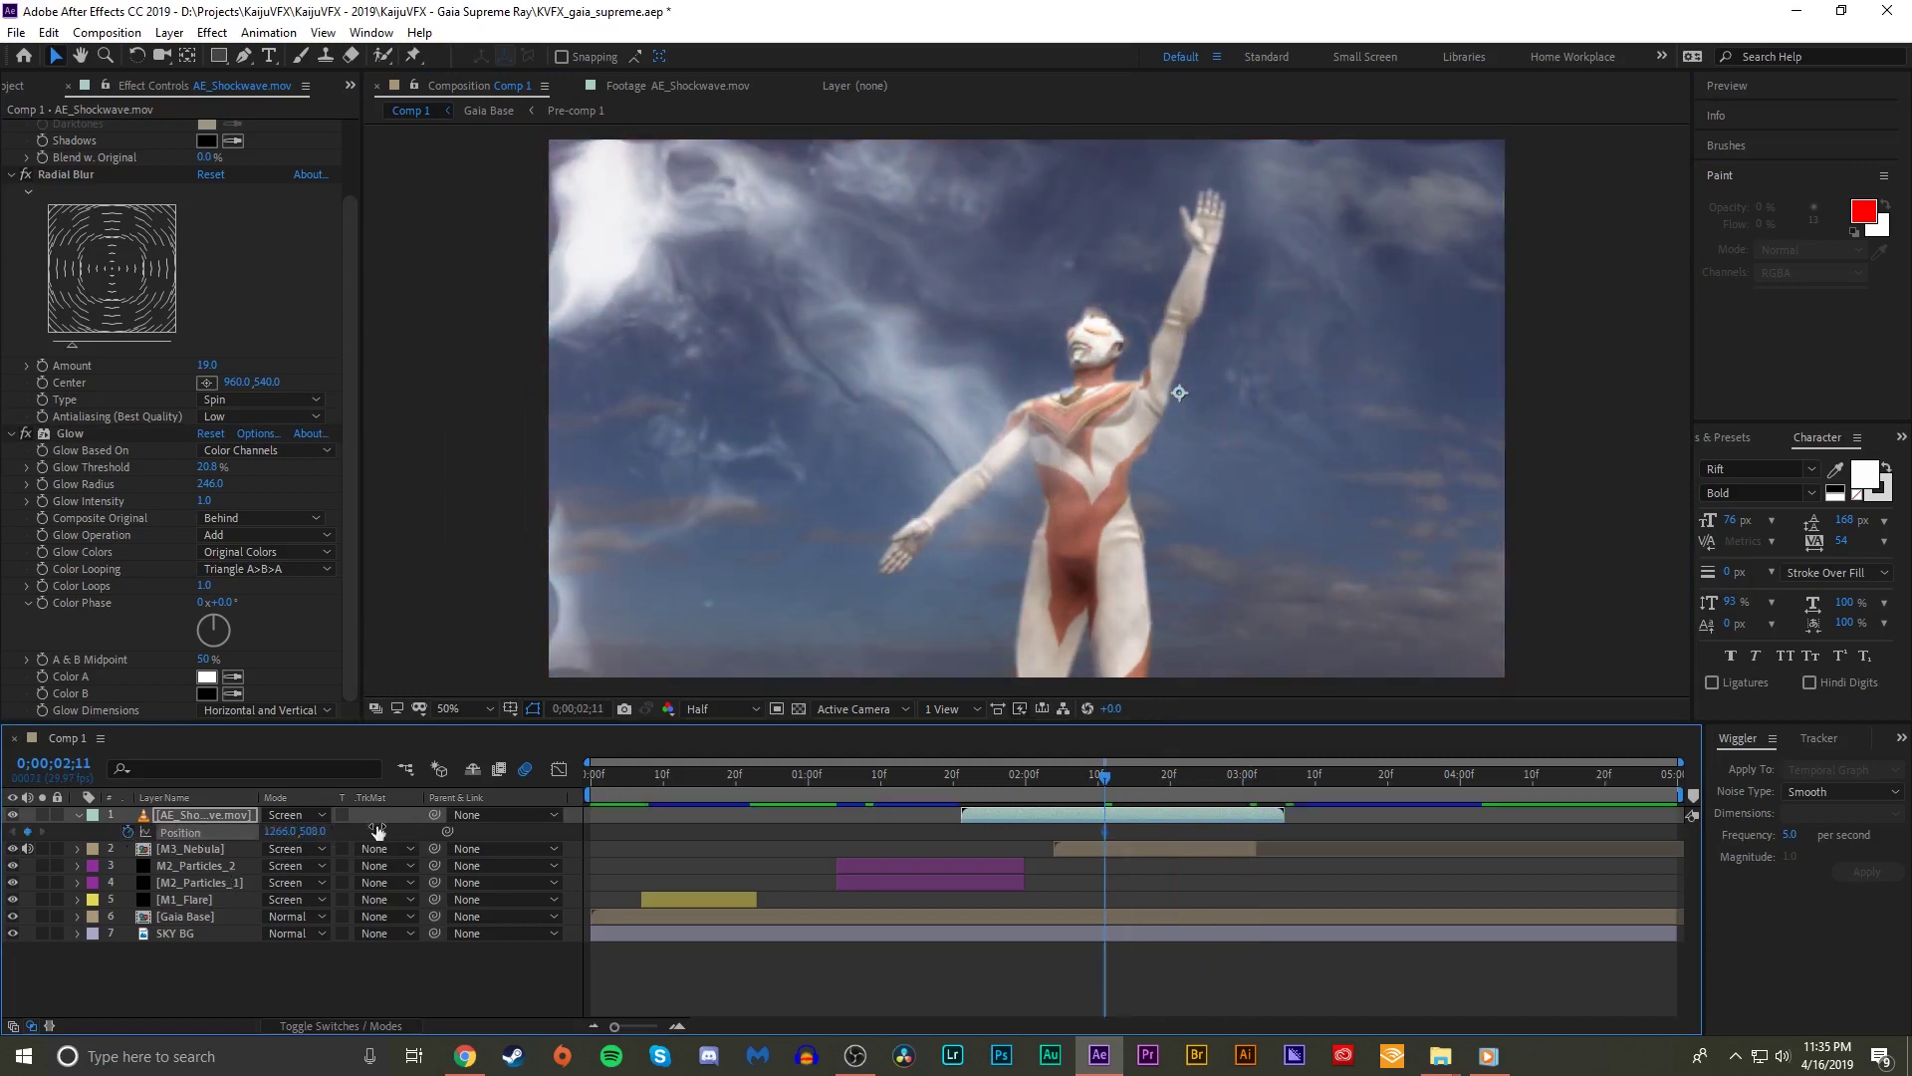
key(p)
drag(1175, 777, 1253, 800)
key(u)
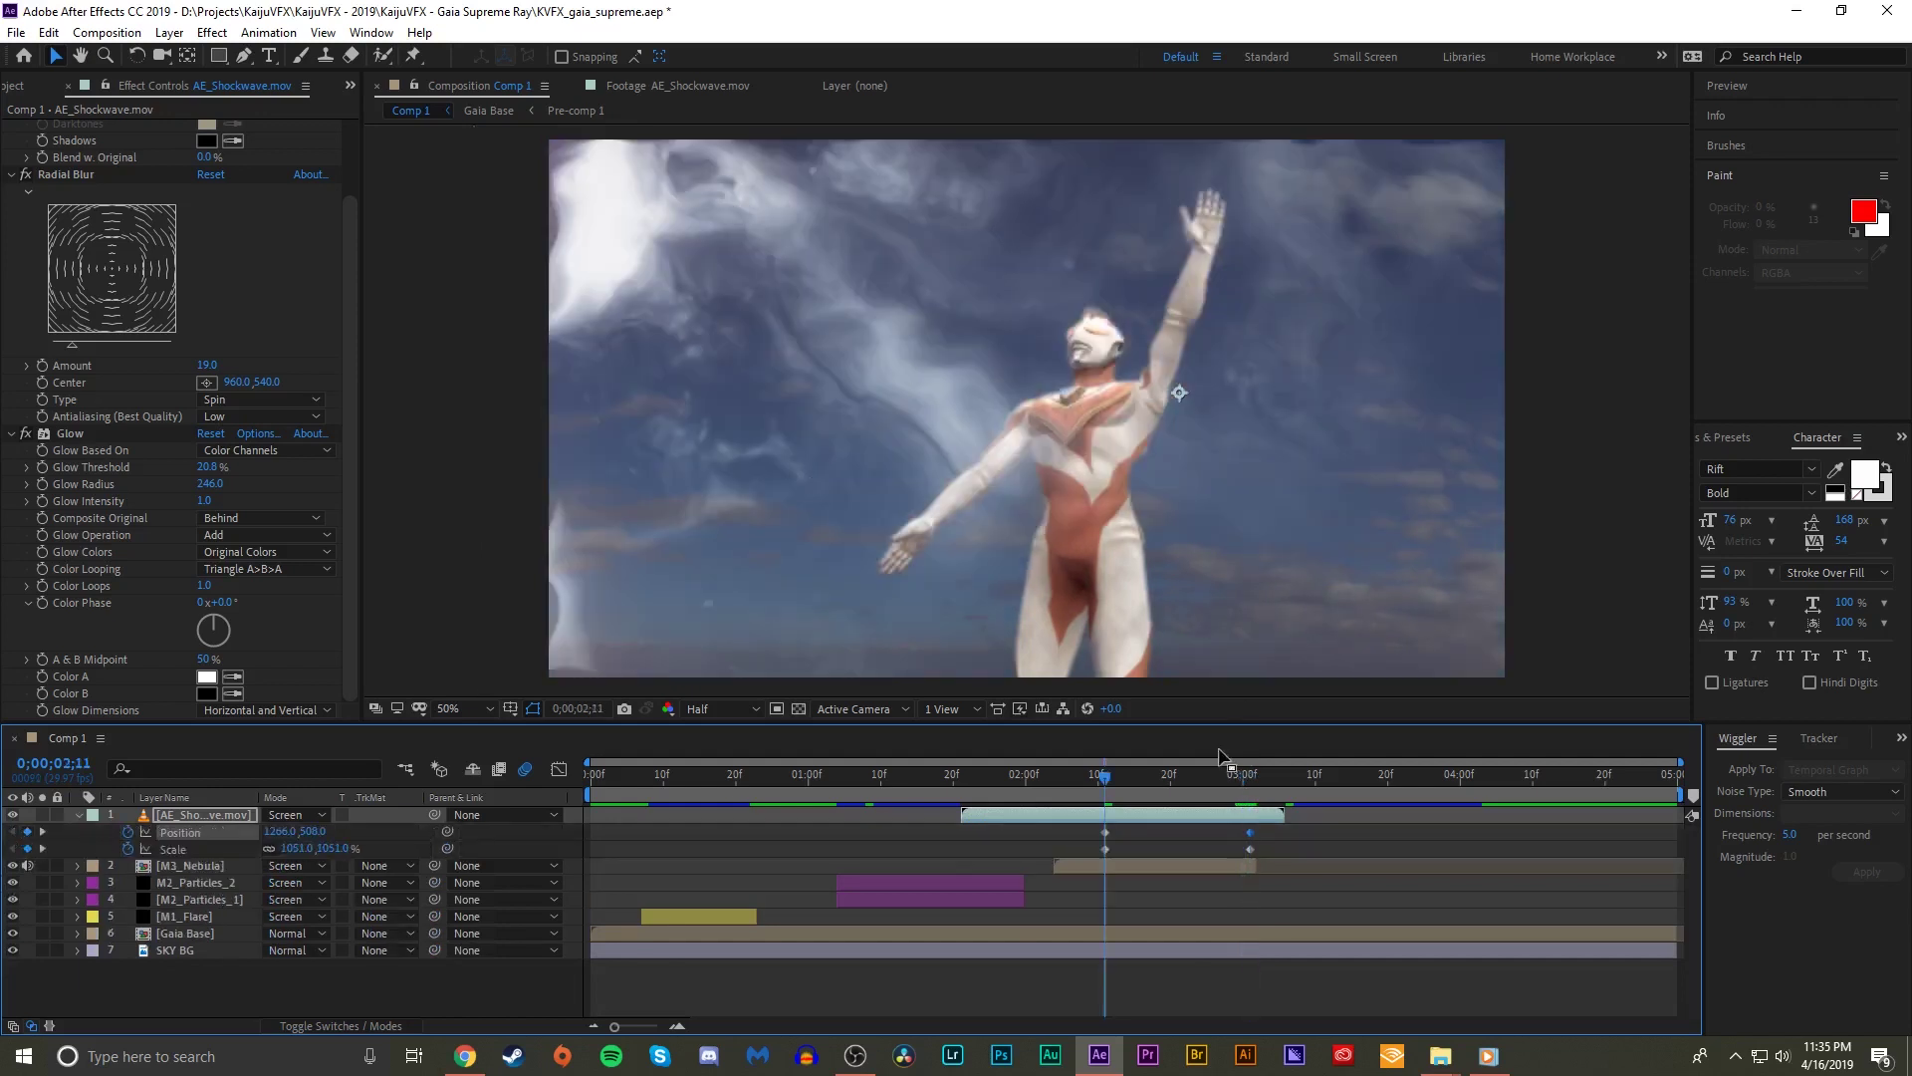
drag(1233, 409, 1229, 374)
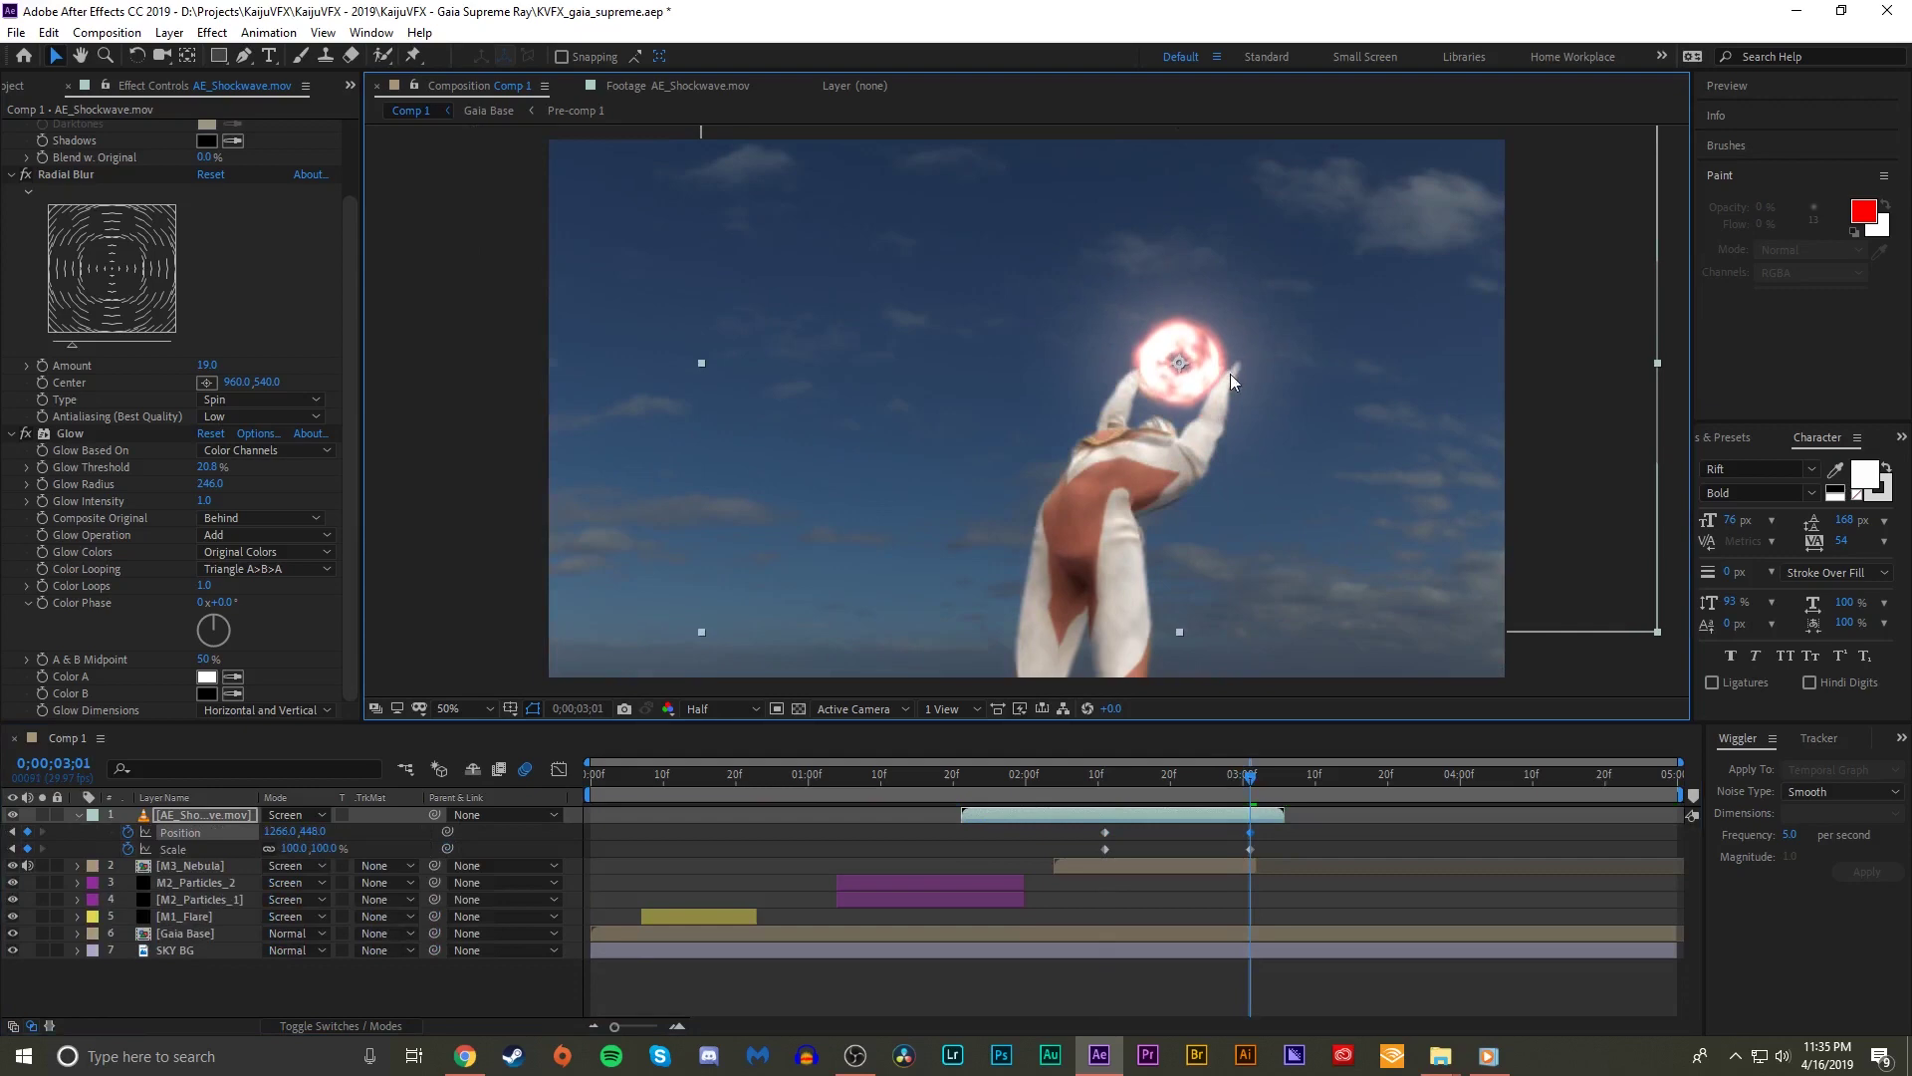
- Keyframe the shockwave's rotation from 0° at 0;00;02;11 to 129° at 0;00;03;01, and preview the animation
click(1104, 791)
key(r)
click(126, 832)
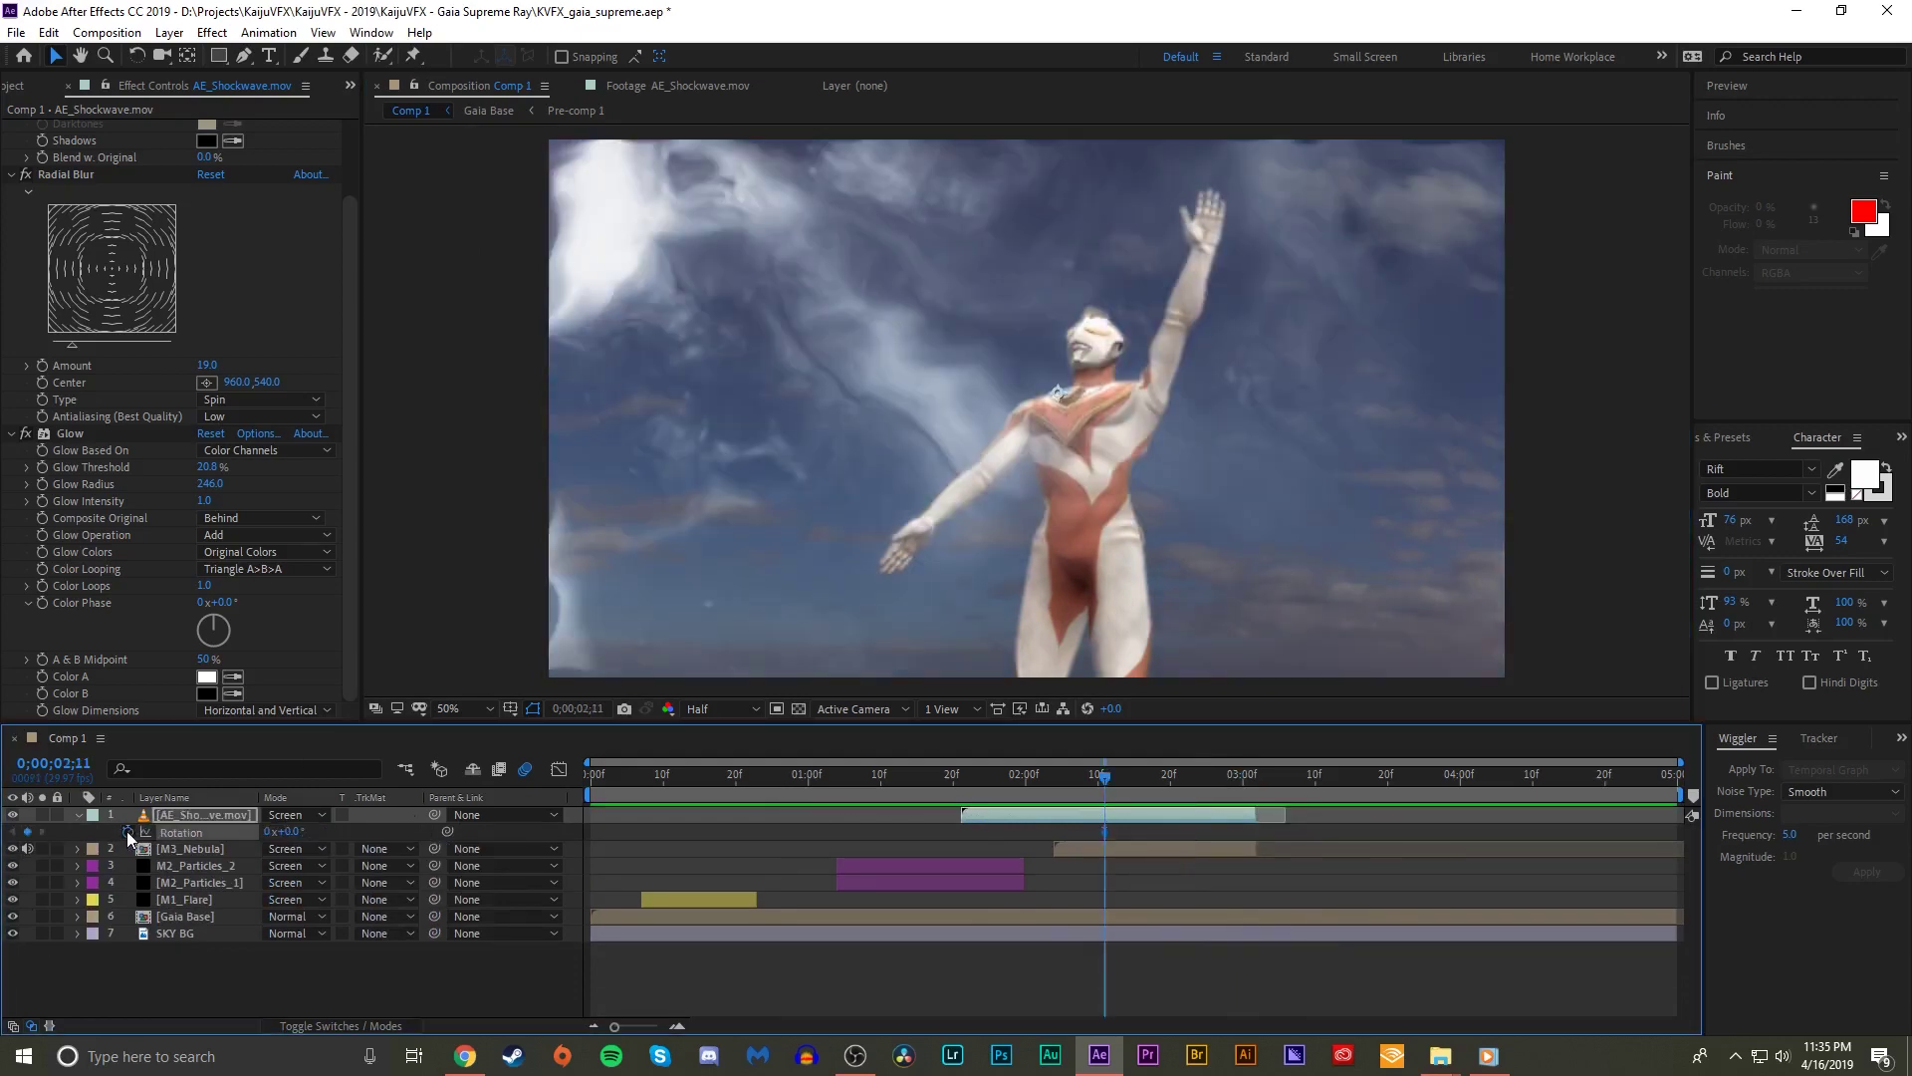
key(u)
click(1251, 784)
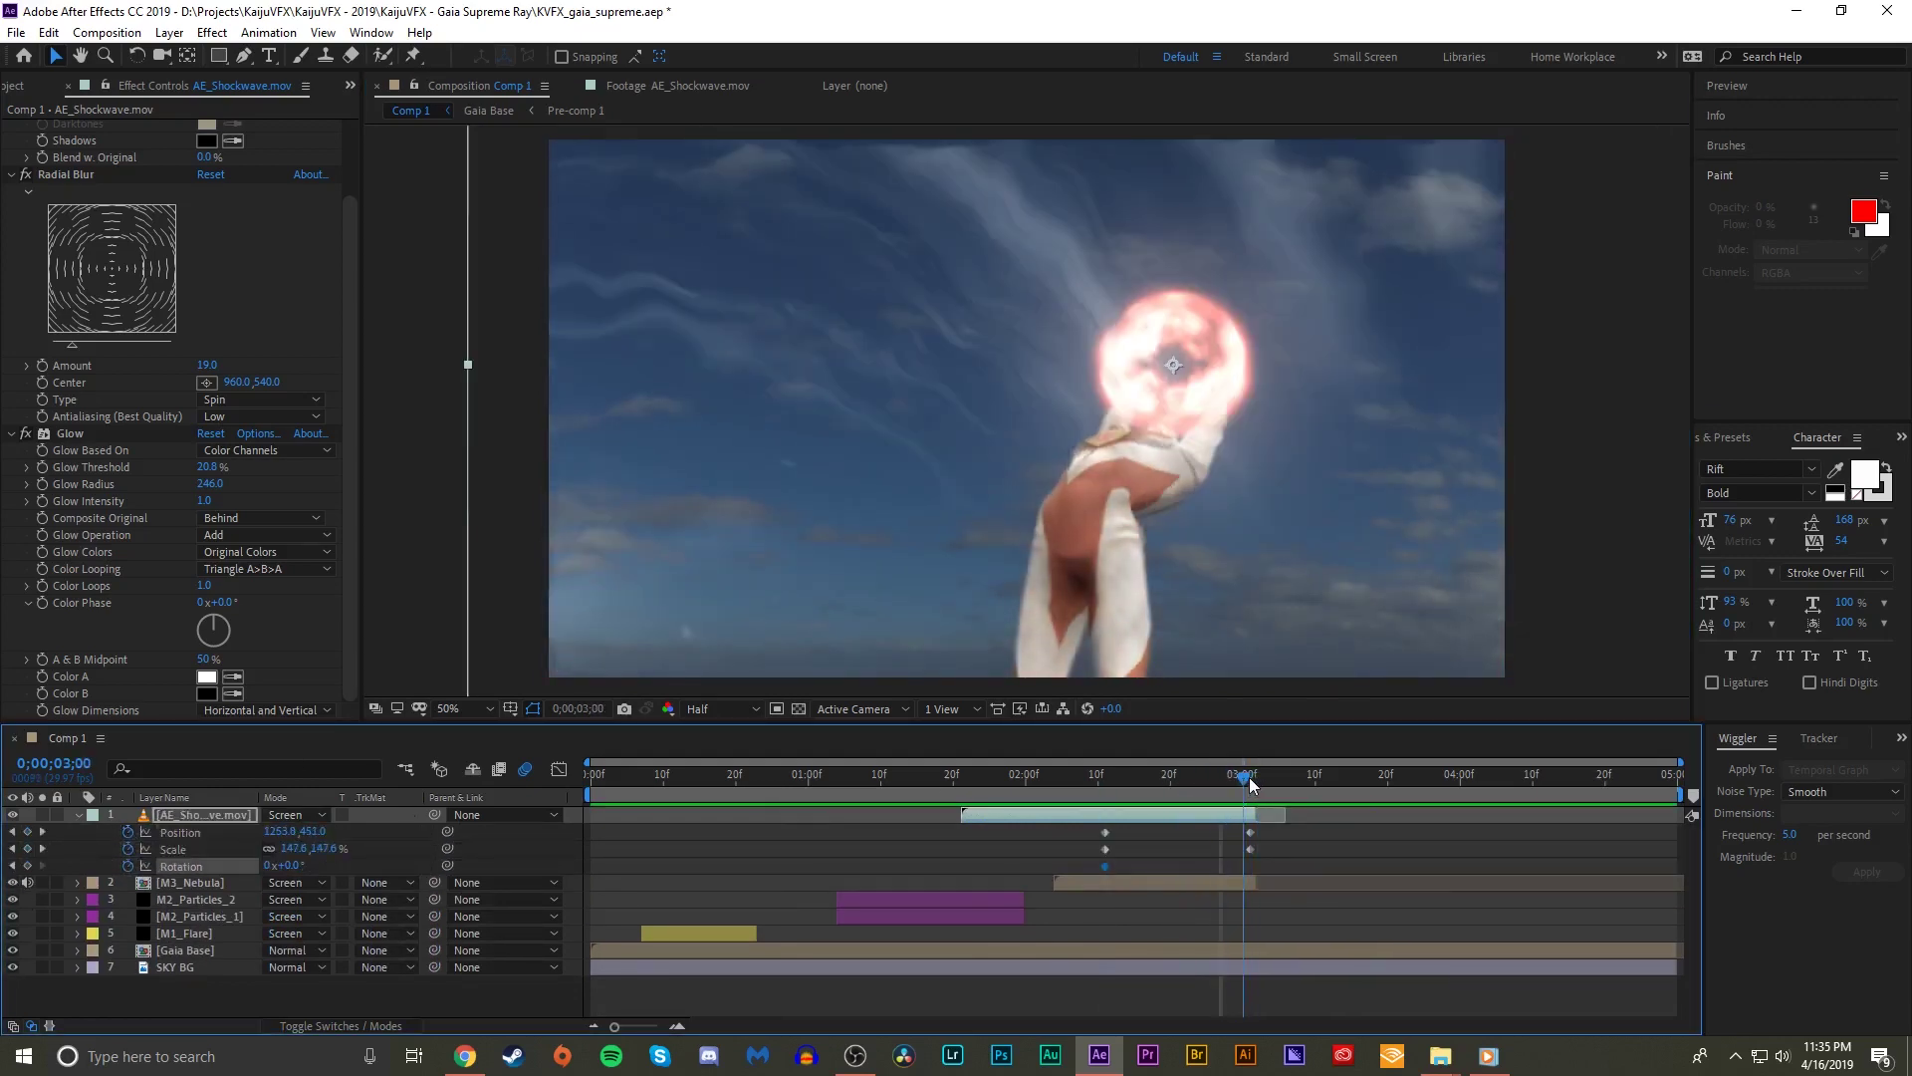
drag(282, 866, 410, 866)
key(space)
key(space)
click(1100, 785)
click(988, 781)
key(space)
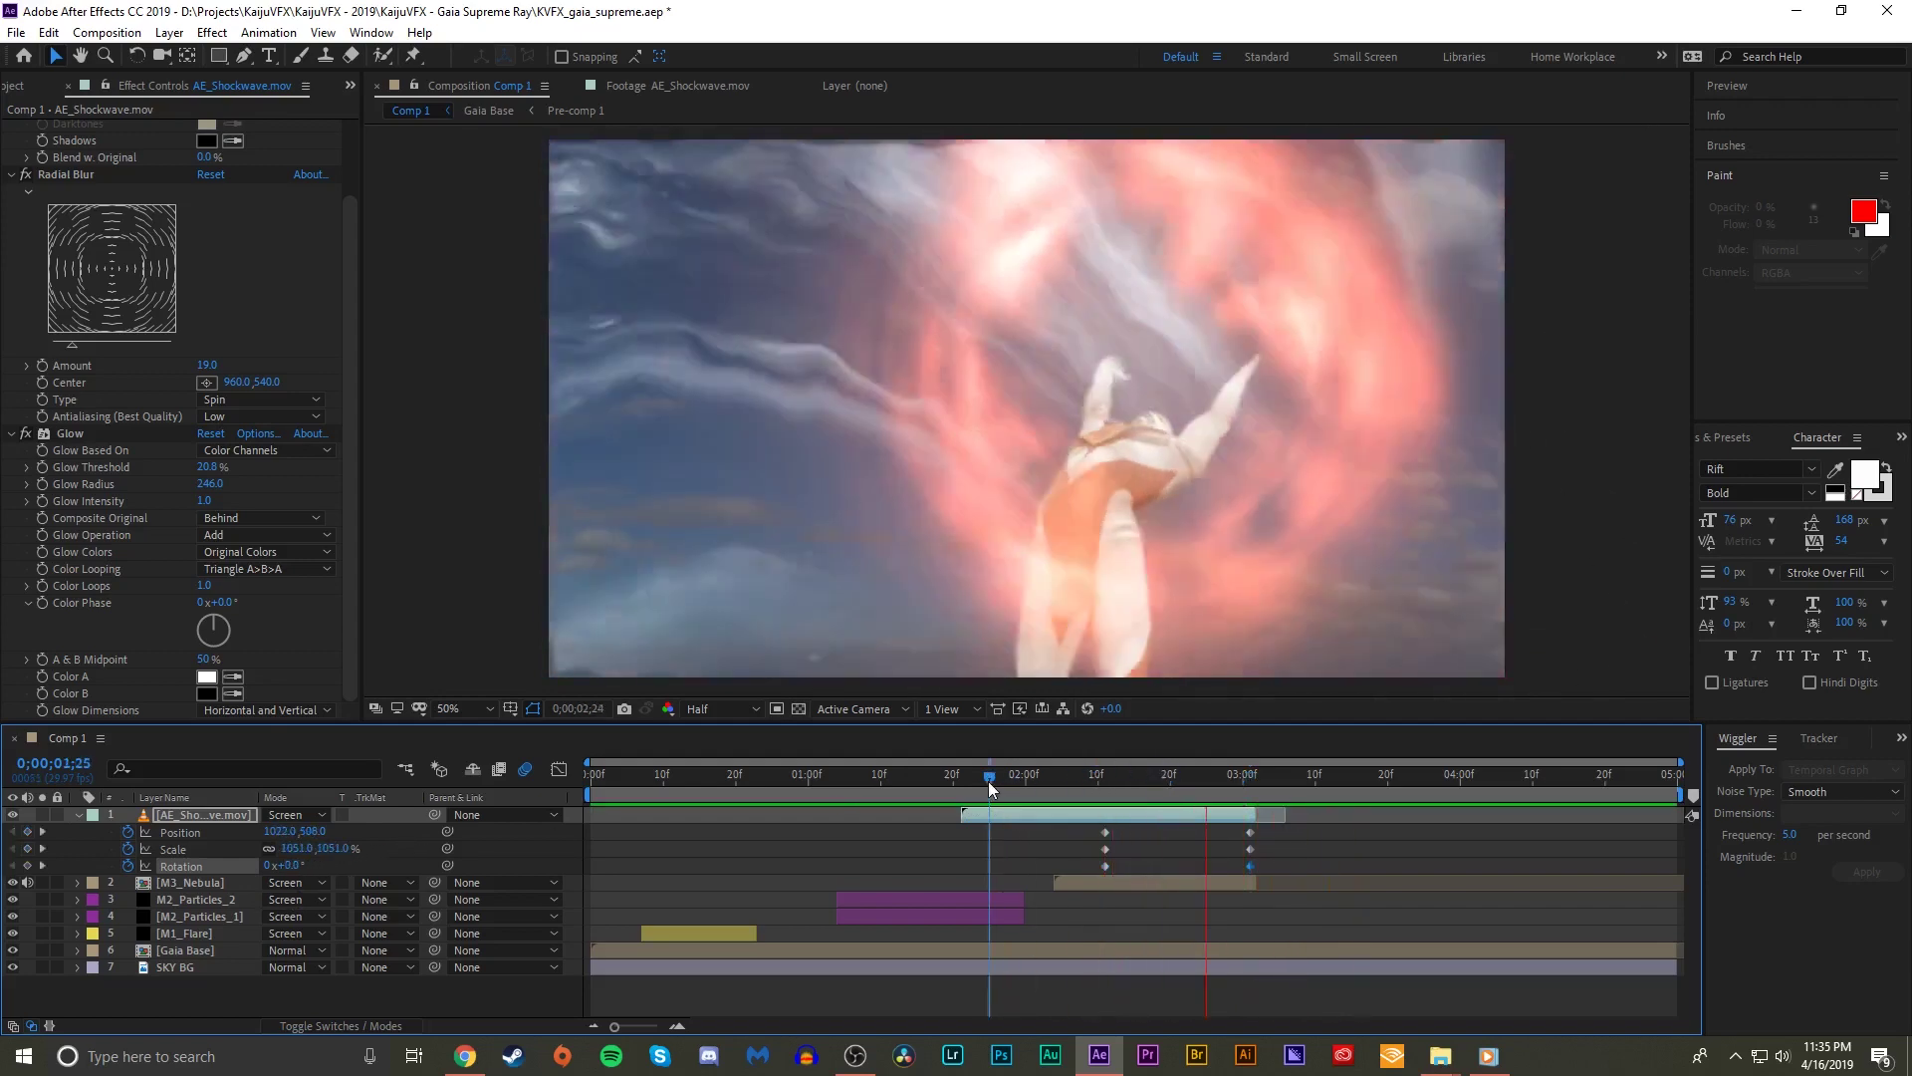
key(t)
drag(267, 831, 256, 817)
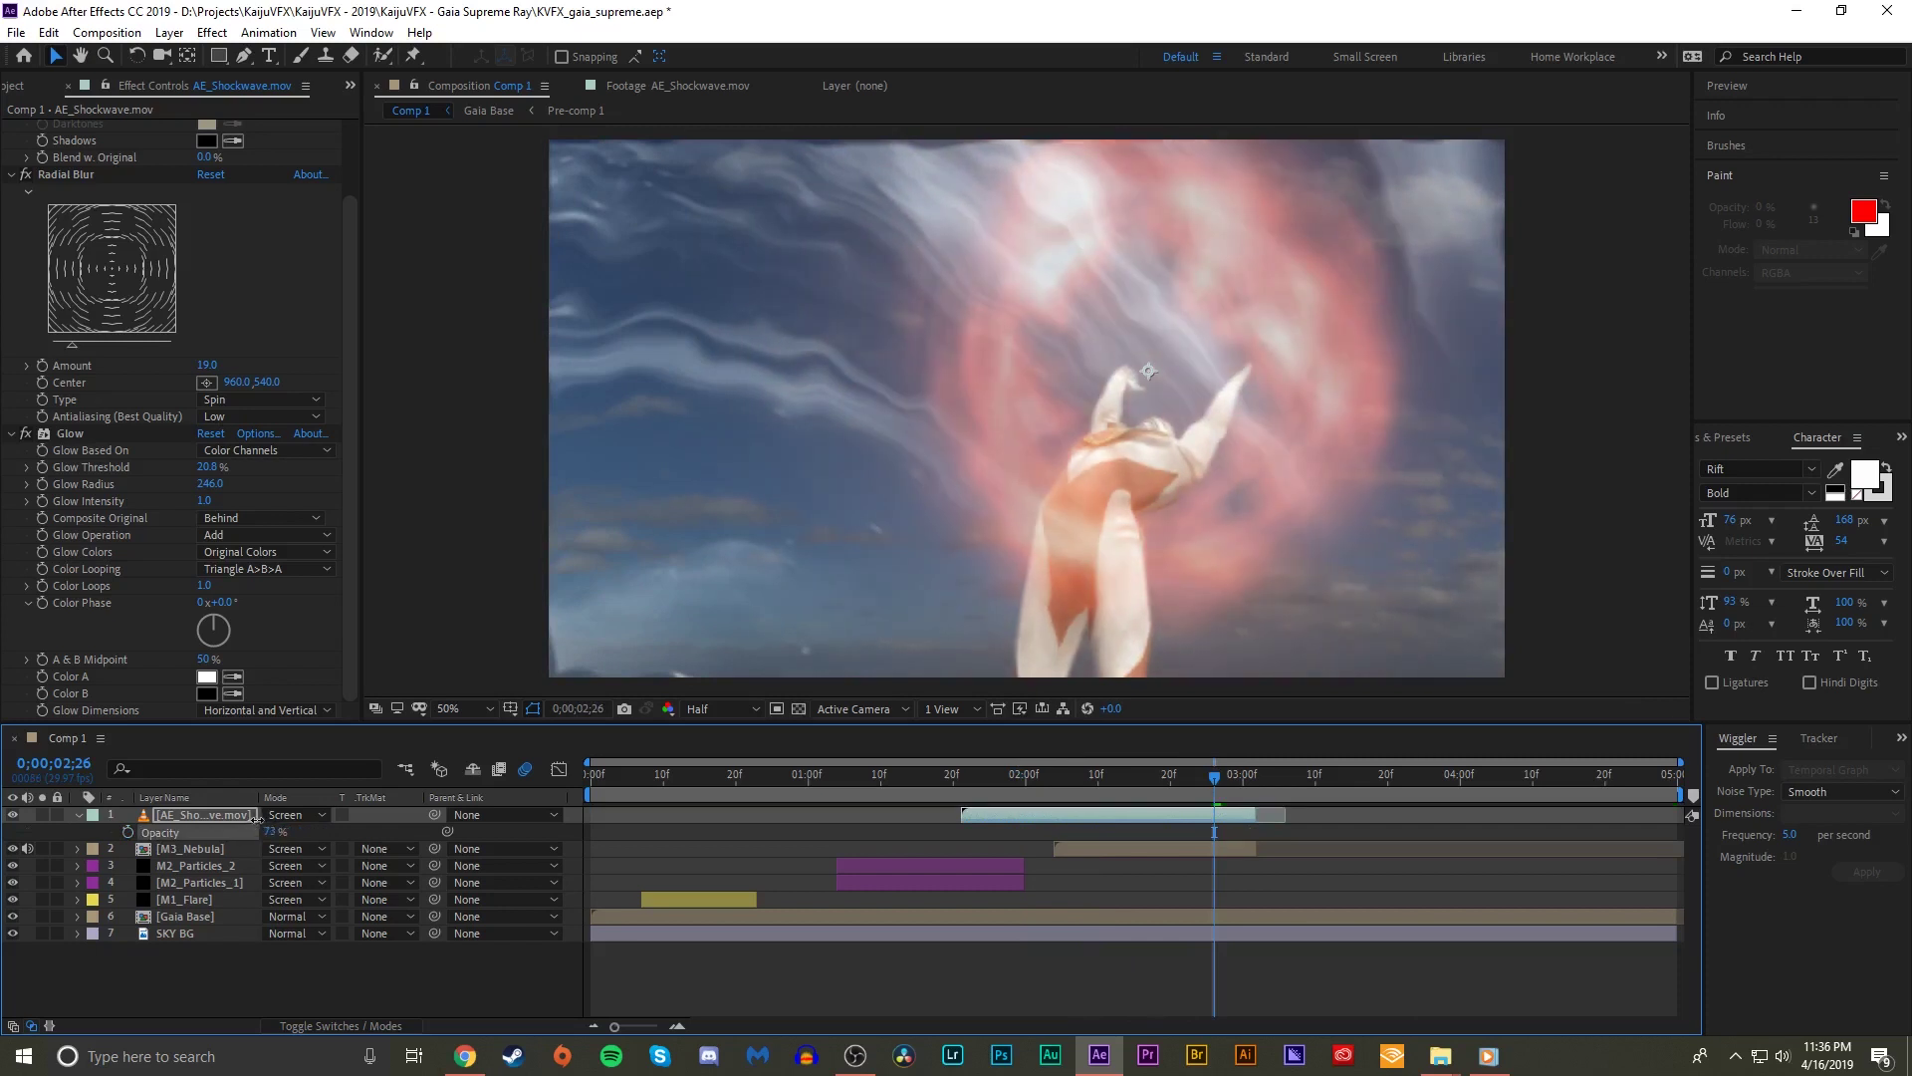
key(ctrl+z)
- Compare the shockwave with and without its Glow, and lower the glow intensity to 0.3
click(27, 435)
click(27, 435)
drag(213, 467, 121, 505)
key(ctrl+z)
- Duplicate the AE_Shockwave.mov layer and shift the copy about 7 frames later
key(ctrl+d)
drag(1084, 813, 1133, 817)
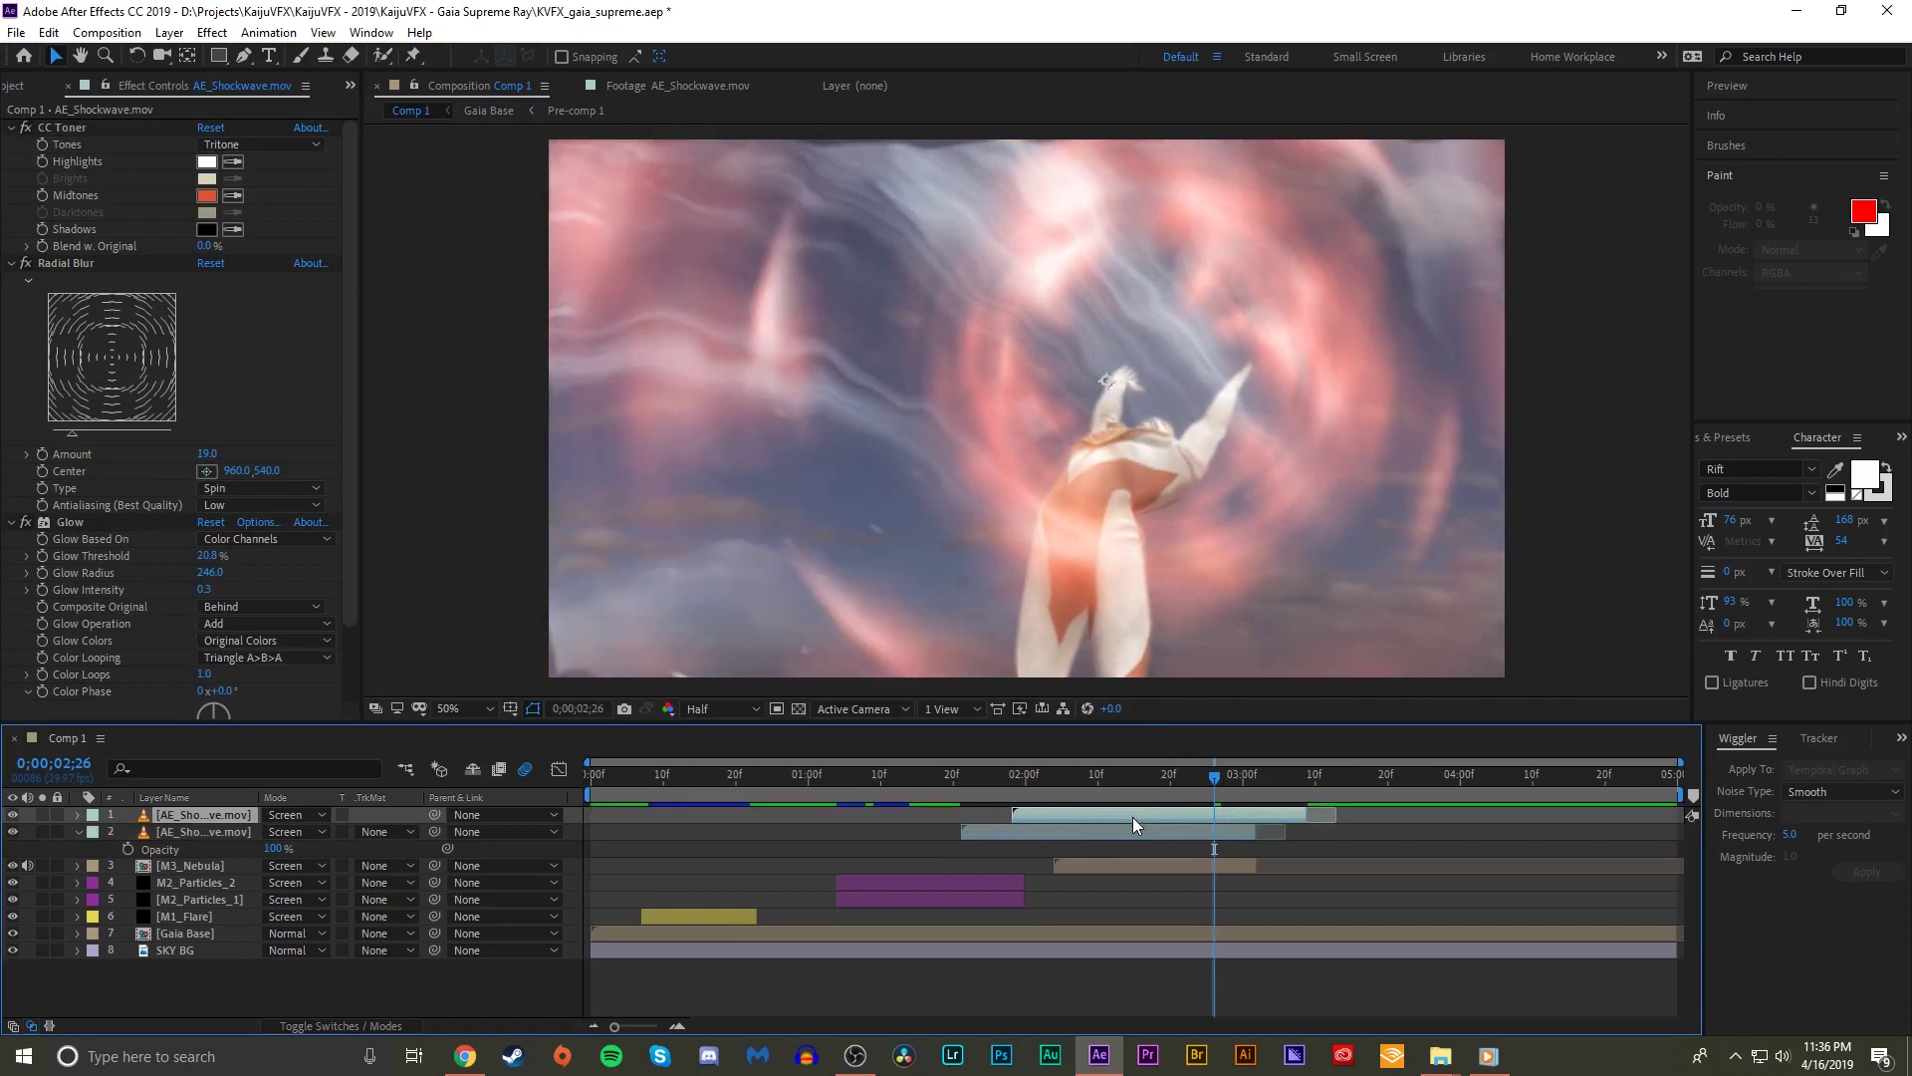
- Set the duplicate's Radial Blur amount to 37 and its rotation keyframe at 0;00;02;18 to -101°
key(u)
click(1156, 797)
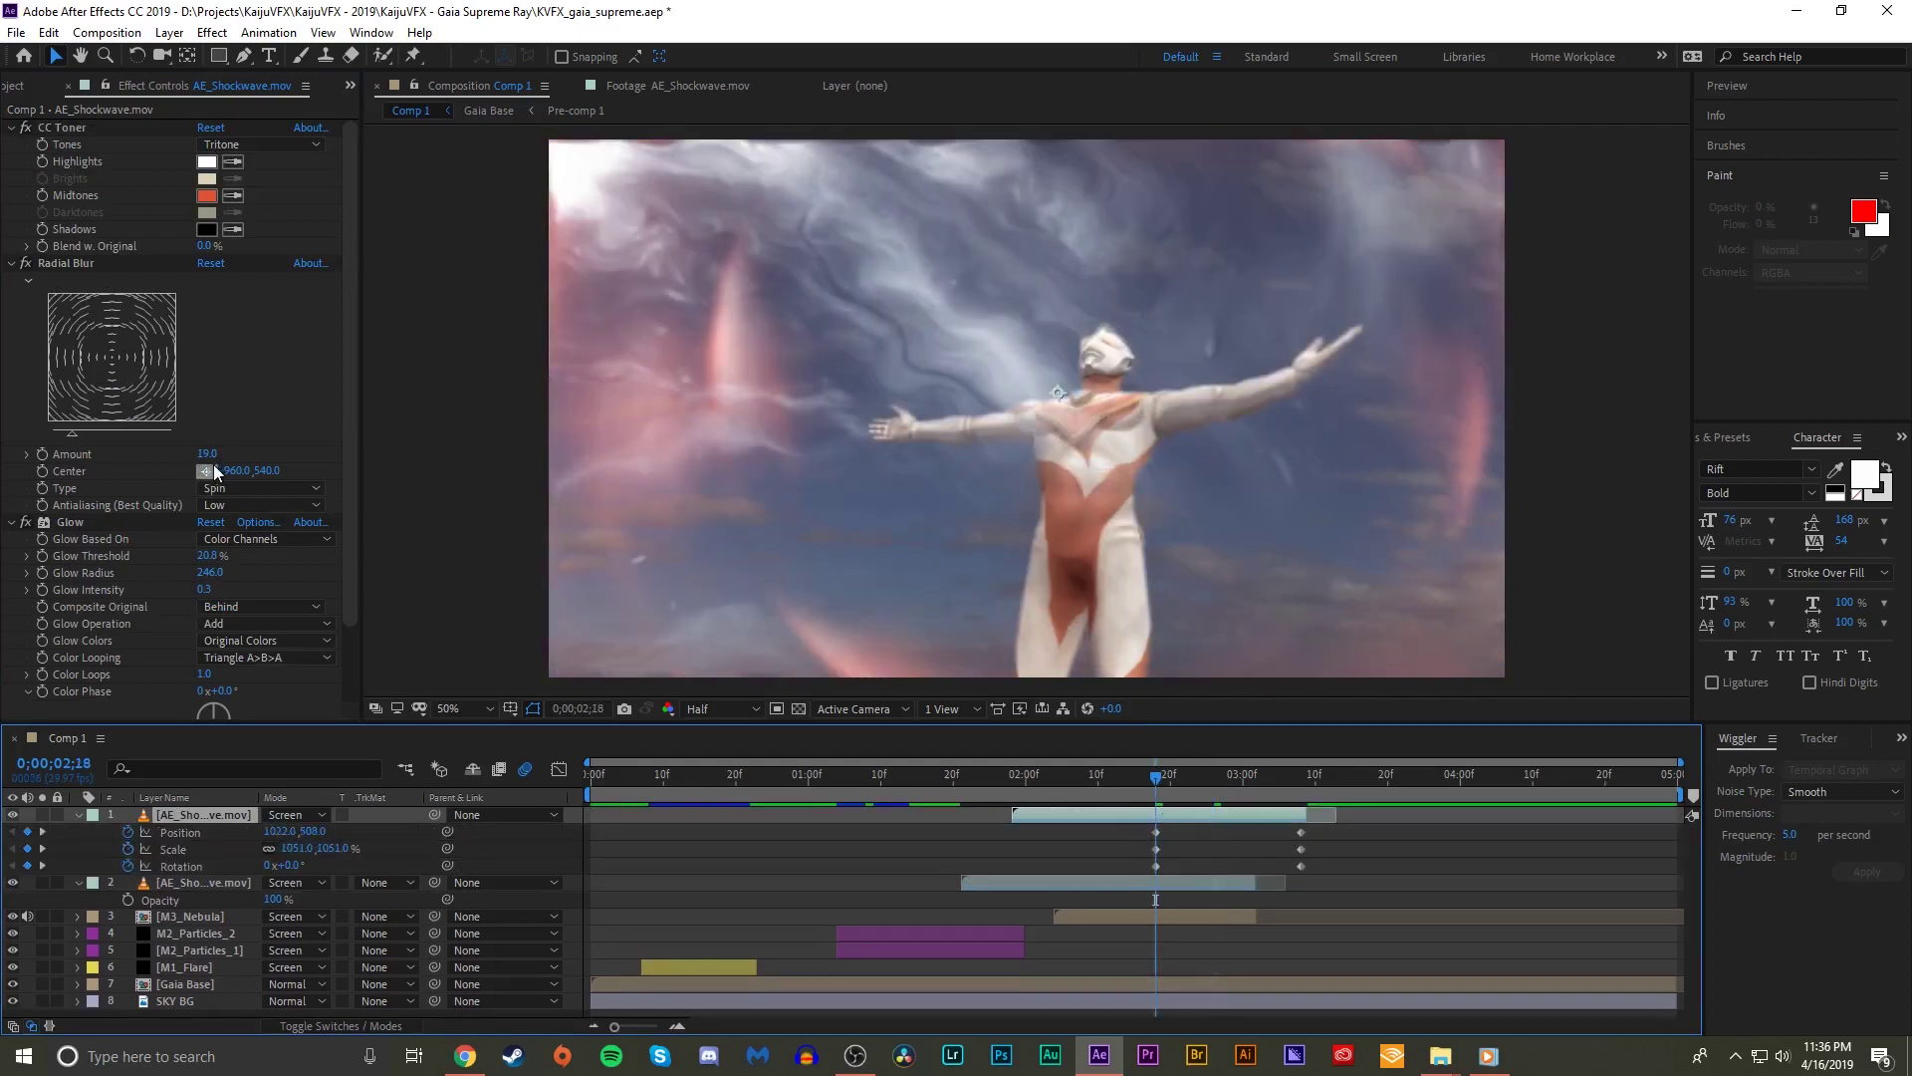
drag(207, 453, 280, 574)
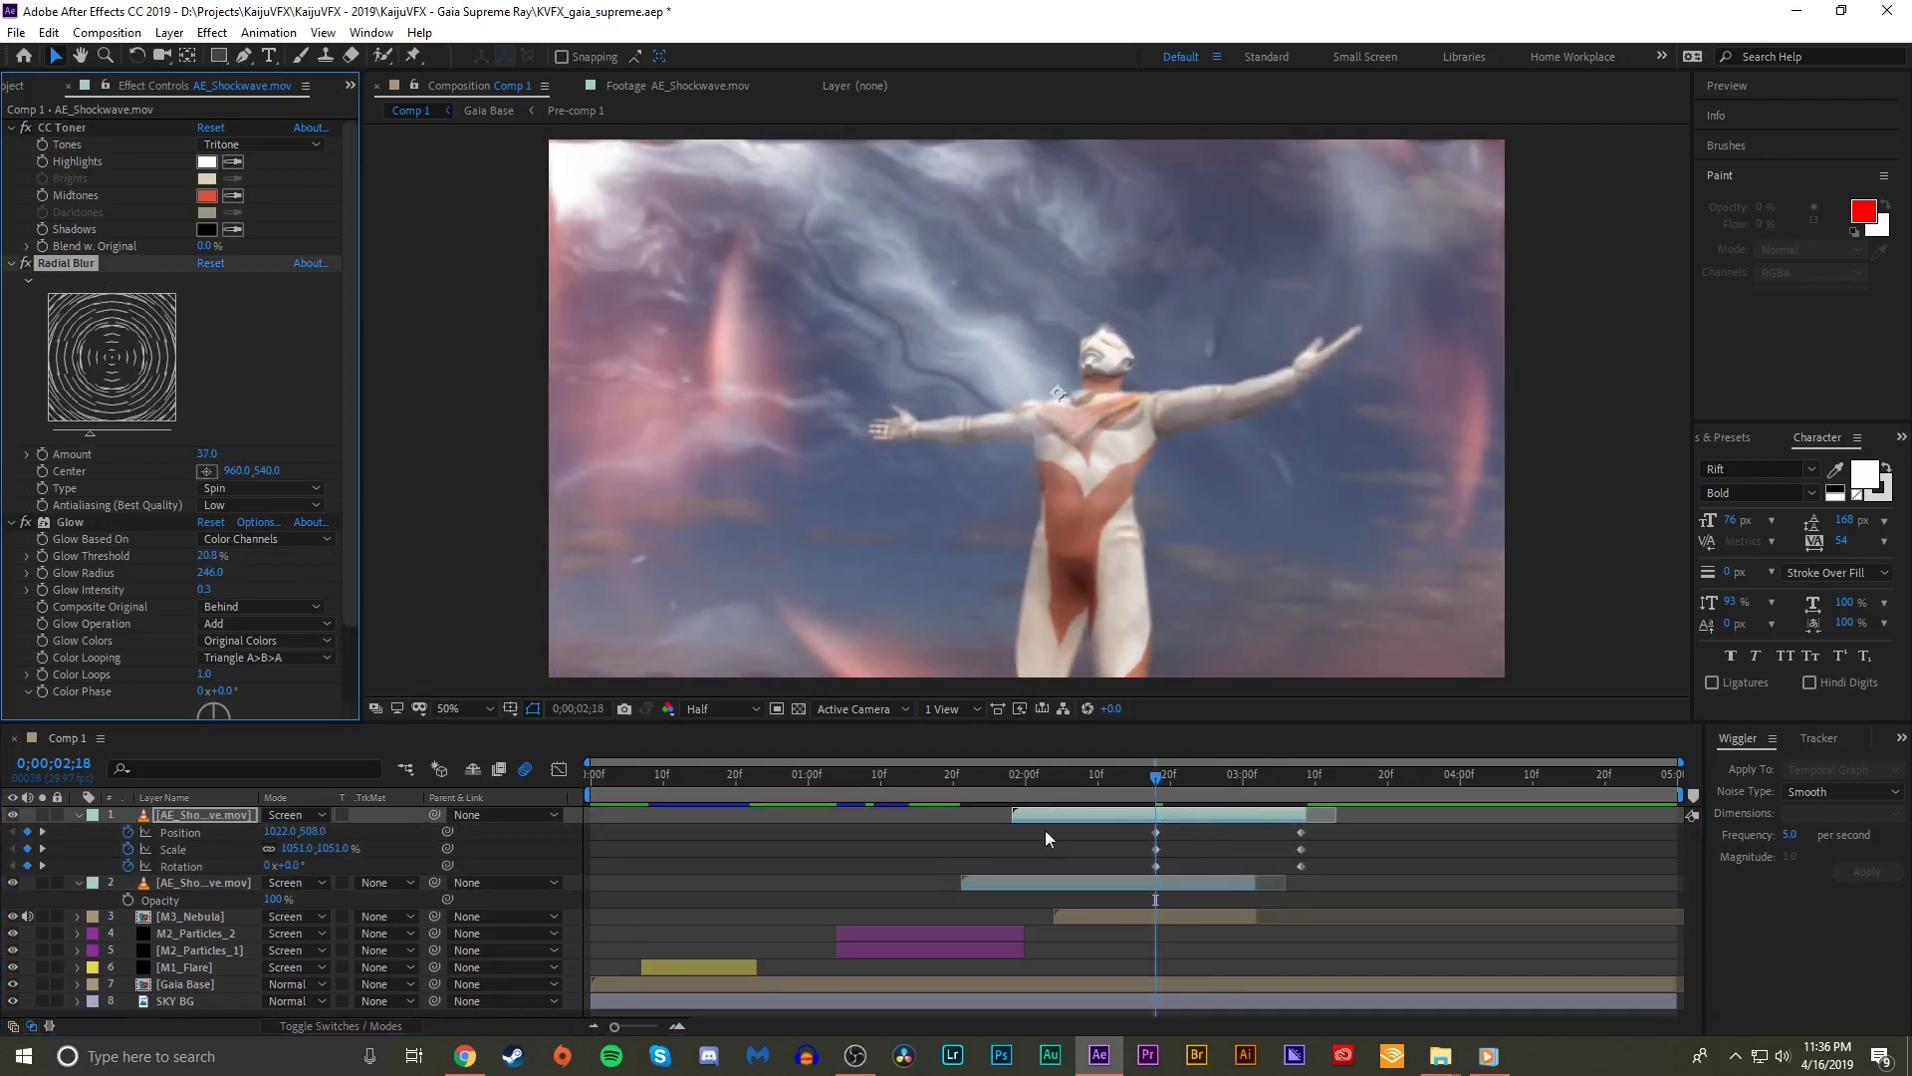
drag(287, 866, 257, 874)
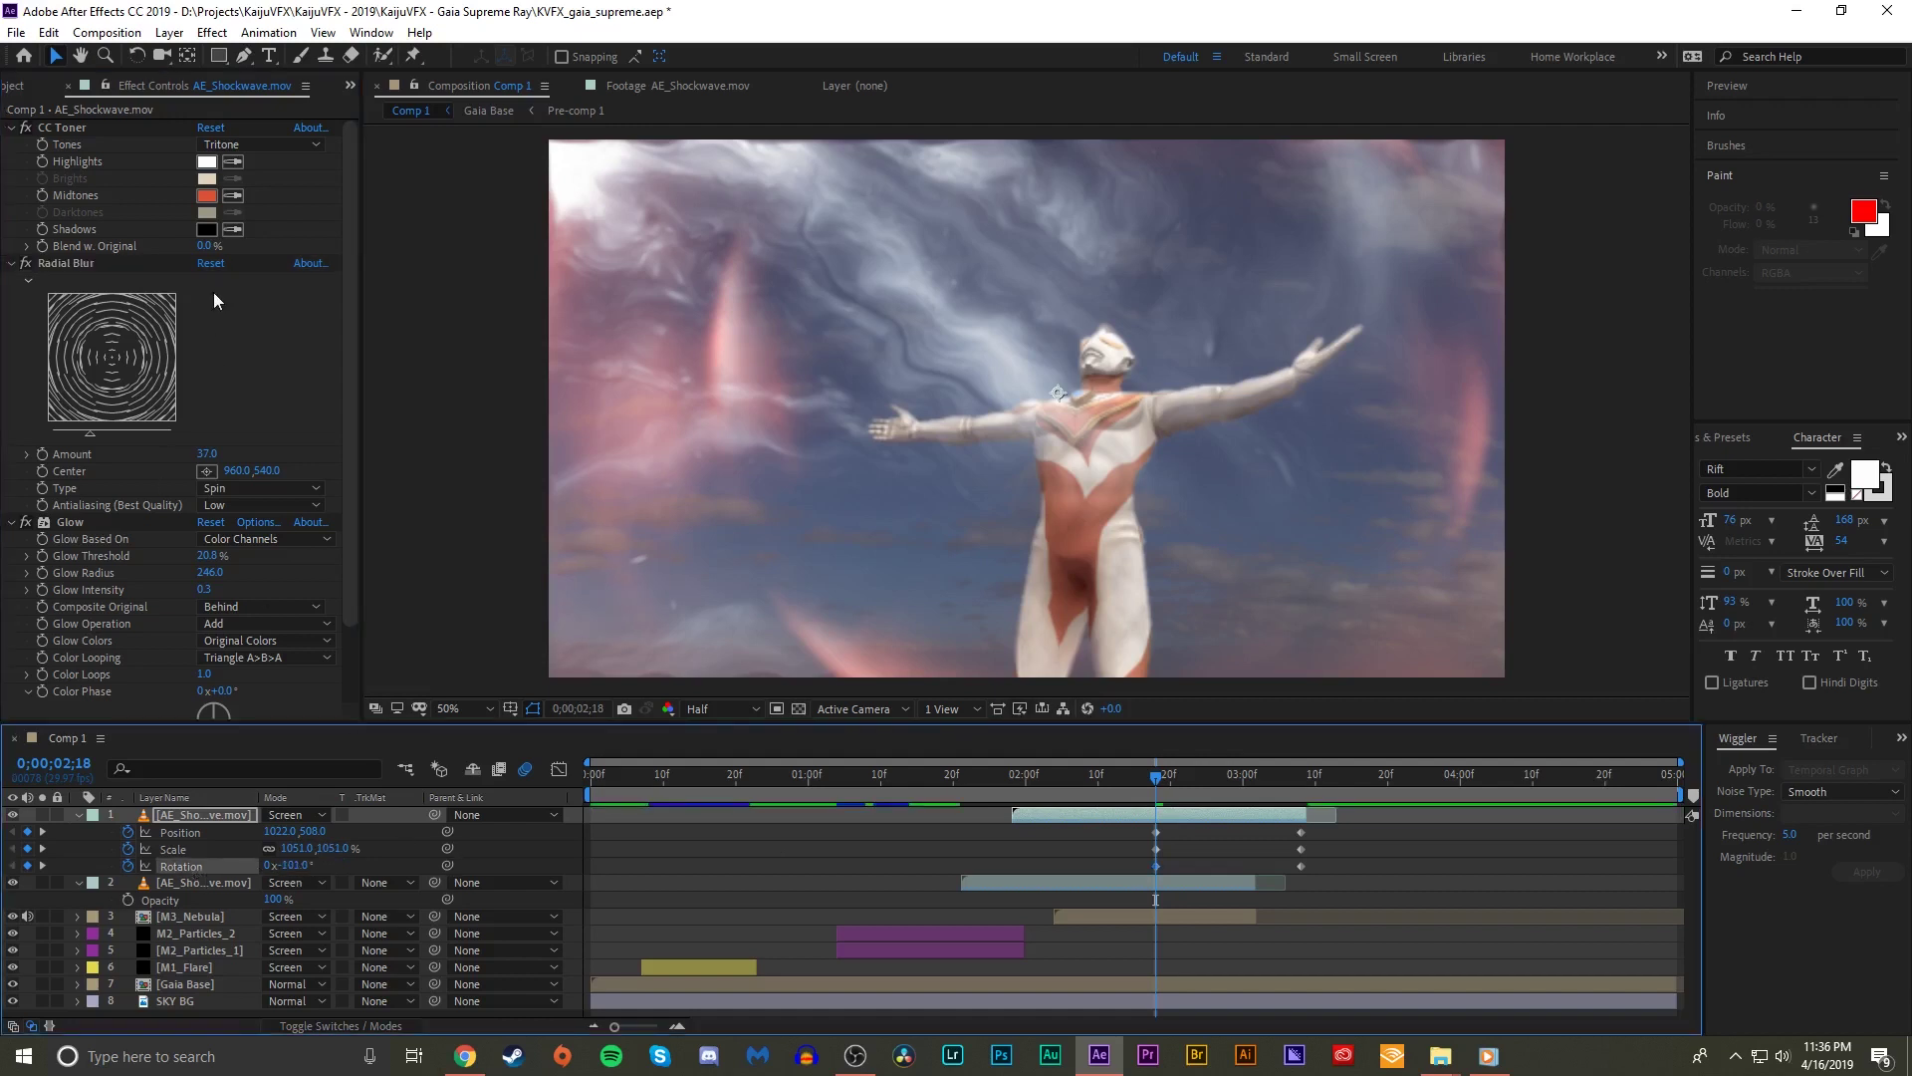
- Change the duplicate shockwave's CC Toner midtones to a light blue
click(207, 195)
click(1328, 287)
click(1225, 197)
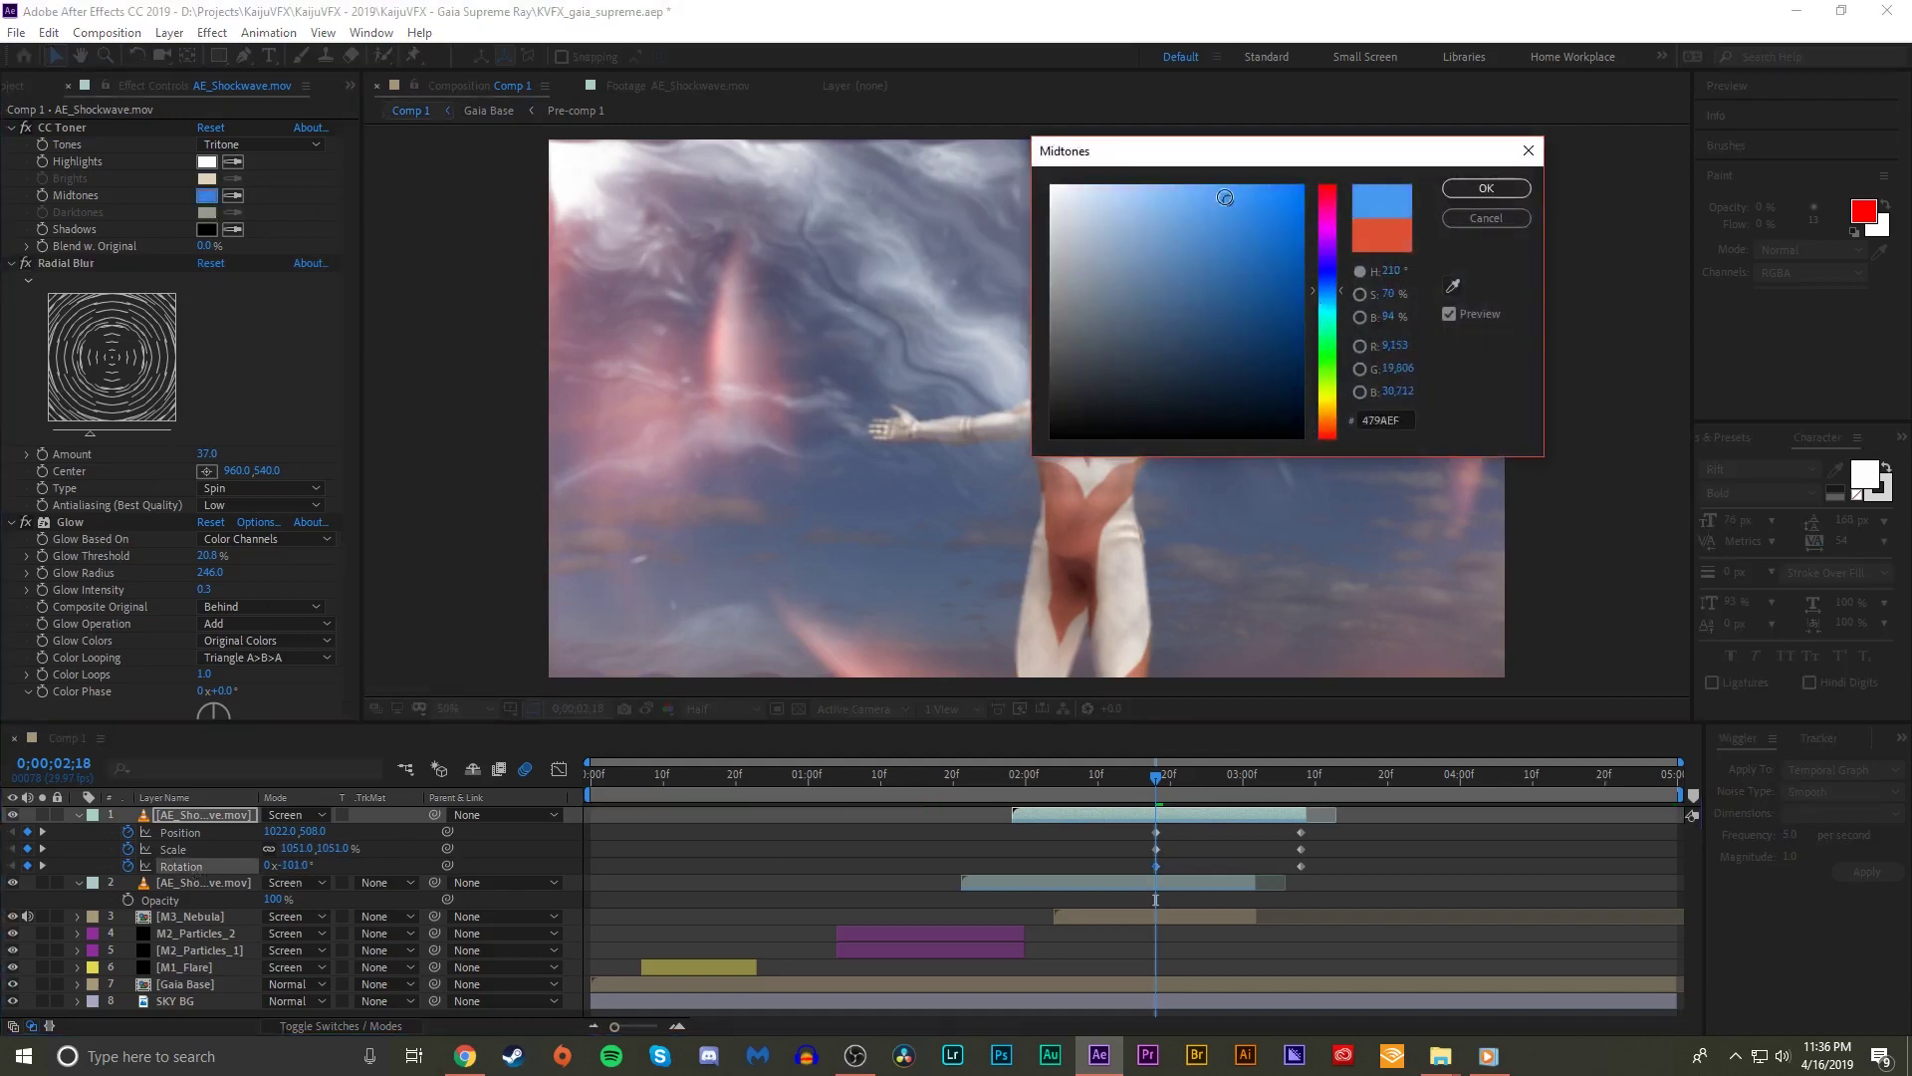
click(1486, 189)
- Shift the blue shockwave layer earlier so its first keyframes sit at 0;00;02;05, and preview the result
mouse_move(1194, 797)
mouse_down()
mouse_move(1207, 784)
mouse_move(1144, 815)
mouse_move(1166, 813)
mouse_up()
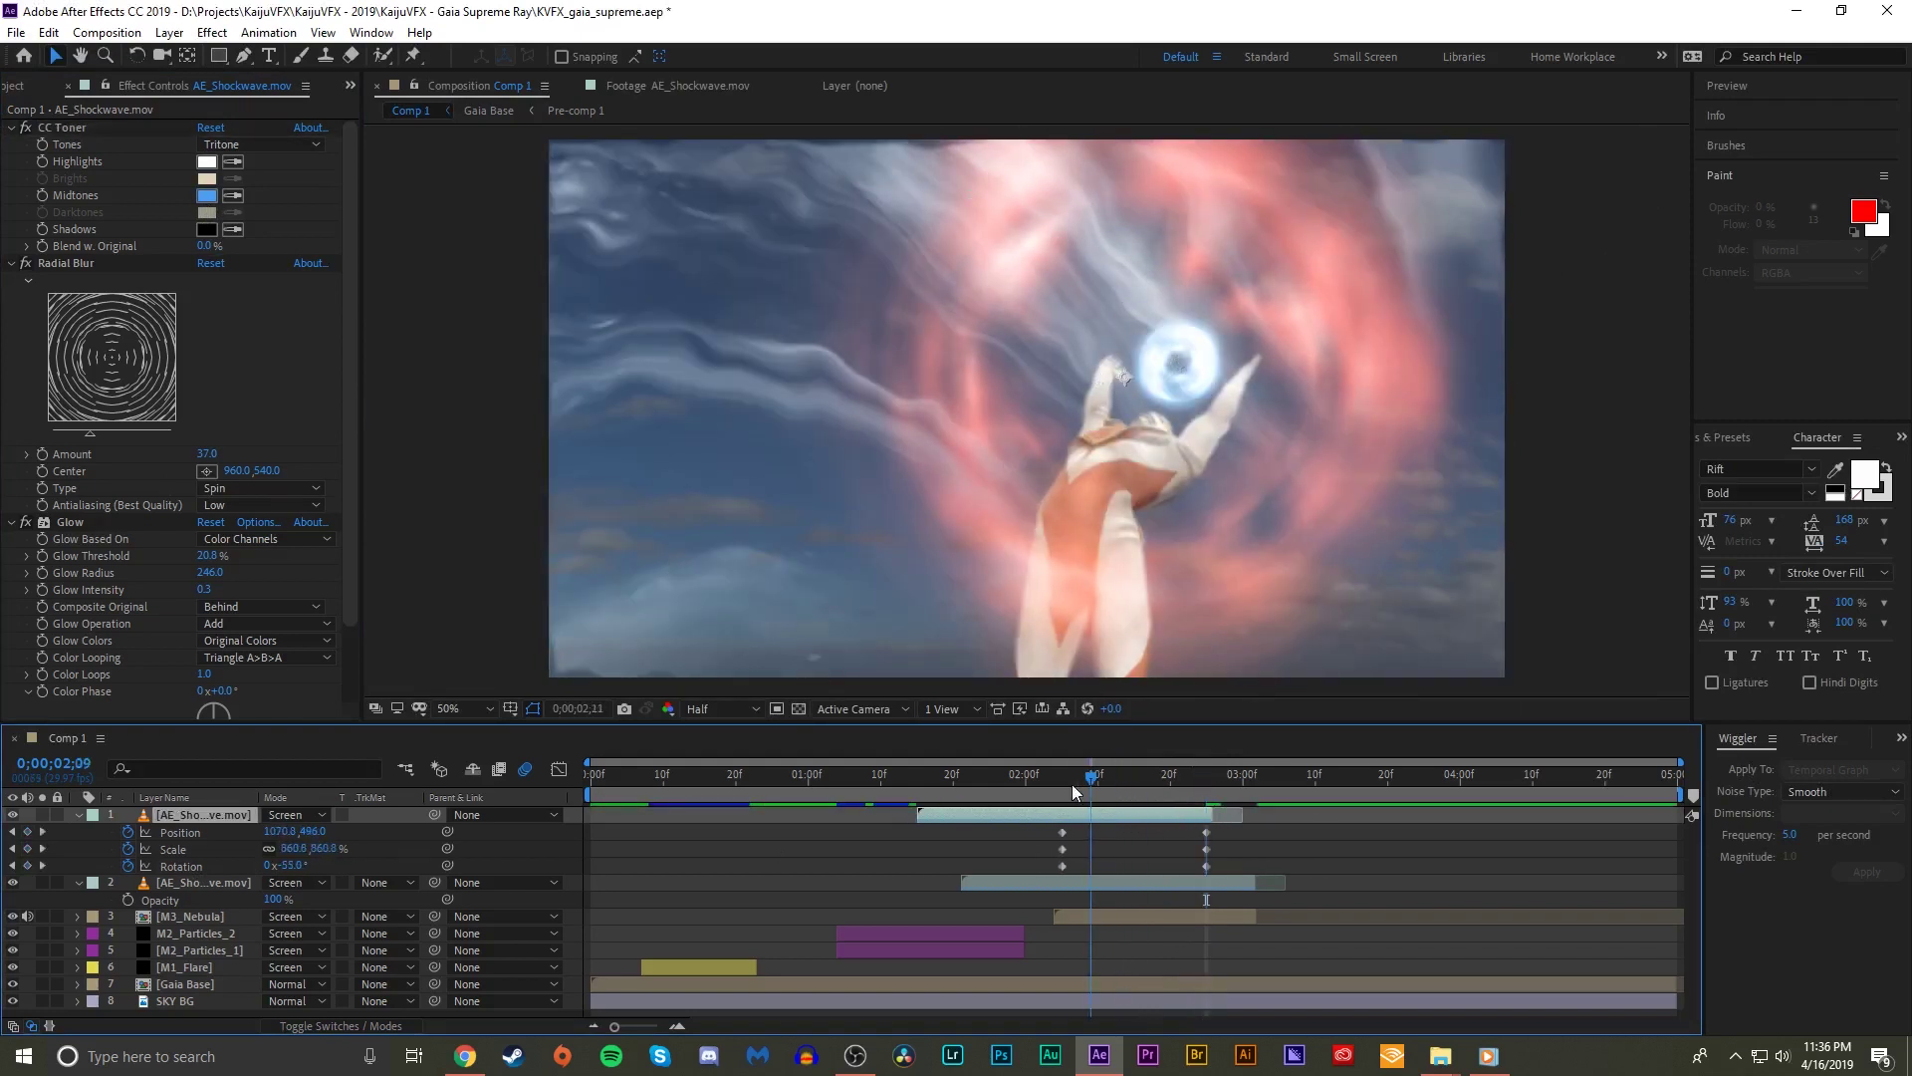
key(space)
drag(1076, 782, 1263, 830)
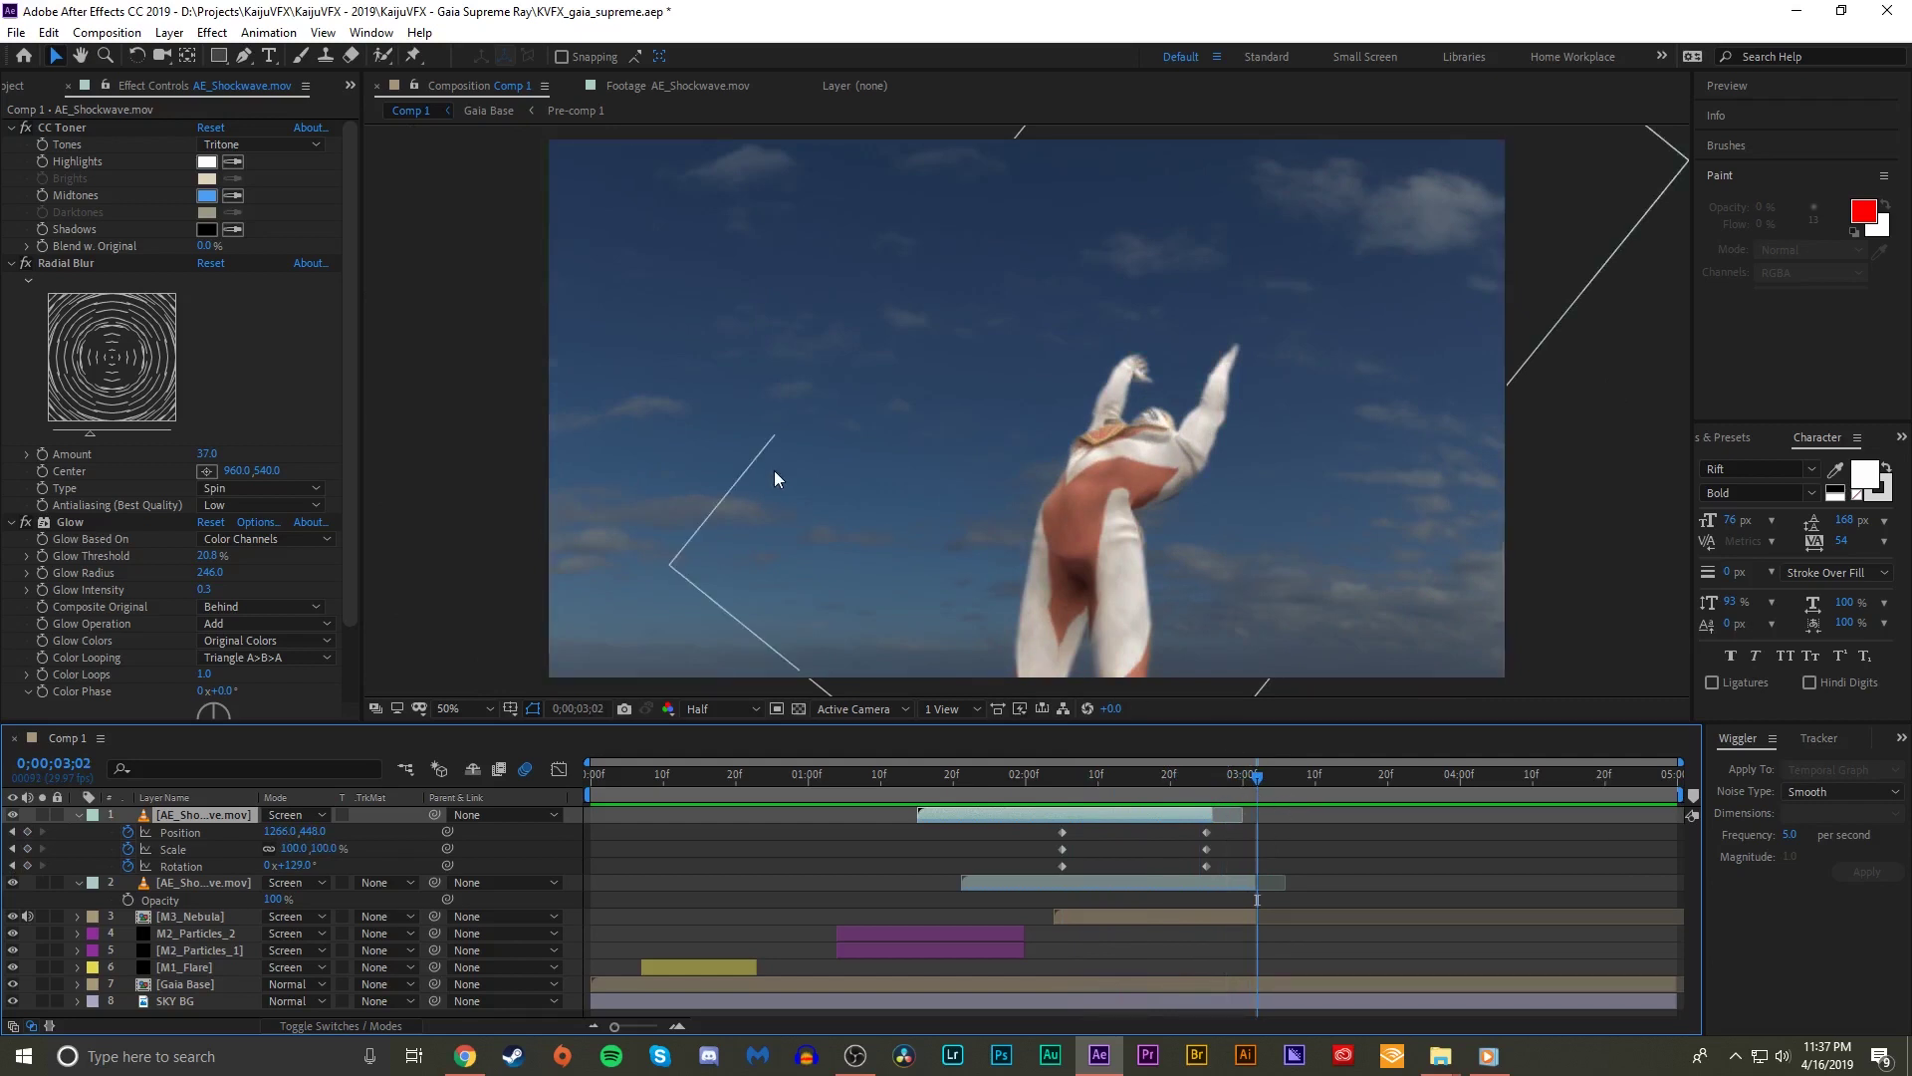
- At 0;00;03;02, draw a circle near the raised hands as a new shape layer with the Ellipse tool
click(237, 61)
click(260, 92)
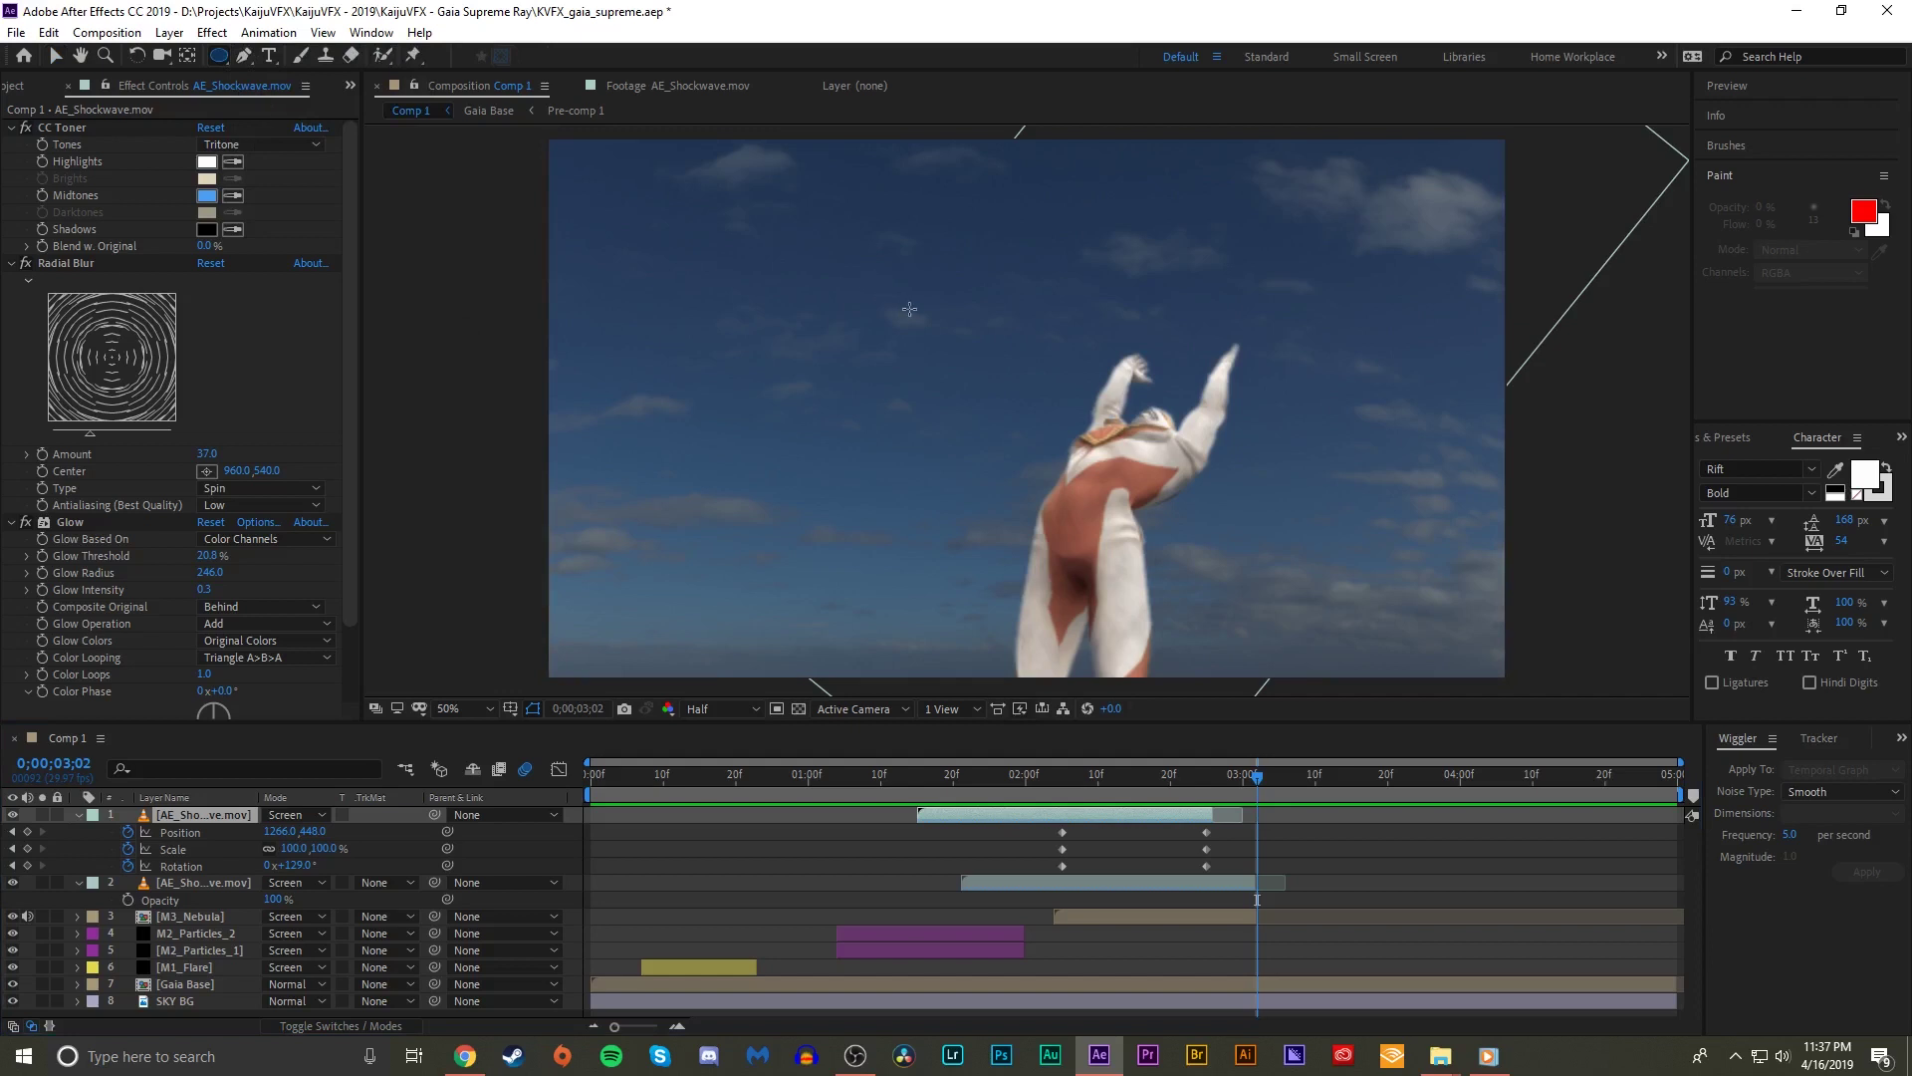
mouse_move(1025, 393)
mouse_down()
mouse_move(1032, 410)
mouse_move(1108, 342)
mouse_move(1089, 375)
mouse_move(1192, 348)
mouse_up()
- Scale the circle to 72% and place it between the raised hands
key(v)
key(s)
drag(329, 832, 301, 831)
drag(1138, 369, 1182, 354)
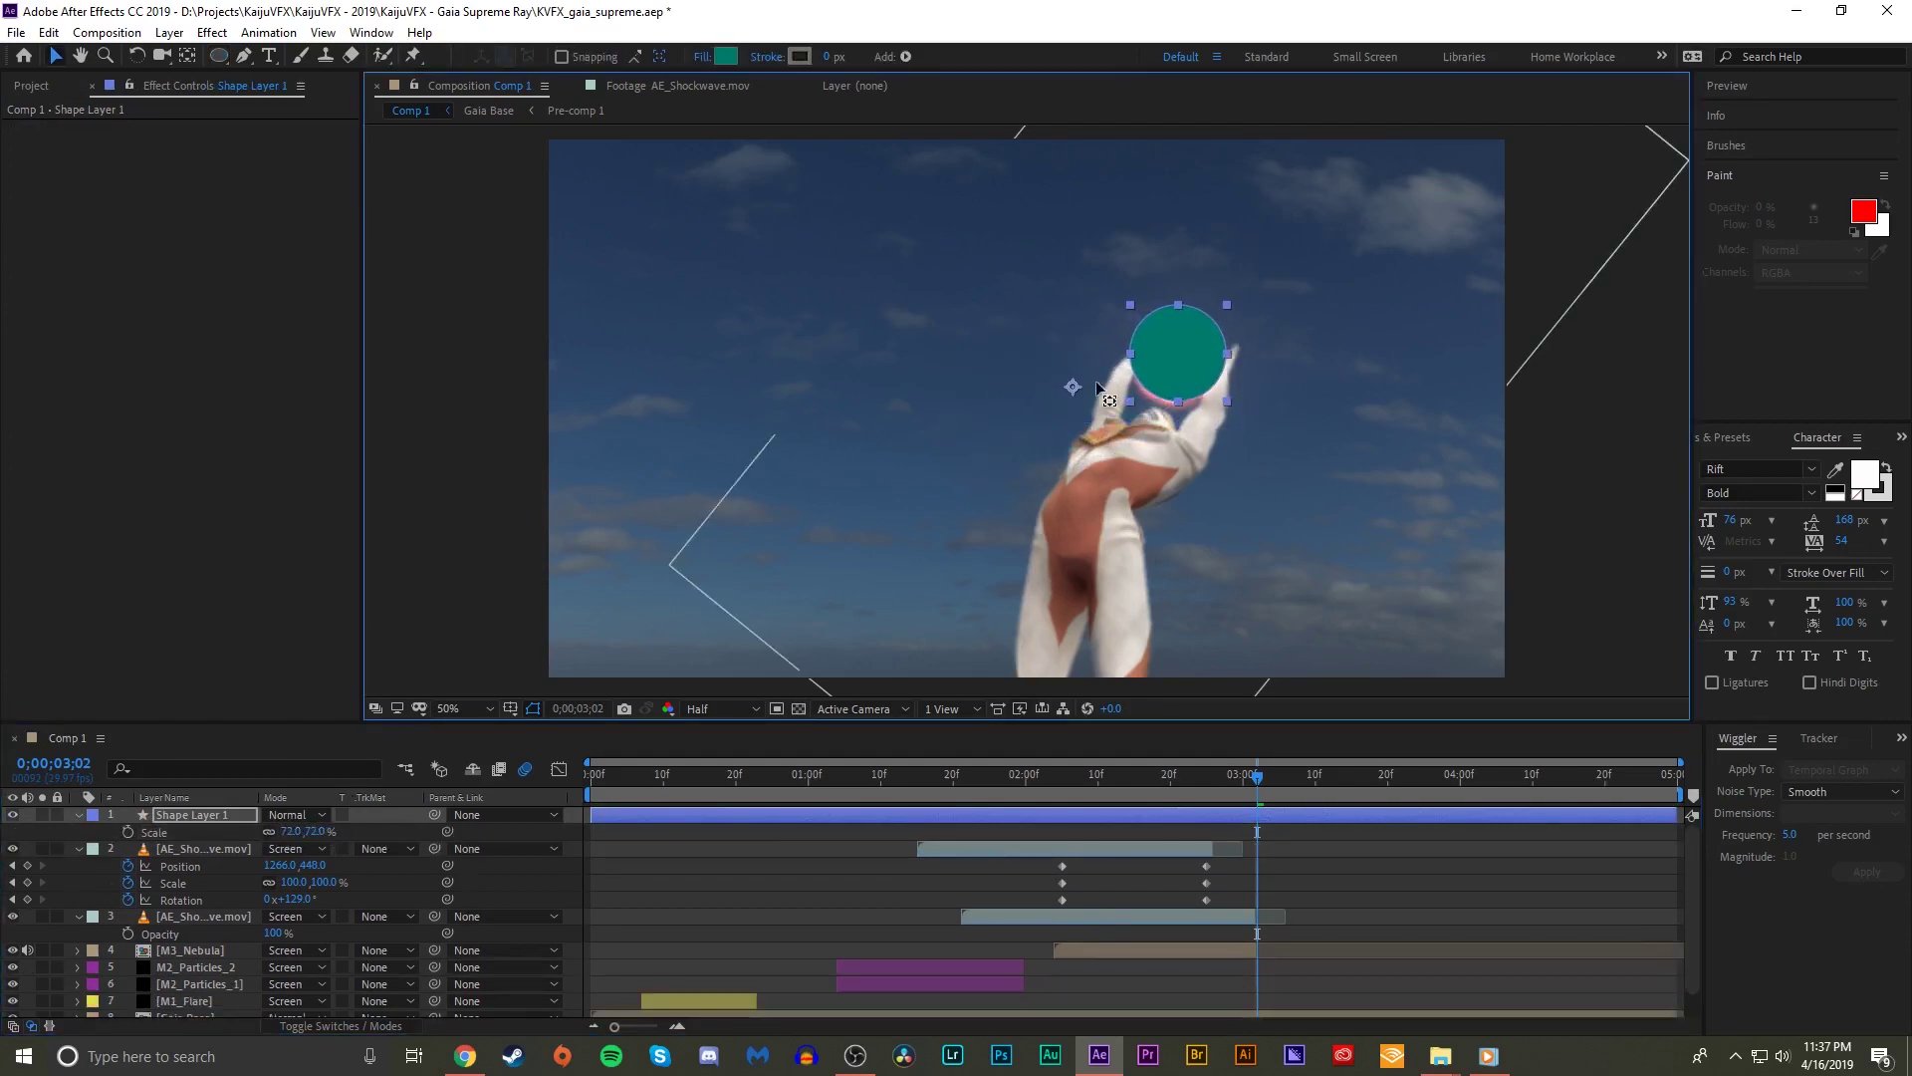
- Move the shape layer's anchor point to the circle's centre and fine-tune the circle's position between the hands
key(y)
key(v)
drag(1199, 339, 1195, 344)
- Change the circle's fill colour to white
key(ctrl+space)
key(Escape)
click(726, 56)
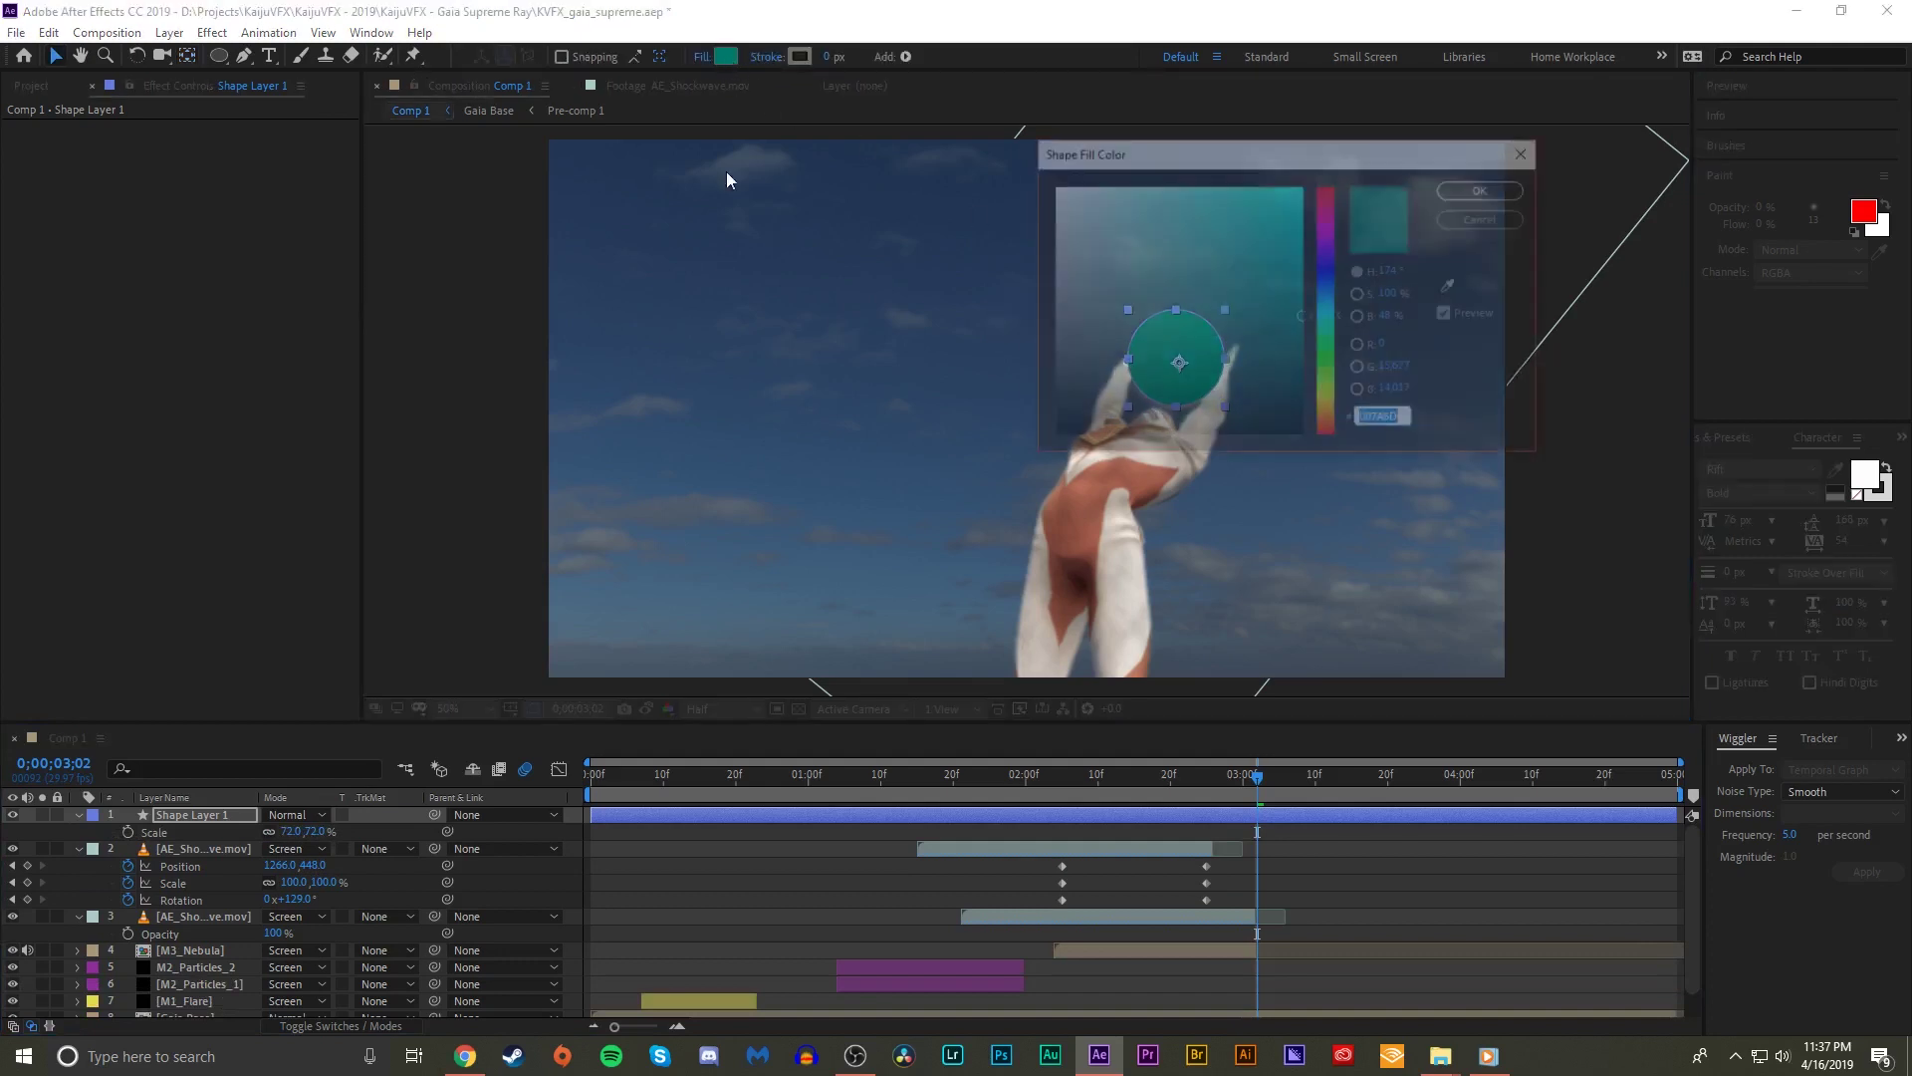
click(1452, 195)
- Add a Fast Box Blur to the circle with a blur radius of 16
key(ctrl+space)
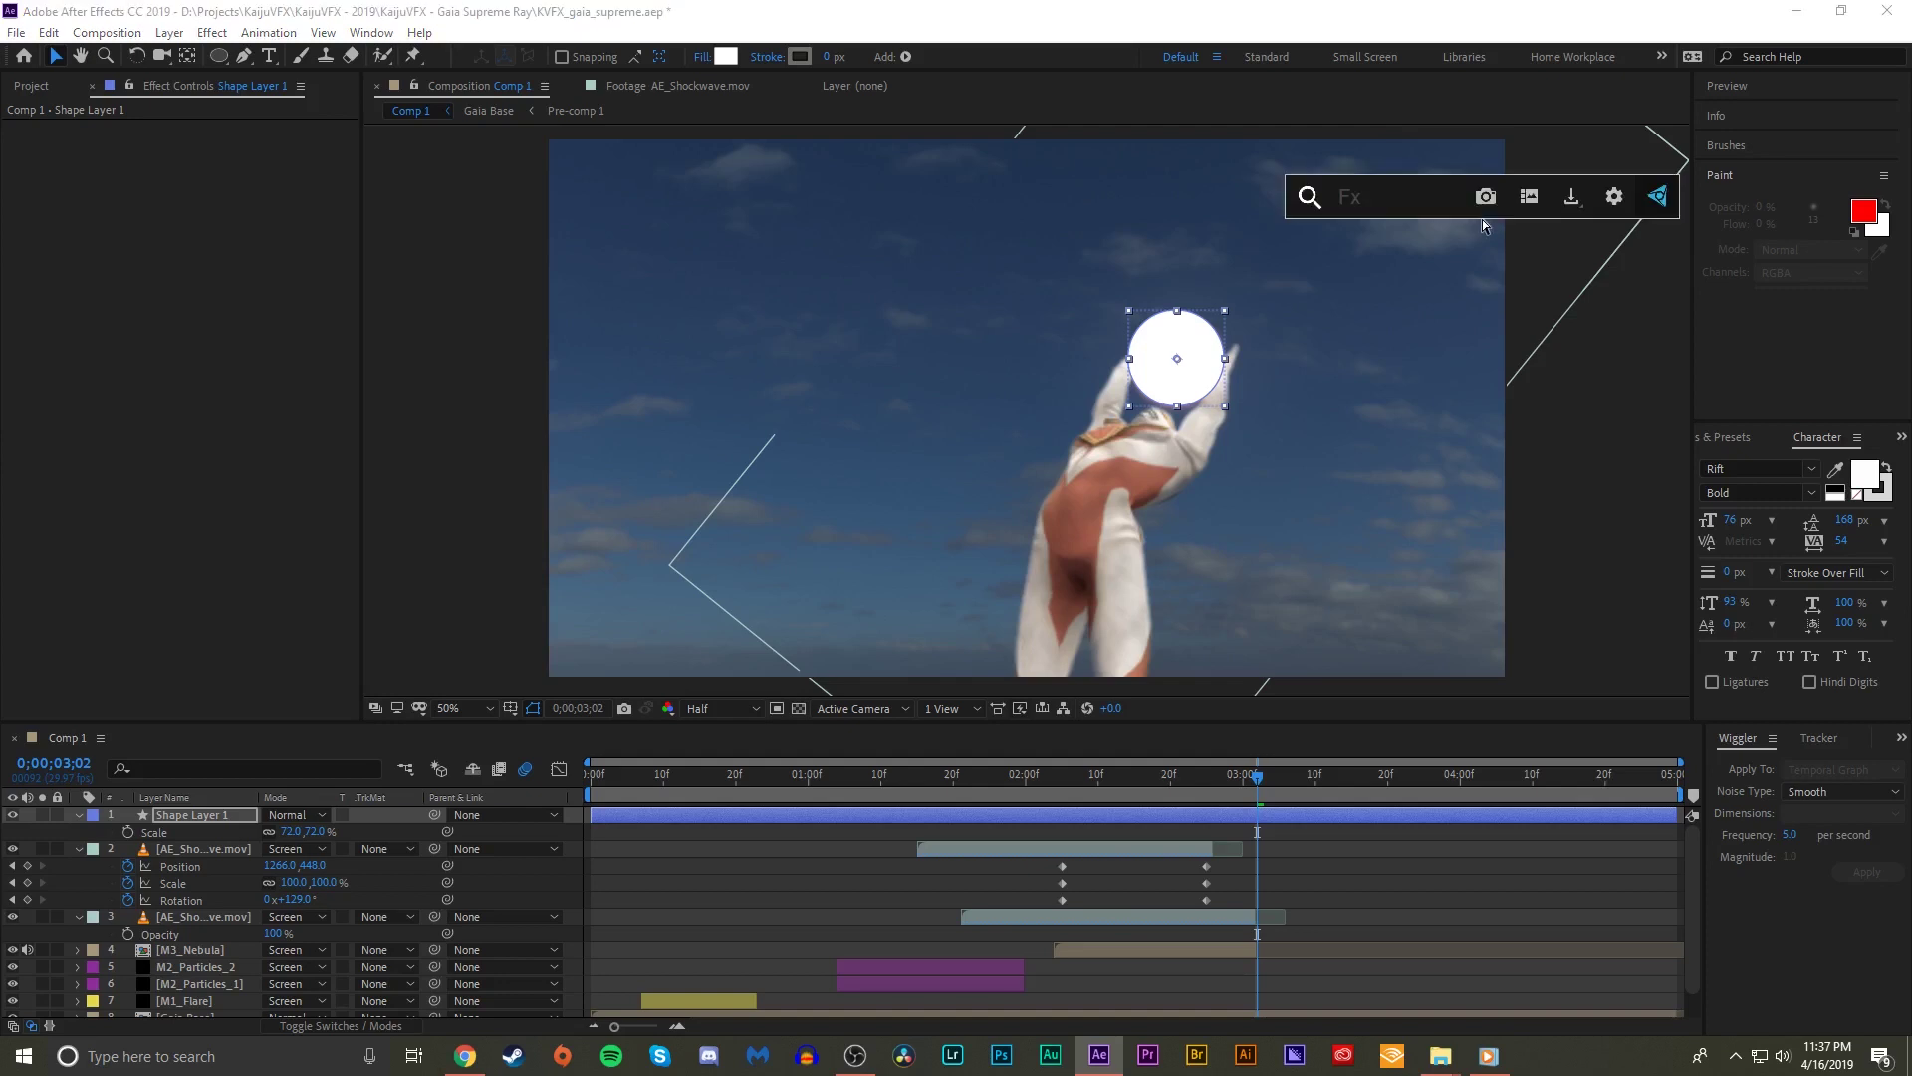
text(fast)
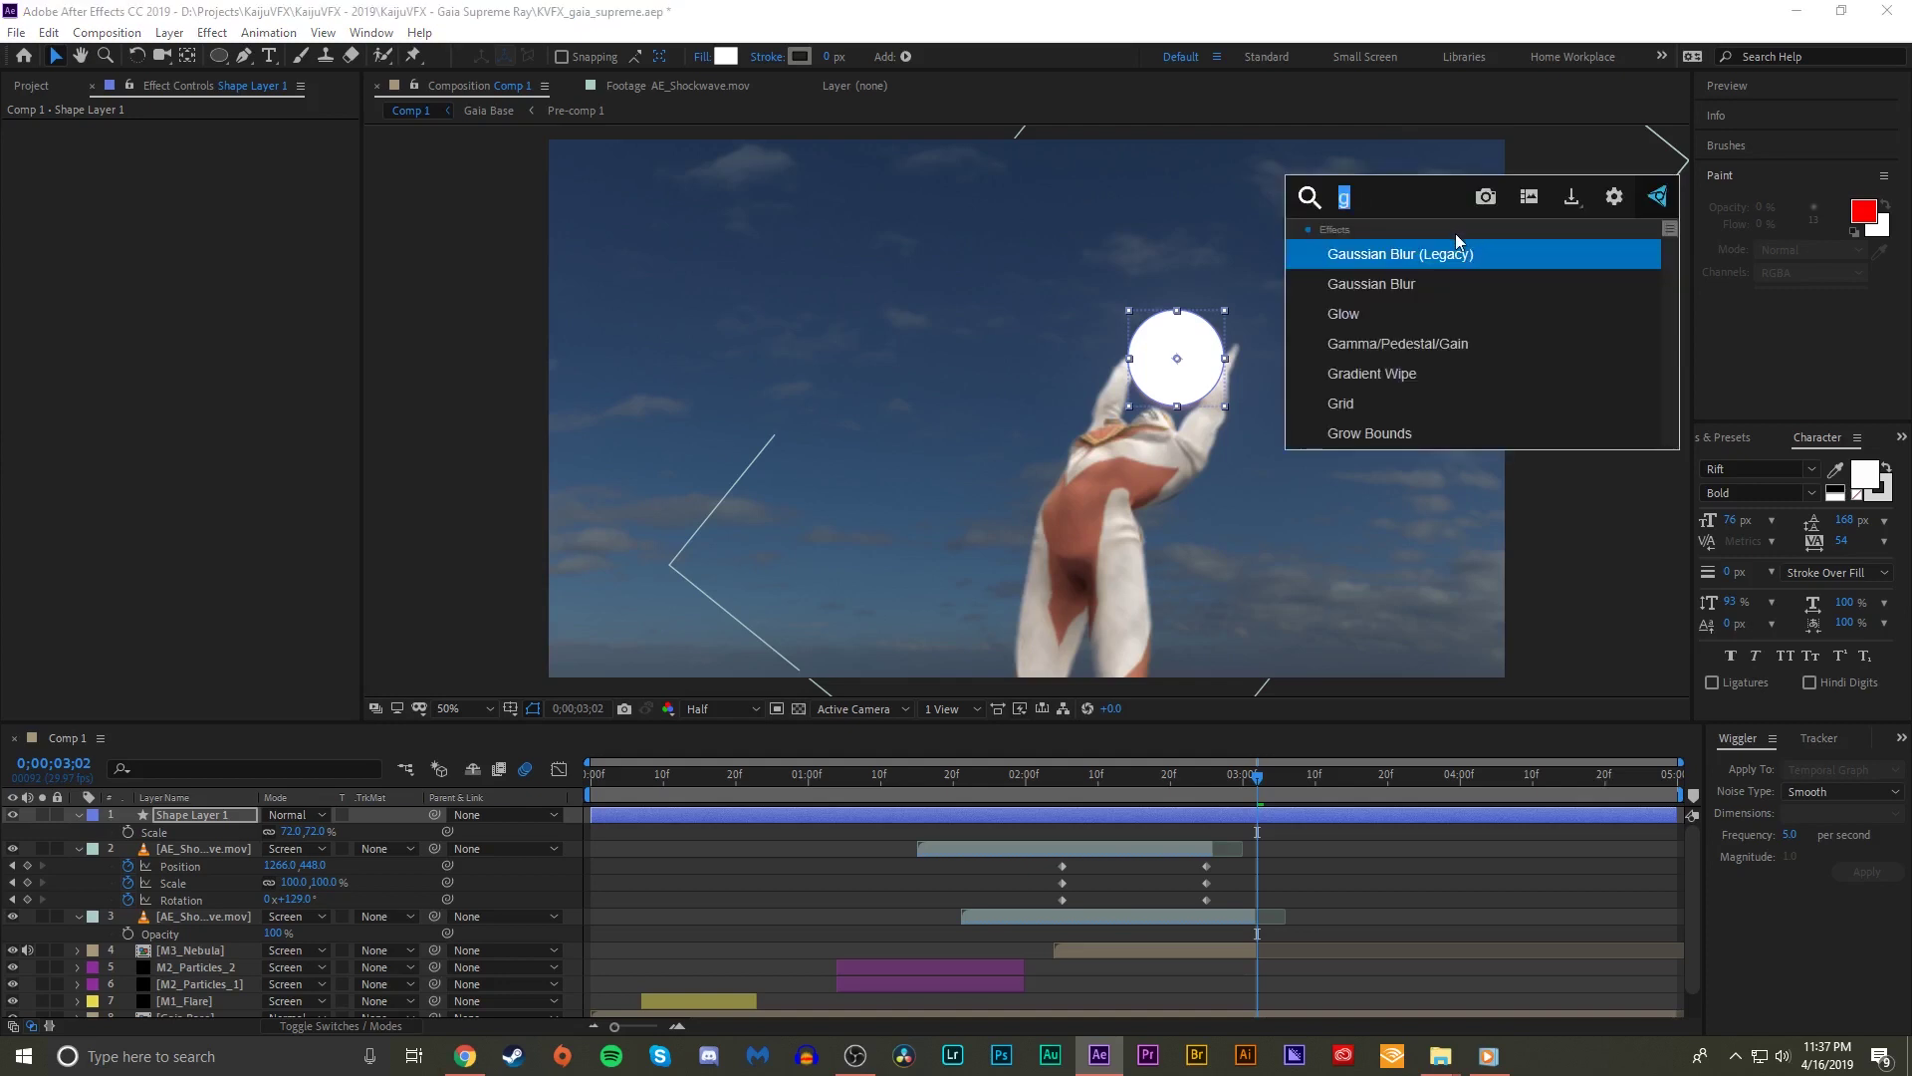
click(1414, 255)
drag(204, 144, 214, 145)
- Add Roughen Edges to the circle, try ordering Fast Box Blur below it, and undo the reordering
key(ctrl+space)
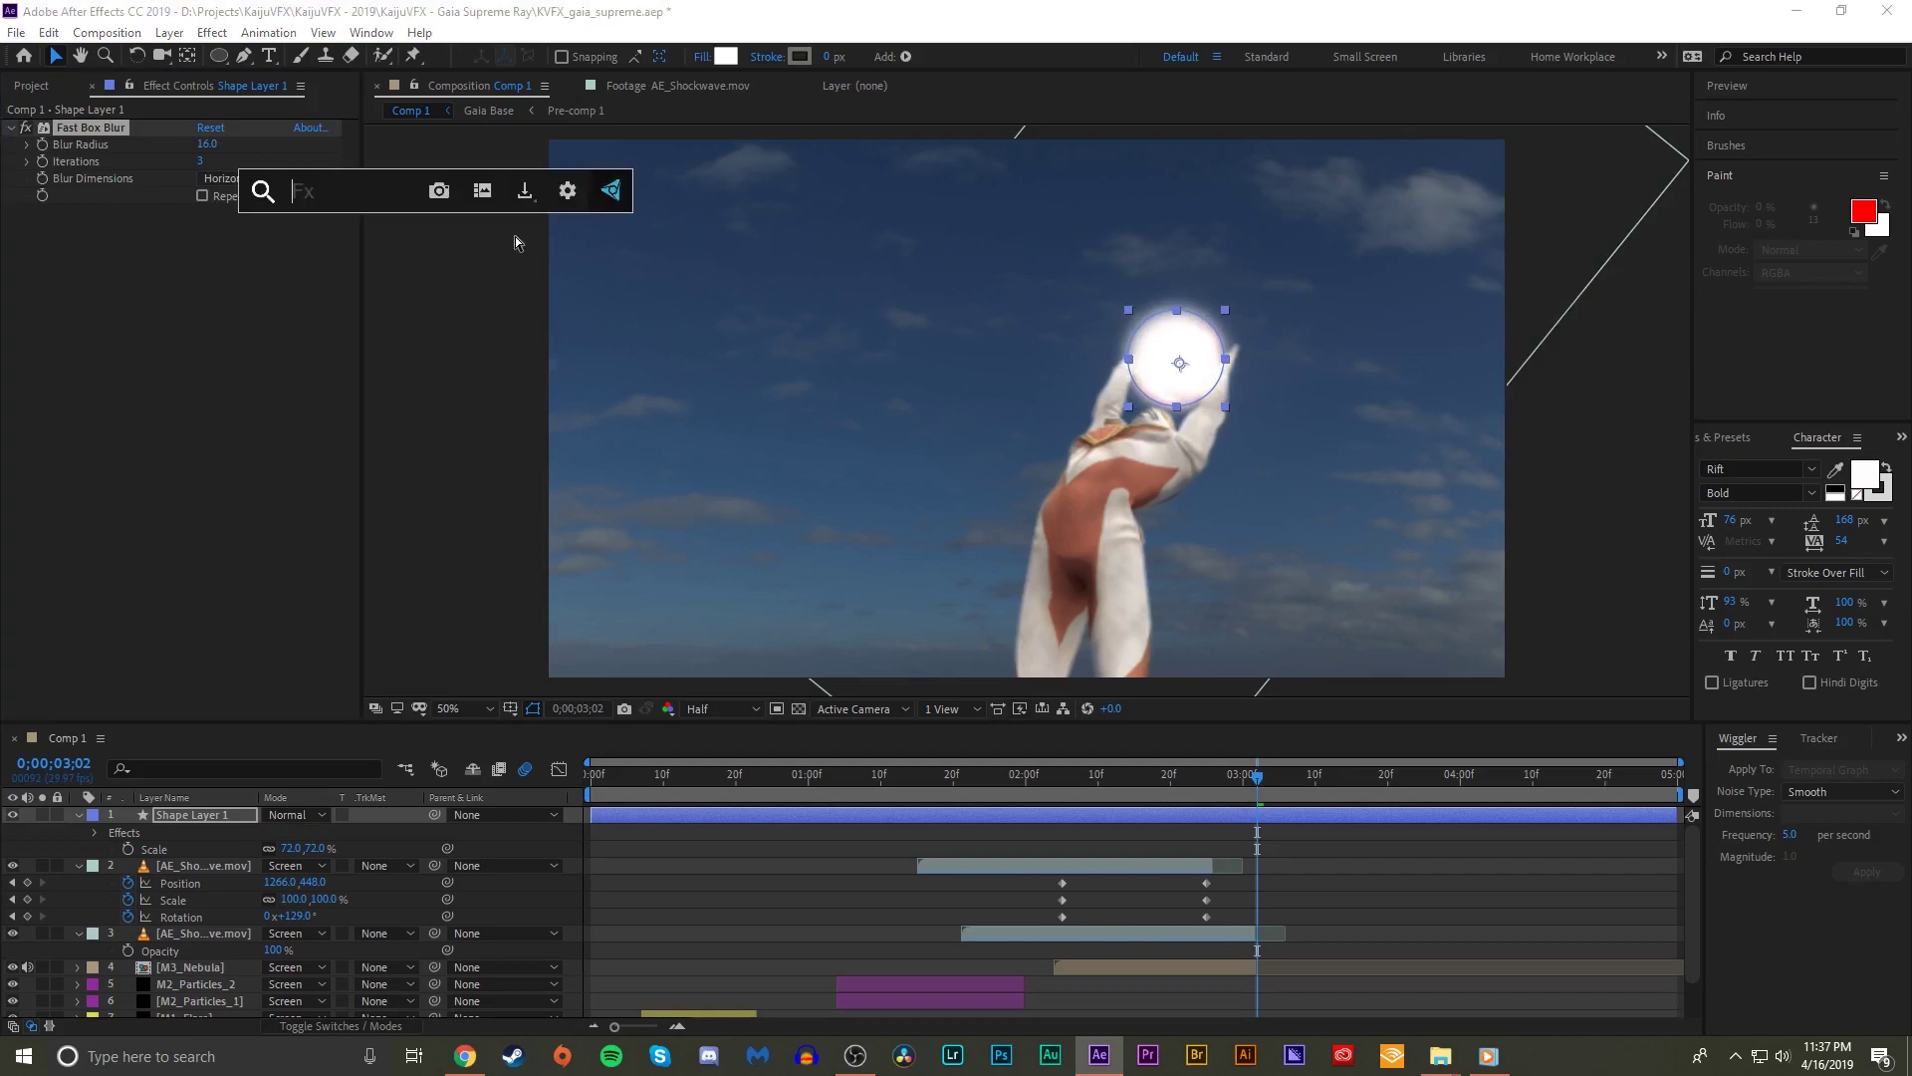
text(rough)
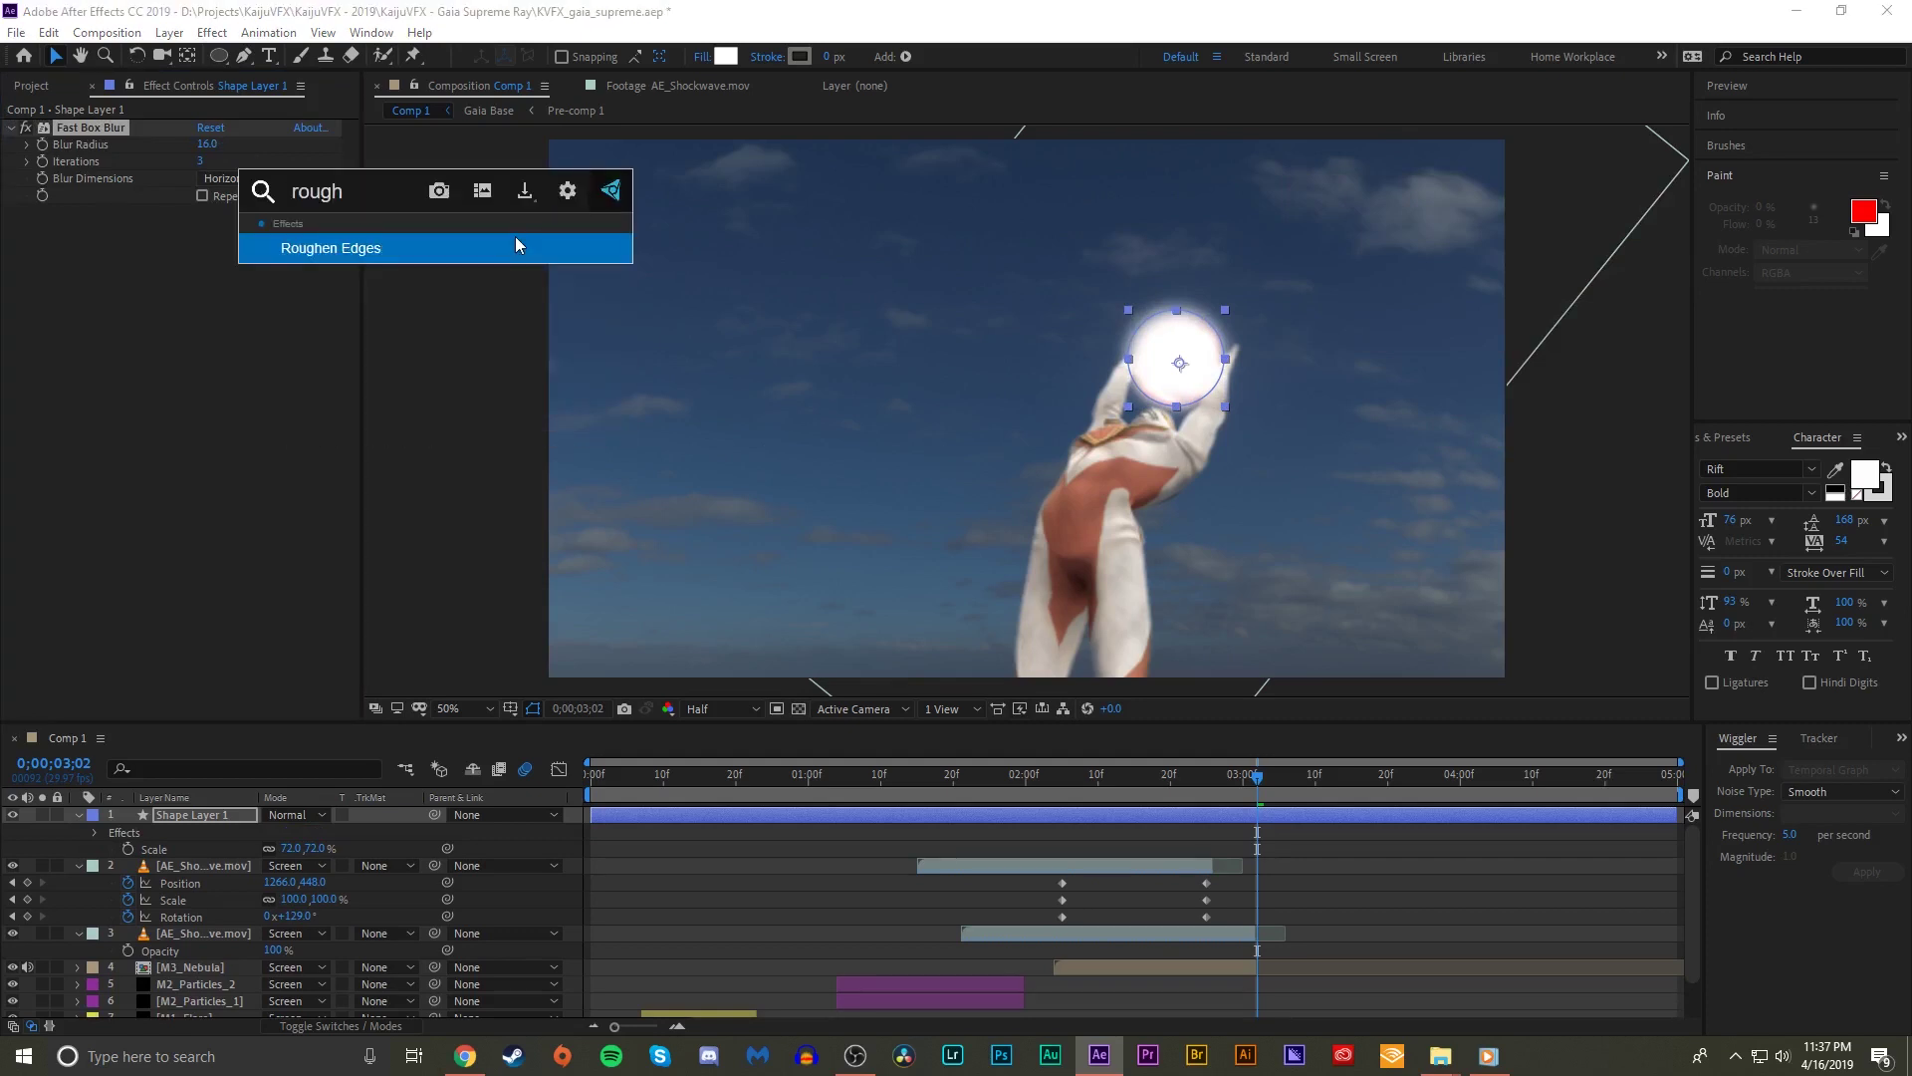
click(516, 239)
drag(90, 128, 86, 450)
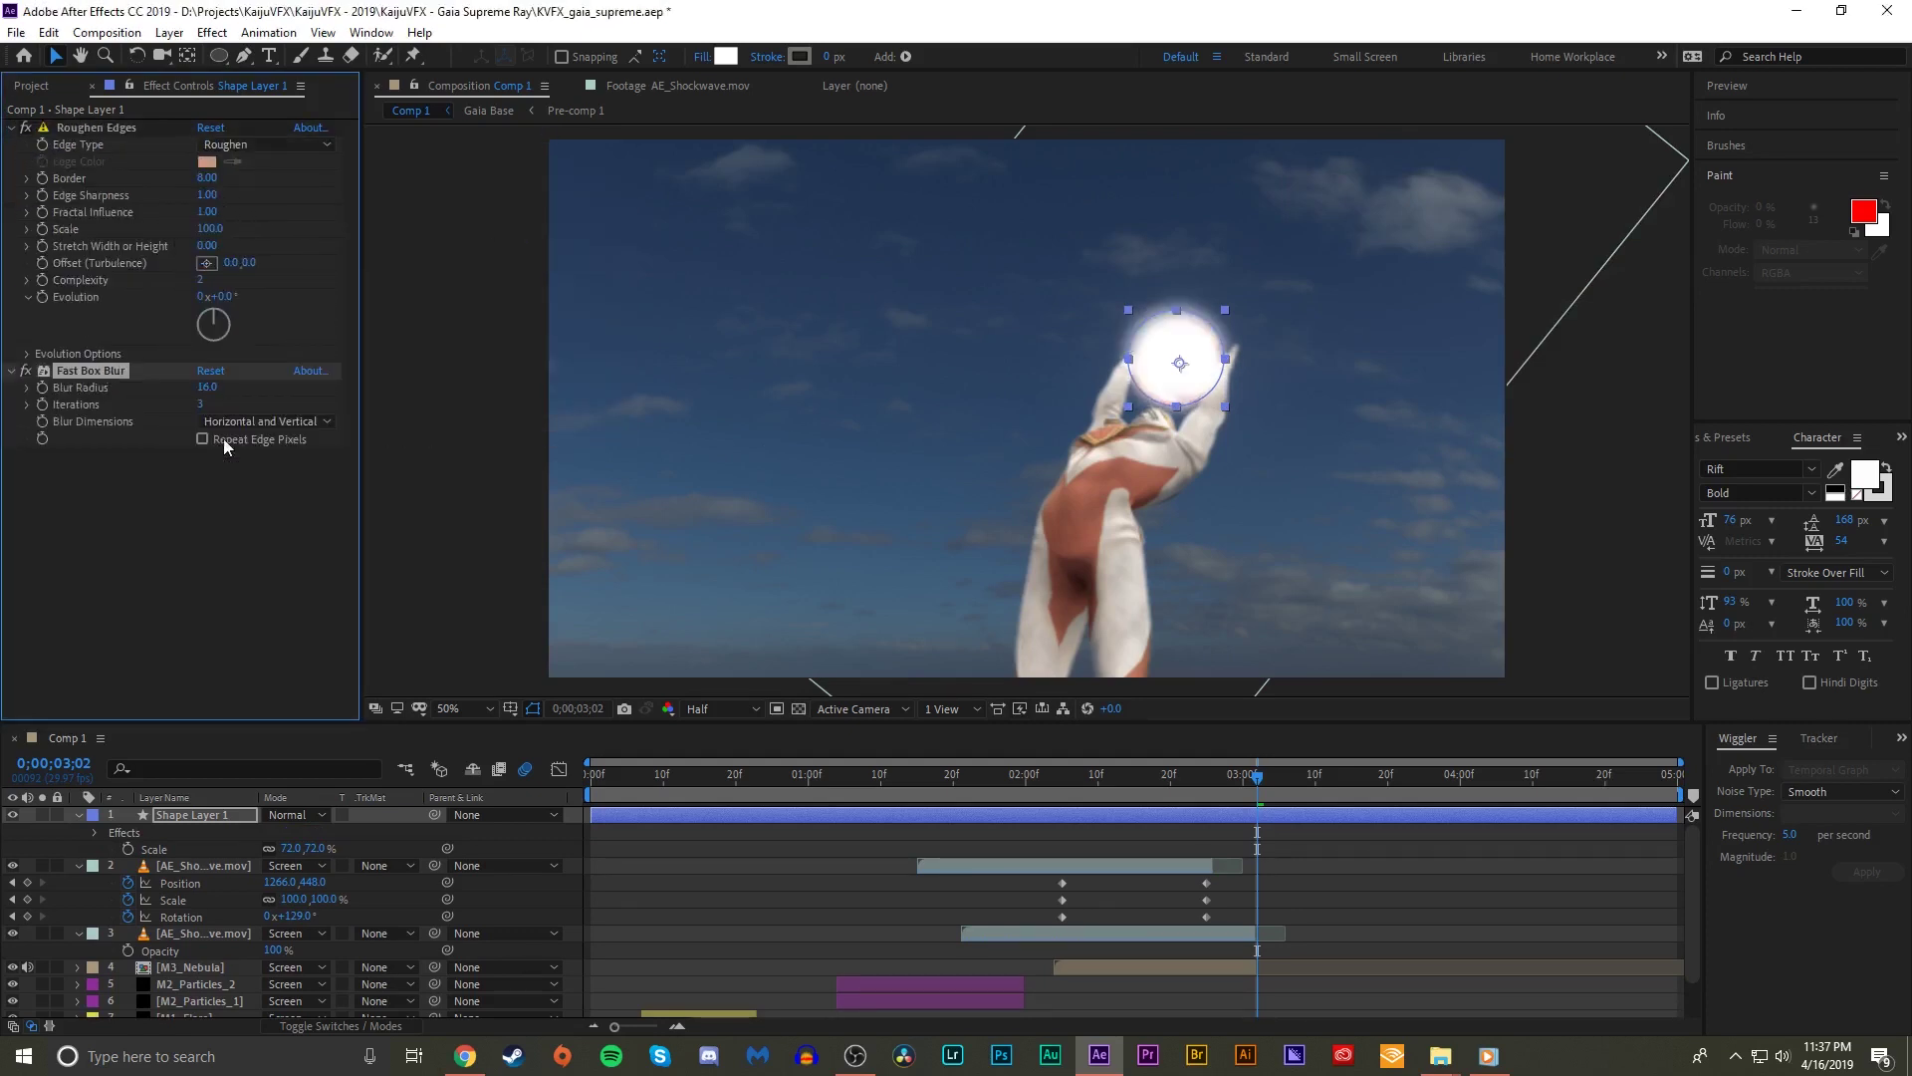
key(ctrl+z)
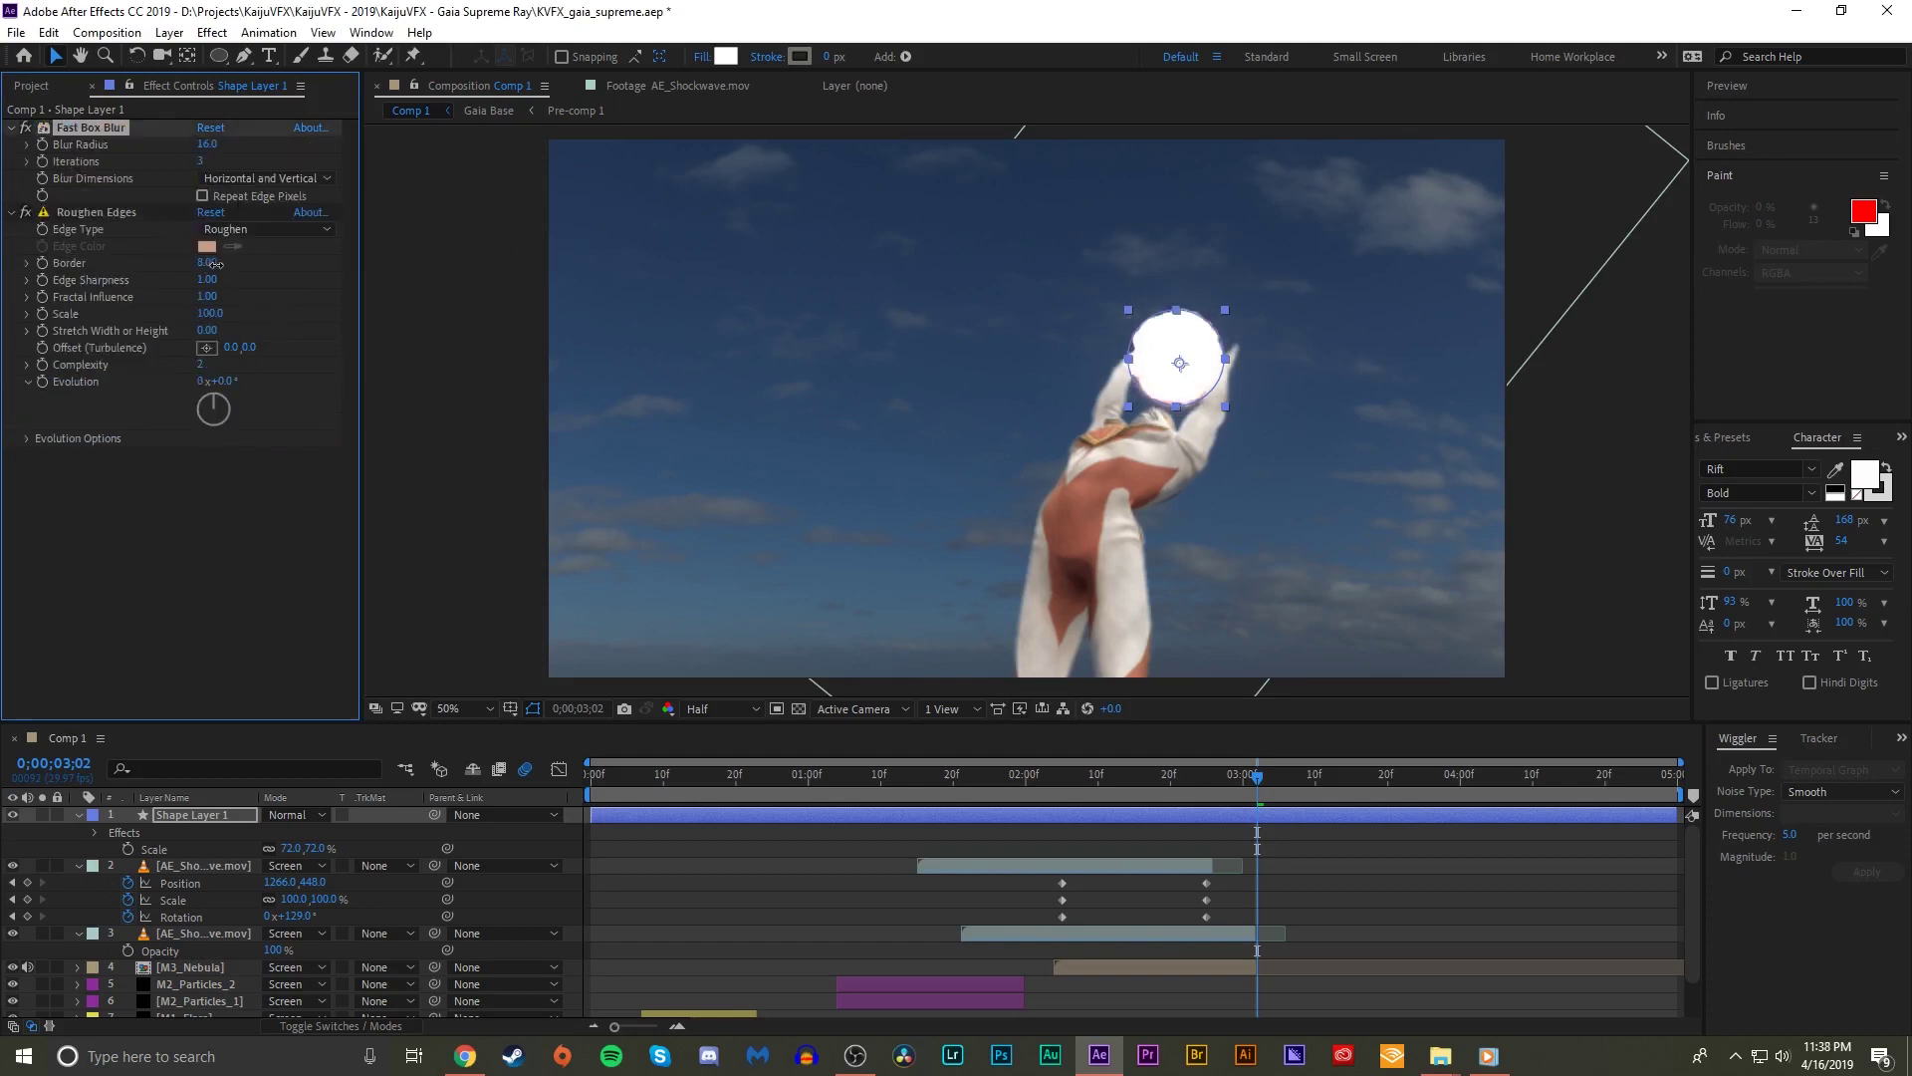
- Set the Roughen Edges border to 5.50 and add a CC Radial Fast Blur centred on the ball with an amount of 79
drag(207, 262, 360, 248)
key(ctrl+space)
text(rad)
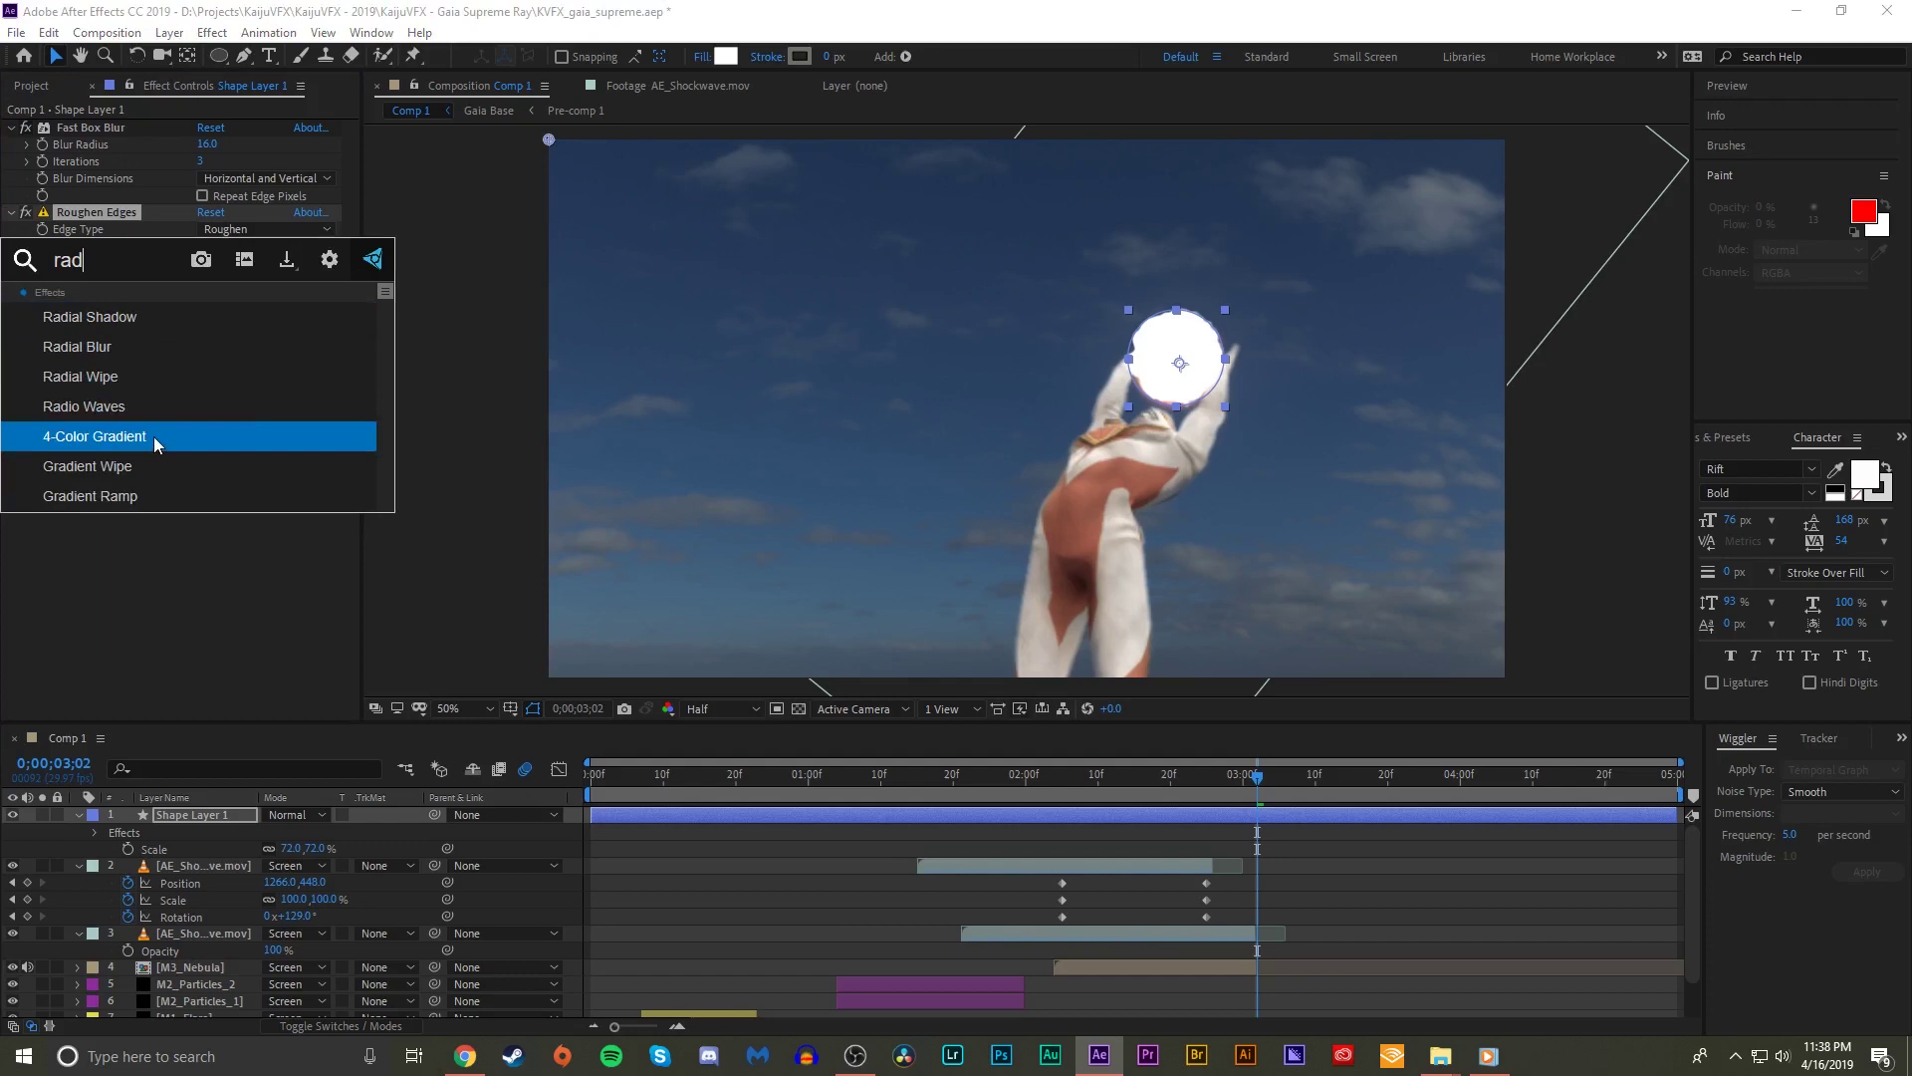
text(ial)
click(141, 432)
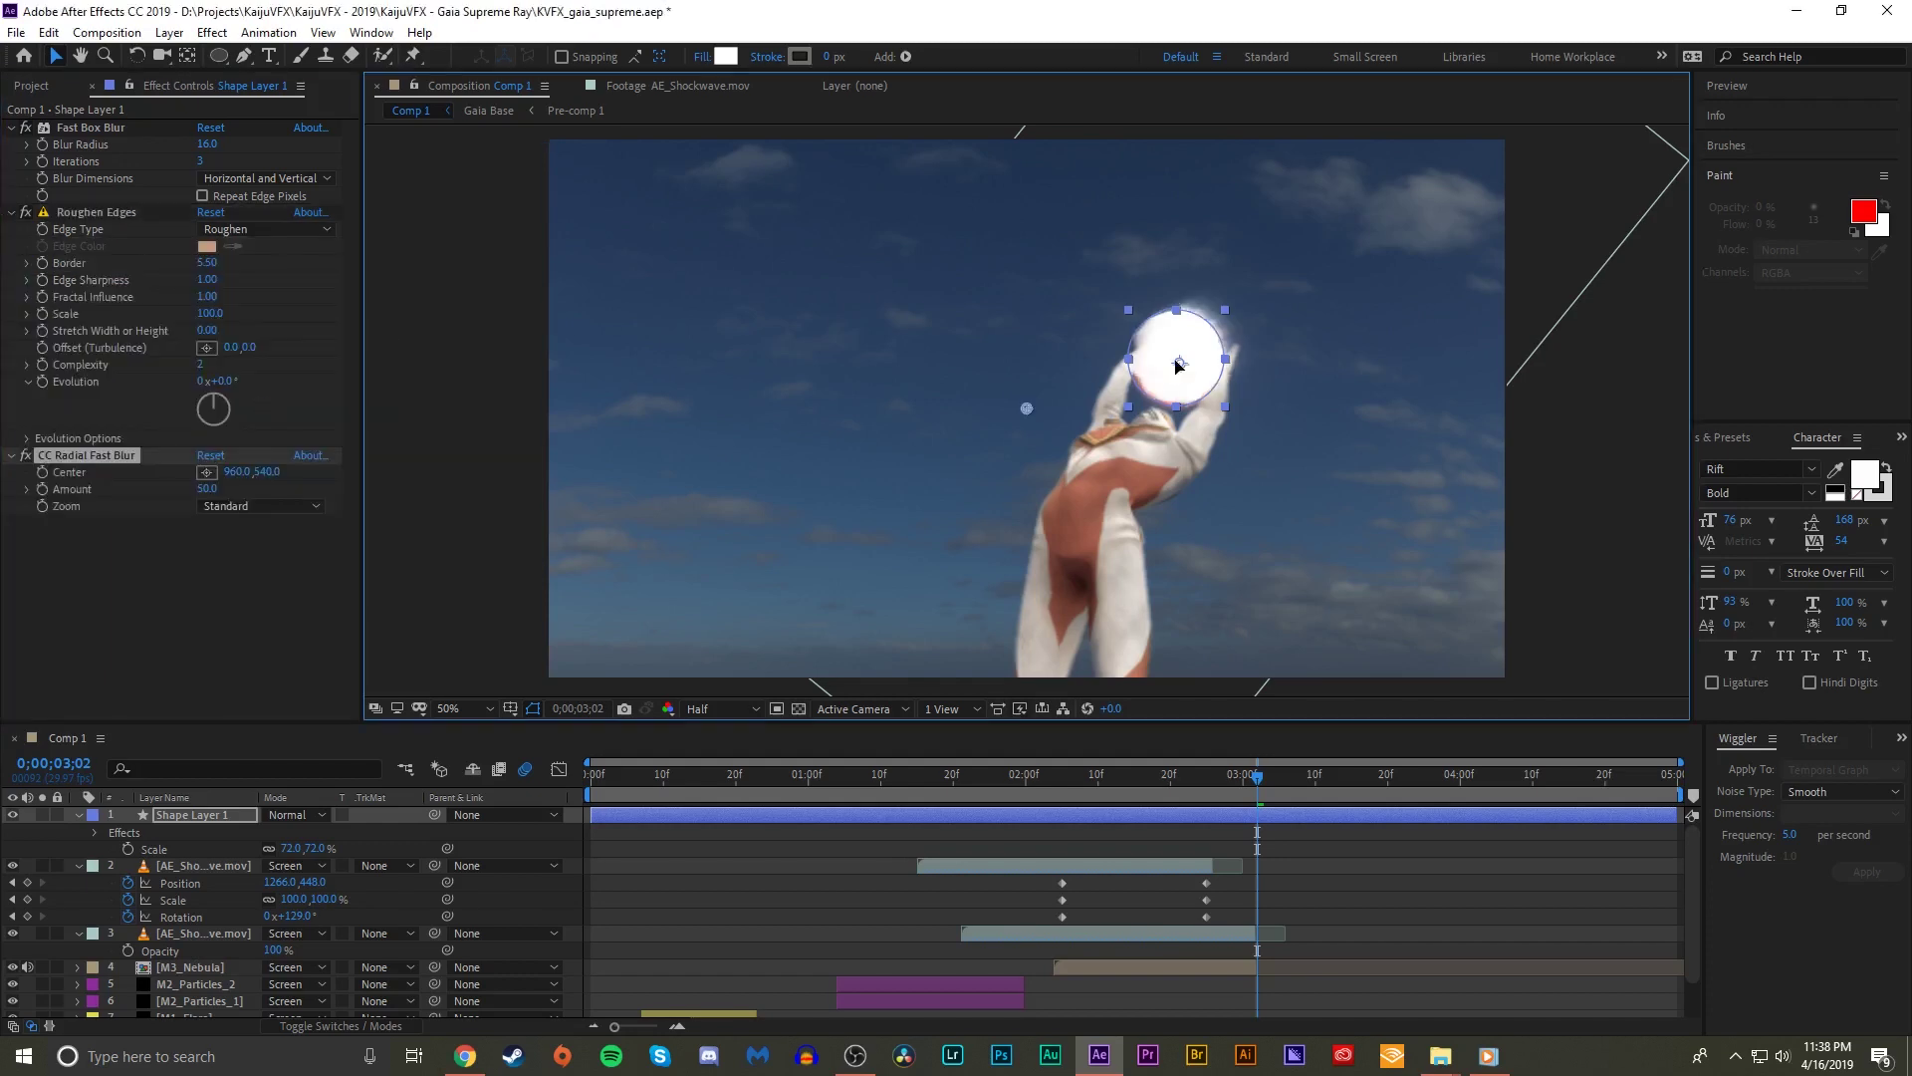
drag(1027, 408, 1199, 370)
drag(206, 488, 230, 311)
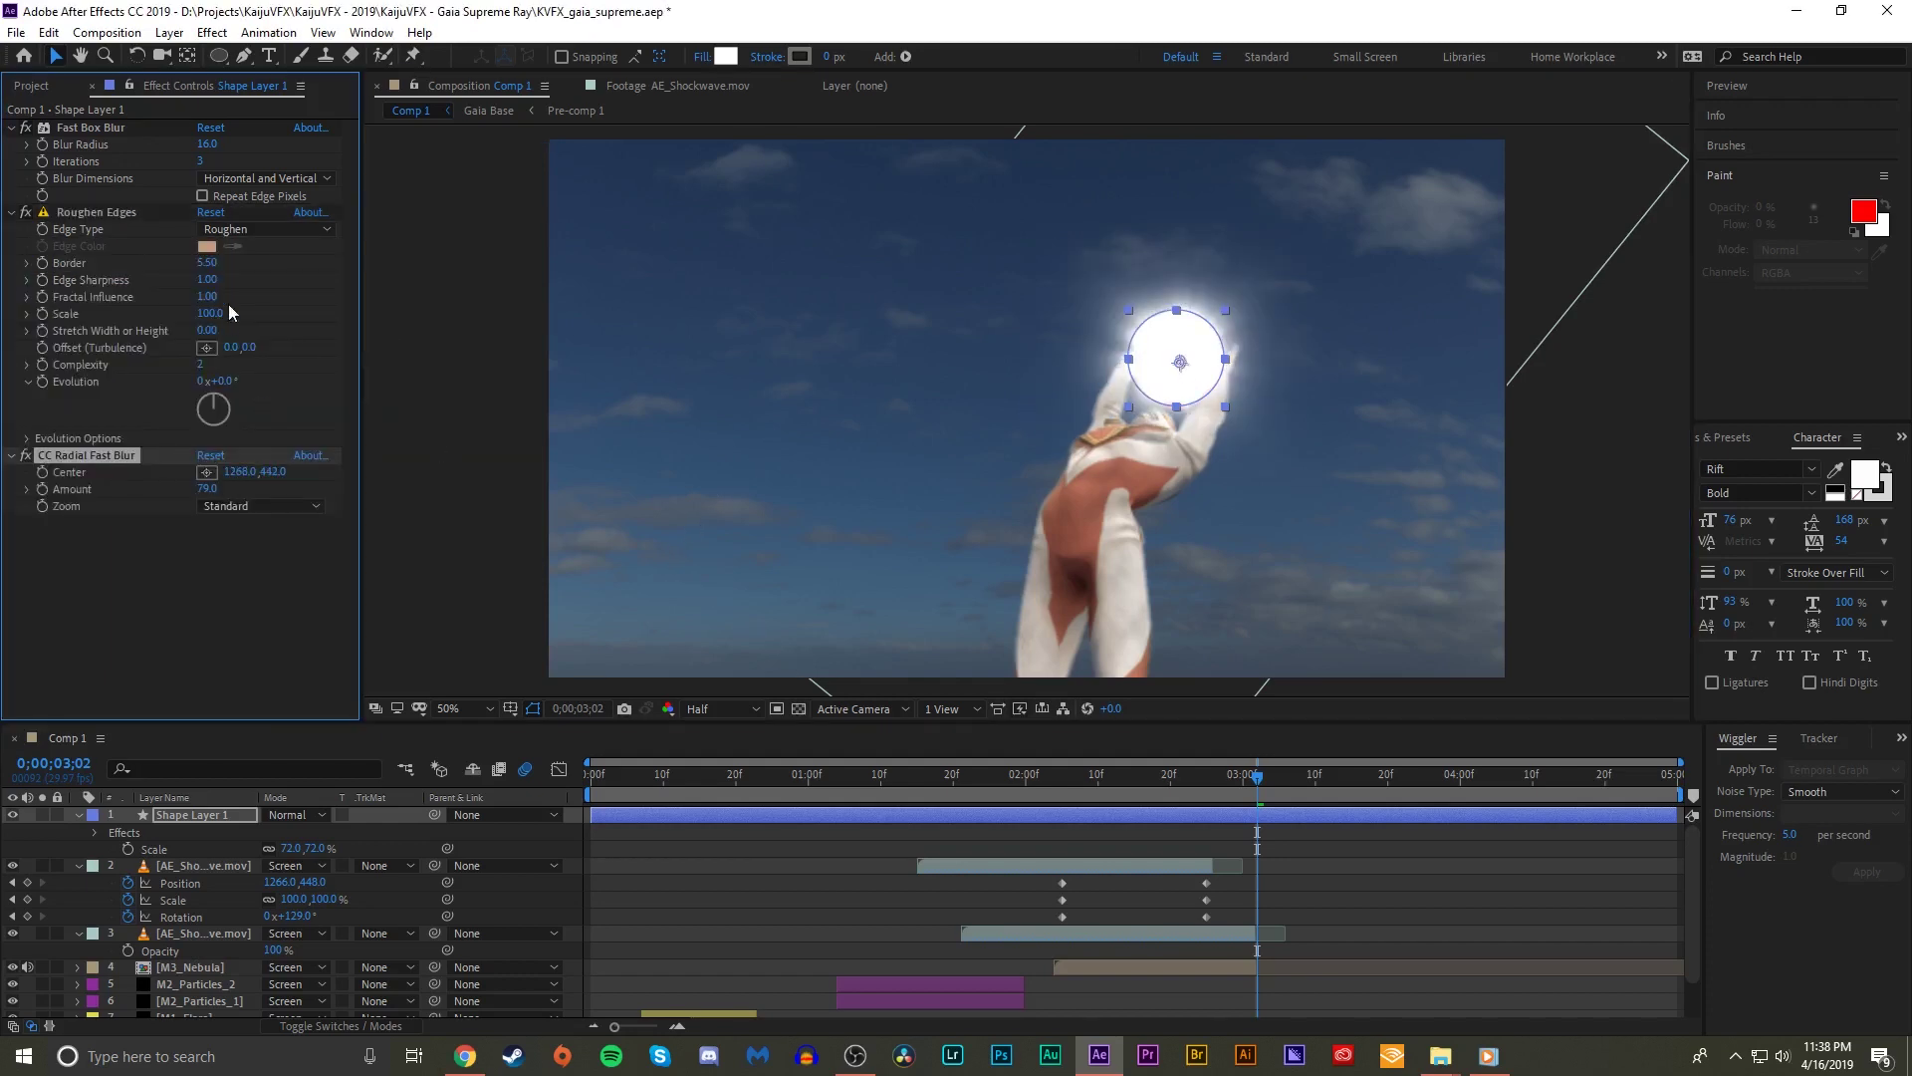
- Drive the Roughen Edges Evolution with the expression time*100
click(42, 383)
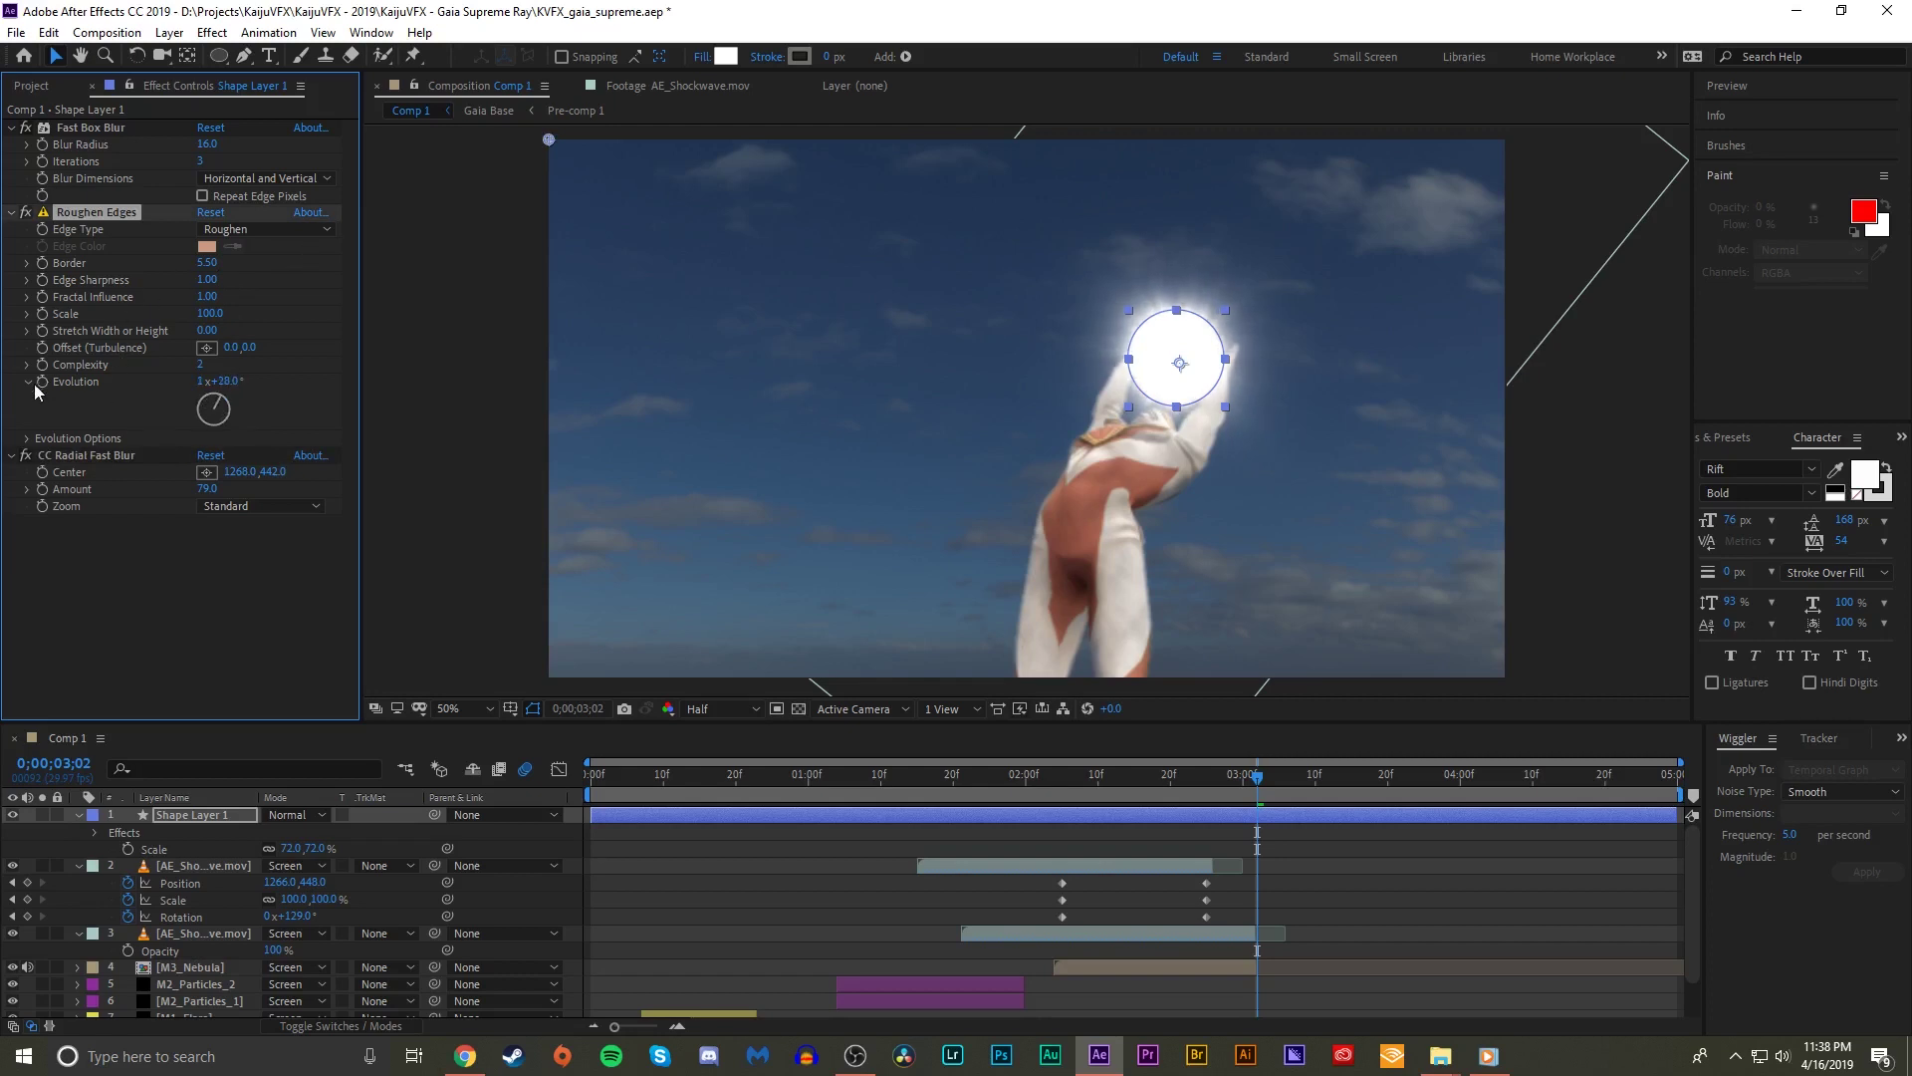
click(1282, 854)
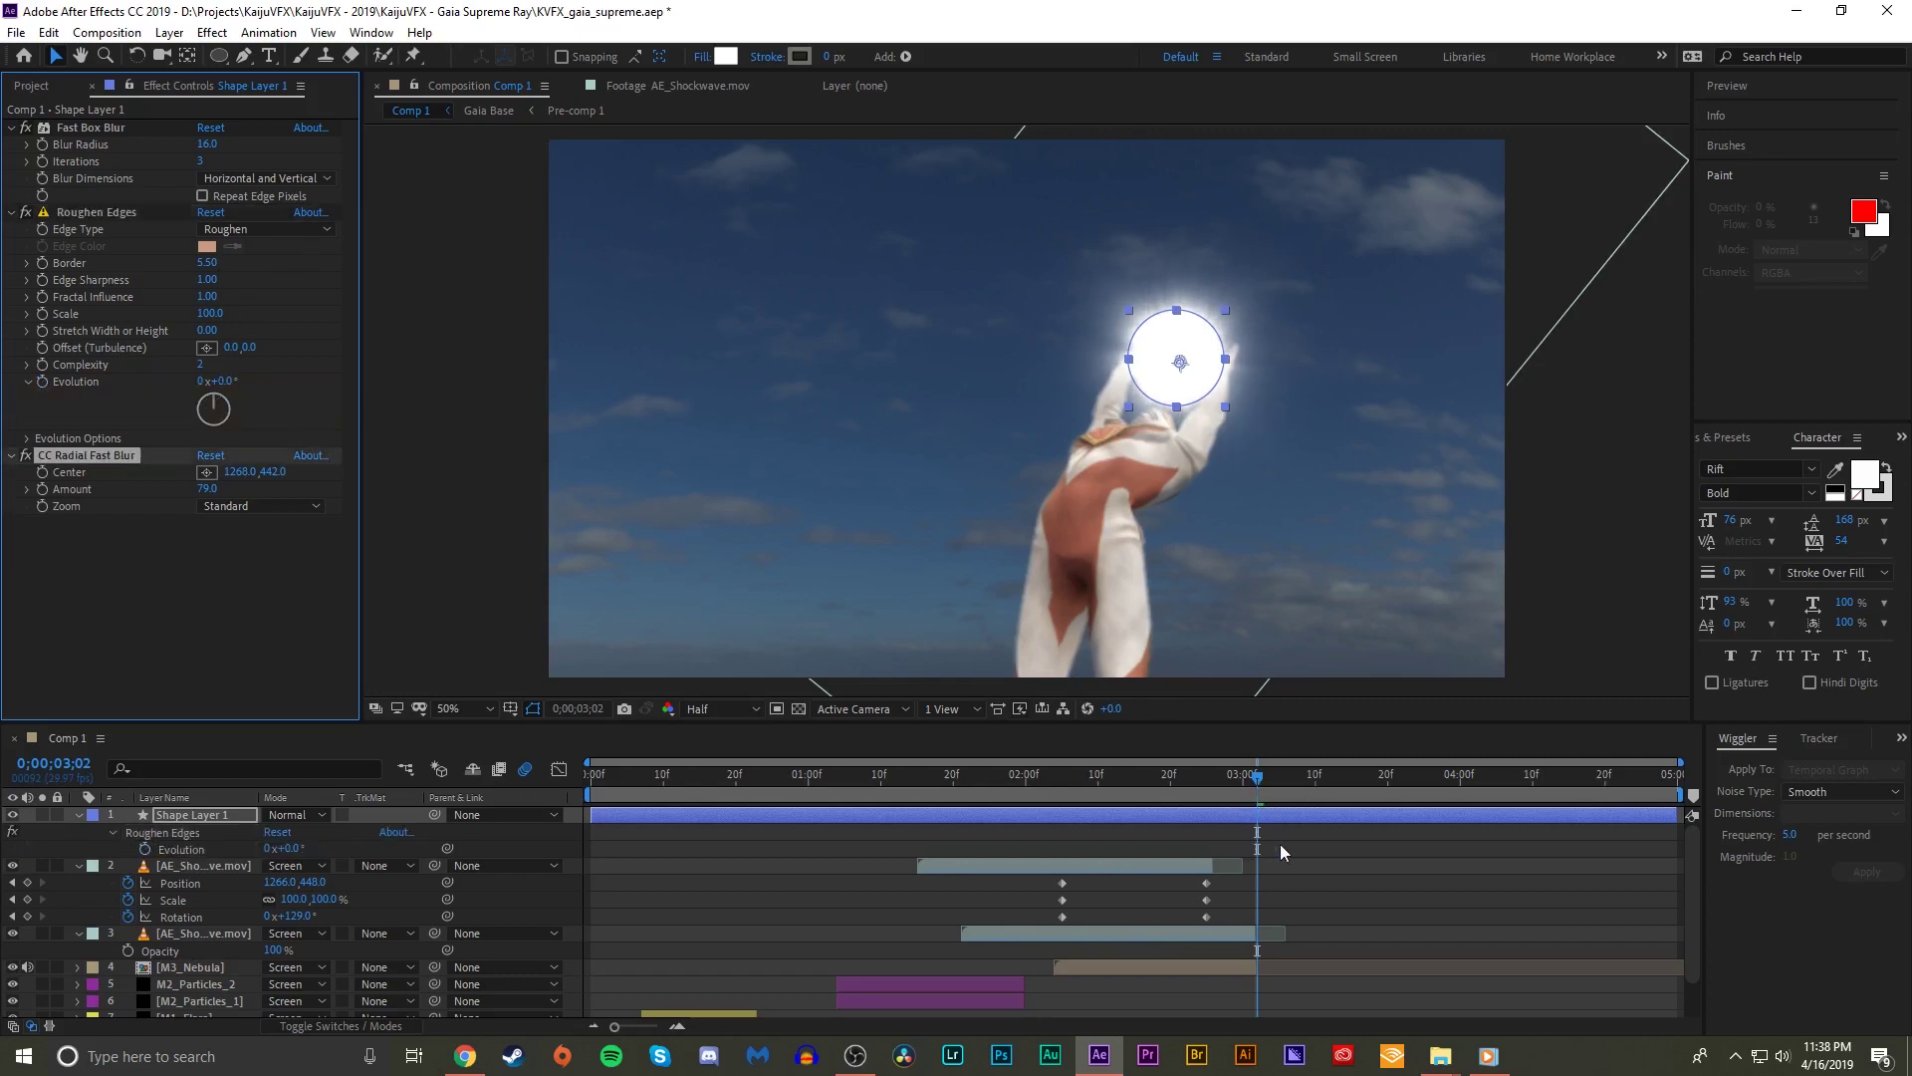
alt+click(44, 387)
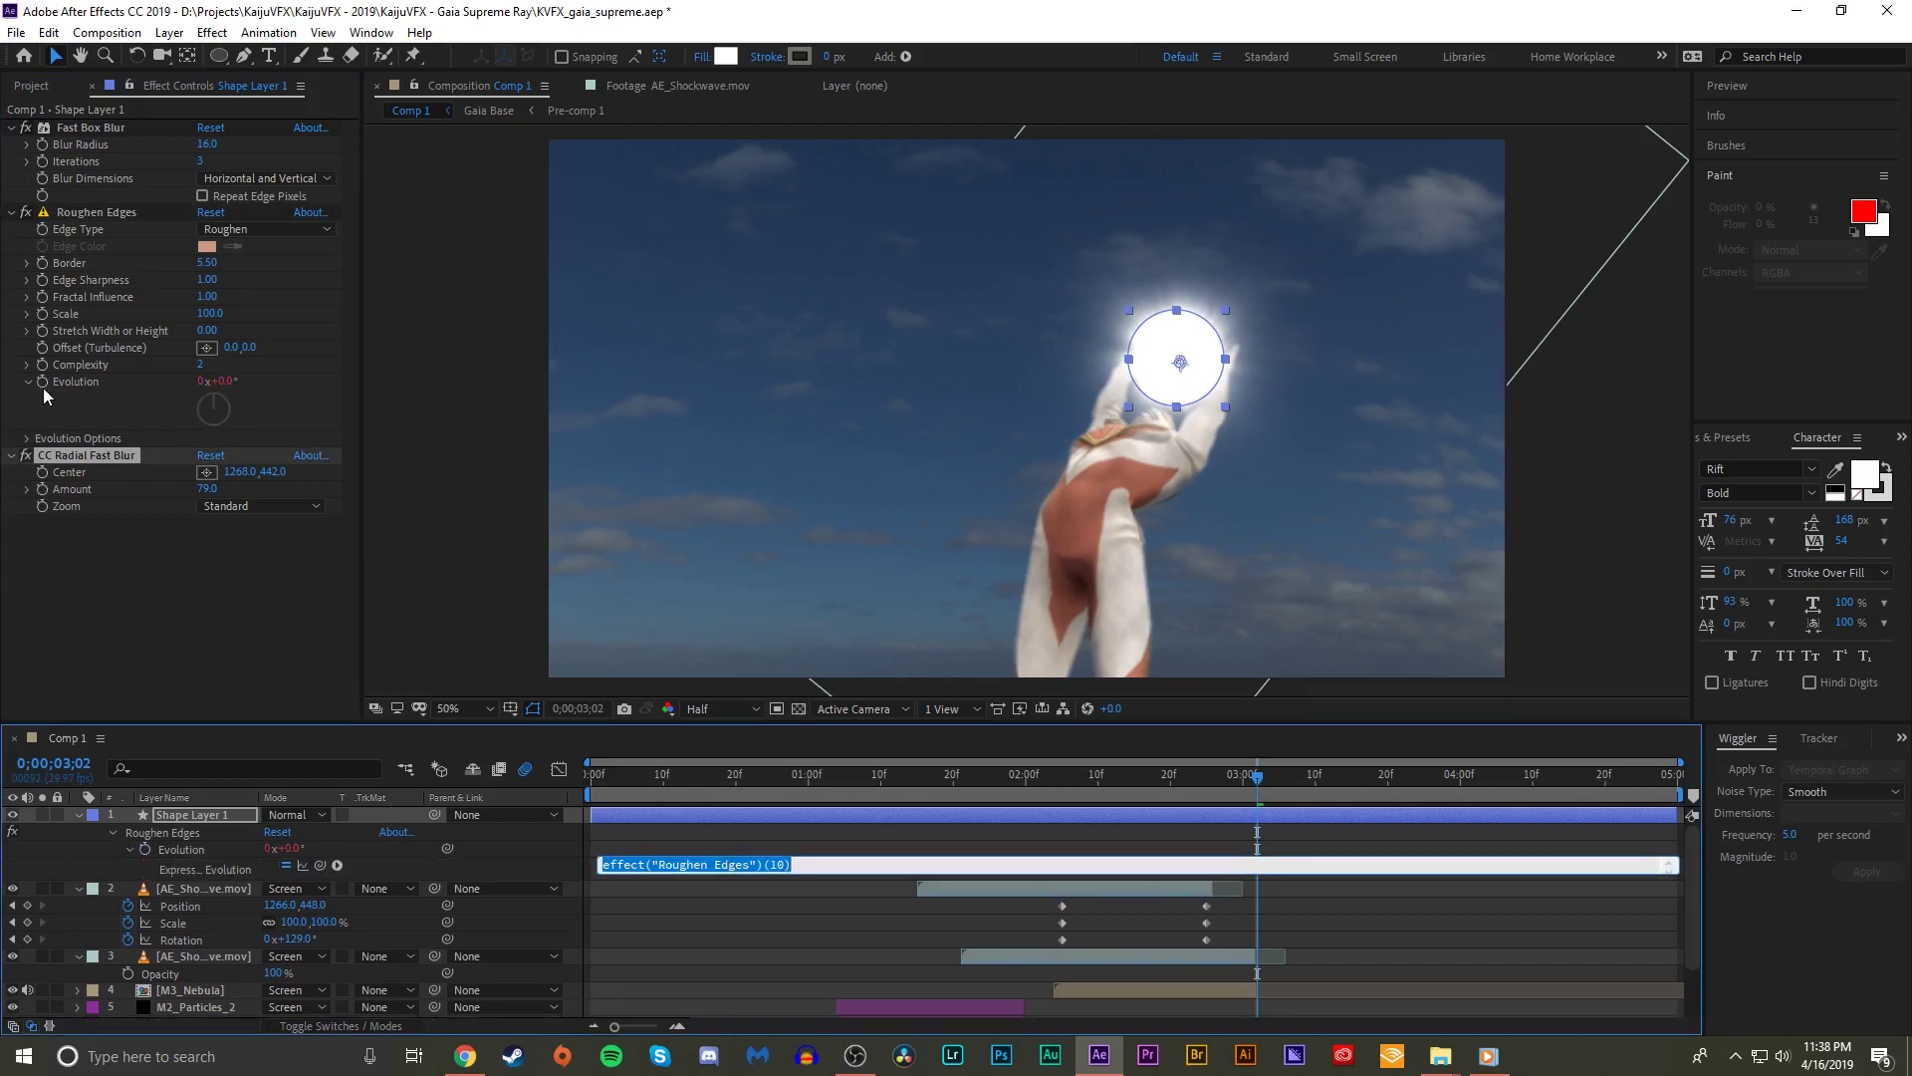
text(time)
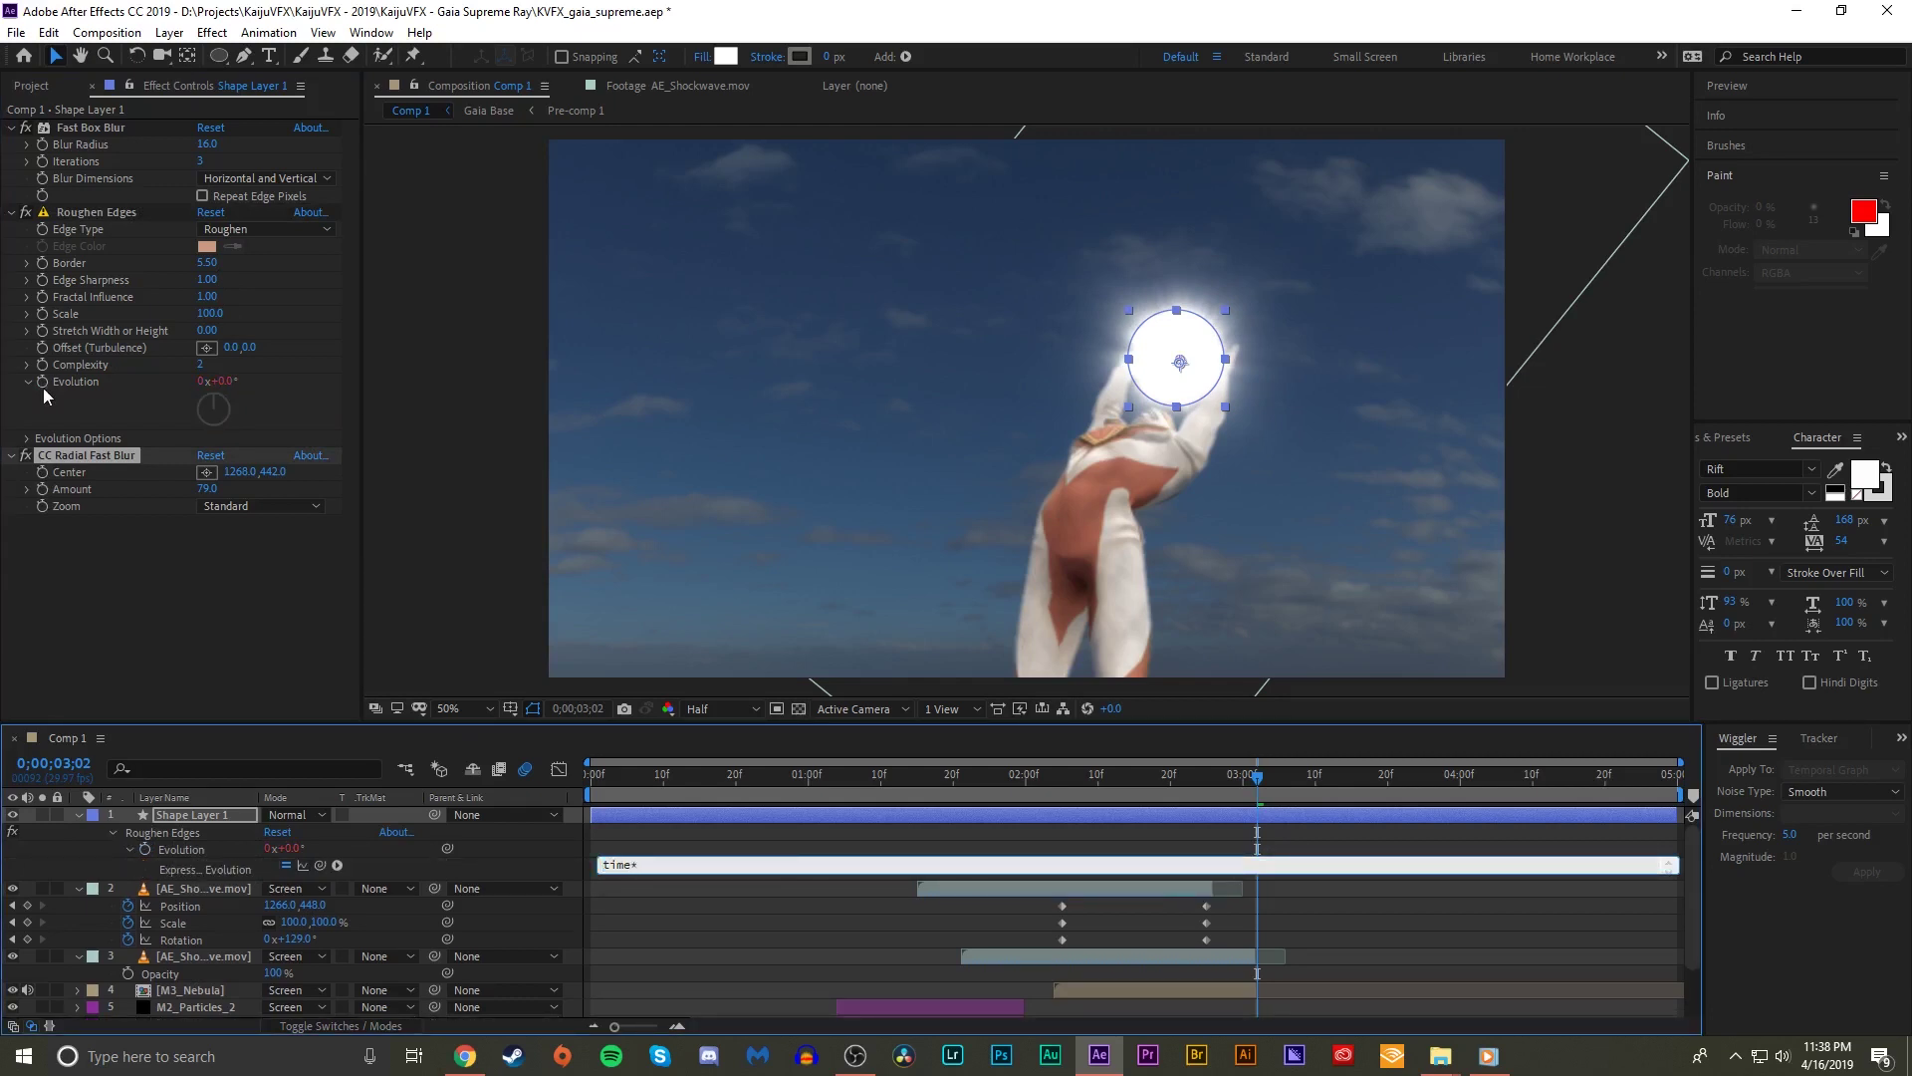
text(*100)
key(Return)
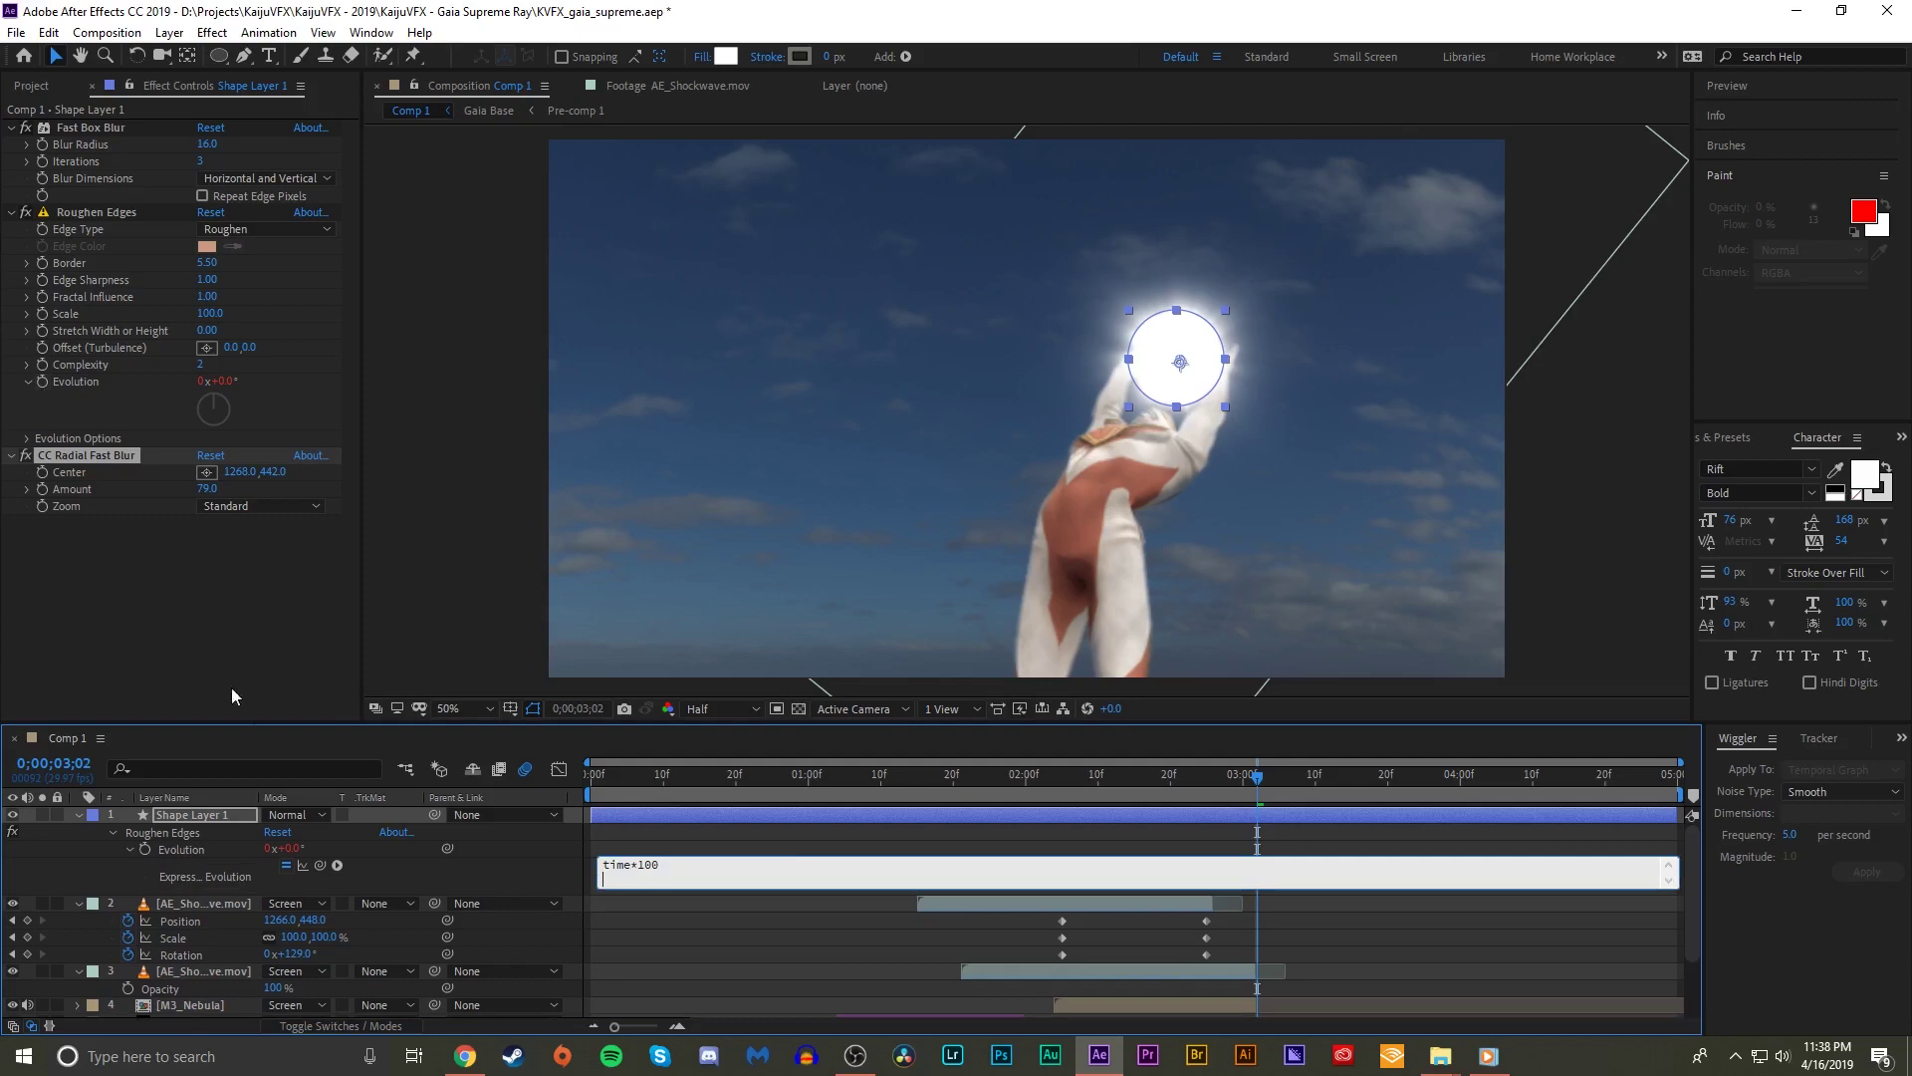
click(652, 840)
- Preview the ball from 0;00;02;05 and change the Evolution expression to time*200
click(1062, 787)
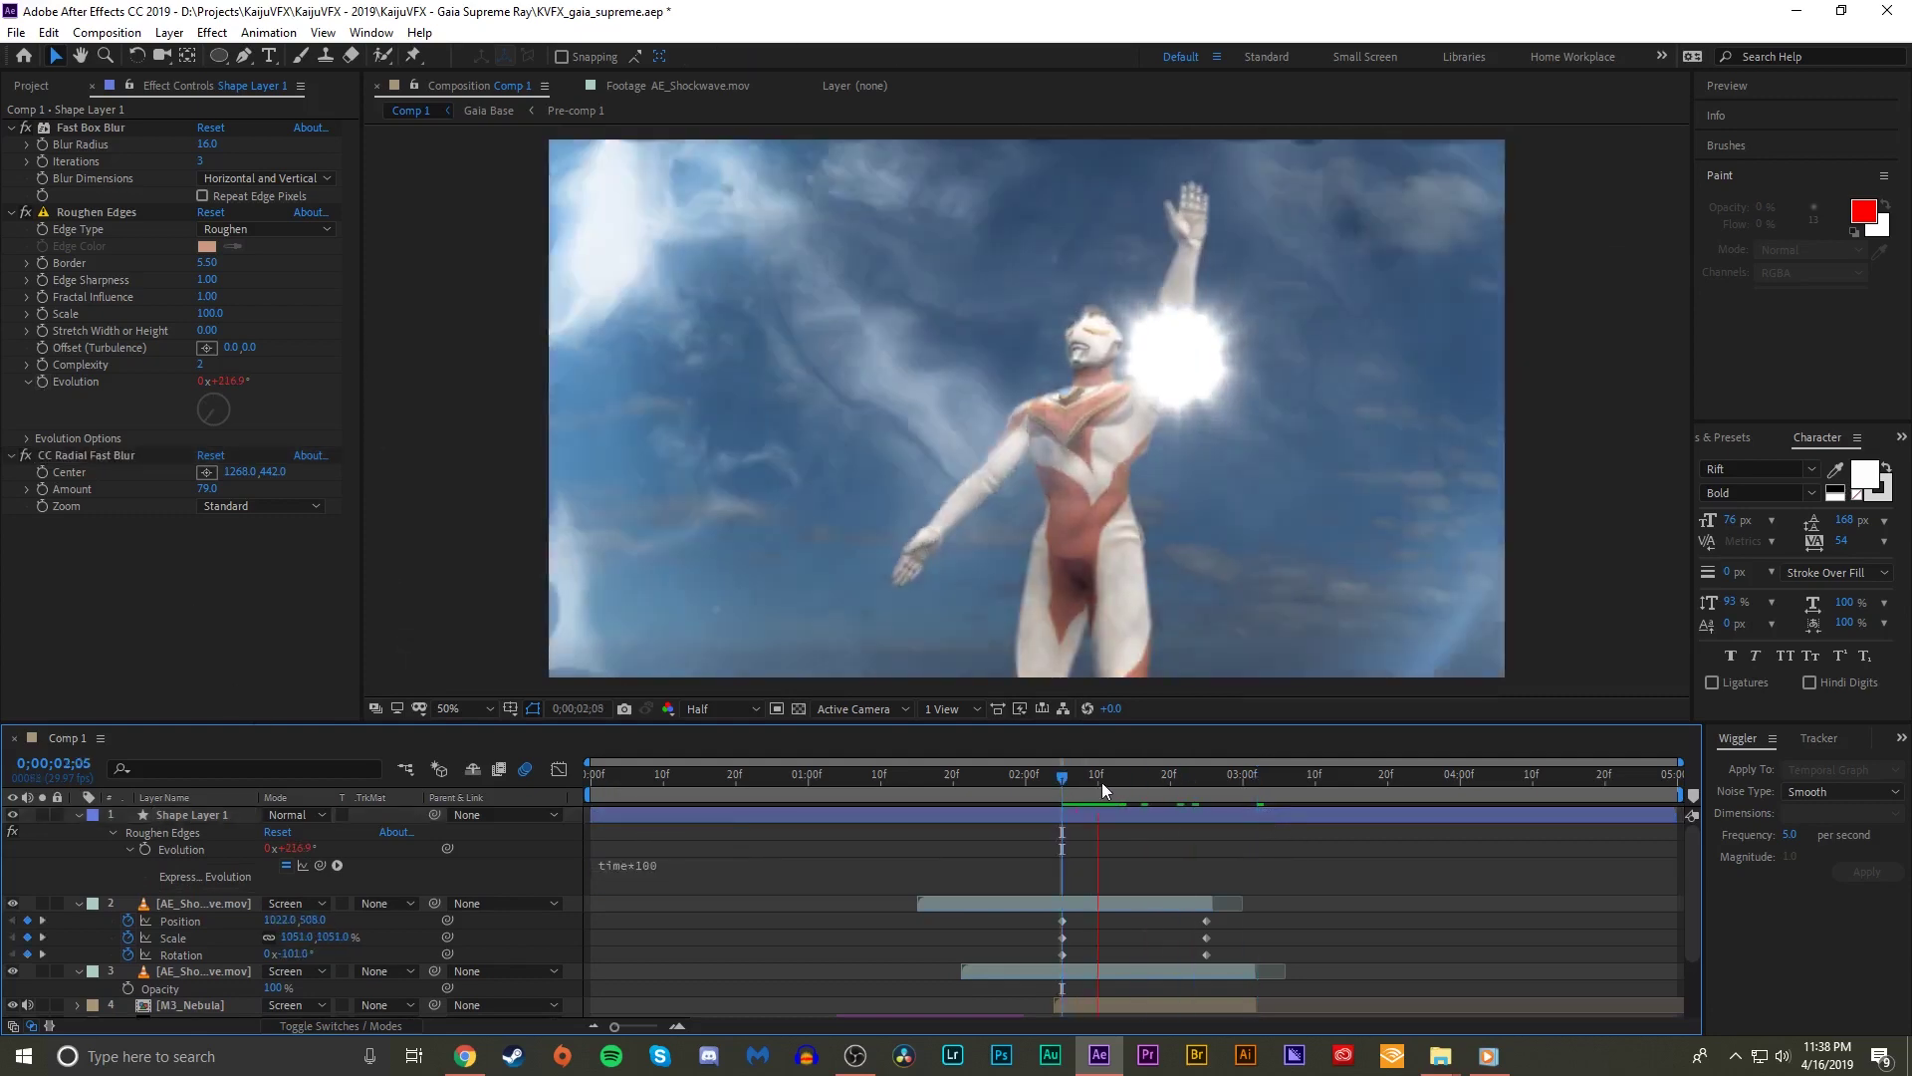
key(space)
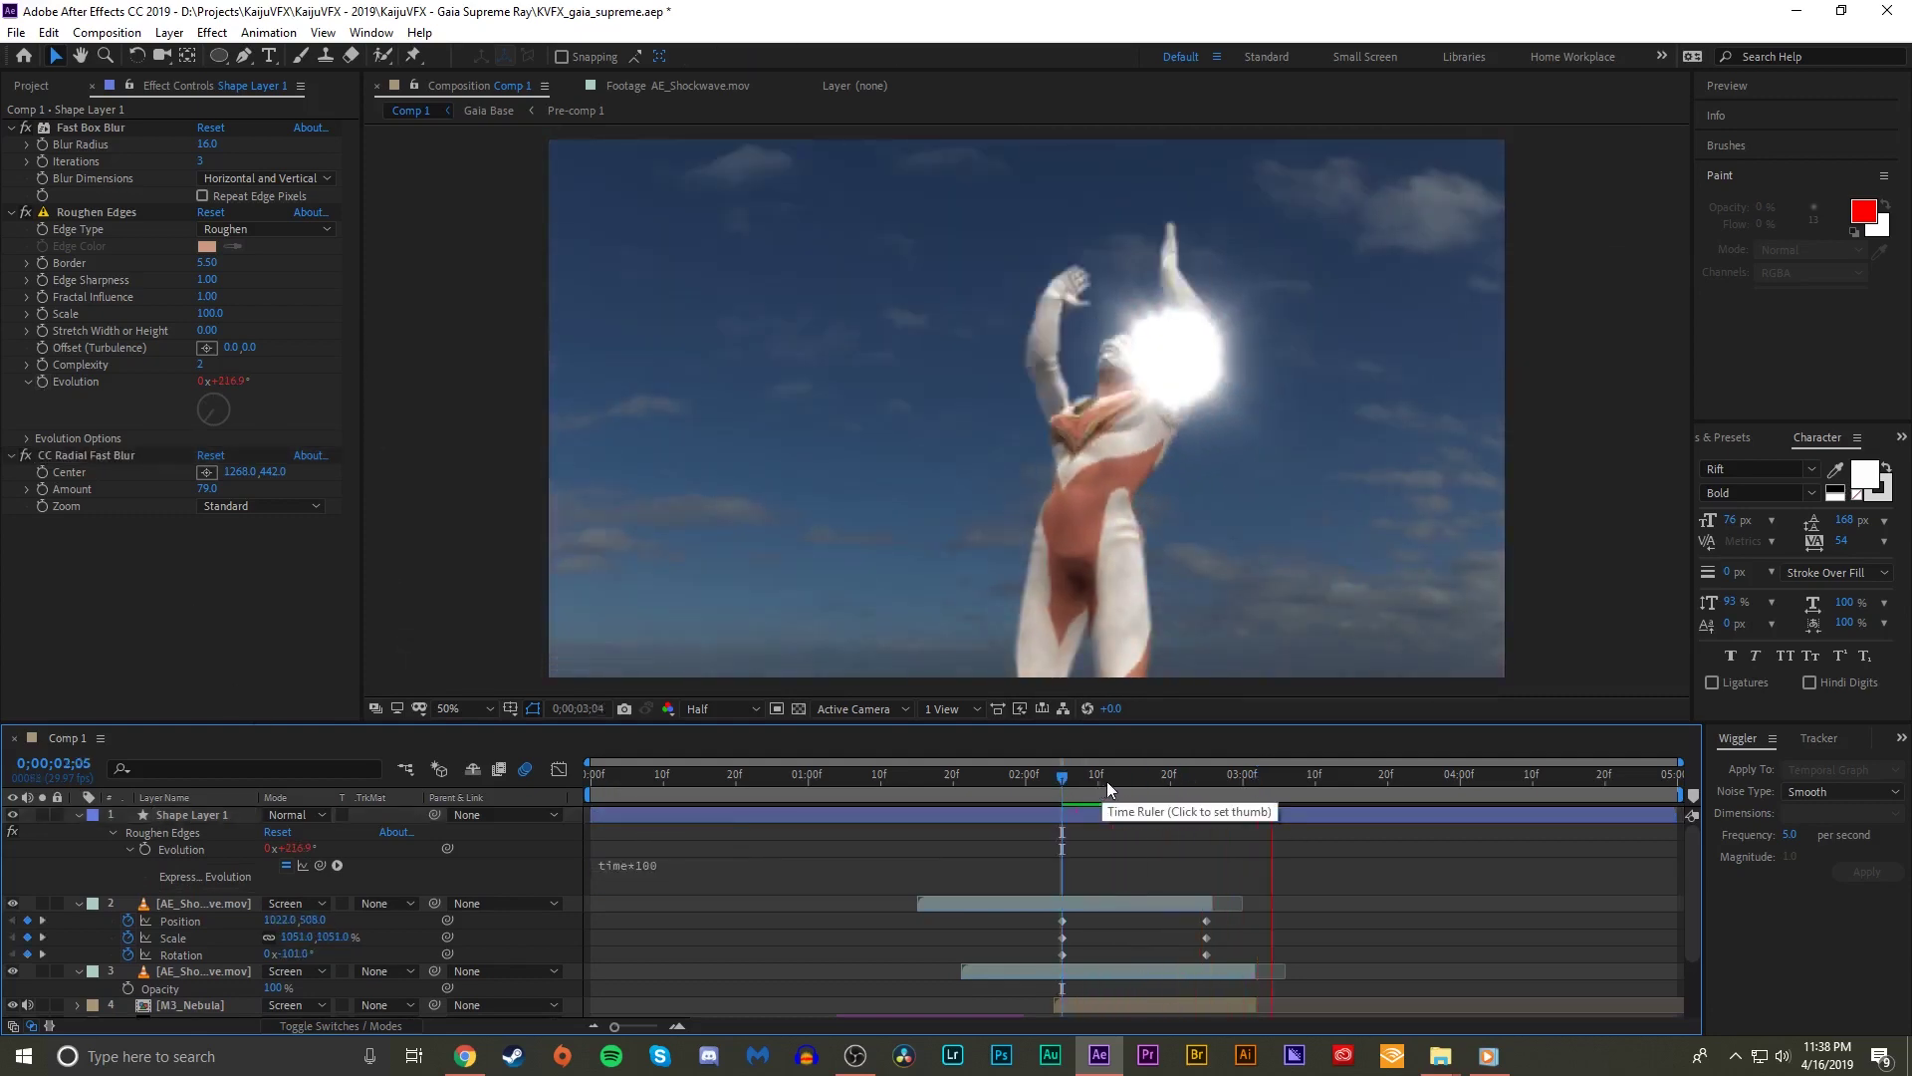
click(710, 864)
click(640, 864)
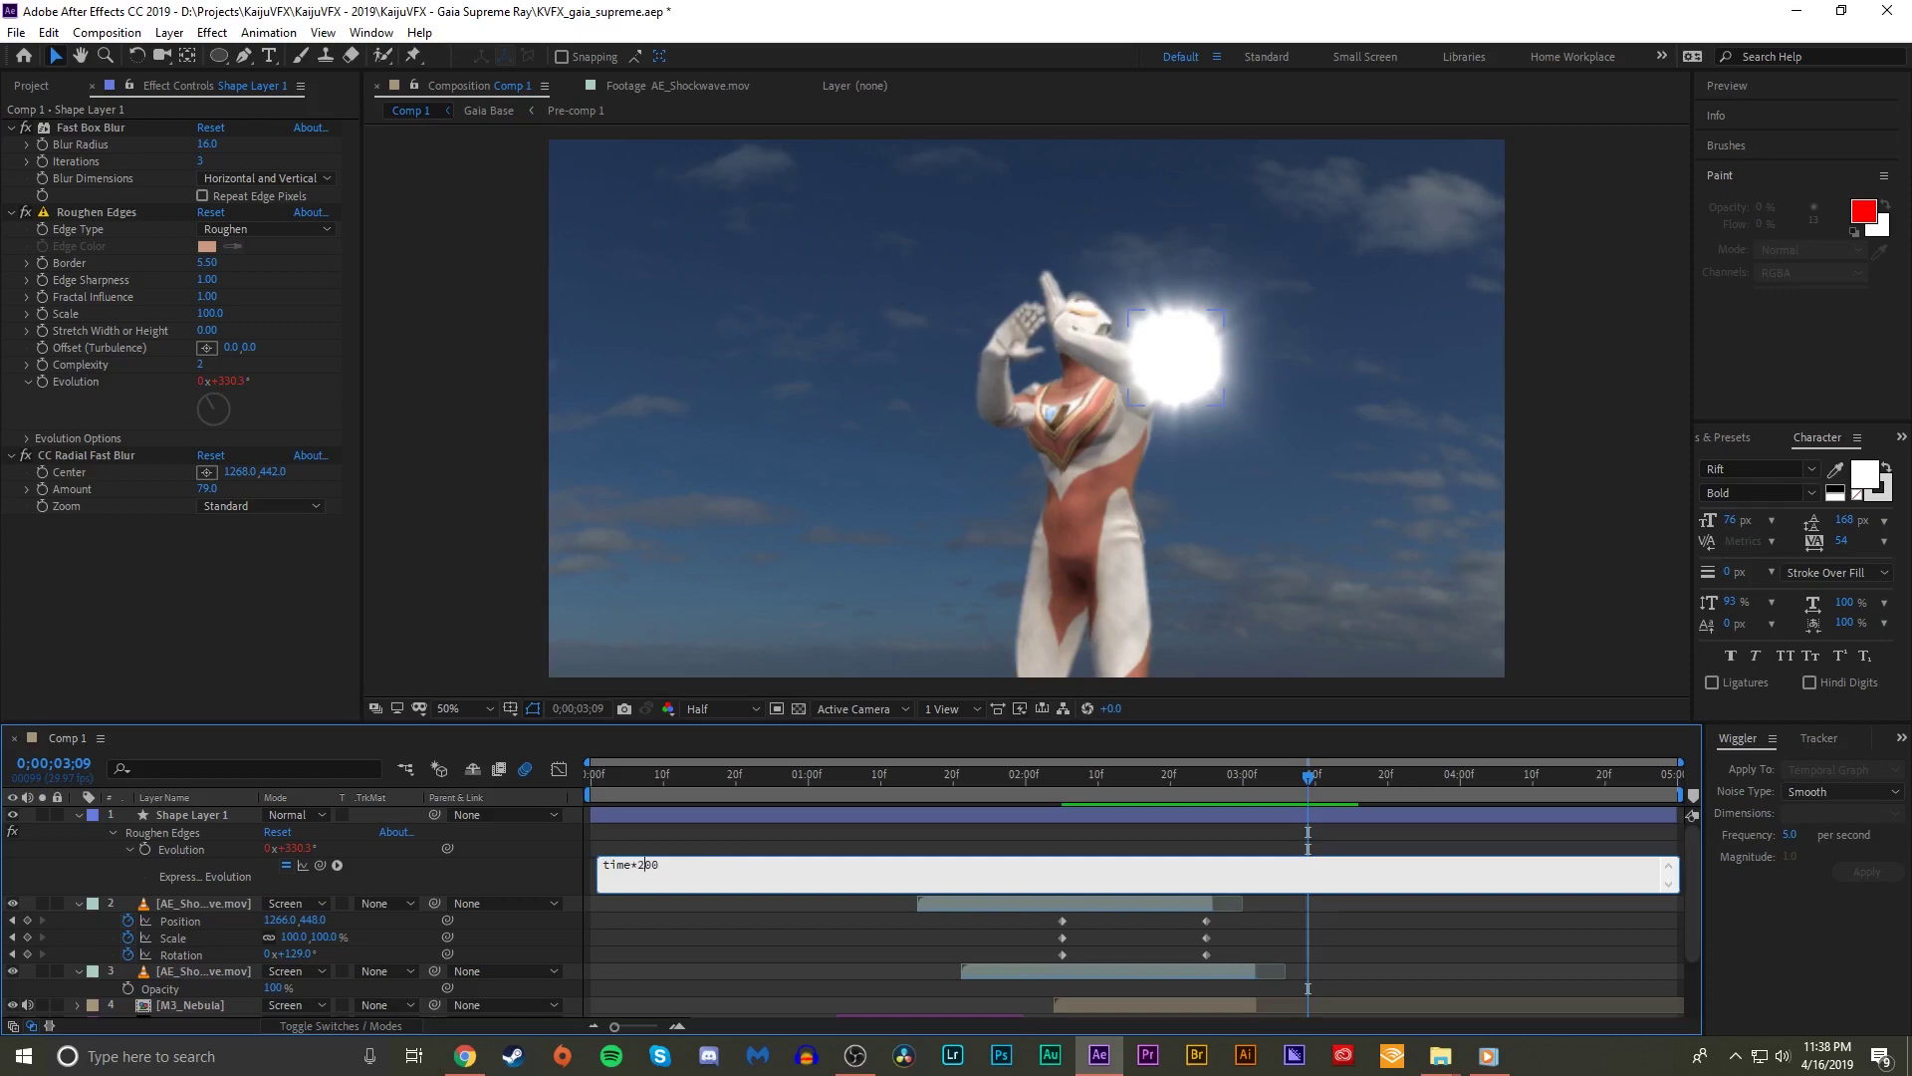
text(2)
click(707, 832)
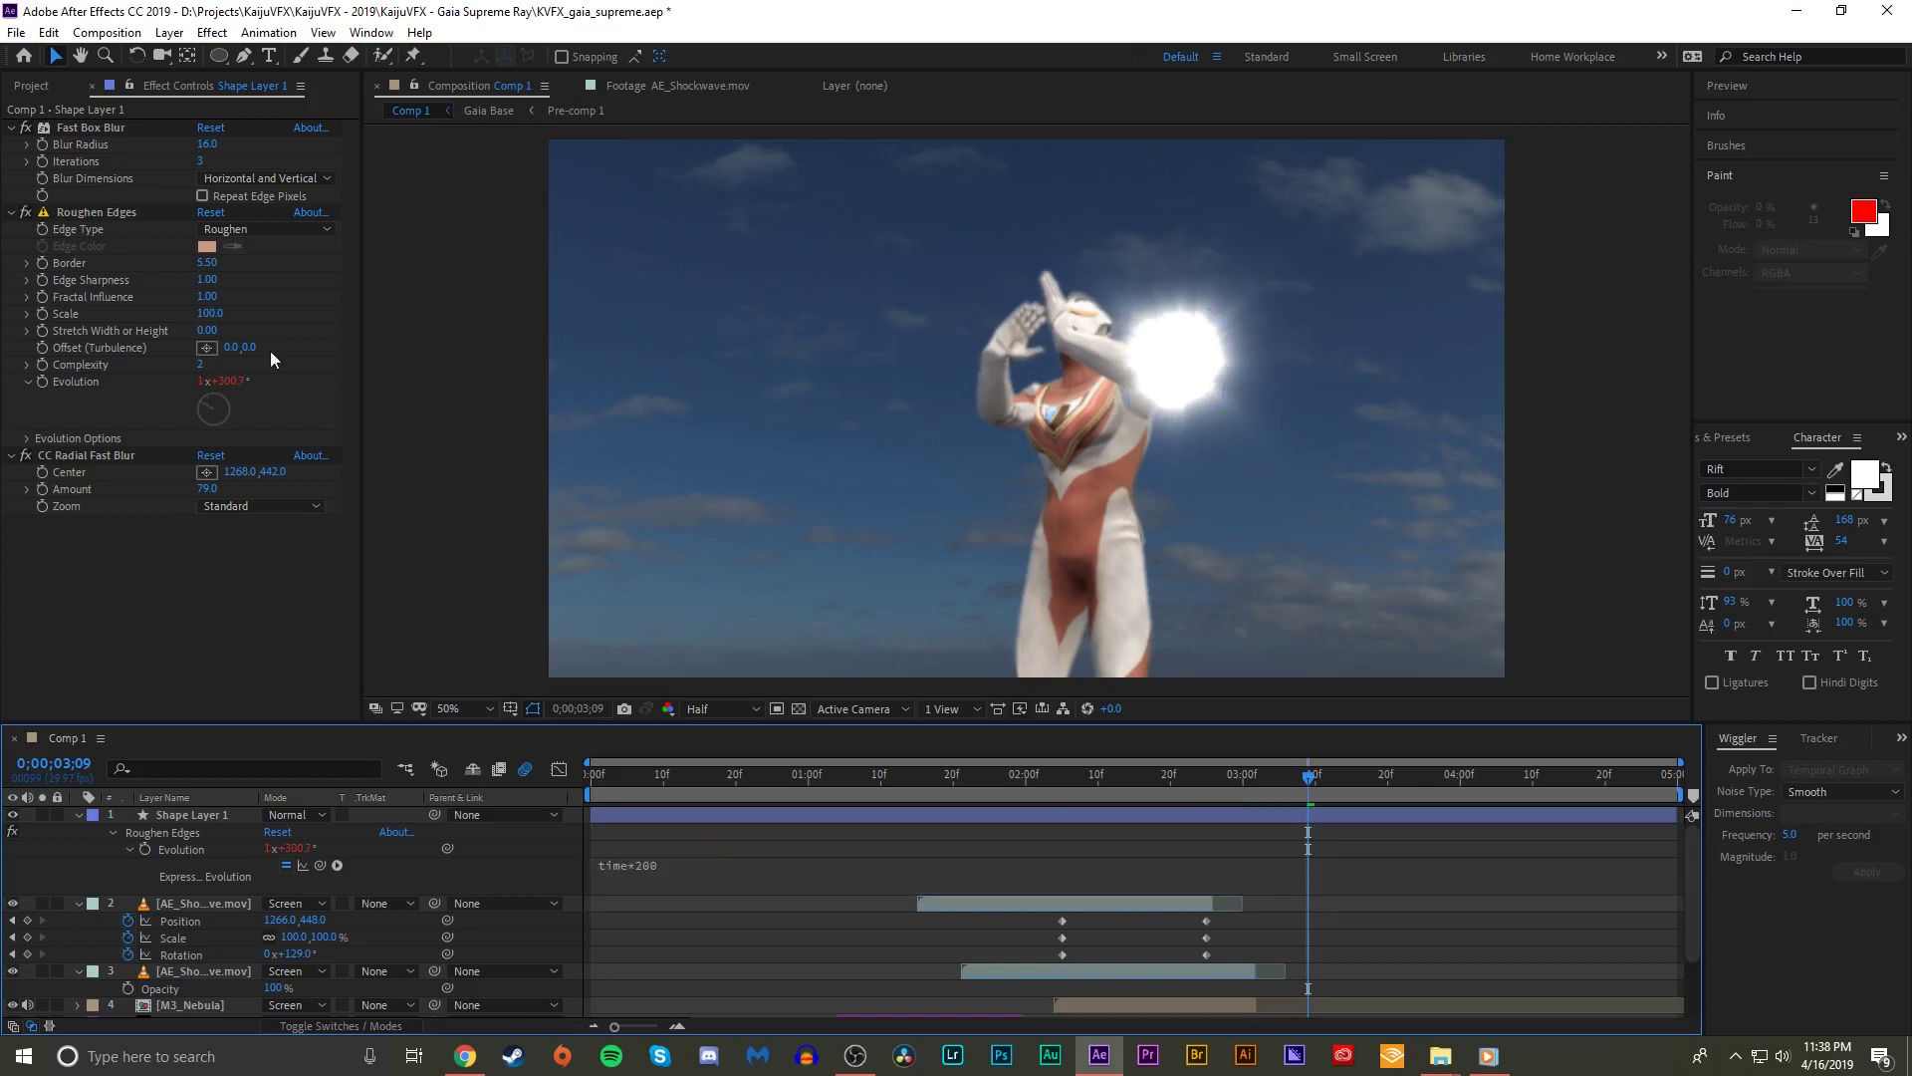
- Set the Roughen Edges complexity to 1 and the border to 68.30, and preview the ball's edges
click(200, 366)
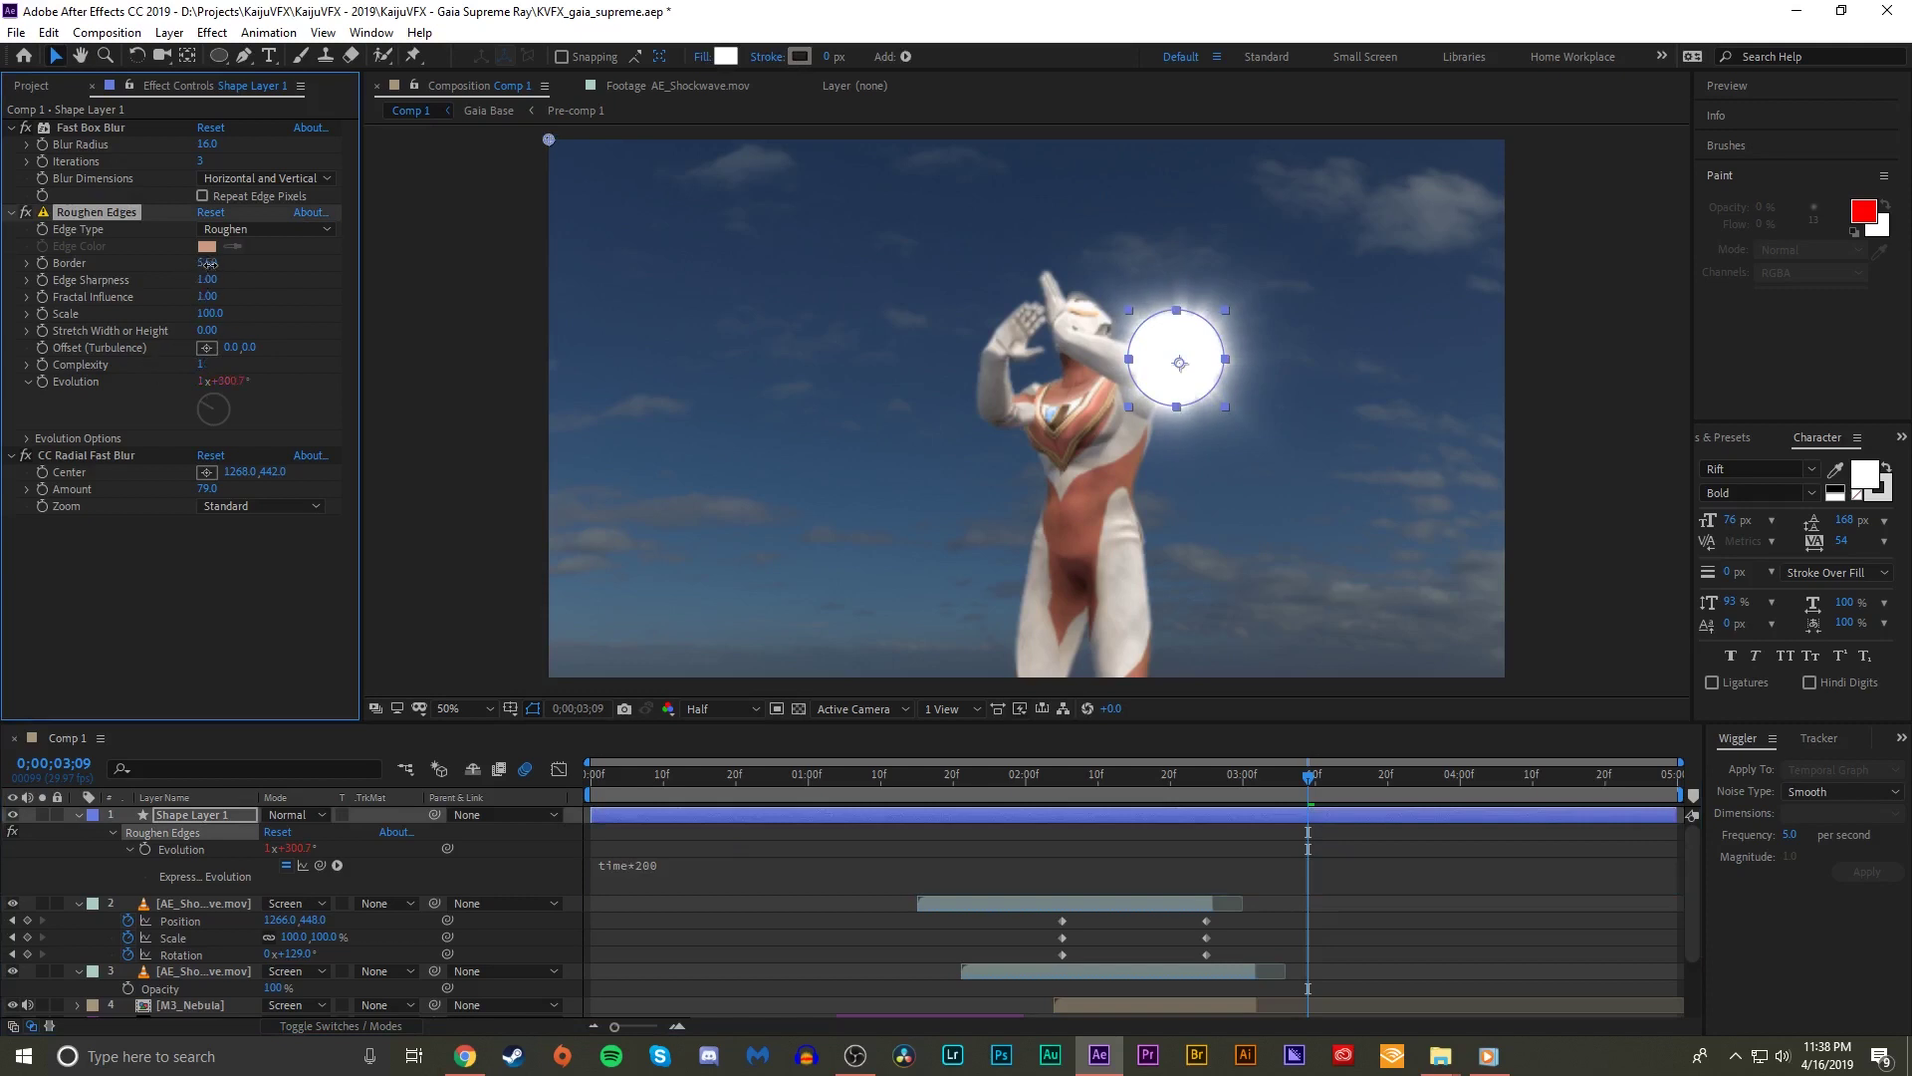
drag(553, 246, 711, 267)
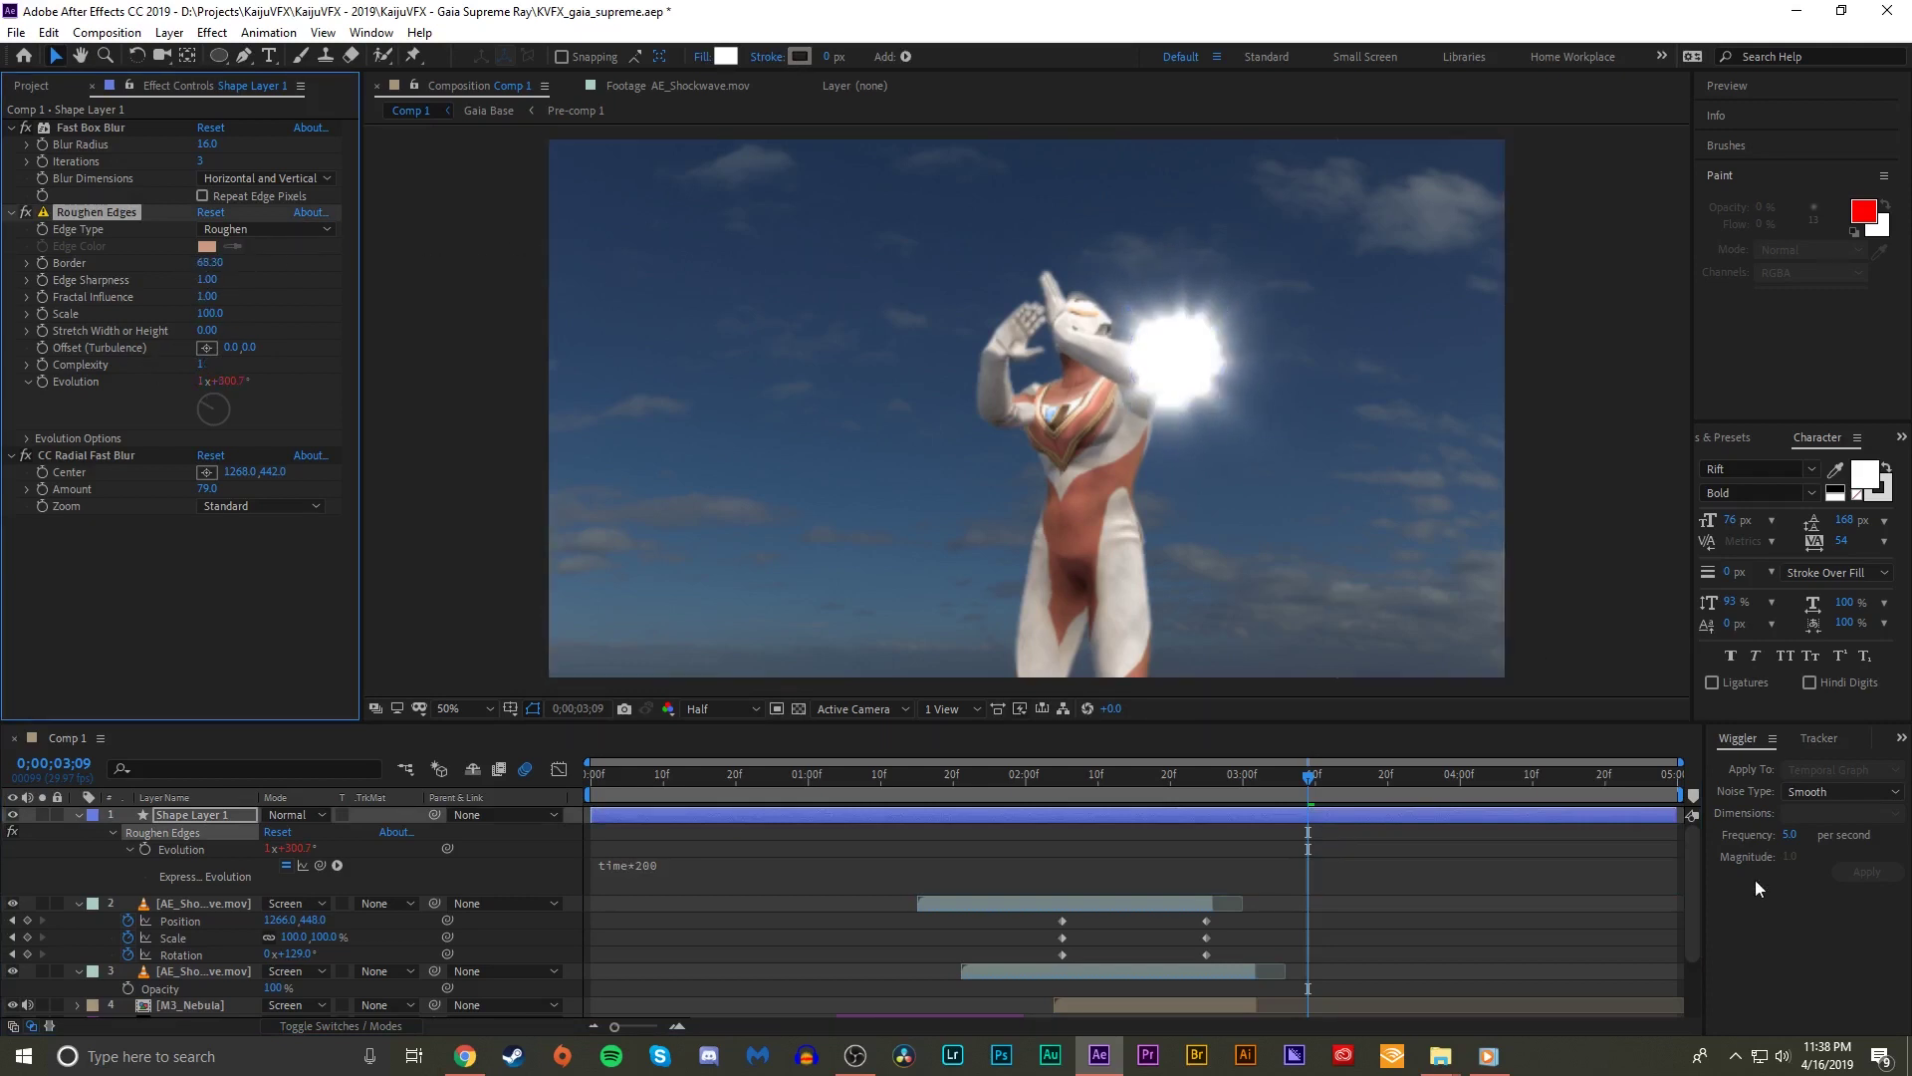
key(space)
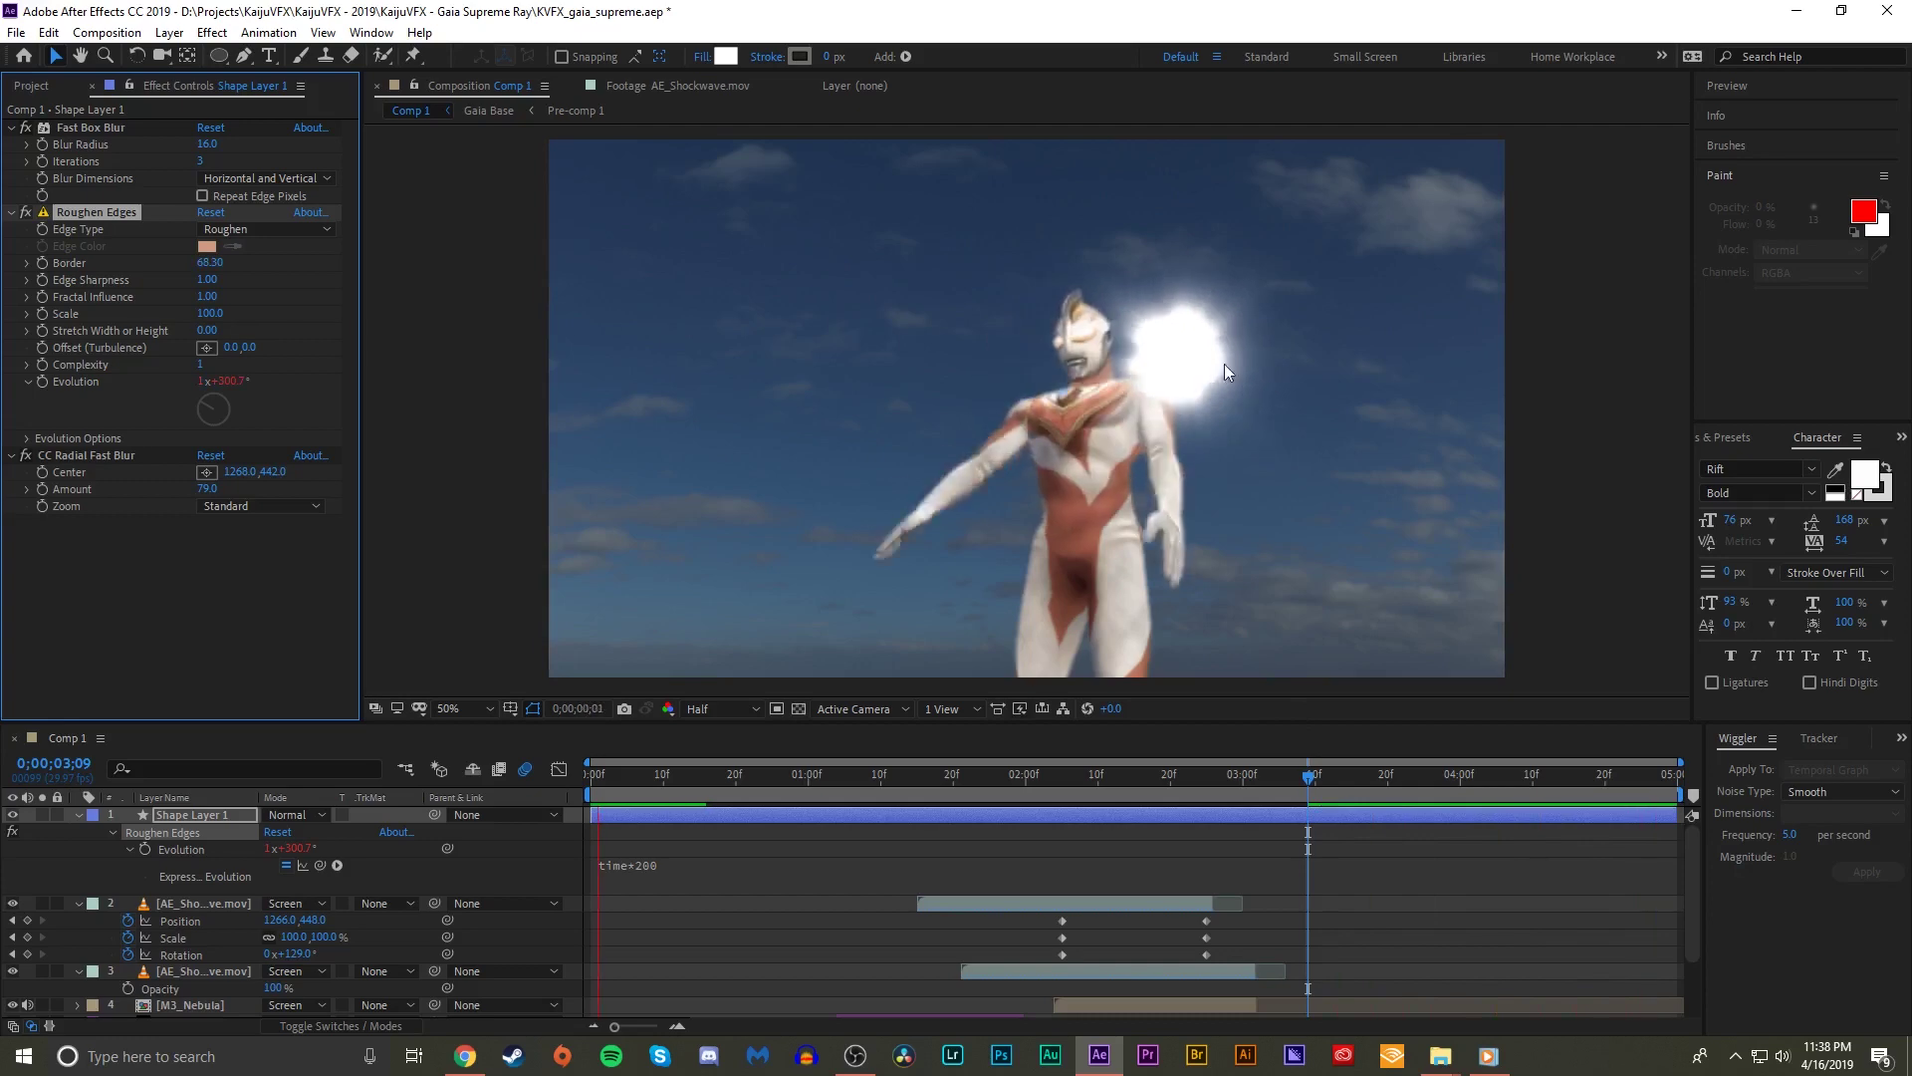
key(space)
- Keyframe the ball's Scale and Opacity at 0;00;02;23 and trim the start of its layer to that frame
drag(1079, 774, 1193, 757)
key(u)
key(u)
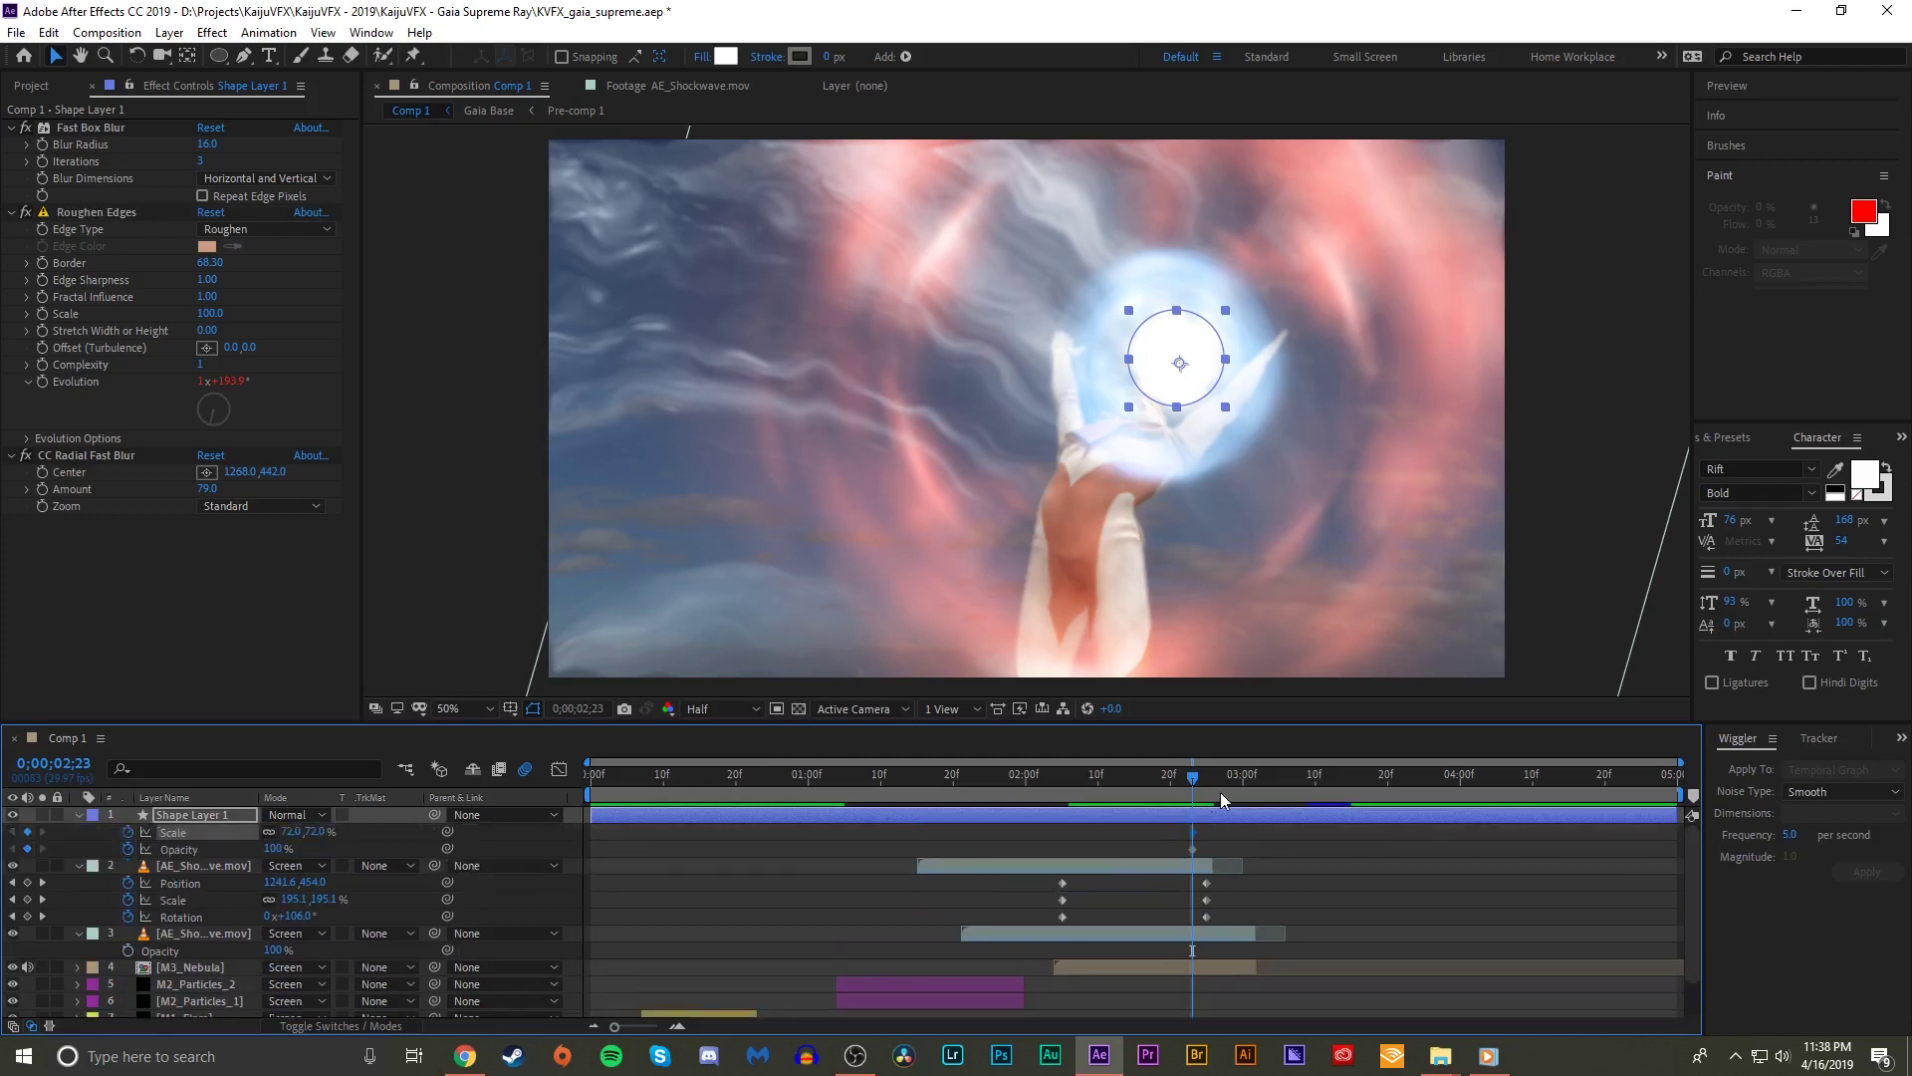
key(alt+bracketleft)
- Add a Scale keyframe of 85% for the ball at 0;00;03;01
click(1244, 786)
drag(1244, 786, 1252, 786)
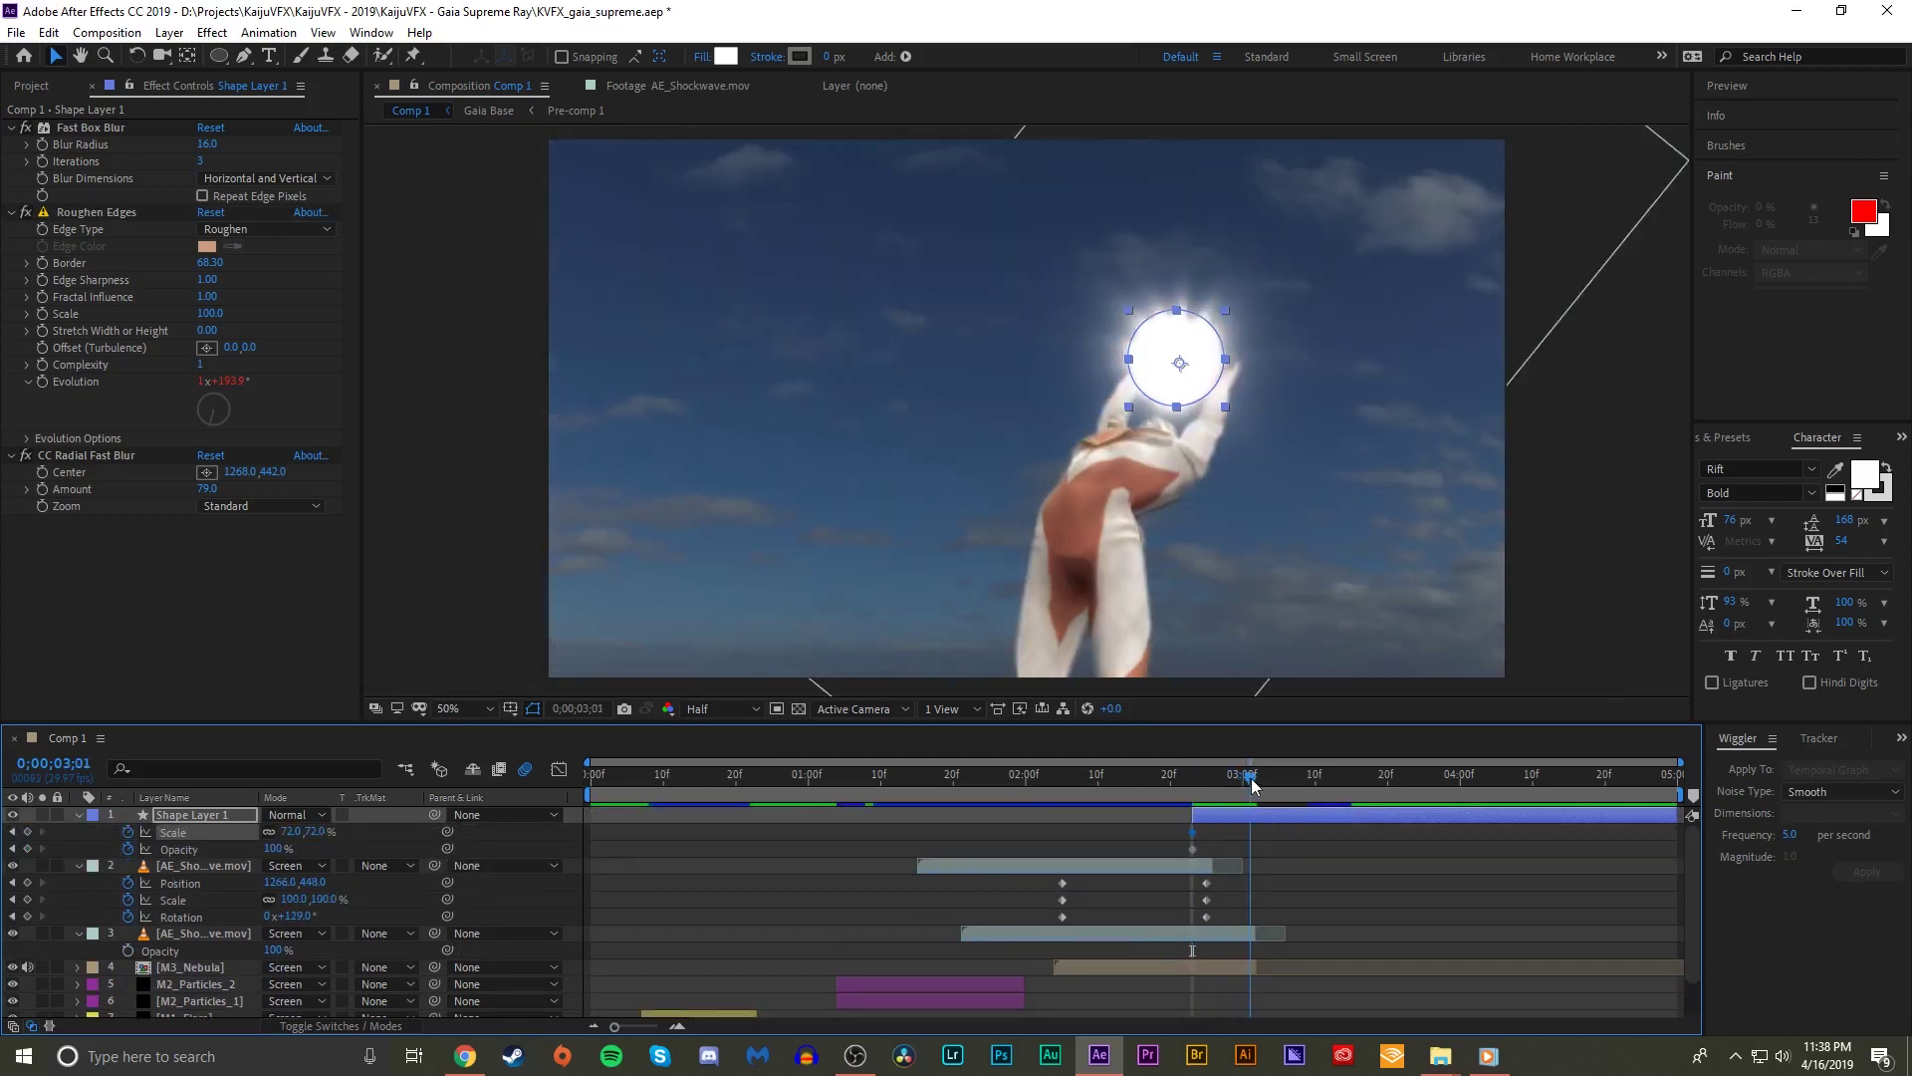
drag(311, 832, 327, 834)
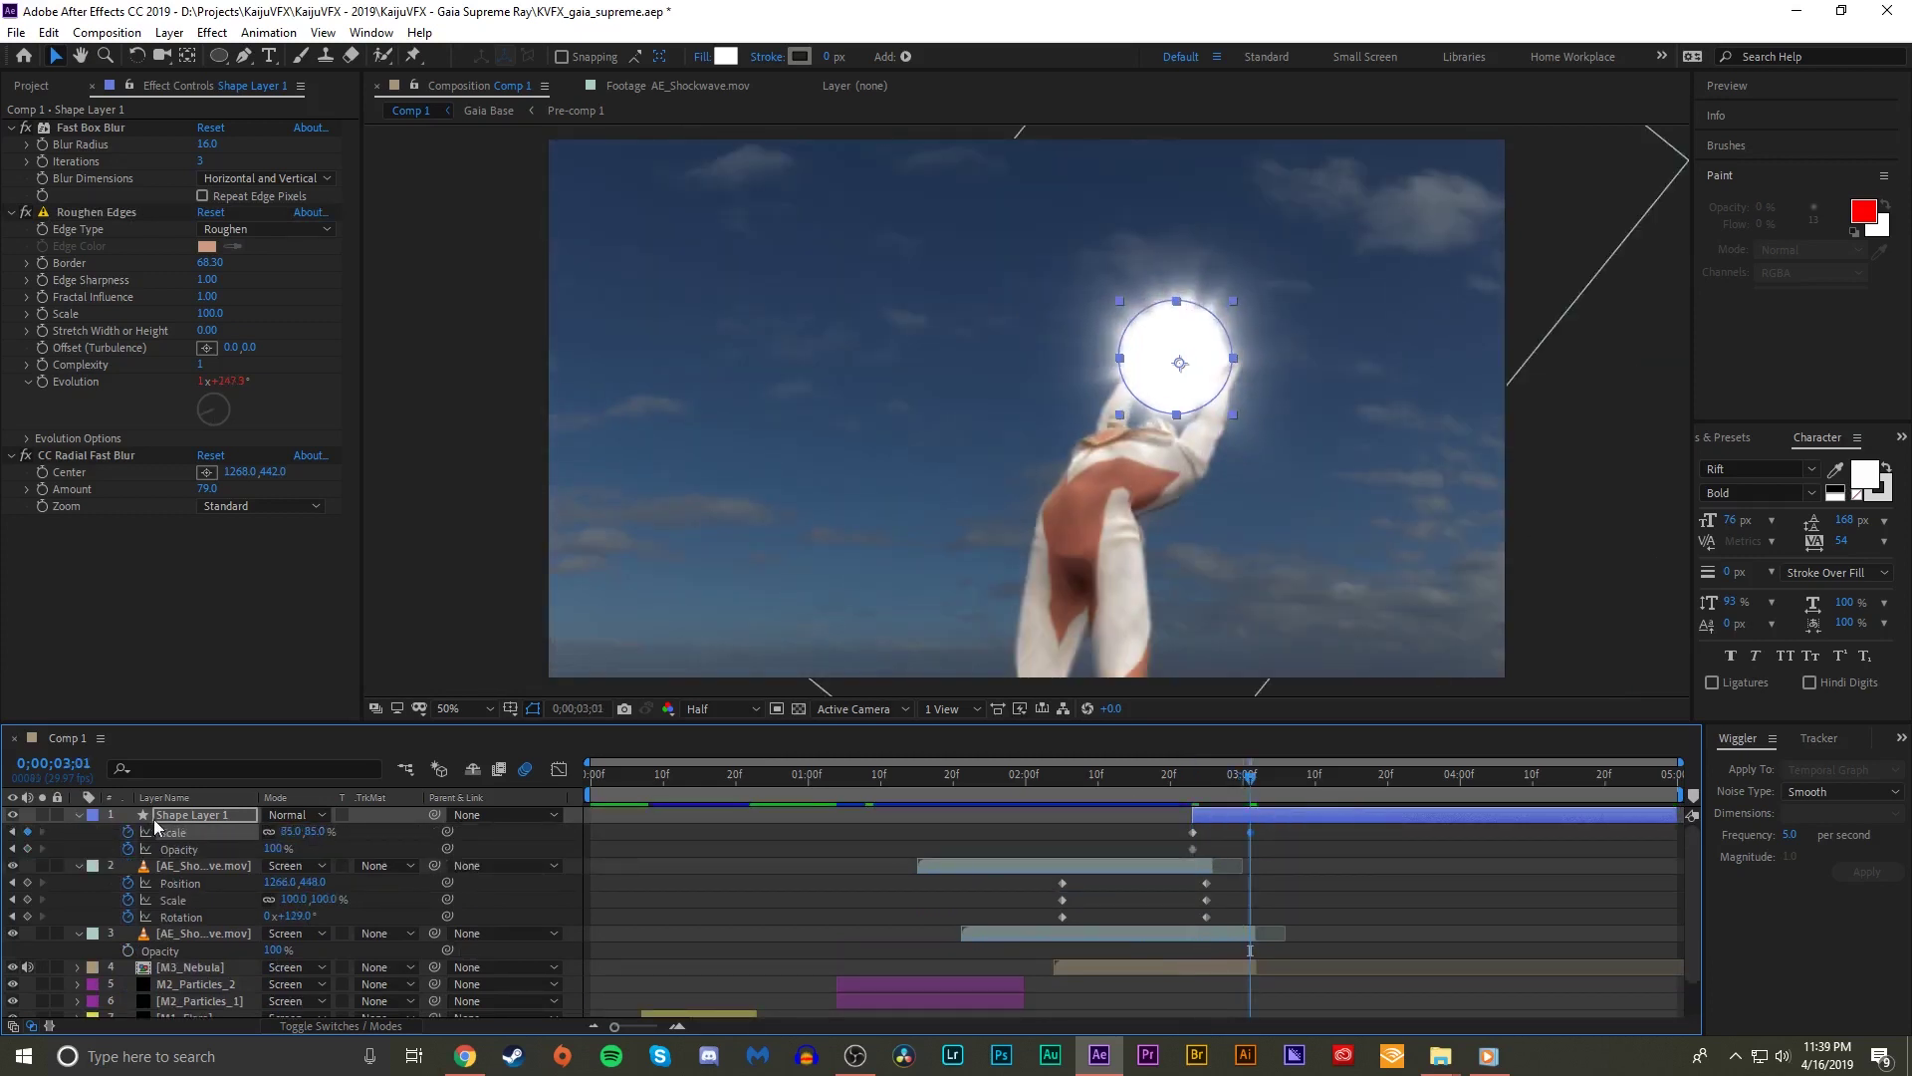
- Place the ball's 100% Opacity keyframe at 0;00;03;01 and set 30% opacity and about 38% scale at 0;00;02;23
drag(1208, 797, 1196, 797)
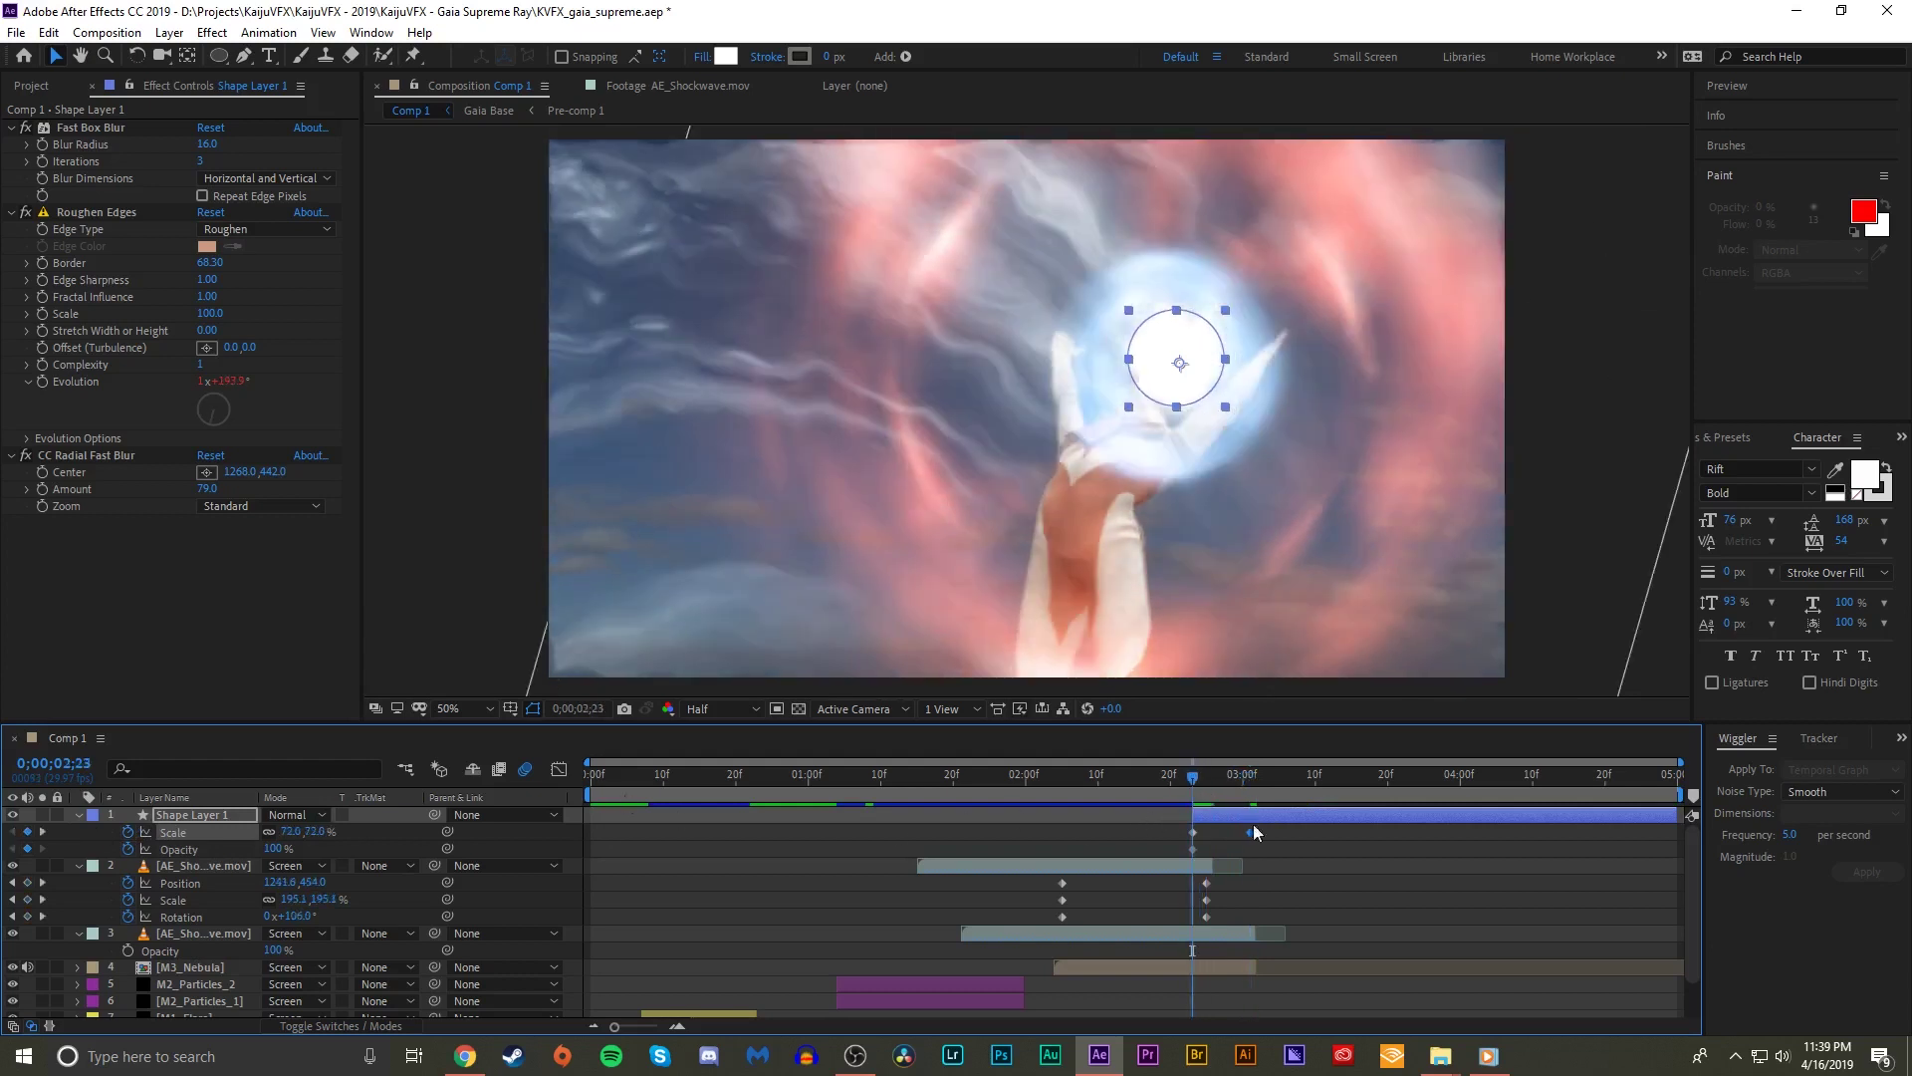
click(1250, 797)
click(1252, 846)
click(1195, 794)
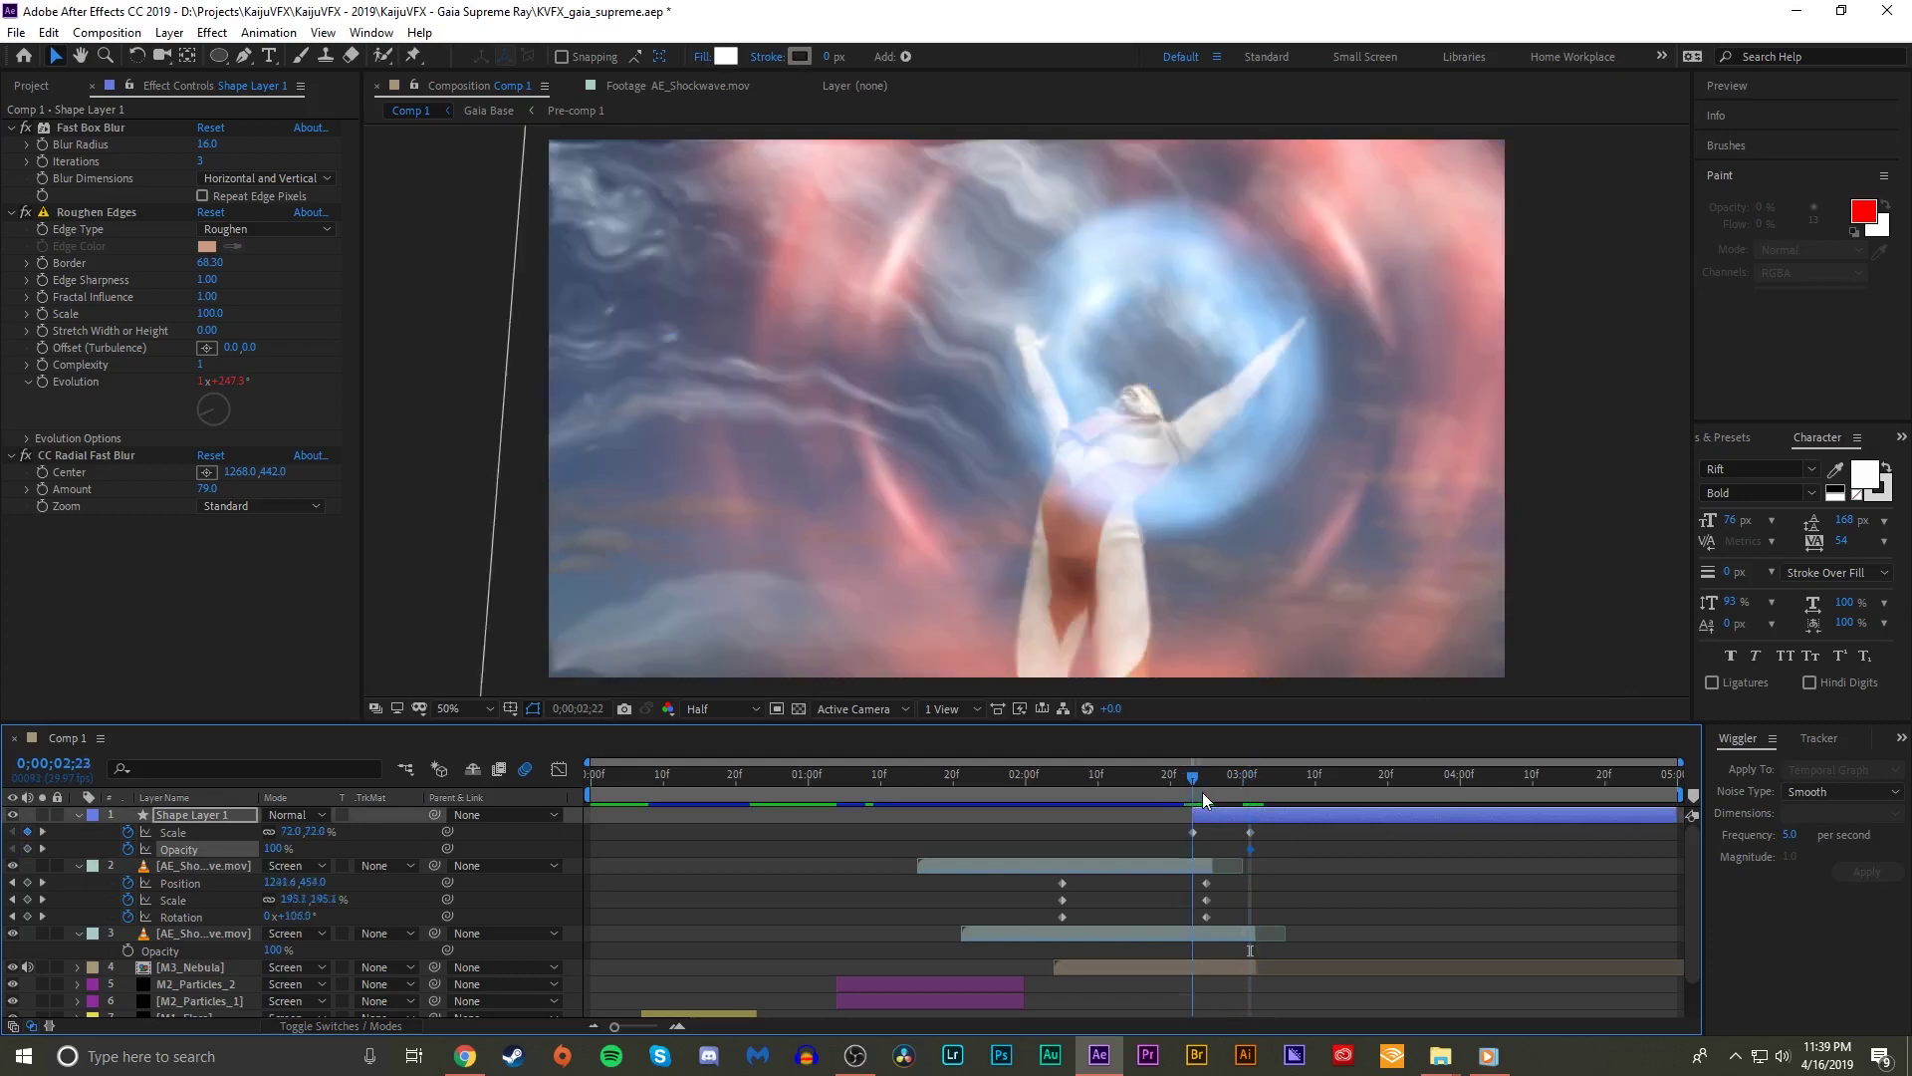
mouse_move(271, 848)
mouse_down()
mouse_move(194, 849)
mouse_move(287, 832)
mouse_move(249, 832)
mouse_up()
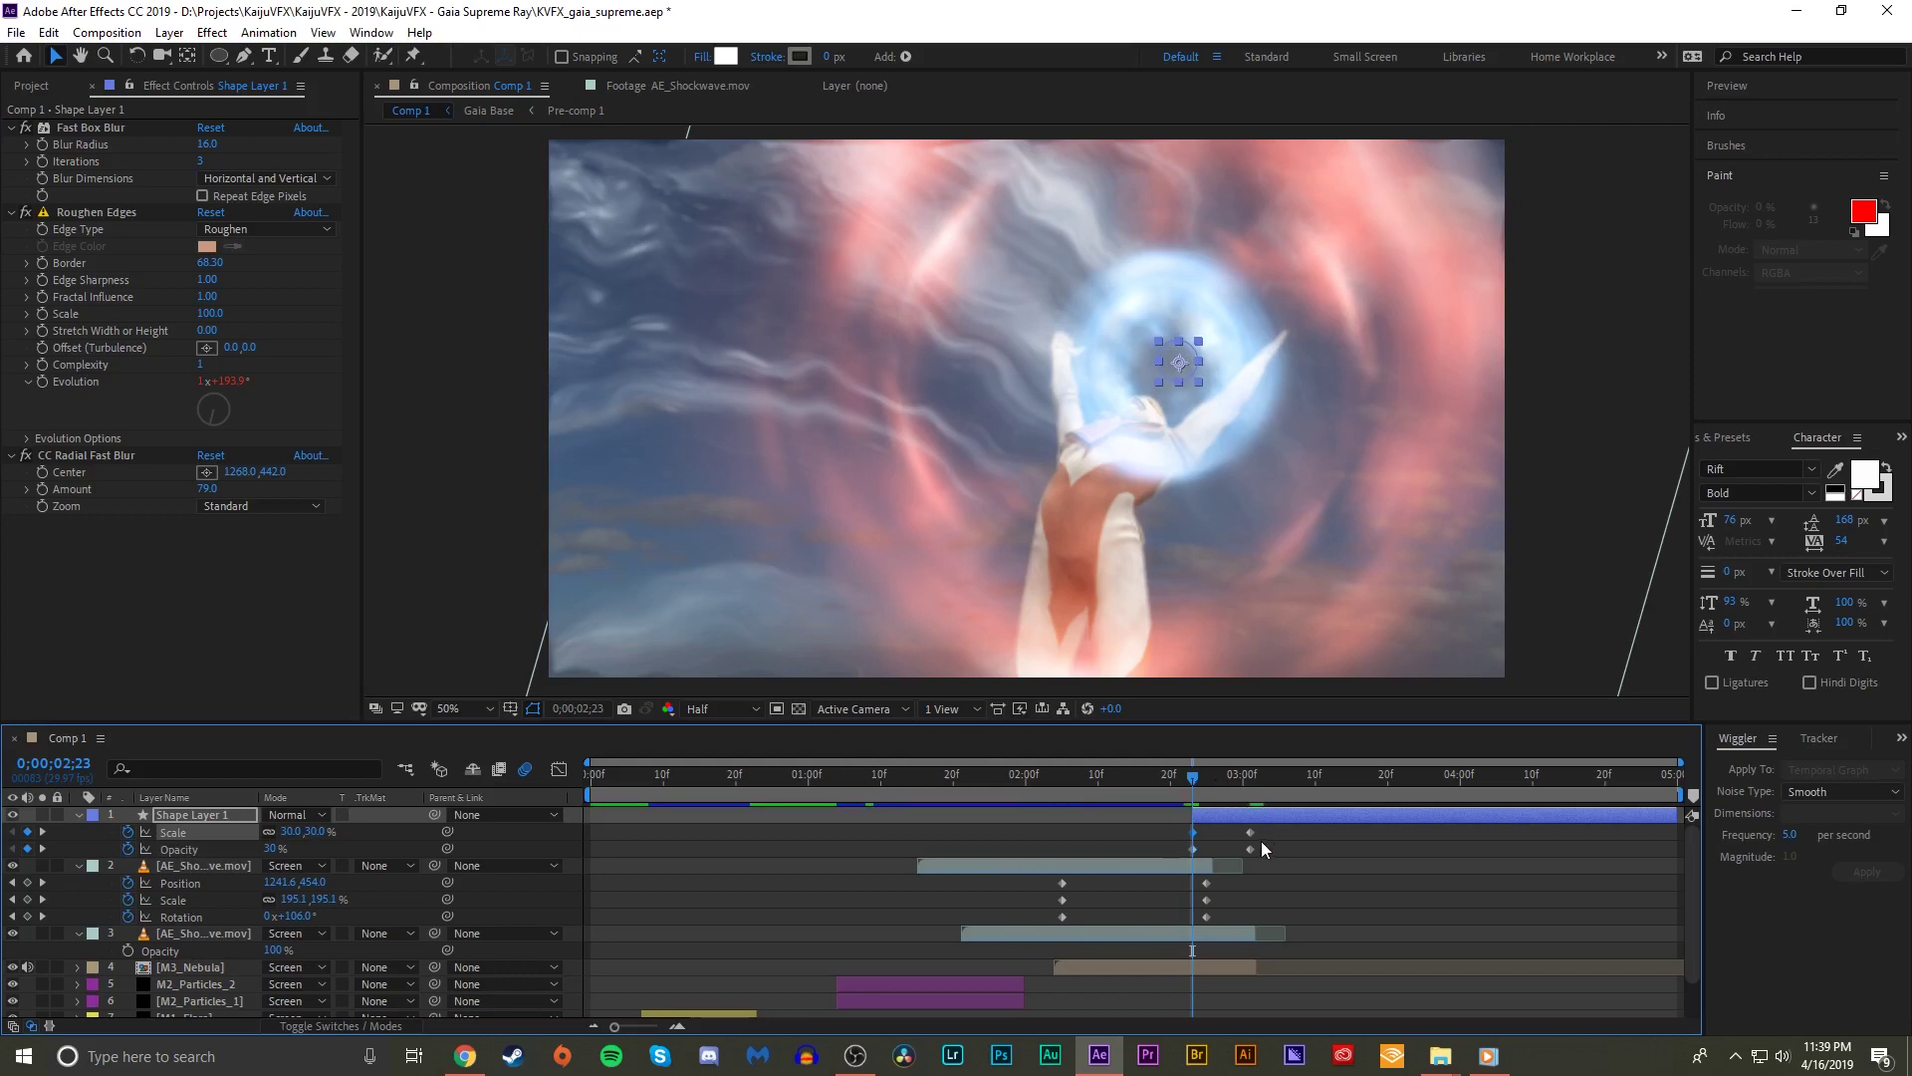
drag(322, 832, 330, 832)
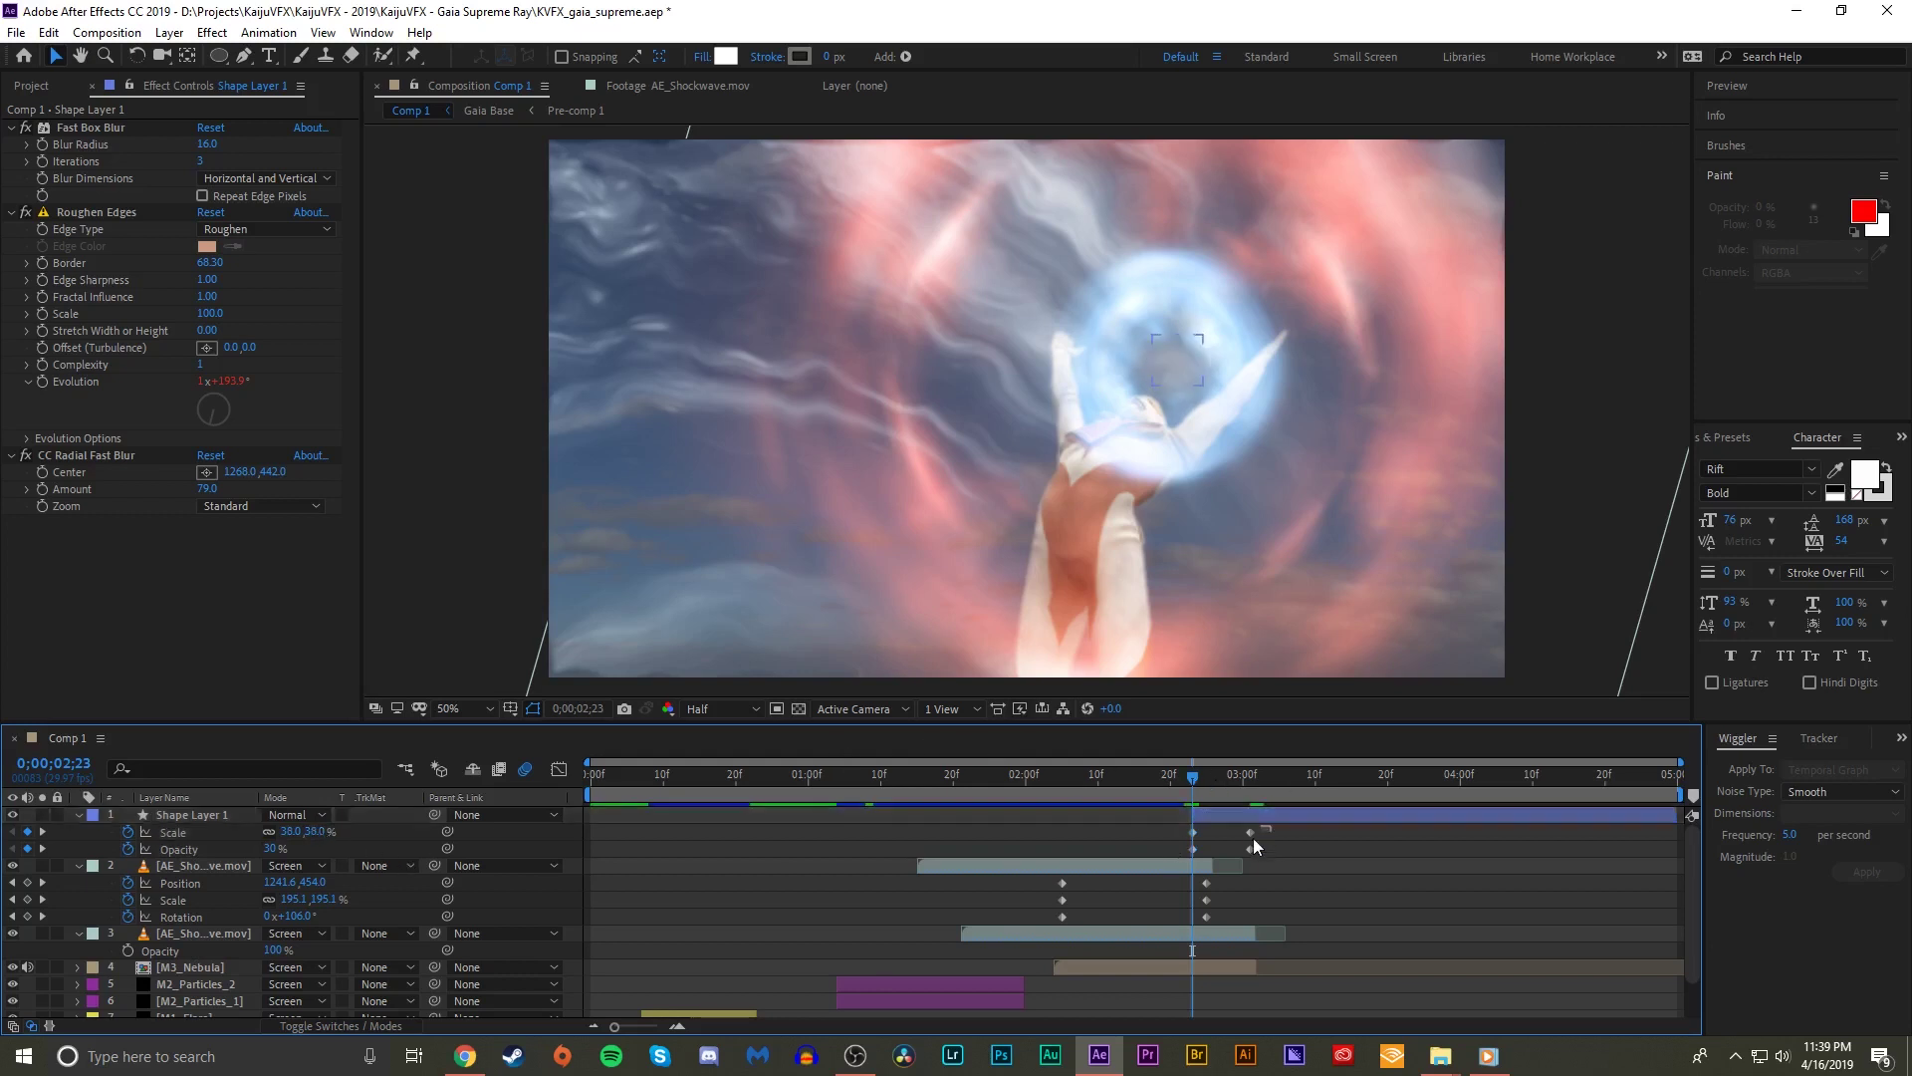
- Apply Easy Ease to the ball's ending Scale and Opacity keyframes and play the animation from 0;00;01;21
drag(1263, 829, 1241, 845)
drag(1193, 776, 958, 777)
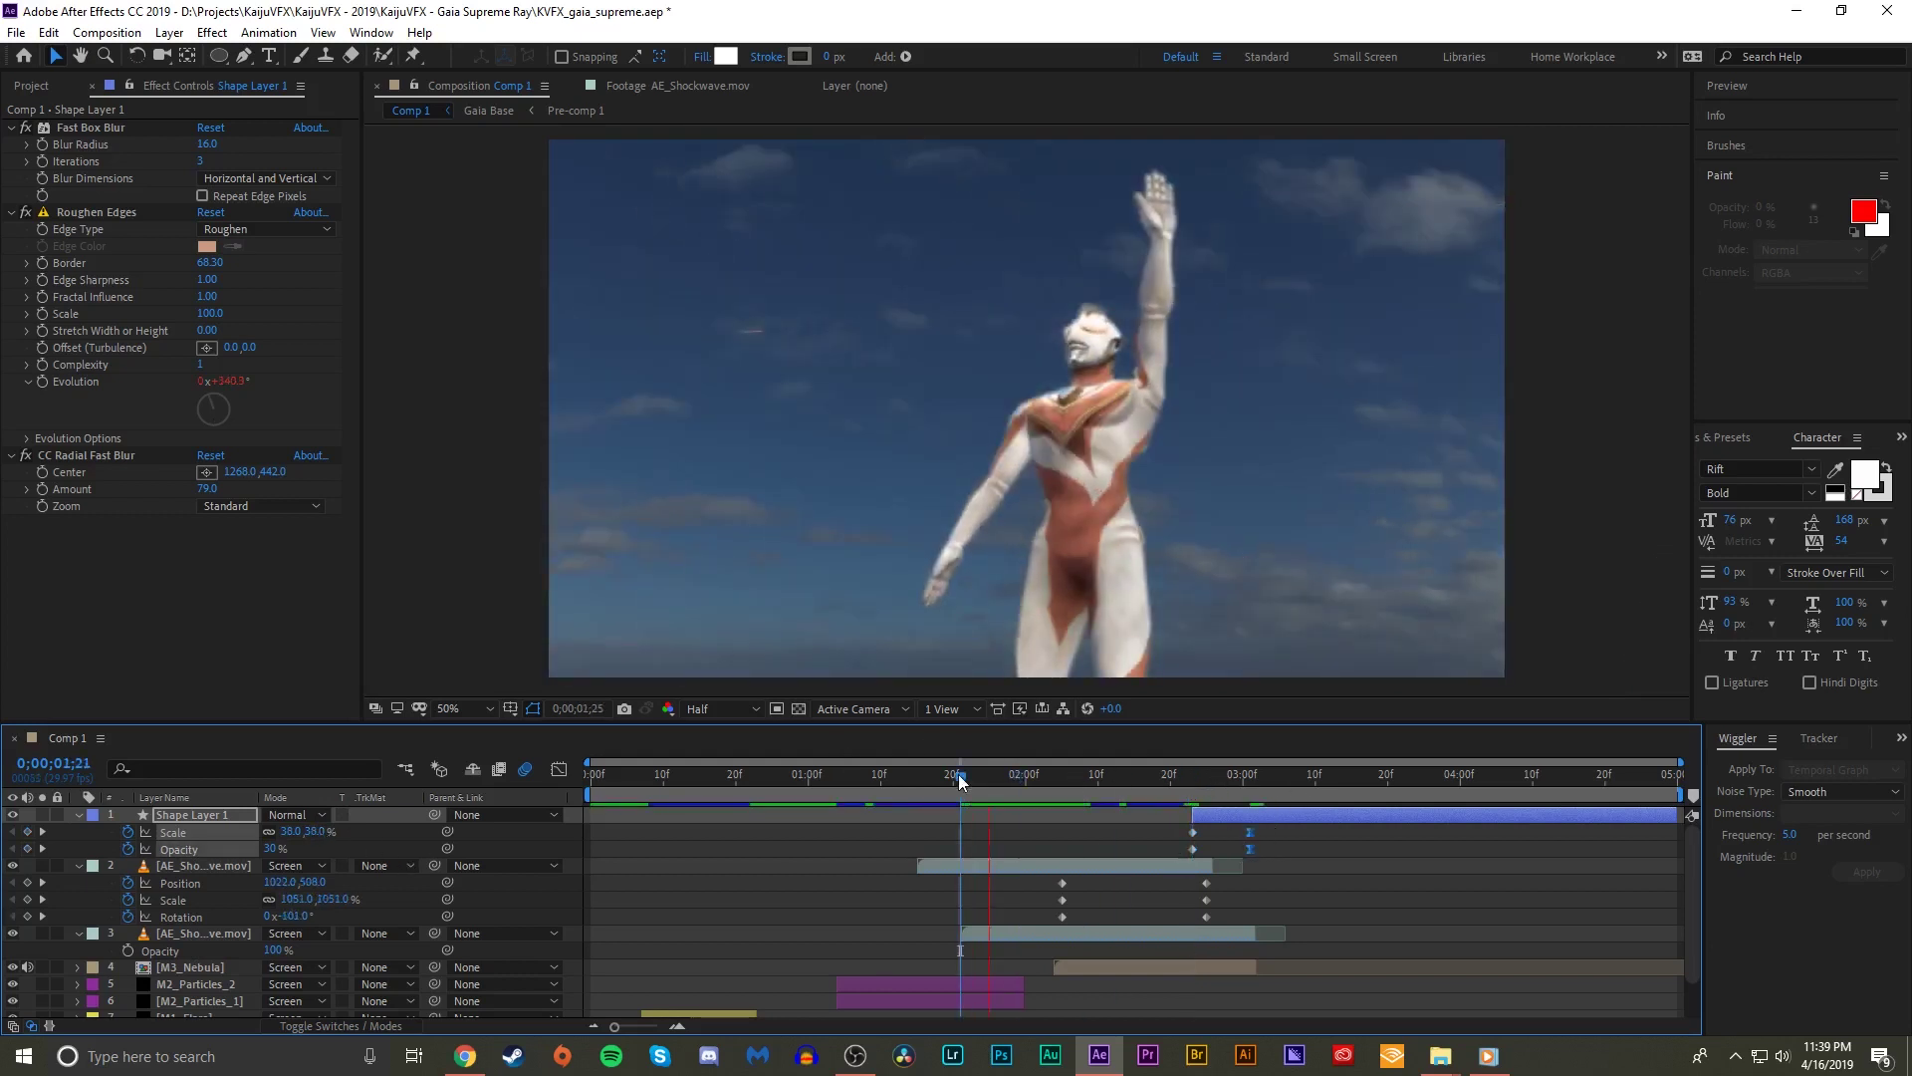
- Add a second Fast Box Blur to the ball's shape layer below the CC Radial Fast Blur
drag(959, 777, 1235, 777)
key(ctrl+space)
text(fast)
key(Return)
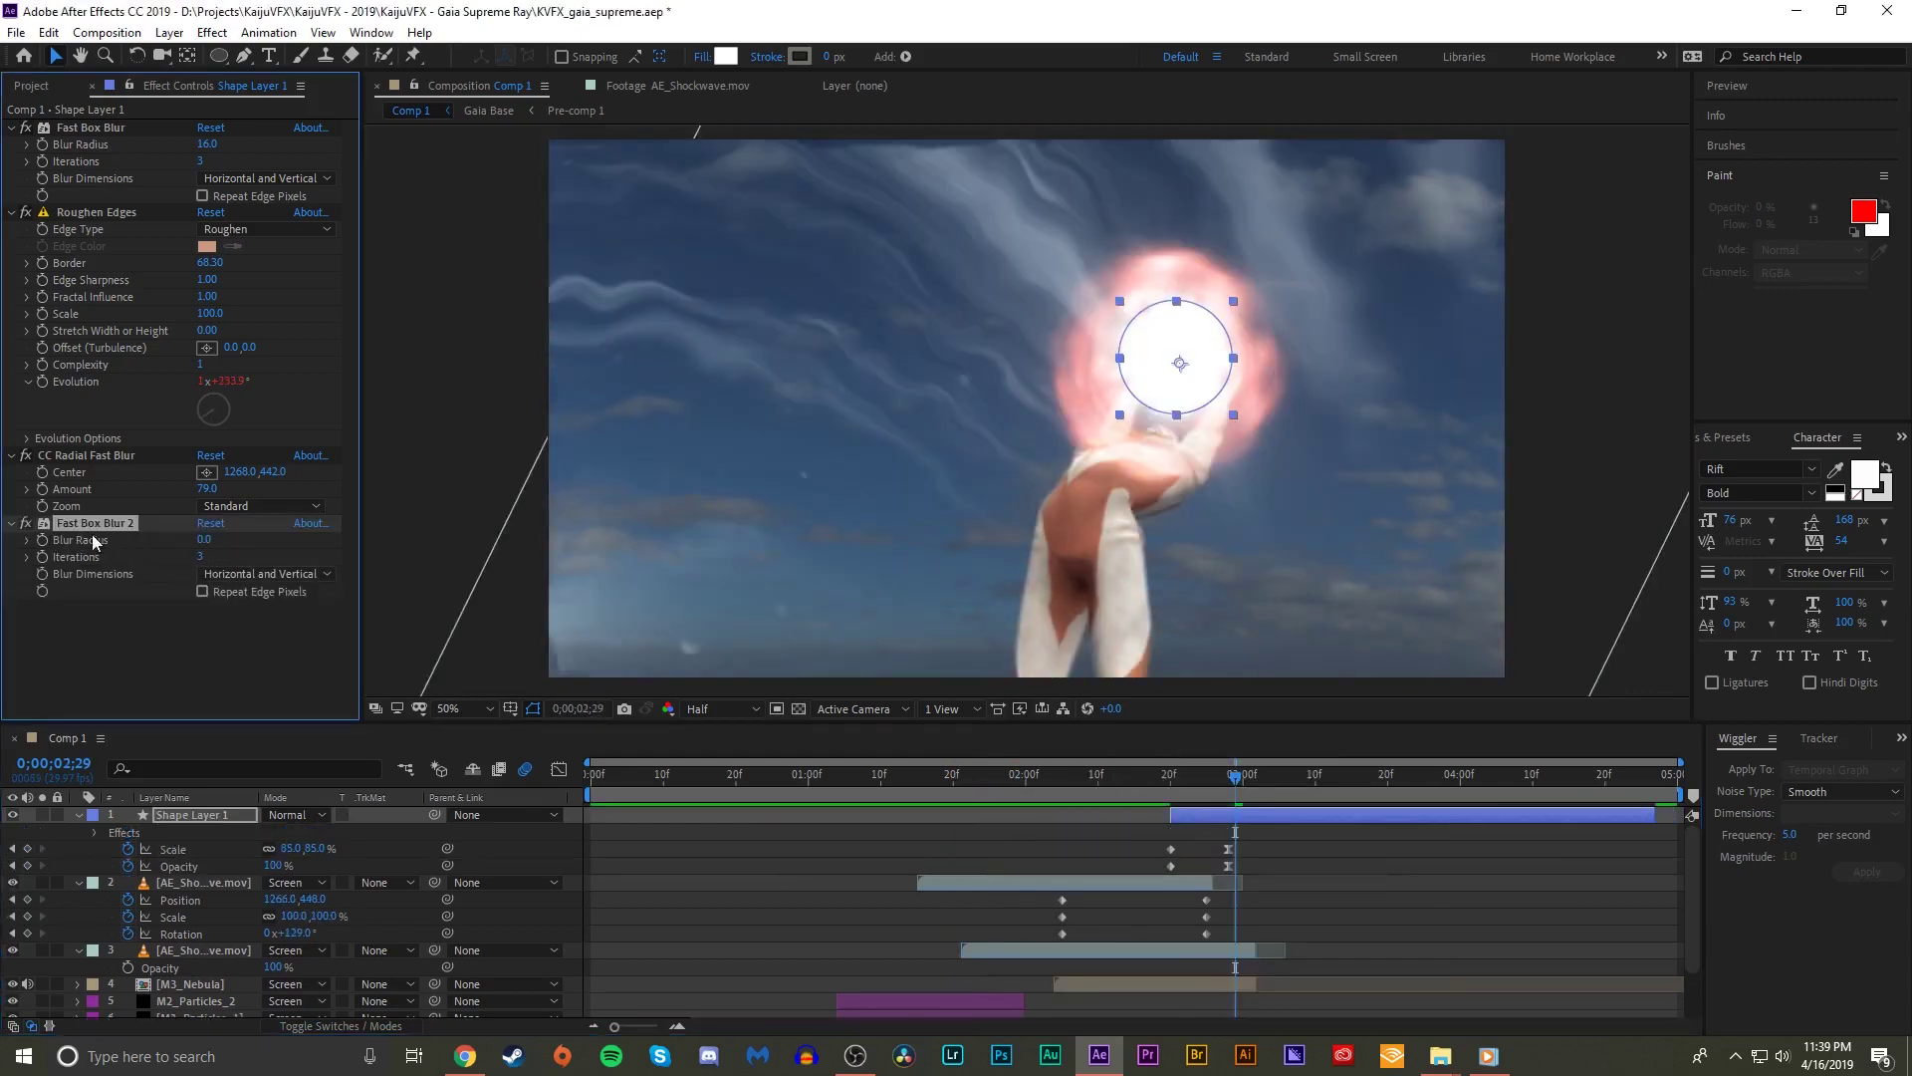
mouse_move(1251, 792)
mouse_down()
mouse_move(1216, 797)
mouse_move(1252, 797)
mouse_up()
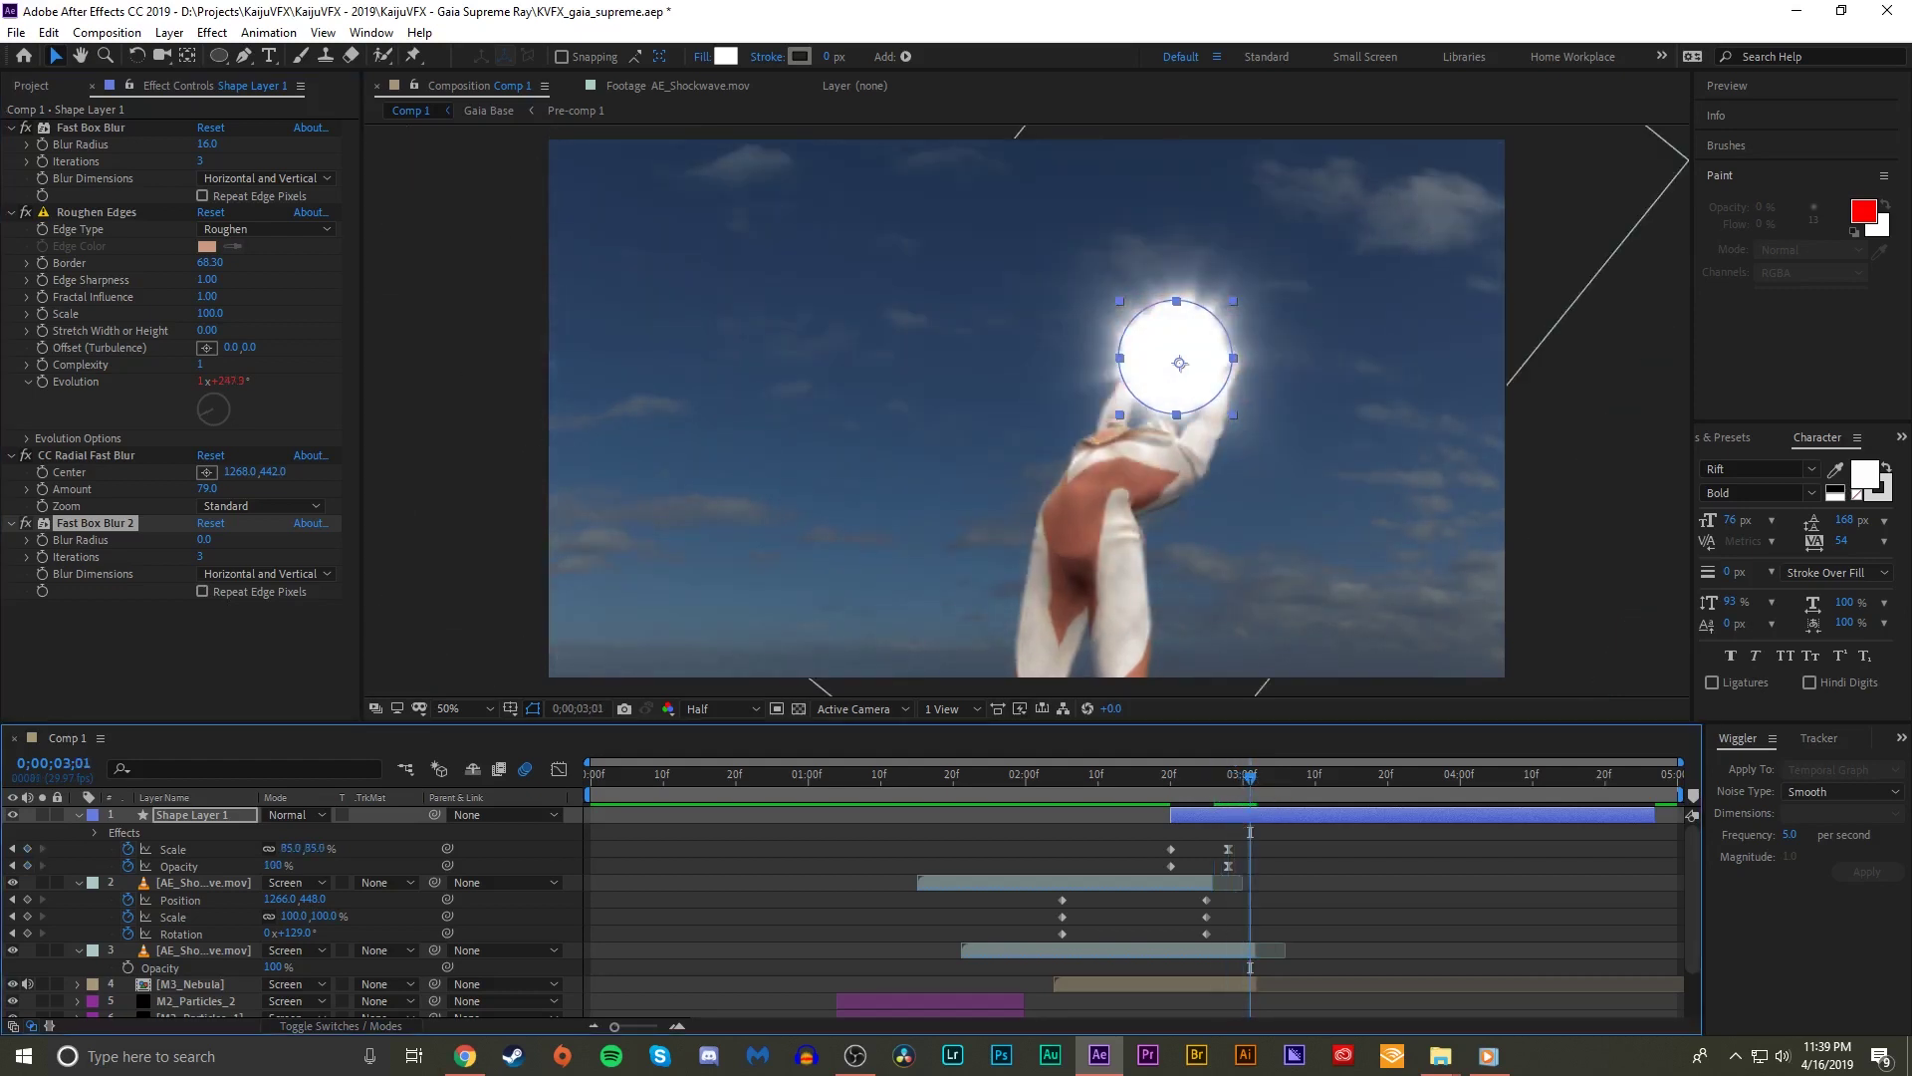
click(465, 1055)
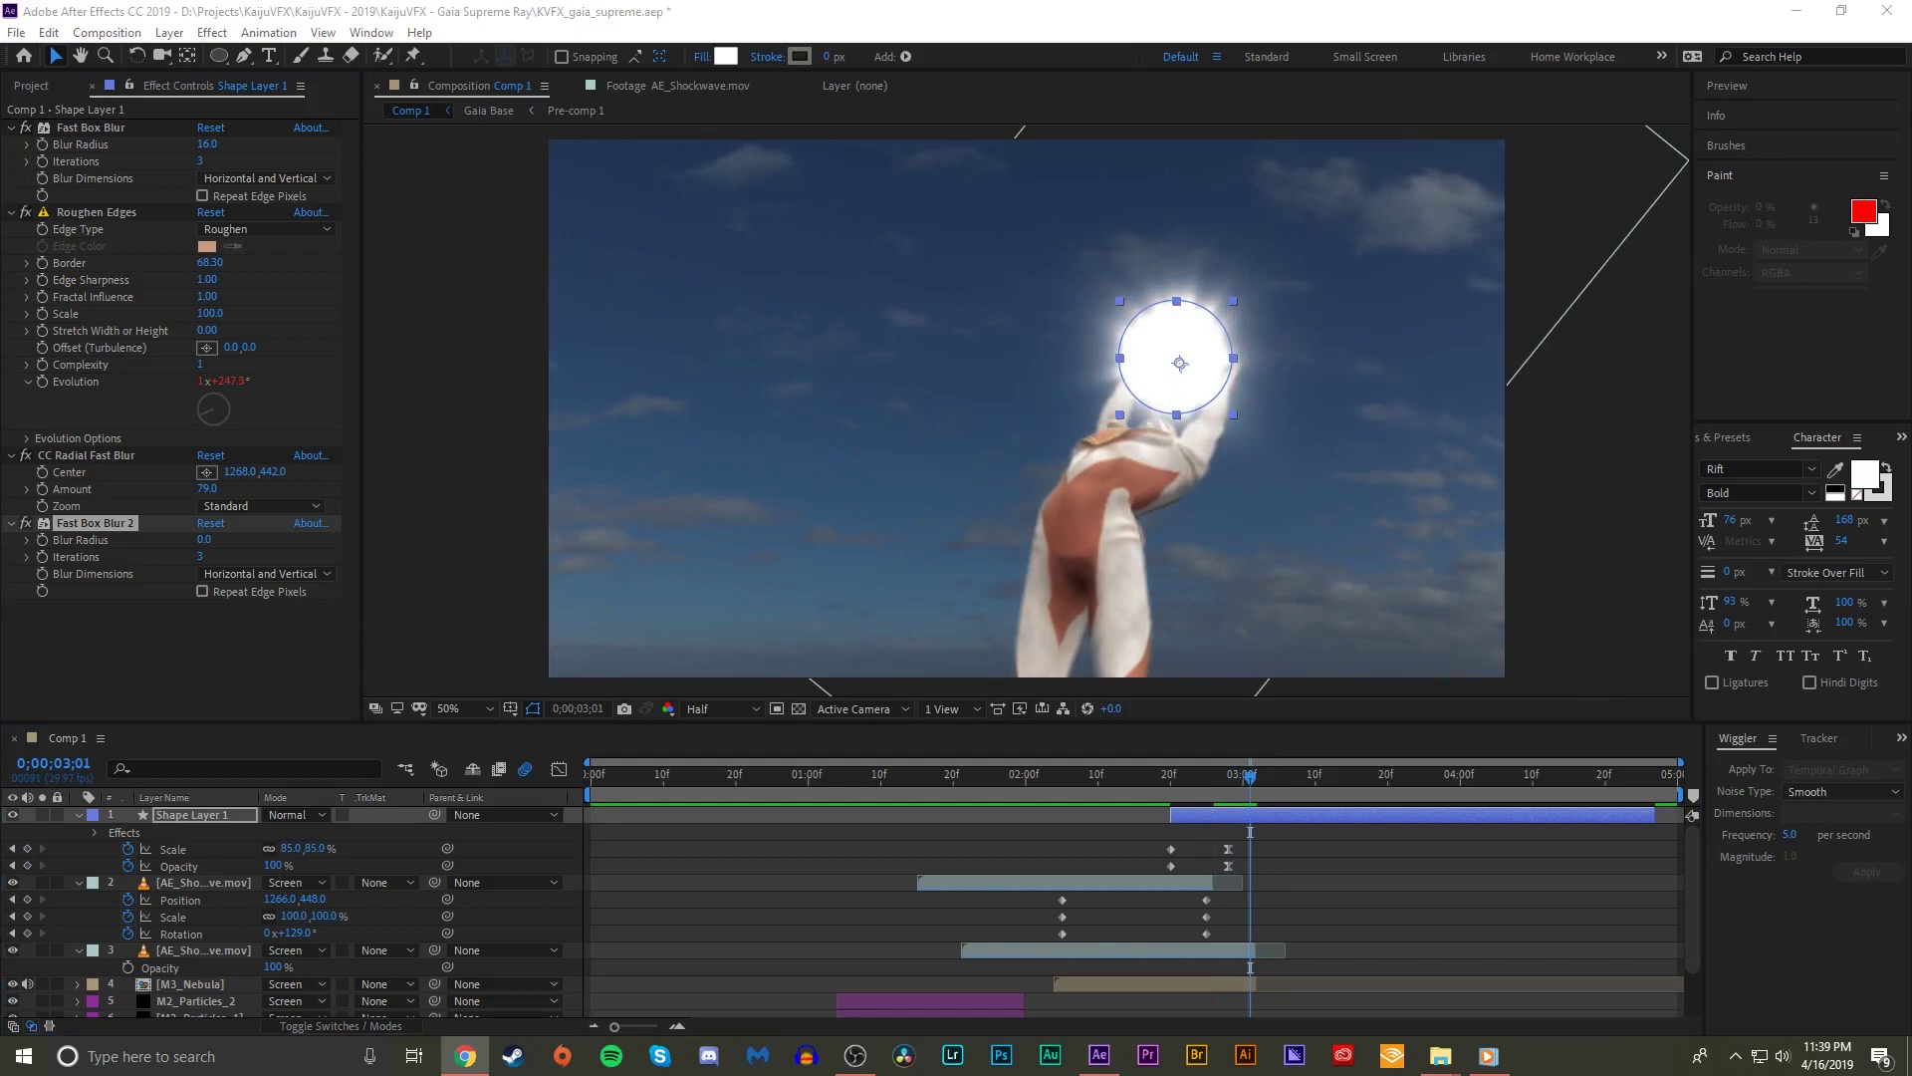
- Keyframe the ball's Position from 0;00;02;28 so it follows the hands at 0;00;03;03, 0;00;03;07 and 0;00;03;13
key(p)
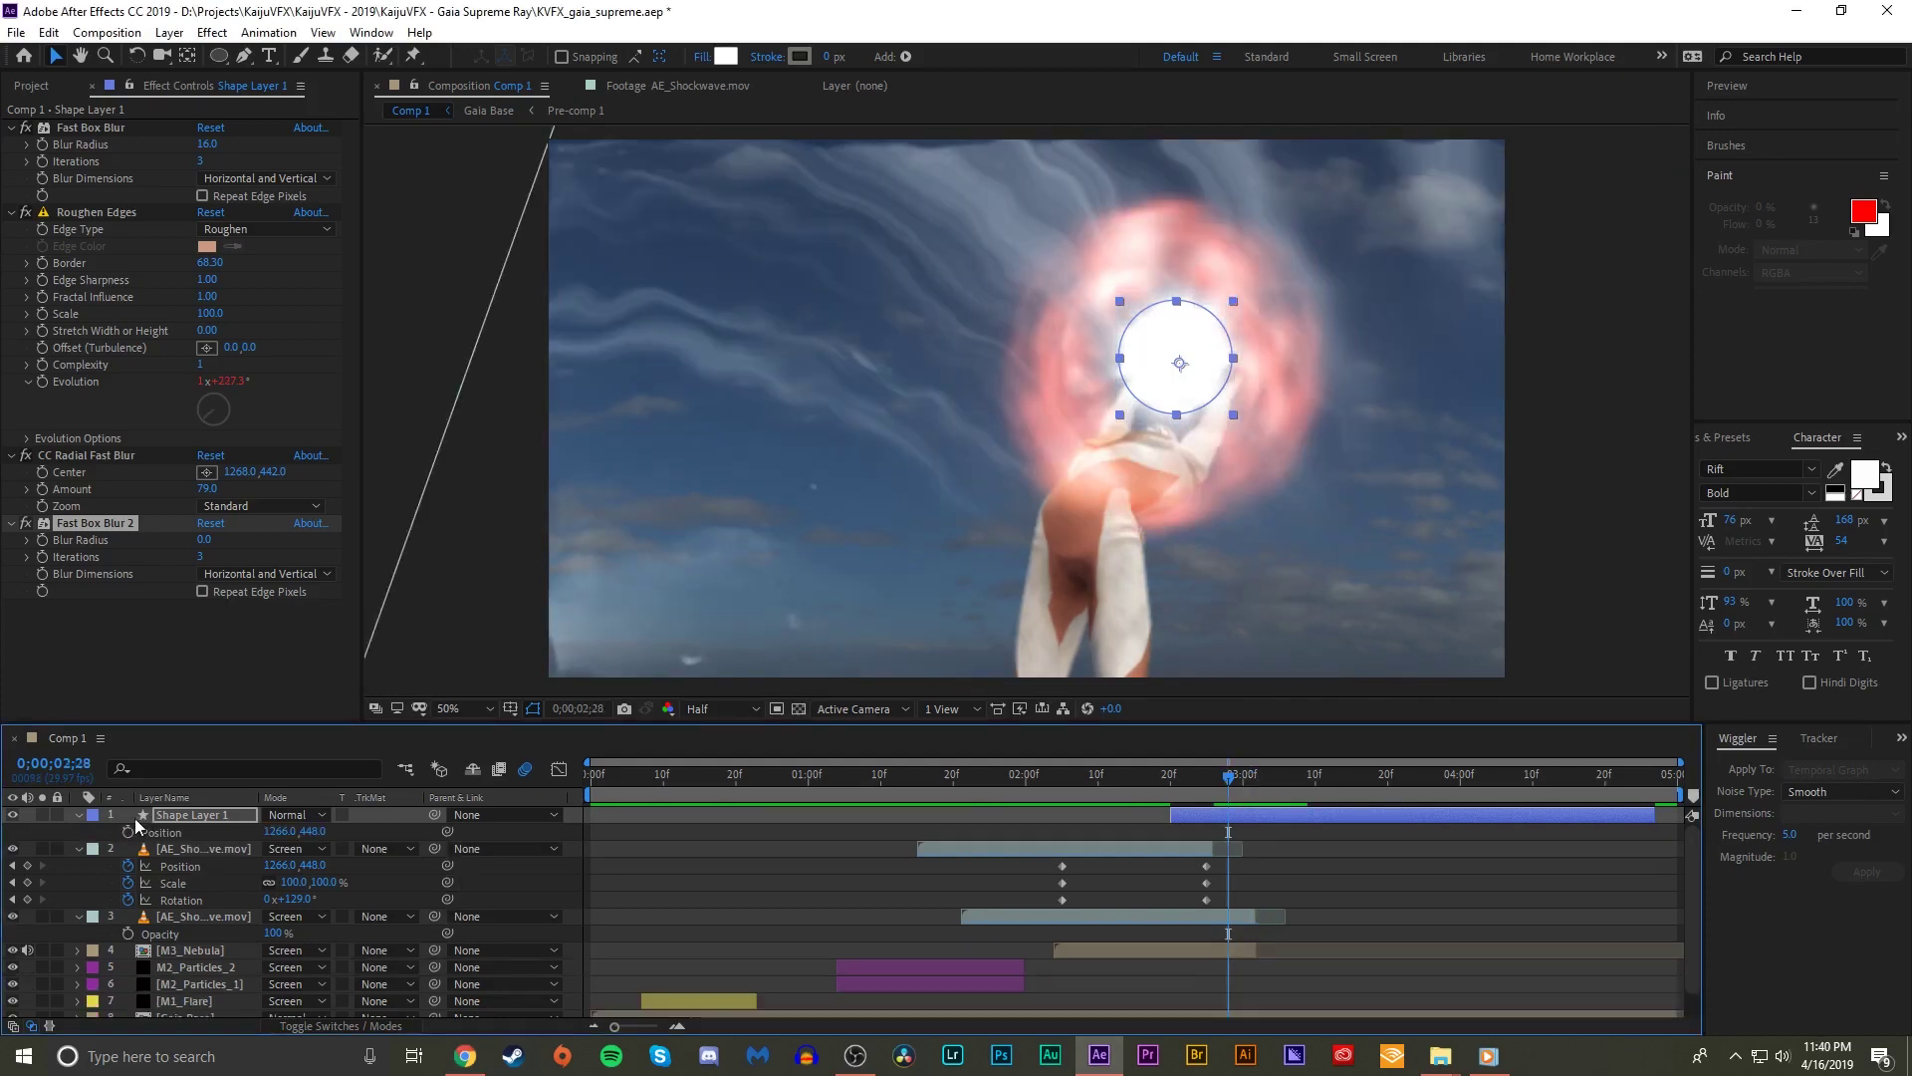
click(128, 832)
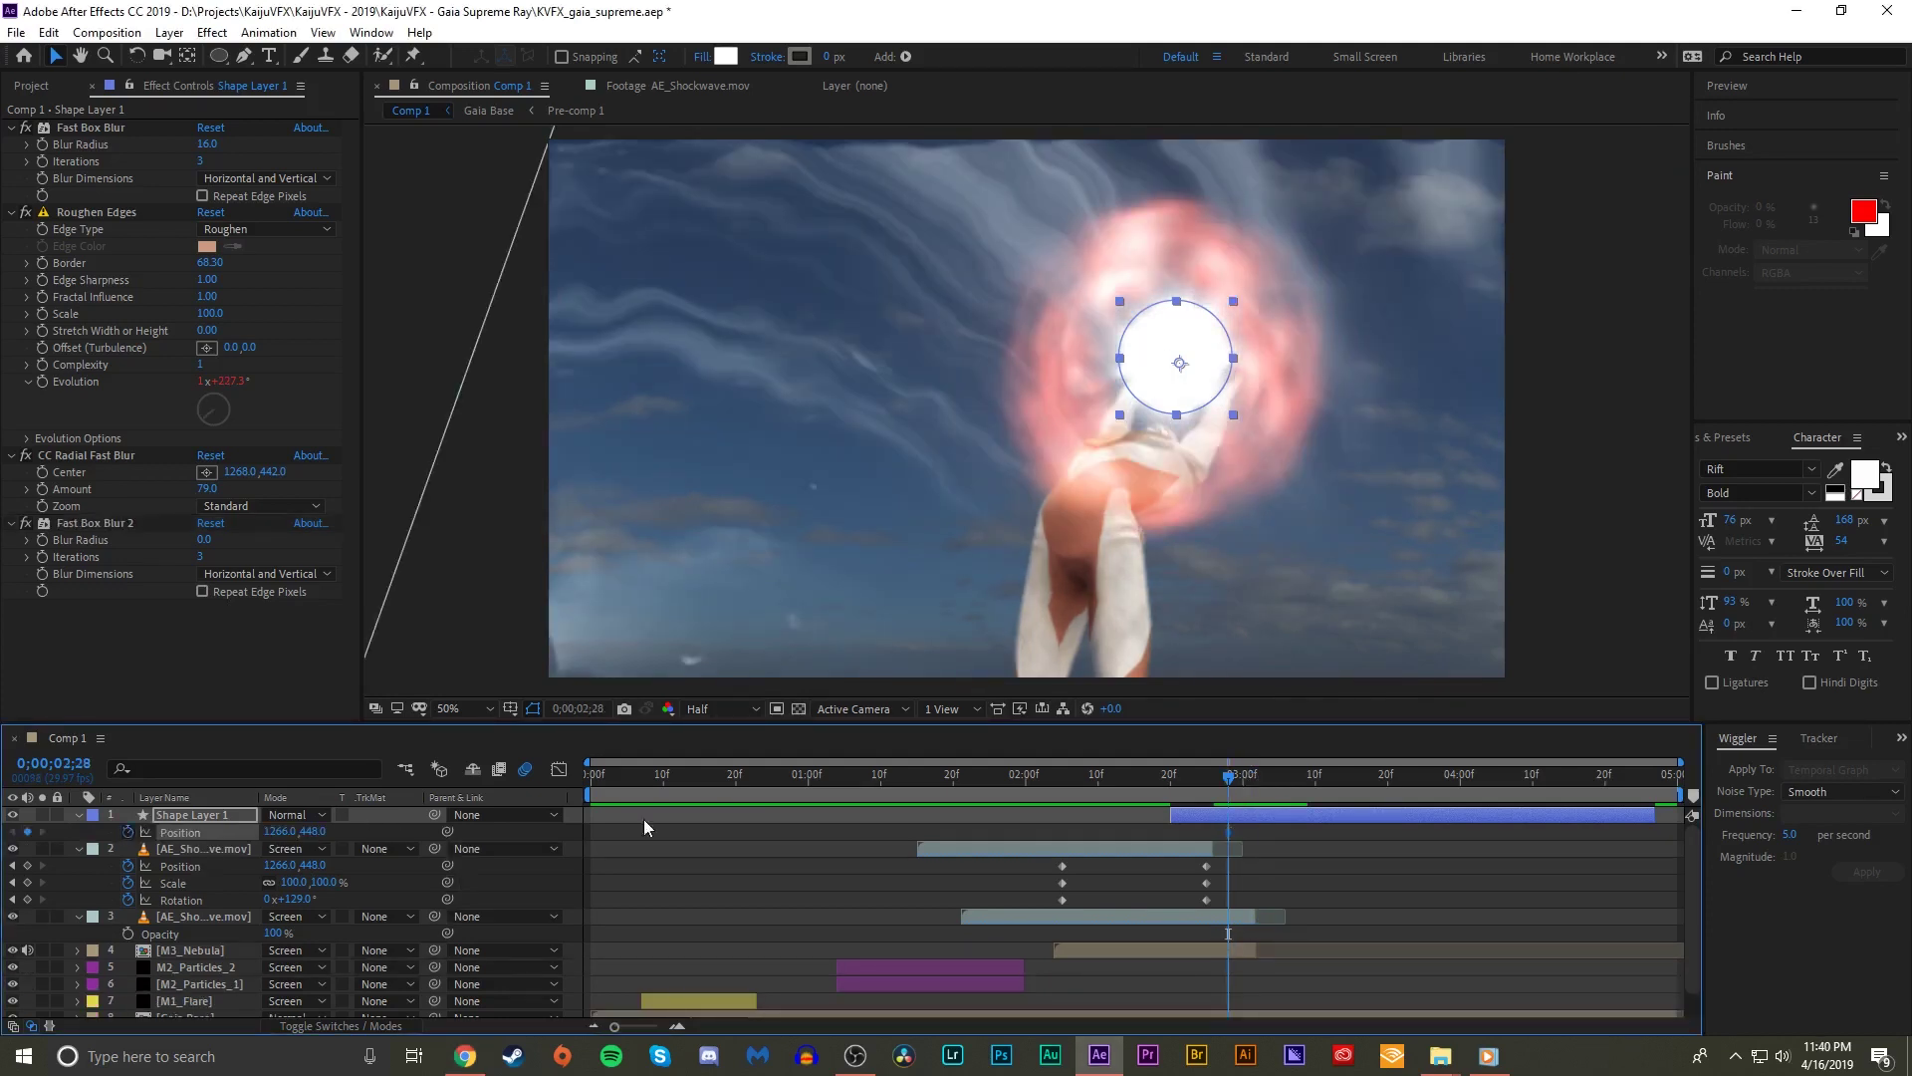
key(shift+s)
key(shift+t)
drag(1235, 774, 1294, 774)
drag(1173, 341, 1084, 252)
drag(1329, 774, 1336, 775)
drag(1088, 260, 1004, 356)
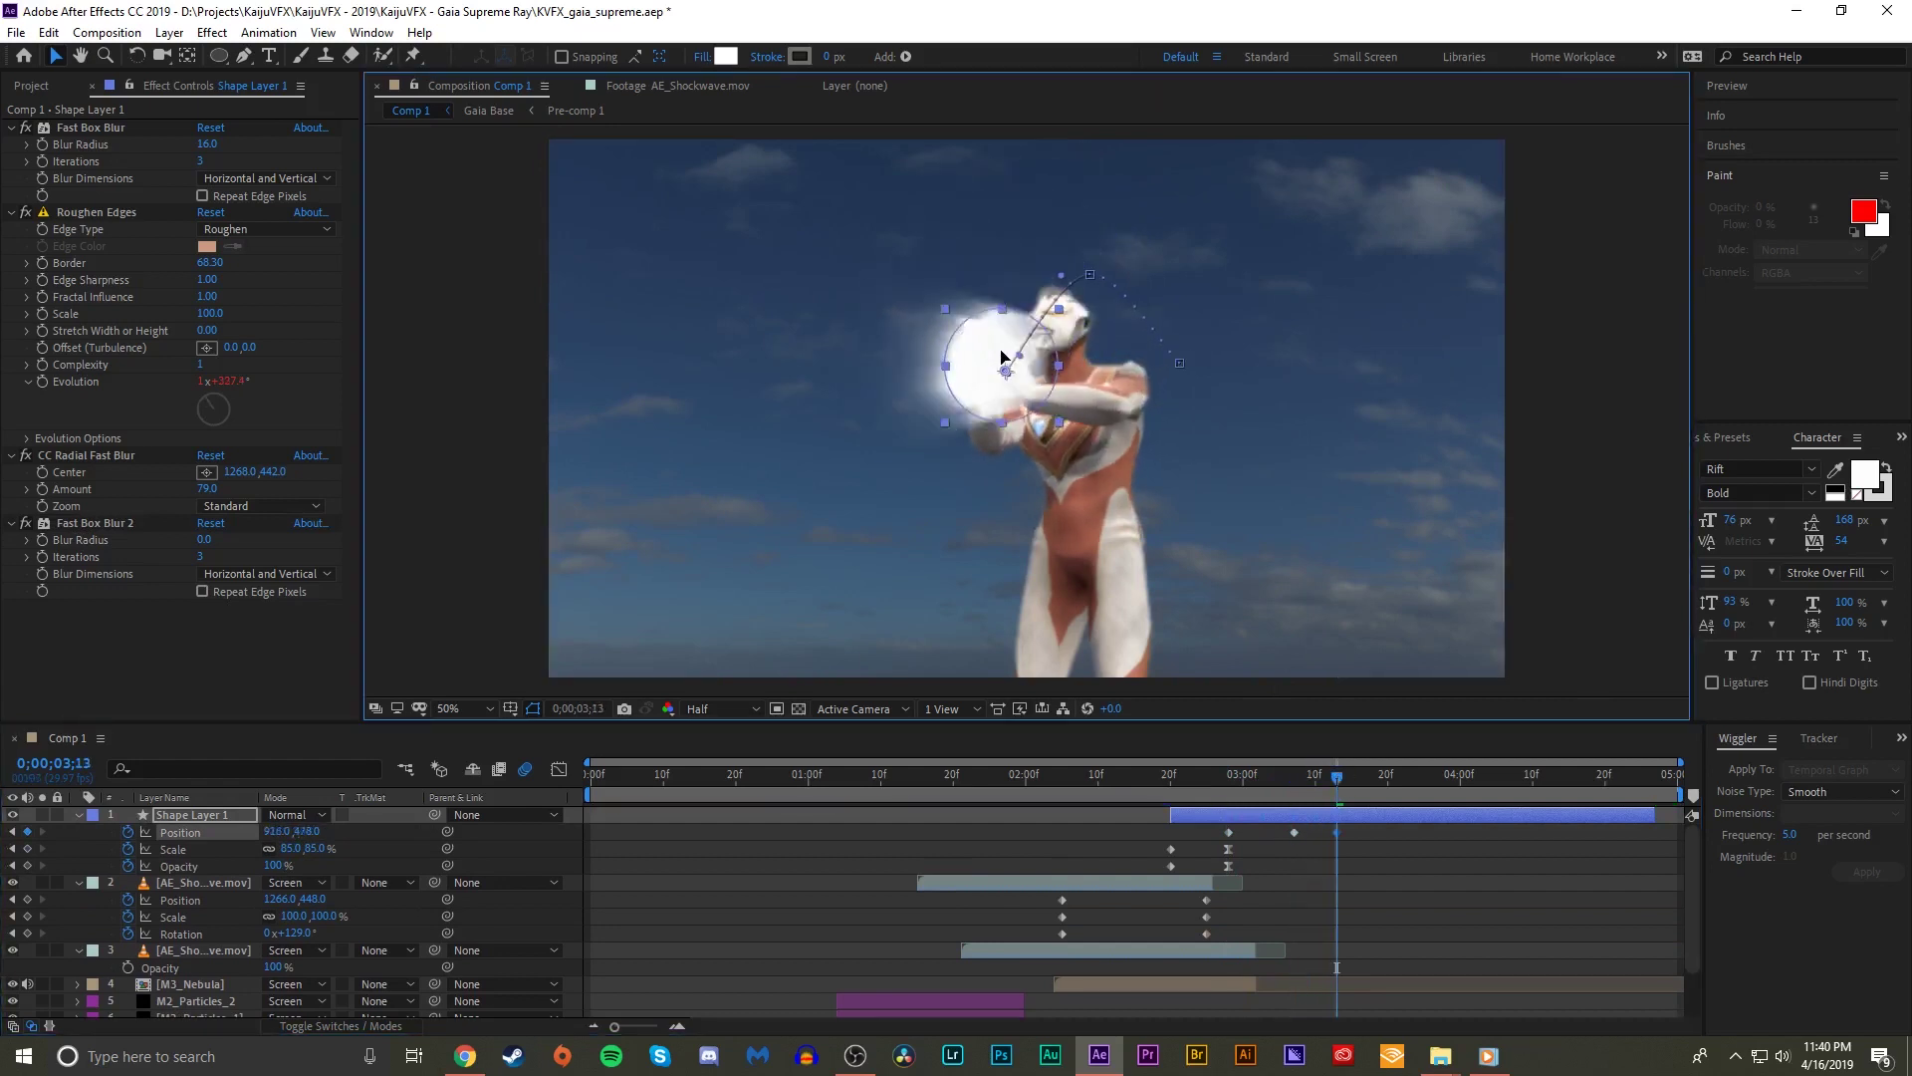
drag(1295, 775, 1265, 775)
drag(1213, 347, 1255, 362)
- Keyframe the CC Radial Fast Blur centre from 0;00;02;28, aligning it with the ball at 0;00;03;03, 0;00;03;07 and 0;00;03;13
drag(1221, 793, 1227, 792)
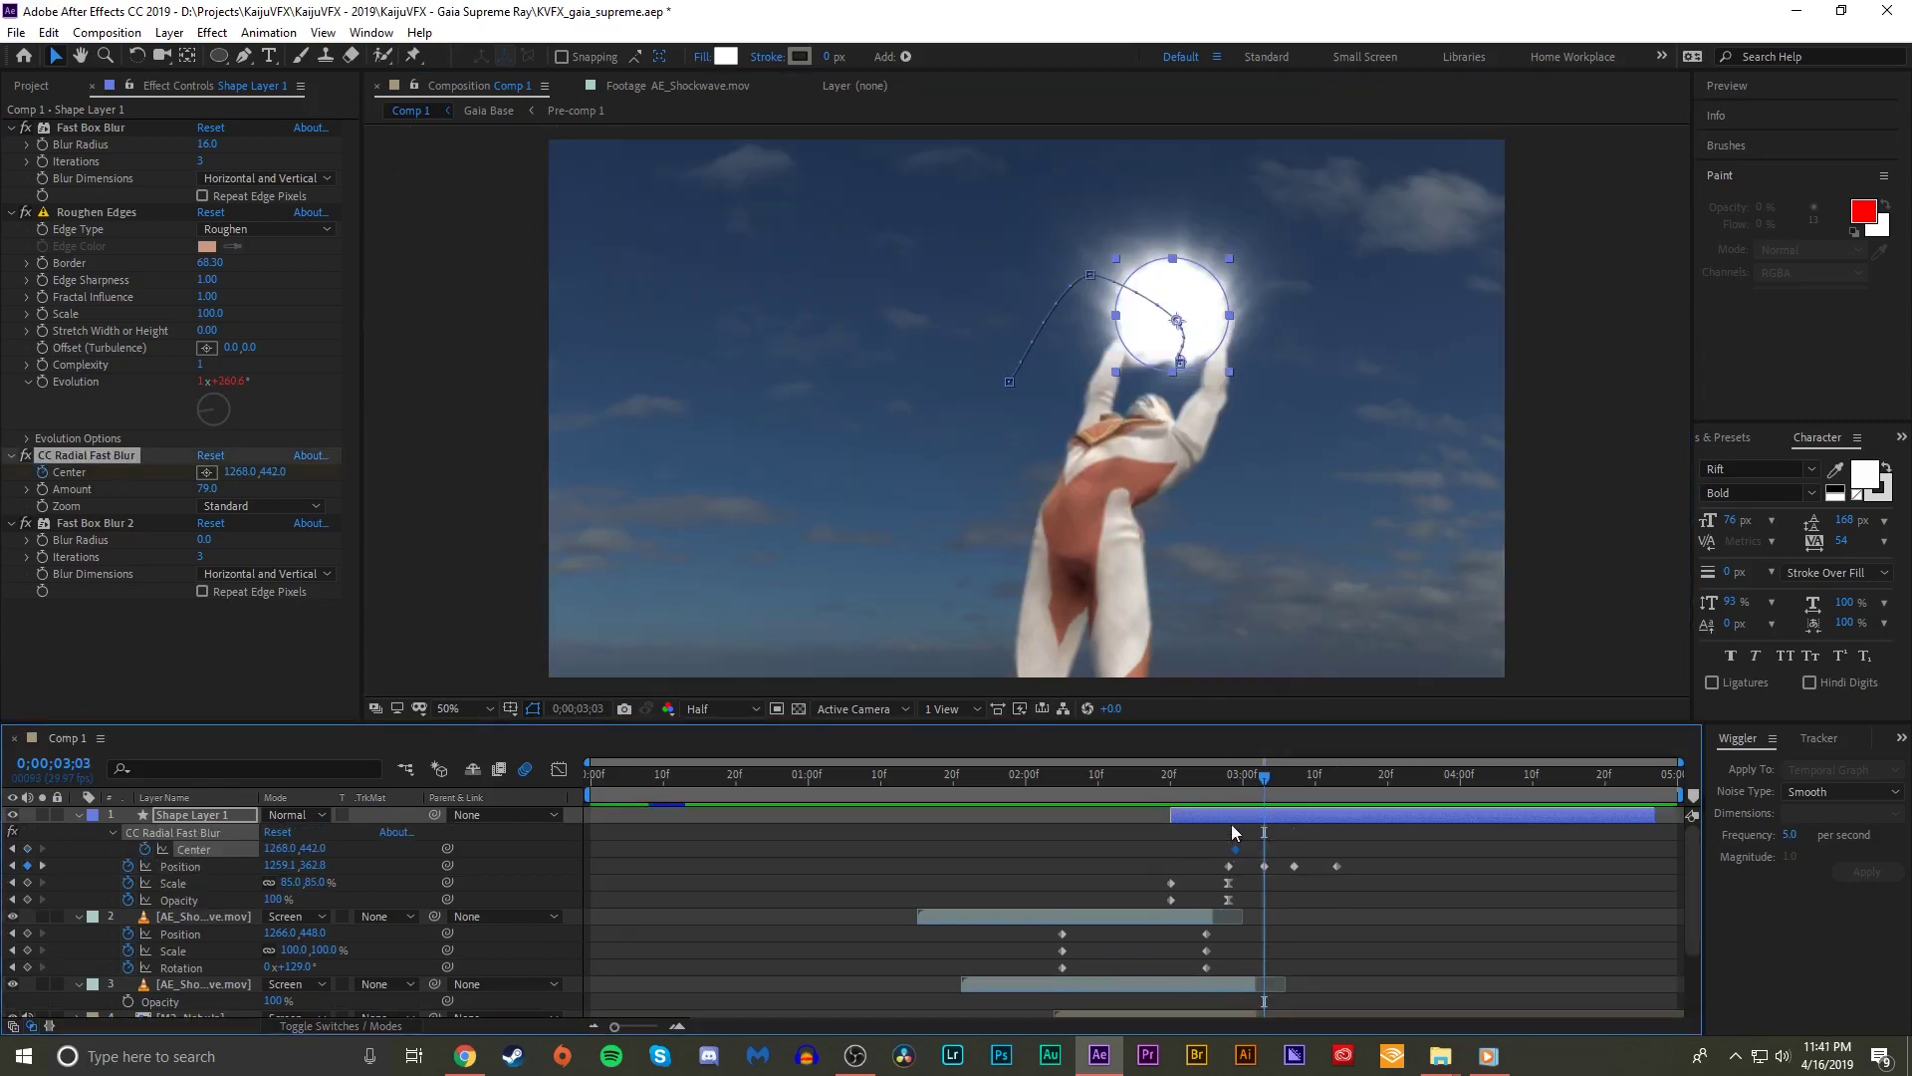
drag(1229, 782, 1222, 782)
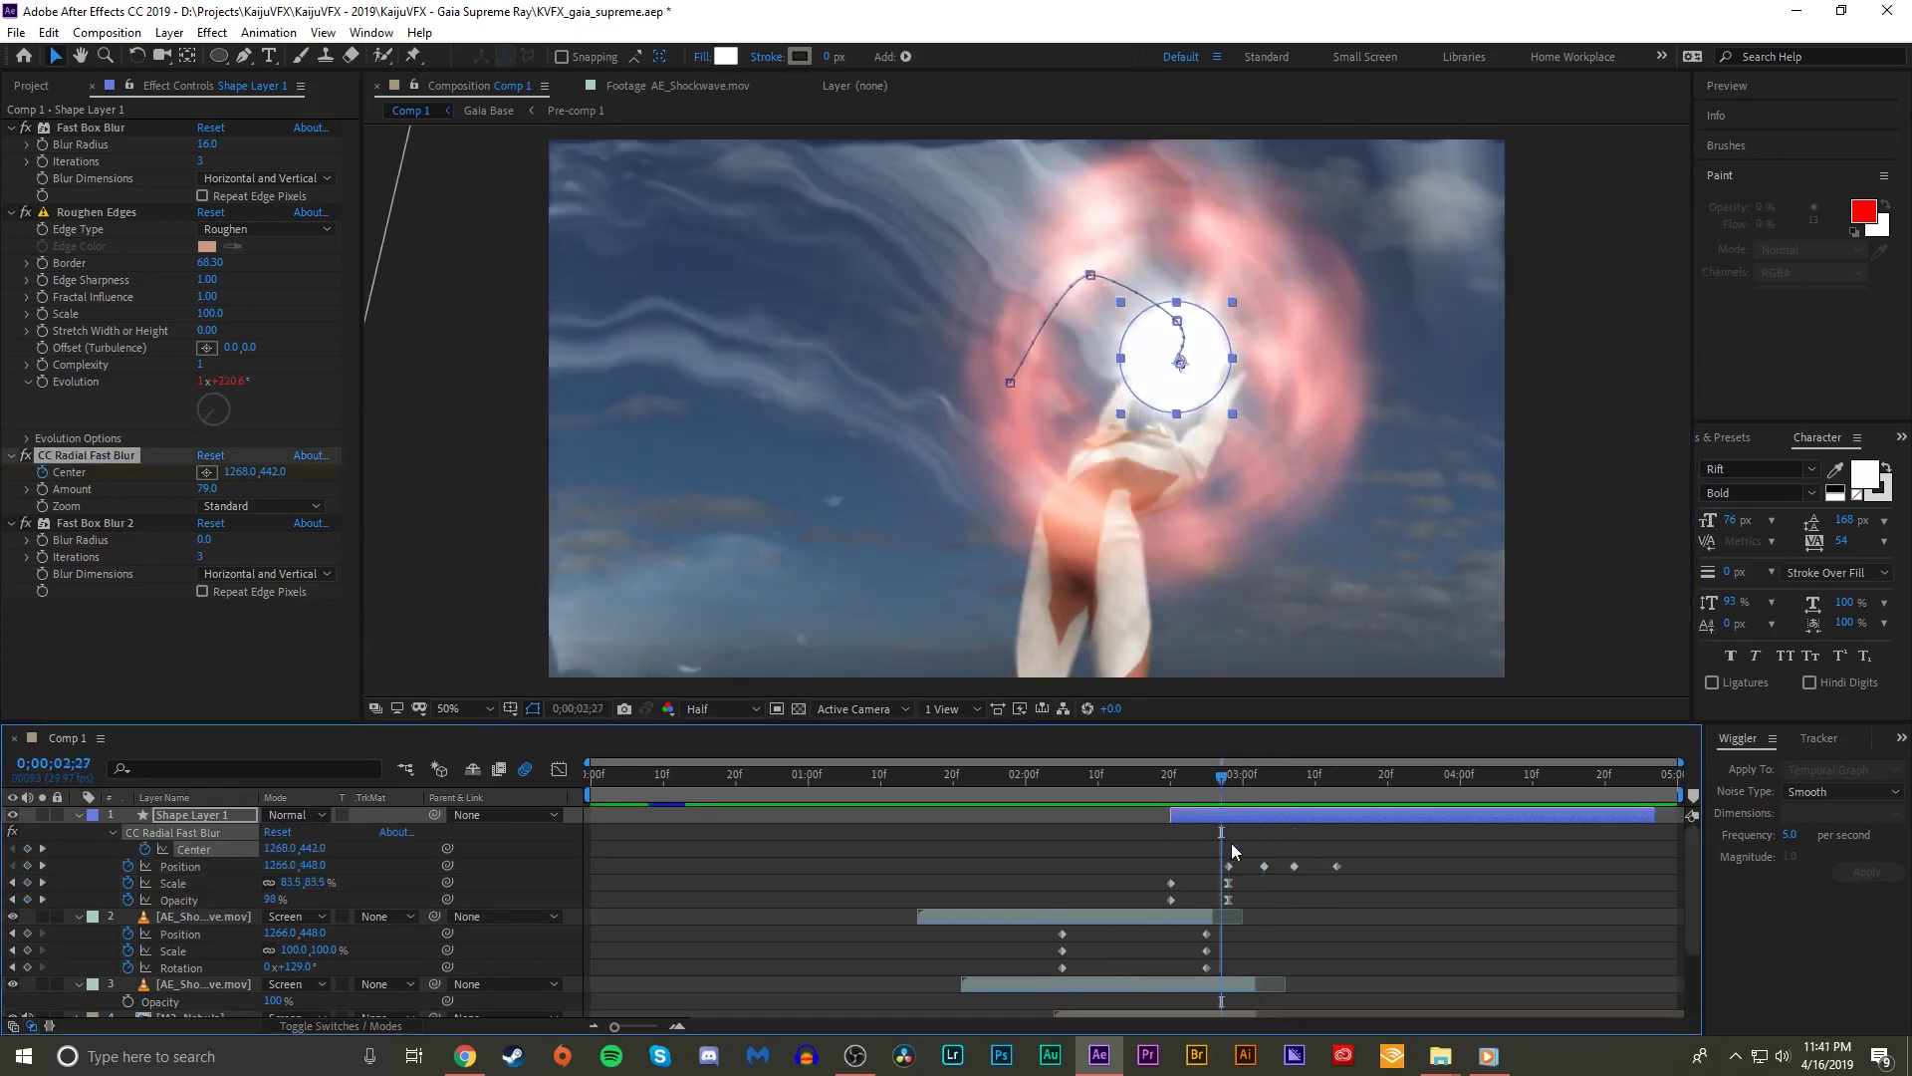
click(1233, 855)
click(1228, 849)
drag(1233, 772, 1261, 777)
drag(1181, 362, 1178, 319)
drag(1264, 777, 1292, 791)
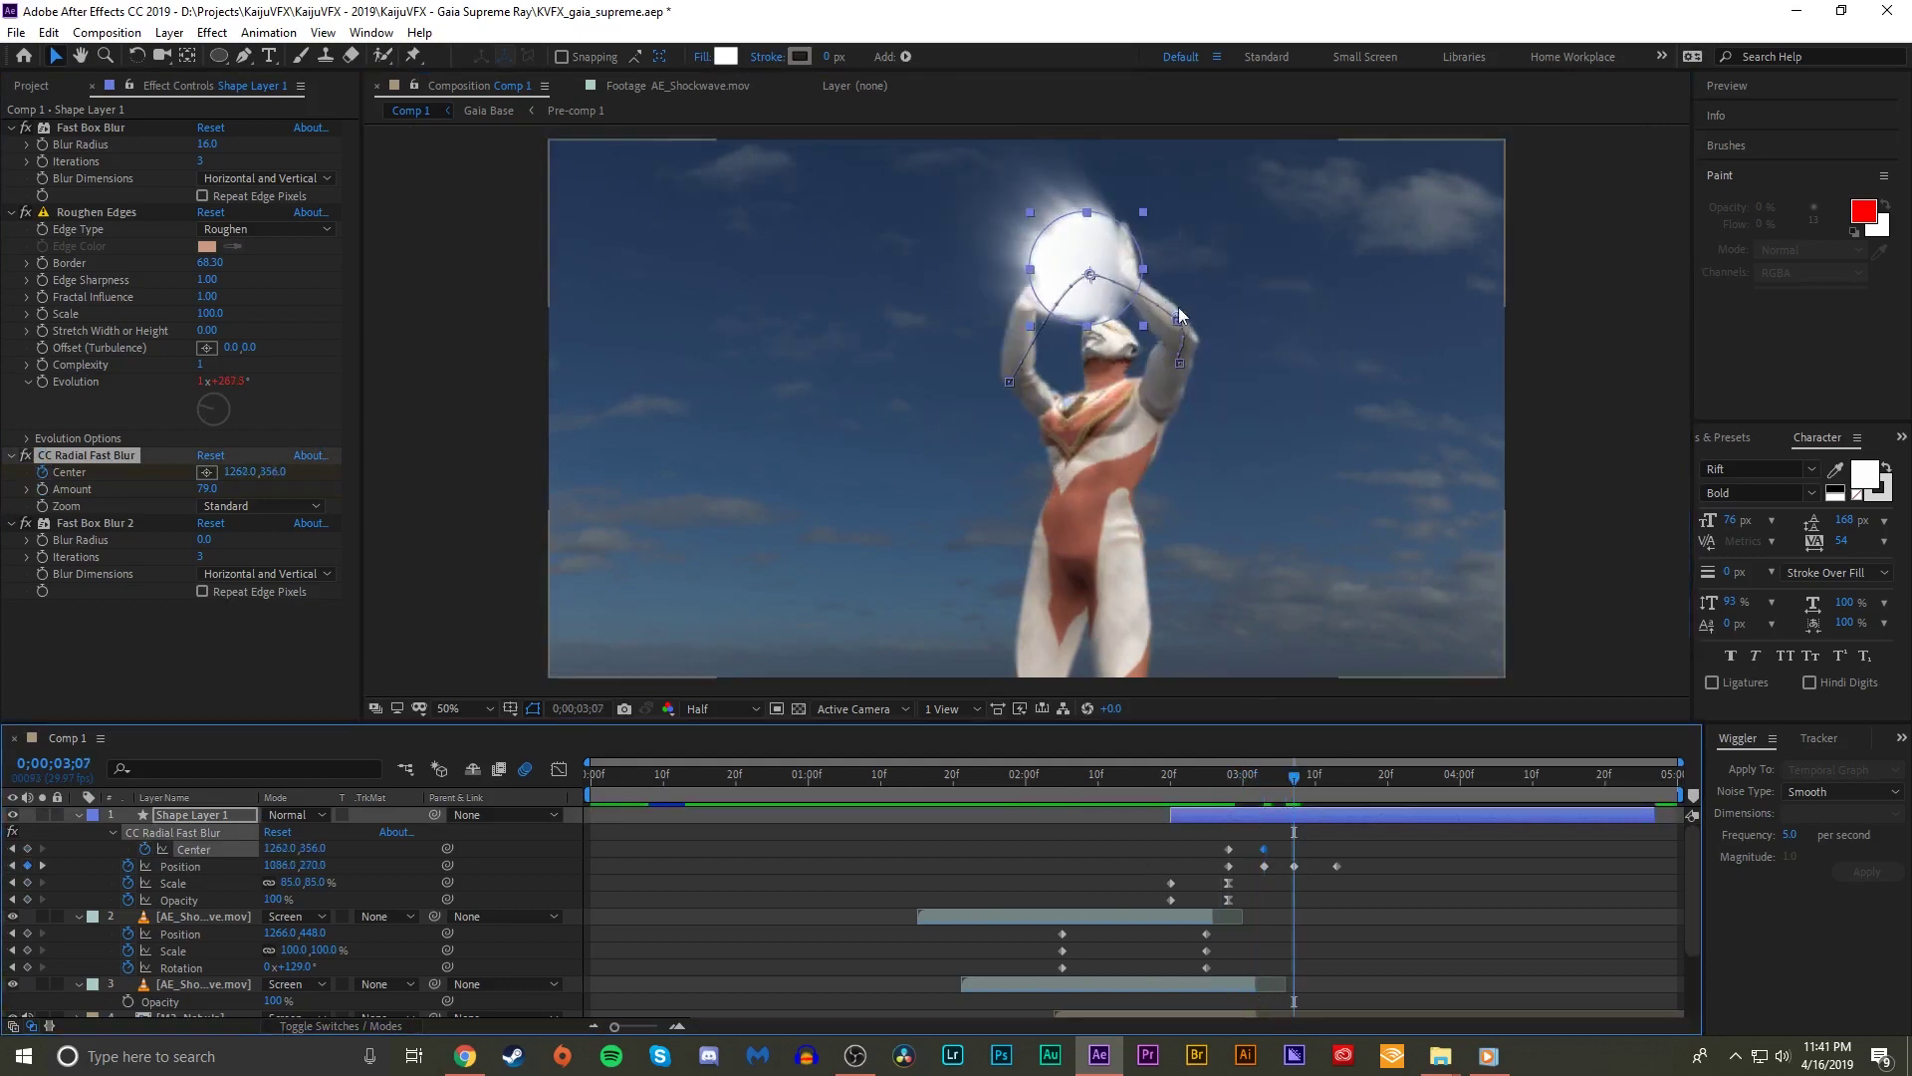
drag(1176, 315, 1086, 269)
click(1337, 775)
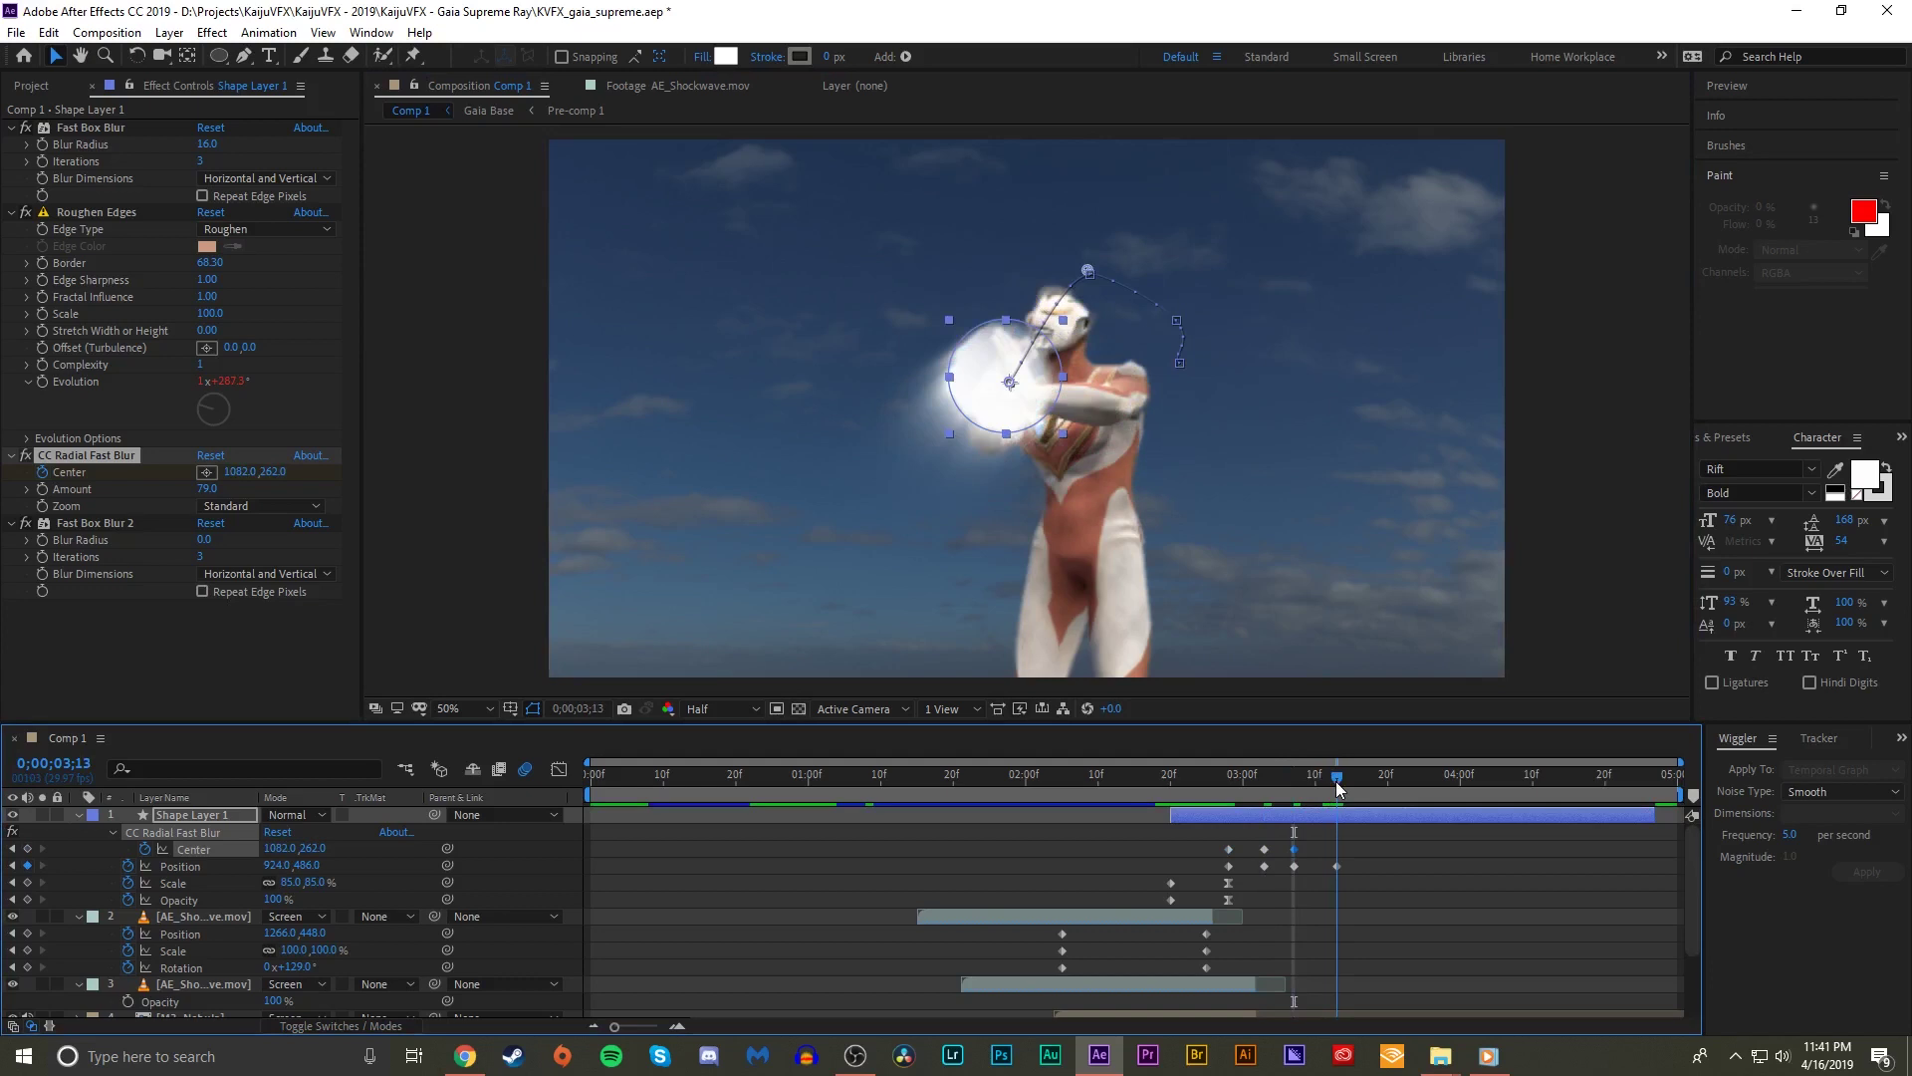
drag(1087, 270, 1014, 378)
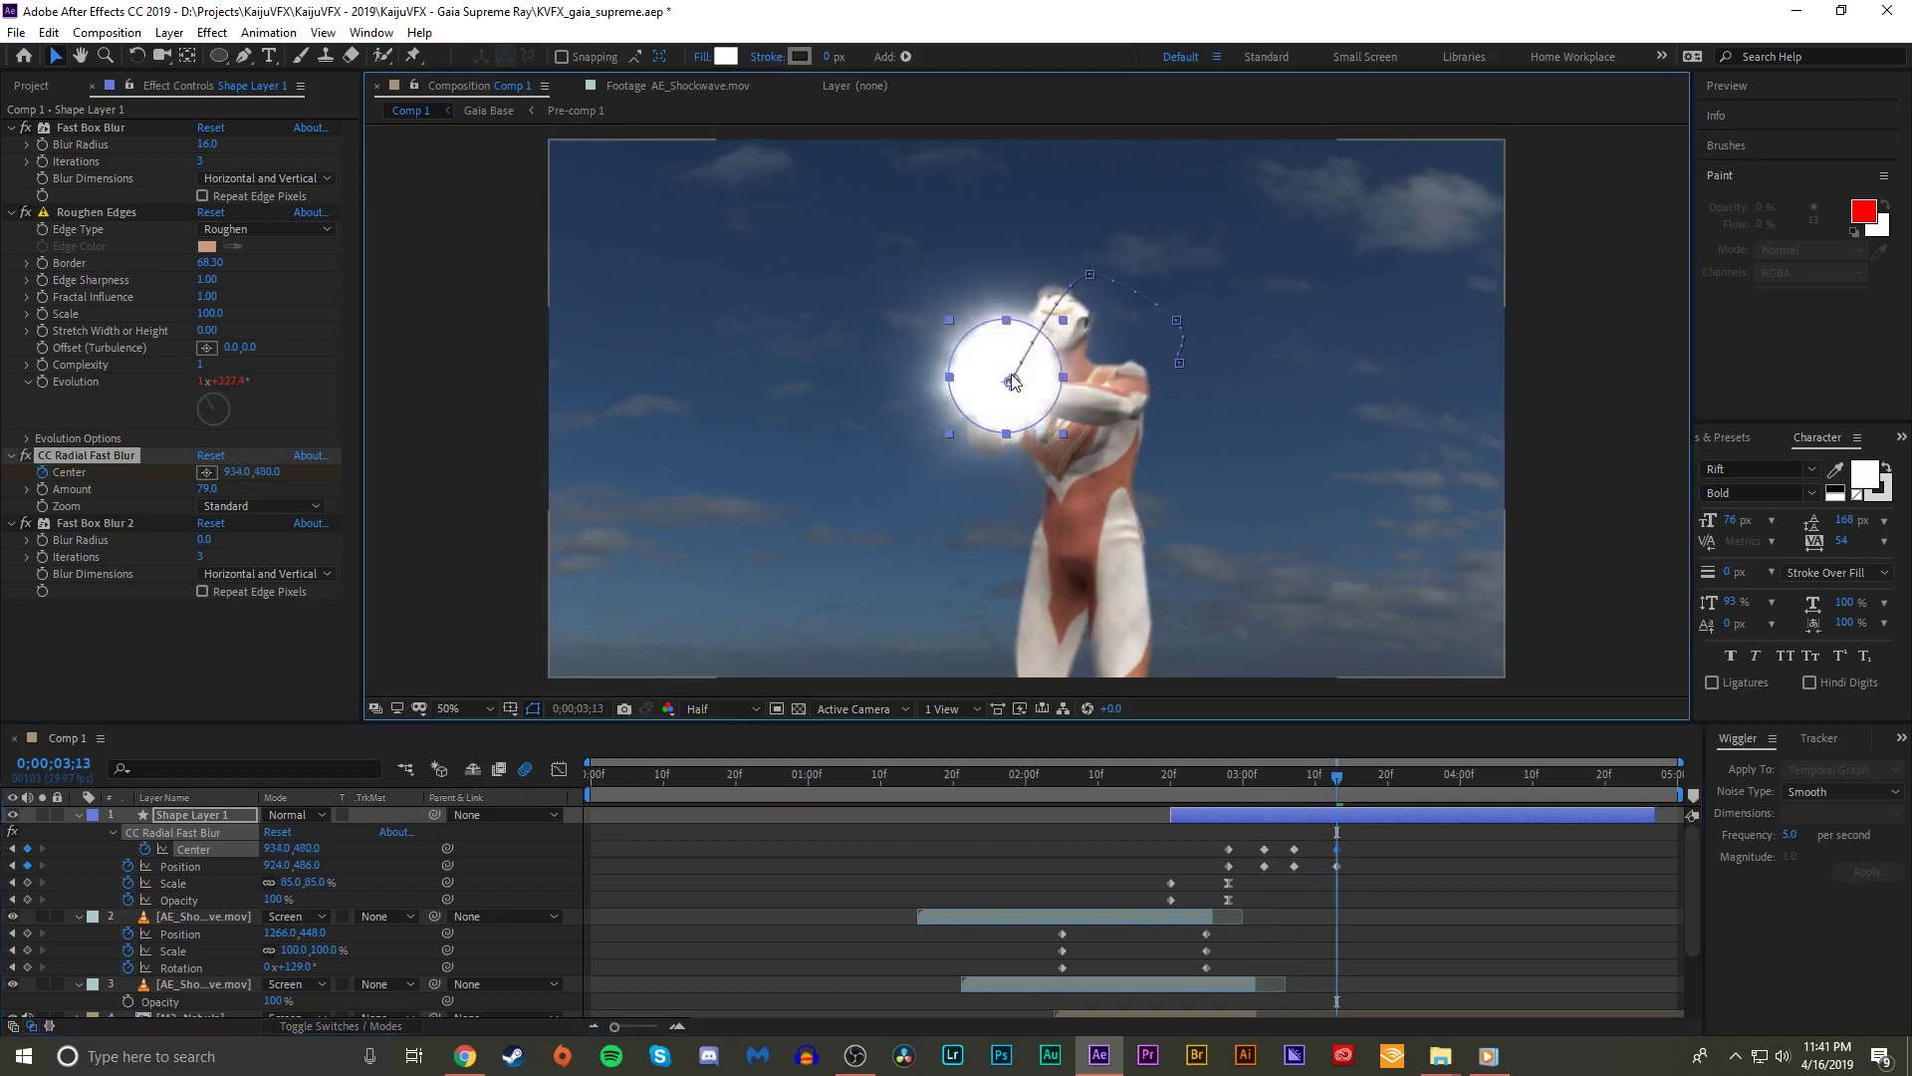
- Keyframe the CC Radial Fast Blur Amount from 0;00;02;28, reaching 90 at 0;00;03;13
click(42, 489)
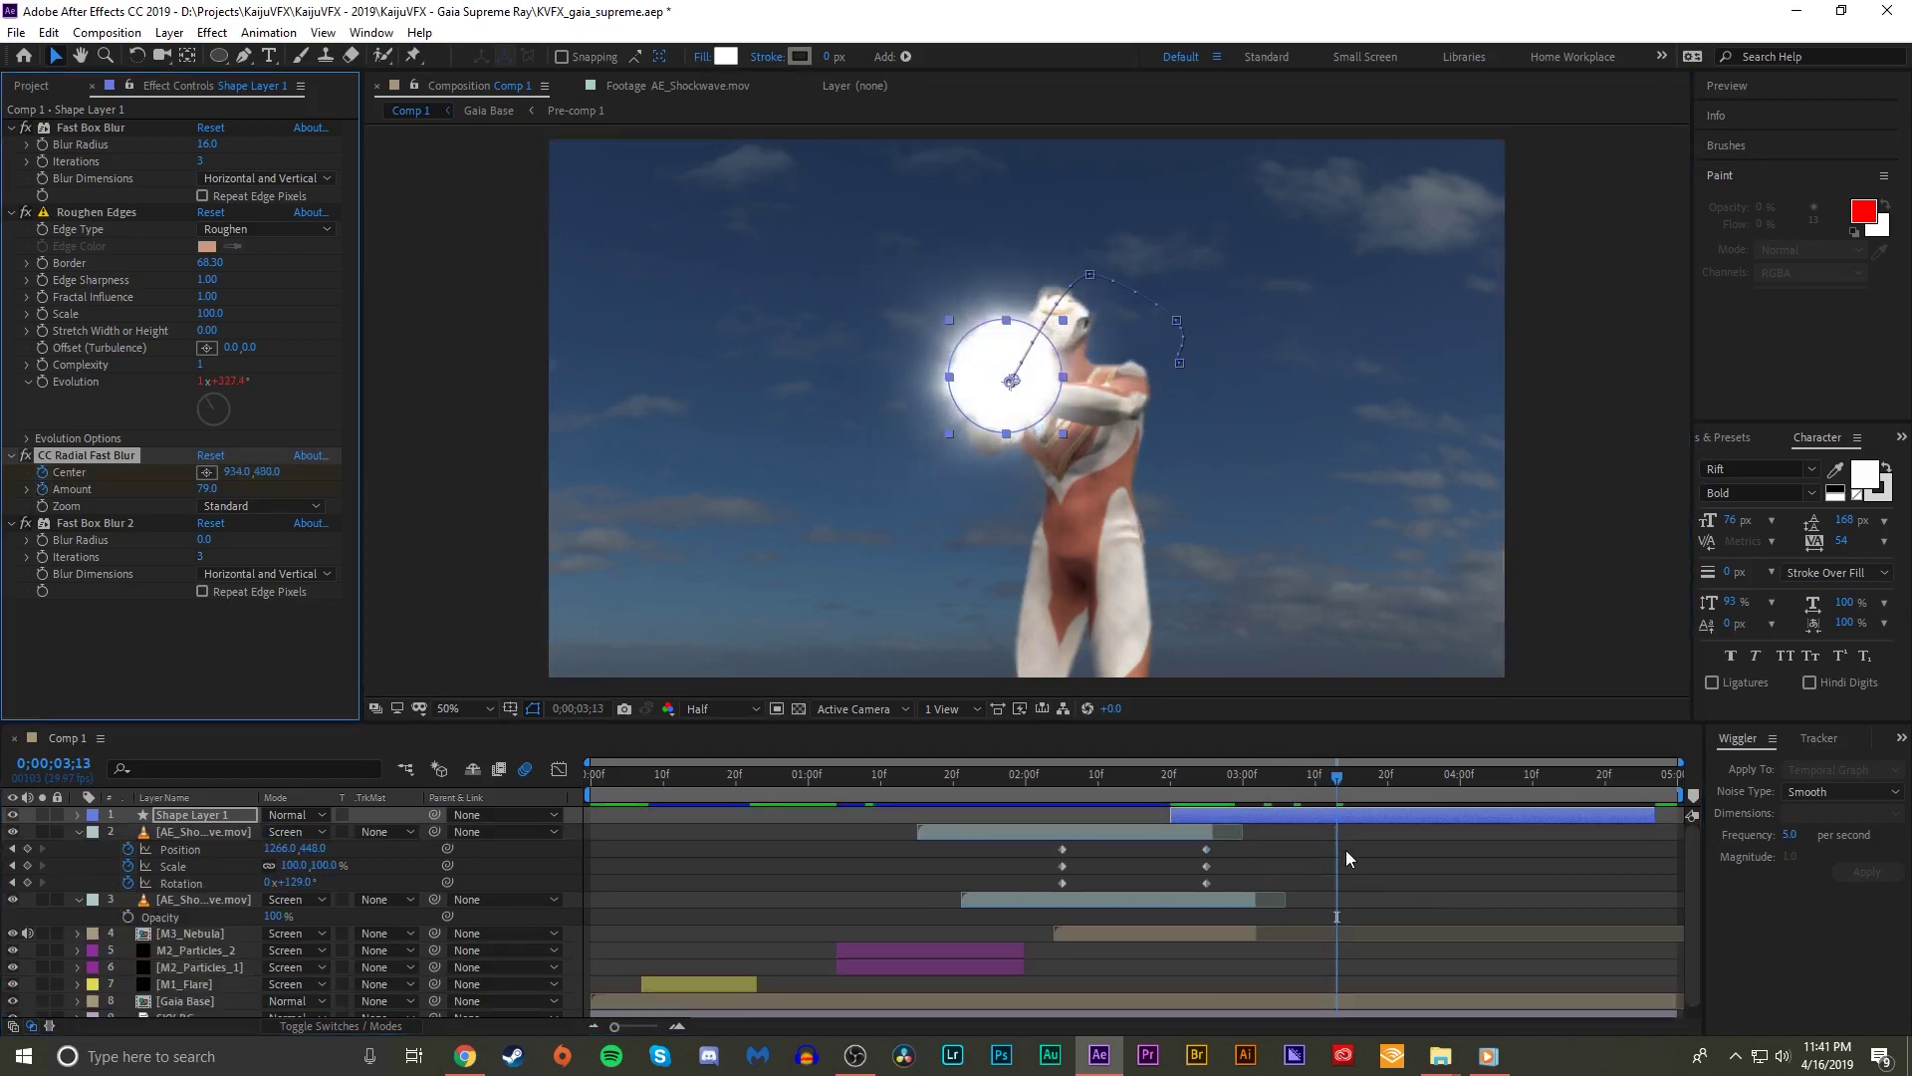
drag(1239, 869, 1228, 868)
drag(273, 864, 286, 866)
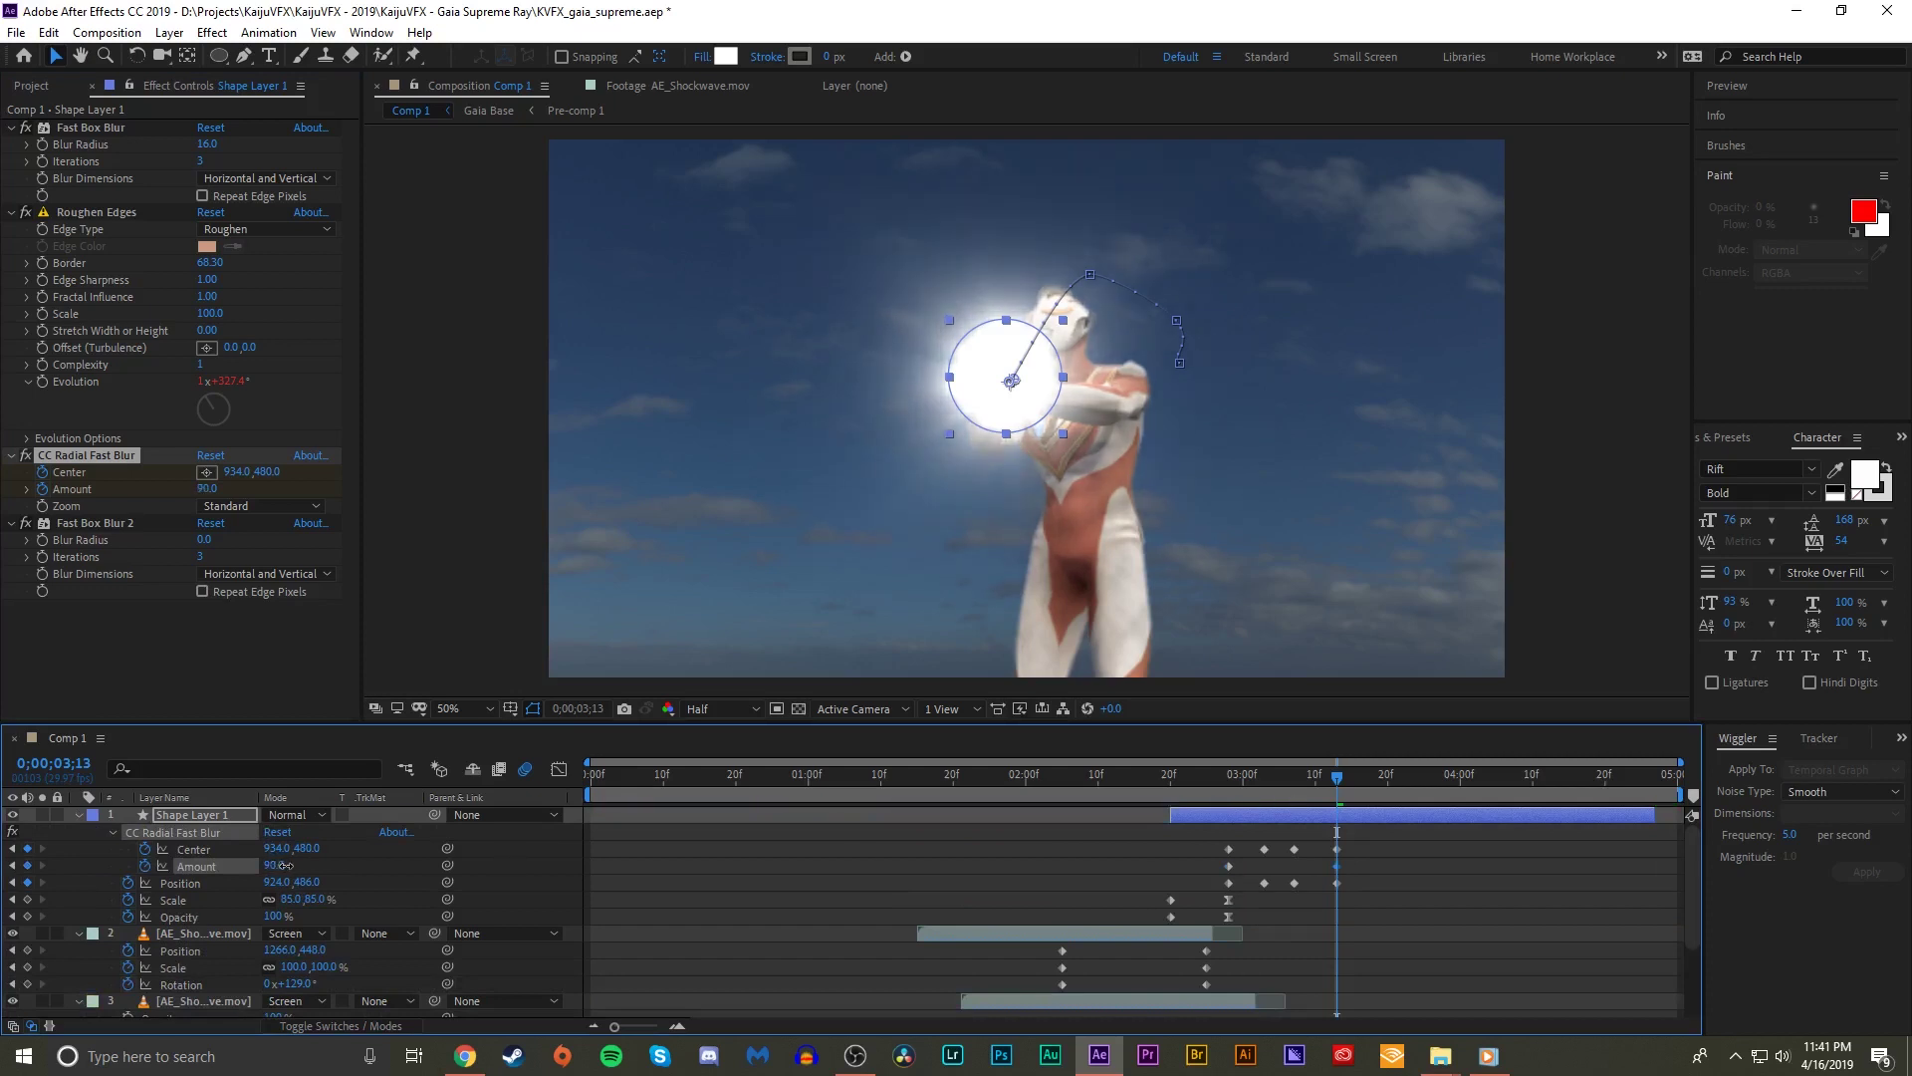
- Start keyframing the second Fast Box Blur's Blur Radius, placing its first keyframe at 0;00;02;28
click(44, 543)
key(u)
key(u)
drag(1337, 900, 1237, 893)
- Apply Easy Ease to the ball's ending Center, Amount and Position keyframes at 0;00;03;13
drag(1228, 798, 1335, 939)
drag(1349, 842, 1335, 886)
key(F9)
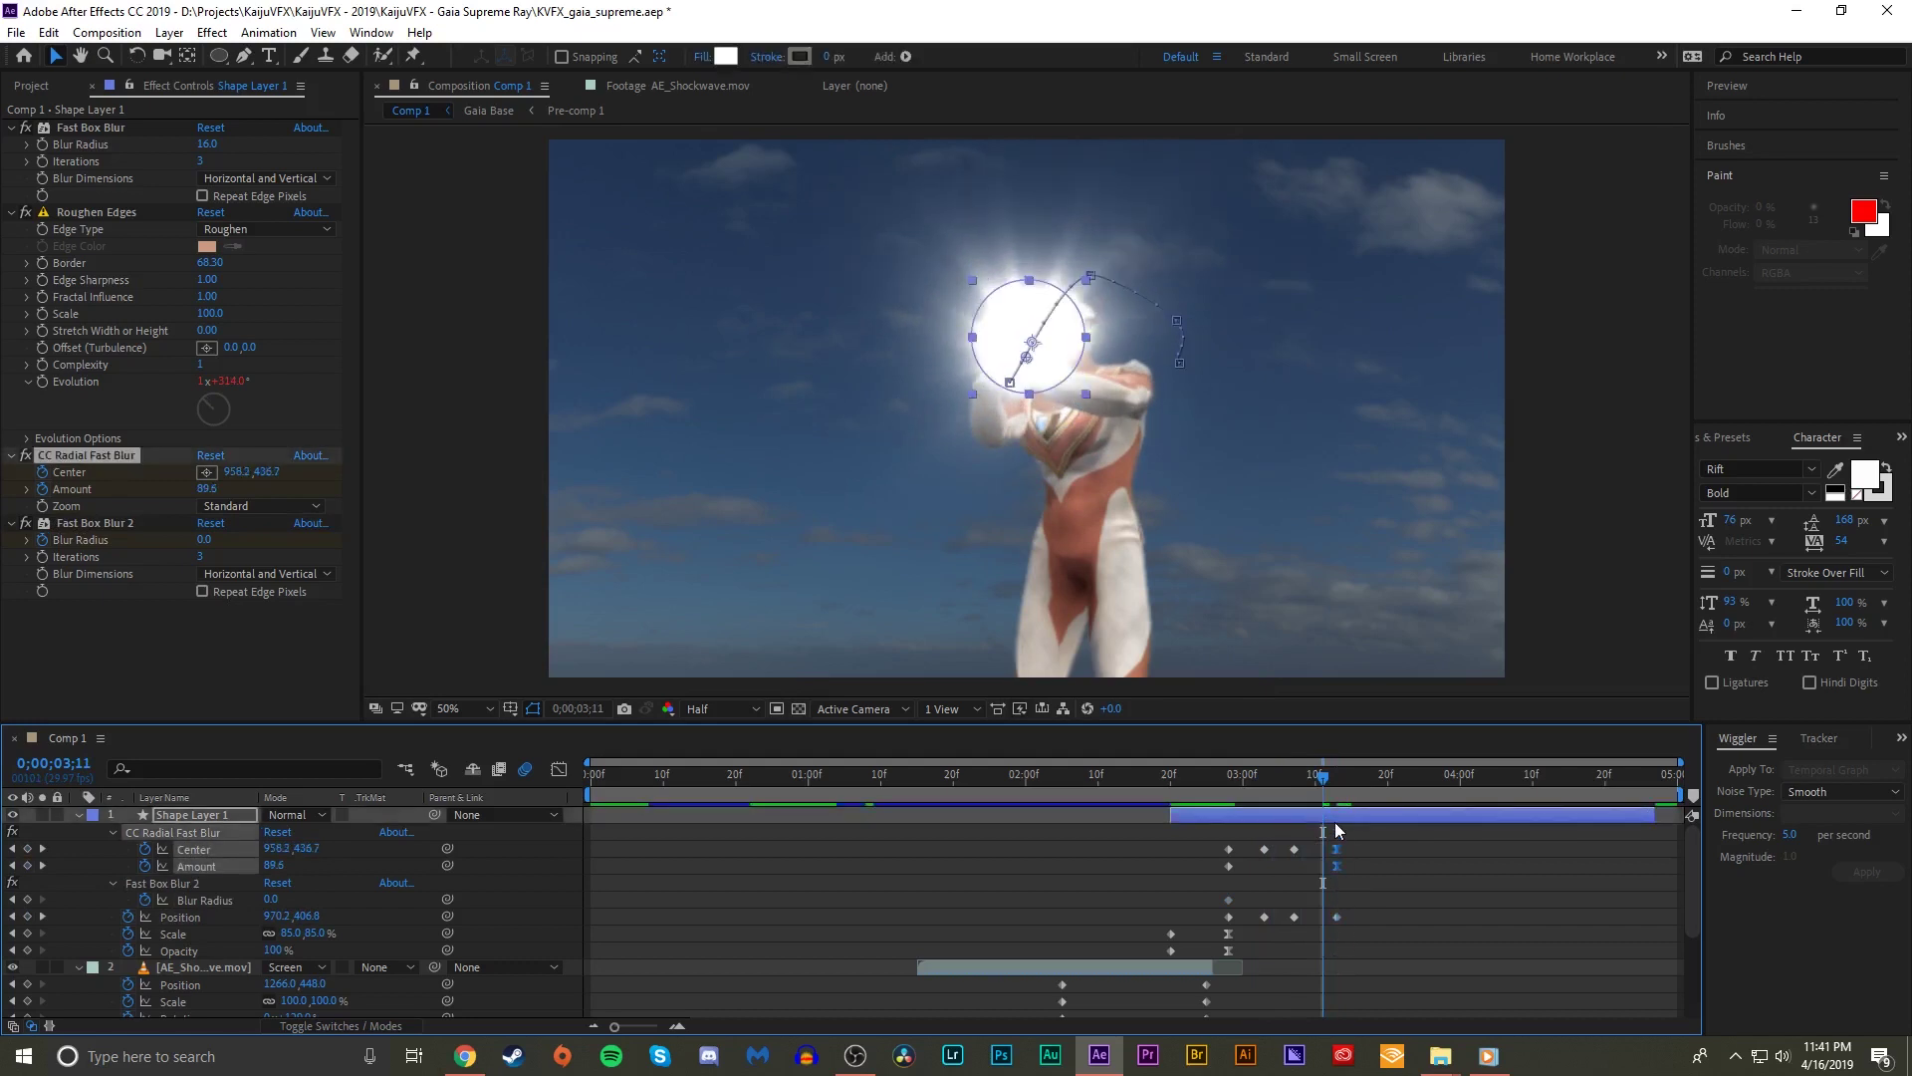
click(1337, 917)
key(F10)
key(F9)
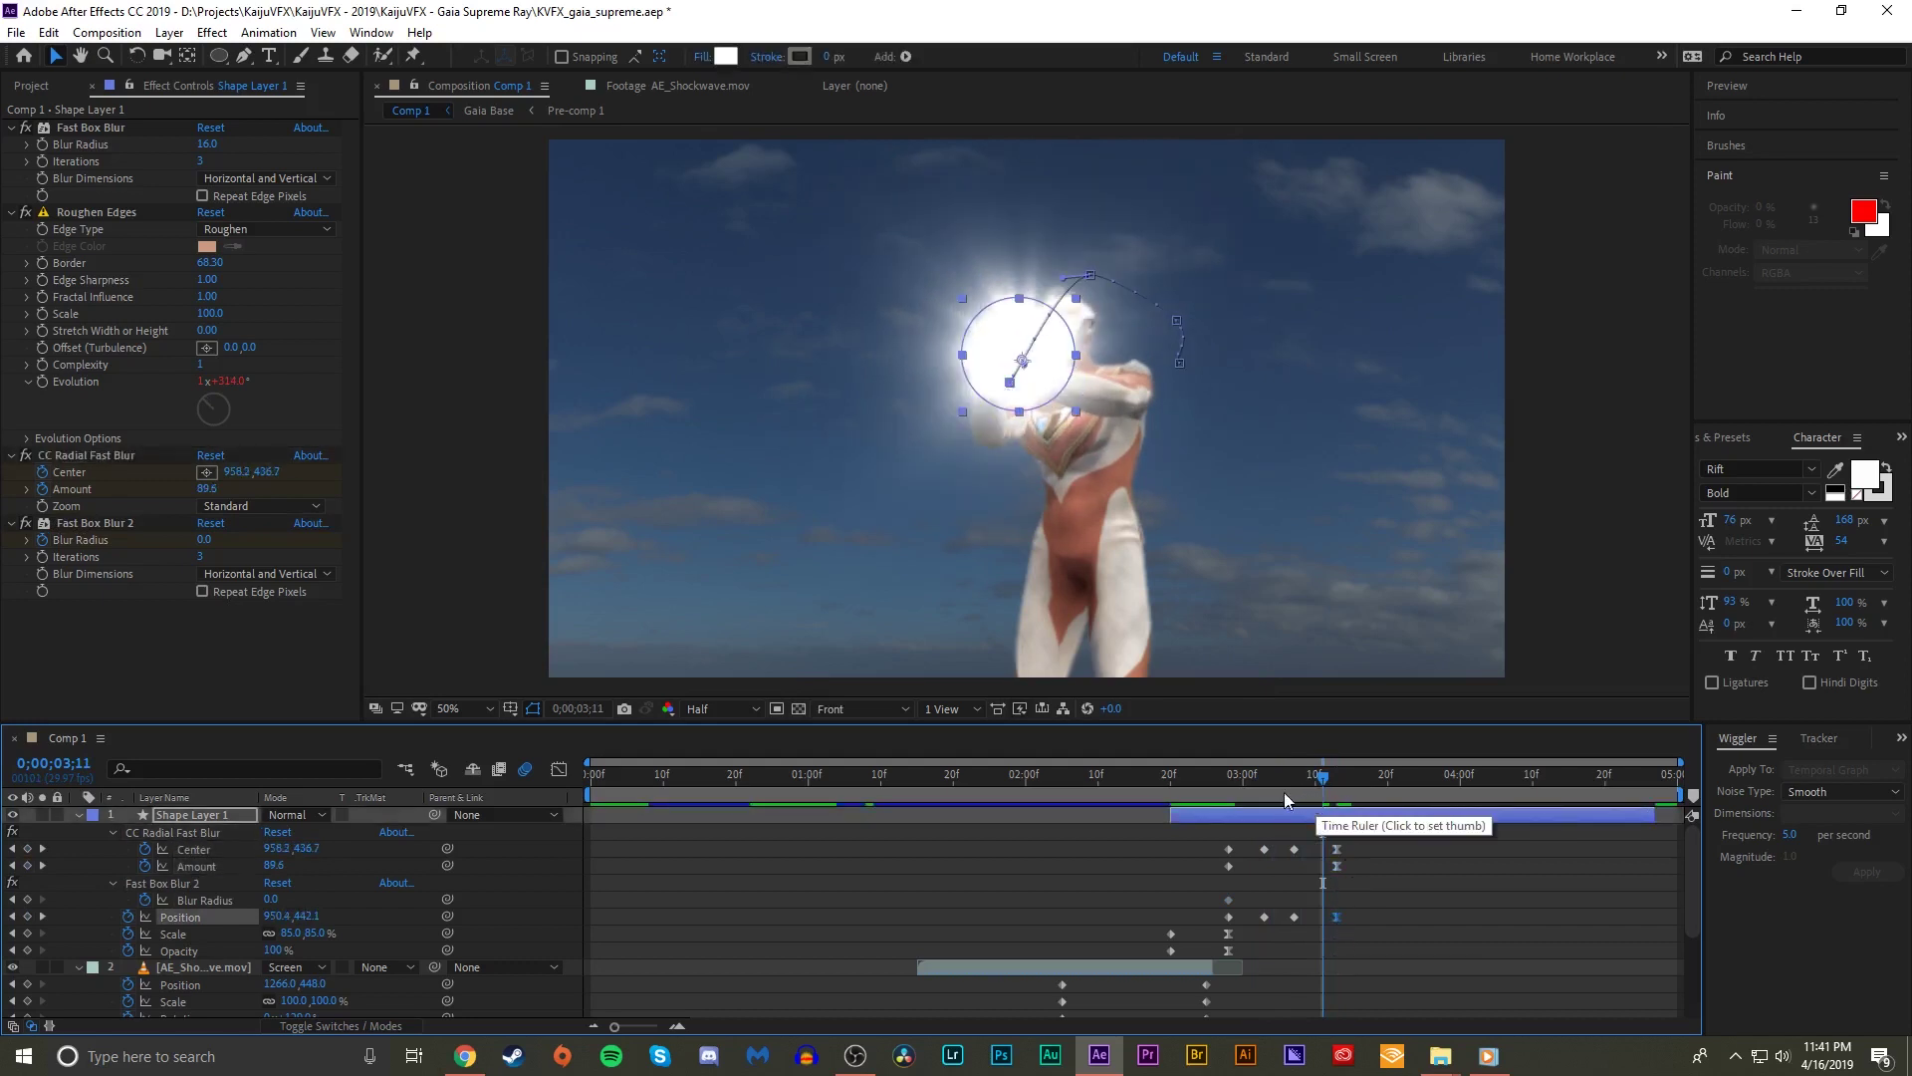
- Raise the second Fast Box Blur's radius to 87 and retime its keyframes to run from 0;00;03;07 to about 0;00;03;14
click(1223, 778)
drag(1253, 775, 1337, 777)
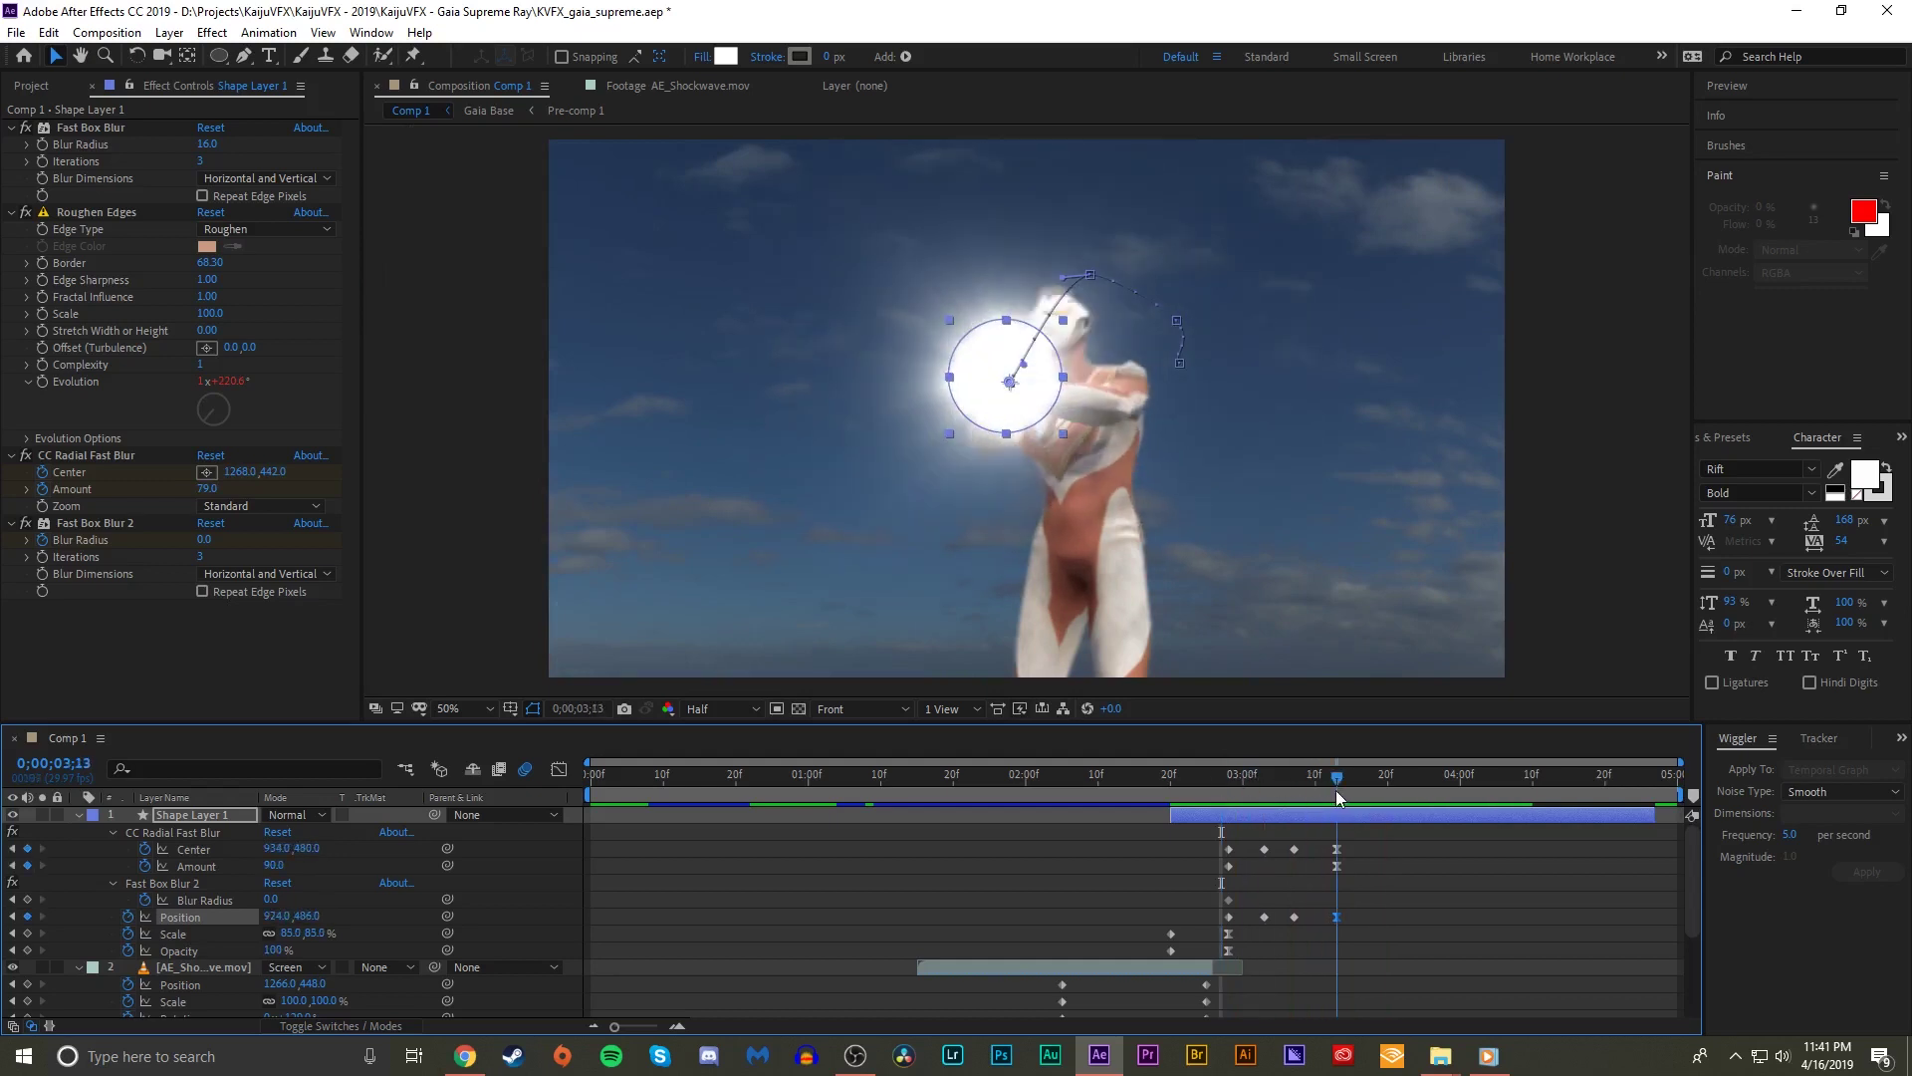
drag(279, 901, 356, 883)
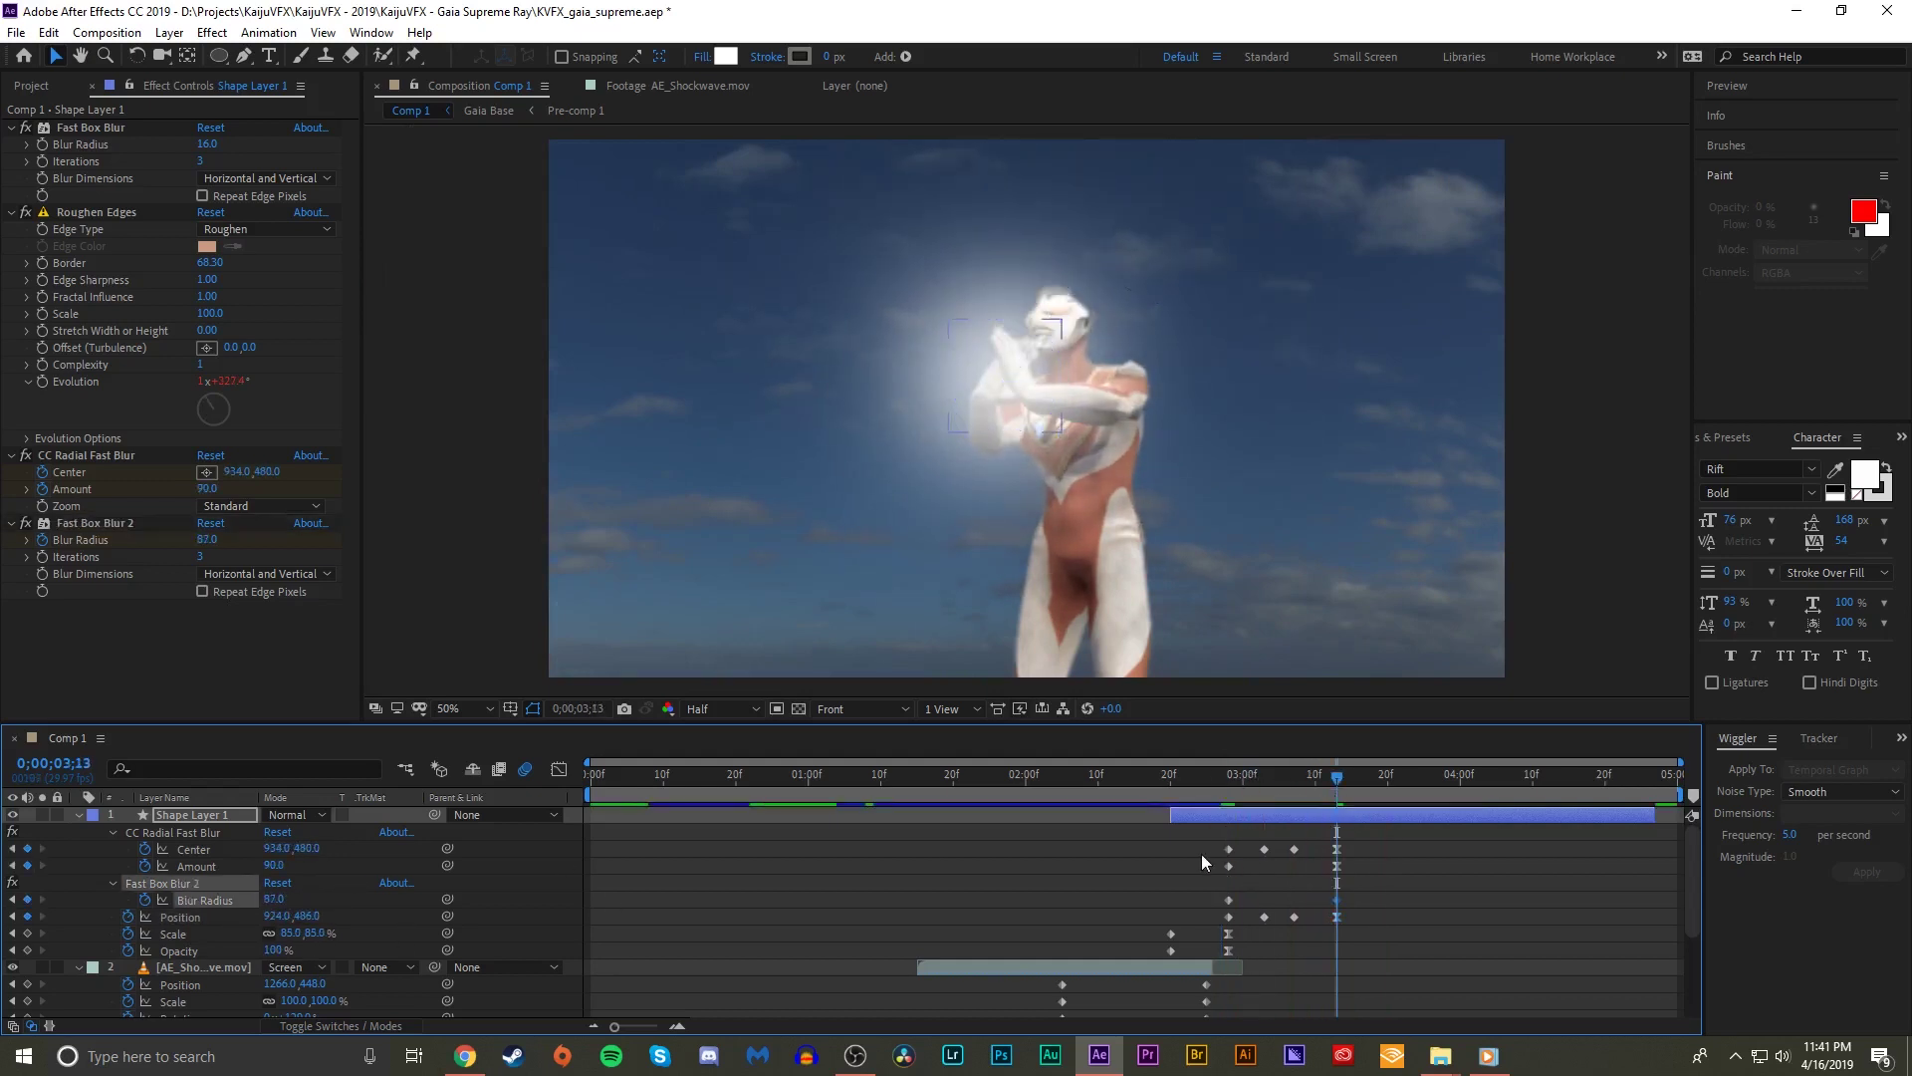
click(1193, 783)
drag(1193, 783, 1330, 783)
drag(1228, 899, 1344, 899)
- Play the animation from the start to review how the energy ball moves and blurs out at the hands
click(636, 769)
key(space)
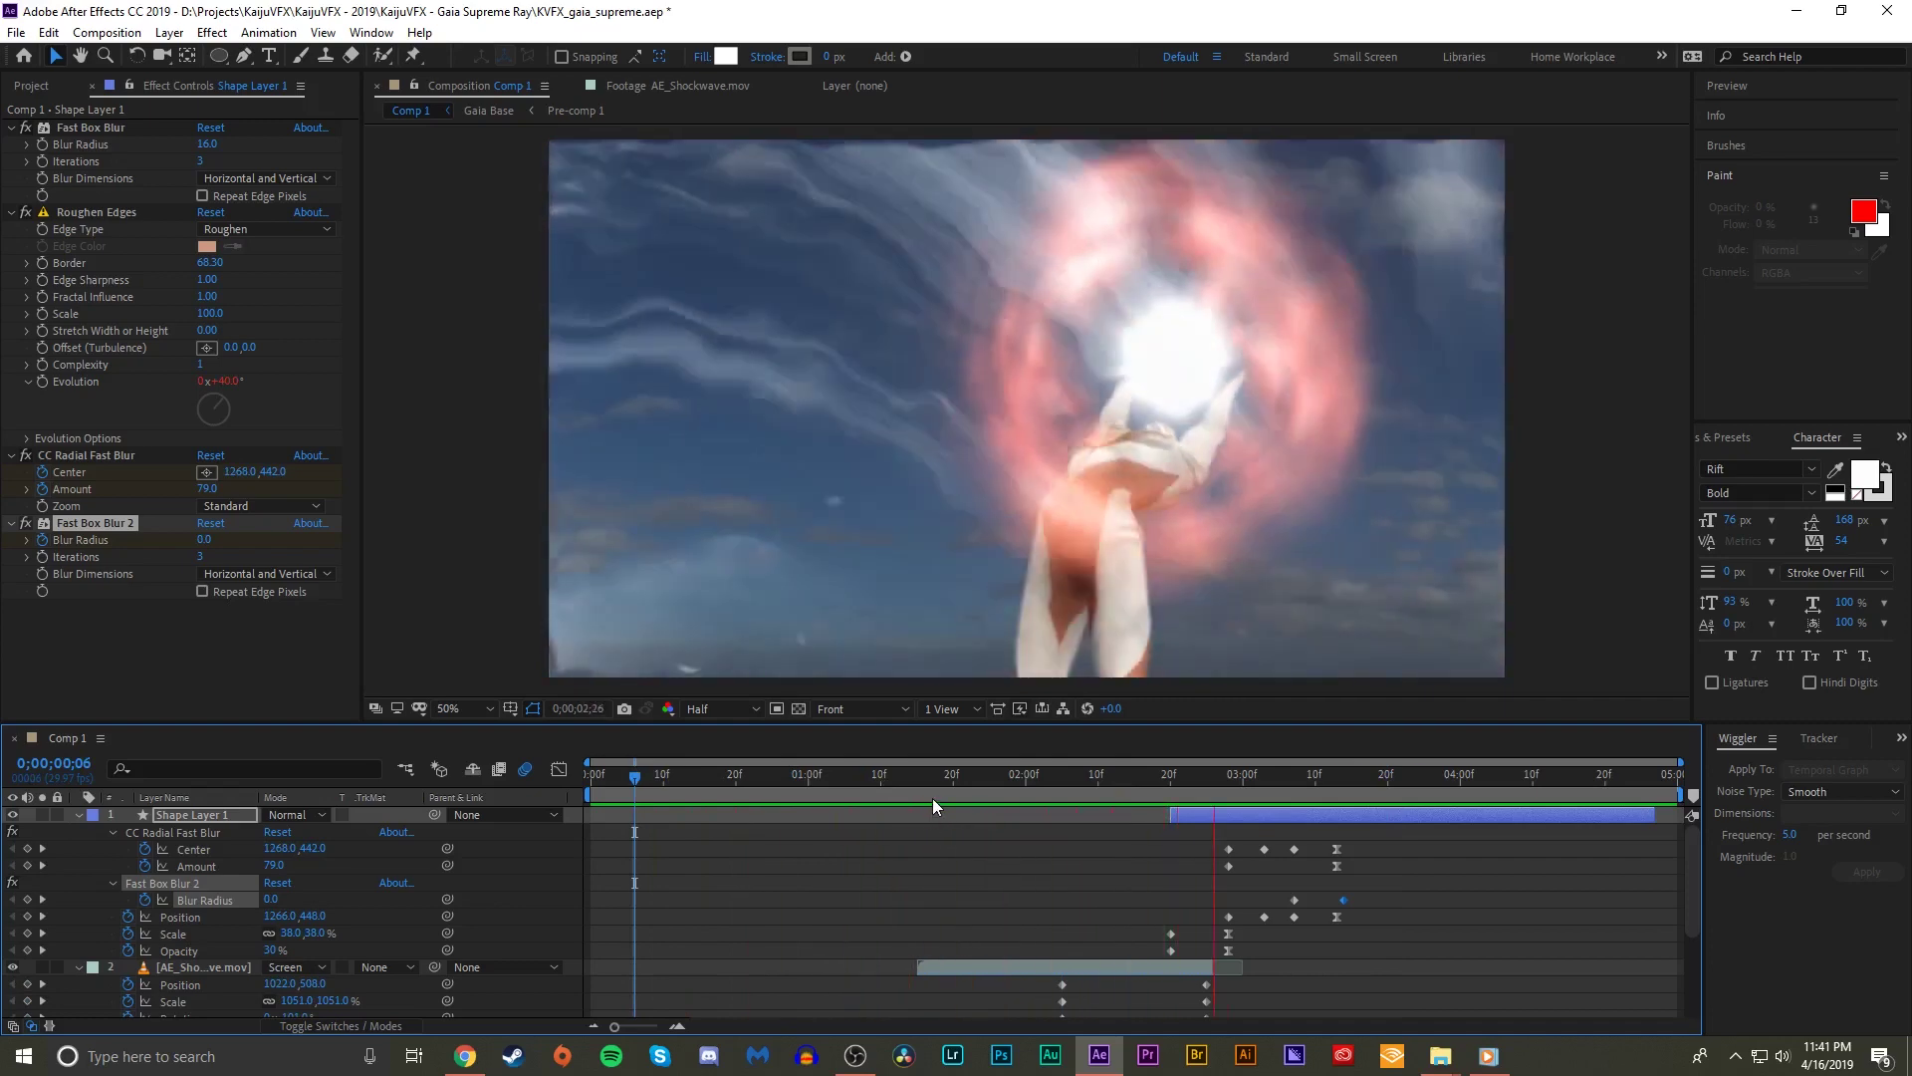
click(924, 775)
key(space)
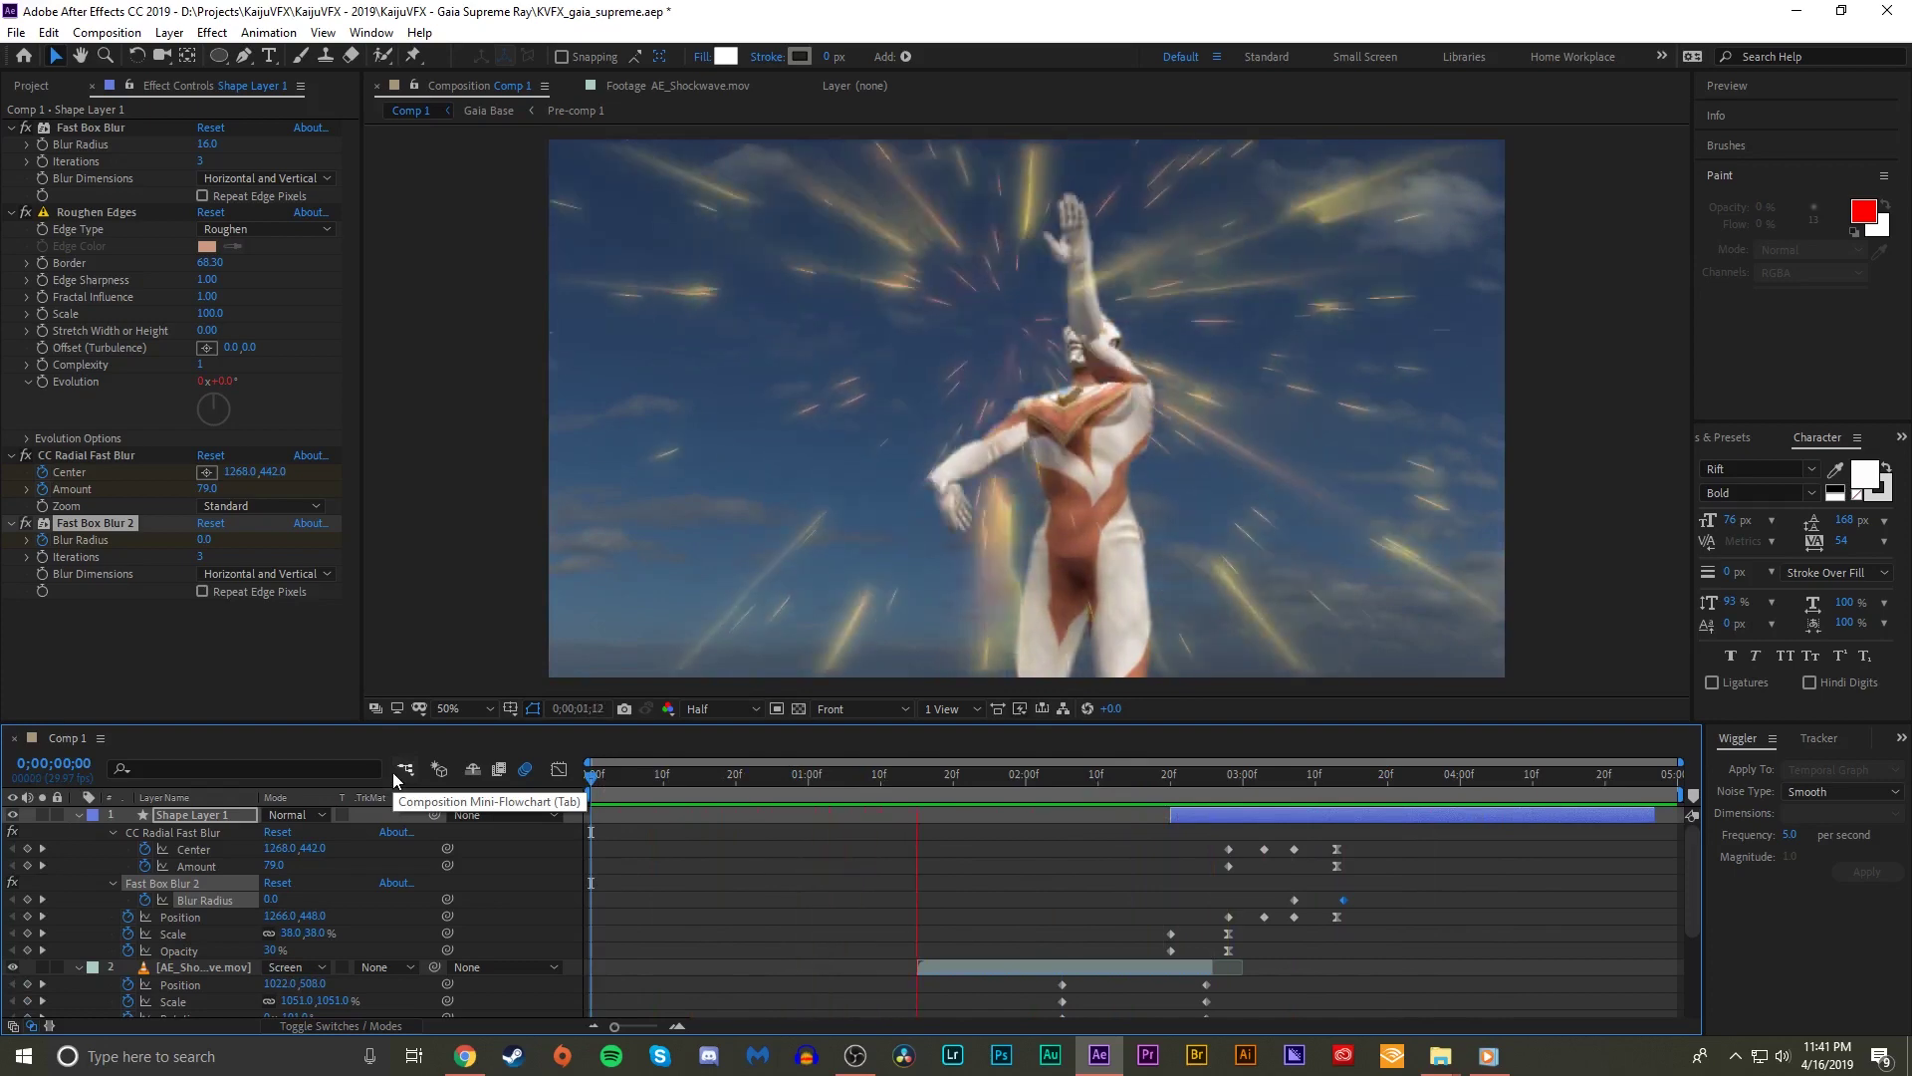
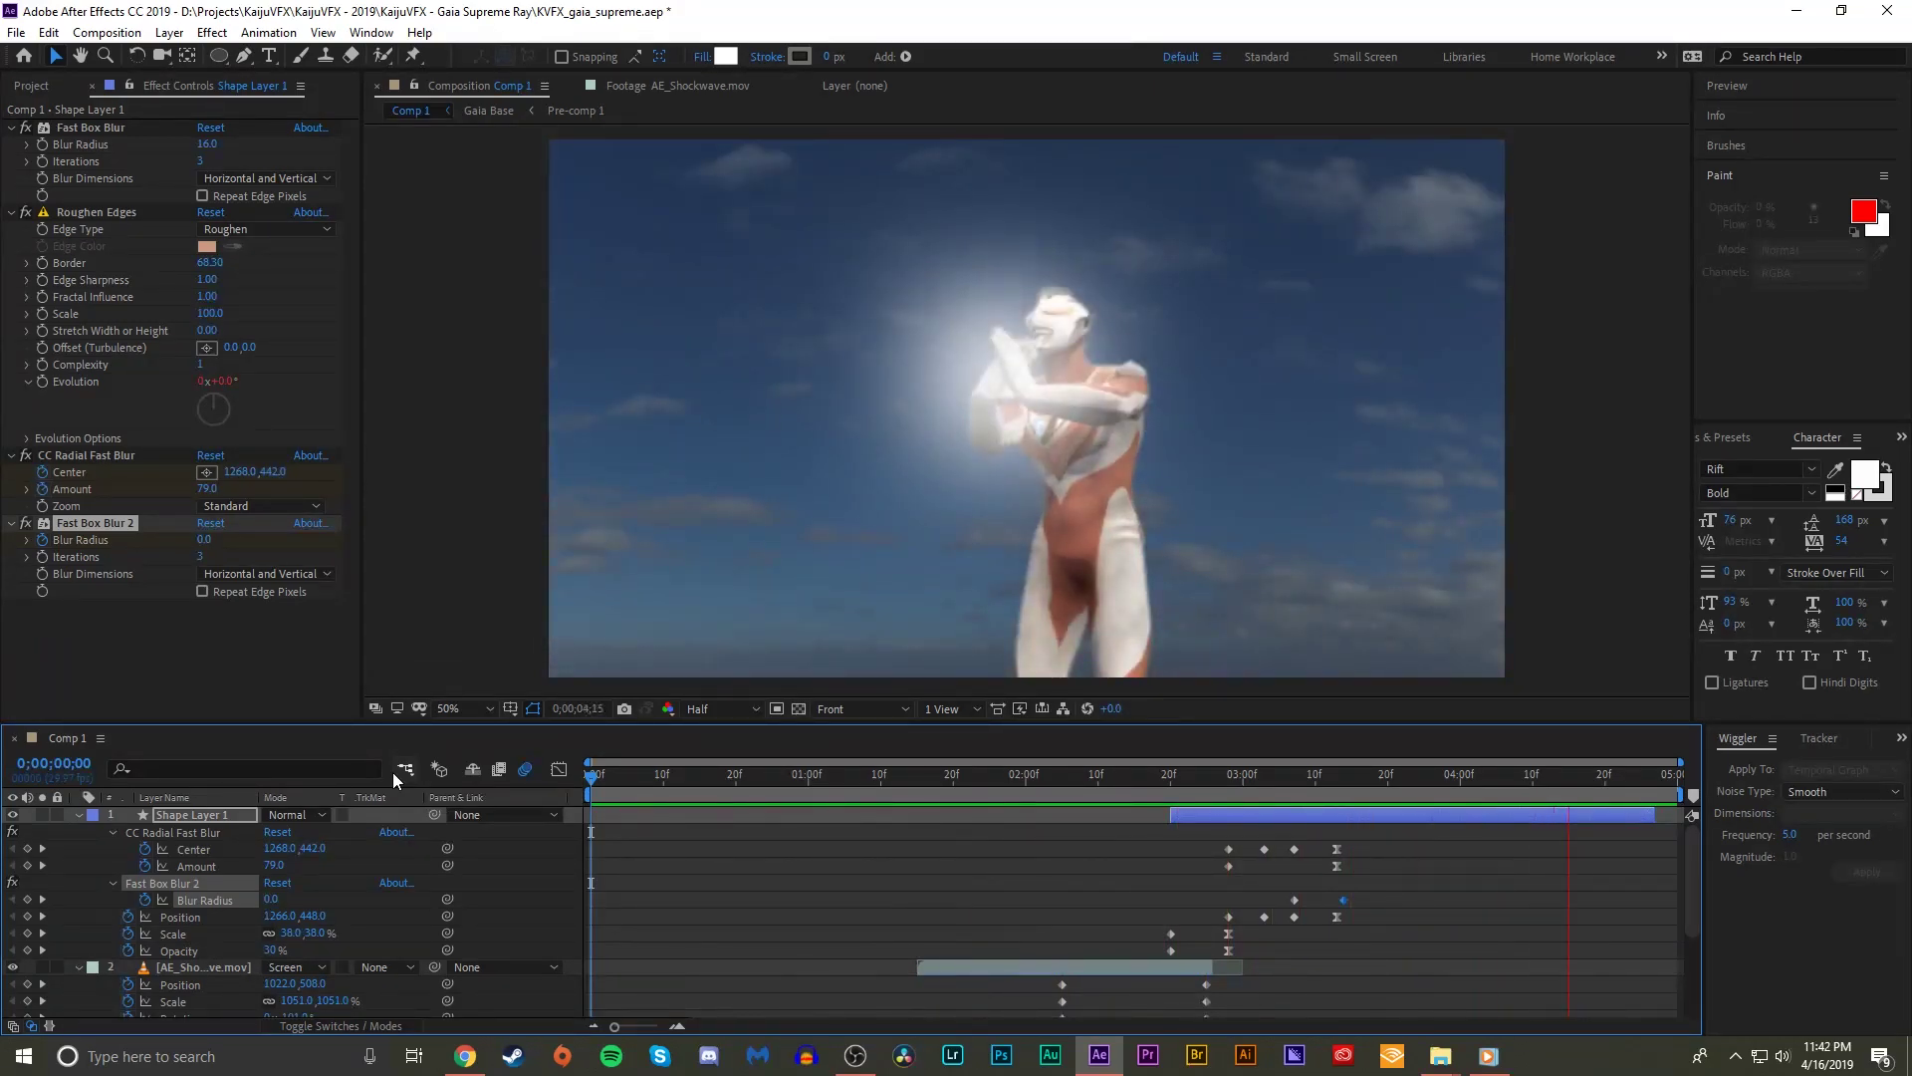
click(1185, 776)
drag(1199, 792, 1338, 783)
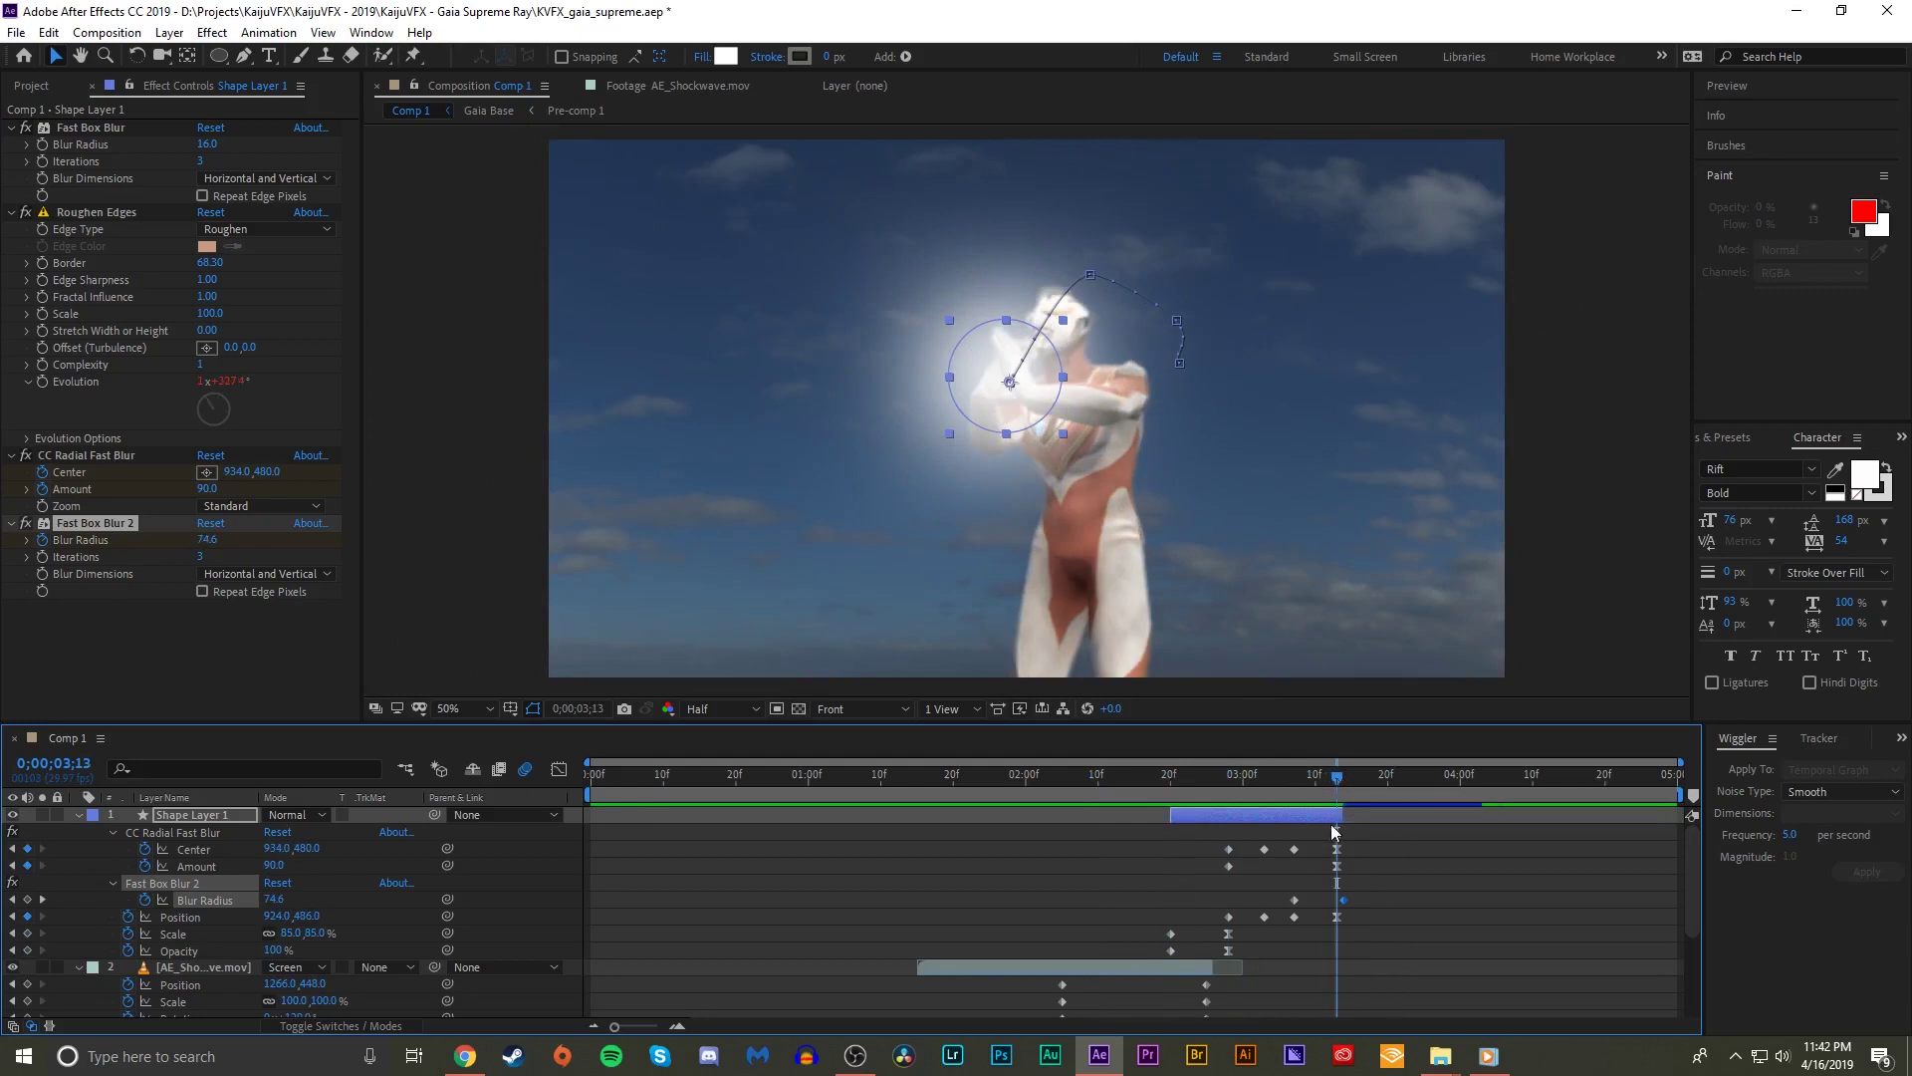
key(space)
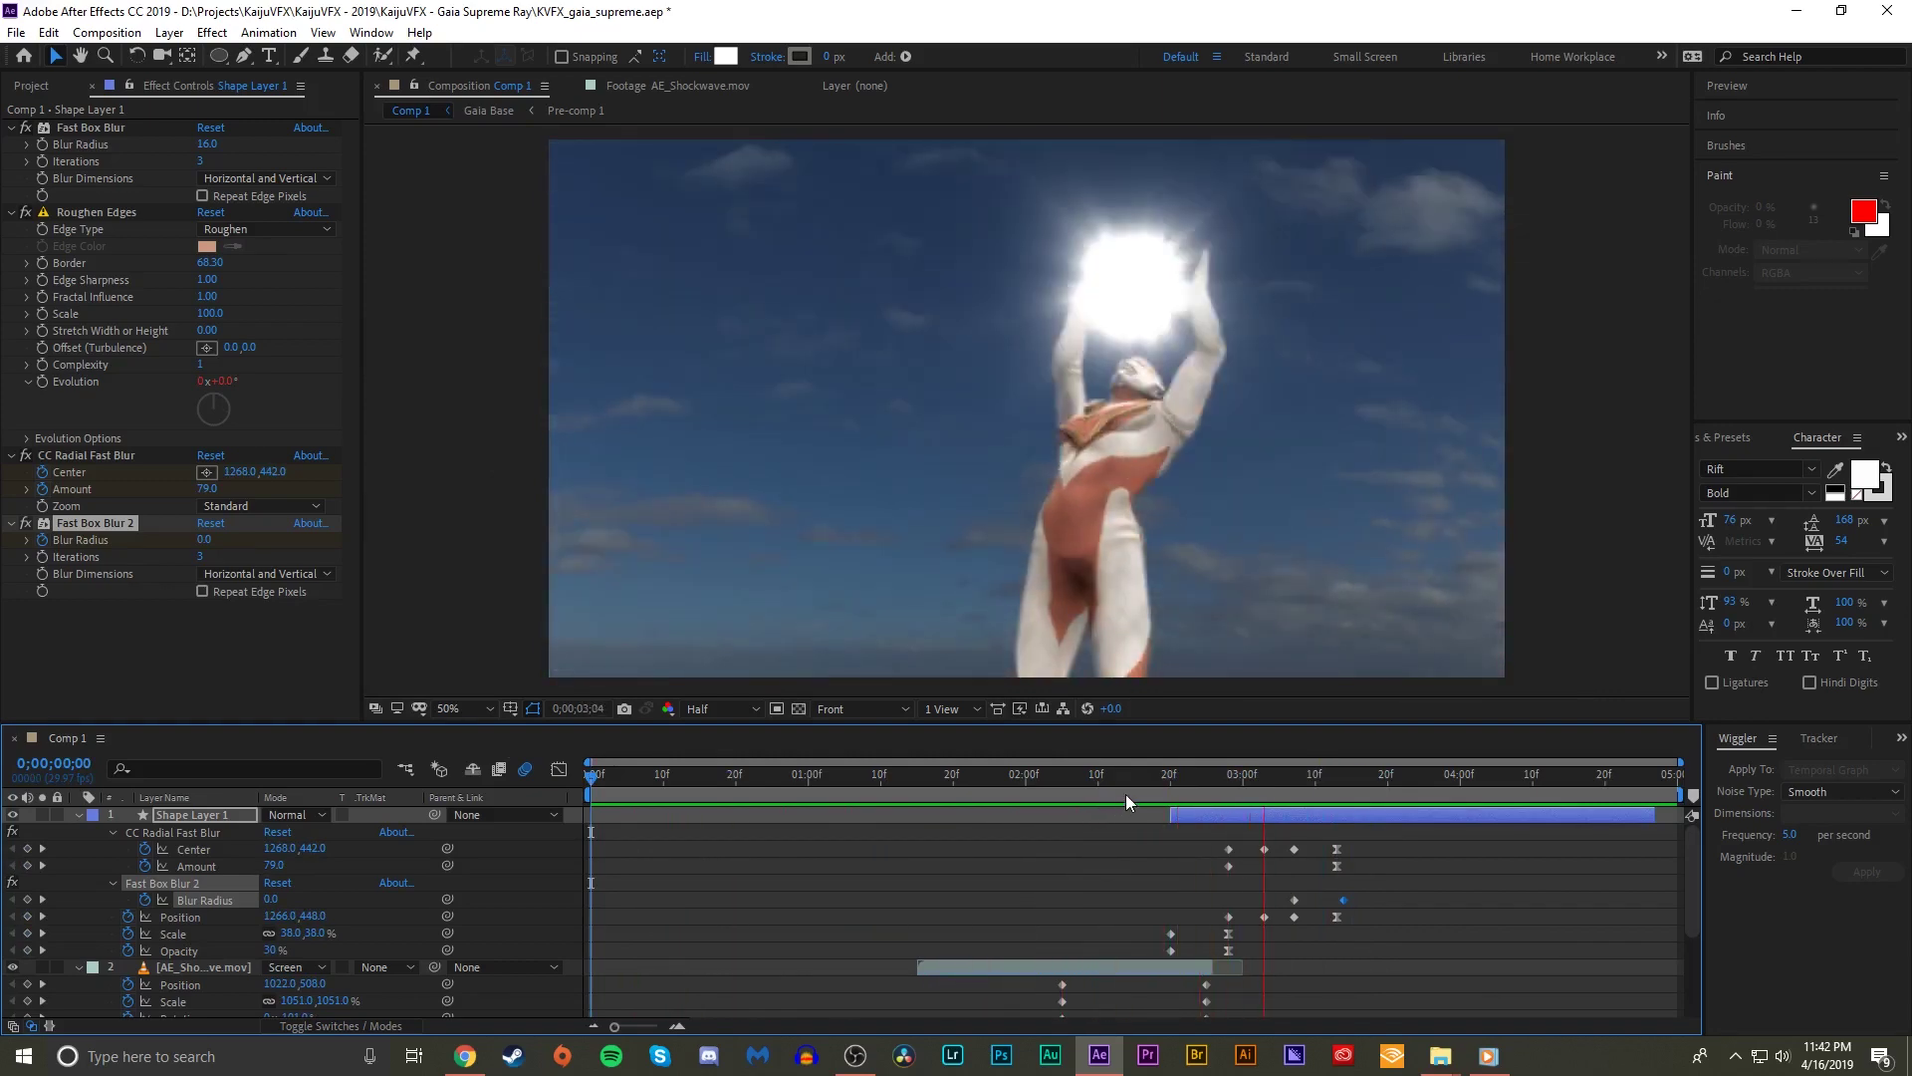
key(space)
- Create a 1920 × 1080 black solid named P4_Beam
click(1365, 790)
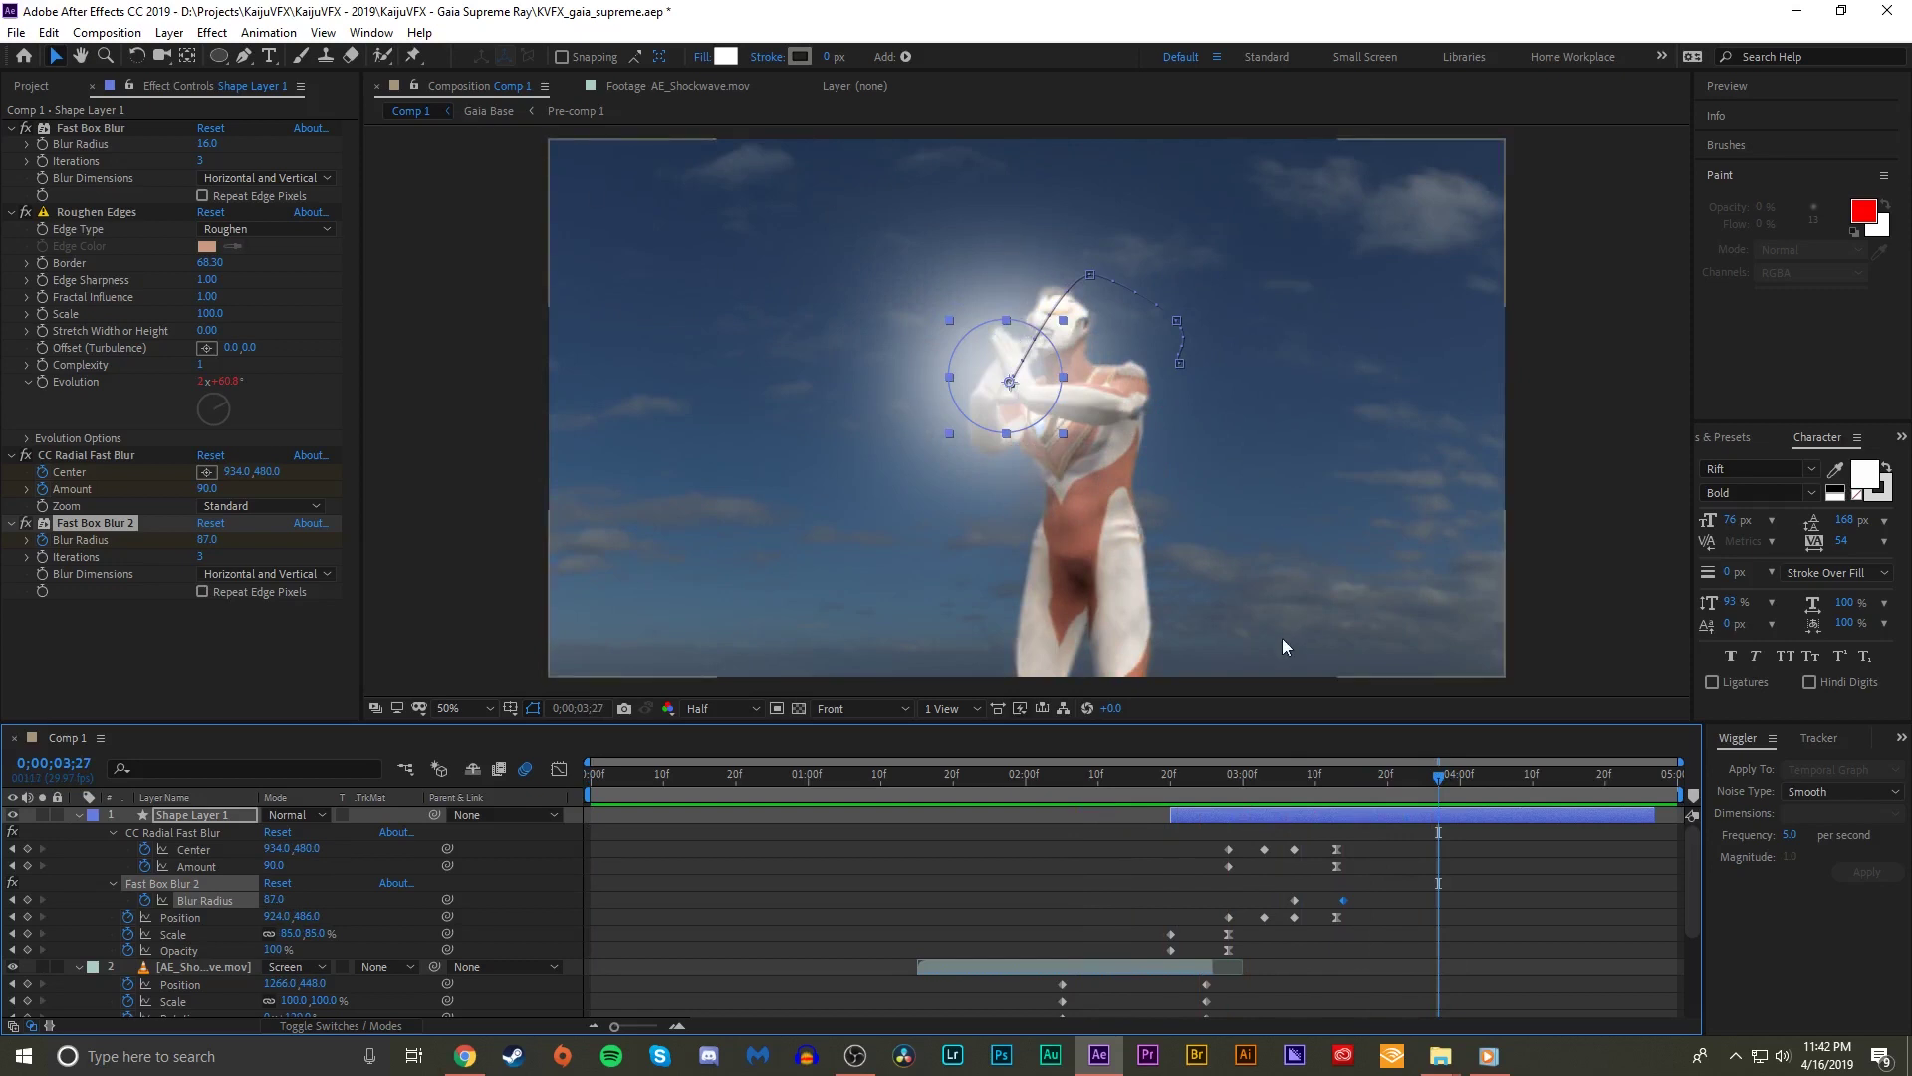
key(ctrl+y)
text(Beam)
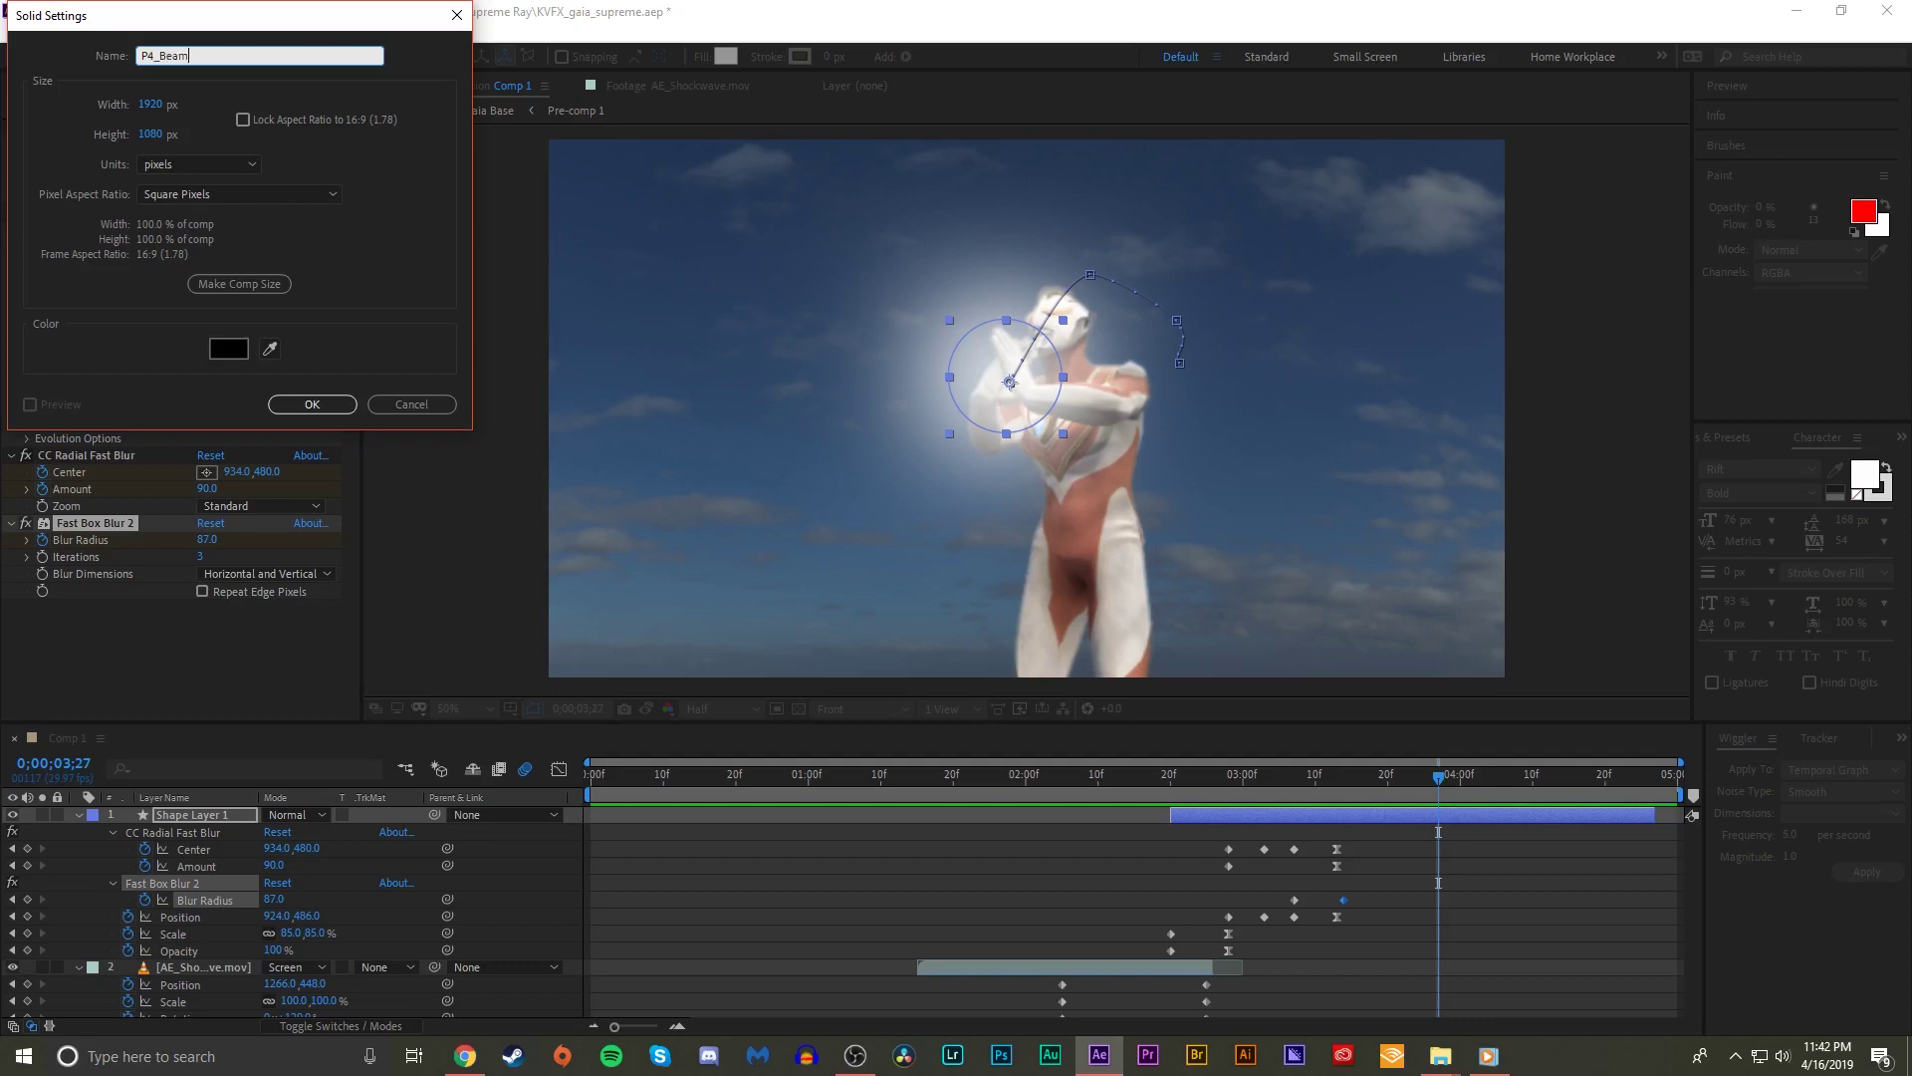
key(Return)
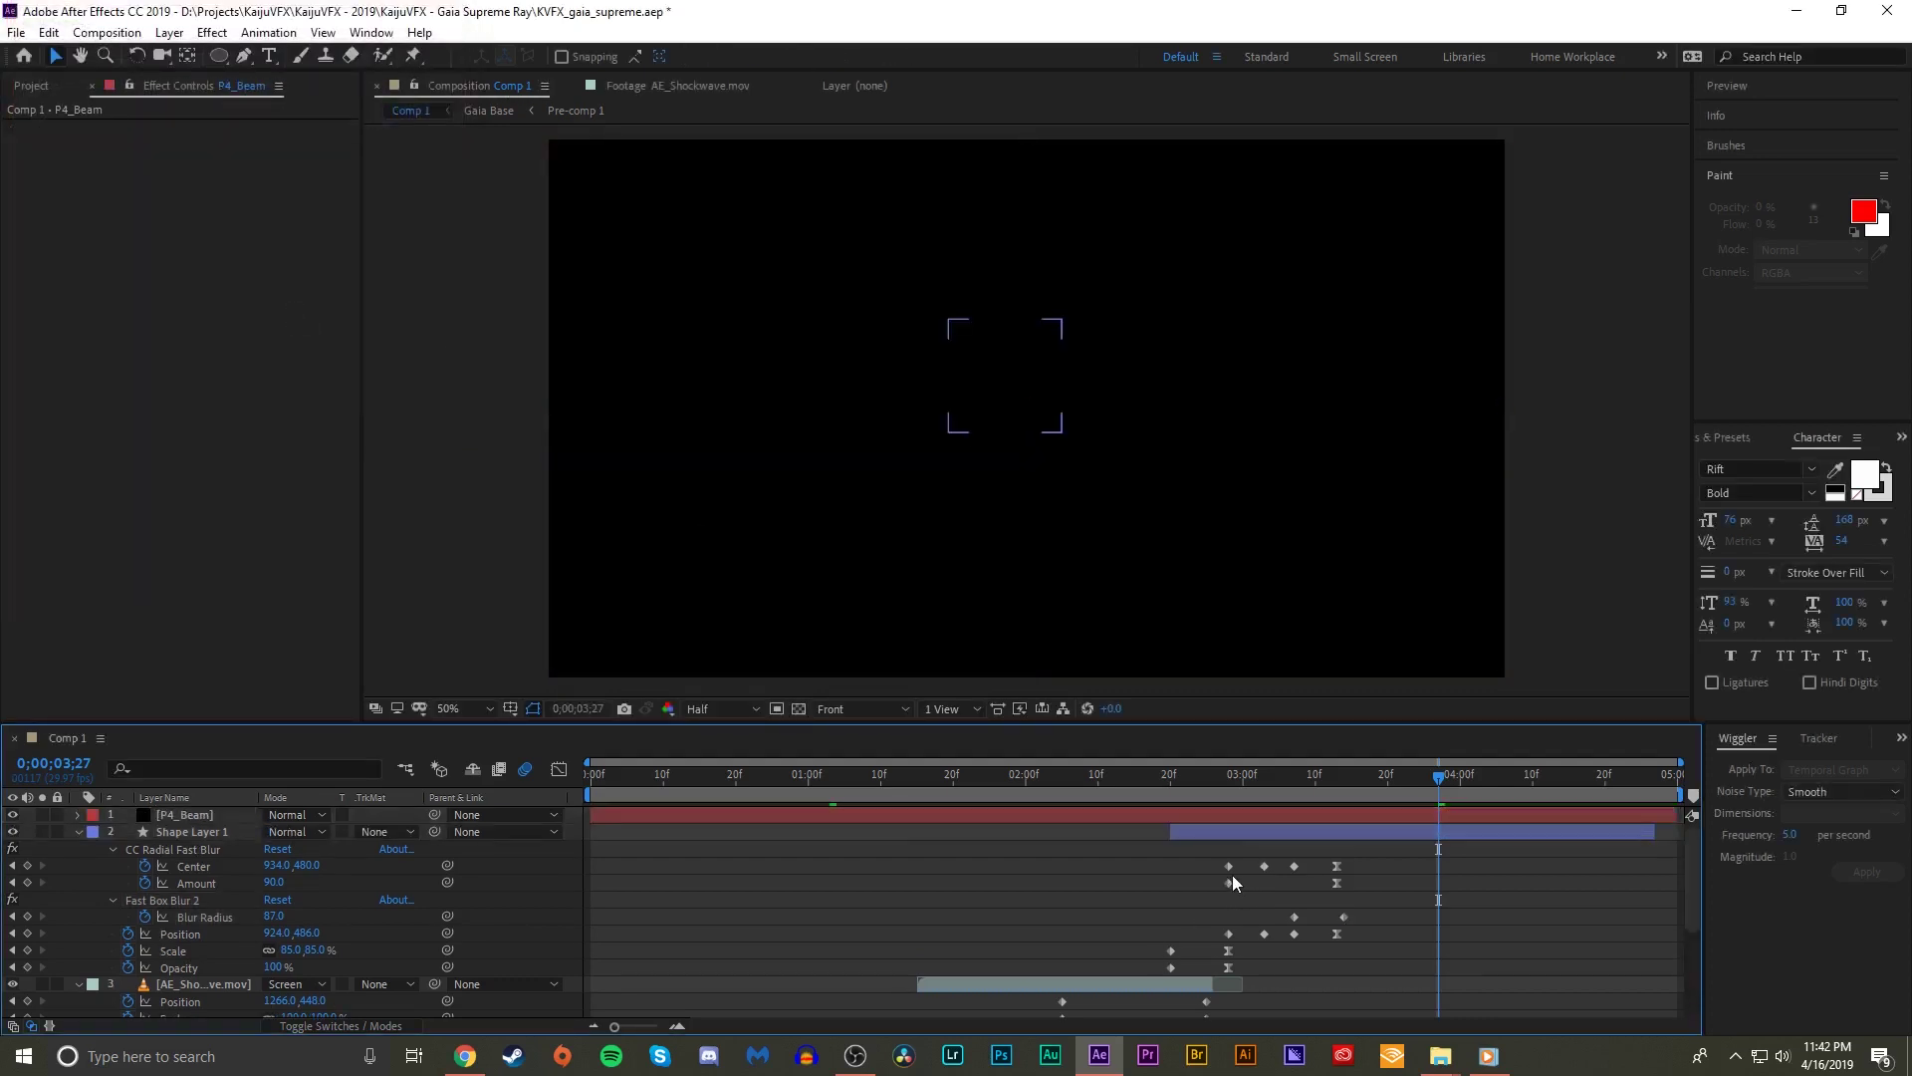
- Collapse the layer properties and rename the ball and shockwave layers M3_EnergyBall, M3_Ring1 and M3_Ring2
click(1213, 839)
click(1176, 865)
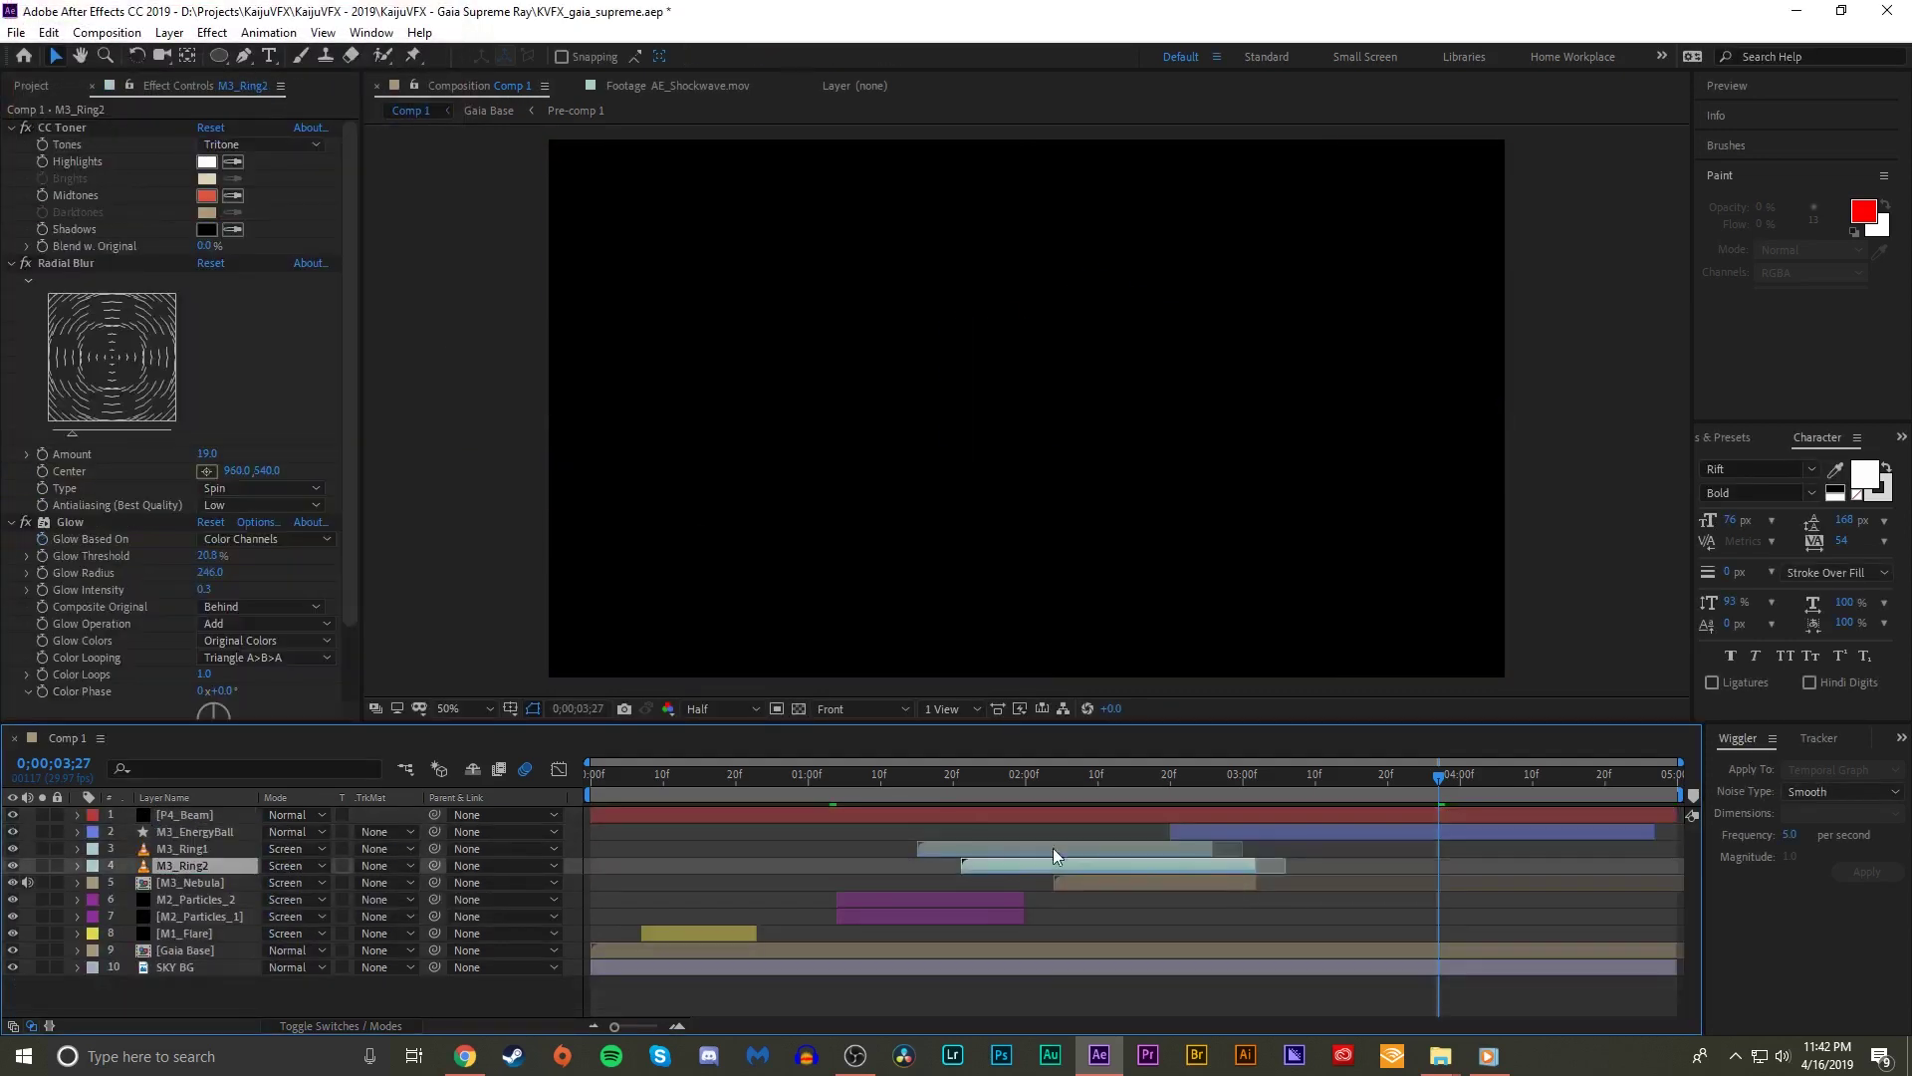
- Make P4_Beam start at about 0;00;03;14 and apply the CC Particle World effect to it
drag(702, 816, 1440, 816)
key(ctrl+space)
text(art)
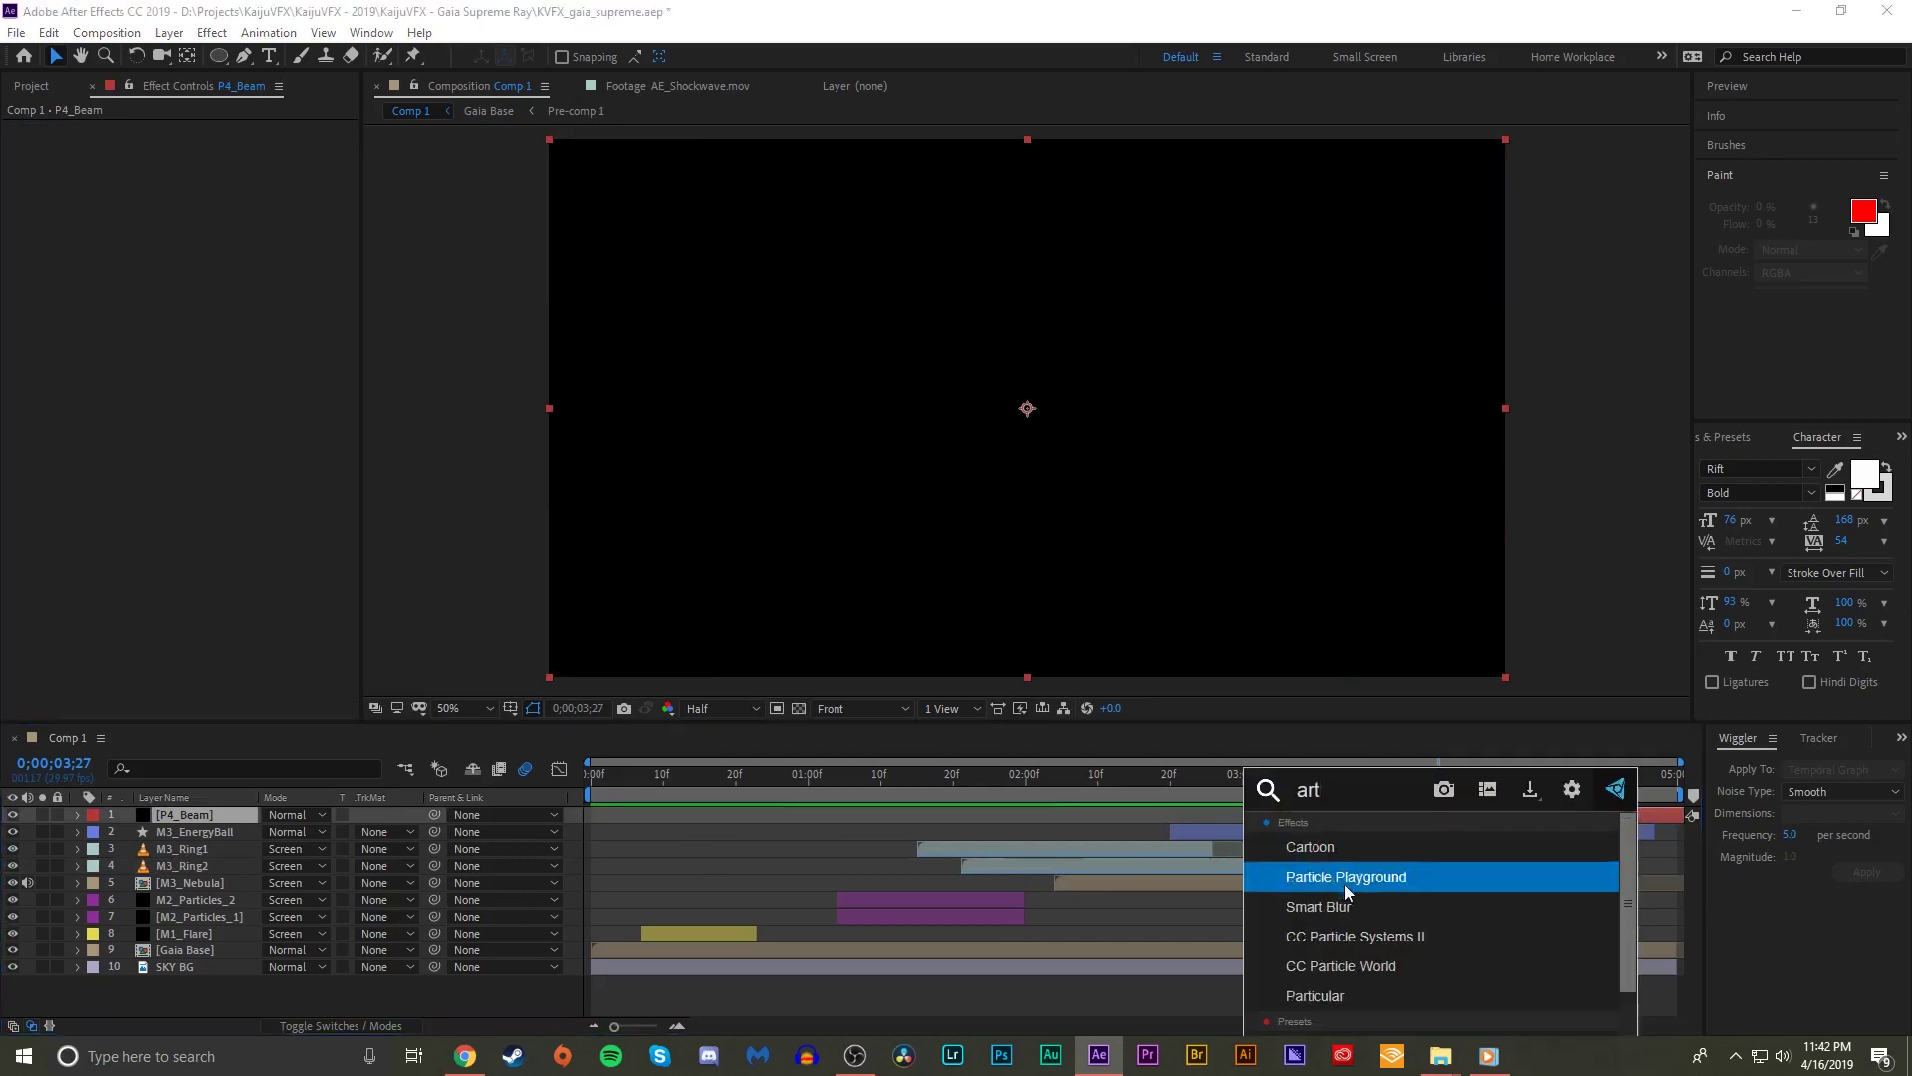
click(1341, 966)
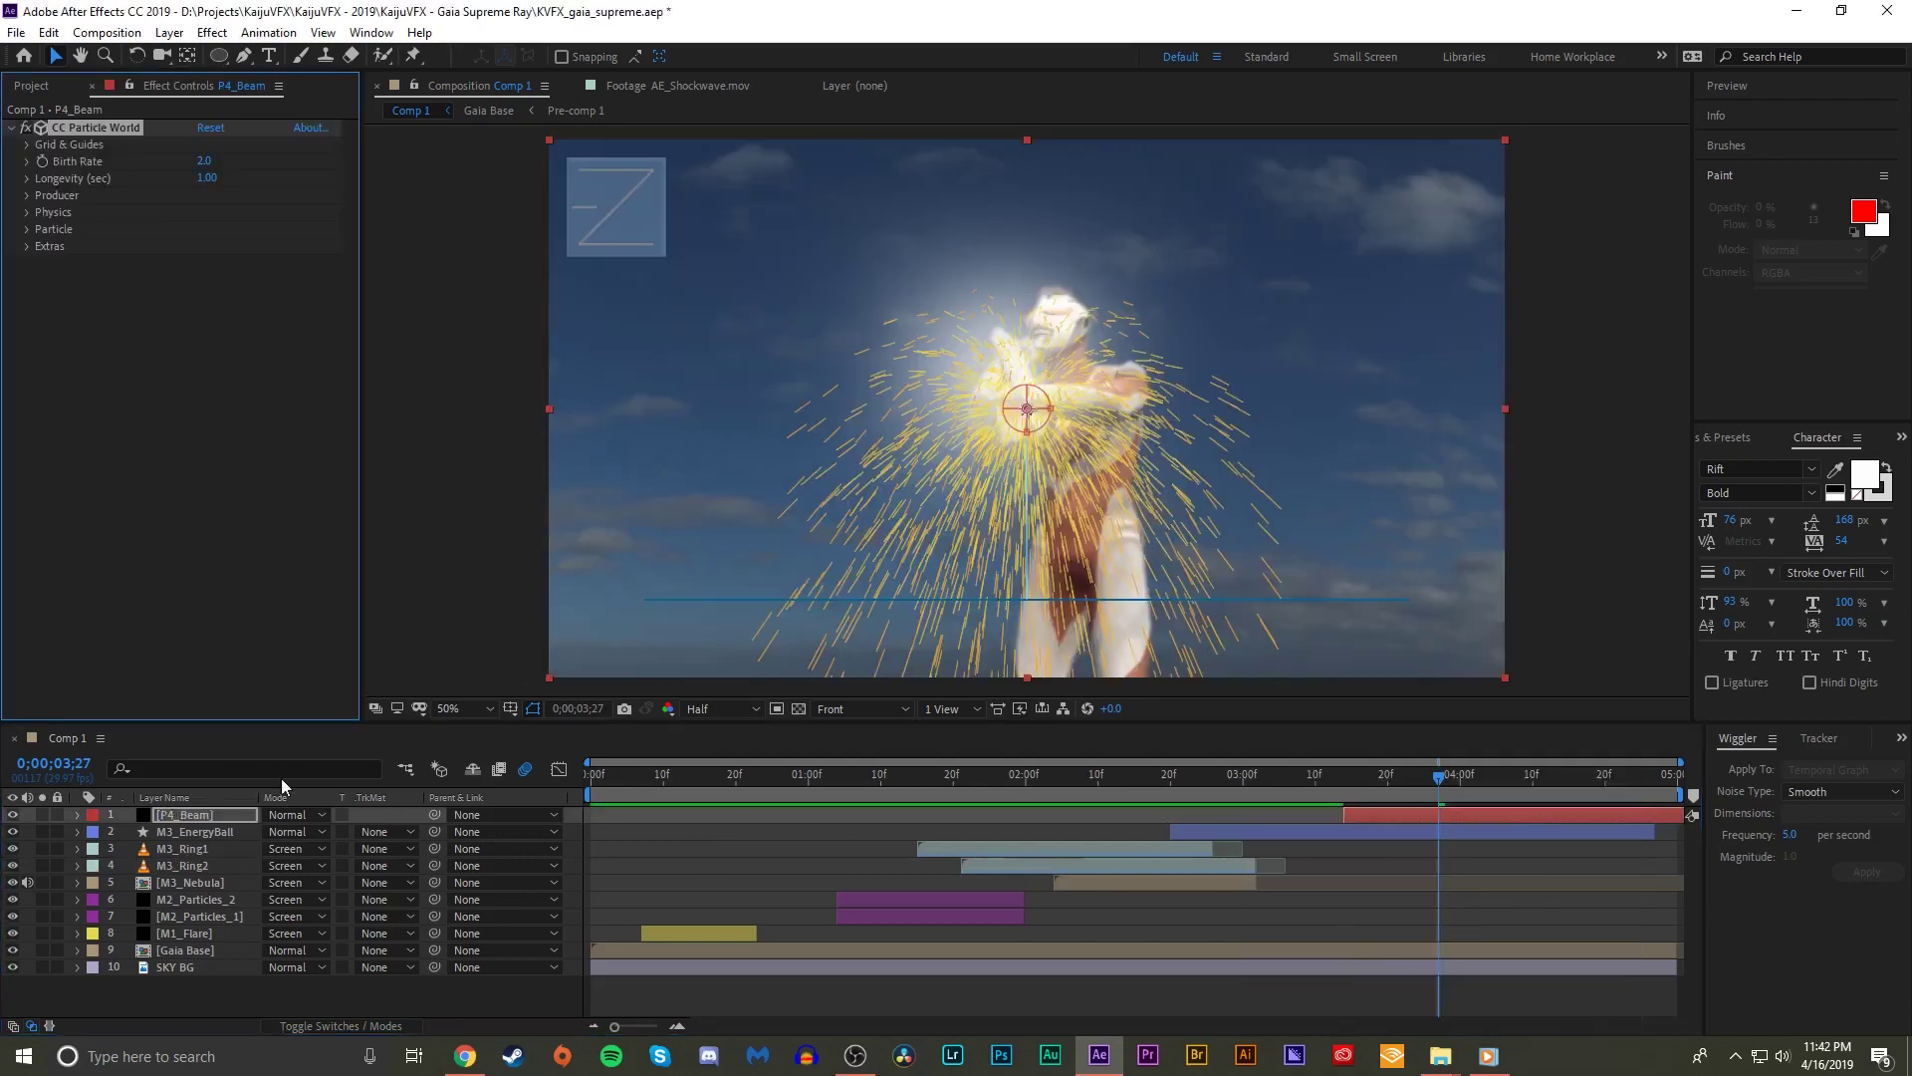
- Set the particle animation to Fire, solo P4_Beam, and at 0;00;04;15 move the producer down to X 0.02, Y 0.20
click(28, 213)
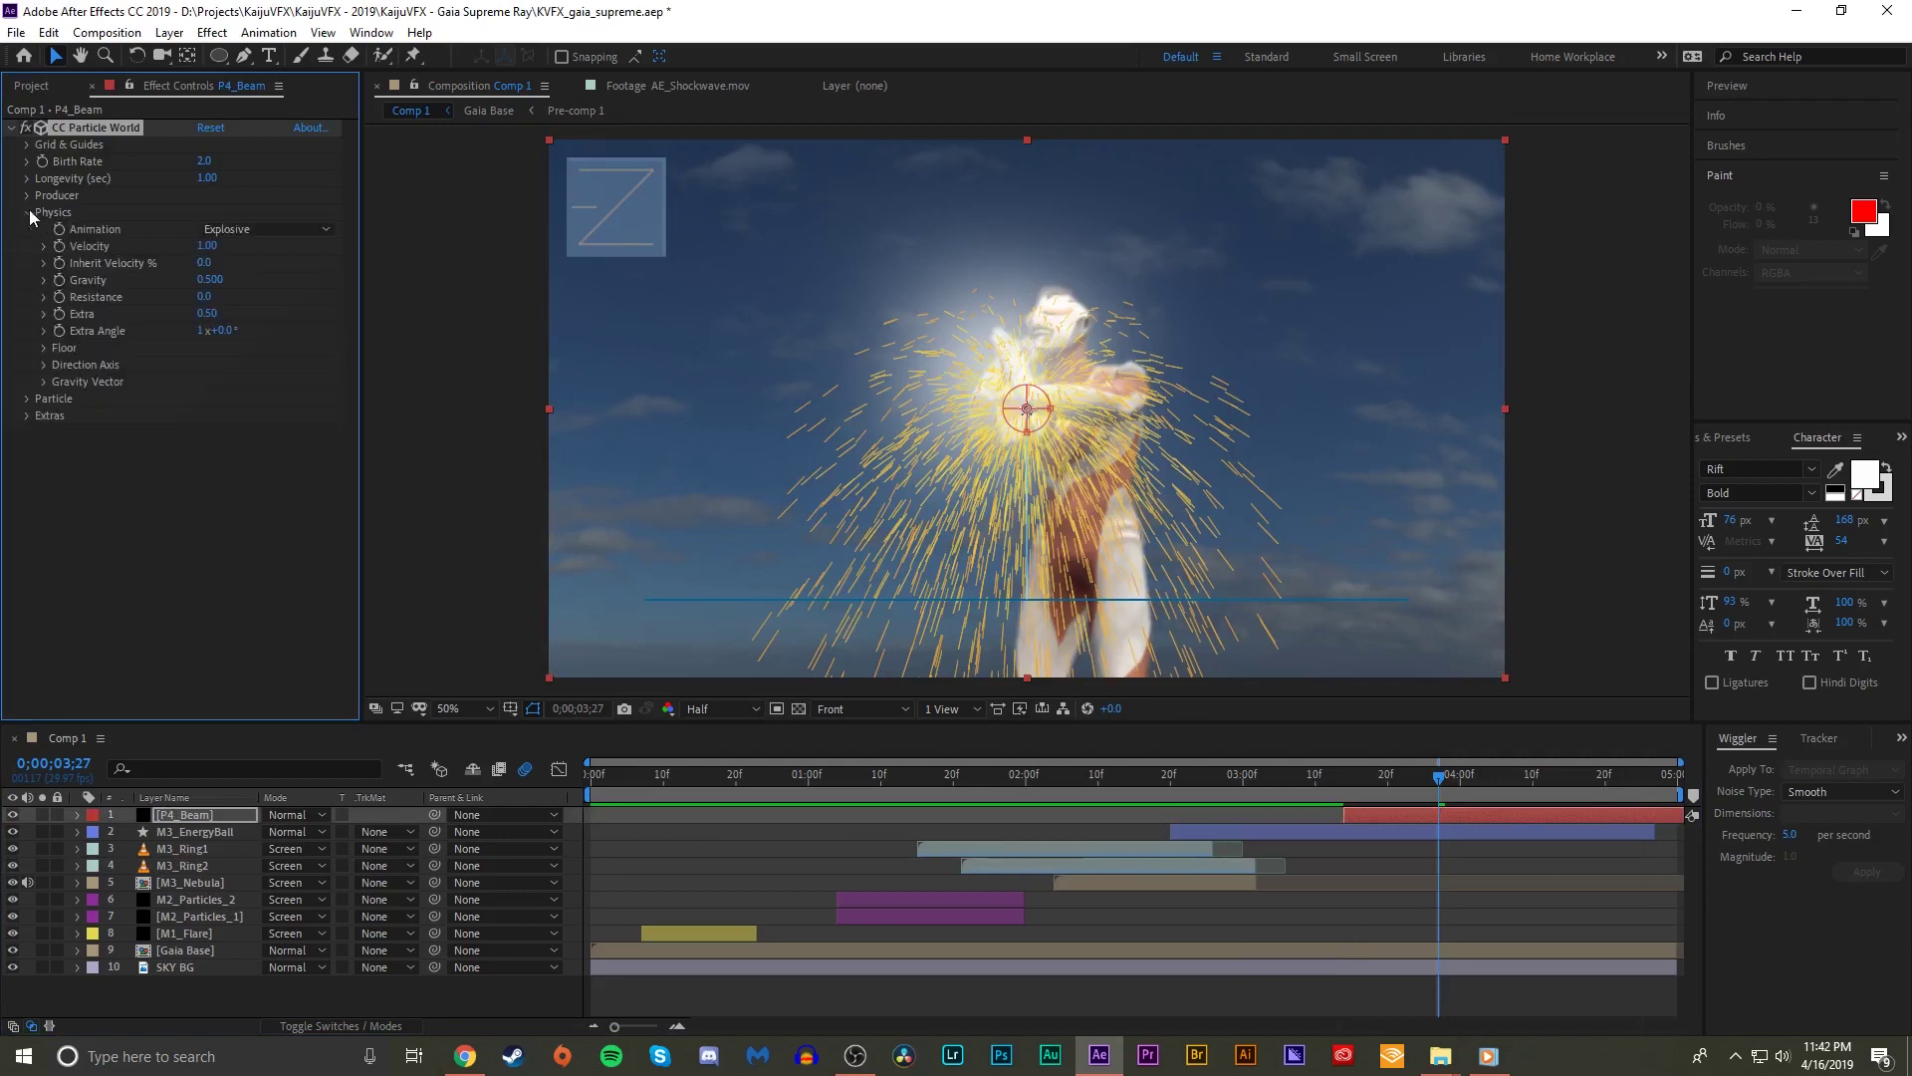
click(220, 231)
click(265, 416)
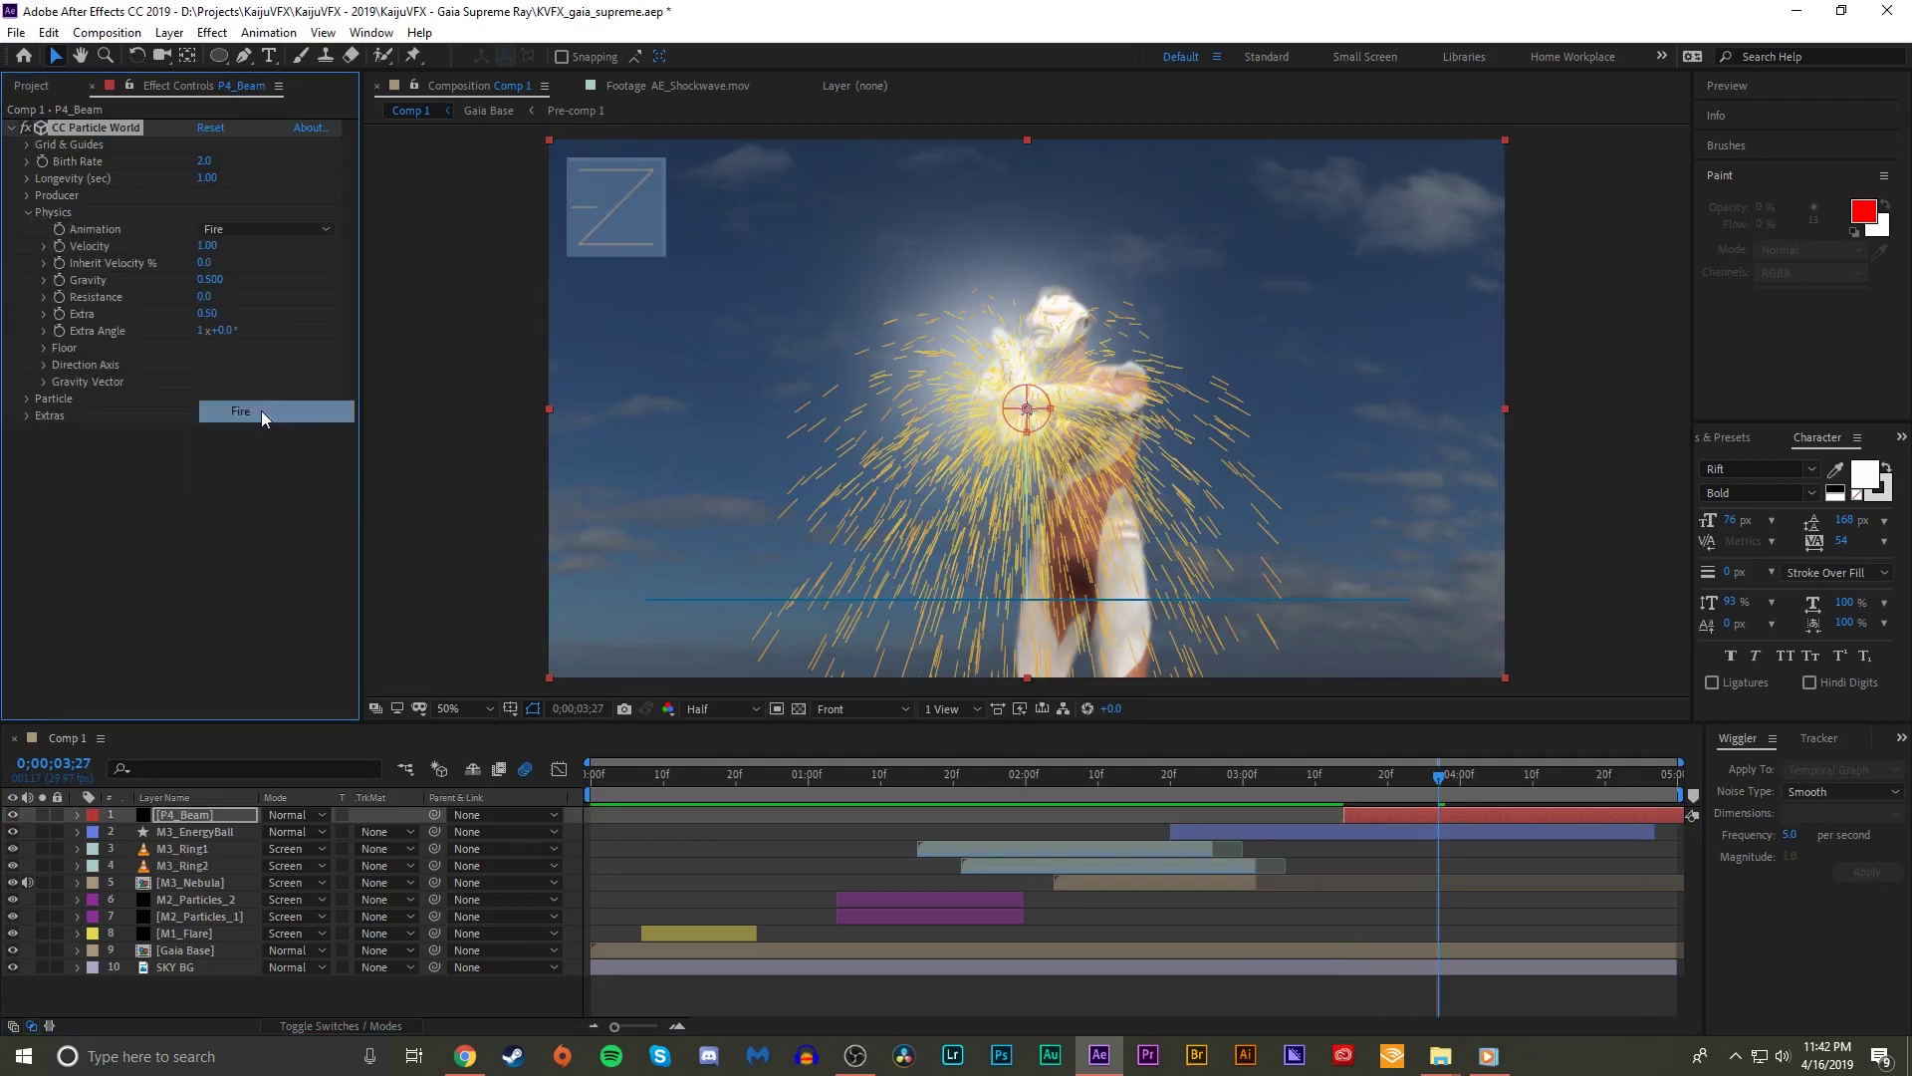
click(42, 815)
drag(1441, 782, 1568, 777)
drag(1031, 419, 1042, 602)
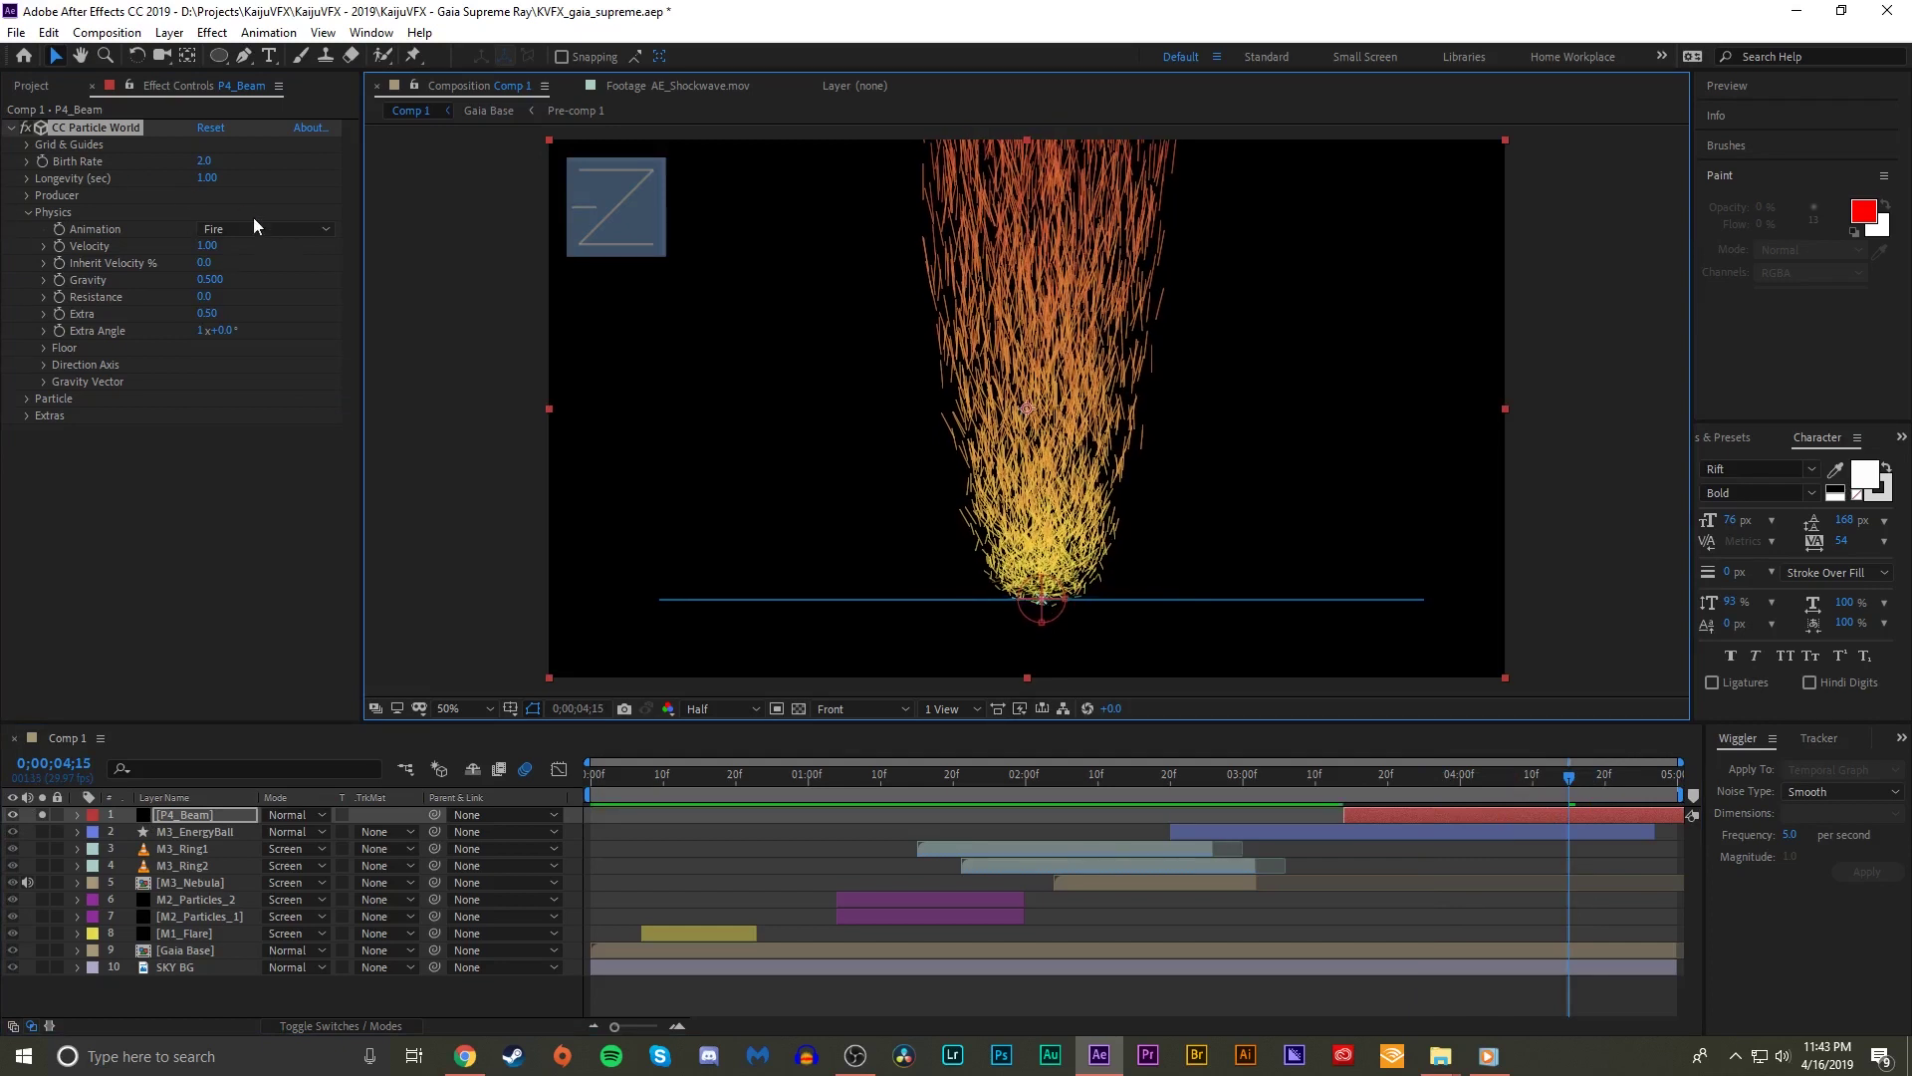
- Set the particles' Velocity to 0.04 and Gravity to 1.310, with producer Radius X at 0.100 and Radius Y and Z at 0
click(204, 247)
text(0)
key(Return)
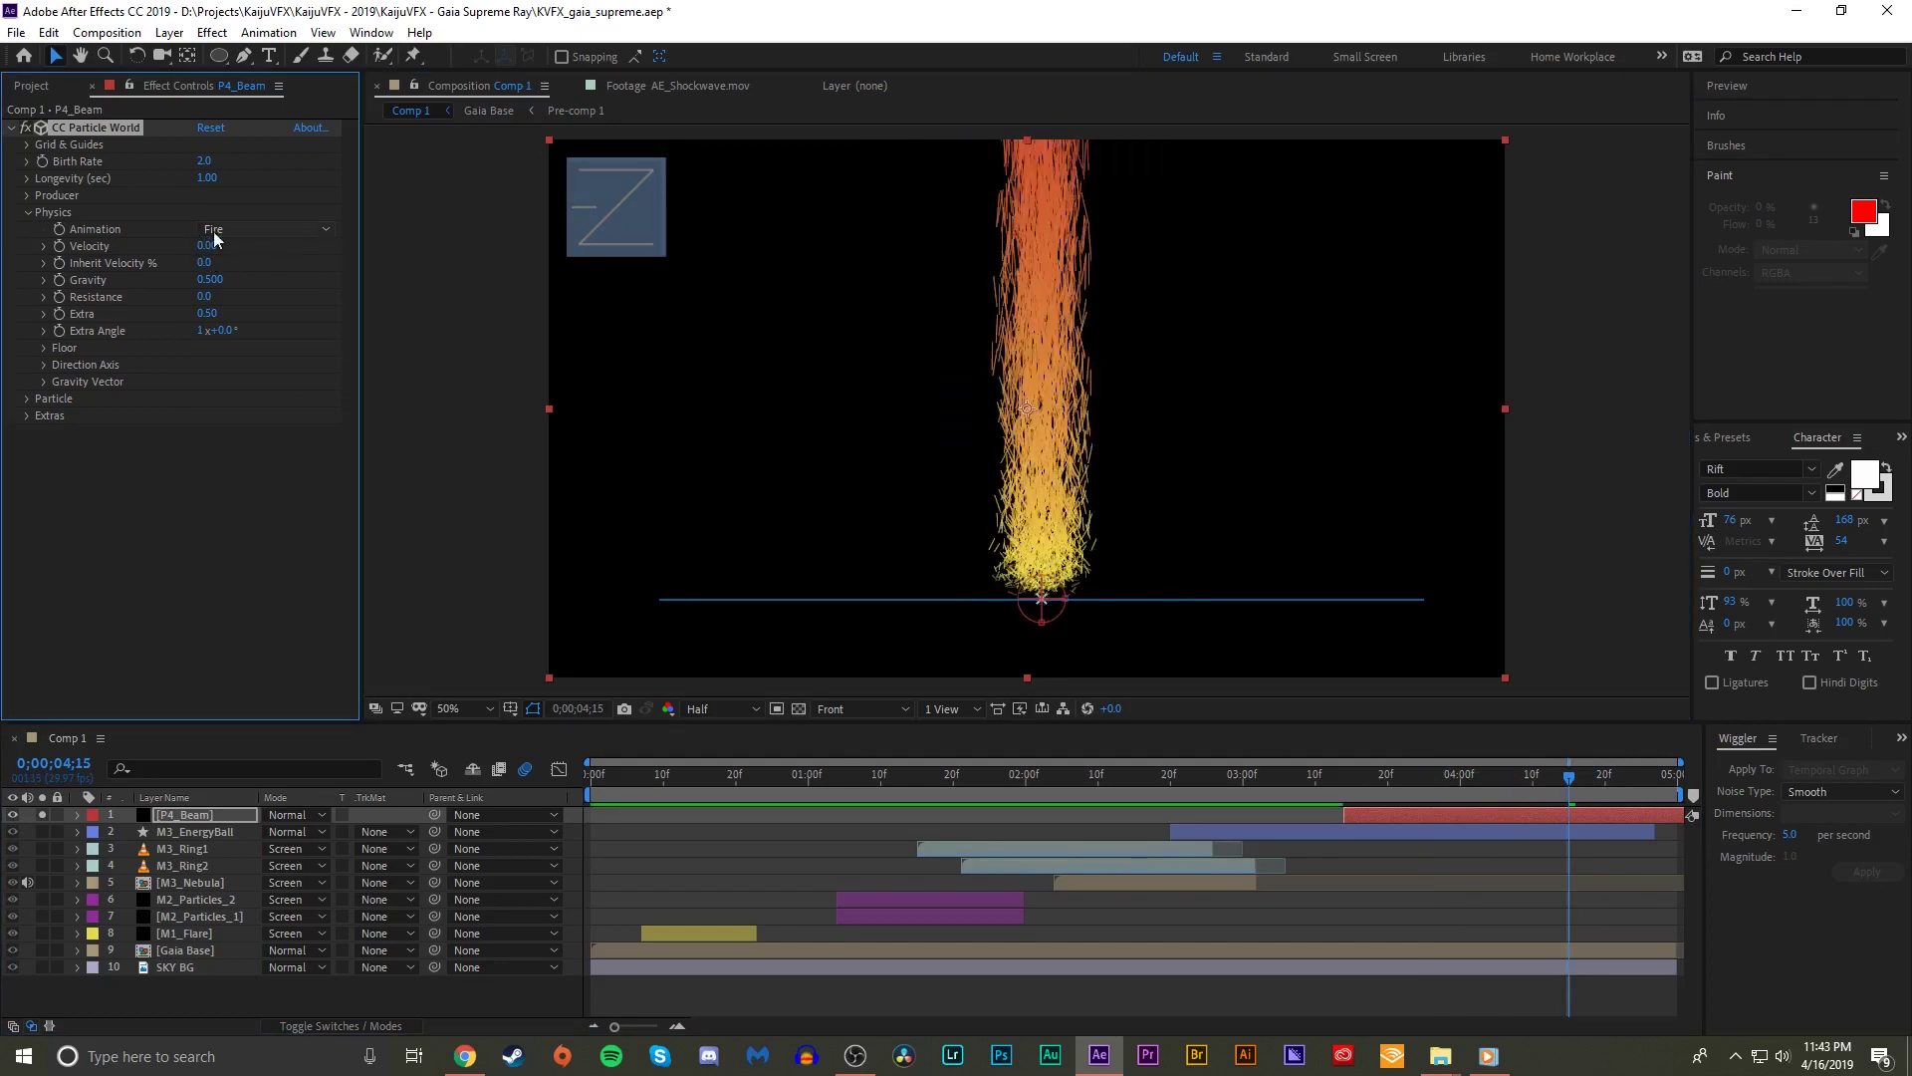
drag(207, 247, 281, 277)
click(28, 196)
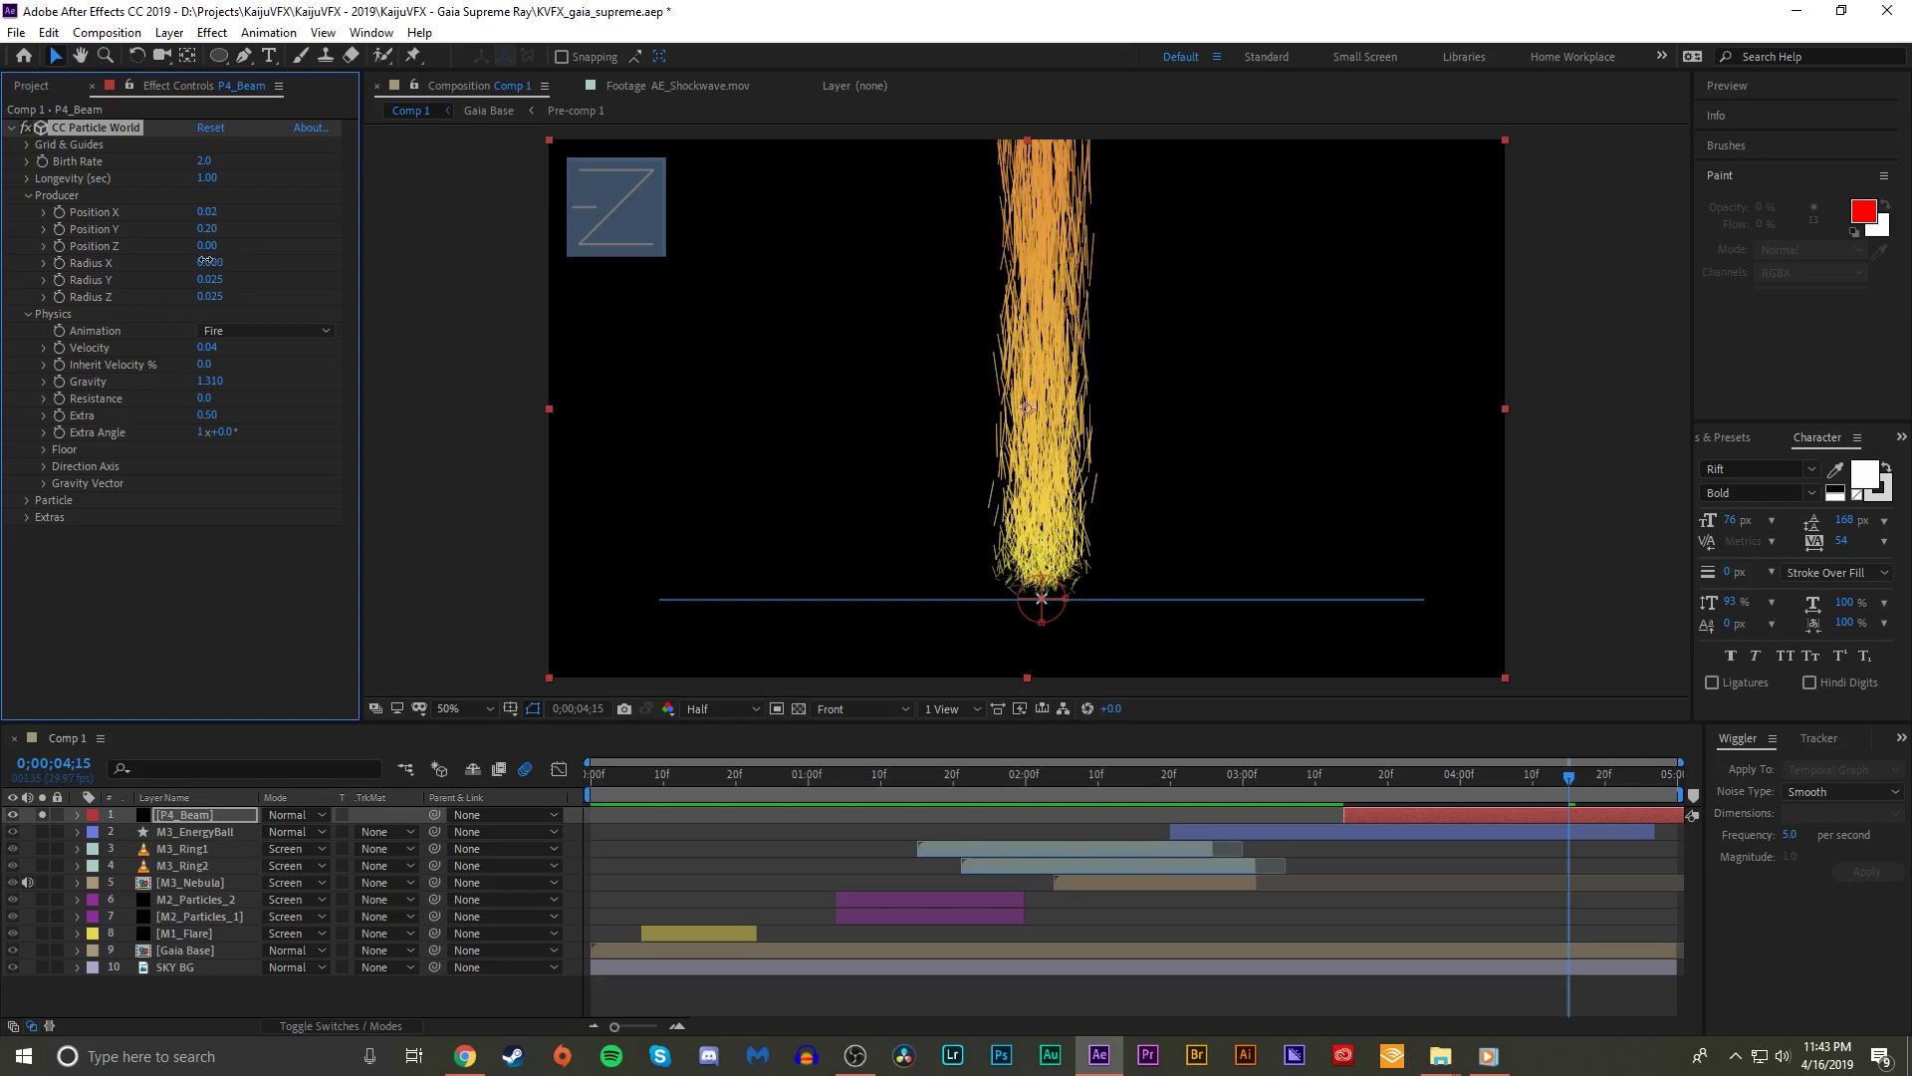
drag(225, 296, 184, 279)
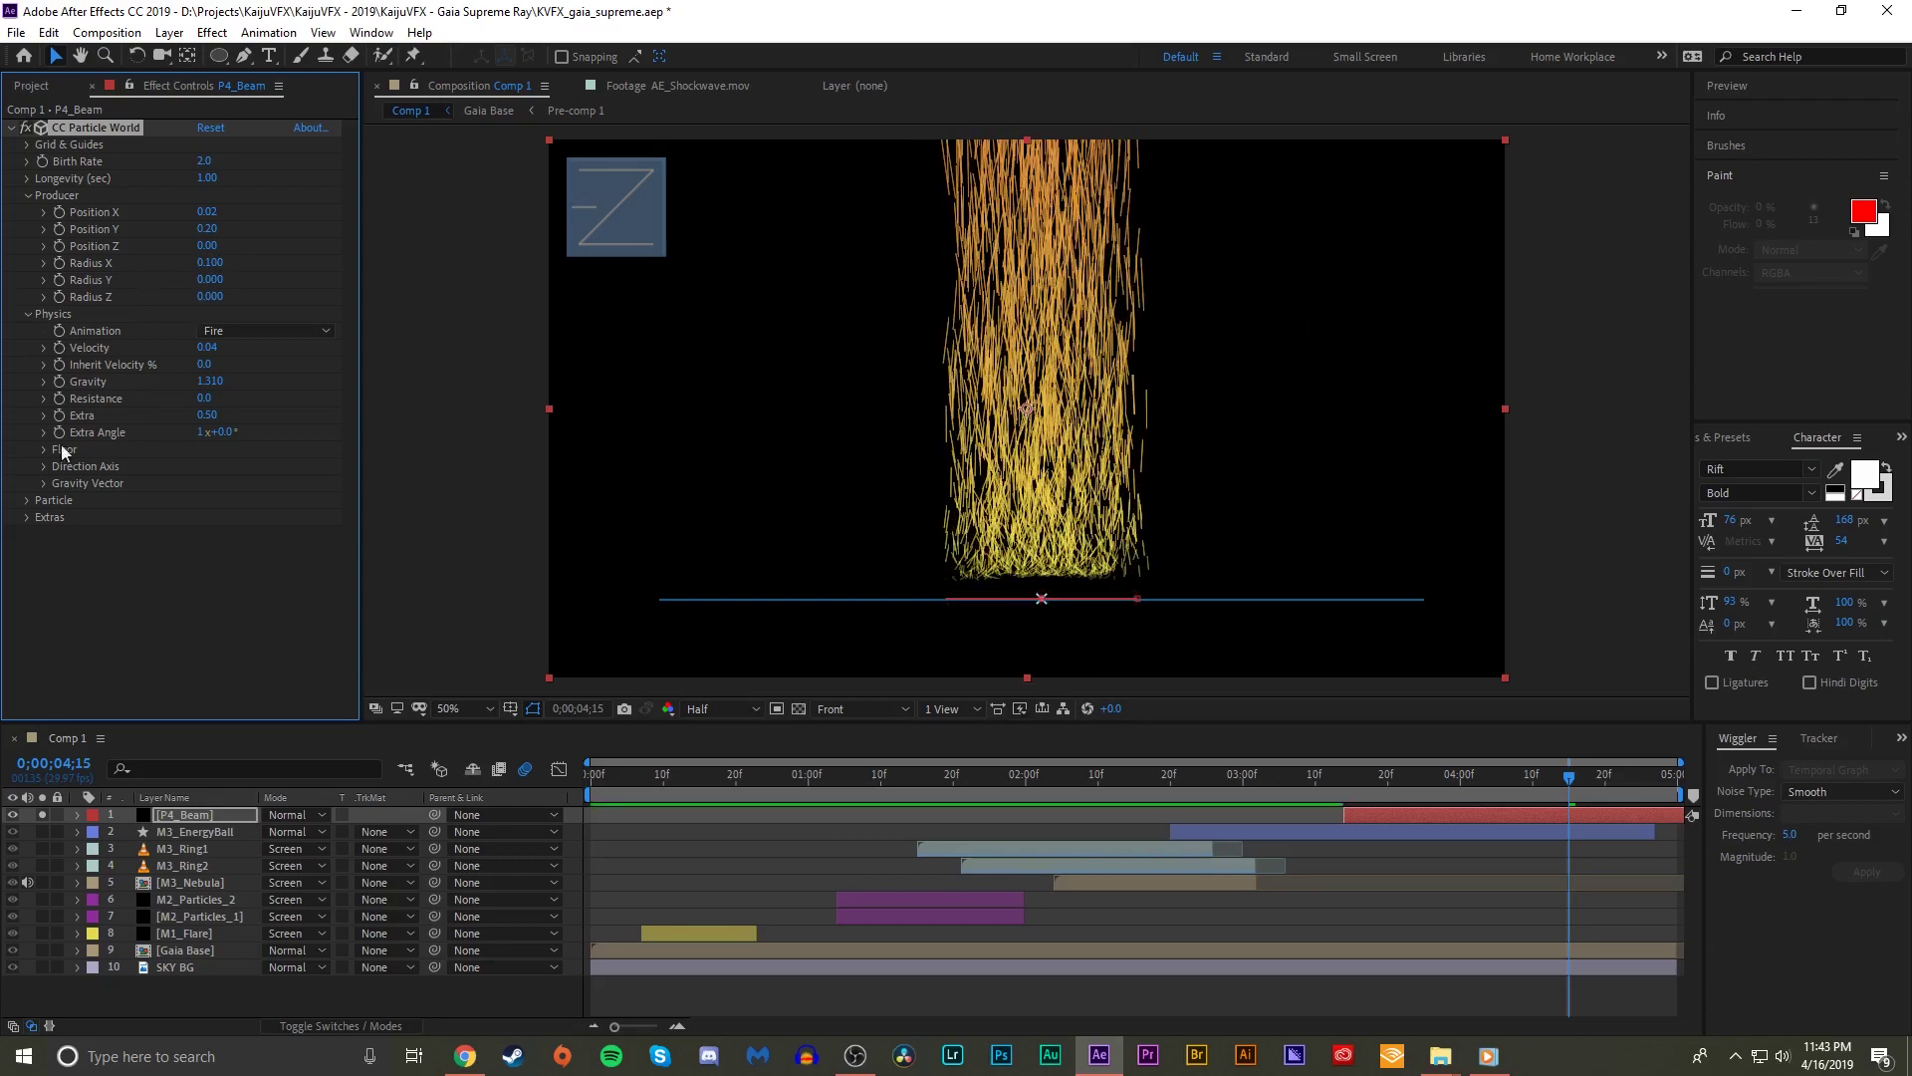
- Rotate the Effect Camera to about 124° in X and 1° in Y, turning Z until the particles stream toward the frame's left side
click(25, 501)
scroll(32, 506, down, 2)
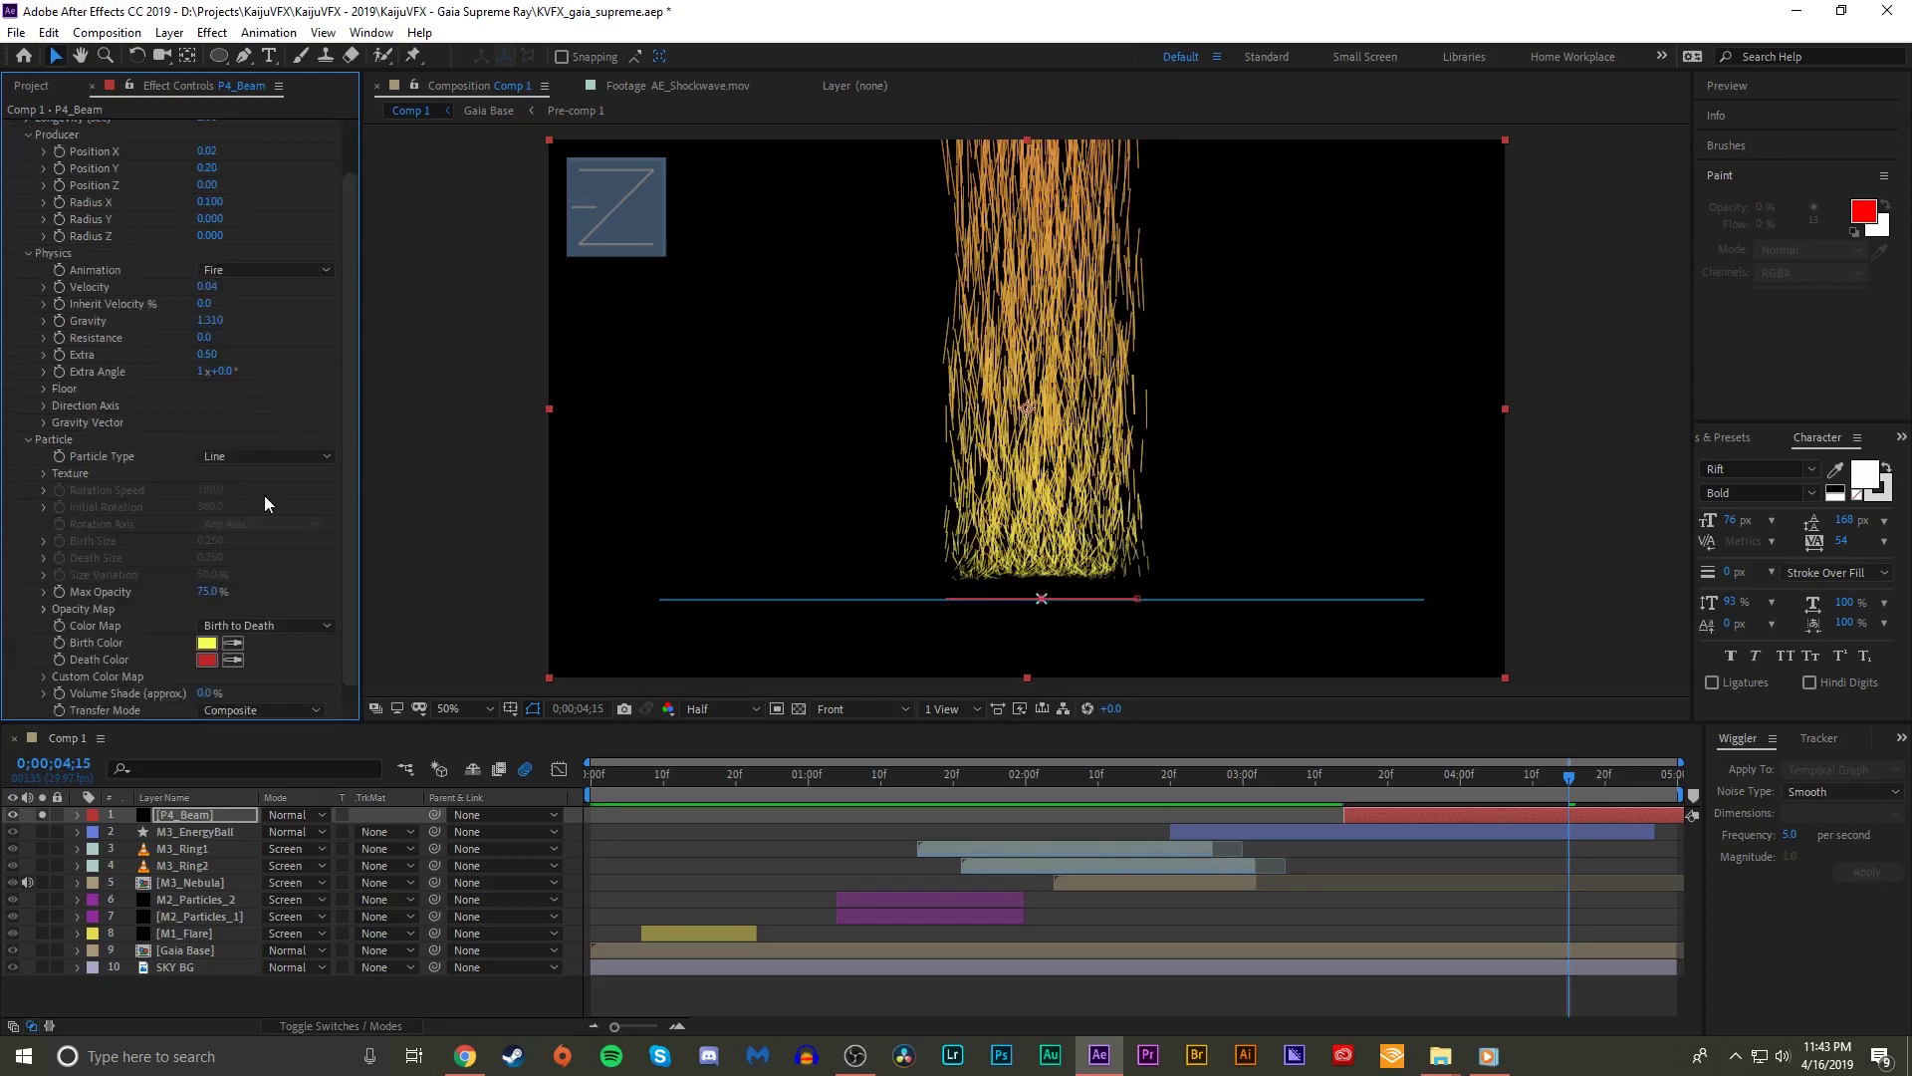
scroll(269, 501, down, 1)
click(28, 710)
scroll(97, 707, down, 3)
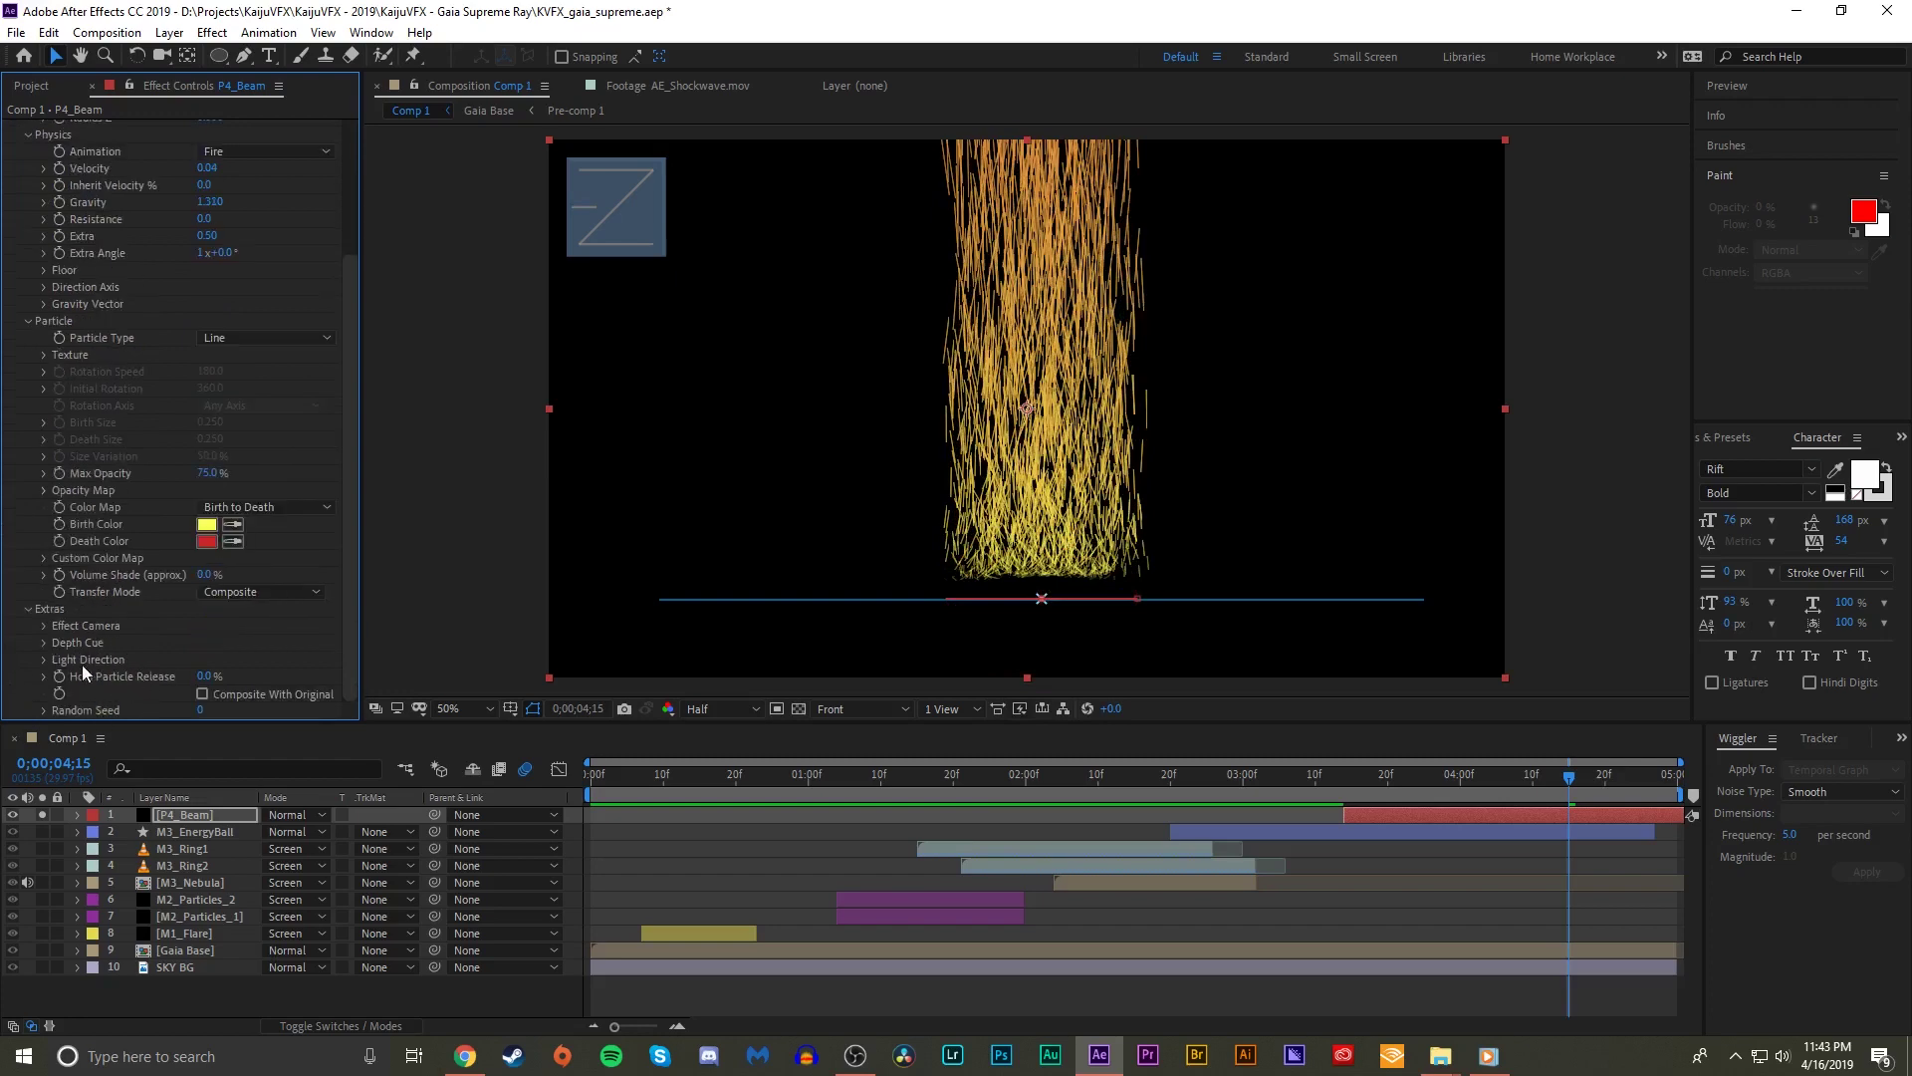
click(42, 625)
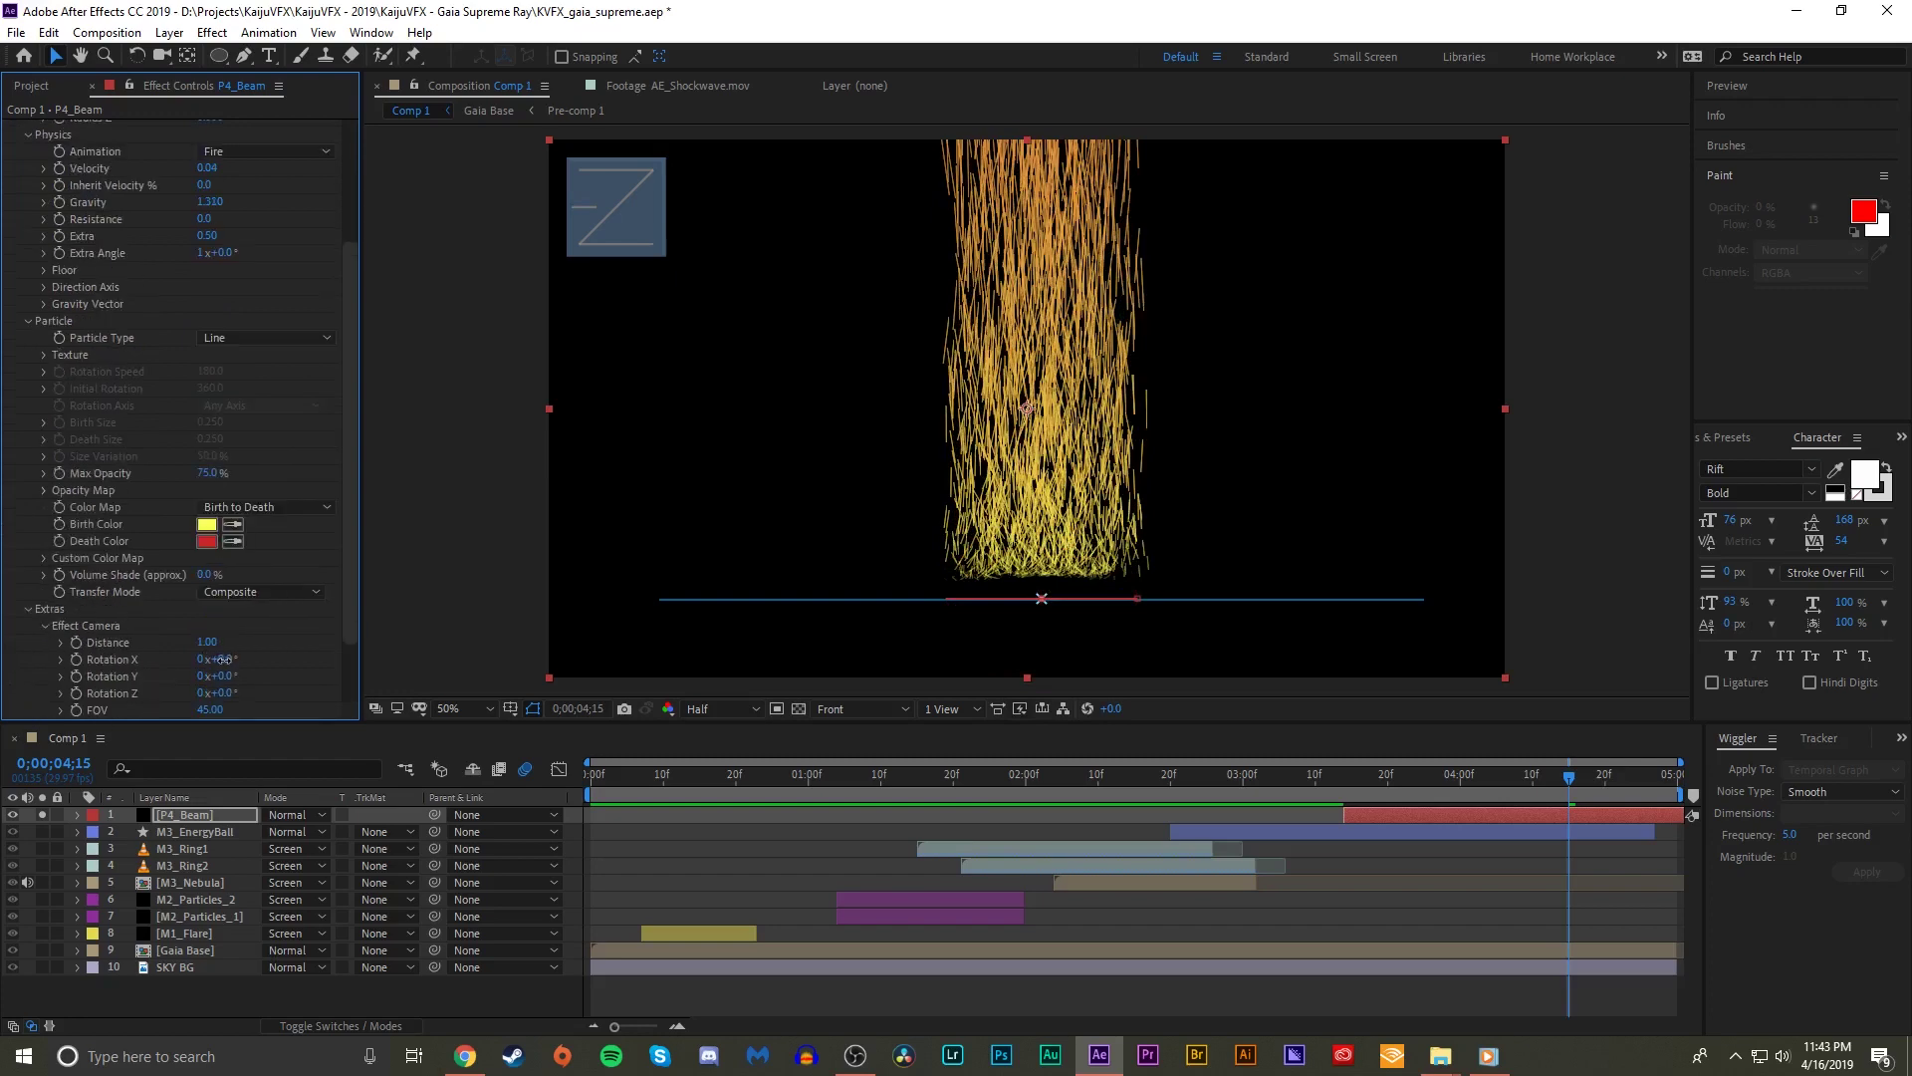
drag(283, 644, 229, 643)
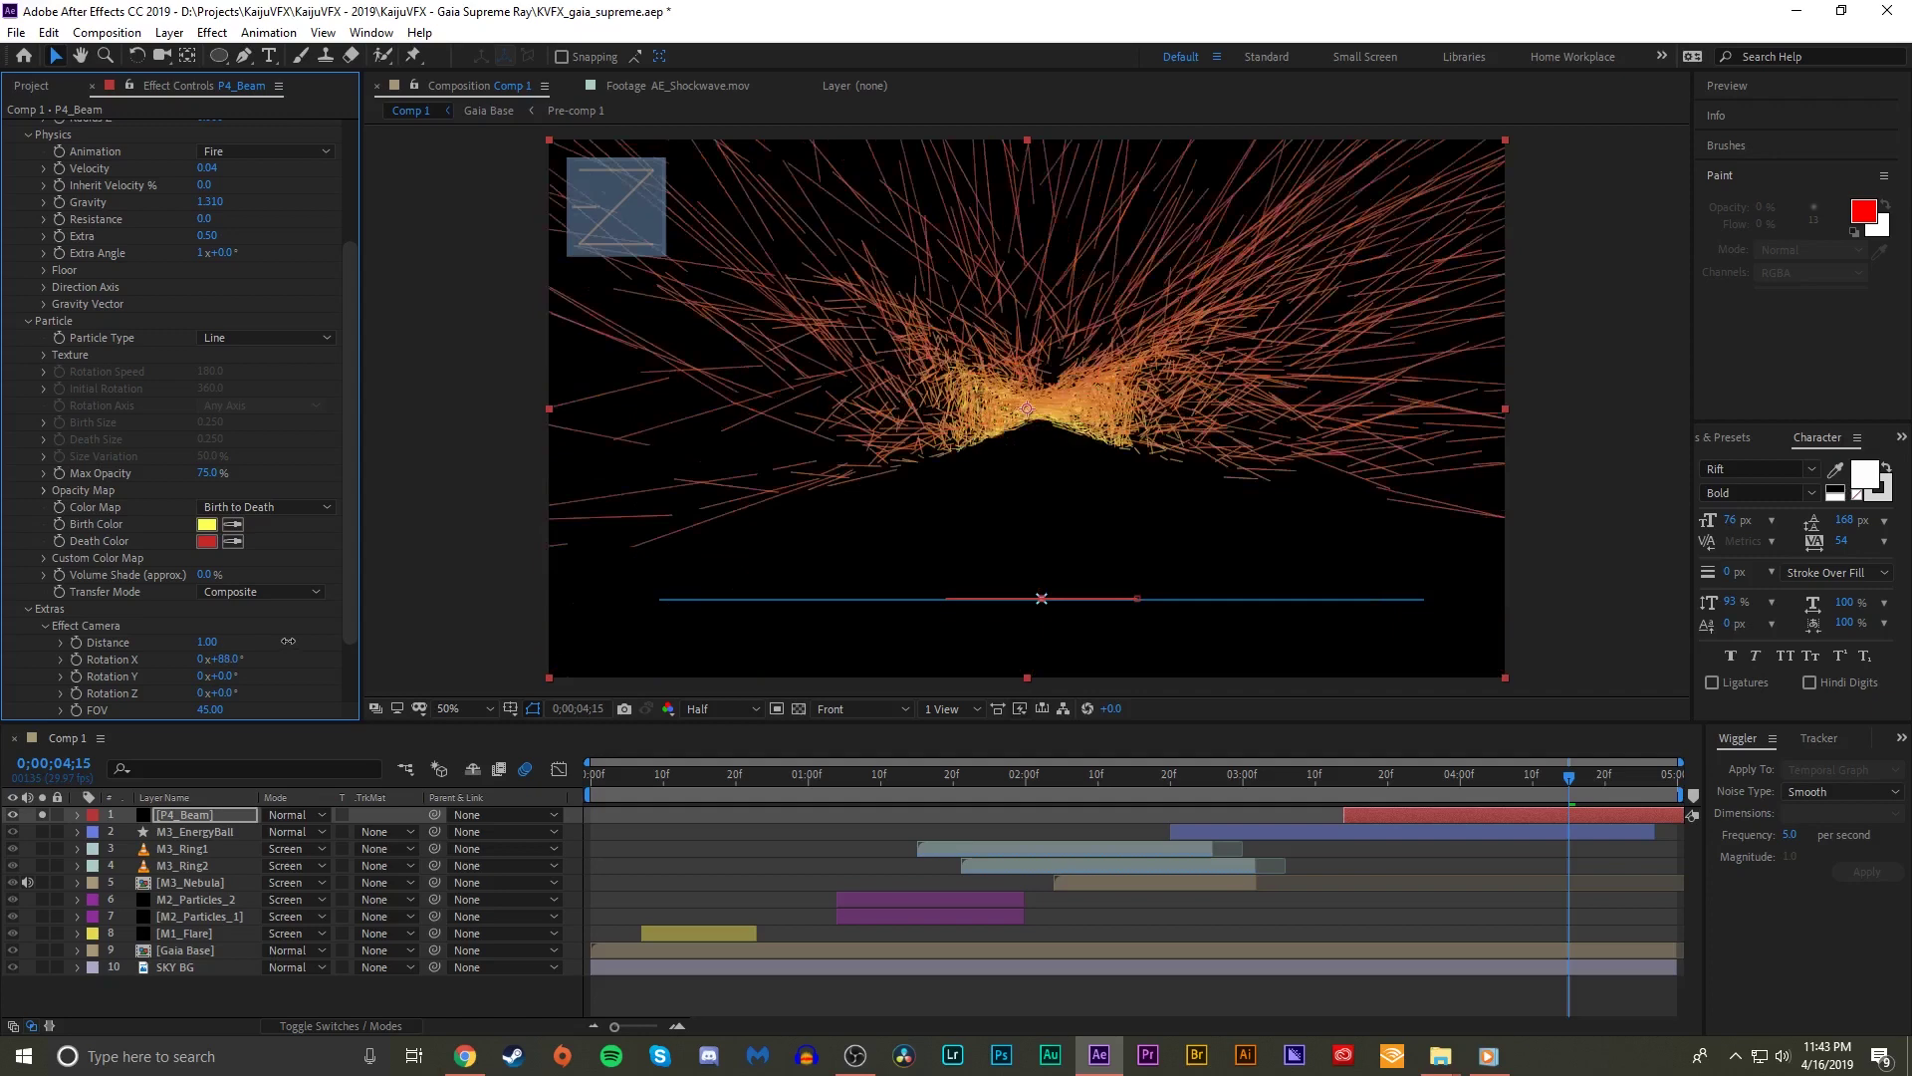
- Tighten the stream by setting Radius X to 0.080 and Velocity, Extra and Extra Angle to 0
scroll(227, 286, up, 6)
drag(209, 262, 196, 263)
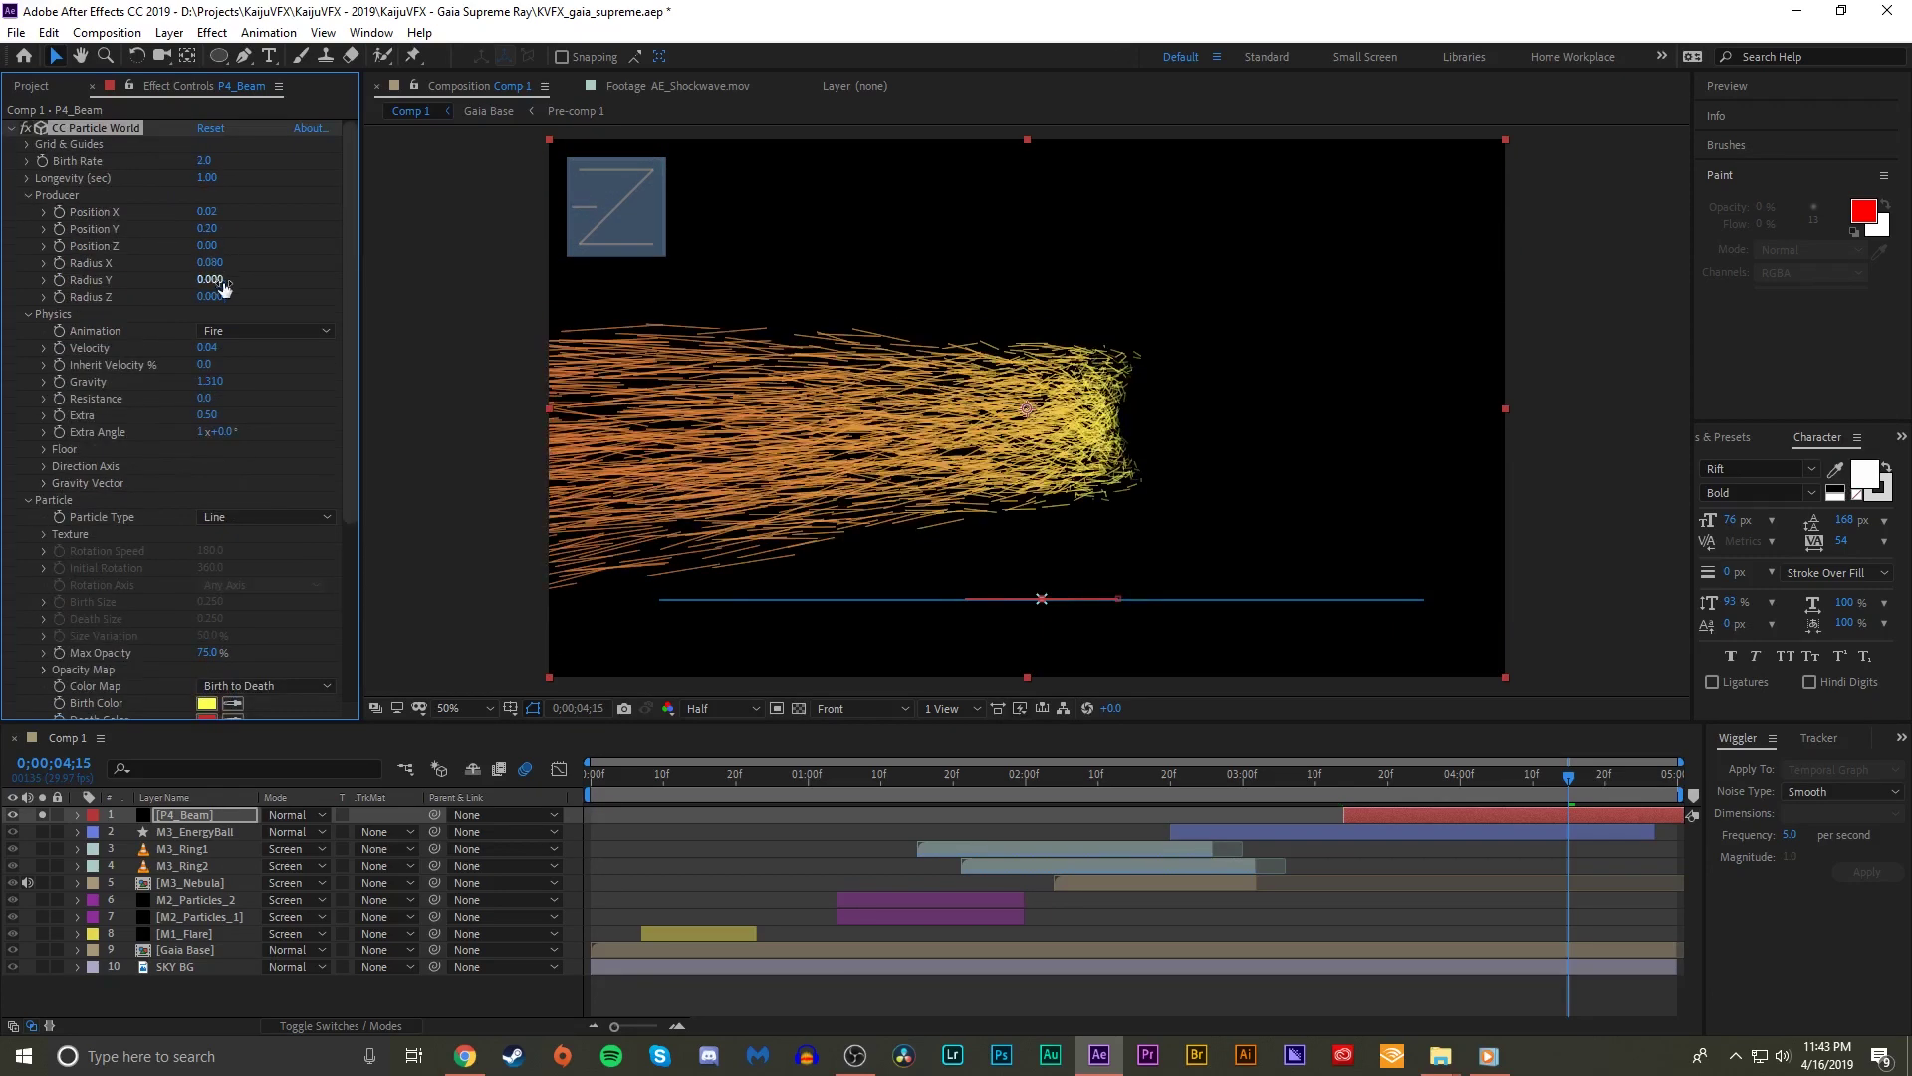
text(0)
key(Return)
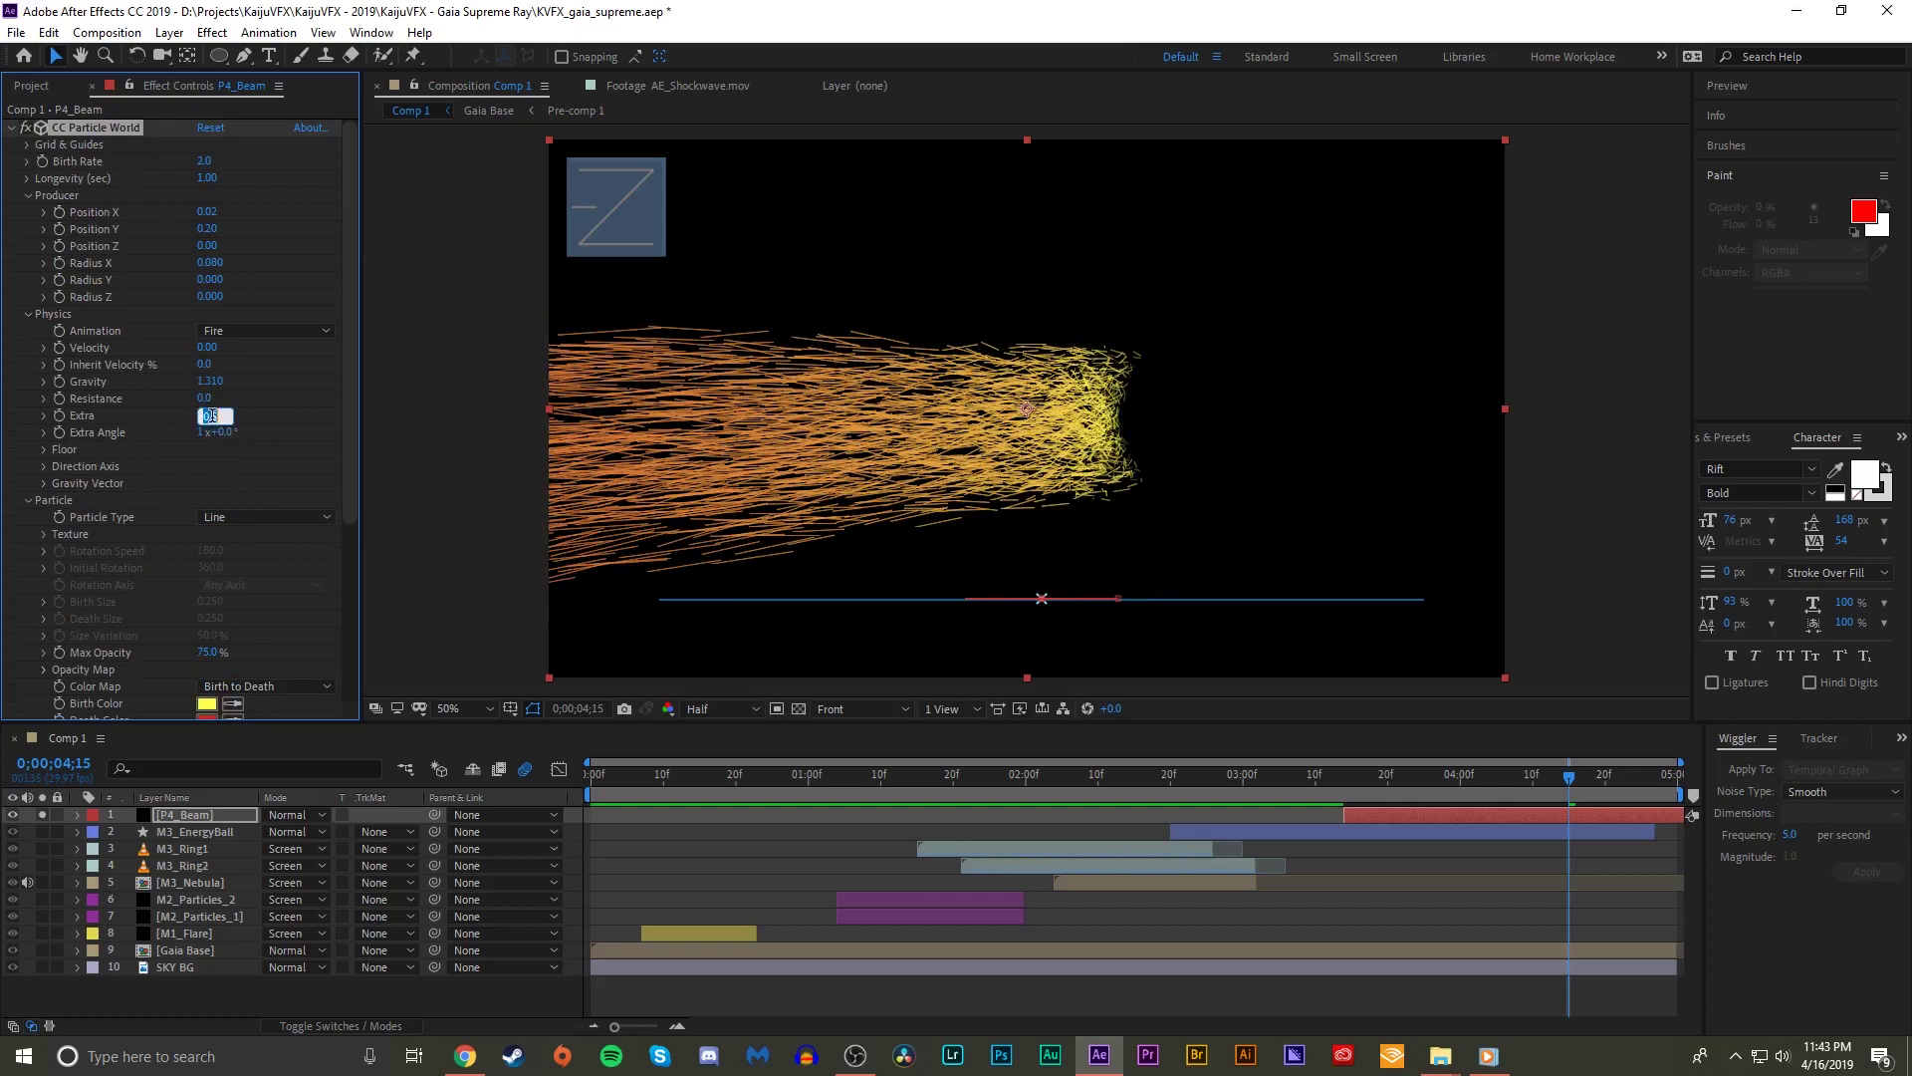
text(0)
key(Tab)
key(Tab)
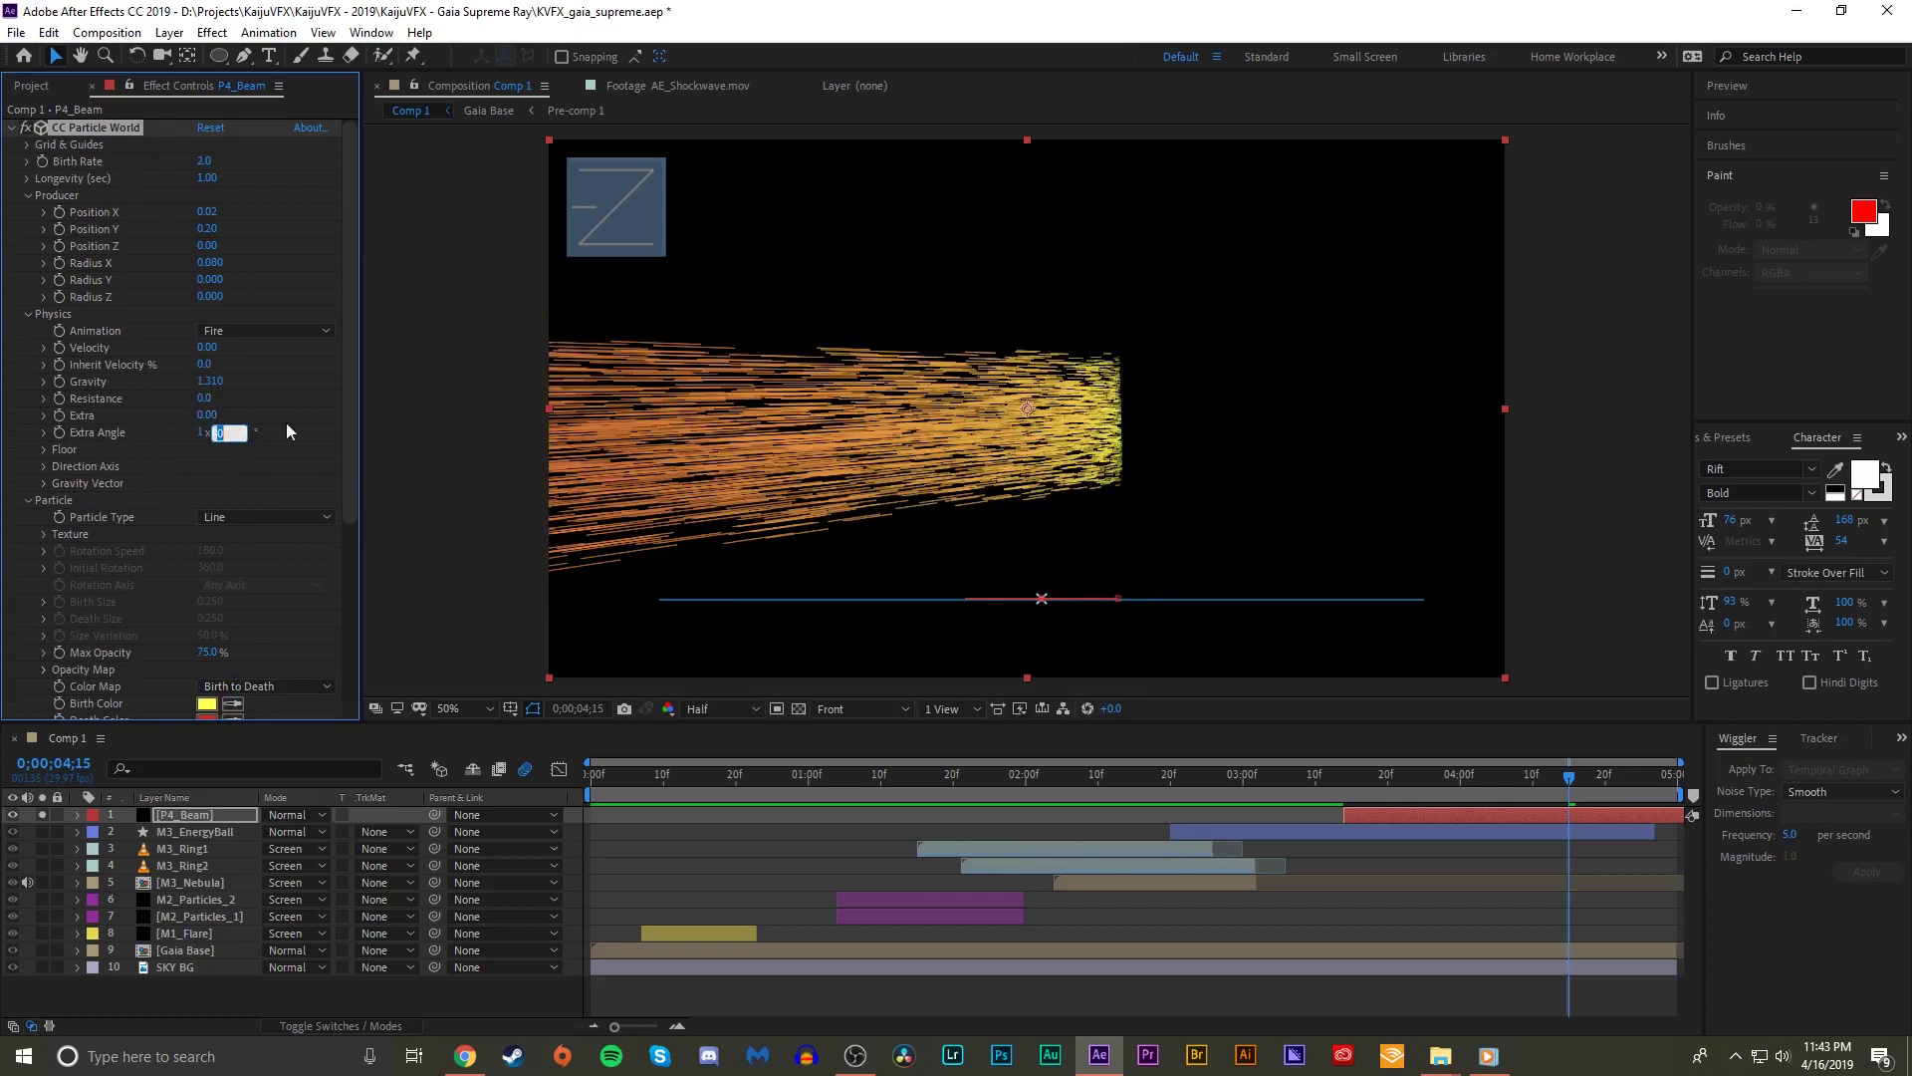
click(245, 396)
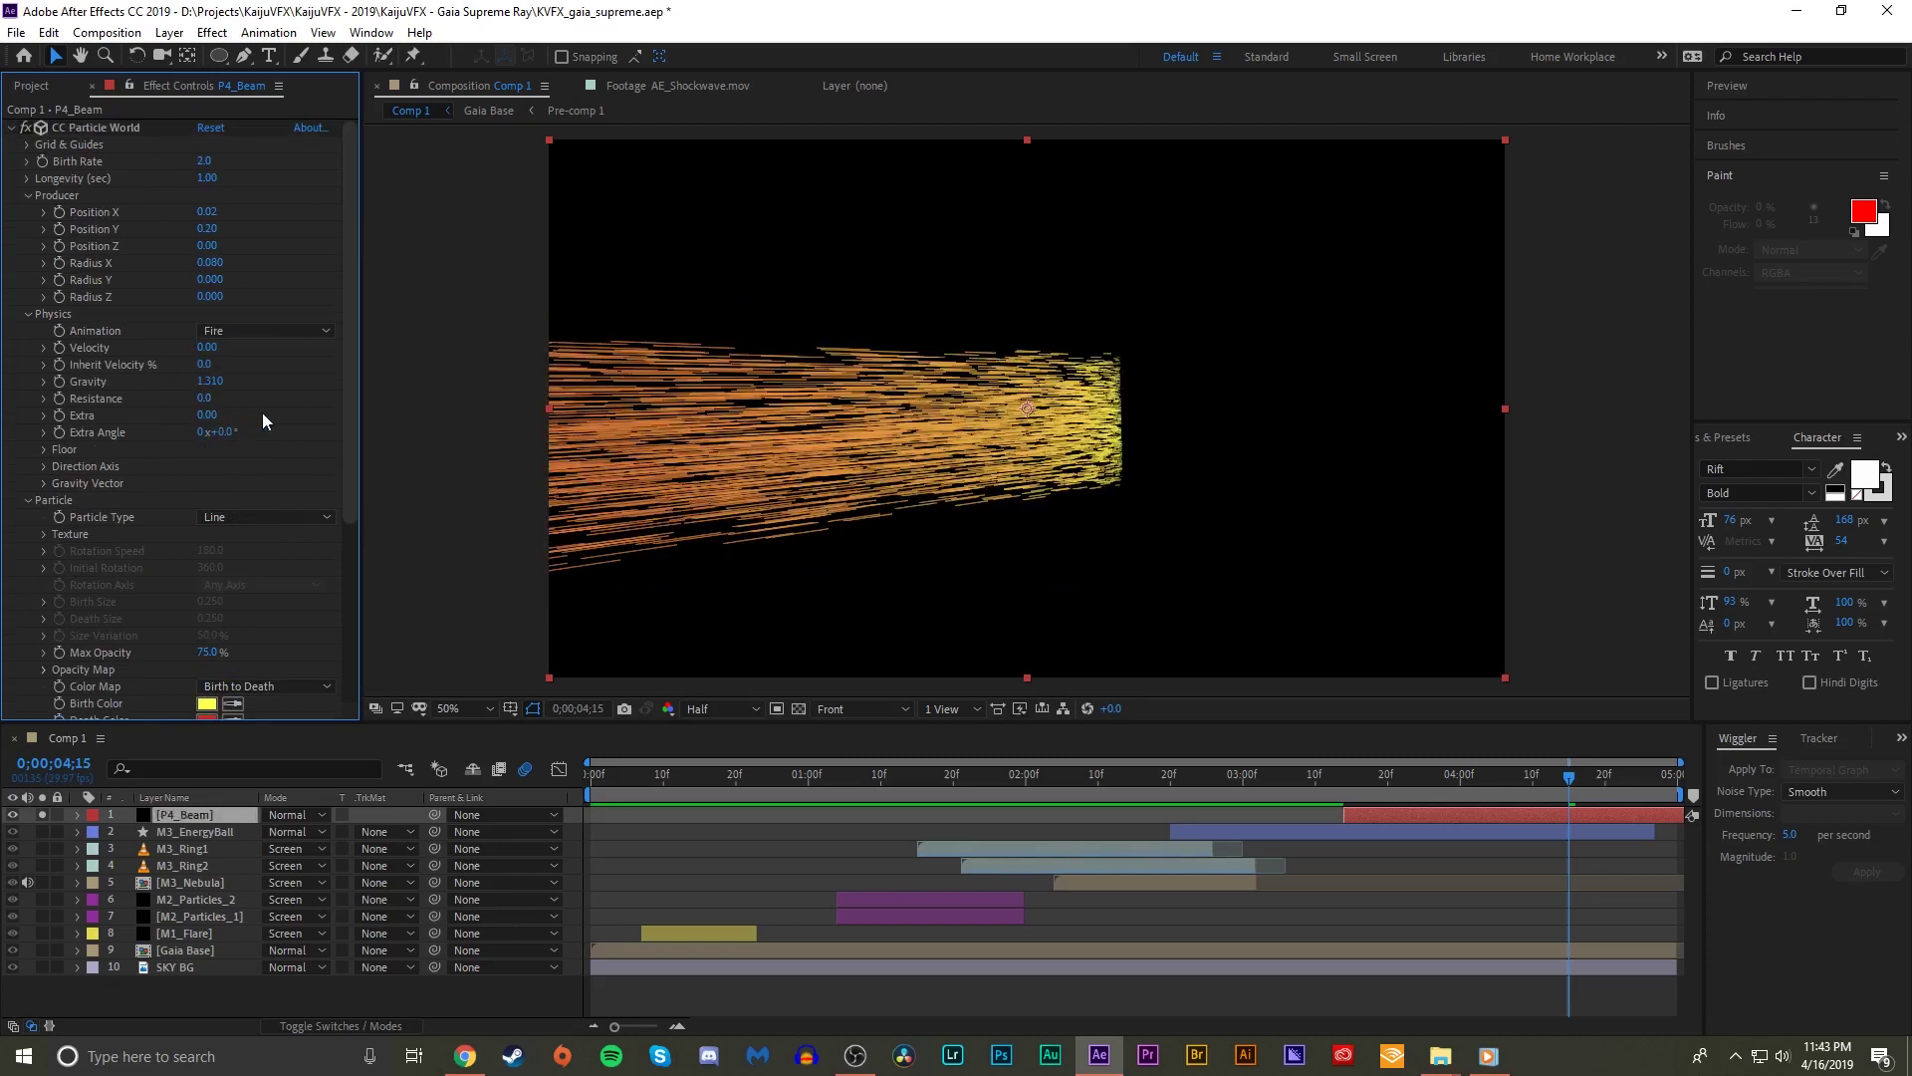
- Unsolo P4_Beam and reposition the layer so the particle stream starts at the figure's hands
scroll(259, 413, down, 5)
click(48, 815)
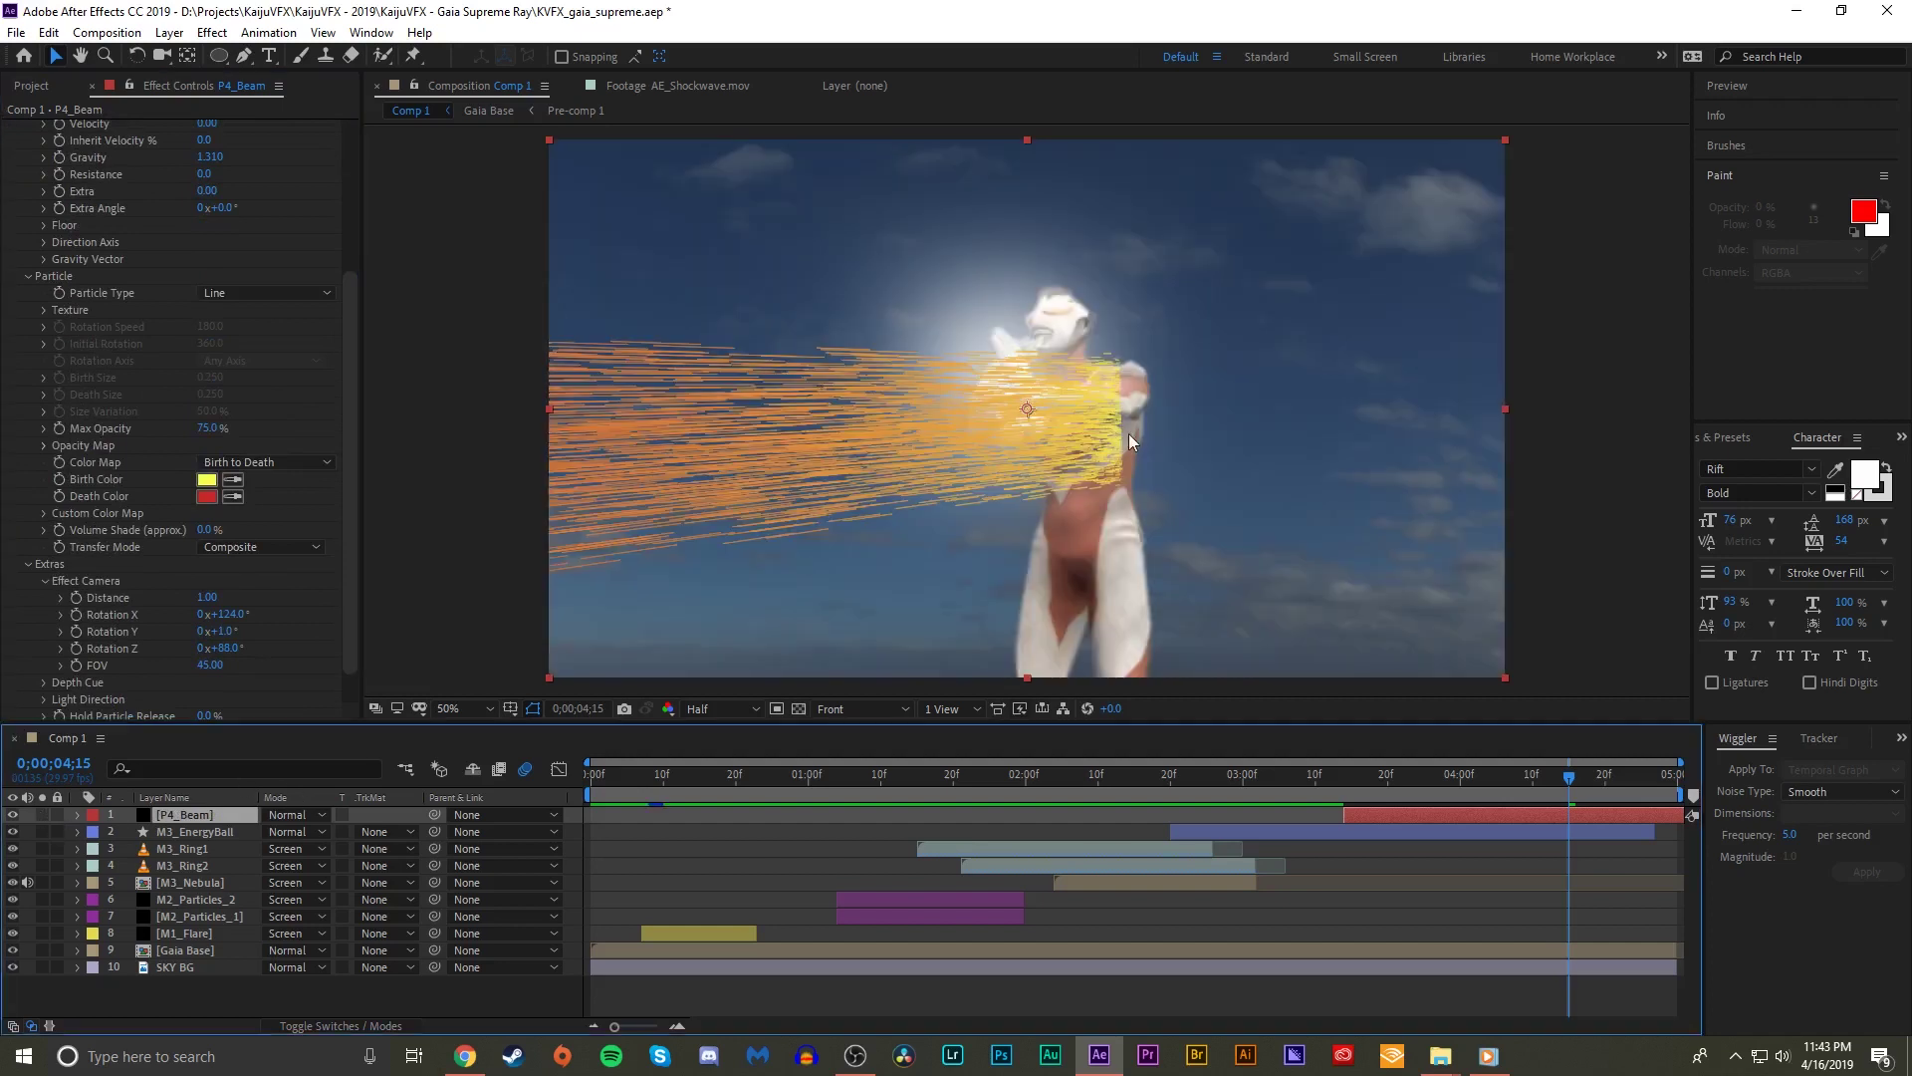
scroll(177, 140, up, 5)
click(139, 127)
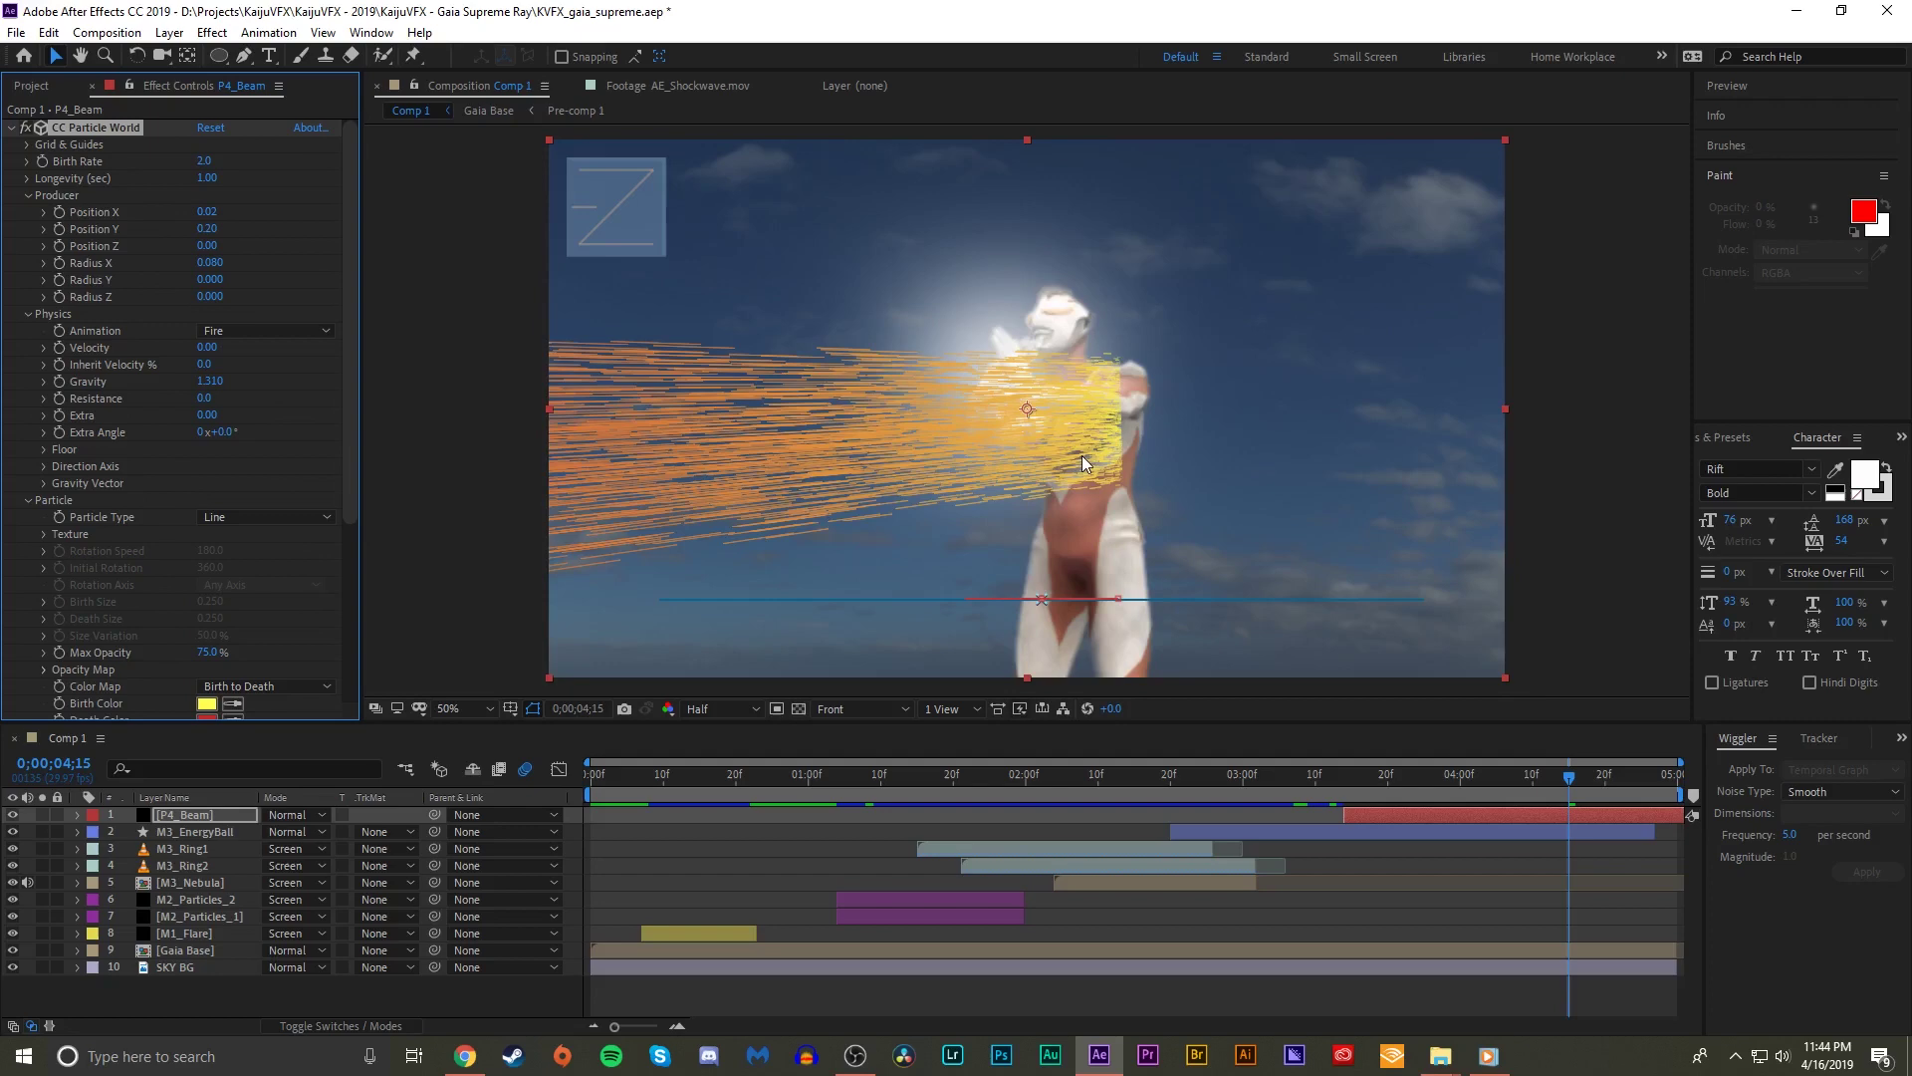
drag(1042, 597, 875, 614)
key(ctrl+z)
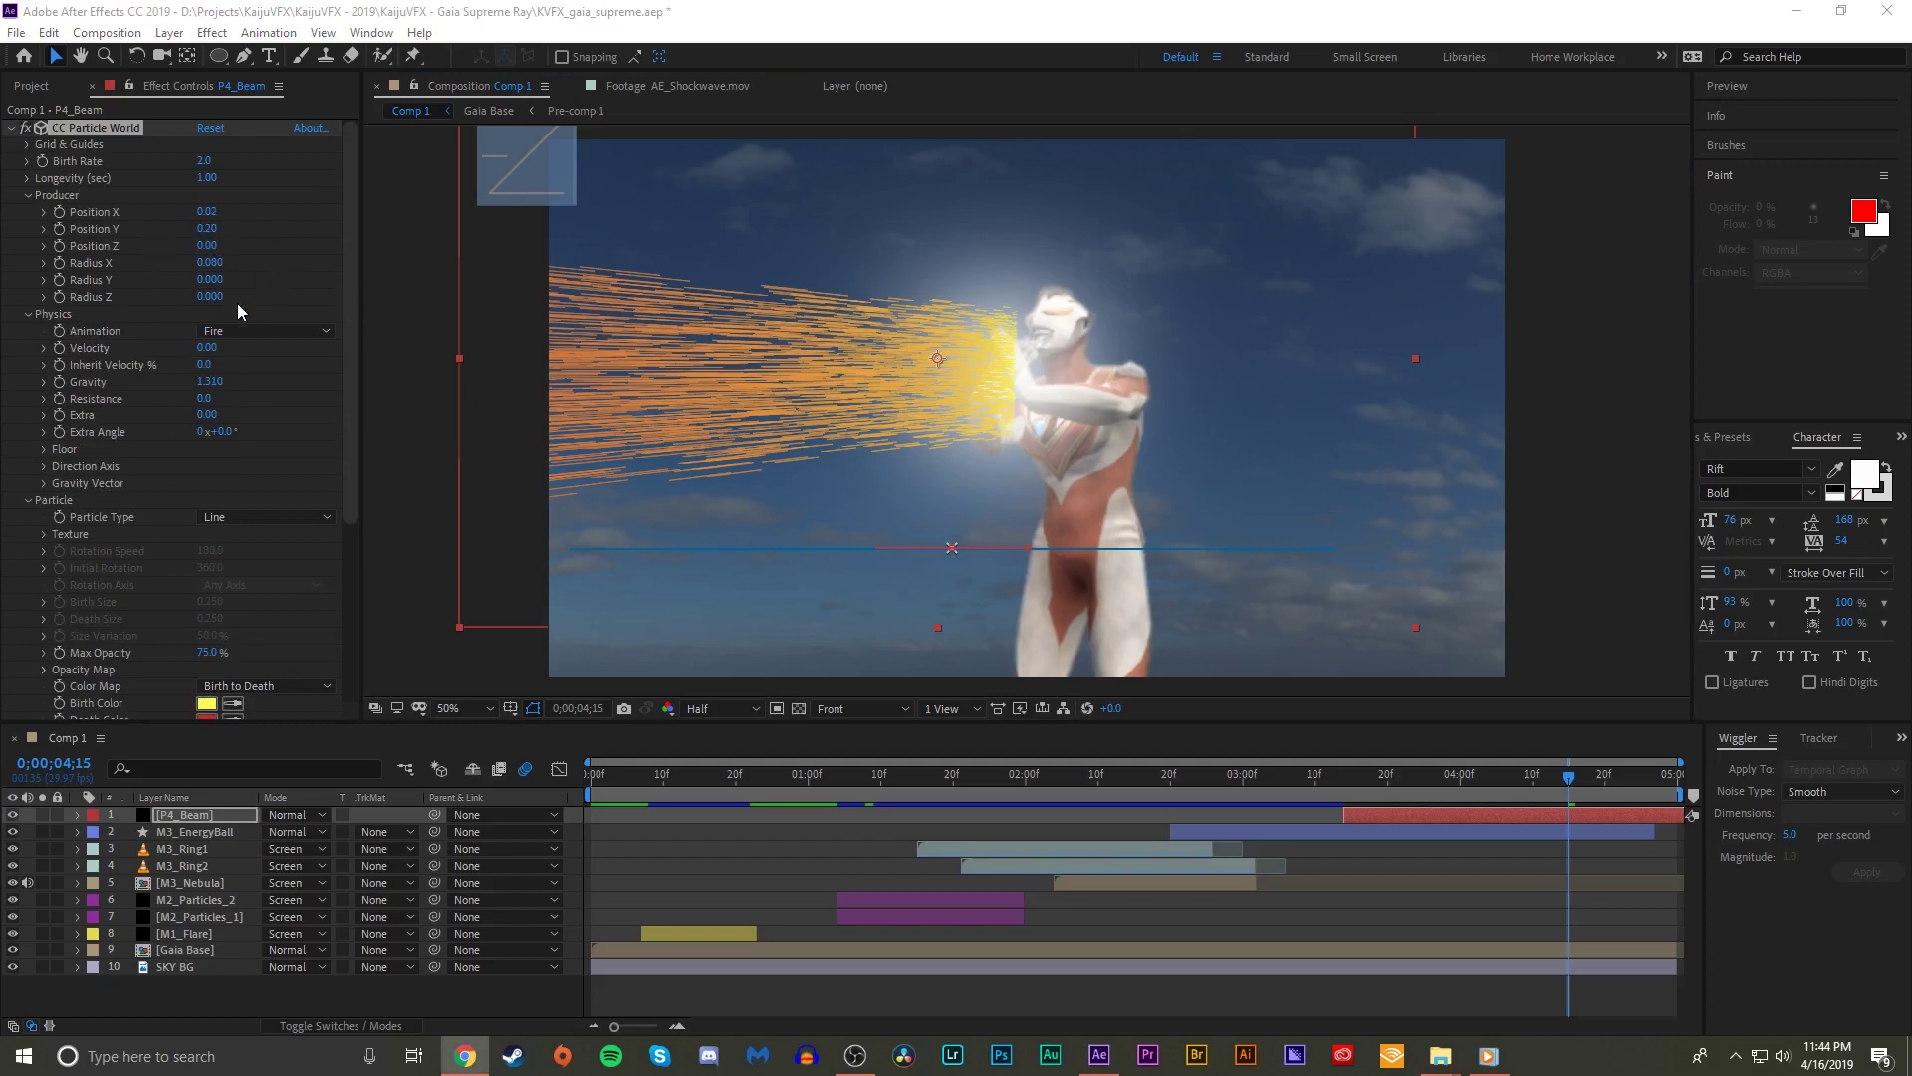
- Widen the beam's producer Radius X to 0.140 and raise Gravity to 10.990, previewing each change from the layer's start
drag(221, 269, 281, 269)
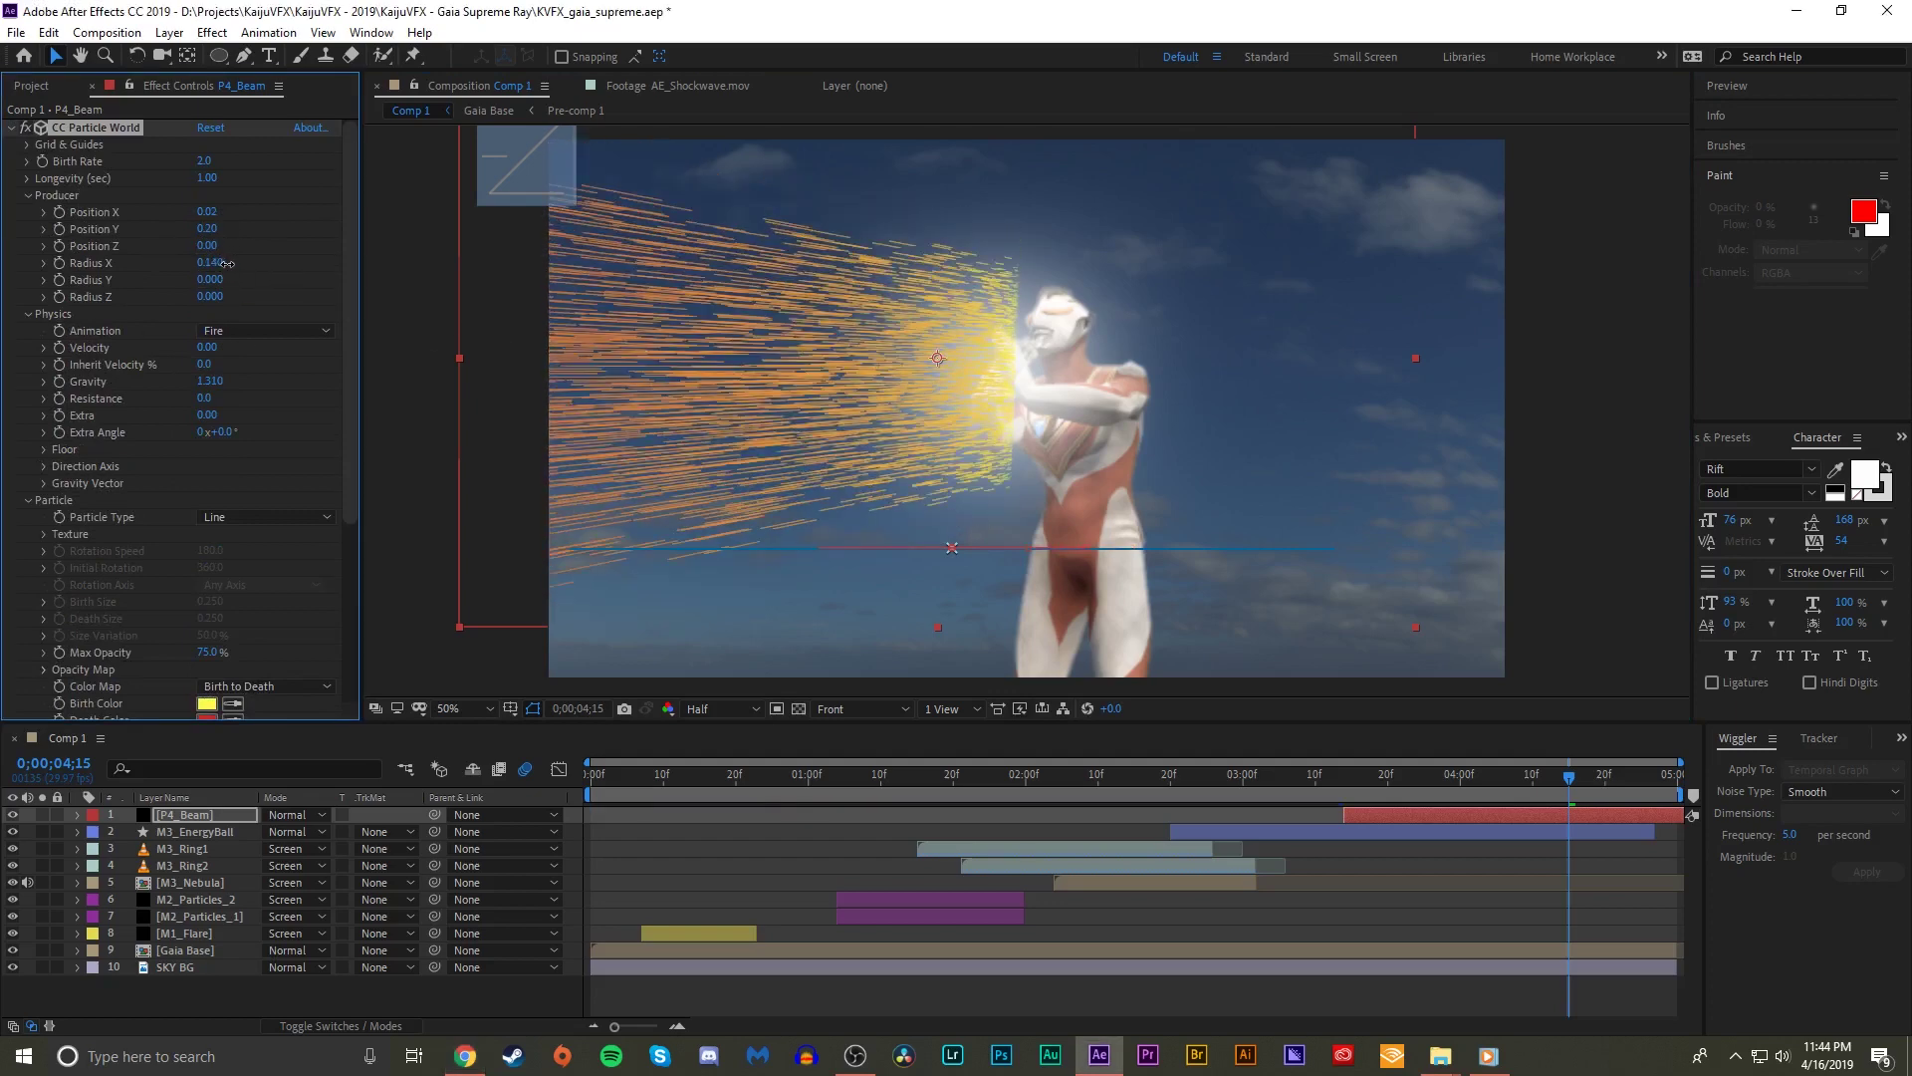
click(1348, 778)
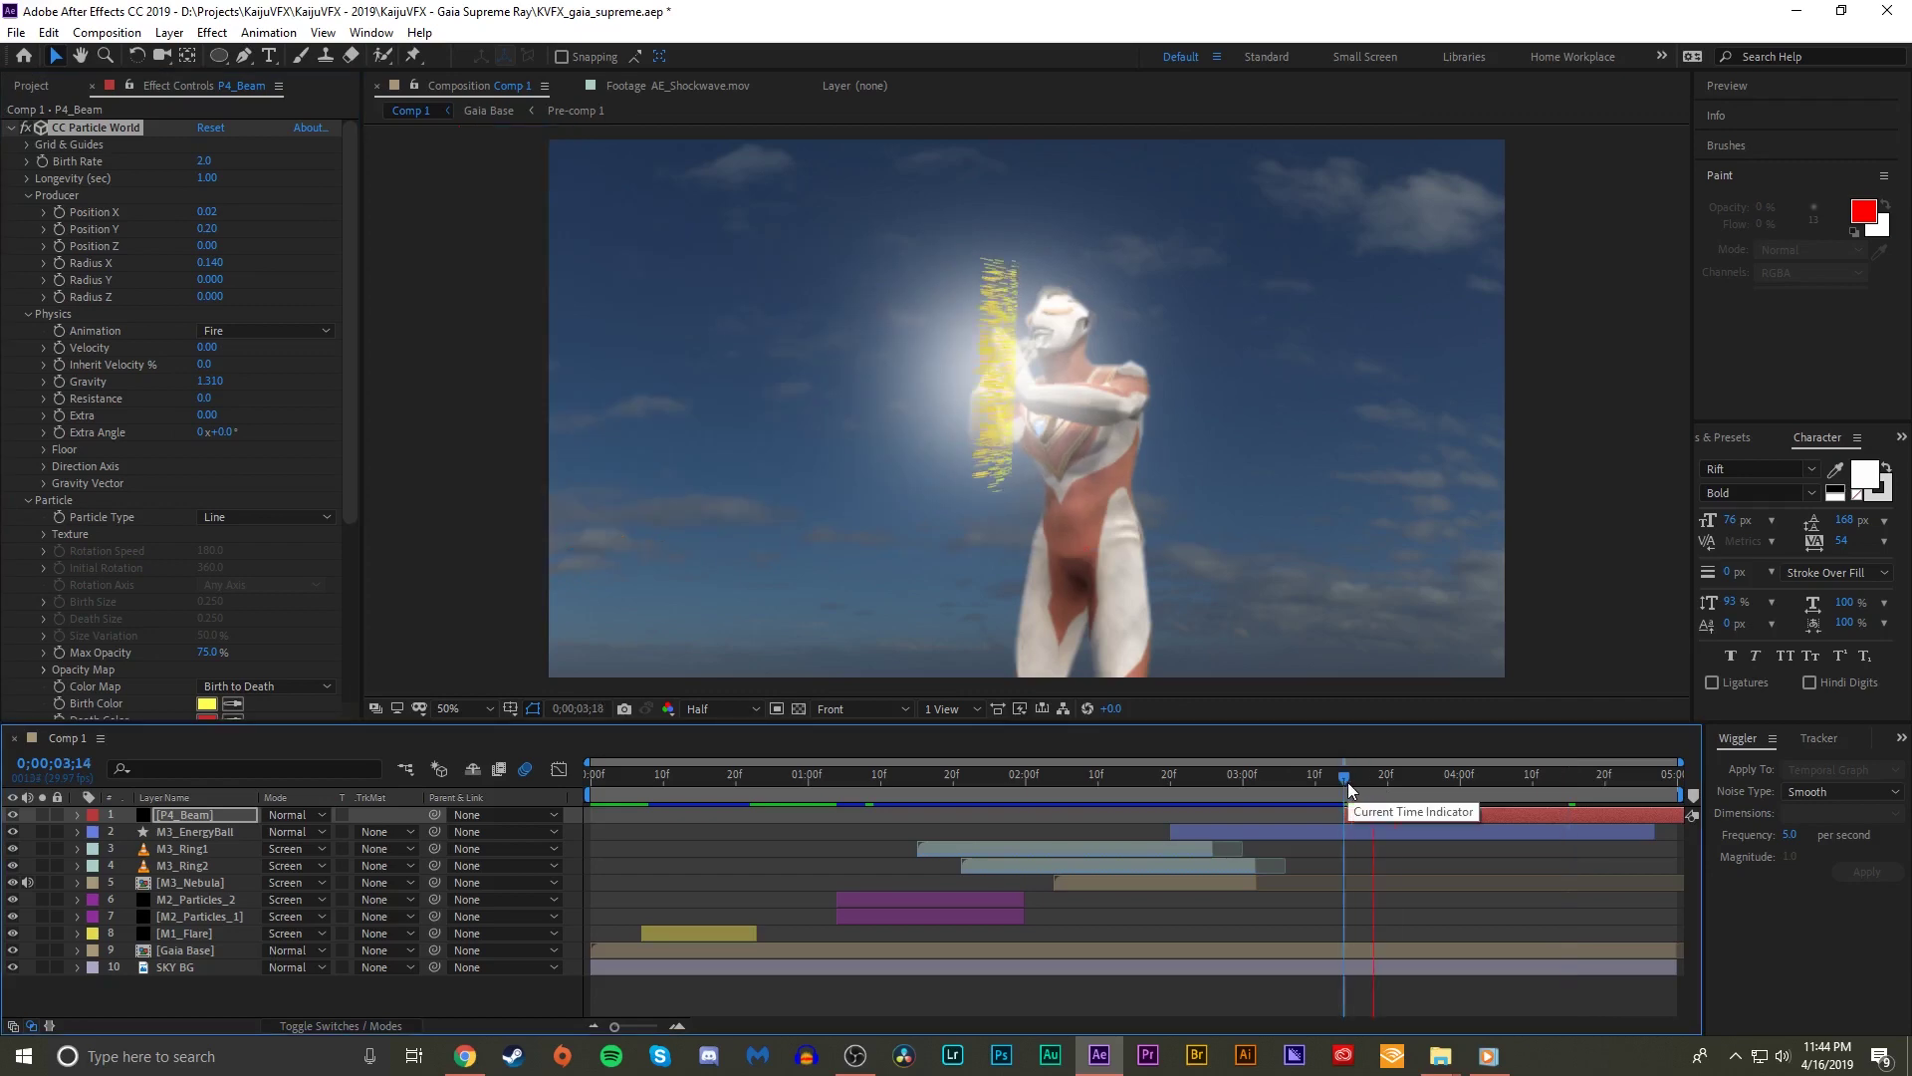
key(space)
drag(217, 381, 313, 380)
click(1345, 782)
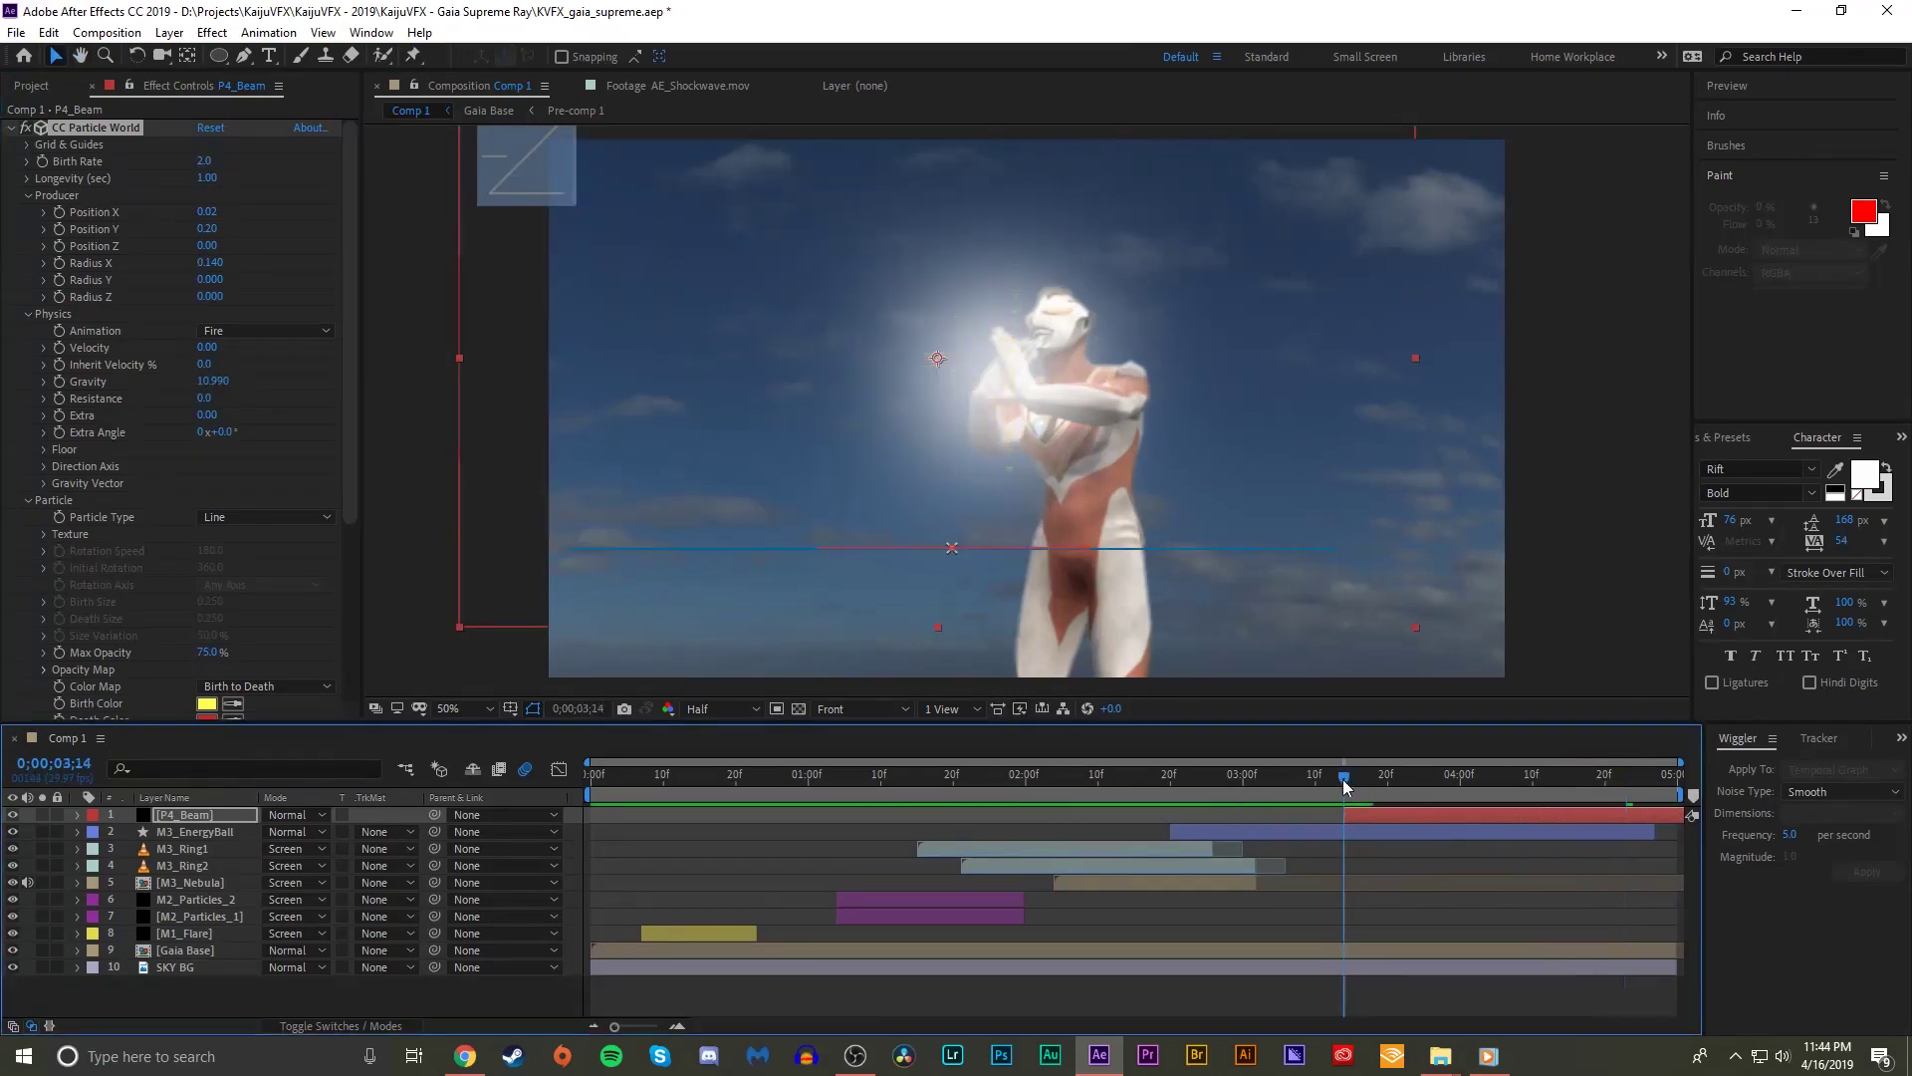
key(space)
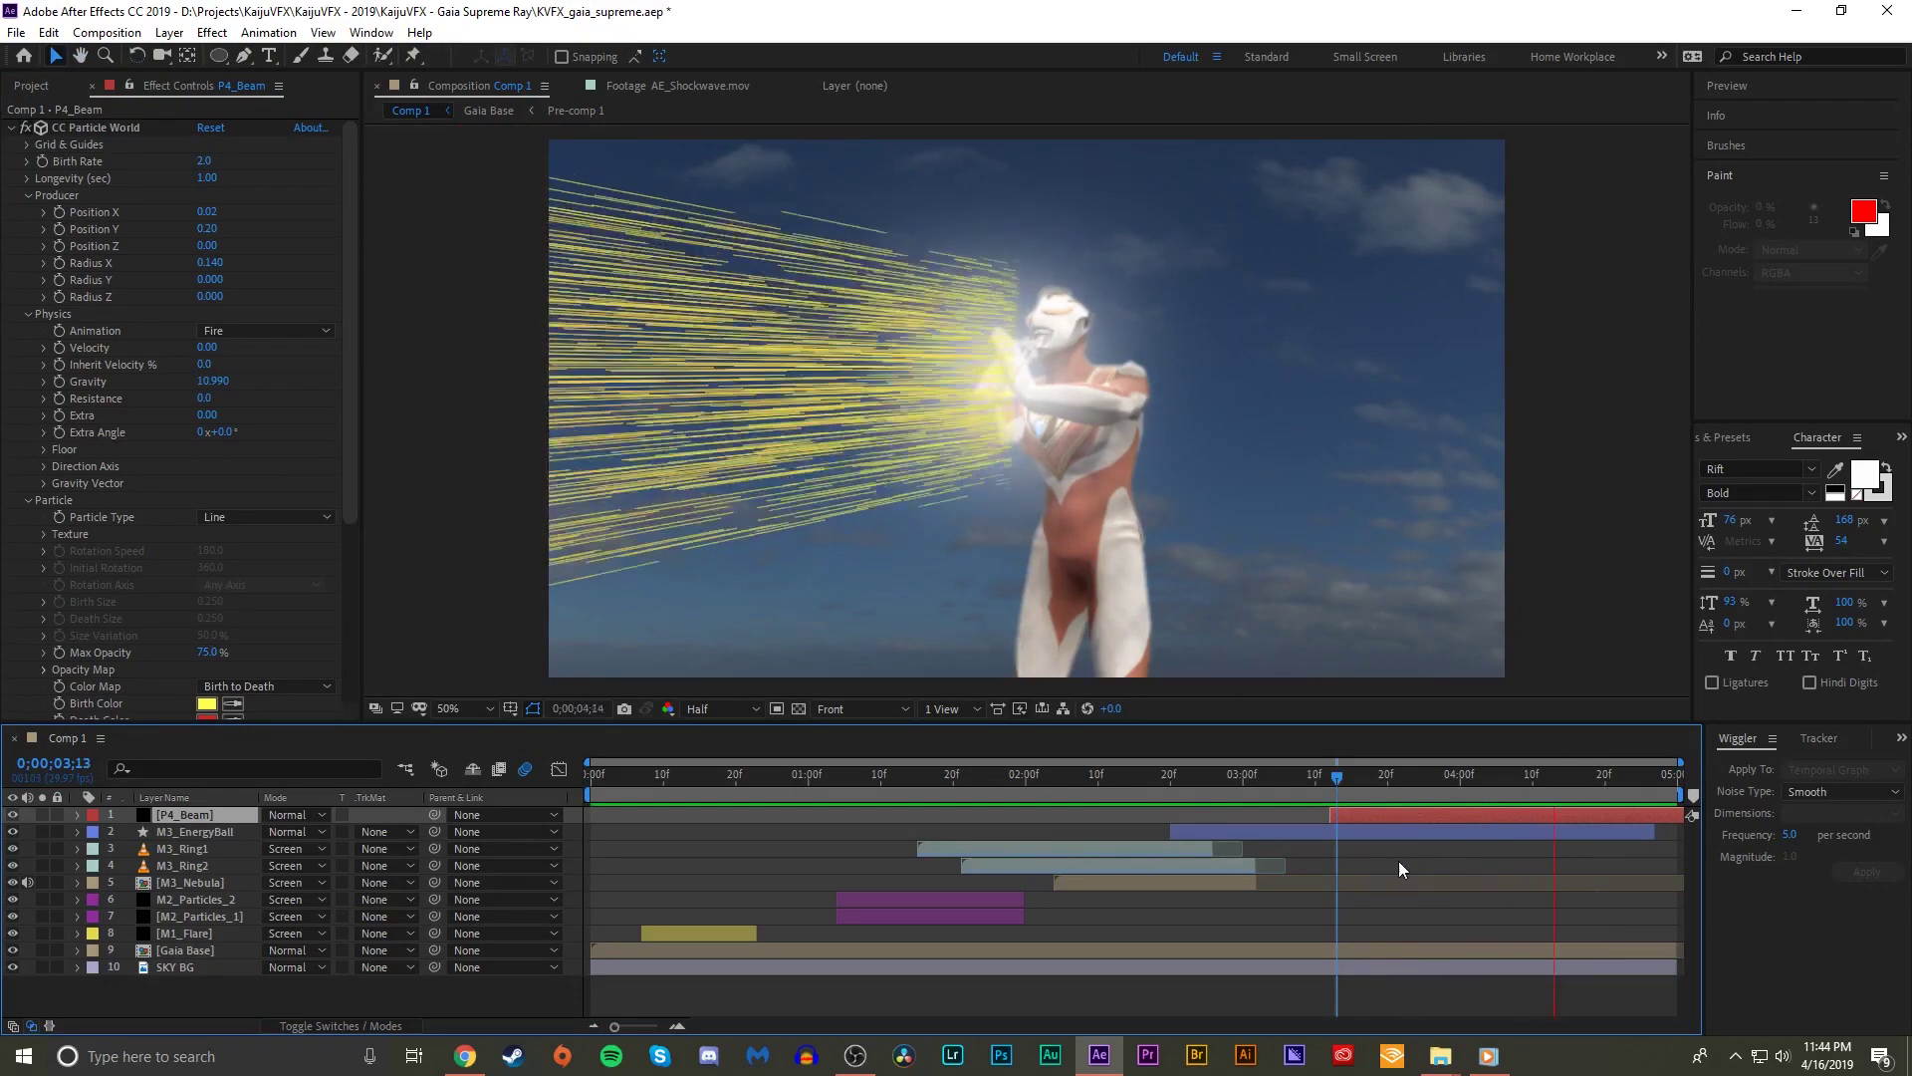
key(space)
- Adjust the Effect Camera to 118° in Rotation X, -2° in Y and 91° in Z
scroll(237, 607, down, 5)
drag(231, 609, 226, 596)
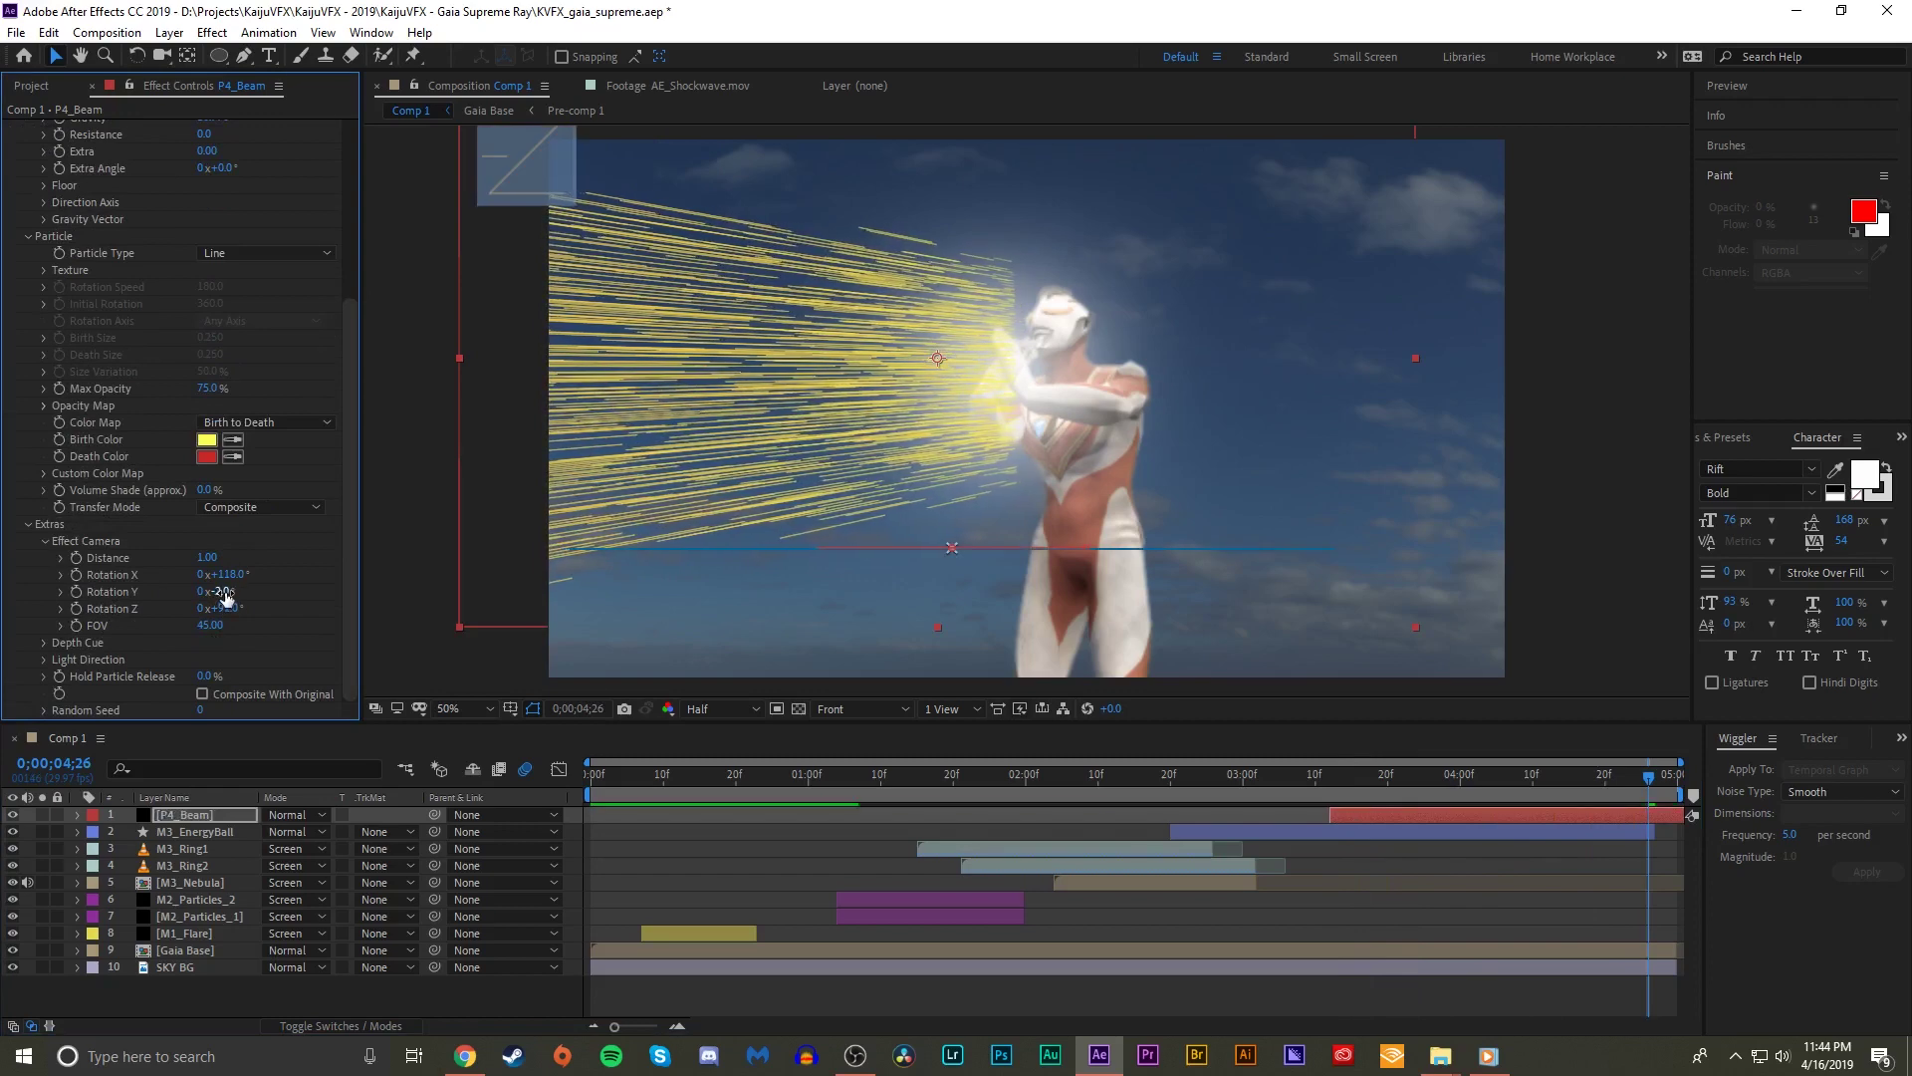
scroll(278, 475, up, 6)
- Change the beam's Particle Type from Line to Faded Sphere
drag(1381, 797, 1464, 779)
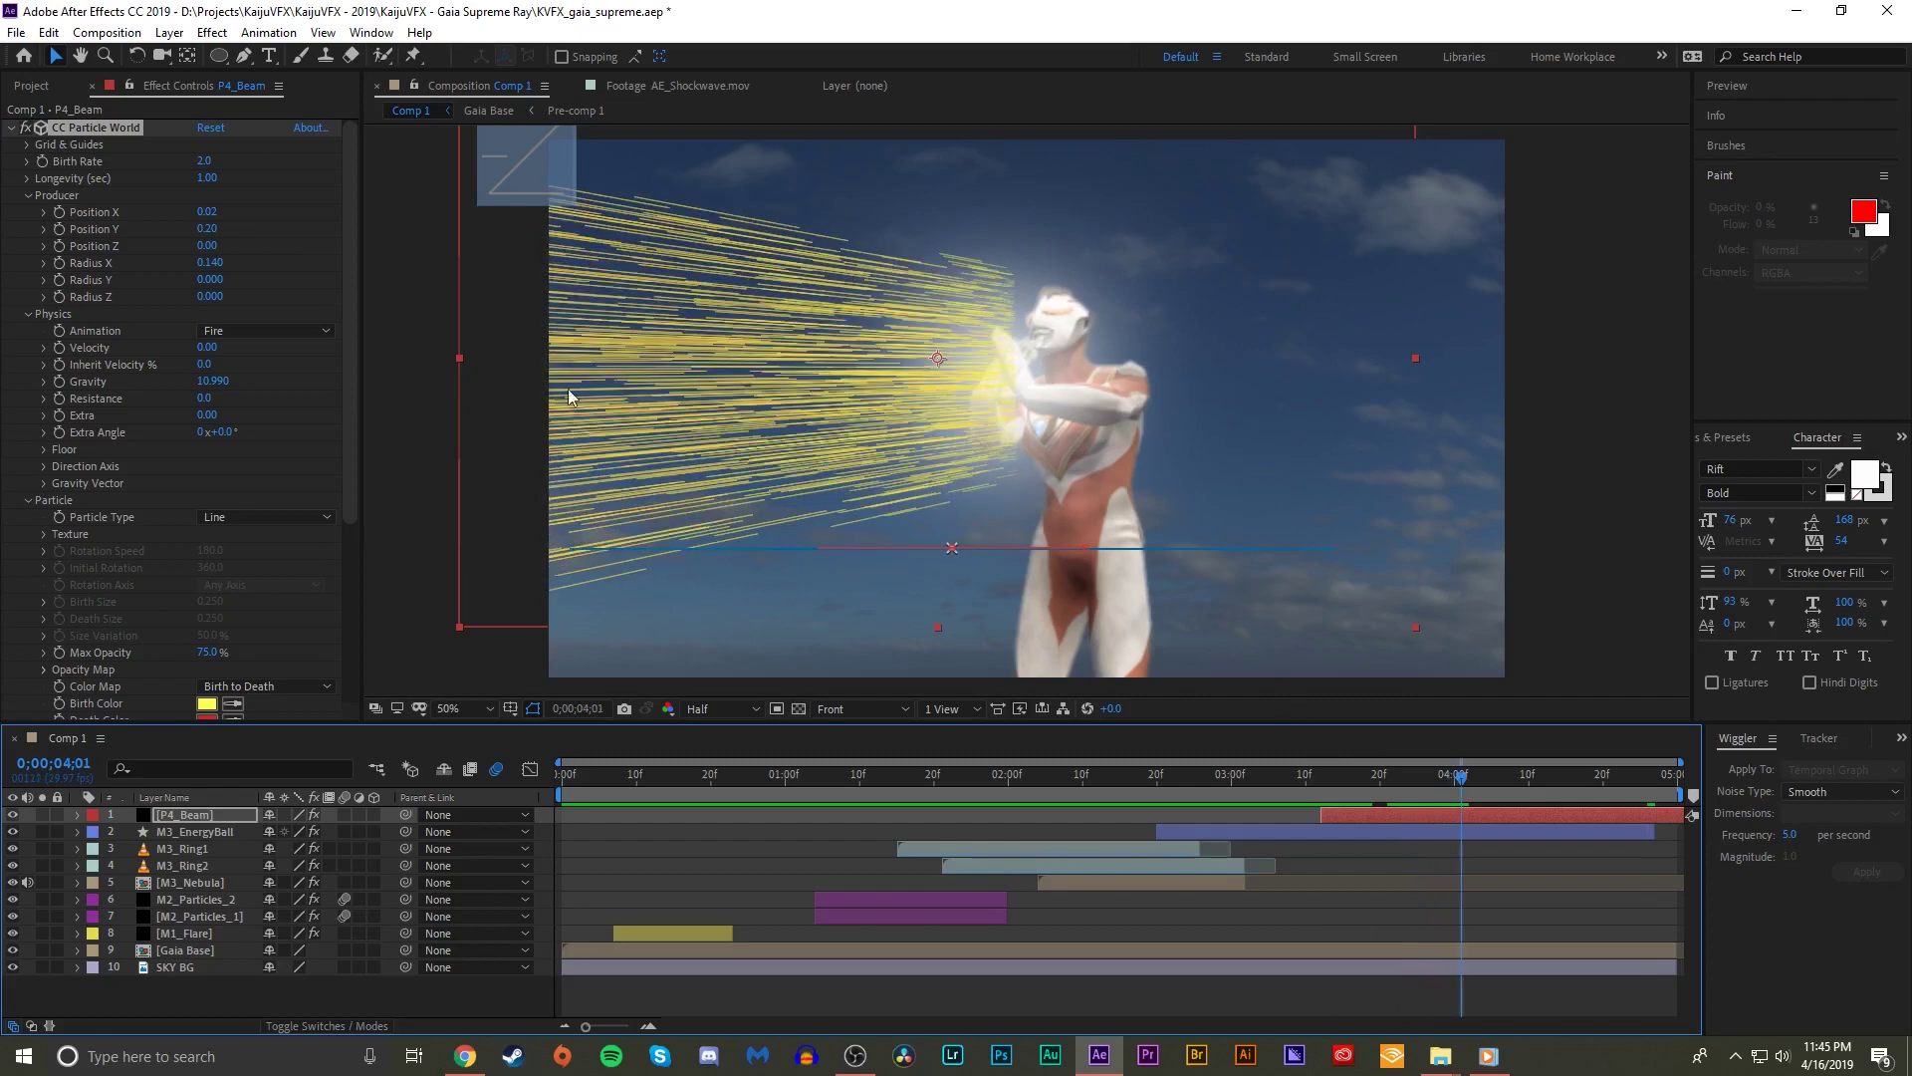
click(307, 513)
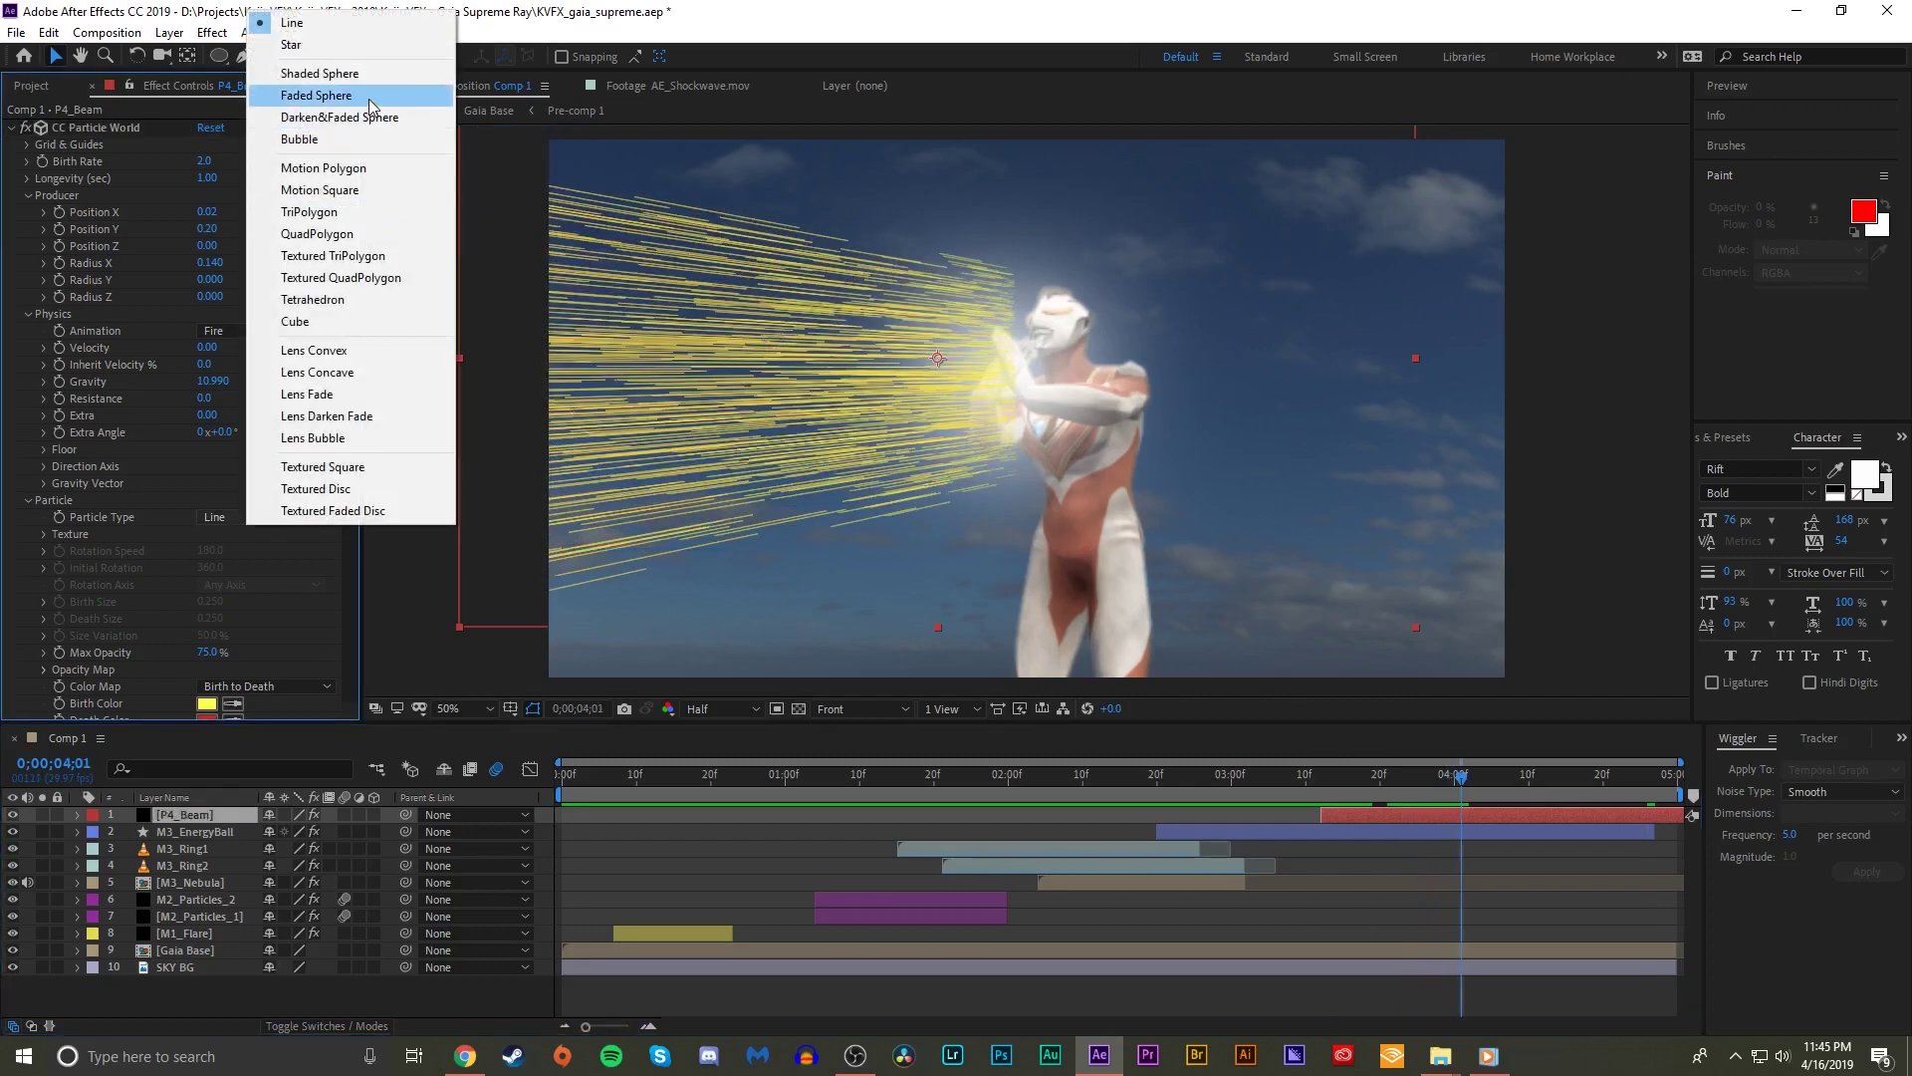
click(316, 96)
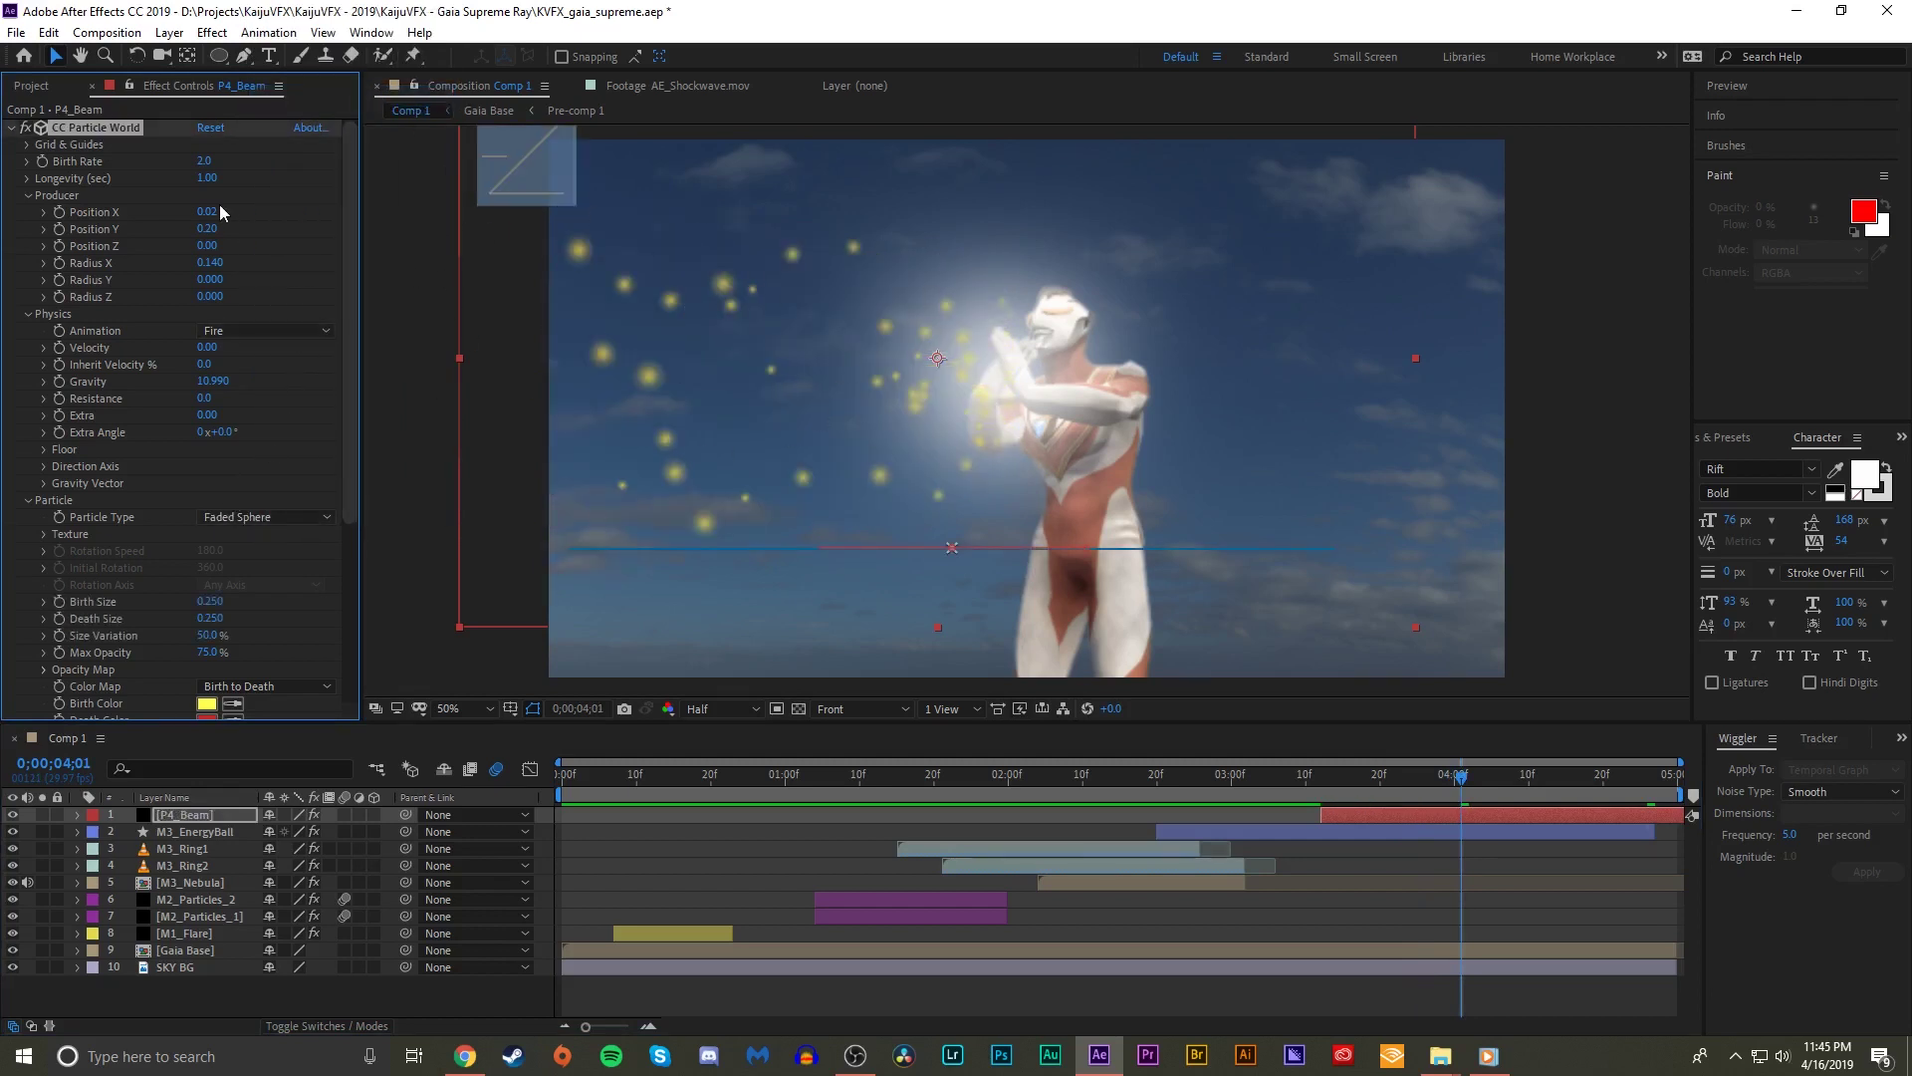
- Raise the Birth Rate to 15.6 and enable motion blur for the P4_Beam layer
drag(204, 161, 236, 165)
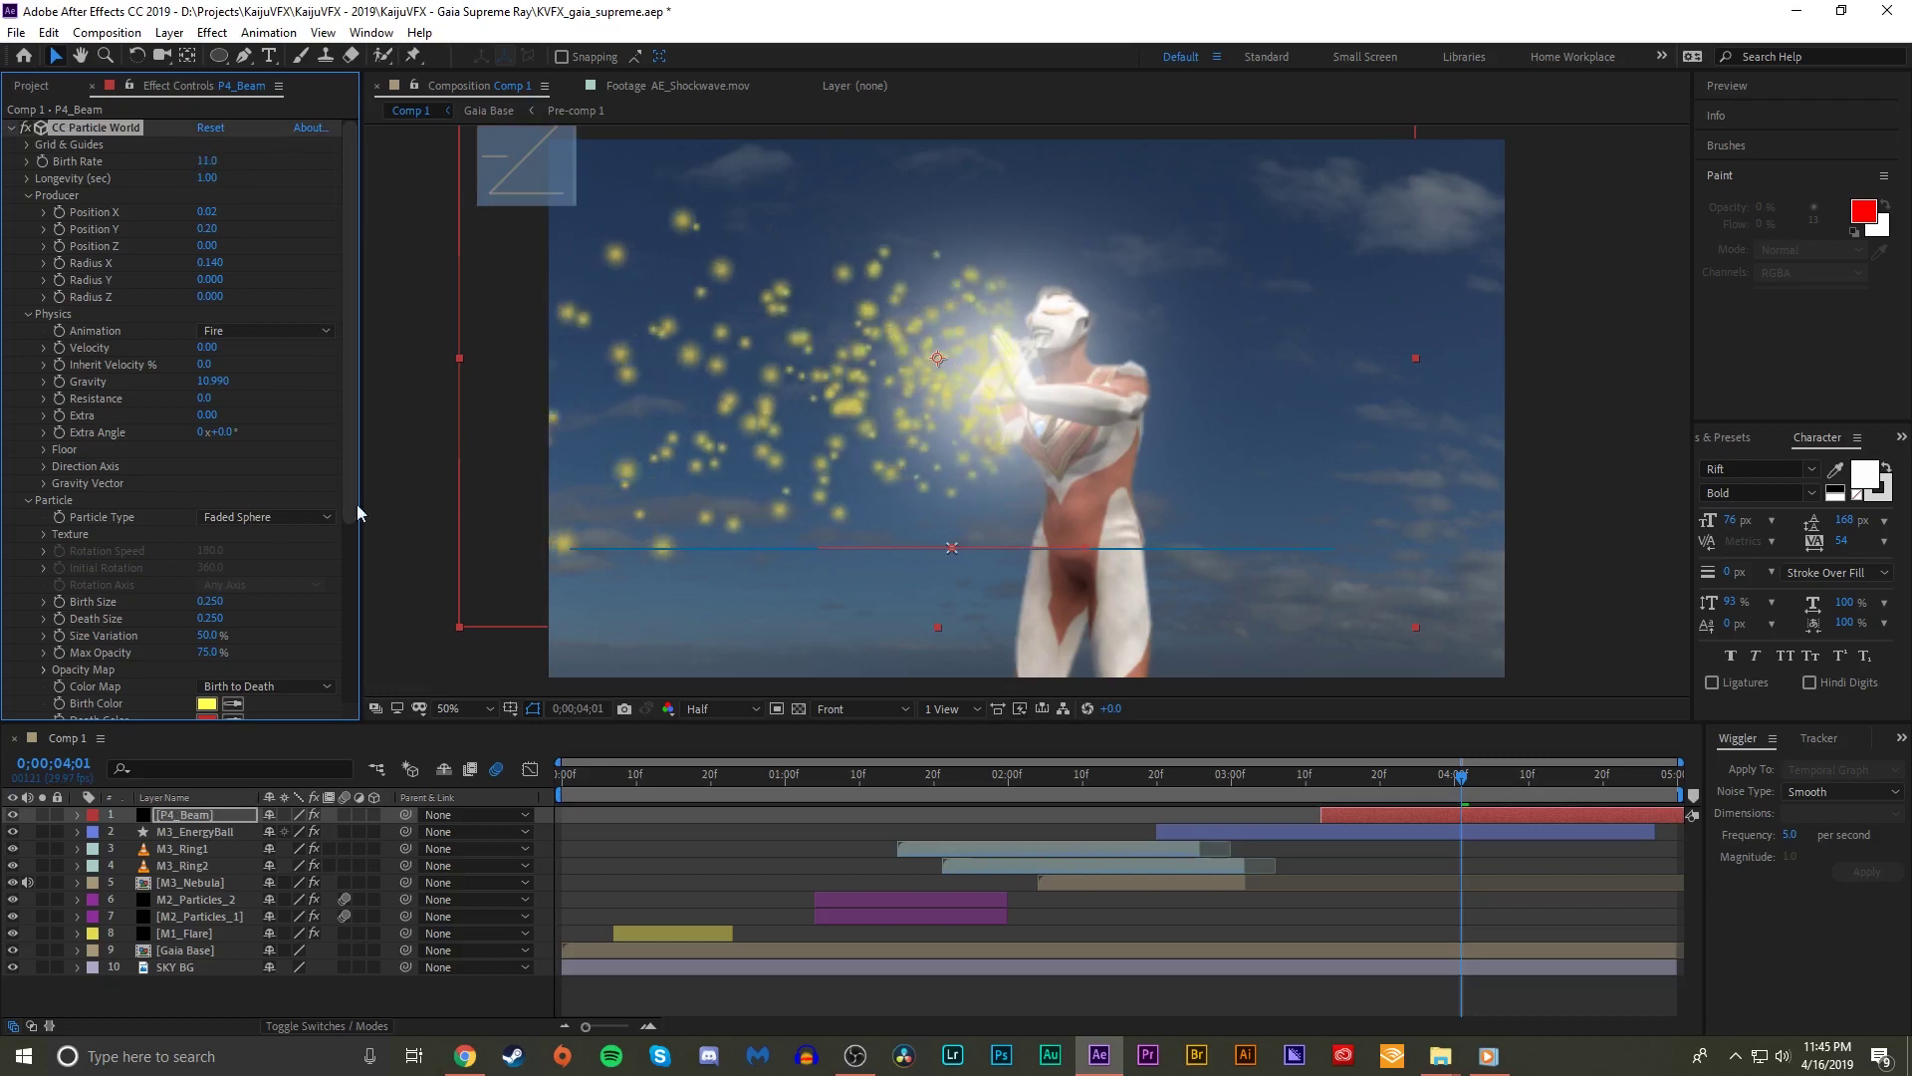
click(344, 815)
drag(208, 162, 254, 163)
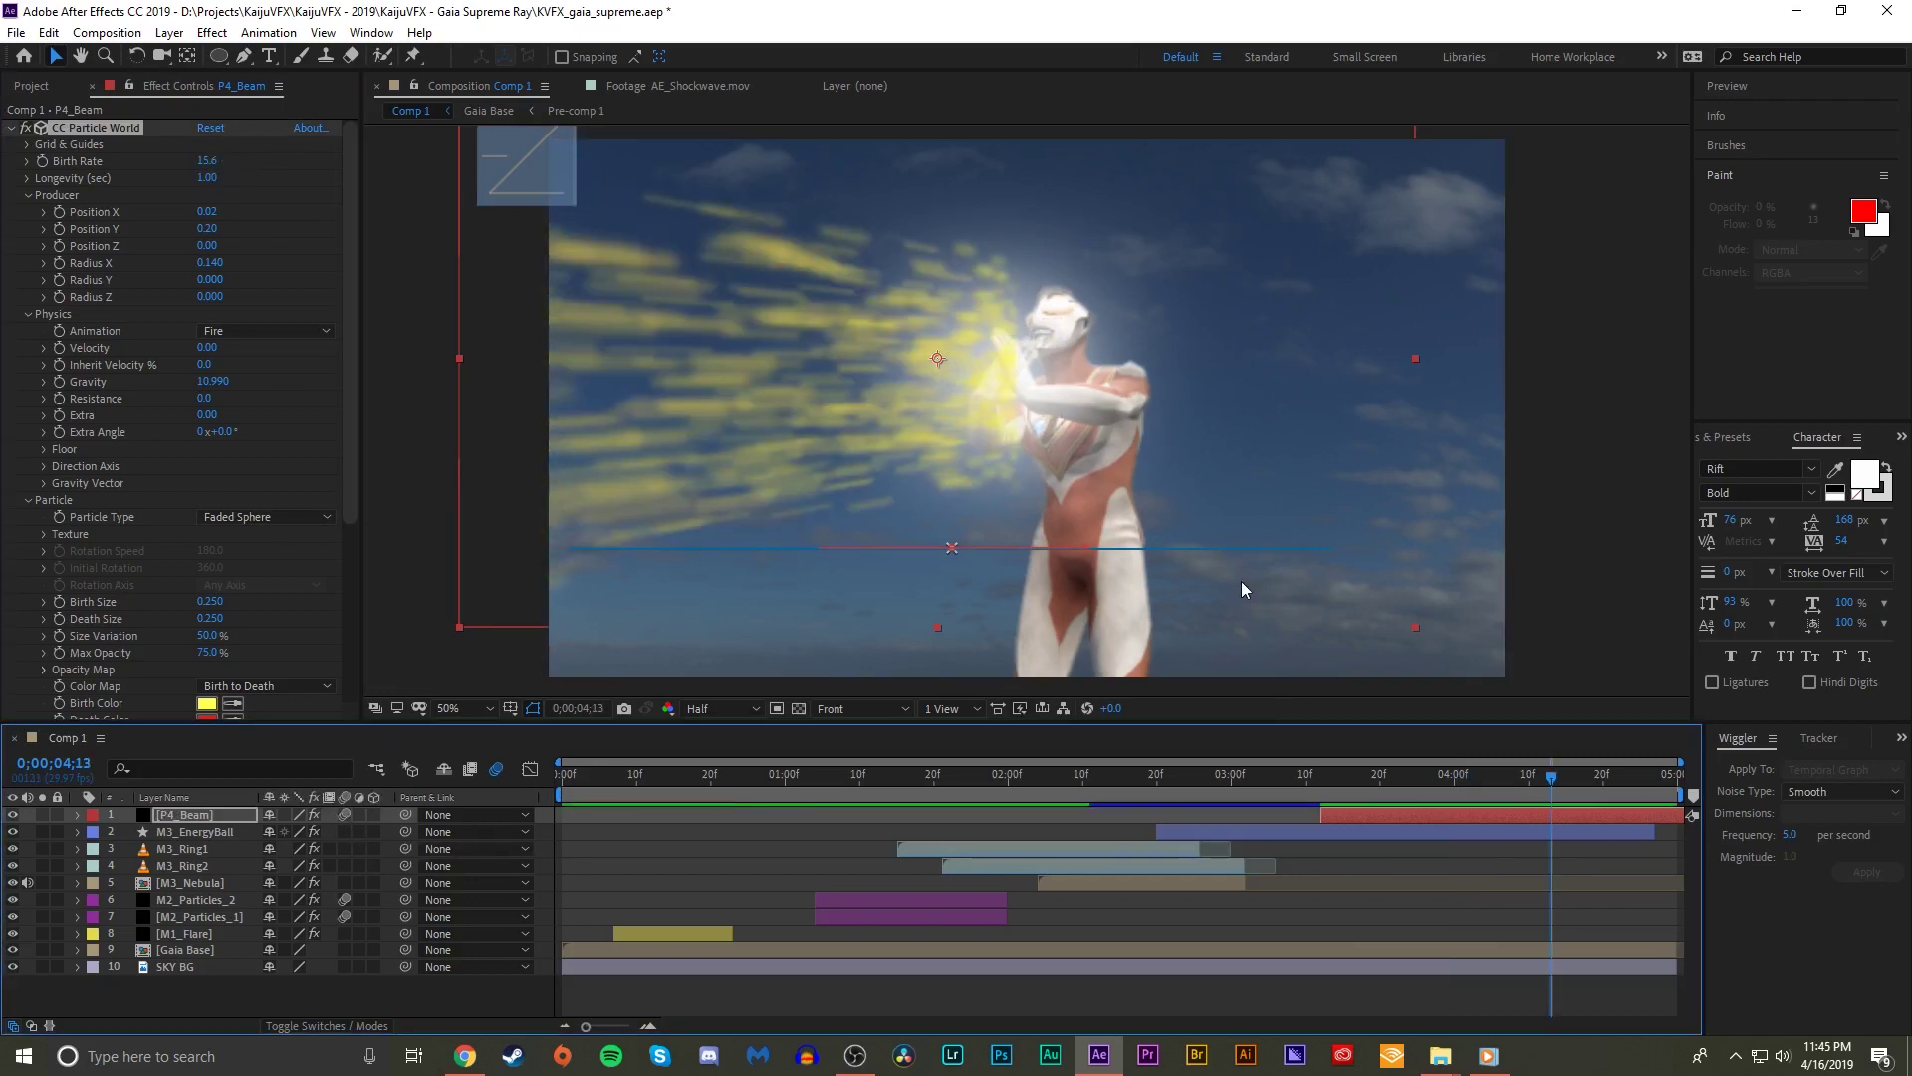
- Try a CC Radial Fast Blur on P4_Beam, centred at 1262, 564 with an Amount of 98
key(ctrl+space)
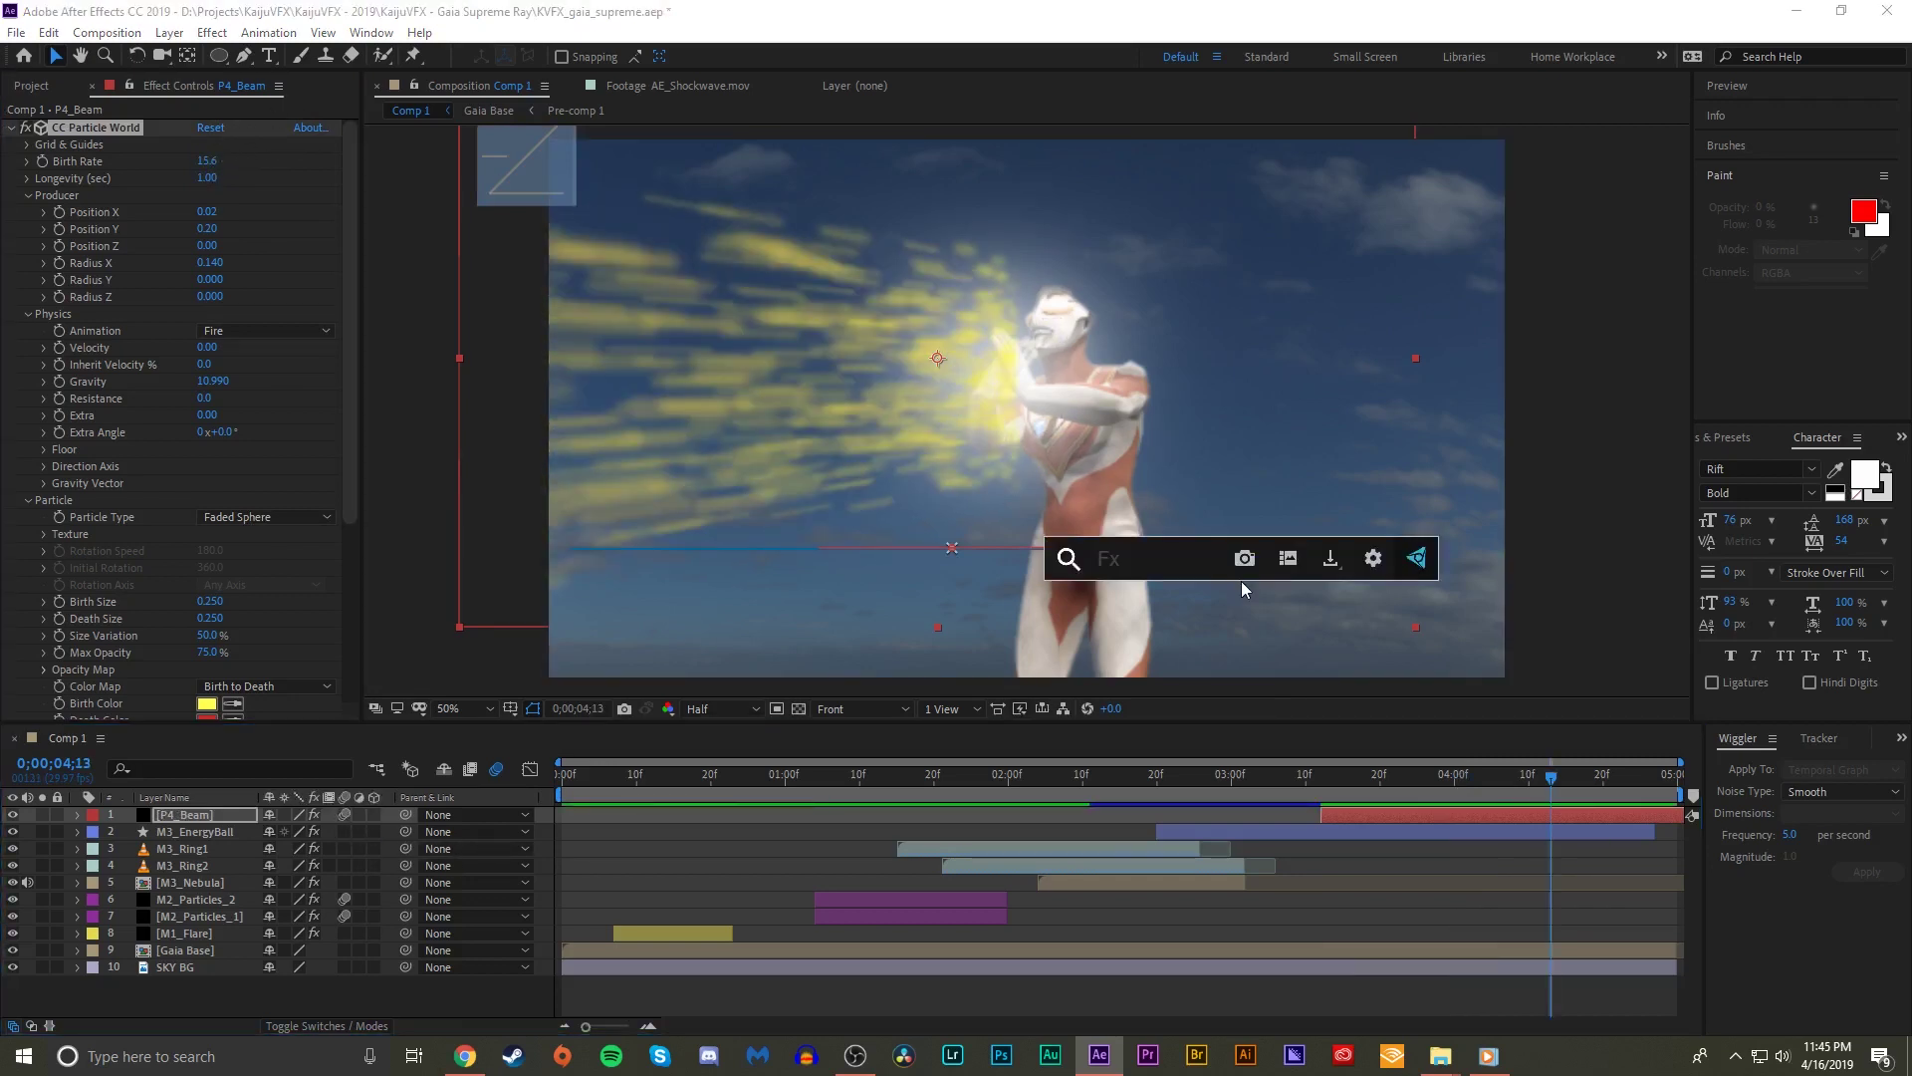
text(rad)
key(BackSpace)
key(BackSpace)
key(BackSpace)
text(fast)
click(1164, 649)
drag(962, 362, 1084, 366)
drag(206, 692, 249, 692)
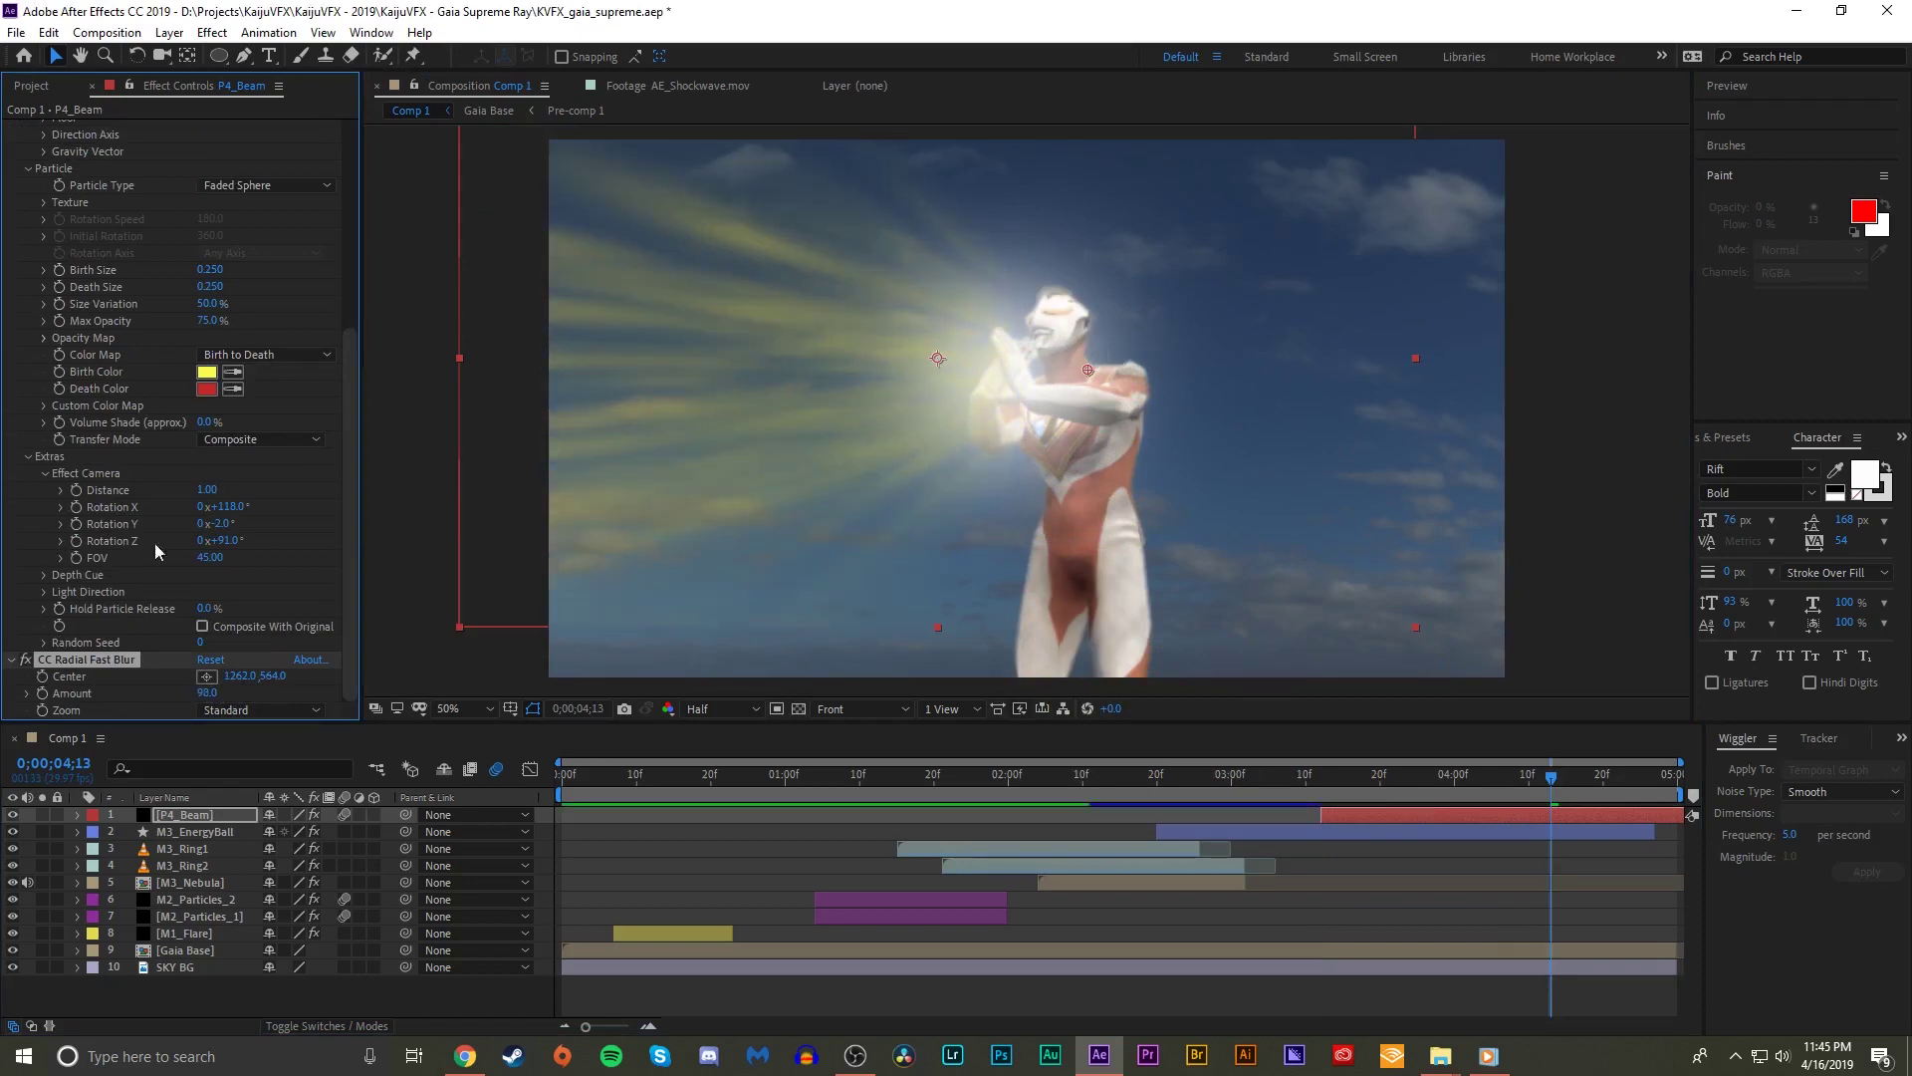
scroll(134, 670, up, 3)
- Apply a Directional Blur to P4_Beam with Direction at 90° and Blur Length at 65.8
key(ctrl+space)
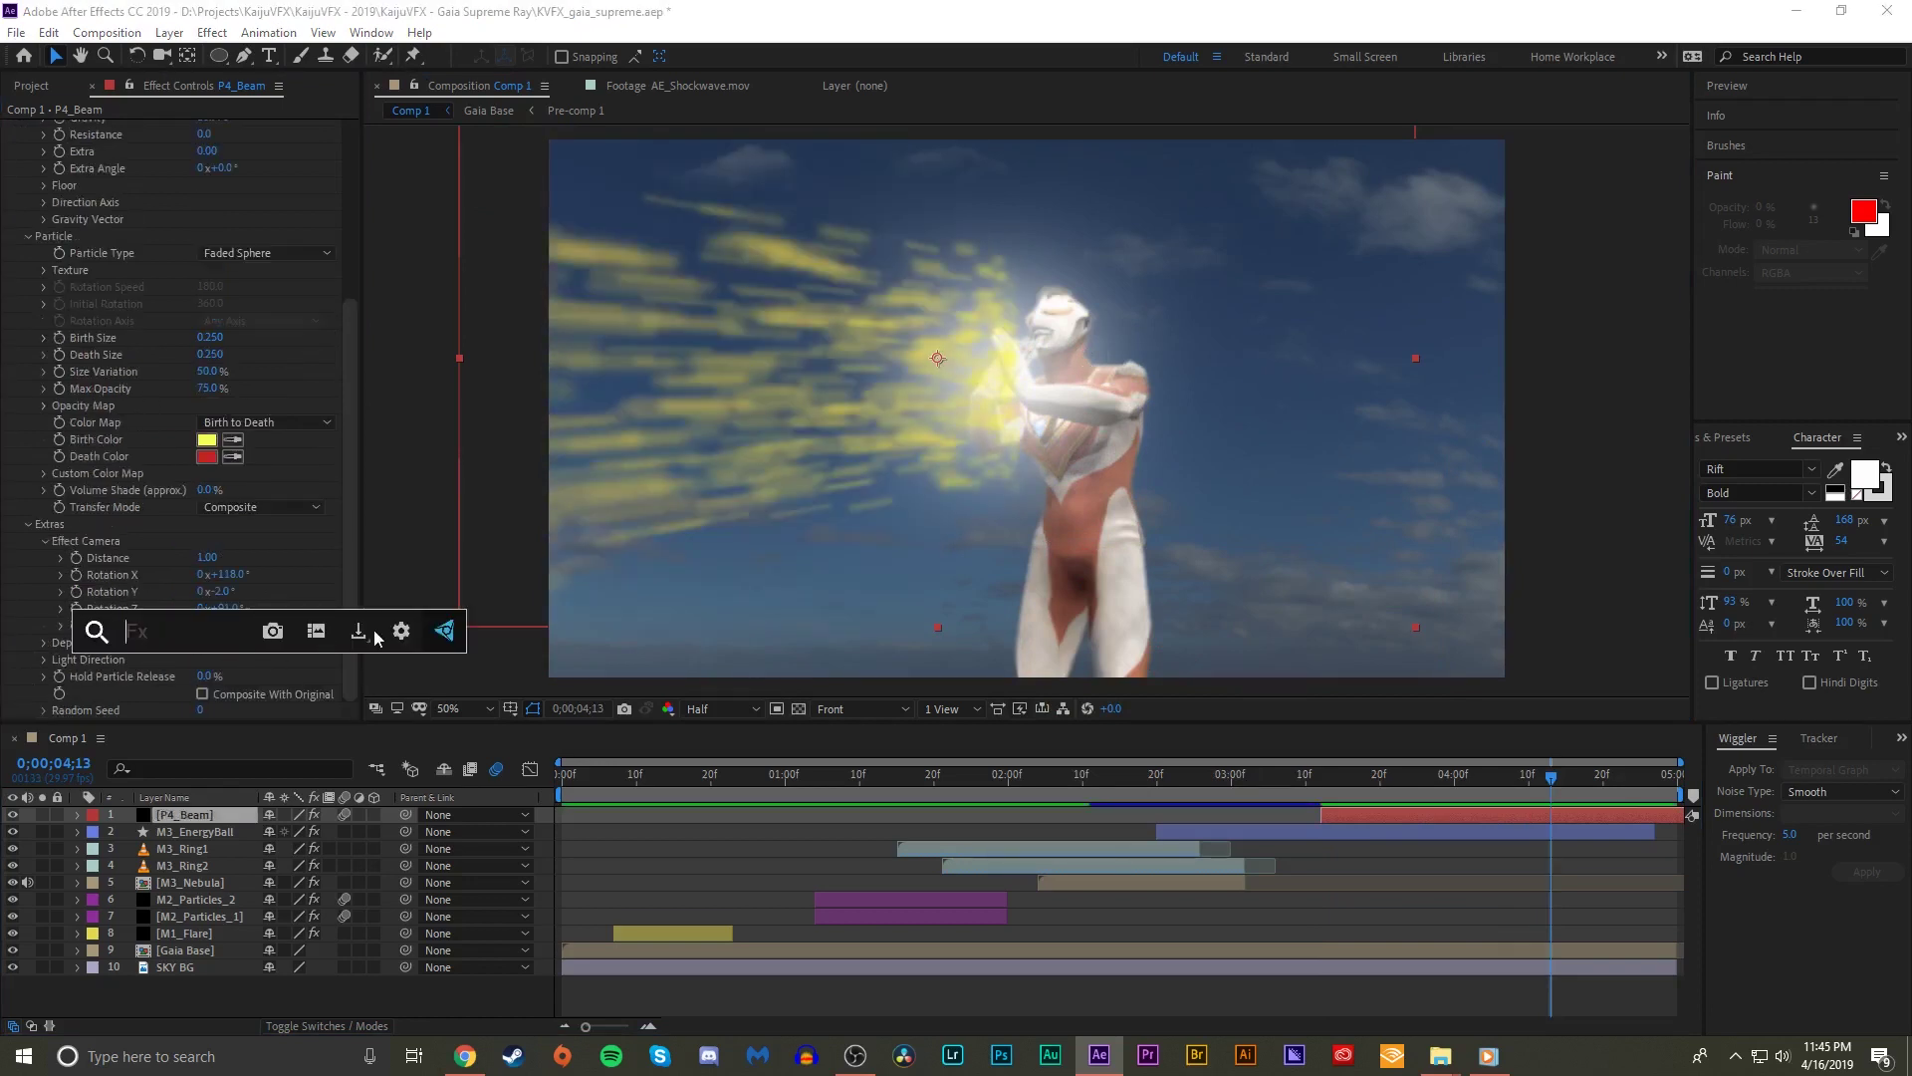
text(direc)
key(Return)
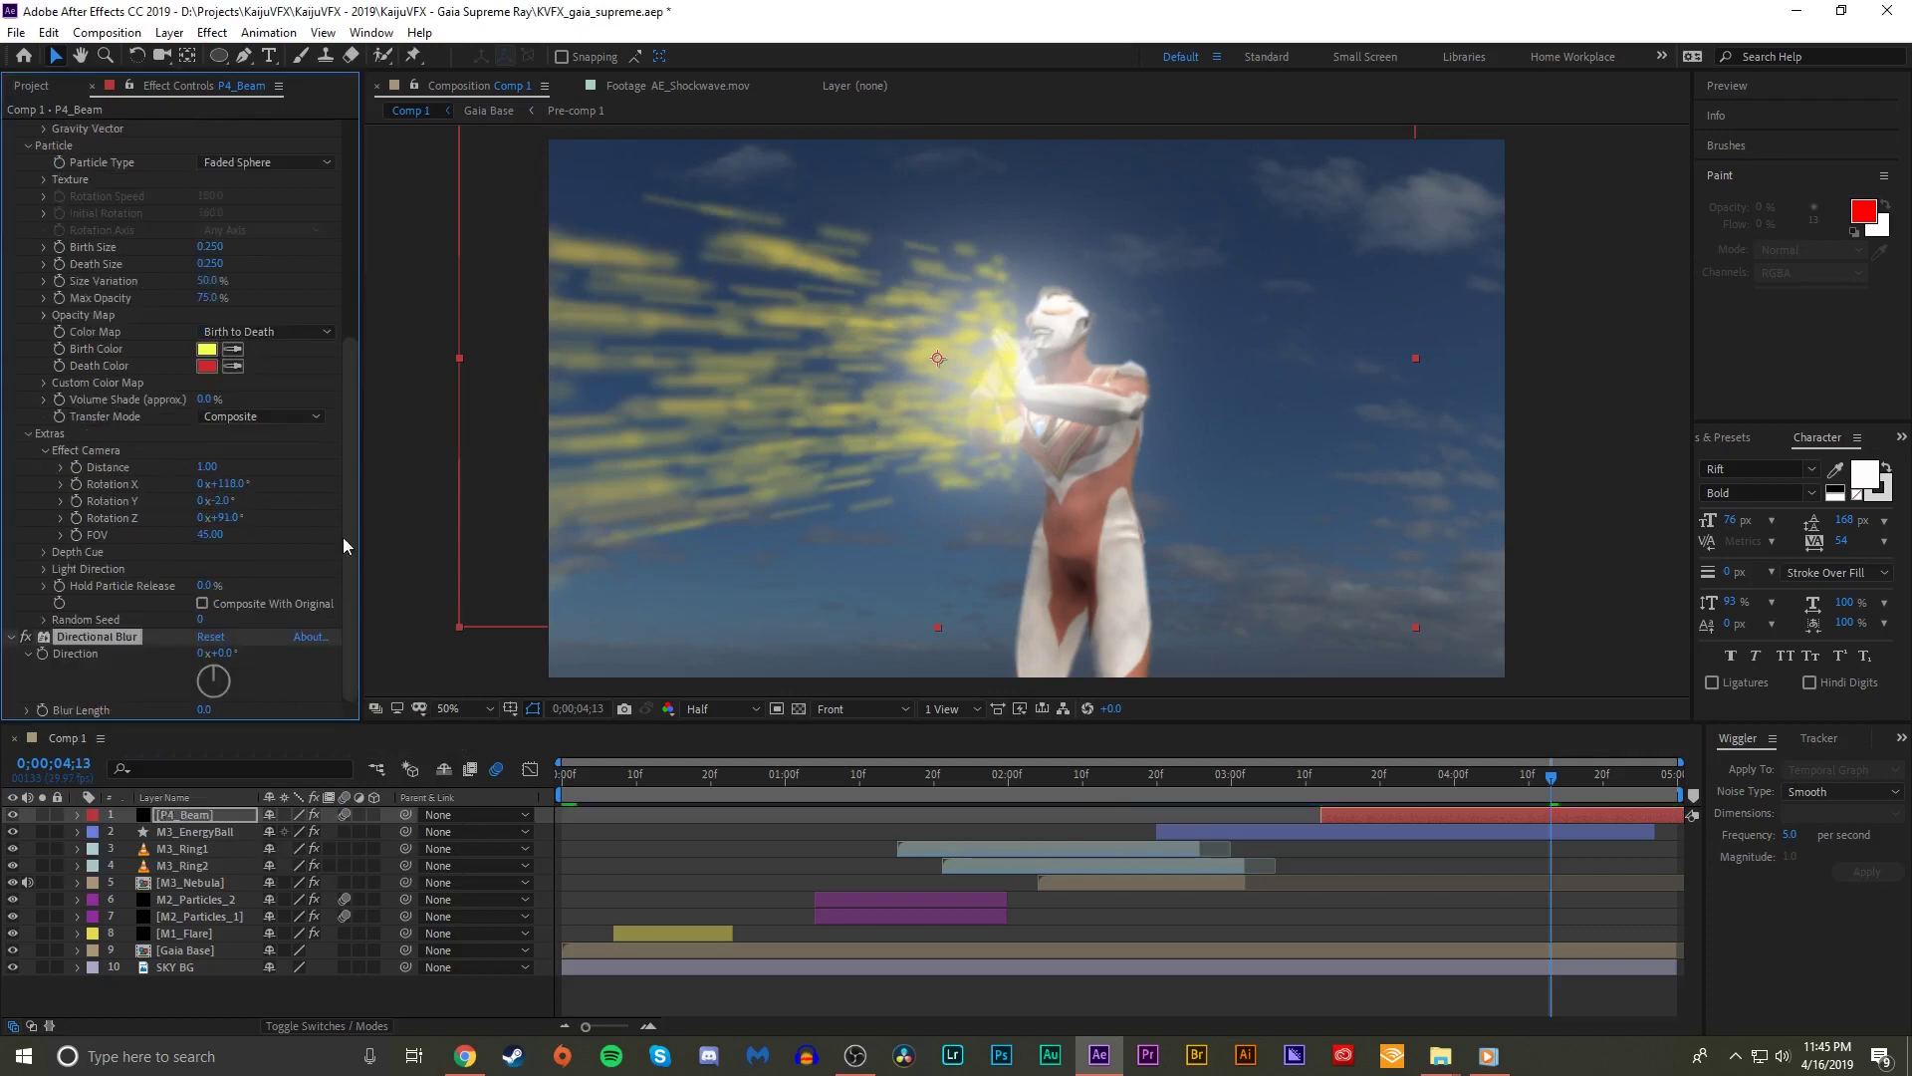
mouse_move(211, 670)
mouse_down()
mouse_move(284, 700)
mouse_move(698, 637)
mouse_move(1305, 584)
mouse_up()
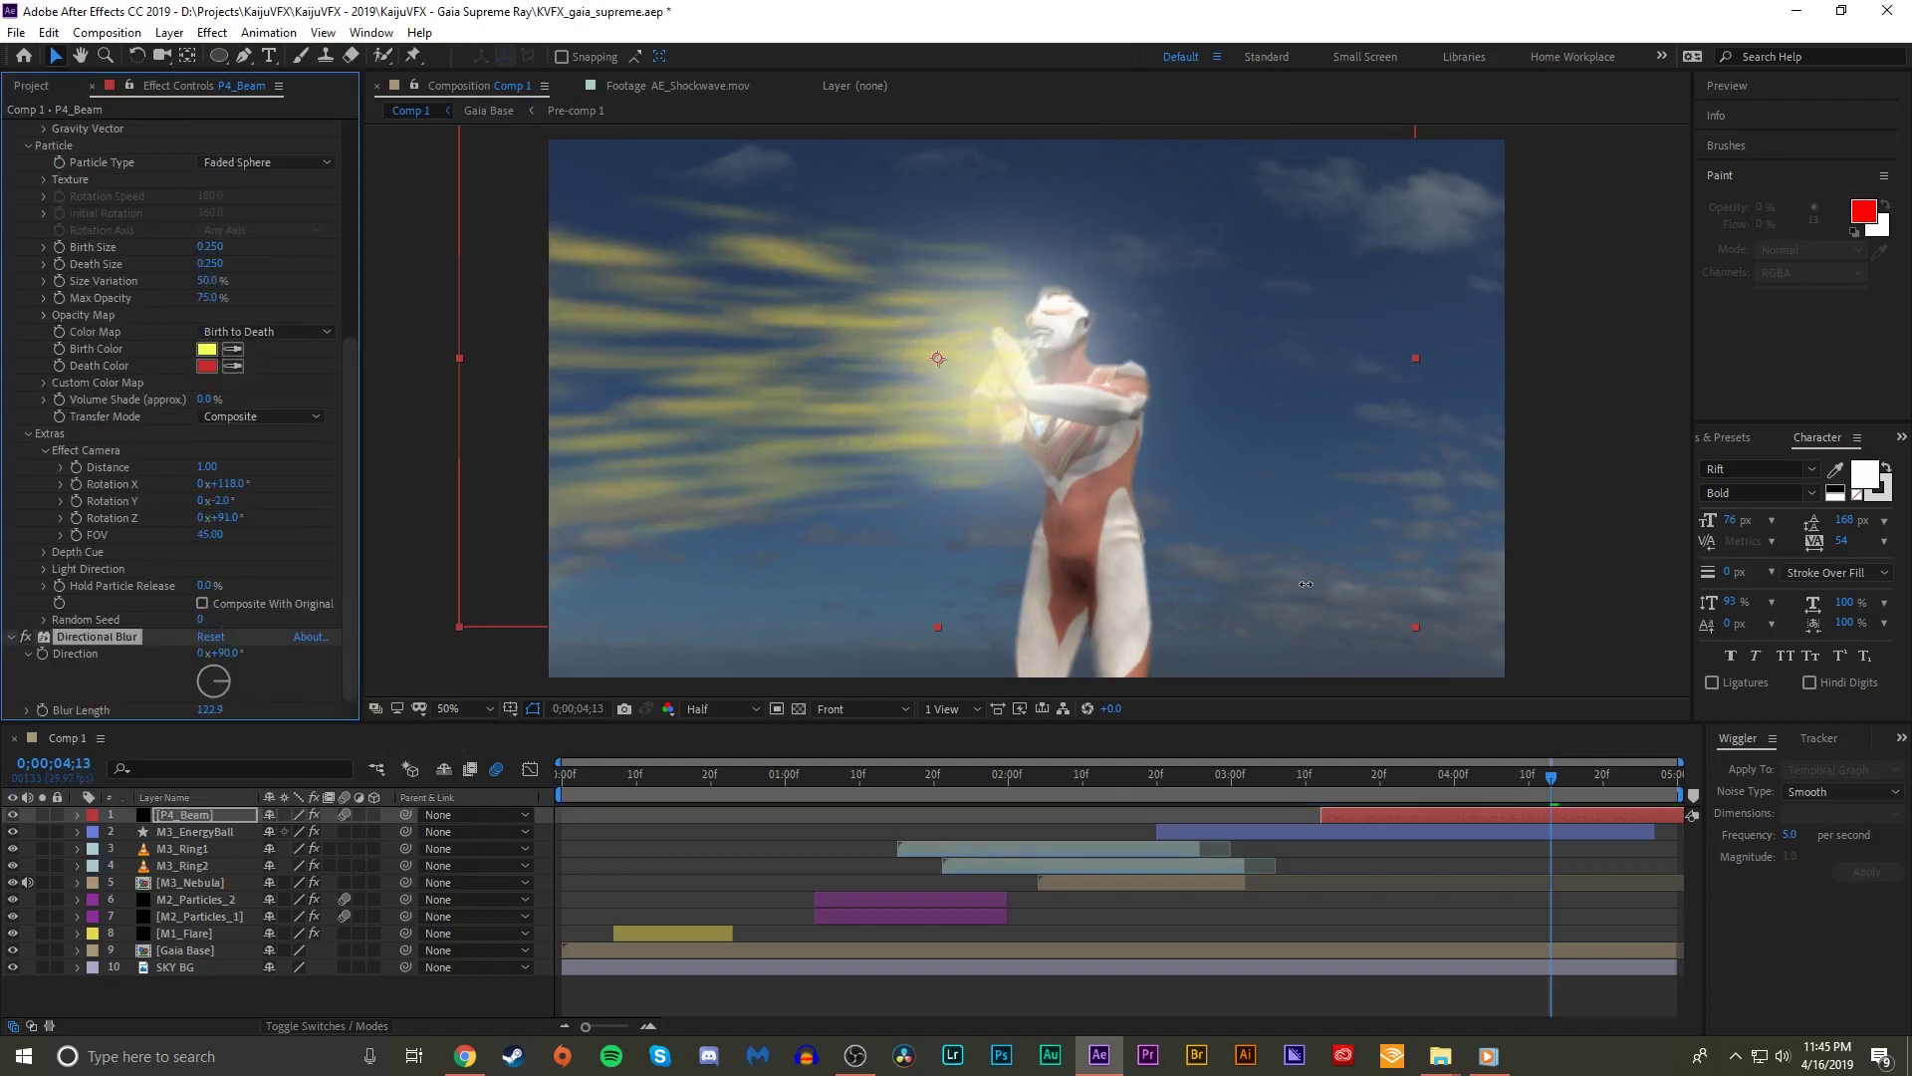
scroll(1075, 398, down, 2)
scroll(978, 374, up, 2)
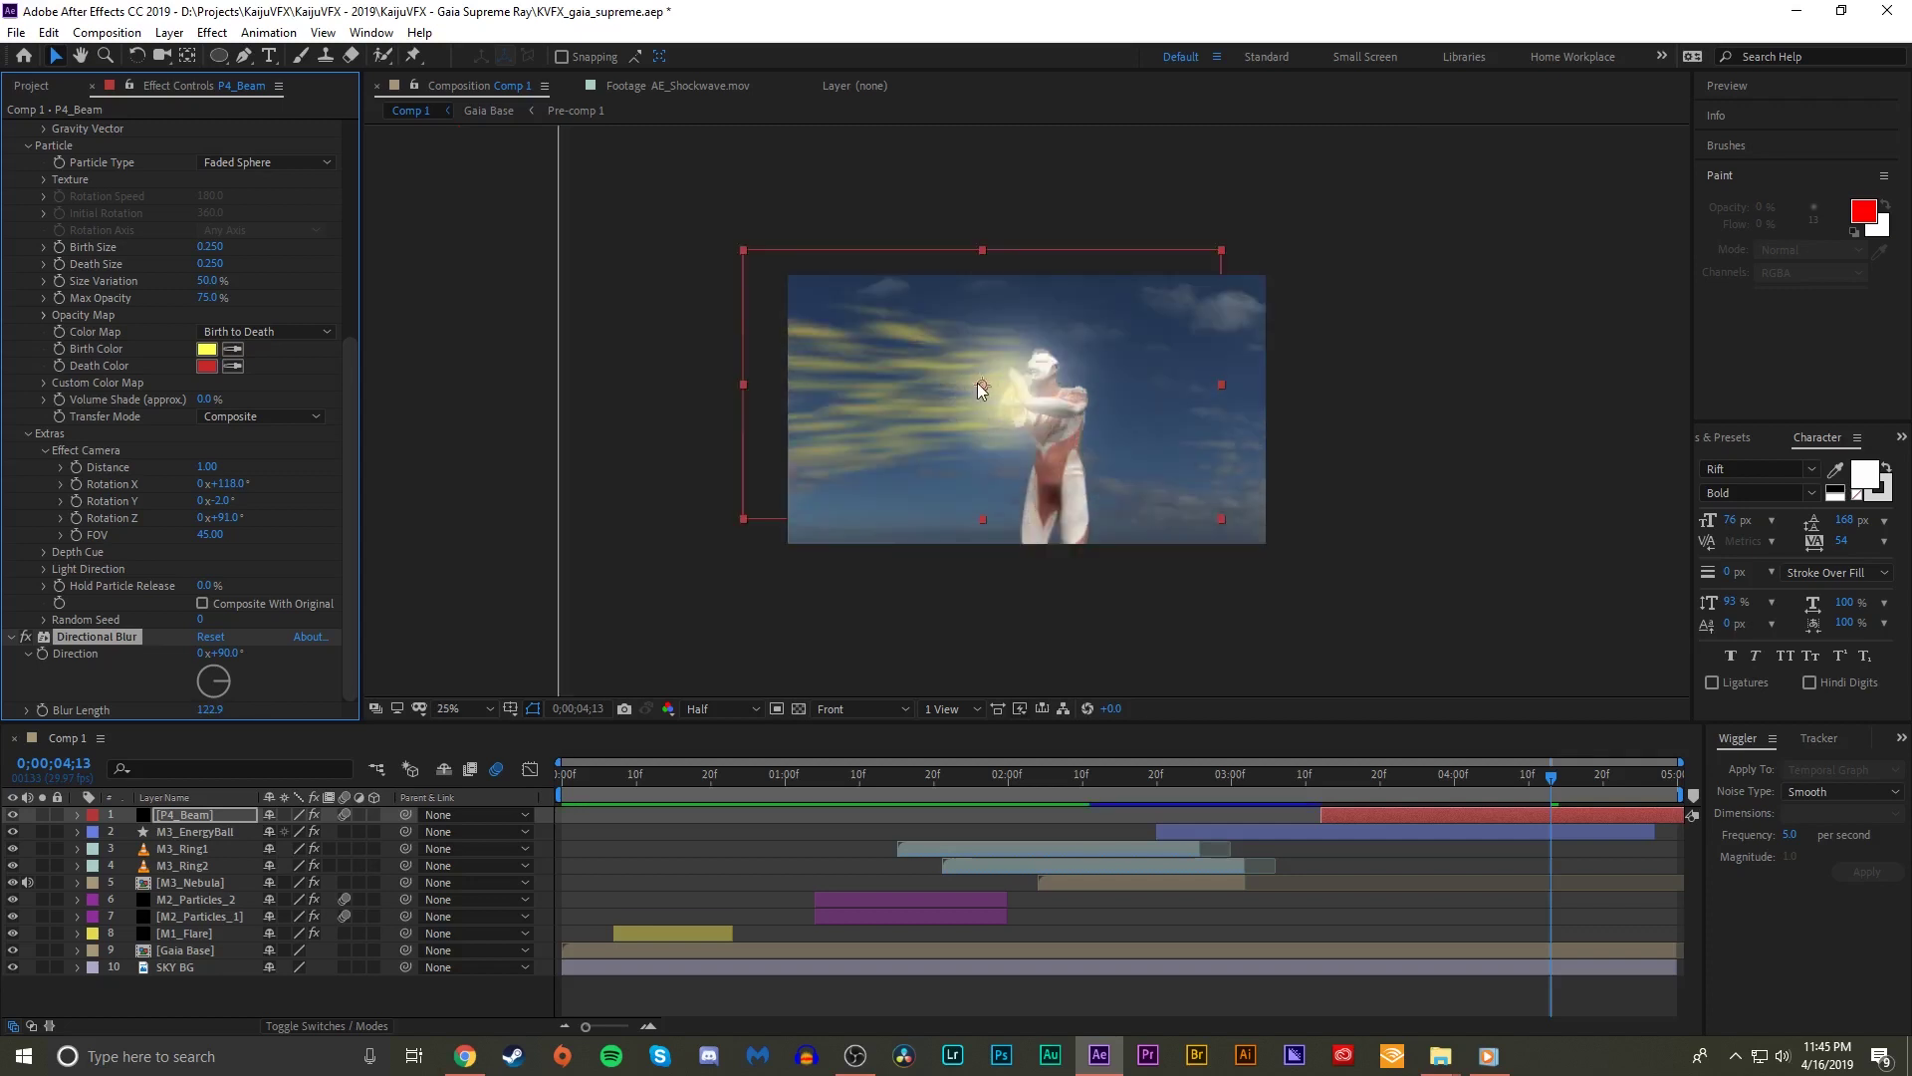
drag(210, 713, 5, 787)
- Add CC Vector Blur to P4_Beam with an Amount of 16 and shorten the particles' Longevity to 0.31 sec
key(ctrl+space)
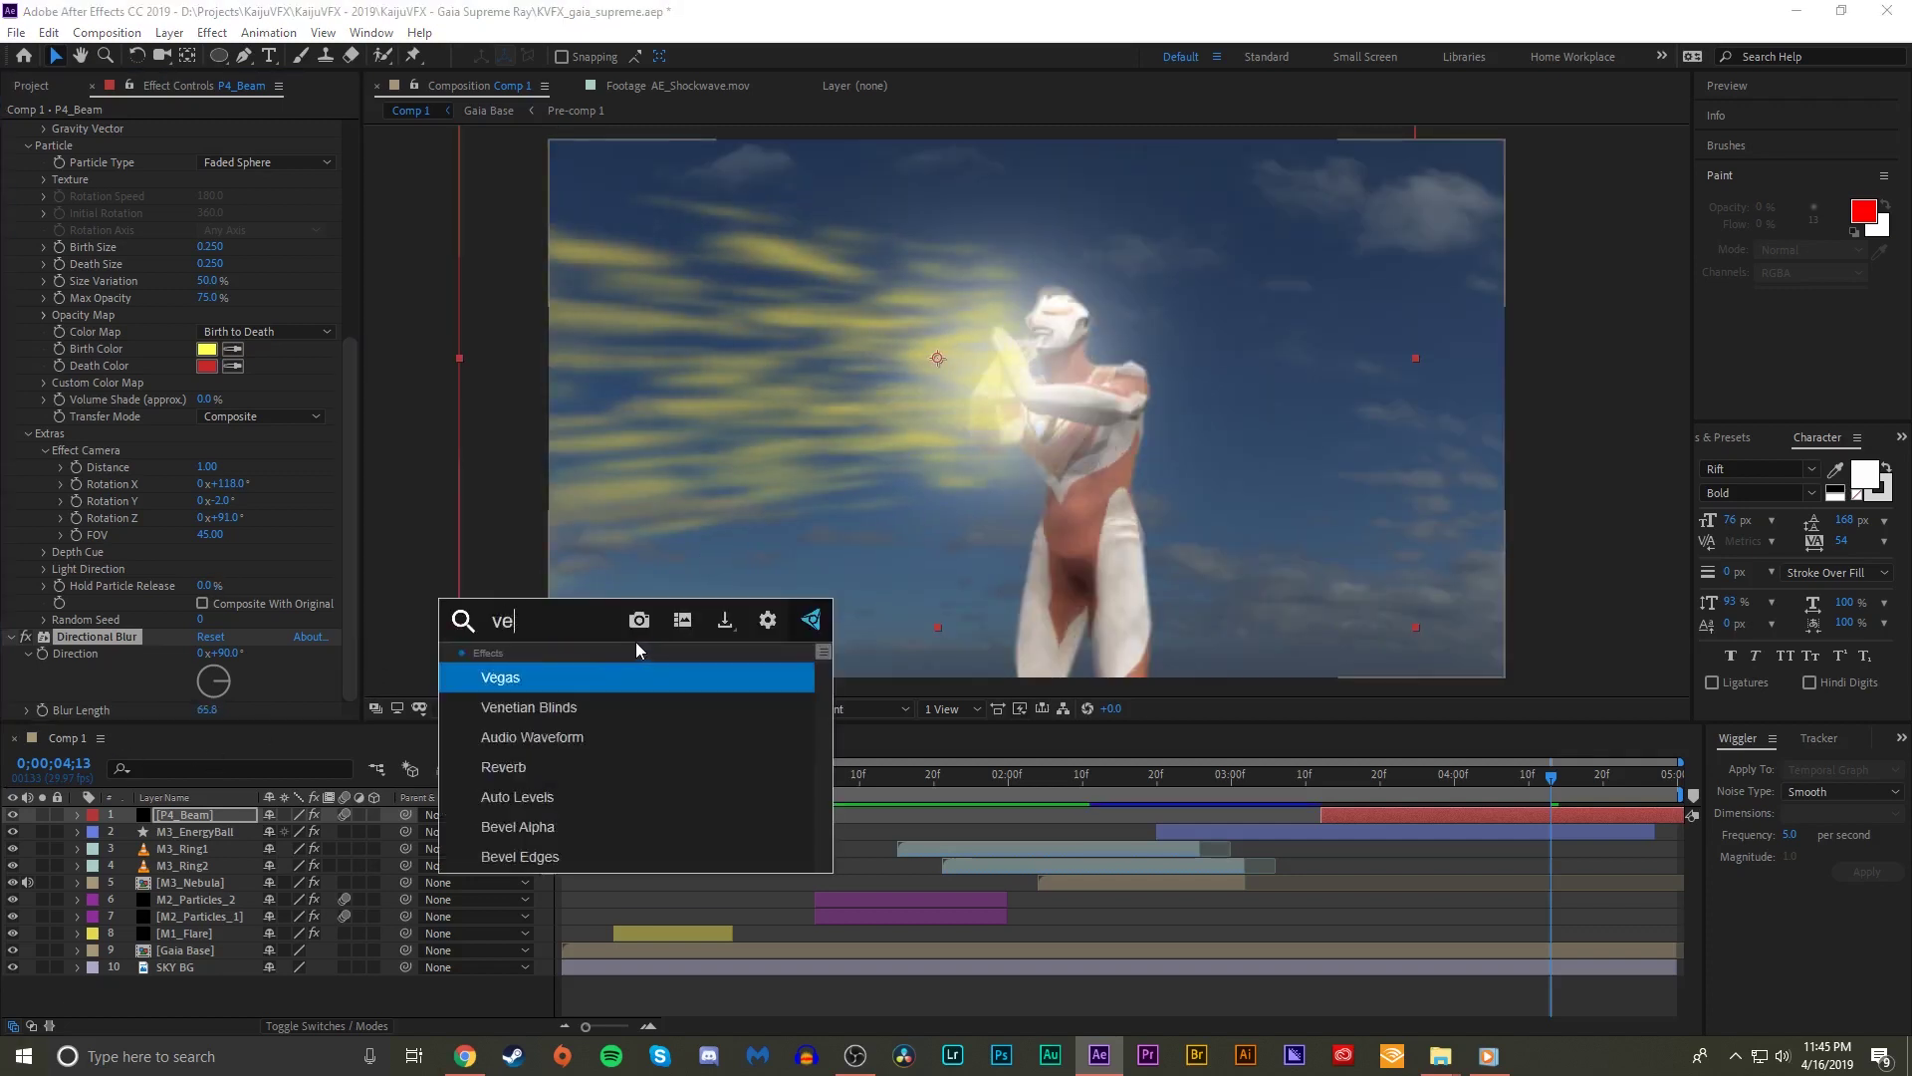
key(Return)
drag(203, 631, 207, 624)
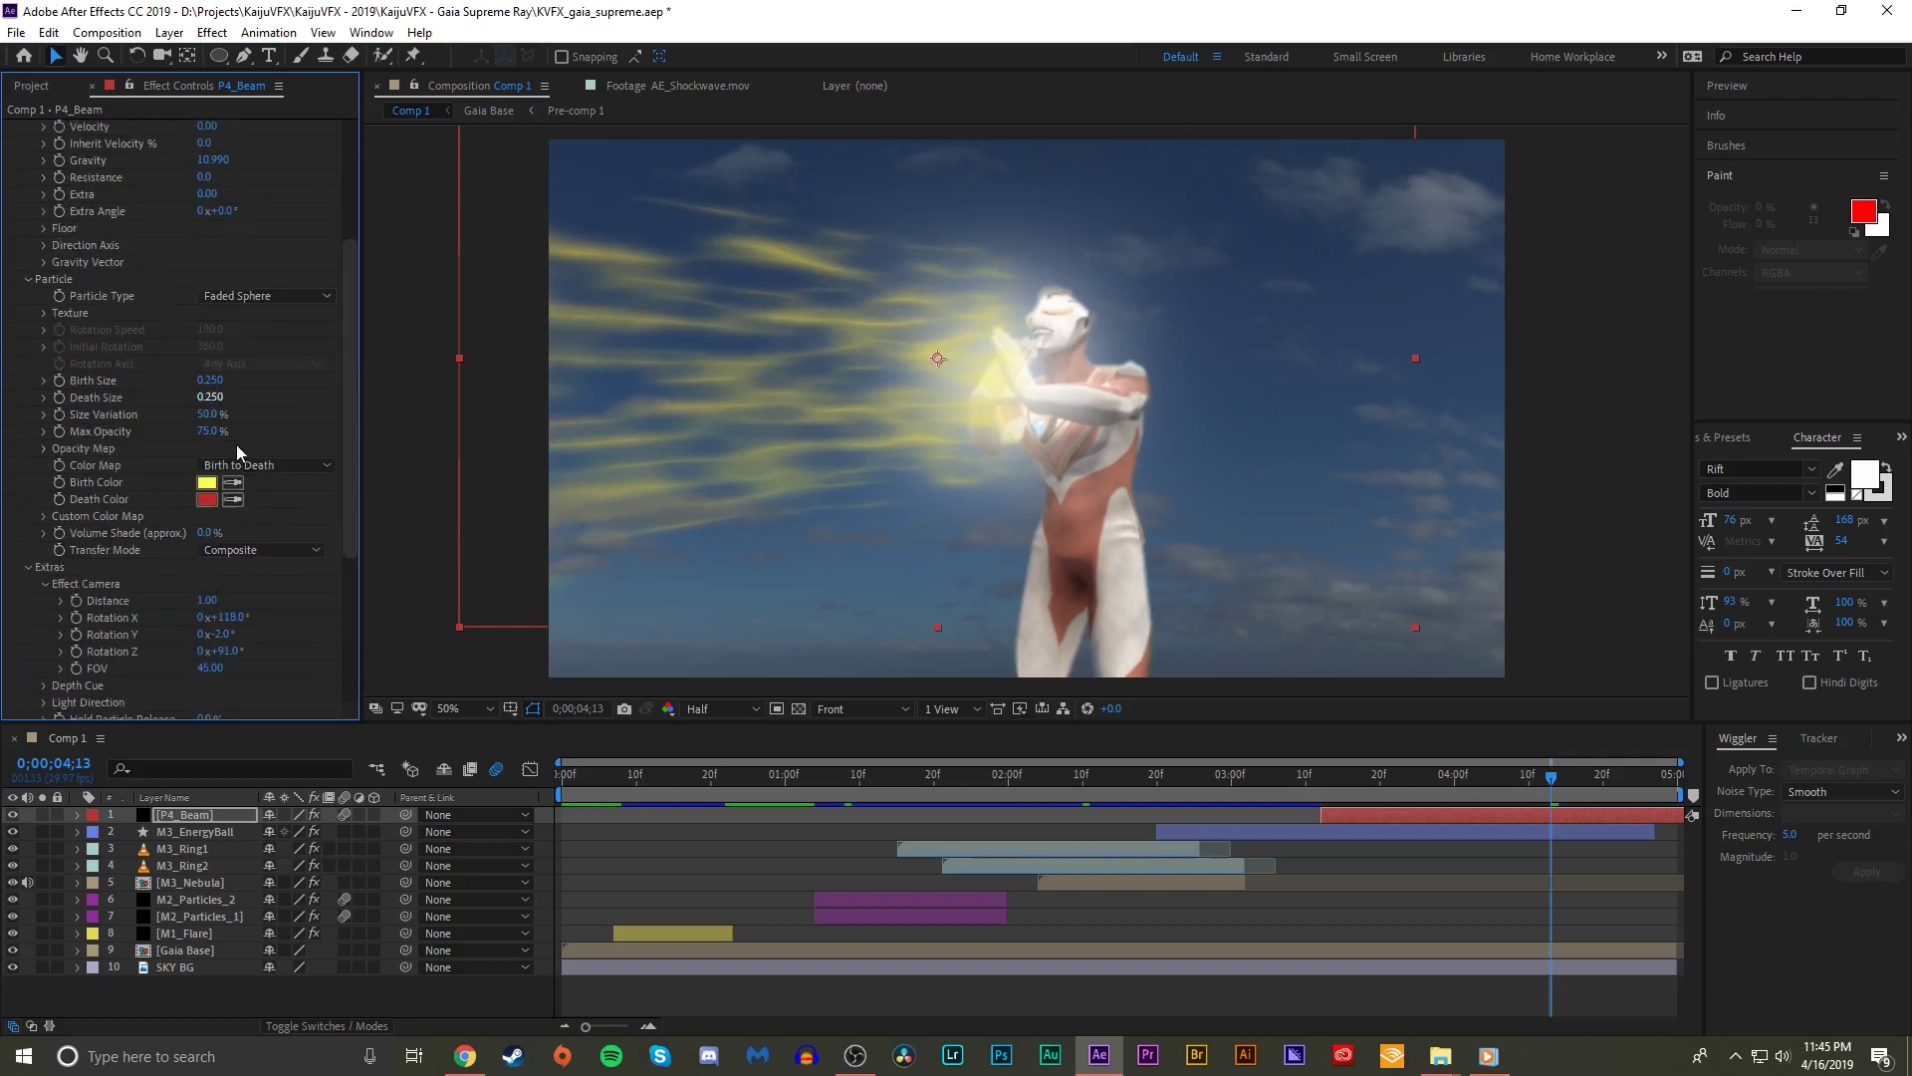
scroll(231, 426, up, 10)
drag(1338, 786, 1430, 782)
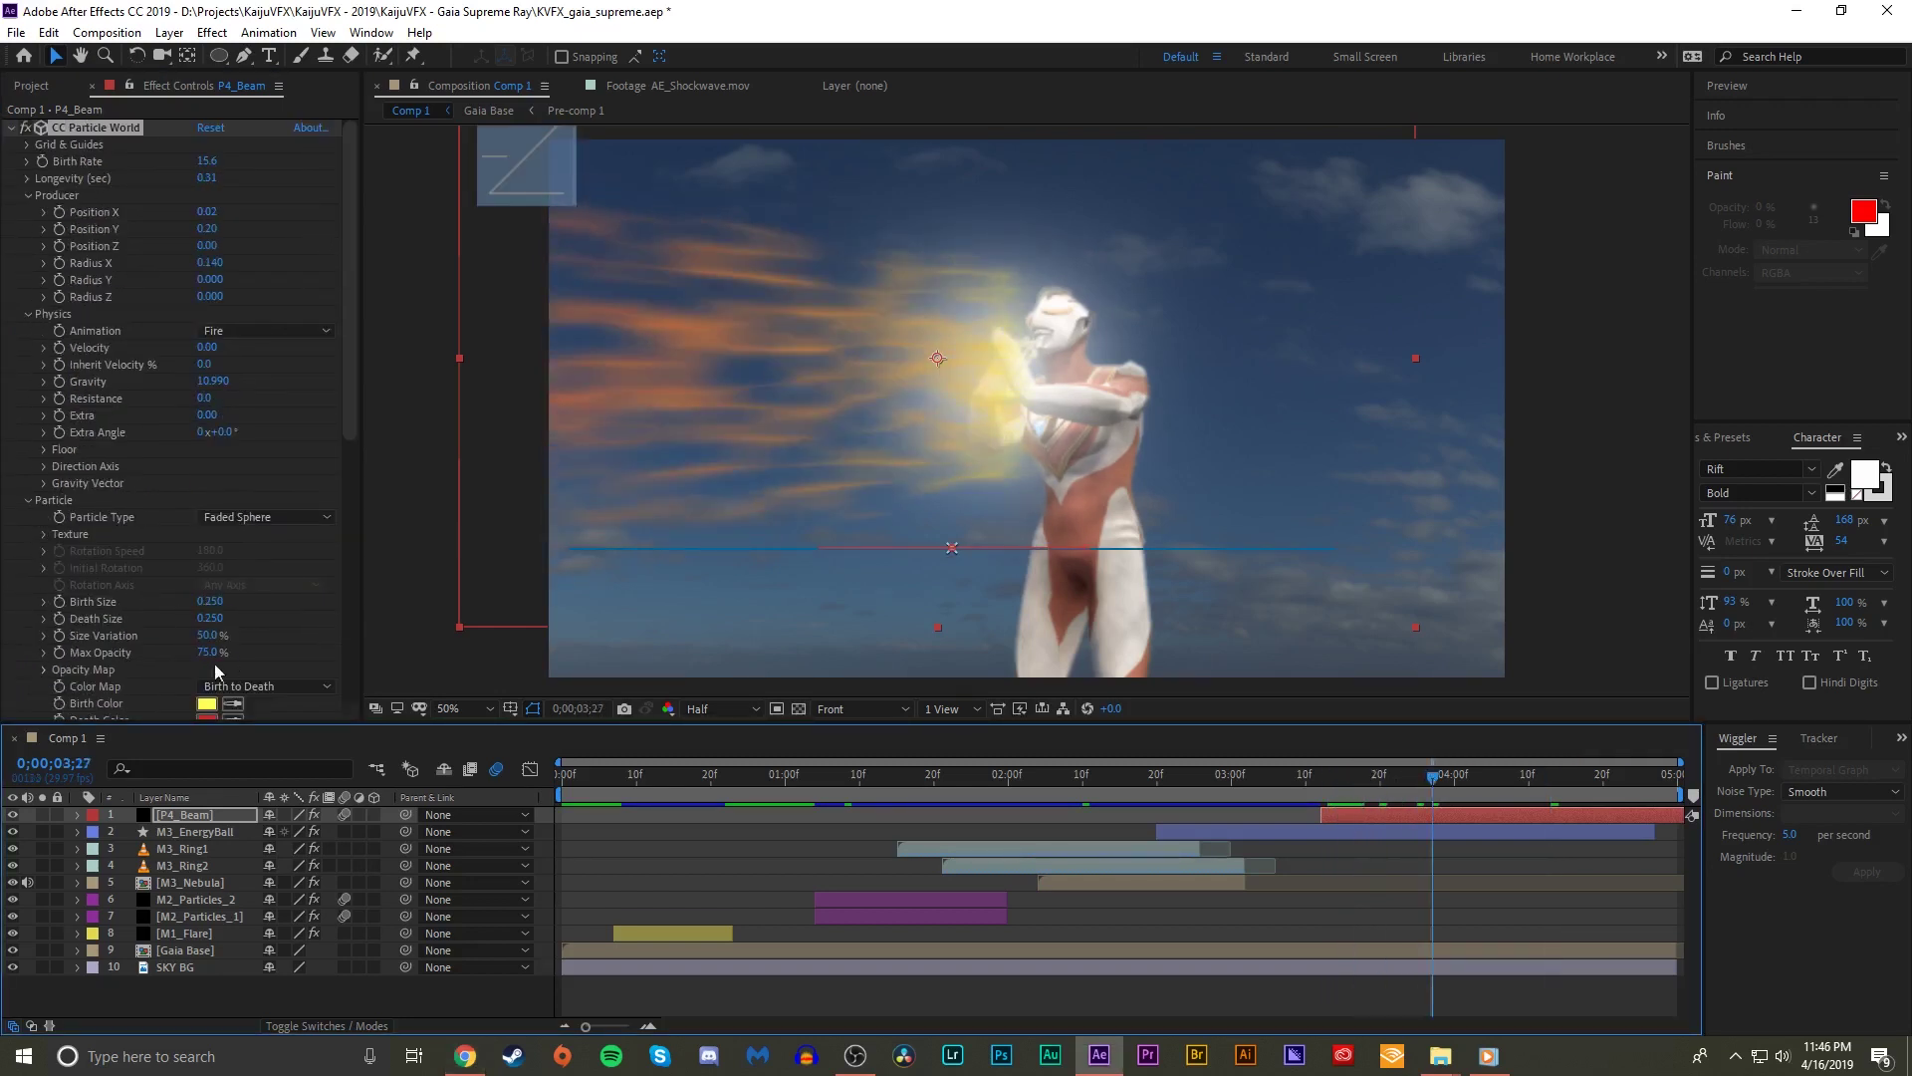
- Change the particles' Birth Color to a light orange, about FFB350
mouse_move(212, 722)
mouse_down()
mouse_move(203, 707)
mouse_move(205, 733)
mouse_up()
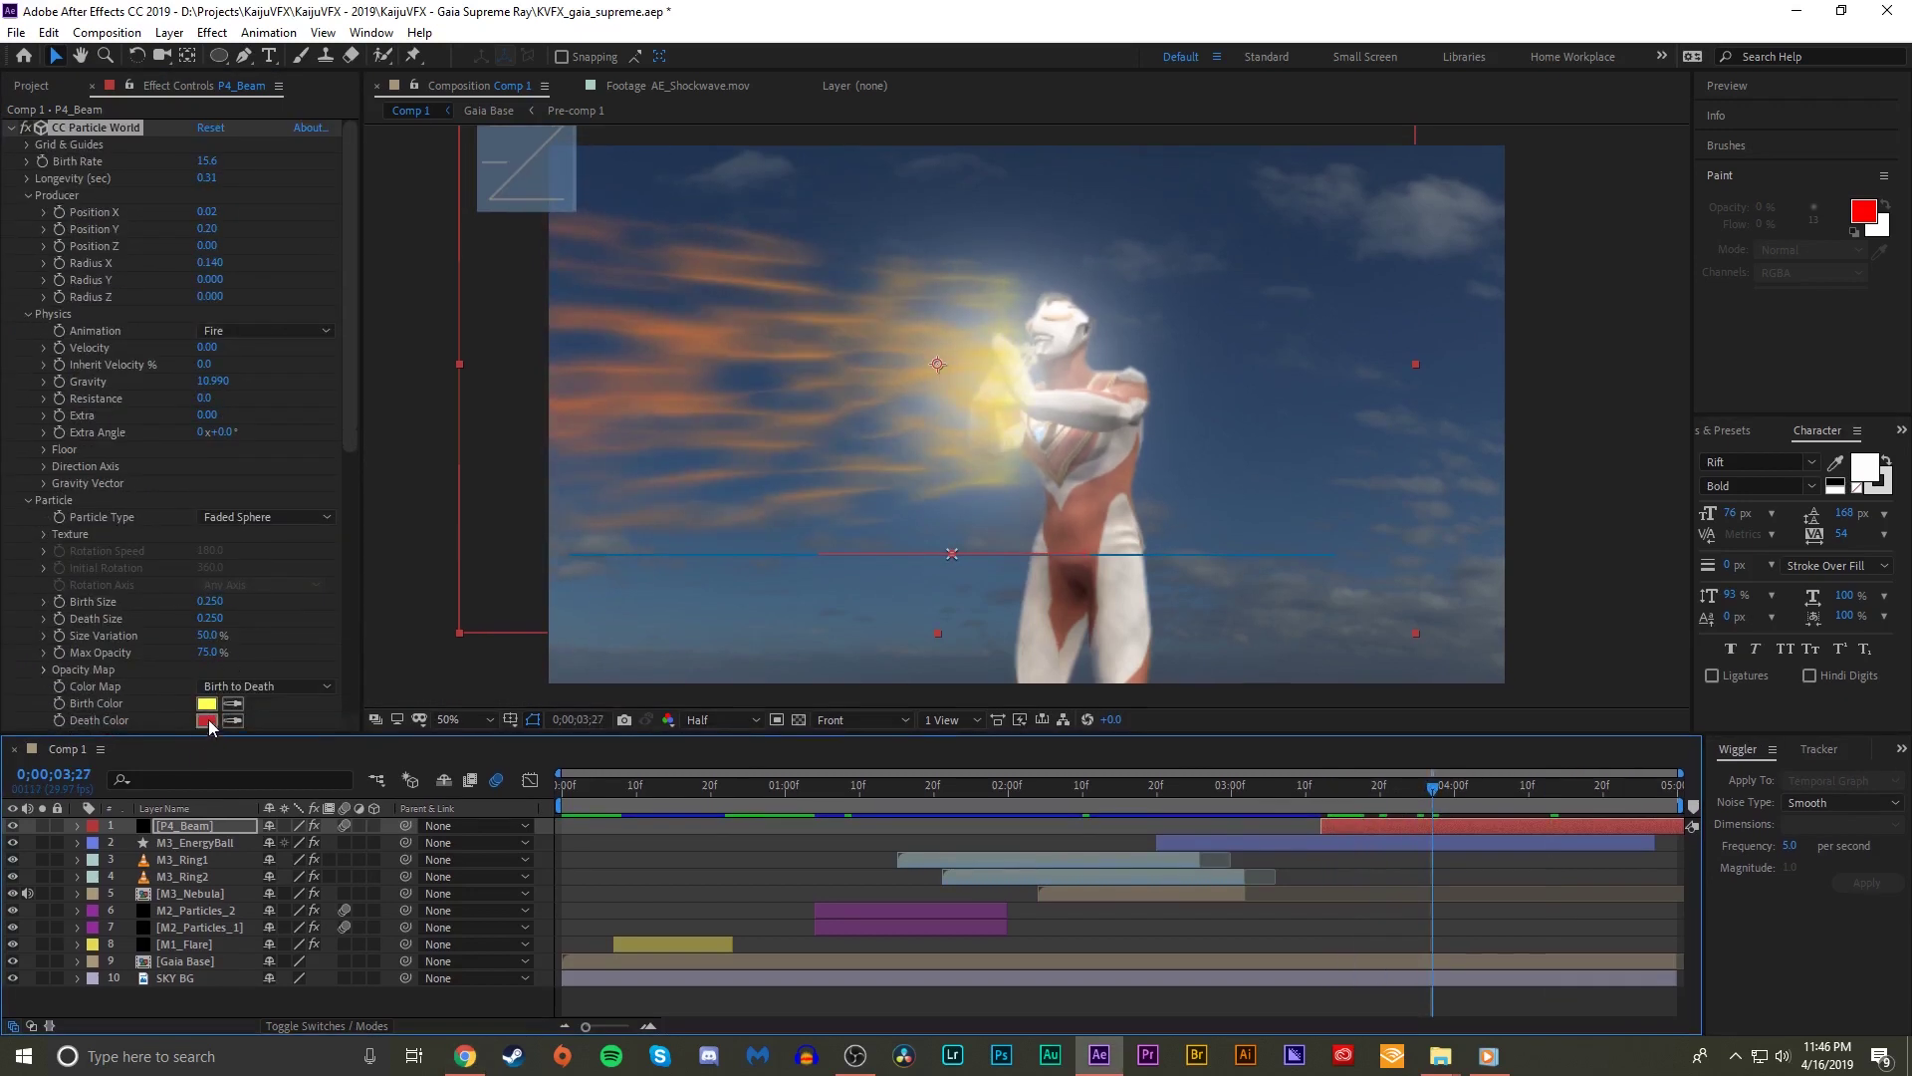
click(206, 703)
drag(1332, 412, 1337, 423)
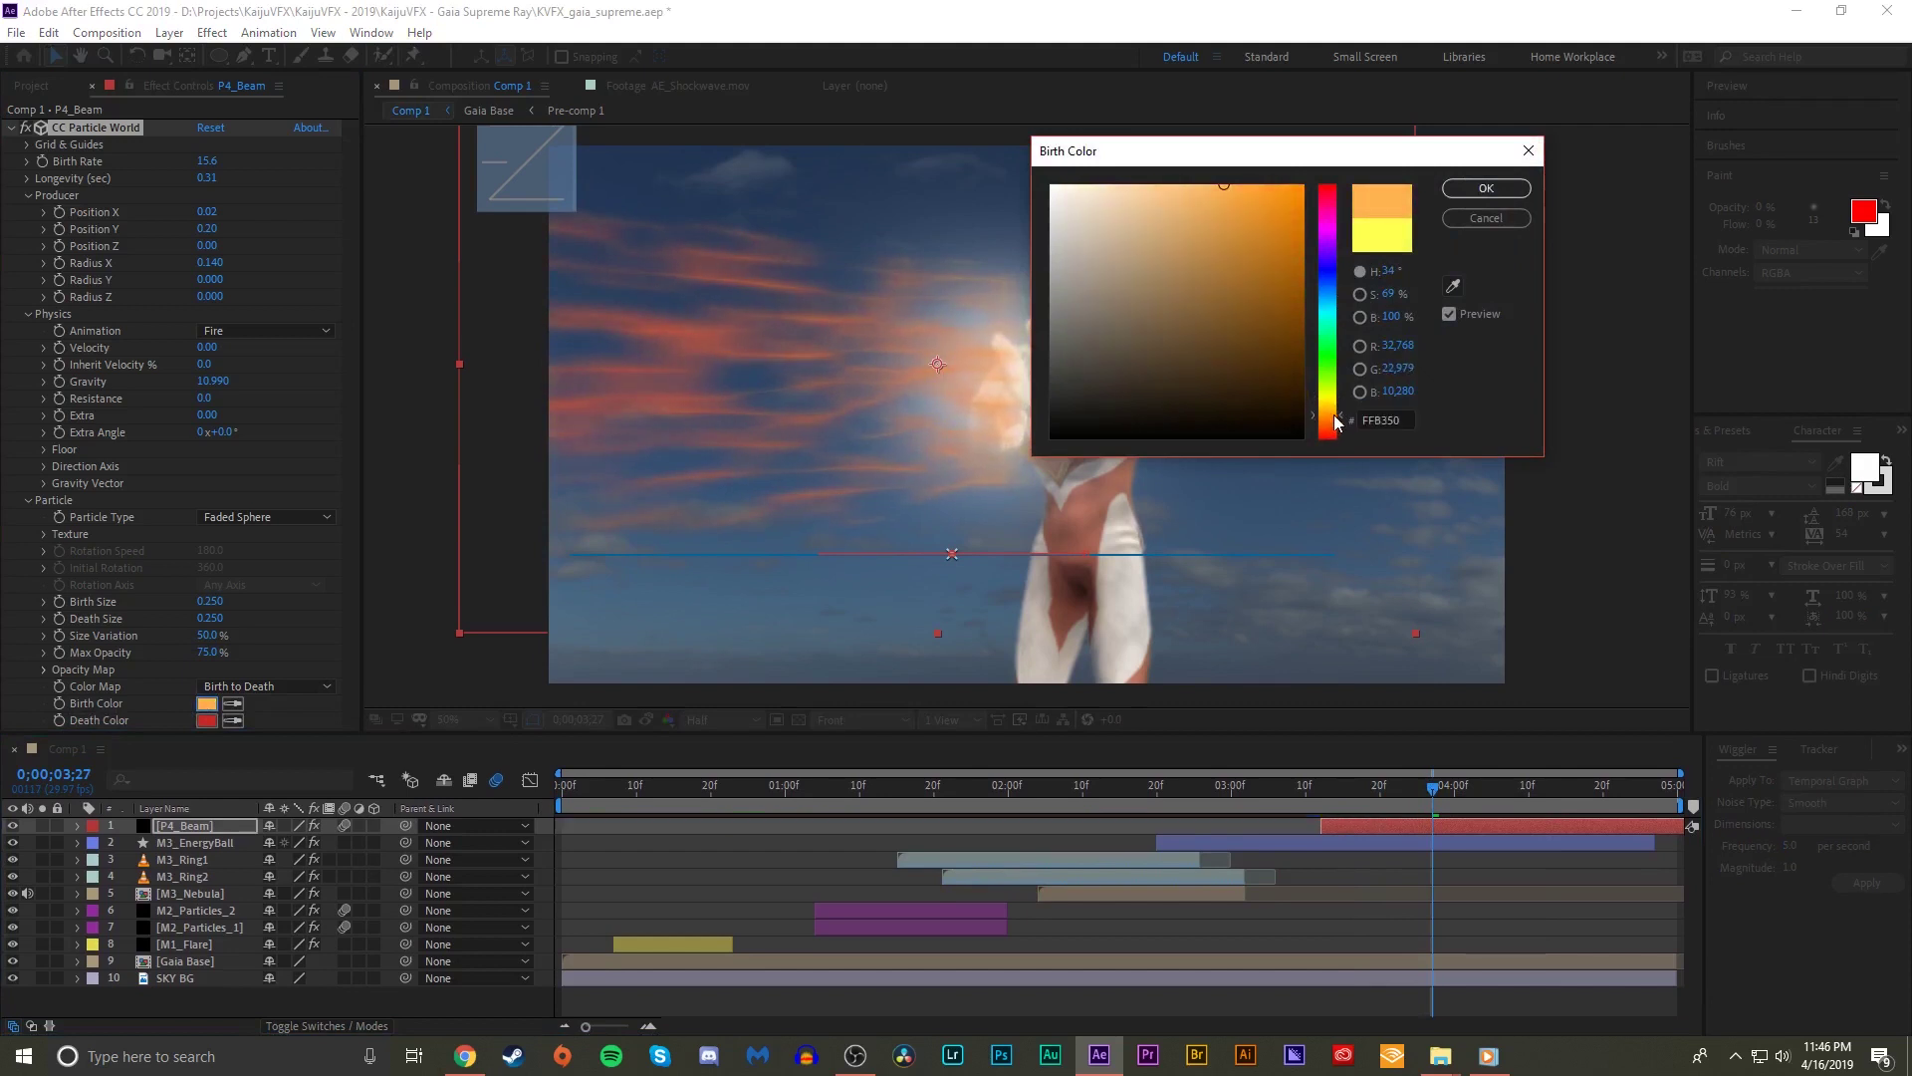
click(1486, 189)
- Switch the Color Map to Custom and set Color At Birth to orange FFAD43
click(261, 687)
click(333, 703)
scroll(272, 614, down, 2)
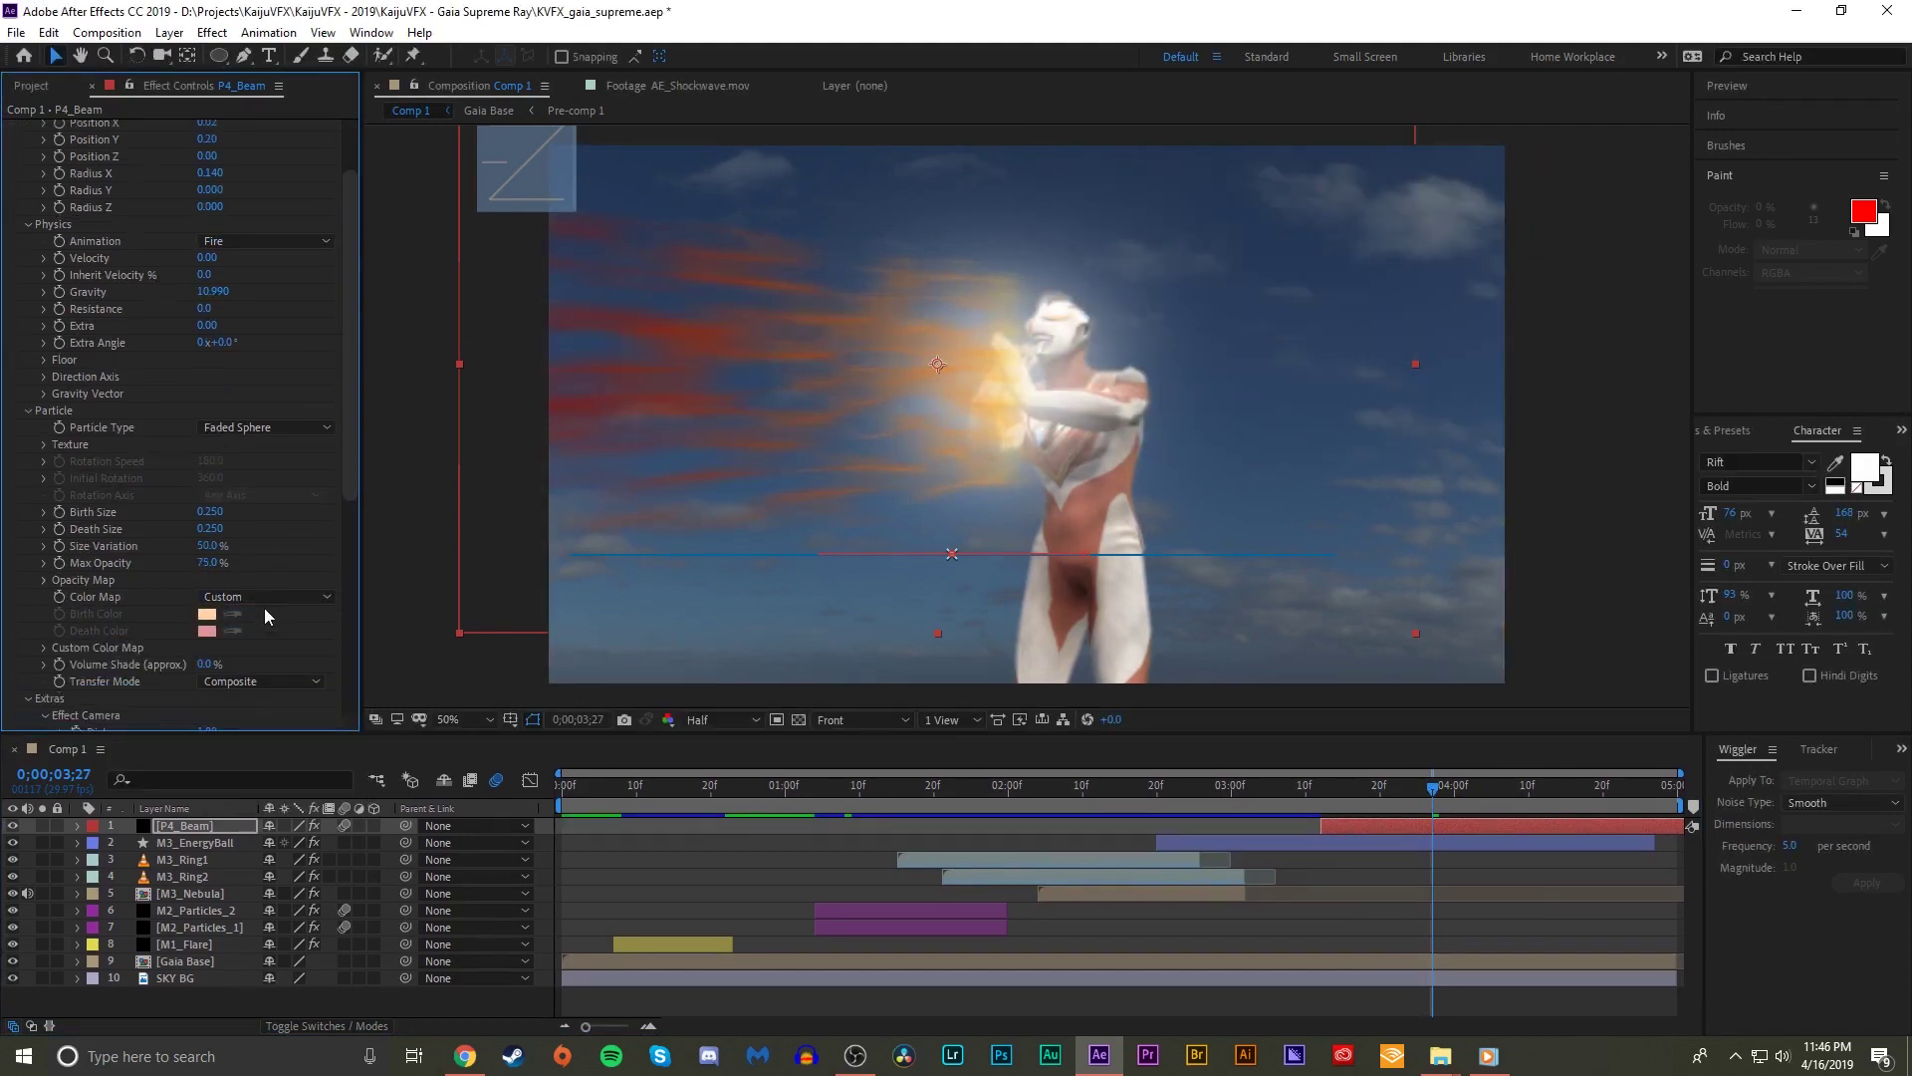
click(36, 647)
click(206, 654)
drag(1327, 395, 1328, 412)
click(1485, 188)
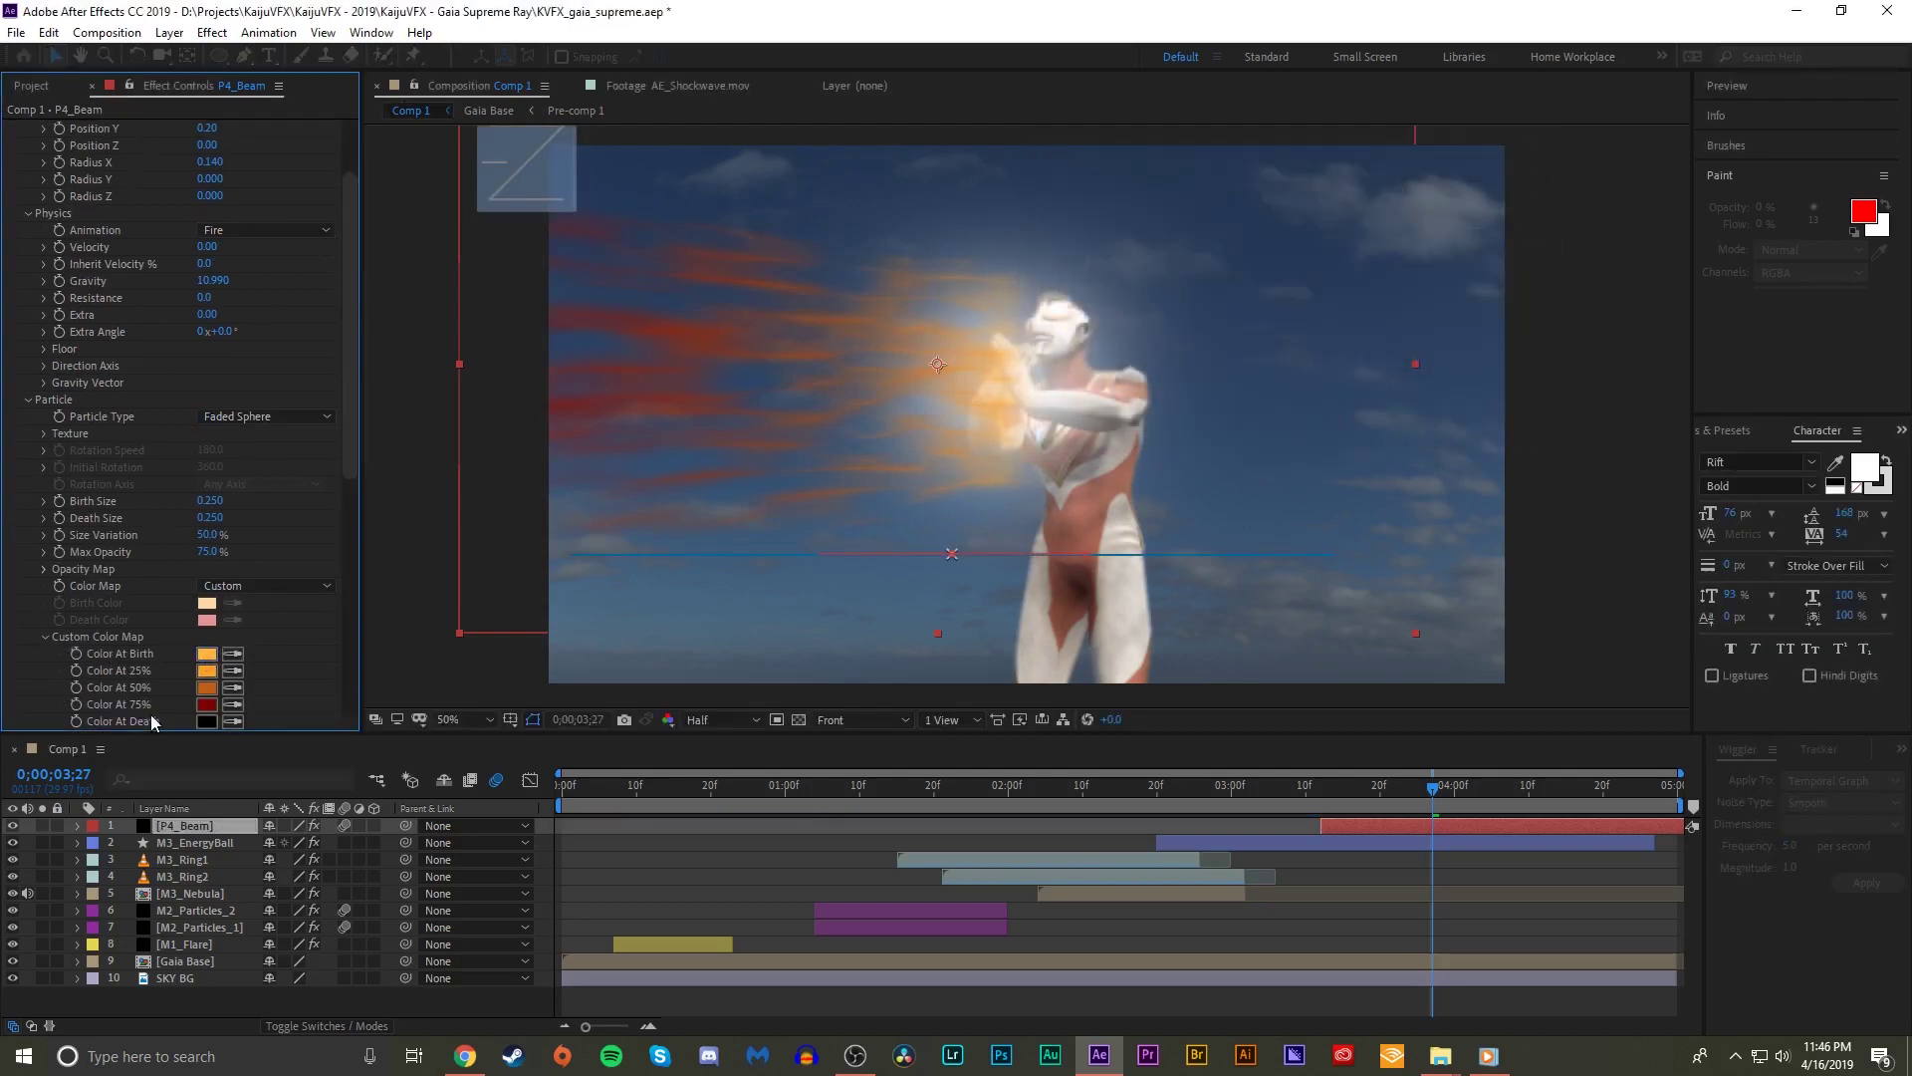
- Recolour the remaining Custom Color Map stops, using orange at 50% and 75% and golden yellow at 25% and at death
click(232, 704)
click(207, 687)
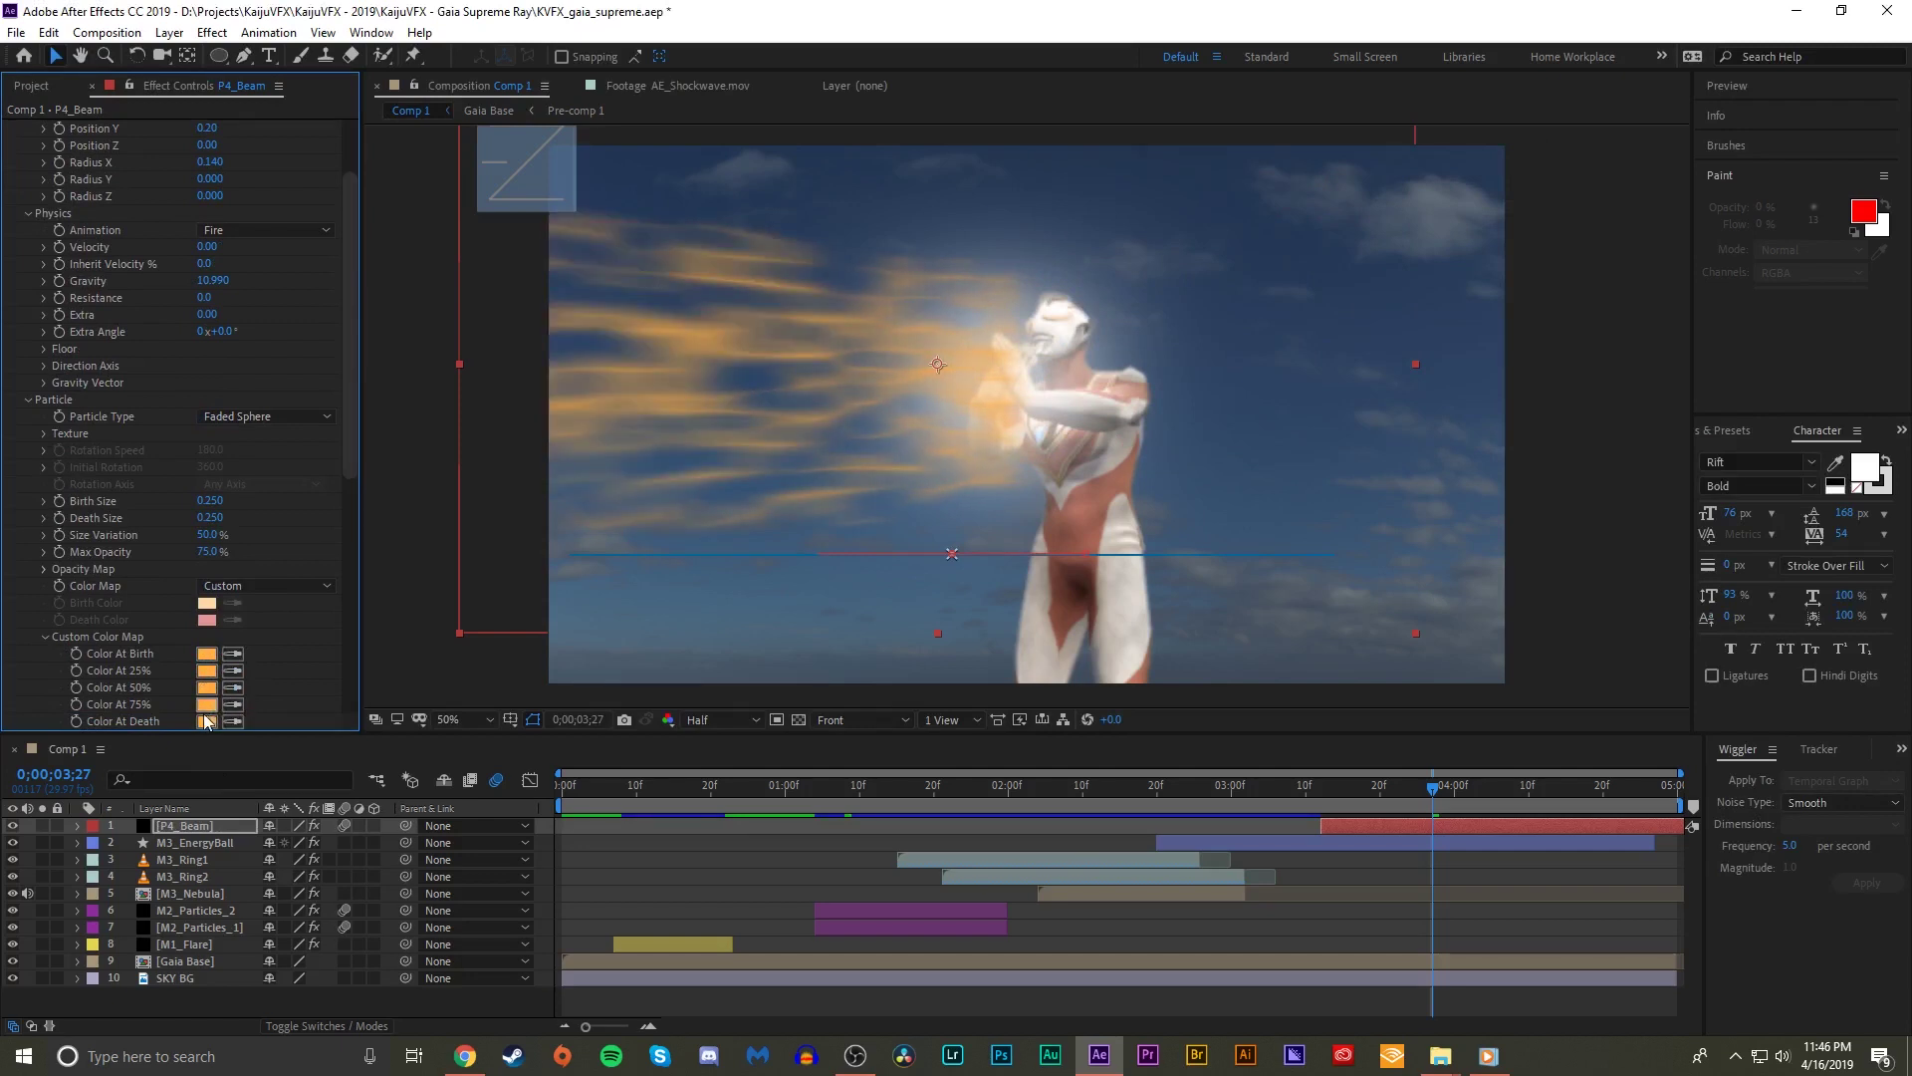
click(207, 721)
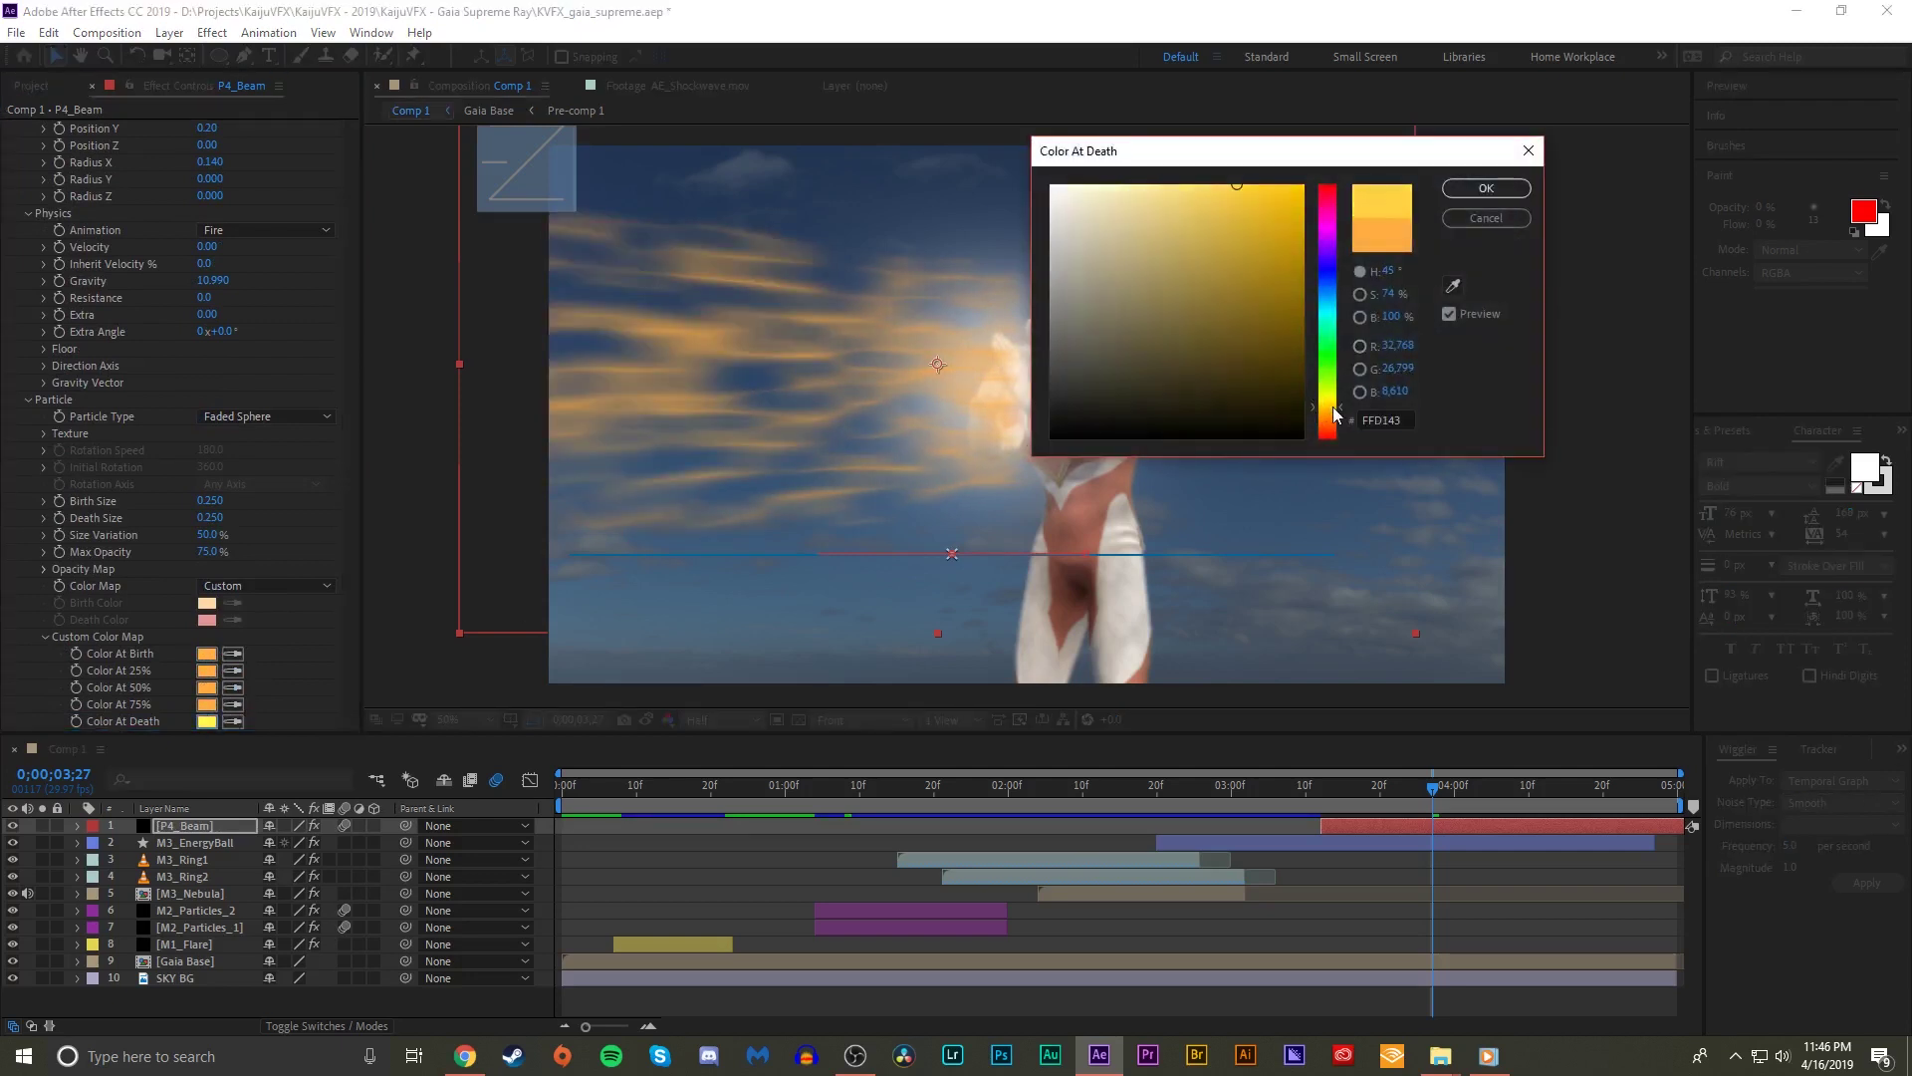
click(1486, 188)
click(208, 710)
click(1487, 218)
- Test the particles' Longevity setting and preview the beam from the start of its layer
scroll(267, 334, up, 3)
drag(211, 178, 196, 178)
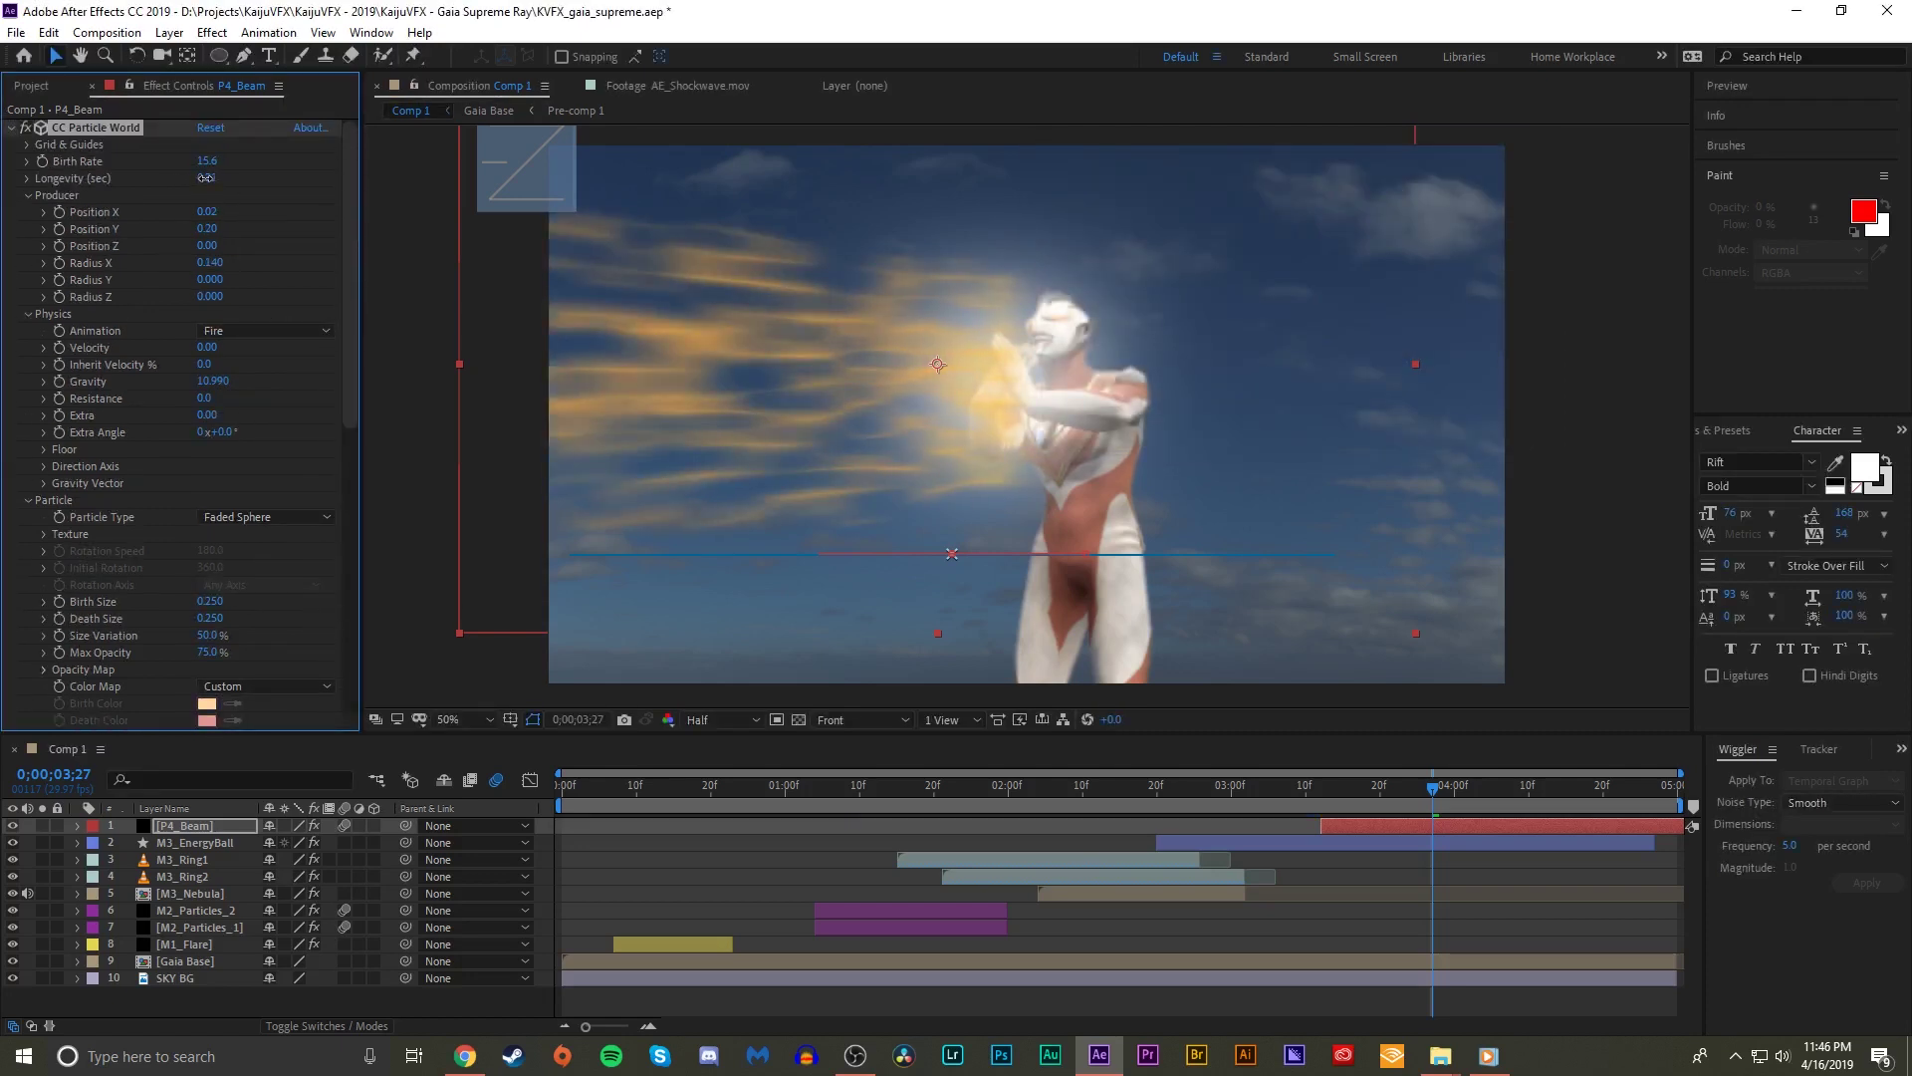
click(1325, 794)
key(space)
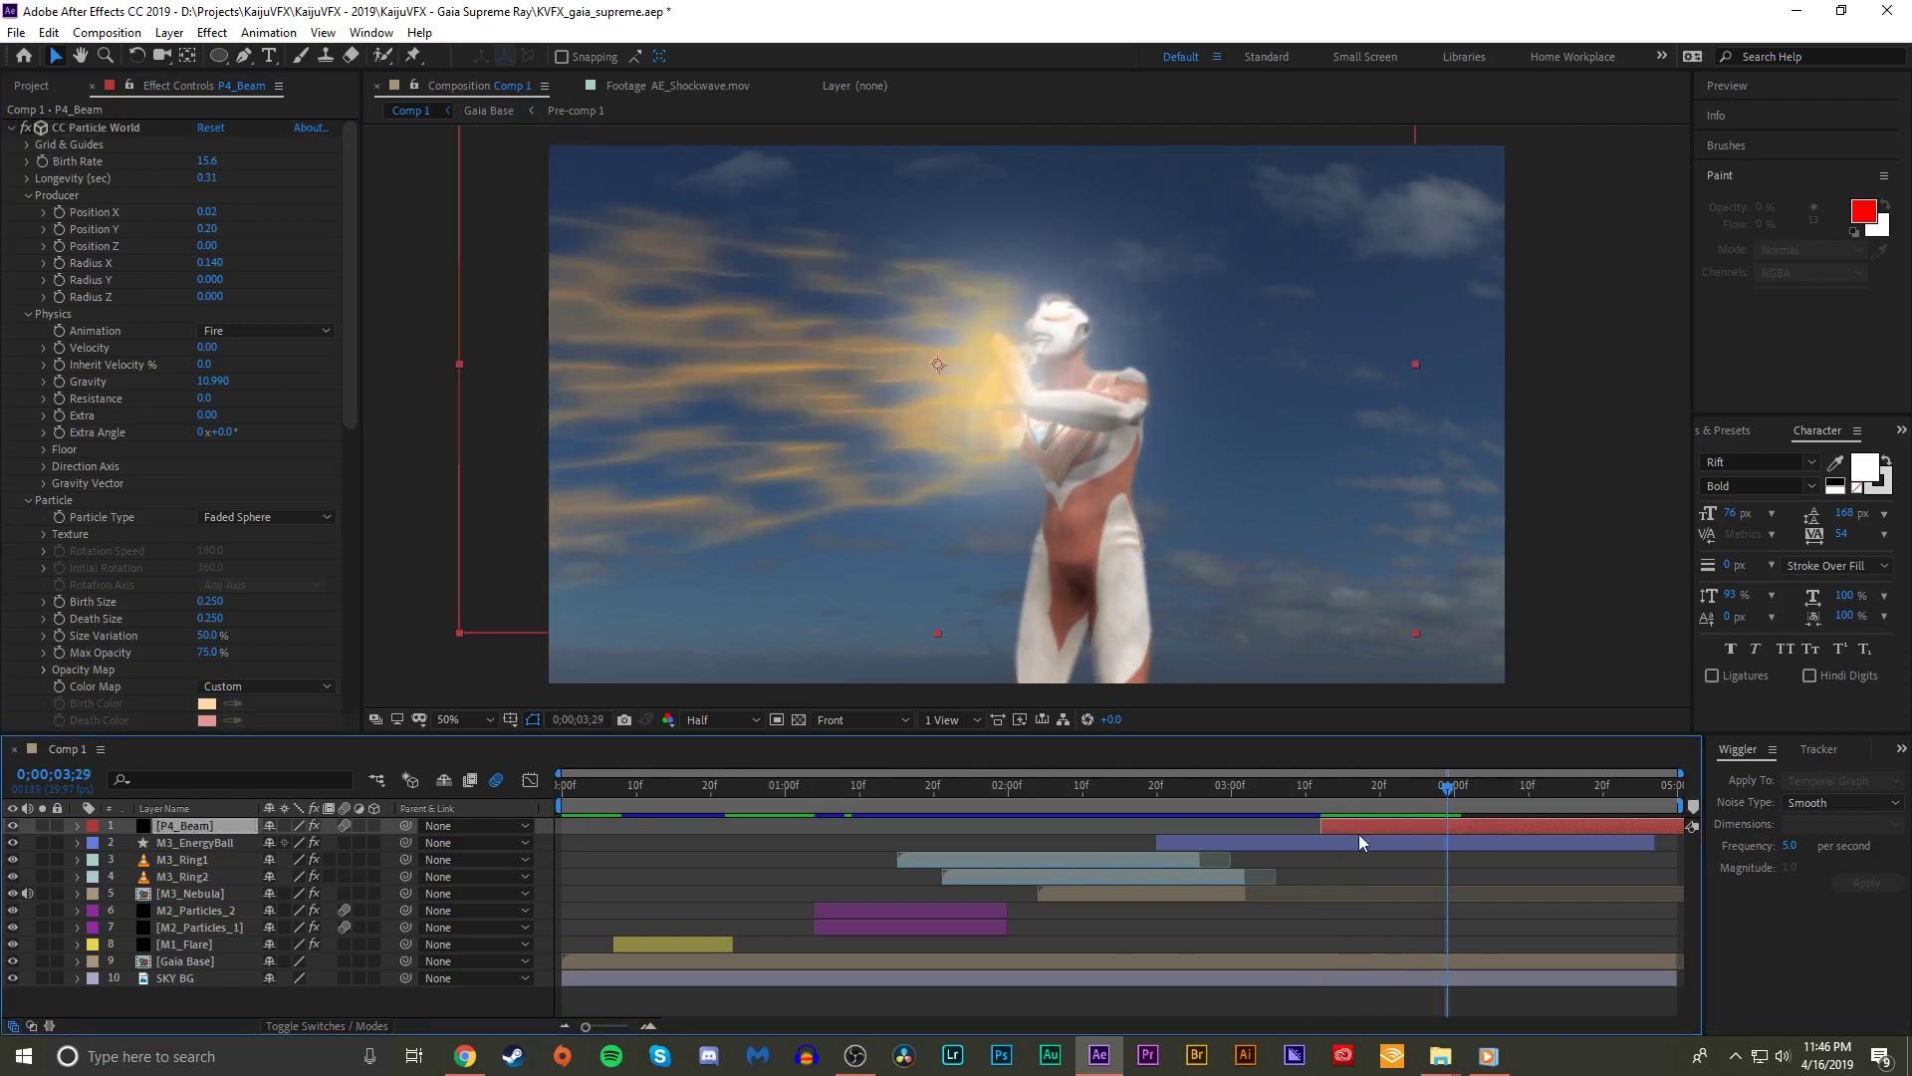
- Add a Glow effect to P4_Beam with Glow Threshold at 71% and Glow Radius at 248
key(ctrl+space)
text(gl)
click(1254, 865)
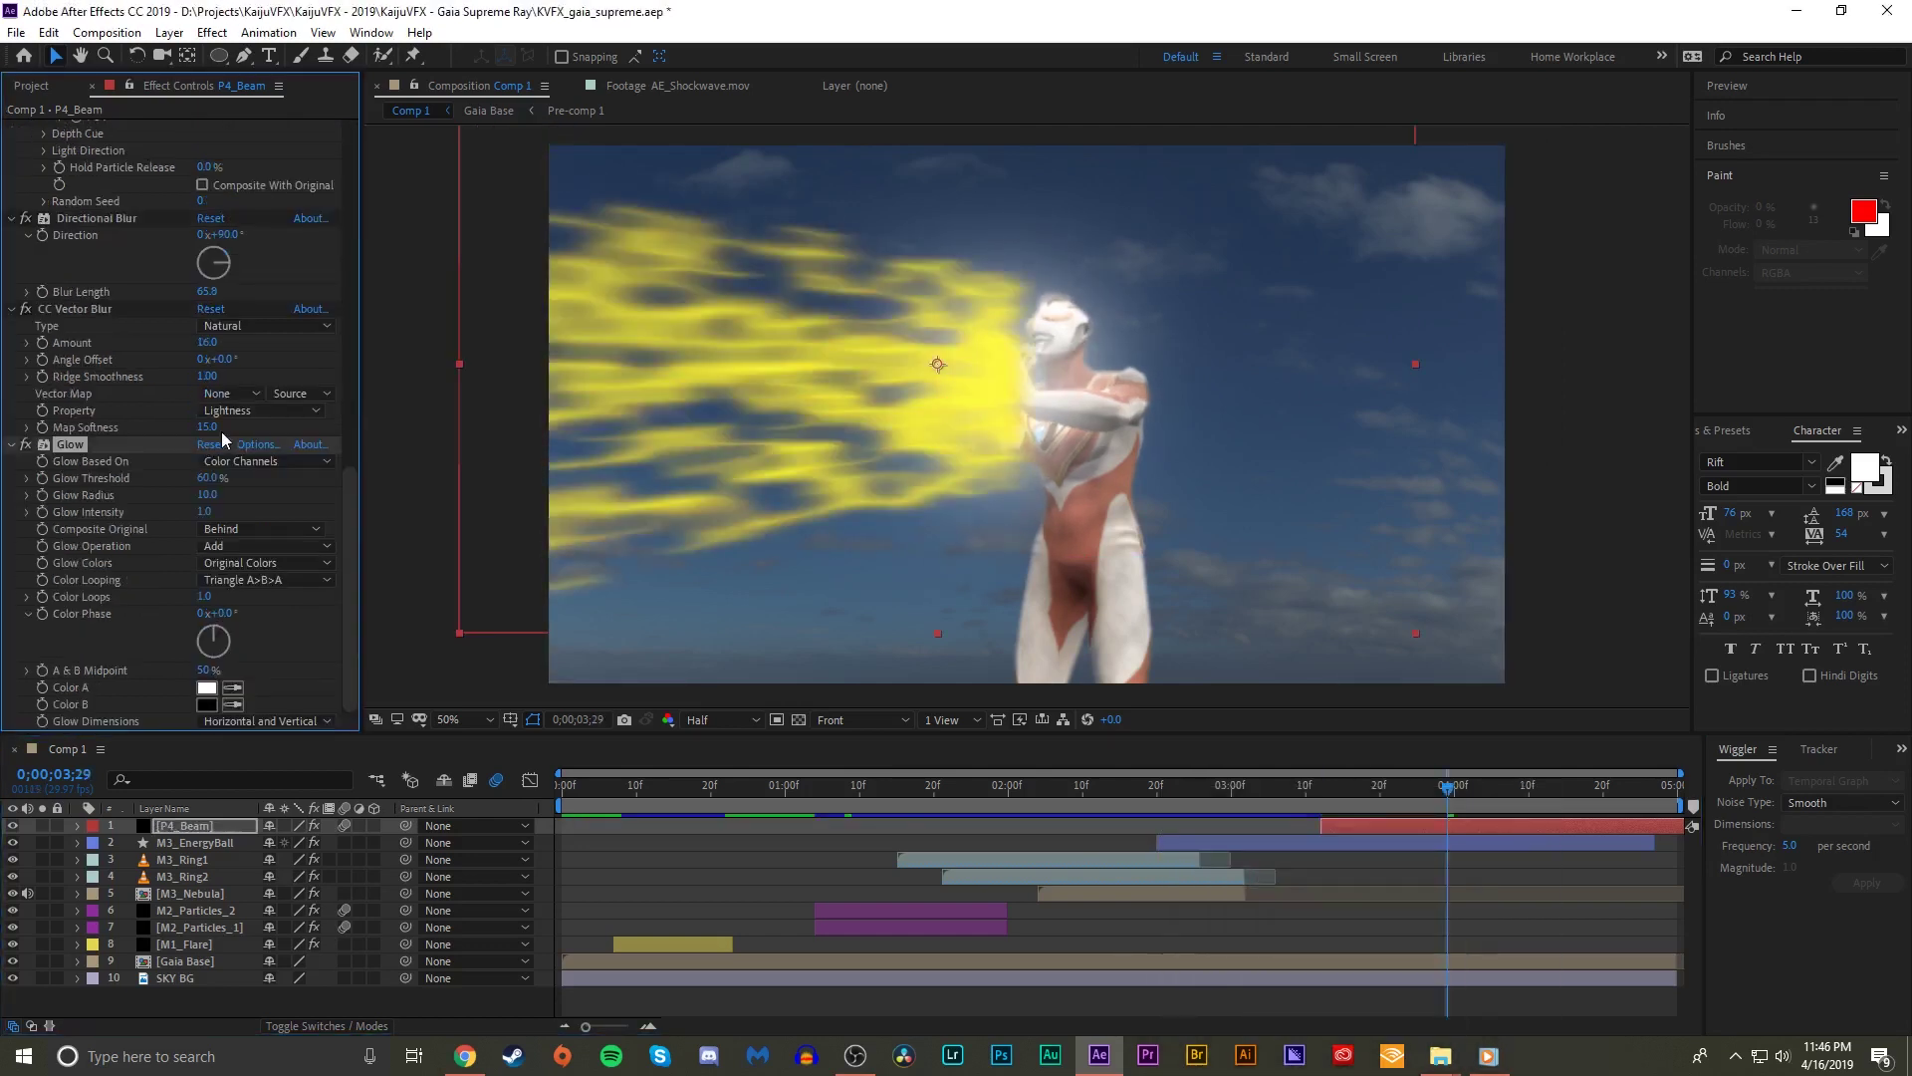
mouse_move(207, 495)
mouse_down()
mouse_move(249, 495)
mouse_move(215, 478)
mouse_up()
- Set the P4_Beam layer's blending mode to Screen
key(F4)
click(287, 826)
click(396, 423)
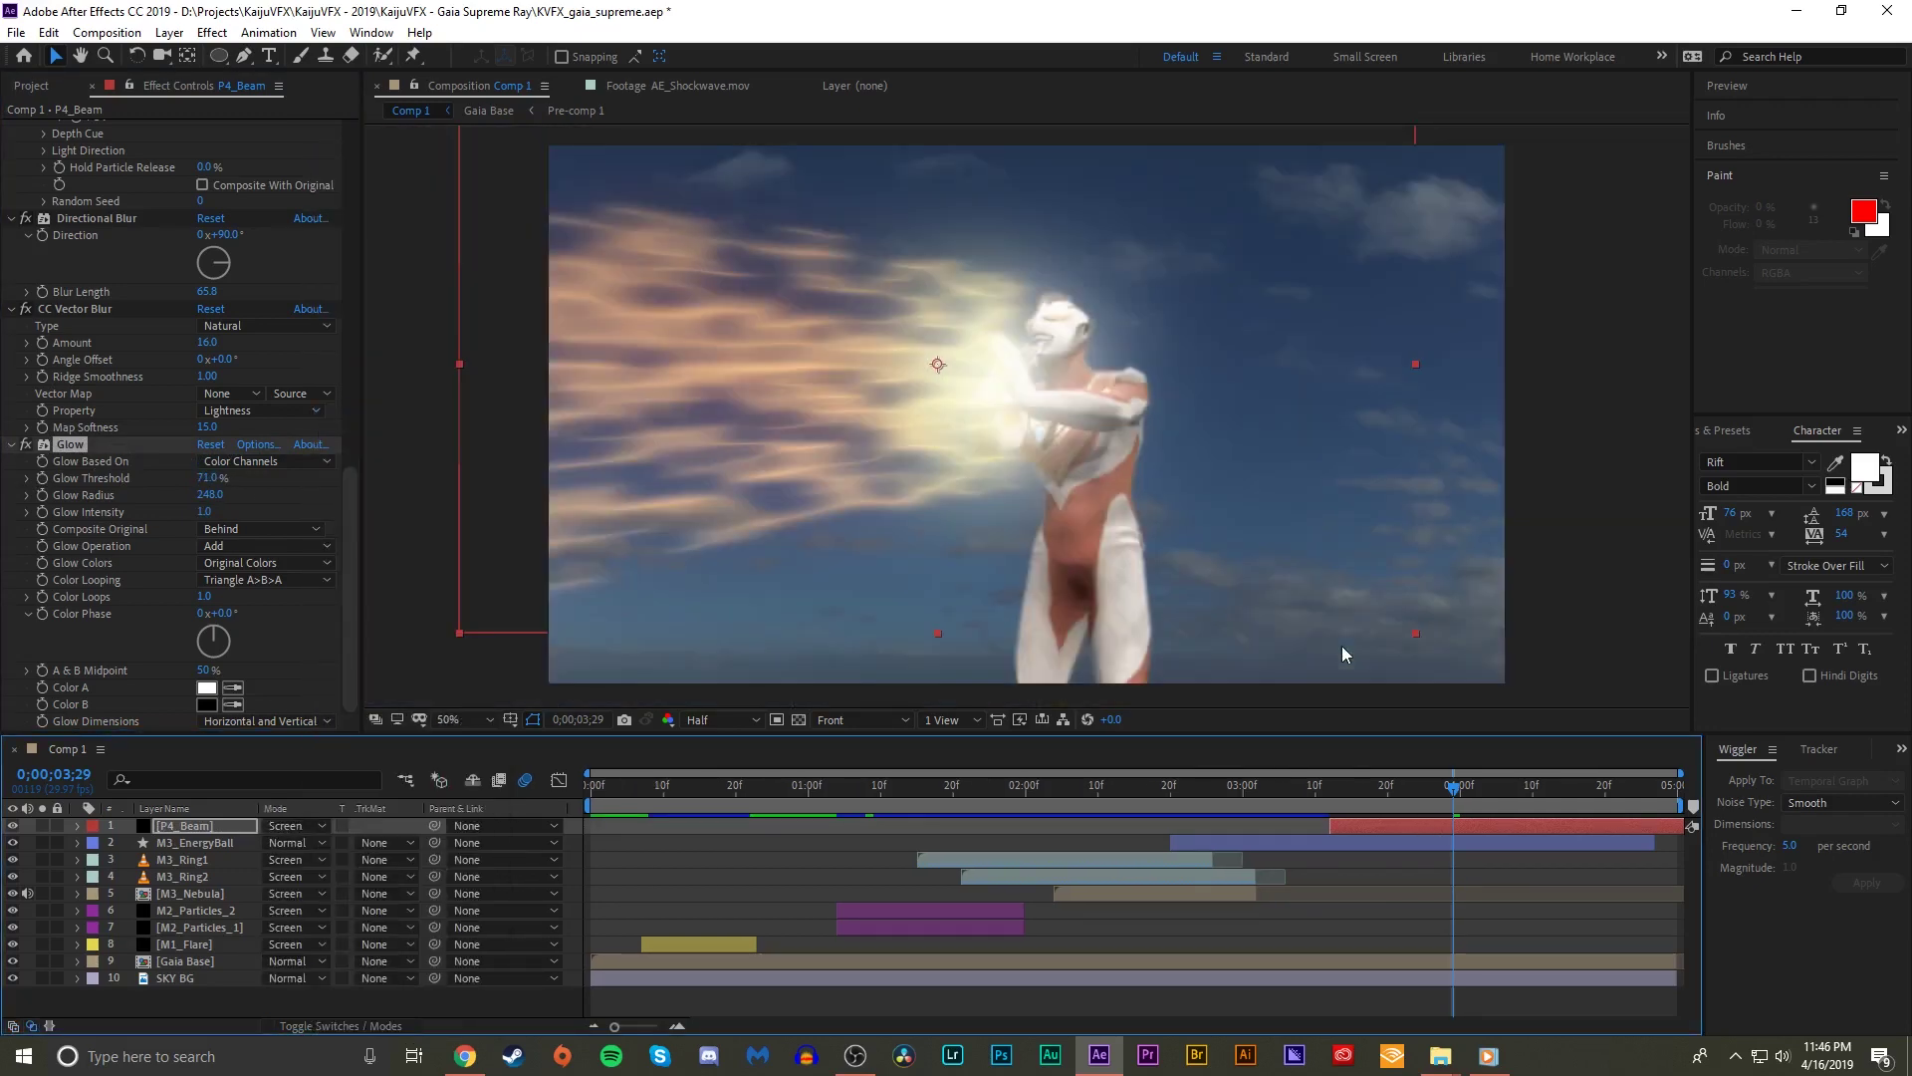
- Duplicate the P4_Beam layer and set the copy's particle Random Seed to 8650
key(ctrl+d)
click(26, 246)
click(101, 202)
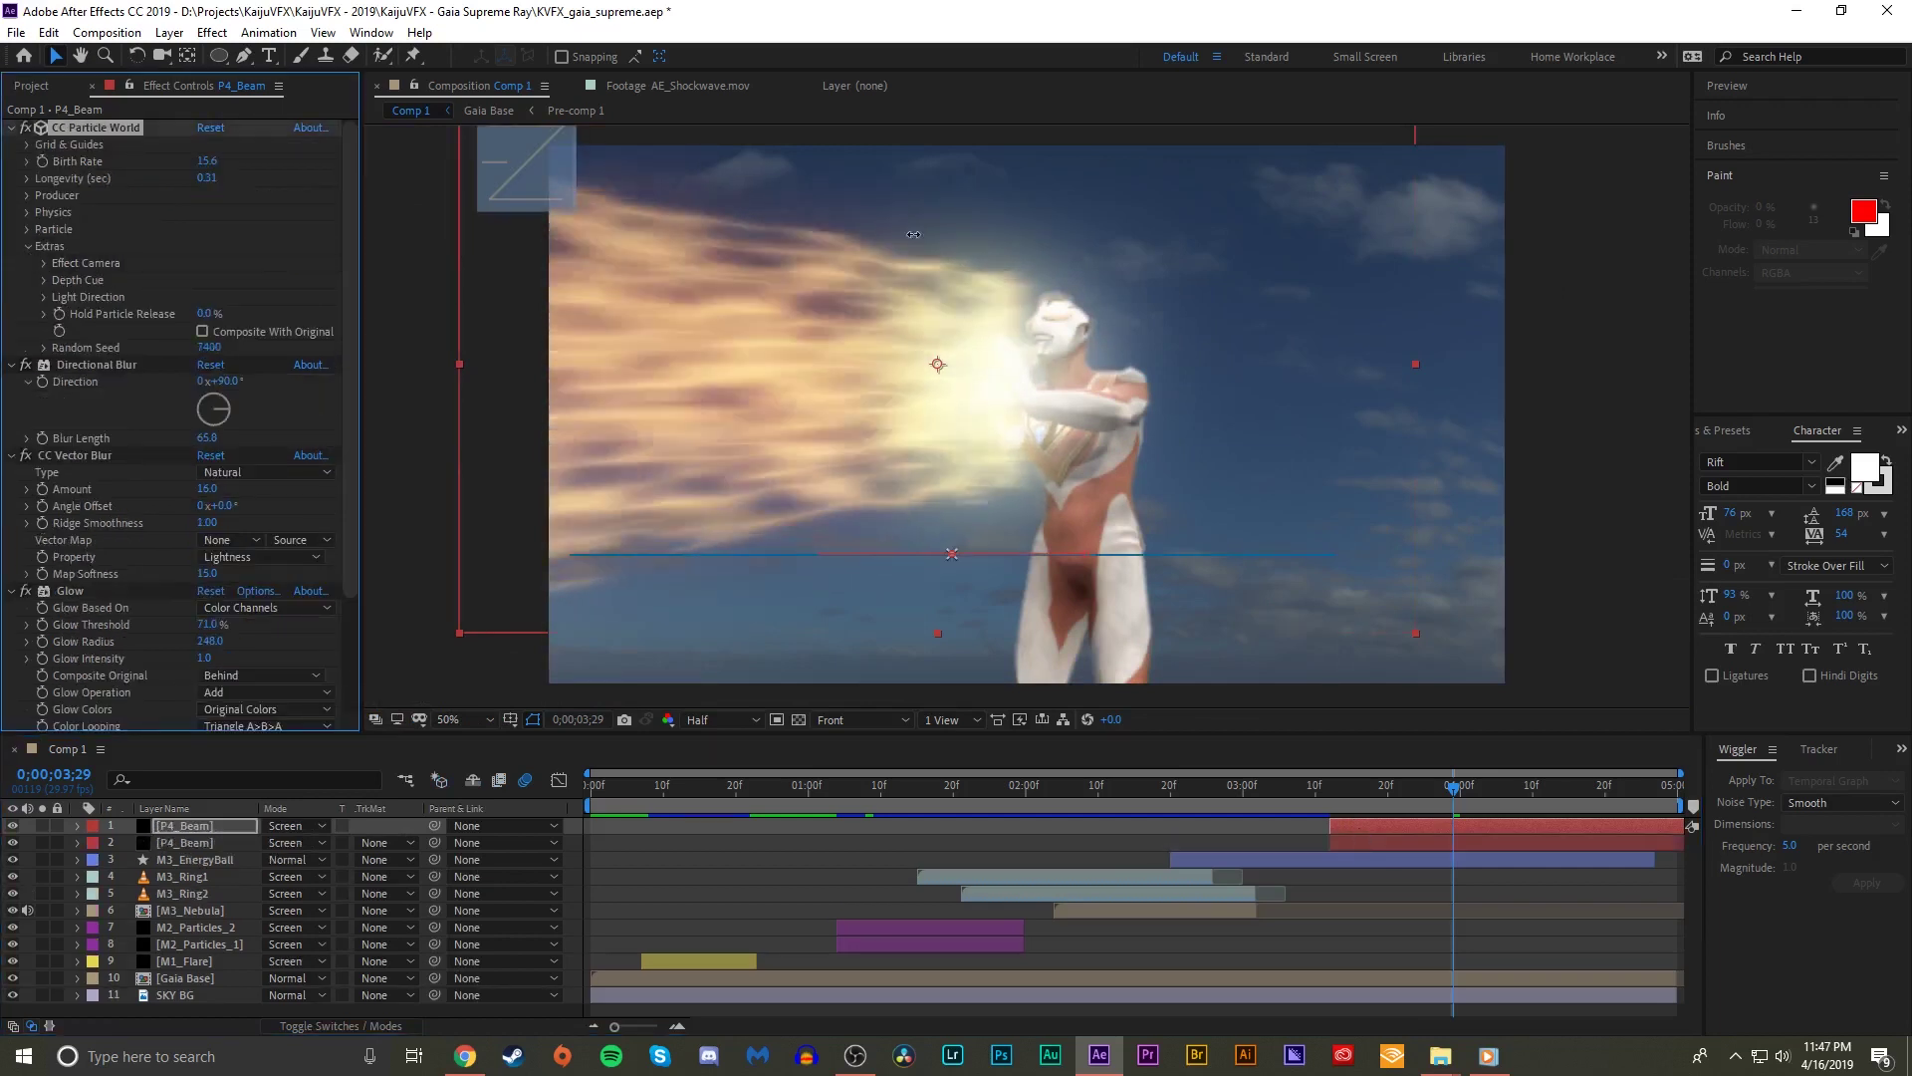
- Recolour the duplicate beam's Custom Color Map to purple at birth, 25%, 75% and death
click(27, 229)
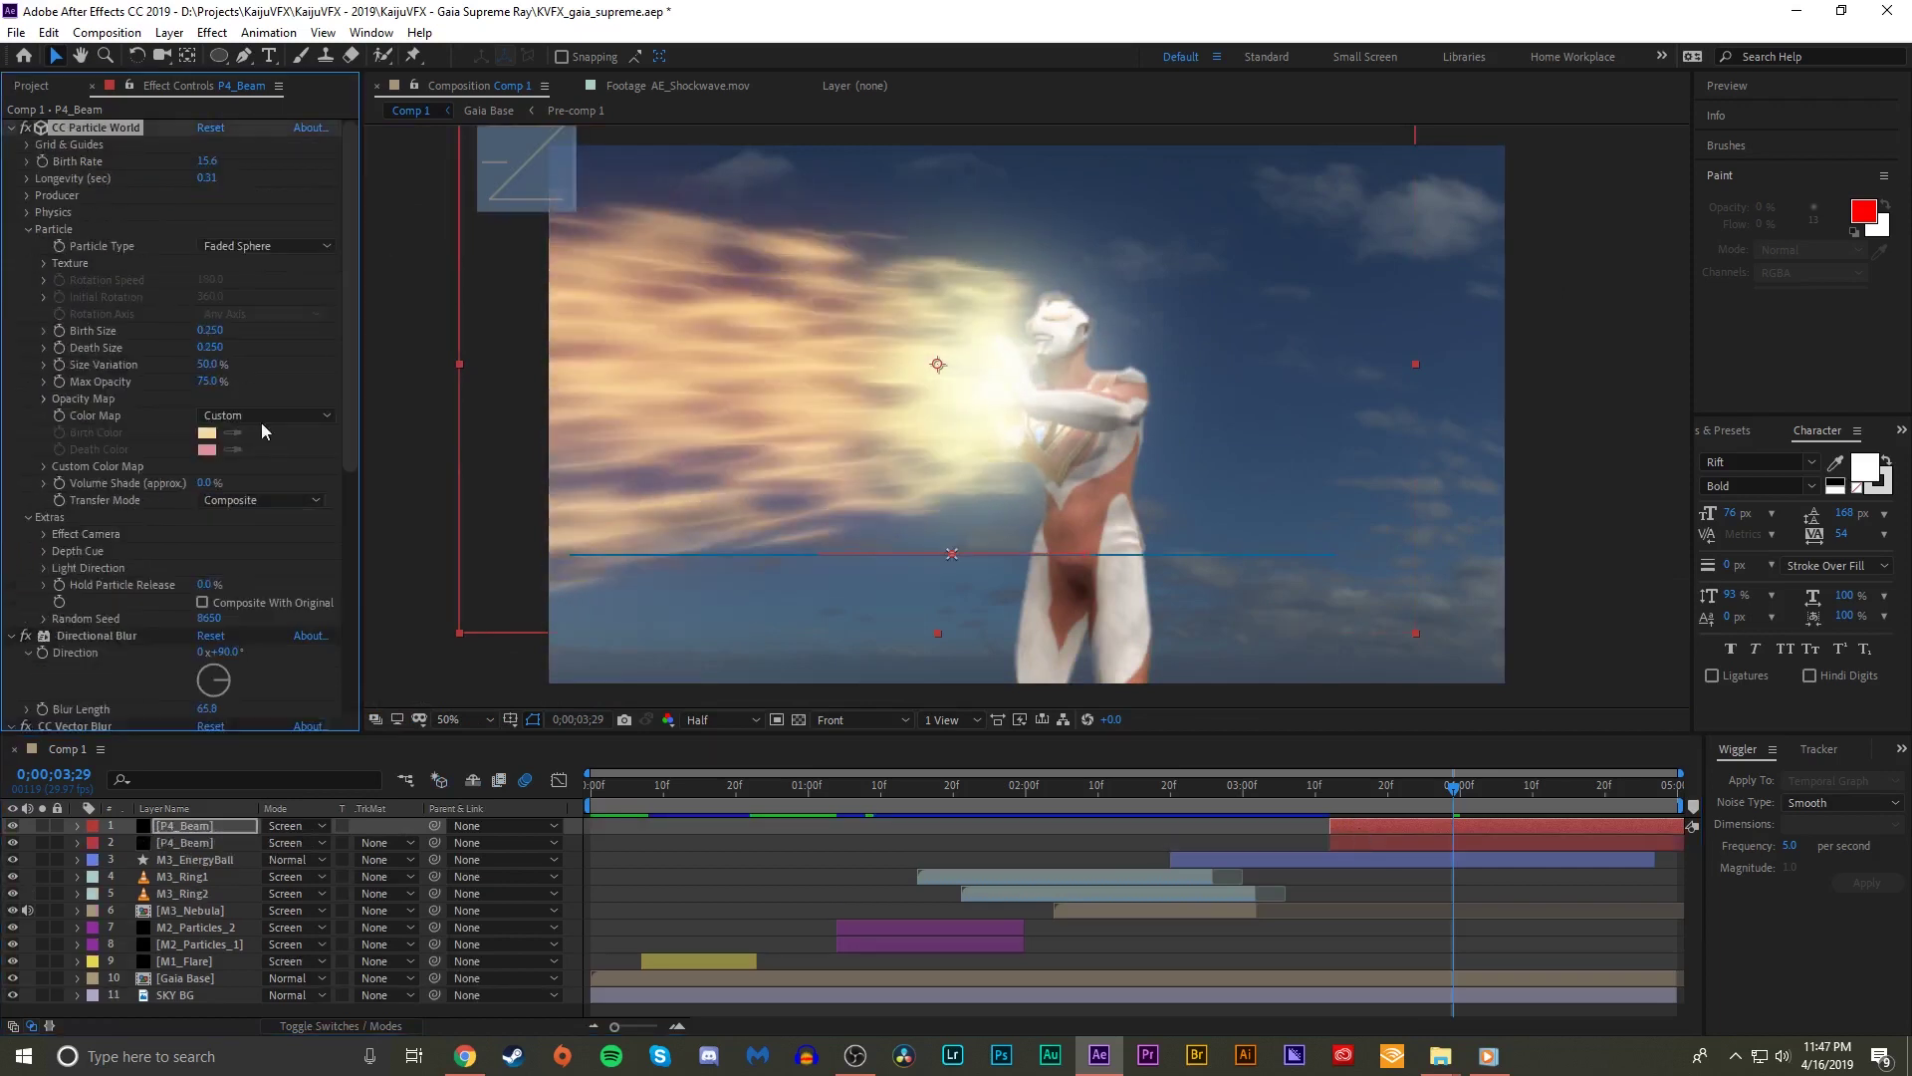
click(259, 500)
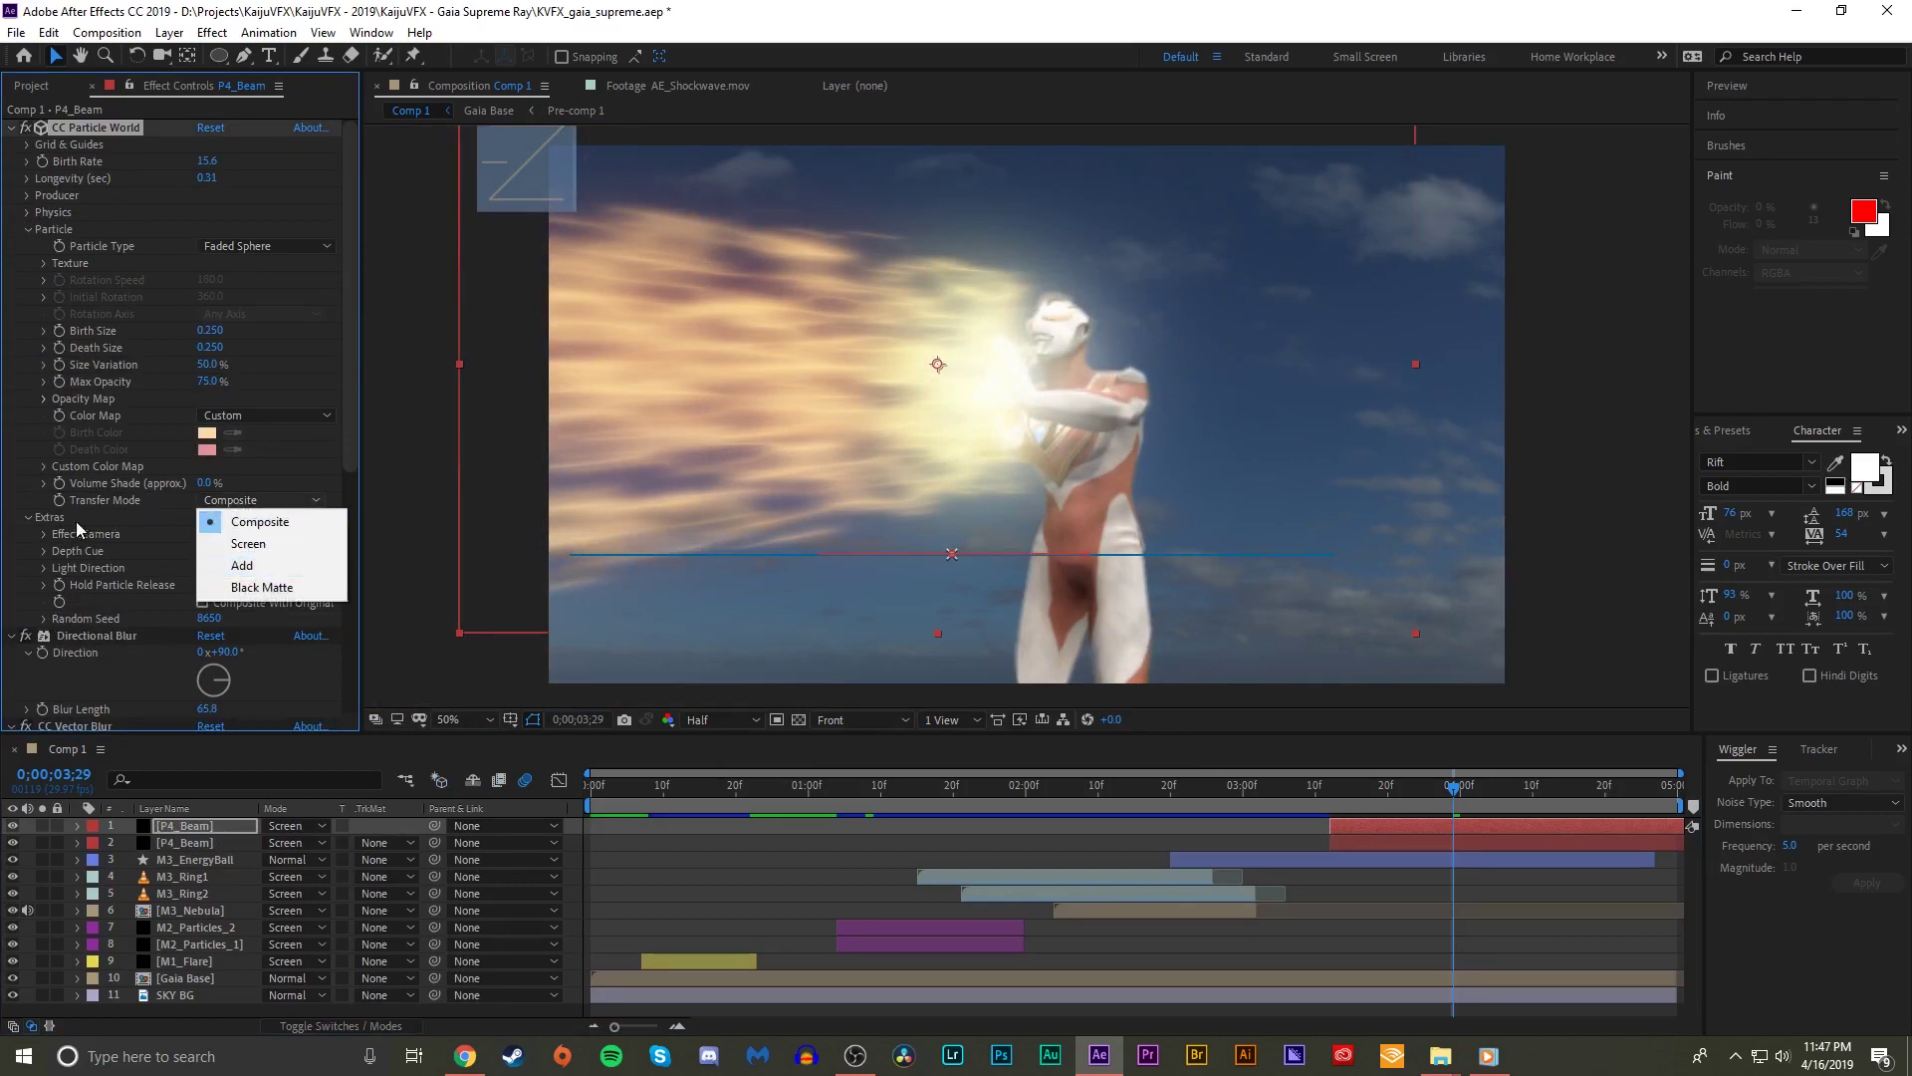
click(54, 481)
click(44, 466)
click(206, 483)
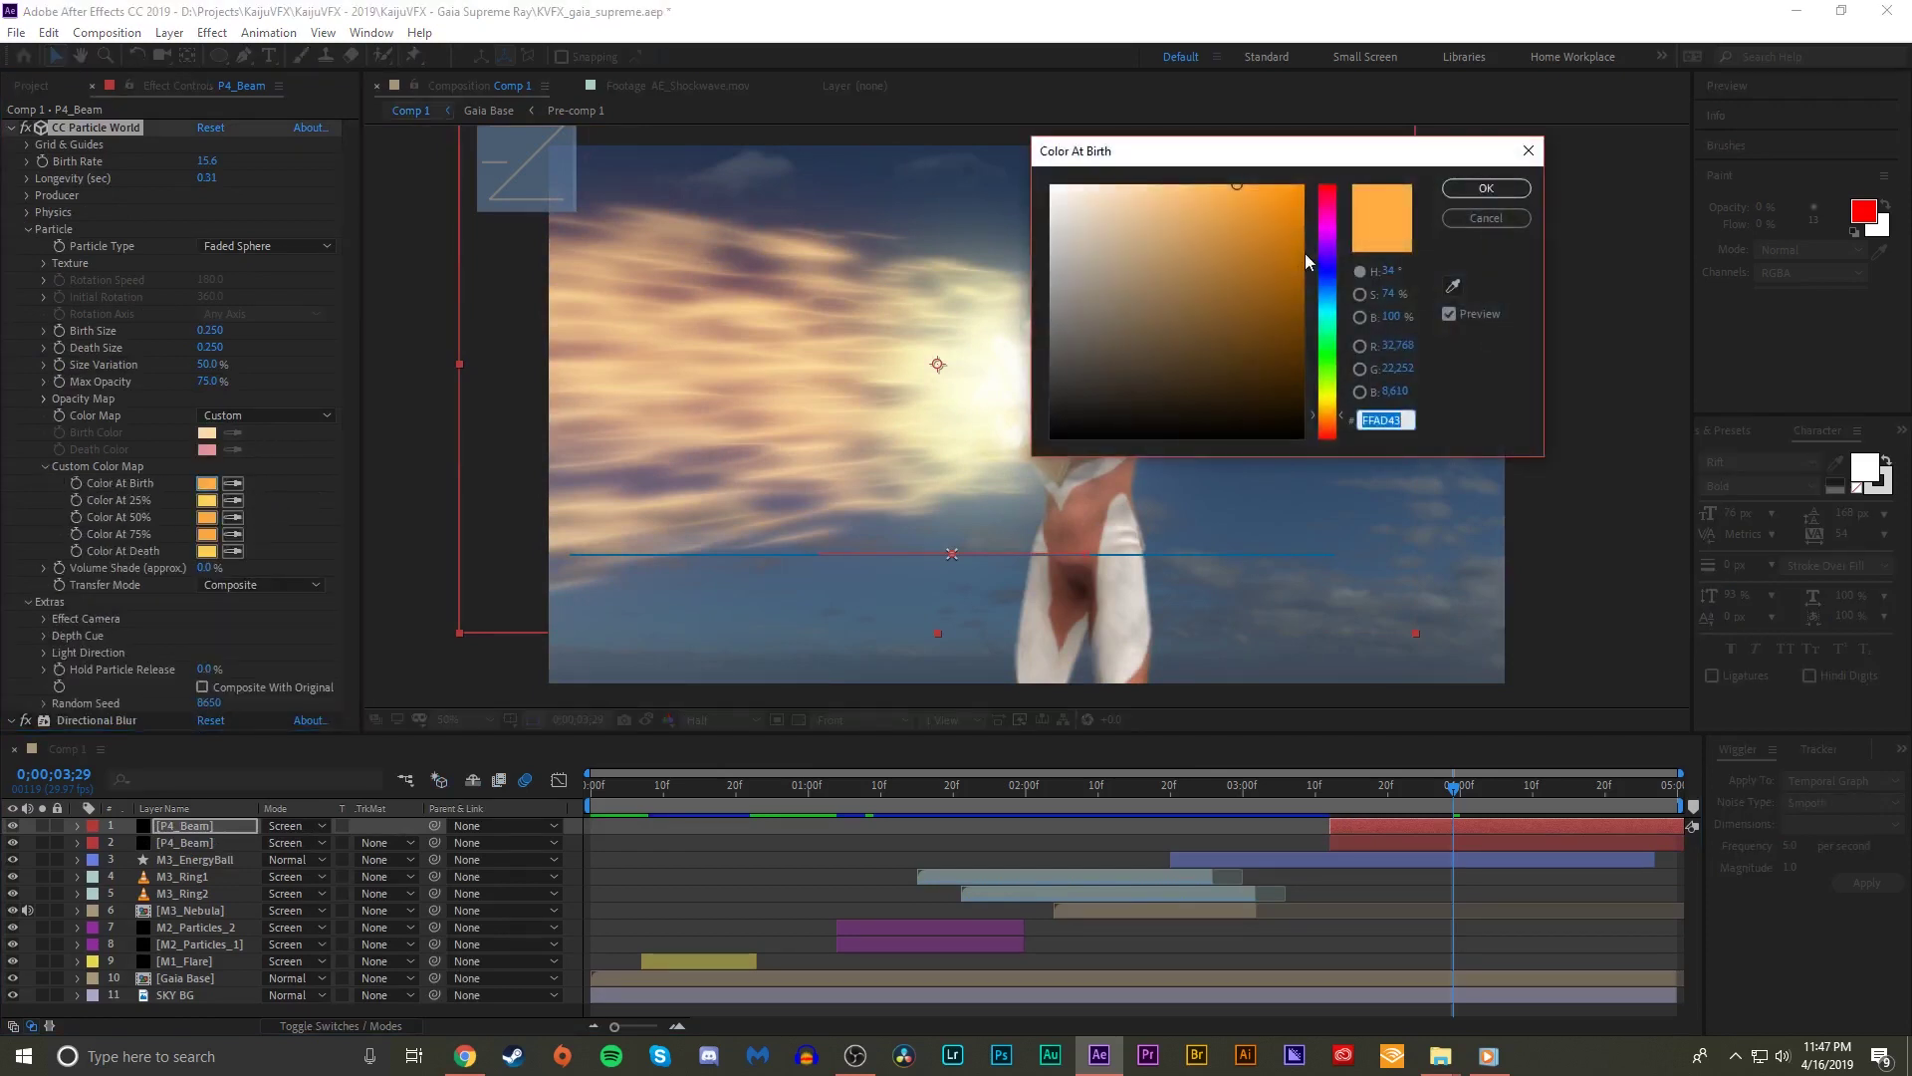
click(1332, 241)
click(1486, 188)
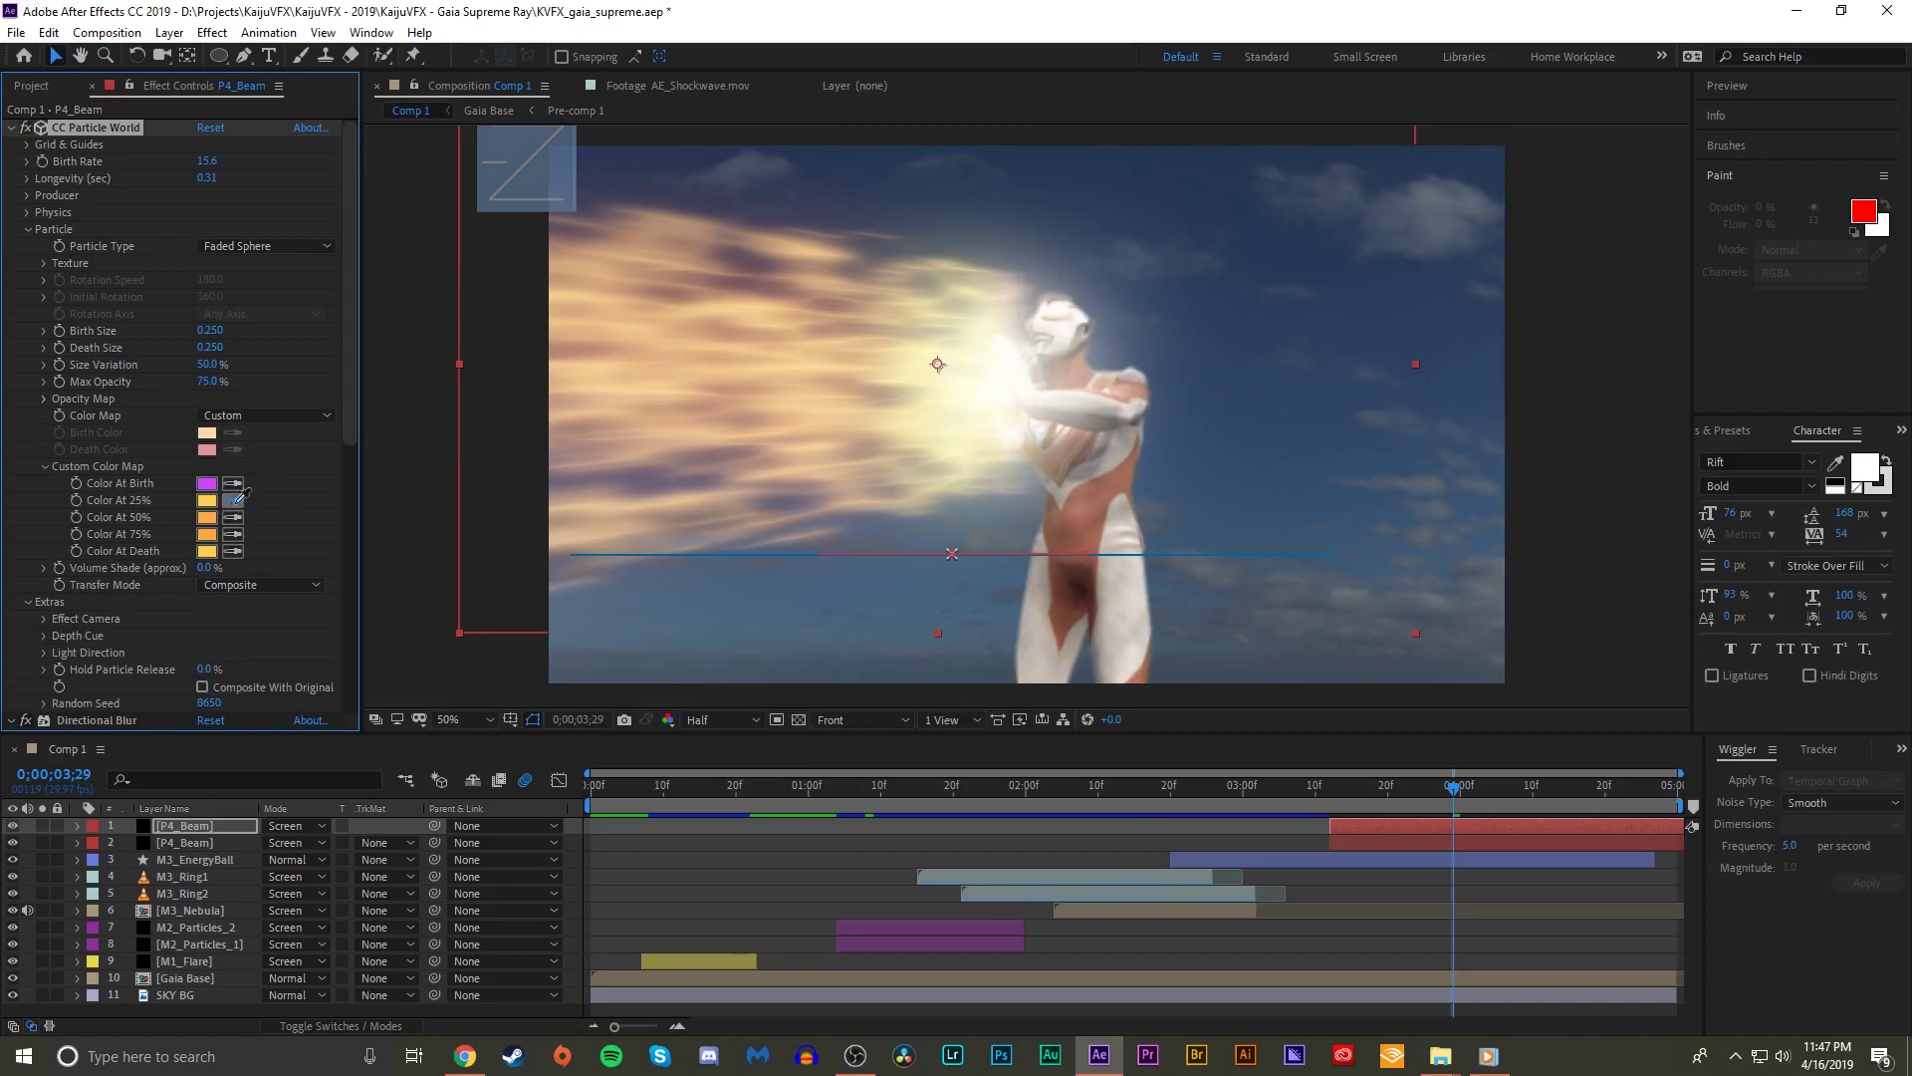
click(204, 483)
click(208, 534)
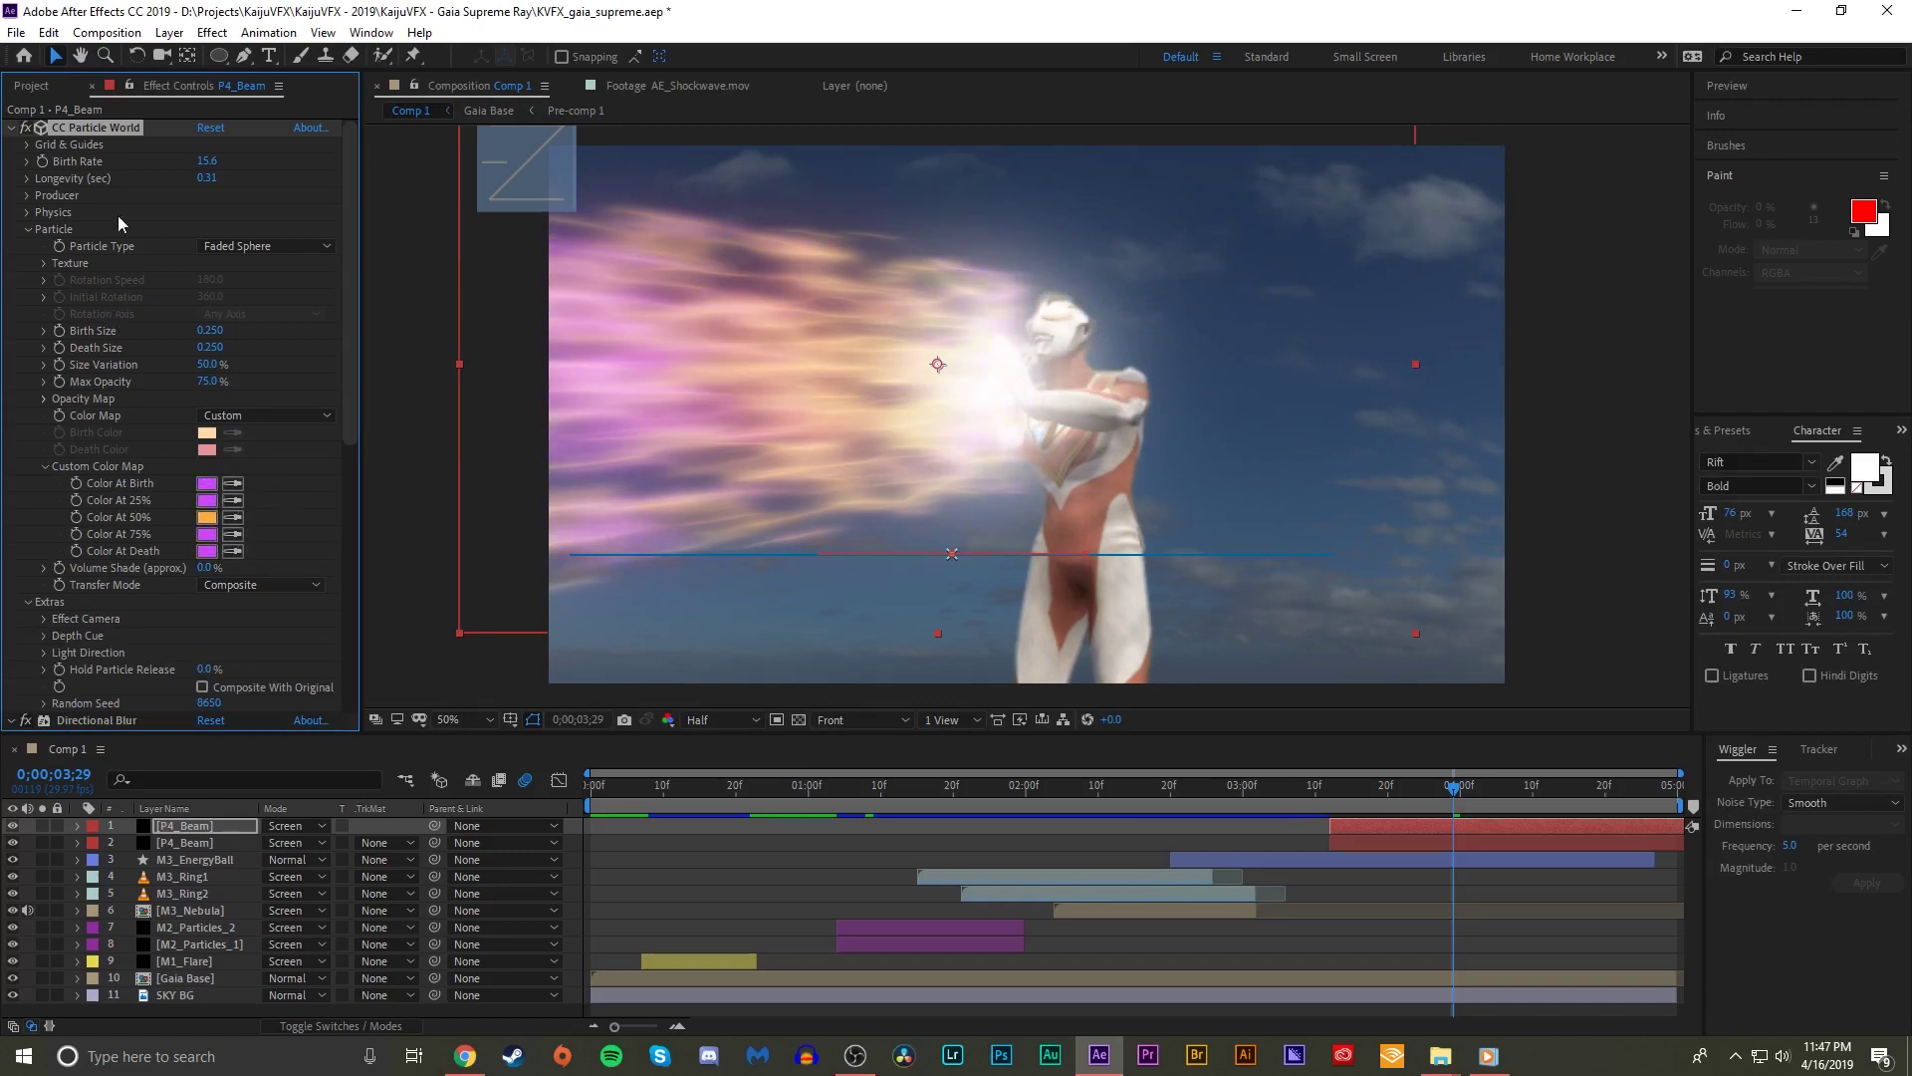
- Set the top P4_Beam's Birth Rate to 6.1, Birth Size to 0.070 and Death Size to 0.630, and turn off its motion blur
drag(188, 166, 120, 167)
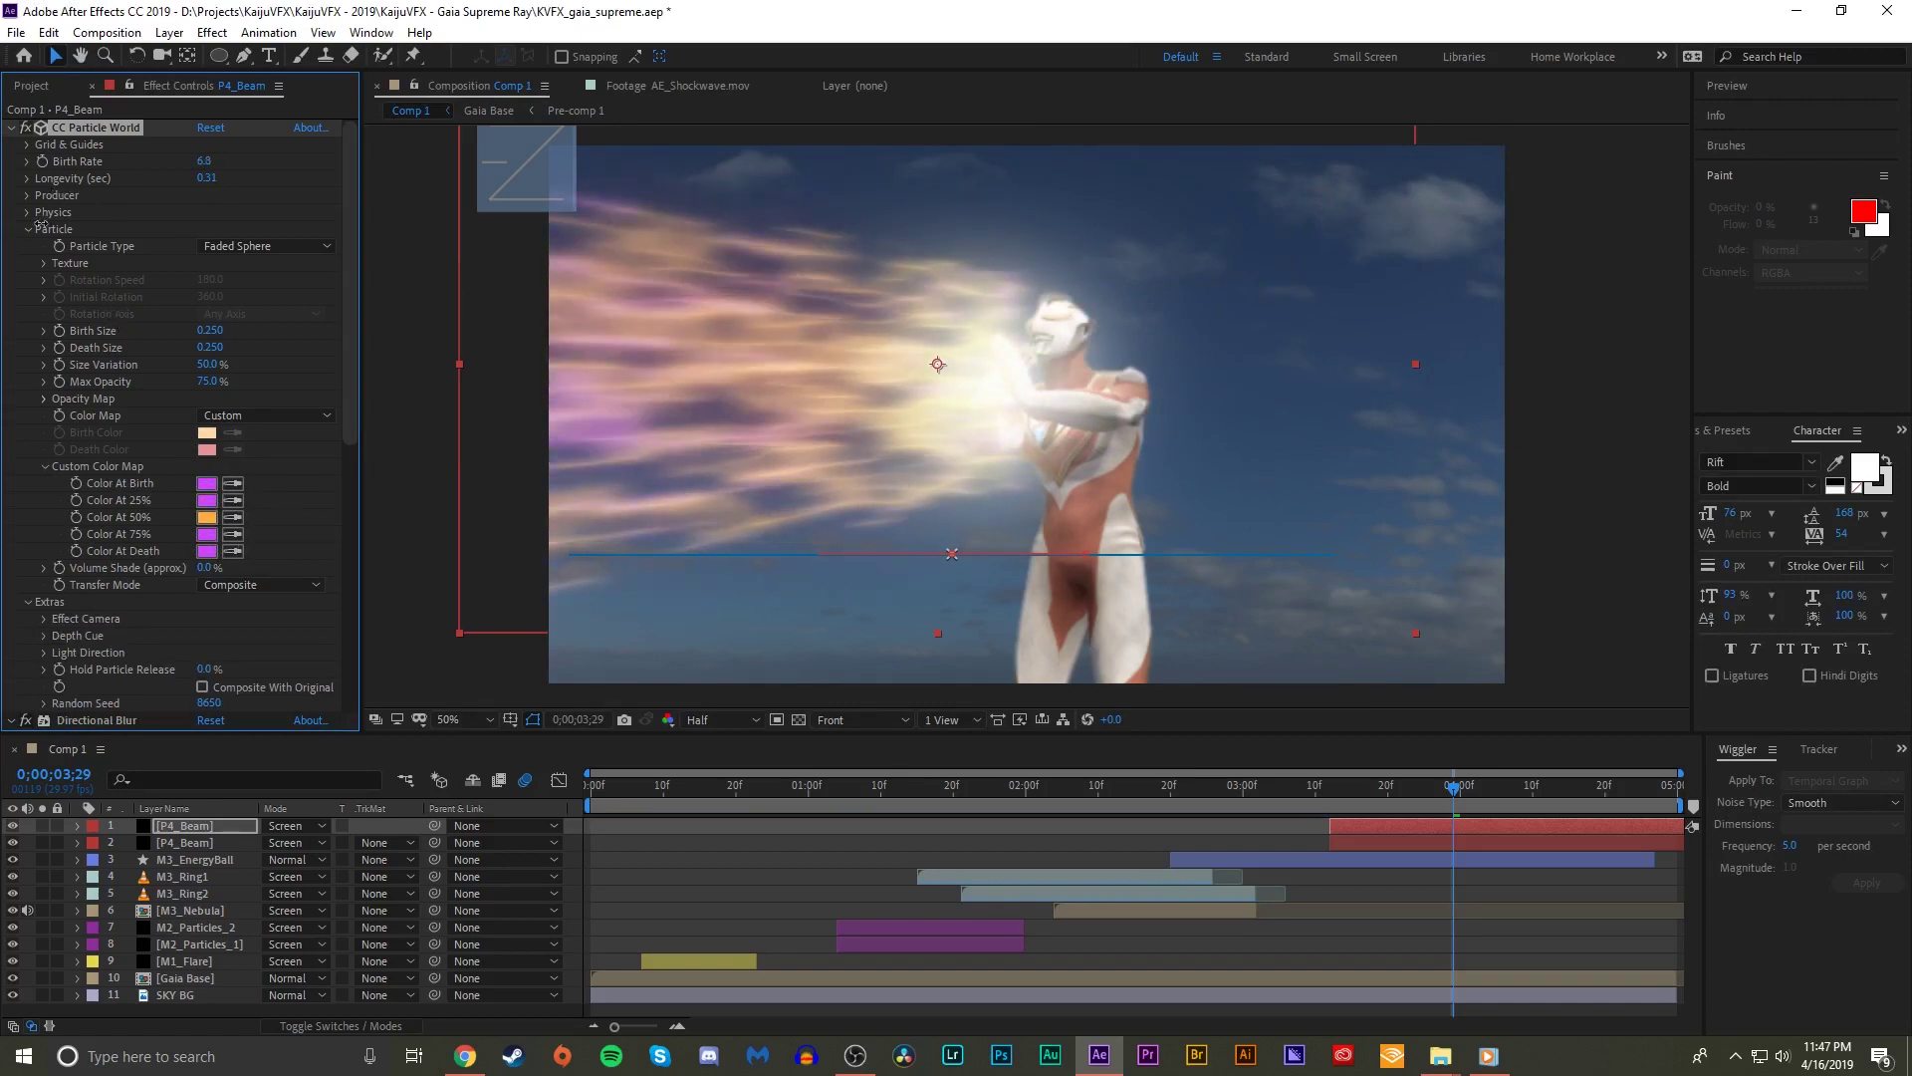
key(F4)
mouse_move(209, 329)
mouse_down()
mouse_move(175, 334)
mouse_move(195, 348)
mouse_up()
click(353, 825)
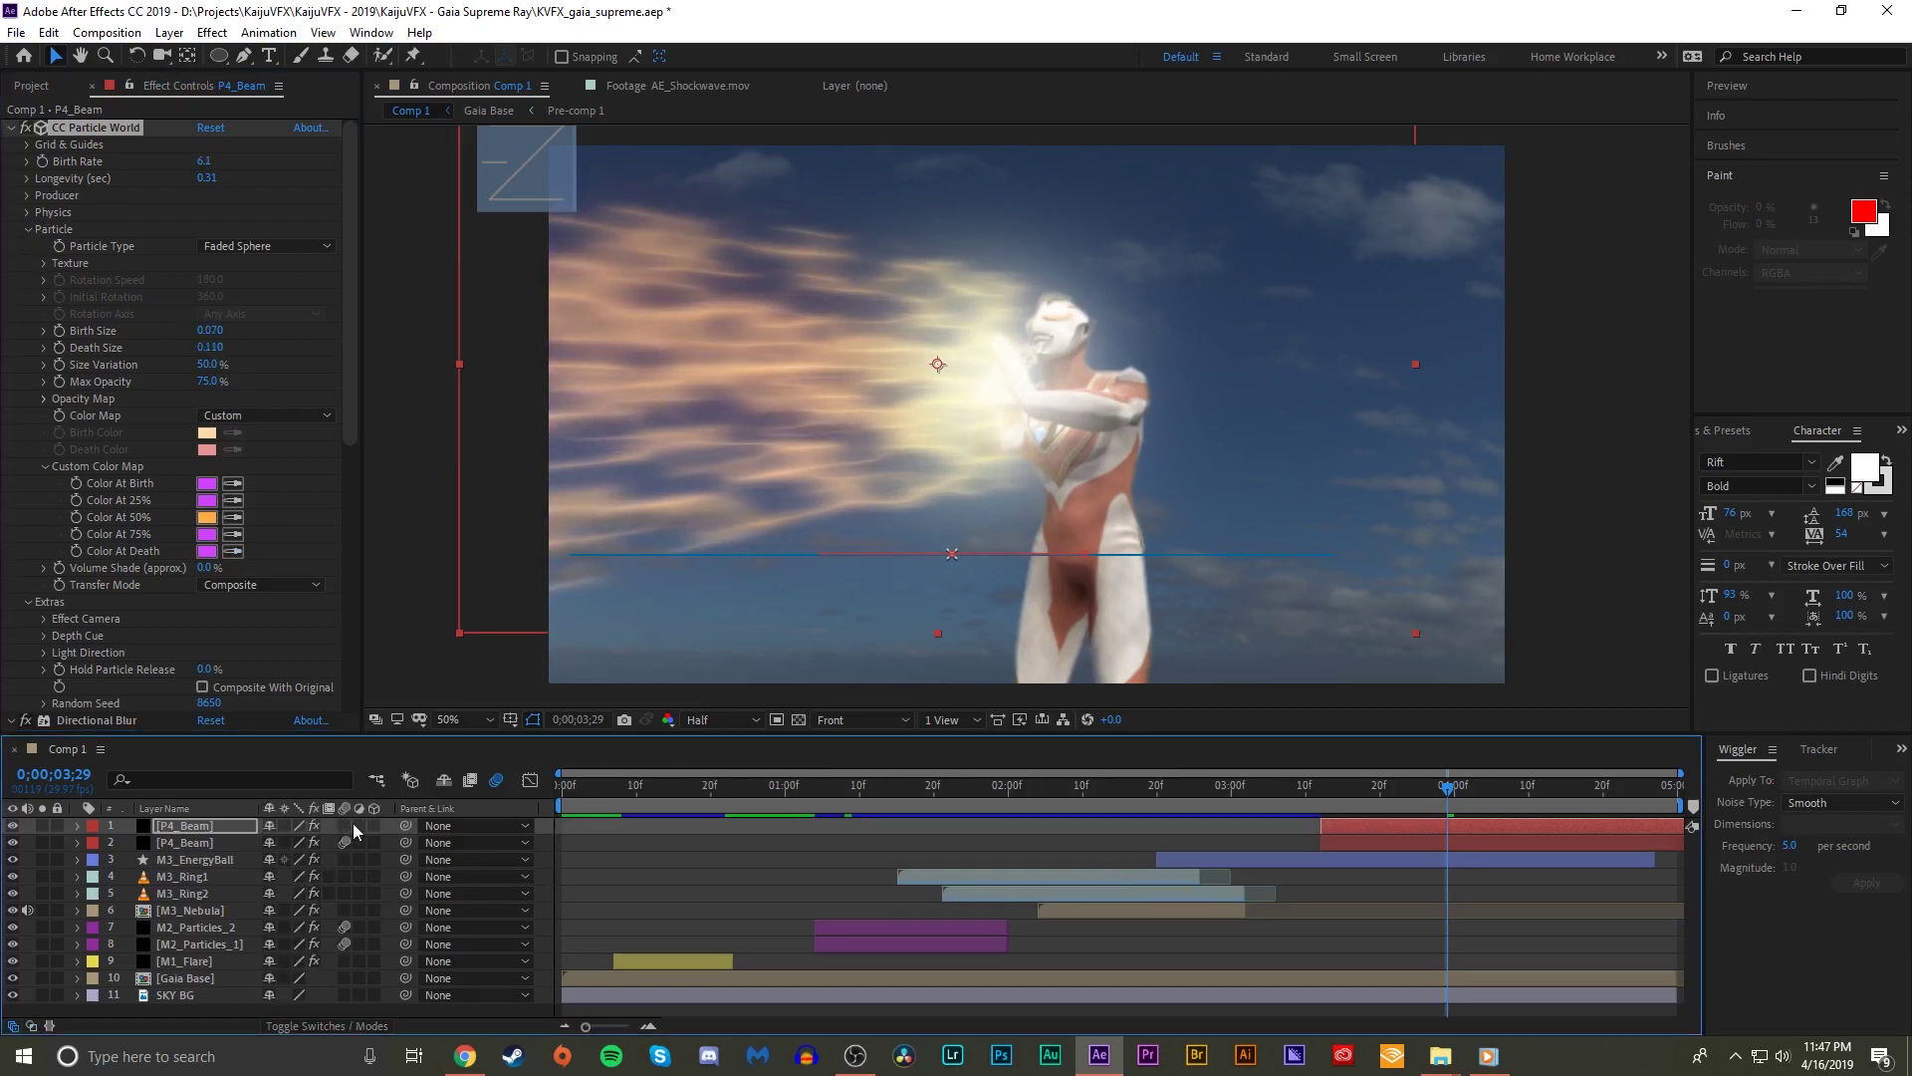
drag(210, 347, 265, 346)
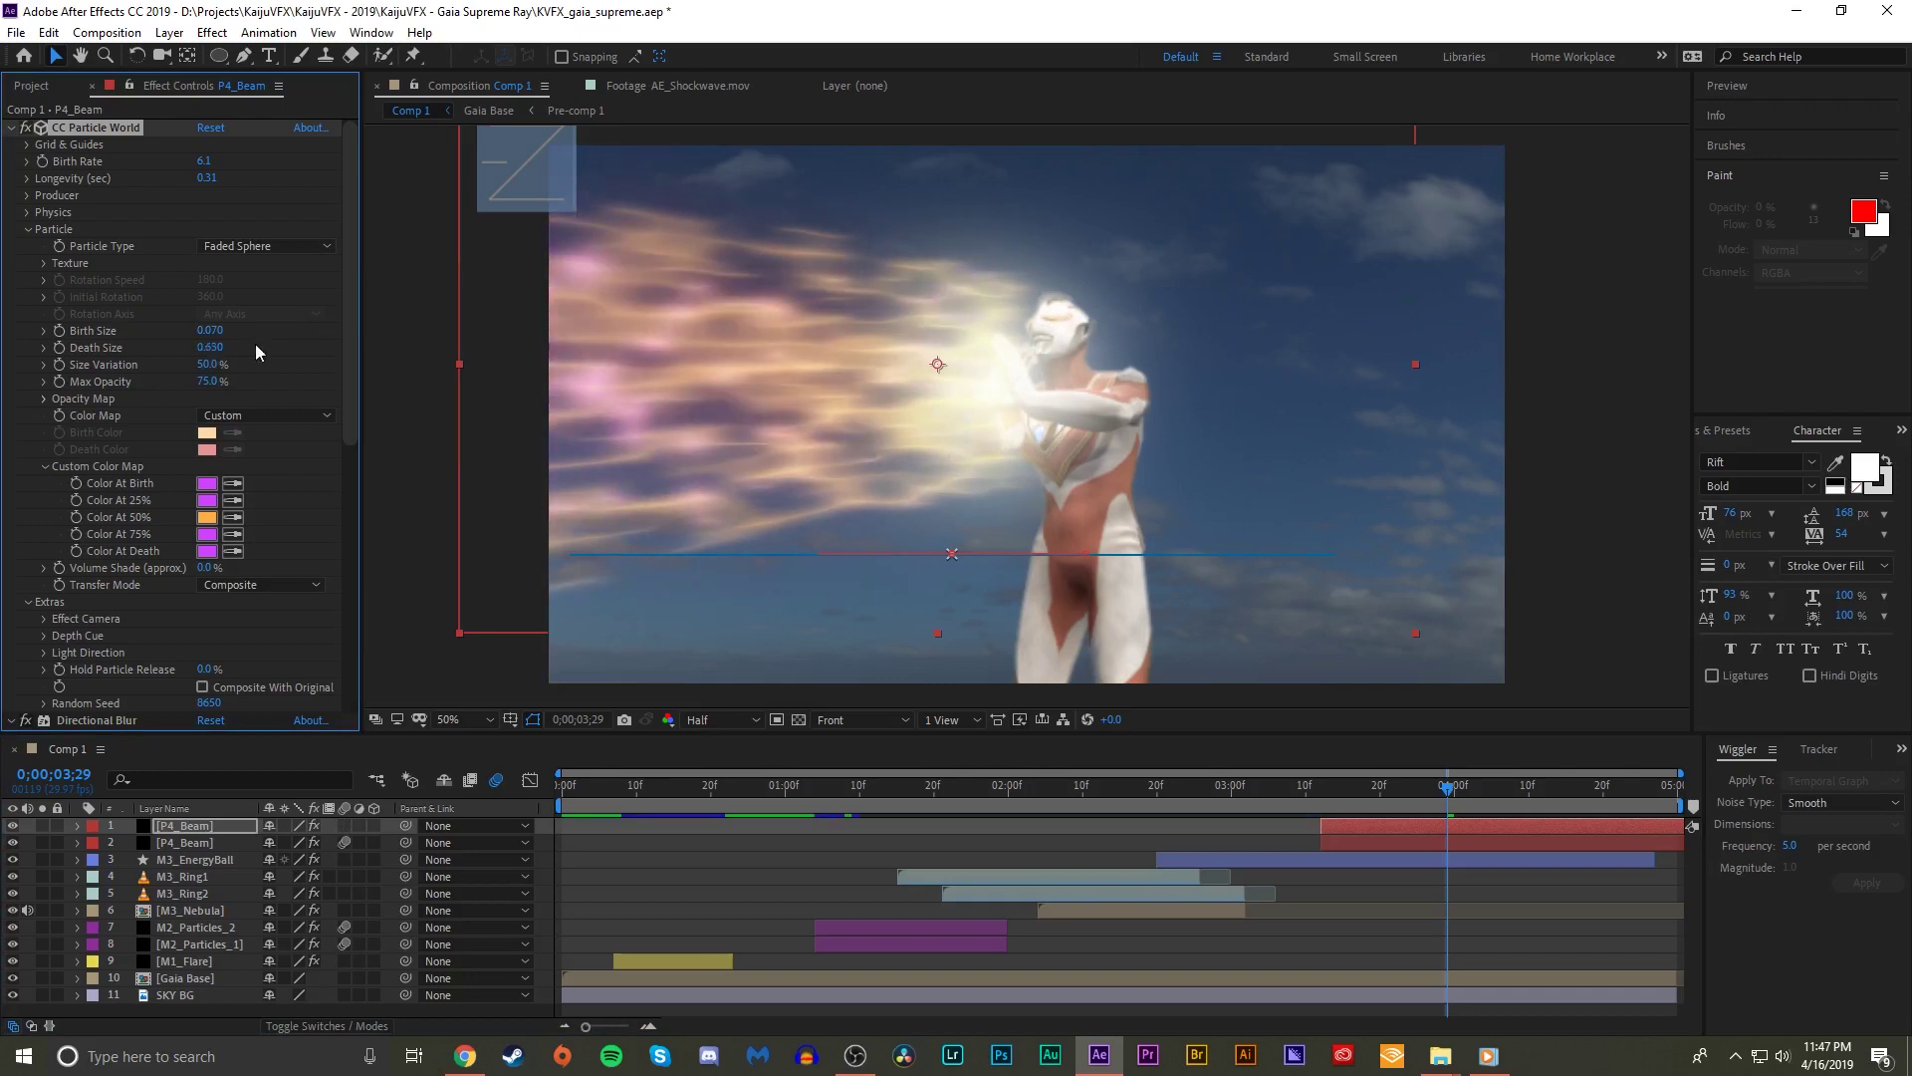
- Preview the animation from before the beam starts to check the sparser purple particles
click(1319, 787)
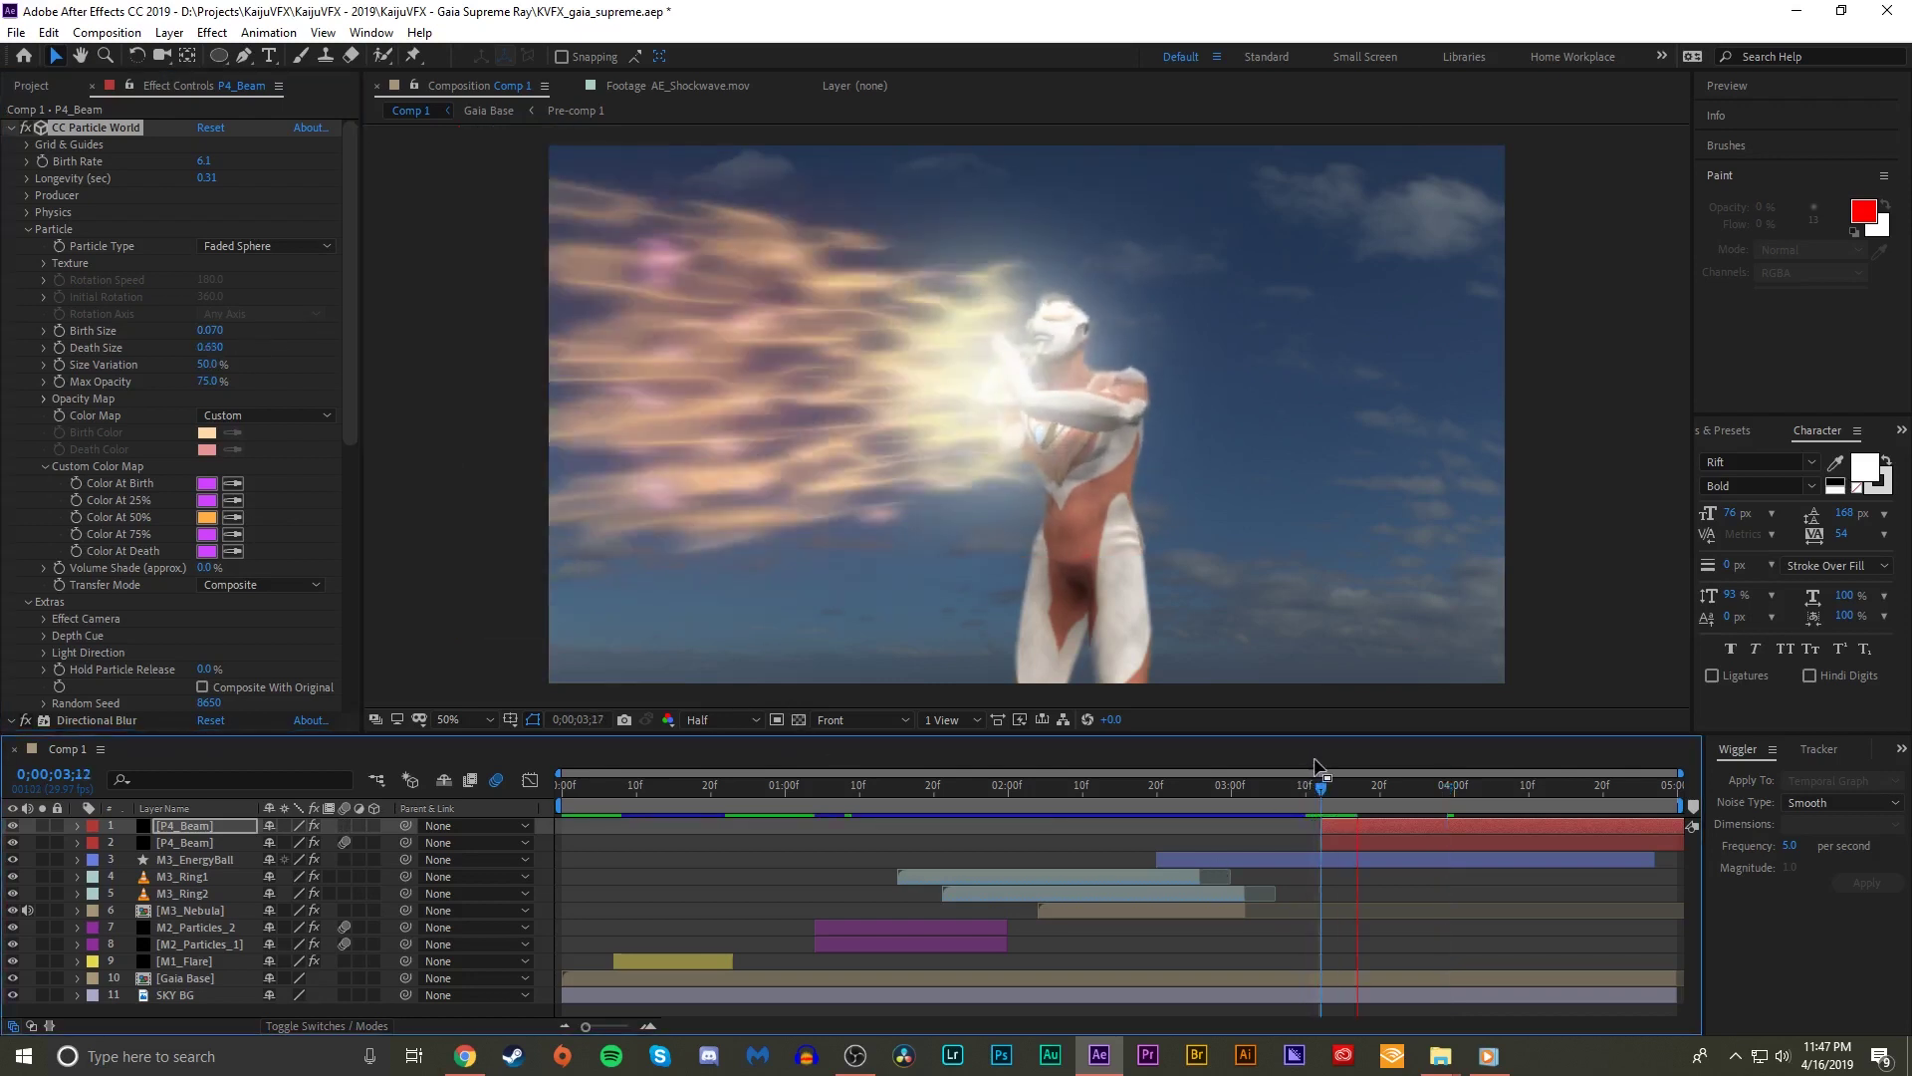
click(1261, 786)
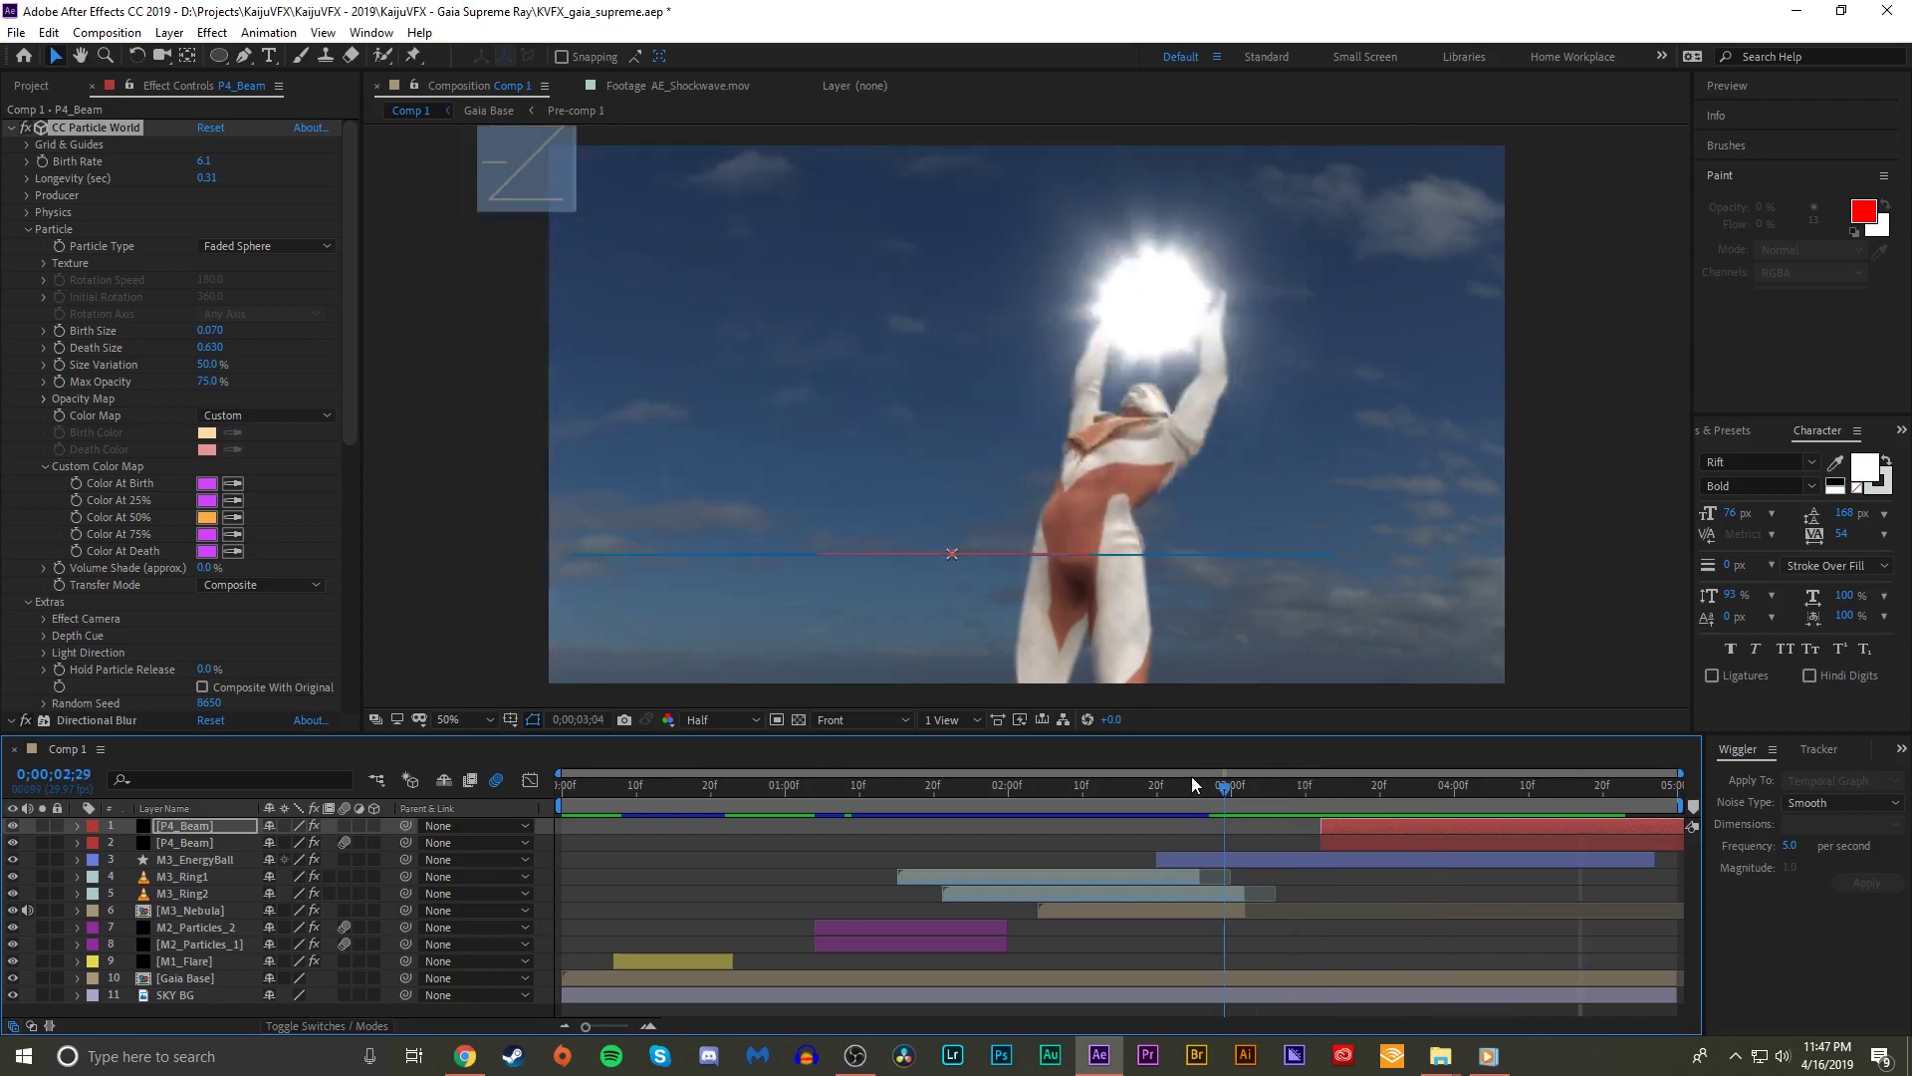
click(1106, 786)
key(space)
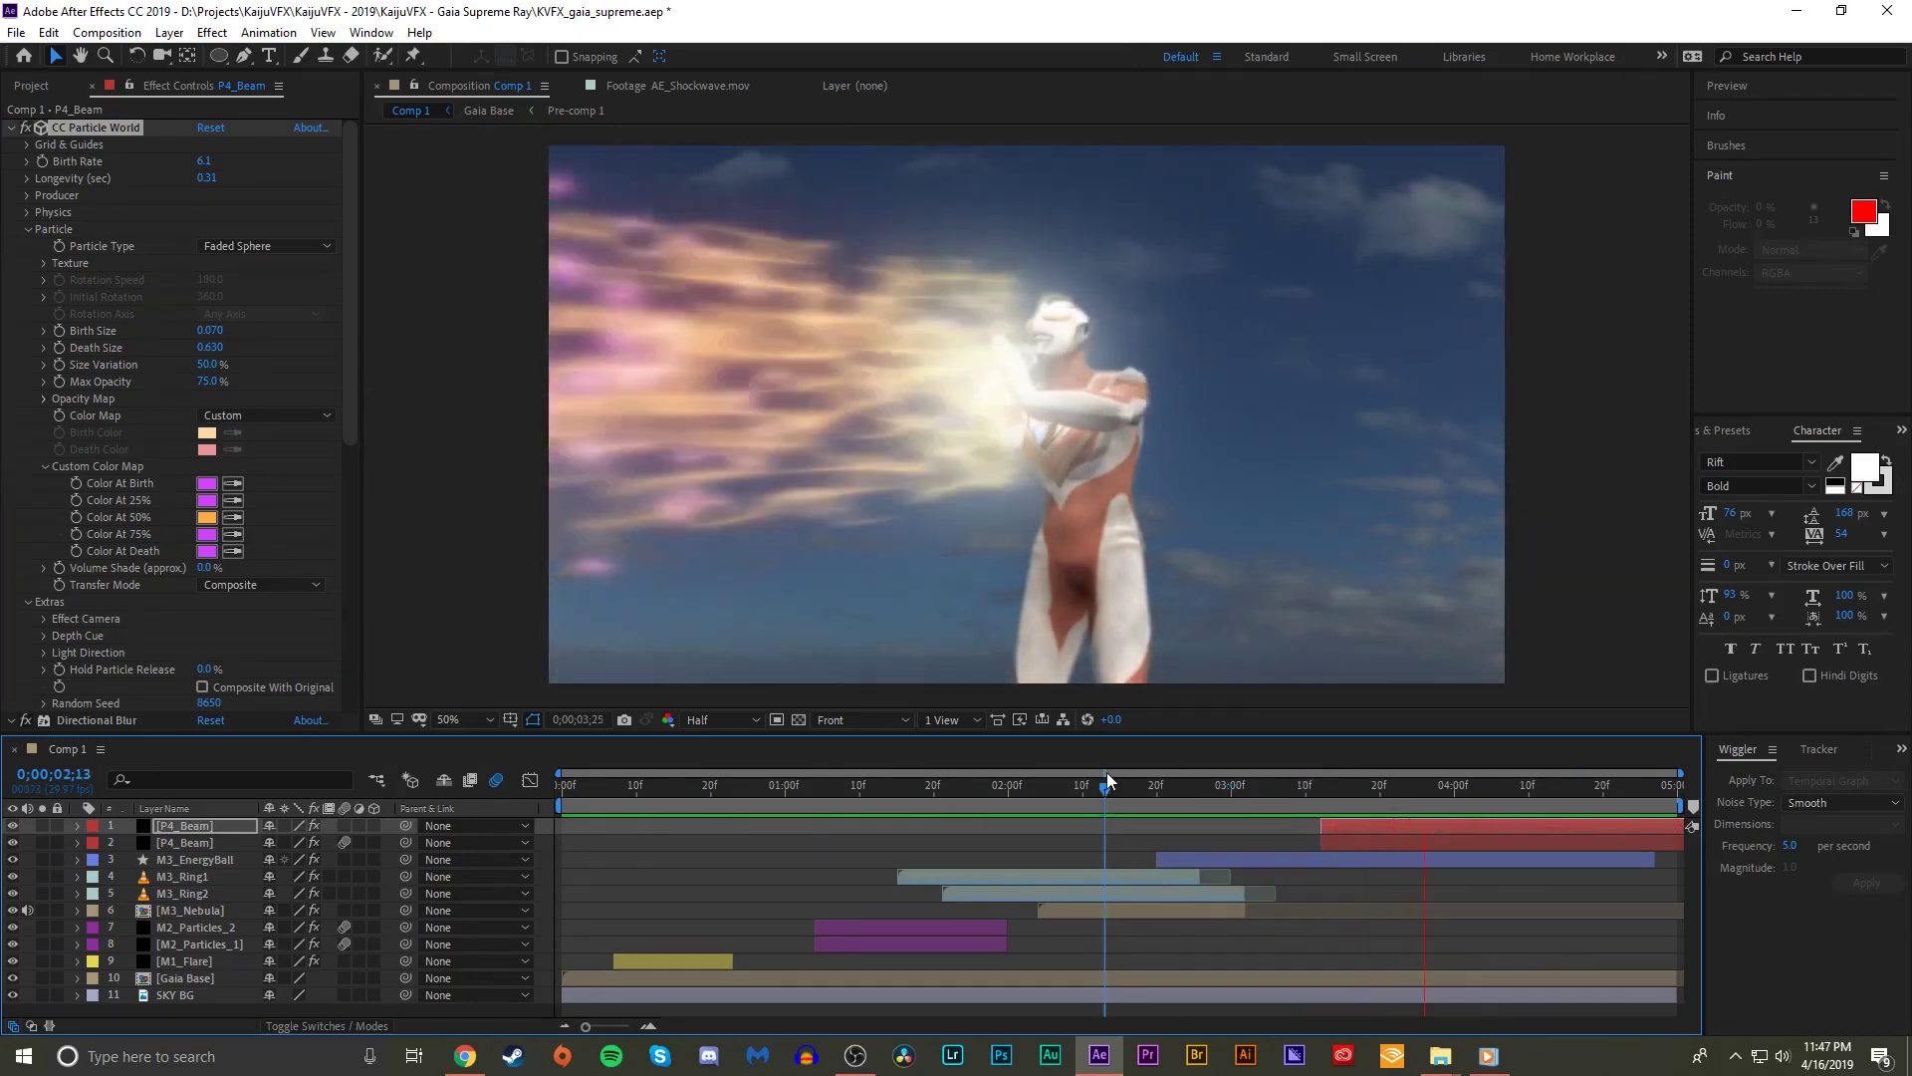
- Set the purple beam's Birth Size to 0.370, CC Vector Blur Amount to 43 and Directional Blur Length to 125.7, and adjust its Glow Threshold
drag(209, 330, 239, 329)
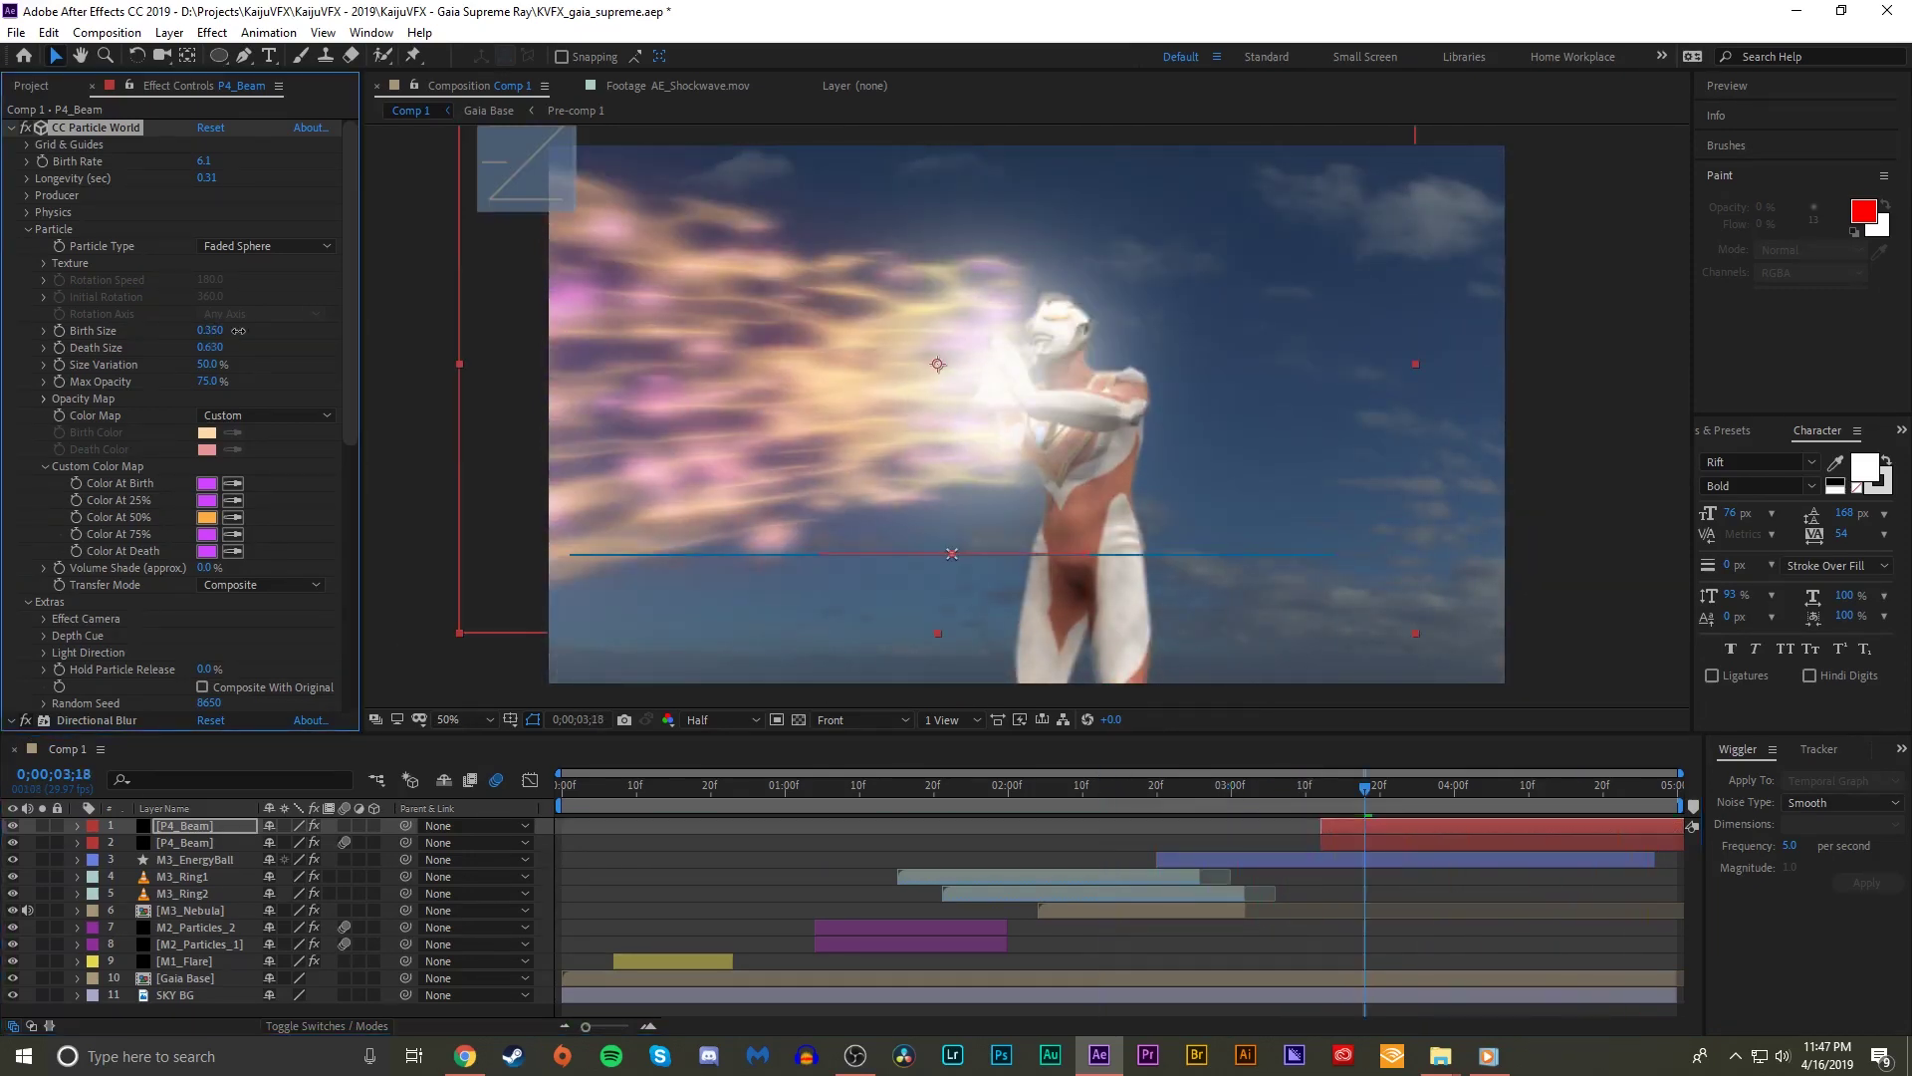
scroll(260, 481, down, 10)
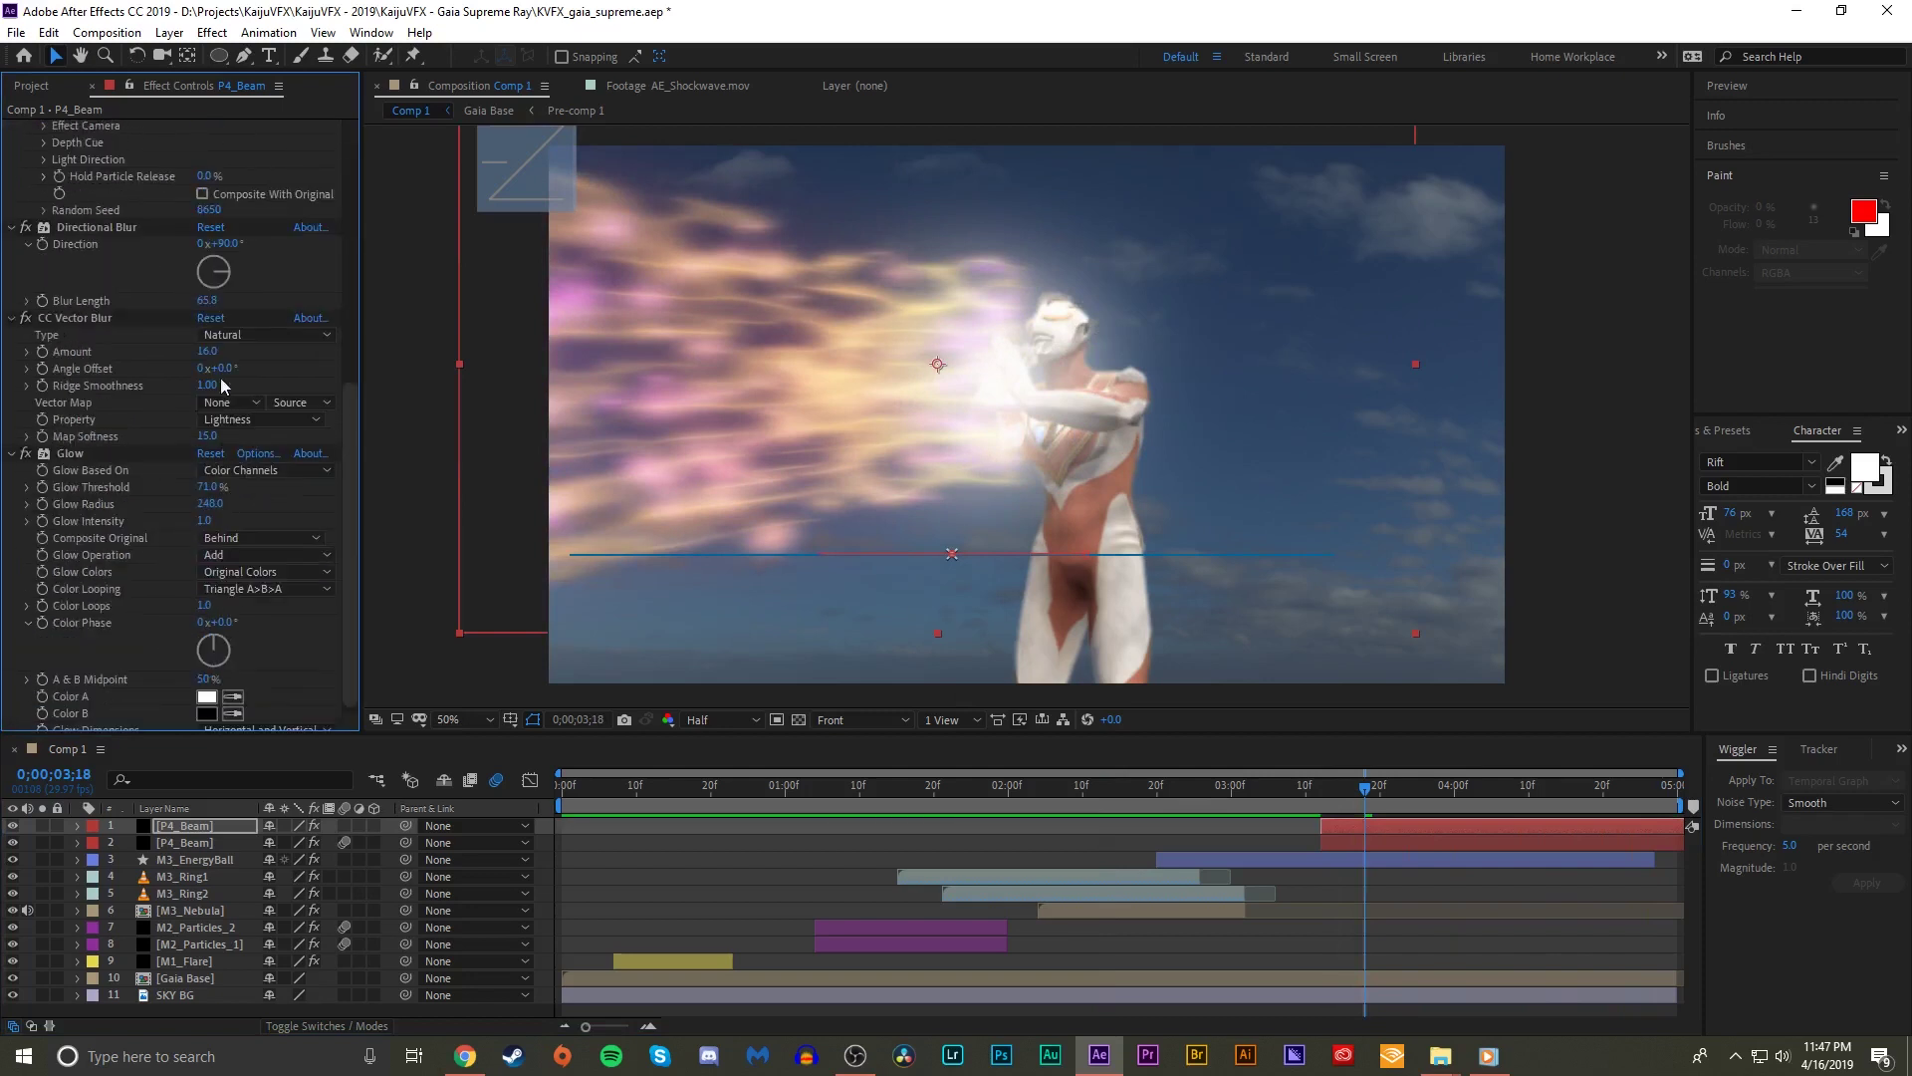
drag(219, 350, 677, 283)
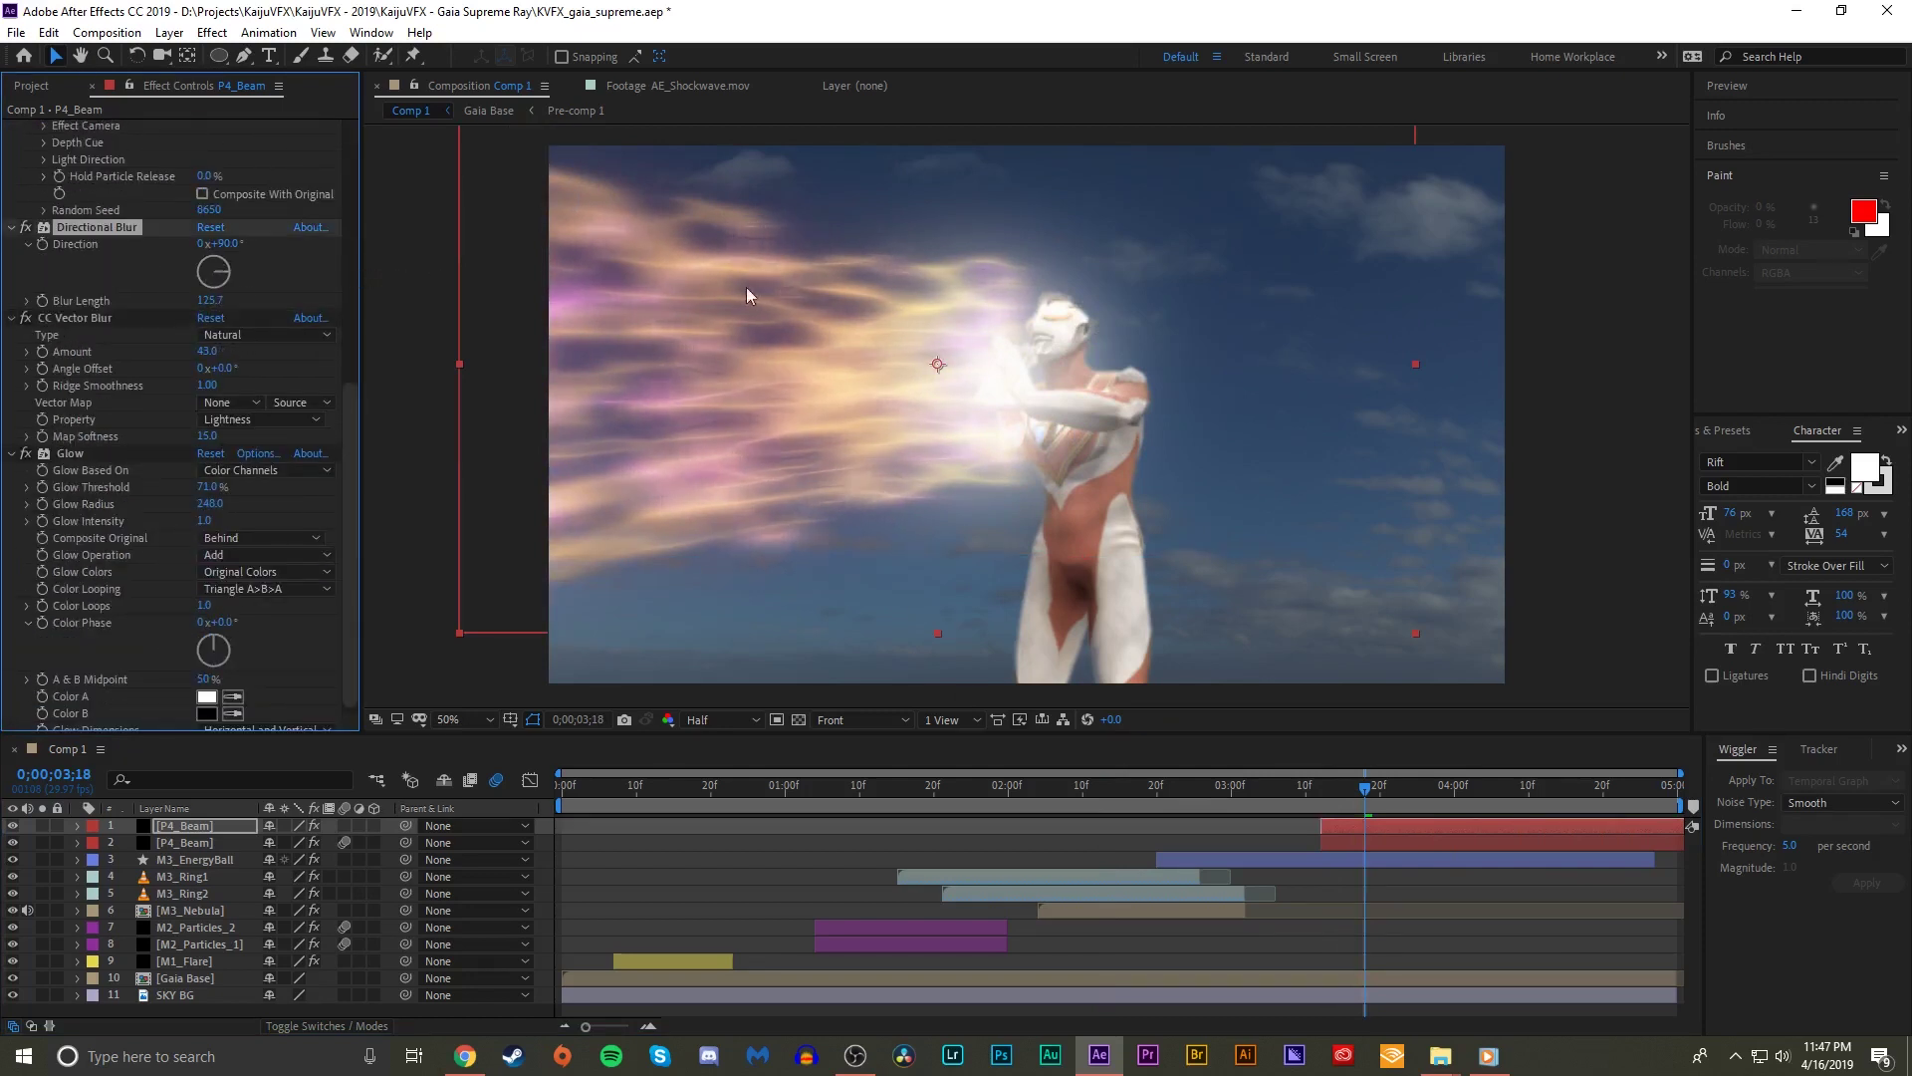
drag(208, 487, 117, 480)
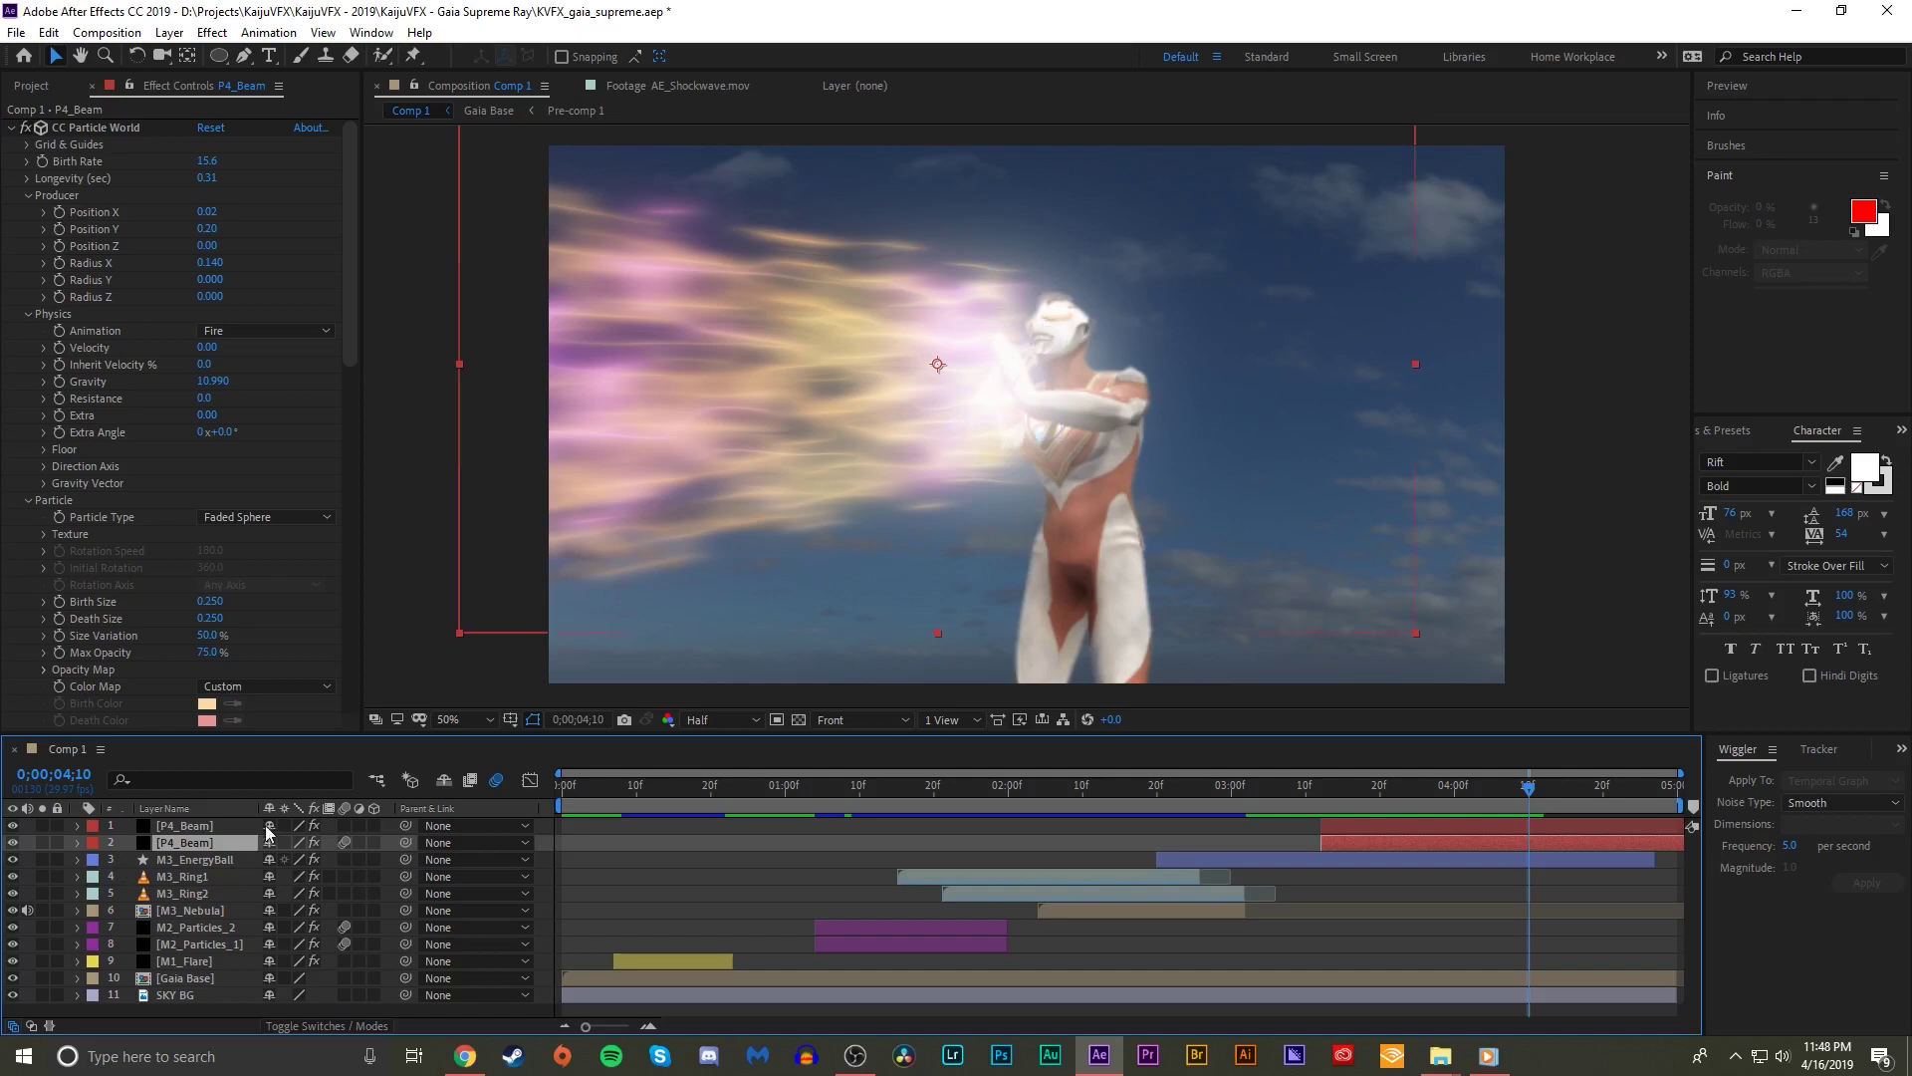
- Duplicate the original orange P4_Beam layer, solo the copy and set its Particle Type to Line
key(ctrl+d)
click(43, 843)
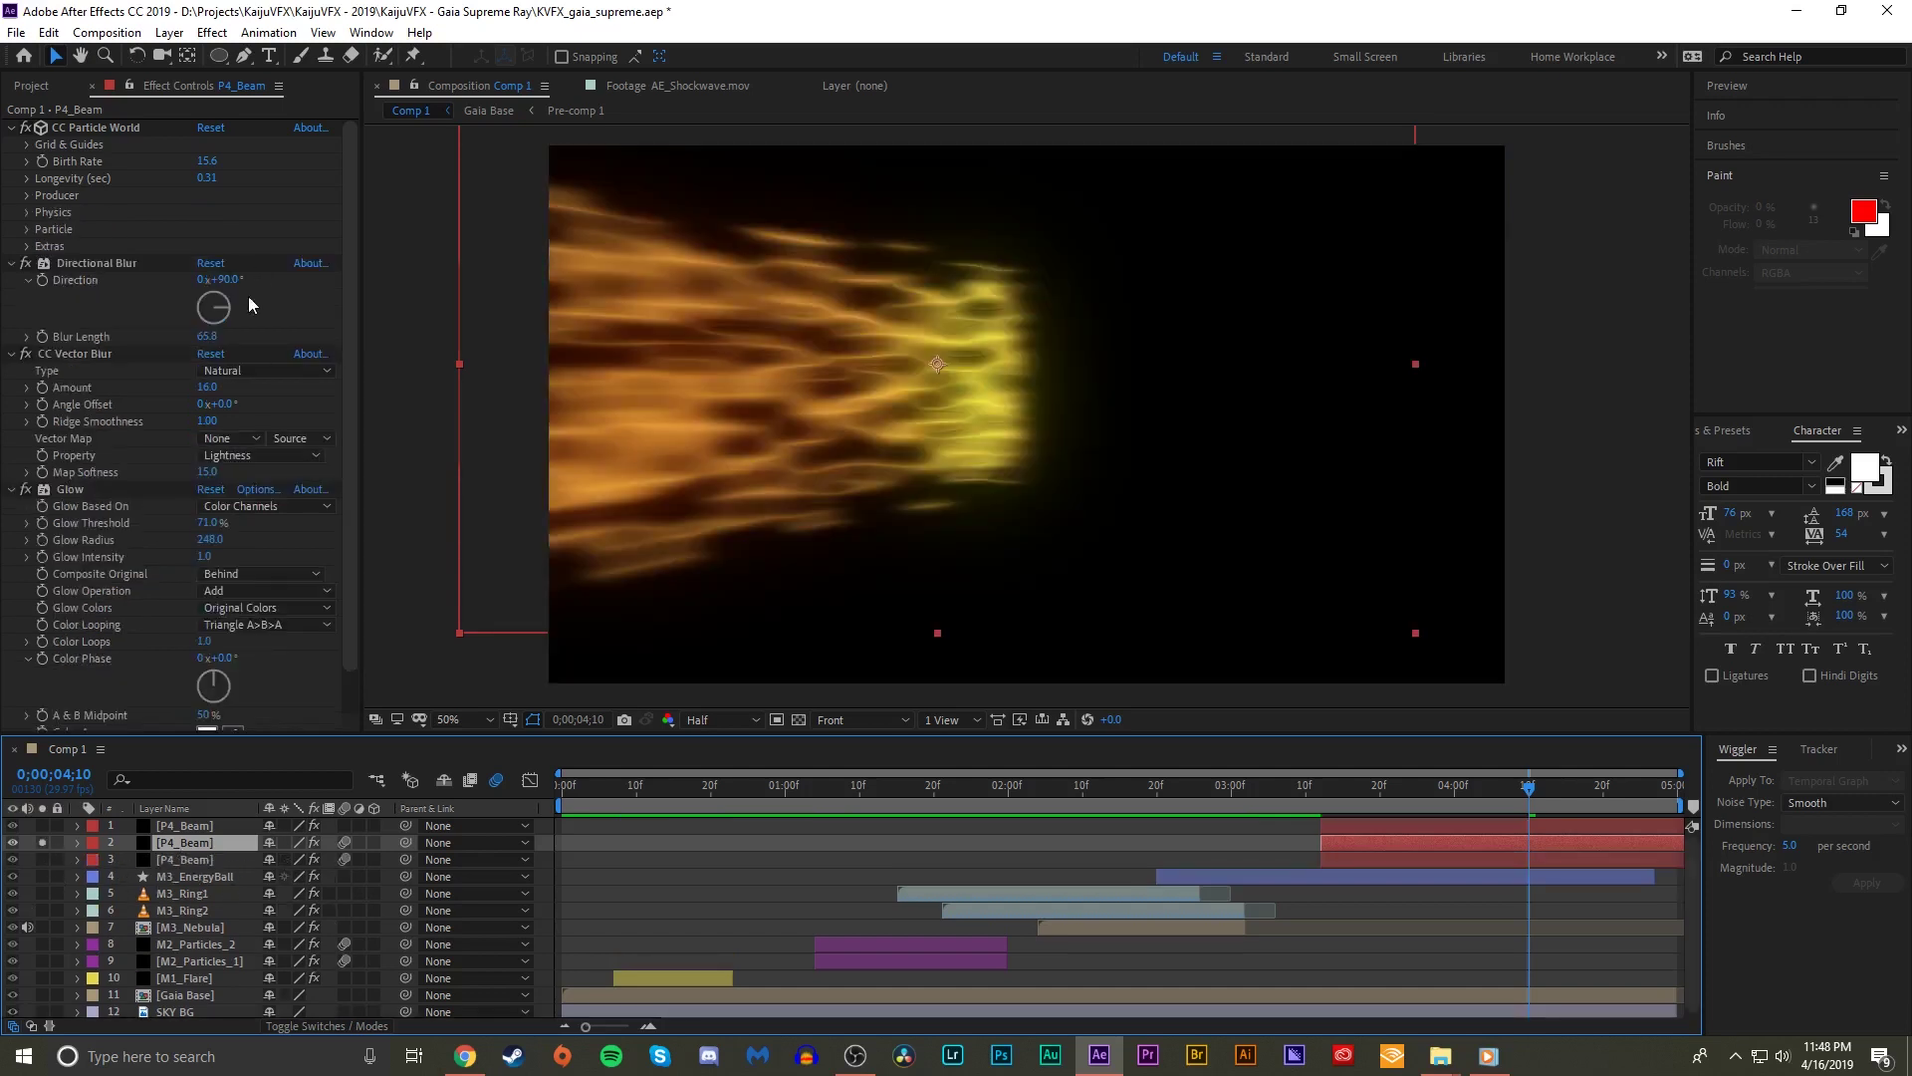
click(28, 216)
click(28, 229)
click(231, 245)
click(248, 261)
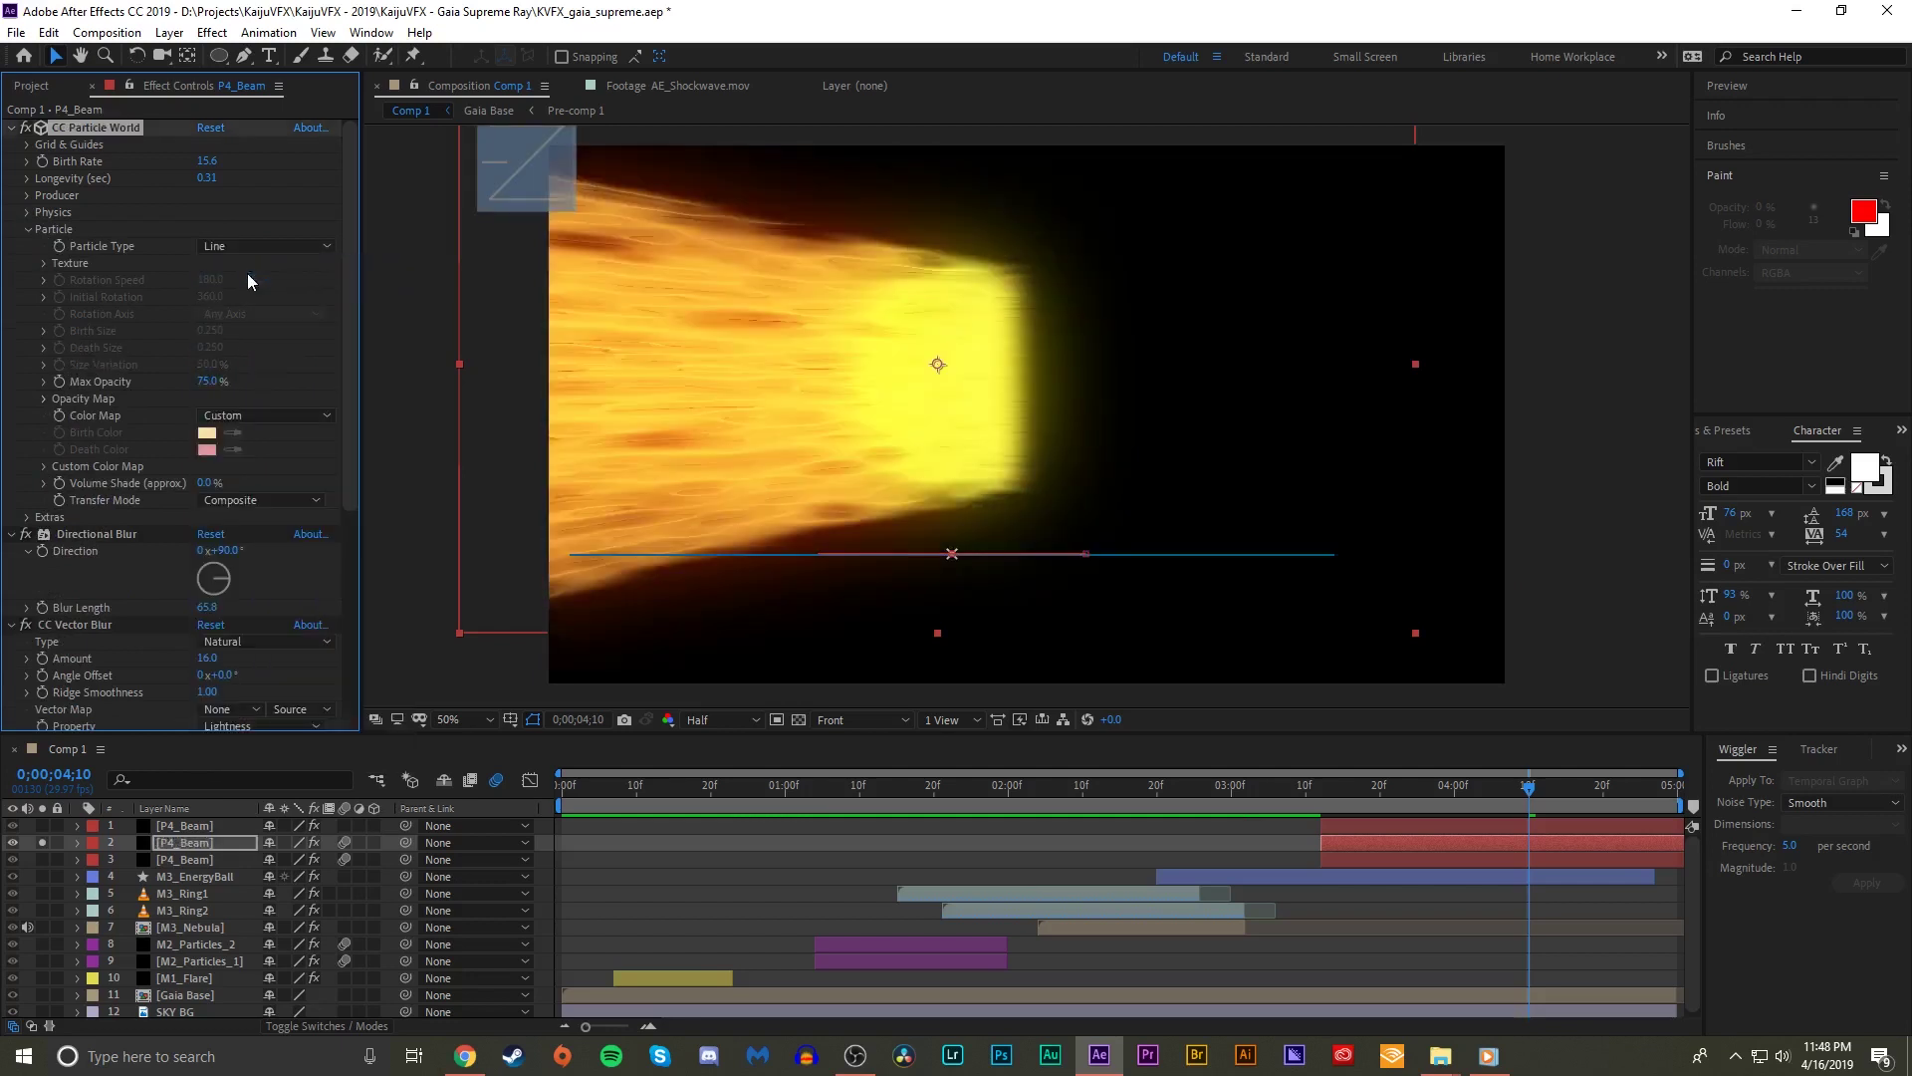
- Disable Directional Blur, CC Vector Blur and Glow on the Line beam, and set its Birth Rate to 13.2
click(11, 536)
click(12, 552)
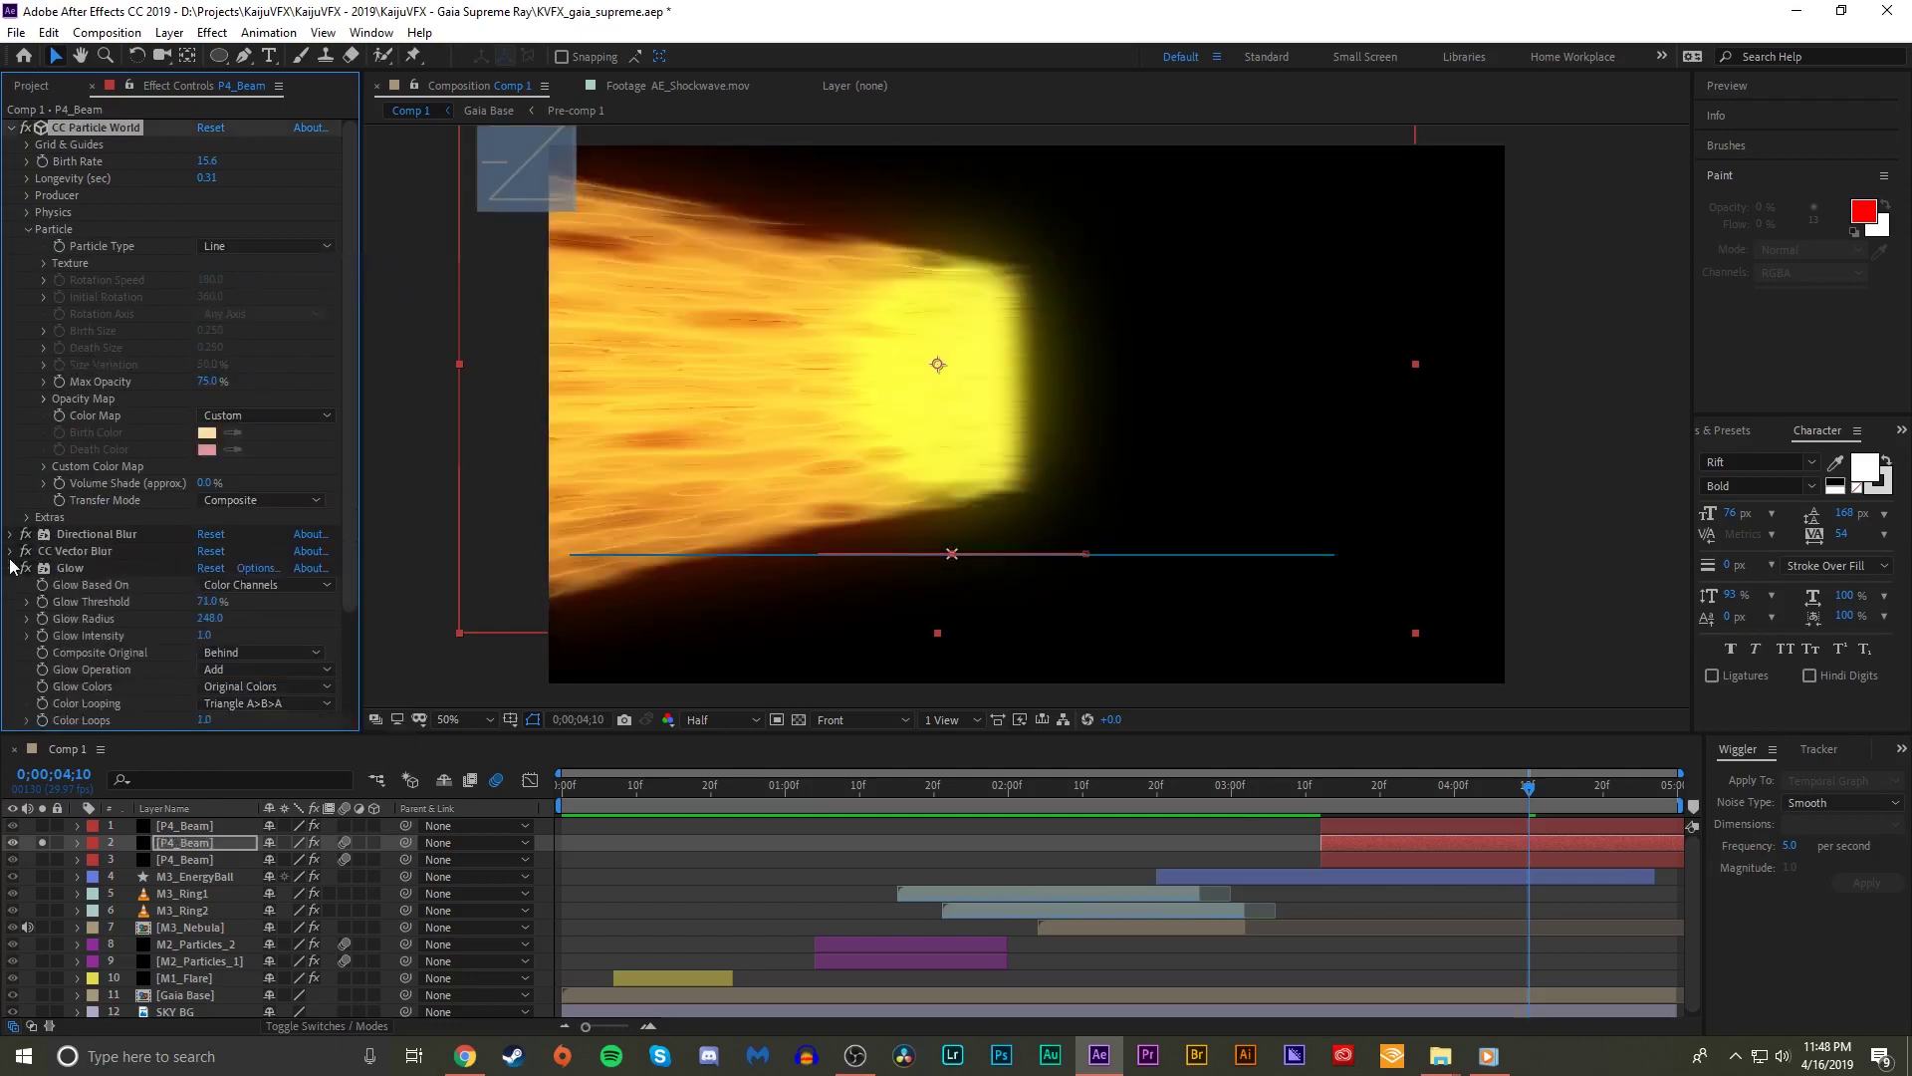
click(11, 568)
drag(25, 568, 25, 534)
drag(149, 168, 88, 178)
- Try the Add transfer mode on the Line particles, and settle on Screen
click(259, 499)
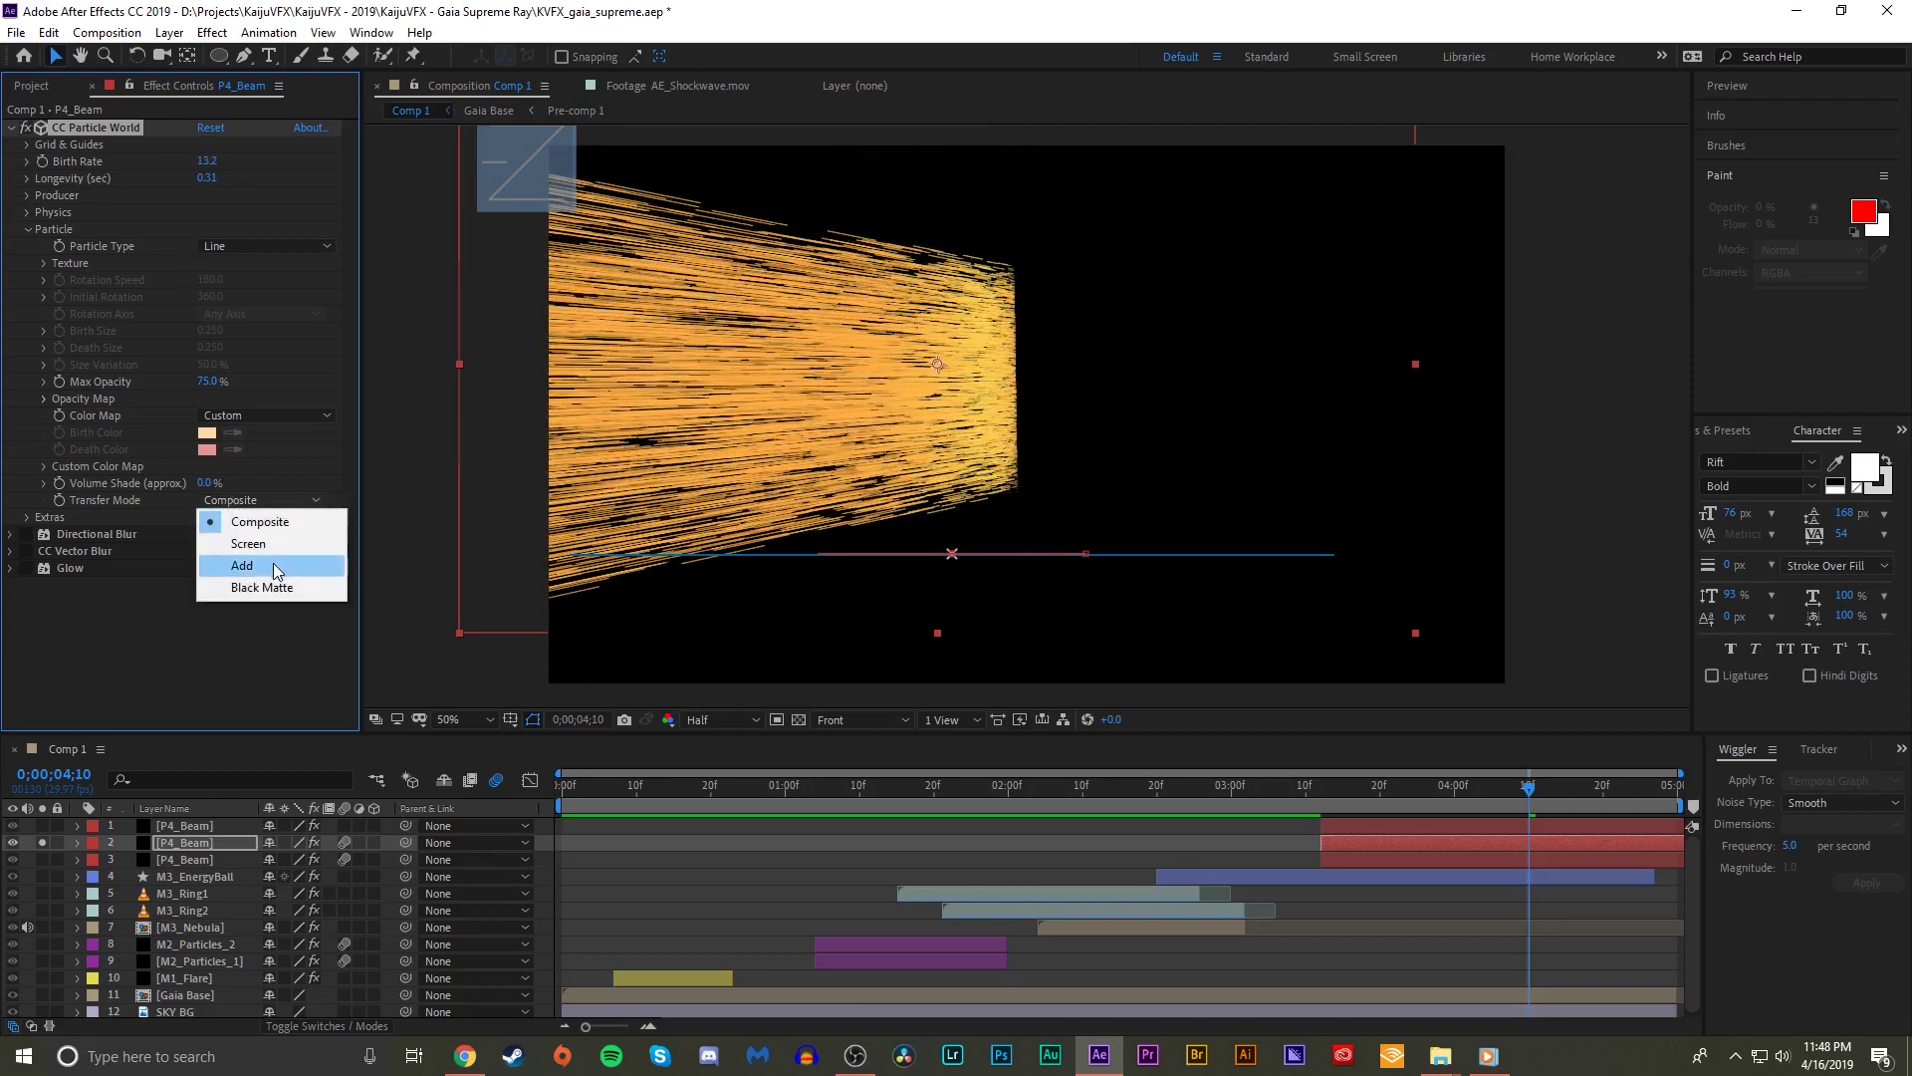
click(273, 564)
click(252, 507)
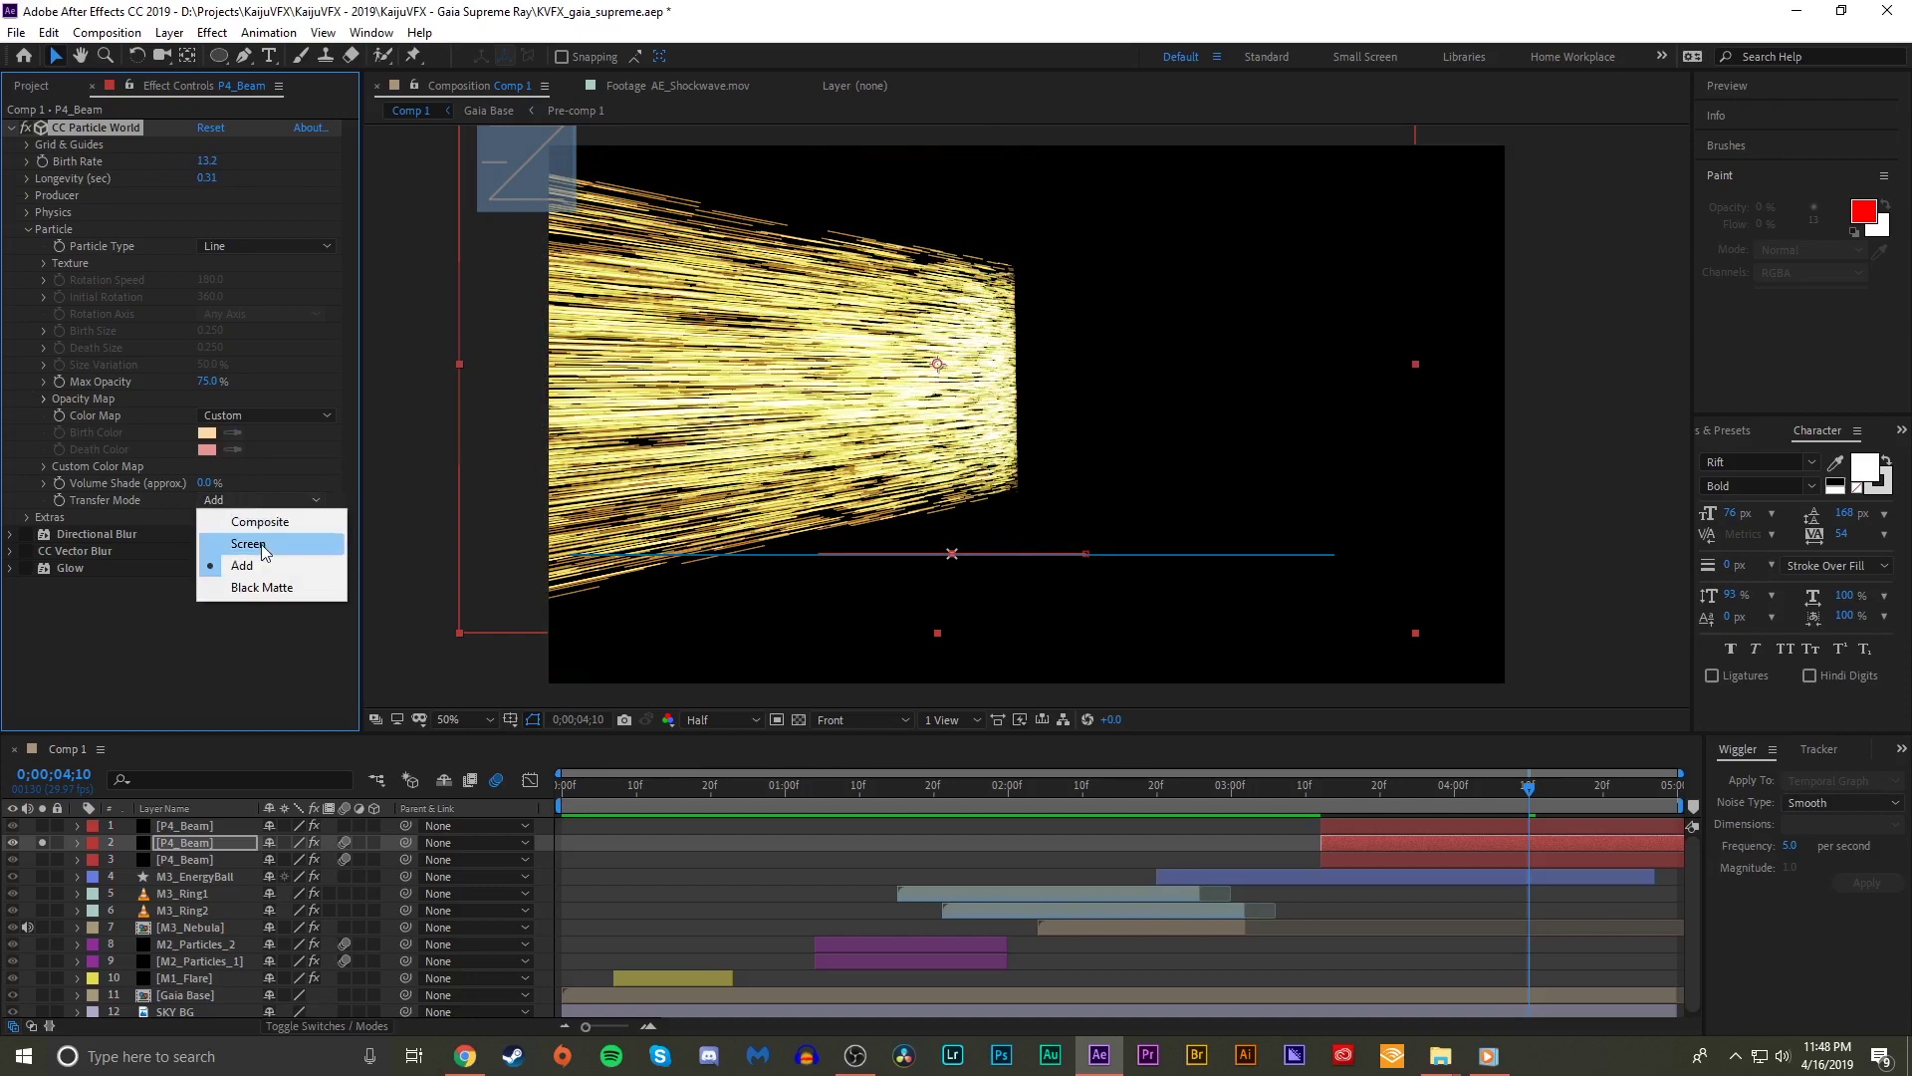
click(271, 547)
- Recolour the Line beam's Custom Color Map to yellow, with FFCC43 at birth and FFCA4A at 50%
click(43, 466)
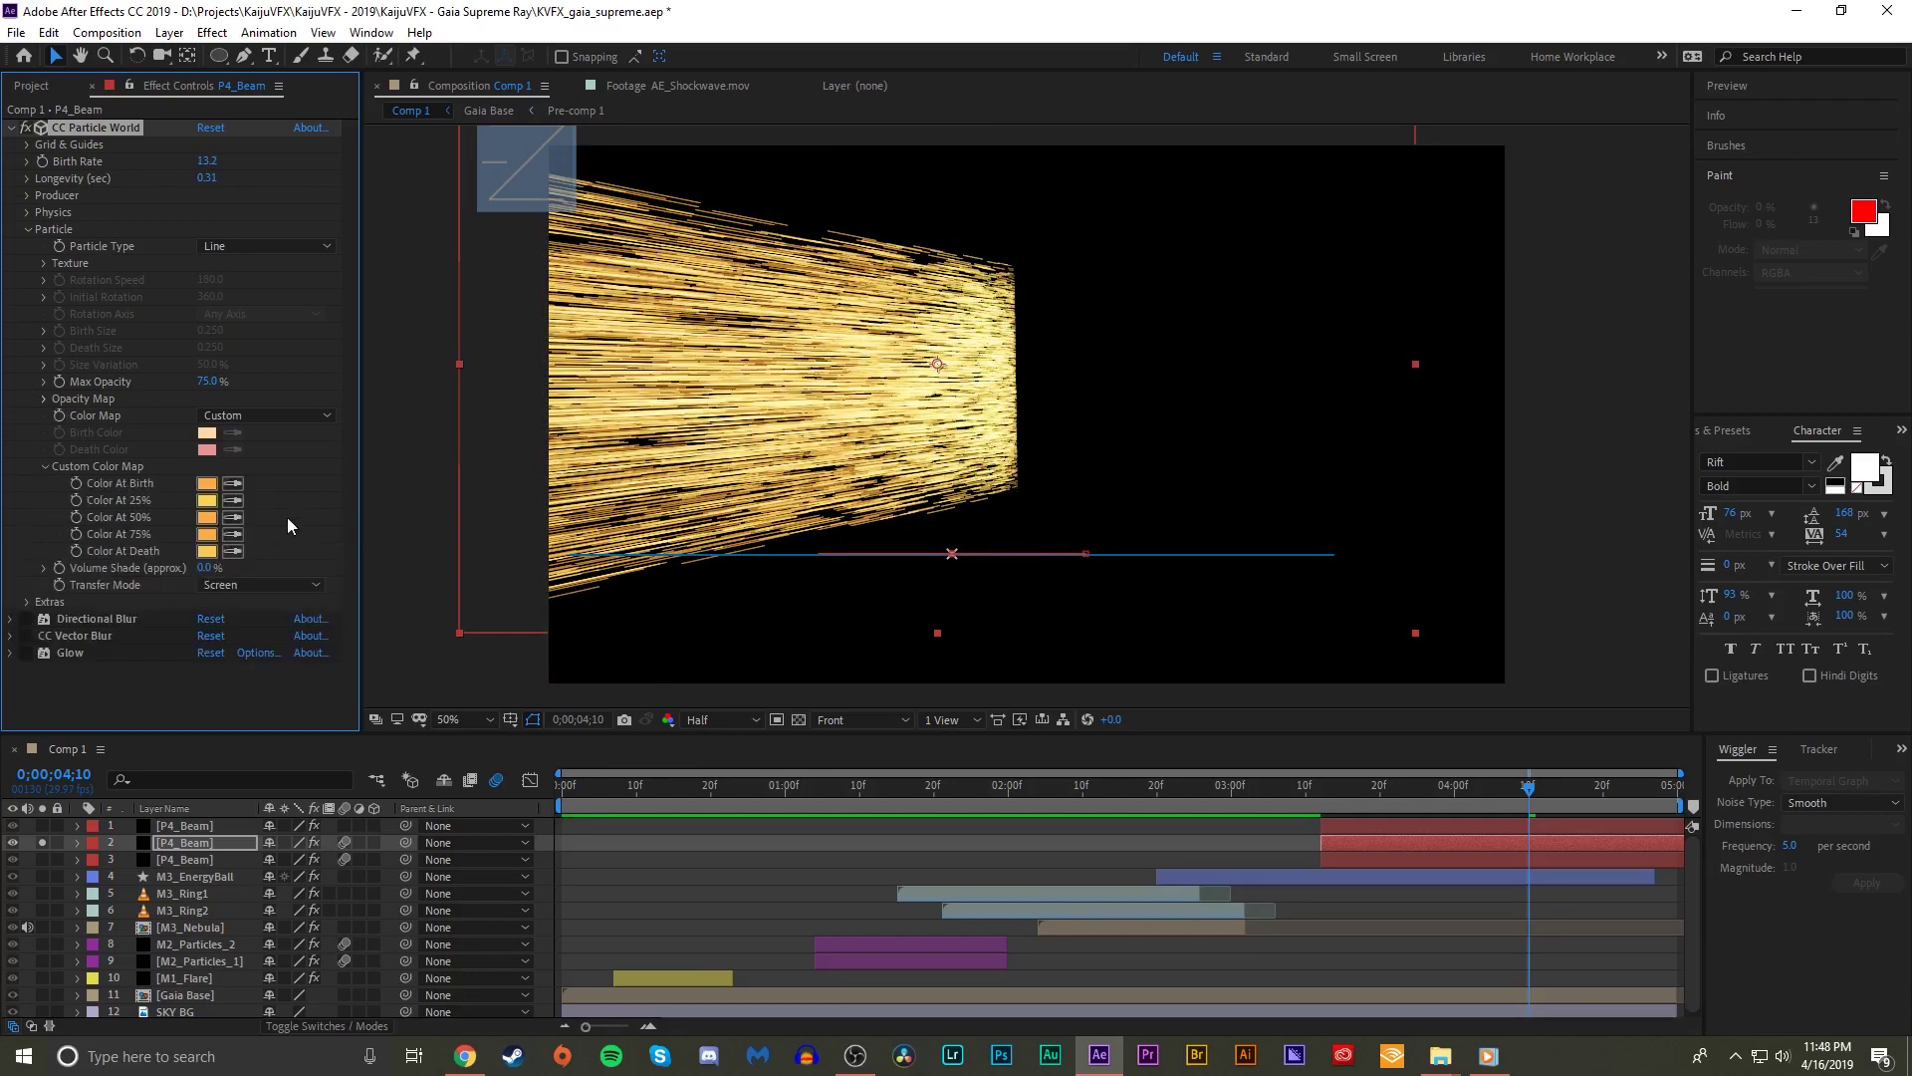
click(211, 488)
text(FECD49)
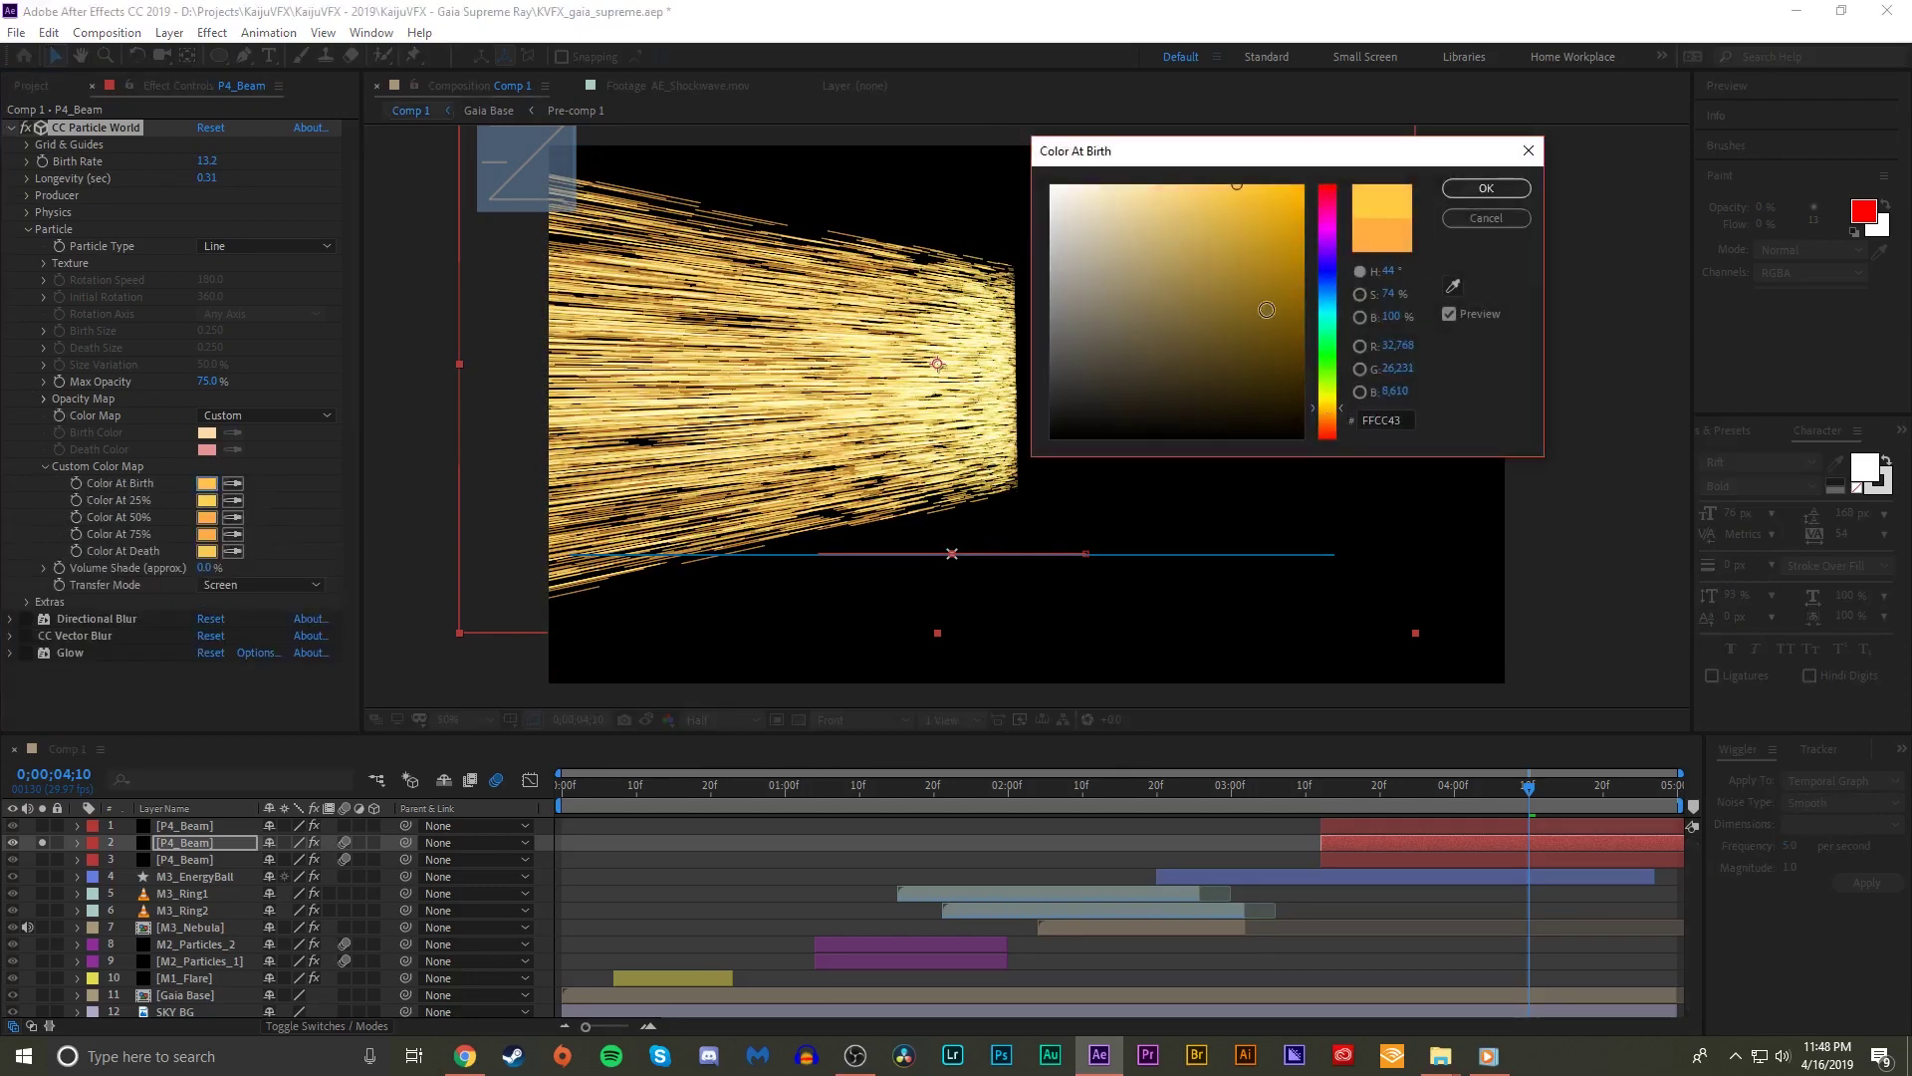
click(1454, 216)
click(206, 517)
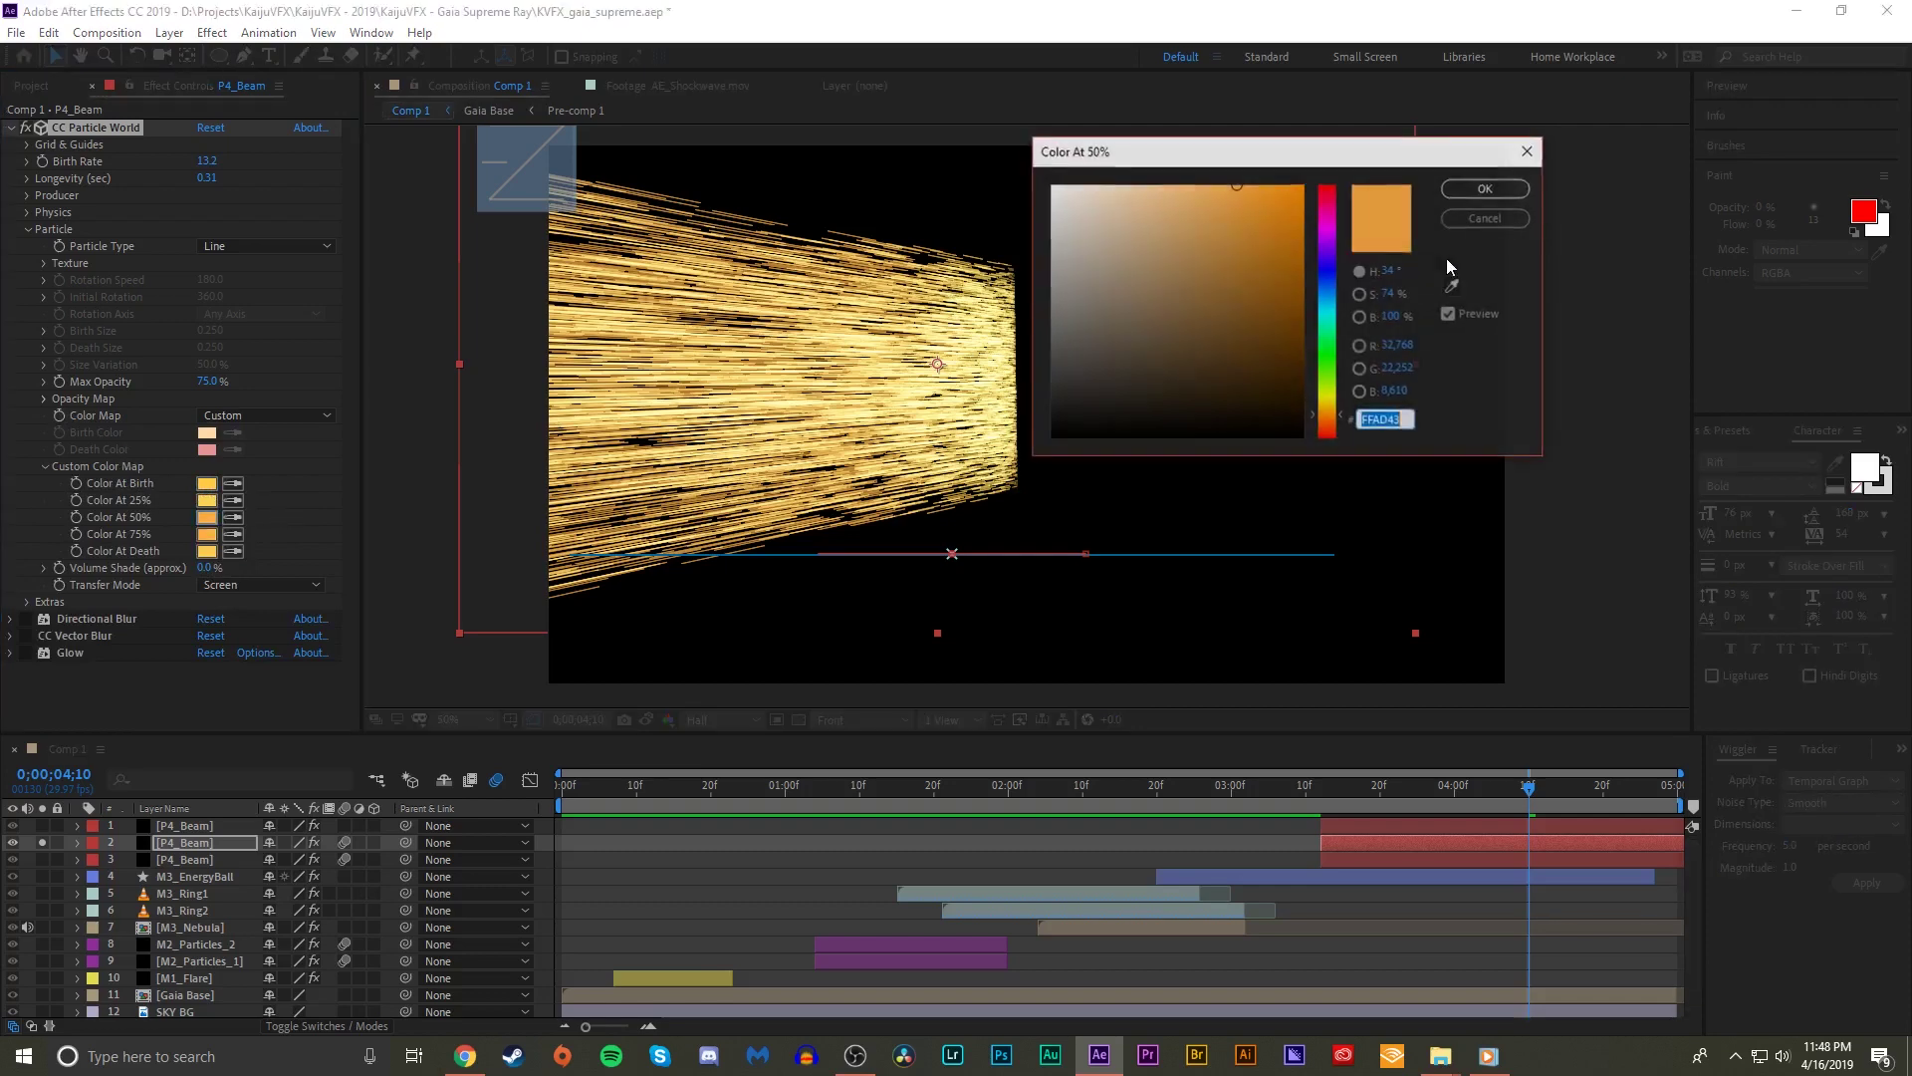
text(FFE8B1)
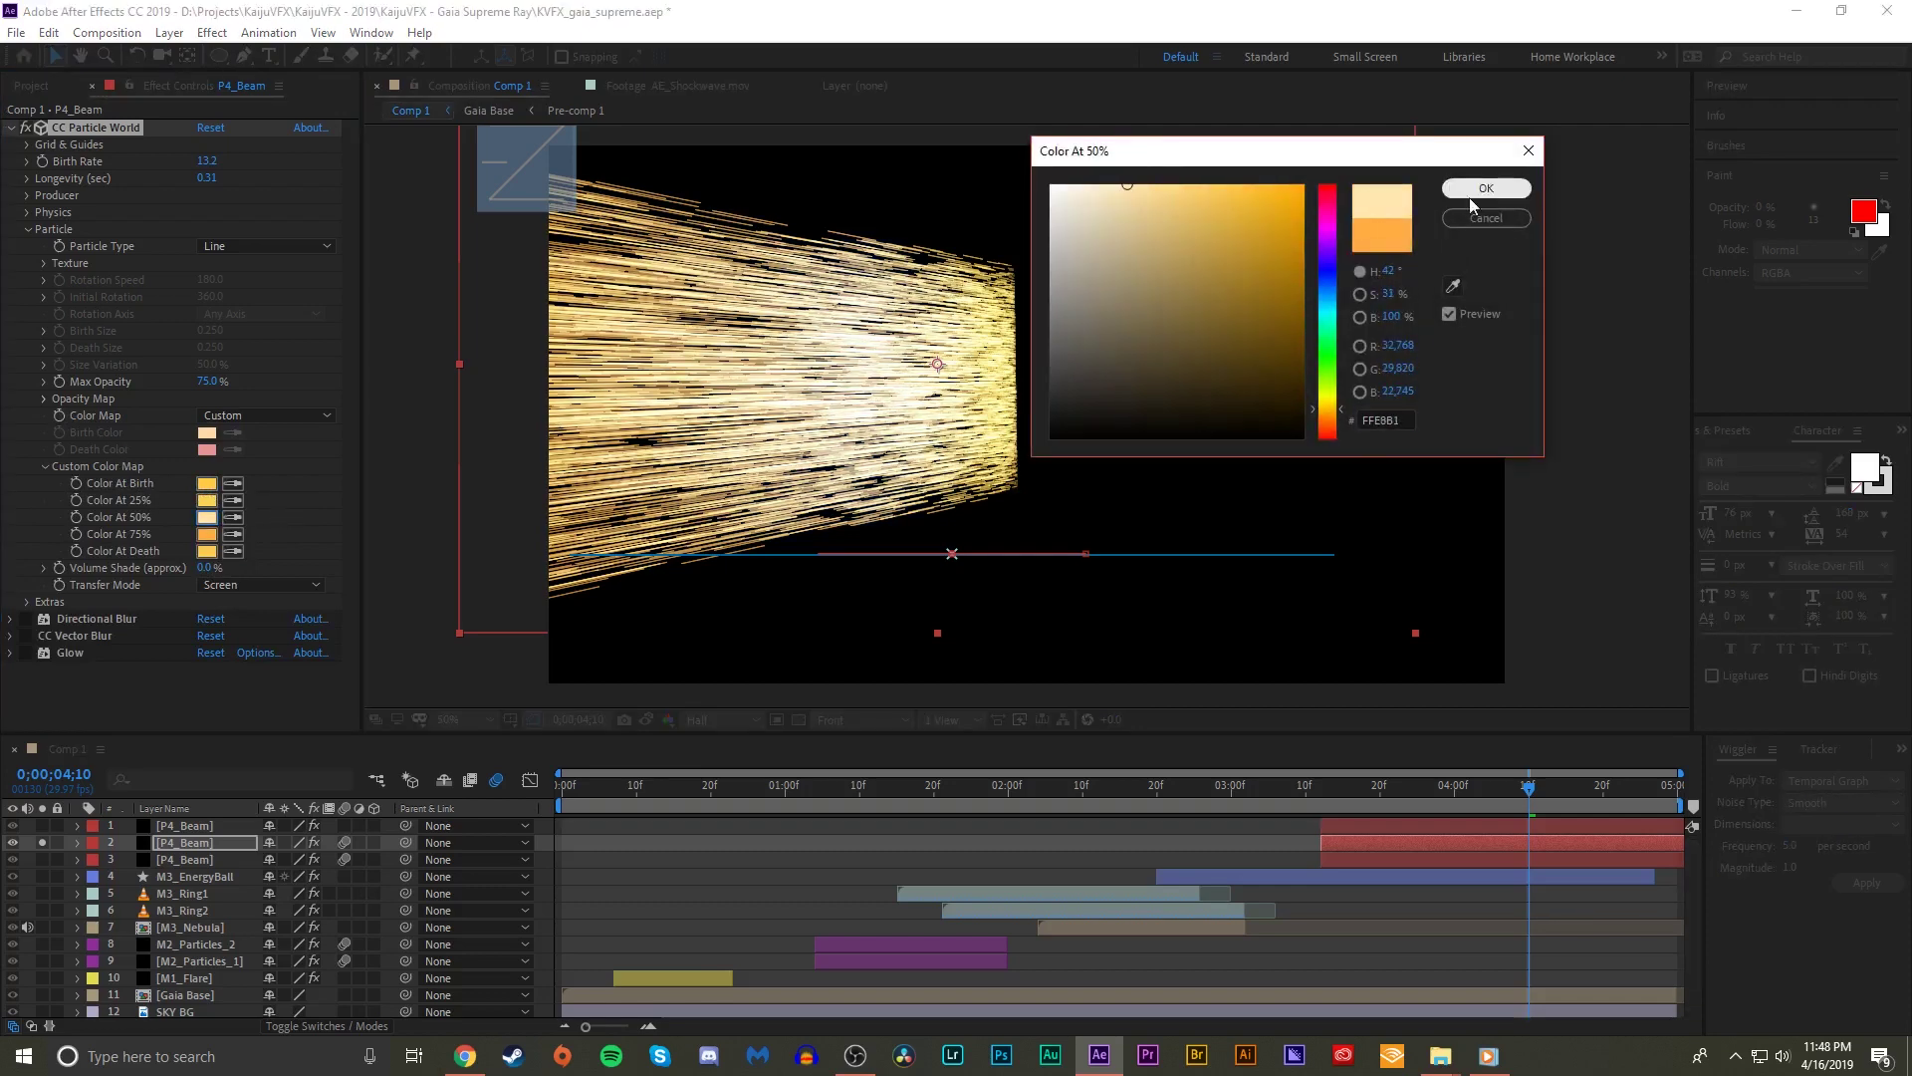
click(1394, 234)
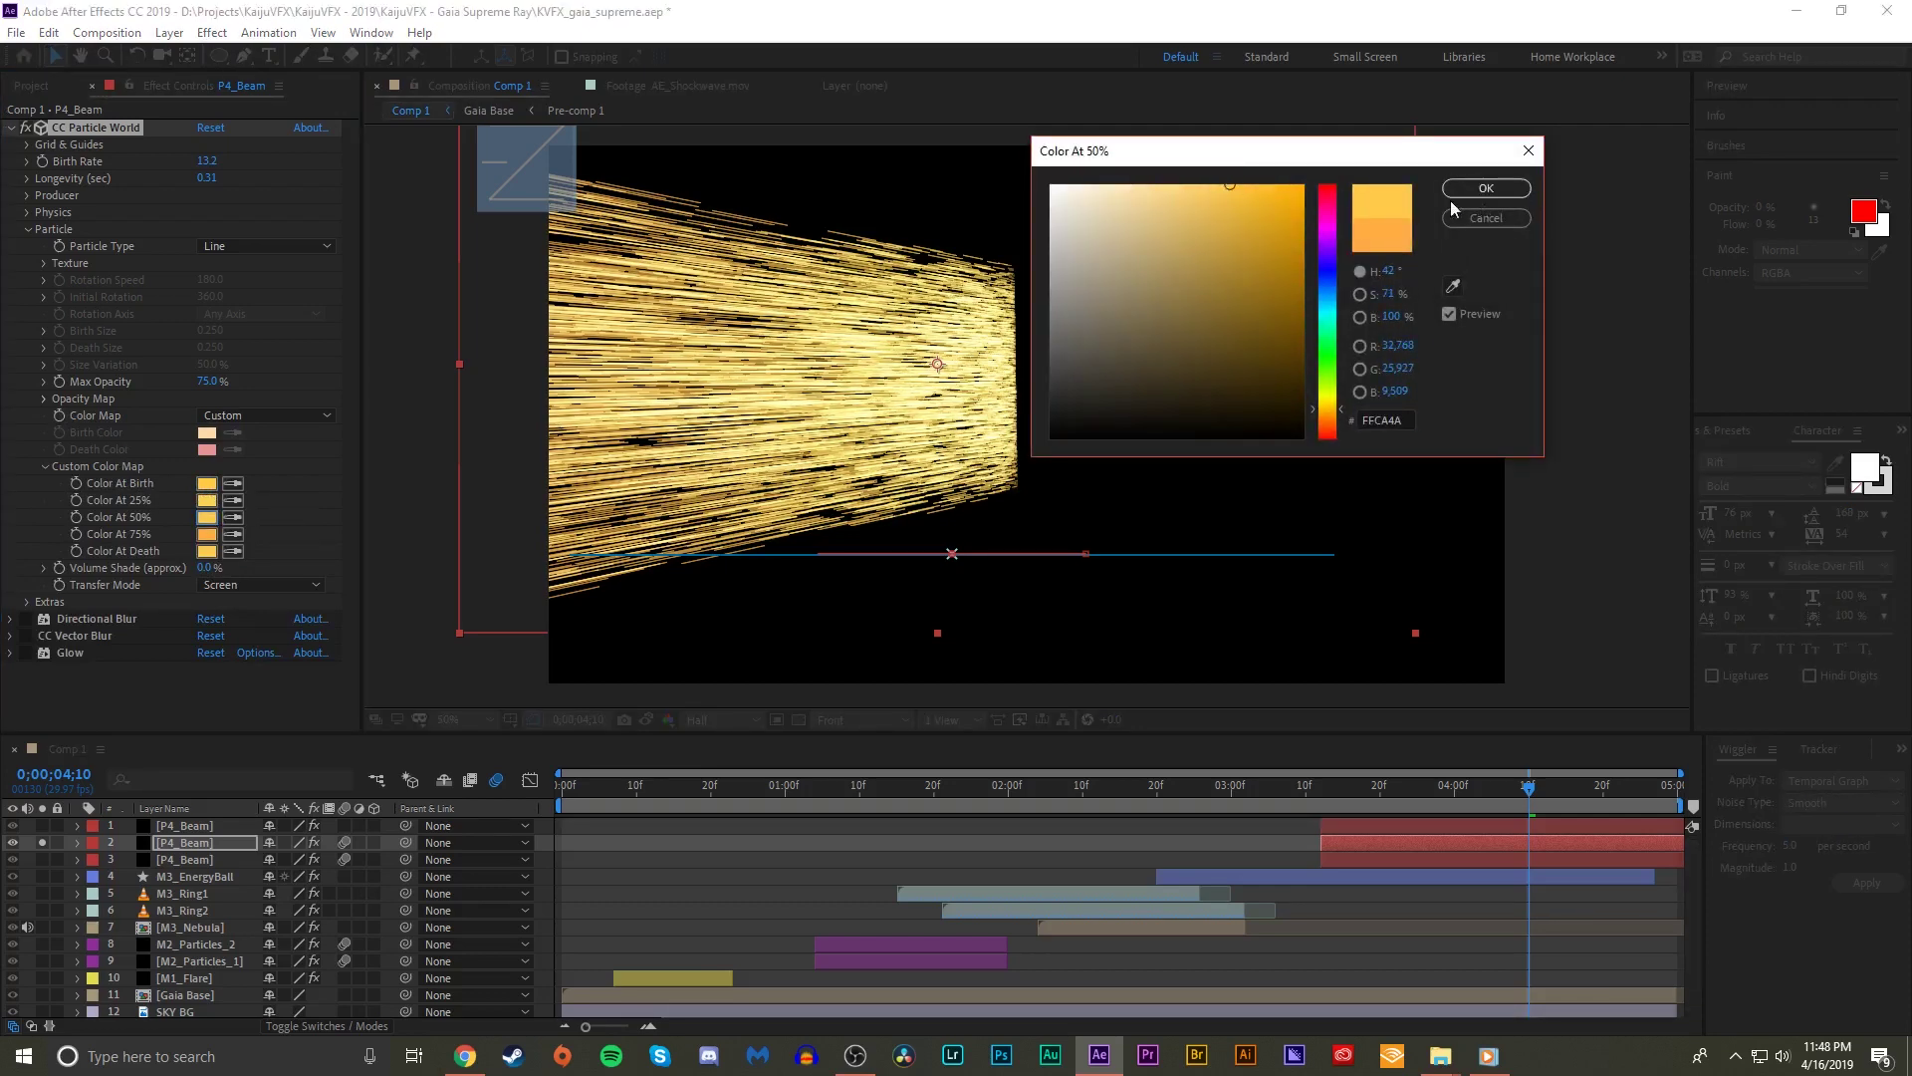
click(1484, 188)
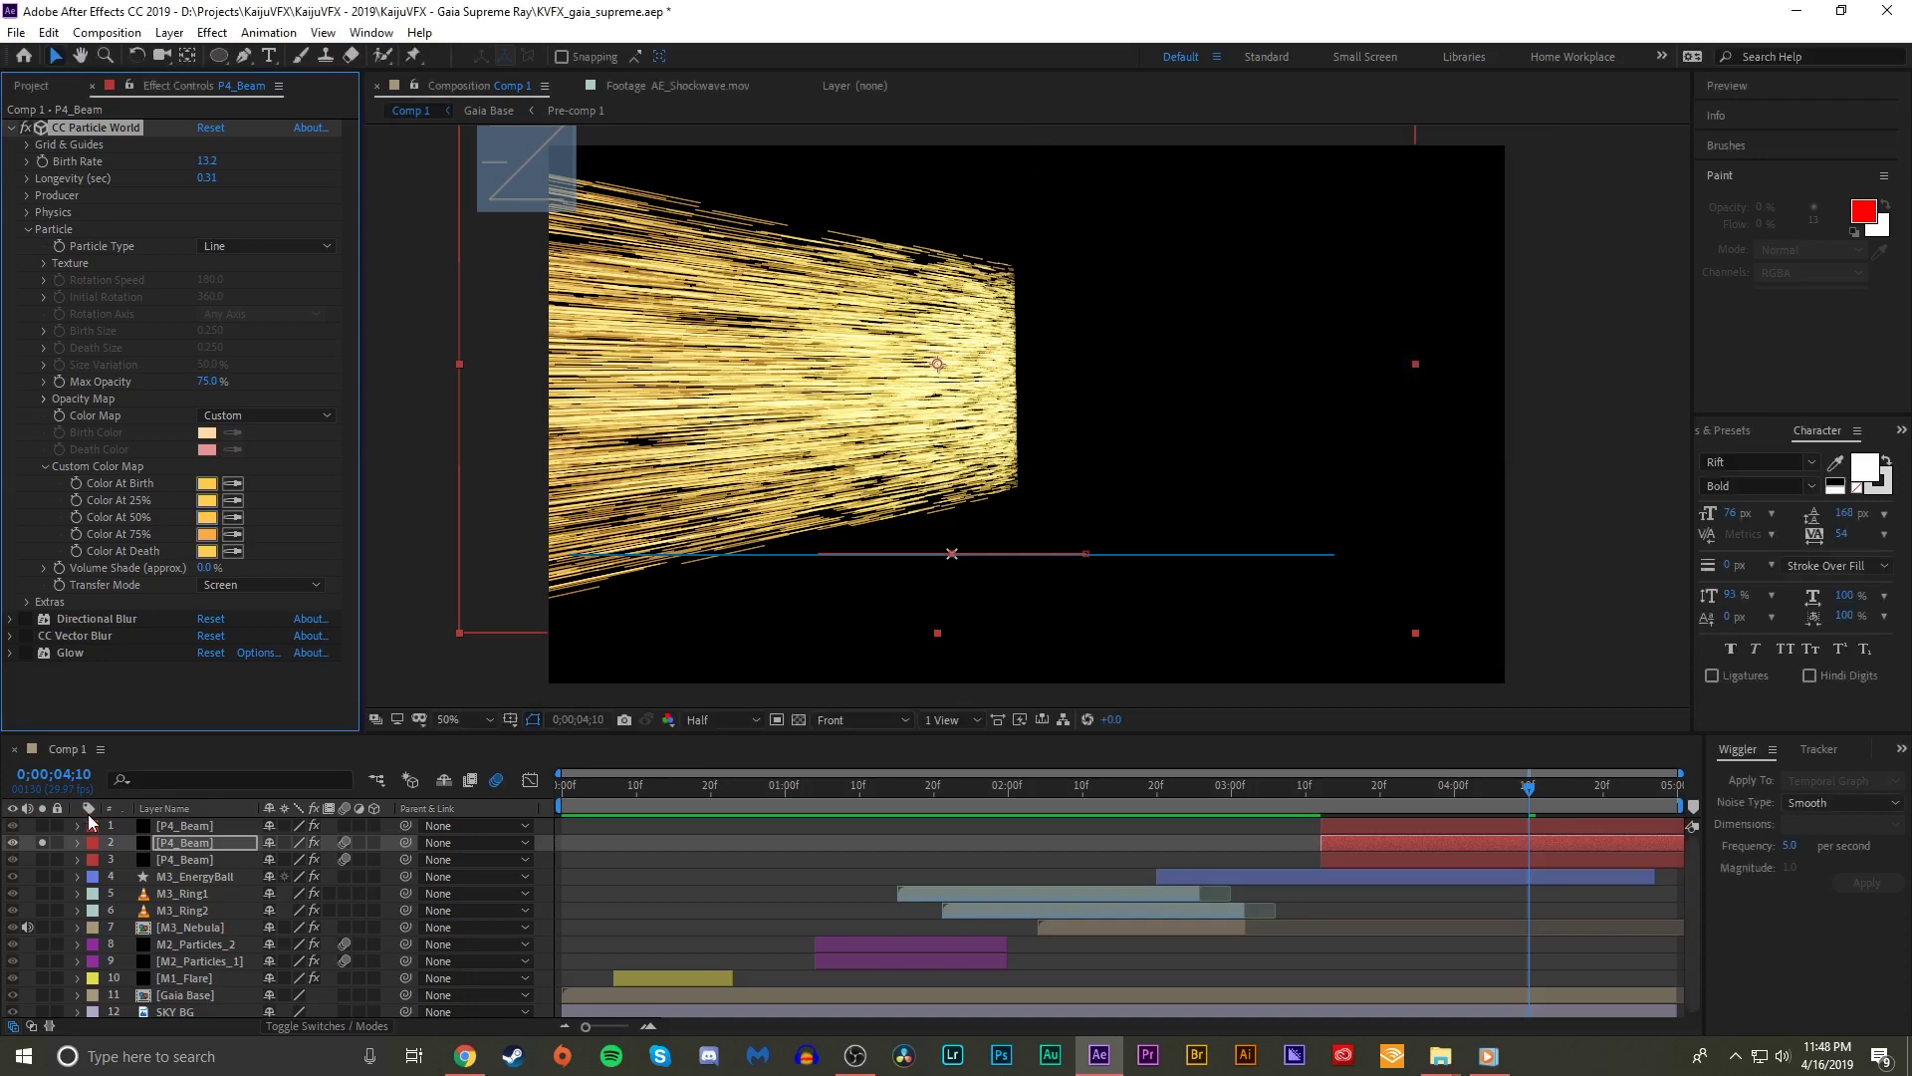
- Unsolo the Line beam, re-enable its Directional Blur and set the layer's opacity to 37%
click(41, 842)
click(25, 619)
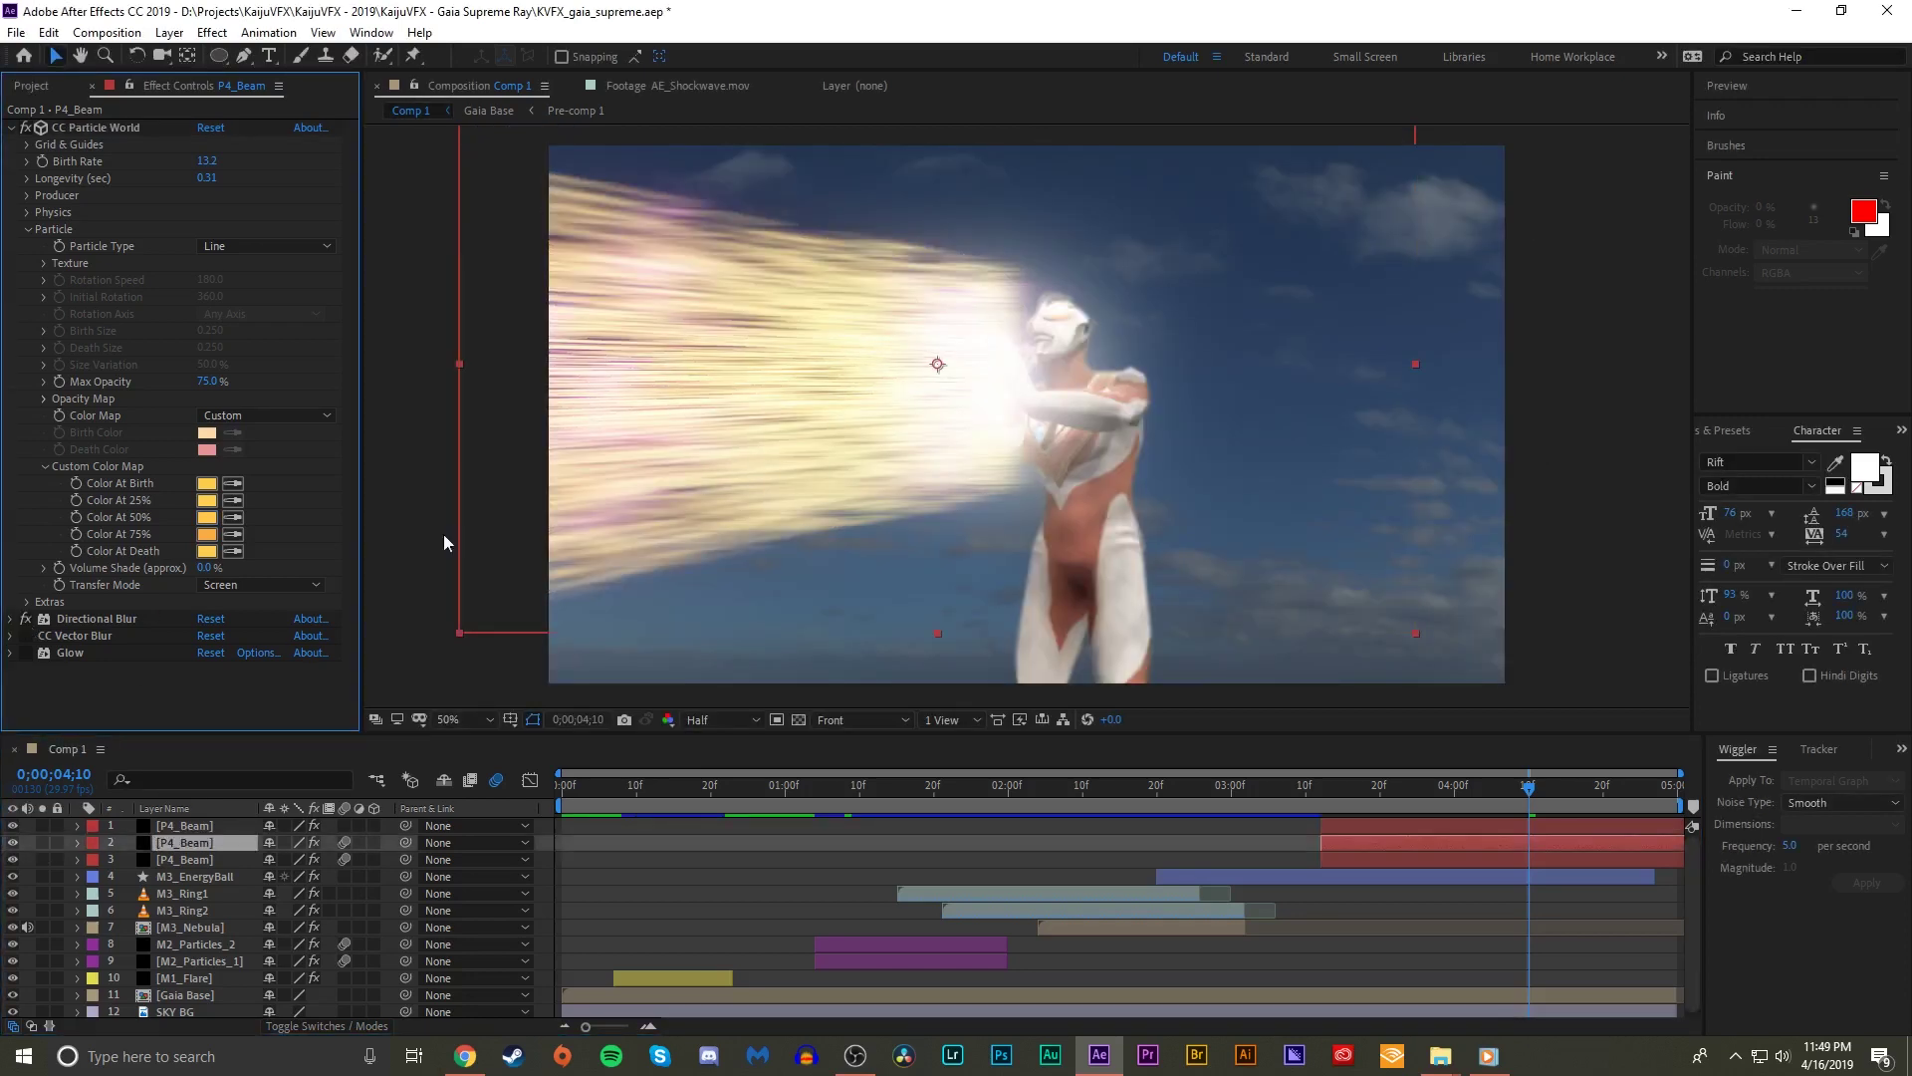
key(t)
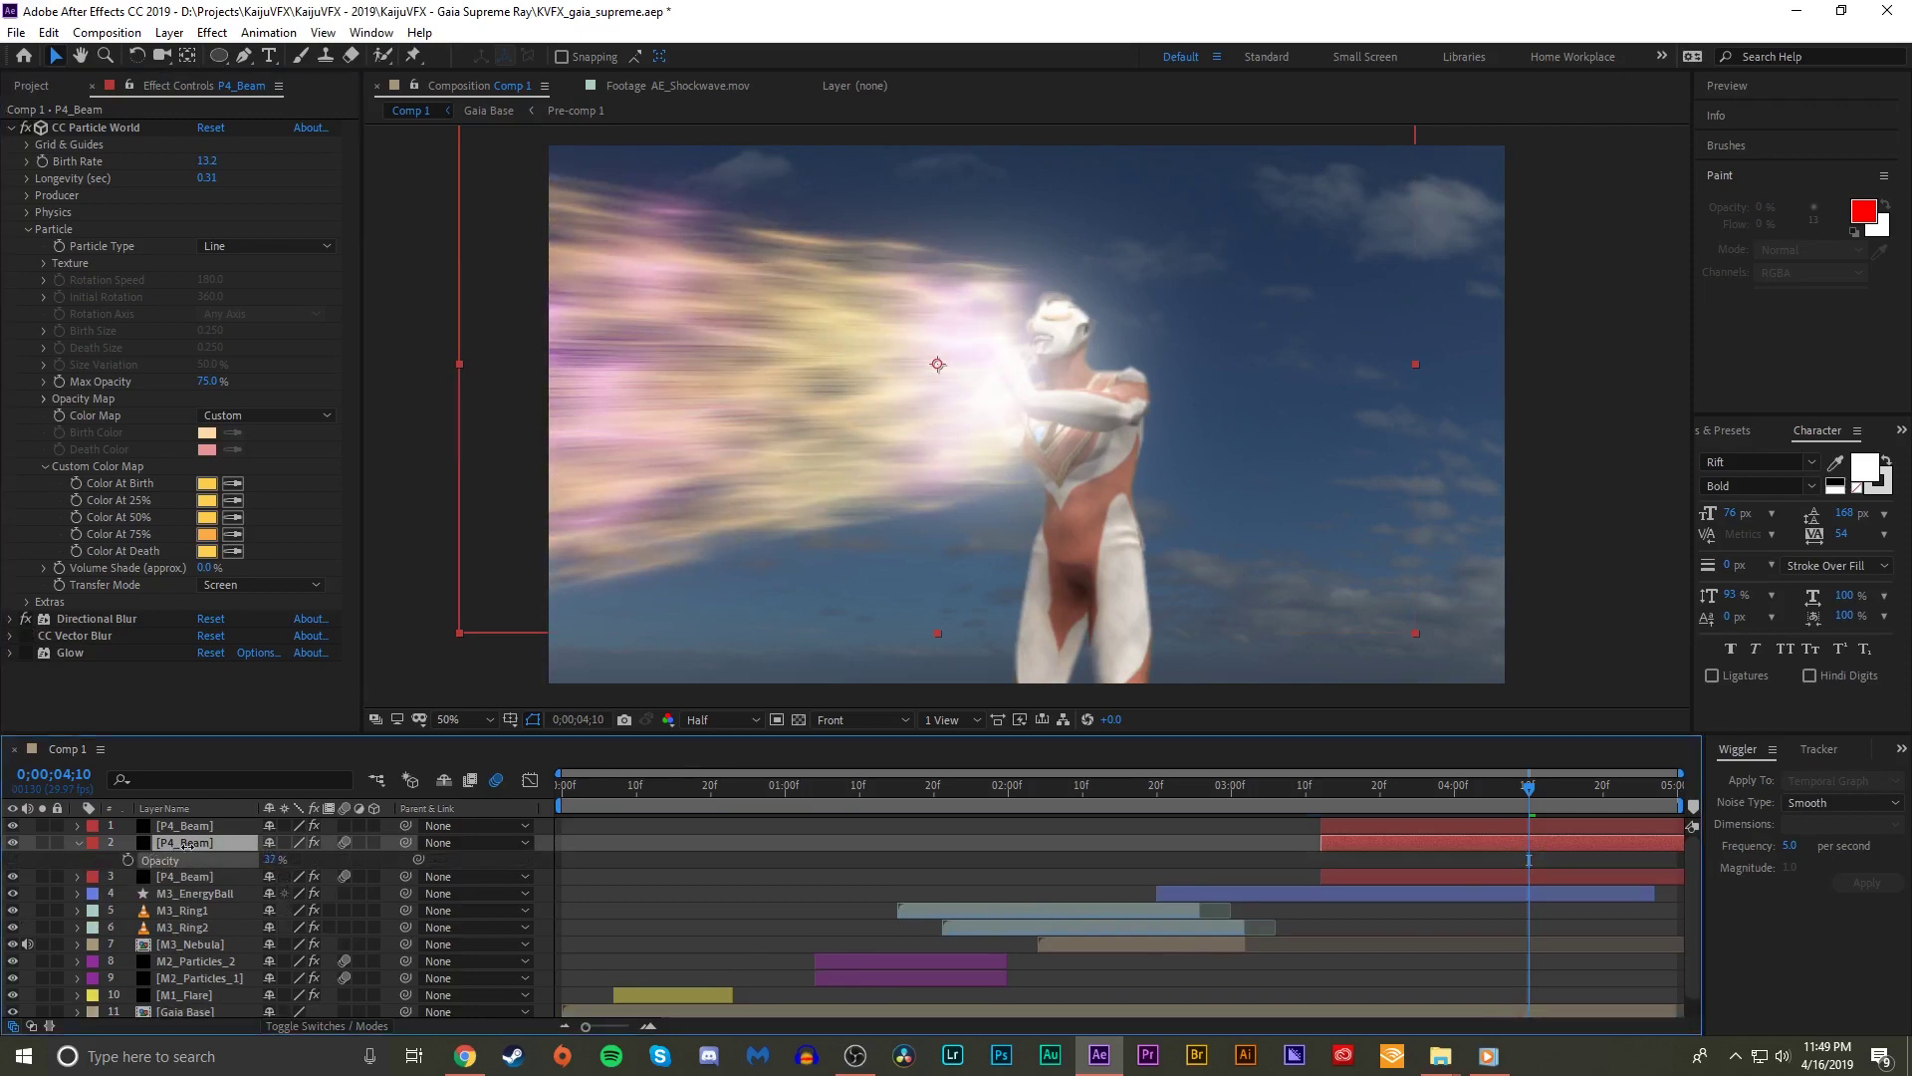
- Place the Line beam below the original beam at 42% opacity, and set the original beam's blending mode to Add
key(F4)
key(ctrl+z)
key(ctrl+z)
key(ctrl+z)
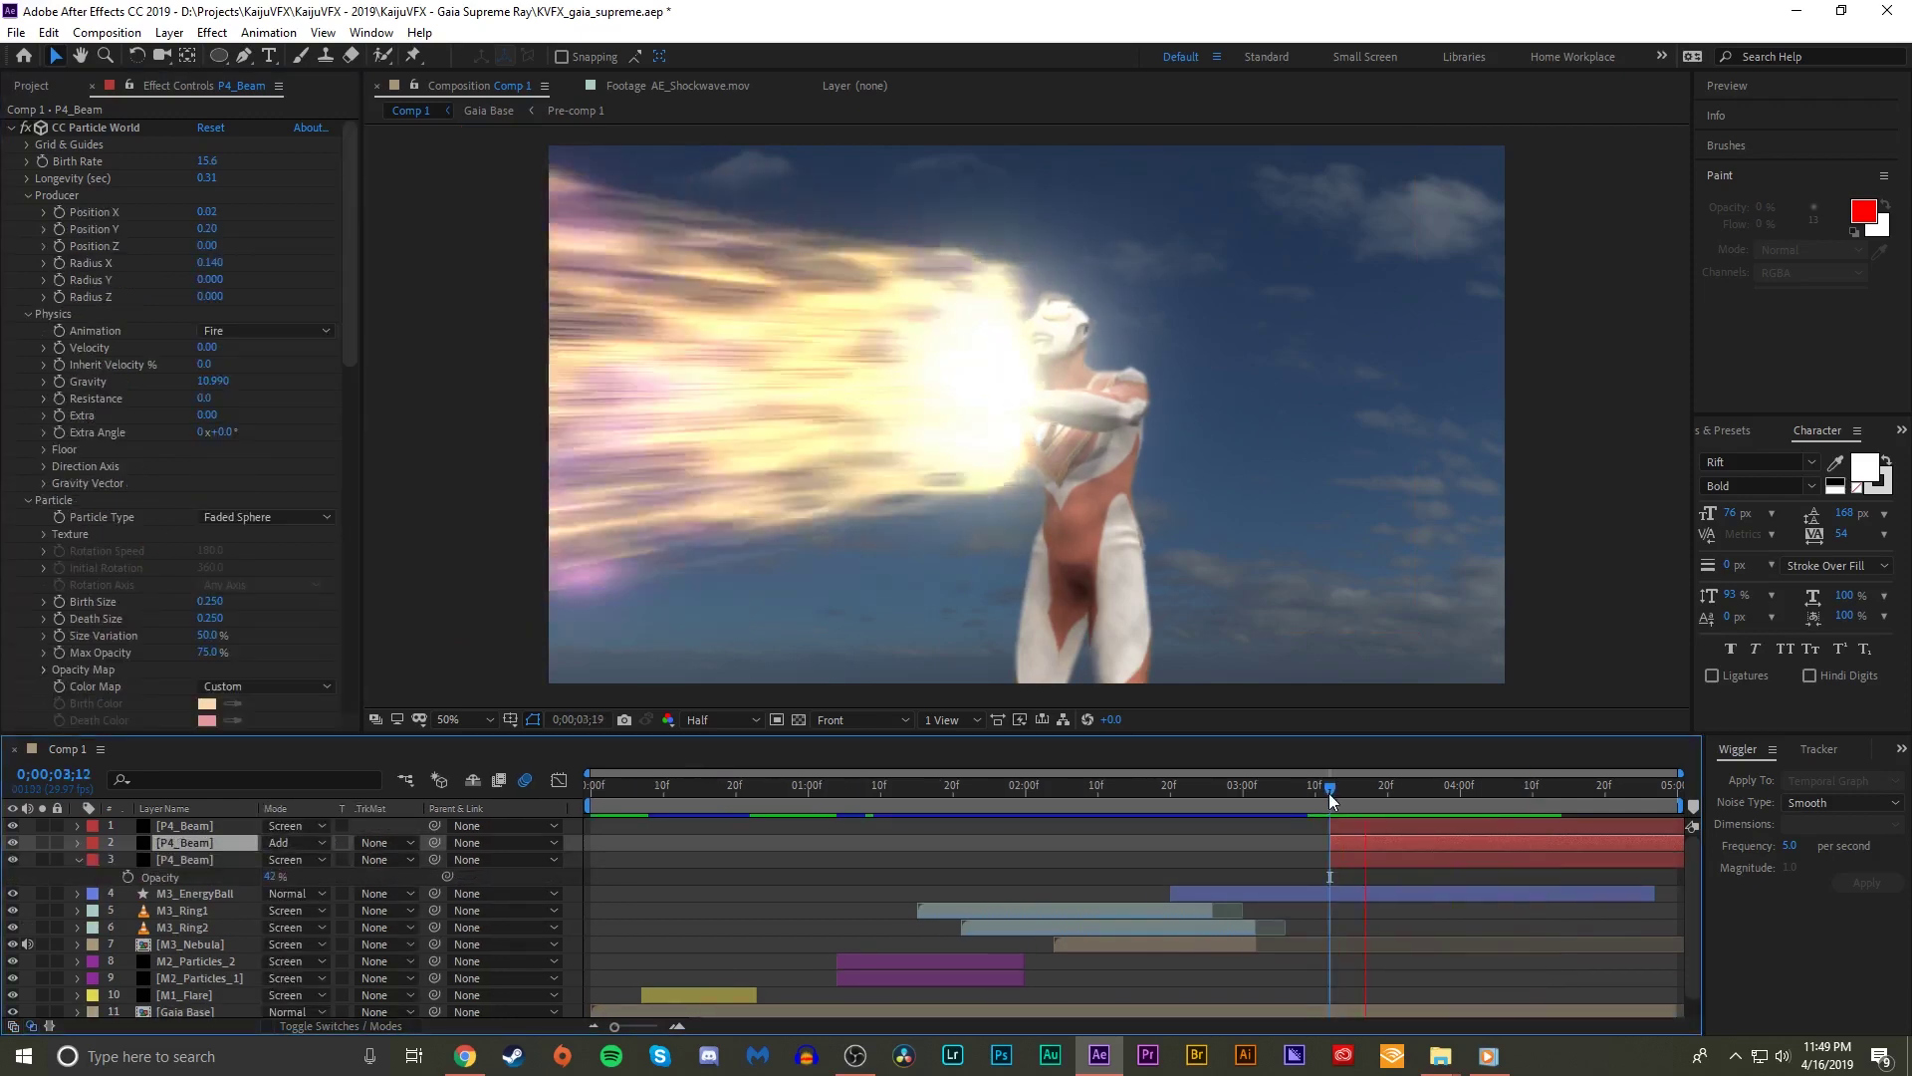
- Play back the composition to review the combined beam layers with the rest of the attack
click(1304, 795)
key(space)
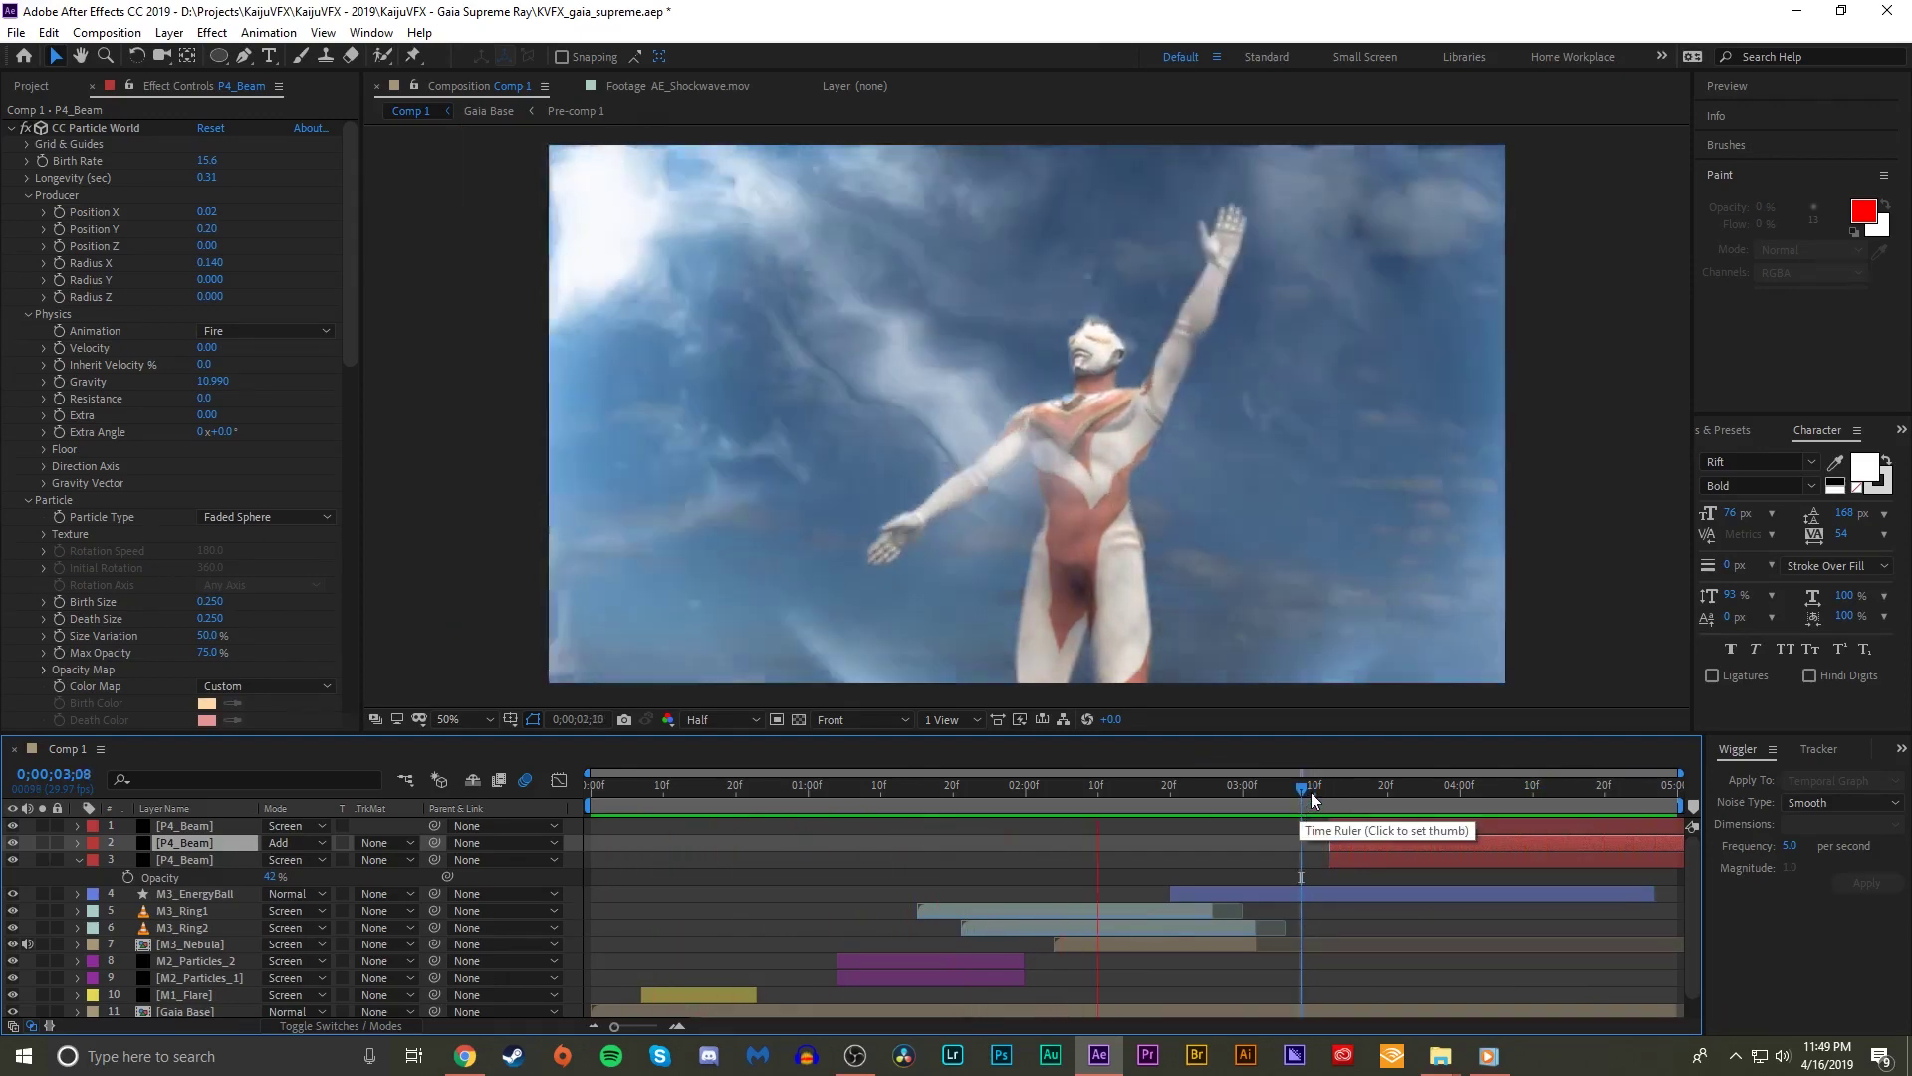
key(space)
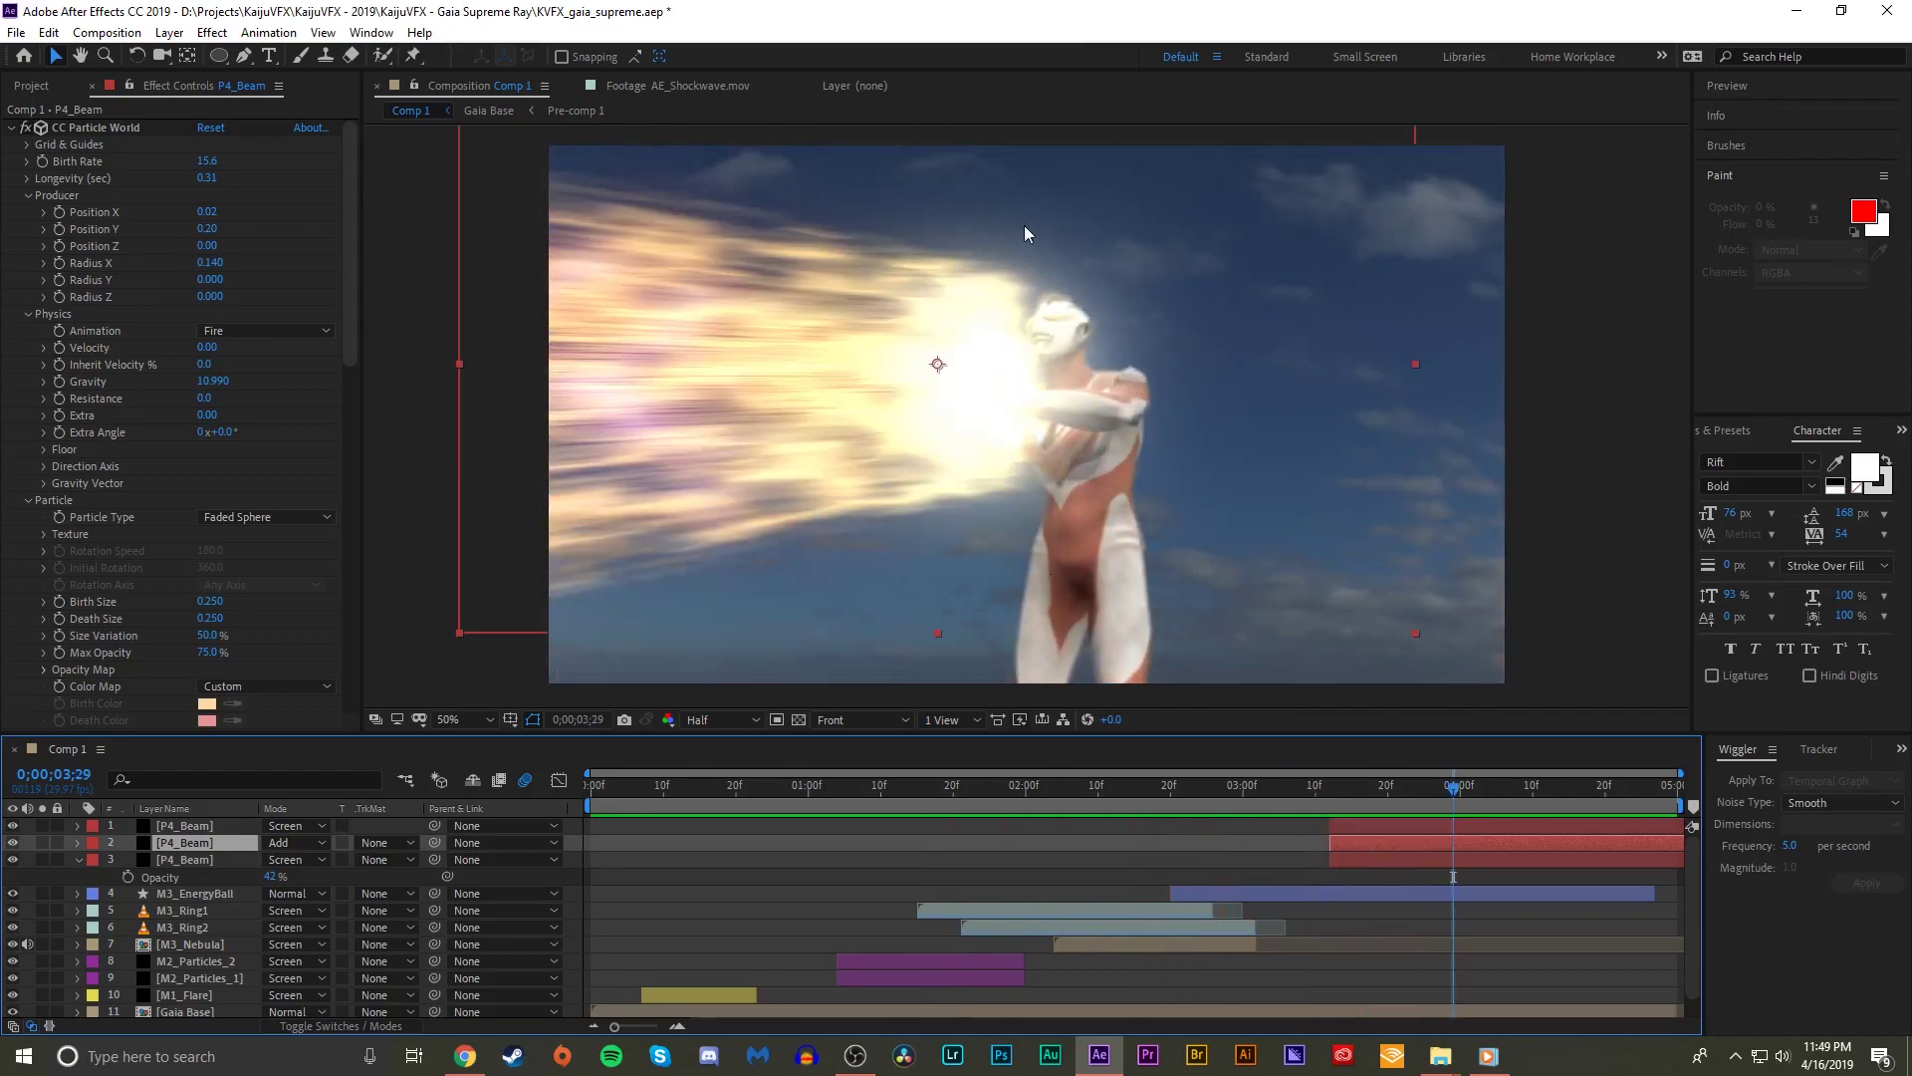
- Create a black 1920 x 1080 solid named P4_Flare and move it to the top of the layer stack
key(ctrl+y)
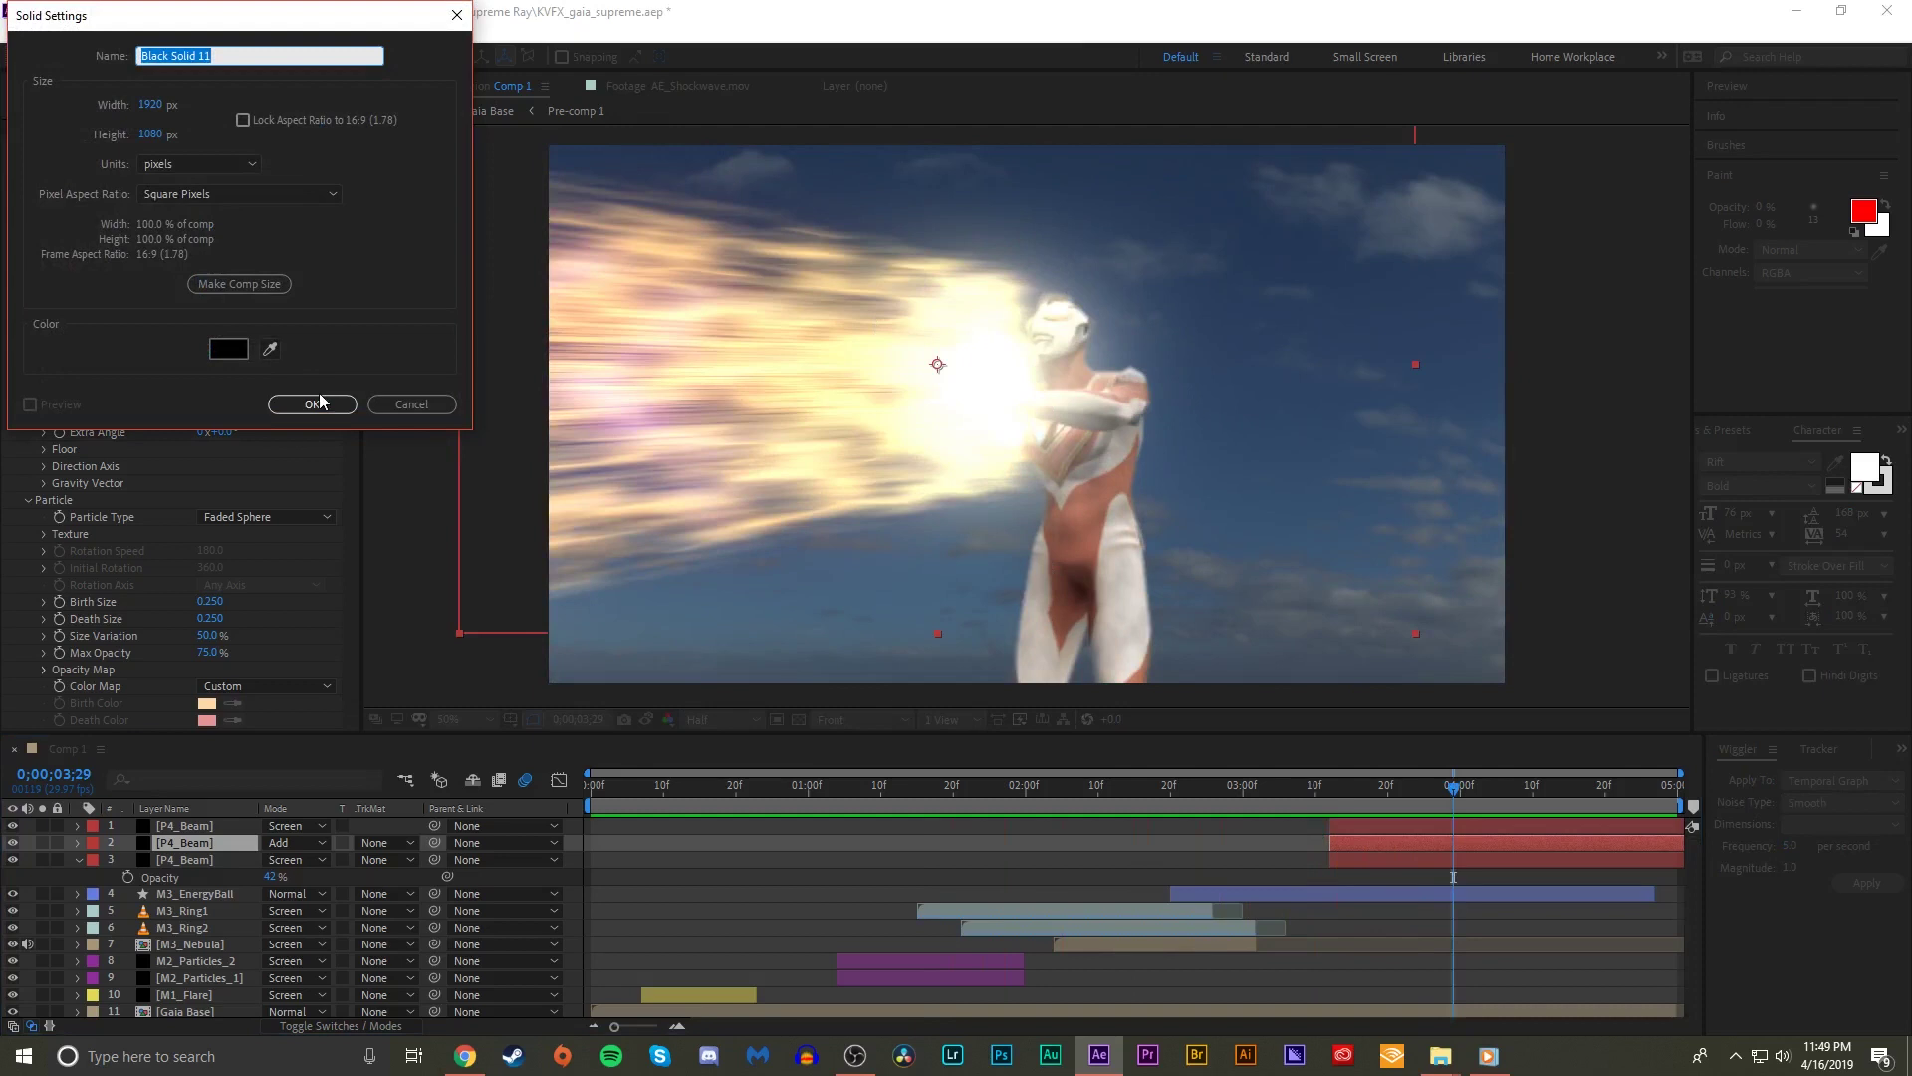
key(BackSpace)
click(317, 402)
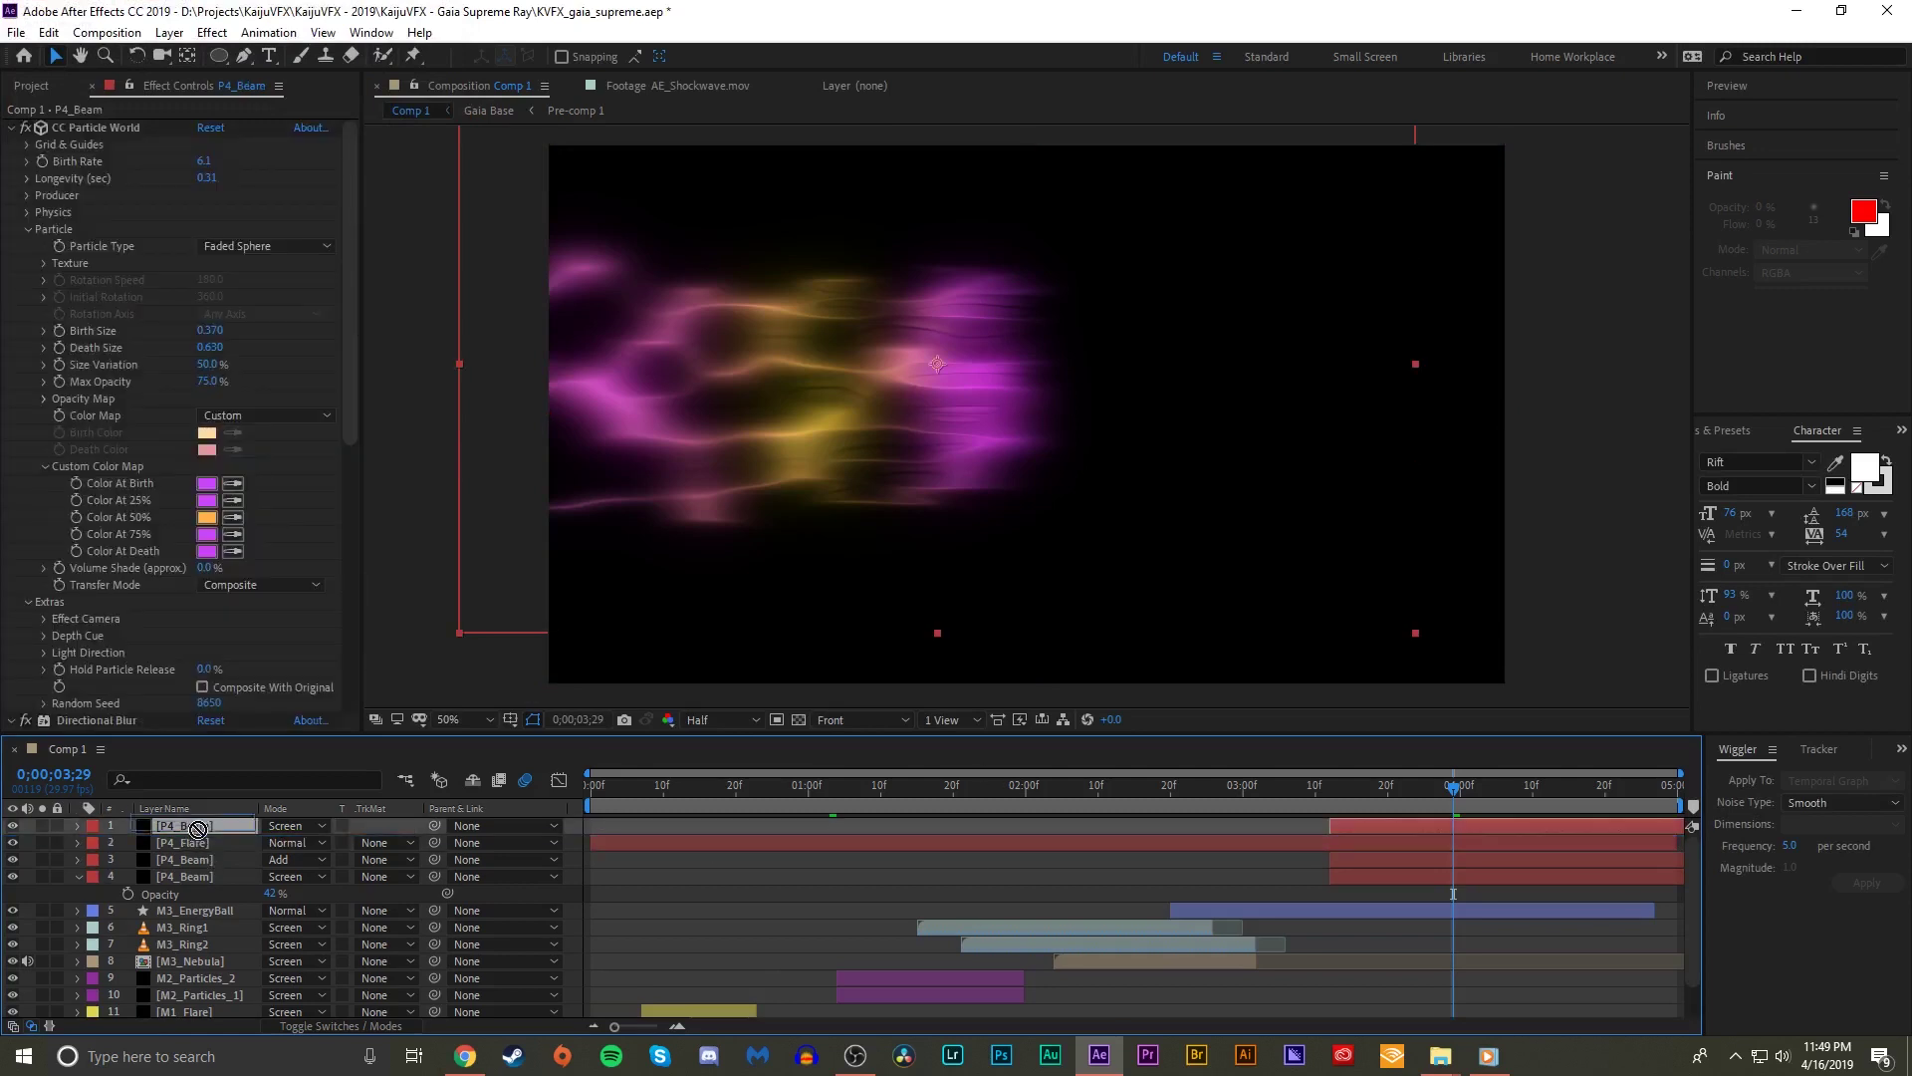
drag(151, 835, 193, 827)
- Apply Optical Flares to P4_Flare and clear all default elements from the flare
key(ctrl+space)
text(optic)
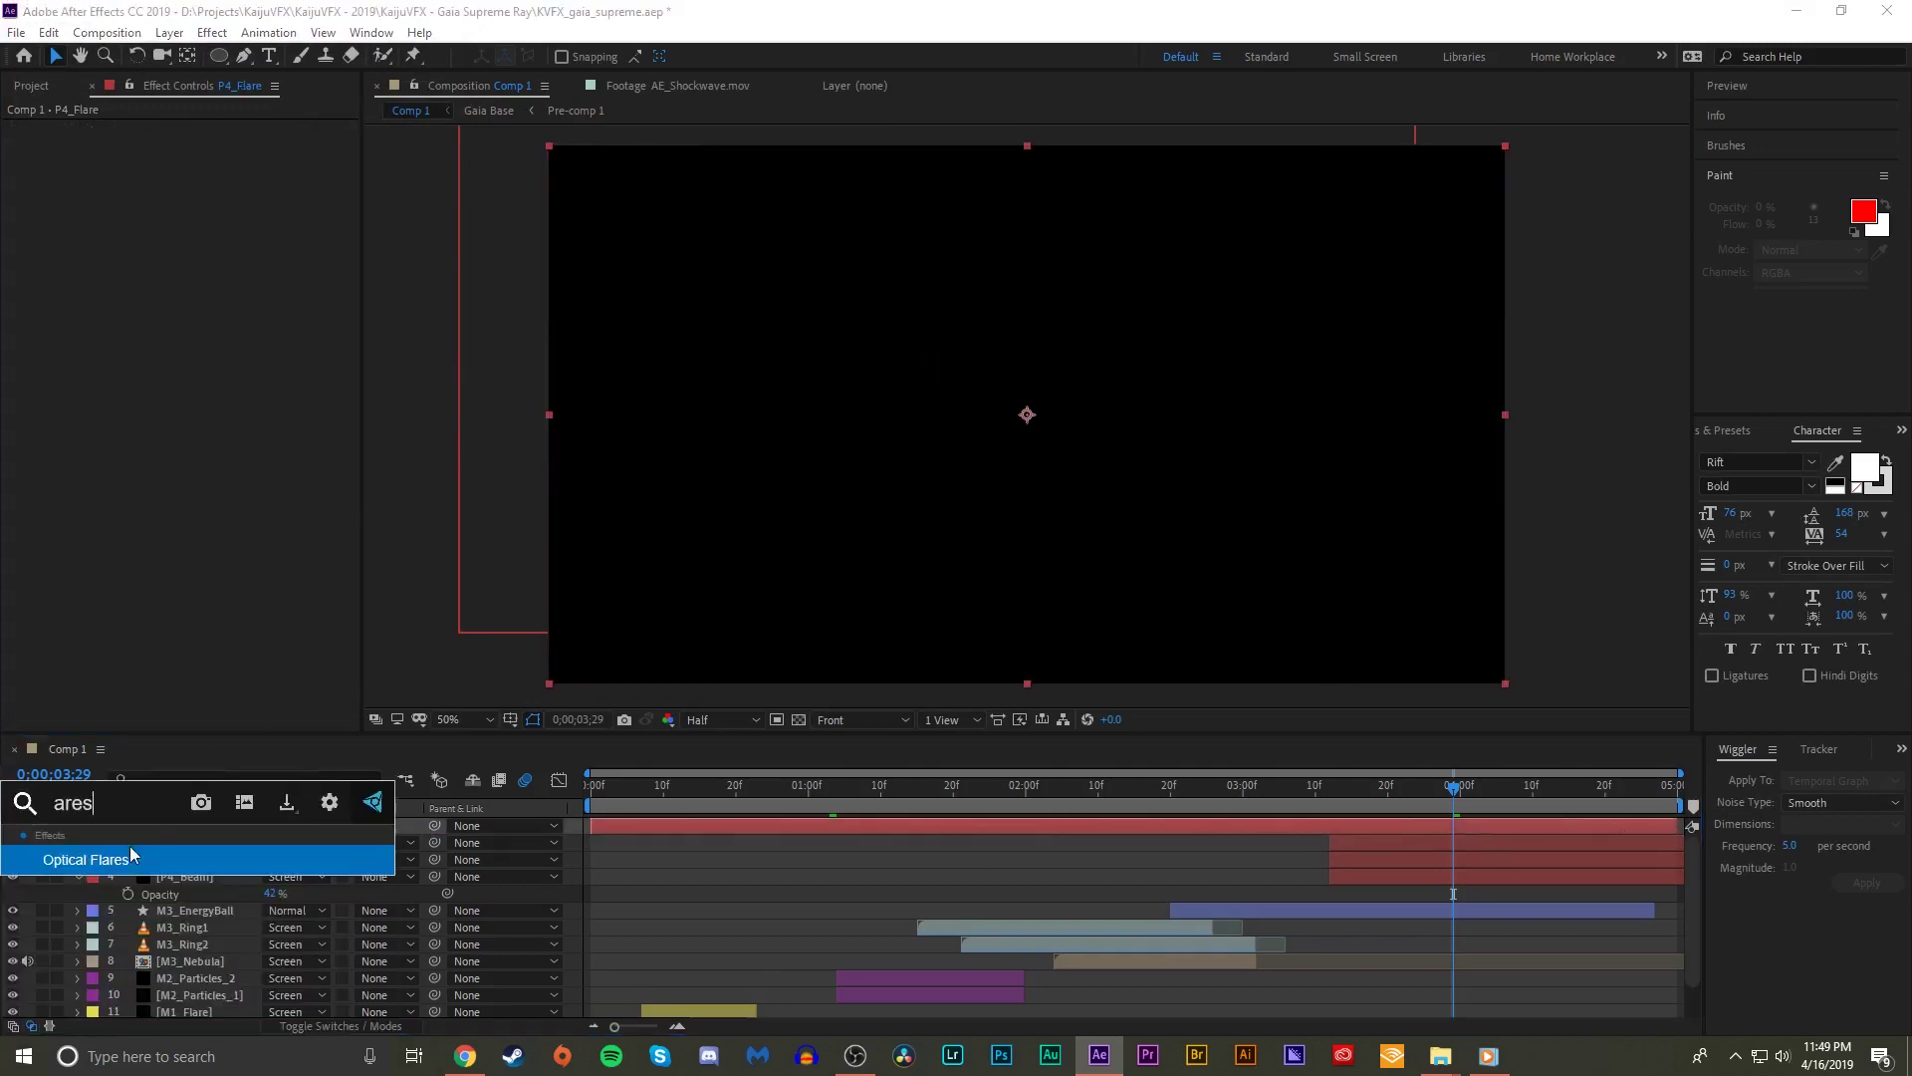
key(Return)
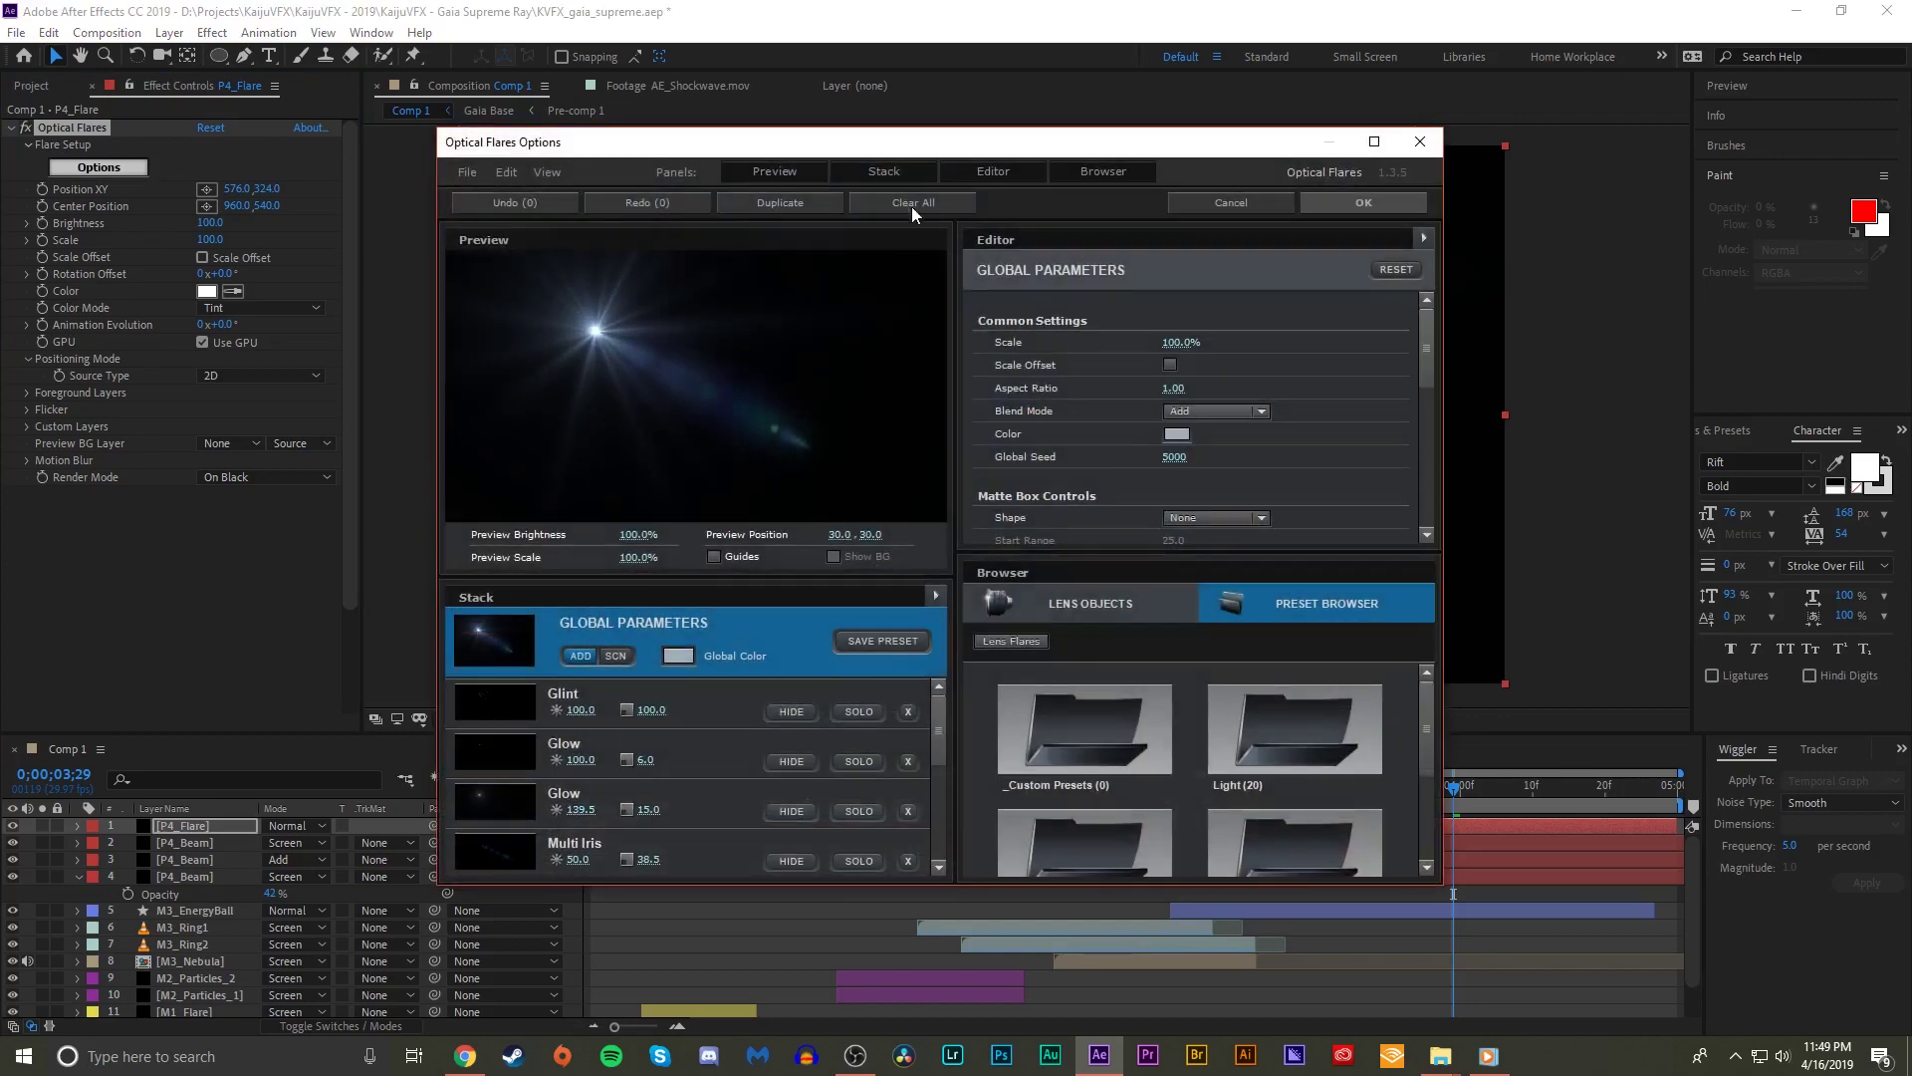
click(911, 204)
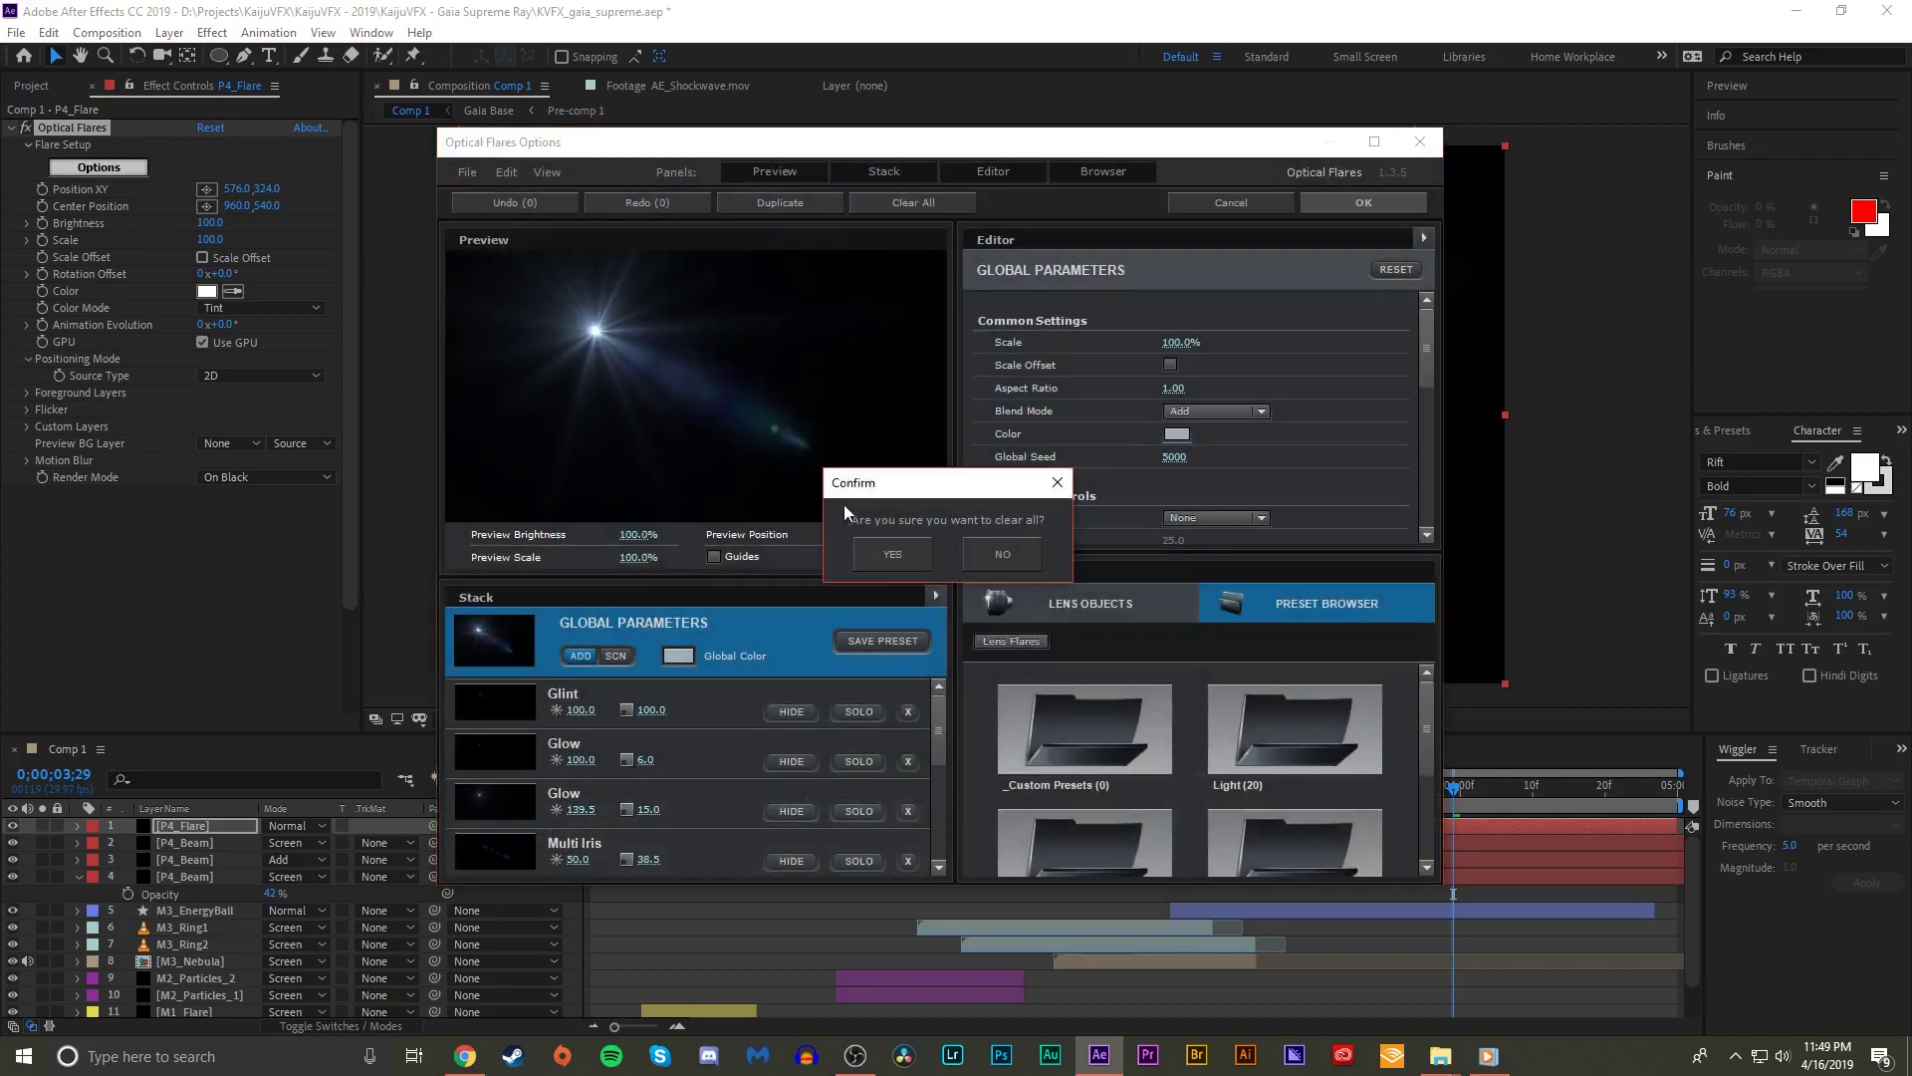
click(873, 551)
- Load a blue-white flare preset with two glows and a streak from the Zone Fighter preset folder
scroll(1288, 797, down, 3)
scroll(1166, 763, up, 1)
scroll(1287, 805, down, 1)
click(1287, 805)
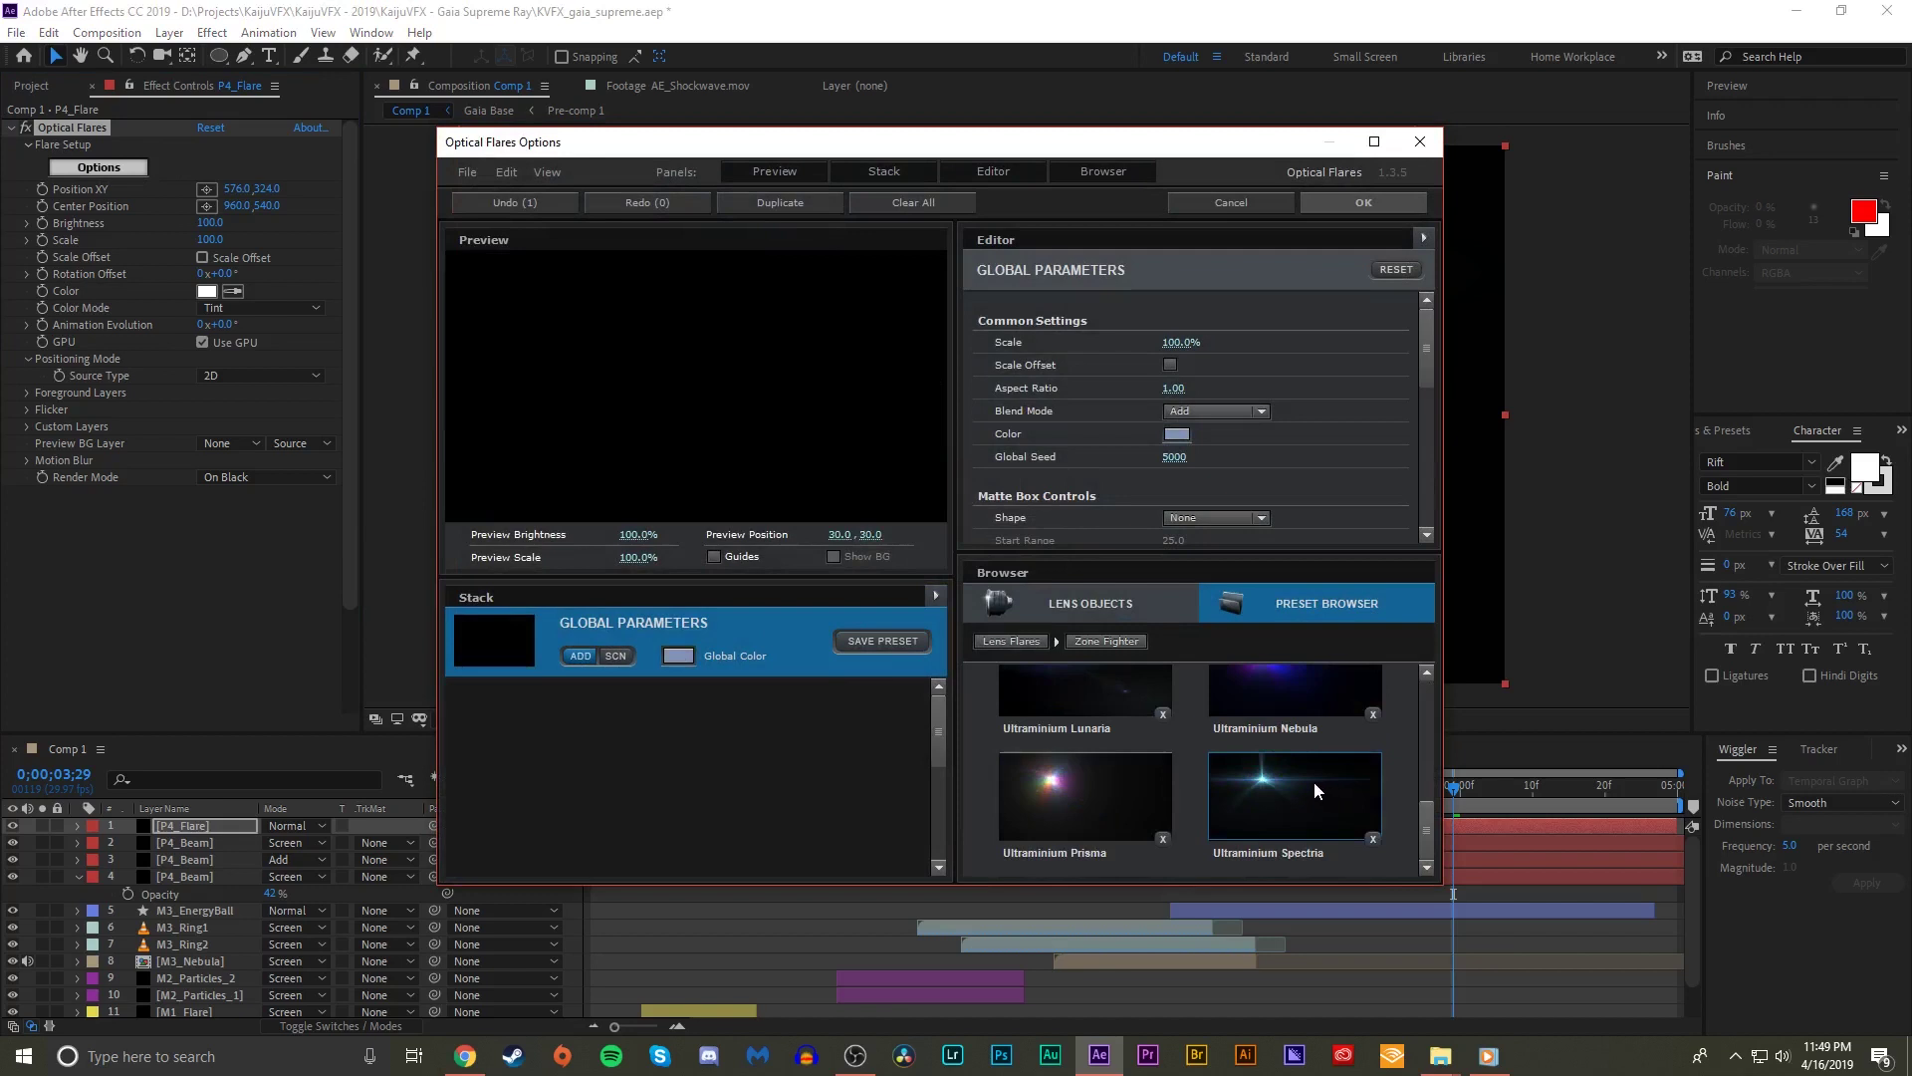
scroll(1313, 787, up, 5)
scroll(1306, 786, down, 1)
scroll(1295, 787, up, 1)
click(1293, 783)
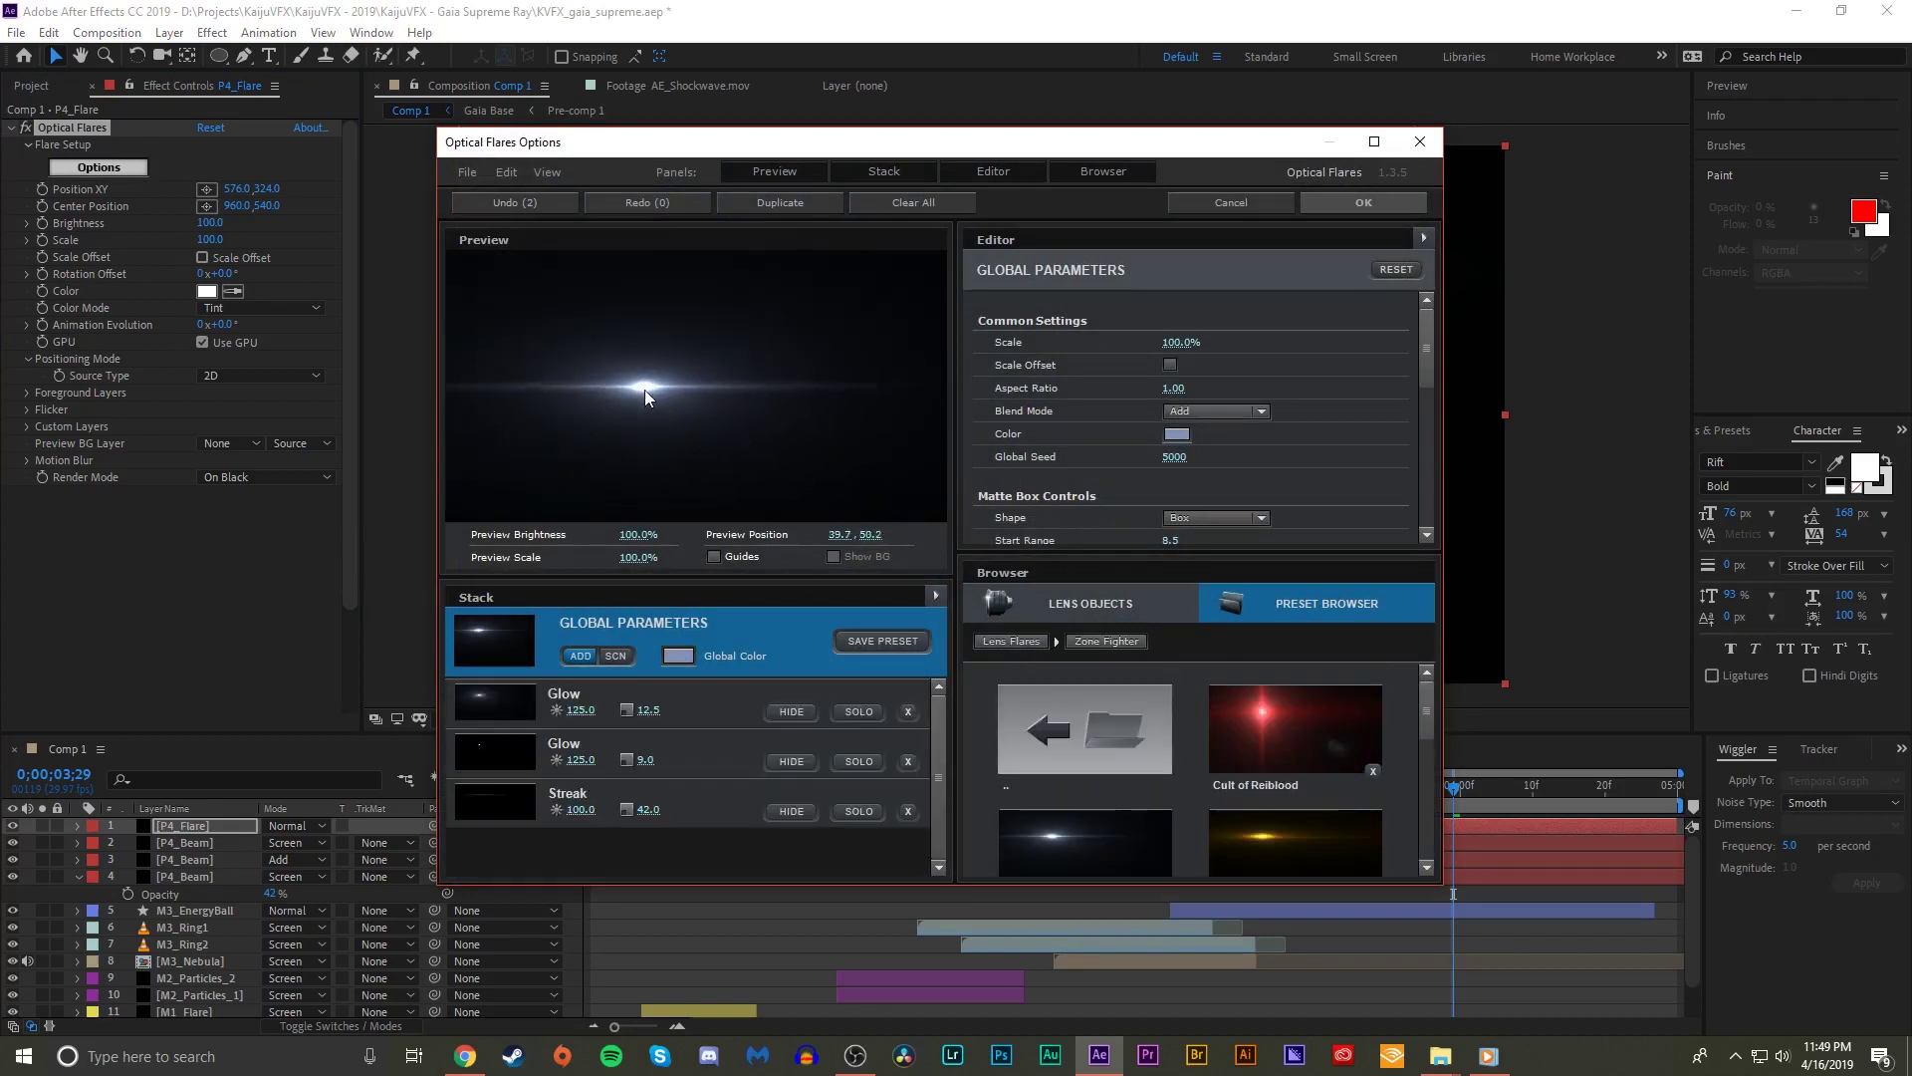
- Change the flare's Global Color to a golden yellow
click(678, 654)
click(778, 787)
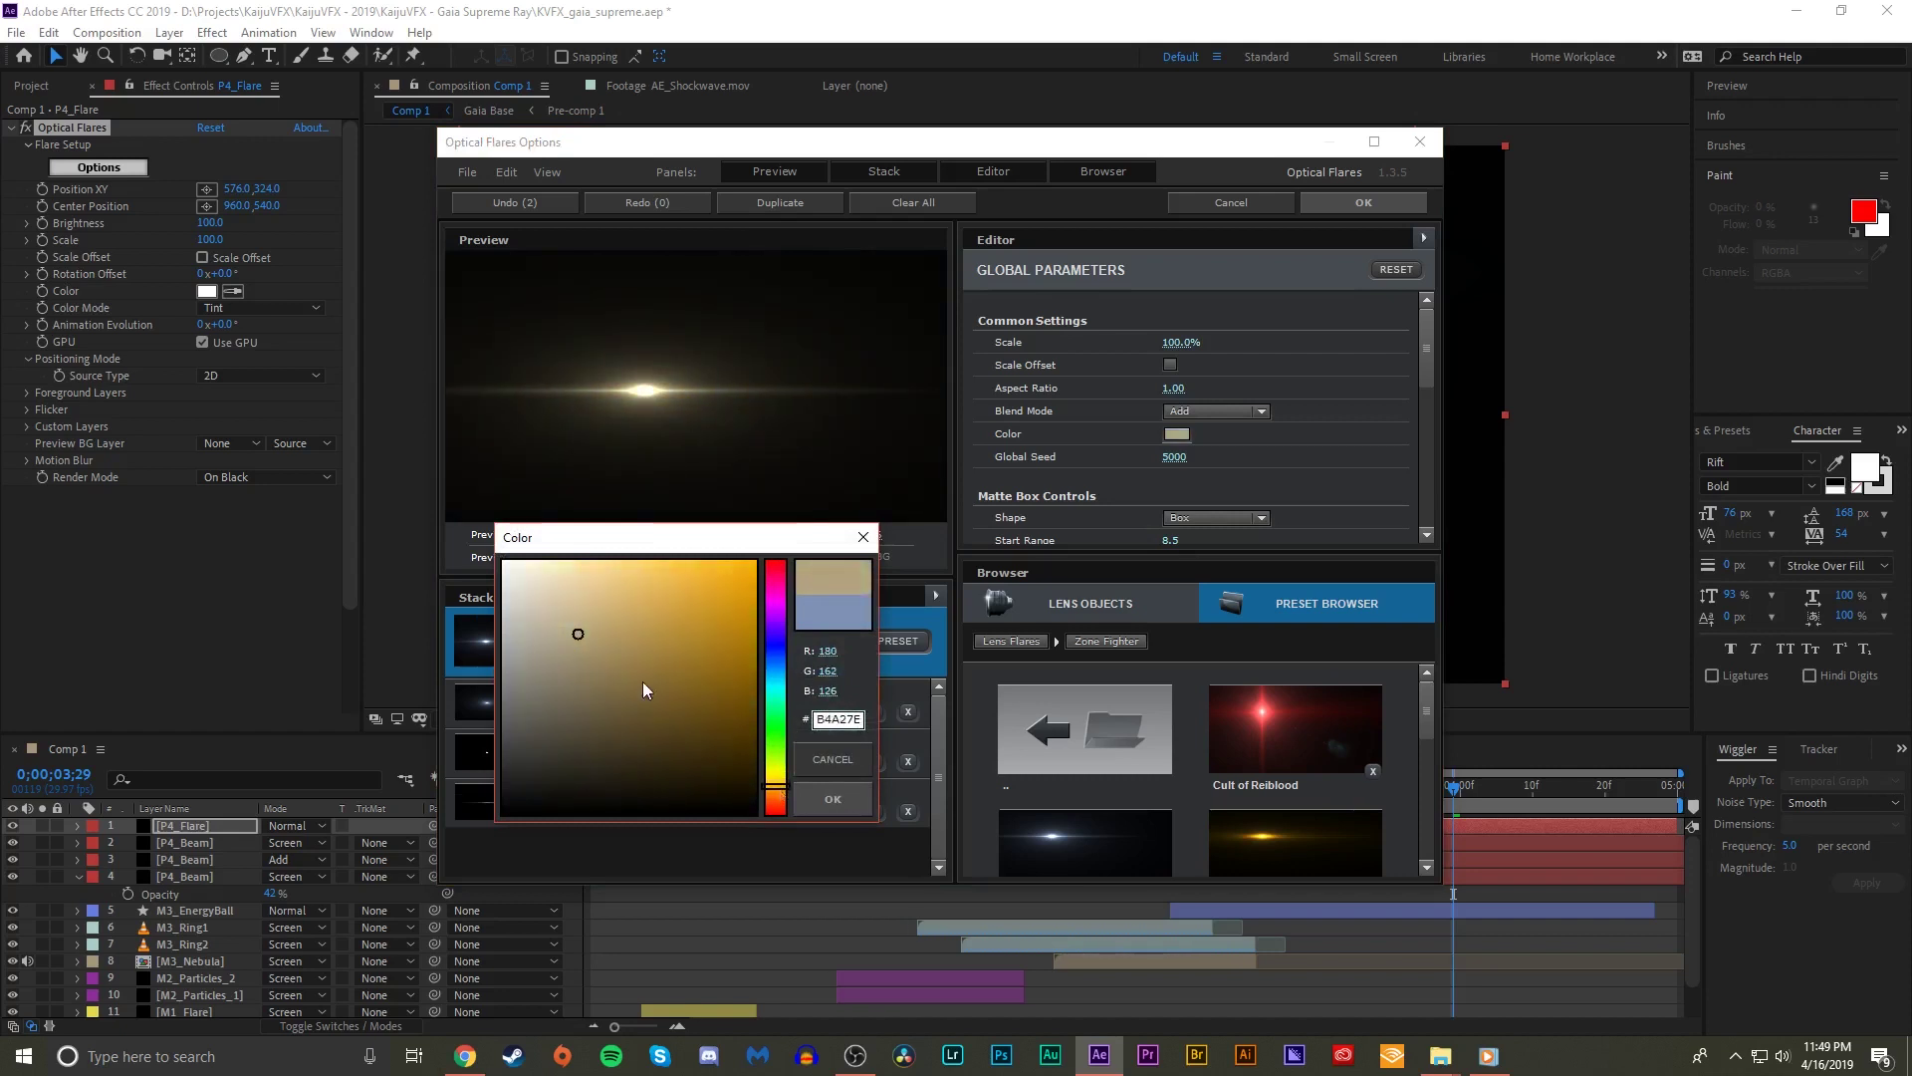
drag(644, 689, 658, 551)
click(833, 798)
scroll(1261, 440, down, 3)
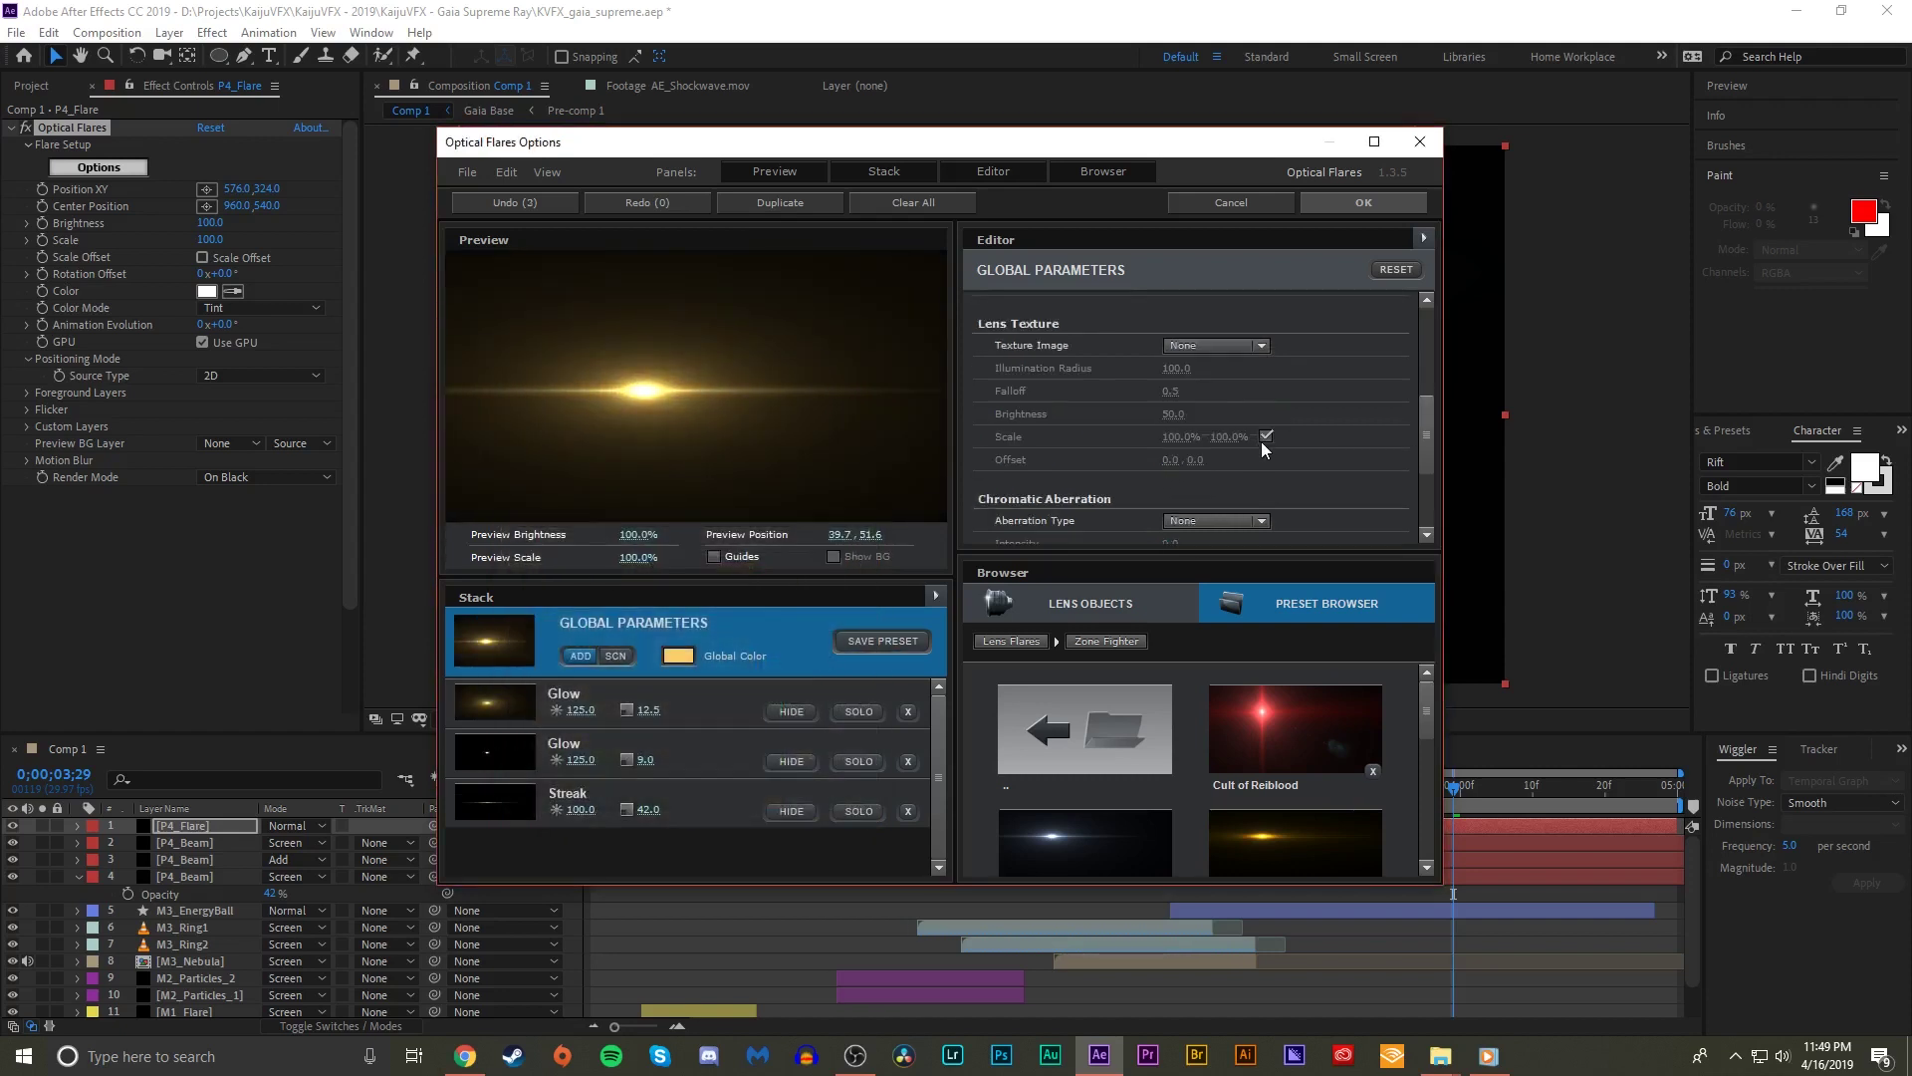
- Move the streak between the two glows in the flare's stack and set its rotation to 90.5
scroll(1261, 440, up, 3)
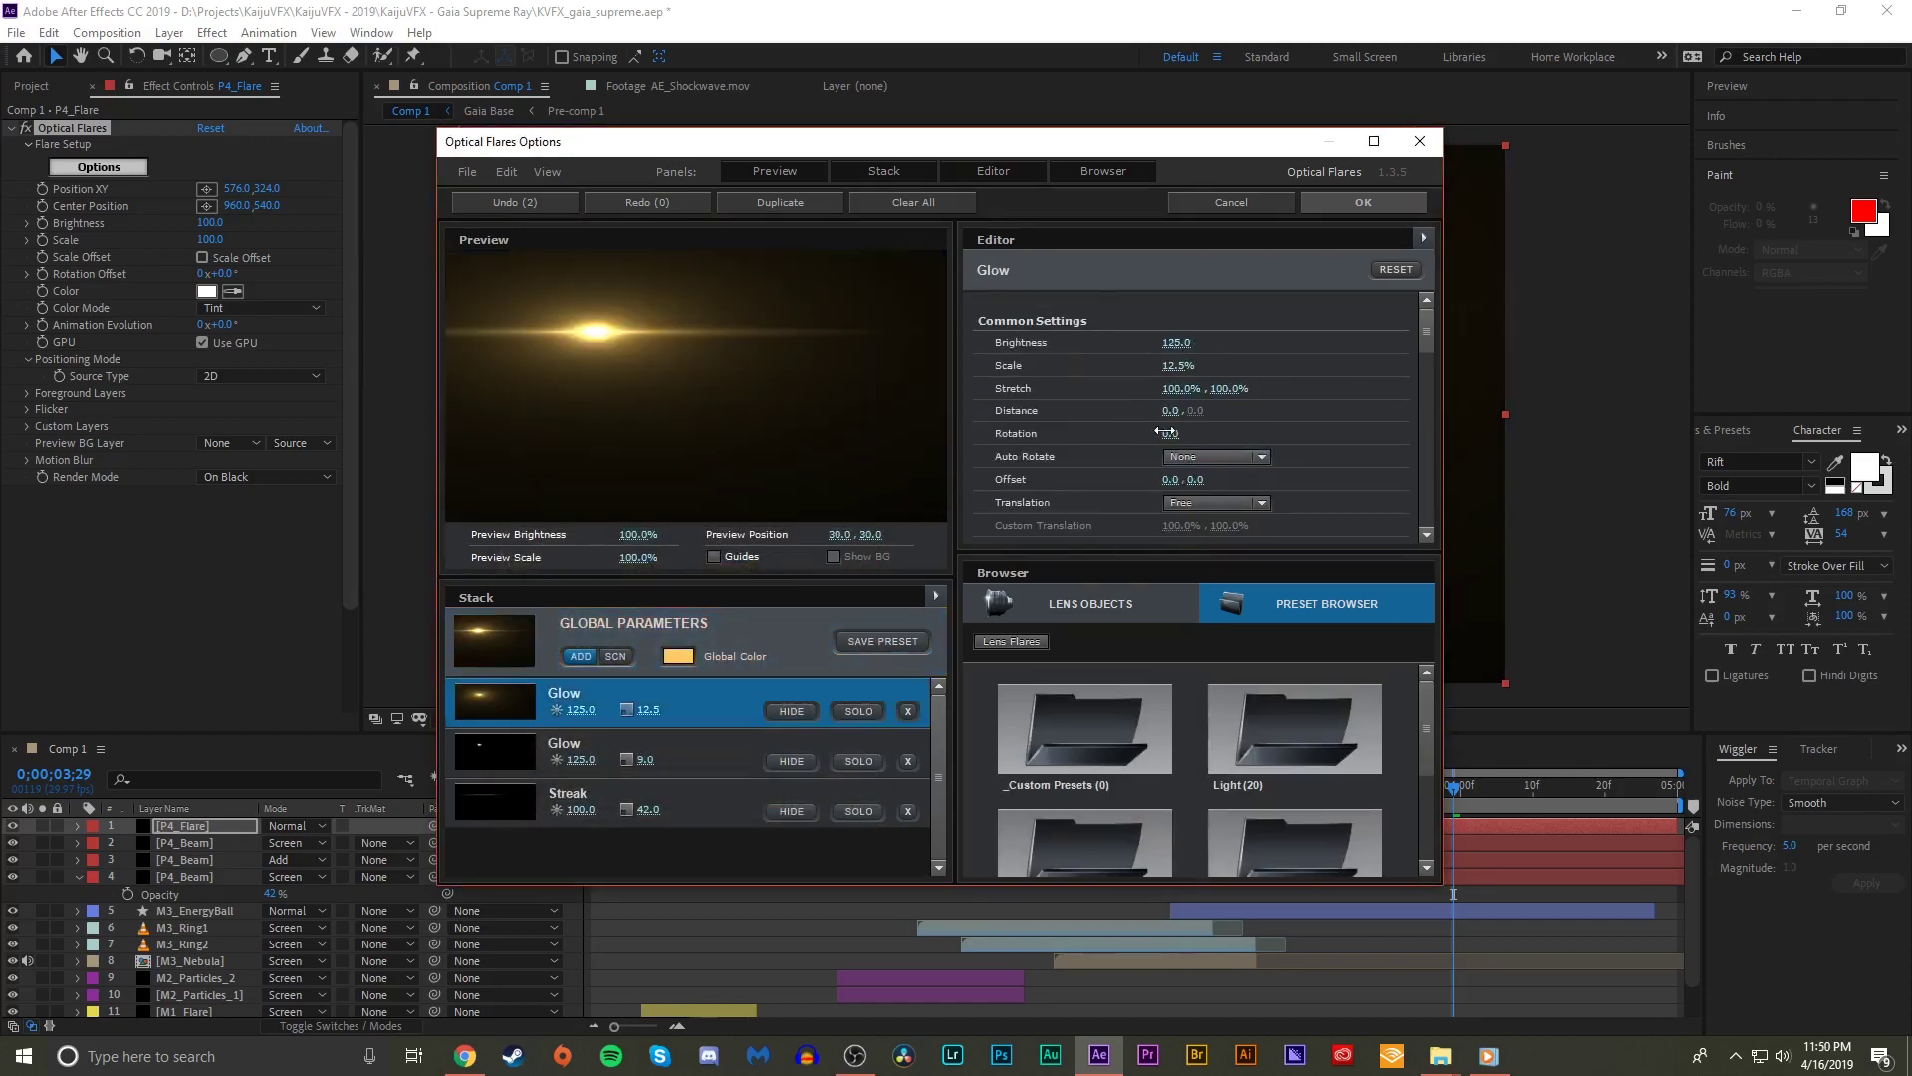
key(ctrl+z)
key(ctrl+z)
drag(1171, 435, 1188, 453)
click(706, 766)
drag(706, 800, 737, 762)
drag(1171, 434, 1306, 395)
- Narrow the 12.5% glow horizontally, stretch it tall vertically with 0 rotation, and shift the flare's preview position
click(648, 709)
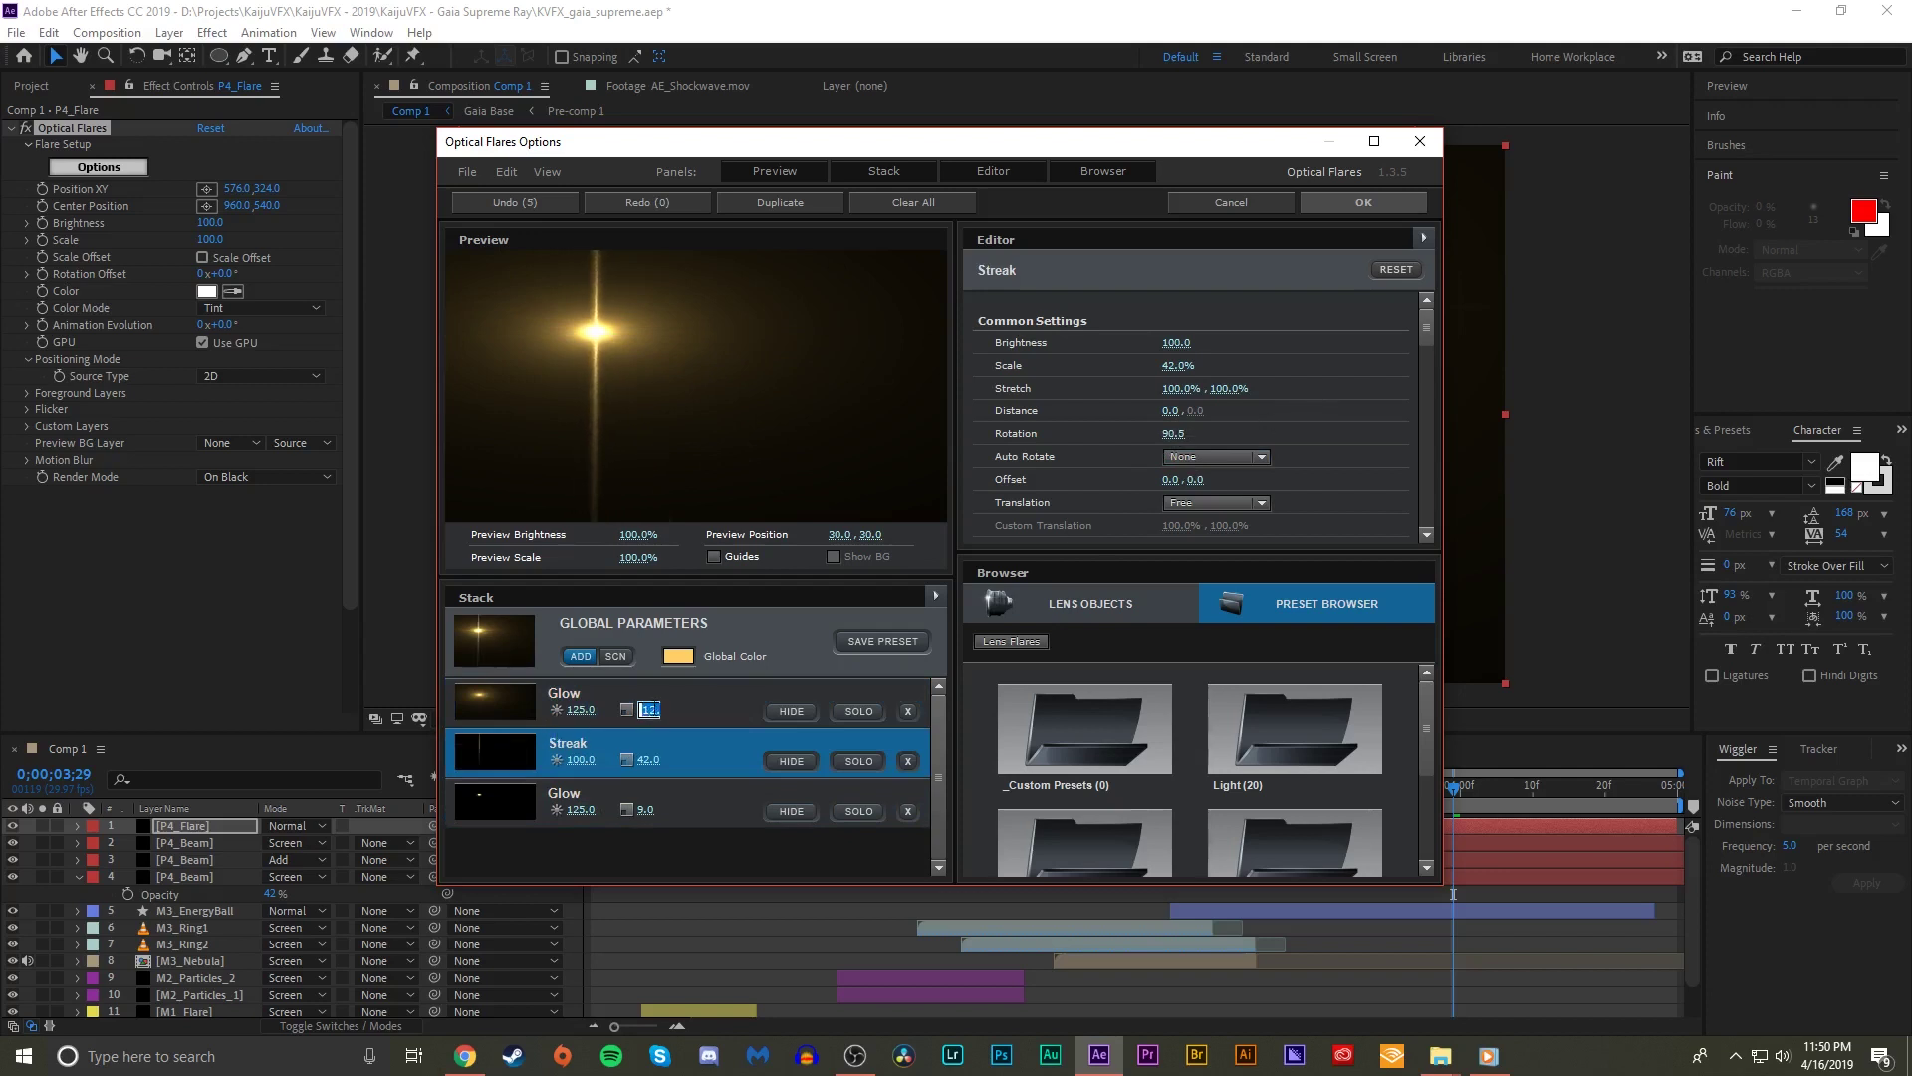
click(687, 717)
drag(1181, 387, 926, 391)
click(1173, 433)
text(0)
key(Return)
drag(1220, 387, 1704, 386)
drag(686, 373, 735, 367)
- Reduce the 9% glow's stretch to 47.5% in both directions and accept the flare design
click(702, 802)
drag(1175, 387, 1144, 391)
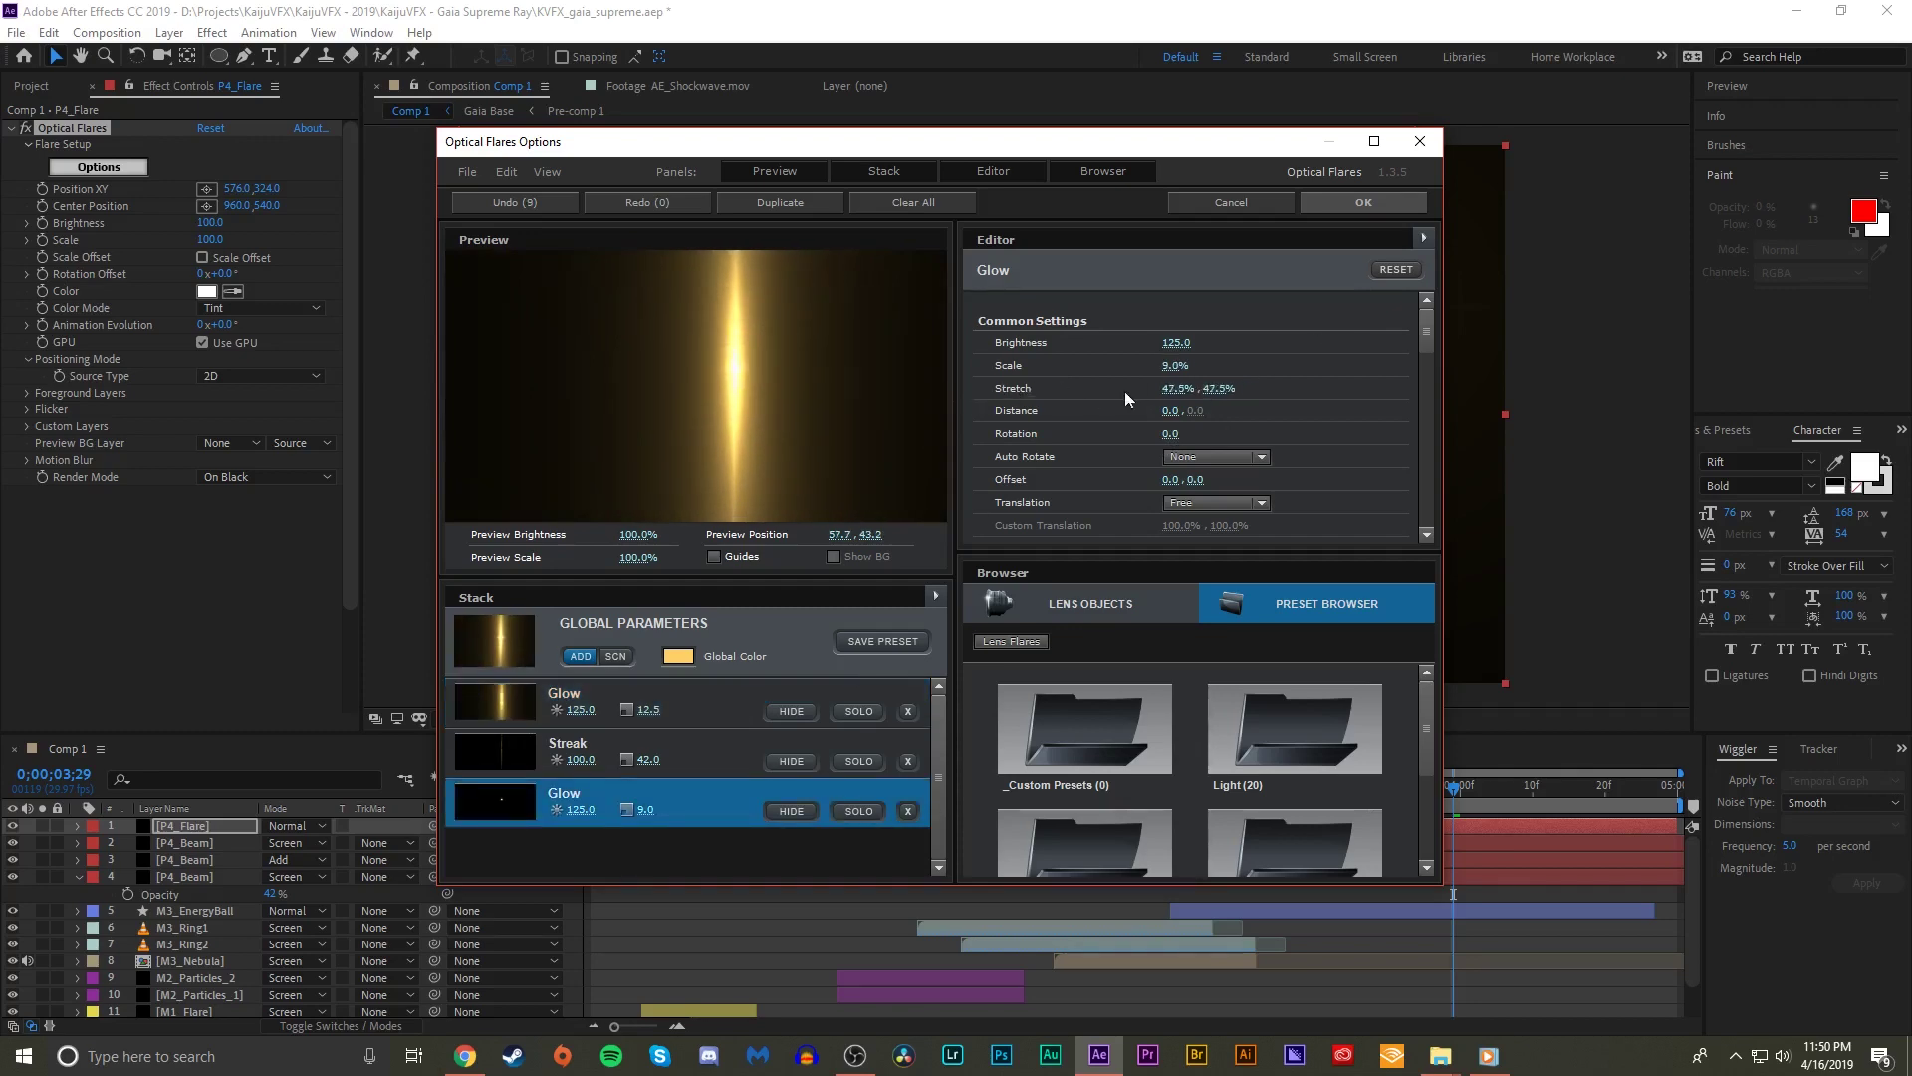
click(1369, 204)
- Set P4_Flare's blending mode to Screen and place the flare at the beam's origin beside the figure's arms
click(291, 826)
click(398, 420)
drag(838, 309, 1026, 376)
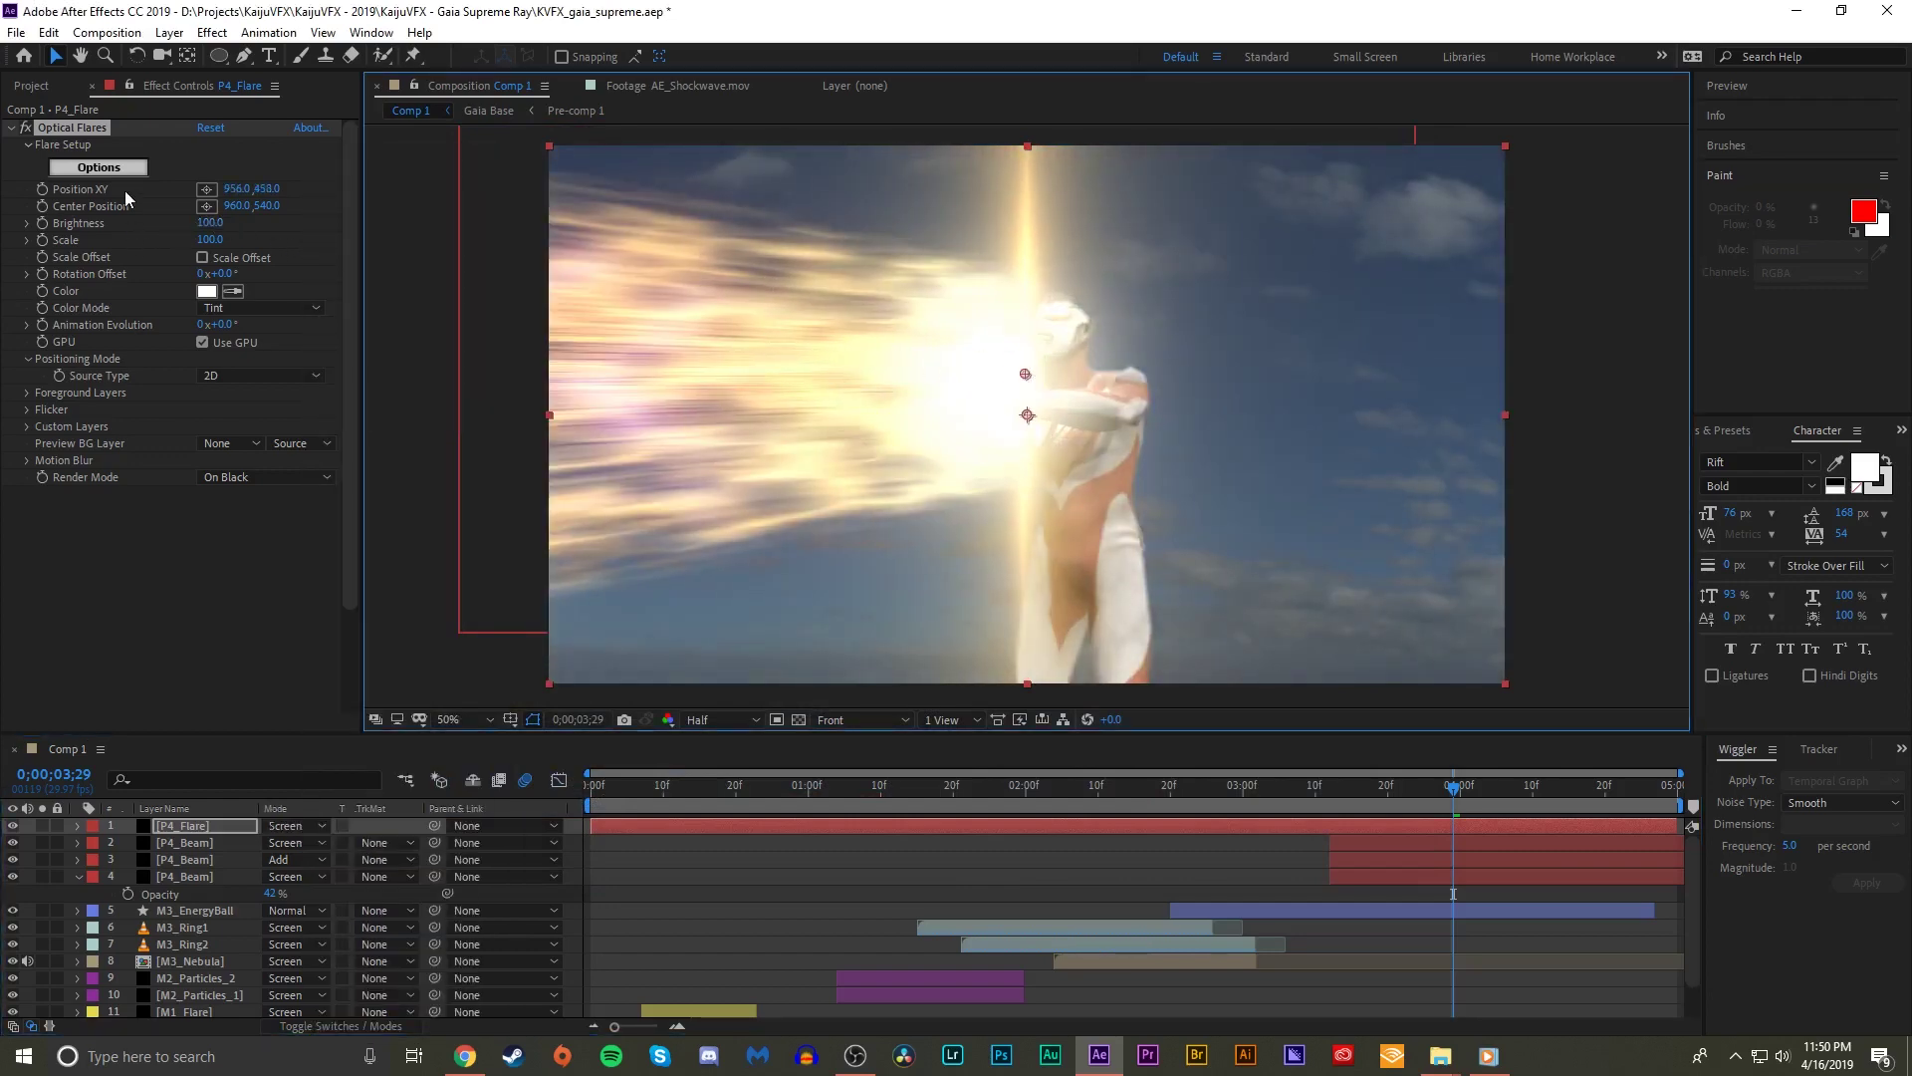
- Change the flare's Global Color to a light purple and apply it to P4_Flare
click(110, 167)
click(678, 654)
drag(1278, 458, 1283, 393)
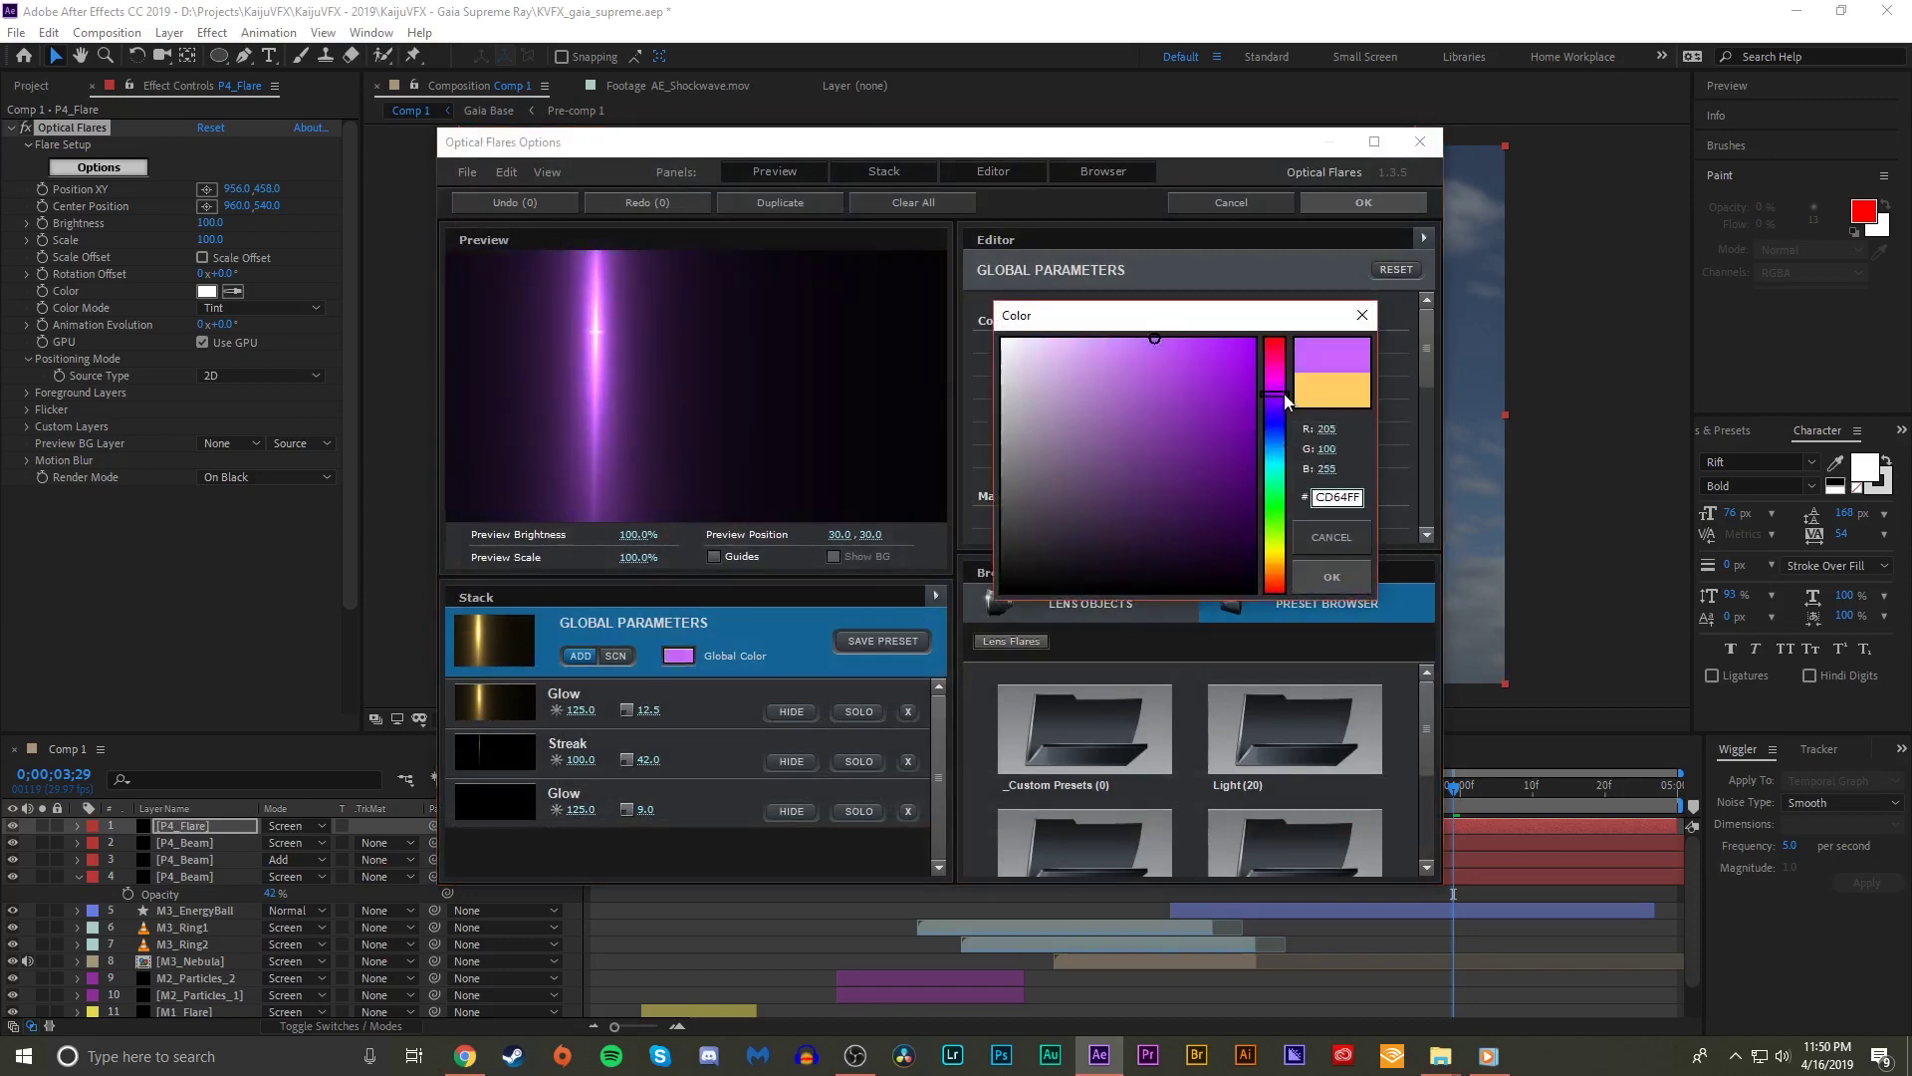
click(1312, 568)
click(1177, 434)
drag(1104, 369, 1105, 338)
click(1314, 584)
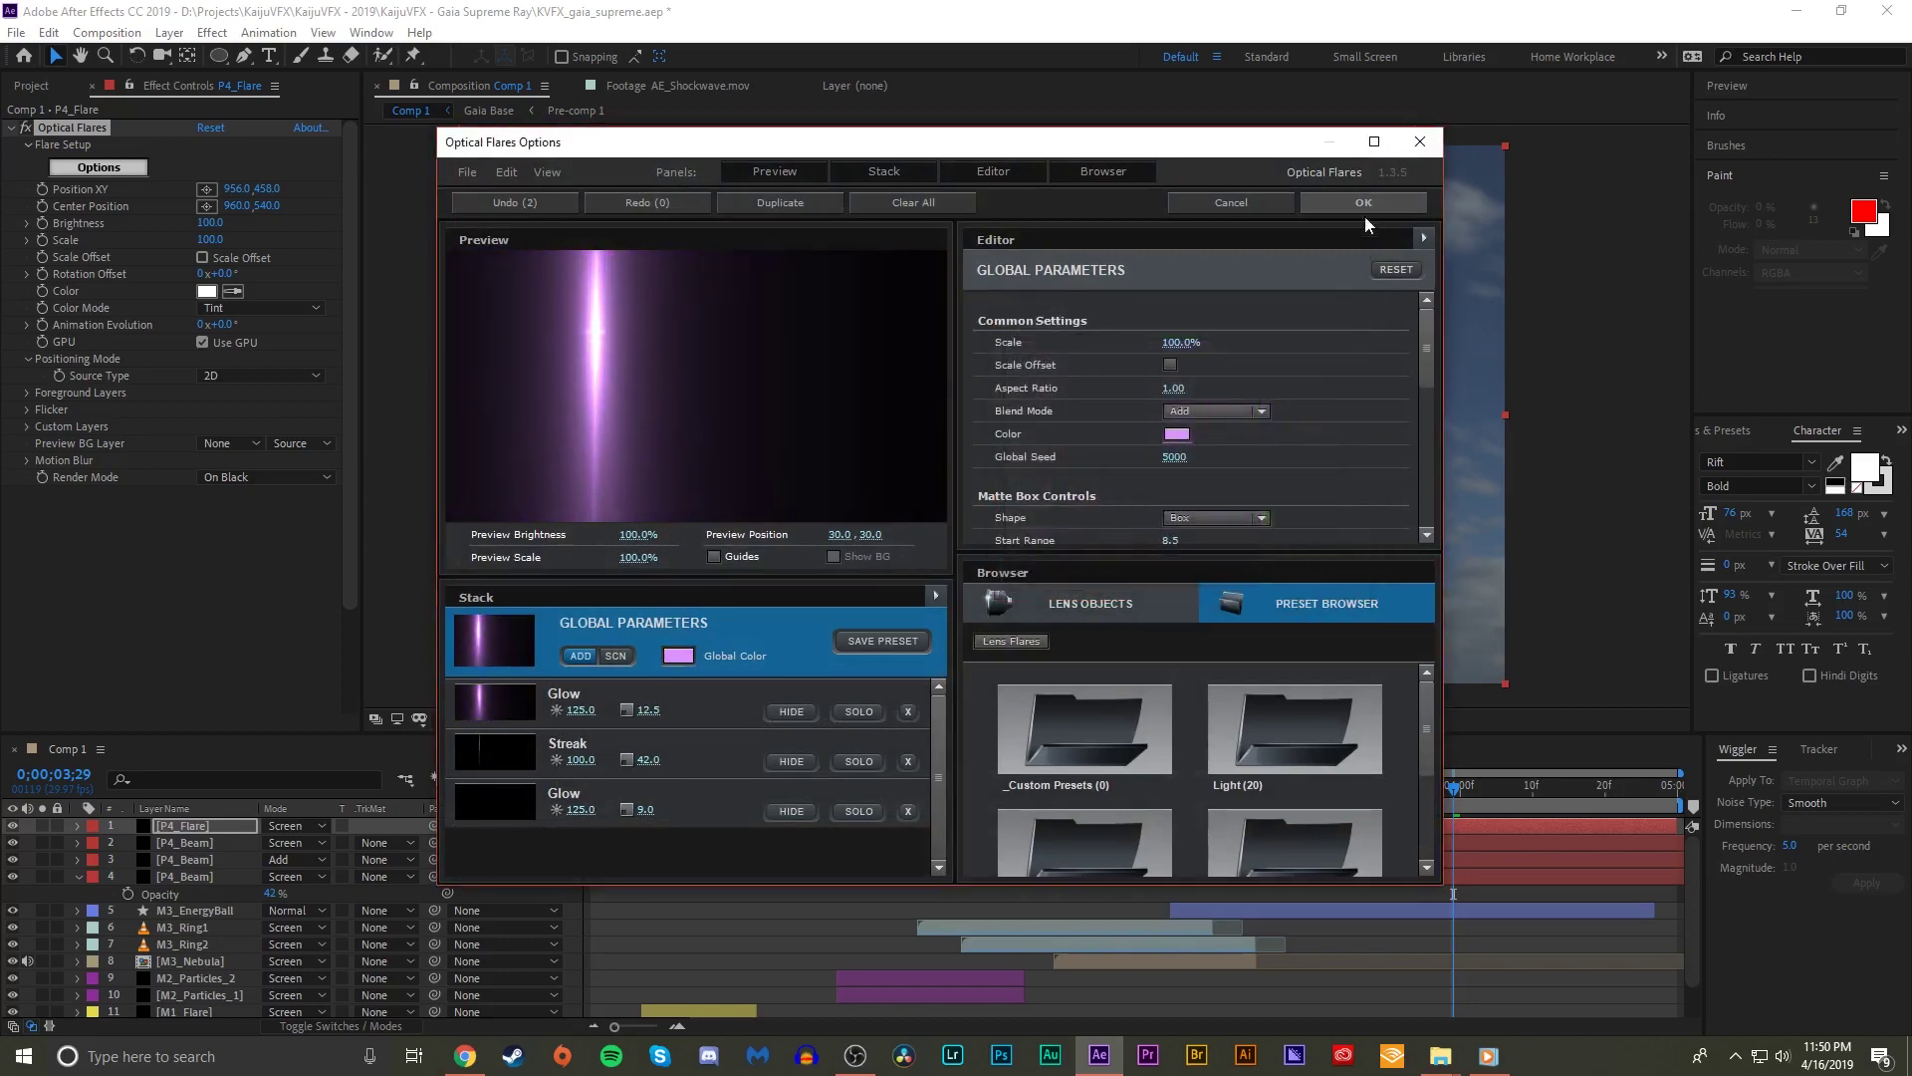
click(1364, 205)
- Move the flare to 958, 486 and keyframe its Position XY and a Brightness of 190 at 0;00;03;12
mouse_move(1038, 368)
mouse_down()
mouse_move(1066, 409)
mouse_move(1028, 391)
mouse_up()
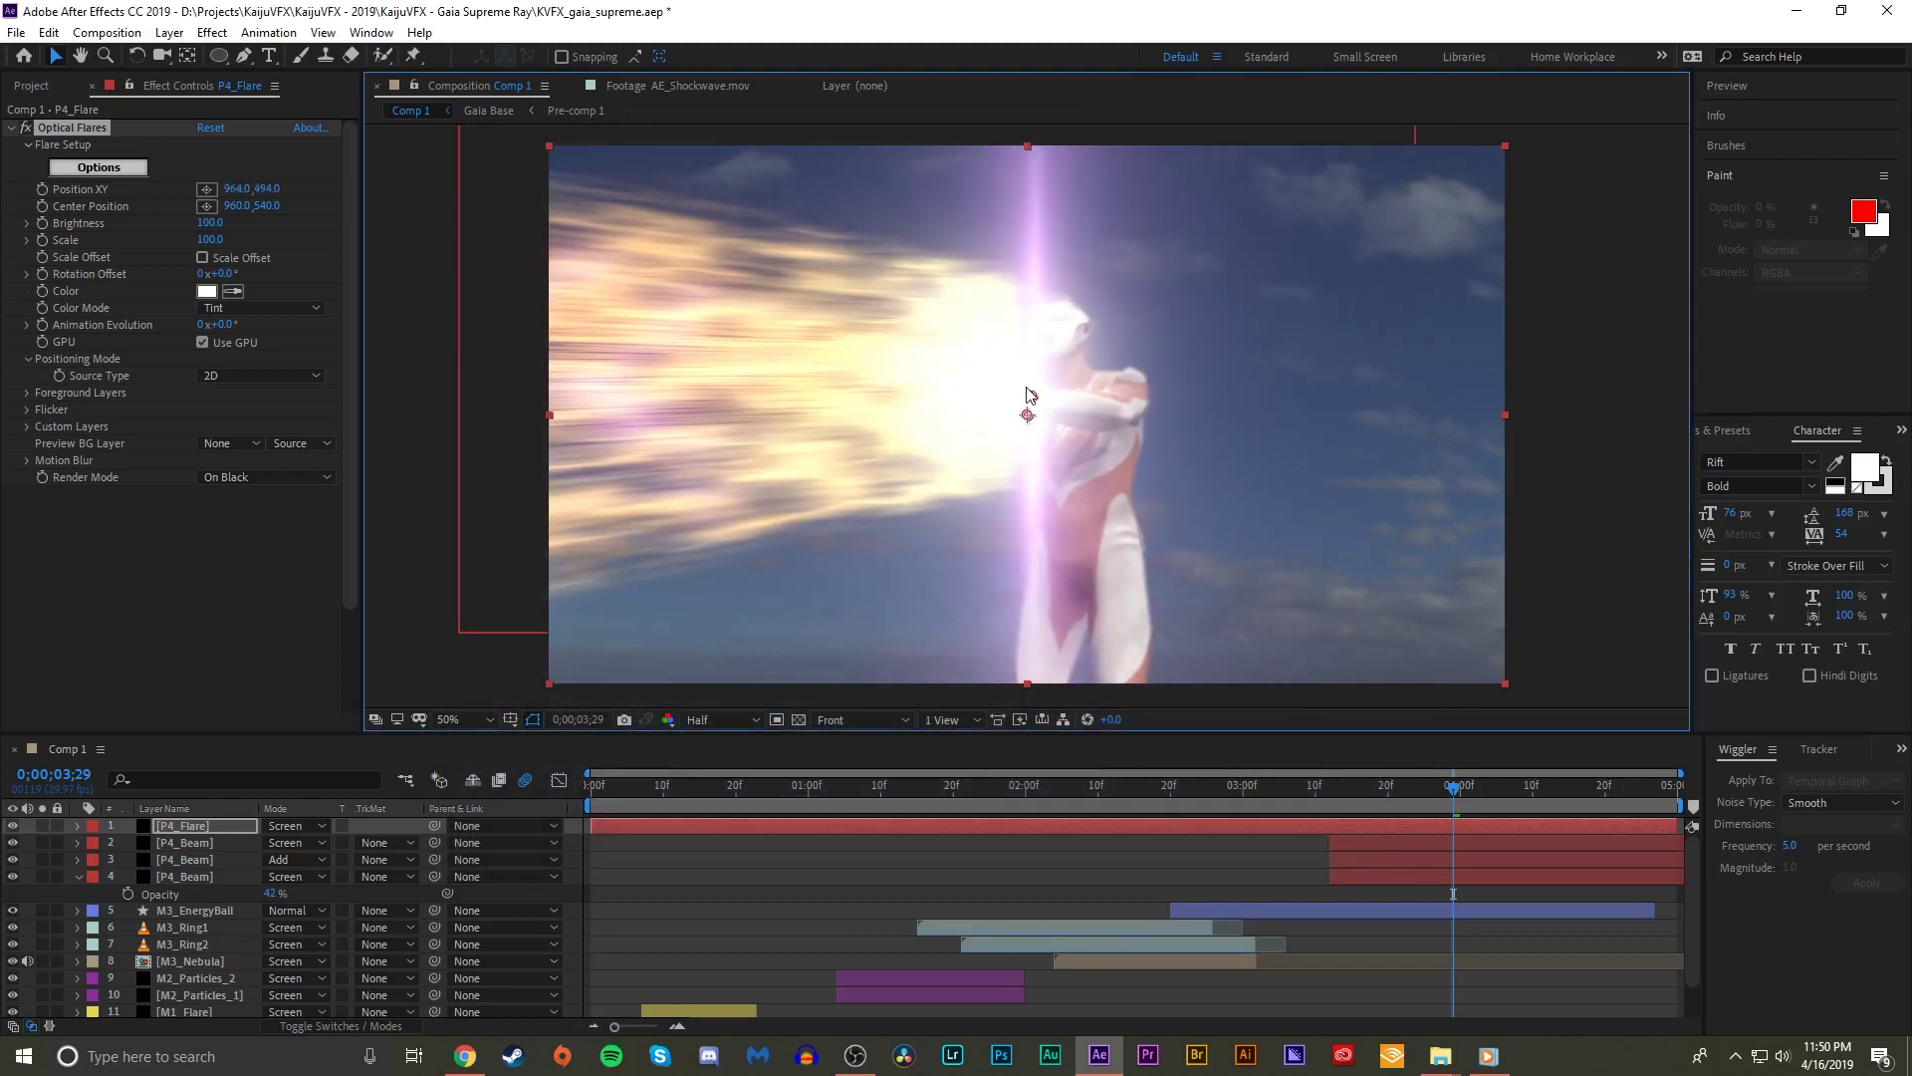
click(1330, 792)
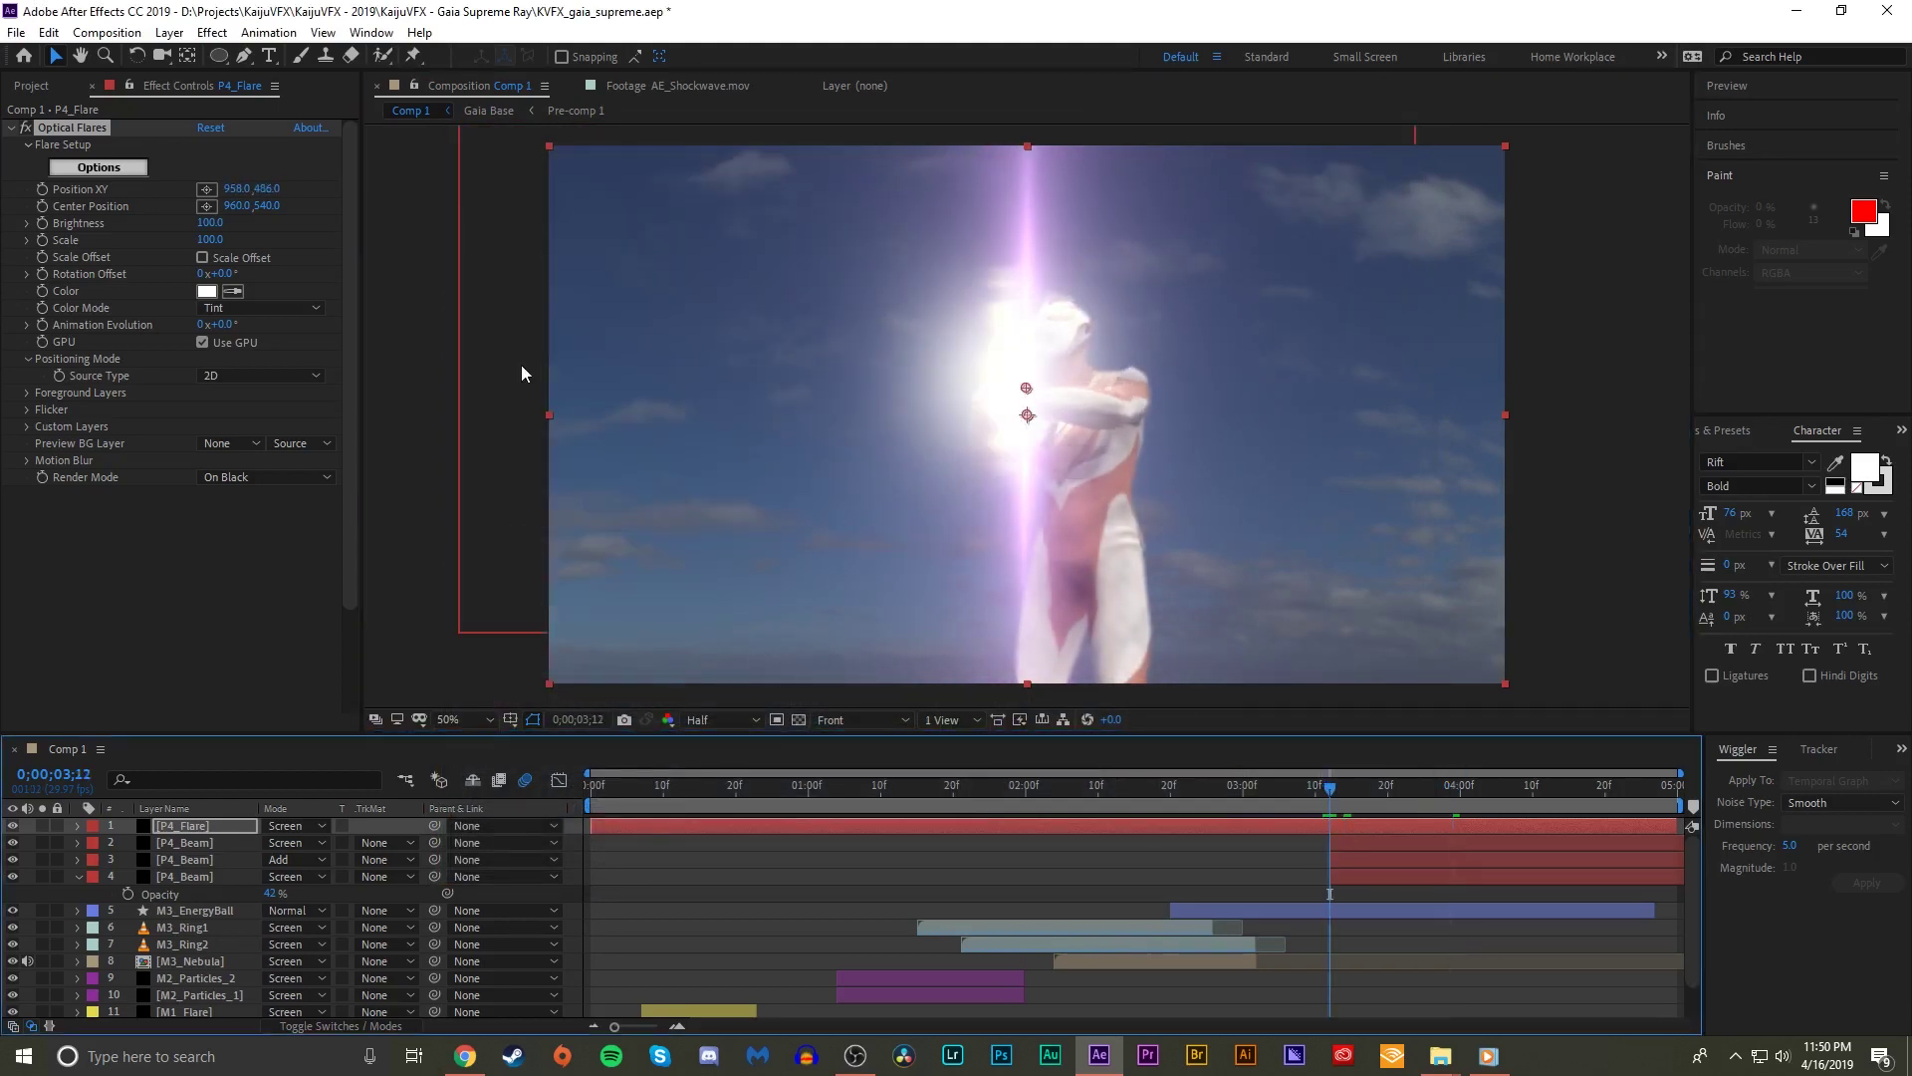
drag(210, 222, 218, 222)
click(42, 223)
click(42, 189)
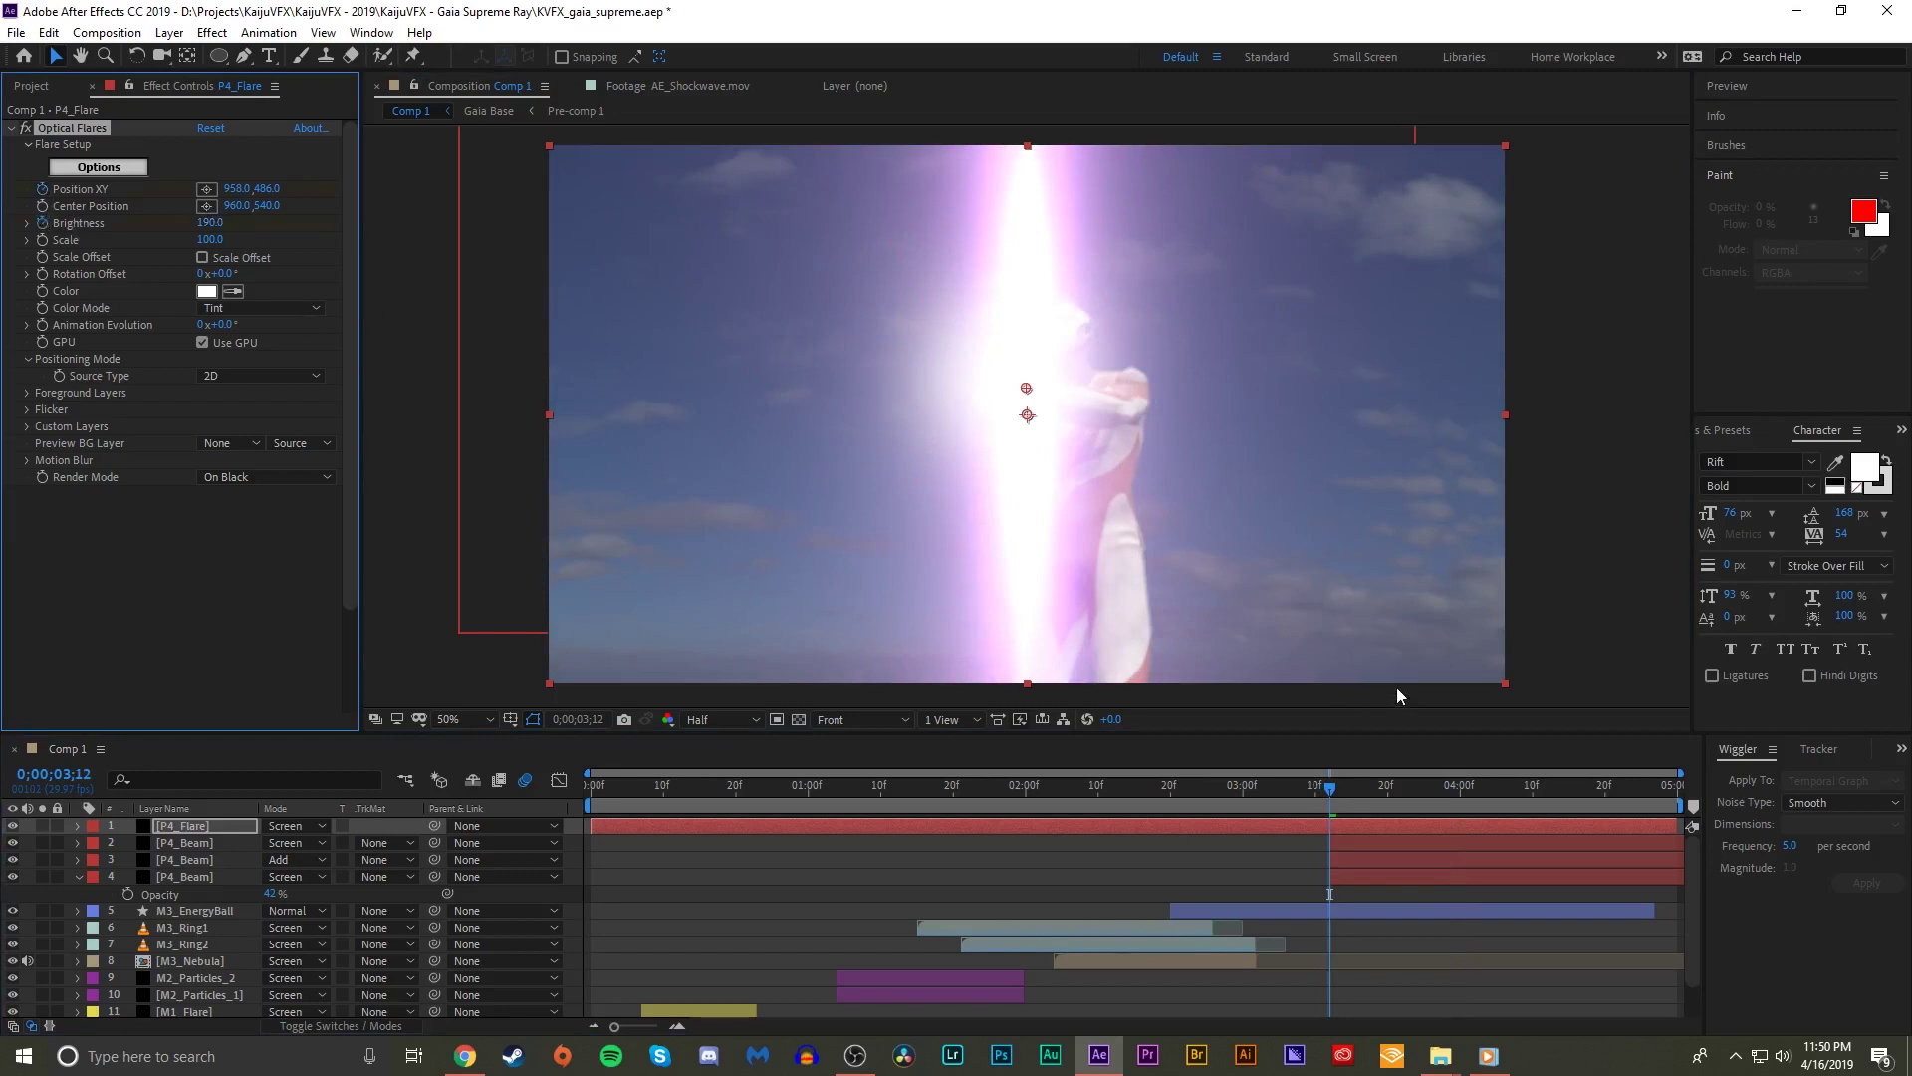
- Keyframe the flare's Brightness at 50 on frame 0;00;03;11 and at 90 on frame 0;00;03;19
key(Page_Up)
drag(212, 222, 50, 220)
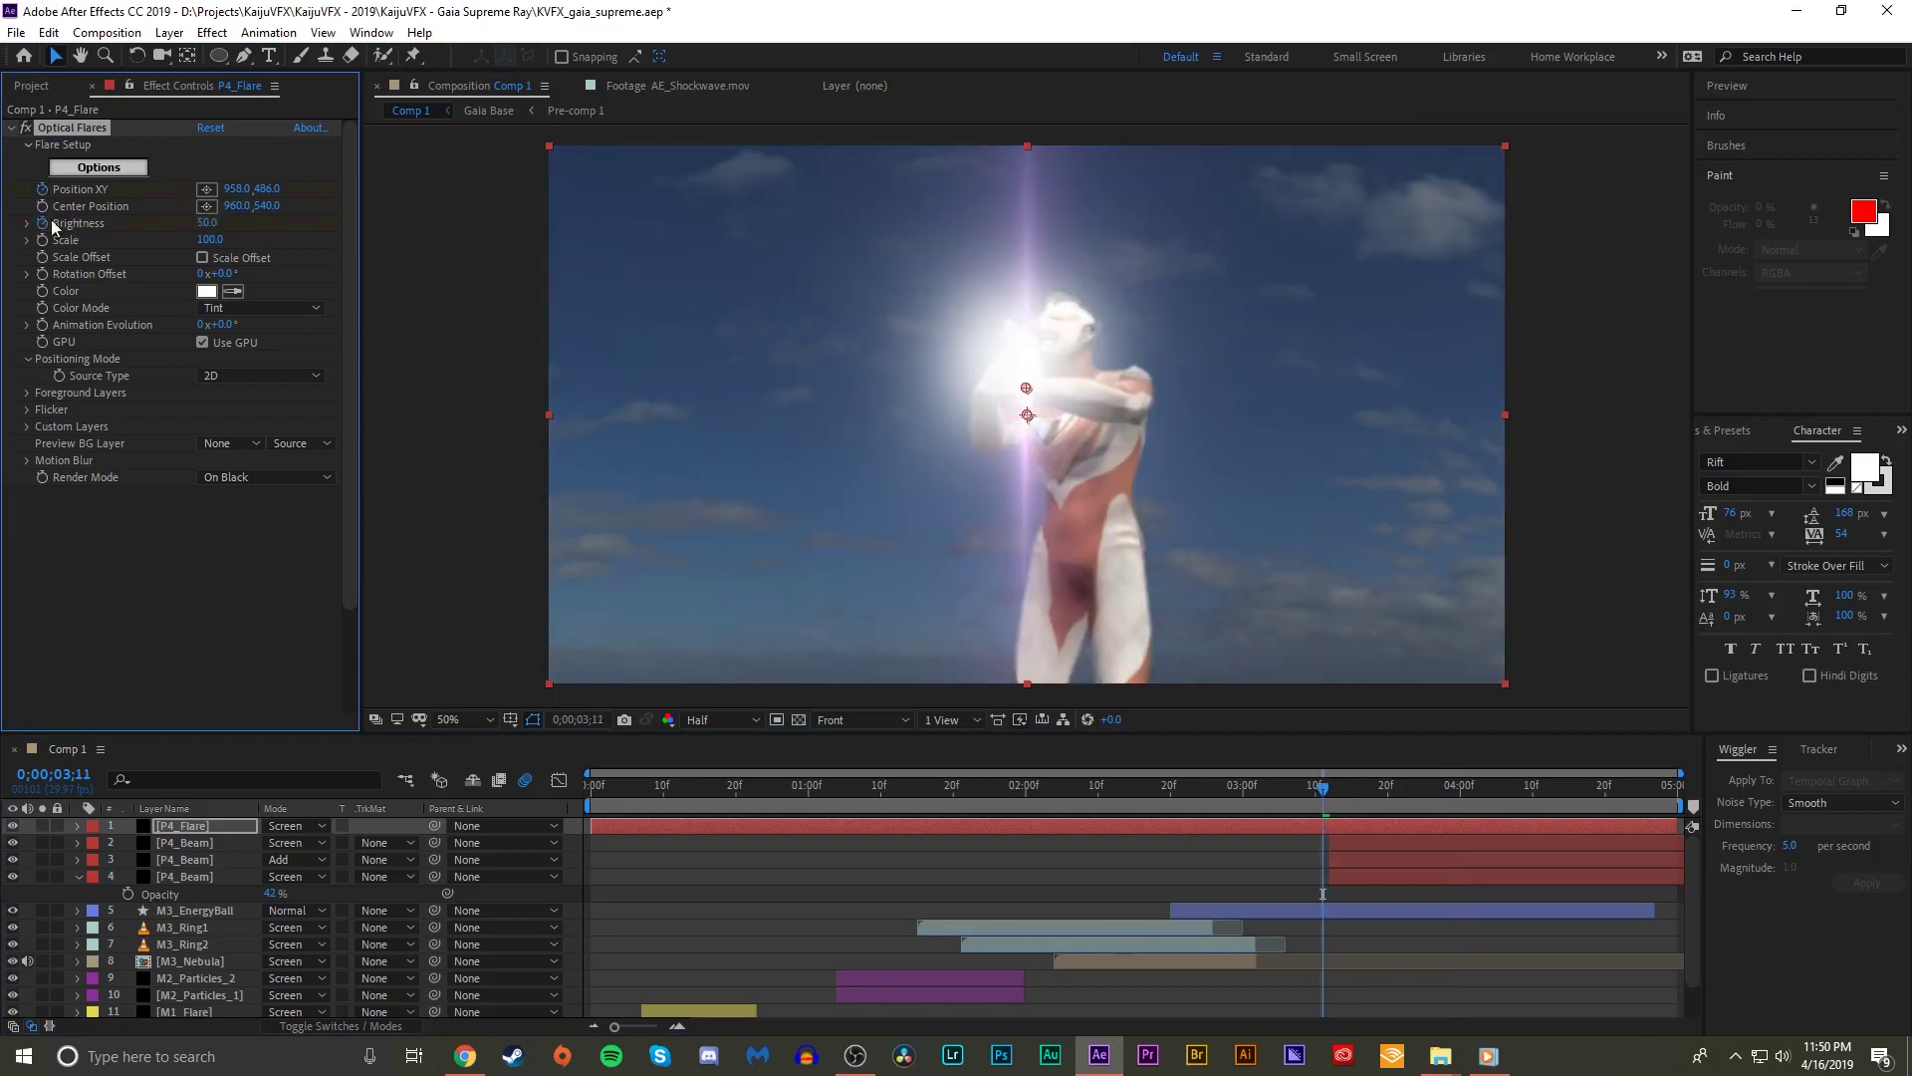
drag(1324, 797, 1381, 797)
mouse_move(213, 229)
mouse_down()
mouse_move(119, 227)
mouse_move(179, 239)
mouse_up()
- Give the flare a smooth flicker with Speed 84 and Amount 100
click(27, 409)
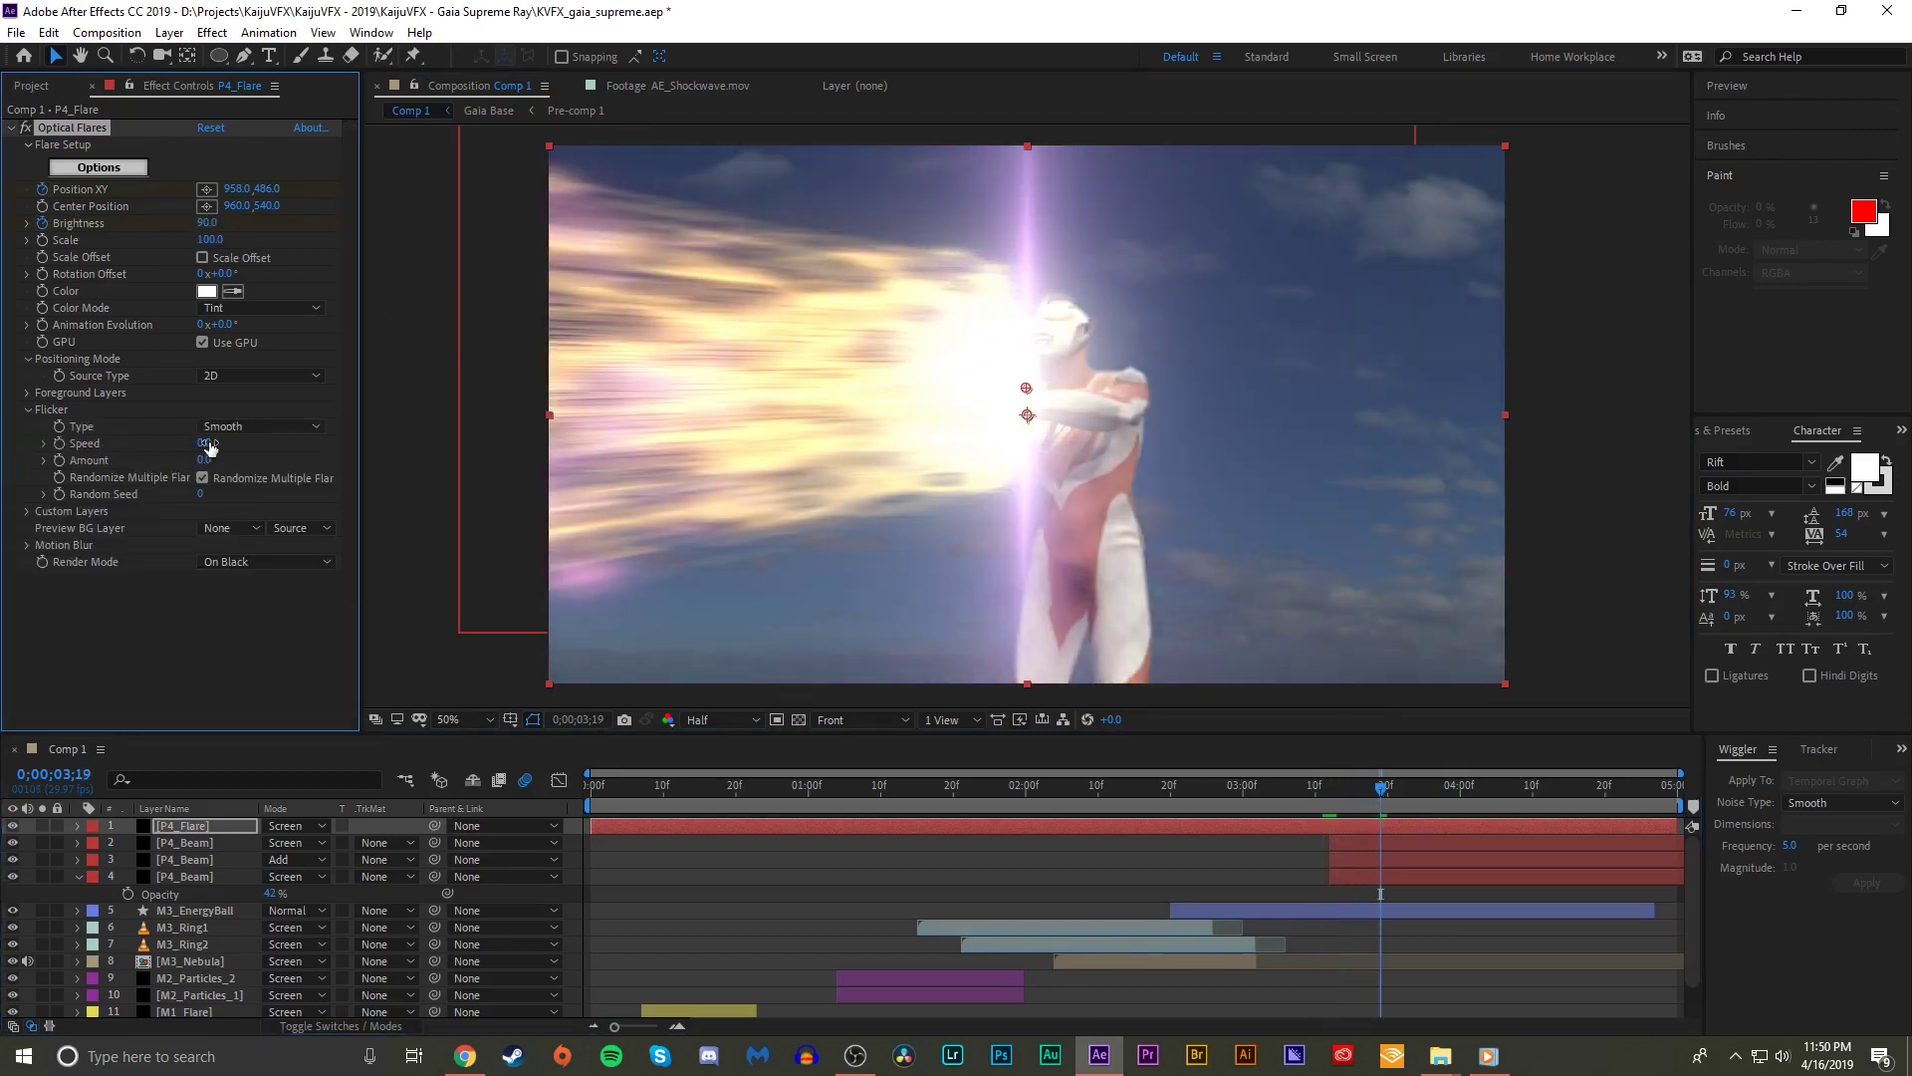
drag(205, 459, 325, 456)
- Trim the start of P4_Flare to 0;00;03;10 and preview the beam animation
drag(1366, 785, 1313, 799)
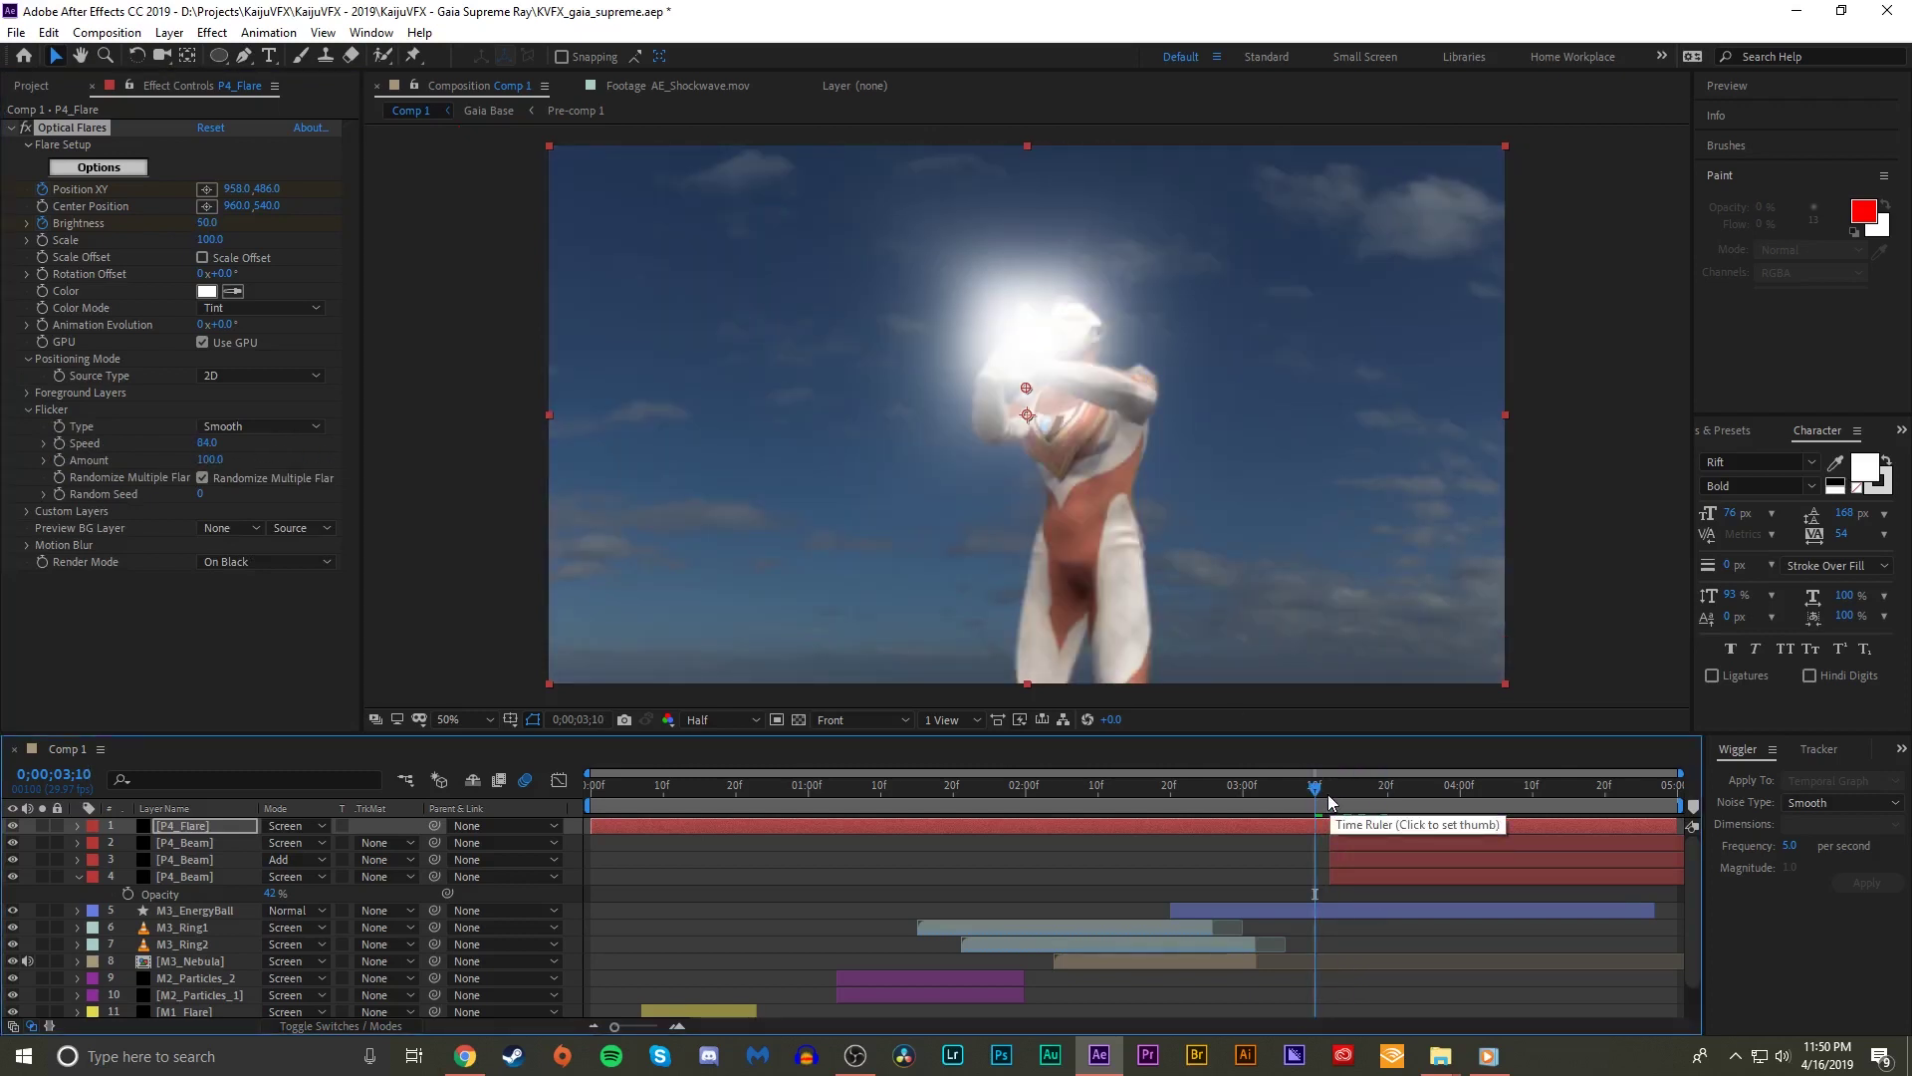
click(1322, 799)
drag(1323, 800, 1315, 797)
key(alt+bracketleft)
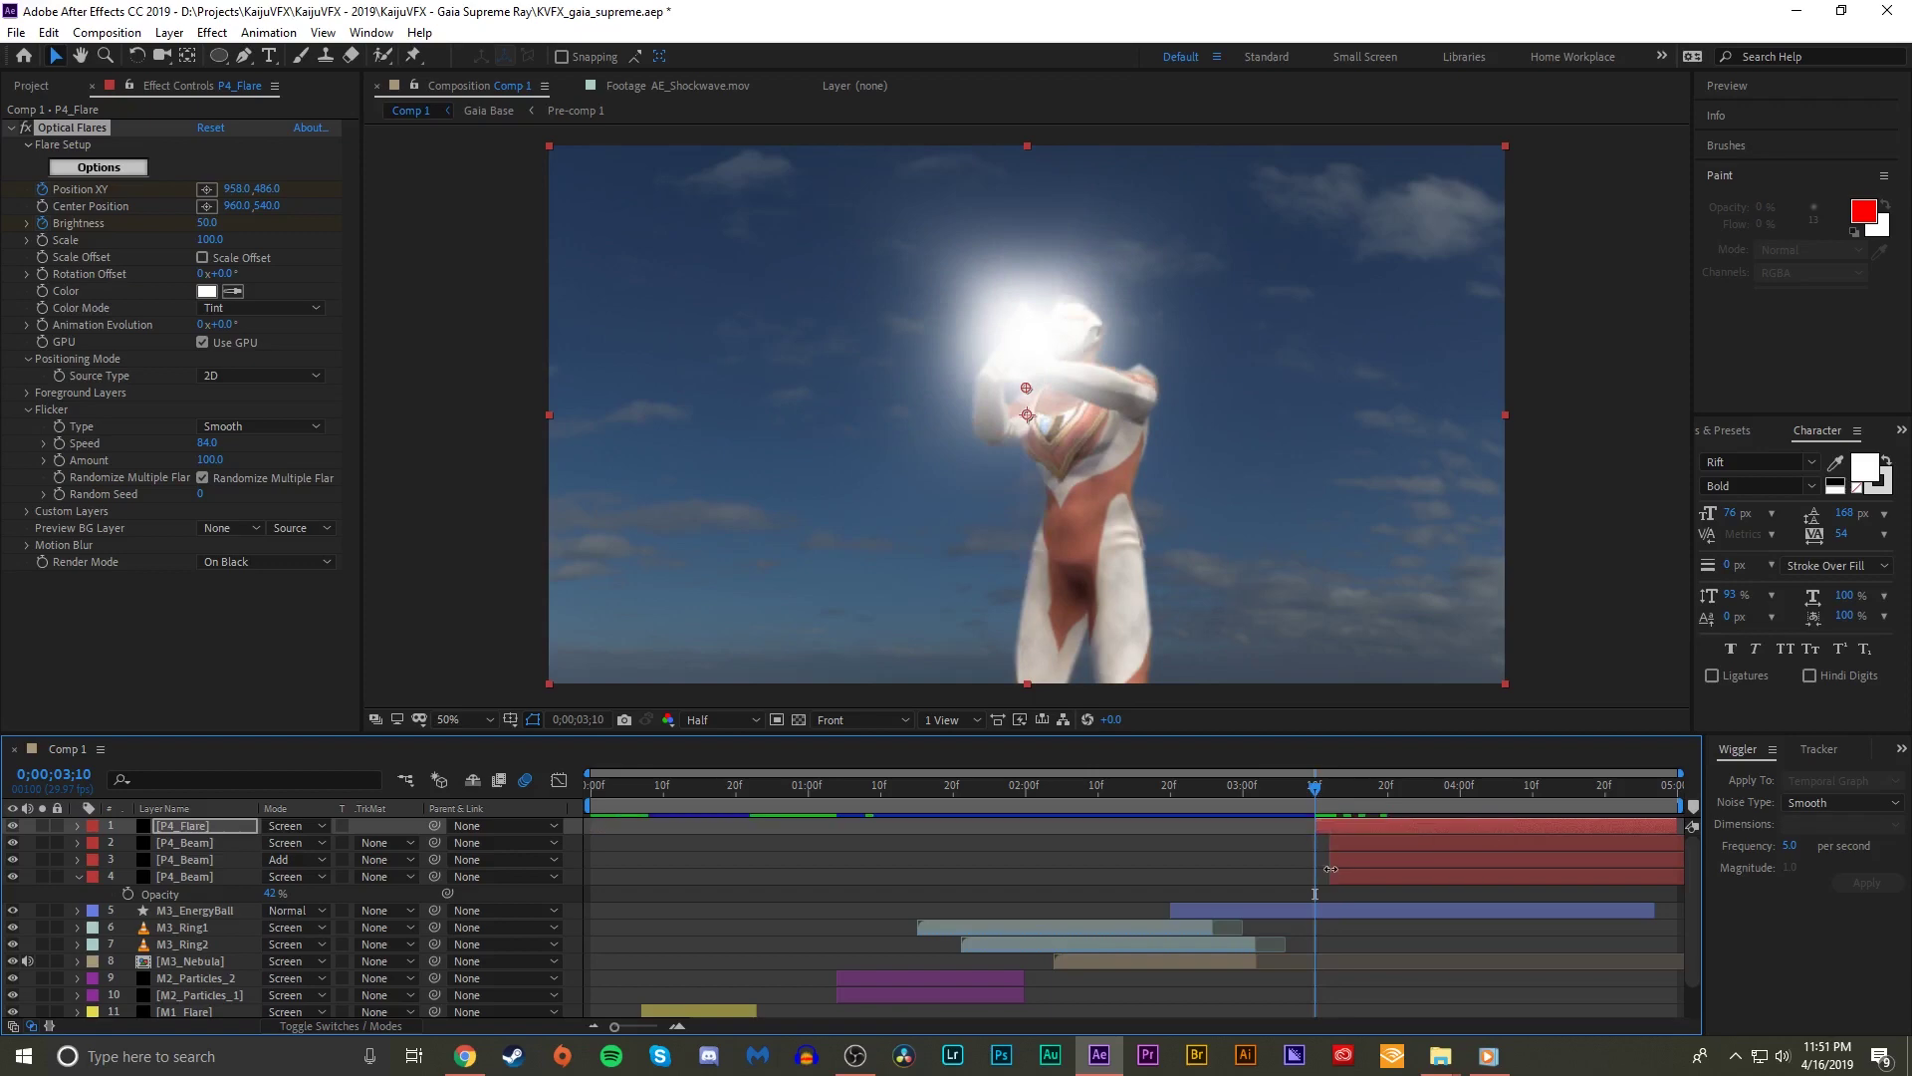
key(space)
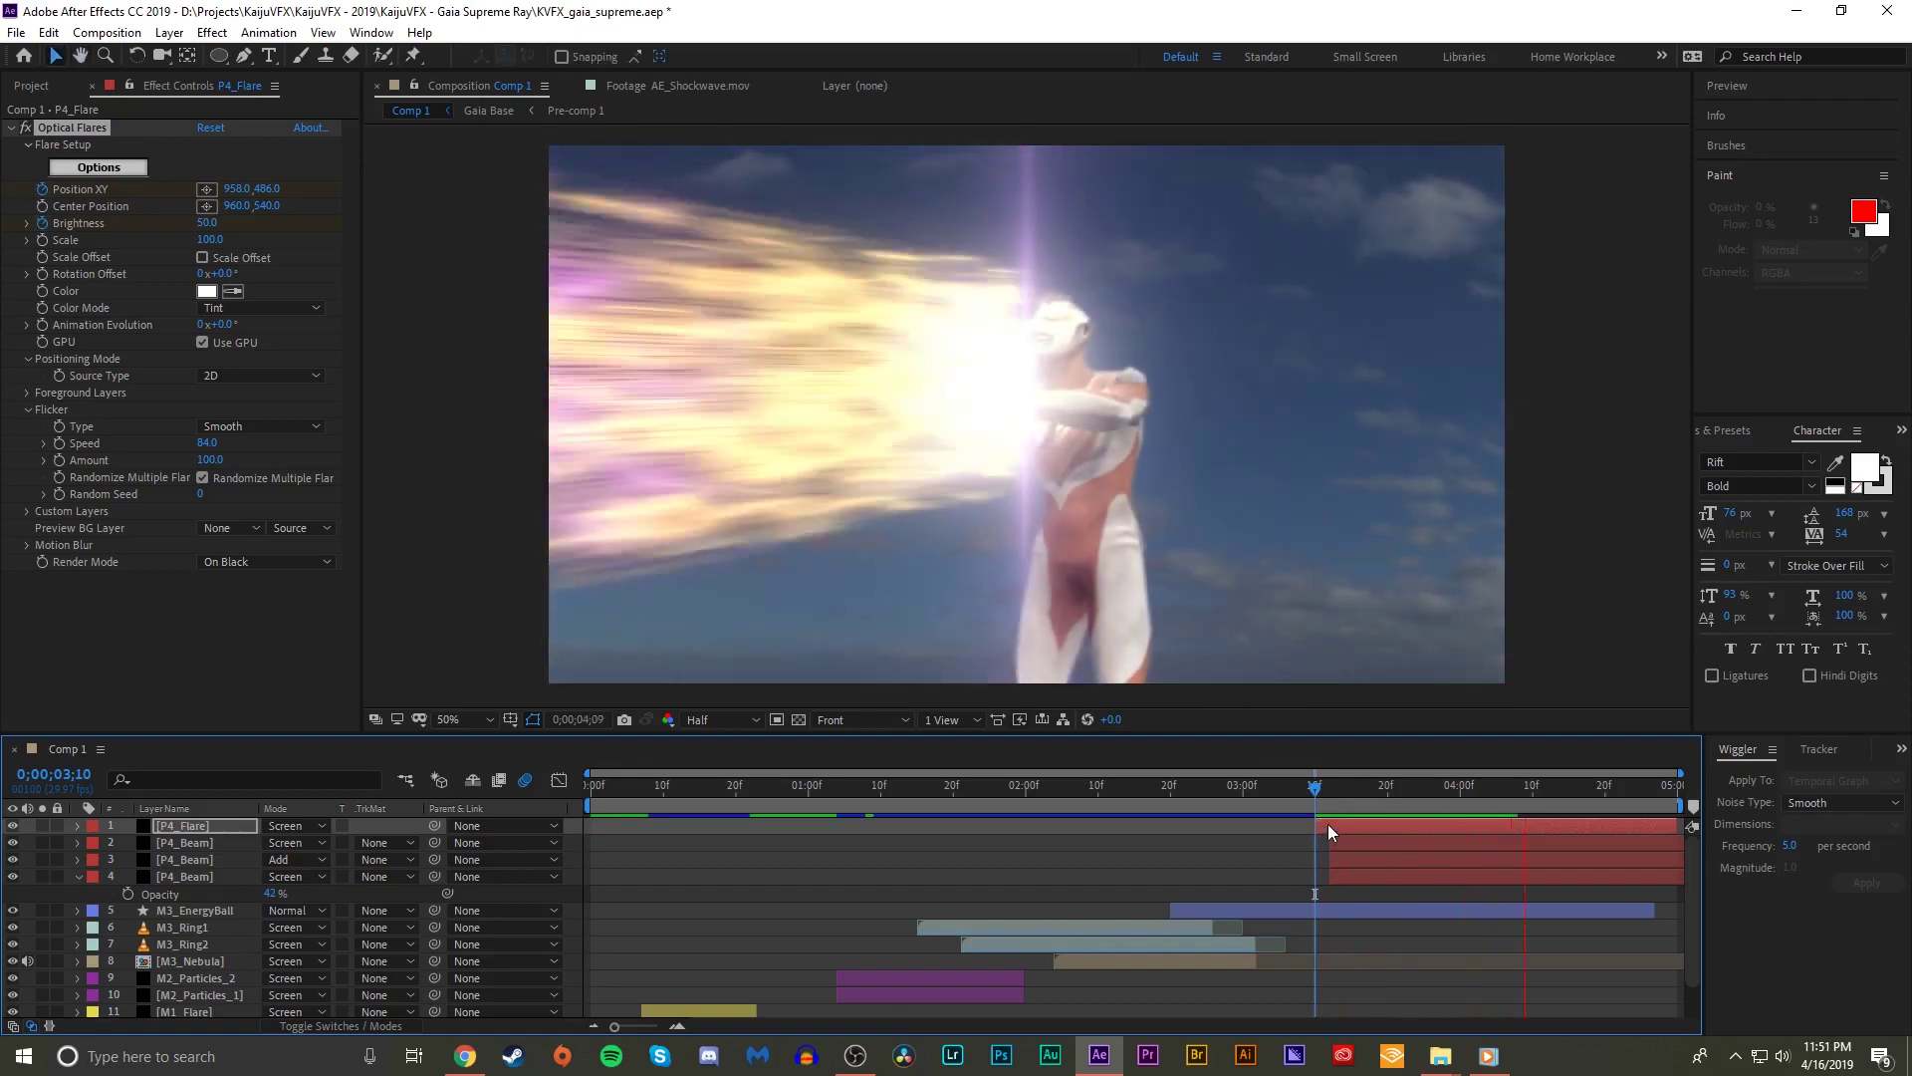